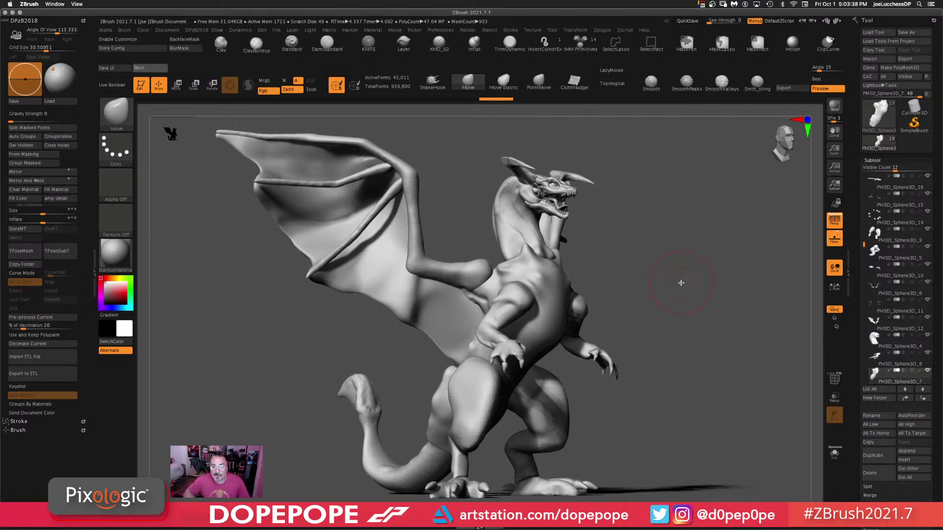
- Turn off perspective, show the dragon from the side, and make the PM3D_Sphere3D_2 subtool active
left_click_drag(680, 279, 663, 254)
left_click_drag(647, 320, 651, 327)
key("p")
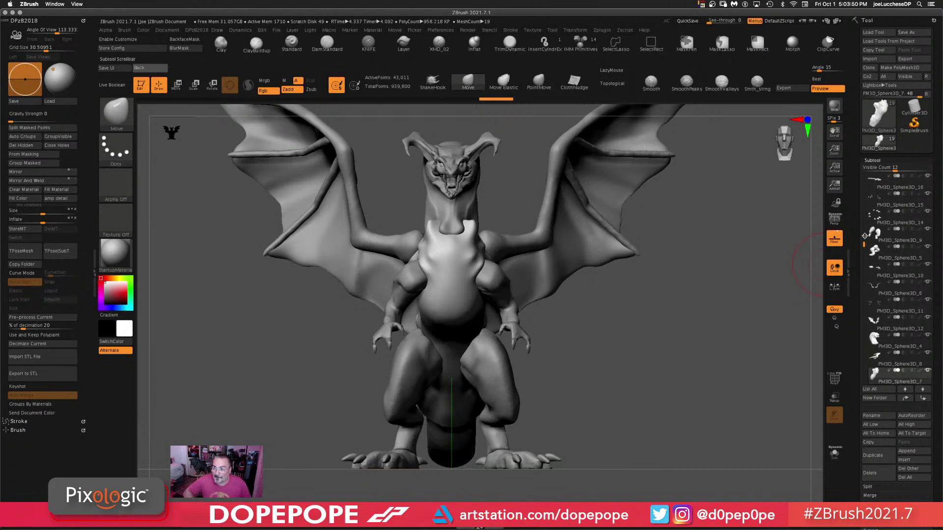
left_click_drag(864, 243, 866, 171)
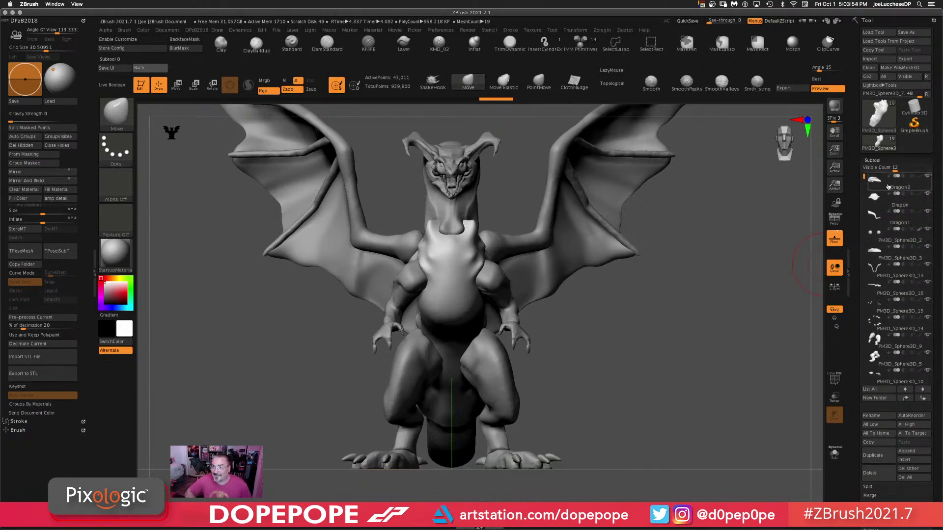
left_click_drag(631, 305, 655, 295)
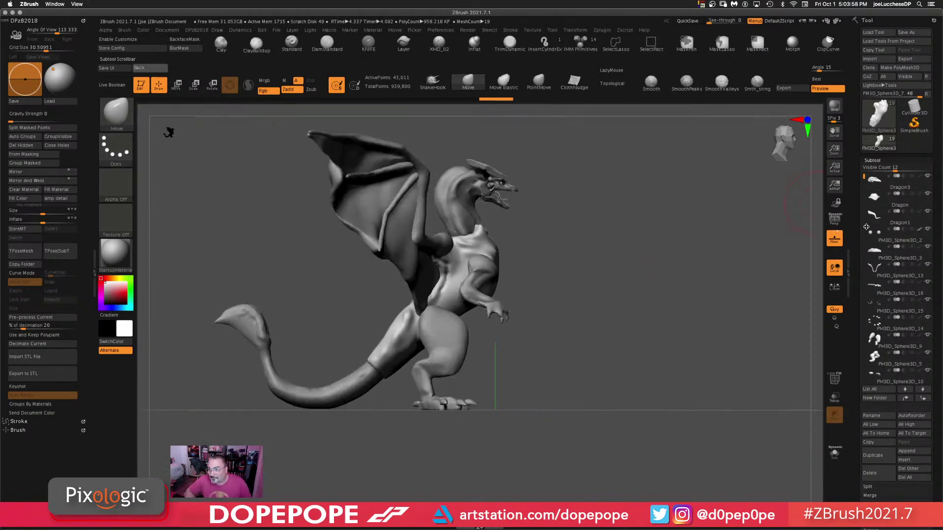
left_click(880, 240)
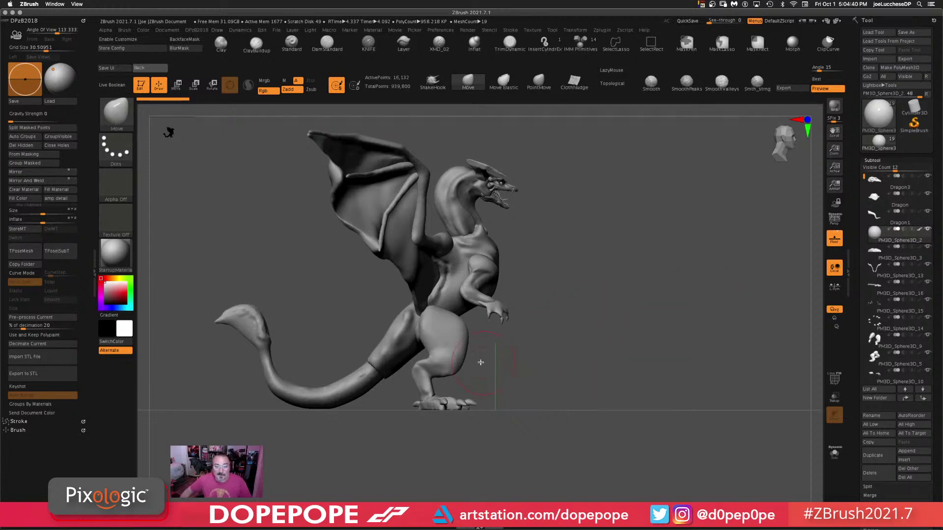
- Make the hind-leg subtool PM3D_Sphere3D_9 active and smooth its thigh and lower leg
left_click(451, 357, "alt")
mouse_move(621, 337)
left_mouse_down("alt")
mouse_move(644, 373)
mouse_move(693, 210)
left_mouse_up("alt")
mouse_move(459, 286)
left_mouse_down("shift")
mouse_move(479, 333)
mouse_move(464, 356)
left_mouse_up("shift")
left_click_drag(442, 308, 420, 370, "shift")
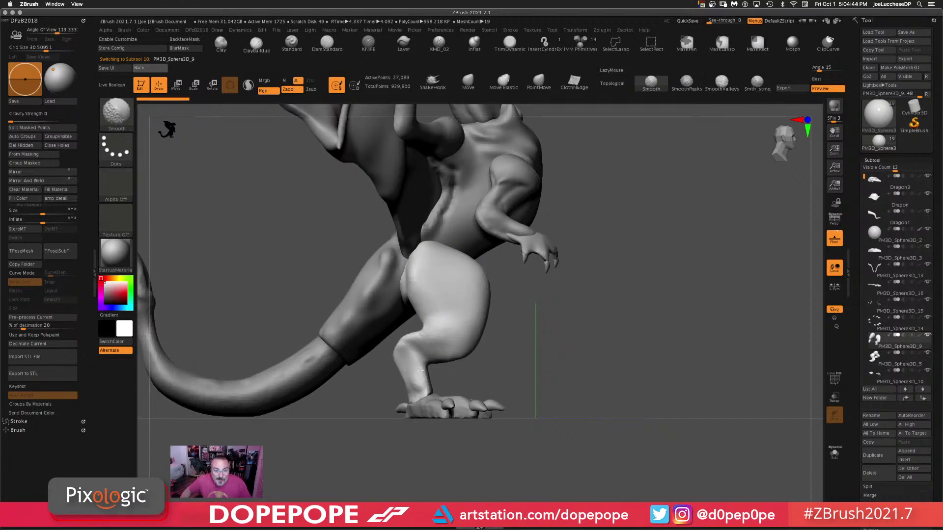
- Examine the whole dragon's pose and proportions from the side, three-quarter and front
mouse_move(673, 343)
left_mouse_down("alt")
mouse_move(665, 303)
mouse_move(690, 349)
mouse_move(652, 297)
mouse_move(617, 310)
mouse_move(621, 364)
left_mouse_up("alt")
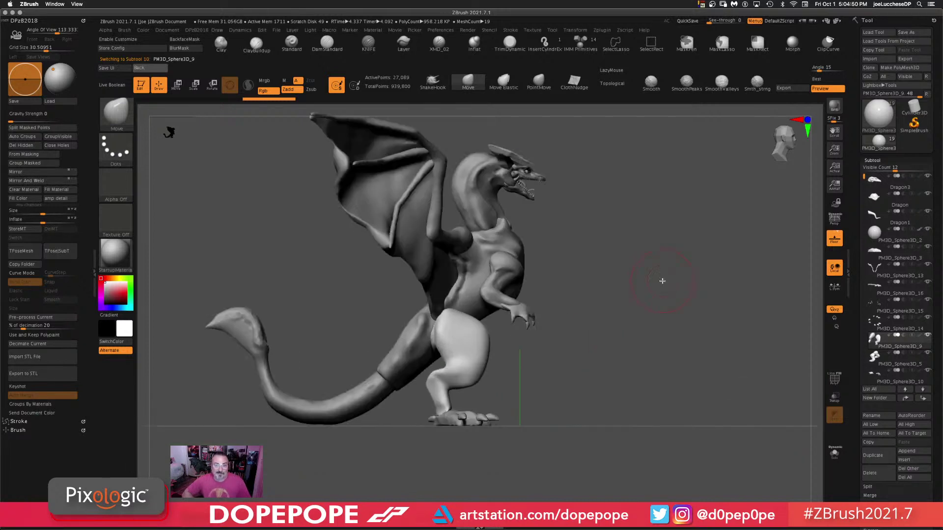
left_click_drag(662, 281, 643, 316)
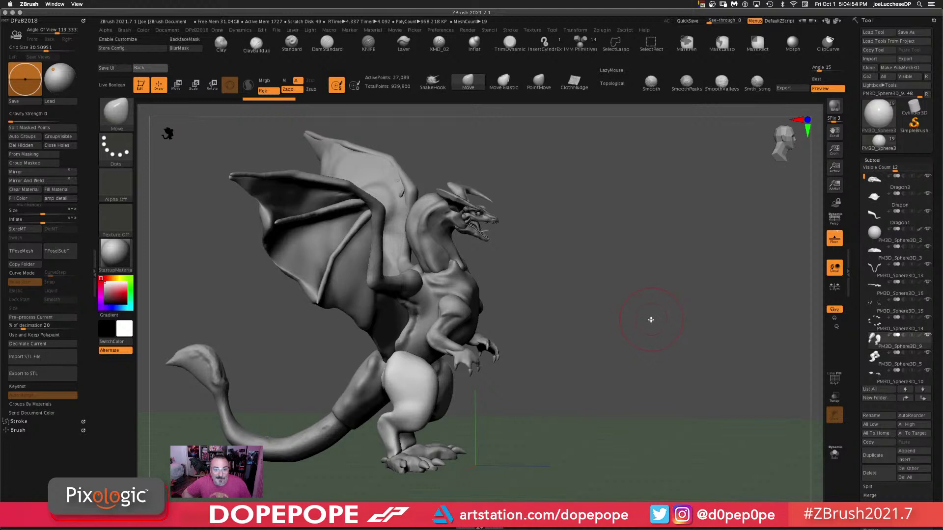
left_click_drag(650, 320, 641, 308)
left_click_drag(584, 336, 655, 309)
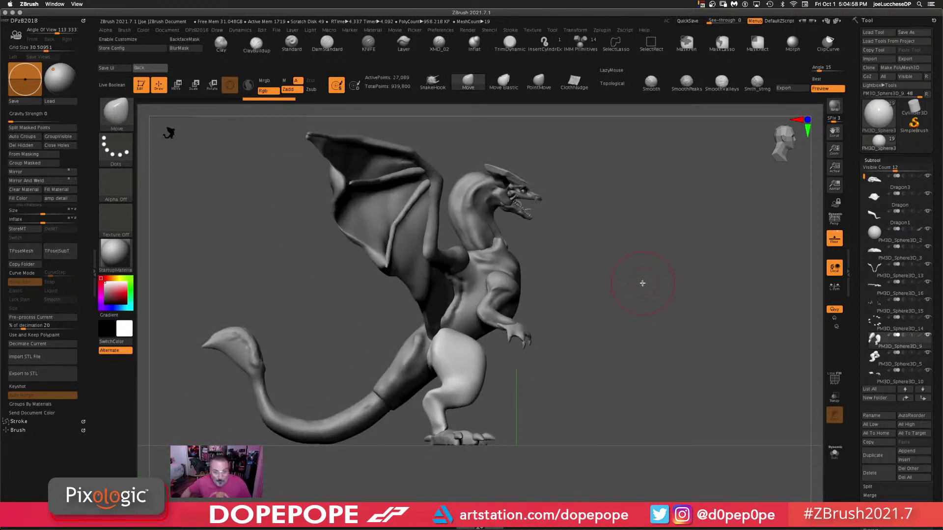
left_click_drag(624, 283, 644, 293)
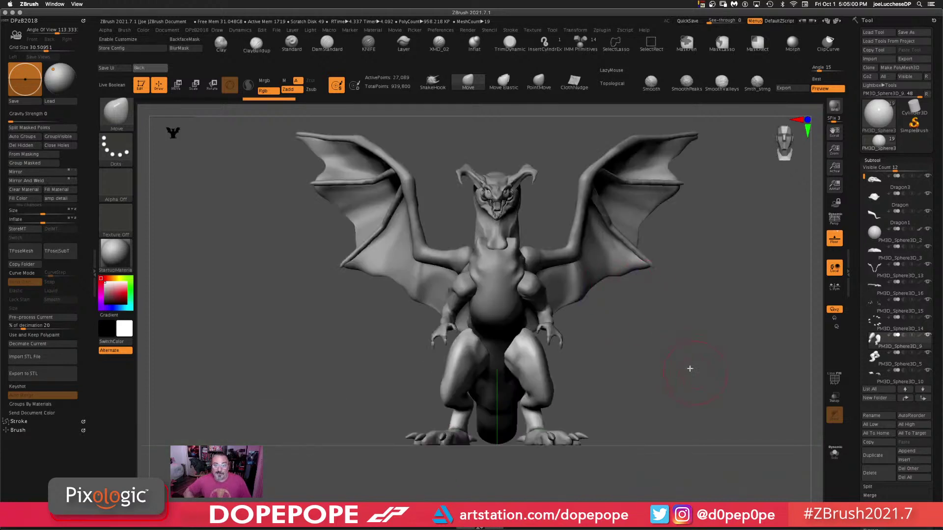
left_click_drag(684, 340, 635, 307)
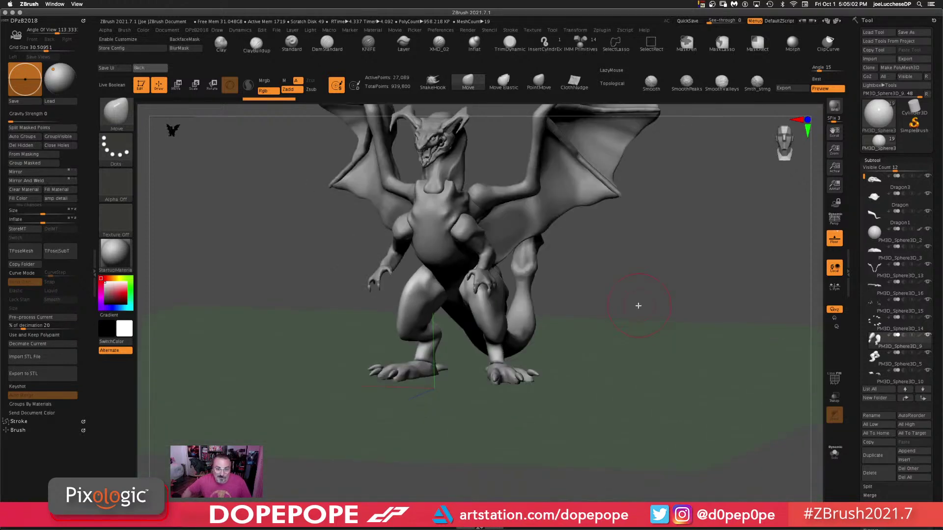
mouse_move(684, 331)
left_mouse_down()
mouse_move(642, 354)
mouse_move(415, 372)
mouse_move(418, 355)
mouse_move(408, 361)
left_mouse_up()
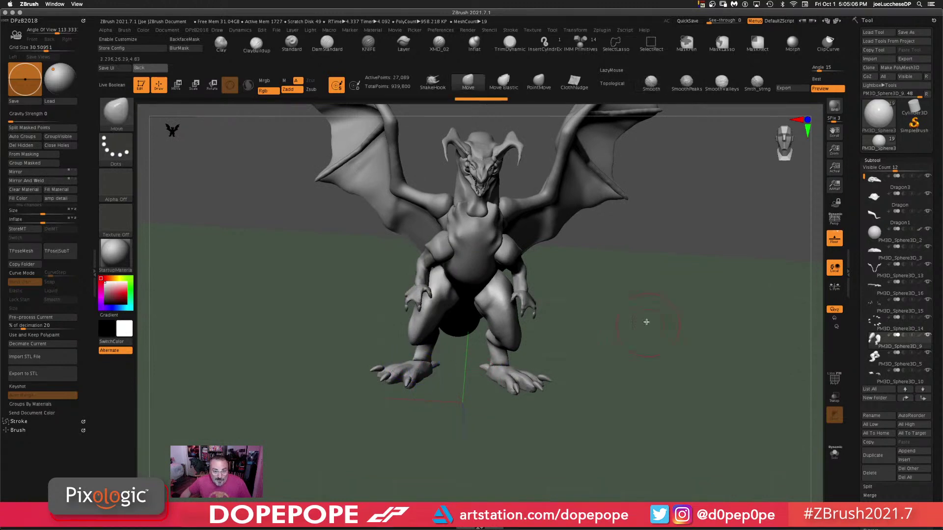
- Hide the floor grid so that the legs and feet can be viewed from below
mouse_move(646, 322)
left_mouse_down()
mouse_move(688, 381)
mouse_move(707, 431)
mouse_move(695, 415)
left_mouse_up()
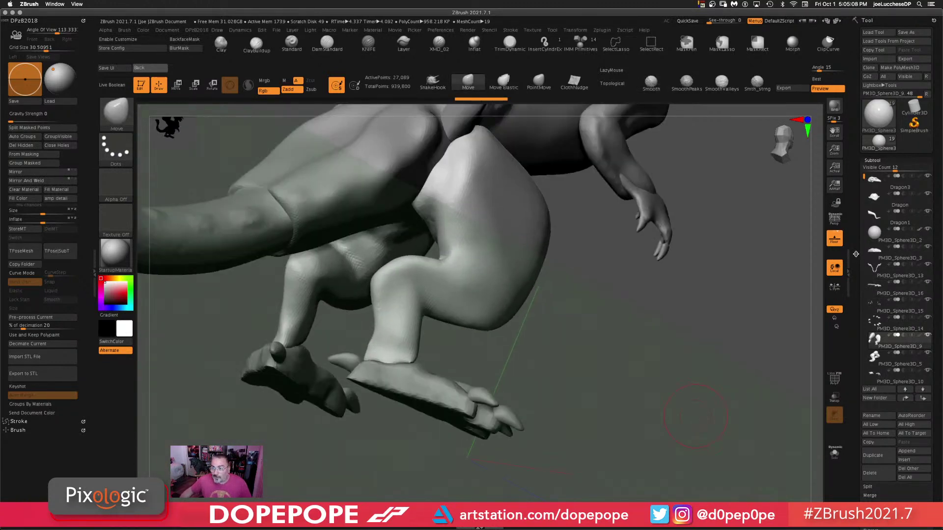
left_click(833, 239)
left_click_drag(649, 353, 713, 304)
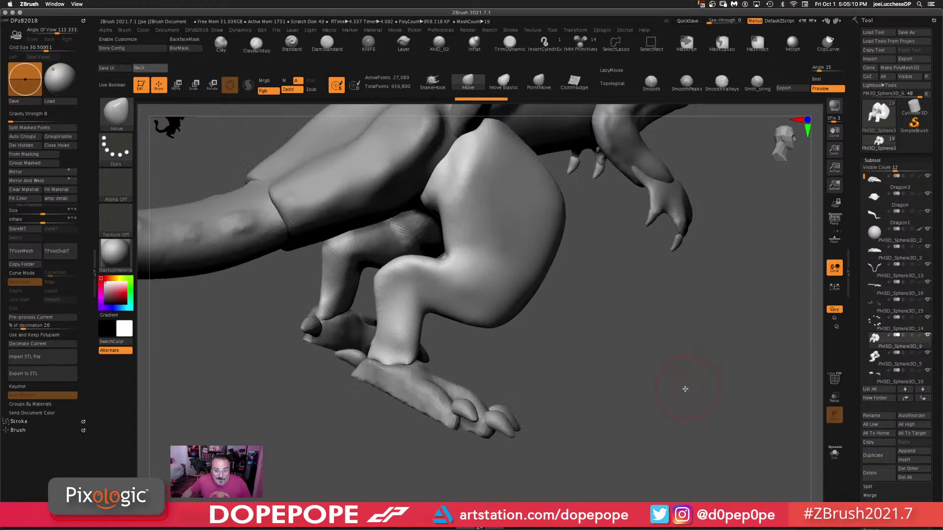
left_click_drag(685, 389, 746, 385)
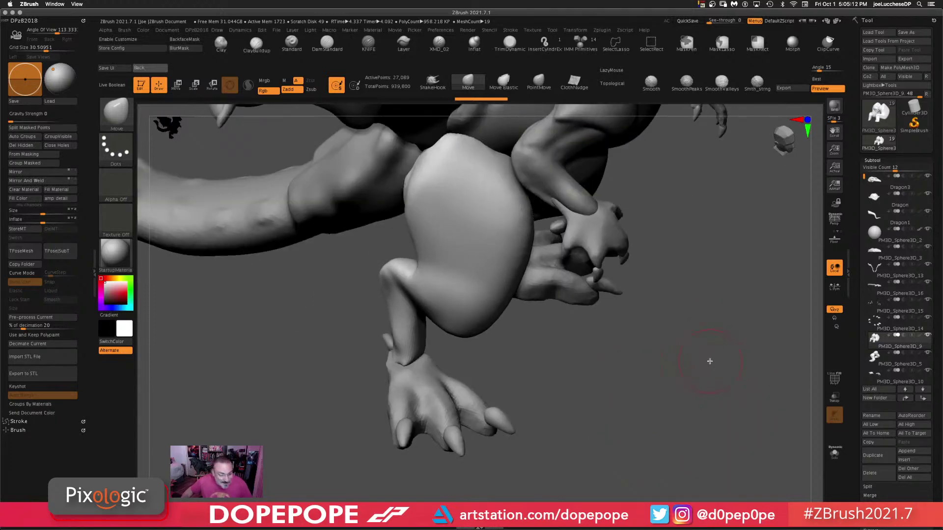
- Examine the dragon's overall silhouette from a distance, comparing front, three-quarter and side views
left_click_drag(660, 291, 678, 354)
left_click_drag(677, 388, 687, 332)
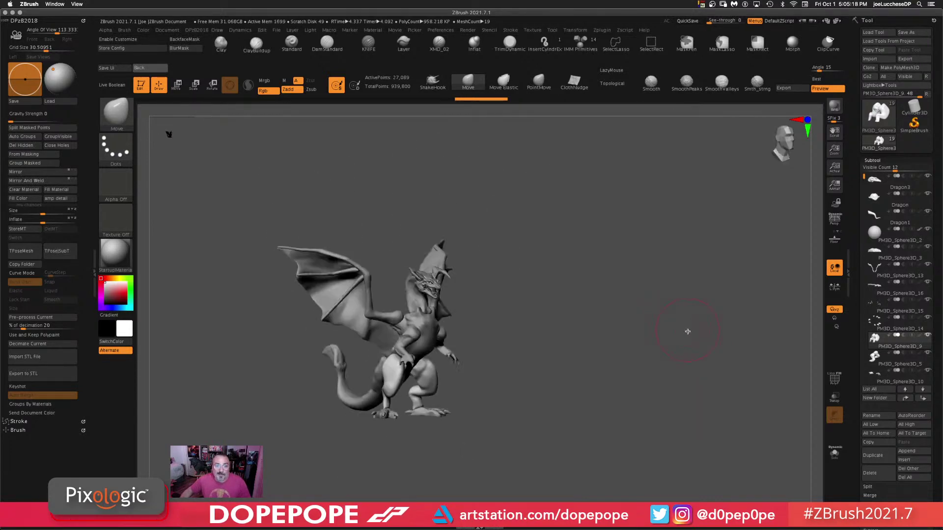
left_click_drag(653, 372, 688, 332)
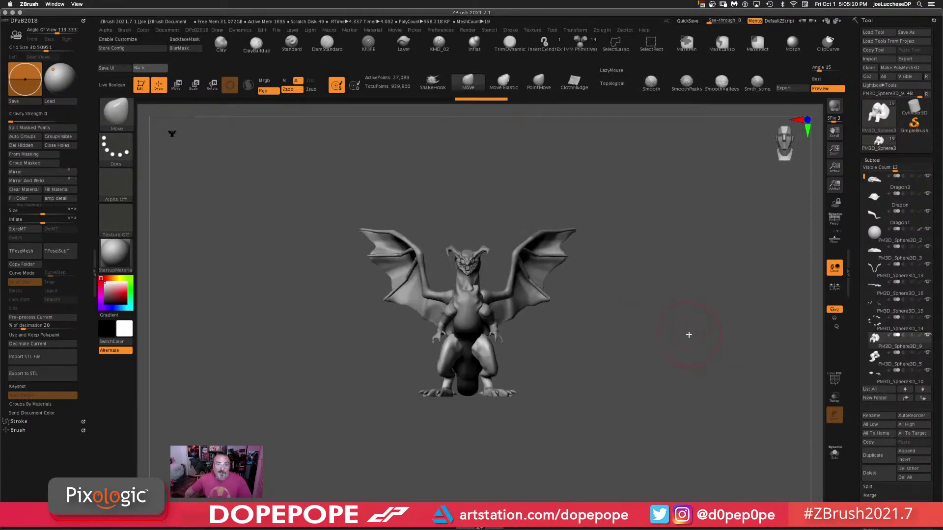
left_click_drag(611, 312, 648, 346)
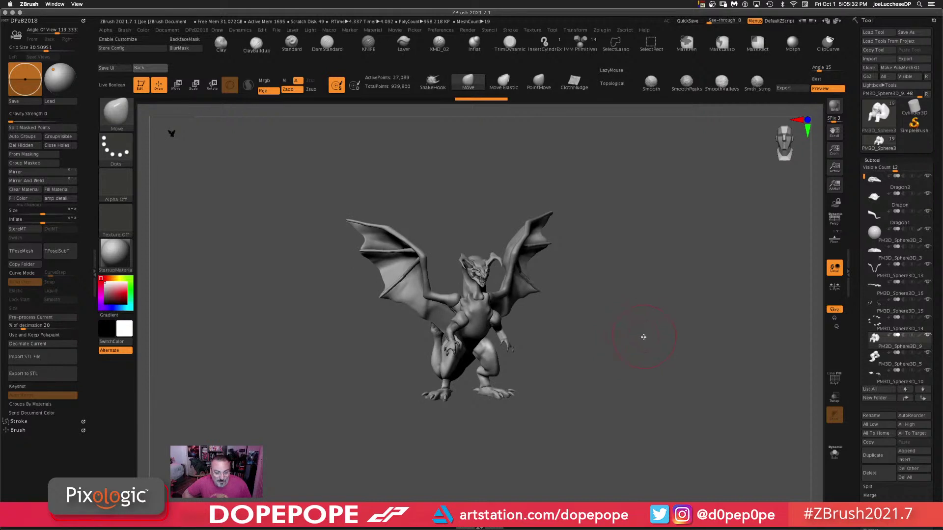
left_click_drag(622, 325, 638, 382)
left_click_drag(599, 346, 671, 322)
mouse_move(658, 400)
left_mouse_down()
mouse_move(668, 319)
mouse_move(656, 358)
mouse_move(642, 362)
mouse_move(669, 341)
mouse_move(642, 362)
mouse_move(626, 347)
mouse_move(668, 352)
mouse_move(631, 348)
mouse_move(649, 316)
left_mouse_up()
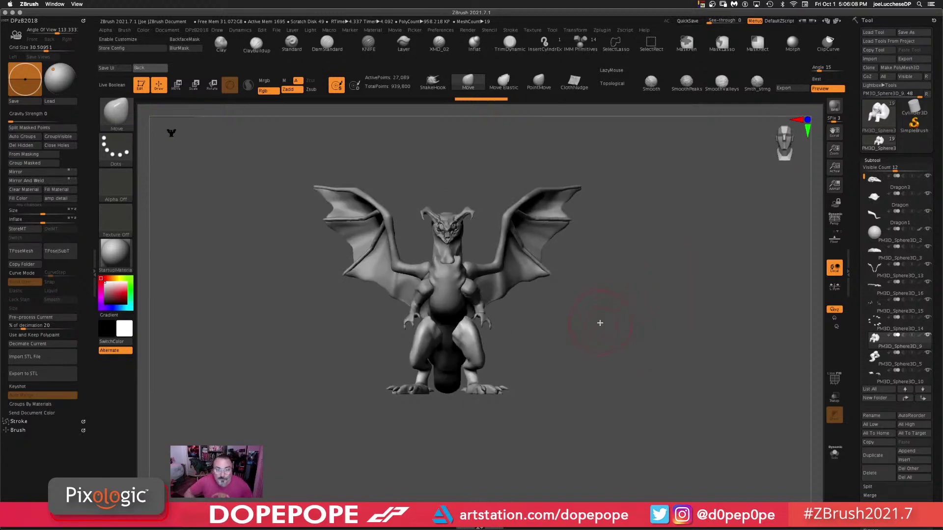
mouse_move(614, 343)
left_mouse_down()
mouse_move(649, 337)
mouse_move(591, 354)
mouse_move(630, 358)
mouse_move(620, 421)
mouse_move(631, 333)
mouse_move(630, 383)
left_mouse_up()
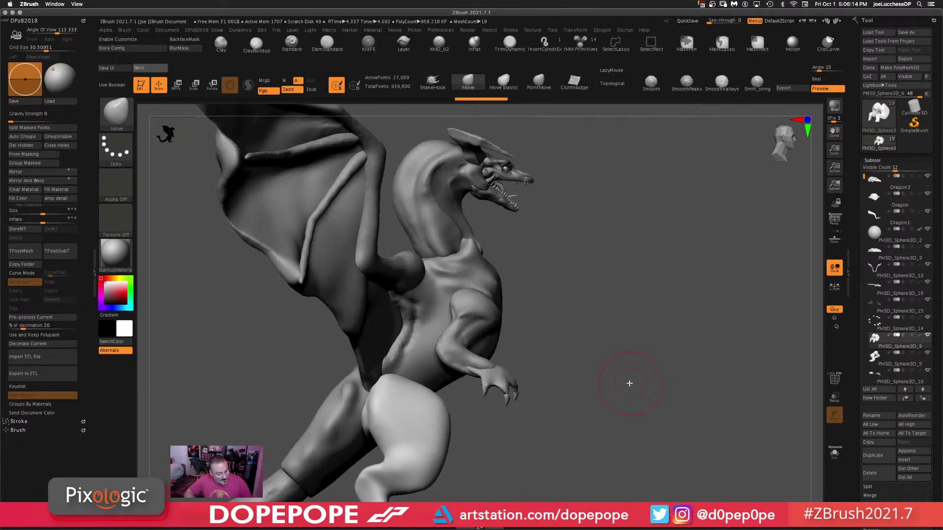
- Make the dragon's neck subtool PM3D_Sphere3D_4 active for close-up work on the neck and head
left_click_drag(639, 331, 665, 358)
left_click(488, 234, "alt")
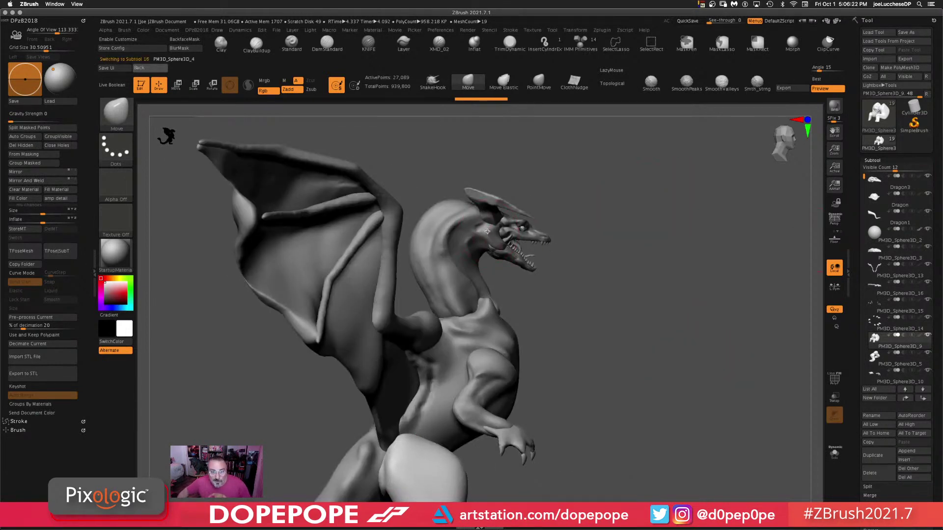
left_click_drag(696, 263, 680, 444, "alt")
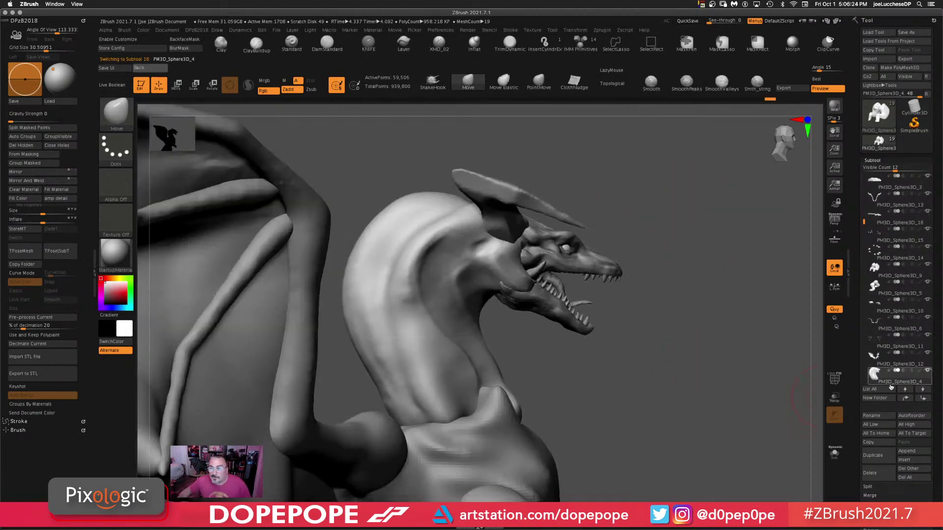
- Hide all subtools except the neck, and show the Dragon3 and Dragon head parts with it
left_click_drag(864, 222, 864, 175)
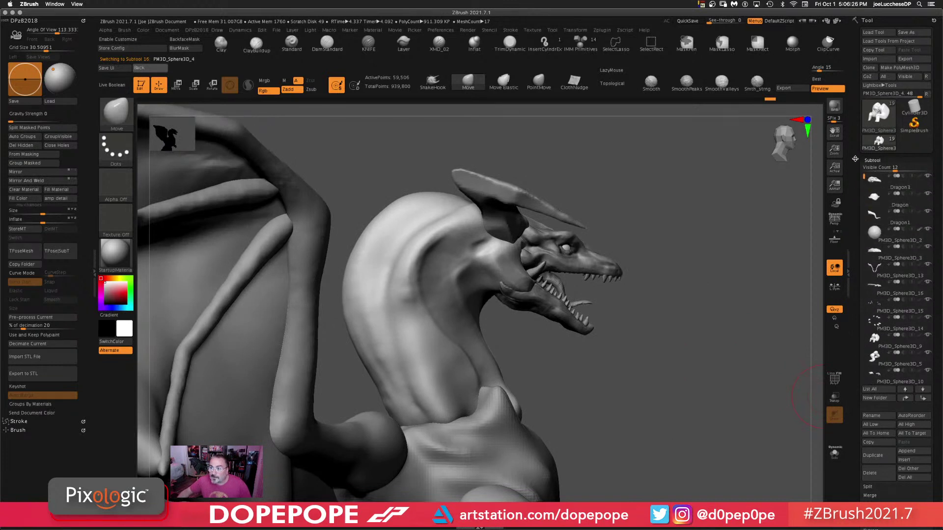
left_click(928, 177, "shift")
left_click(928, 177)
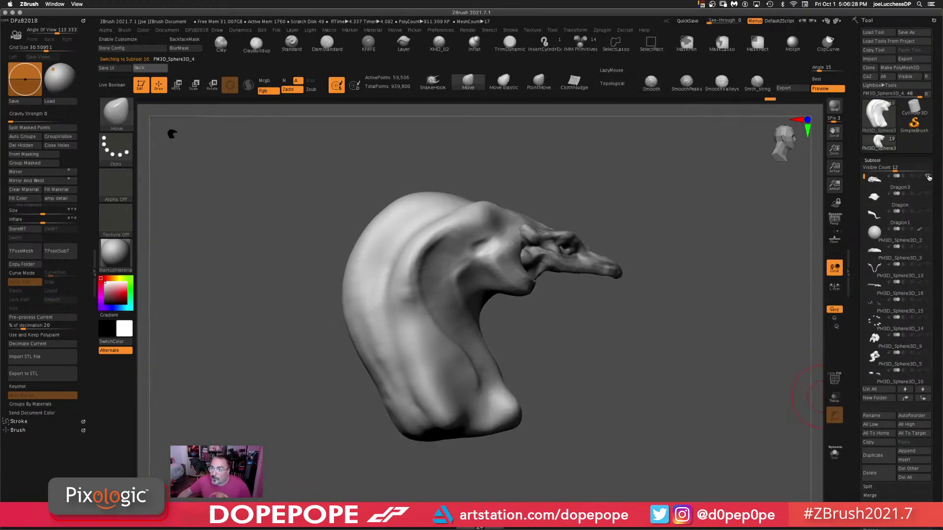
left_click(928, 195)
left_click_drag(683, 337, 413, 275)
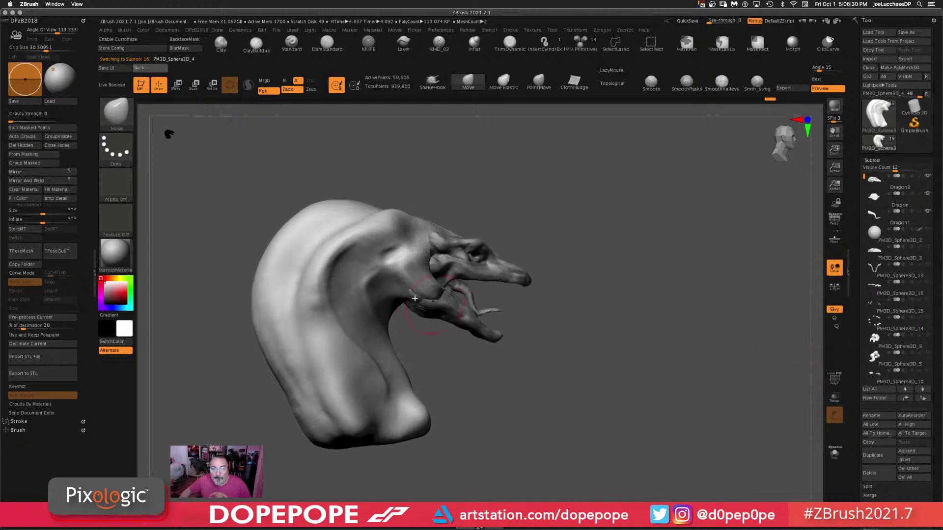
mouse_move(640, 276)
left_mouse_down()
mouse_move(622, 280)
mouse_move(639, 275)
left_mouse_up()
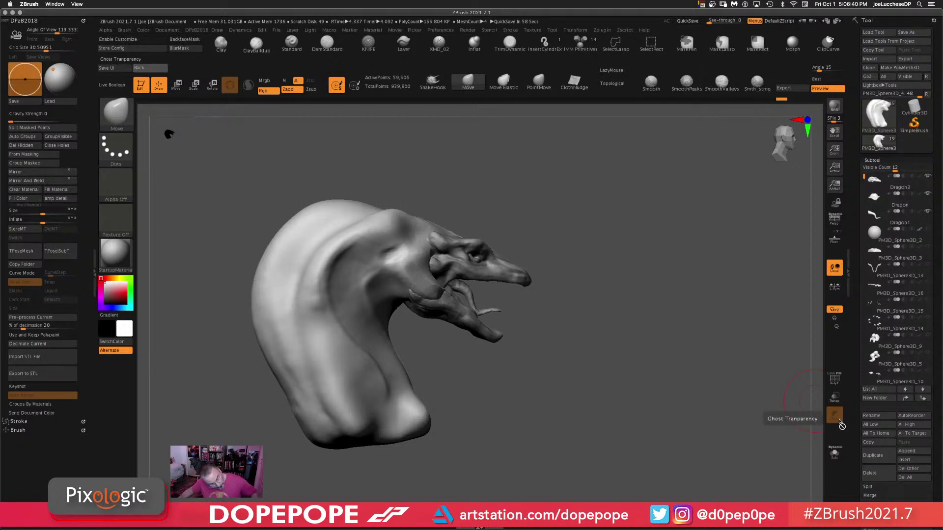
- Reduce the brush size, lasso-mask the head end of the neck behind the jaw, and split off the masked points
left_click_drag(698, 352, 707, 328)
key("space")
left_click_drag(638, 233, 621, 234)
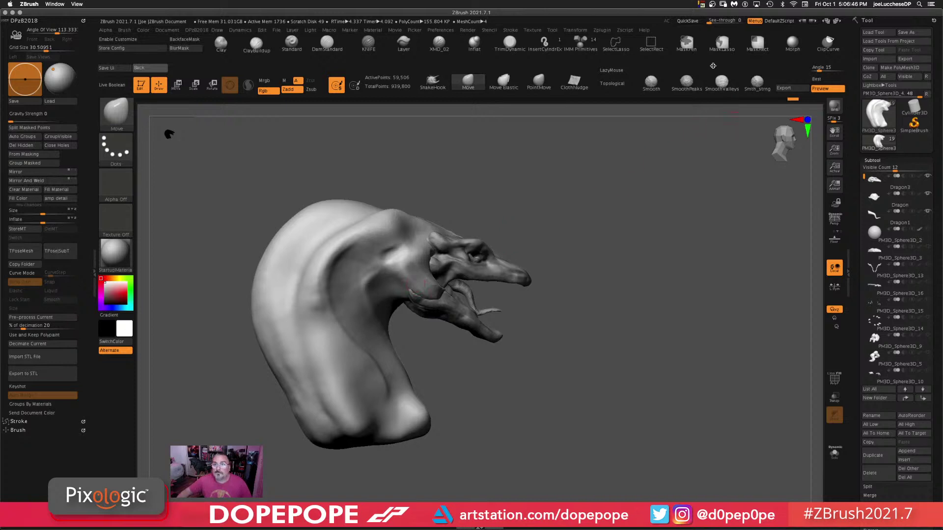
left_click(896, 242)
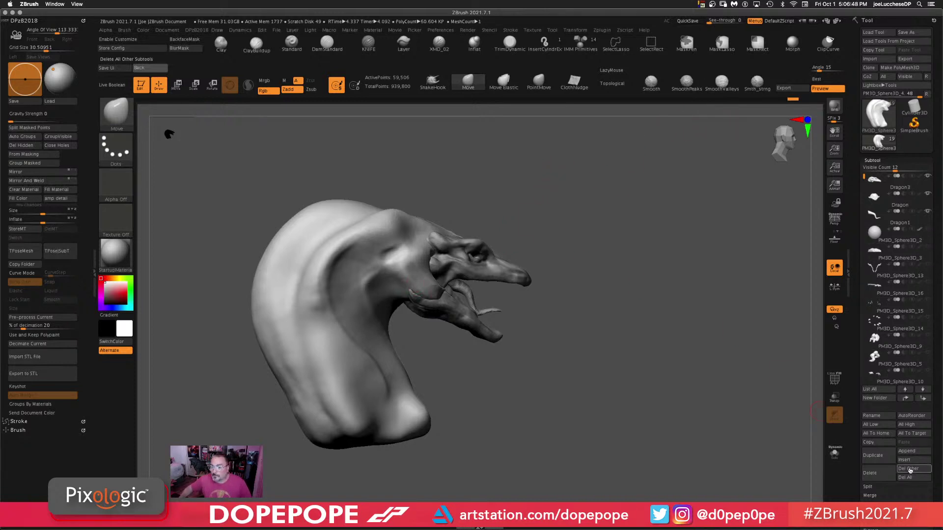
key("ctrl")
mouse_move(482, 223)
left_mouse_down("ctrl")
mouse_move(409, 217)
mouse_move(404, 314)
mouse_move(558, 223)
left_mouse_up("ctrl")
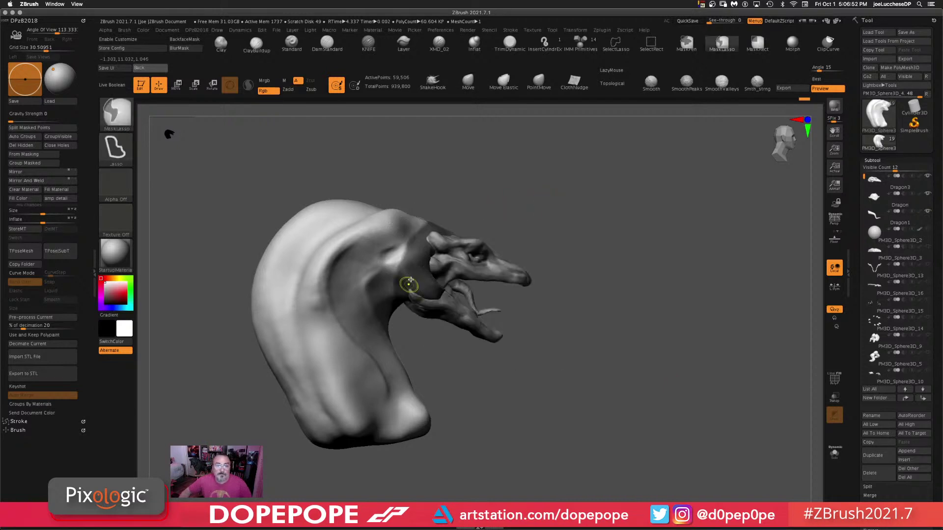
left_click(24, 127)
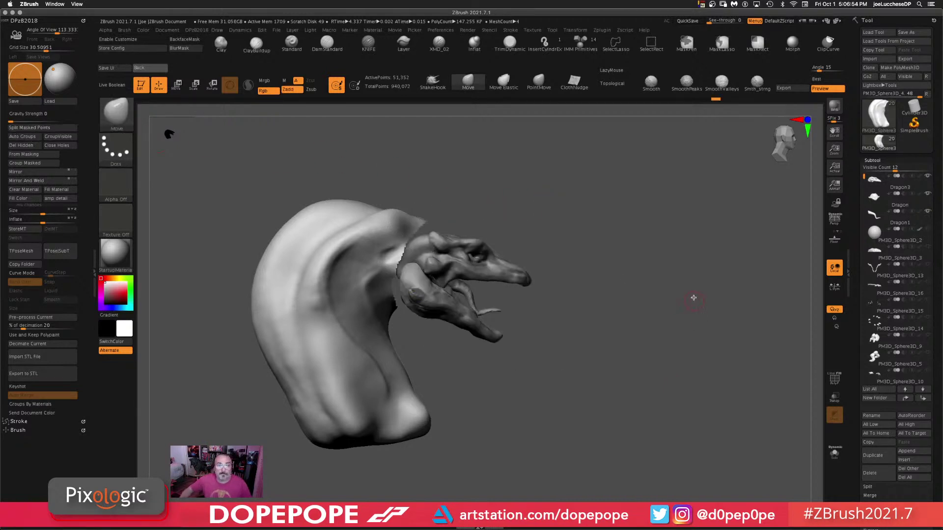
- Smooth the cut rim of the neck where the head was split off and remesh the neck with DynaMesh
left_click_drag(694, 297, 720, 459)
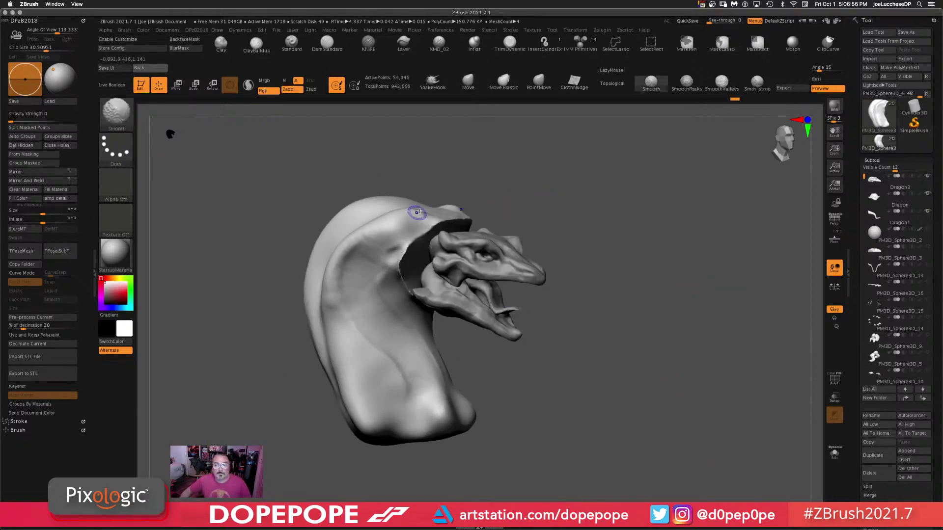
mouse_move(417, 212)
left_mouse_down("shift")
mouse_move(474, 219)
mouse_move(438, 221)
mouse_move(405, 278)
left_mouse_up("shift")
left_click_drag(610, 225, 620, 170)
left_click_drag(673, 313, 733, 468, "ctrl")
left_click_drag(702, 289, 728, 332)
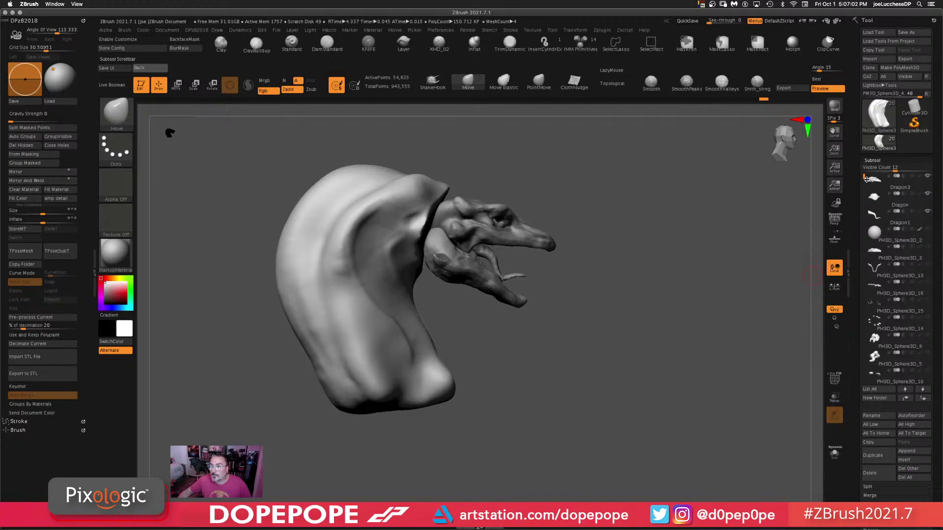
- Select the Dragon3 subtool and switch to the Dragon subtool of the lower jaw
mouse_move(899, 199)
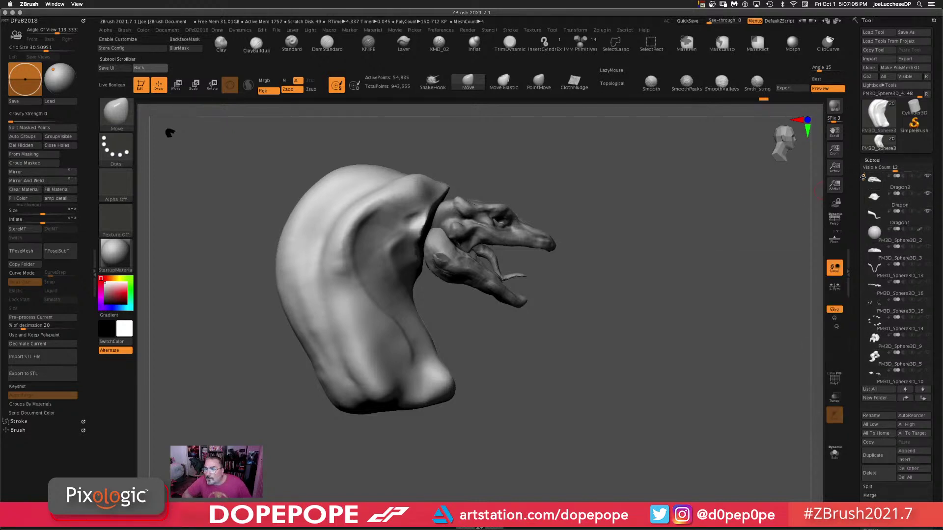
left_click_drag(864, 177, 864, 187)
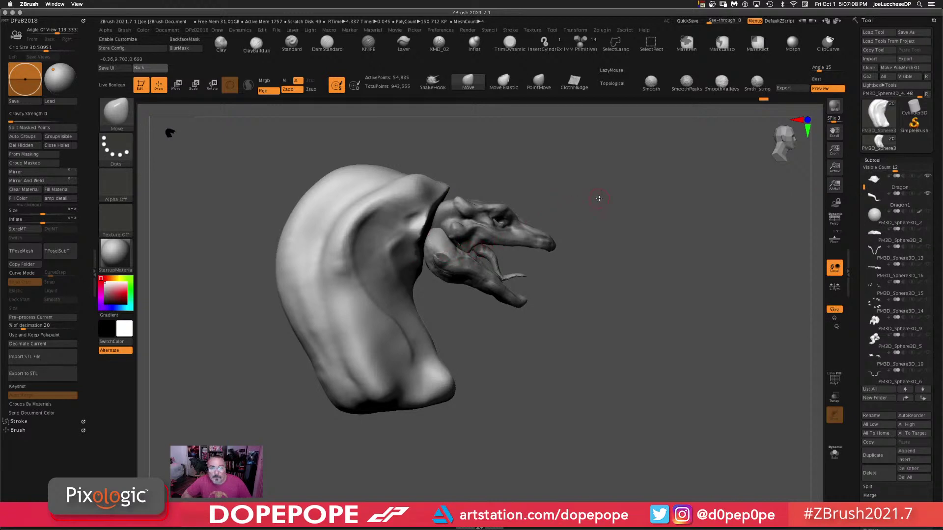
scroll(864, 192, "up", 1)
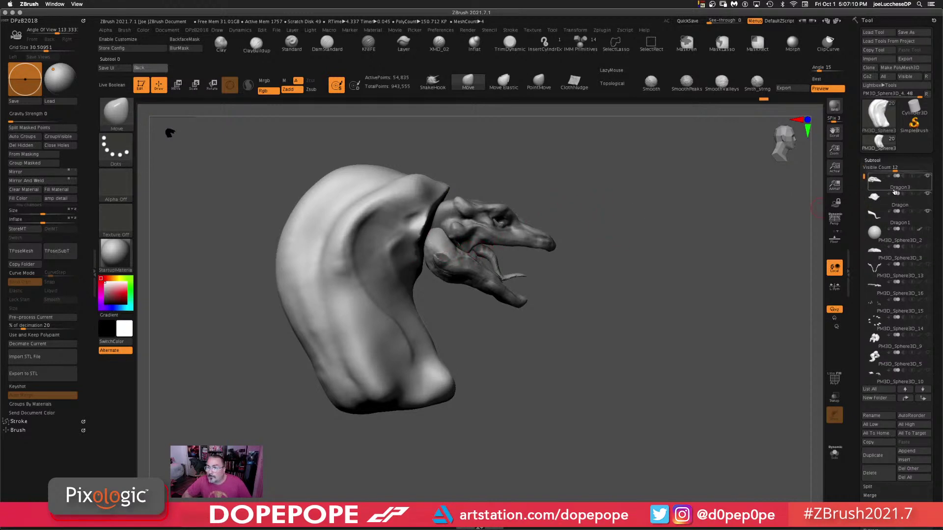
left_click(885, 184)
left_click(883, 202)
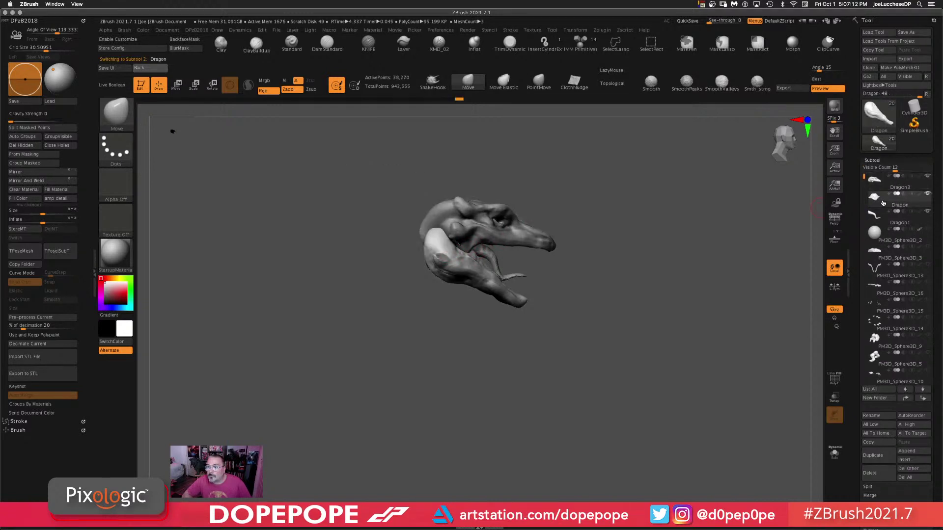
- Show the neck PM3D_Sphere3D_4 and the split-off piece PM3D_Sphere3D_18 alongside the head, and make PM3D_Sphere3D_18 active
left_click(886, 221)
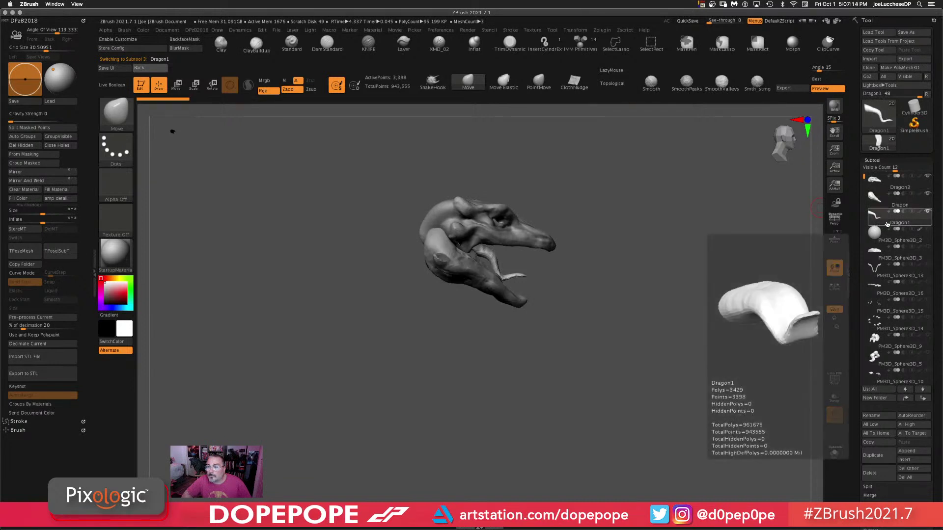
left_click_drag(520, 261, 533, 261)
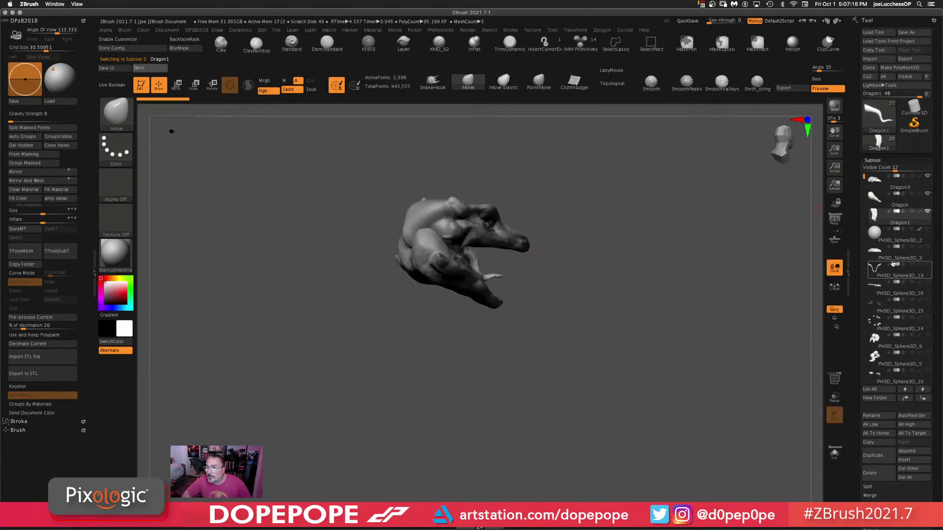
left_click(879, 251)
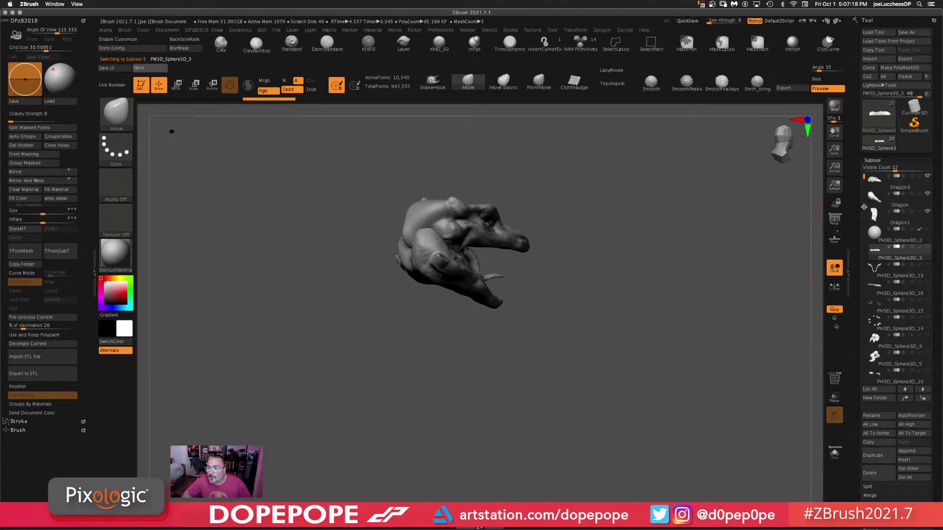
left_click_drag(860, 178, 860, 251)
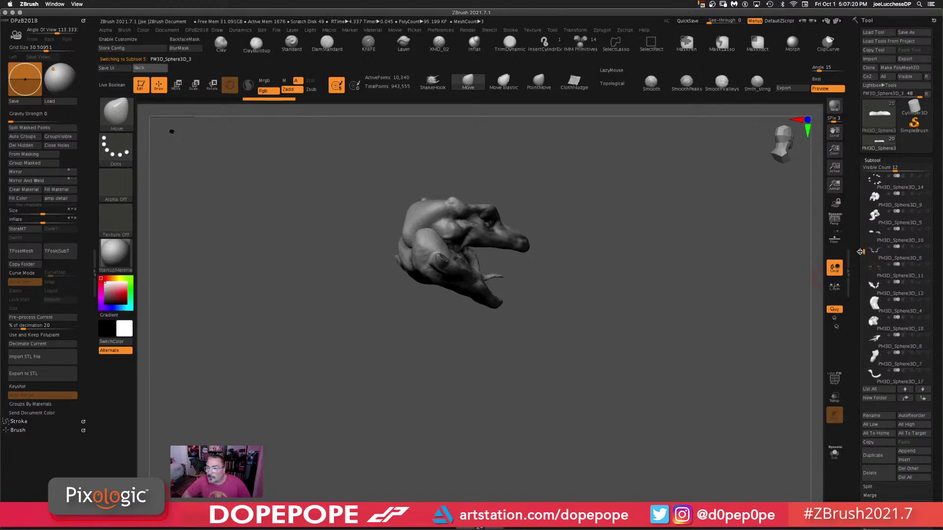
left_click(923, 329)
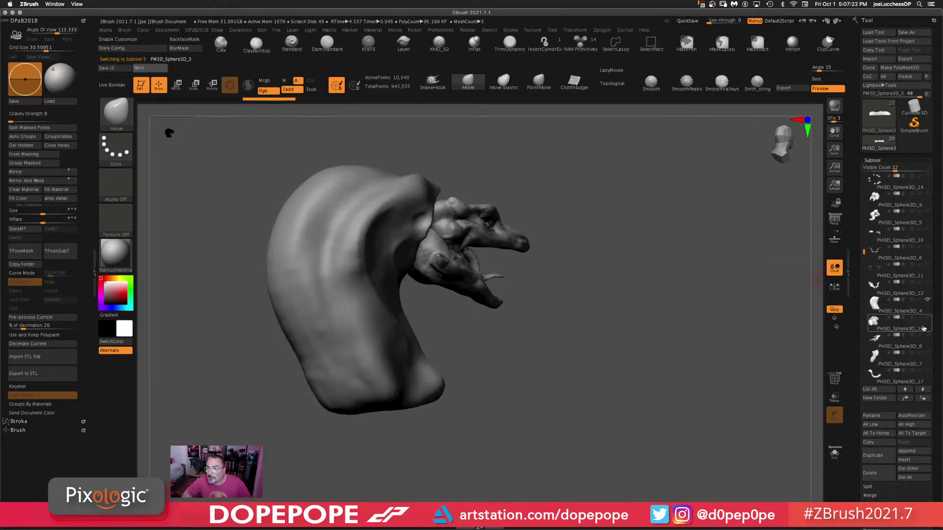
left_click(927, 319)
left_click(897, 324)
- Remesh the split-off neck piece with DynaMesh and hide the main neck PM3D_Sphere3D_4
left_click_drag(633, 290, 627, 287, "shift")
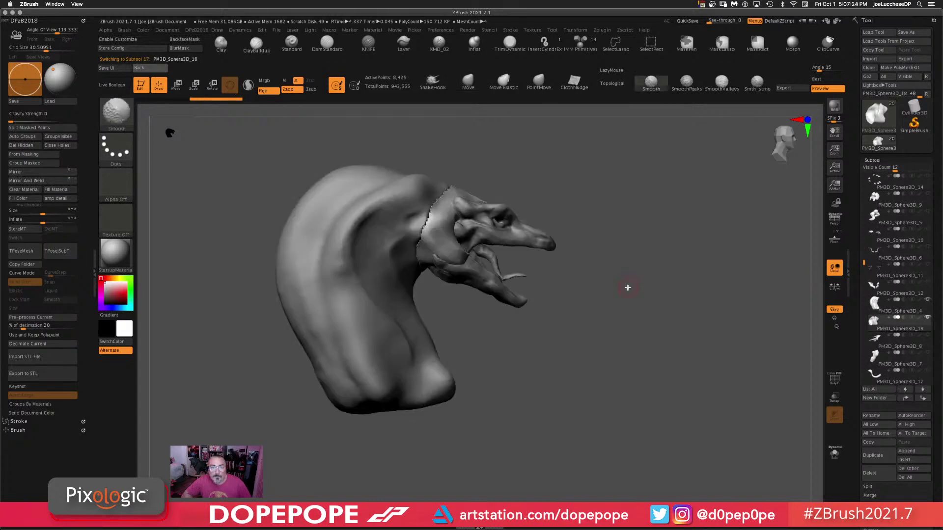
left_click_drag(634, 245, 592, 402, "ctrl")
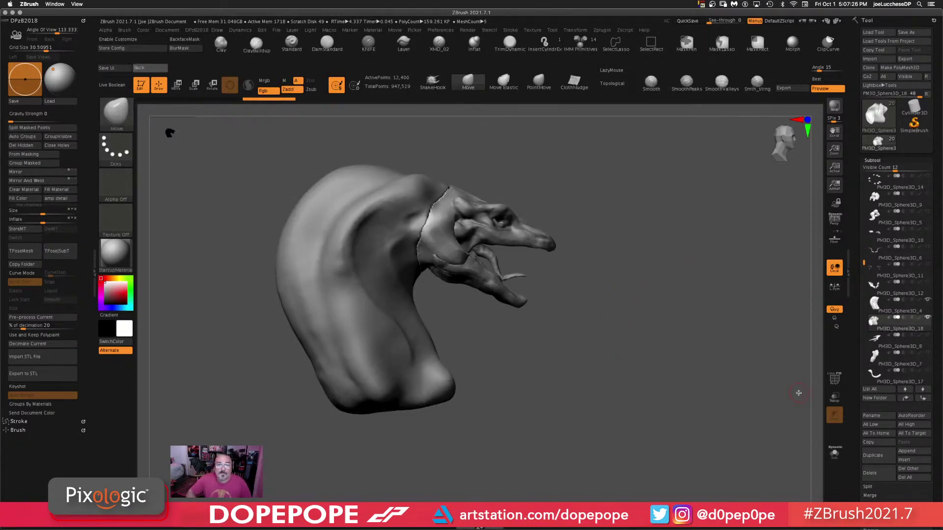
left_click(928, 302)
left_click_drag(581, 290, 545, 313)
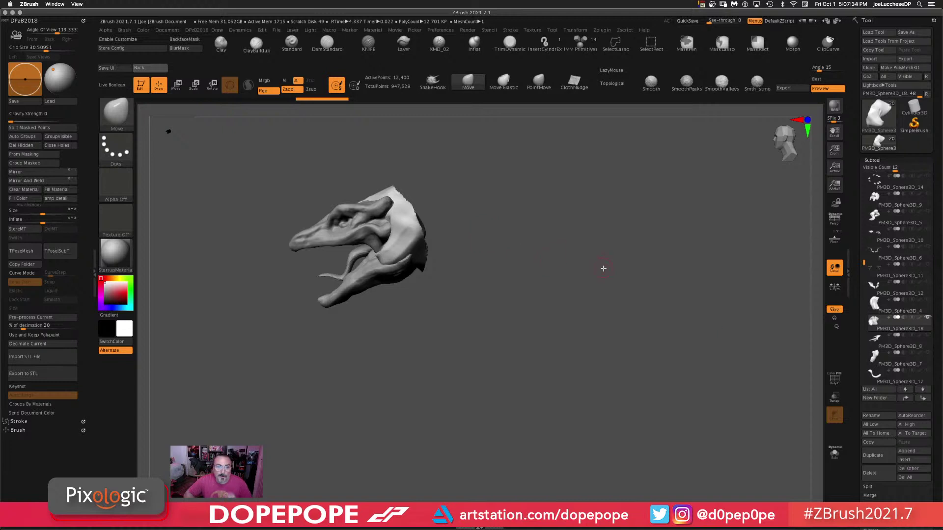
- Reorder the subtools so PM3D_Sphere3D_18 sits directly below the Dragon lower jaw
mouse_move(887, 327)
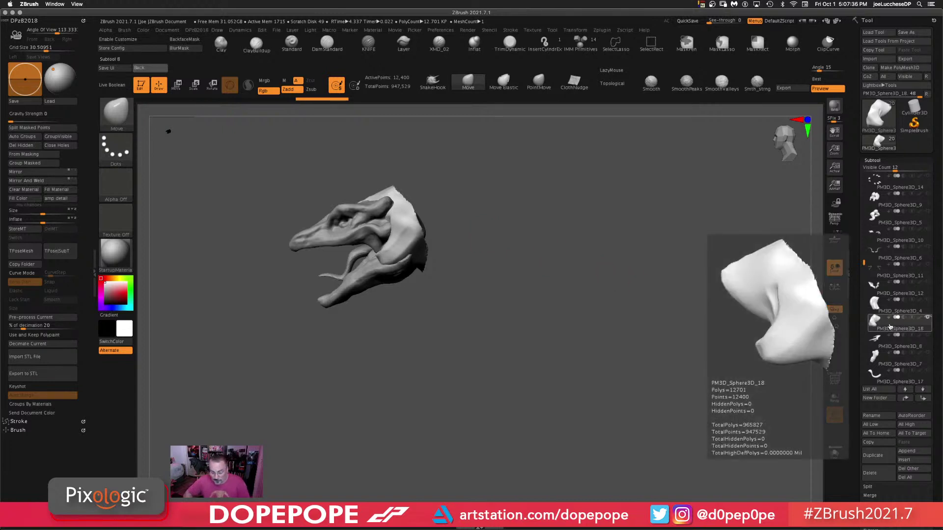
key("ctrl")
key("ctrl")
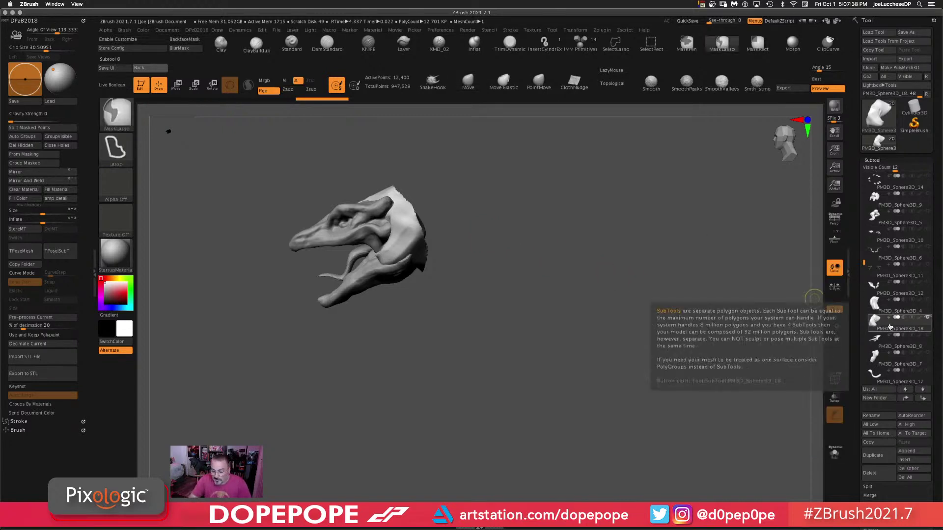
key("ctrl+Up")
key("ctrl+Up")
key("ctrl+Up")
key("ctrl+Up")
key("ctrl+Up")
key("ctrl+Up")
key("ctrl+Up")
key("ctrl+Up")
key("ctrl+Up")
key("ctrl+Up")
key("ctrl+Up")
key("ctrl+Up")
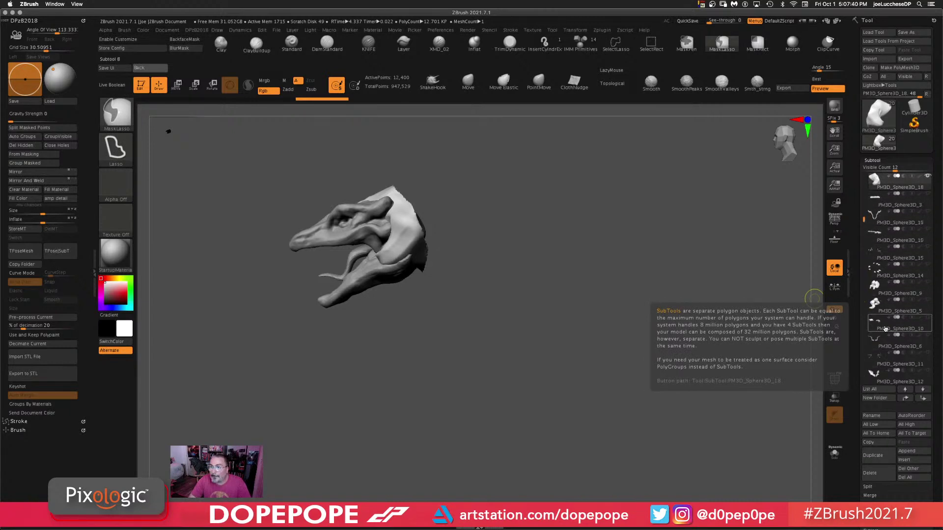
scroll(885, 329, "up", 4)
key("ctrl+Down")
key("ctrl+Down")
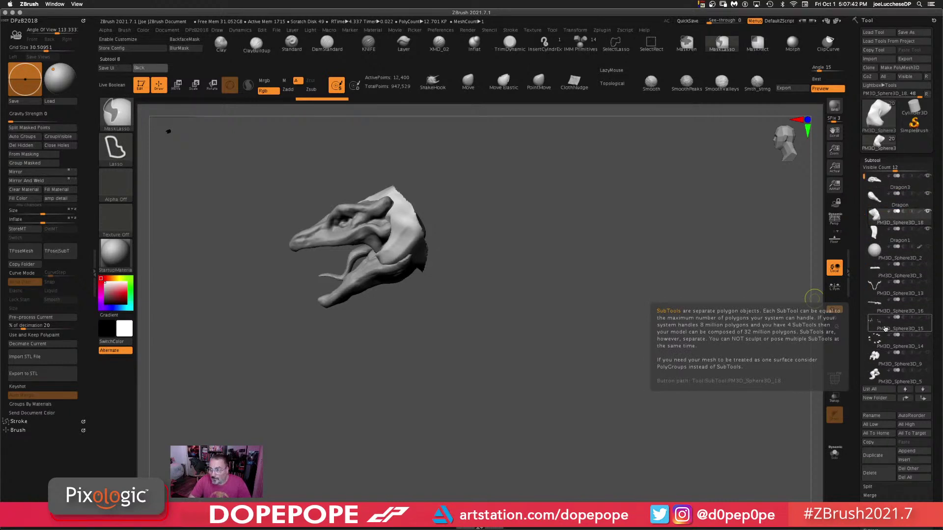
- Merge the Dragon lower jaw down with PM3D_Sphere3D_18 and remesh the combined part with DynaMesh
left_click(891, 198)
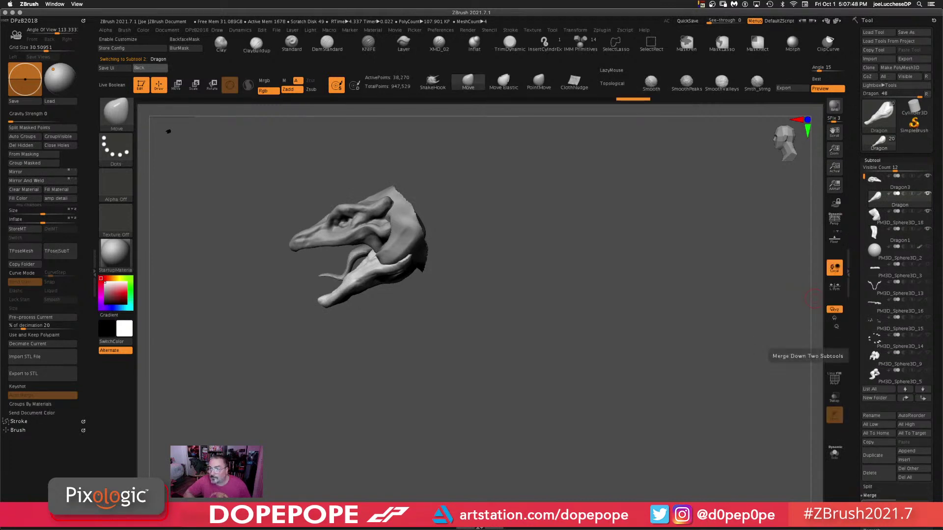
left_click(879, 508)
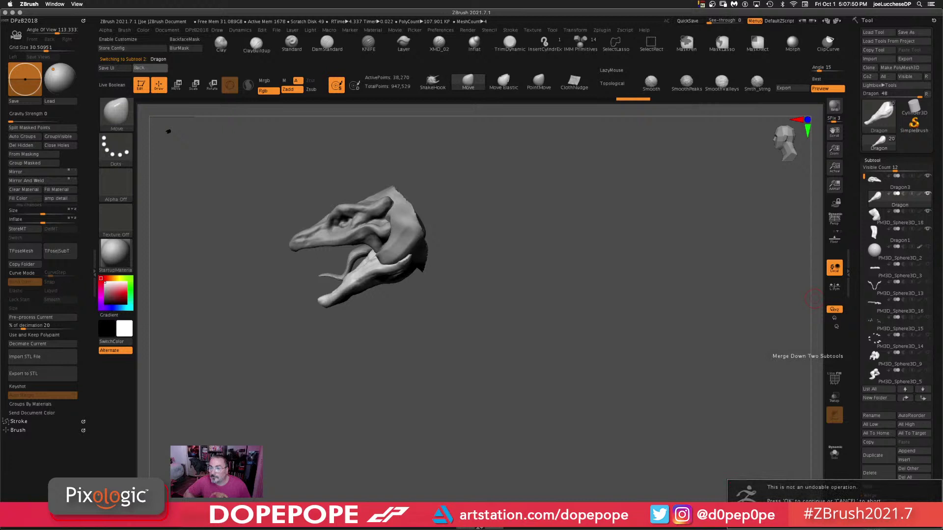
key("Return")
mouse_move(575, 256)
left_mouse_down("ctrl")
mouse_move(560, 410)
mouse_move(554, 401)
left_mouse_up("ctrl")
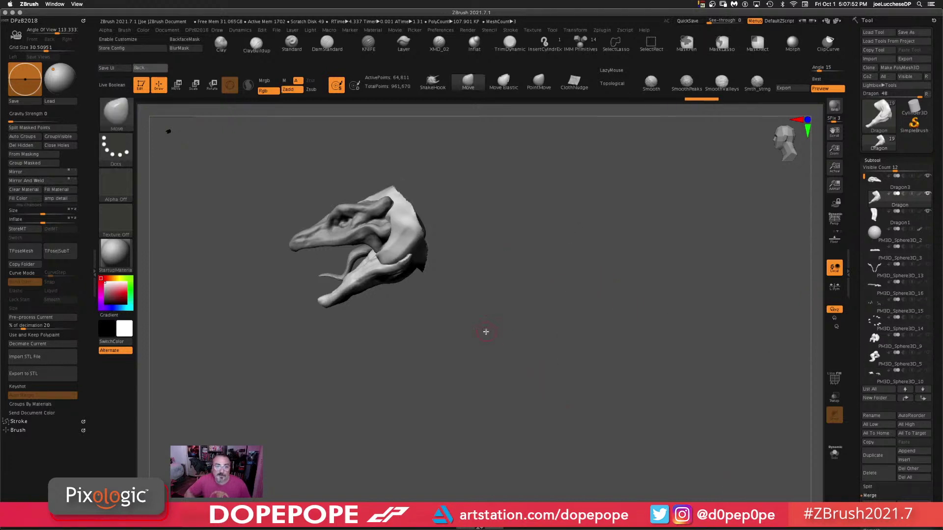
- Lasso-mask the upper neck area behind the skull on the merged jaw part and split off the masked points
left_click_drag(493, 197, 588, 199)
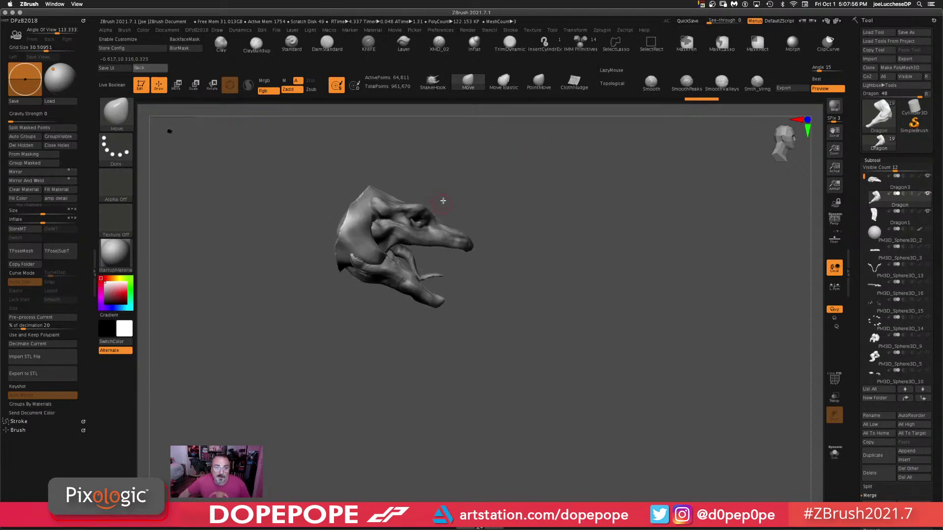
mouse_move(463, 173)
left_mouse_down("ctrl")
mouse_move(413, 236)
mouse_move(385, 216)
mouse_move(391, 192)
left_mouse_up("ctrl")
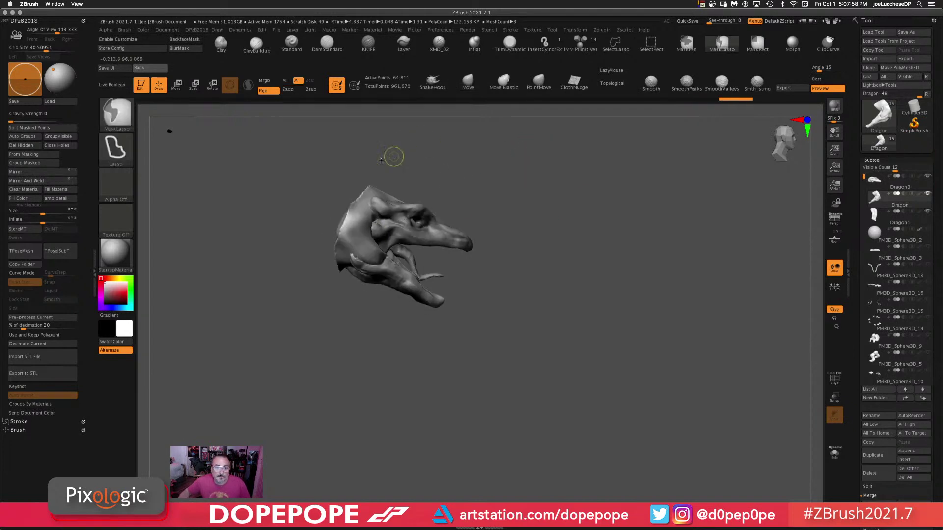
left_click_drag(346, 229, 351, 225, "ctrl")
left_click_drag(521, 158, 524, 167, "ctrl")
left_click_drag(364, 213, 353, 149, "ctrl")
mouse_move(545, 189)
left_mouse_down()
mouse_move(583, 223)
mouse_move(569, 211)
mouse_move(583, 185)
left_mouse_up()
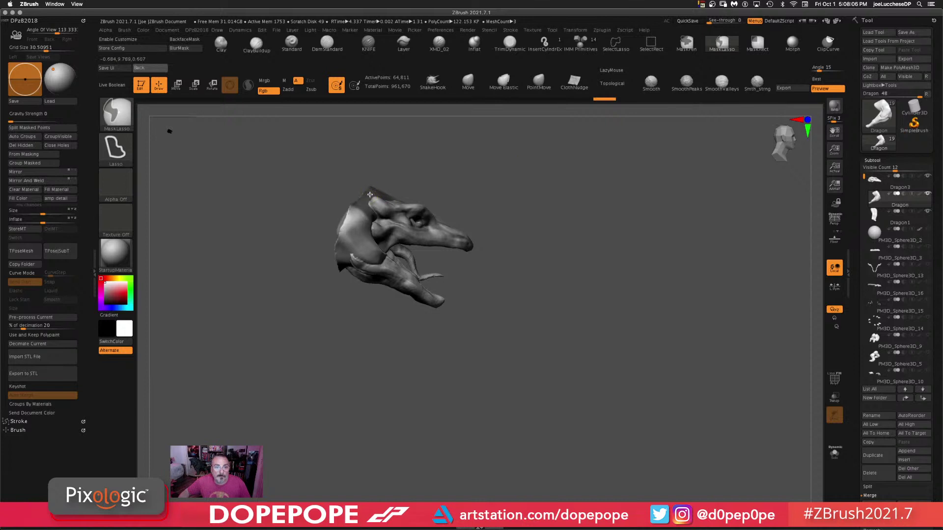
left_click(21, 129)
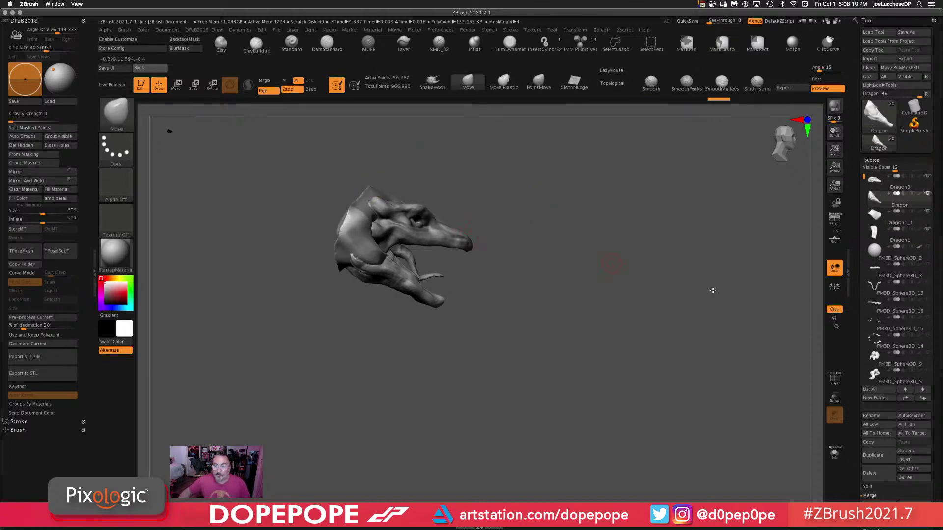
- Isolate the lower jaw, build up clay over its inner hollow with ClayBuildup, and remesh it with DynaMesh
left_click(833, 454)
left_click_drag(566, 237, 543, 277)
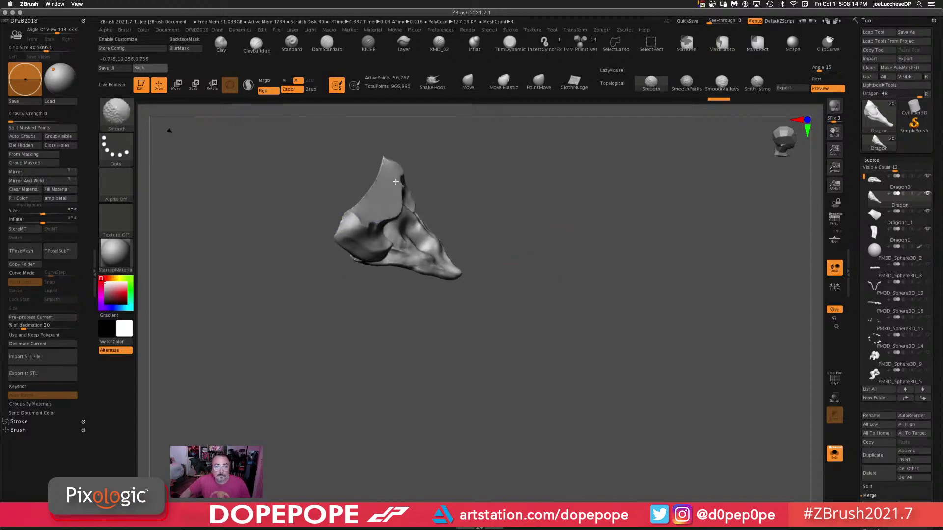
left_click_drag(579, 210, 598, 191)
left_click(256, 45)
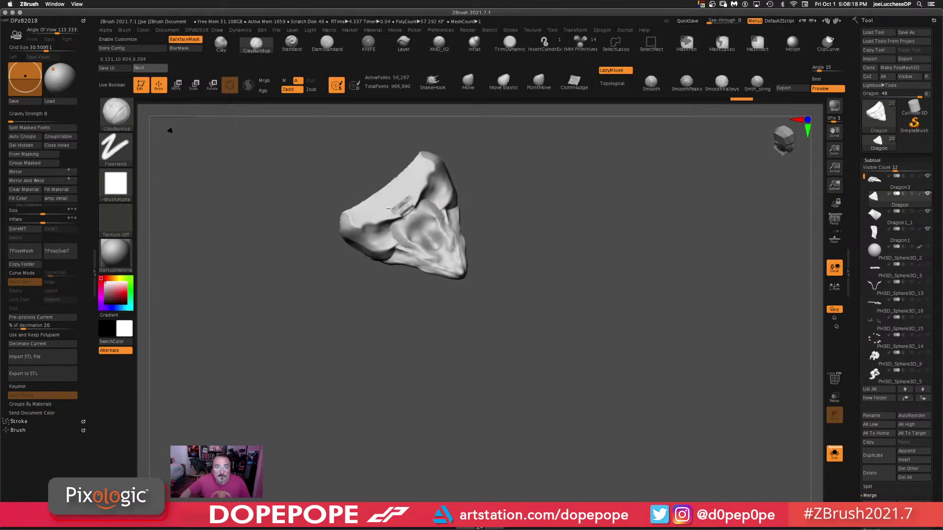
left_click_drag(388, 209, 436, 245)
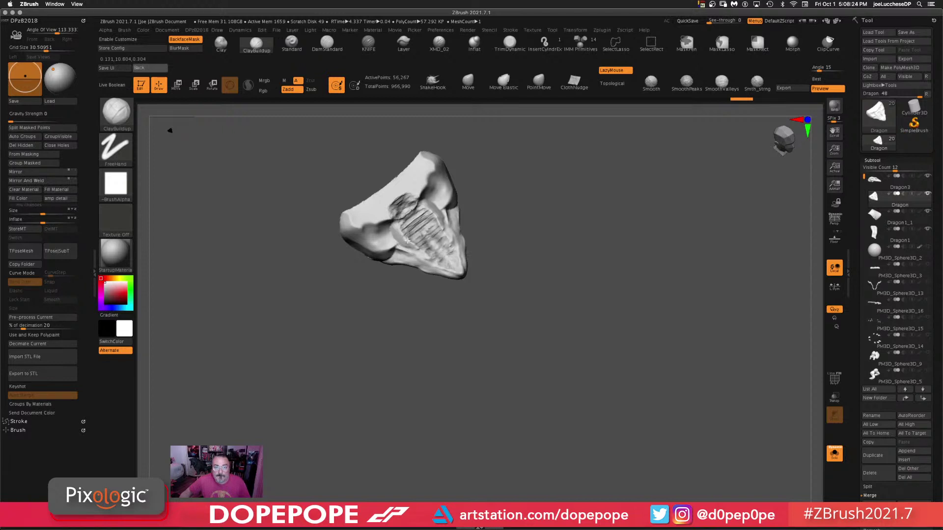
left_click_drag(394, 211, 642, 385)
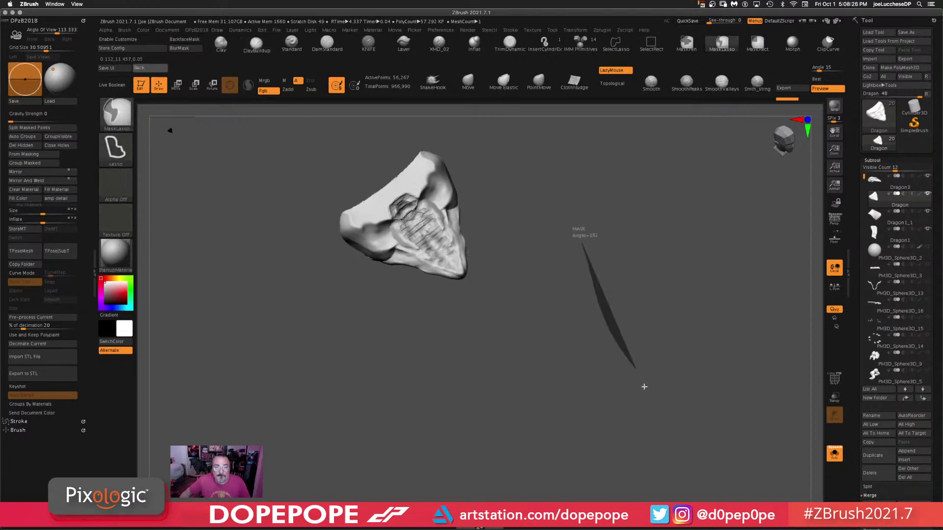
key("space")
key("ctrl")
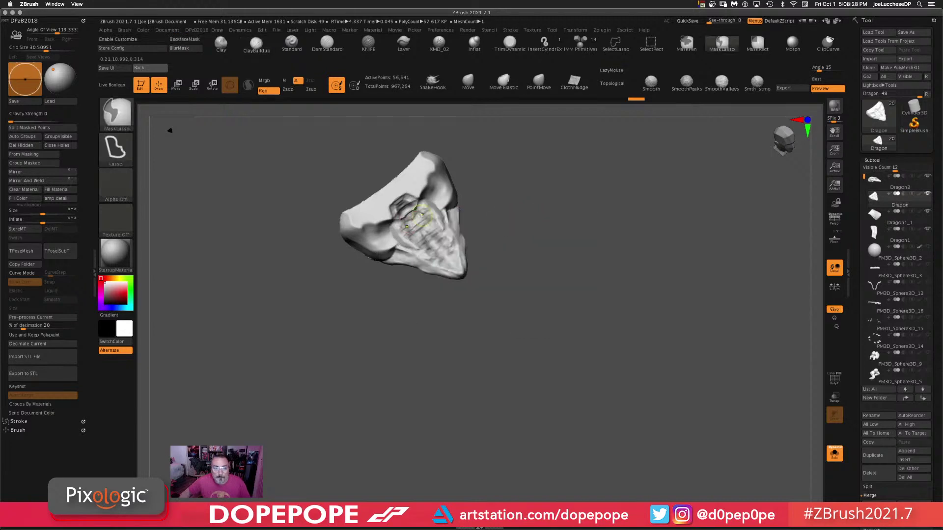
key("shift")
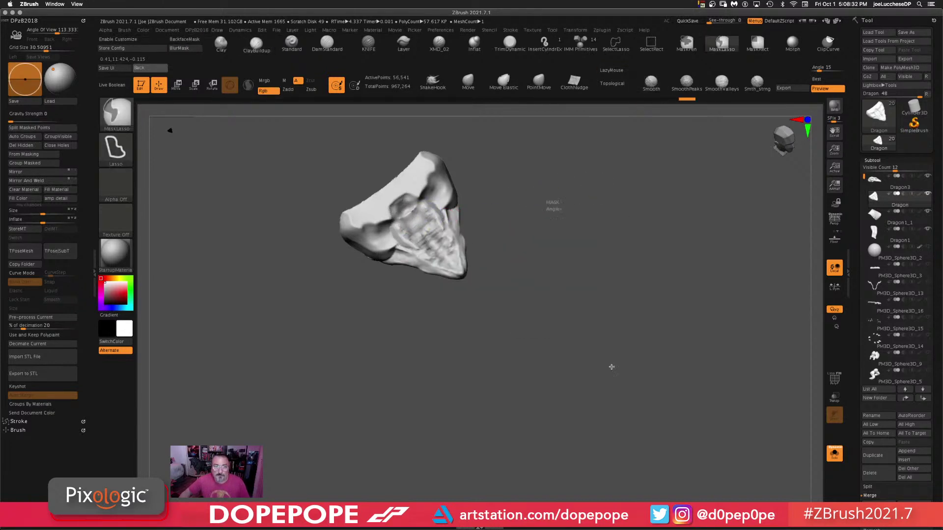
- Smooth the rear edge and outer side of the lower jaw, and soften the inside of its mouth
mouse_move(573, 257)
left_mouse_down()
mouse_move(625, 192)
mouse_move(609, 200)
left_mouse_up()
key("shift")
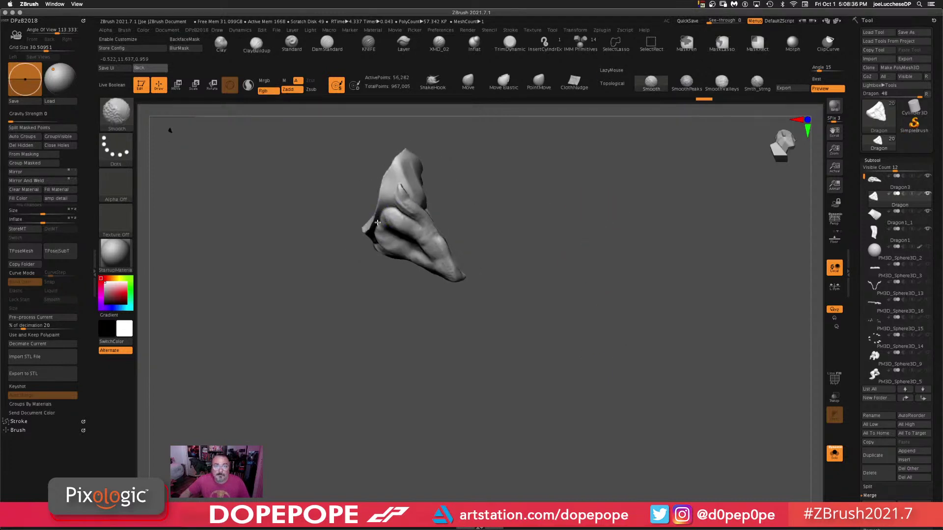
left_click_drag(363, 236, 374, 219, "shift")
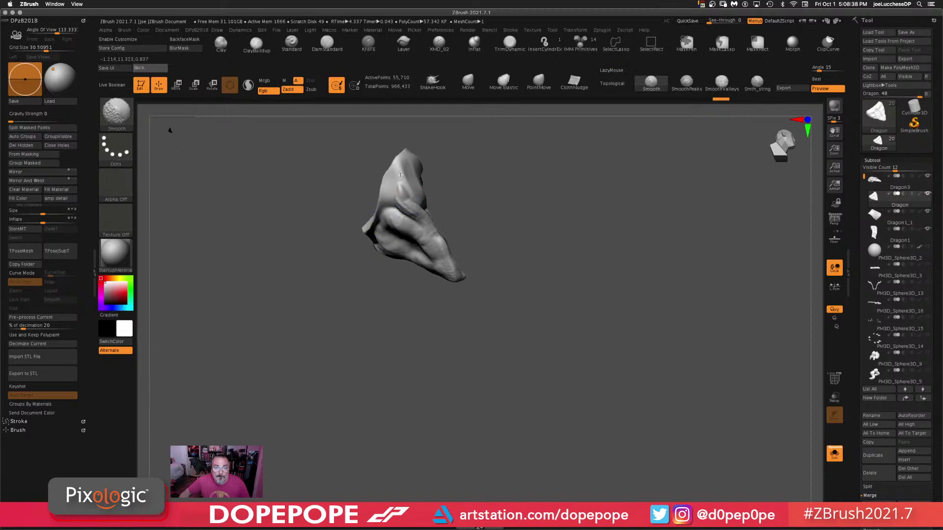
left_click_drag(484, 173, 634, 200)
mouse_move(484, 200)
left_mouse_down("shift")
mouse_move(464, 205)
mouse_move(453, 183)
mouse_move(484, 202)
mouse_move(444, 208)
mouse_move(472, 229)
mouse_move(448, 251)
mouse_move(461, 207)
mouse_move(457, 223)
mouse_move(467, 213)
mouse_move(459, 189)
left_mouse_up("shift")
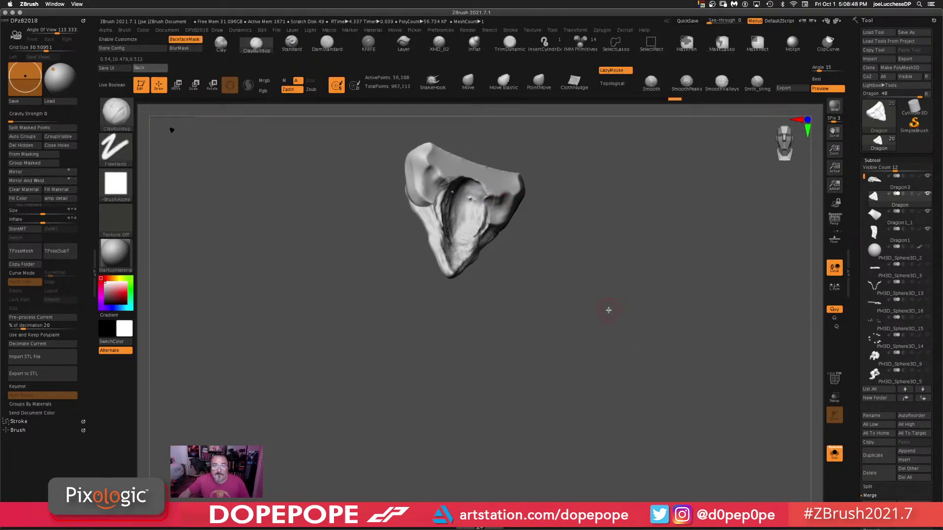
- Smooth the mouth cavity and surrounding rim of the lower jaw from several angles
left_click_drag(623, 275, 546, 219)
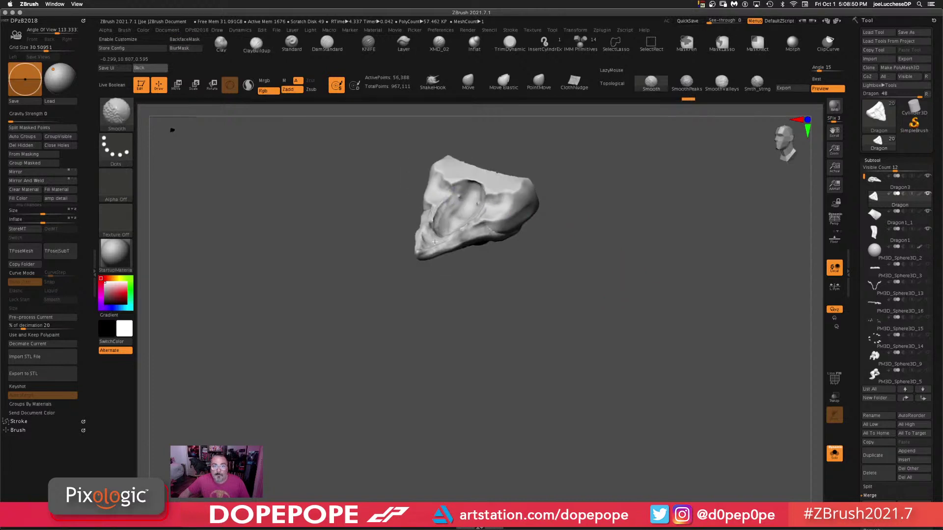
mouse_move(623, 267)
left_mouse_down()
mouse_move(634, 181)
mouse_move(597, 167)
left_mouse_up()
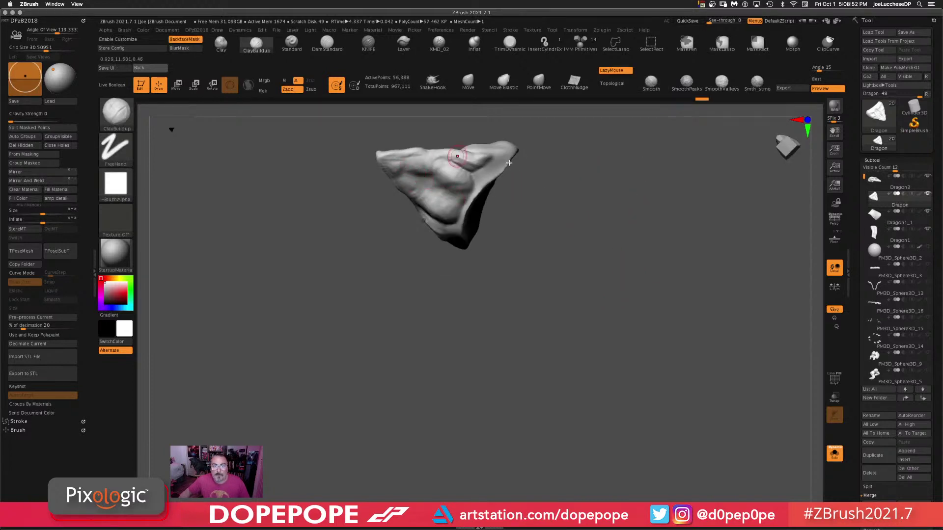
left_click_drag(509, 162, 482, 198)
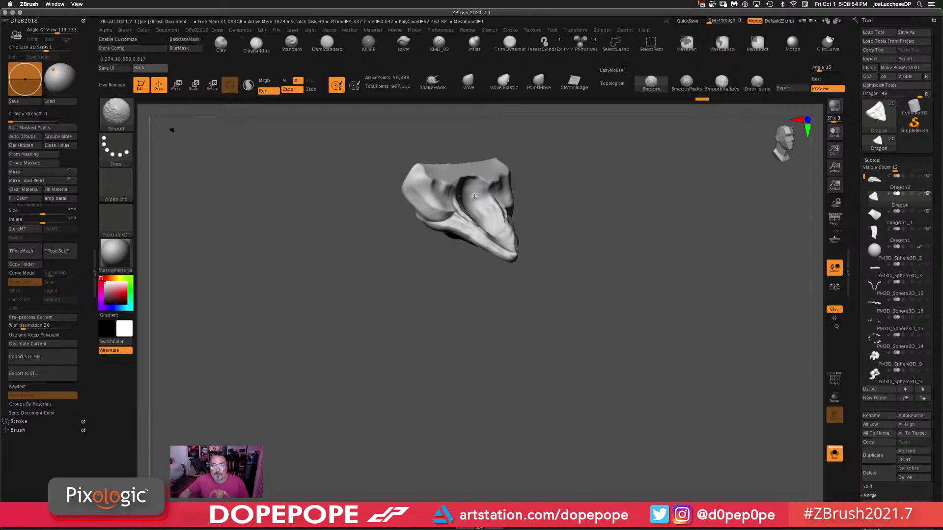
left_click_drag(608, 139, 578, 162)
- Flatten the inside of the lower jaw with TrimDynamic and remesh it with DynaMesh
left_click(509, 43)
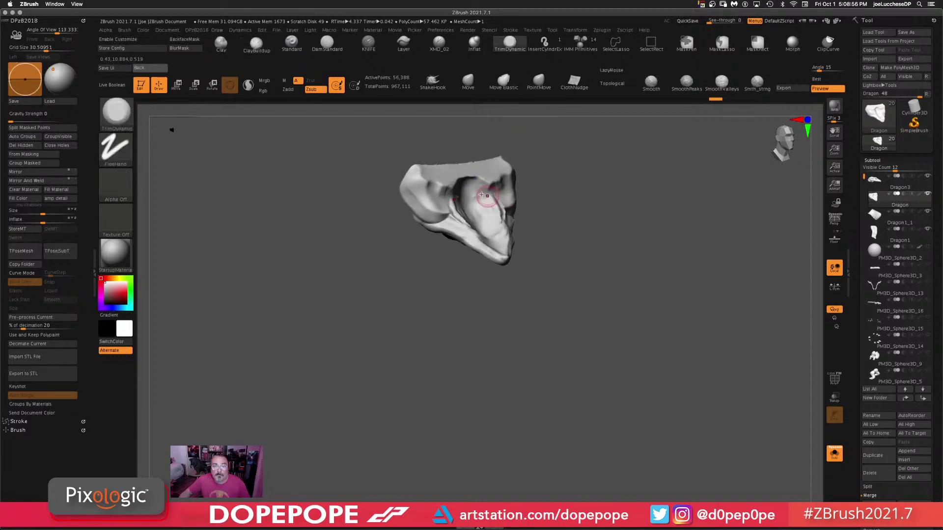
left_click_drag(622, 219, 659, 398, "ctrl")
left_click_drag(624, 253, 609, 169)
left_click_drag(629, 275, 599, 392, "ctrl")
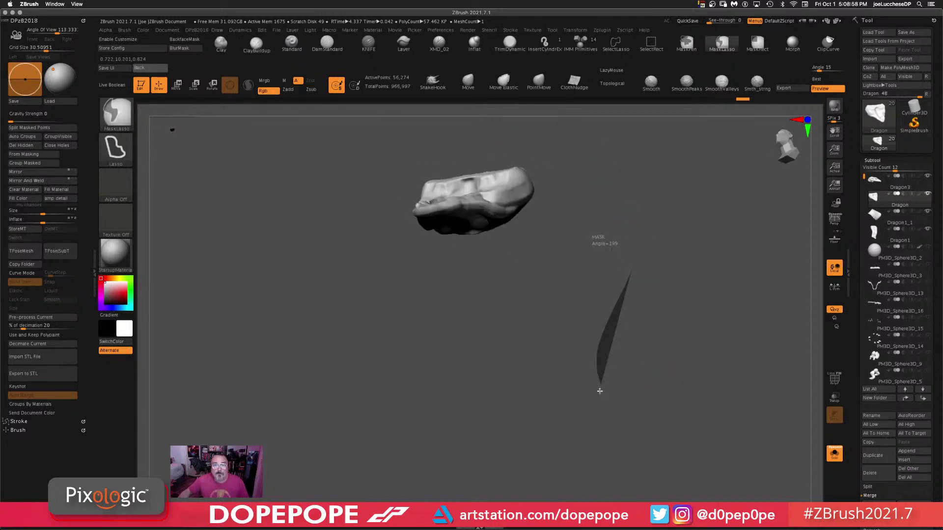
- Bring back the other visible head parts and make the Dragon3 upper head the active subtool
mouse_move(600, 329)
left_mouse_down()
mouse_move(586, 315)
mouse_move(620, 333)
mouse_move(455, 193)
mouse_move(775, 362)
left_mouse_up()
left_click(834, 453)
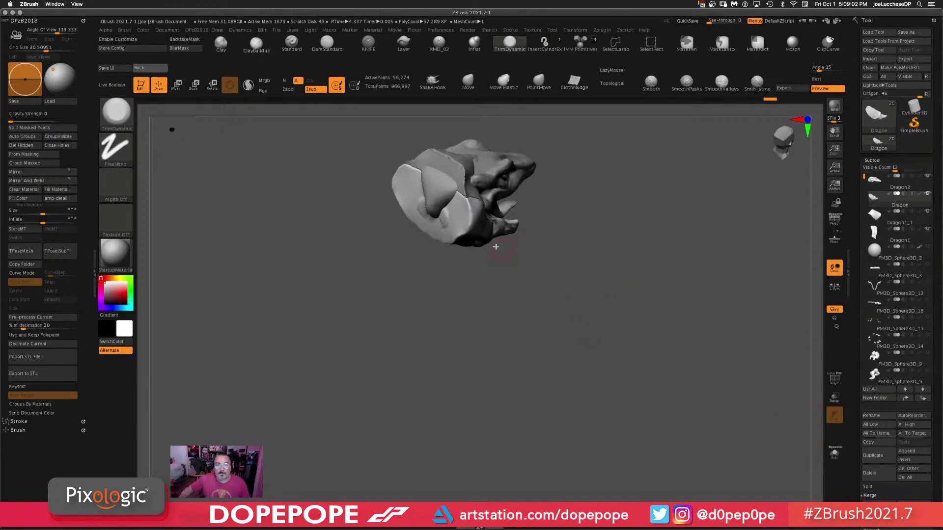
left_click_drag(687, 257, 693, 225)
left_click(491, 170, "alt")
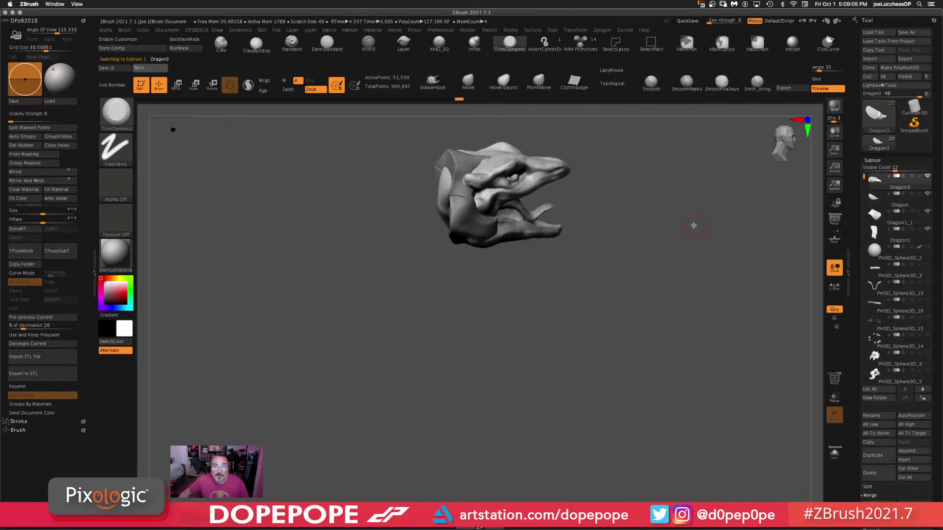
- Isolate the head parts to identify them, then move the Dragon1_1 piece above Dragon3 in the subtool order
left_click(835, 455)
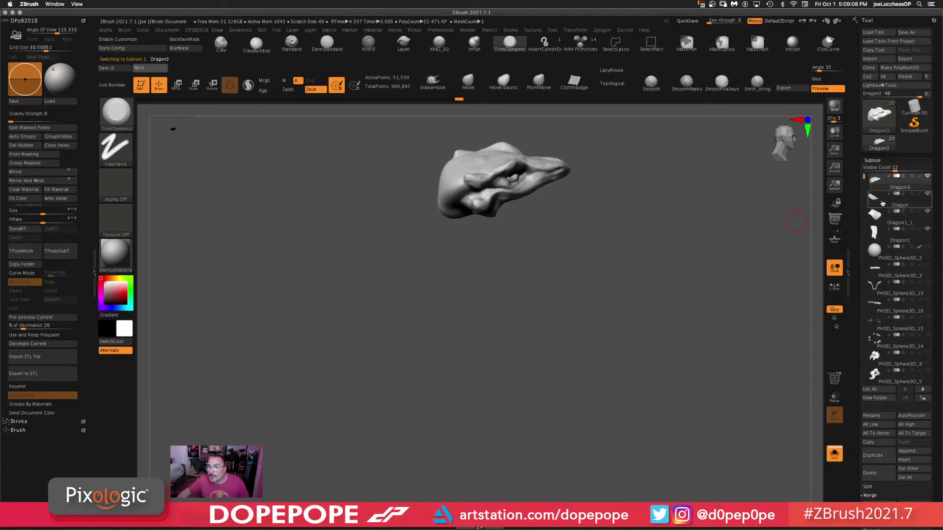
left_click(882, 203)
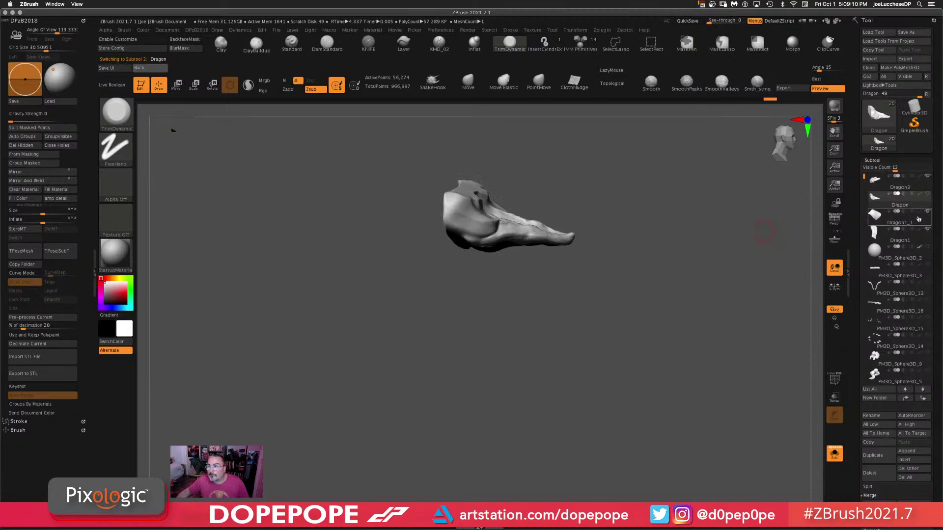
left_click(889, 220)
key("ctrl+Up")
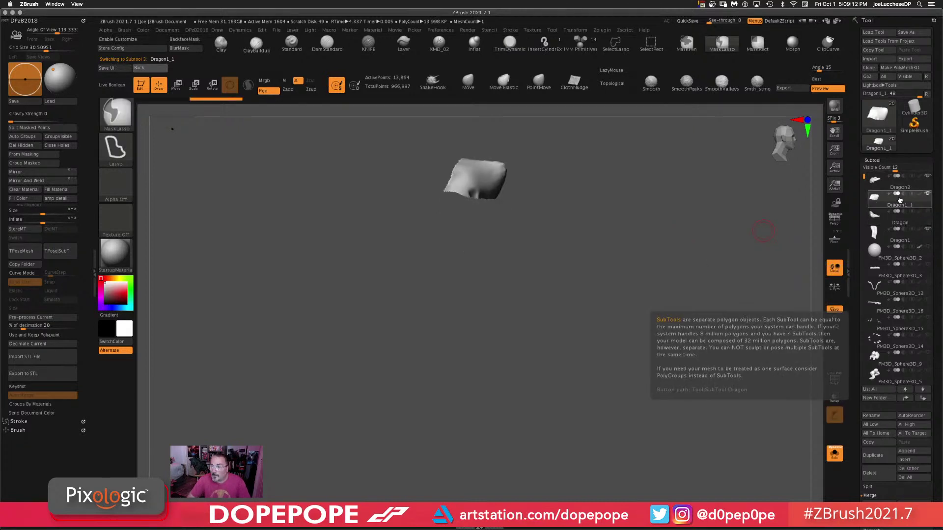
key("ctrl+Up")
left_click_drag(585, 271, 618, 273)
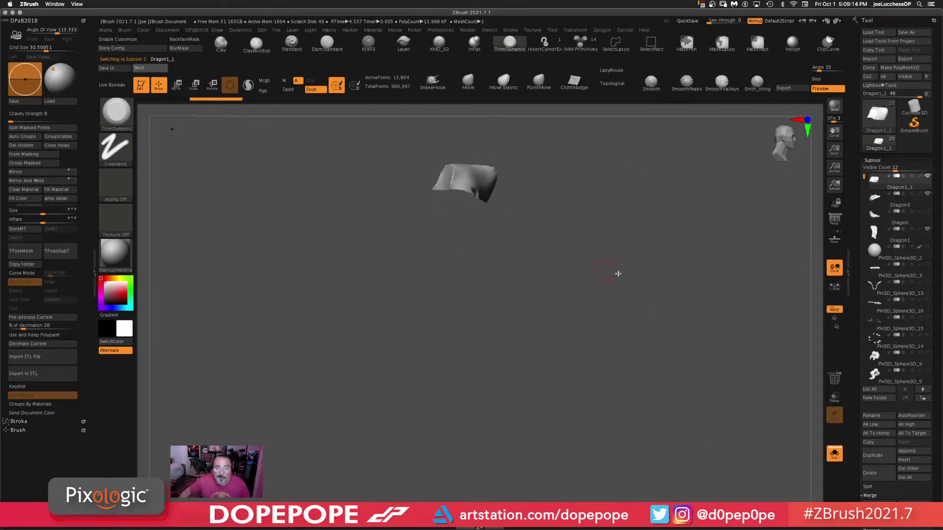
- Merge the remeshed Dragon1_1 piece down into the Dragon3 upper head and fuse the combined skull with DynaMesh
left_click(836, 454)
left_click_drag(726, 368, 659, 251)
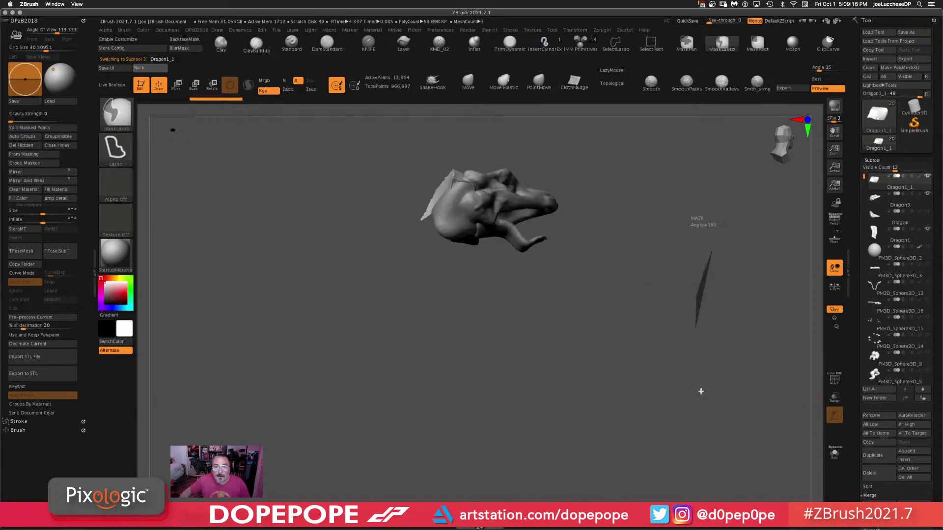
left_click_drag(683, 369, 705, 297)
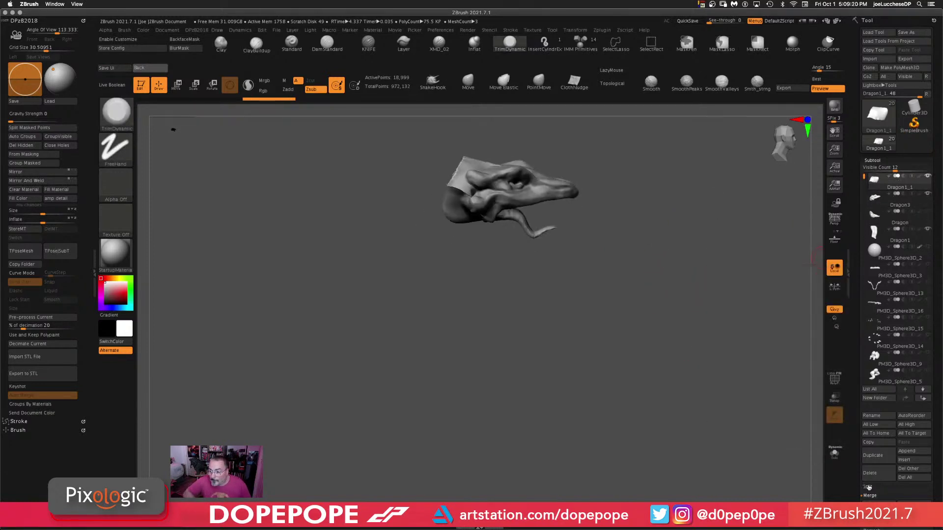
left_click(878, 505)
left_click_drag(634, 258, 617, 364, "ctrl")
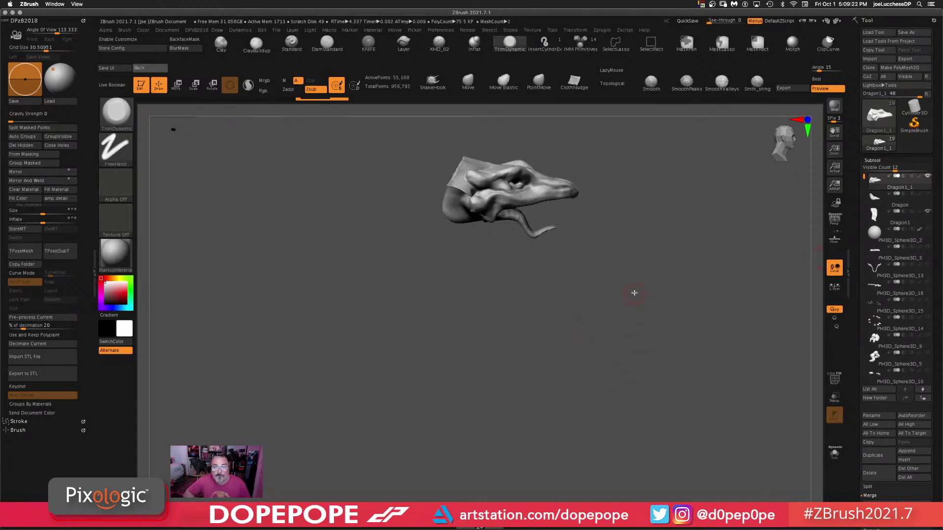
- Smooth the seam where the merged piece meets the top and rear side of the skull
left_click_drag(636, 263, 635, 300)
left_click_drag(475, 140, 469, 173, "shift")
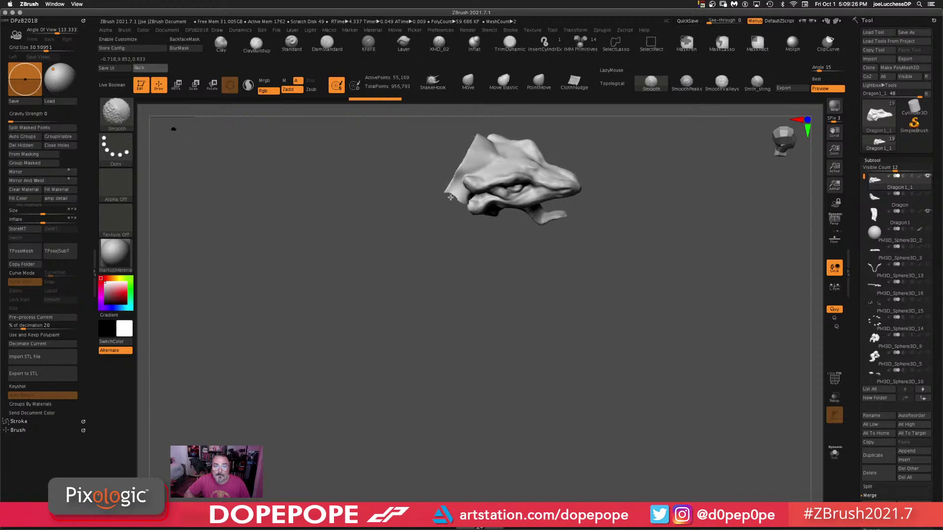
left_click_drag(568, 316, 626, 291)
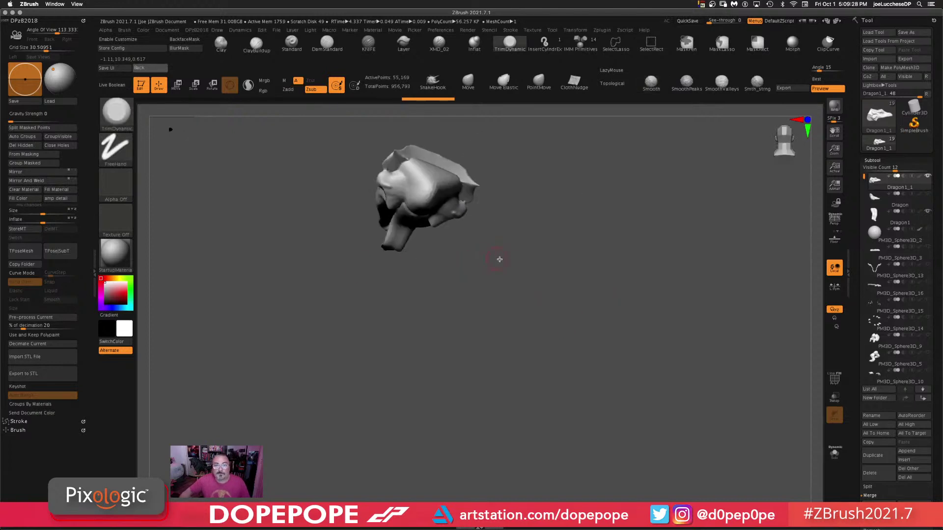
left_click_drag(499, 259, 481, 184)
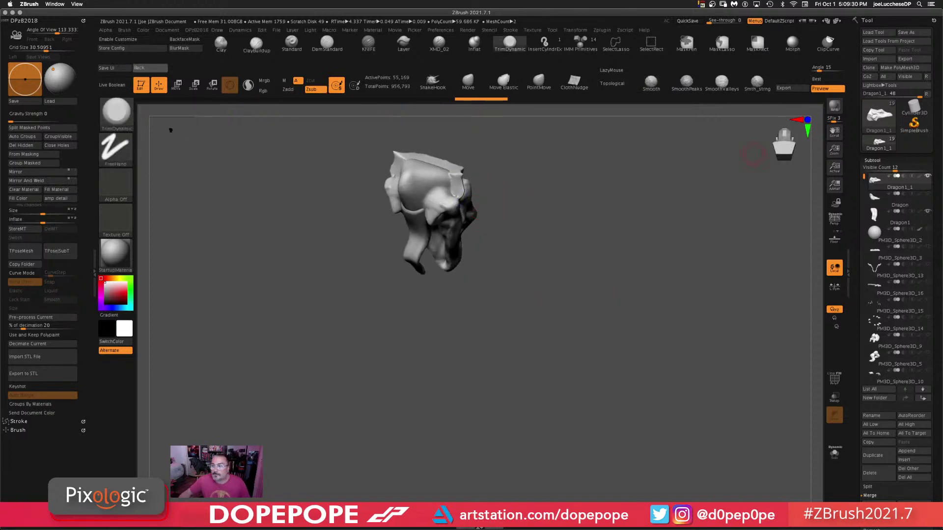
- Hide the tongue subtool and build up the back of the skull with the Clay brush
left_click(928, 211)
left_click_drag(697, 300, 523, 187)
left_click(221, 43)
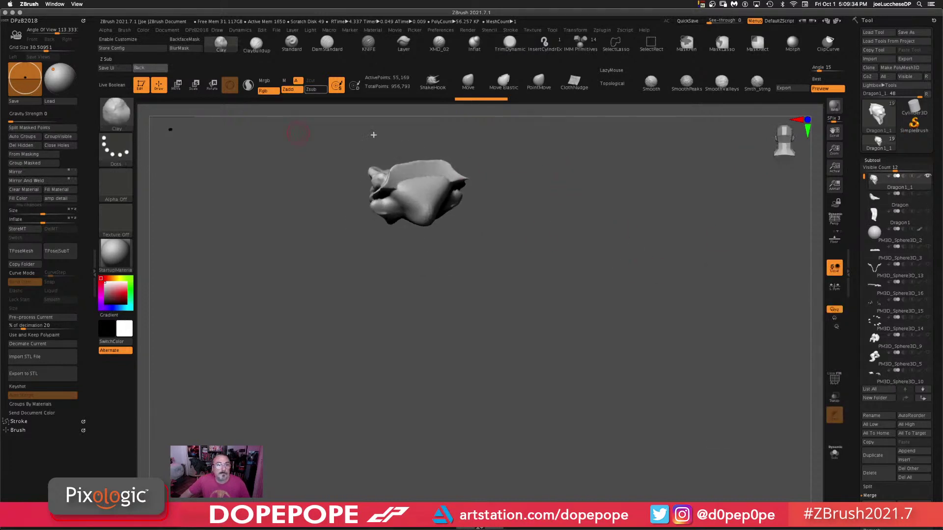
right_click_drag(424, 177, 404, 200)
left_click_drag(403, 201, 387, 191)
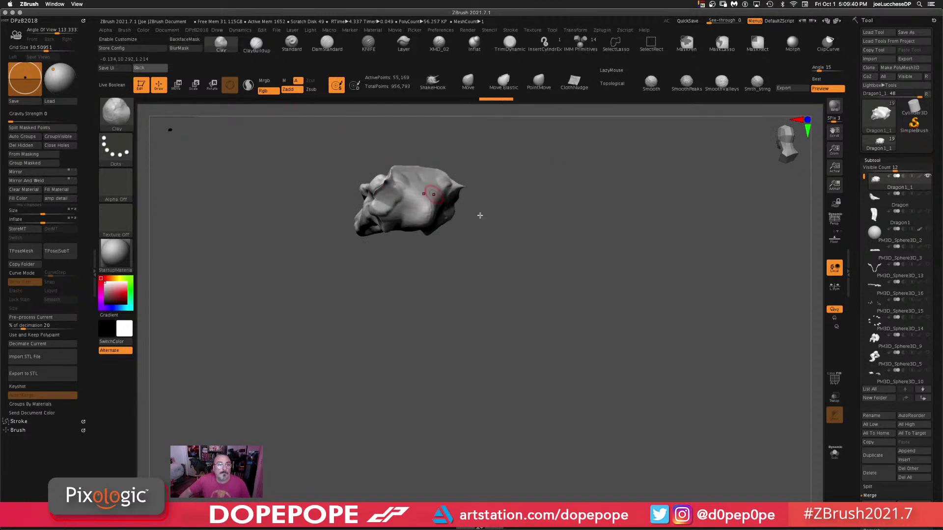
- Turn on backface masking for Clay, fill the seam behind the cheek, and remesh the skull with DynaMesh
left_click_drag(479, 214, 575, 239)
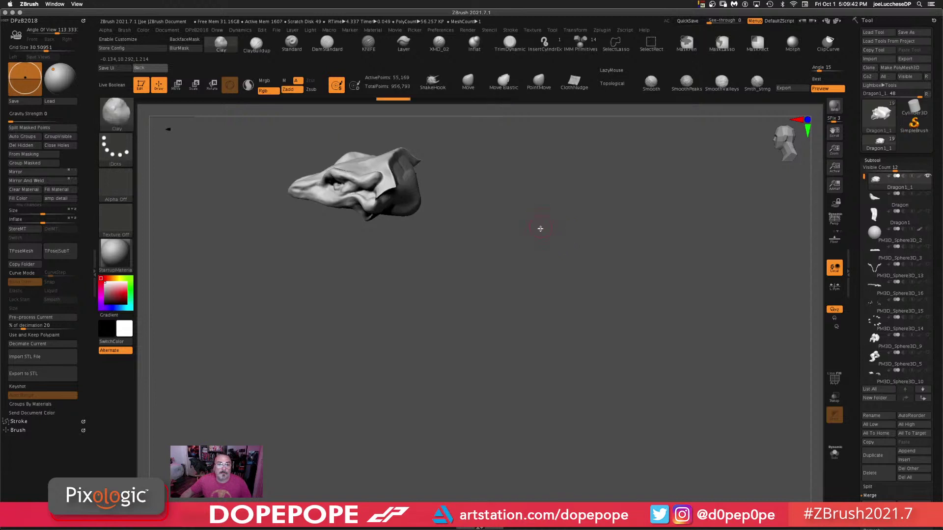
right_click_drag(540, 225, 518, 221)
left_click_drag(518, 214, 506, 198)
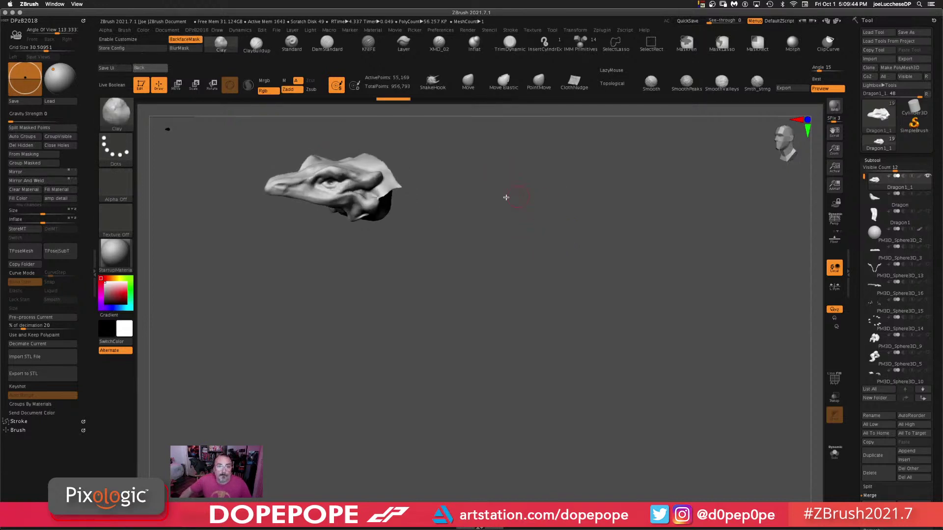
left_click_drag(373, 195, 379, 191)
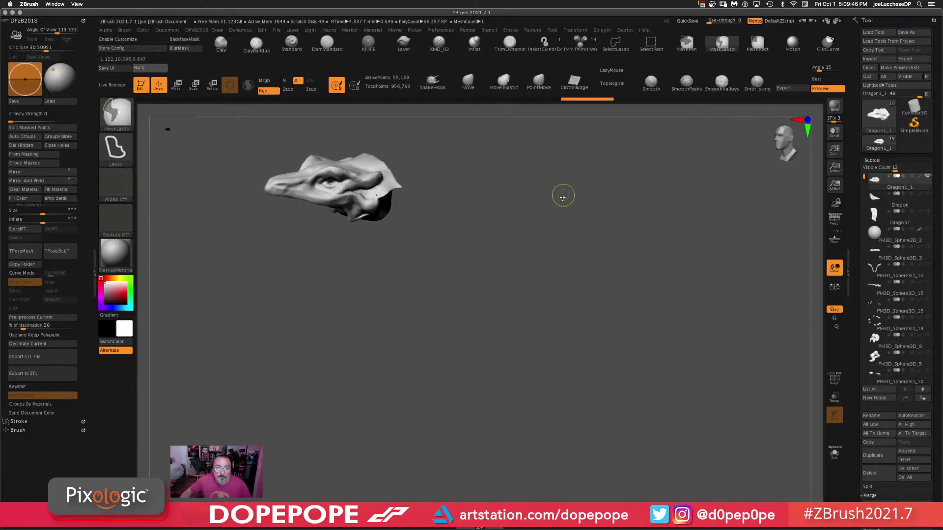
left_click_drag(562, 196, 462, 198, "ctrl")
- Fill the rear and underside of the skull with more Clay strokes and remesh it with DynaMesh
mouse_move(390, 201)
left_mouse_down()
mouse_move(379, 202)
mouse_move(399, 185)
mouse_move(416, 189)
mouse_move(387, 195)
left_mouse_up()
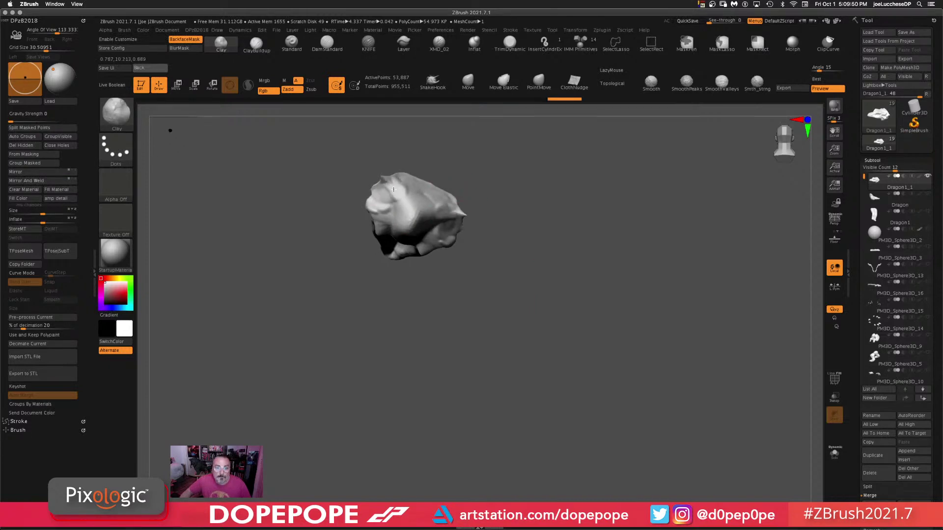
left_click_drag(370, 162, 500, 184)
left_click_drag(424, 182, 413, 194)
left_click_drag(516, 186, 475, 198)
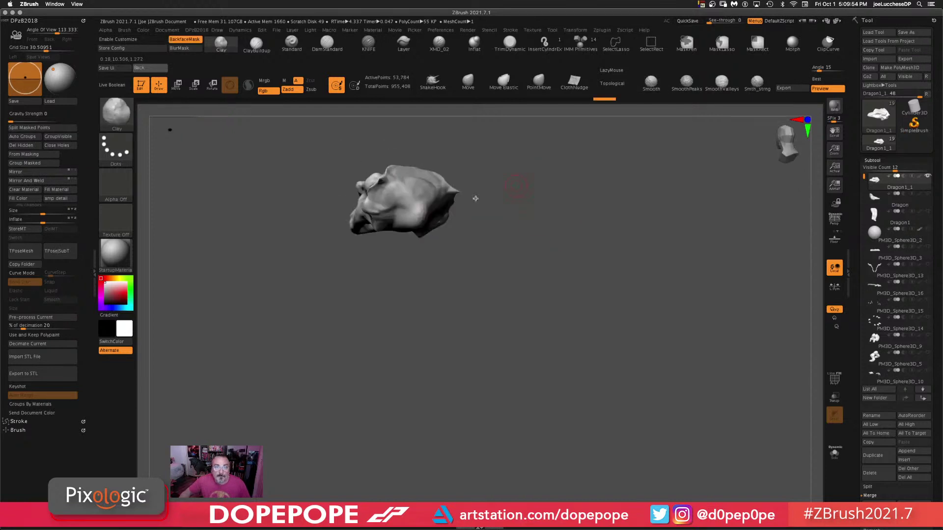
left_click_drag(399, 216, 409, 215)
mouse_move(574, 196)
left_mouse_down("ctrl")
mouse_move(621, 390)
mouse_move(525, 200)
left_mouse_up("ctrl")
- Carve out the rear of the upper mouth cavity with subtractive Clay strokes, remeshing the skull between passes
right_click_drag(488, 213, 417, 236)
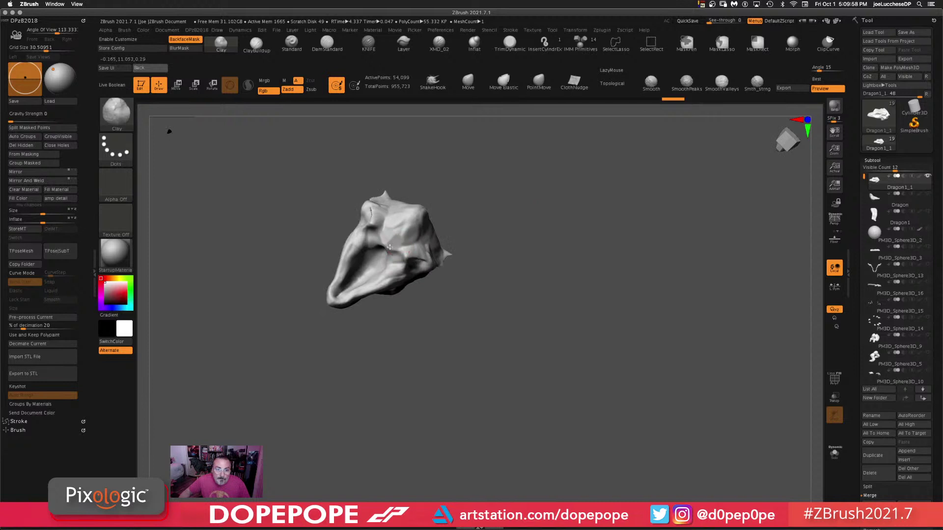
mouse_move(382, 244)
left_mouse_down("alt")
mouse_move(389, 250)
mouse_move(378, 241)
mouse_move(362, 256)
mouse_move(378, 267)
left_mouse_up("alt")
left_click_drag(549, 192, 627, 378, "ctrl")
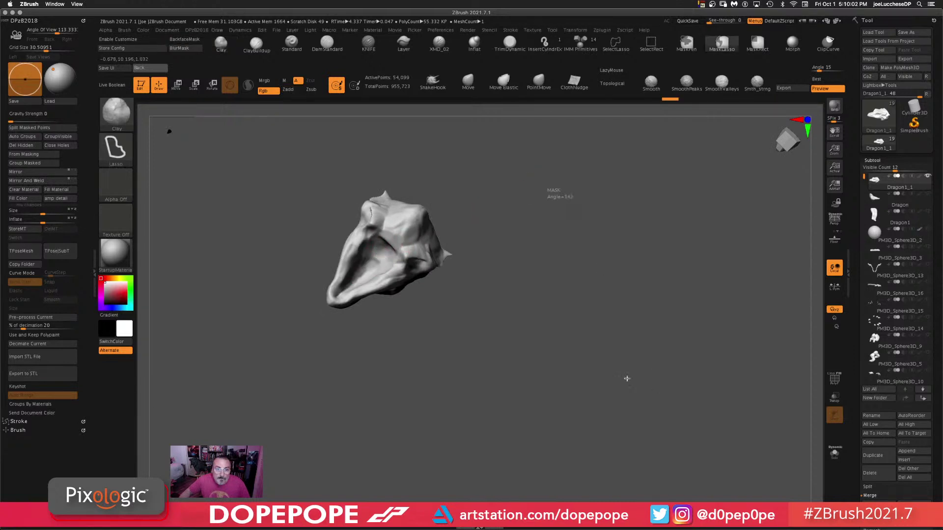
left_click_drag(513, 223, 459, 223)
left_click_drag(386, 246, 367, 261, "alt")
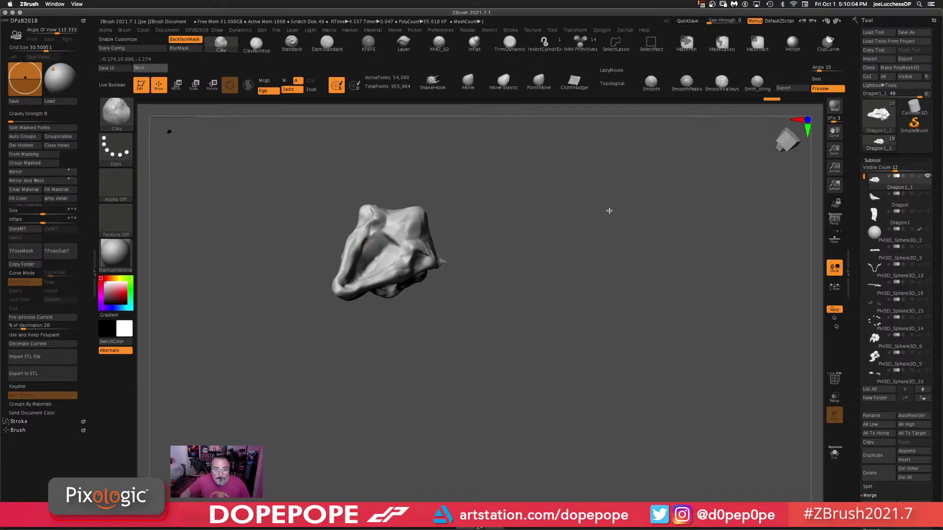
- Frame the upper head and make the lower jaw, tongue and eyes visible again
right_click_drag(609, 211, 628, 319)
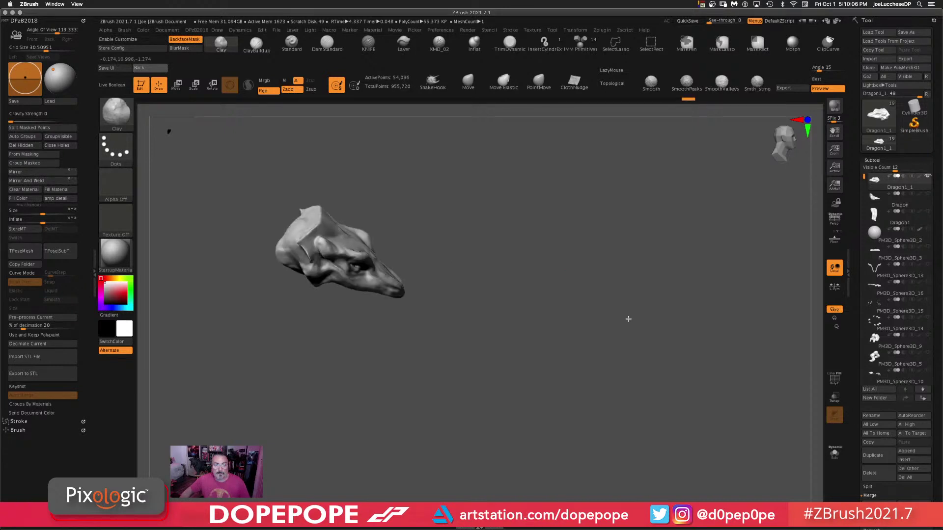
key("f")
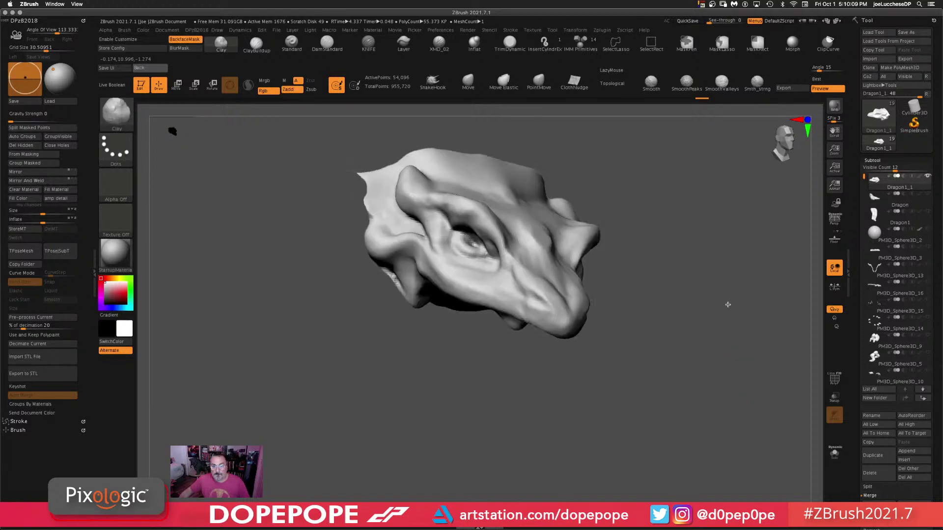
left_click(927, 195)
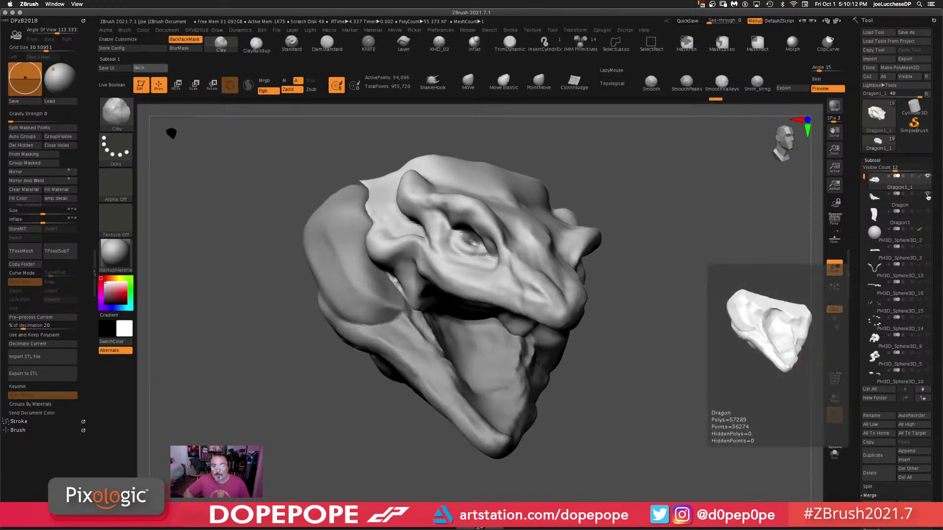
left_click(928, 211)
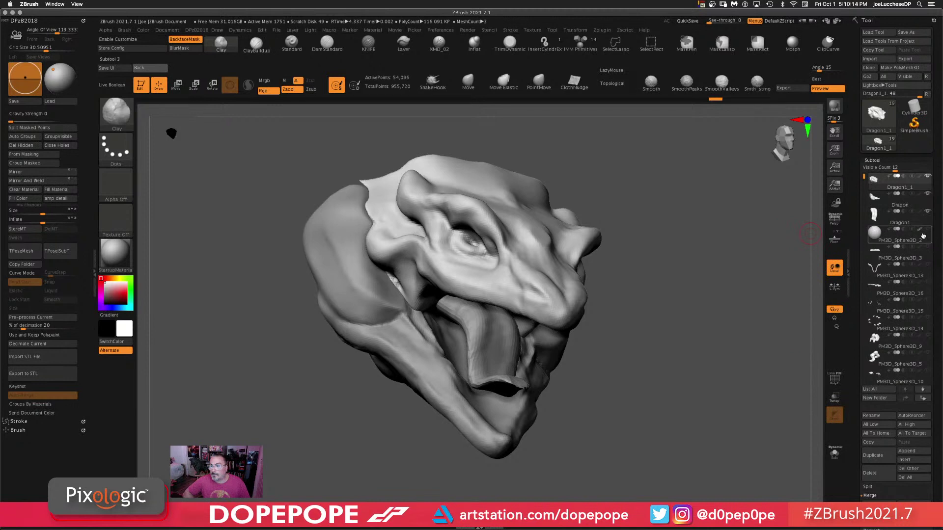
left_click(927, 230)
left_click_drag(736, 236, 559, 305)
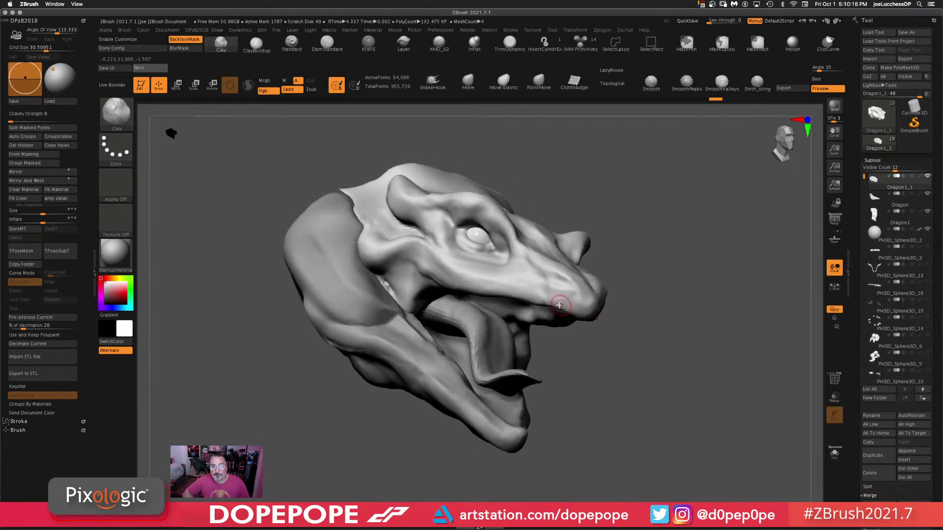
- Make the Dragon1 tongue the active subtool, remesh it with DynaMesh at resolution 128, and check it in isolation
left_click(476, 325, "alt")
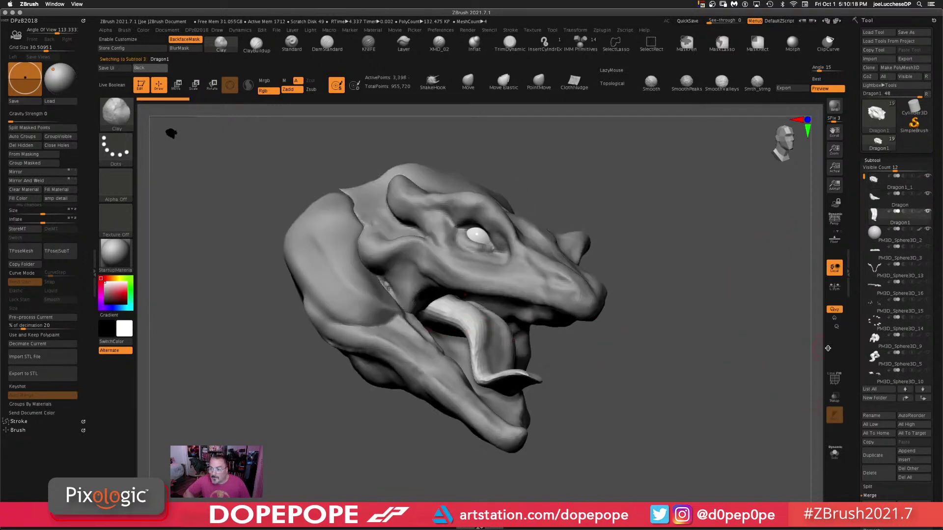
scroll(876, 339, "down", 10)
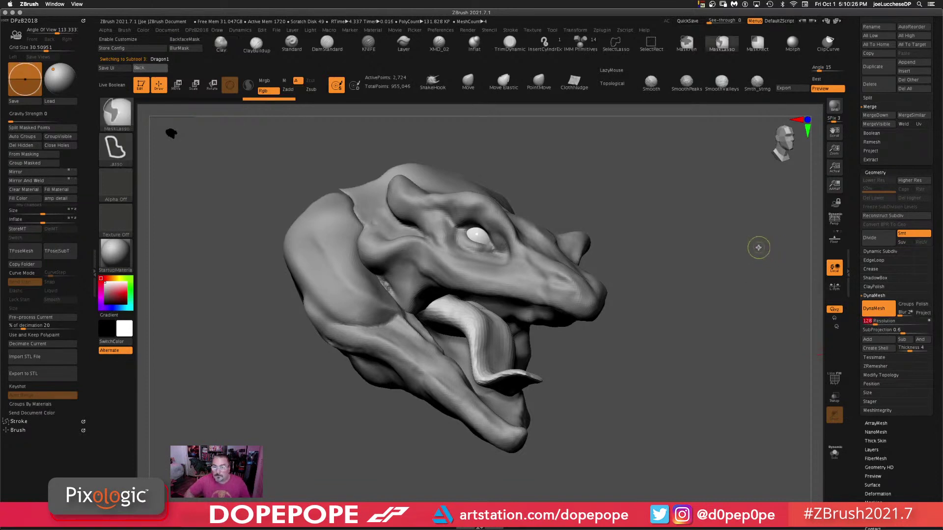
left_click_drag(757, 246, 720, 407, "ctrl")
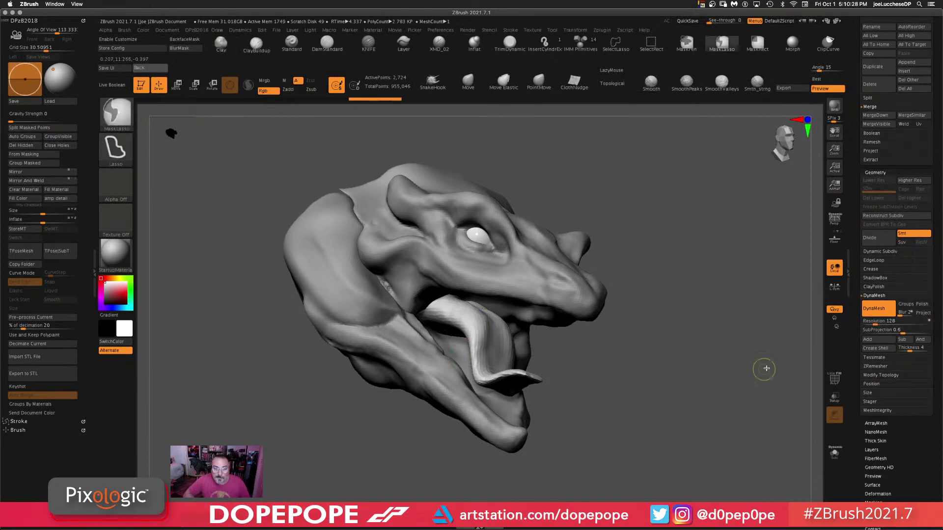
left_click_drag(766, 368, 732, 496, "ctrl")
left_click_drag(684, 367, 659, 275)
key("ctrl+z")
left_click(834, 452)
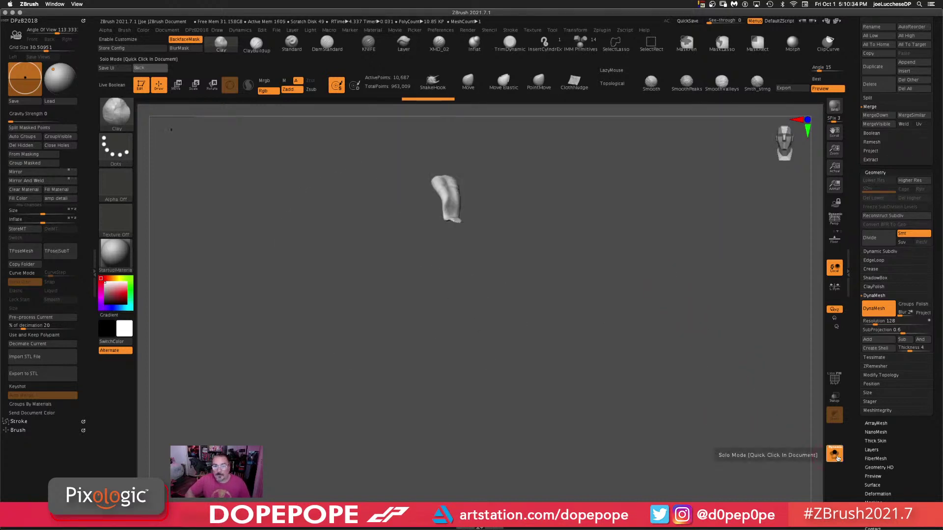
left_click(834, 452)
left_click_drag(659, 363, 660, 338)
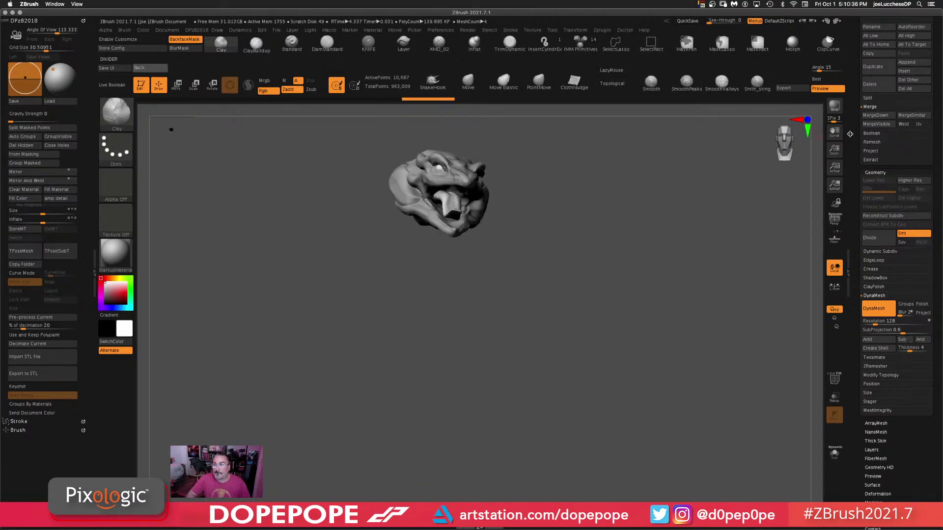
left_click_drag(850, 132, 852, 231)
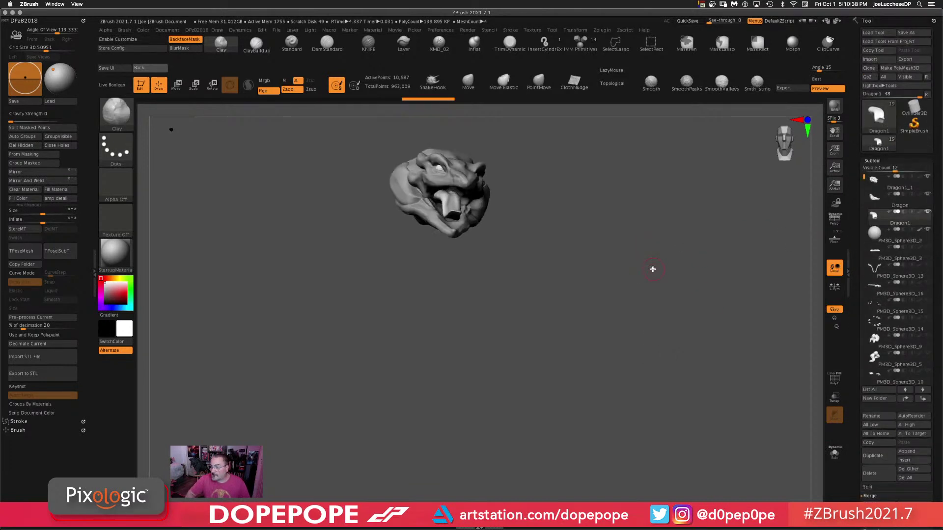
left_click_drag(644, 274, 640, 329)
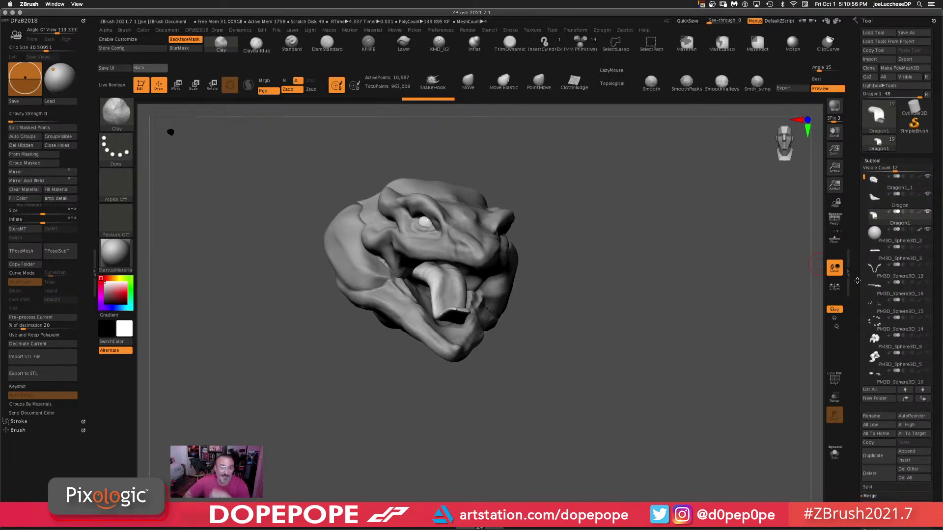
mouse_move(855, 277)
left_mouse_down()
mouse_move(857, 265)
mouse_move(858, 273)
left_mouse_up()
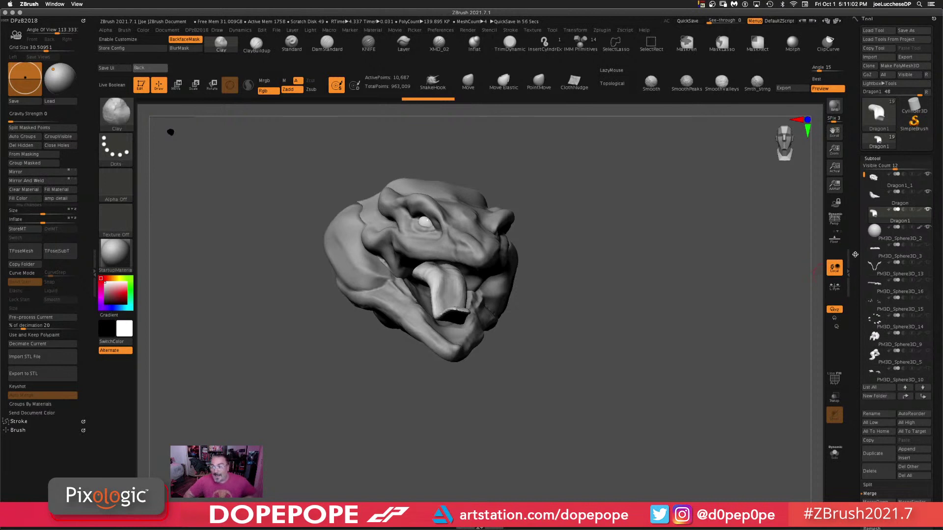
mouse_move(854, 257)
left_mouse_down()
mouse_move(856, 225)
mouse_move(855, 255)
left_mouse_up()
scroll(856, 275, "up", 1)
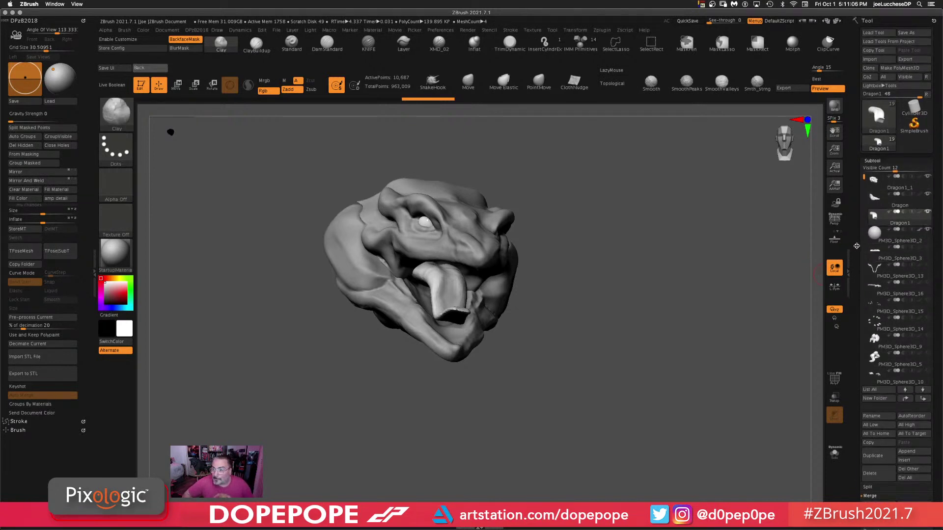
scroll(854, 246, "down", 5)
scroll(849, 212, "up", 5)
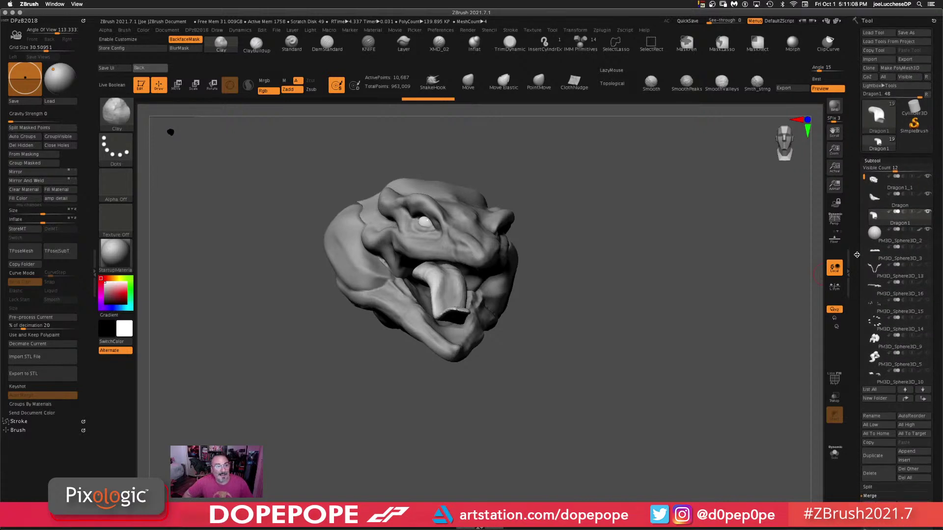
- Make the upper teeth subtool PM3D_Sphere3D_16 visible together with the skull, jaw, tongue and eyes
scroll(856, 245, "down", 1)
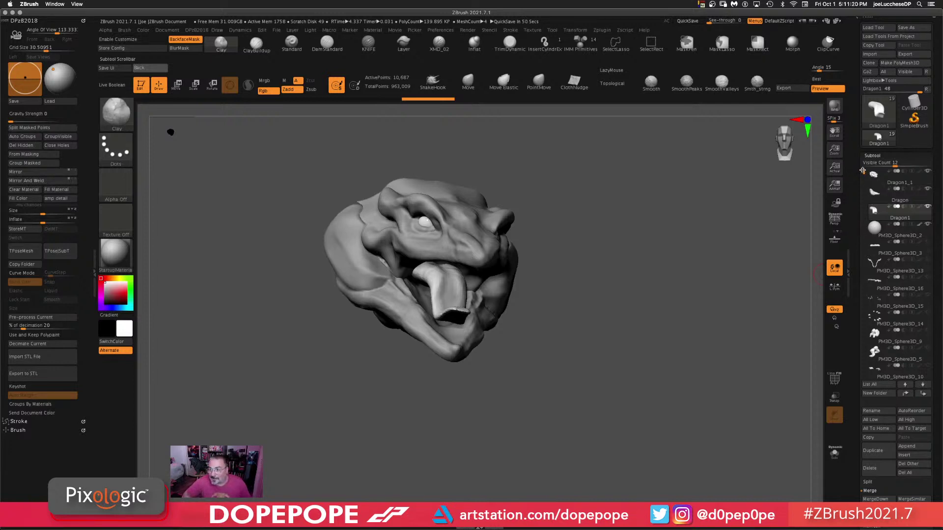
left_click(927, 243)
left_click_drag(575, 245, 607, 265)
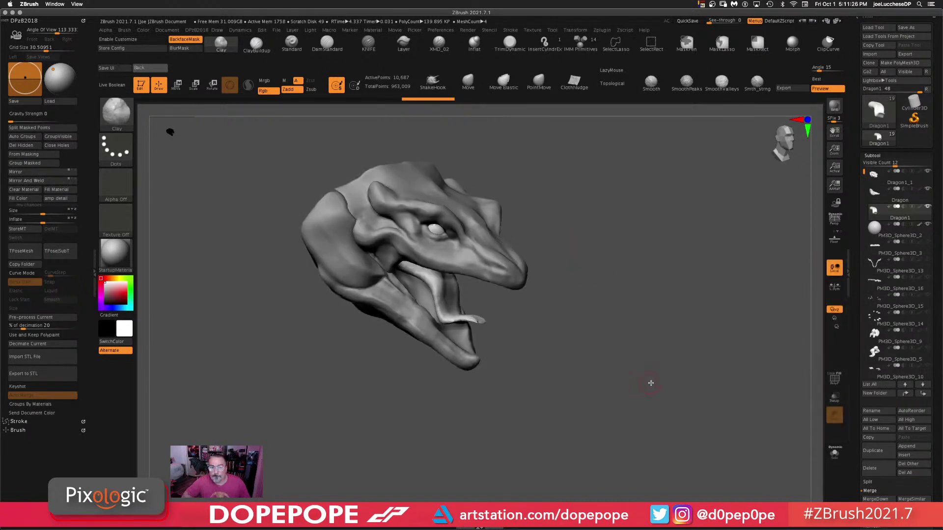
left_click_drag(651, 383, 648, 339, "alt")
left_click(928, 279)
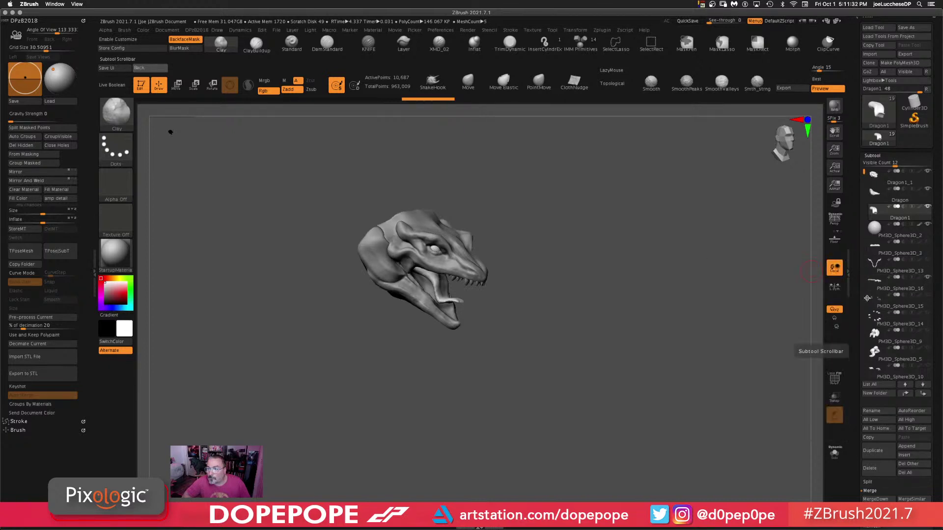
- Make the upper teeth PM3D_Sphere3D_16 the active subtool and reorder it directly below the skull Dragon1_1
key("ctrl")
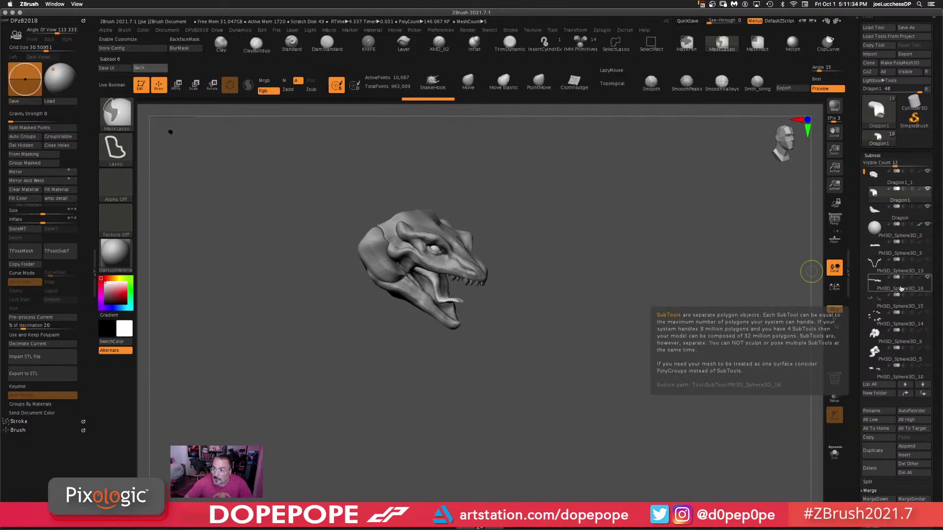
left_click(899, 289)
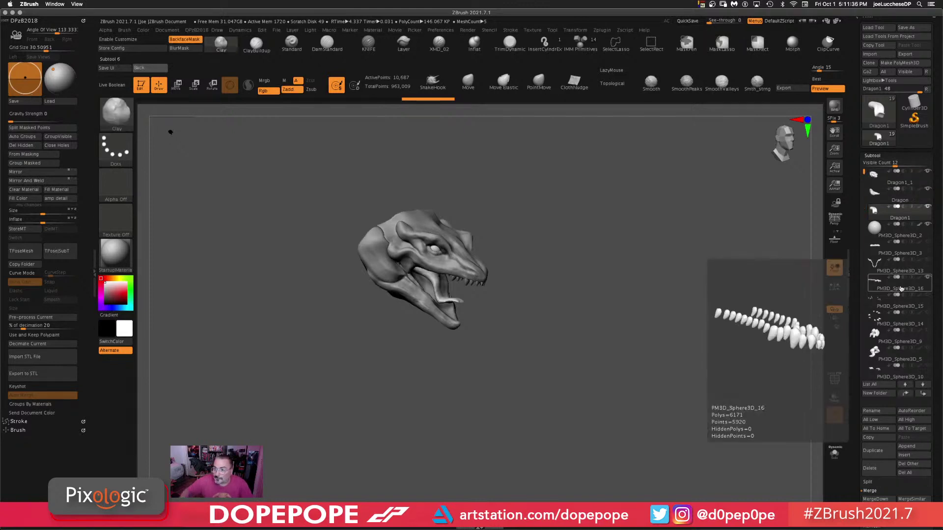
key("ctrl+Up")
key("ctrl+Up")
key("ctrl+Up")
key("ctrl+Up")
key("ctrl+Up")
key("ctrl+Up")
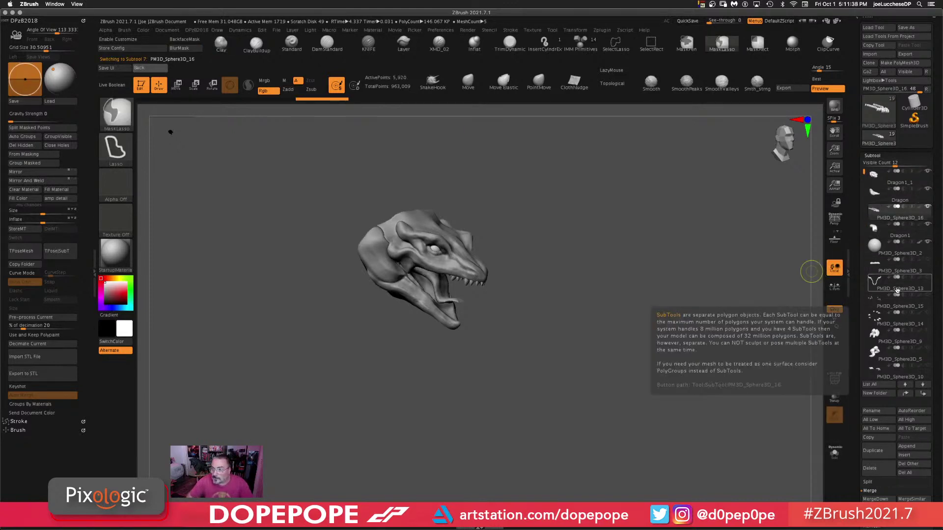
key("ctrl+Down")
key("ctrl+Down")
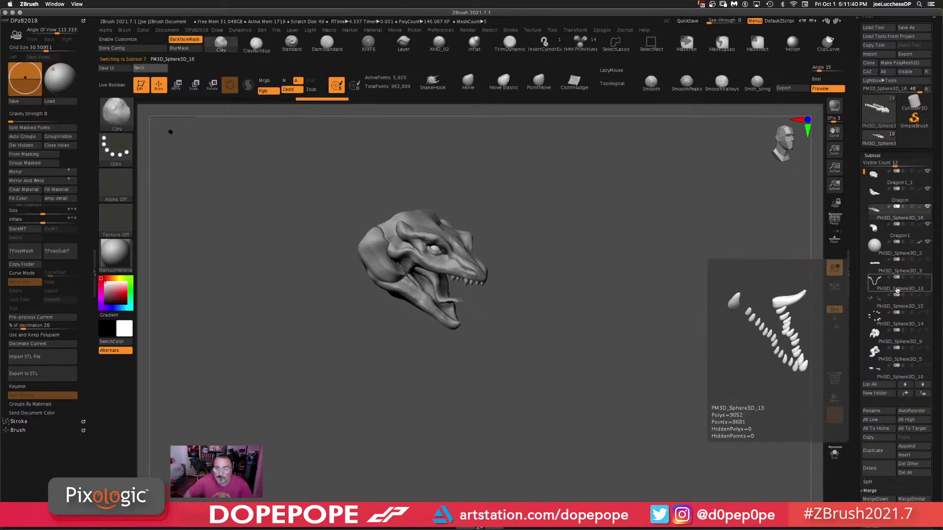
key("ctrl")
key("ctrl")
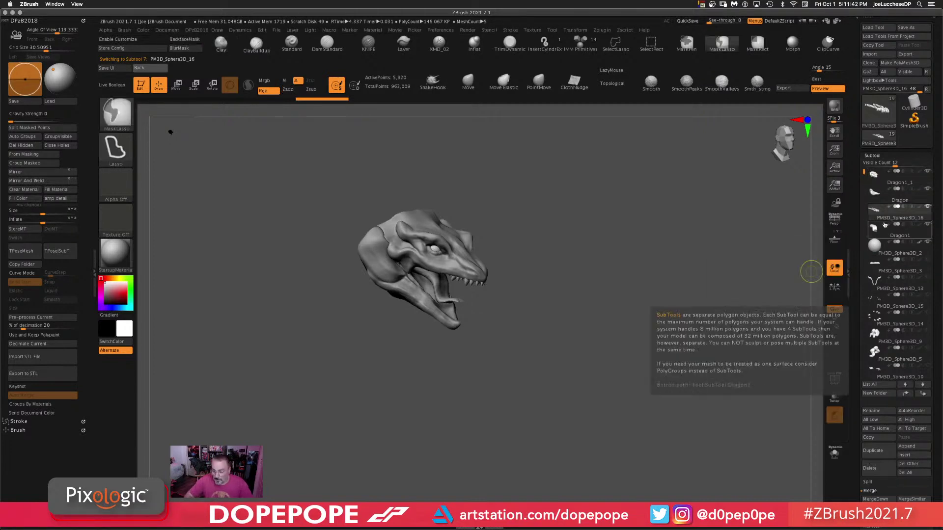
key("ctrl+Up")
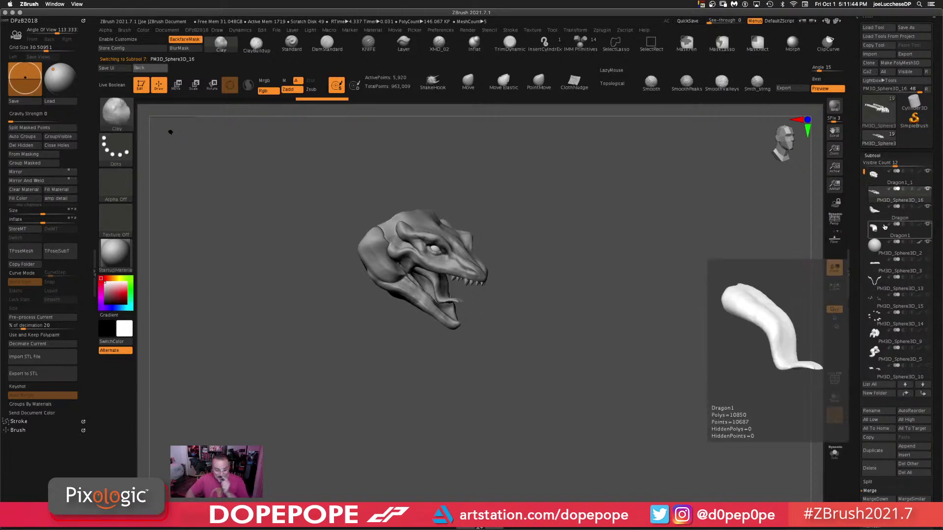
left_click(883, 181)
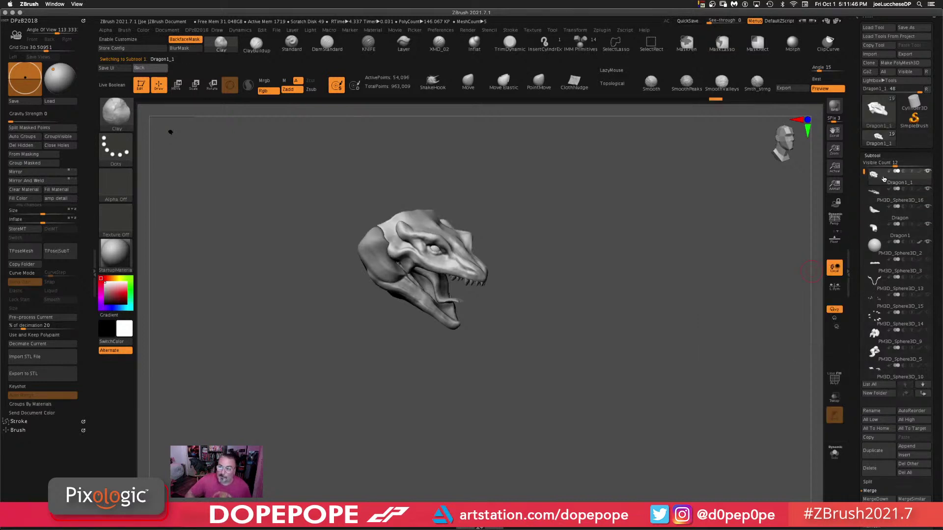
left_click(885, 197)
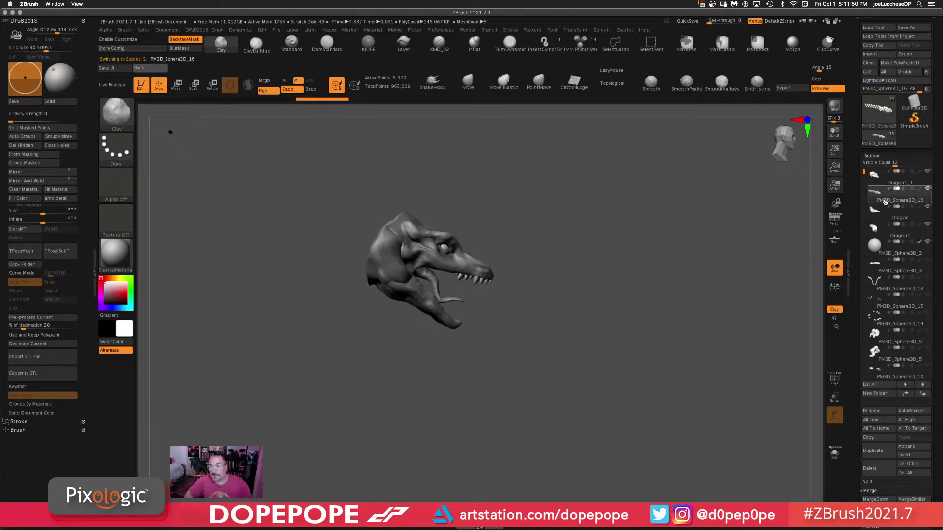
- Reorder the eye subtool PM3D_Sphere3D_2 directly below the upper teeth and make the lower jaw Dragon the active subtool
mouse_move(887, 224)
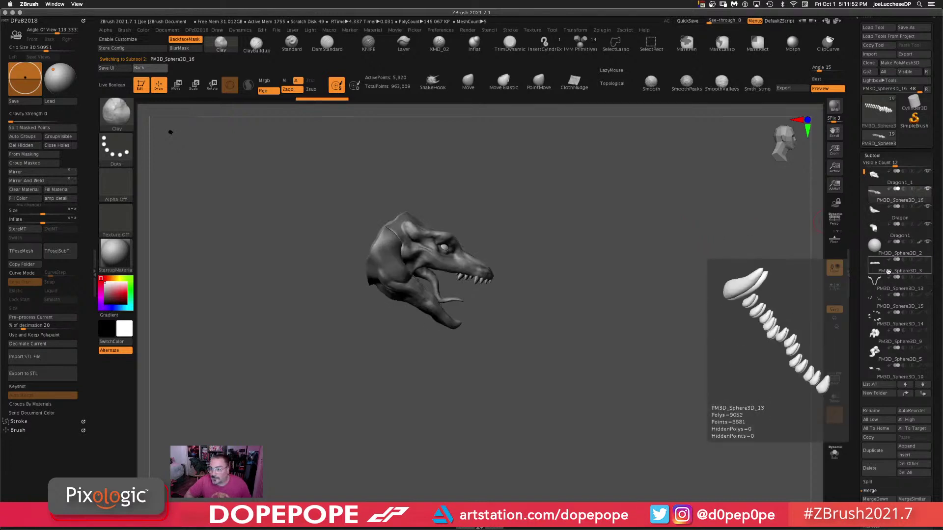
left_click(889, 253)
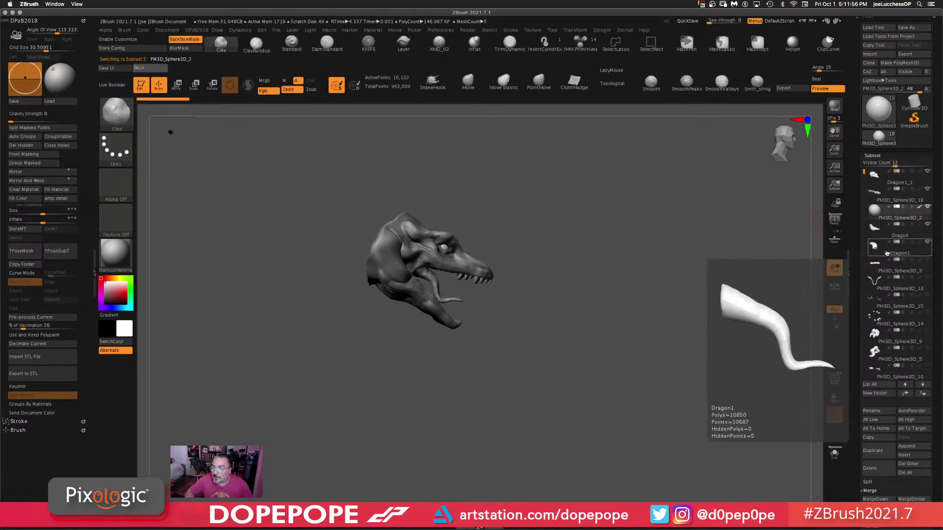
left_click(881, 231)
mouse_move(881, 255)
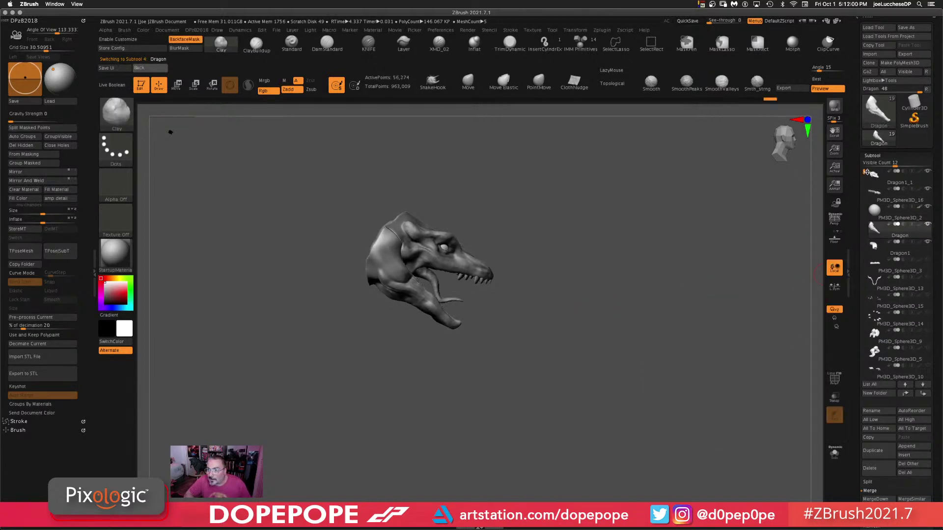
- Make all dragon subtools visible and reorder the lower teeth PM3D_Sphere3D_13 directly above the lower jaw
left_click_drag(866, 171, 868, 193)
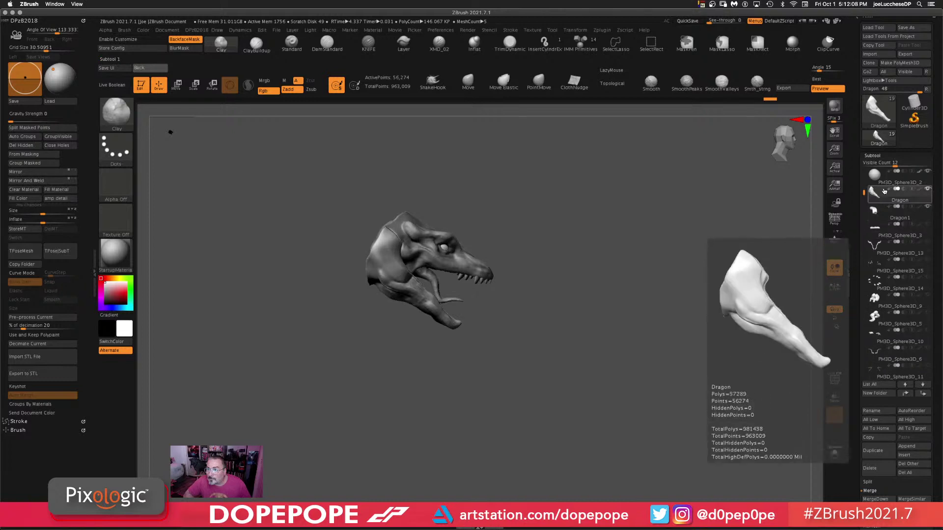
mouse_move(863, 191)
left_mouse_down()
mouse_move(860, 166)
mouse_move(863, 195)
left_mouse_up()
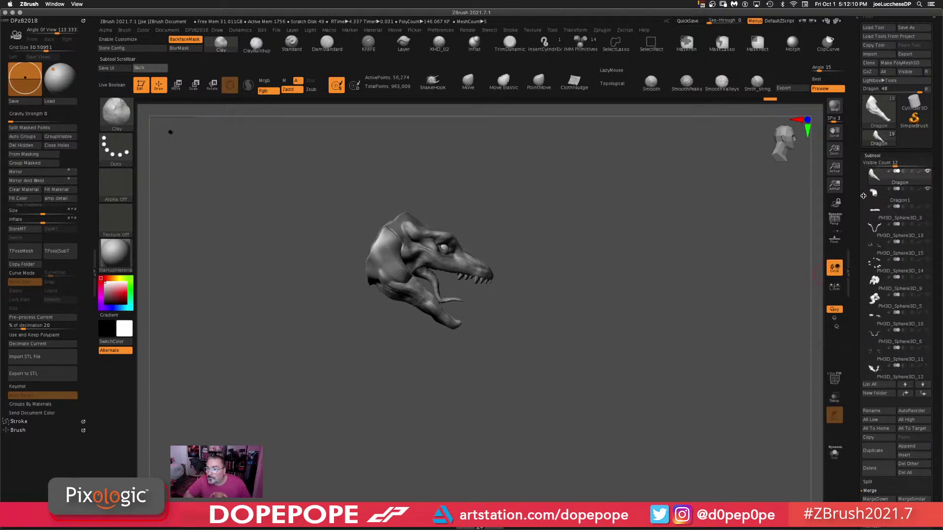
left_click(927, 172)
left_click(927, 172)
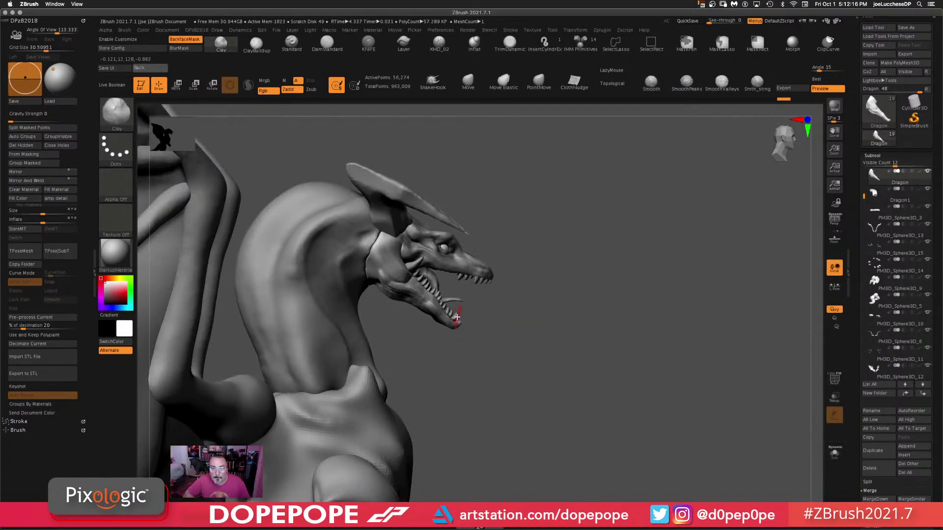
left_click(457, 317, "alt")
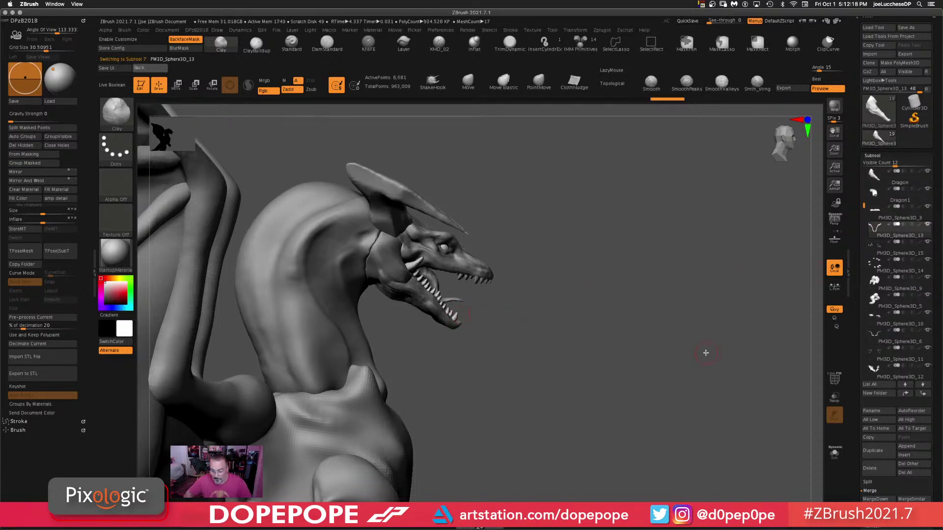
key("ctrl")
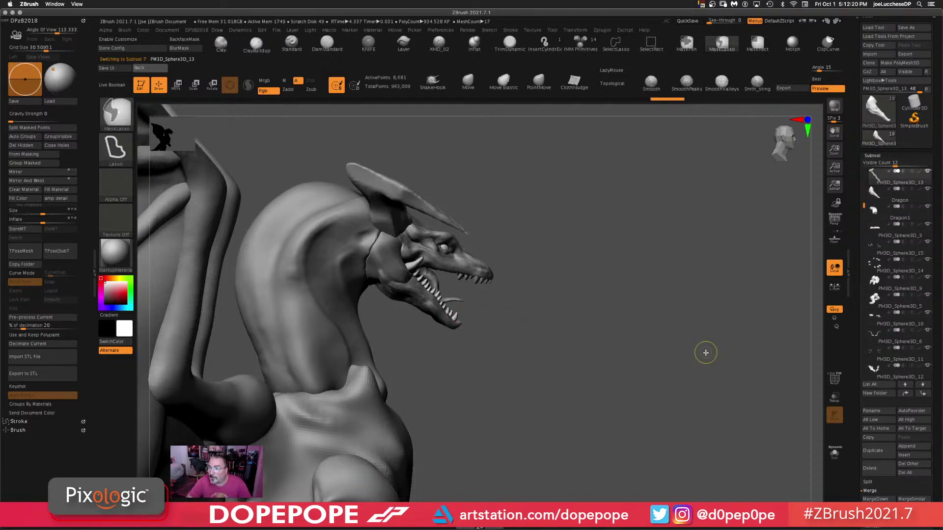
- Make the horns PM3D_Sphere3D_8 the active subtool and check them in isolation from the front
left_click_drag(613, 330, 623, 341)
left_click_drag(602, 201, 603, 185)
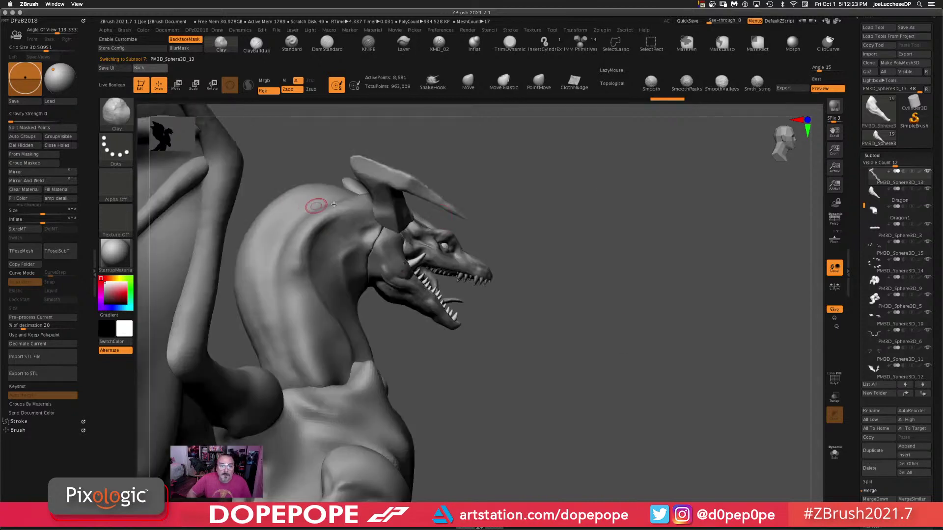
left_click(393, 206, "alt")
left_click_drag(496, 206, 611, 244)
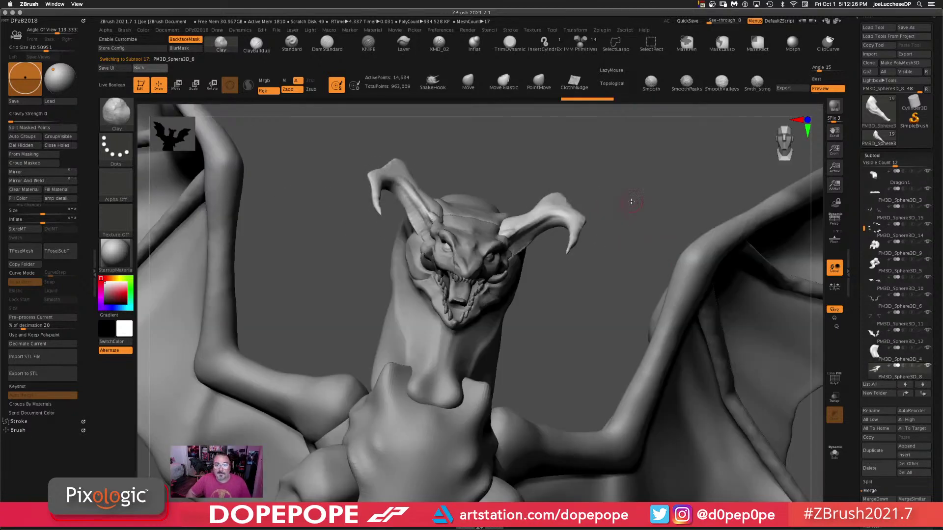
key("alt+s")
key("alt+s")
key("alt+s")
key("alt+s")
key("alt+s")
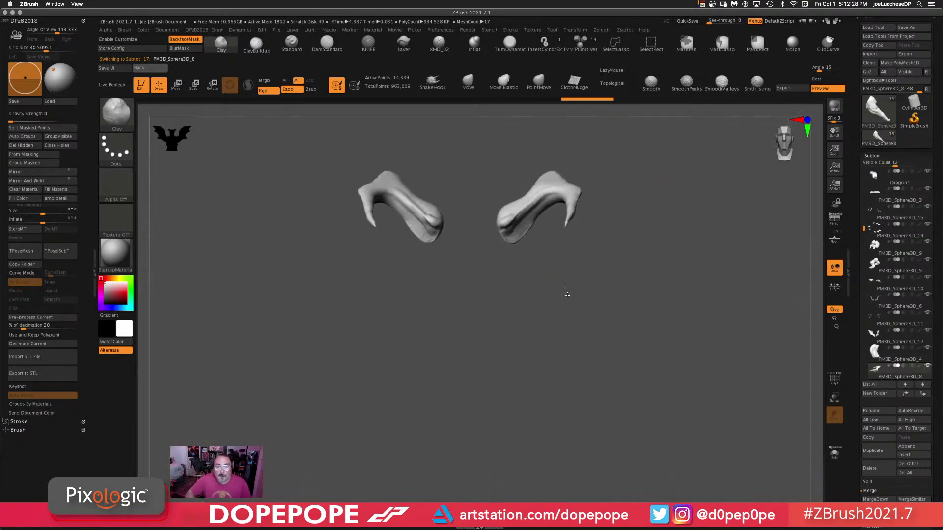
key("alt+s")
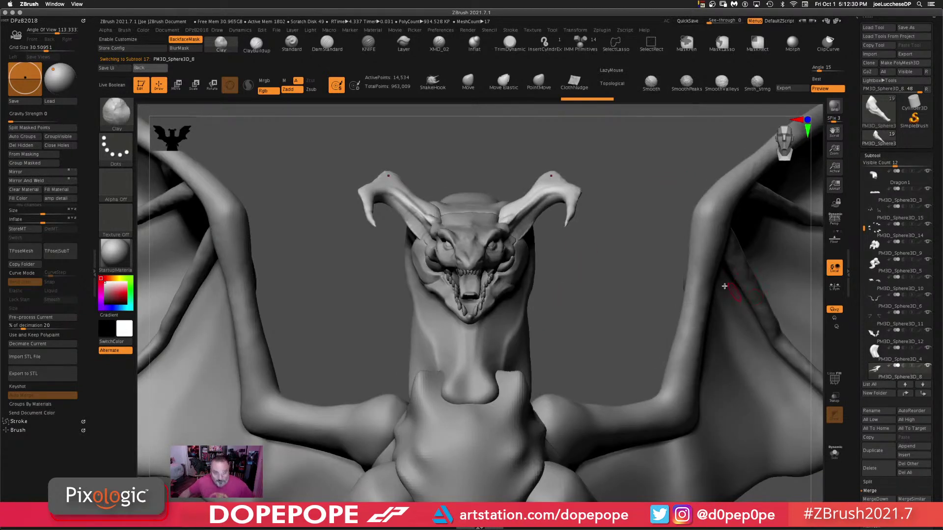
- Build up the base of the horns with Clay strokes and remesh them with DynaMesh
key("space")
left_click_drag(607, 263, 614, 264)
left_click_drag(680, 256, 603, 258)
left_click_drag(646, 213, 558, 212)
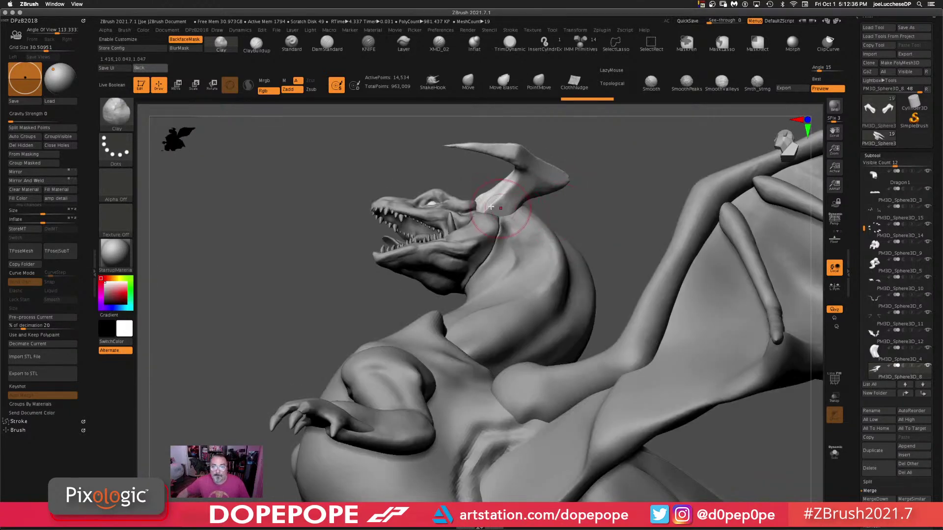
mouse_move(481, 210)
left_mouse_down()
mouse_move(522, 187)
mouse_move(508, 199)
left_mouse_up()
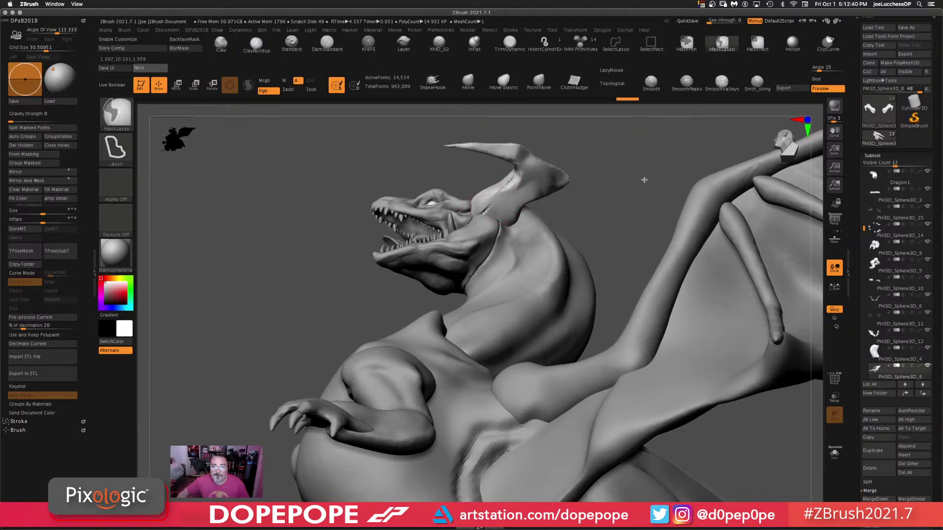
left_click_drag(644, 169, 651, 265, "ctrl")
mouse_move(631, 200)
left_mouse_down()
mouse_move(594, 156)
mouse_move(625, 185)
left_mouse_up()
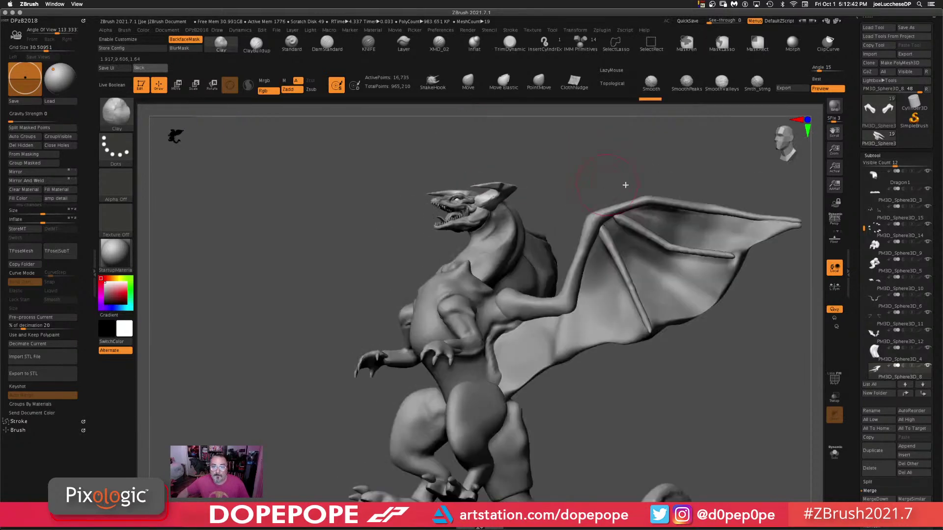
- Isolate the horns and lasso-mask their pointed outer spikes
left_click_drag(584, 150, 537, 246)
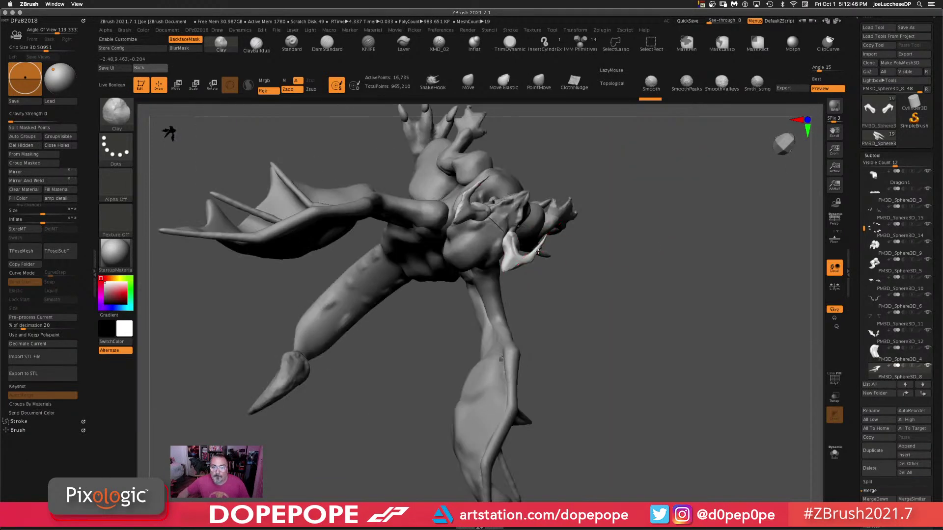
key("ctrl+z")
left_click_drag(588, 358, 514, 386, "alt")
left_click(838, 441)
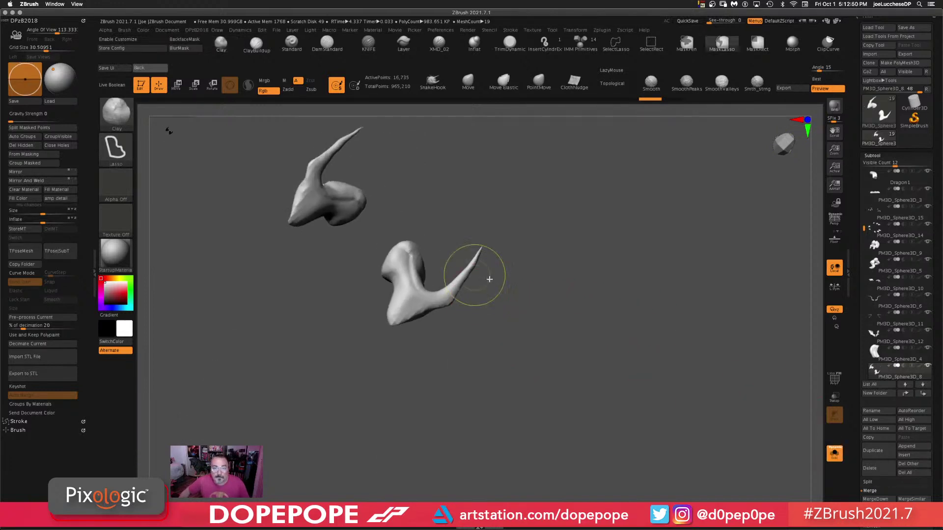
mouse_move(488, 269)
left_mouse_down("ctrl")
mouse_move(482, 227)
mouse_move(432, 295)
mouse_move(383, 325)
left_mouse_up("ctrl")
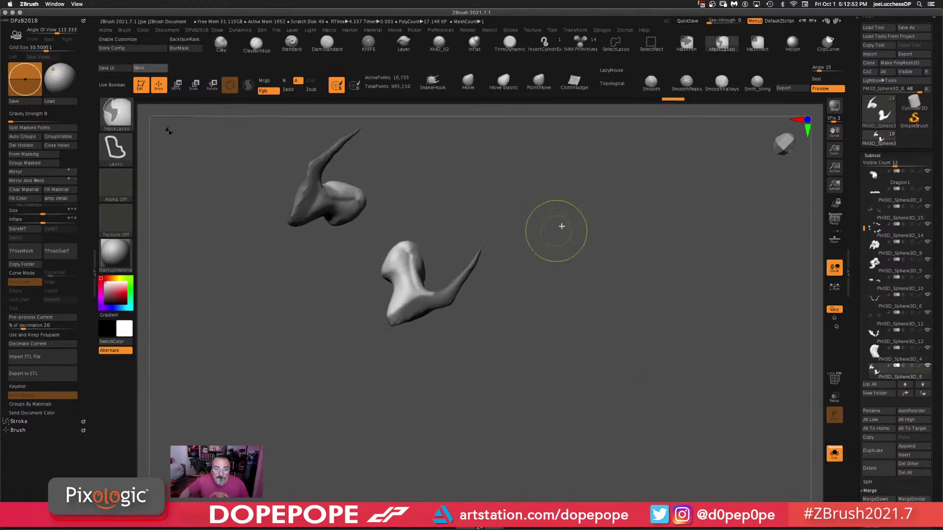
- Blur the mask on the horn spikes and invert it so that the horn bases are protected
left_click(183, 48)
left_click(183, 48)
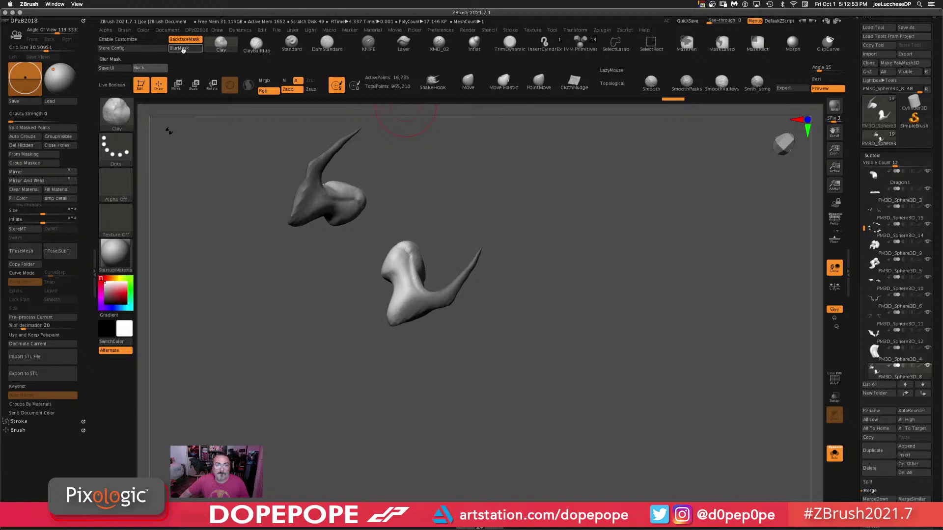
left_click(598, 286, "ctrl")
- Thicken the unmasked horn spikes with Inflate, clear the mask and remesh the horns with DynaMesh
key("w")
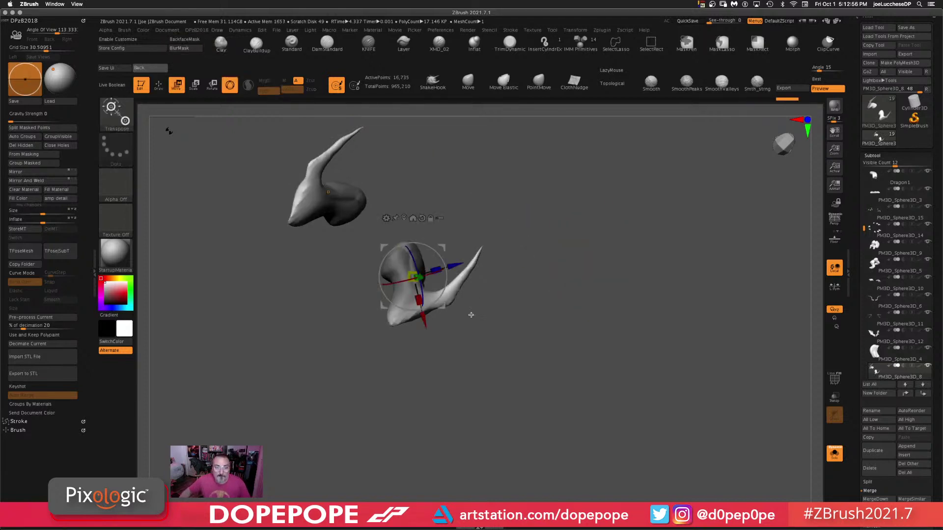
left_click_drag(548, 296, 564, 233)
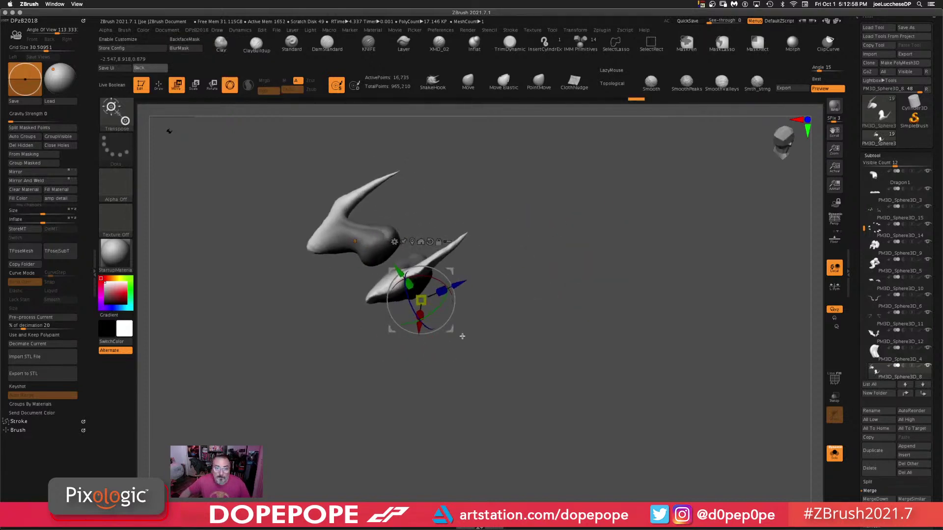
left_click_drag(430, 313, 427, 316)
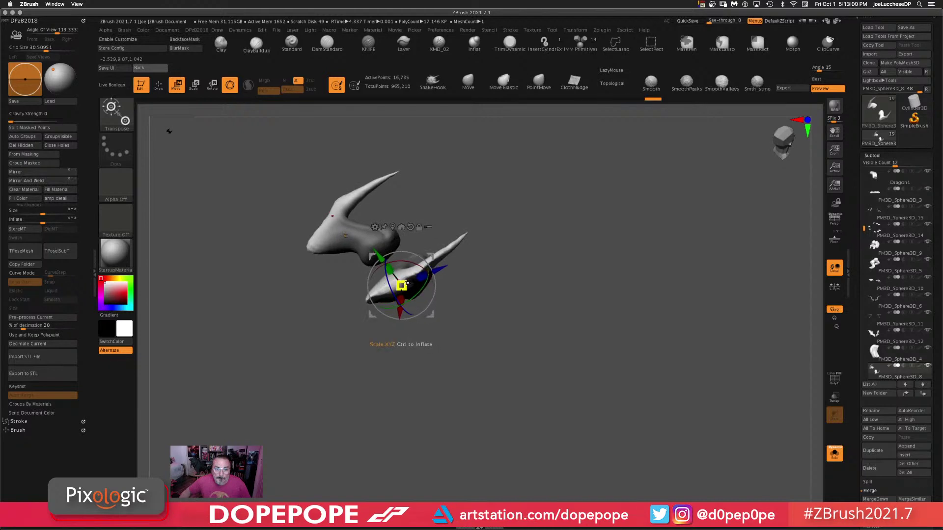
left_click_drag(406, 283, 422, 272)
left_click_drag(613, 222, 617, 284)
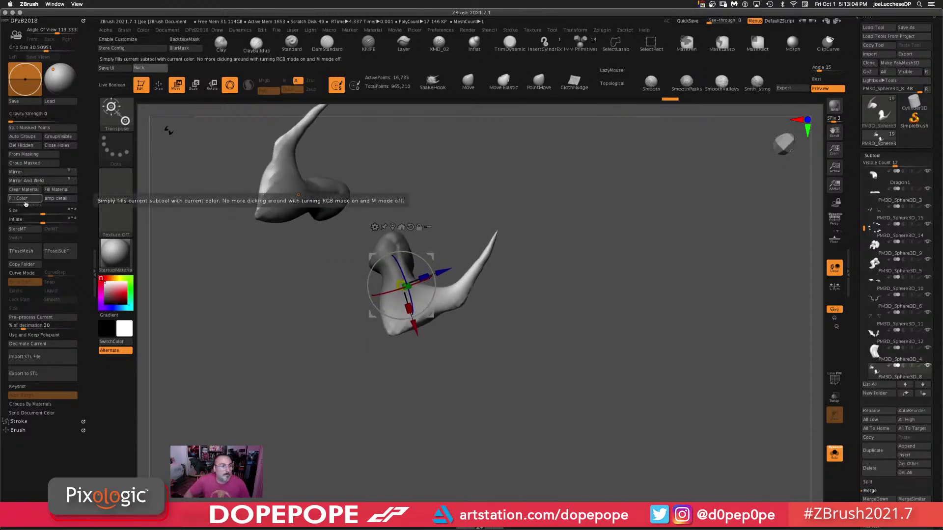
left_click_drag(42, 219, 53, 221)
mouse_move(585, 302)
left_mouse_down("ctrl+shift")
mouse_move(573, 392)
mouse_move(589, 295)
mouse_move(521, 399)
left_mouse_up("ctrl+shift")
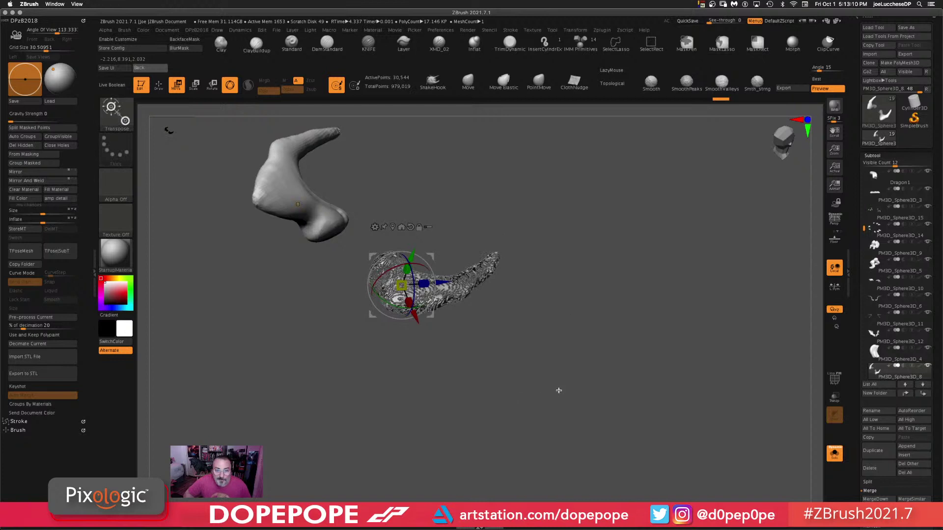
- Try closing the holes in the horns and compare their mesh before and after the DynaMesh with undo and redo
key("ctrl+z")
left_click_drag(562, 375, 525, 315)
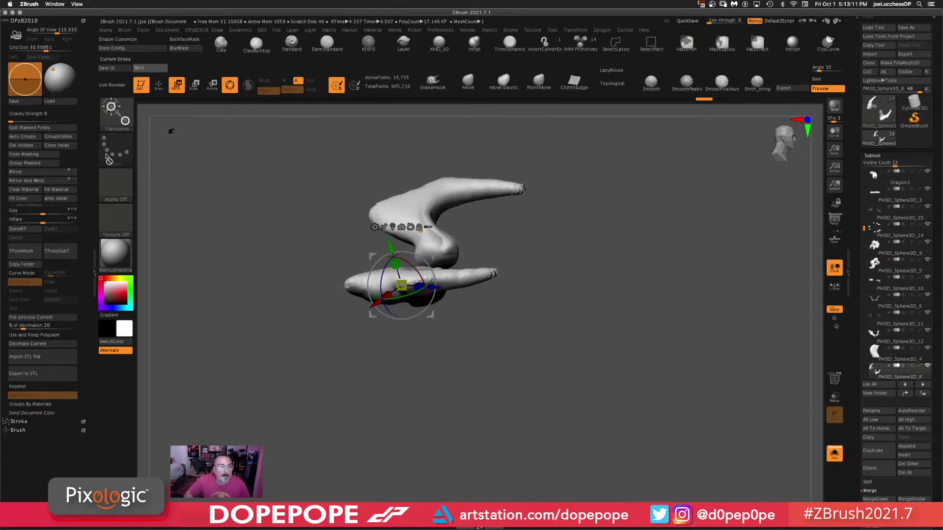
left_click(72, 150)
mouse_move(543, 353)
left_mouse_down()
mouse_move(565, 385)
mouse_move(597, 347)
left_mouse_up()
key("ctrl+z")
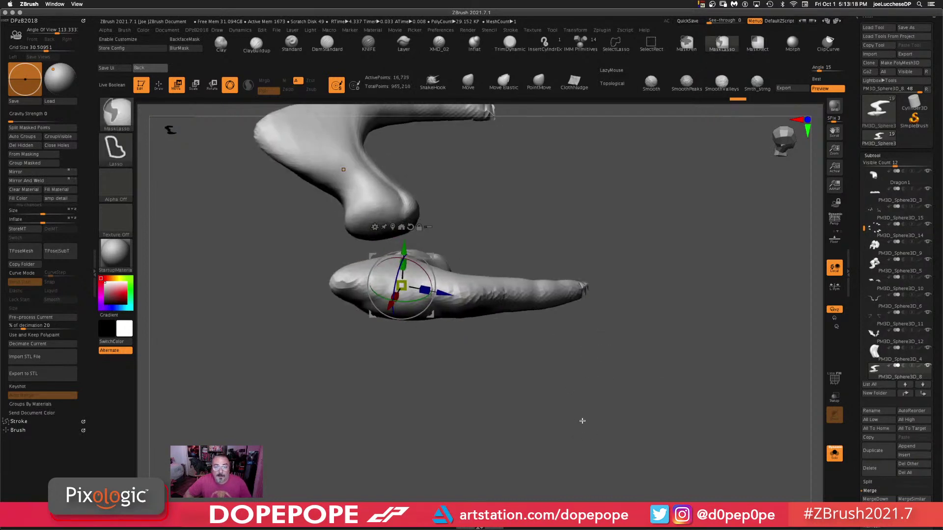
key("ctrl+z")
key("ctrl+z")
key("ctrl+shift+z")
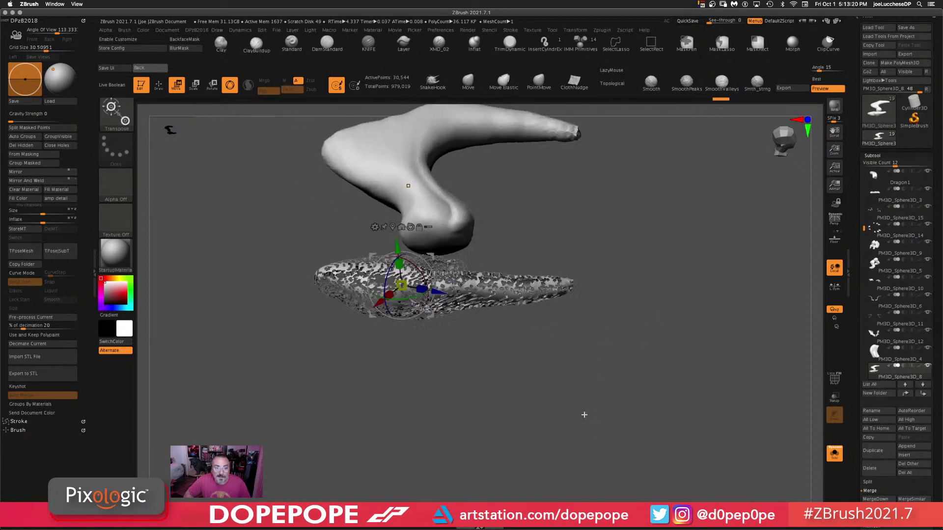
left_click_drag(584, 415, 596, 434)
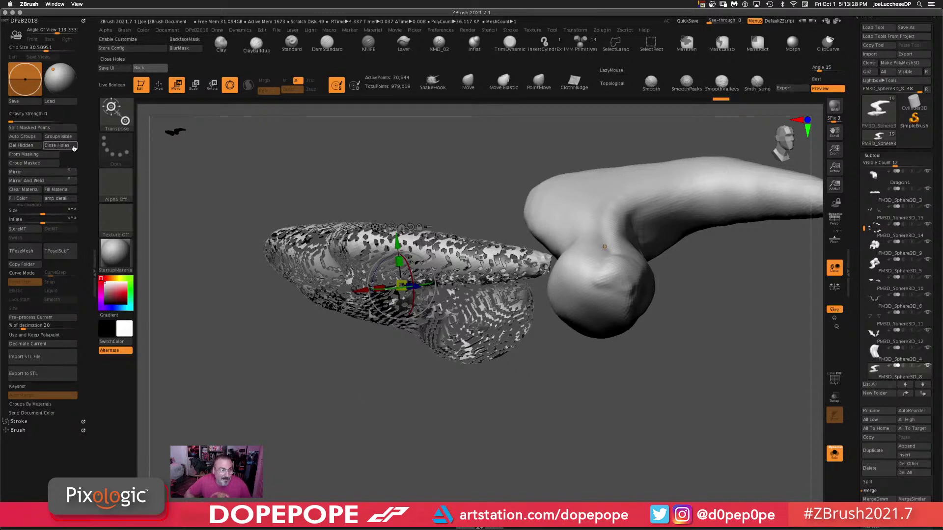
key("ctrl+z")
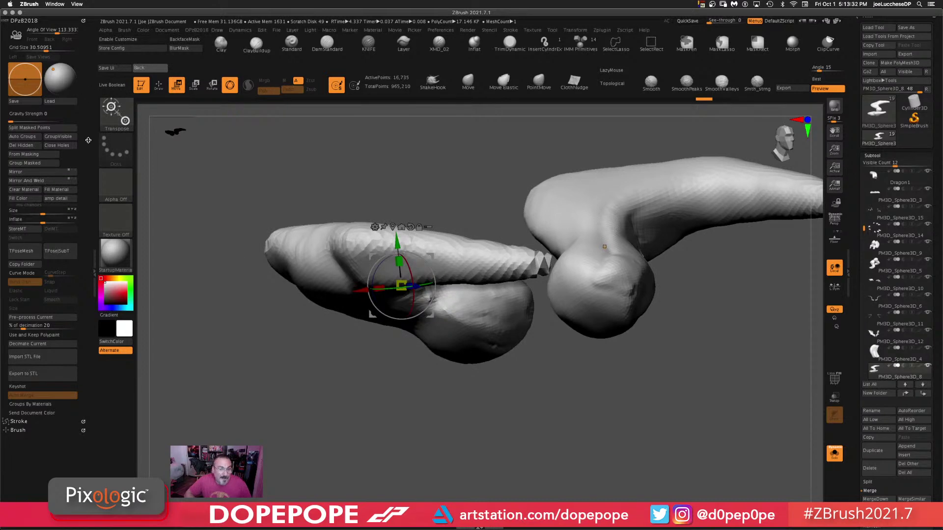
key("ctrl+shift+z")
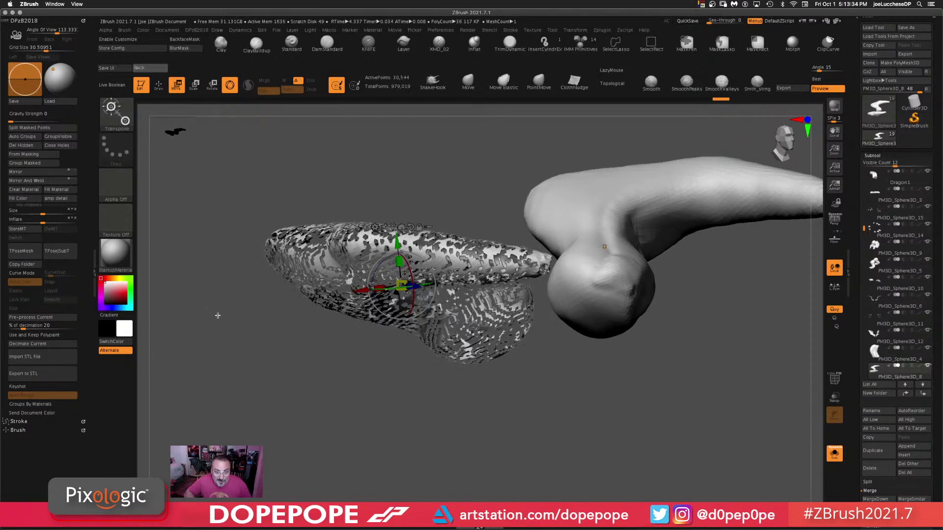
key("ctrl")
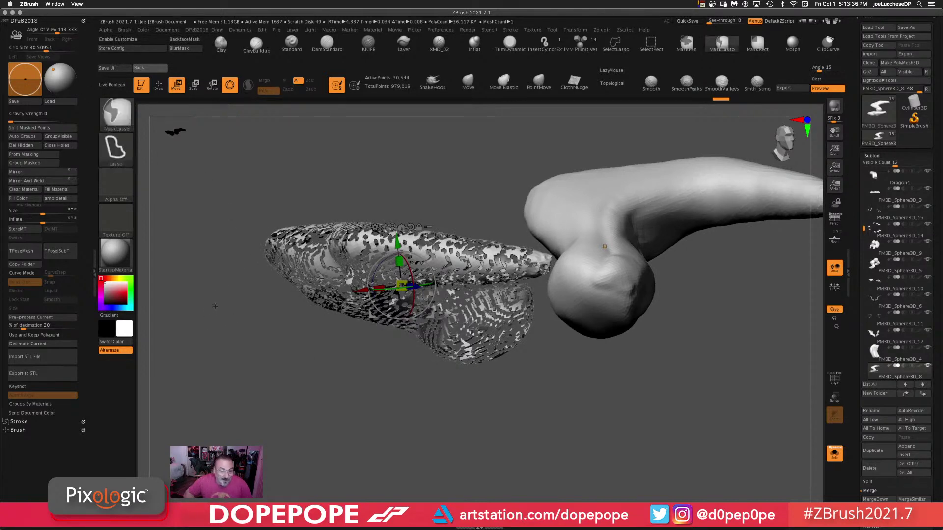
- Undo the horns' last DynaMesh, close the holes in their mesh and remesh them with DynaMesh
key("ctrl+z")
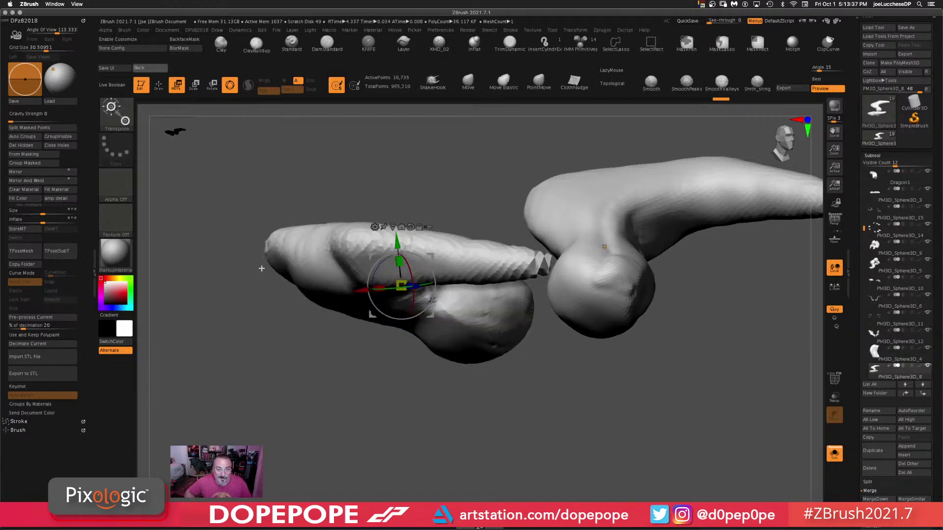
left_click(70, 149)
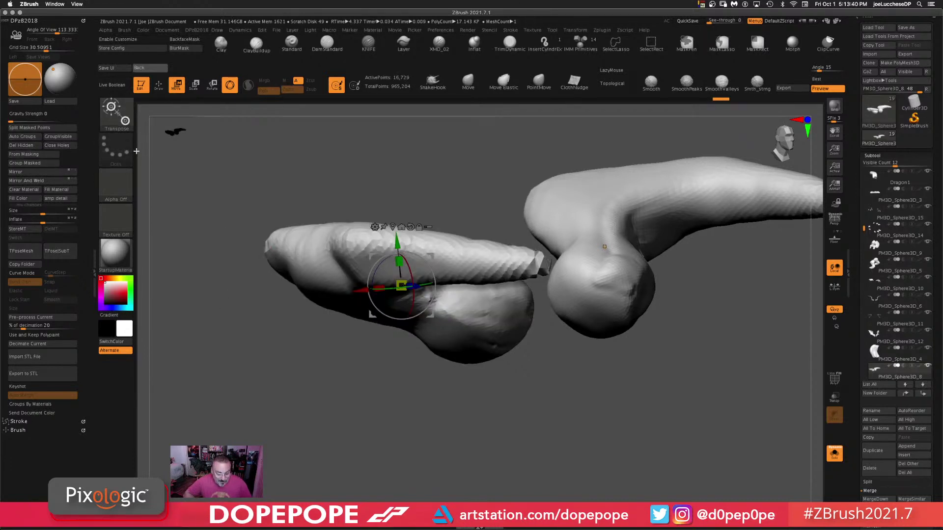
left_click_drag(208, 261, 236, 329, "ctrl")
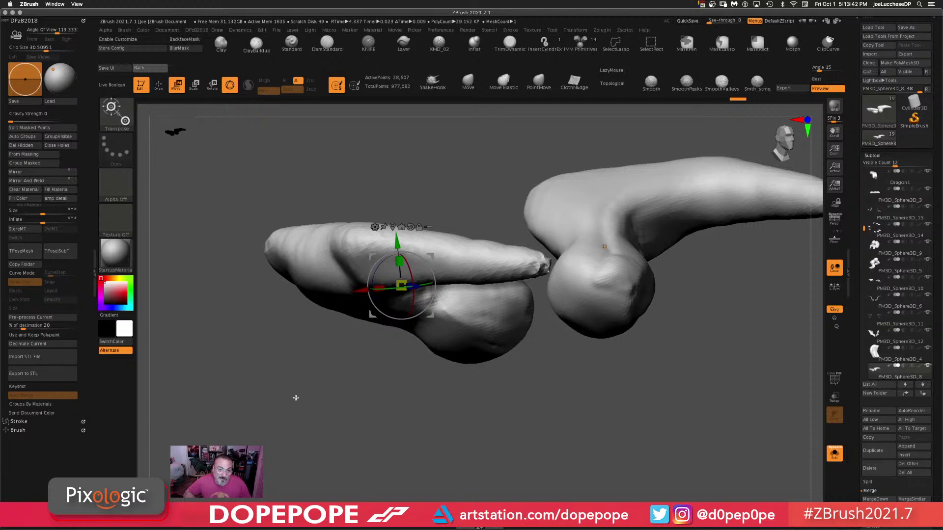
- Adjust the brush's draw size and smooth the jagged tips of the remeshed horns
left_click_drag(296, 398, 275, 380, "alt")
mouse_move(682, 388)
left_mouse_down()
mouse_move(659, 393)
mouse_move(658, 381)
mouse_move(635, 427)
mouse_move(560, 390)
mouse_move(536, 400)
mouse_move(524, 394)
mouse_move(531, 383)
mouse_move(480, 389)
mouse_move(496, 378)
mouse_move(532, 381)
mouse_move(505, 381)
left_mouse_up()
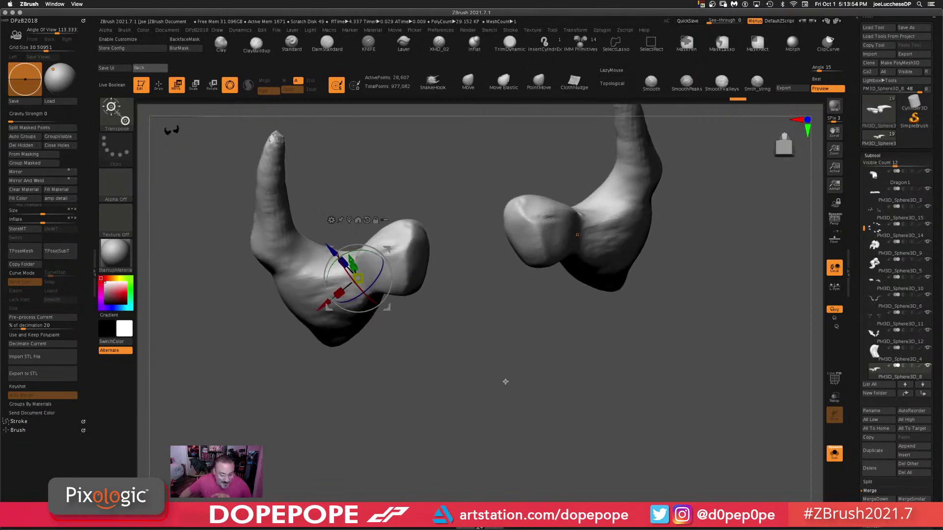
mouse_move(505, 315)
left_mouse_down()
mouse_move(547, 358)
mouse_move(599, 311)
mouse_move(632, 350)
mouse_move(569, 264)
left_mouse_up()
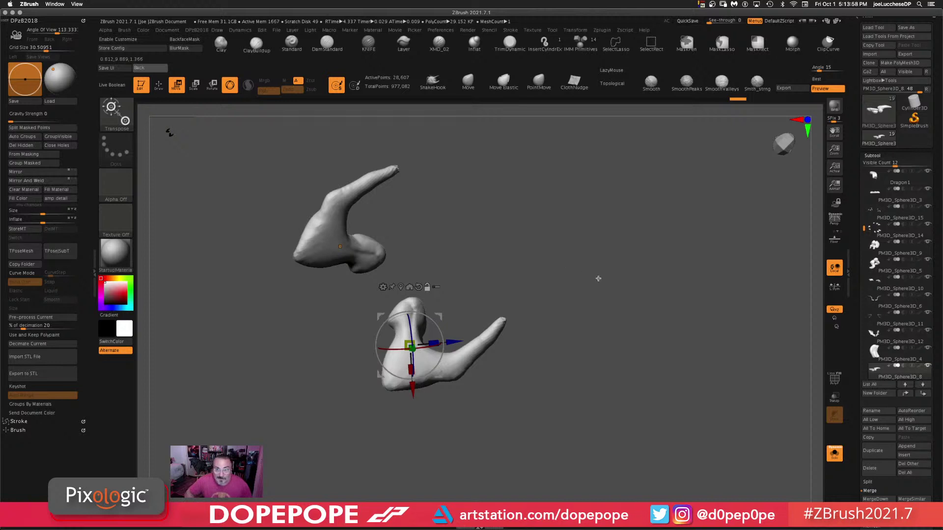
mouse_move(564, 289)
left_mouse_down()
mouse_move(557, 269)
mouse_move(583, 271)
mouse_move(585, 216)
mouse_move(574, 209)
left_mouse_up()
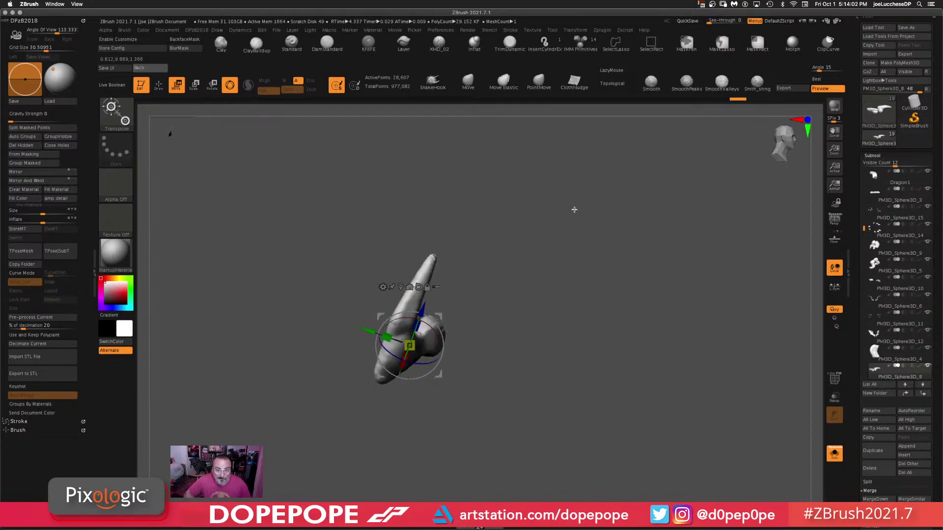
left_click_drag(565, 344, 551, 392)
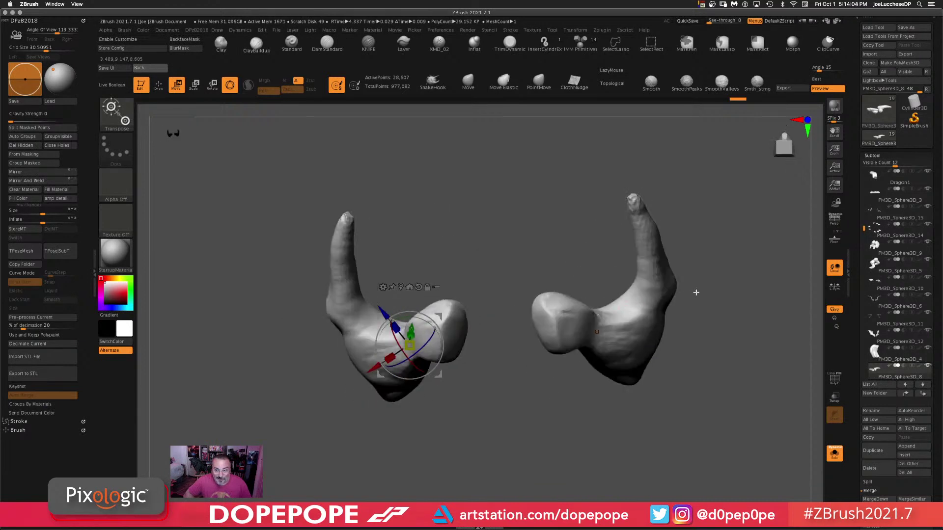
mouse_move(732, 283)
left_mouse_down()
mouse_move(720, 352)
mouse_move(708, 353)
left_mouse_up()
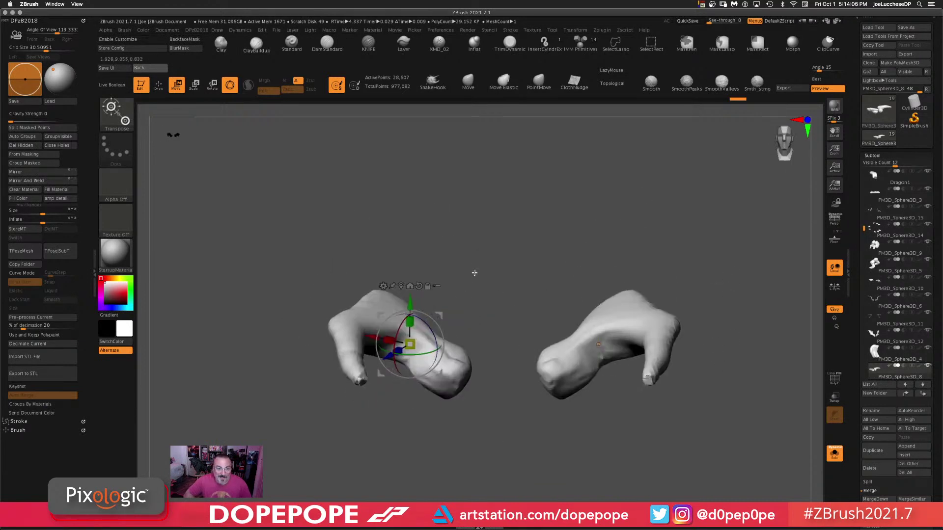
mouse_move(474, 269)
left_mouse_down()
mouse_move(509, 309)
mouse_move(536, 479)
left_mouse_up()
left_click_drag(578, 181, 573, 217, "alt")
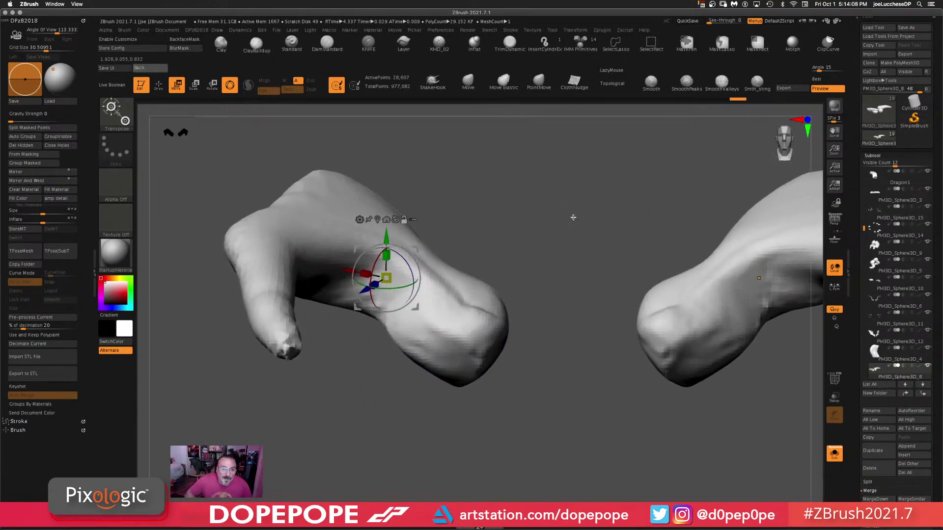
key("q")
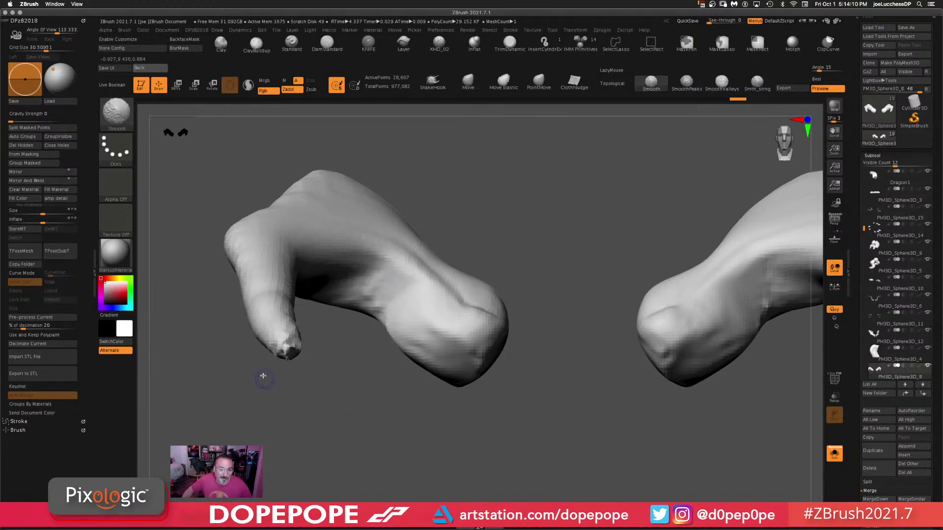
key("space")
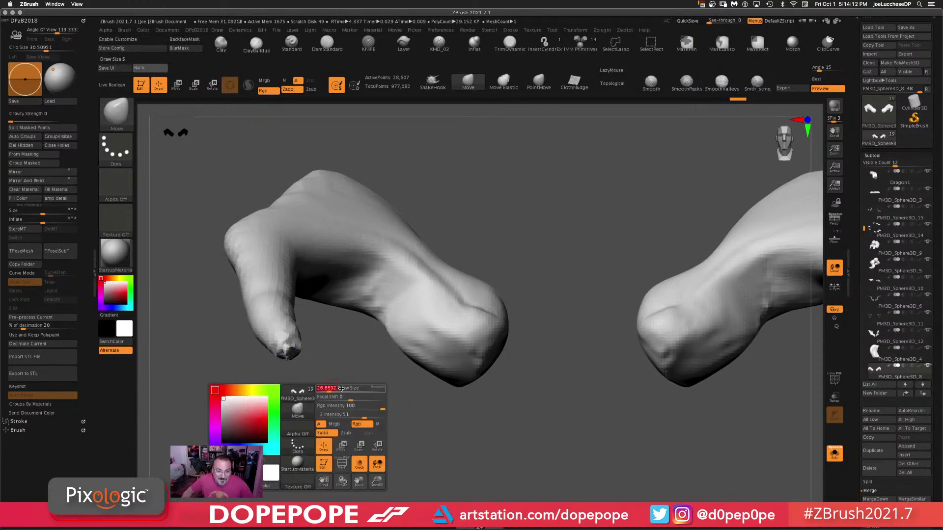
left_click_drag(330, 391, 330, 390)
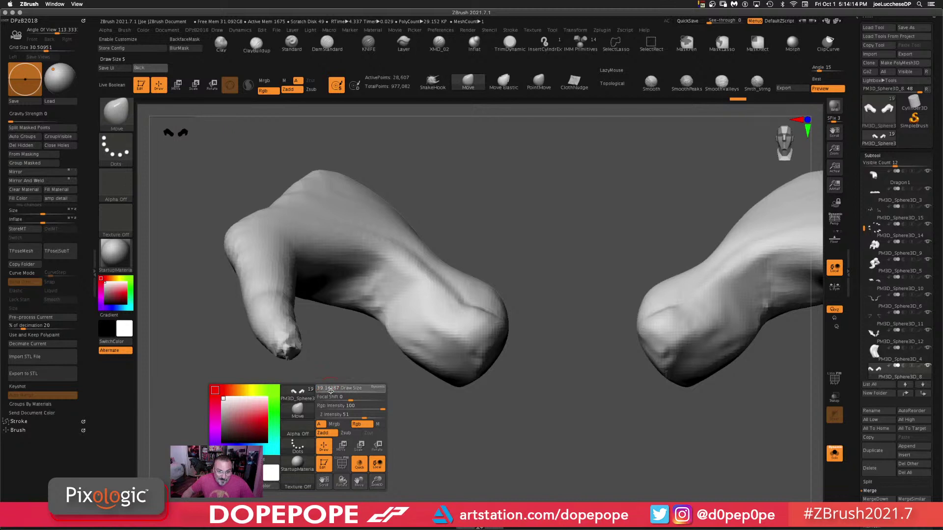
left_click_drag(290, 348, 291, 346, "shift")
- Examine the smoothed horns and their tips from several angles
mouse_move(367, 373)
left_mouse_down()
mouse_move(379, 444)
mouse_move(424, 414)
left_mouse_up()
left_click_drag(437, 304, 579, 354, "alt")
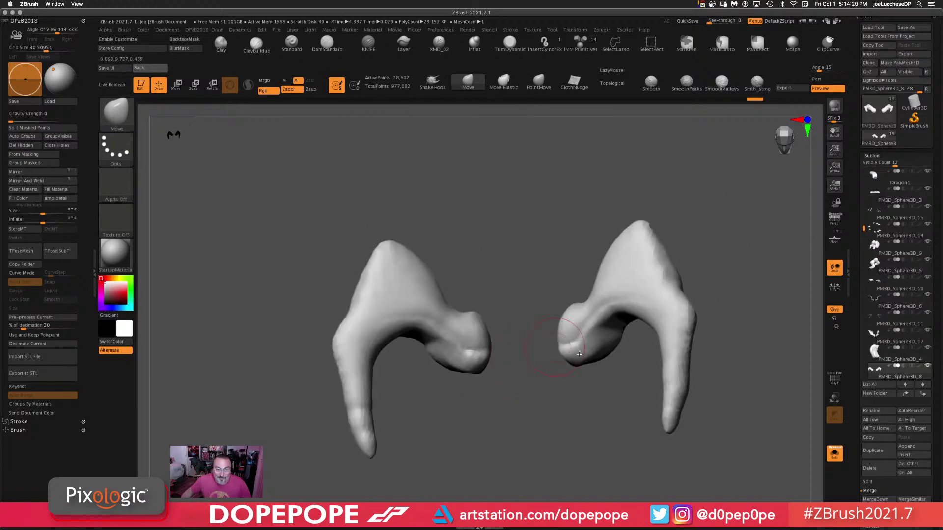
left_click_drag(521, 234, 624, 217)
key("shift")
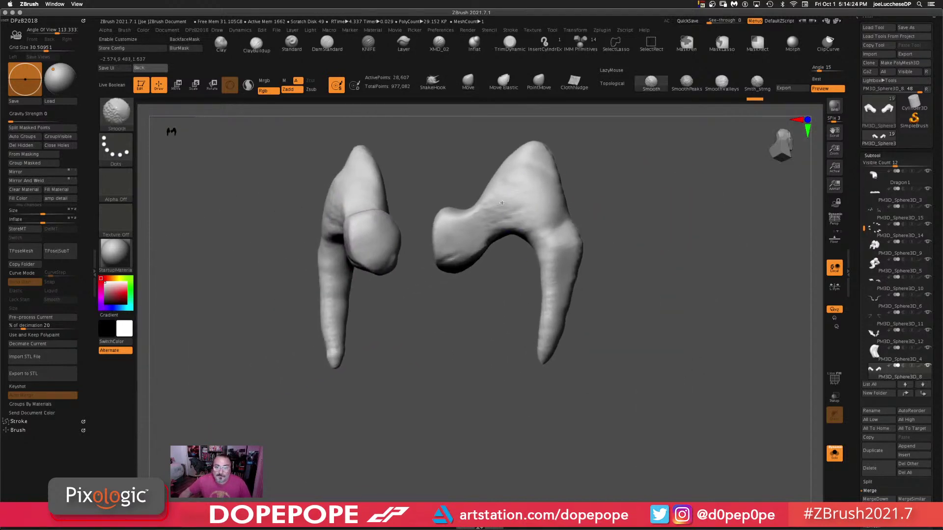
mouse_move(551, 398)
left_mouse_down()
mouse_move(640, 355)
mouse_move(639, 388)
mouse_move(492, 376)
mouse_move(451, 356)
mouse_move(439, 381)
left_mouse_up()
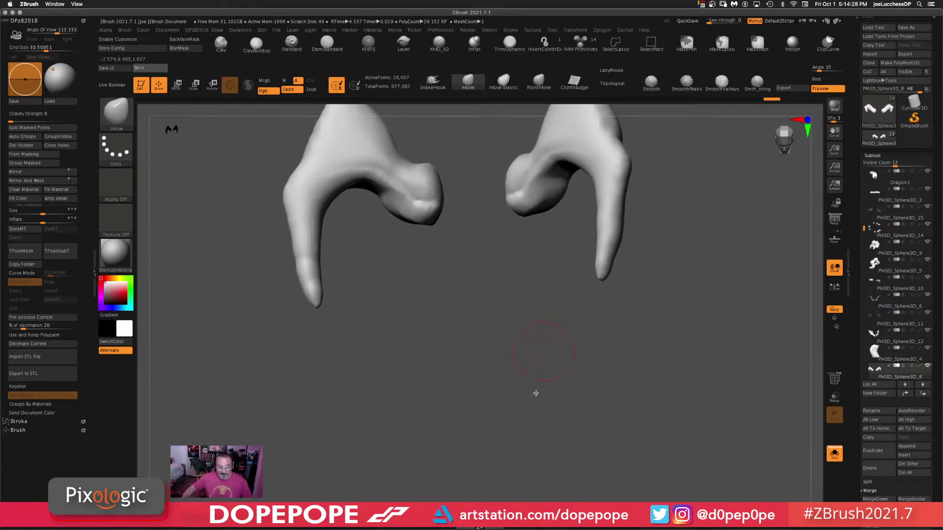
left_click_drag(536, 394, 524, 349)
- Turn off solo mode and examine the whole dragon with its reshaped horns from several angles
left_click(828, 460)
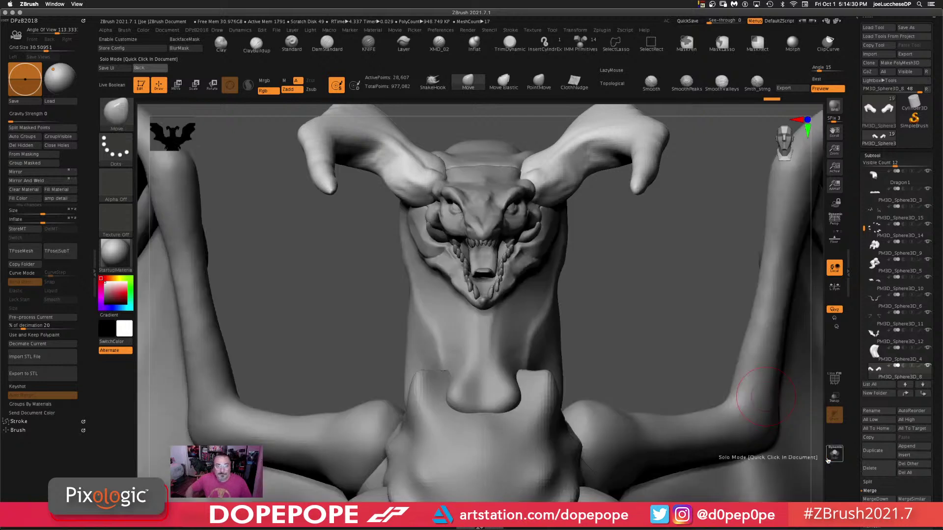
left_click_drag(655, 352, 652, 322, "alt")
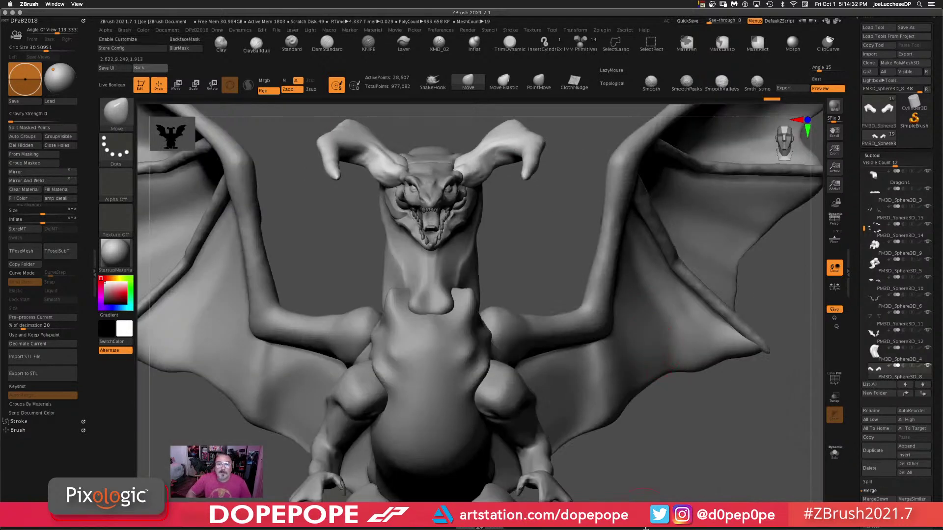
left_click_drag(643, 528, 645, 484)
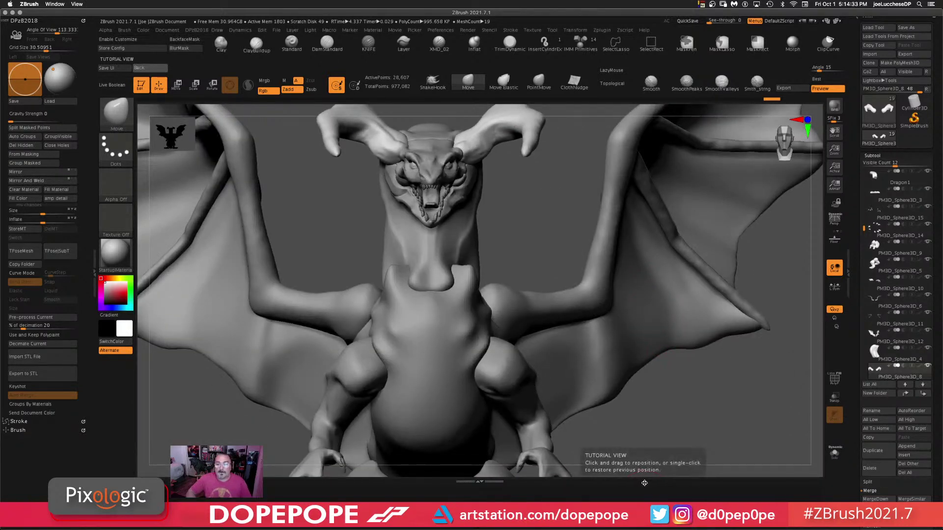
left_click(501, 483)
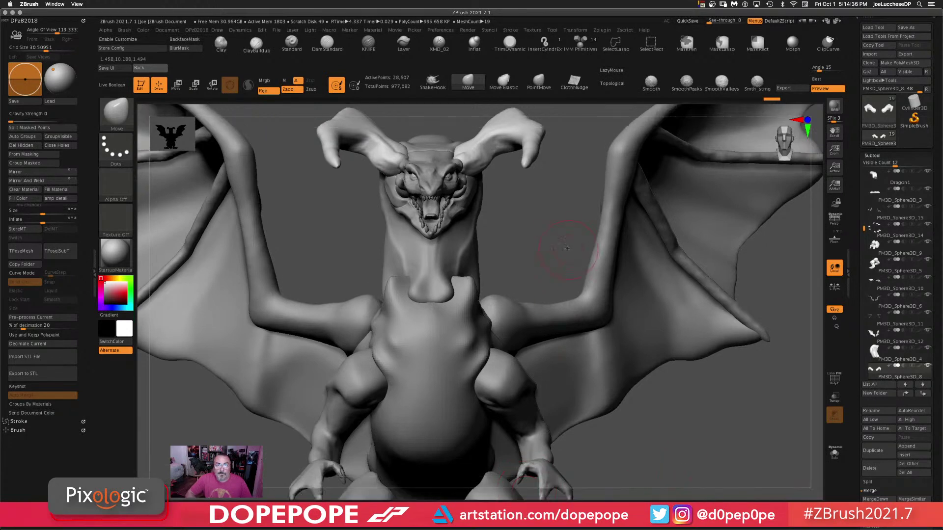
mouse_move(567, 249)
left_mouse_down("alt")
mouse_move(571, 323)
mouse_move(569, 258)
left_mouse_up("alt")
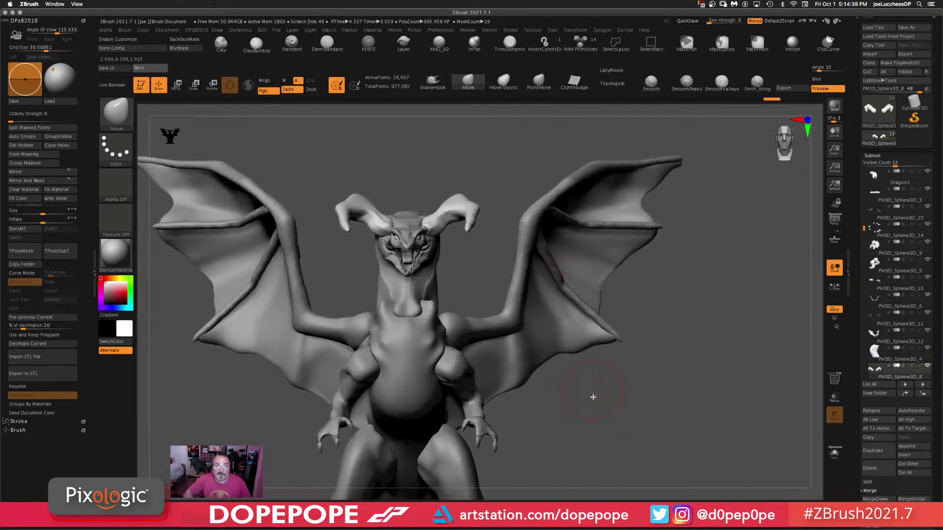
left_click_drag(593, 397, 688, 374)
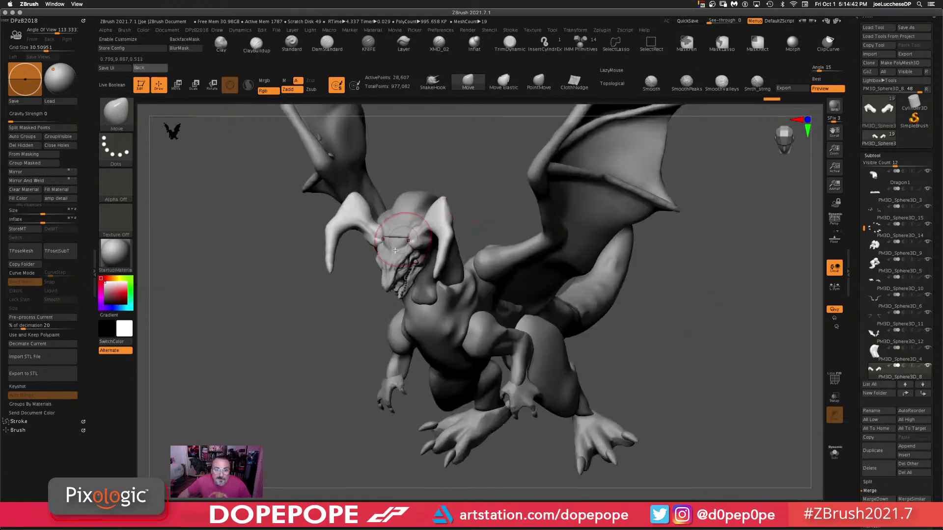
left_click_drag(446, 142, 745, 298)
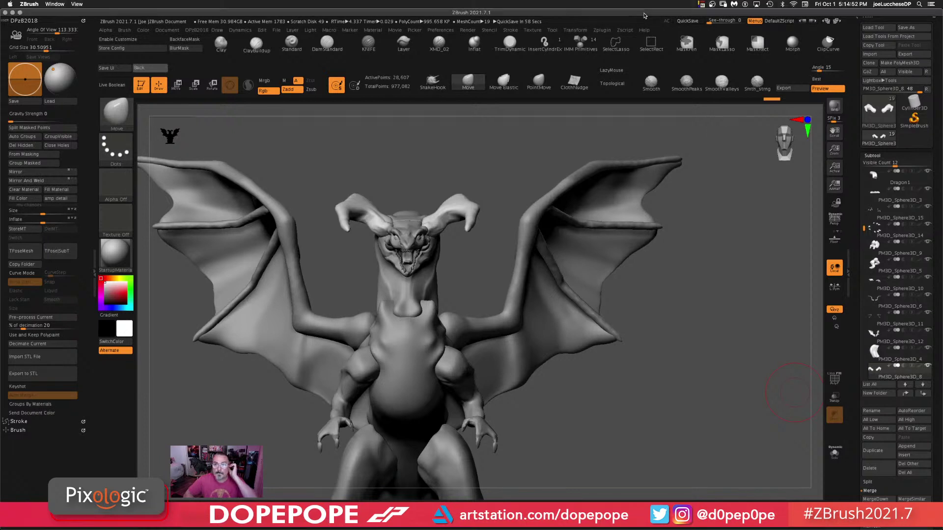
left_click_drag(616, 415, 697, 310)
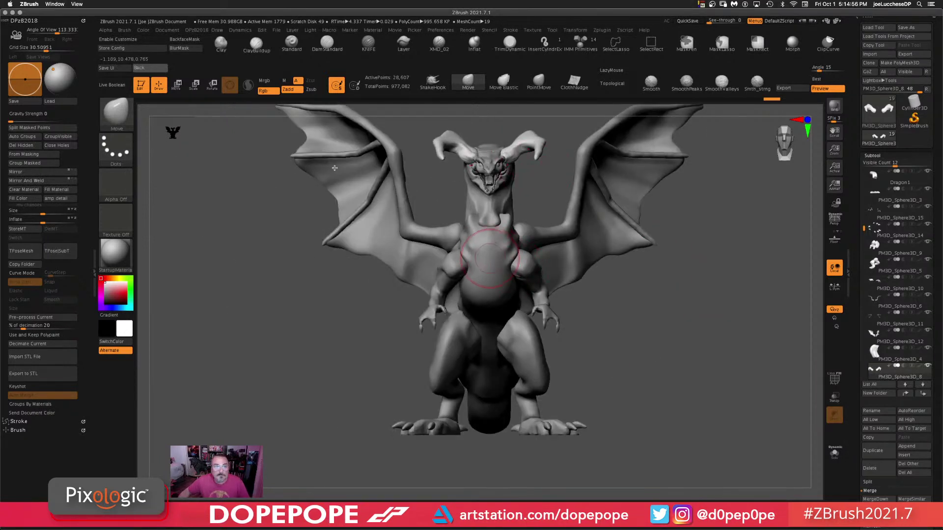
- Select and isolate the torso subtool, build up its neck end with ClayBuildup strokes and smooth them
left_click(255, 46)
left_click_drag(707, 328, 686, 376, "alt")
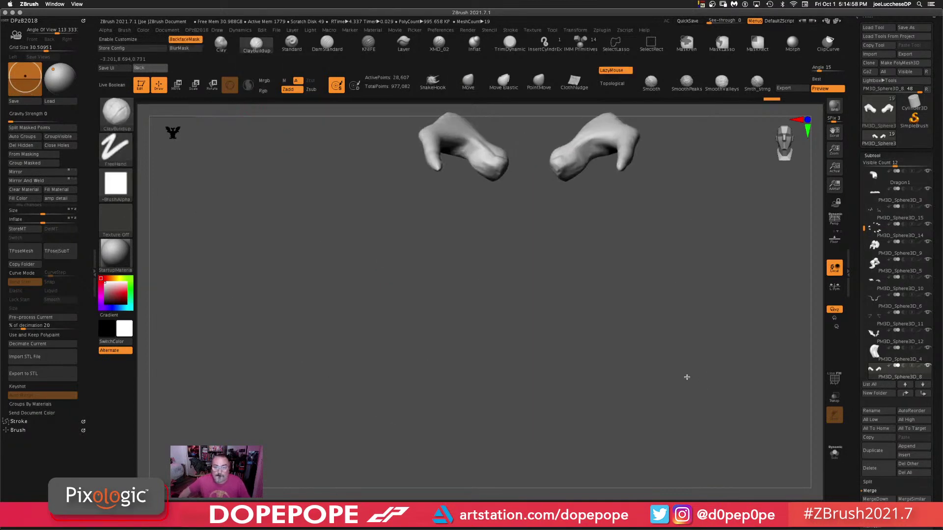
left_click(497, 315, "alt")
mouse_move(618, 226)
left_mouse_down()
mouse_move(648, 257)
mouse_move(573, 277)
mouse_move(607, 275)
mouse_move(437, 260)
left_mouse_up()
key("space")
left_click(834, 454)
mouse_move(361, 202)
left_mouse_down()
mouse_move(381, 169)
mouse_move(395, 211)
mouse_move(427, 189)
mouse_move(426, 212)
mouse_move(400, 189)
left_mouse_up()
left_click_drag(445, 223, 434, 173, "shift")
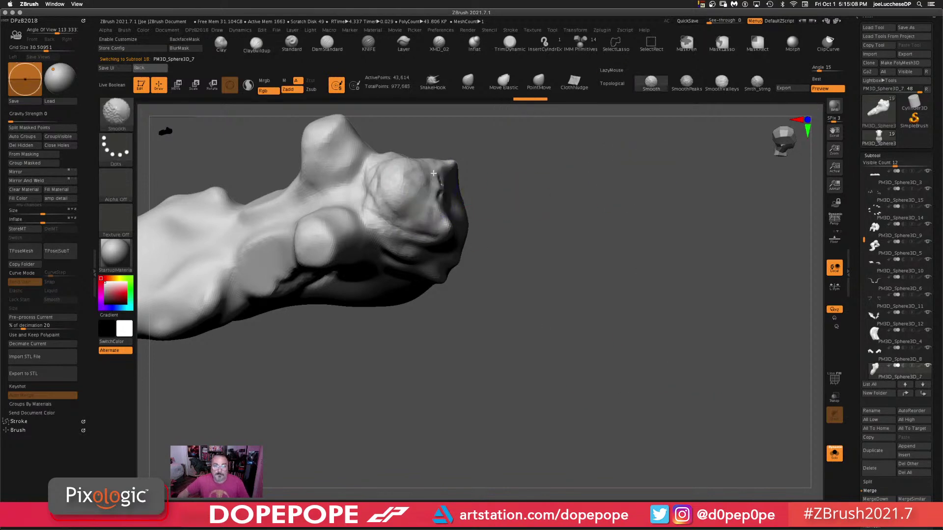
left_click_drag(511, 216, 658, 275)
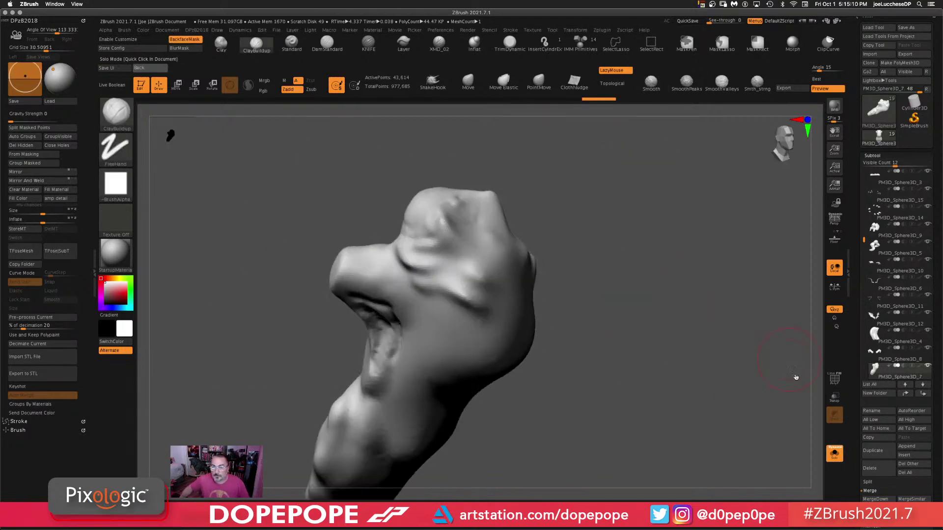
- Turn off solo mode and check the reshaped torso against the whole dragon from the side
left_click(834, 453)
left_click_drag(661, 211, 603, 227)
key("space")
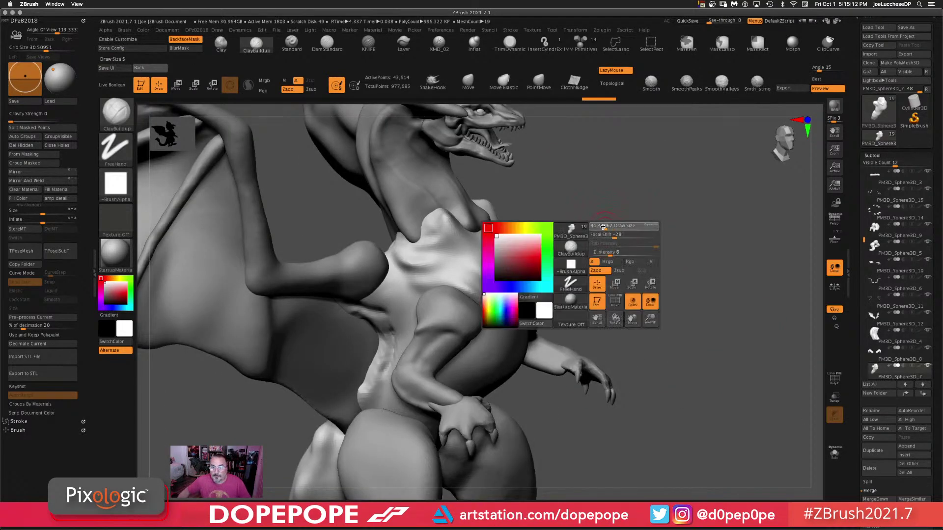
left_click_drag(659, 206, 646, 291)
key("shift+ctrl+s")
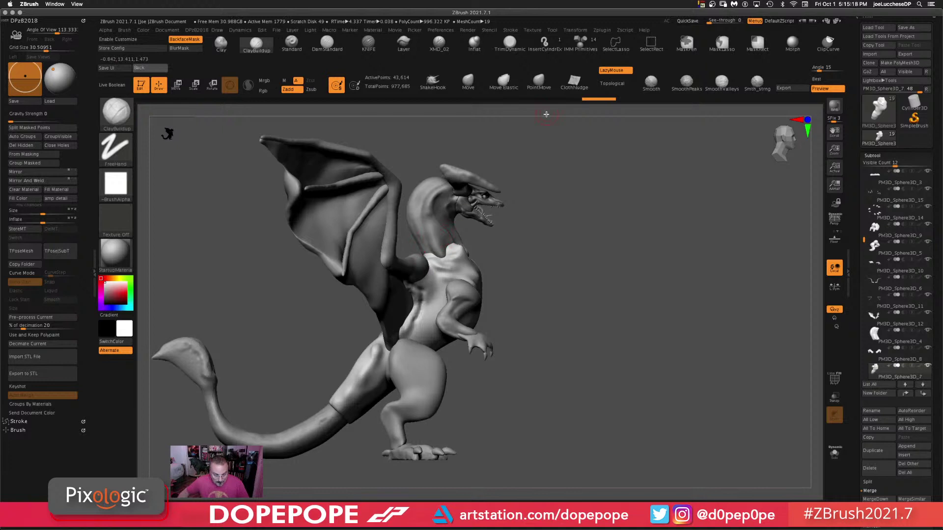
- Reselect the torso subtool, set its DynaMesh resolution to 64 and remesh it
left_click(438, 228, "alt")
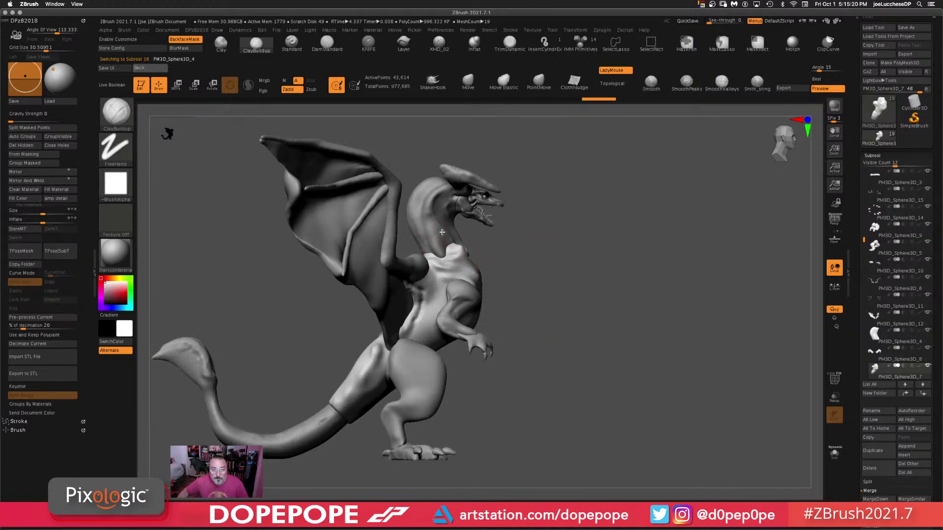
left_click(451, 265, "alt")
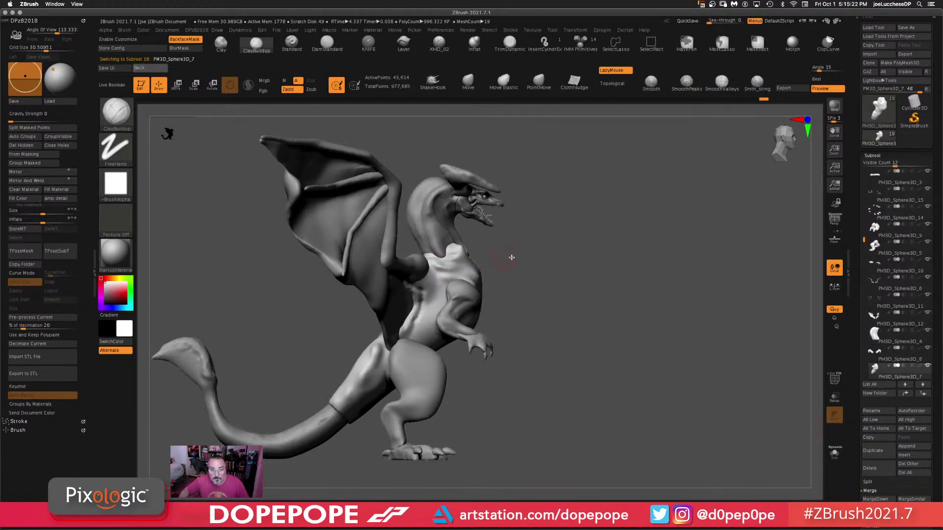
scroll(884, 320, "down", 5)
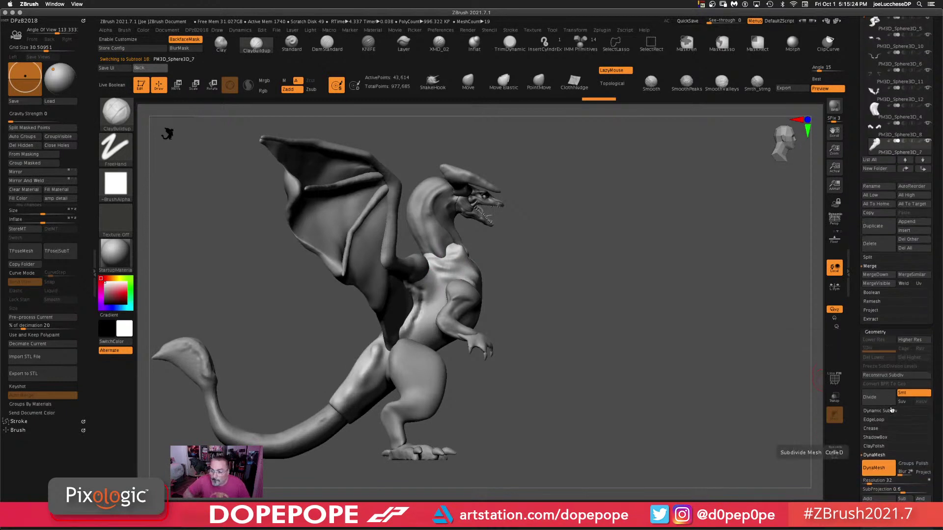
left_click(869, 480)
key("BackSpace")
key("BackSpace")
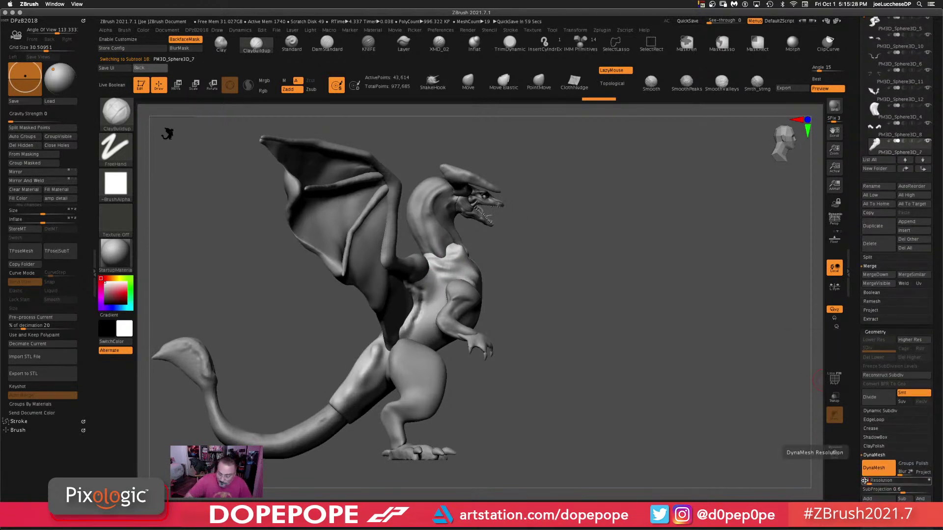
type("64")
key("Return")
left_click_drag(656, 282, 633, 393, "ctrl")
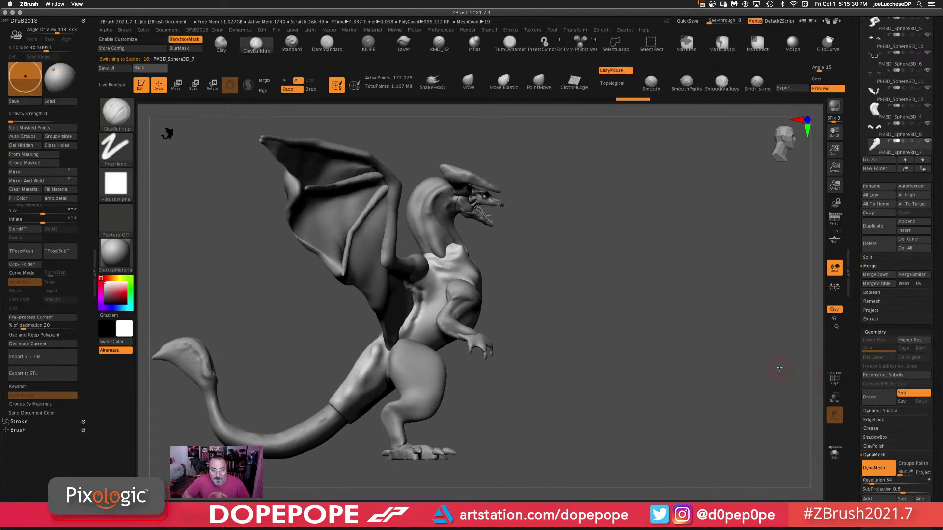
- Adjust the brush's draw size and smooth the torso's chest, sides and back from several angles
left_click_drag(779, 367, 646, 364)
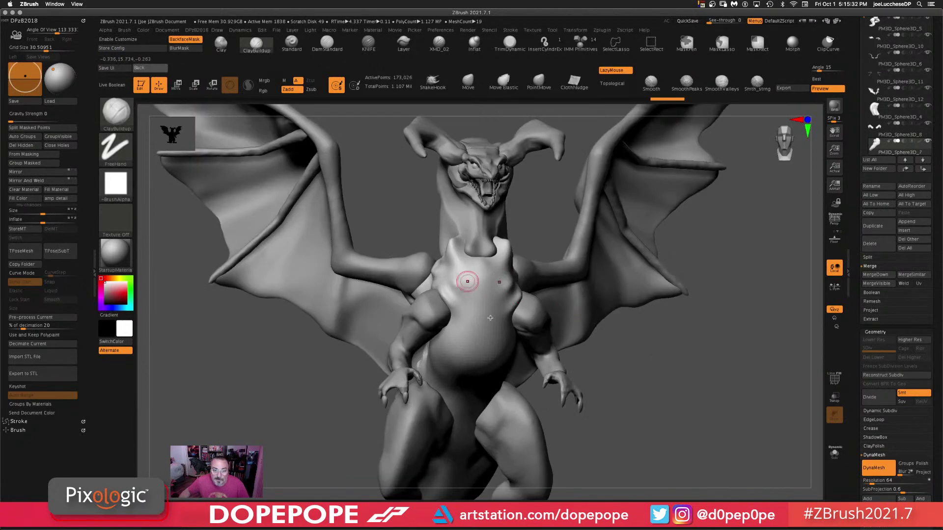
key("space")
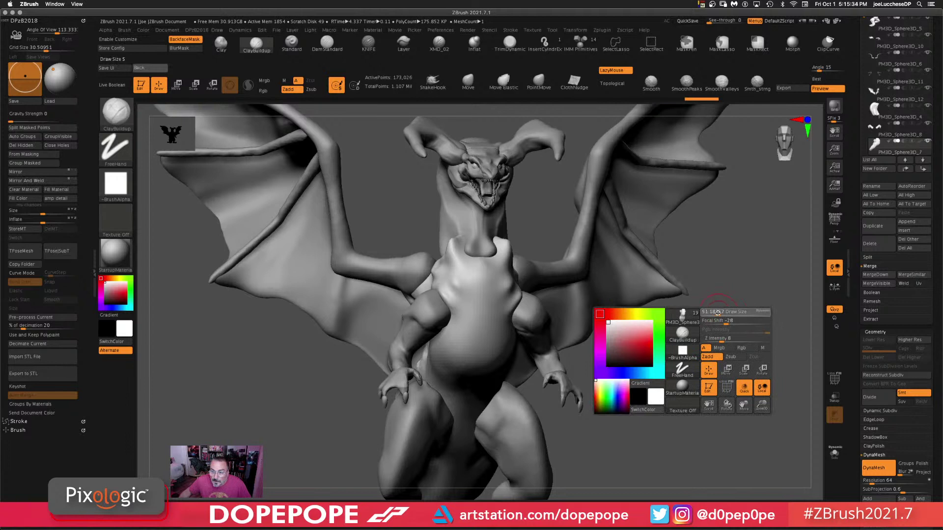
key("shift")
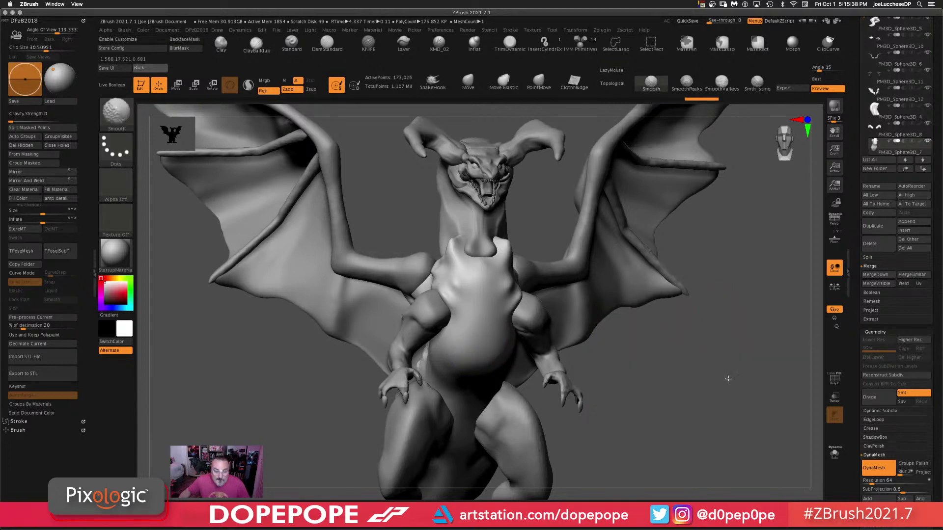
left_click_drag(721, 370, 705, 346)
key("shift")
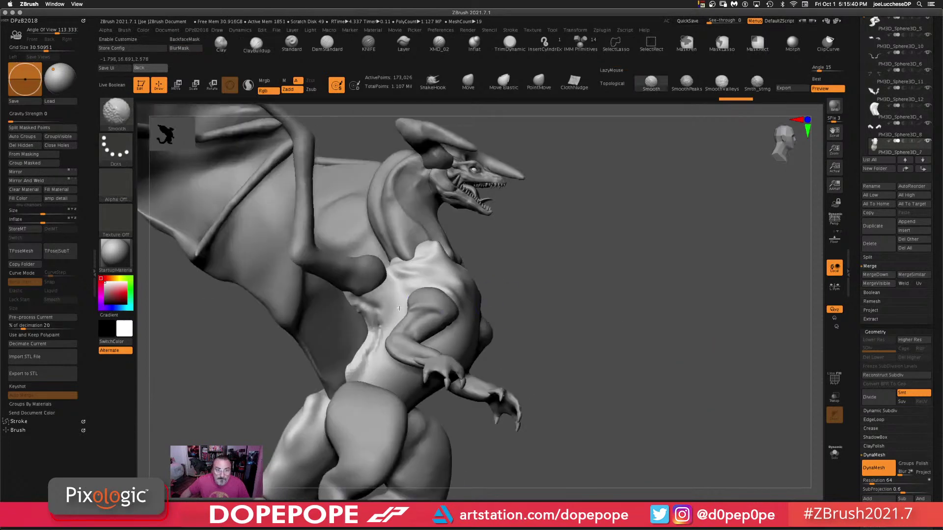
left_click_drag(298, 471, 442, 228)
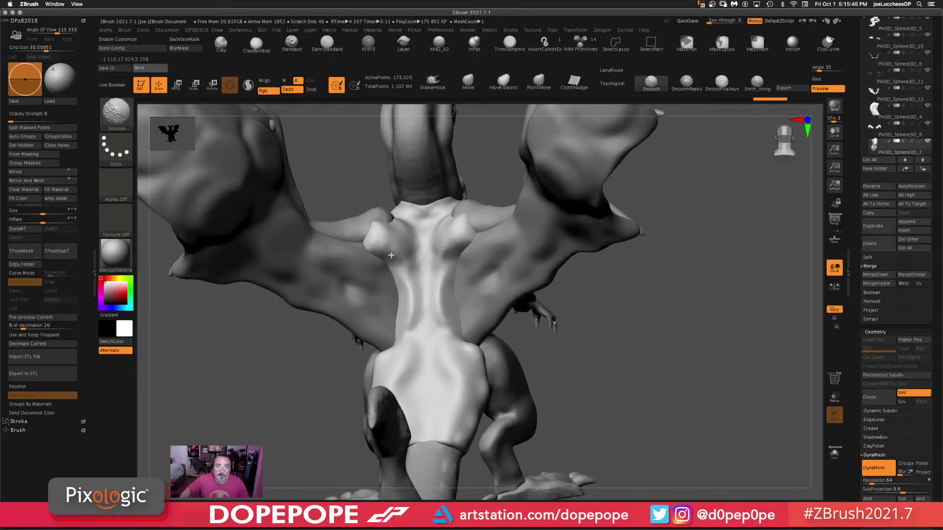
left_click_drag(678, 370, 687, 287)
- Set the draw size to about 15.6 and build up the chest muscles below the neck with symmetrical ClayBuildup strokes
key("space")
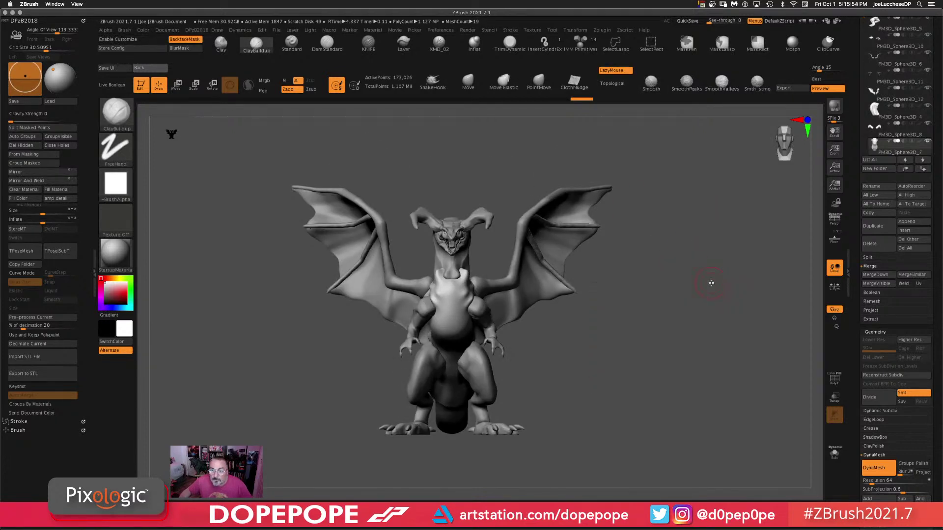
left_click_drag(647, 316, 648, 368, "alt")
left_click_drag(444, 270, 444, 284)
key("space")
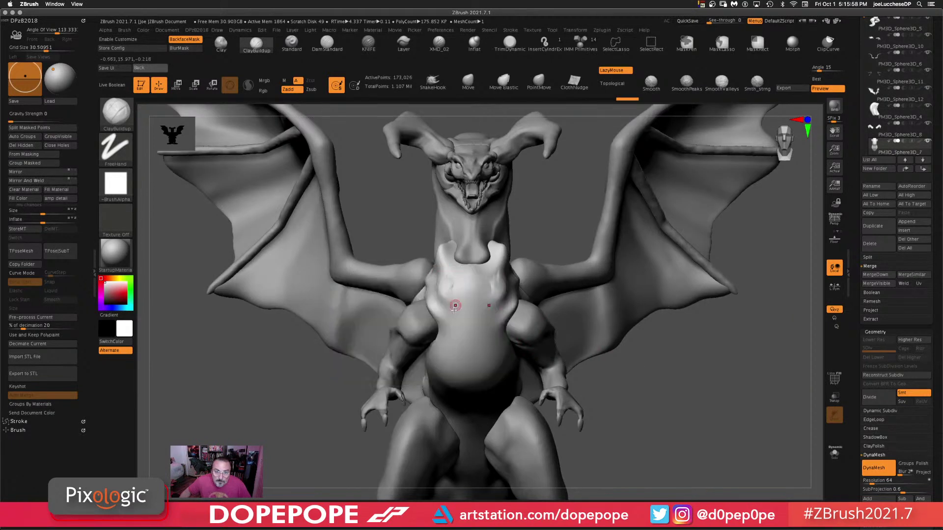
mouse_move(447, 295)
left_mouse_down()
mouse_move(454, 313)
mouse_move(473, 315)
mouse_move(460, 315)
left_mouse_up()
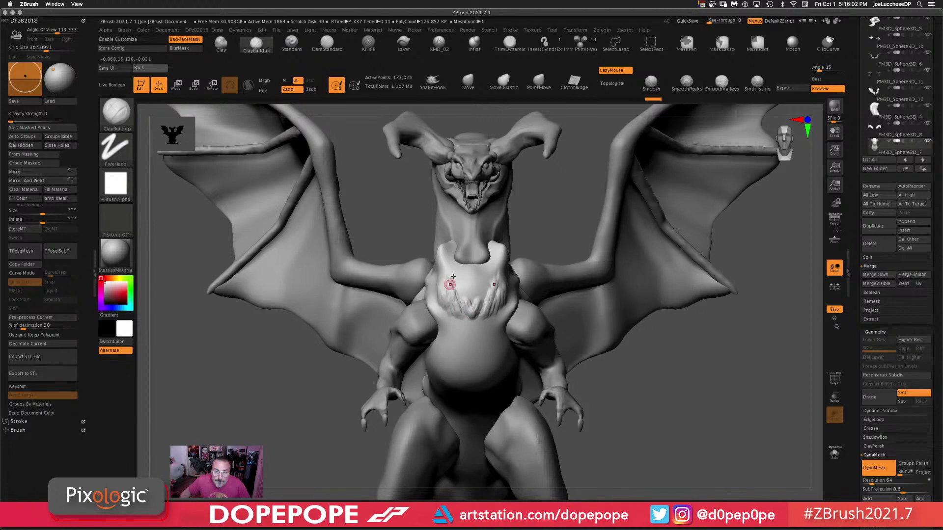
left_click_drag(454, 276, 470, 301)
- Set the Z Intensity to 8 and layer ClayBuildup strokes over the upper chest, shoulders and lower edge of the chest
key("space")
left_click(733, 352)
type("8")
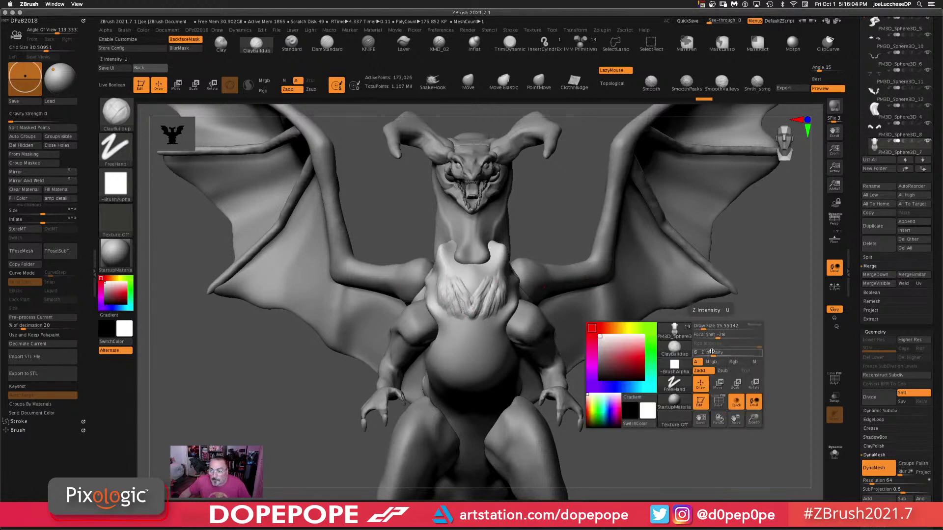
key("Return")
left_click_drag(418, 231, 507, 253)
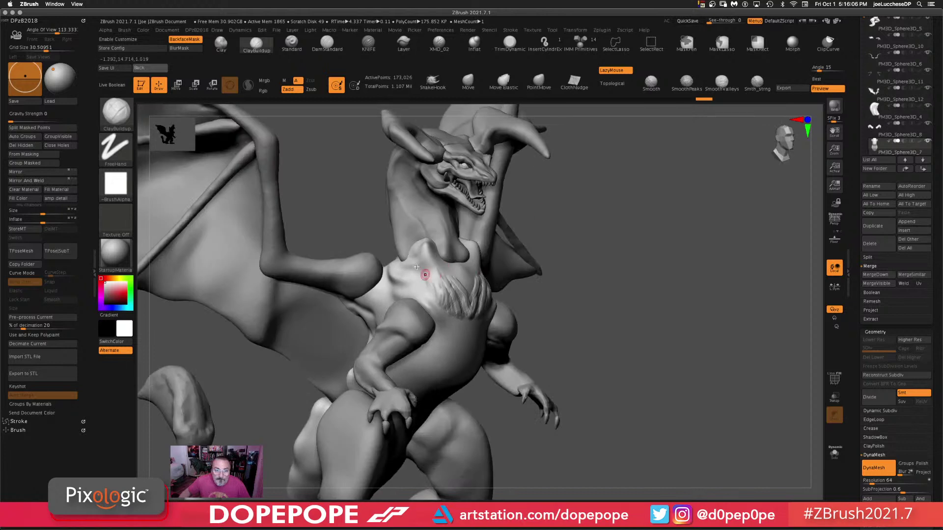
left_click_drag(455, 266, 469, 289)
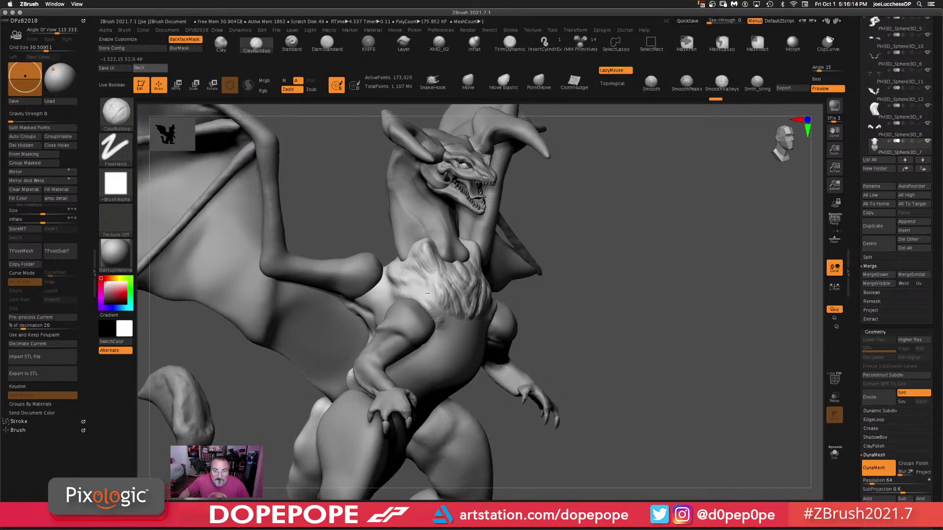
left_click_drag(462, 337, 449, 326)
left_click_drag(697, 267, 678, 238)
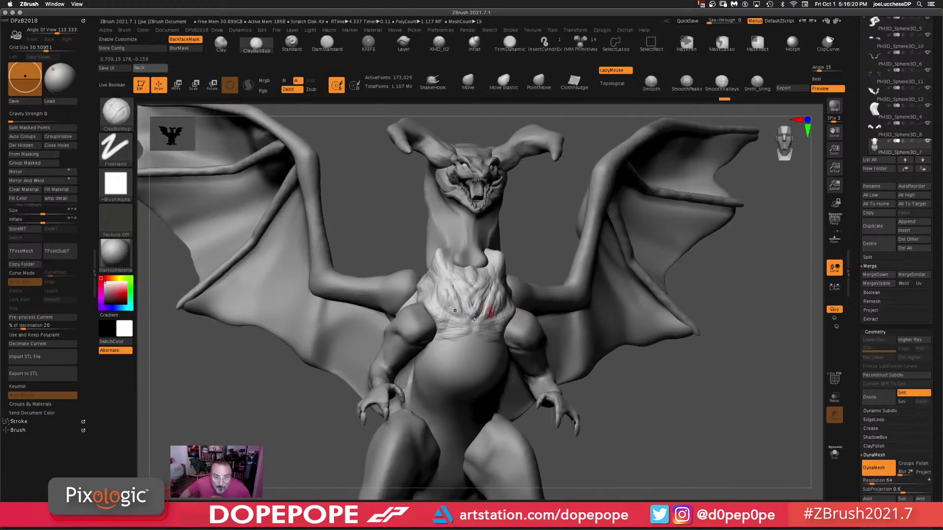
left_click_drag(441, 319, 449, 328)
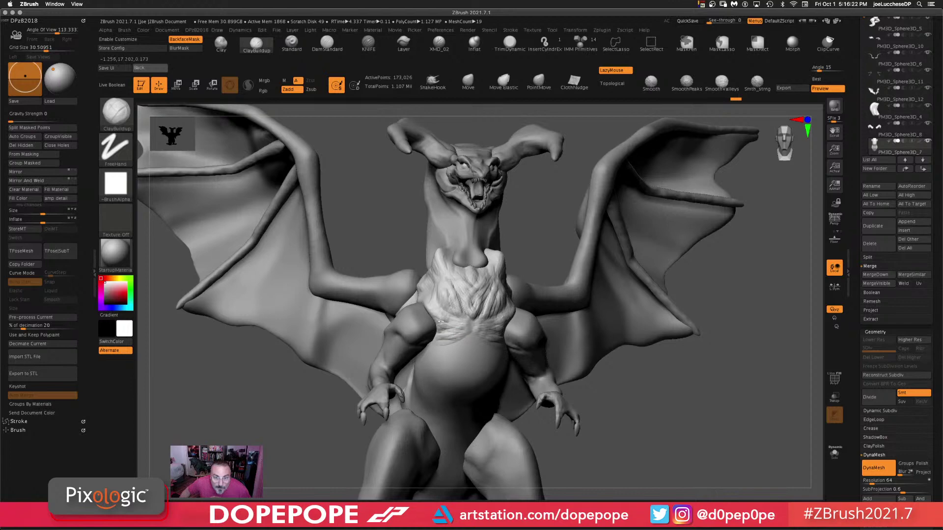
- Step forward through the undo history to compare the chest before and after the ClayBuildup strokes
key("super+shift+z")
key("super+shift+z")
key("super+shift+z")
key("super+shift+z")
key("super+shift+z")
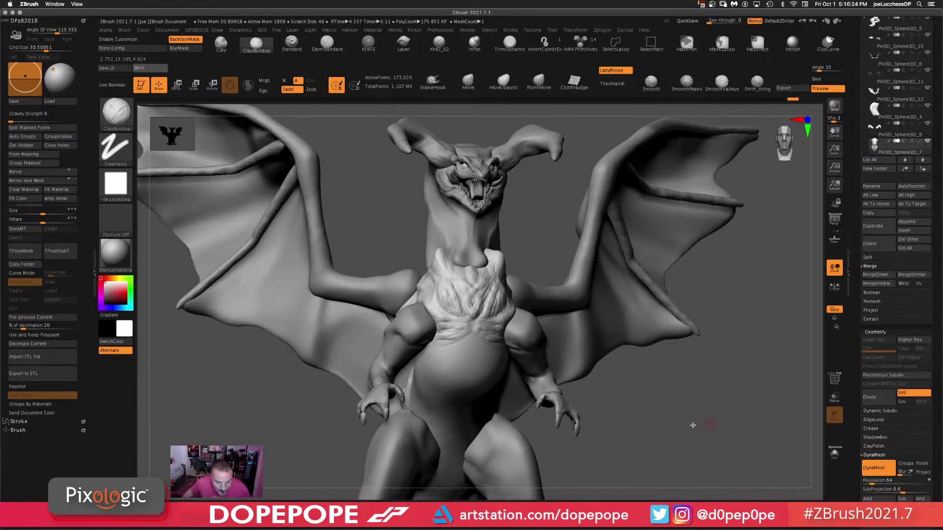
- Build up muscle fibres on the side of the chest between the wing joint and the arm with ClayBuildup
mouse_move(660, 426)
left_mouse_down()
mouse_move(637, 379)
mouse_move(665, 375)
mouse_move(653, 390)
mouse_move(389, 261)
left_mouse_up()
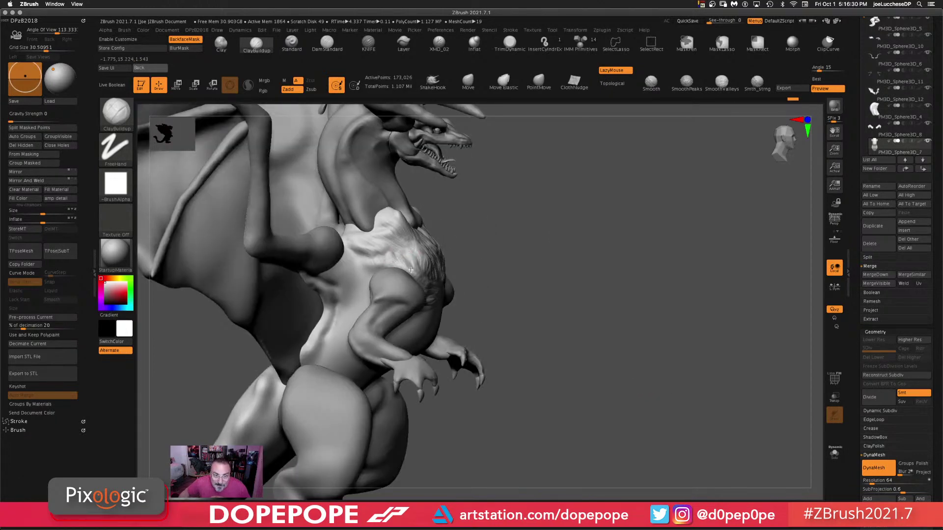
mouse_move(636, 273)
left_mouse_down()
mouse_move(627, 290)
mouse_move(360, 249)
left_mouse_up()
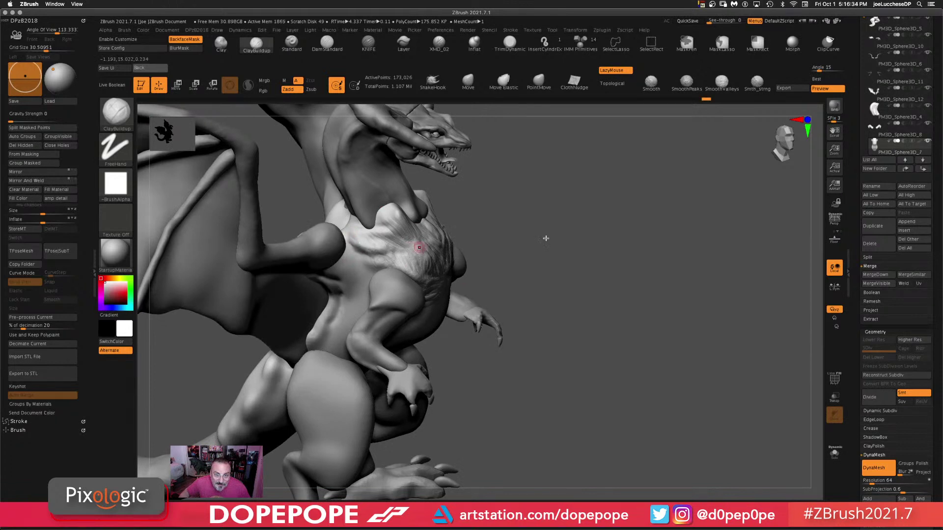
mouse_move(545, 236)
left_mouse_down()
mouse_move(609, 242)
mouse_move(362, 260)
left_mouse_up()
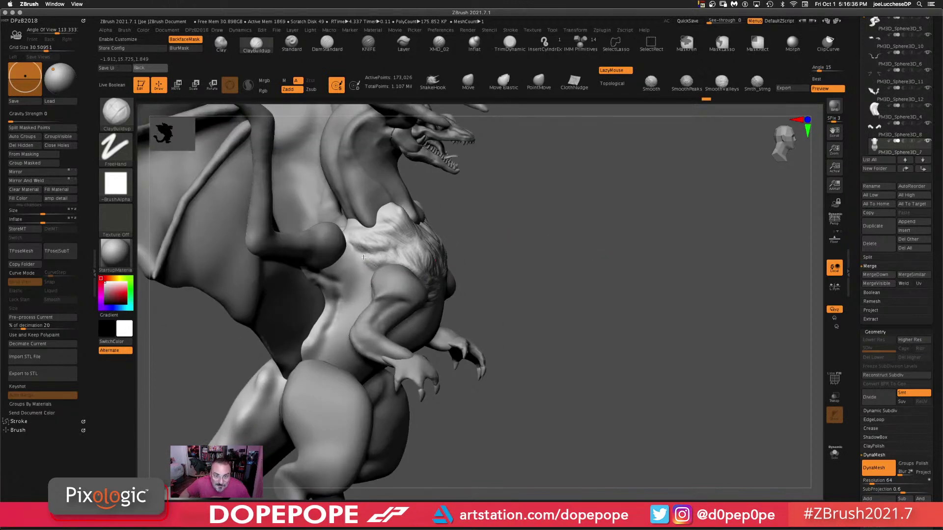
mouse_move(646, 326)
left_mouse_down()
mouse_move(650, 297)
mouse_move(331, 274)
mouse_move(340, 278)
left_mouse_up()
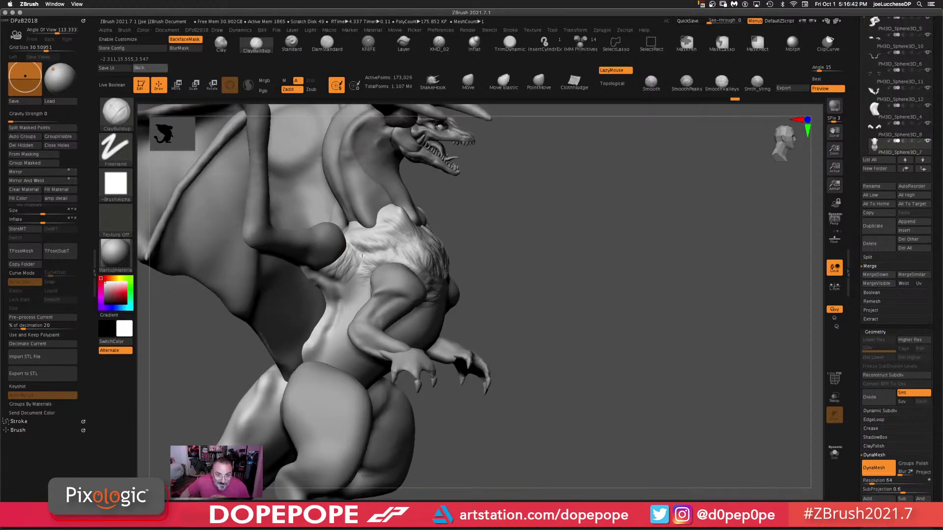
mouse_move(648, 275)
left_mouse_down()
mouse_move(629, 240)
mouse_move(347, 275)
left_mouse_up()
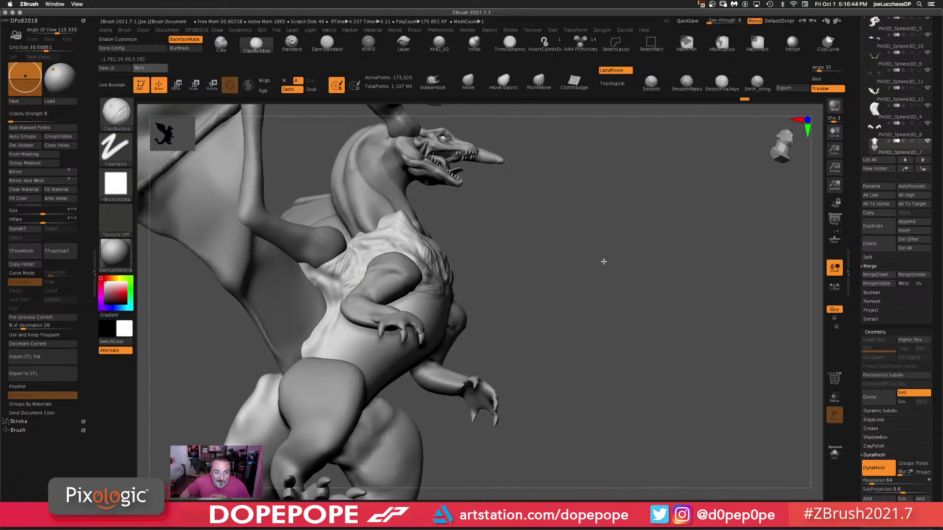
- Continue the ClayBuildup strokes down the torso's flank behind the arm and across the lower edge of the chest
left_click_drag(604, 262, 514, 288)
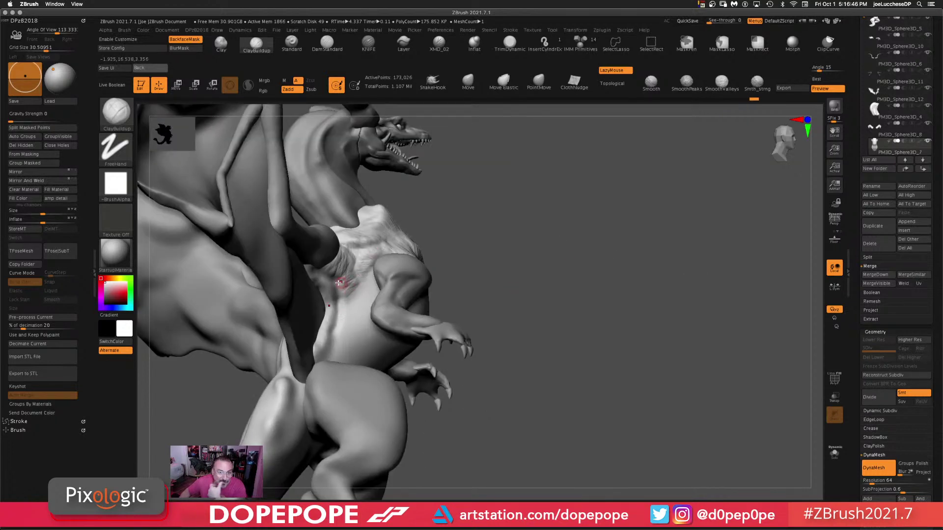
mouse_move(371, 275)
left_mouse_down()
mouse_move(339, 313)
mouse_move(330, 346)
left_mouse_up()
left_click_drag(655, 267, 657, 294)
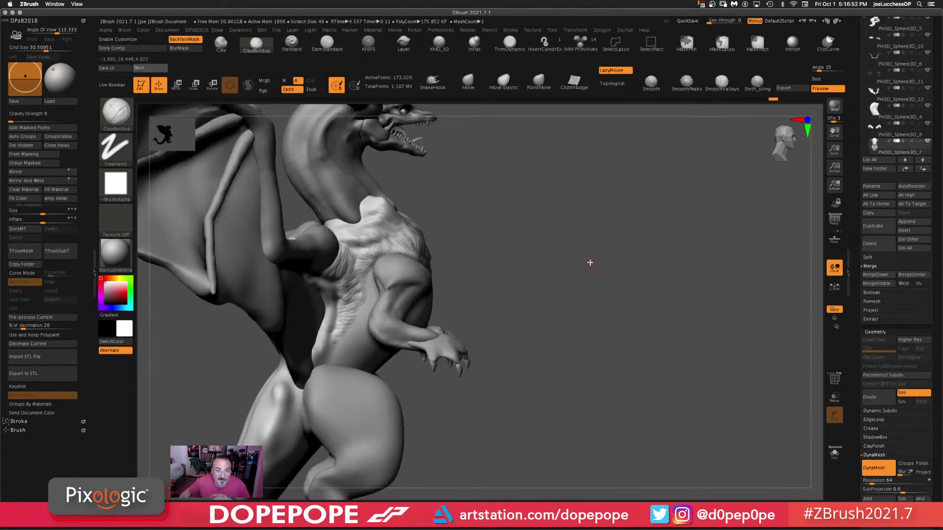
left_click_drag(589, 269, 549, 278)
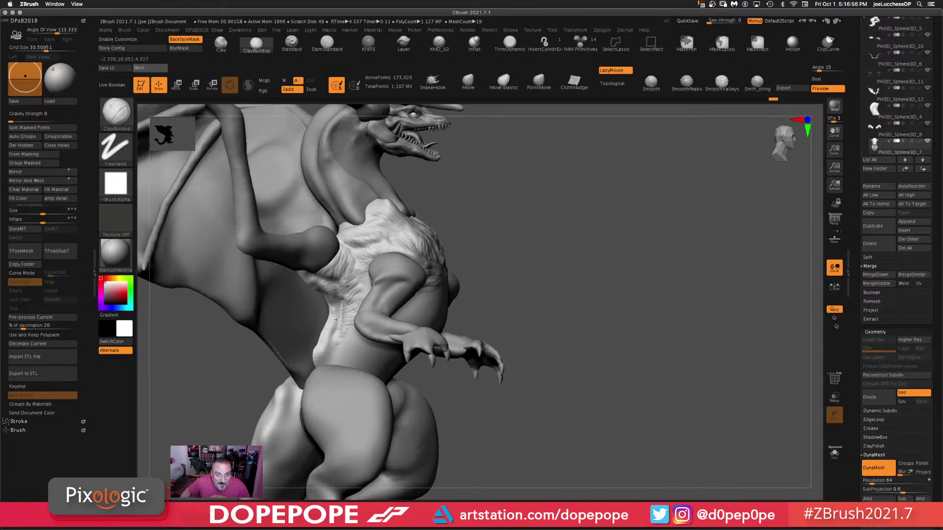
mouse_move(596, 275)
left_mouse_down()
mouse_move(562, 227)
mouse_move(396, 273)
left_mouse_up()
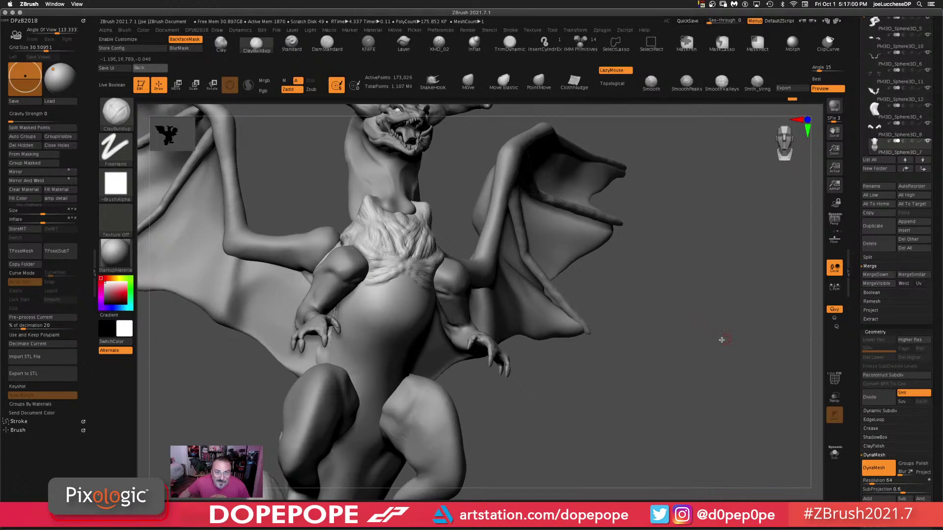
left_click_drag(721, 340, 445, 295)
- Step back through the undo history to review the recent strokes on the torso
key("super+z")
key("super+z")
key("super+z")
key("super+z")
key("super+z")
key("super+z")
key("super+z")
key("super+z")
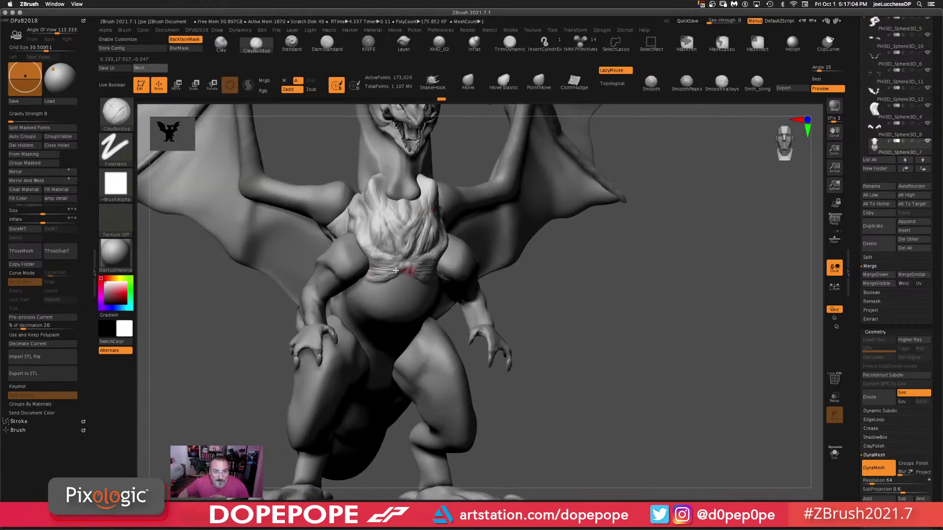
- Build up muscle fibres below the chest and along the upper ribs of the torso with ClayBuildup
left_click_drag(411, 269, 375, 262)
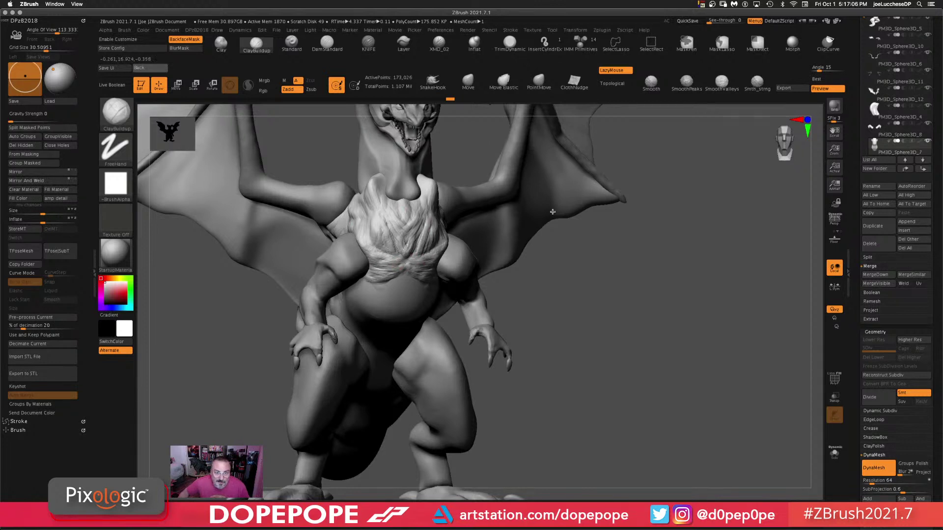
mouse_move(671, 325)
left_mouse_down()
mouse_move(347, 295)
mouse_move(384, 301)
left_mouse_up()
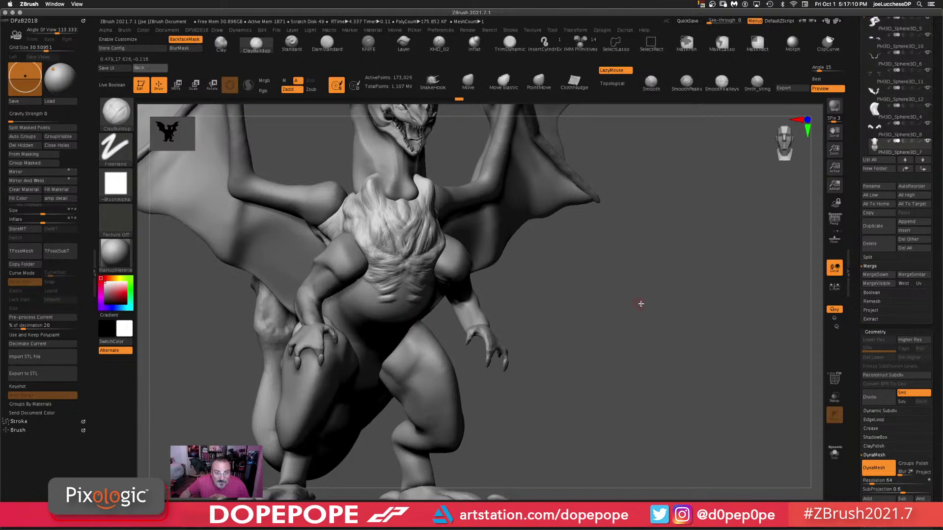
mouse_move(641, 304)
left_mouse_down()
mouse_move(515, 314)
mouse_move(400, 300)
mouse_move(388, 318)
left_mouse_up()
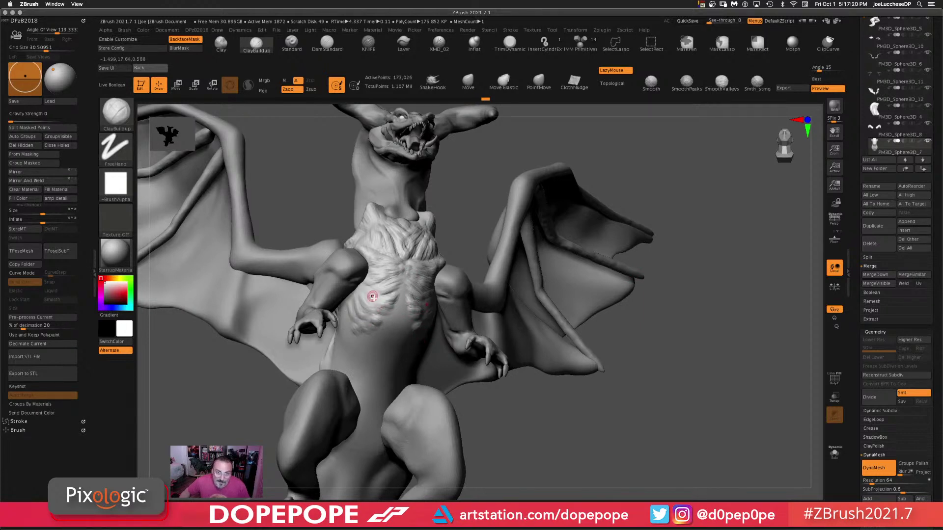
left_click_drag(390, 295, 409, 290)
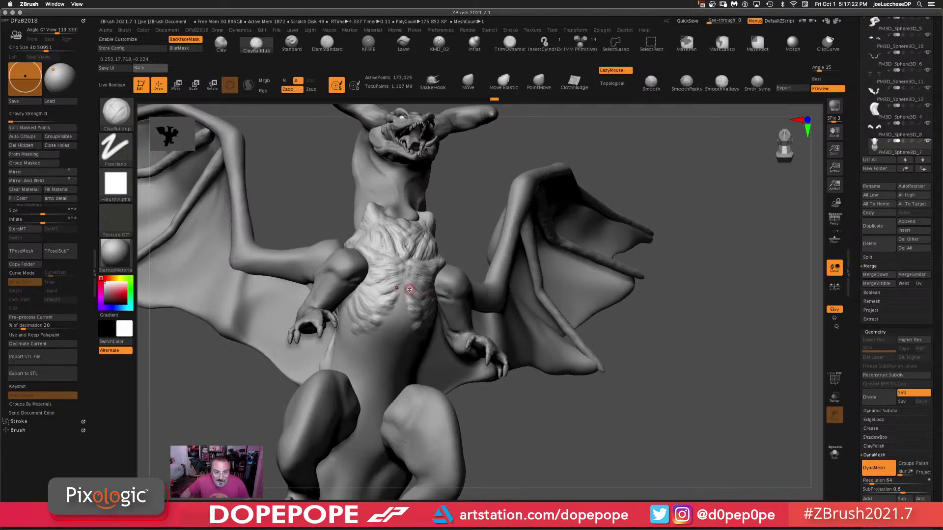
left_click_drag(384, 319, 381, 325)
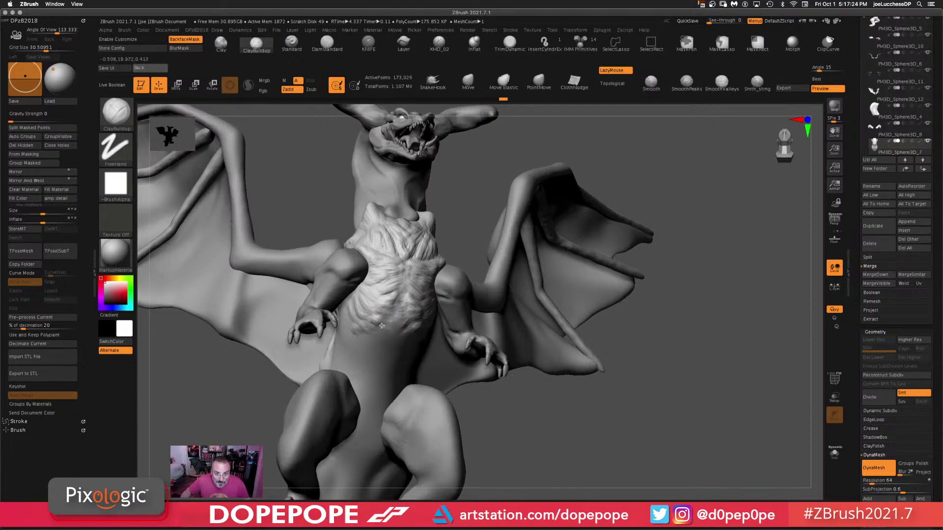
- Extend the ClayBuildup strokes over the rounded belly and around its lower sides
left_click_drag(656, 390, 667, 333)
left_click_drag(615, 243, 579, 255)
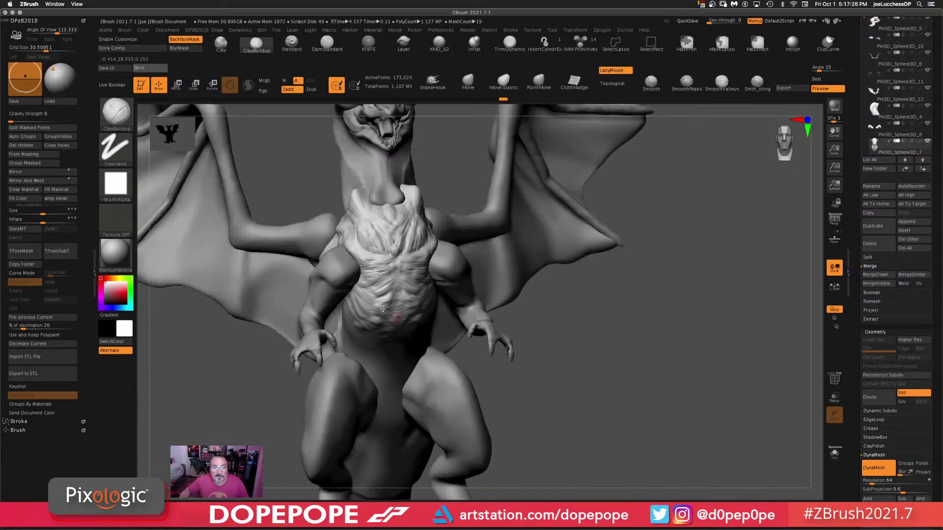
left_click_drag(339, 326, 370, 354)
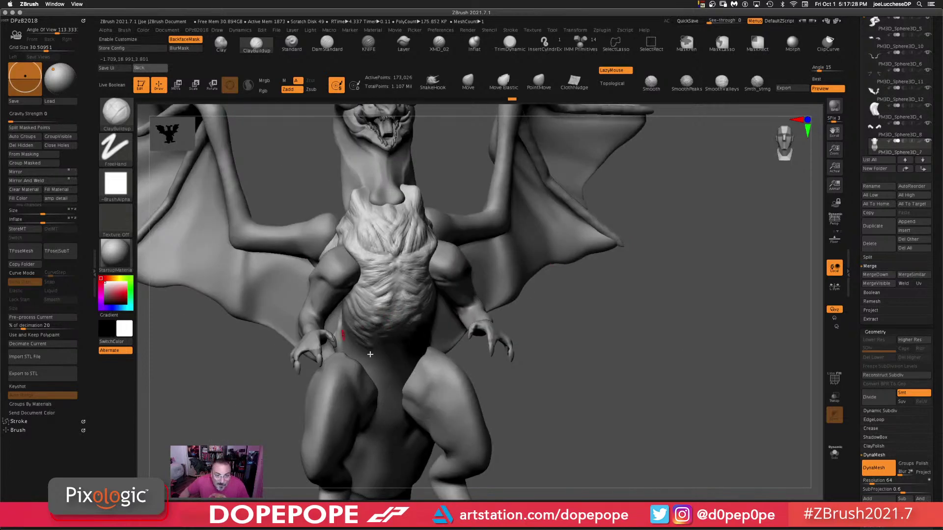
left_click_drag(749, 359, 741, 314)
mouse_move(346, 348)
left_mouse_down()
mouse_move(407, 355)
mouse_move(363, 345)
mouse_move(402, 338)
mouse_move(358, 313)
mouse_move(368, 307)
mouse_move(376, 323)
mouse_move(358, 334)
mouse_move(373, 334)
mouse_move(356, 342)
mouse_move(369, 351)
left_mouse_up()
left_click_drag(638, 378, 700, 399)
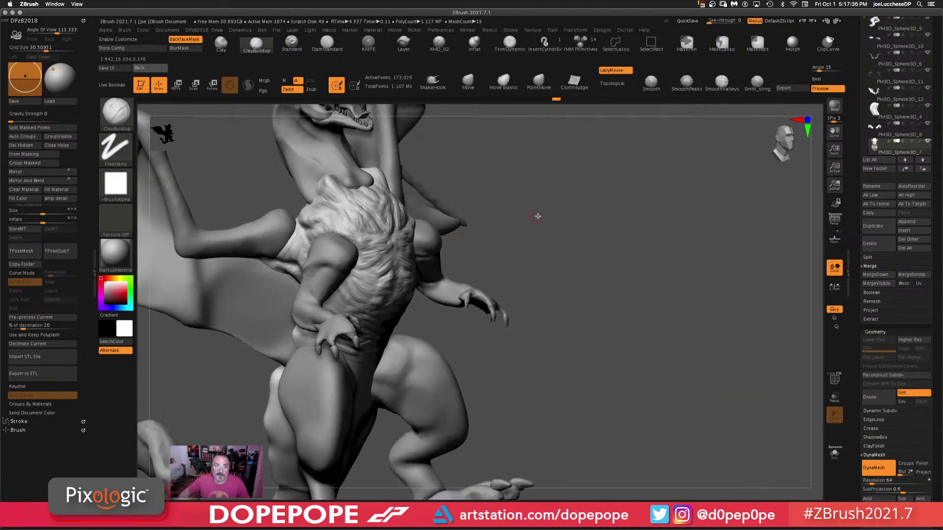
- Smooth the strokes on the chest and upper torso with the Smooth brush, and remesh the torso with DynaMesh
key("space")
left_click_drag(538, 216, 554, 217)
key("shift")
left_click_drag(371, 219, 386, 300, "shift")
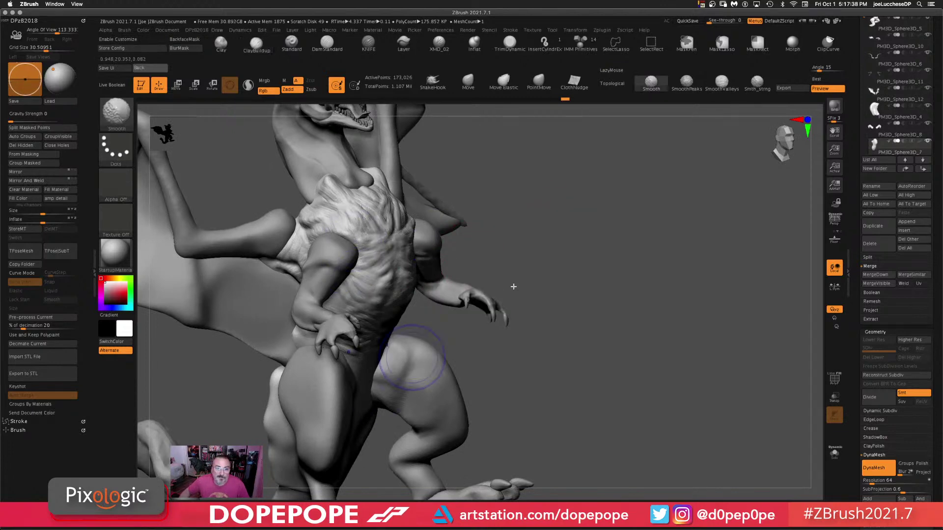
left_click_drag(528, 253, 542, 237)
left_click_drag(361, 194, 339, 216, "shift")
mouse_move(621, 269)
left_mouse_down()
mouse_move(568, 202)
mouse_move(571, 373)
left_mouse_up()
key("shift")
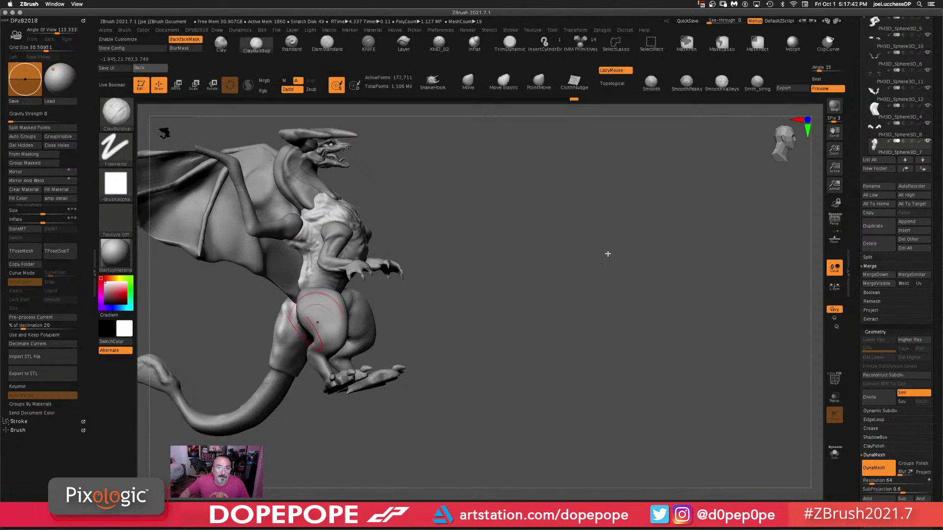
- Reduce the ClayBuildup draw size to about 15 for finer strokes on the lower belly between the thighs
mouse_move(609, 254)
left_mouse_down()
mouse_move(642, 273)
mouse_move(582, 366)
mouse_move(598, 270)
mouse_move(646, 290)
mouse_move(603, 227)
mouse_move(651, 220)
left_mouse_up()
key("space")
left_click_drag(654, 318, 609, 332)
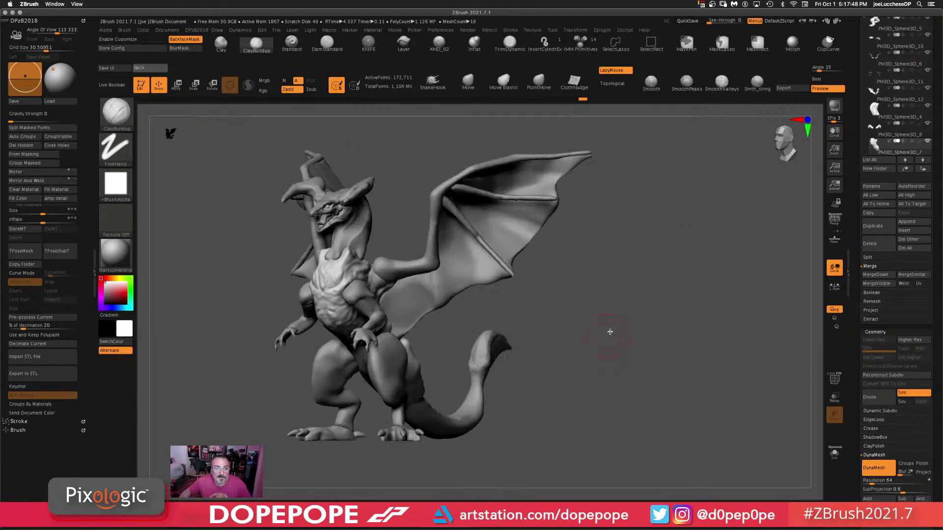
left_click_drag(651, 301, 576, 291, "alt")
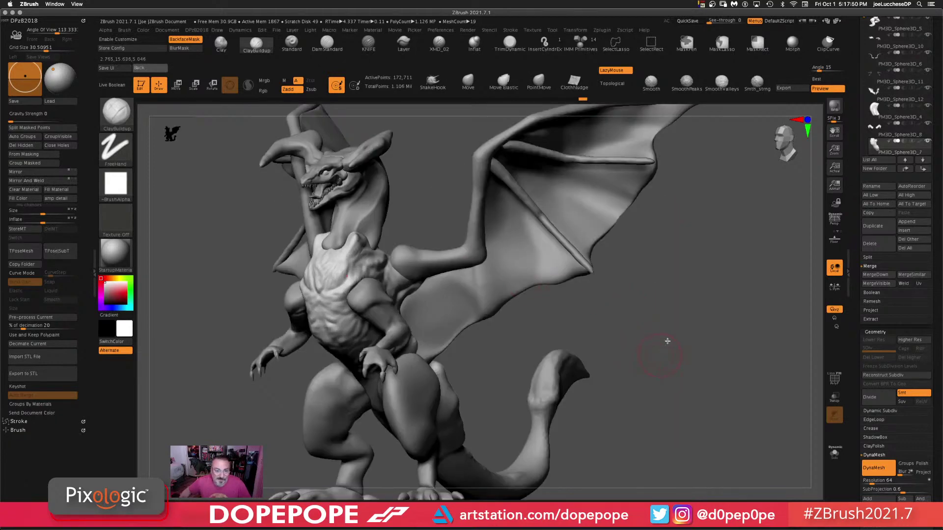
left_click_drag(667, 340, 378, 376)
right_click(608, 318)
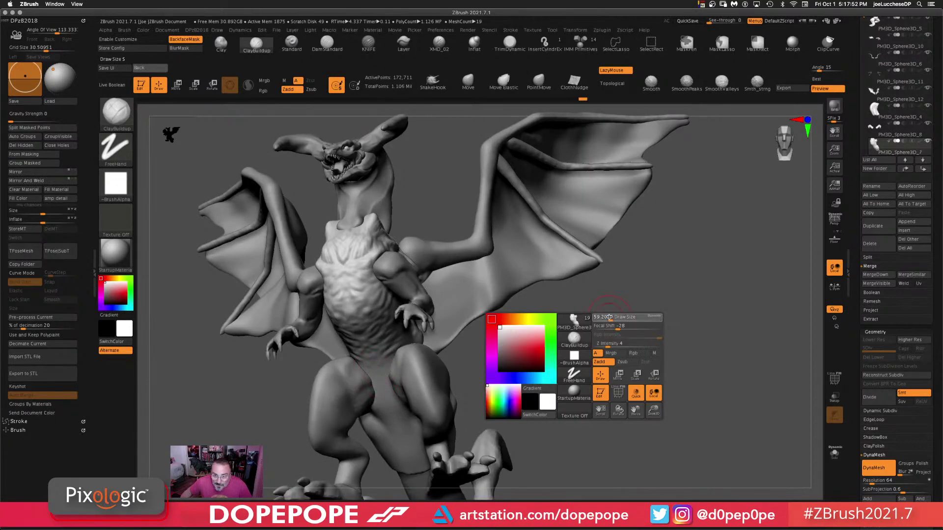
mouse_move(621, 335)
left_mouse_down("alt")
mouse_move(631, 364)
mouse_move(621, 364)
mouse_move(622, 274)
left_mouse_up("alt")
right_click(617, 359)
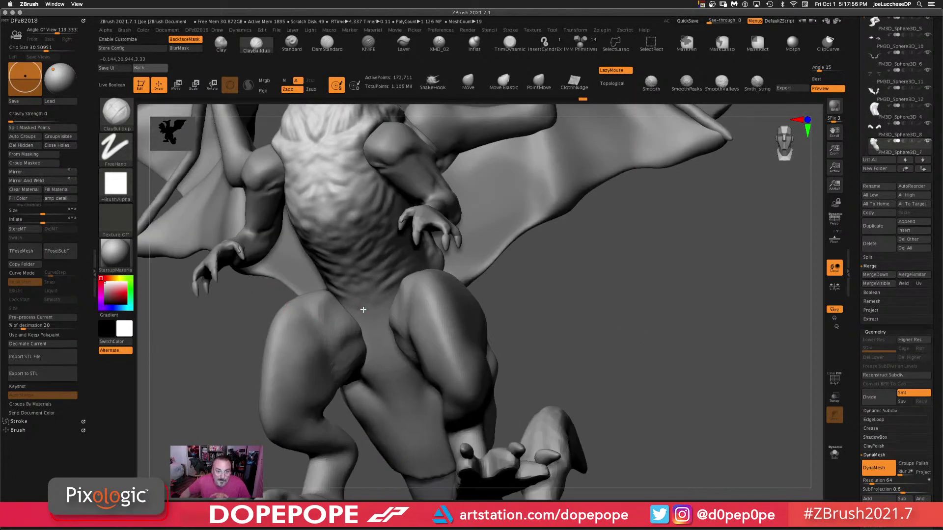
right_click(370, 313)
left_click(375, 316)
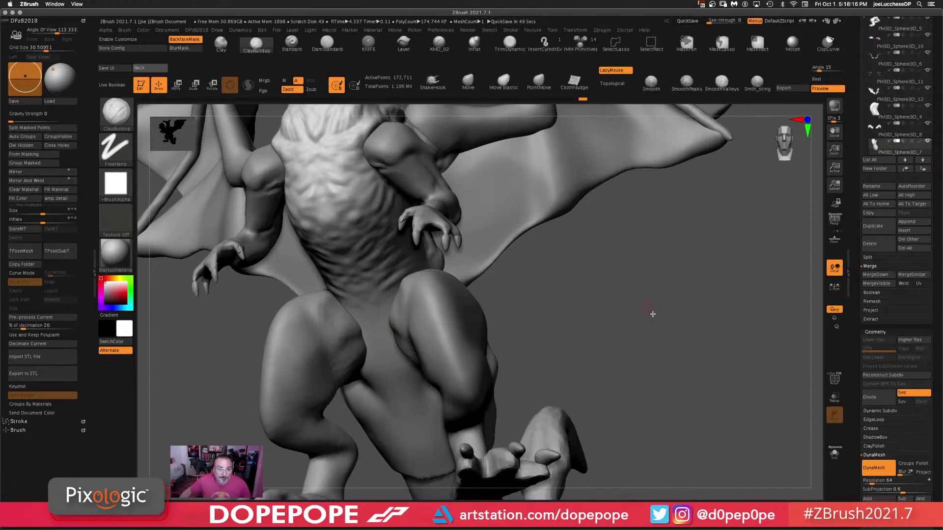
left_click_drag(587, 317, 609, 297)
key("space")
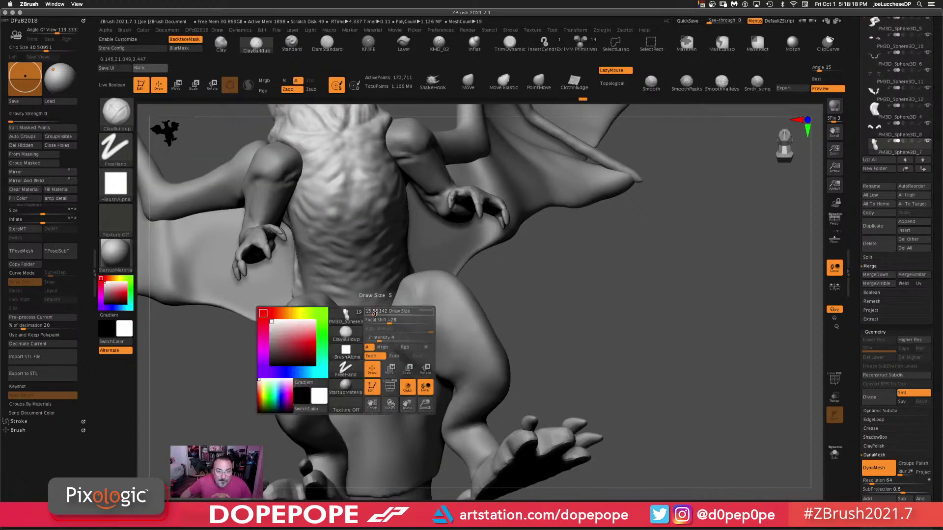
- Build up V-shaped muscle fibres from the pelvis between the thighs down the underside of the tail base
mouse_move(386, 301)
left_mouse_down()
mouse_move(350, 320)
mouse_move(385, 340)
left_mouse_up()
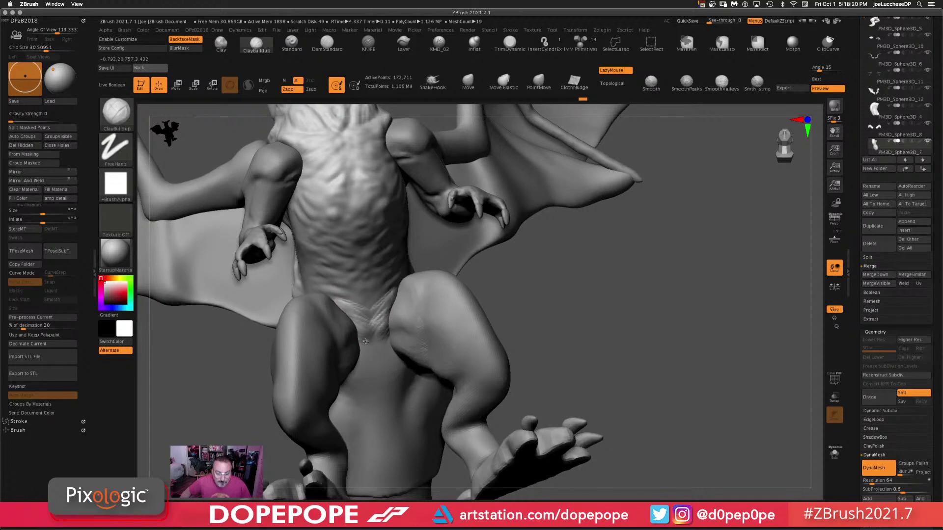
left_click_drag(652, 318, 663, 351)
mouse_move(411, 353)
left_mouse_down()
mouse_move(364, 347)
mouse_move(383, 361)
mouse_move(366, 393)
left_mouse_up()
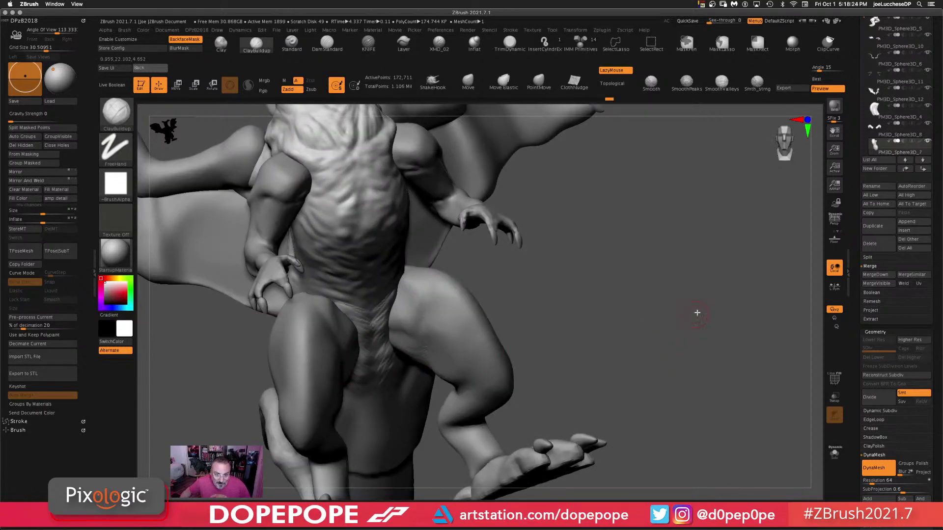
mouse_move(696, 313)
left_mouse_down()
mouse_move(395, 408)
mouse_move(378, 489)
left_mouse_up()
left_click_drag(558, 362, 557, 373)
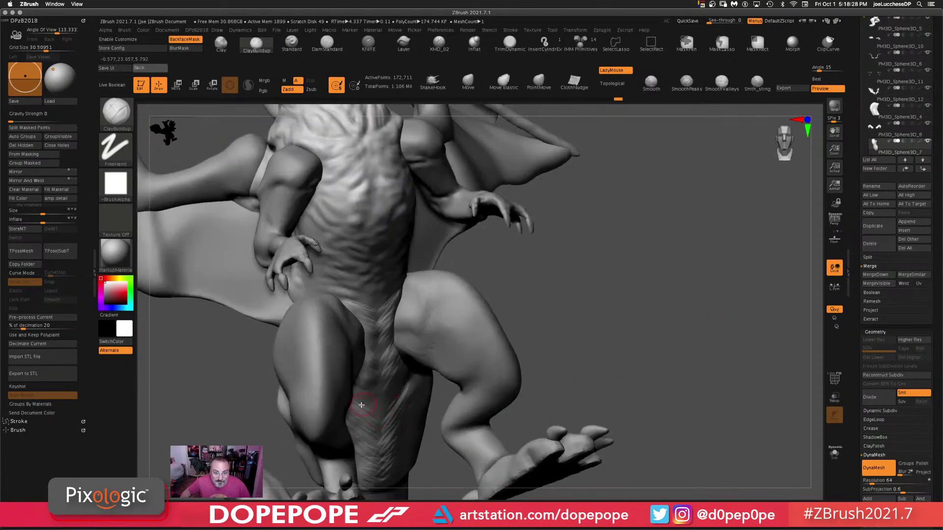
mouse_move(362, 406)
left_mouse_down()
mouse_move(381, 404)
mouse_move(375, 390)
left_mouse_up()
- Add ClayBuildup fibres across the side of the belly and along the flank above the thigh
left_click_drag(658, 295, 327, 305)
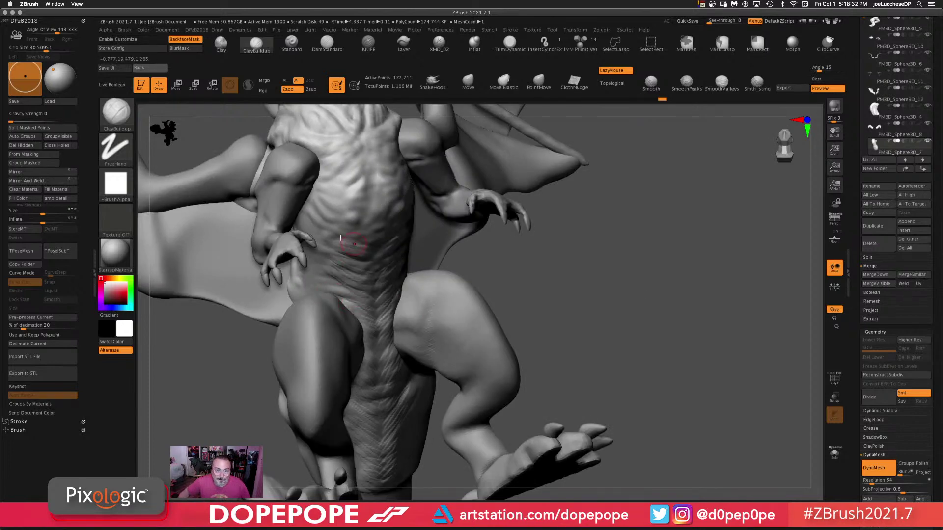
mouse_move(635, 284)
left_mouse_down()
mouse_move(692, 269)
mouse_move(313, 293)
mouse_move(268, 288)
mouse_move(261, 225)
mouse_move(245, 215)
mouse_move(237, 189)
mouse_move(261, 200)
mouse_move(248, 220)
mouse_move(269, 251)
left_mouse_up()
left_click_drag(635, 337, 601, 361)
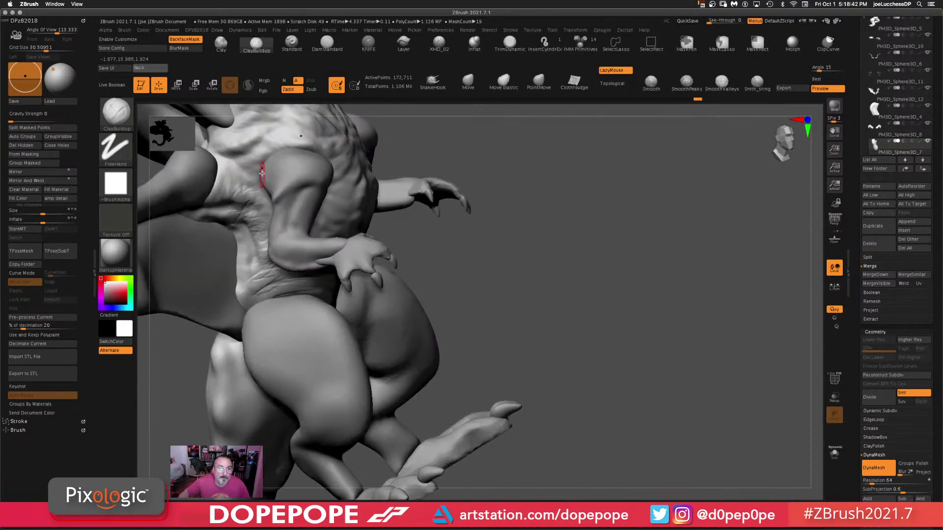
- Add ClayBuildup strokes on the torso around the arm's shoulder, and remesh the torso with DynaMesh
left_click_drag(277, 151, 266, 179)
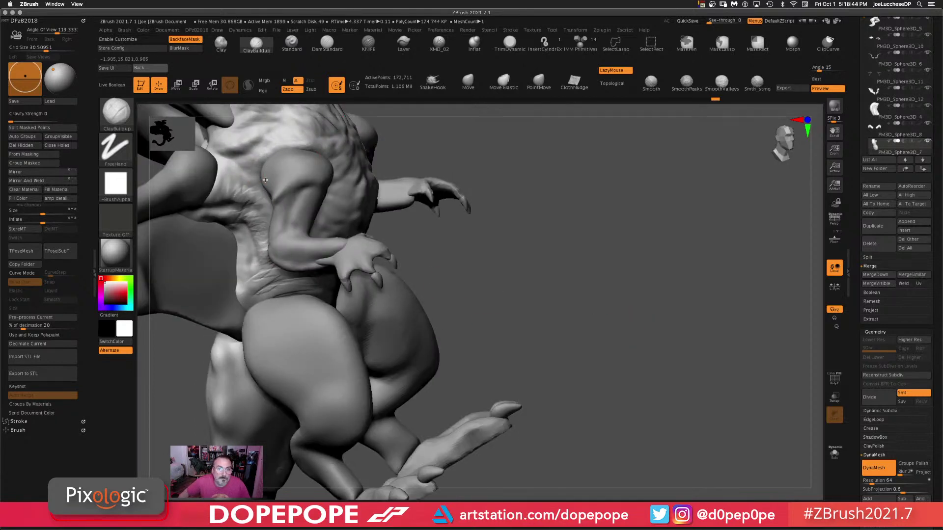
mouse_move(271, 131)
left_mouse_down()
mouse_move(250, 142)
mouse_move(295, 133)
left_mouse_up()
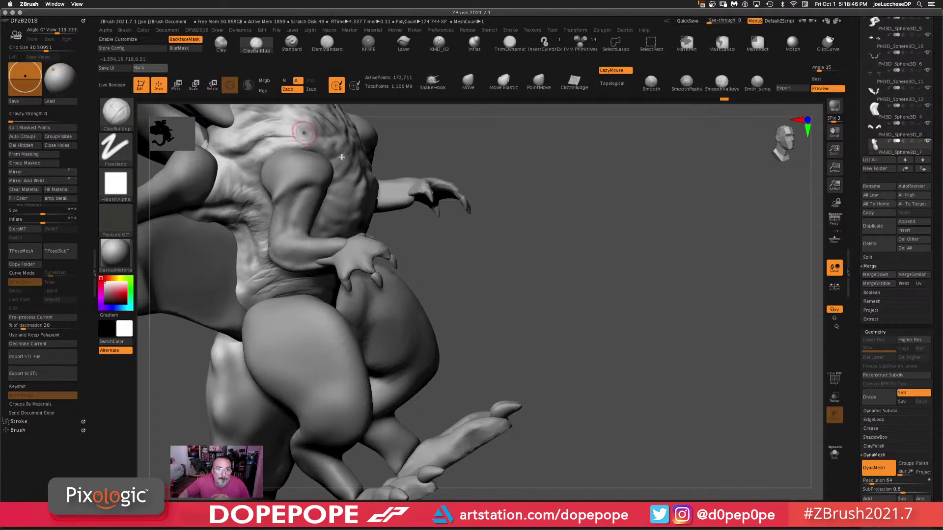
mouse_move(620, 250)
left_mouse_down("alt")
mouse_move(614, 228)
mouse_move(638, 327)
left_mouse_up("alt")
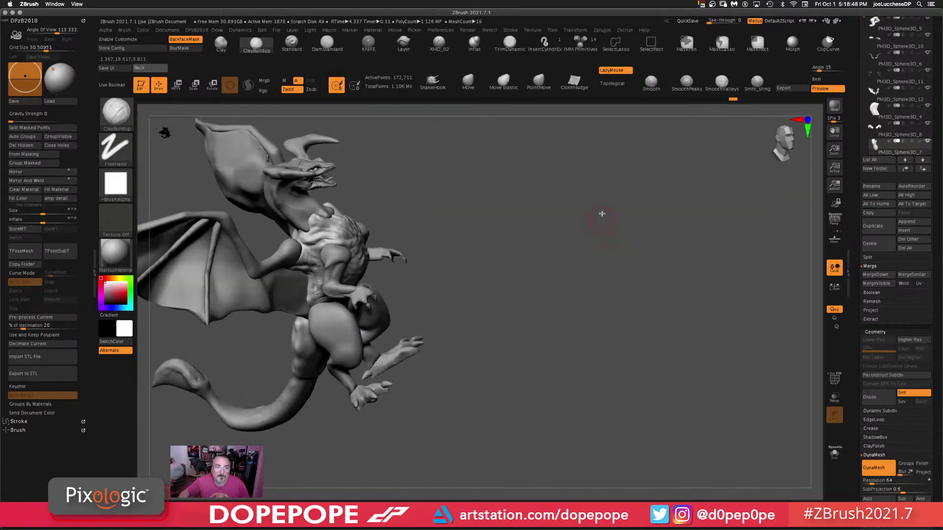
mouse_move(619, 222)
left_mouse_down("ctrl")
mouse_move(565, 358)
mouse_move(588, 271)
mouse_move(618, 261)
mouse_move(653, 299)
mouse_move(584, 288)
mouse_move(681, 342)
left_mouse_up("ctrl")
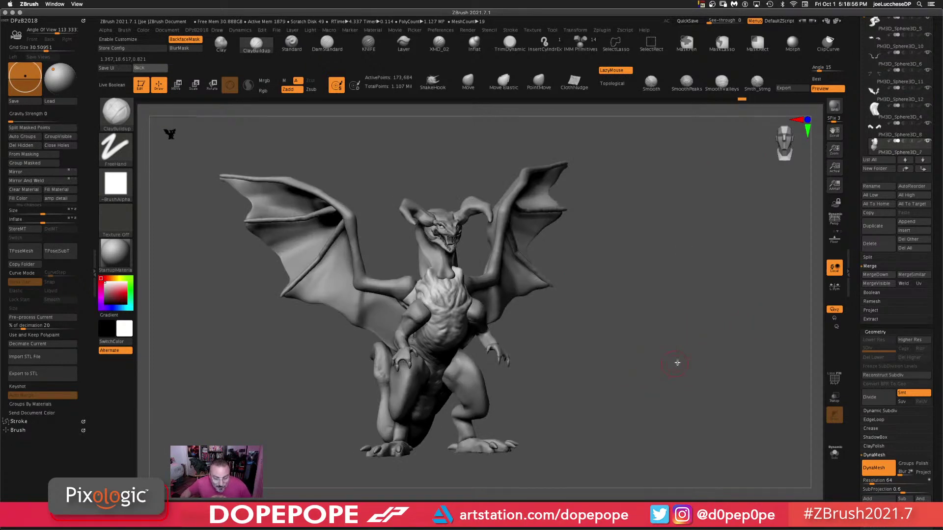
- Make the neck the active subtool and build up fibres on the lower front of the neck with ClayBuildup
left_click_drag(608, 358, 648, 359)
left_click(432, 263, "alt")
key("space")
mouse_move(653, 299)
left_mouse_down()
mouse_move(644, 300)
mouse_move(657, 320)
left_mouse_up()
mouse_move(444, 249)
left_mouse_down()
mouse_move(447, 240)
mouse_move(441, 273)
left_mouse_up()
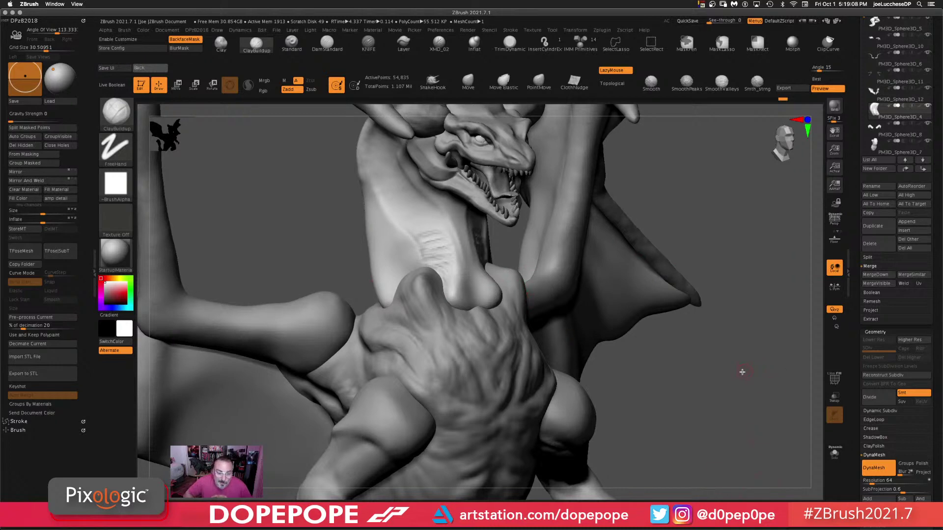
left_click_drag(740, 370, 717, 343)
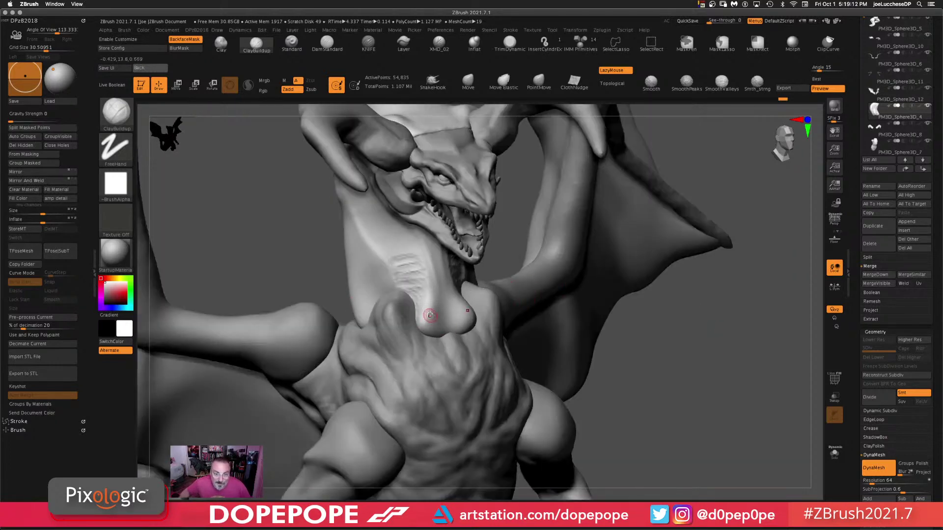
mouse_move(425, 307)
left_mouse_down()
mouse_move(426, 331)
mouse_move(437, 328)
mouse_move(411, 259)
left_mouse_up()
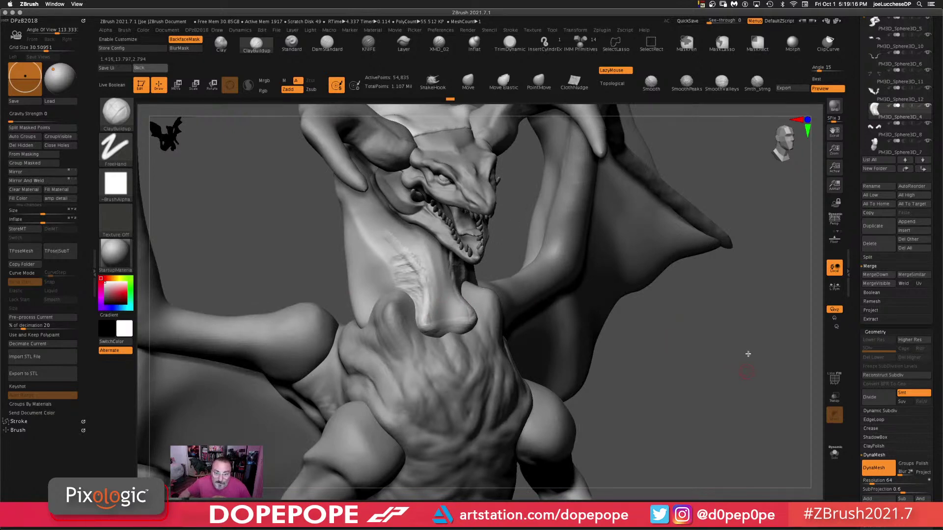
- Add ClayBuildup folds across the throat below the jaw and around the side of the neck
left_click_drag(747, 355, 702, 284)
left_click_drag(782, 327, 816, 324)
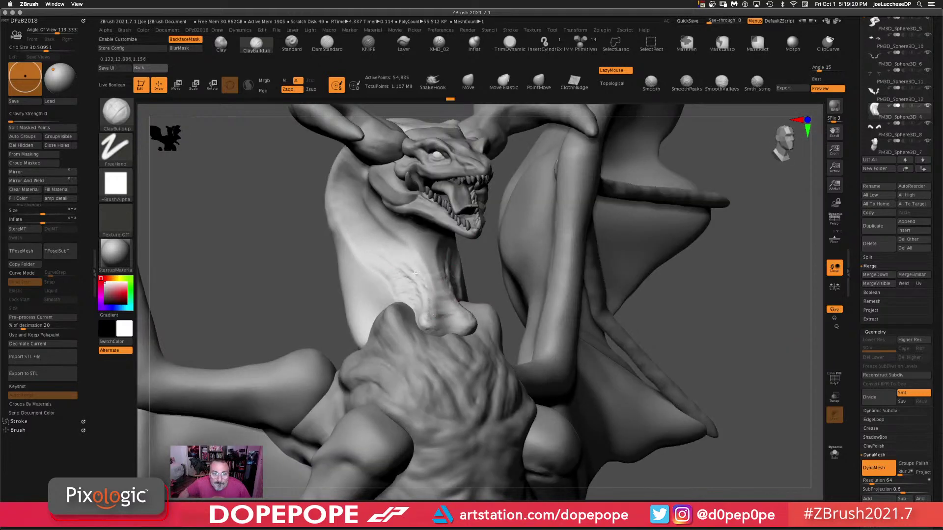
mouse_move(446, 254)
left_mouse_down()
mouse_move(380, 249)
mouse_move(336, 212)
left_mouse_up()
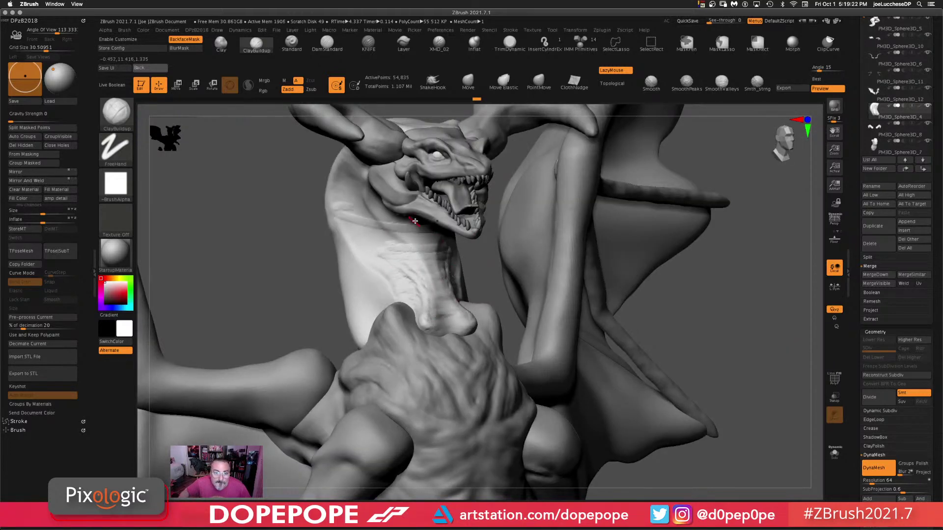
mouse_move(415, 219)
left_mouse_down()
mouse_move(342, 193)
mouse_move(346, 177)
left_mouse_up()
left_click_drag(408, 237, 362, 236)
left_click_drag(436, 241, 340, 236)
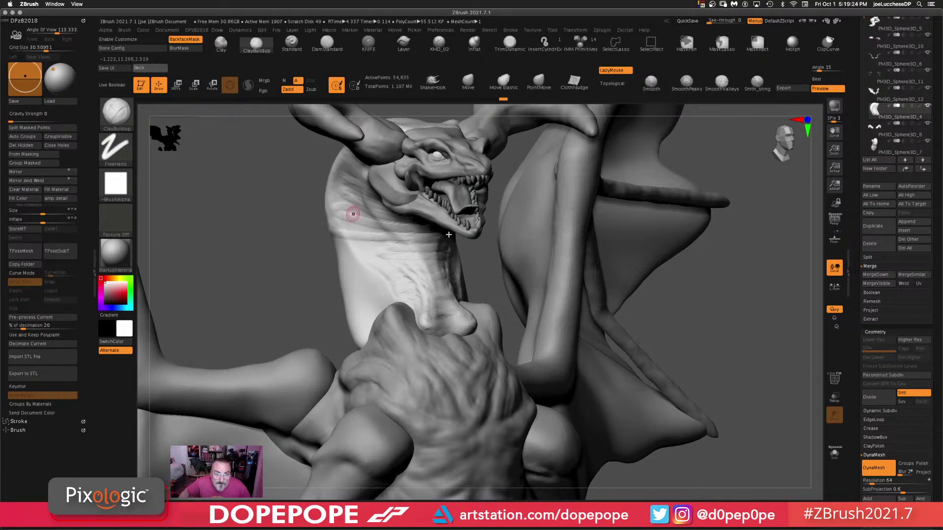
left_click_drag(367, 277, 408, 279)
- Build up muscle fibres along the side of the neck from behind the head down to its base
left_click_drag(745, 334, 747, 269, "alt")
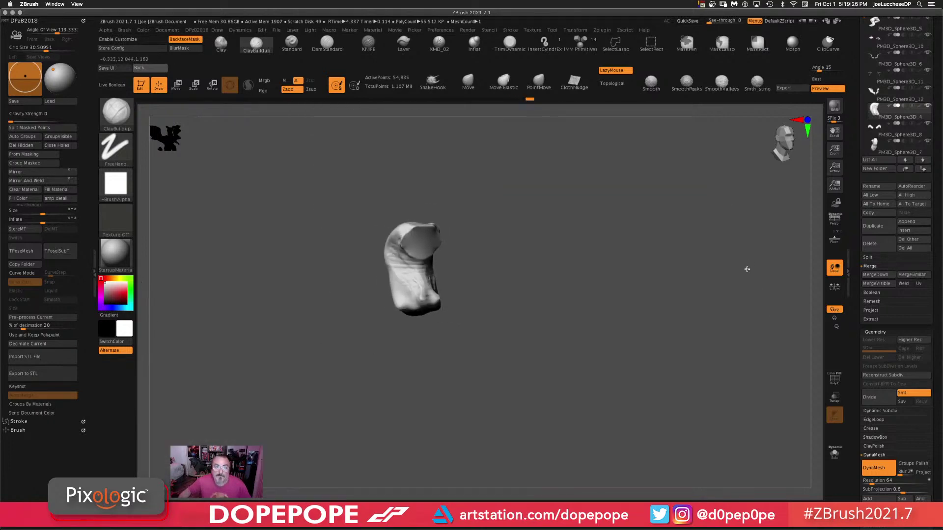
left_click_drag(604, 300, 656, 305)
left_click_drag(608, 281, 633, 282)
left_click_drag(608, 320, 618, 268, "alt")
mouse_move(396, 253)
left_mouse_down()
mouse_move(341, 242)
mouse_move(330, 223)
mouse_move(362, 216)
mouse_move(338, 186)
mouse_move(398, 194)
left_mouse_up()
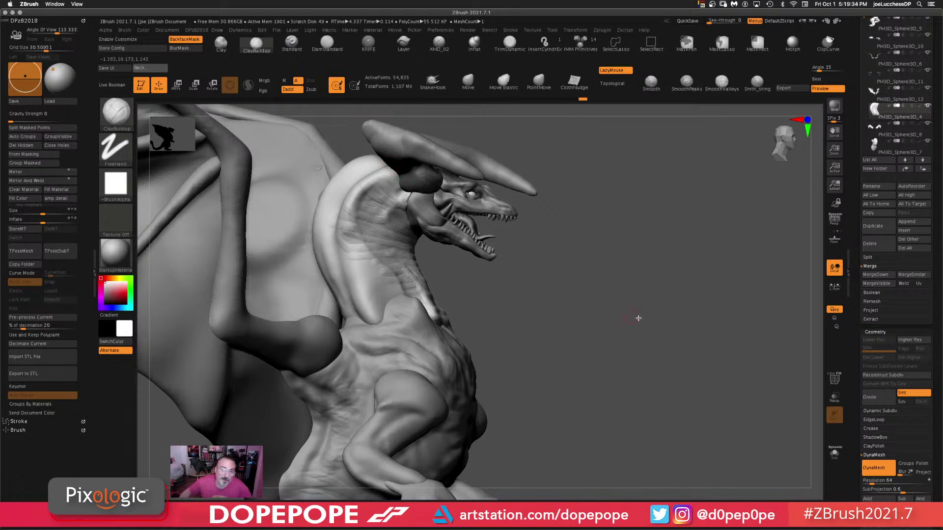
left_click_drag(650, 275, 407, 298)
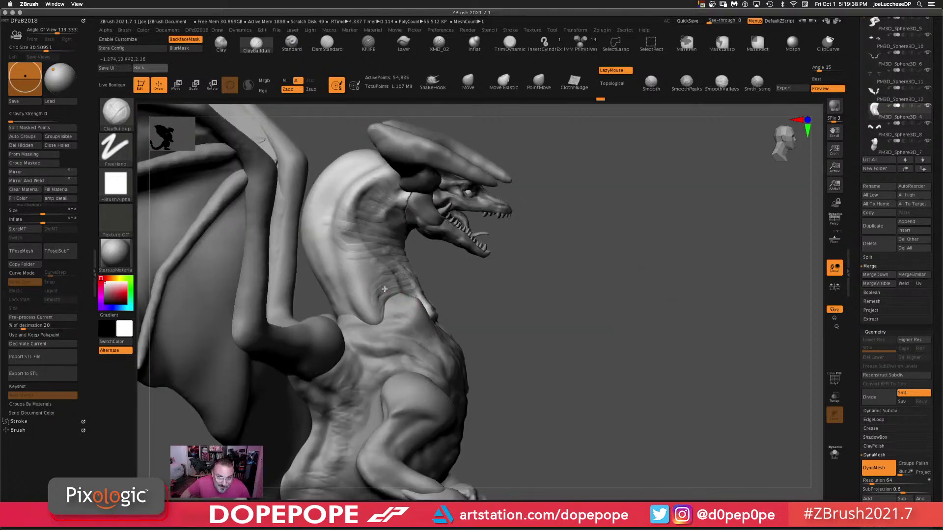
left_click_drag(389, 178, 360, 246)
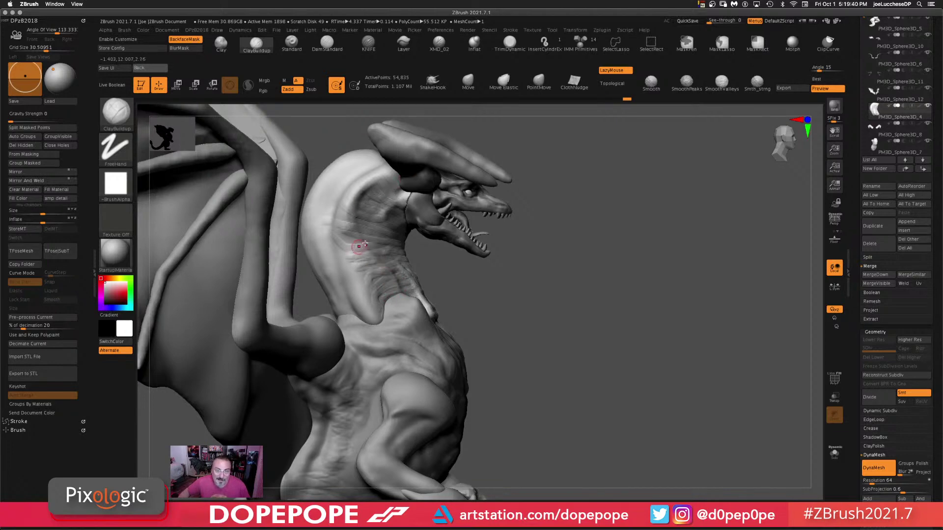
- Build up rows of ridges with ClayBuildup across the back and side of the neck, from behind the horns to its base
mouse_move(693, 267)
left_mouse_down()
mouse_move(512, 170)
mouse_move(627, 261)
mouse_move(374, 315)
left_mouse_up()
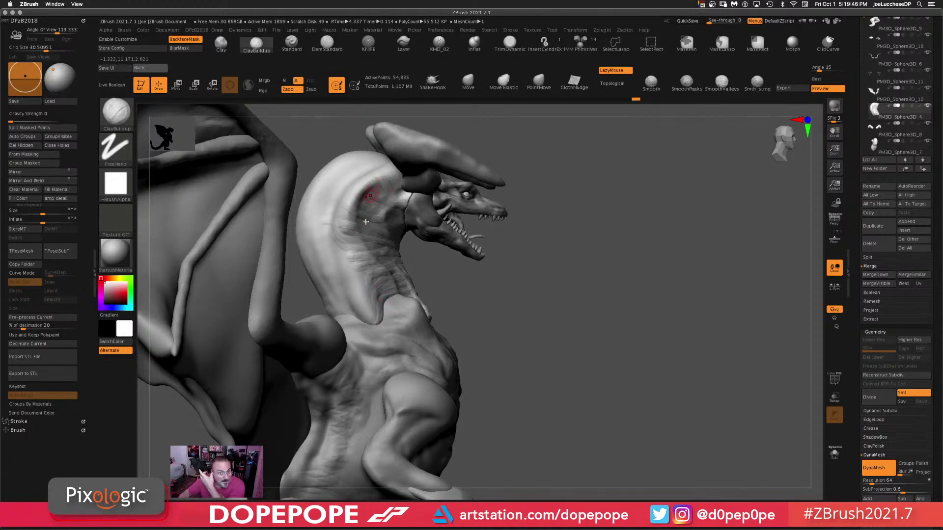
mouse_move(314, 197)
left_mouse_down()
mouse_move(364, 221)
mouse_move(351, 207)
left_mouse_up()
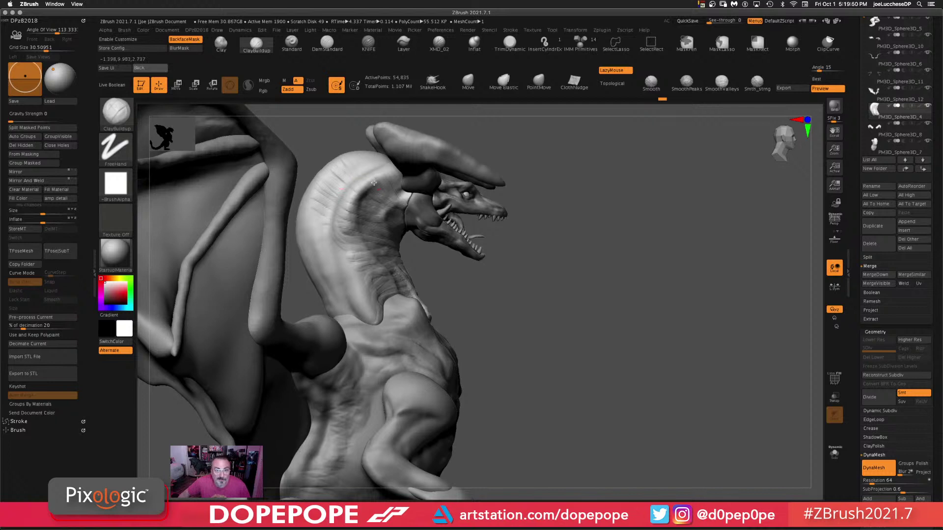
left_click_drag(337, 216, 303, 234)
mouse_move(351, 231)
left_mouse_down()
mouse_move(302, 242)
mouse_move(303, 250)
left_mouse_up()
mouse_move(362, 244)
left_mouse_down()
mouse_move(311, 263)
mouse_move(358, 273)
mouse_move(381, 326)
left_mouse_up()
left_click_drag(760, 352, 570, 389)
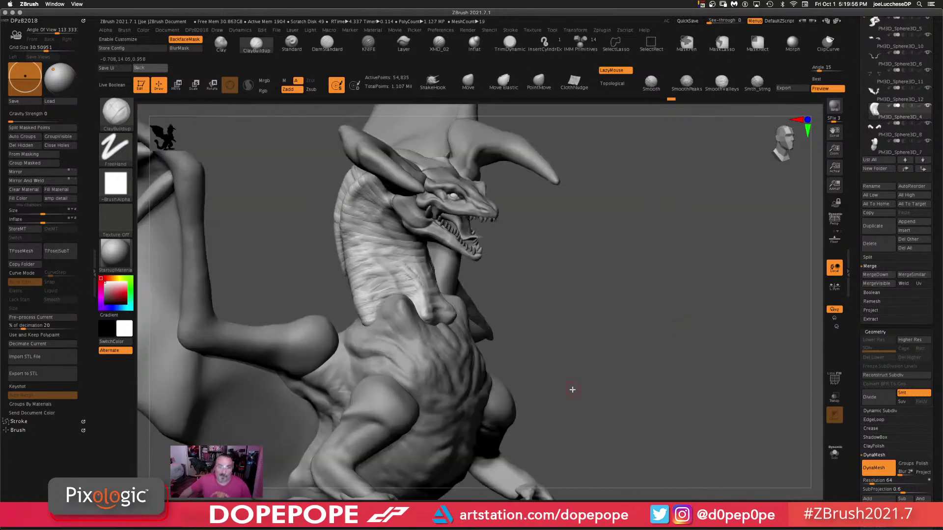
- Make the torso the active subtool, build up muscle folds on the upper chest below the neck, and remesh it with DynaMesh
left_click_drag(606, 325, 317, 277)
left_click(349, 260, "alt")
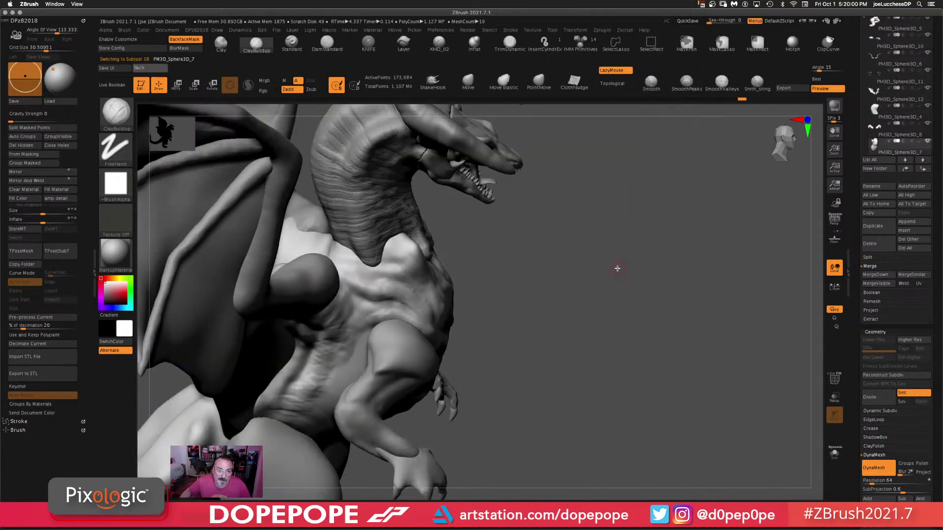
left_click_drag(617, 267, 614, 299)
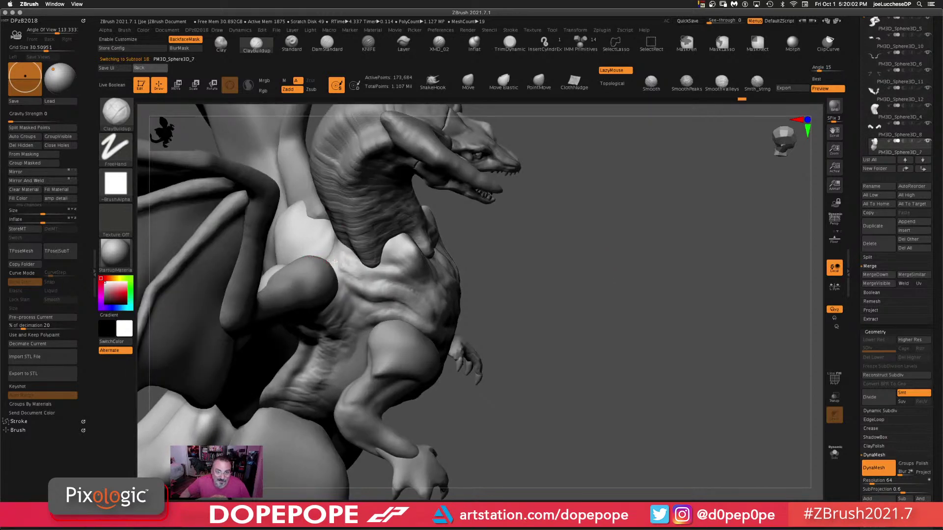
mouse_move(620, 238)
left_mouse_down()
mouse_move(391, 276)
mouse_move(405, 293)
left_mouse_up()
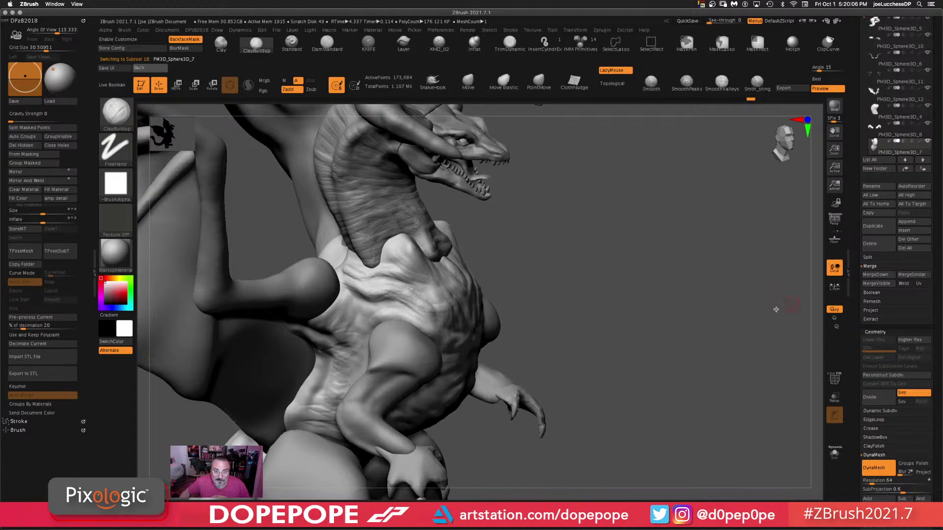
left_click_drag(776, 309, 729, 308)
mouse_move(409, 292)
left_mouse_down()
mouse_move(430, 303)
mouse_move(433, 285)
left_mouse_up()
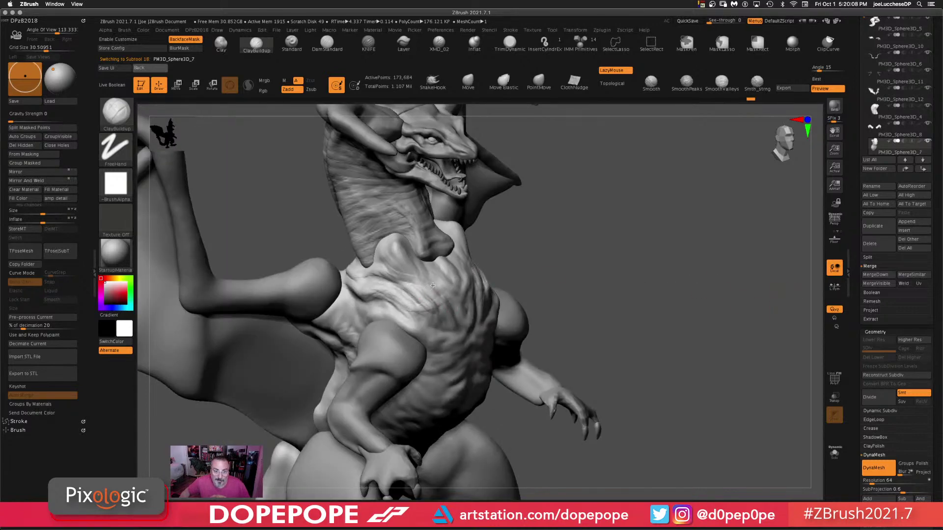
right_click_drag(433, 285, 396, 255)
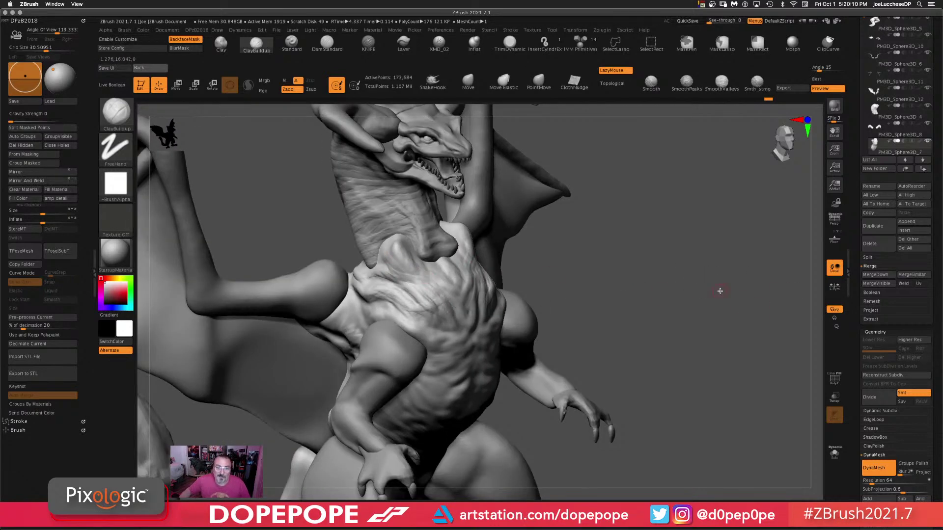
left_click_drag(643, 256, 637, 389)
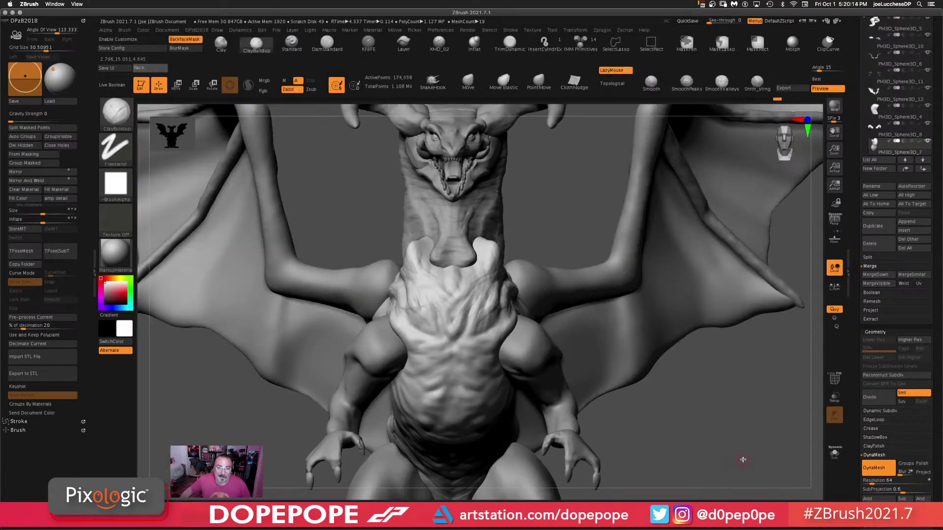
- Make the neck the active subtool and add ClayBuildup strokes to the lower side and front of the neck
left_click_drag(744, 447, 702, 388, "alt")
left_click_drag(638, 370, 644, 328, "alt")
mouse_move(614, 158)
left_mouse_down()
mouse_move(619, 332)
mouse_move(537, 231)
left_mouse_up()
left_click_drag(631, 237, 644, 344, "alt")
left_click(427, 272, "alt")
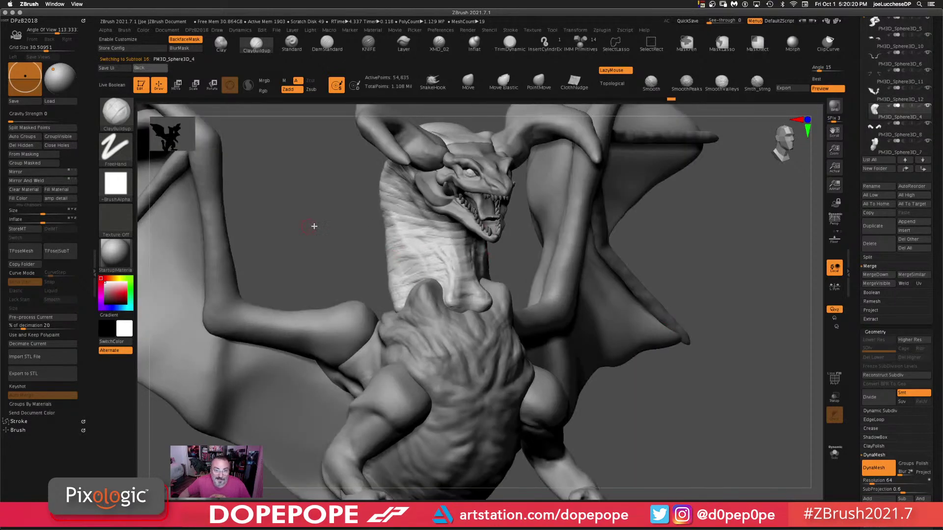
left_click_drag(311, 225, 628, 328)
left_click_drag(608, 334, 658, 336)
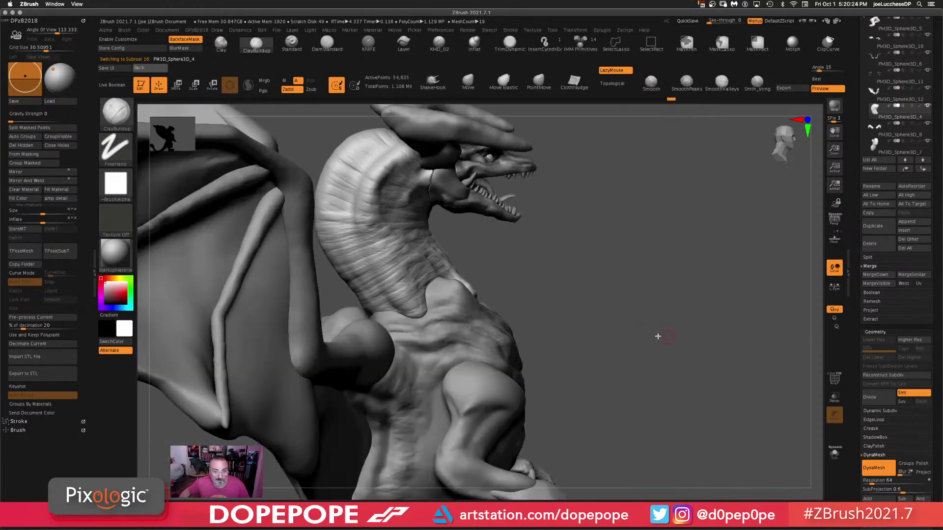
left_click_drag(655, 252, 551, 253)
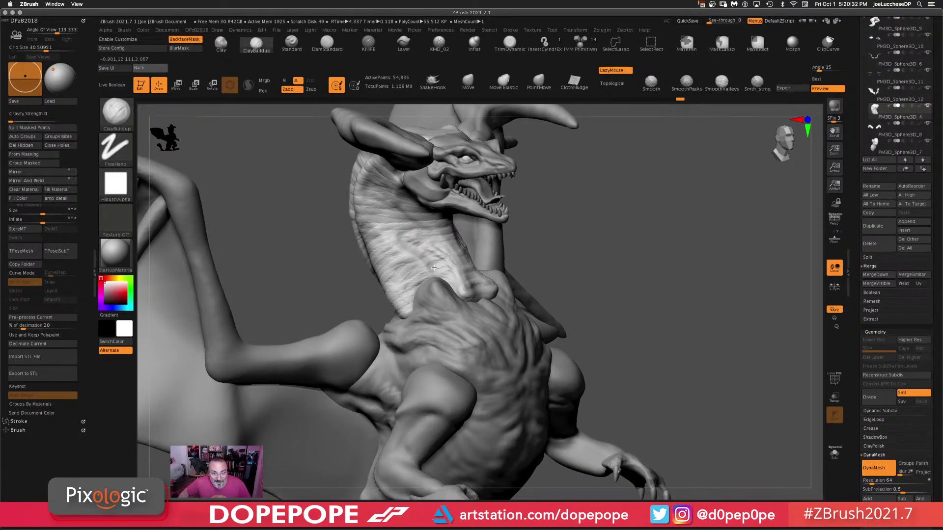
left_click_drag(781, 253, 451, 289)
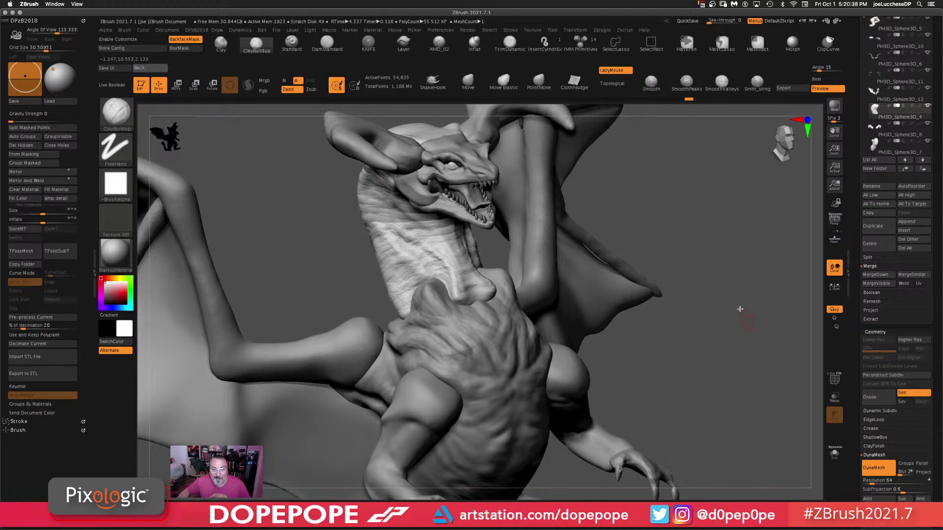
- Make the torso the active subtool and build up muscle folds around the base of the wing
mouse_move(740, 308)
left_mouse_down("alt")
mouse_move(629, 242)
mouse_move(686, 182)
mouse_move(573, 280)
mouse_move(587, 331)
mouse_move(619, 324)
mouse_move(677, 408)
left_mouse_up("alt")
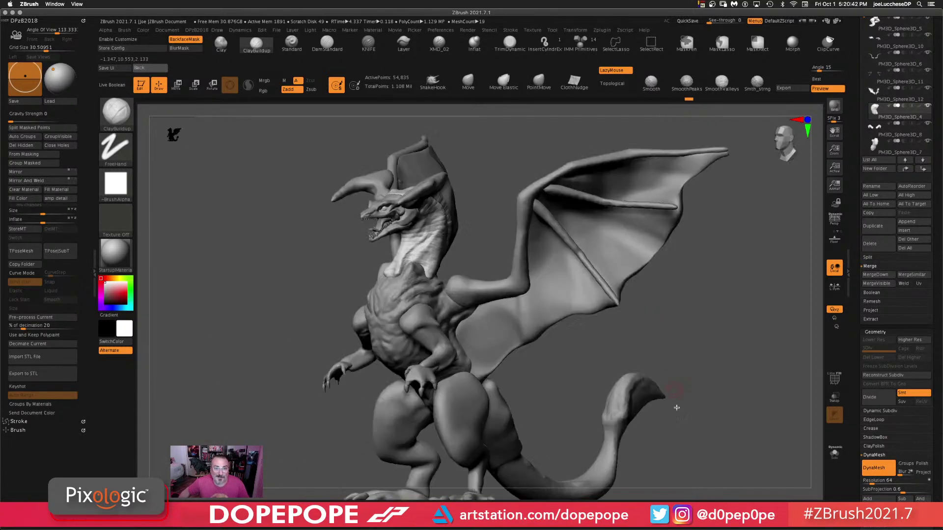
left_click_drag(727, 332, 680, 289)
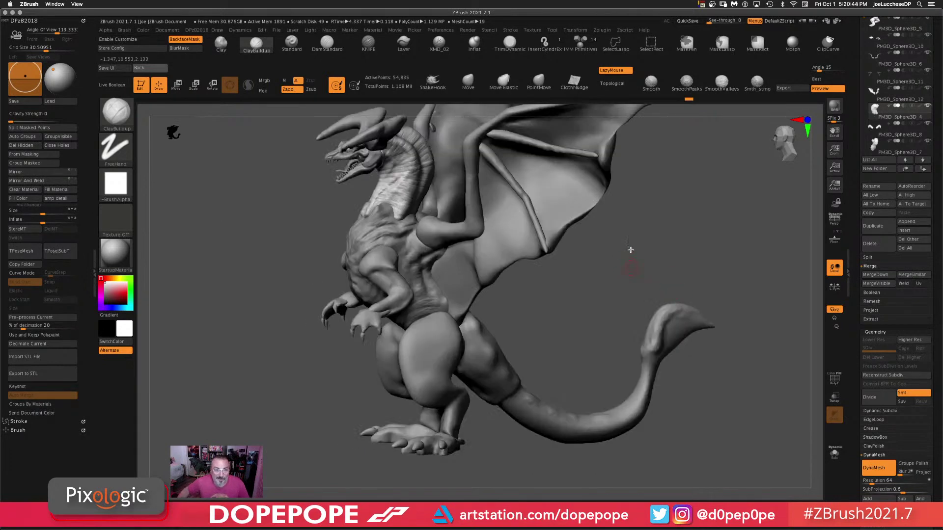
left_click_drag(631, 250, 652, 192)
left_click_drag(598, 243, 605, 281, "alt")
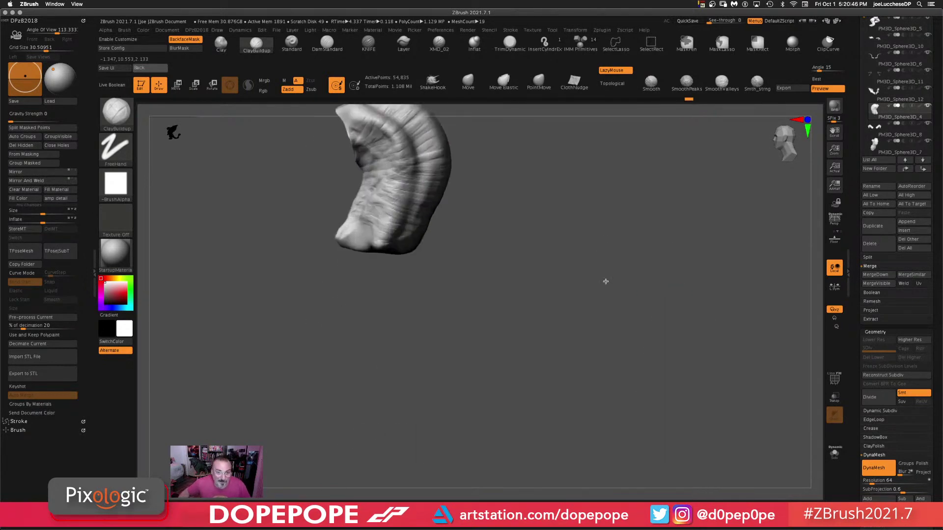
left_click(348, 285, "alt")
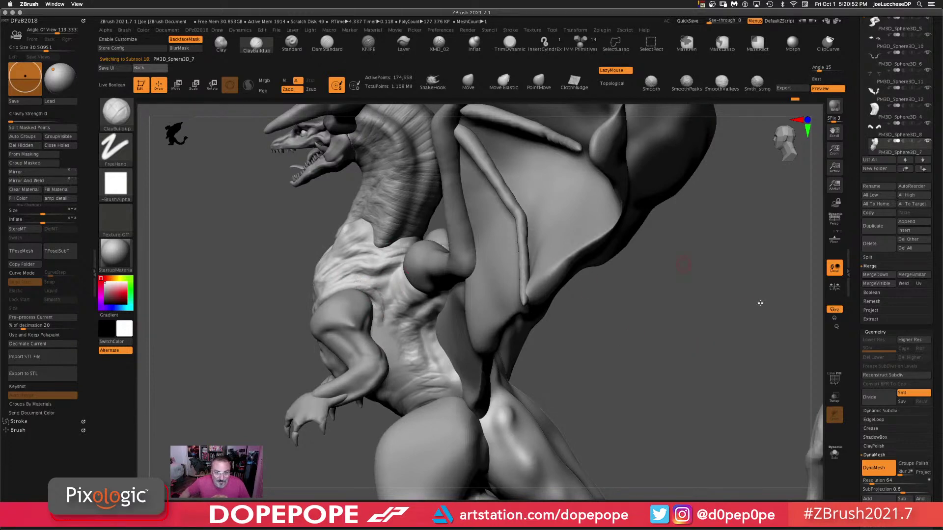
left_click_drag(760, 304, 739, 302)
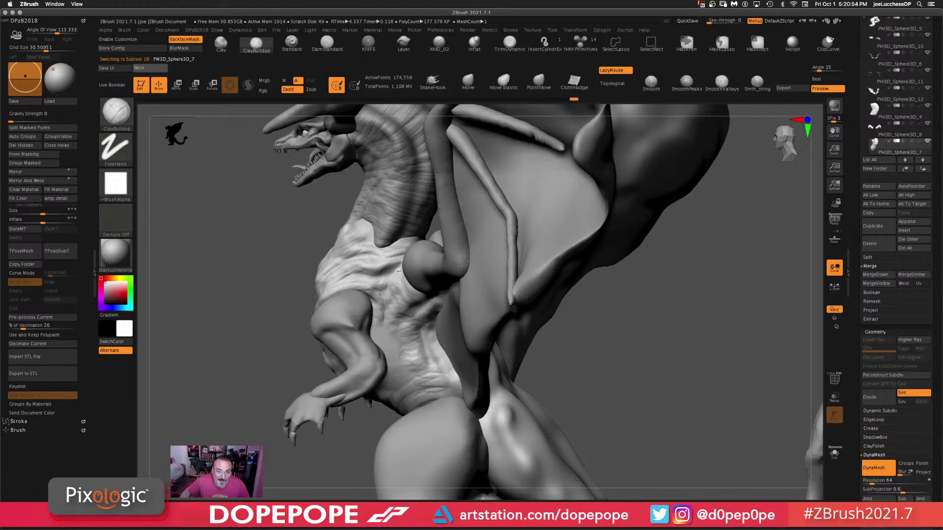
left_click_drag(737, 335, 691, 330)
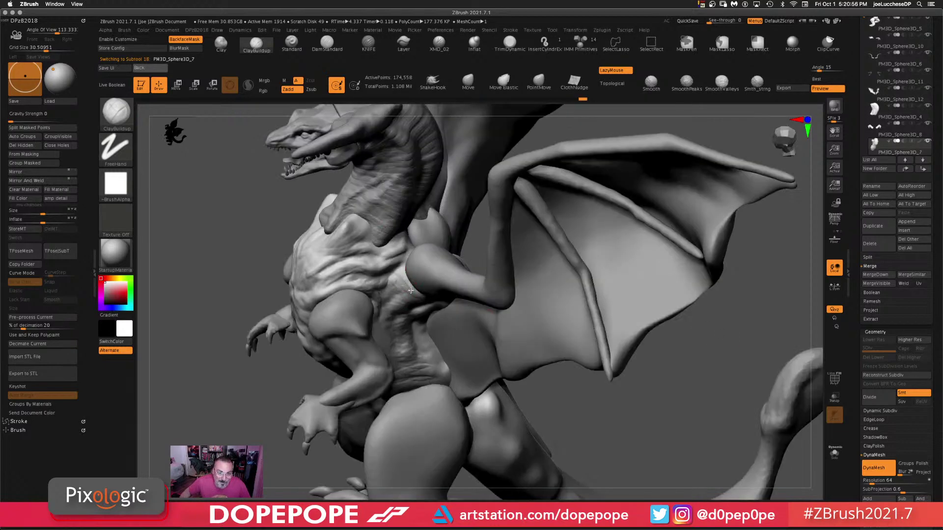
left_click_drag(410, 290, 404, 283)
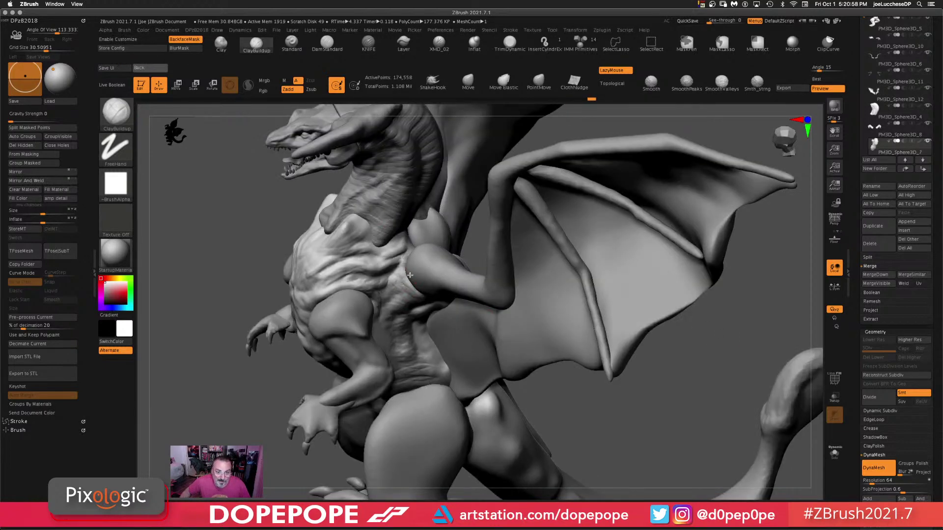
- Add ClayBuildup strokes along the flank between the wing base and the thigh, and remesh the torso with DynaMesh
right_click_drag(684, 365, 392, 322)
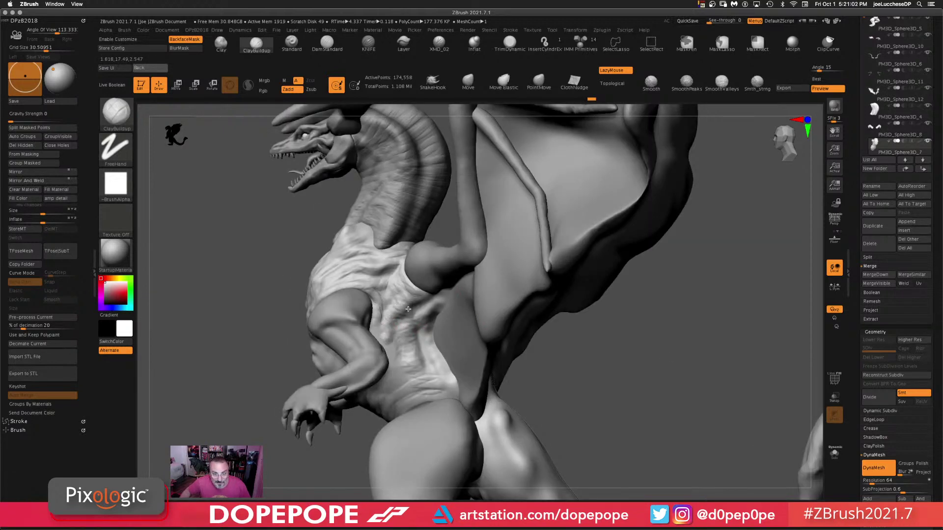
left_click_drag(407, 299, 418, 305)
left_click_drag(417, 376, 415, 372)
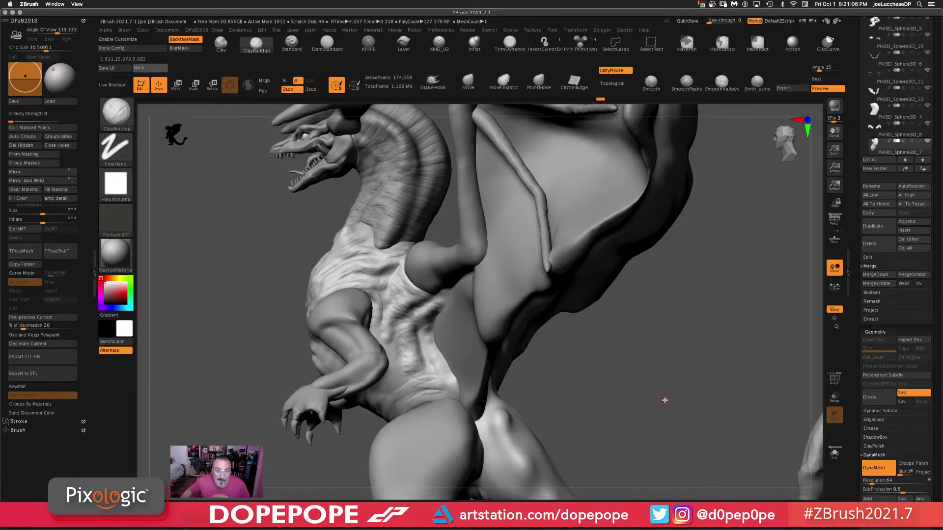
right_click_drag(665, 400, 648, 295, "ctrl")
- Build up muscle folds down the middle of the chest and across the lower belly, and remesh the torso with DynaMesh
mouse_move(626, 325)
right_mouse_down()
mouse_move(686, 303)
mouse_move(673, 307)
mouse_move(626, 253)
right_mouse_up()
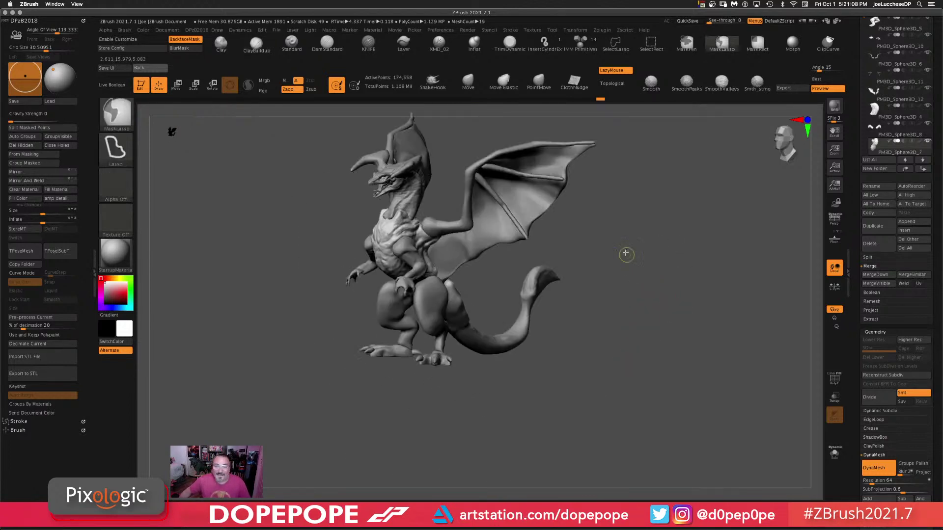
right_click_drag(638, 358, 613, 349)
mouse_move(626, 315)
right_mouse_down("alt")
mouse_move(629, 303)
mouse_move(536, 225)
right_mouse_up("alt")
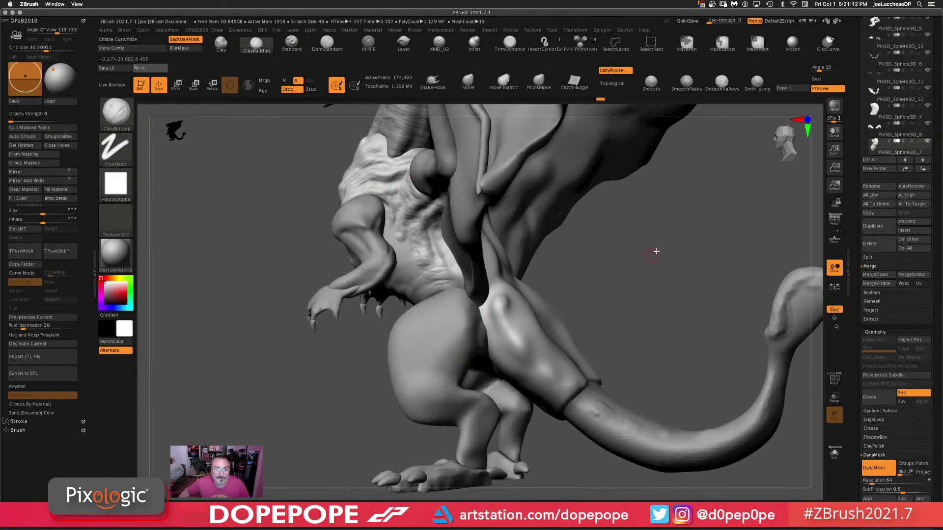
right_click_drag(656, 251, 608, 255)
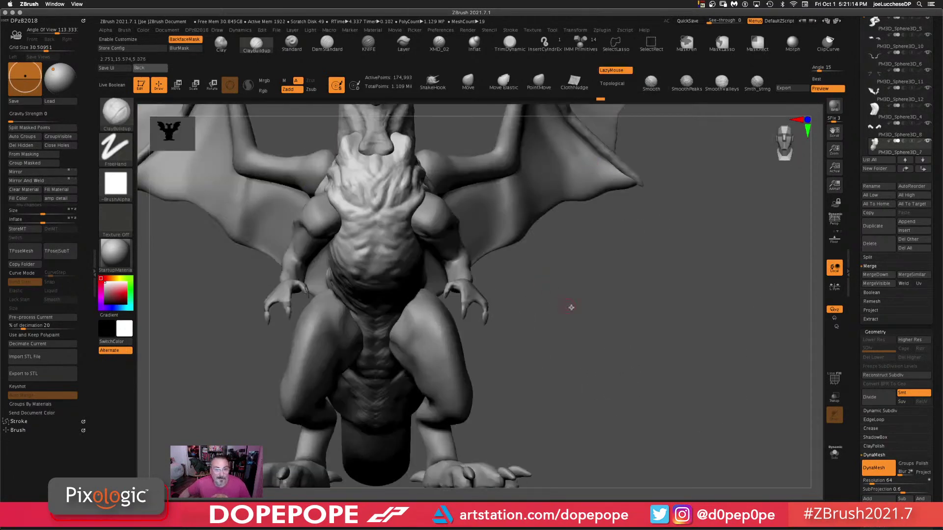
right_click_drag(571, 308, 372, 264)
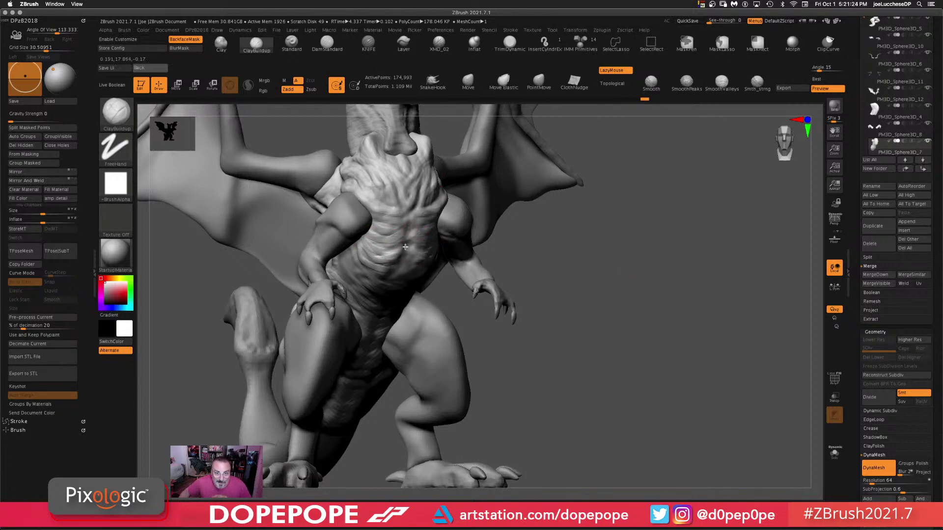
mouse_move(668, 287)
left_mouse_down()
mouse_move(417, 265)
mouse_move(375, 283)
mouse_move(418, 285)
left_mouse_up()
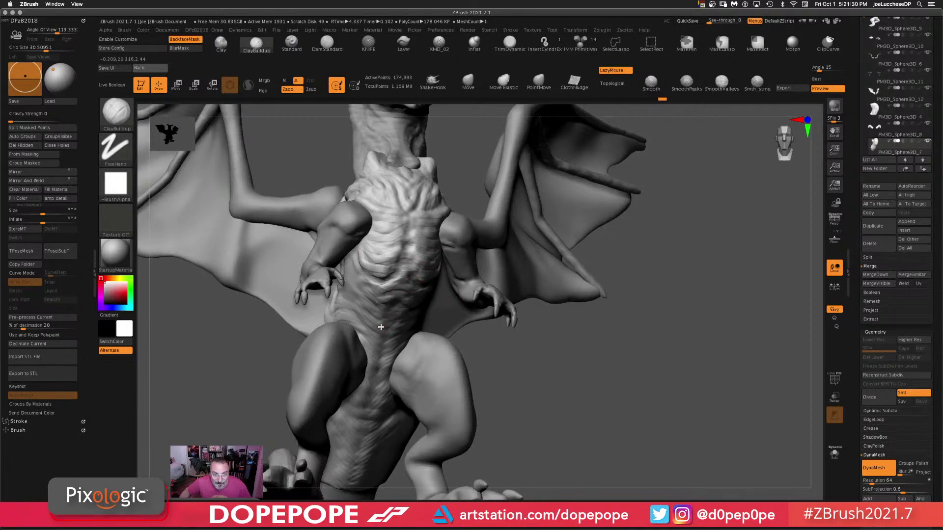
left_click_drag(364, 308, 343, 299)
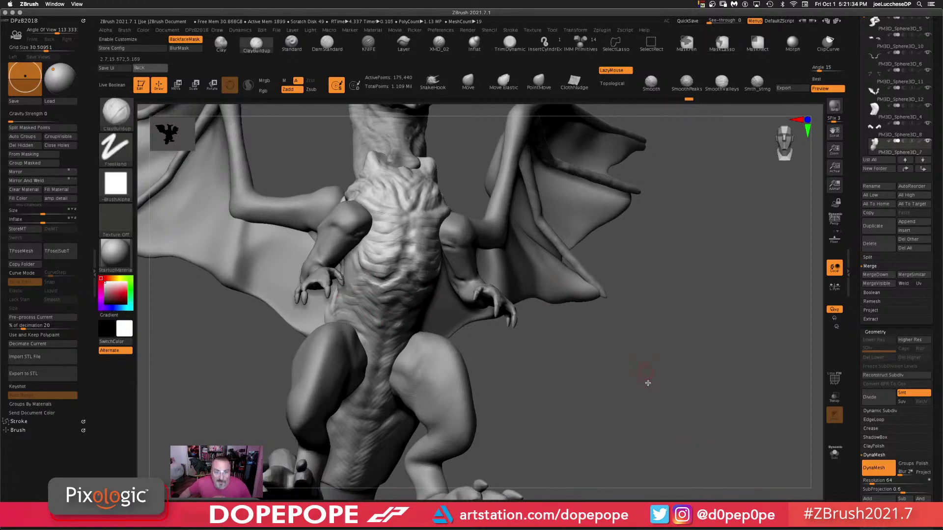
- Add ClayBuildup strokes on the ribs beside the arm and update the torso's DynaMesh
left_click_drag(646, 385, 591, 324)
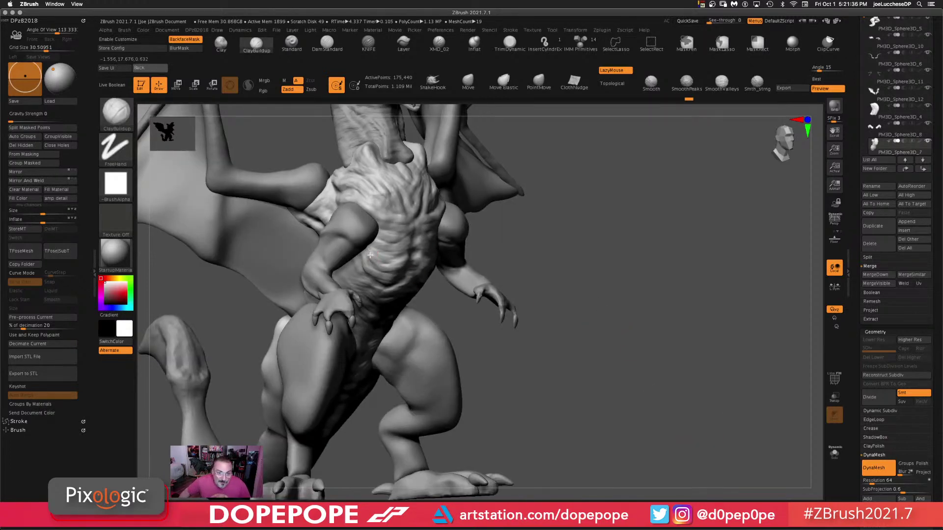
mouse_move(371, 255)
left_mouse_down()
mouse_move(395, 262)
mouse_move(388, 232)
left_mouse_up()
mouse_move(651, 254)
left_mouse_down()
mouse_move(665, 295)
mouse_move(610, 297)
left_mouse_up()
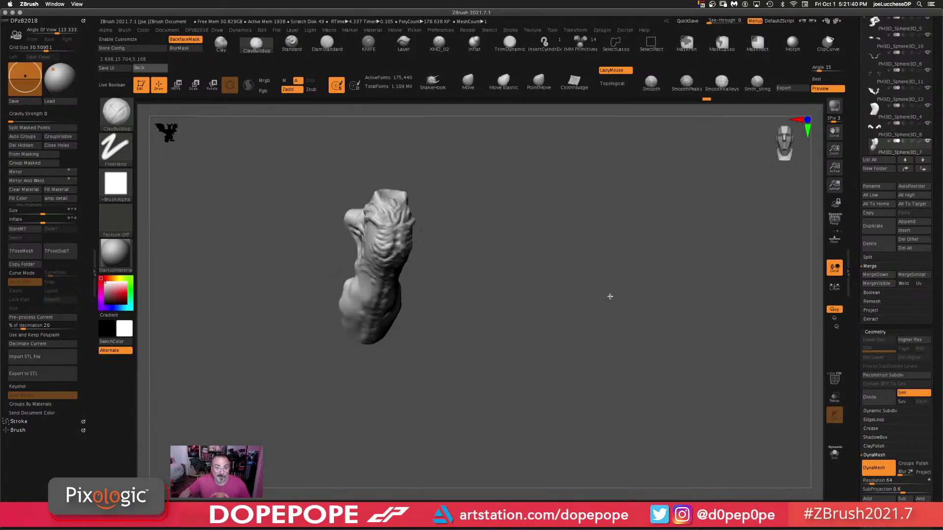
left_click_drag(641, 234, 572, 425, "ctrl")
- Build up muscle ridges with ClayBuildup on the side of the tail base behind the thigh
mouse_move(570, 273)
left_mouse_down()
mouse_move(596, 290)
mouse_move(568, 322)
left_mouse_up()
left_click_drag(515, 298, 646, 330, "alt")
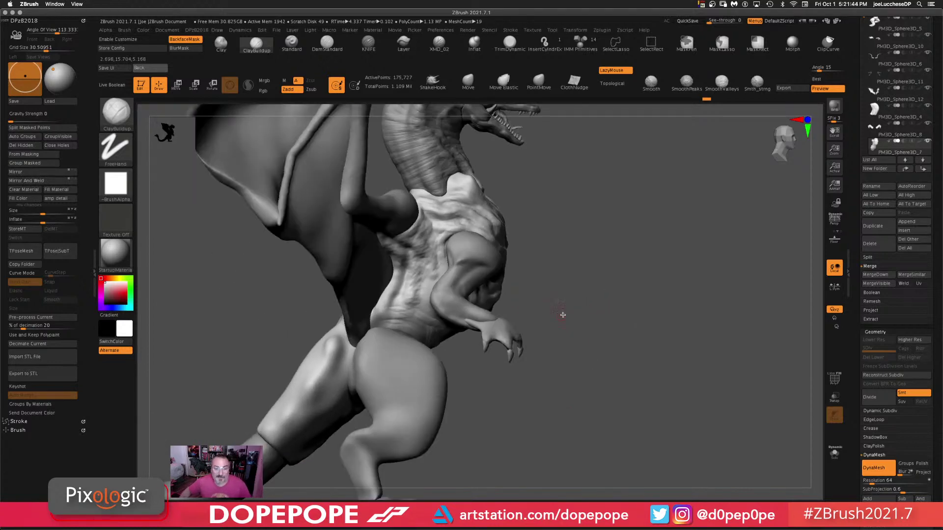
left_click_drag(576, 353, 573, 314)
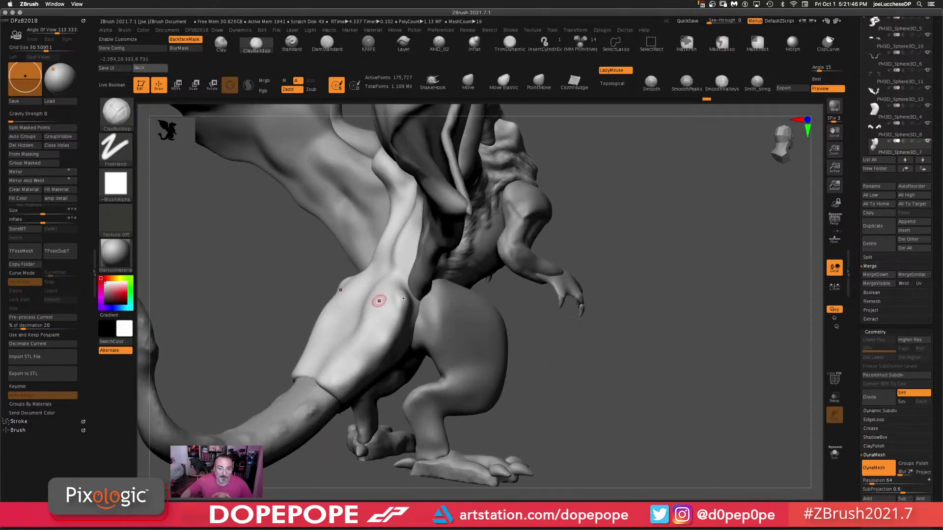
left_click_drag(734, 339, 460, 294)
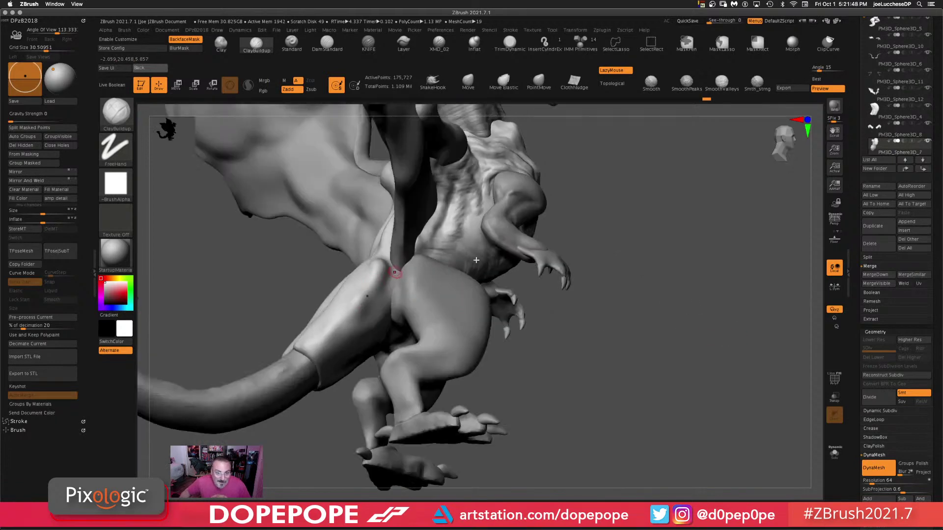
left_click_drag(678, 310, 722, 318)
left_click(722, 318, "ctrl+shift")
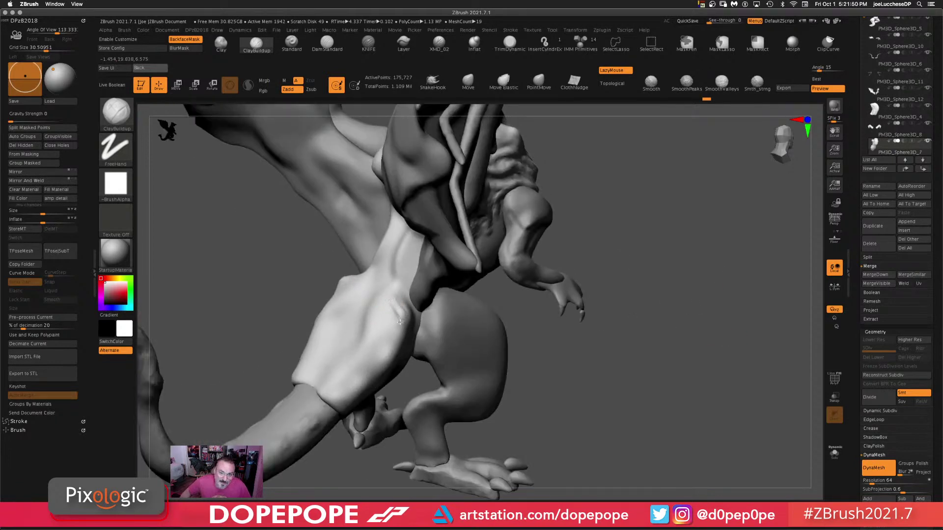
left_click_drag(399, 323, 393, 335)
left_click_drag(369, 372, 352, 386)
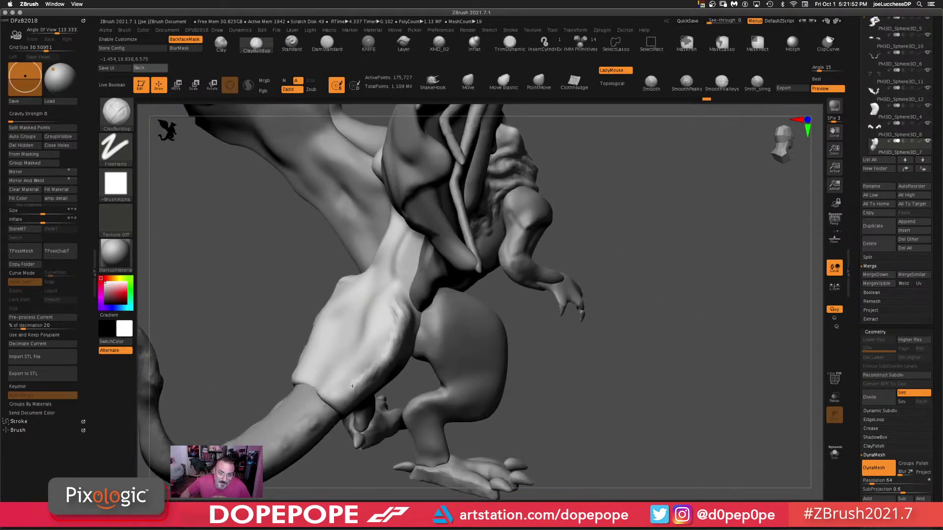
- Add ClayBuildup folds along the rim of the tail base and where it narrows into the lower back
left_click_drag(682, 347, 675, 315)
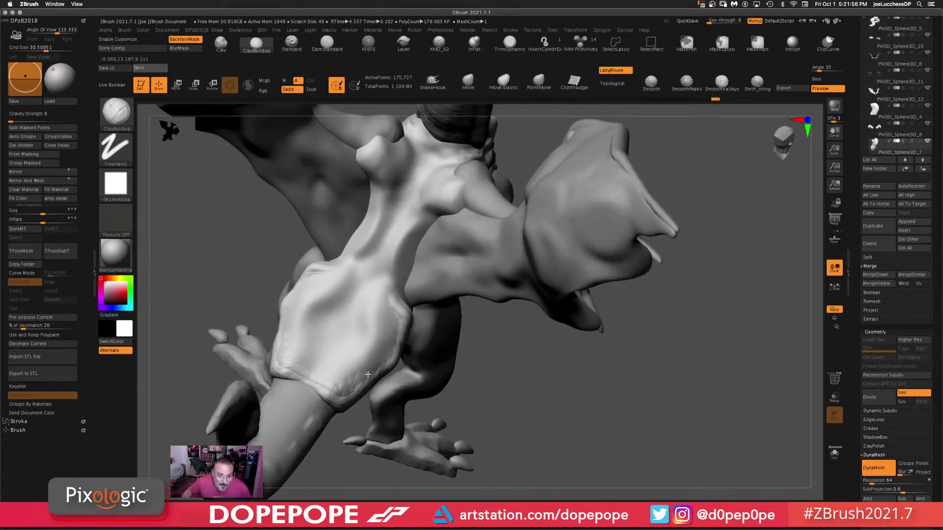
left_click_drag(390, 334, 392, 348)
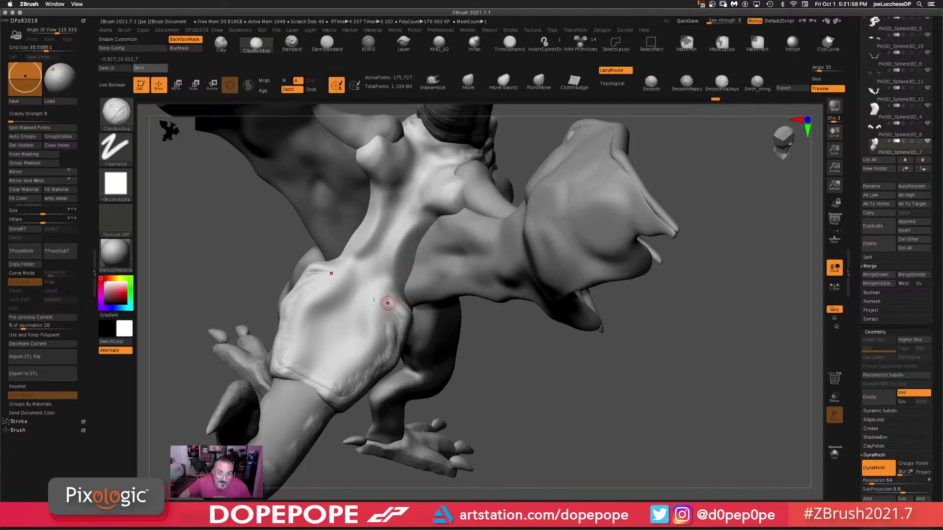
mouse_move(388, 303)
left_mouse_down()
mouse_move(397, 328)
mouse_move(384, 282)
left_mouse_up()
left_click_drag(582, 391, 547, 387)
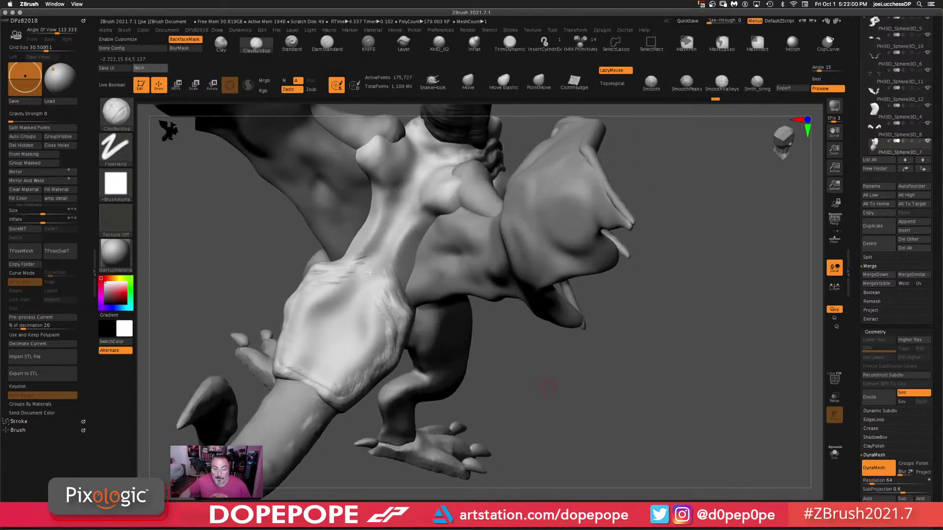
mouse_move(402, 266)
left_mouse_down()
mouse_move(422, 240)
mouse_move(410, 240)
mouse_move(377, 284)
left_mouse_up()
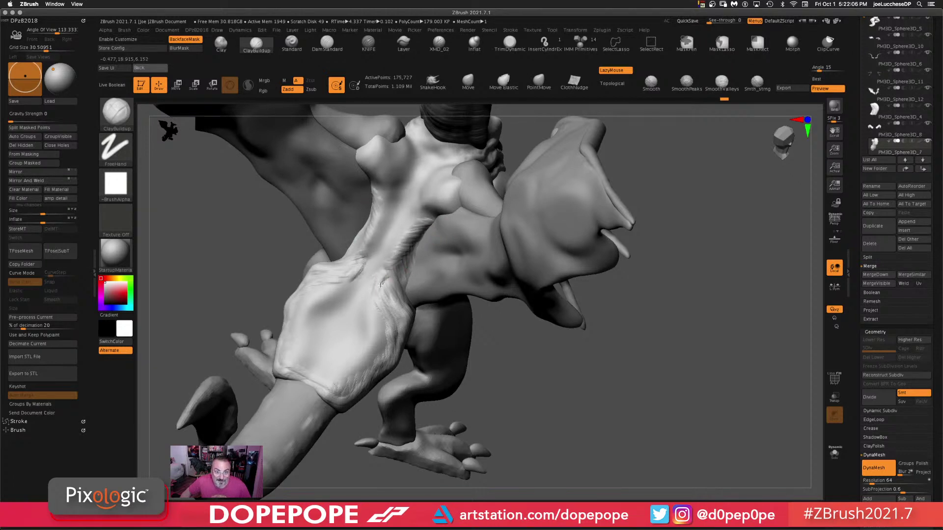
- Build up crossing strokes over the top of the tail base and along the spine toward the wings
key("space")
left_click_drag(571, 382, 563, 373)
mouse_move(355, 358)
left_mouse_down()
mouse_move(311, 364)
mouse_move(369, 344)
mouse_move(326, 307)
mouse_move(358, 320)
mouse_move(346, 360)
left_mouse_up()
mouse_move(374, 256)
left_mouse_down()
mouse_move(400, 196)
mouse_move(454, 191)
left_mouse_up()
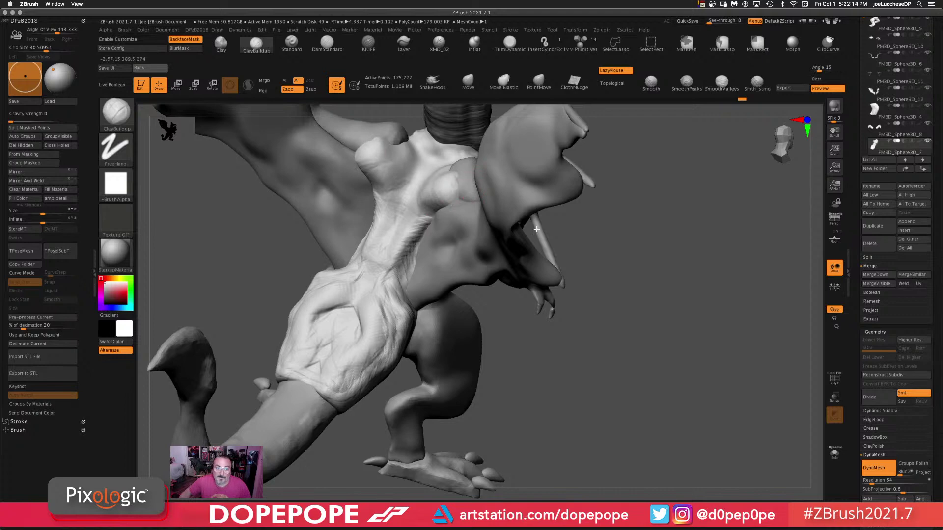
- Build up muscle bands around the wing stubs and between them on the upper back, and remesh the torso with DynaMesh
left_click_drag(589, 231, 589, 265)
left_click_drag(448, 173, 412, 133)
mouse_move(678, 177)
left_mouse_down()
mouse_move(682, 311)
mouse_move(665, 223)
mouse_move(370, 236)
mouse_move(426, 261)
mouse_move(395, 248)
mouse_move(410, 265)
mouse_move(383, 259)
mouse_move(366, 277)
mouse_move(365, 260)
mouse_move(347, 248)
left_mouse_up()
key("space")
mouse_move(688, 201)
left_mouse_down()
mouse_move(639, 209)
mouse_move(659, 230)
left_mouse_up()
left_click_drag(388, 309, 379, 293)
left_click_drag(659, 231, 604, 238)
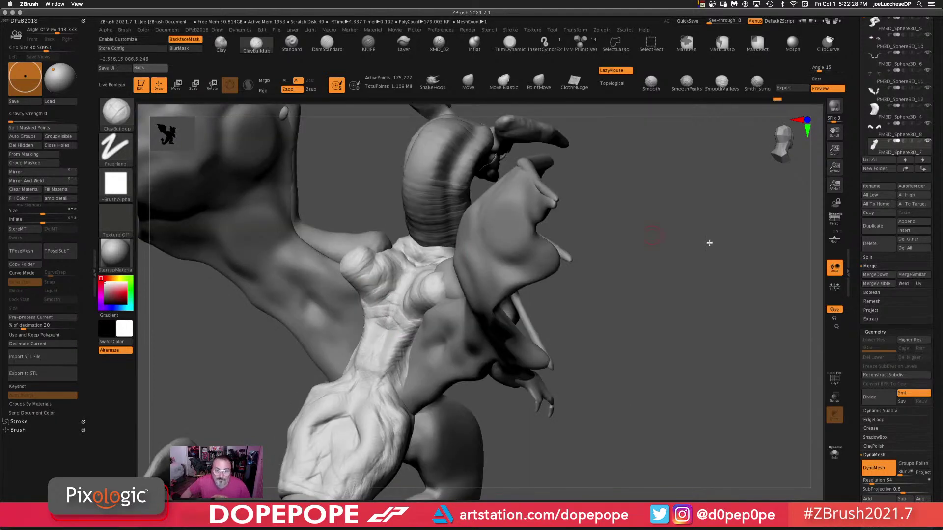
mouse_move(709, 243)
left_mouse_down()
mouse_move(736, 246)
mouse_move(739, 276)
mouse_move(771, 246)
left_mouse_up()
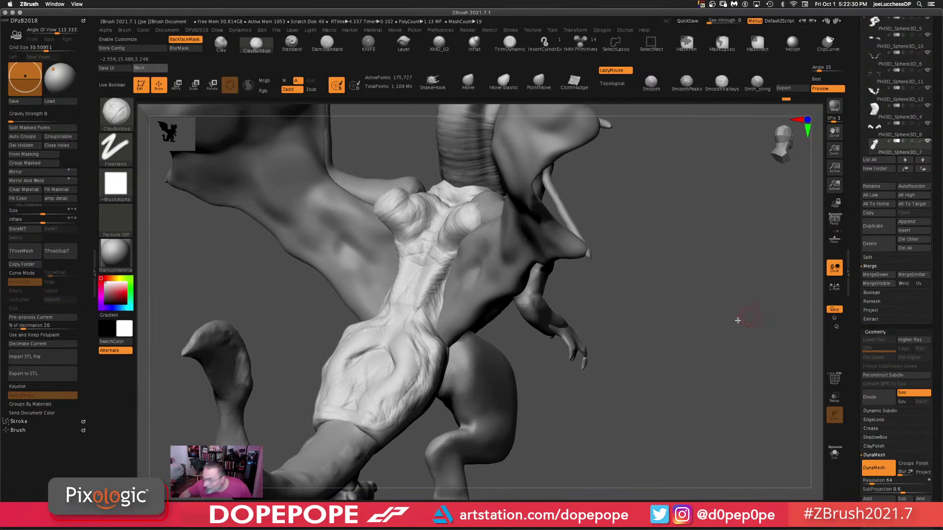
mouse_move(738, 320)
left_mouse_down()
mouse_move(720, 275)
mouse_move(747, 276)
left_mouse_up()
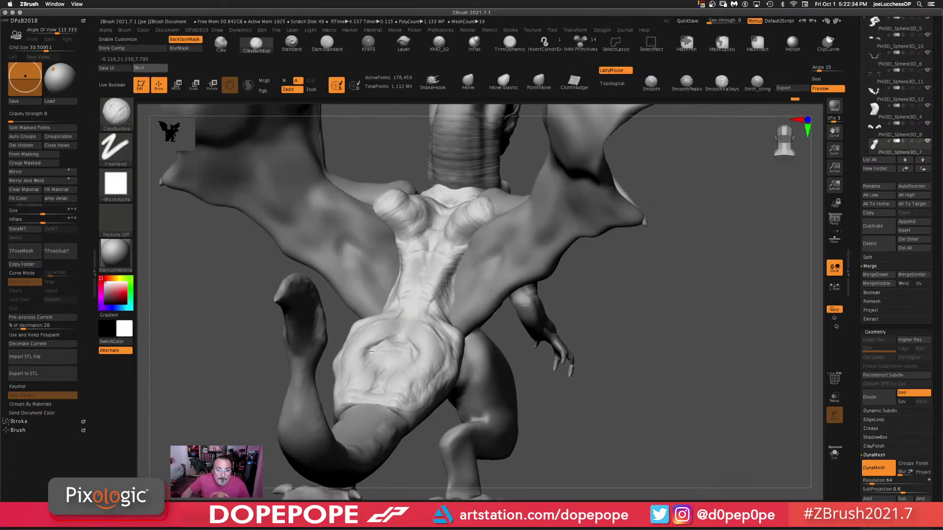
- Add ClayBuildup muscle strokes along the side and underside of the tail base, with the torso isolated
mouse_move(589, 333)
left_mouse_down()
mouse_move(694, 267)
mouse_move(673, 330)
mouse_move(678, 374)
mouse_move(639, 318)
mouse_move(608, 302)
left_mouse_up()
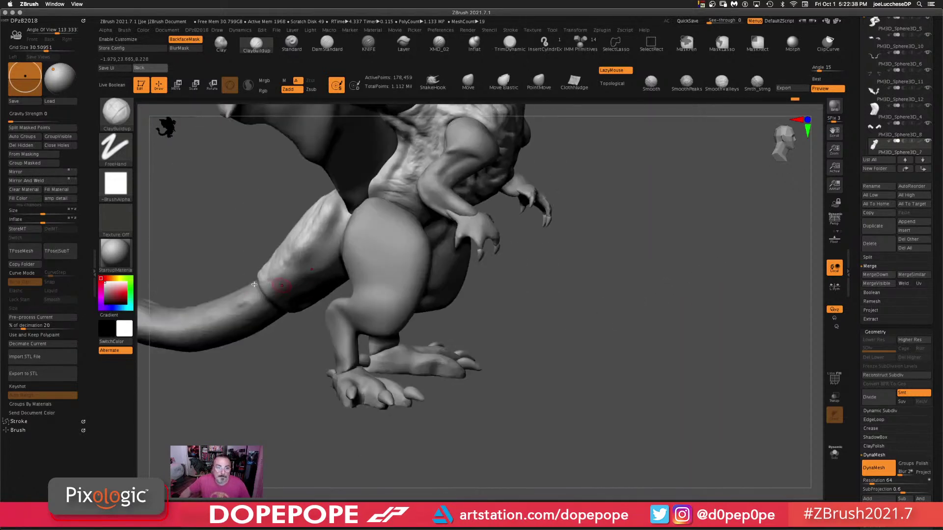
mouse_move(268, 284)
left_mouse_down()
mouse_move(313, 273)
mouse_move(296, 265)
left_mouse_up()
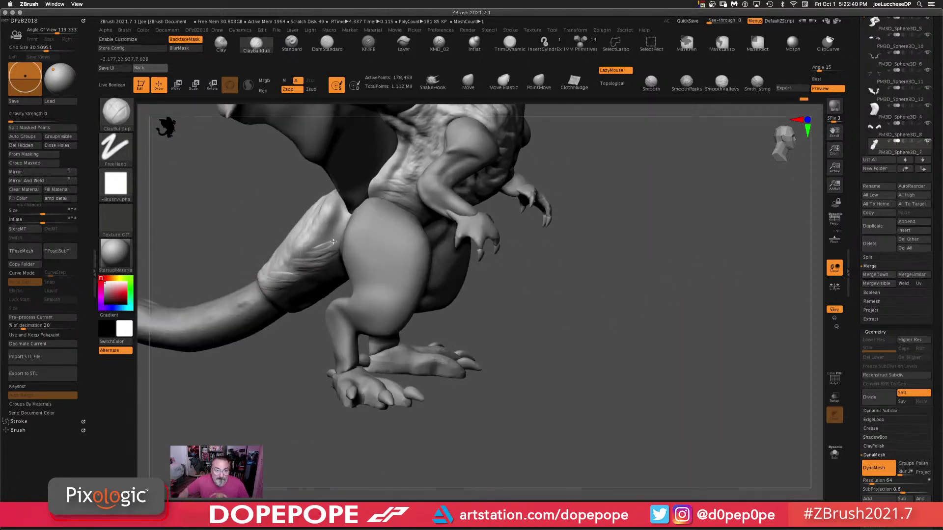
mouse_move(735, 268)
left_mouse_down()
mouse_move(329, 318)
mouse_move(726, 253)
mouse_move(318, 304)
mouse_move(726, 379)
mouse_move(349, 286)
mouse_move(322, 258)
left_mouse_up()
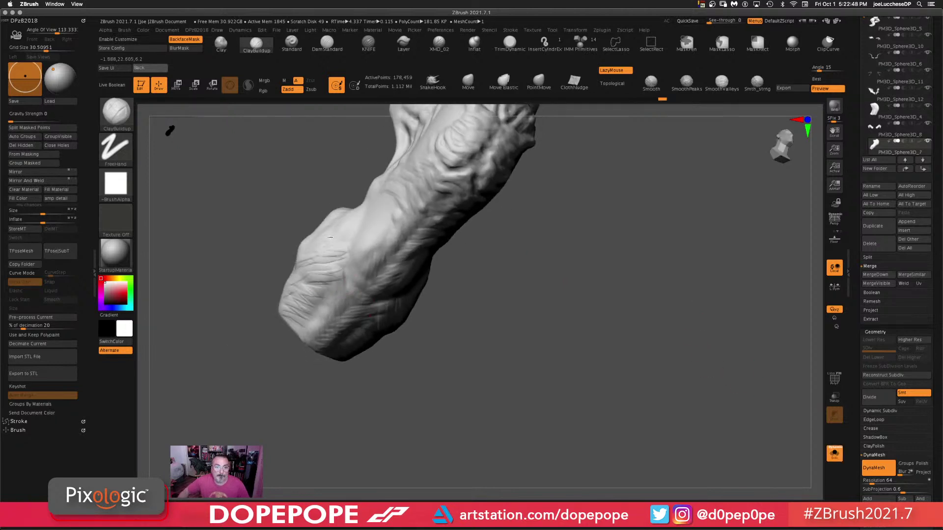
mouse_move(372, 226)
left_mouse_down()
mouse_move(377, 247)
mouse_move(389, 217)
left_mouse_up()
left_click_drag(580, 251, 475, 263)
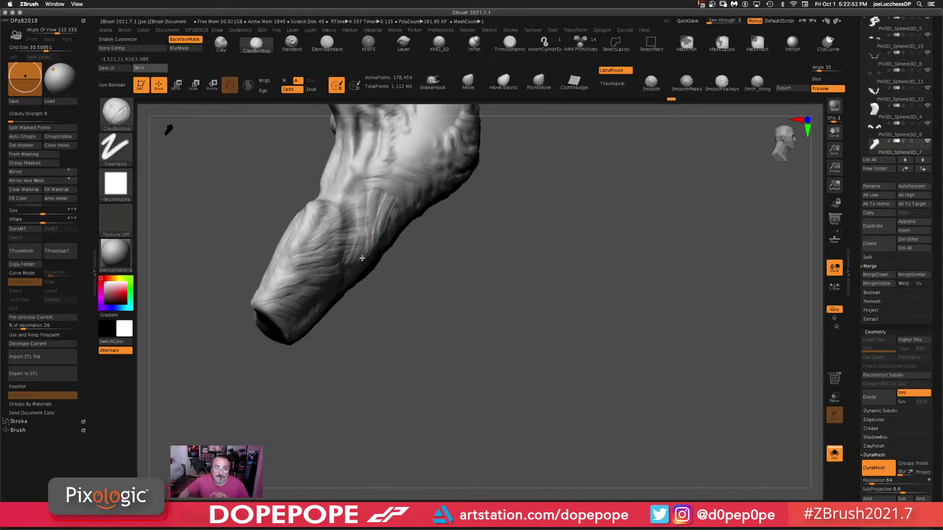
- Build up muscle fibers along the flank and over the ribs toward the shoulder
left_click_drag(560, 285, 579, 377, "alt")
mouse_move(376, 255)
left_mouse_down()
mouse_move(366, 290)
mouse_move(364, 266)
left_mouse_up()
left_click_drag(533, 260, 532, 246)
mouse_move(415, 238)
left_mouse_down()
mouse_move(442, 226)
mouse_move(461, 196)
mouse_move(442, 188)
left_mouse_up()
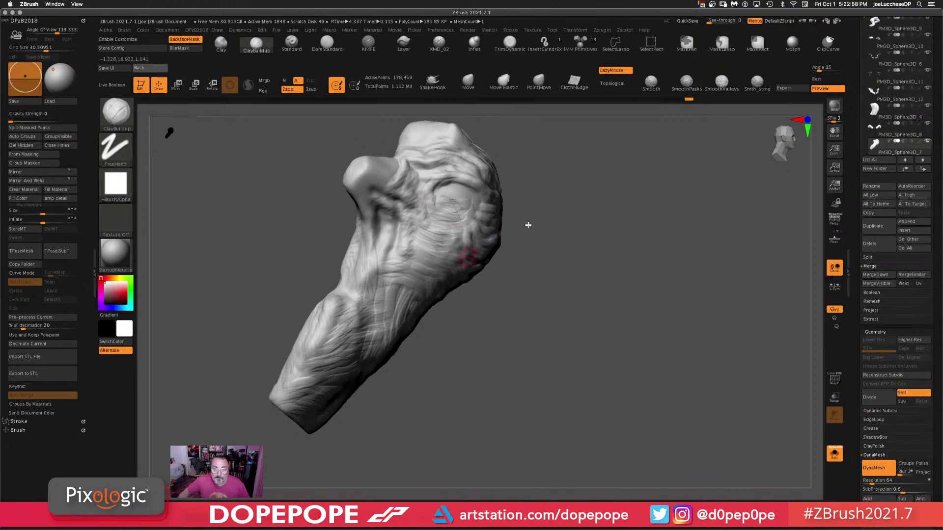
mouse_move(626, 385)
left_mouse_down("alt")
mouse_move(581, 294)
mouse_move(582, 259)
mouse_move(613, 256)
left_mouse_up("alt")
key("space")
left_click_drag(614, 256, 601, 233)
left_click_drag(427, 218, 423, 274, "shift")
- Remesh the torso with DynaMesh and show all the dragon's subtools again
mouse_move(555, 366)
left_mouse_down("alt")
mouse_move(560, 377)
mouse_move(508, 450)
left_mouse_up("alt")
left_click(834, 453)
left_click_drag(576, 310, 634, 336)
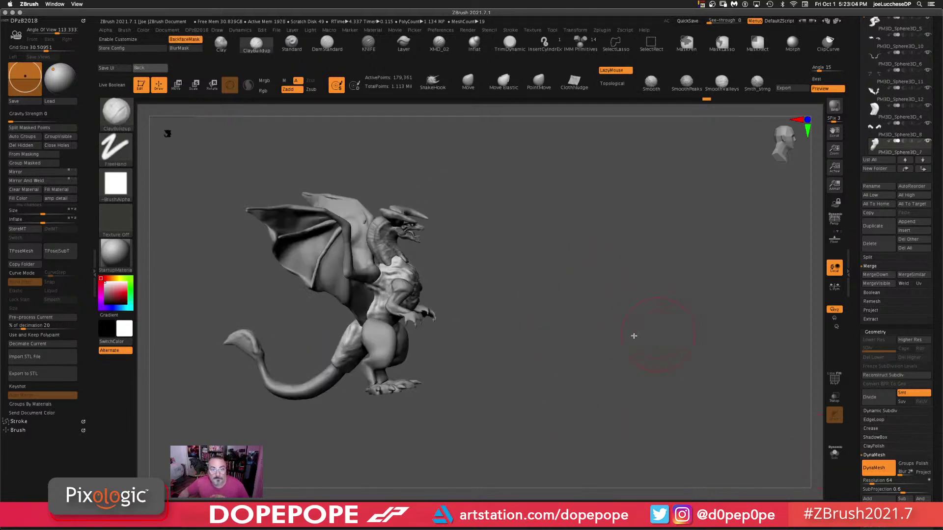
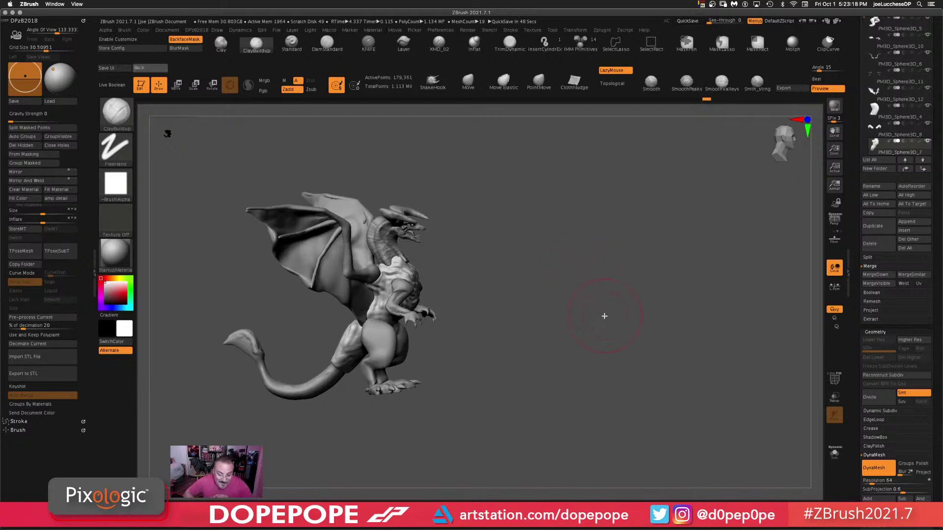
- Examine the torso's muscle detail on its own and together with the whole dragon from the side
left_click_drag(541, 355, 603, 360)
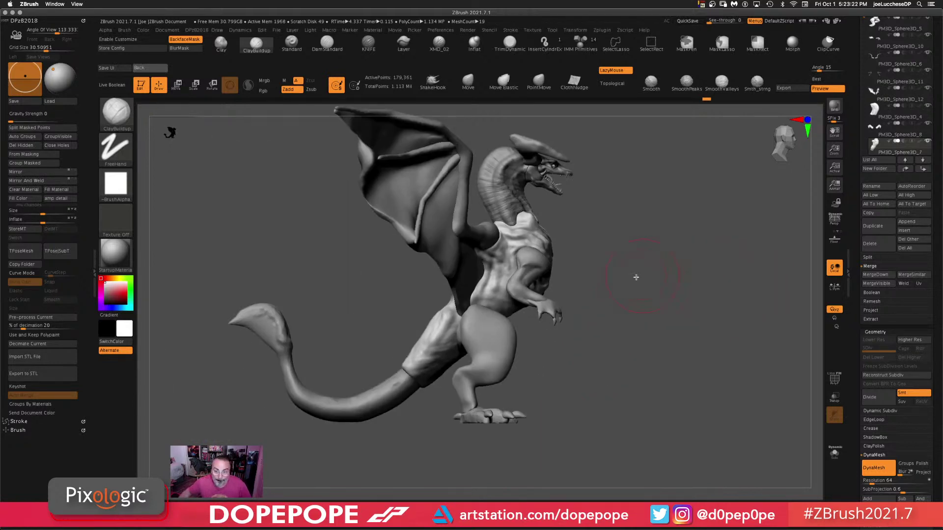
right_click(651, 278)
key("alt+s")
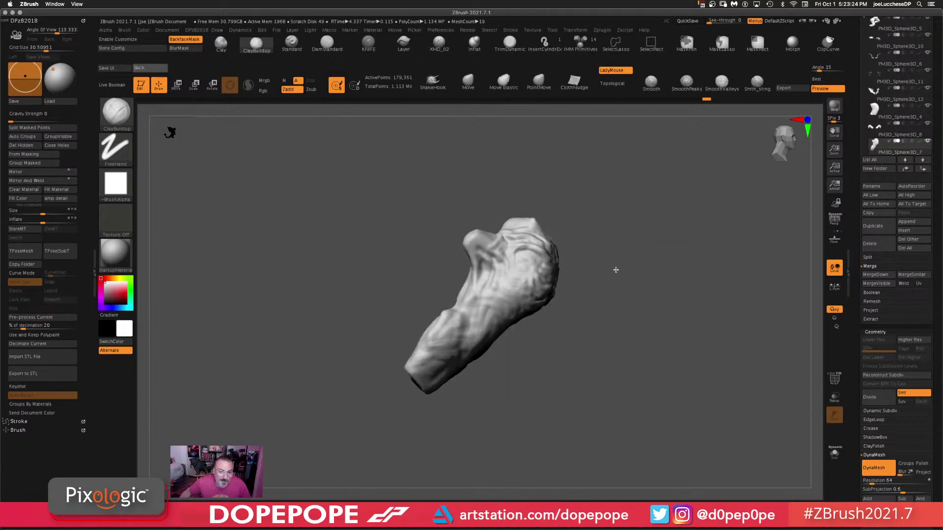
key("alt+s")
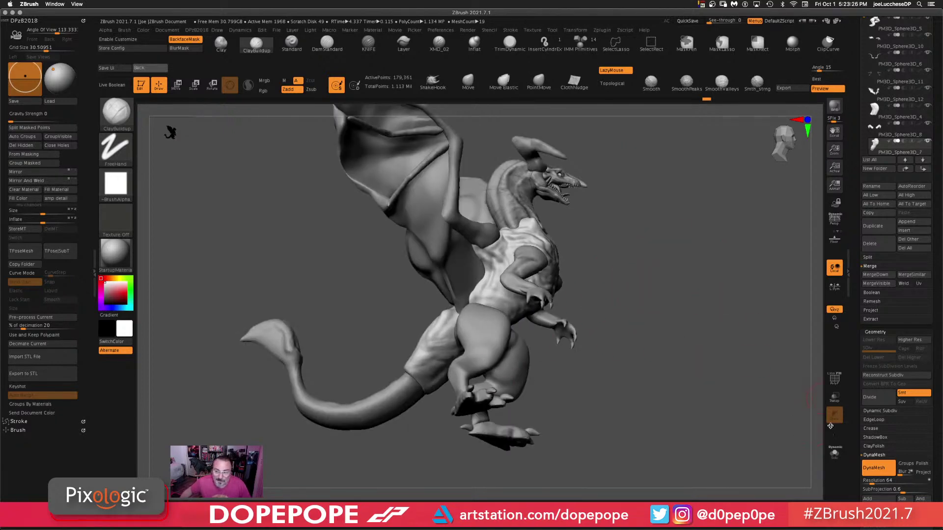
left_click_drag(643, 268, 754, 353)
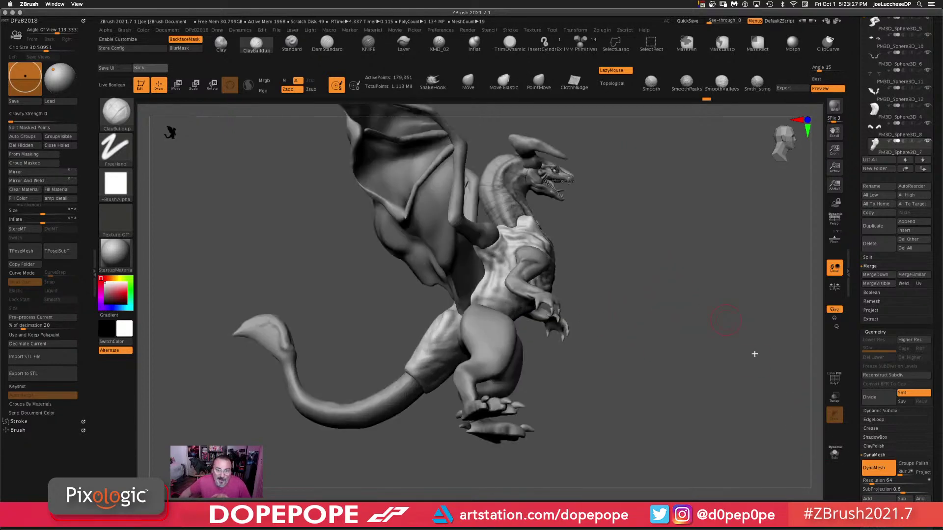
- Isolate the torso and build up the upper edge of the tail base's cut end with ClayBuildup
left_click(835, 457)
left_click_drag(593, 351, 565, 354)
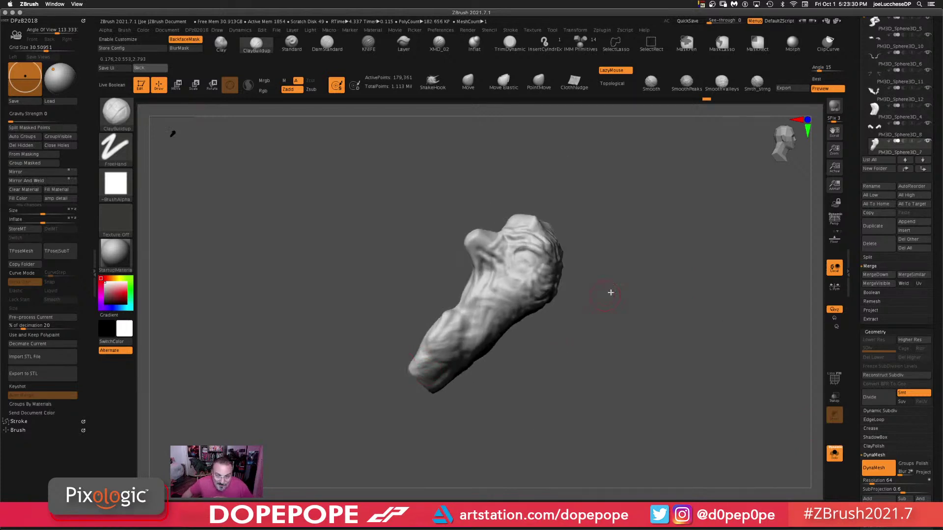
left_click_drag(639, 361, 644, 405, "alt")
left_click_drag(679, 359, 618, 307)
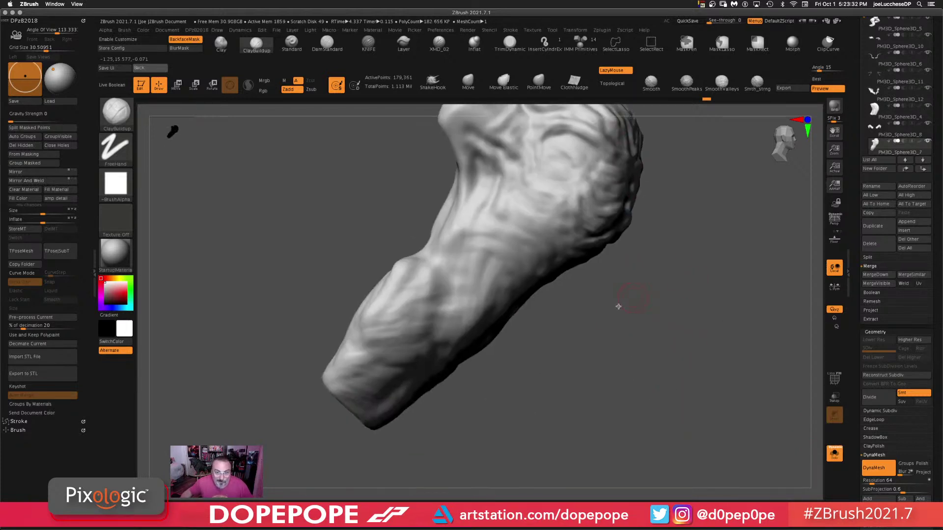
key("space")
left_click_drag(618, 342, 581, 373)
key("space")
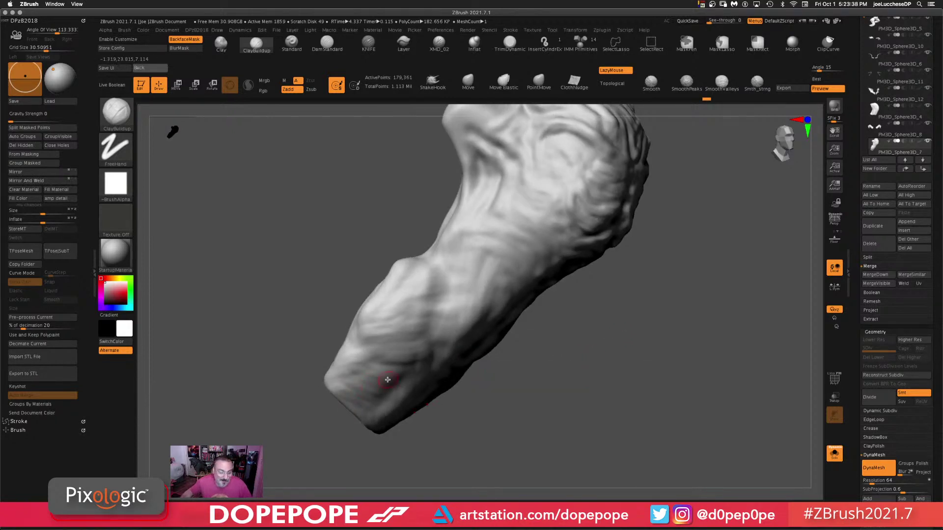
left_click_drag(547, 362, 548, 373)
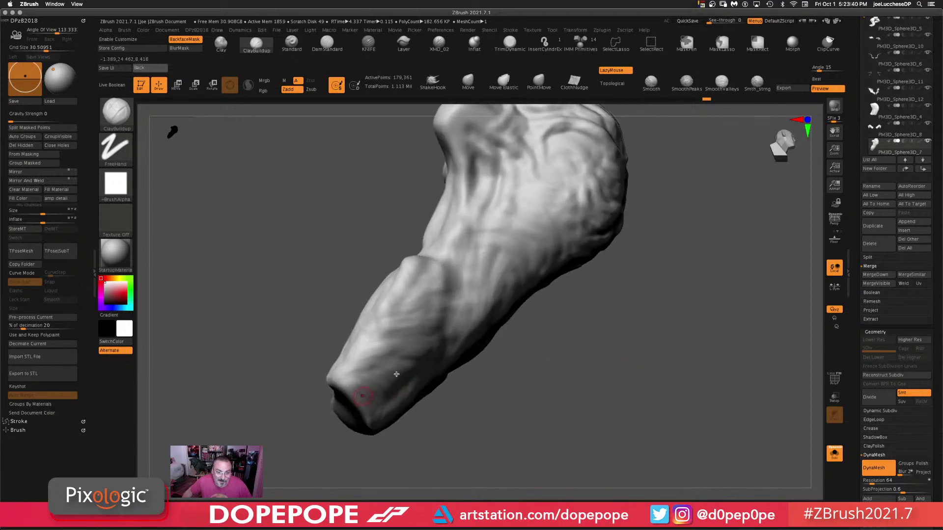
left_click_drag(626, 379, 620, 348)
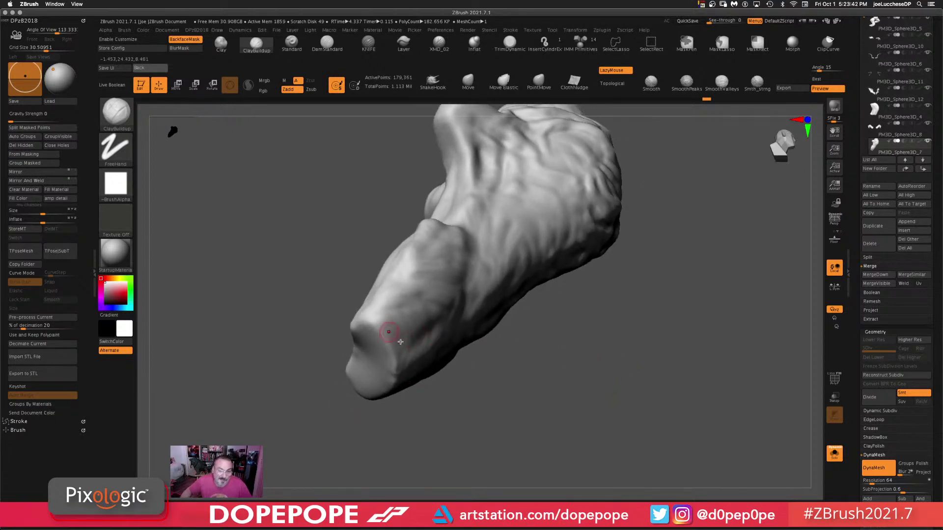
mouse_move(402, 333)
left_mouse_down()
mouse_move(378, 337)
mouse_move(422, 331)
left_mouse_up()
- Build up muscle ridges around the tail base's cut end with ClayBuildup
left_click_drag(604, 366, 633, 363)
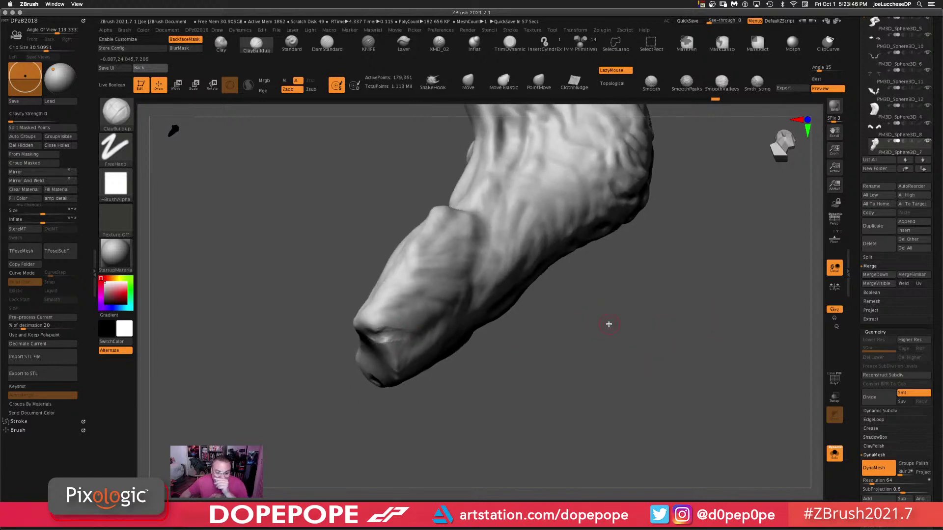
left_click_drag(607, 332, 386, 342)
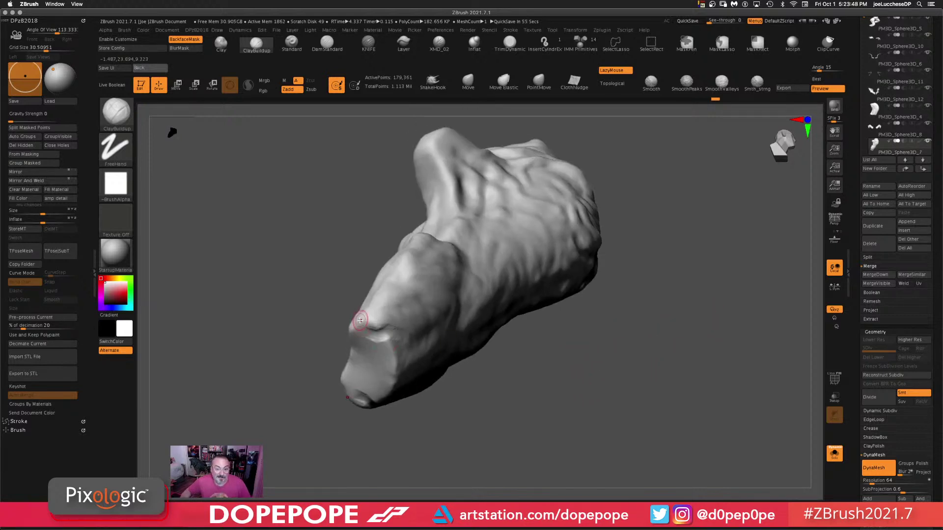
mouse_move(575, 381)
left_mouse_down()
mouse_move(591, 394)
mouse_move(584, 388)
left_mouse_up()
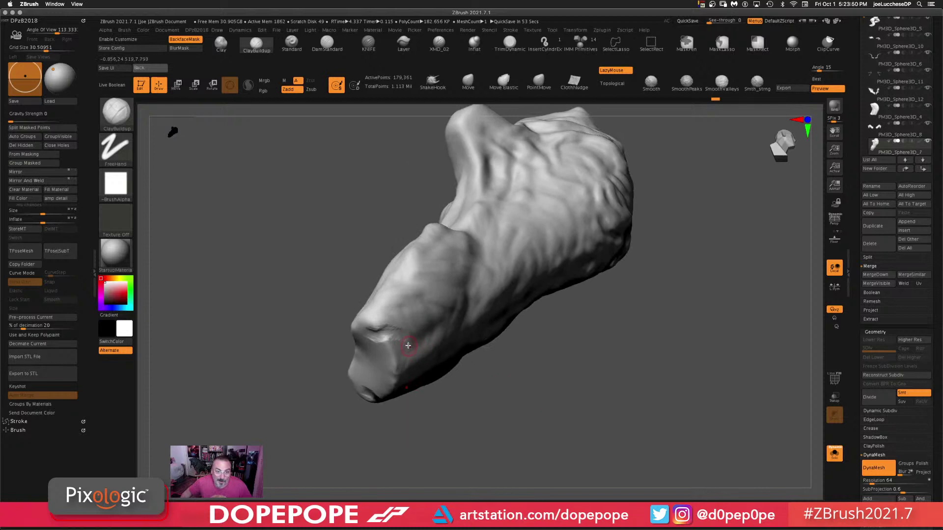
left_click_drag(625, 345, 398, 353)
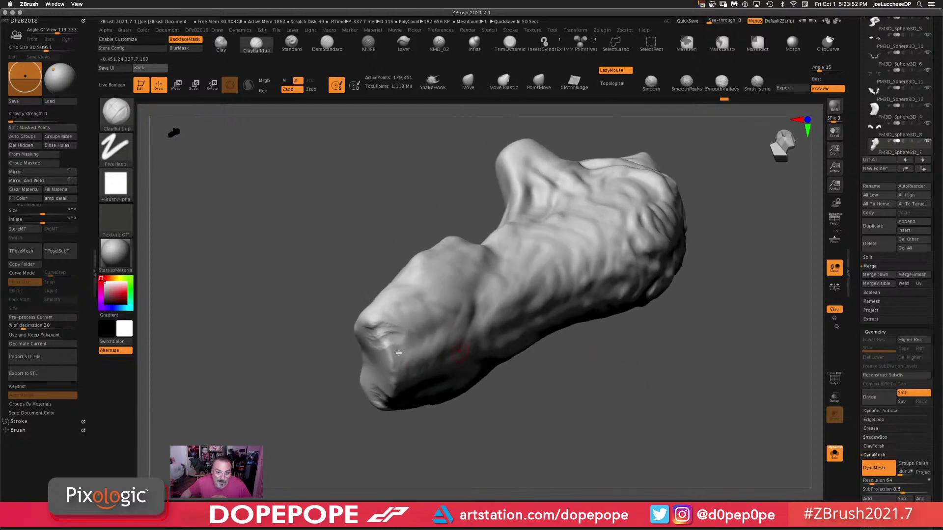
mouse_move(636, 365)
left_mouse_down()
mouse_move(663, 400)
mouse_move(385, 326)
left_mouse_up()
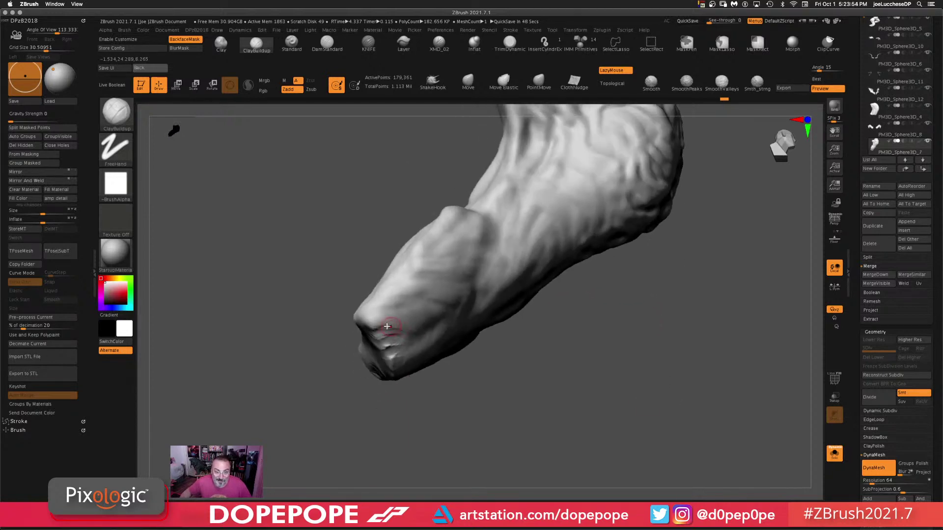
left_click_drag(677, 363, 637, 357)
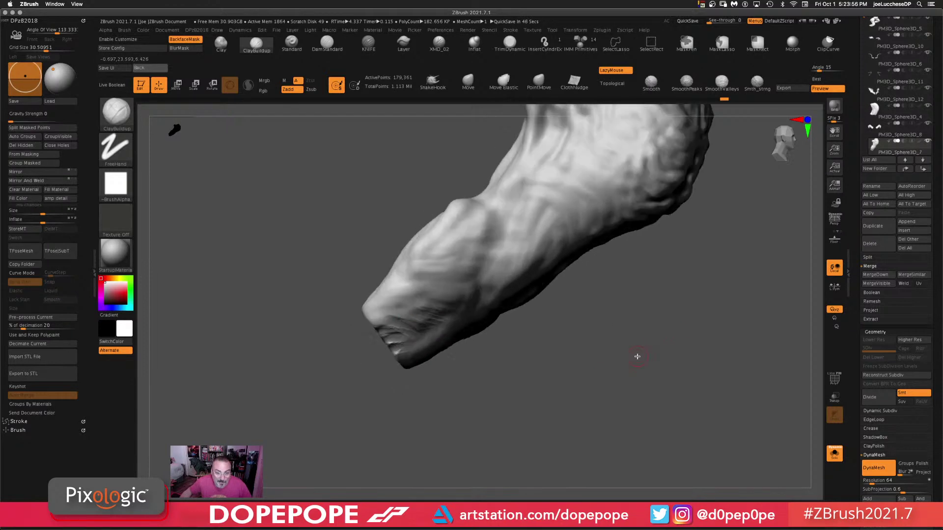
- Build up curved muscle fibers along the side of the tail base and across the hollow where it meets the flank
mouse_move(457, 298)
left_mouse_down()
mouse_move(402, 298)
mouse_move(396, 308)
mouse_move(423, 299)
mouse_move(429, 278)
mouse_move(422, 285)
mouse_move(492, 275)
left_mouse_up()
left_click_drag(622, 334, 589, 309)
mouse_move(447, 265)
left_mouse_down()
mouse_move(494, 254)
mouse_move(483, 262)
mouse_move(457, 248)
mouse_move(505, 241)
mouse_move(491, 227)
mouse_move(526, 194)
left_mouse_up()
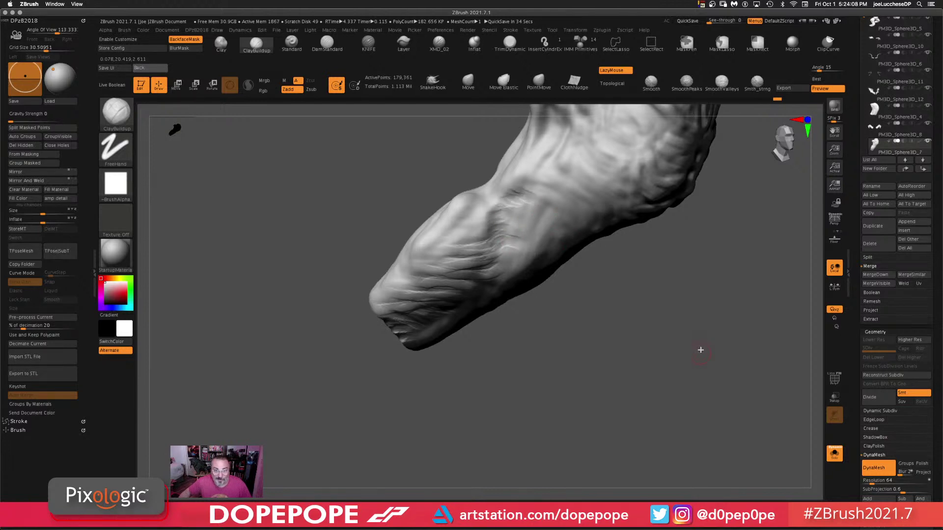
left_click_drag(699, 349, 707, 362)
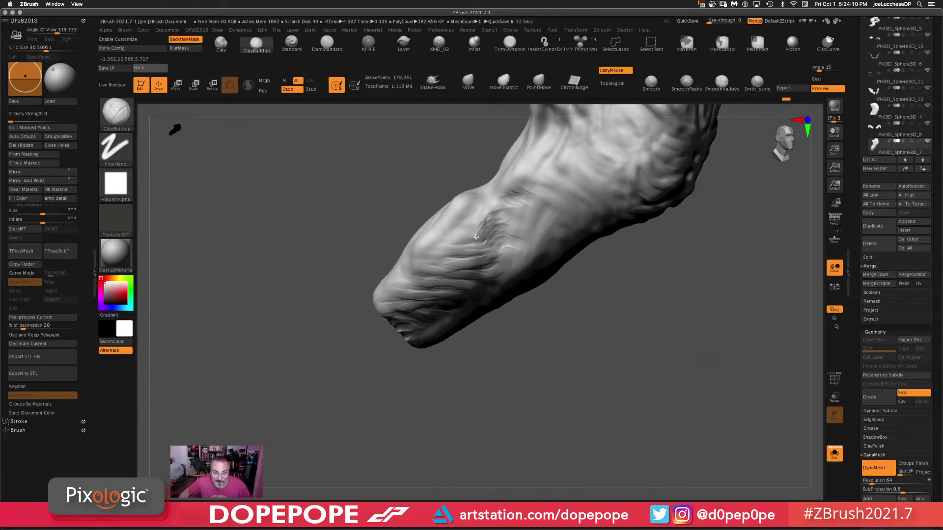
mouse_move(475, 237)
left_mouse_down()
mouse_move(469, 243)
mouse_move(489, 202)
left_mouse_up()
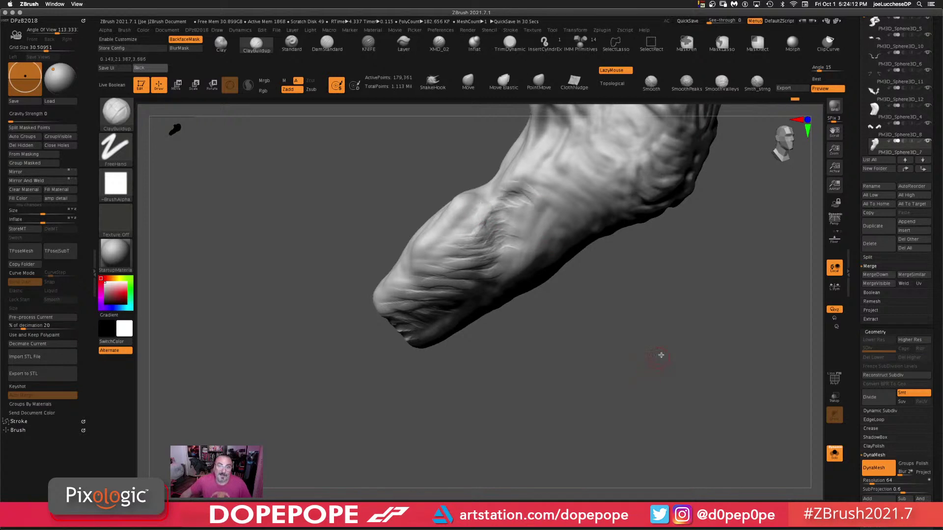
left_click_drag(661, 354, 712, 280)
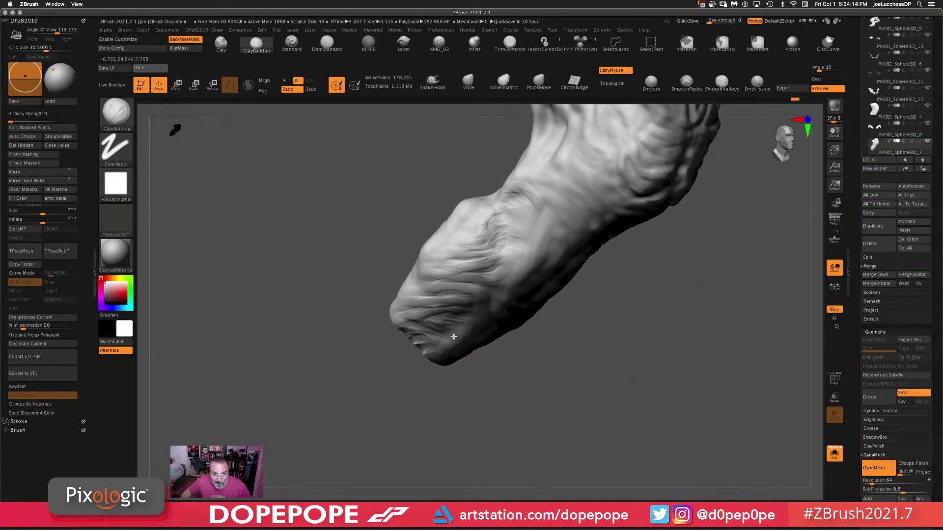
mouse_move(454, 337)
left_mouse_down()
mouse_move(522, 252)
mouse_move(504, 256)
mouse_move(505, 232)
mouse_move(542, 229)
left_mouse_up()
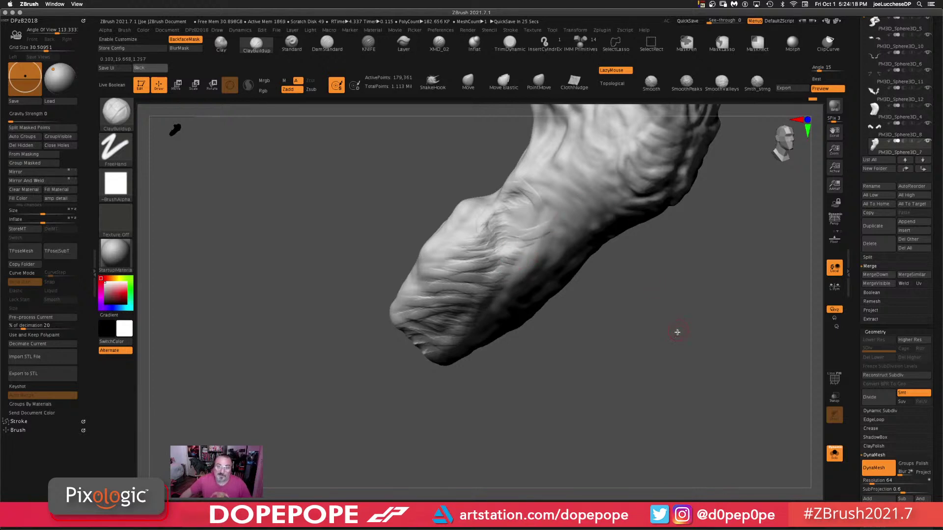
- Build up fibers along the tail base's upper ridge and remesh the torso with DynaMesh
mouse_move(678, 330)
left_mouse_down()
mouse_move(532, 322)
mouse_move(385, 290)
left_mouse_up()
mouse_move(373, 250)
left_mouse_down()
mouse_move(380, 277)
mouse_move(400, 236)
mouse_move(421, 242)
mouse_move(442, 200)
mouse_move(471, 207)
left_mouse_up()
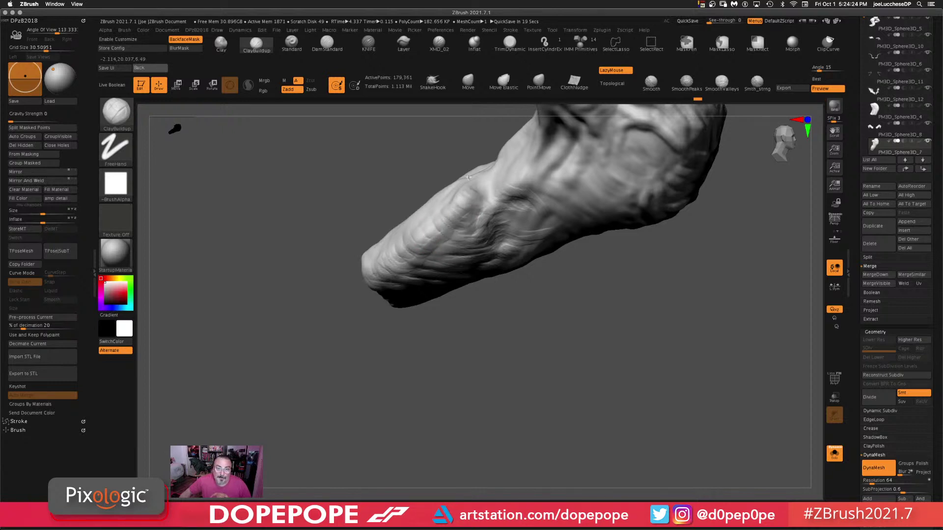
mouse_move(665, 360)
left_mouse_down()
mouse_move(669, 320)
mouse_move(623, 387)
mouse_move(577, 355)
left_mouse_up()
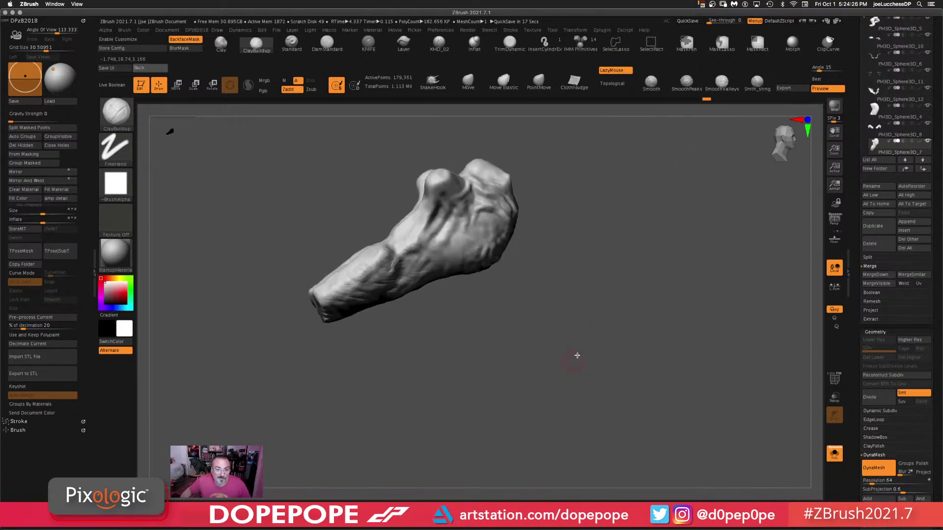
mouse_move(522, 329)
left_mouse_down()
mouse_move(510, 332)
mouse_move(574, 336)
mouse_move(511, 307)
left_mouse_up()
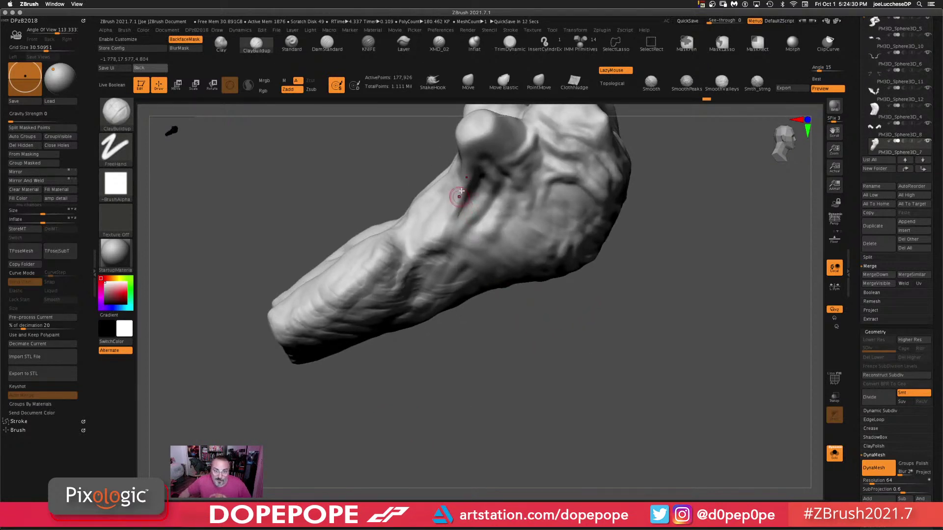
- Build up muscle strands on the flank between the wing stub and the tail base
left_click_drag(545, 314, 593, 343)
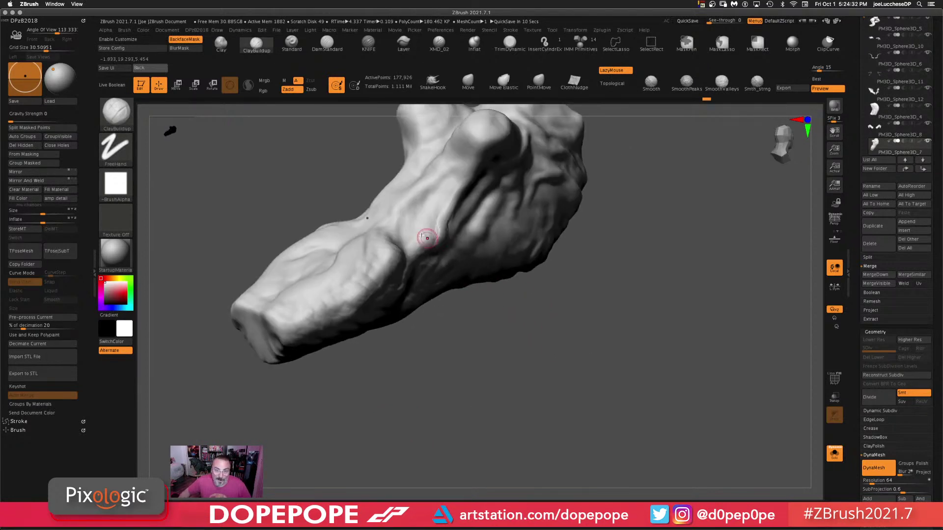
right_click_drag(456, 245, 458, 216)
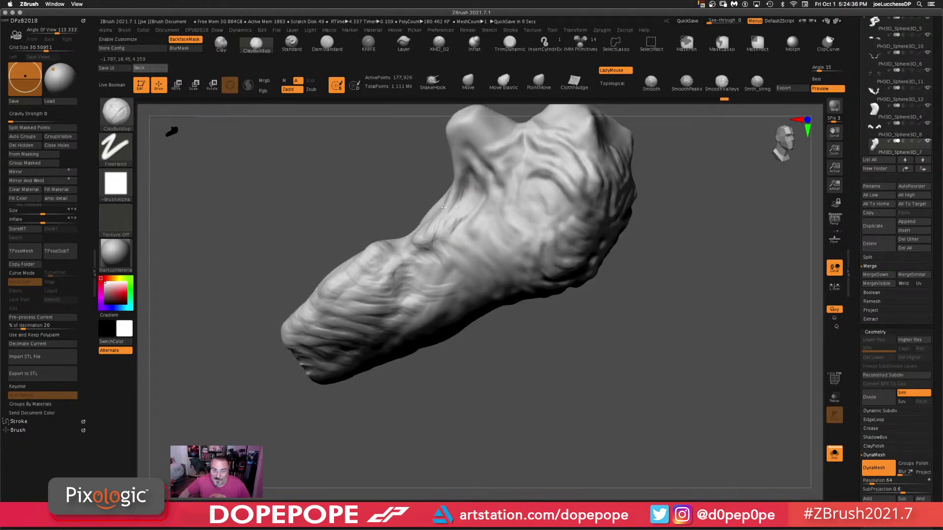
mouse_move(452, 238)
left_mouse_down()
mouse_move(463, 217)
mouse_move(458, 240)
mouse_move(480, 255)
left_mouse_up()
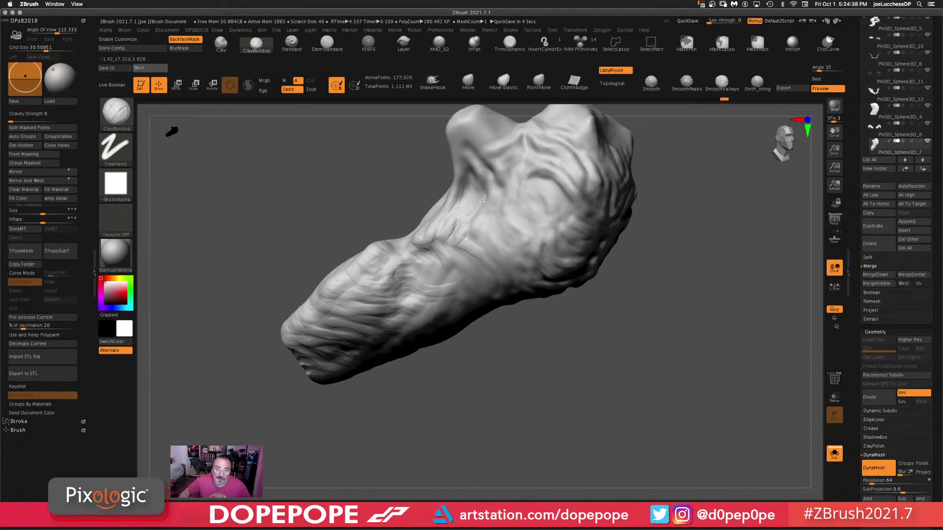
left_click_drag(635, 353, 491, 248)
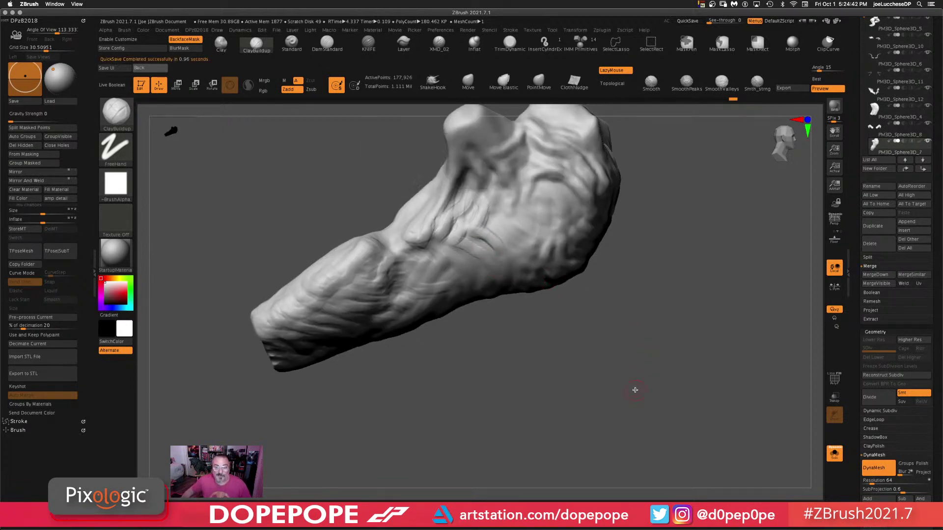
left_click_drag(631, 389, 642, 357)
mouse_move(562, 382)
left_mouse_down()
mouse_move(459, 381)
mouse_move(431, 252)
left_mouse_up()
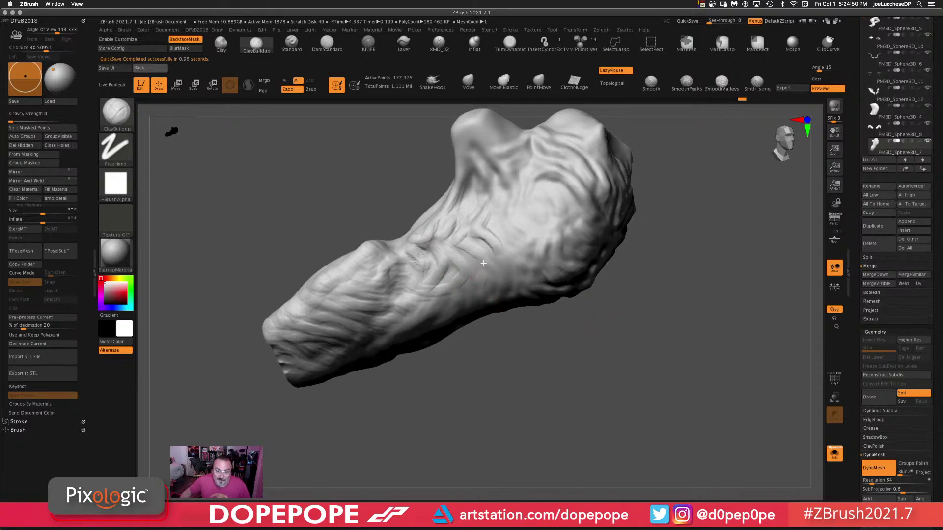
- Remesh the torso with DynaMesh and show all the dragon's subtools again
left_click_drag(641, 358, 561, 429)
mouse_move(604, 378)
left_mouse_down()
mouse_move(600, 365)
mouse_move(767, 368)
left_mouse_up()
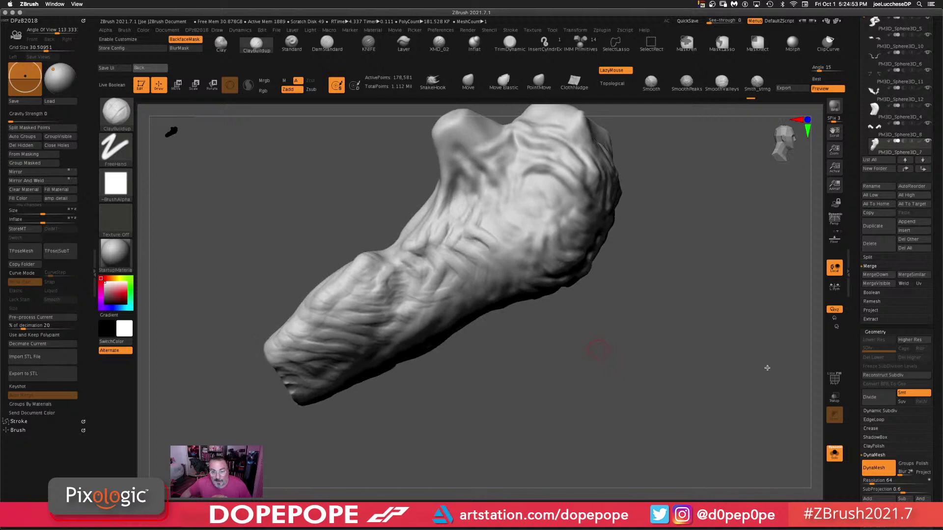
left_click(835, 457)
key("f")
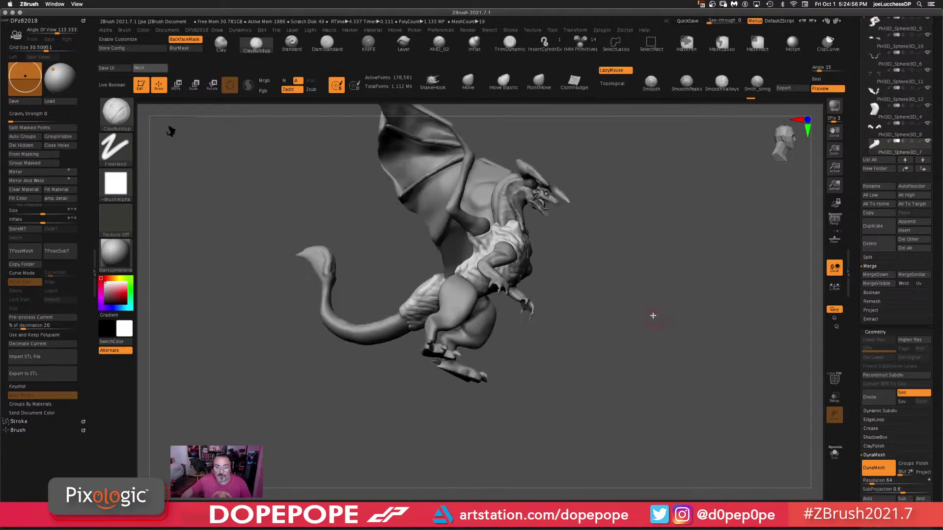
- Smooth the new muscle detail on the torso's side and remesh it with DynaMesh
mouse_move(653, 315)
left_mouse_down()
mouse_move(677, 326)
mouse_move(646, 341)
mouse_move(474, 329)
left_mouse_up()
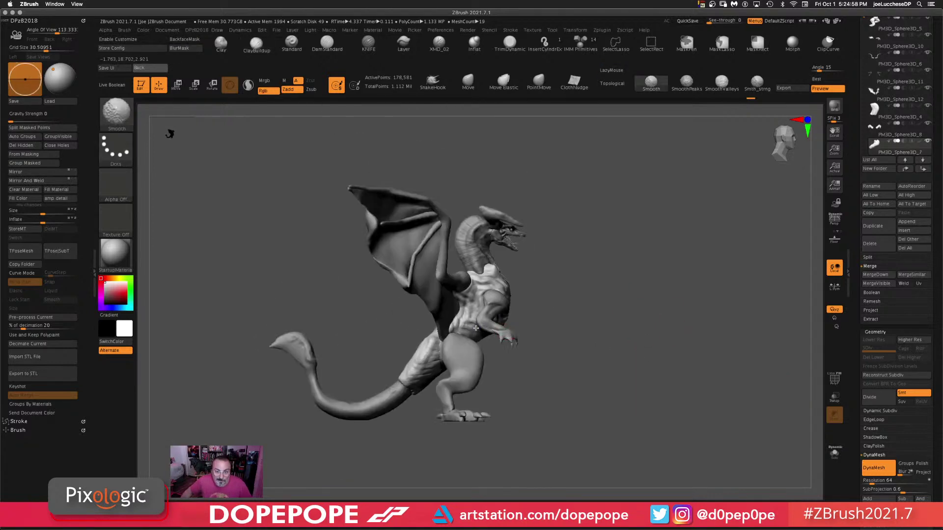
left_click_drag(555, 344, 648, 393)
left_click_drag(622, 349, 627, 290)
- Build up muscle fibers down the lower back and over the top of the tail base with ClayBuildup
left_click_drag(674, 376, 642, 400, "alt")
left_click_drag(612, 439, 543, 387, "alt")
right_click_drag(543, 386, 546, 385)
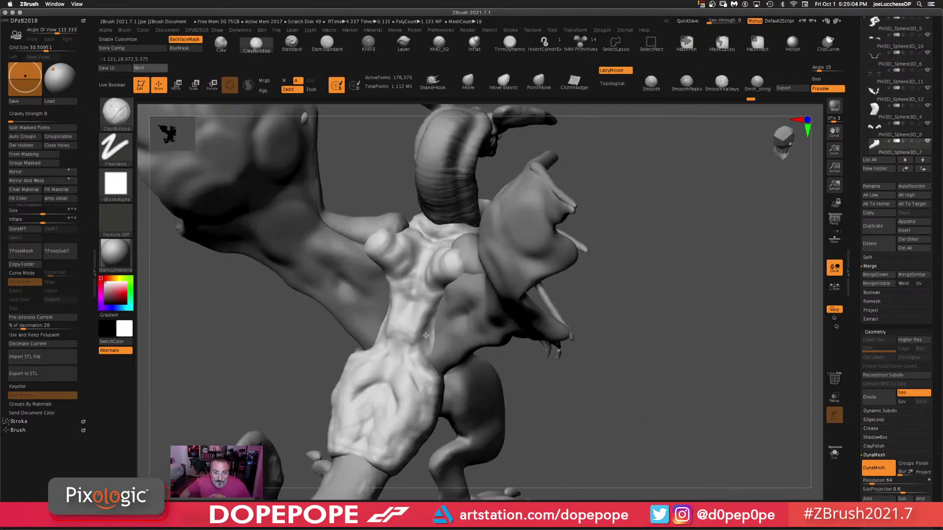
left_click_drag(677, 367, 626, 362)
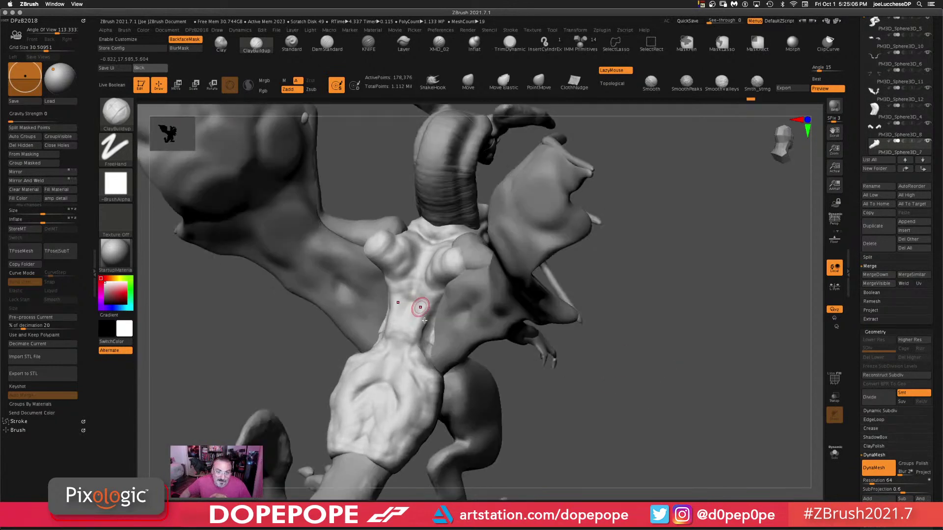
left_click_drag(422, 321, 437, 293)
left_click_drag(774, 296, 810, 298)
left_click_drag(428, 299, 417, 306)
left_click_drag(751, 382, 775, 381)
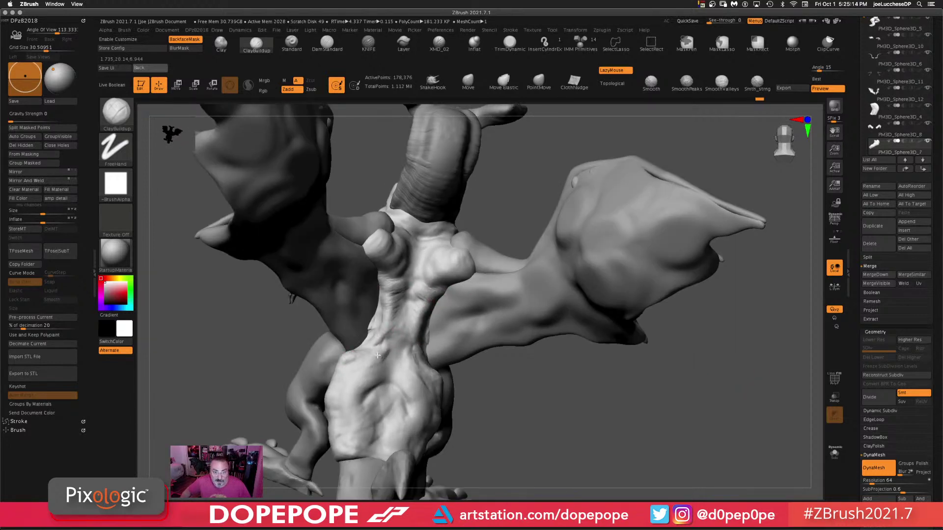
left_click_drag(381, 353, 355, 393)
left_click_drag(691, 406, 358, 396)
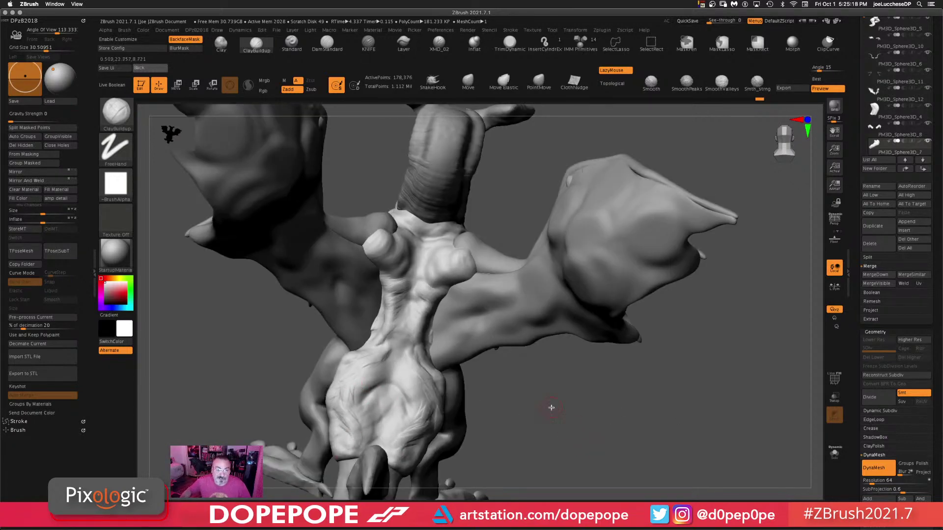
- Build up muscle strands on the upper back around the wing stubs and toward the neck
left_click_drag(614, 388, 593, 358, "alt")
left_click_drag(614, 312, 669, 304)
key("f")
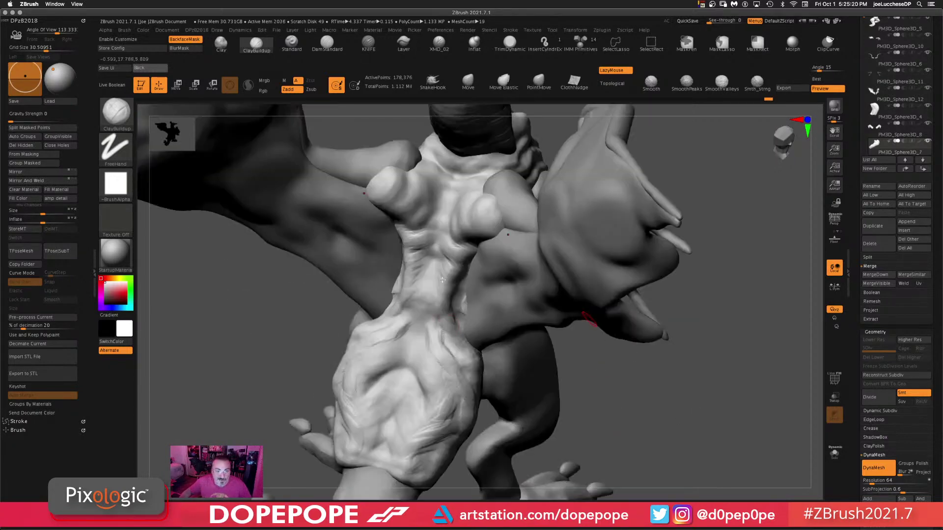
left_click_drag(410, 171, 419, 193)
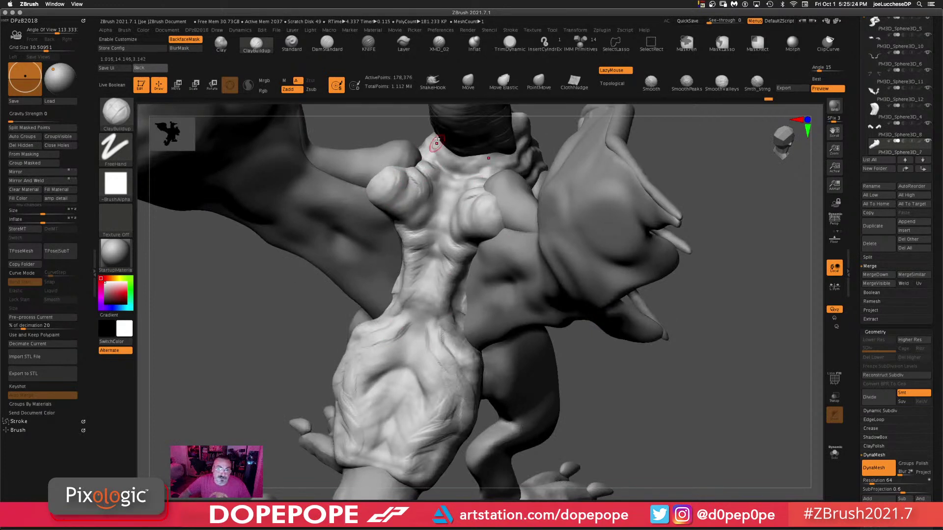
- Remesh the torso with DynaMesh and show the whole dragon straight from the front
left_click_drag(787, 397, 722, 216)
left_click_drag(765, 273, 678, 462, "ctrl")
mouse_move(693, 385)
left_mouse_down("ctrl")
mouse_move(686, 353)
mouse_move(621, 346)
left_mouse_up("ctrl")
mouse_move(621, 347)
left_mouse_down("shift")
mouse_move(621, 280)
mouse_move(593, 413)
left_mouse_up("shift")
- Adjust the brush's draw size and smooth the torso around the shoulder
key("space")
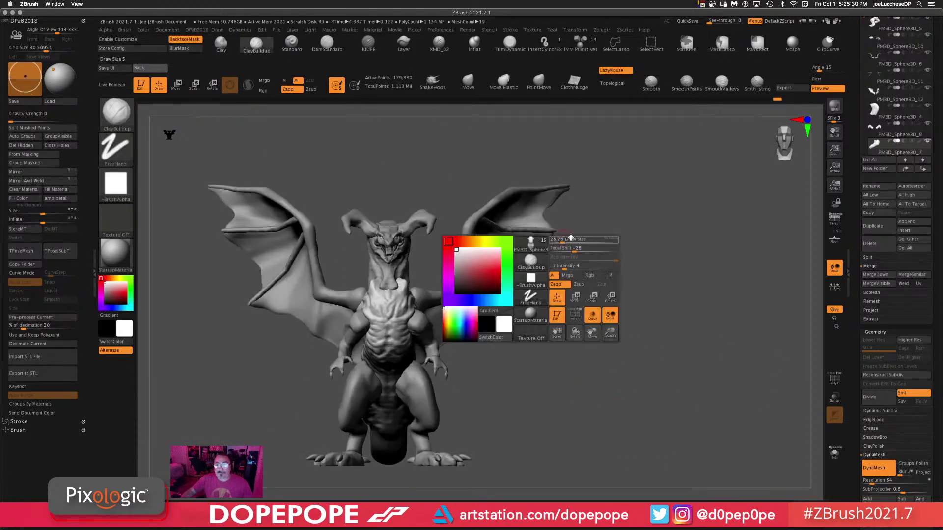
left_click_drag(606, 265, 380, 289)
key("shift")
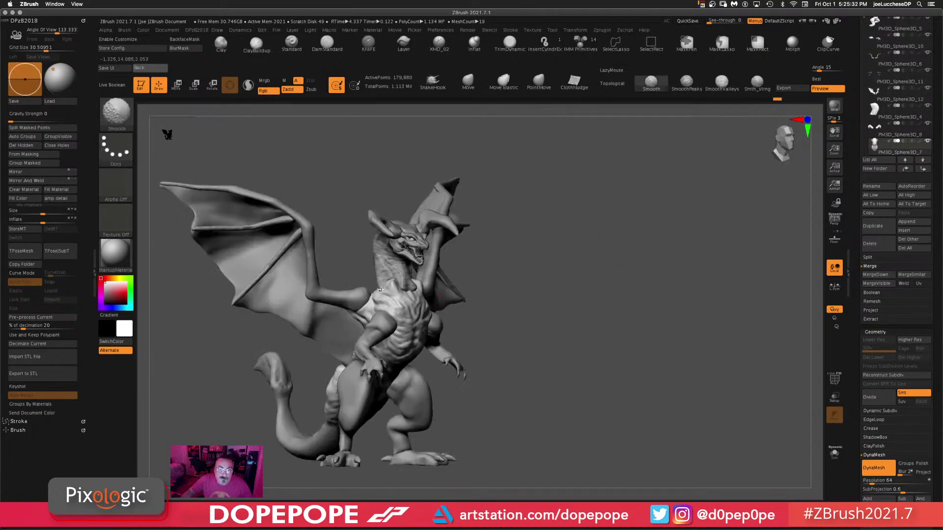
mouse_move(380, 362)
left_mouse_down("shift")
mouse_move(639, 329)
mouse_move(450, 357)
mouse_move(520, 326)
left_mouse_up("shift")
- Make the neck the active subtool and soften its side with the Smooth brush
left_click(409, 269, "alt")
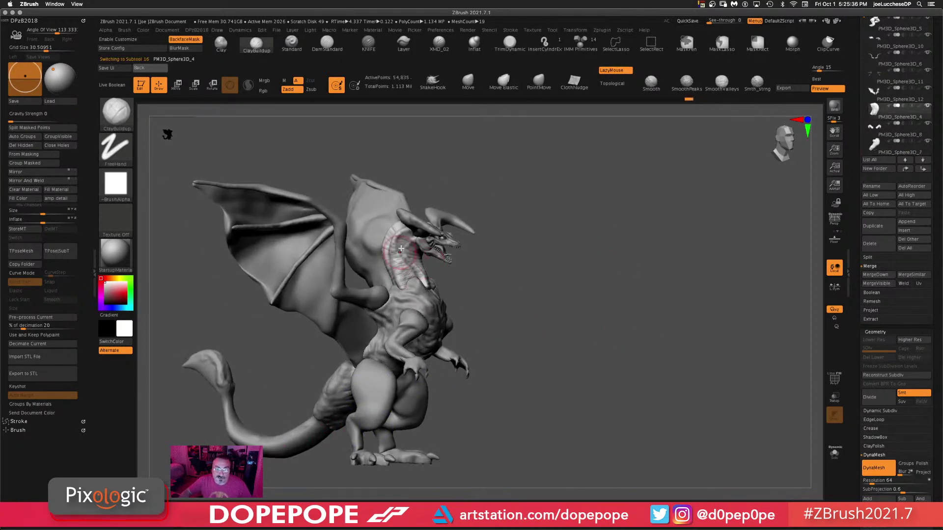
left_click_drag(606, 280, 519, 254)
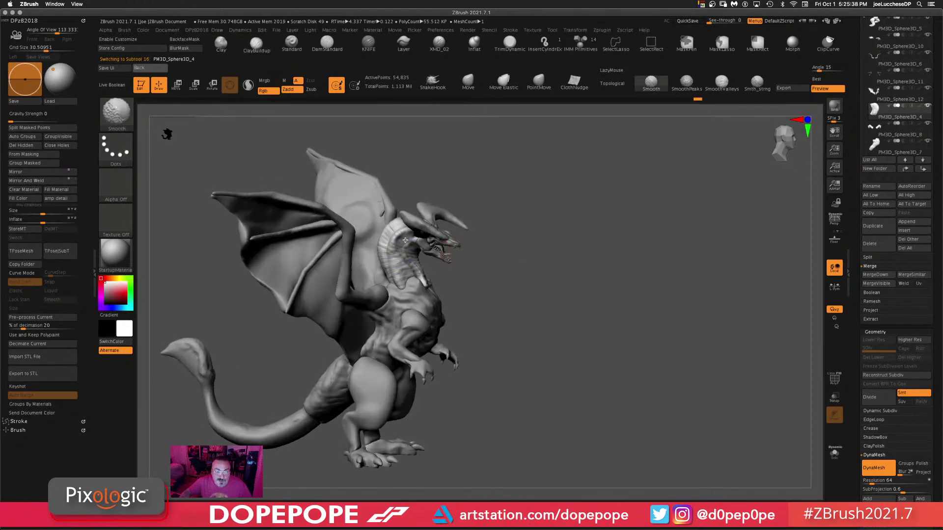
left_click_drag(583, 277, 571, 253)
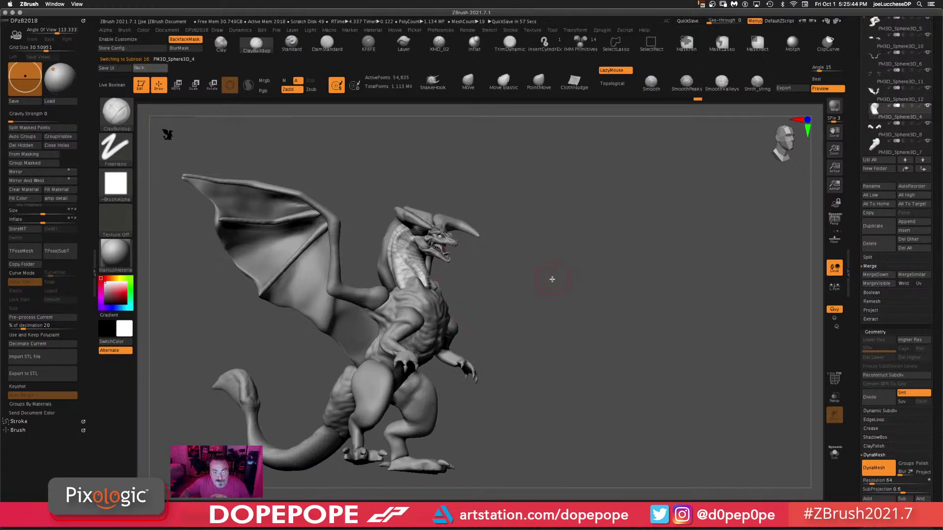
- Examine the whole dragon's muscle detail from the side and at closer range
left_click_drag(552, 279, 607, 304)
left_click_drag(551, 323, 584, 305)
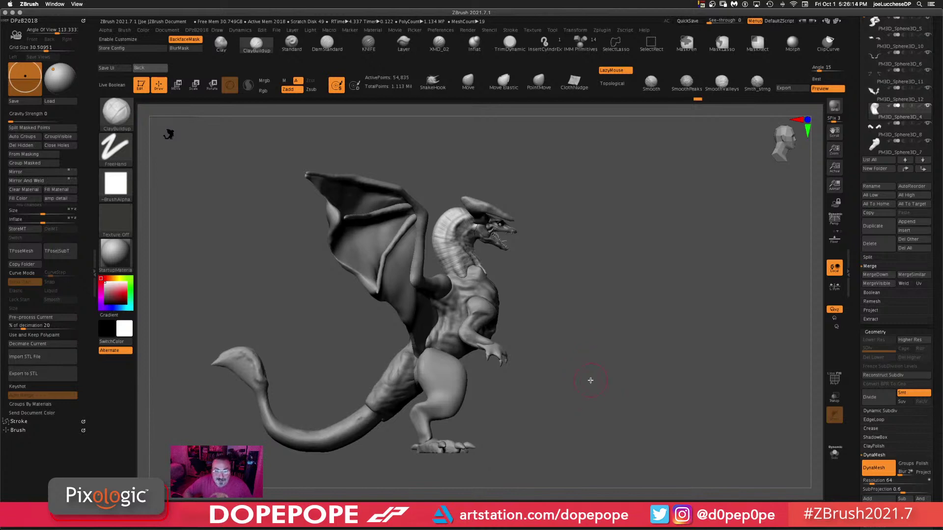
left_click_drag(590, 381, 584, 419, "alt")
left_click_drag(652, 389, 599, 316, "alt")
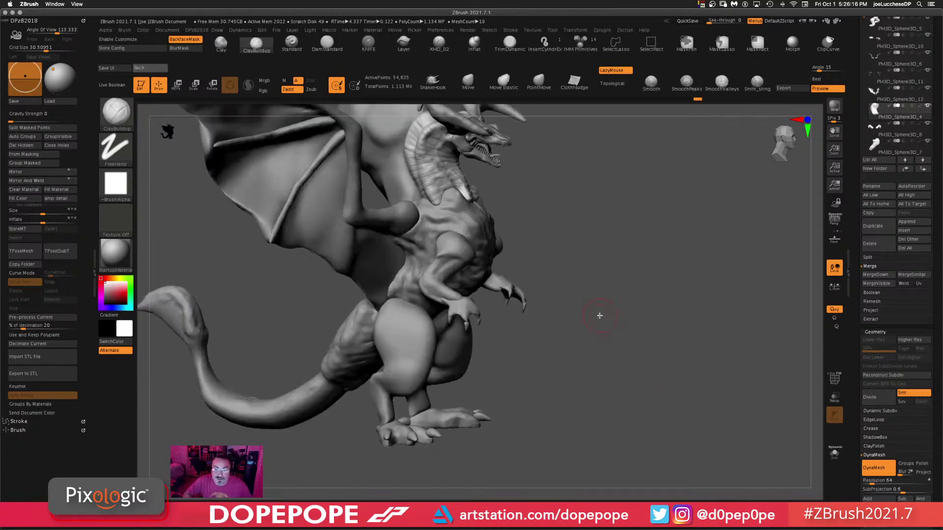
- Adjust the brush's draw size, make the arms the active subtool and build up muscle on the upper arm with ClayBuildup
key("space")
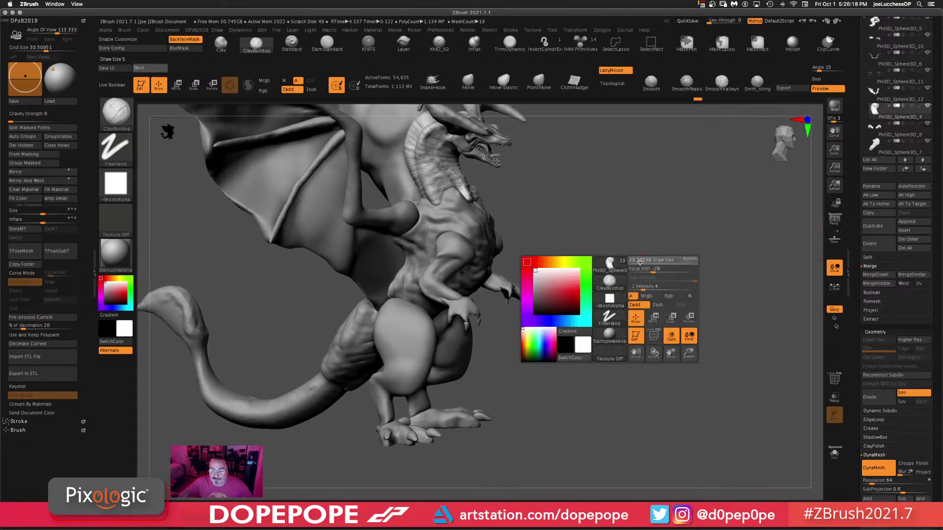
mouse_move(667, 319)
left_mouse_down()
mouse_move(684, 370)
mouse_move(561, 261)
mouse_move(583, 263)
left_mouse_up()
key("space")
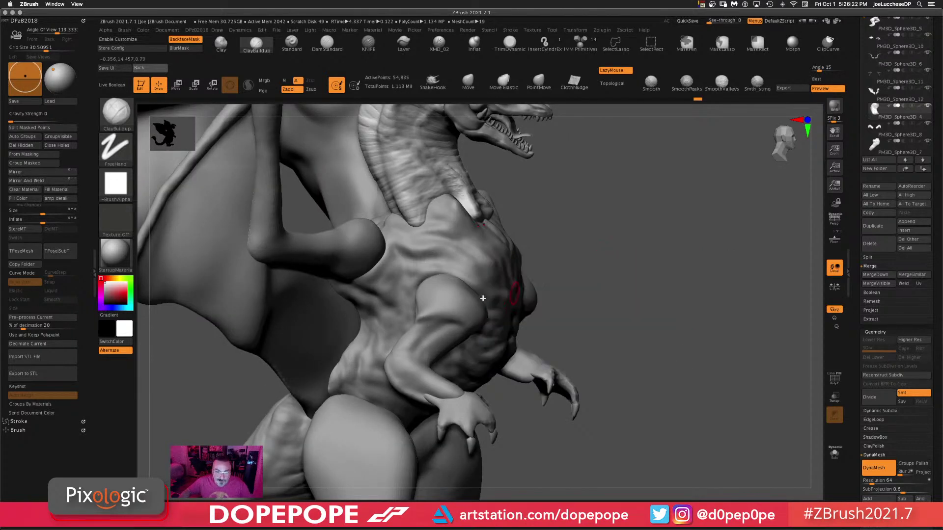
left_click(444, 295, "alt")
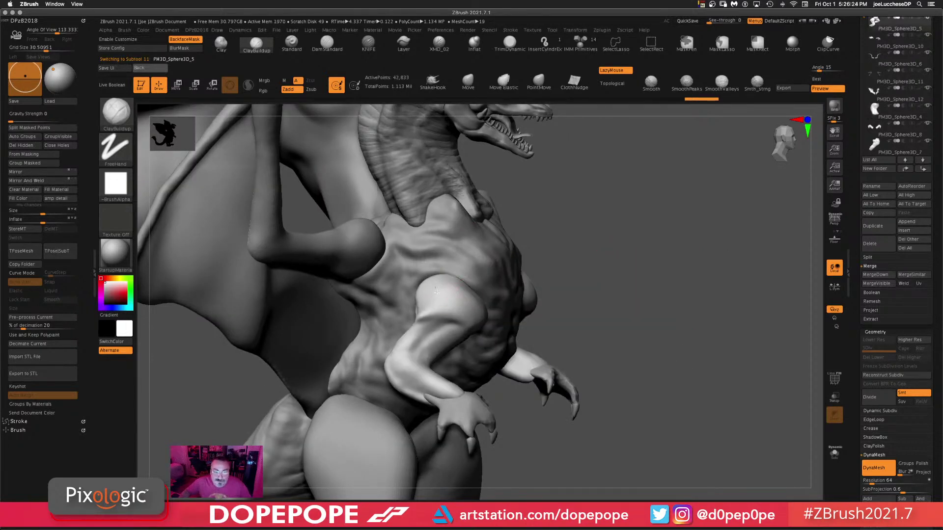
mouse_move(427, 294)
left_mouse_down()
mouse_move(466, 319)
mouse_move(460, 331)
mouse_move(431, 320)
left_mouse_up()
left_click_drag(688, 246, 716, 247)
left_click_drag(422, 299, 430, 317)
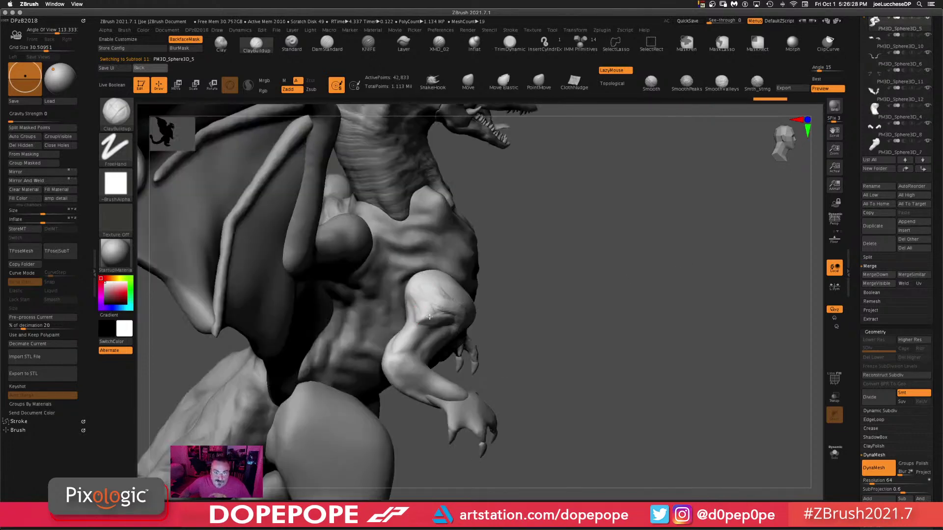
- Build up muscle forms around the elbow and along the outer forearm down to the wrist
left_click_drag(560, 272, 584, 273)
mouse_move(421, 319)
left_mouse_down()
mouse_move(403, 356)
mouse_move(414, 368)
left_mouse_up()
left_click_drag(697, 328, 665, 328)
left_click_drag(422, 370, 457, 397)
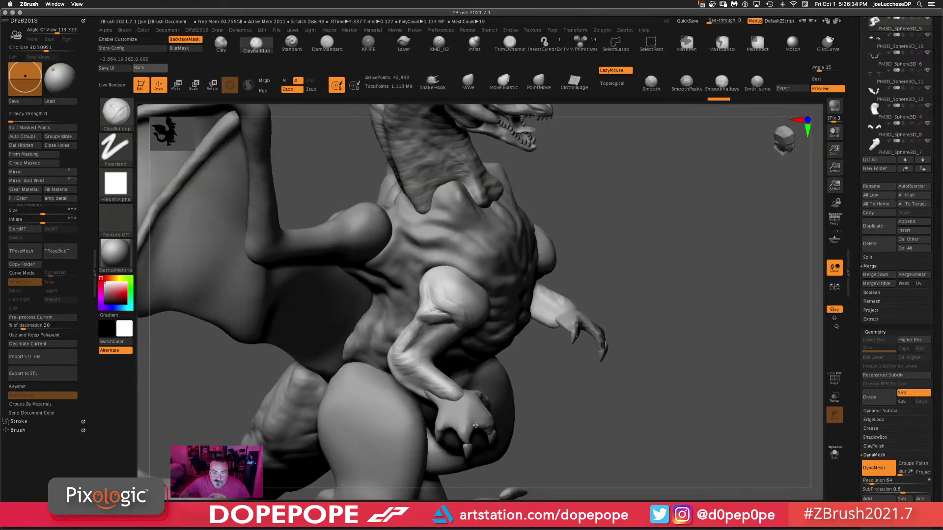
- Readjust the brush's draw size and add muscle strands to the upper arm and inner elbow
key("space")
left_click_drag(640, 242, 620, 219)
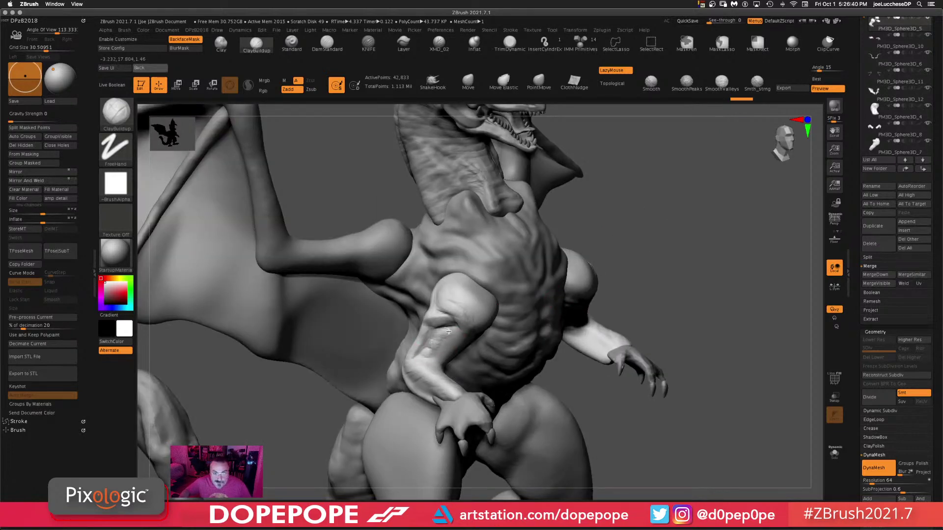
left_click_drag(449, 332, 462, 328)
left_click_drag(774, 224, 751, 212)
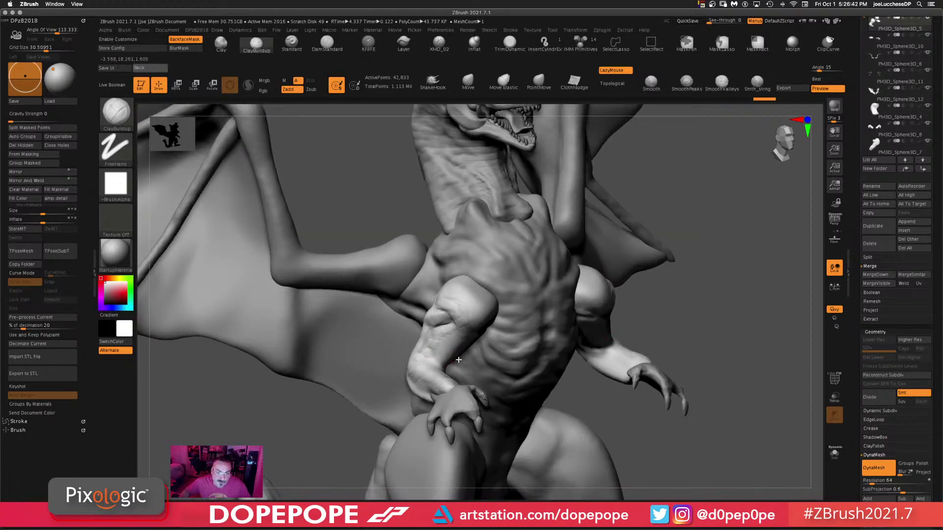
left_click_drag(725, 330, 737, 291)
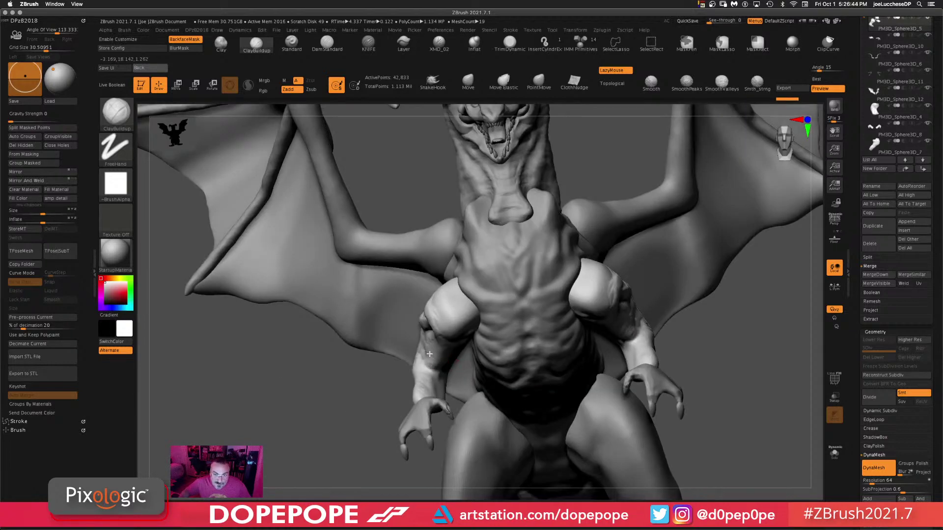
left_click_drag(437, 351, 705, 234)
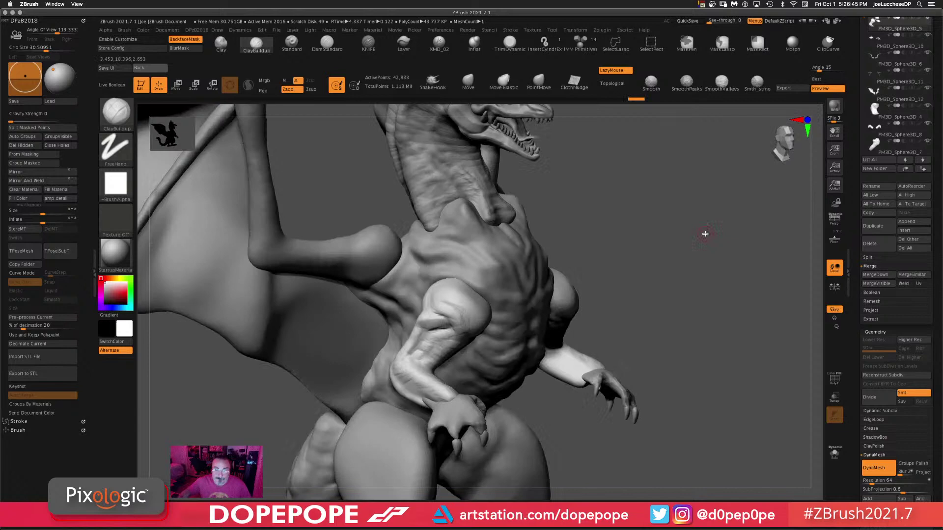
- Sculpt deltoid muscle strands over the rounded shoulder from the front and side
right_click(671, 281)
left_click_drag(670, 280, 588, 270)
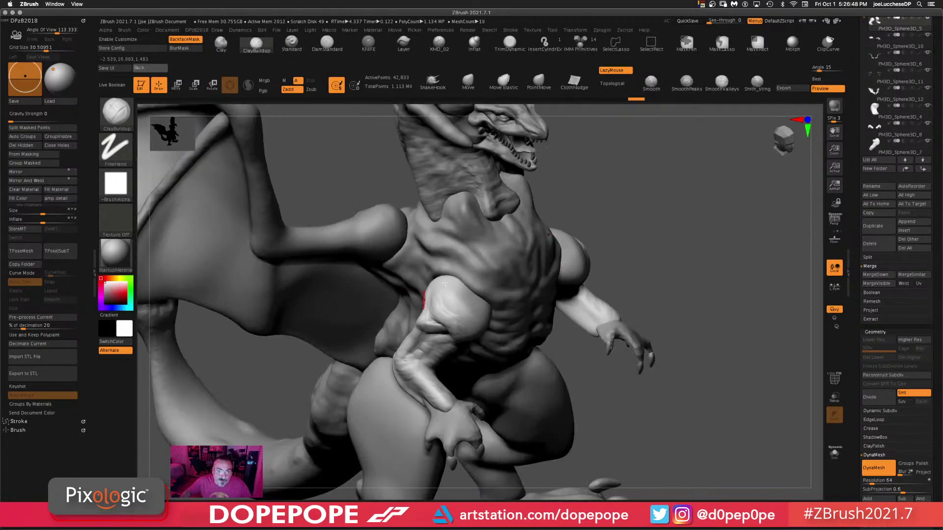
mouse_move(472, 313)
left_mouse_down()
mouse_move(707, 249)
mouse_move(479, 321)
left_mouse_up()
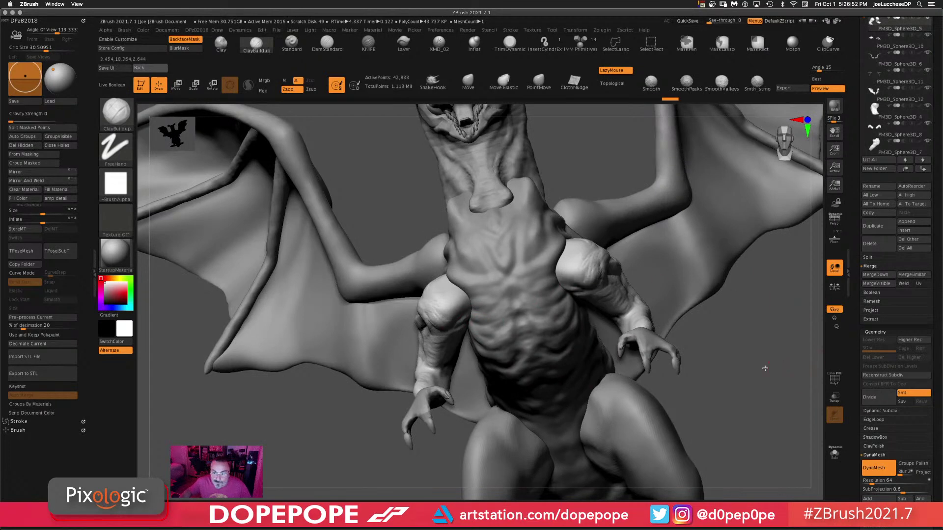
left_click_drag(765, 368, 445, 319)
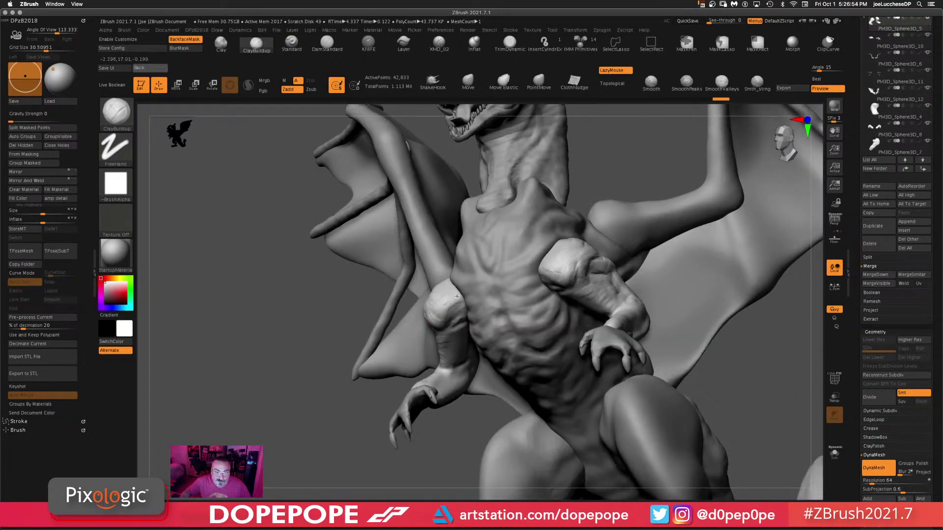
left_click_drag(785, 373, 407, 294)
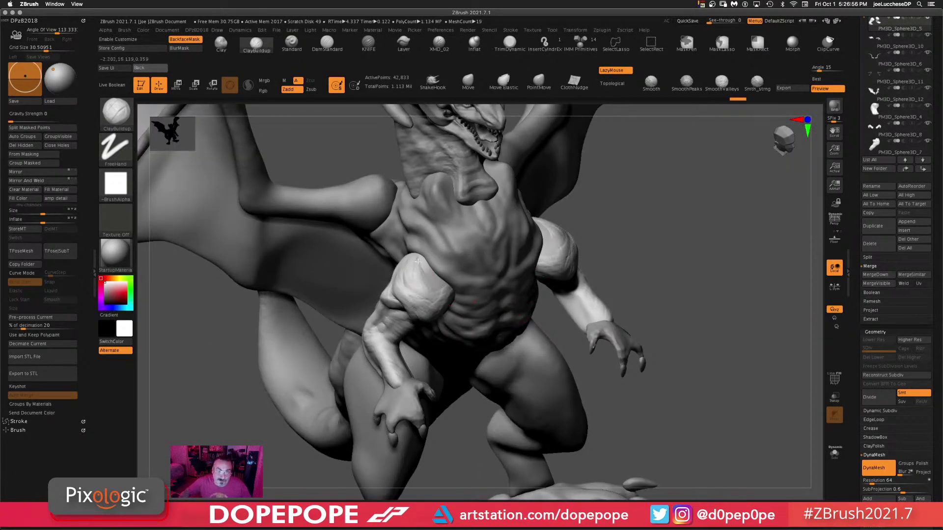
left_click_drag(734, 256, 414, 273)
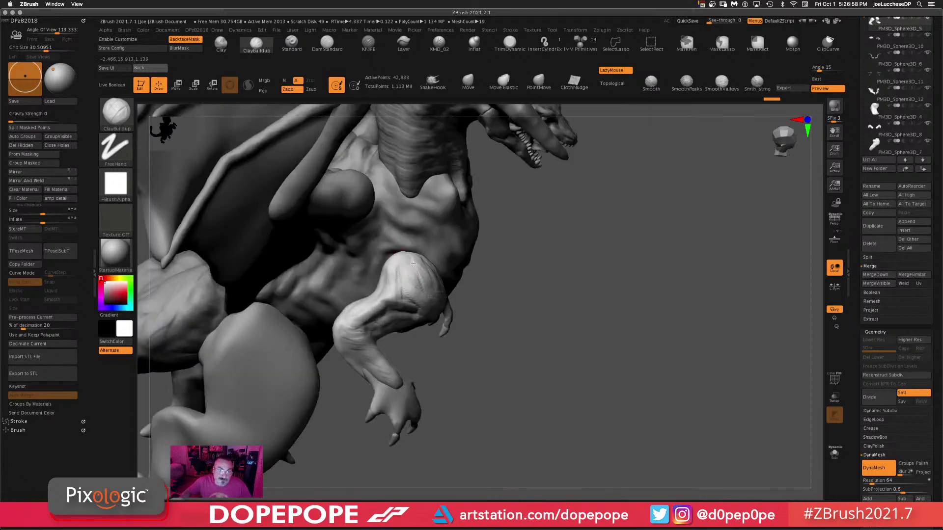
- Build up muscle on the back of the upper arm and around the elbow
left_click_drag(684, 270, 389, 301)
left_click_drag(609, 344, 612, 190)
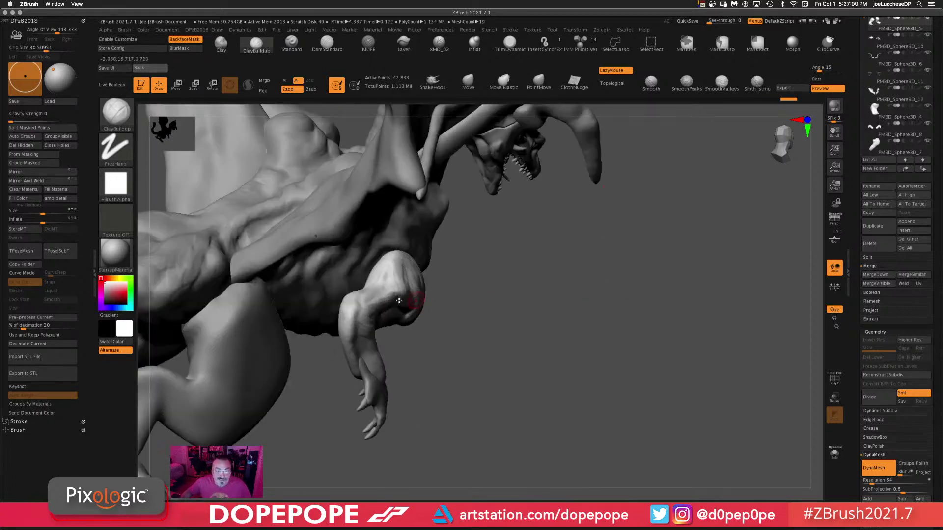
left_click_drag(367, 295, 381, 287)
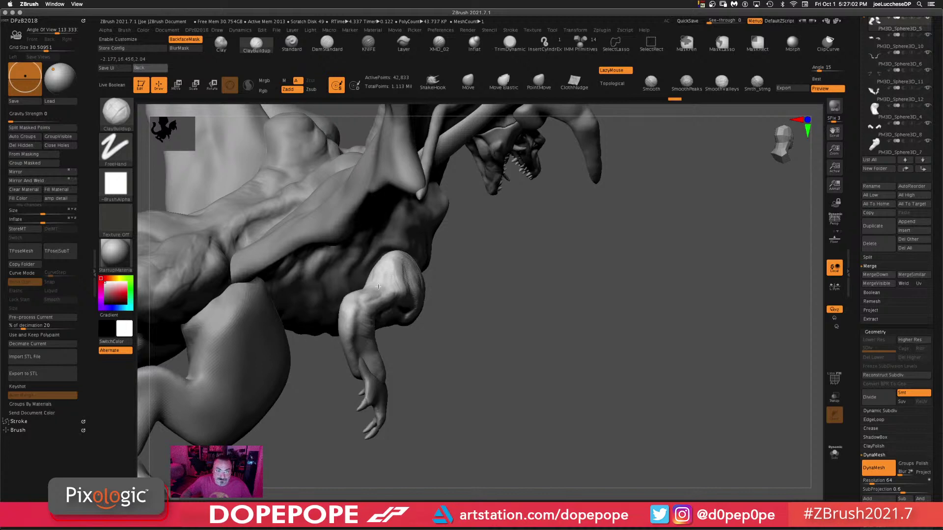
left_click_drag(516, 260, 550, 304)
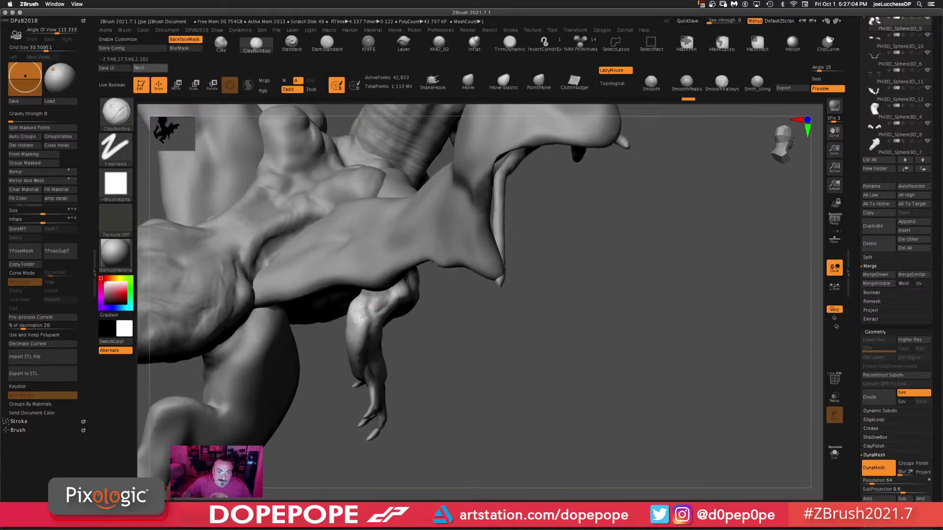
left_click_drag(499, 340, 395, 344)
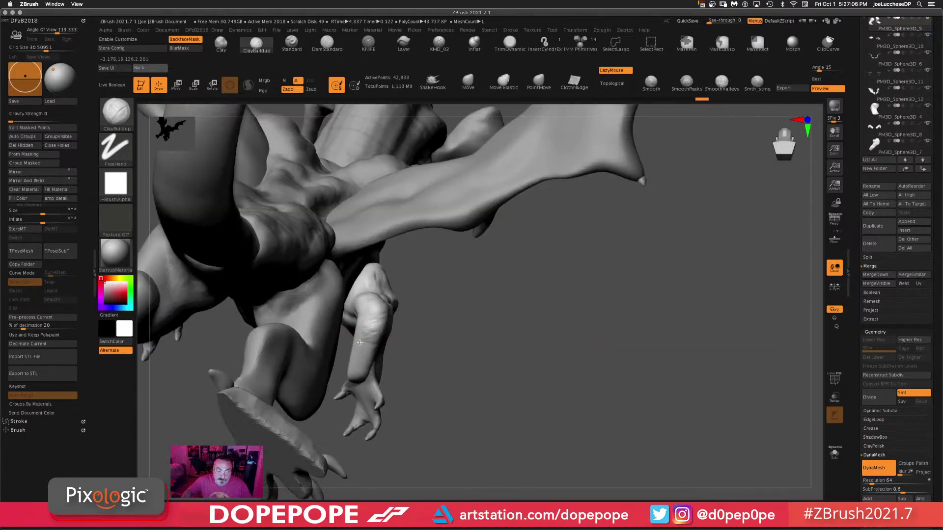
- Sculpt muscle strands along the underside and inner side of the forearm
left_click_drag(597, 355, 583, 335)
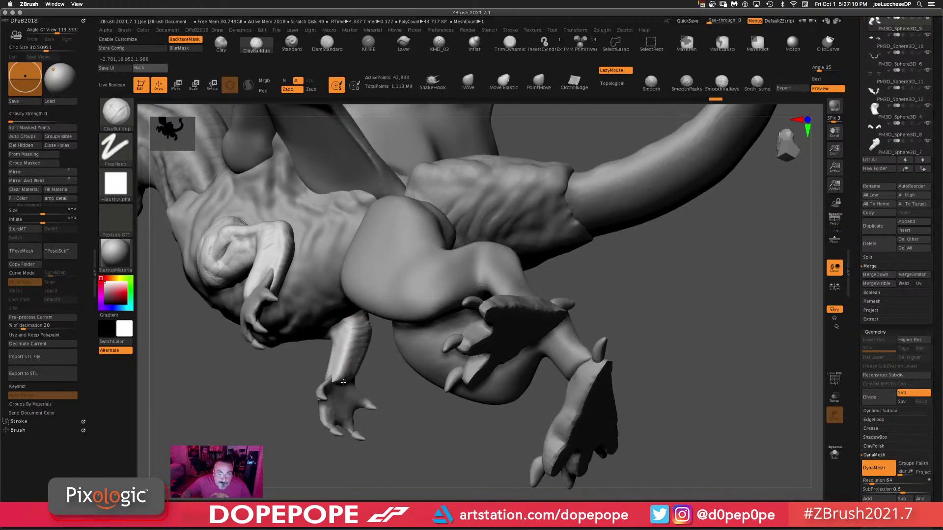
left_click_drag(638, 343, 684, 289)
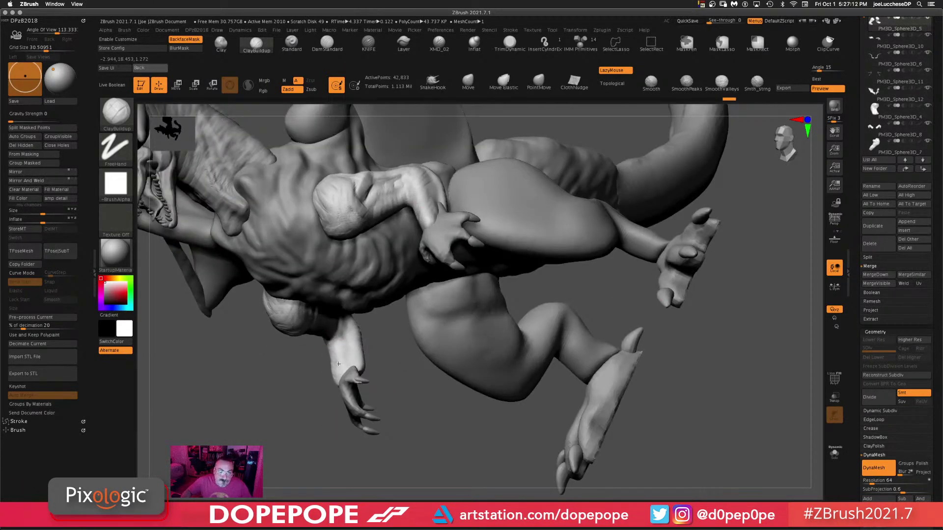
left_click_drag(350, 393, 370, 266)
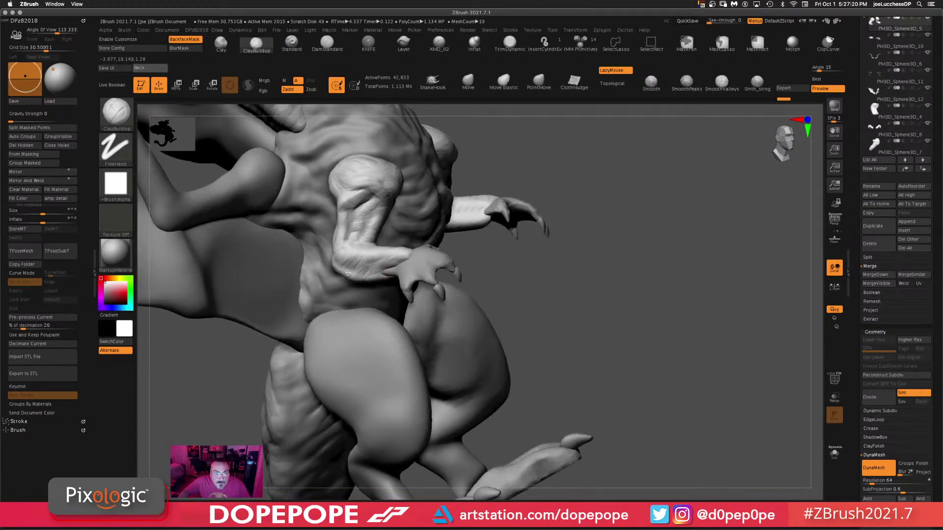
left_click_drag(593, 259, 706, 207)
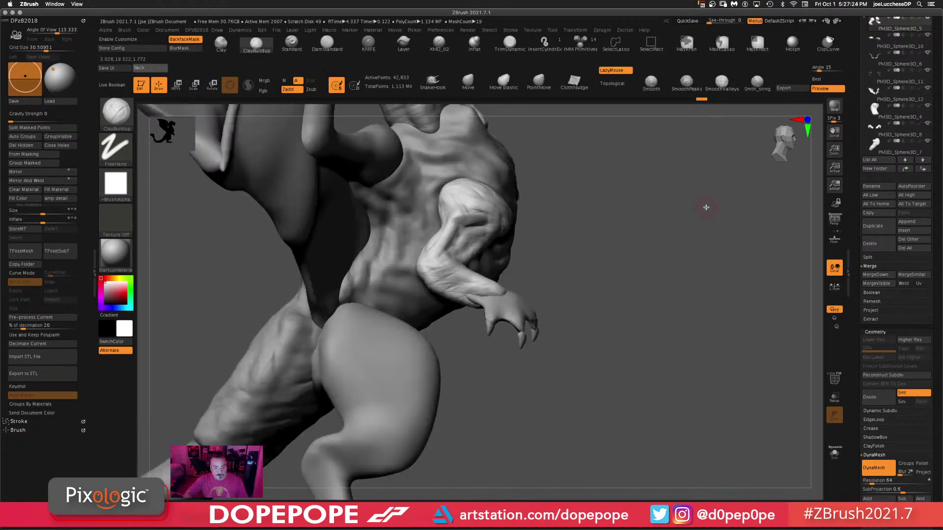
- Remesh the arms with DynaMesh and merge the hands subtool below into them with MergeDown
key("ctrl")
mouse_move(615, 352)
left_mouse_down("ctrl")
mouse_move(653, 362)
mouse_move(644, 320)
mouse_move(651, 324)
mouse_move(630, 351)
left_mouse_up("ctrl")
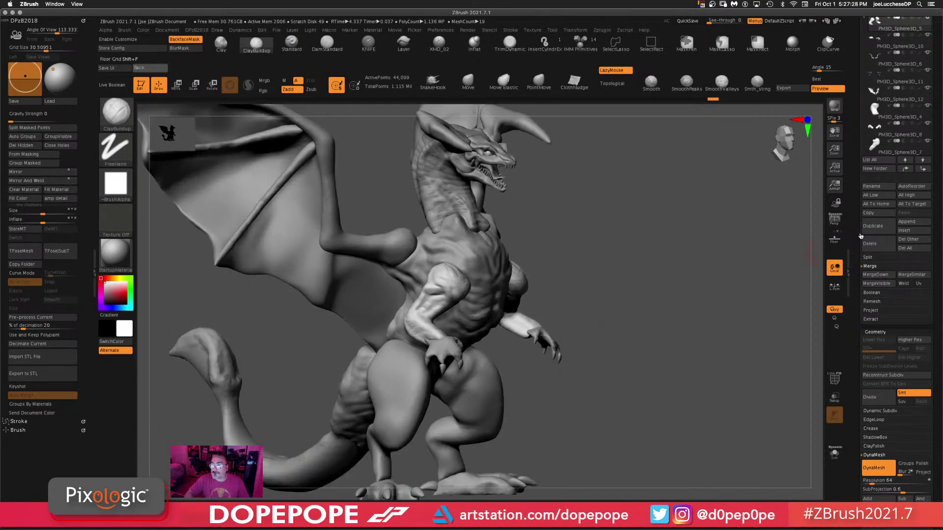
scroll(859, 146, "up", 5)
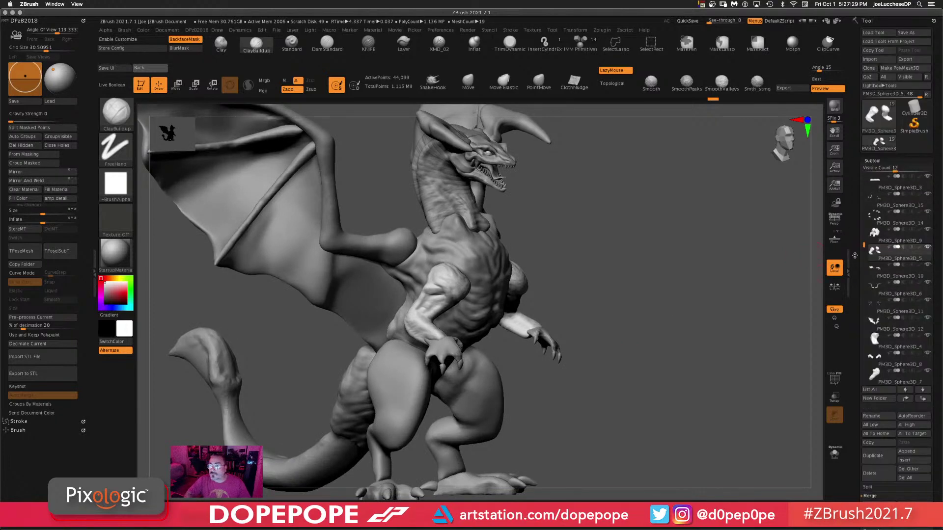
left_click(877, 272)
key("Up")
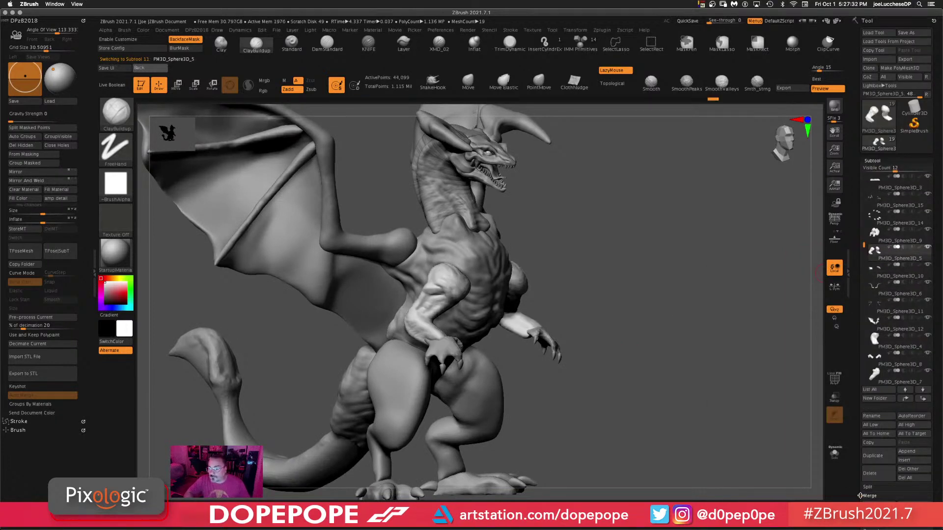
left_click(877, 501)
- Remesh the merged arms and hands with DynaMesh and frame the wrist up close from the side
left_click_drag(629, 332, 661, 265)
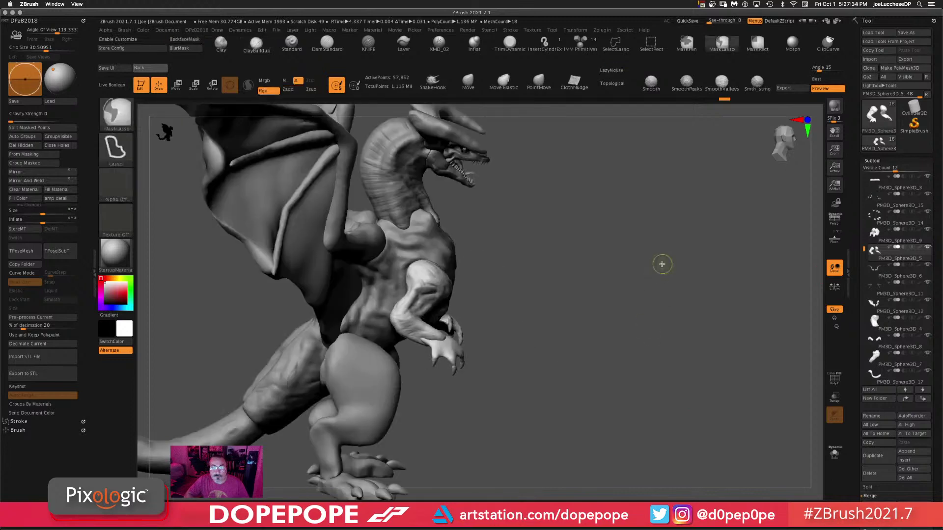
left_click_drag(629, 294, 549, 293)
left_click_drag(651, 310, 564, 206, "alt")
left_click_drag(589, 280, 628, 329, "shift")
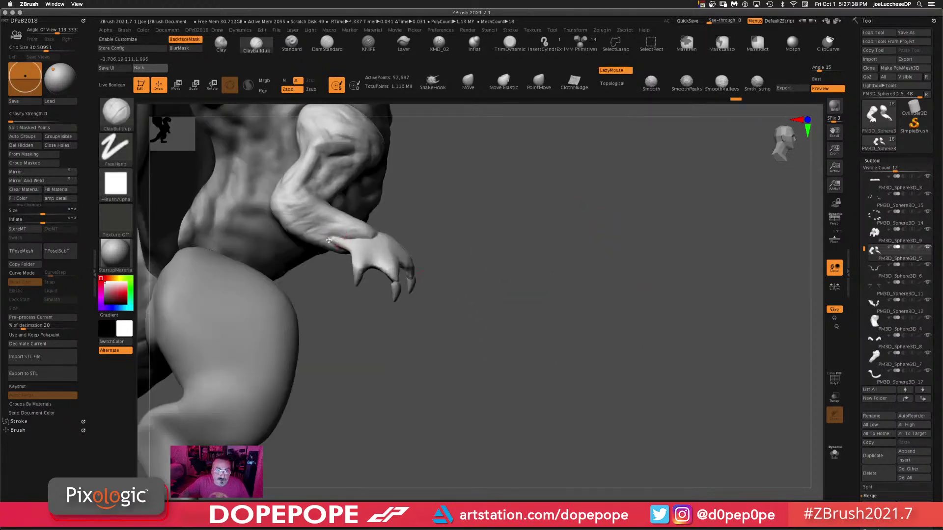
- Build up clay around the wrist to blend the seam between the forearm and the hand
mouse_move(538, 225)
left_mouse_down()
mouse_move(537, 204)
mouse_move(467, 204)
mouse_move(467, 212)
mouse_move(348, 251)
left_mouse_up()
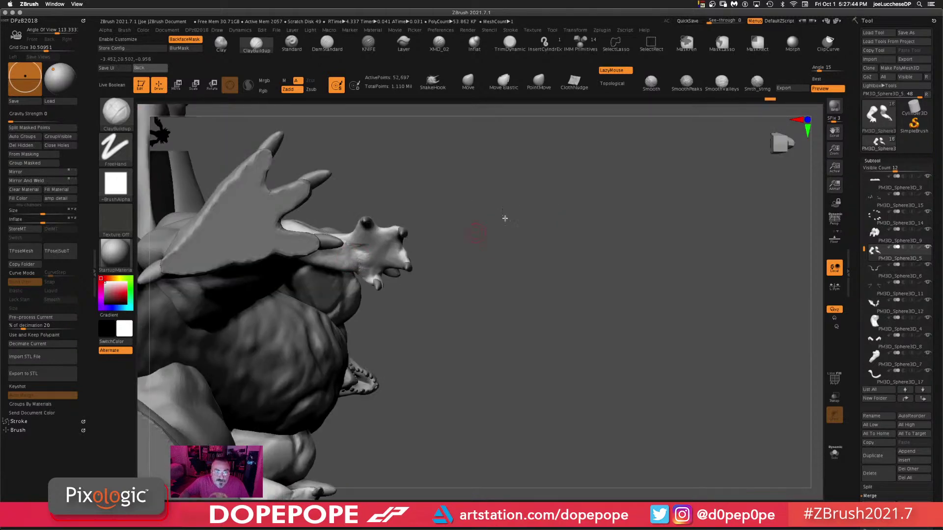
left_click_drag(539, 228, 359, 258)
left_click_drag(457, 173, 528, 293)
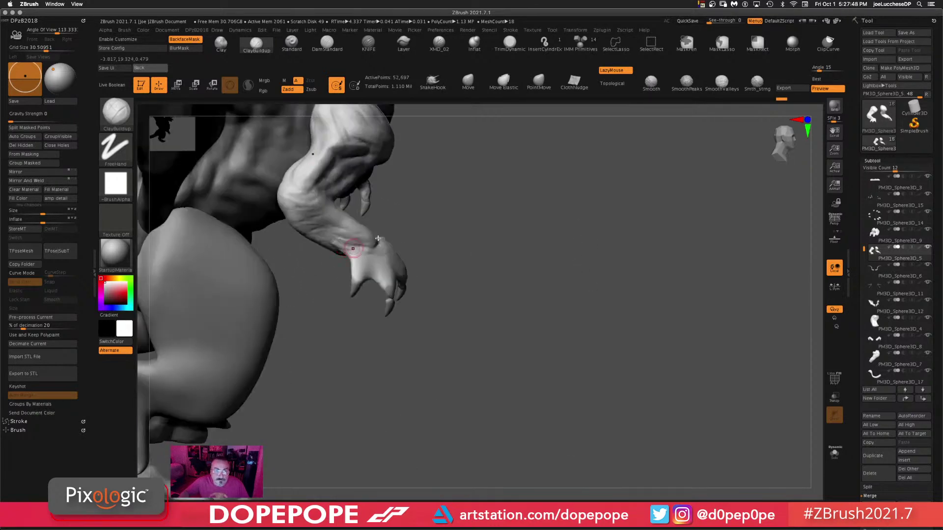
left_click_drag(598, 227, 348, 266)
left_click_drag(385, 240, 365, 258)
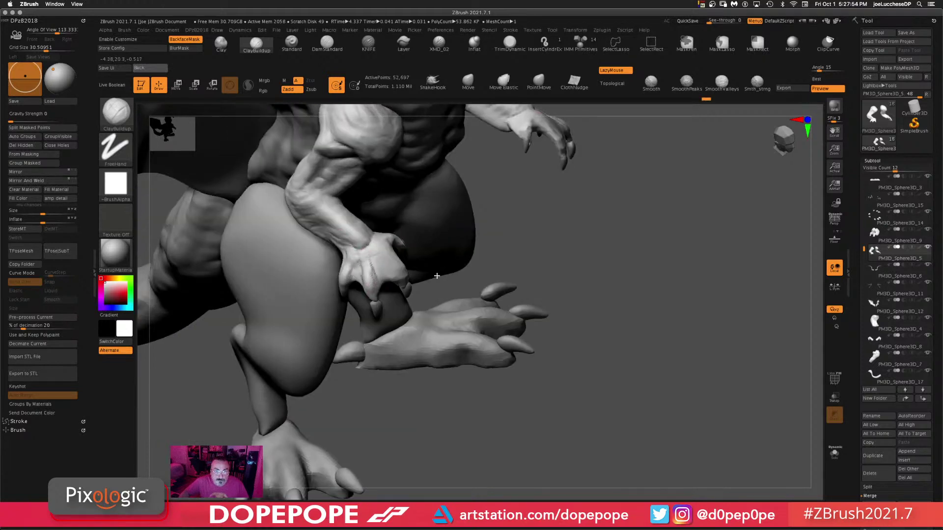
- Sculpt tendons and knuckle forms on the back of the hand and the fingers
left_click_drag(436, 275, 385, 258)
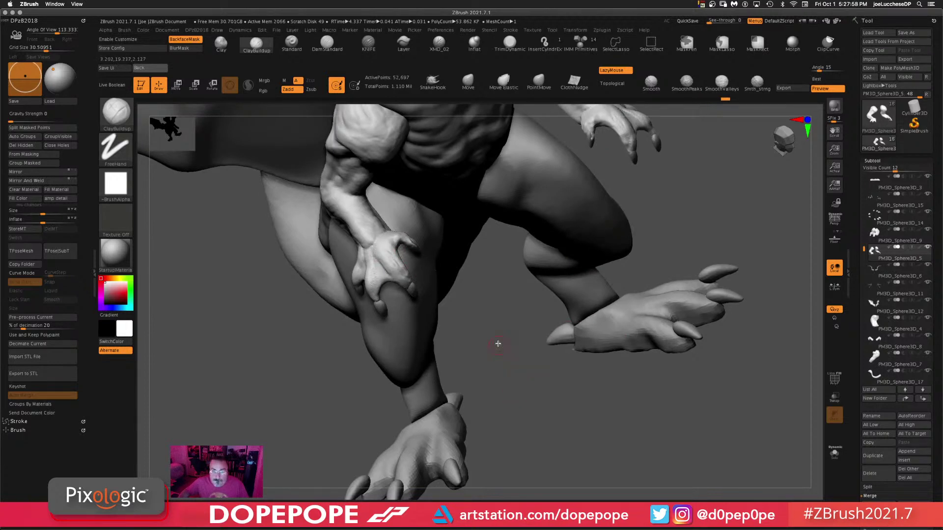
left_click_drag(498, 343, 393, 248)
left_click_drag(504, 314, 392, 280)
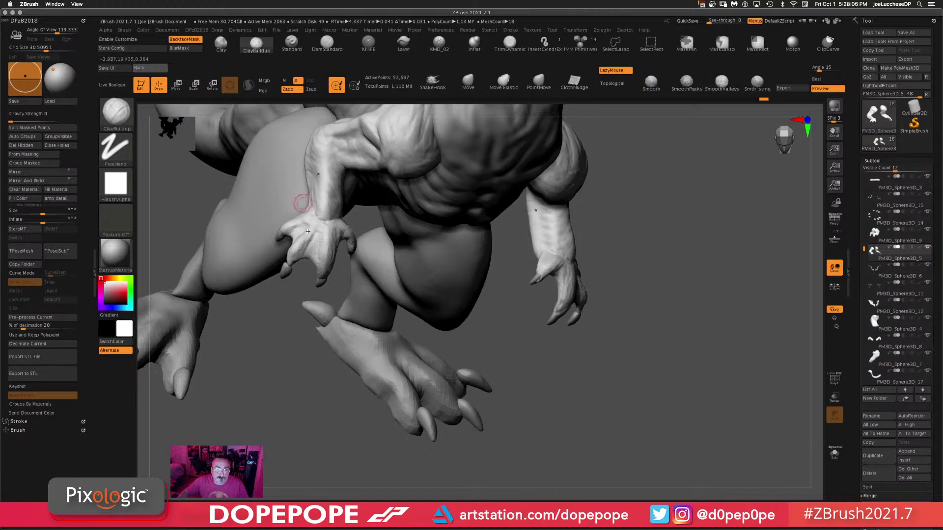
left_click_drag(726, 319, 306, 250)
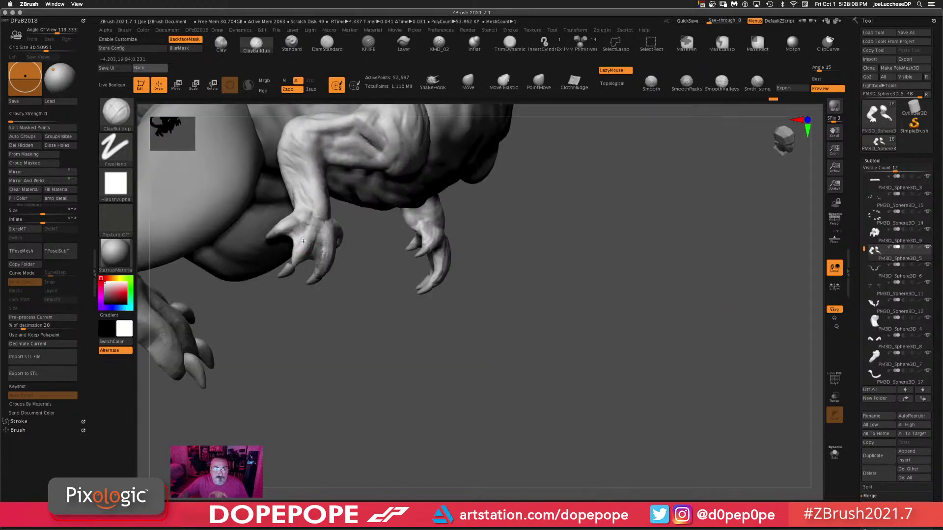
- Remesh the arms and hands with DynaMesh, resize the ClayBuildup brush and add clay to the wrist
left_click_drag(707, 244, 655, 404, "ctrl")
left_click_drag(583, 360, 498, 375)
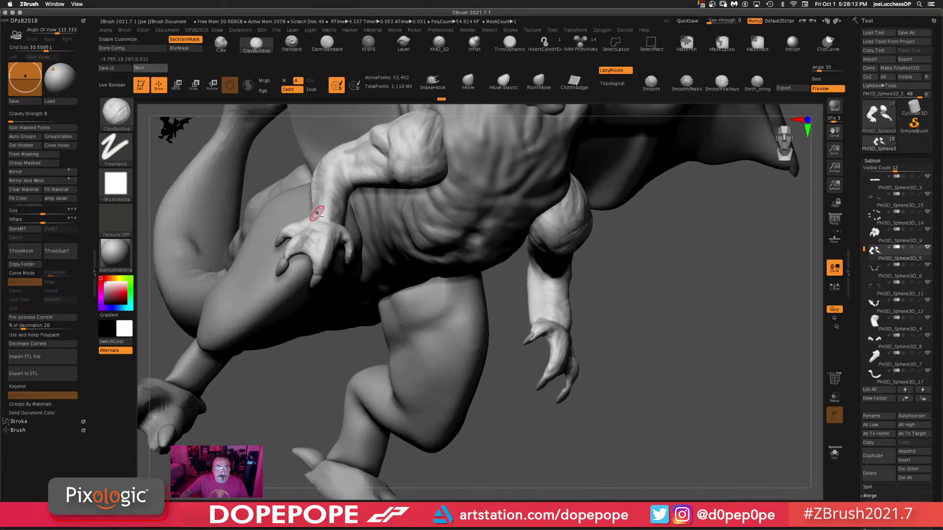
key("space")
left_click_drag(377, 260, 369, 260)
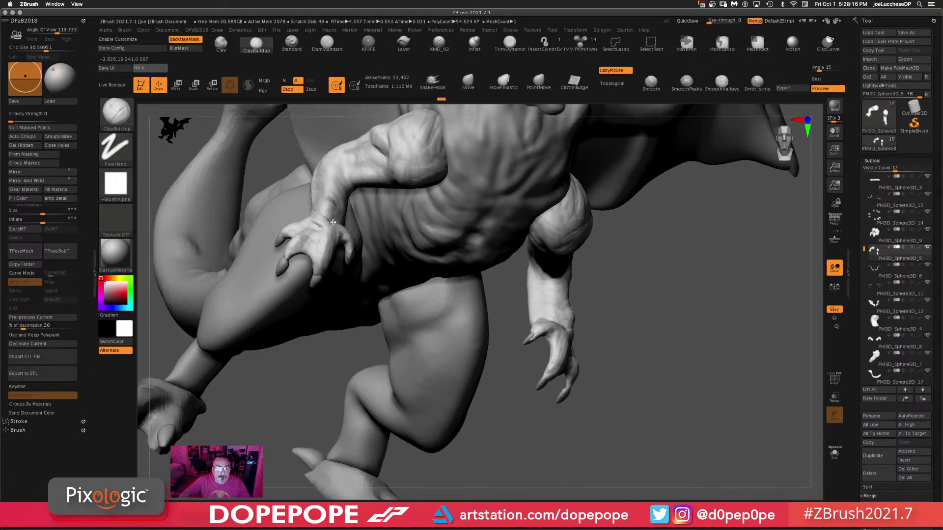
left_click_drag(589, 319, 479, 302)
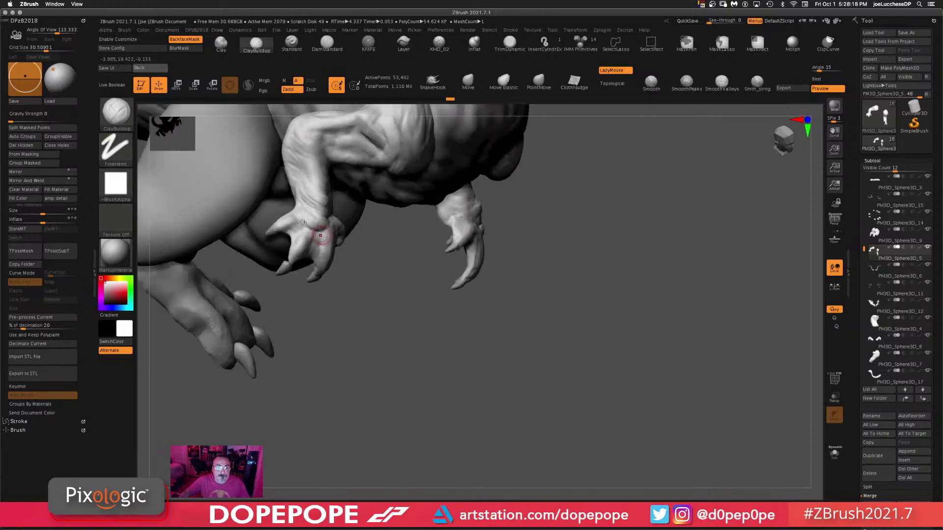
- Sculpt the wrist, knuckles and back of the hand with ClayBuildup, and remesh the arms with DynaMesh
right_click_drag(491, 380, 295, 216)
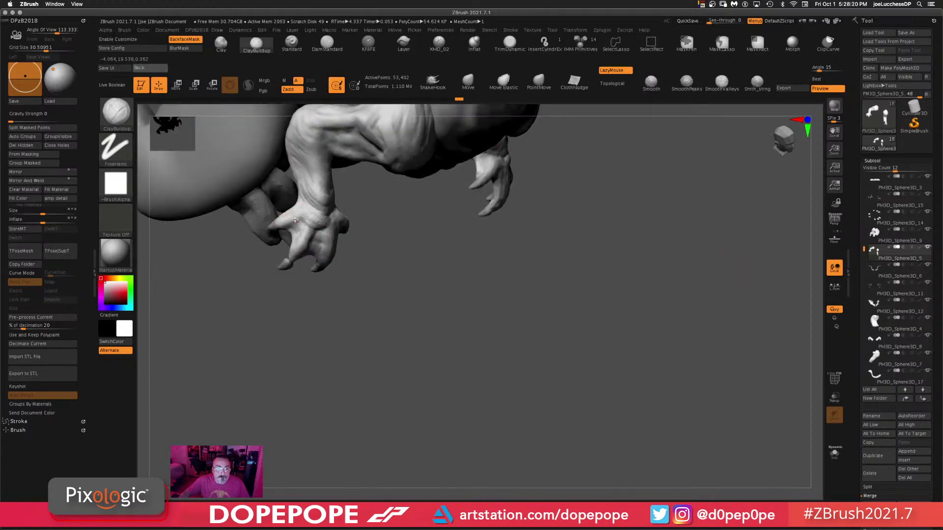
right_click_drag(412, 294, 324, 223)
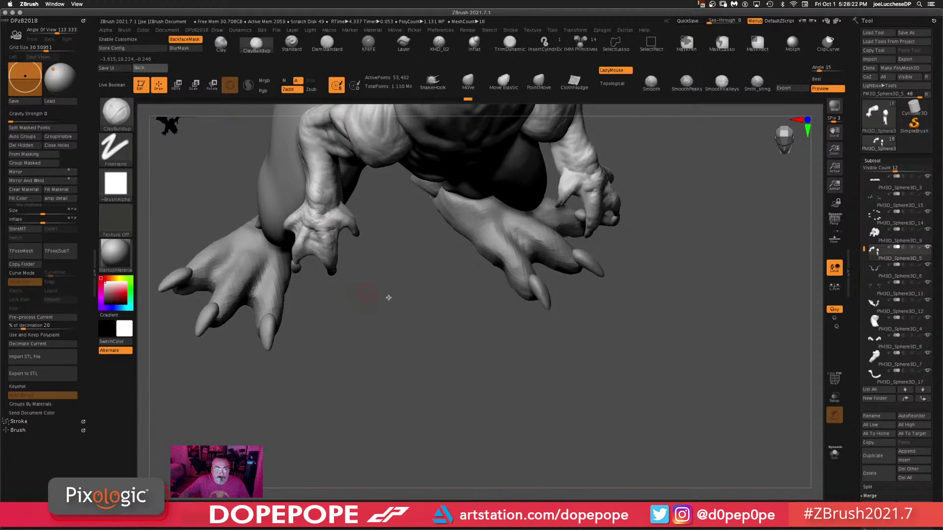
right_click_drag(385, 294, 304, 230)
right_click_drag(528, 311, 329, 211)
right_click_drag(488, 282, 444, 309)
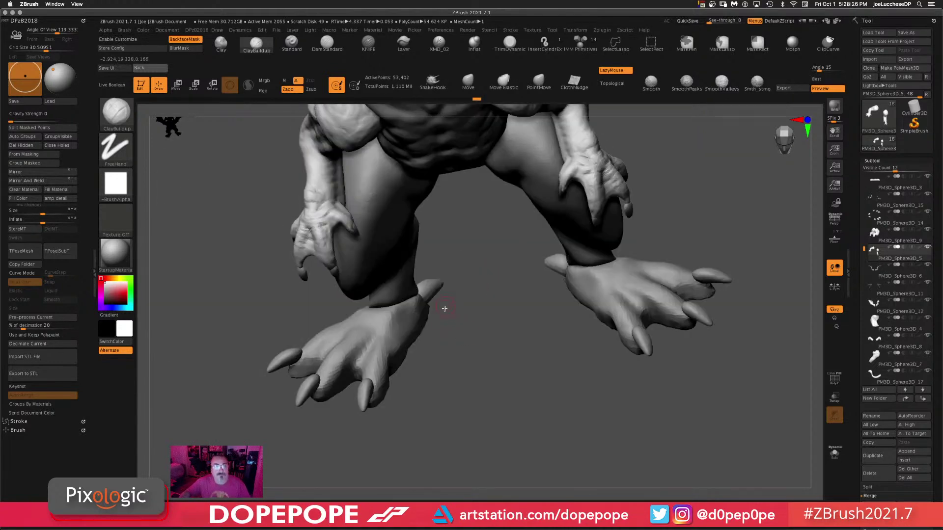
right_click_drag(530, 396, 766, 346)
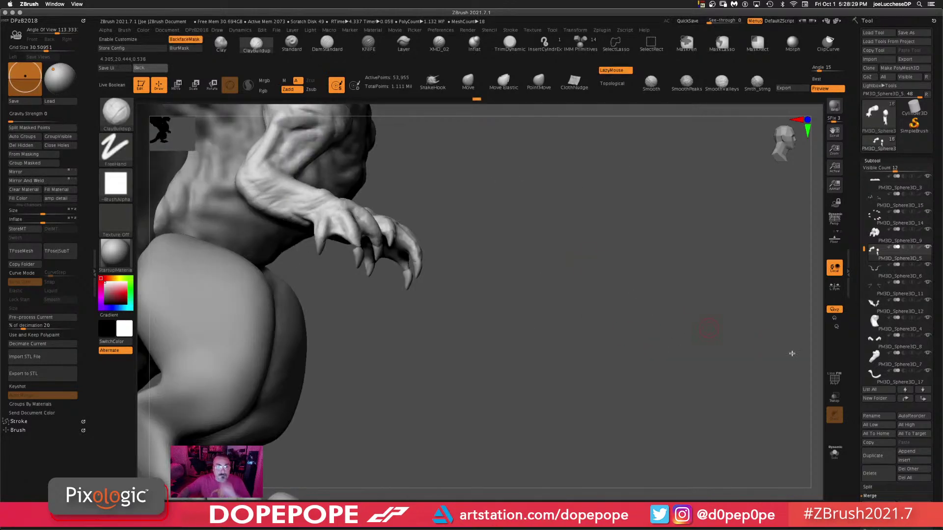
- Isolate the arms in Solo mode and build up a blunt, rounded tip on the middle finger
left_click(836, 458)
right_click_drag(569, 331, 533, 236)
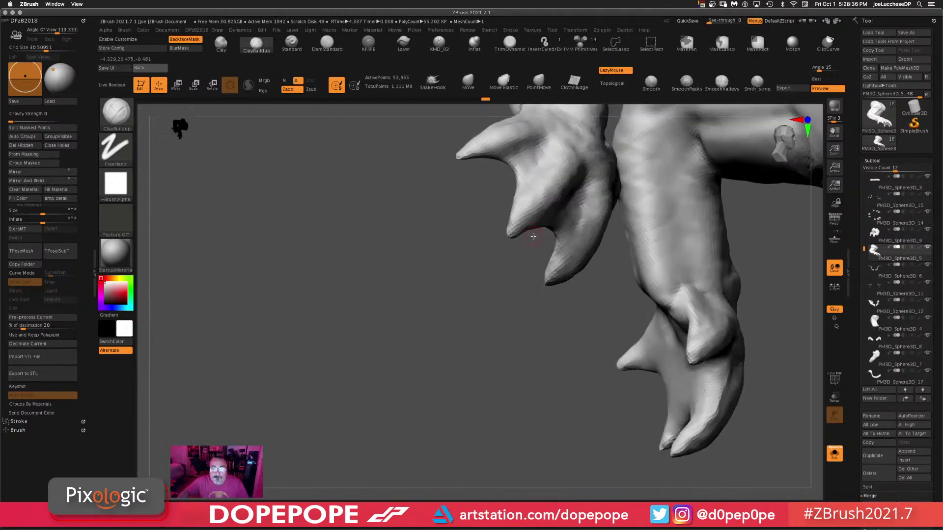
left_click_drag(519, 235, 529, 228)
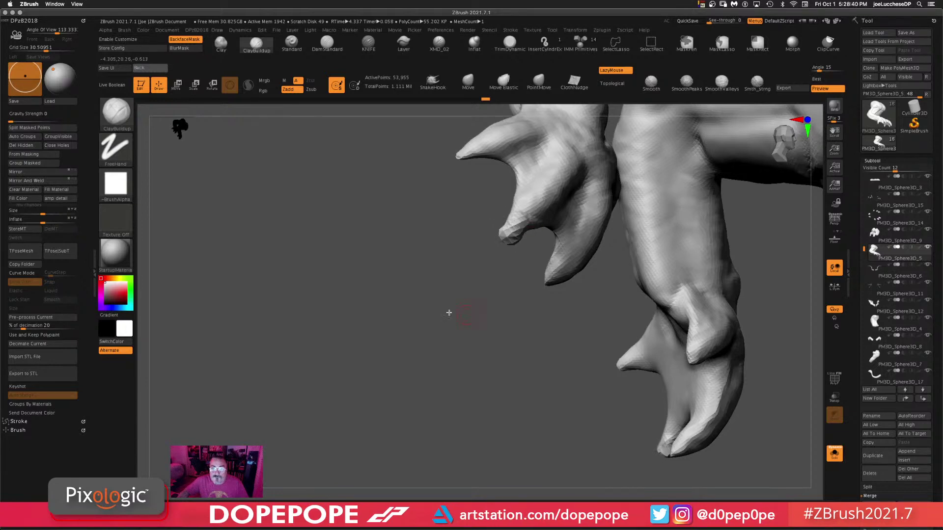
right_click_drag(449, 313, 523, 216)
left_click_drag(493, 220, 503, 220)
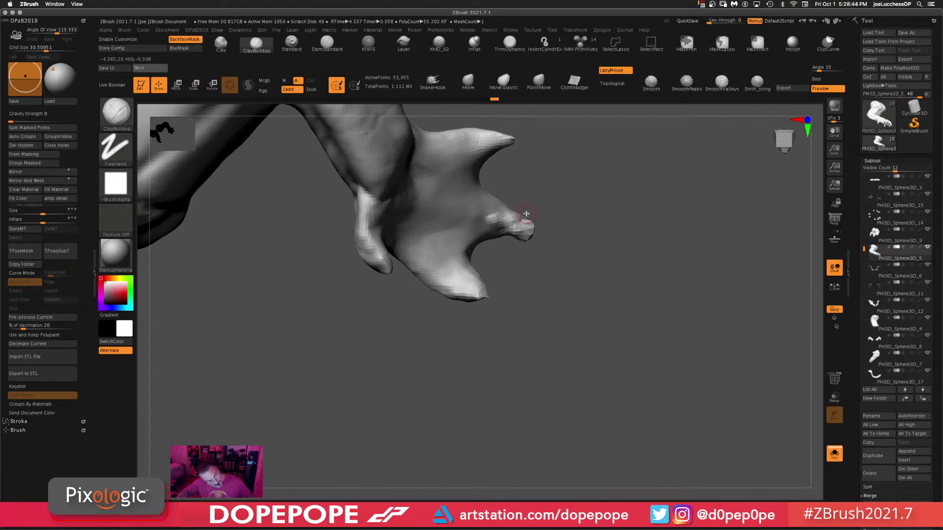
left_click_drag(608, 246, 589, 280)
- Thicken the tip of the outer finger next to the middle one with ClayBuildup, working from both sides
left_click_drag(473, 294, 506, 301)
left_click_drag(535, 330, 526, 319)
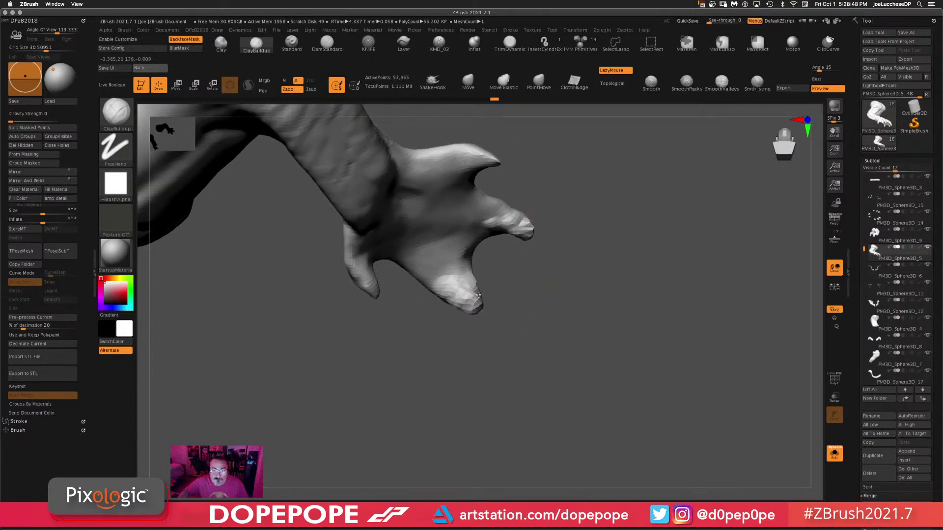
mouse_move(460, 294)
right_mouse_down()
mouse_move(536, 310)
mouse_move(450, 300)
right_mouse_up()
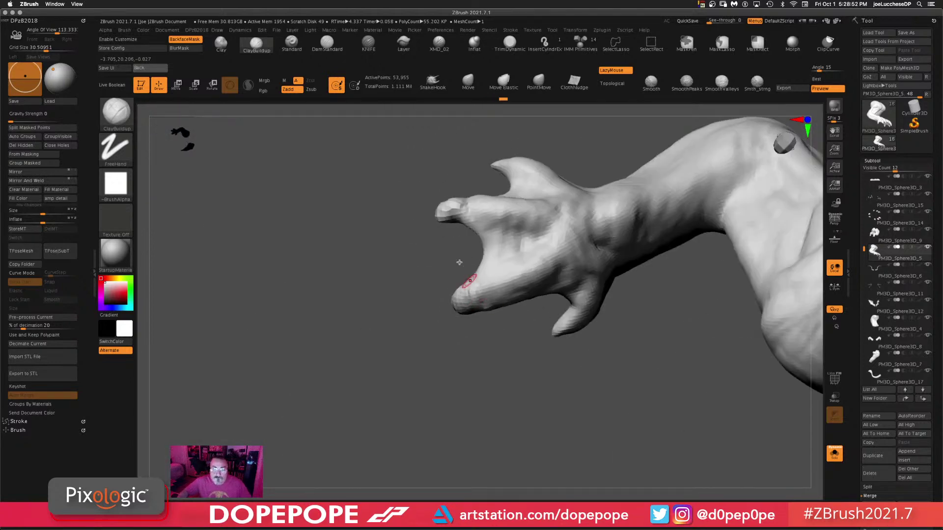
key("space")
right_click_drag(401, 265, 468, 306)
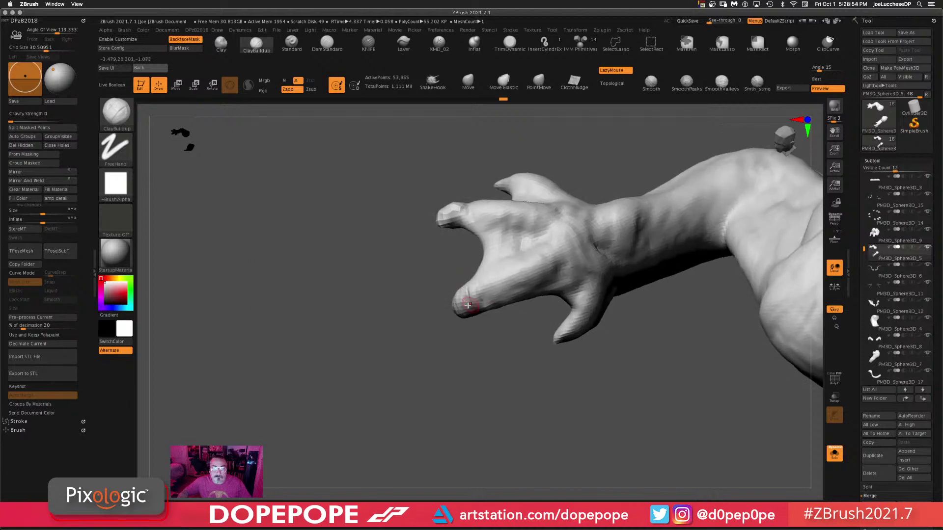
left_click_drag(451, 298, 446, 259)
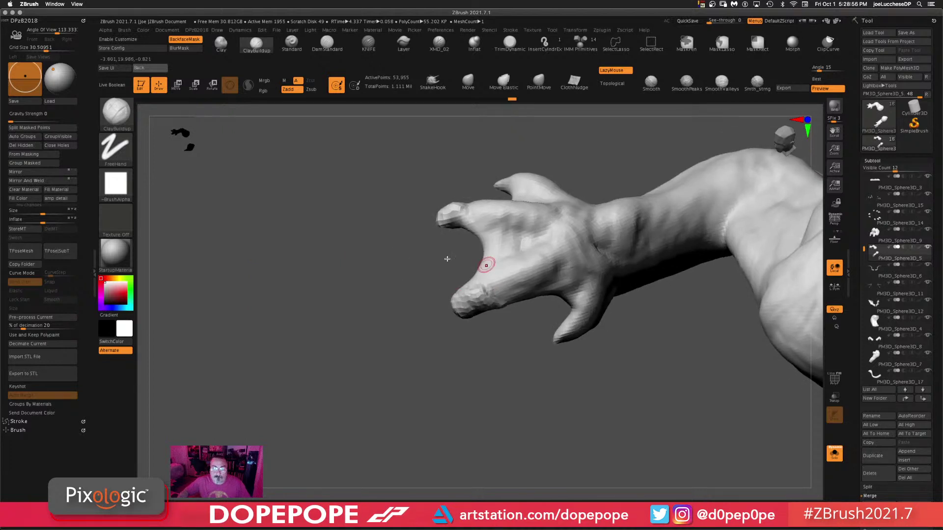
- Add a raised knuckle behind the middle fingertip and remesh the arms with DynaMesh
right_click_drag(403, 202, 467, 228)
mouse_move(460, 227)
left_mouse_down()
mouse_move(443, 226)
mouse_move(489, 233)
left_mouse_up()
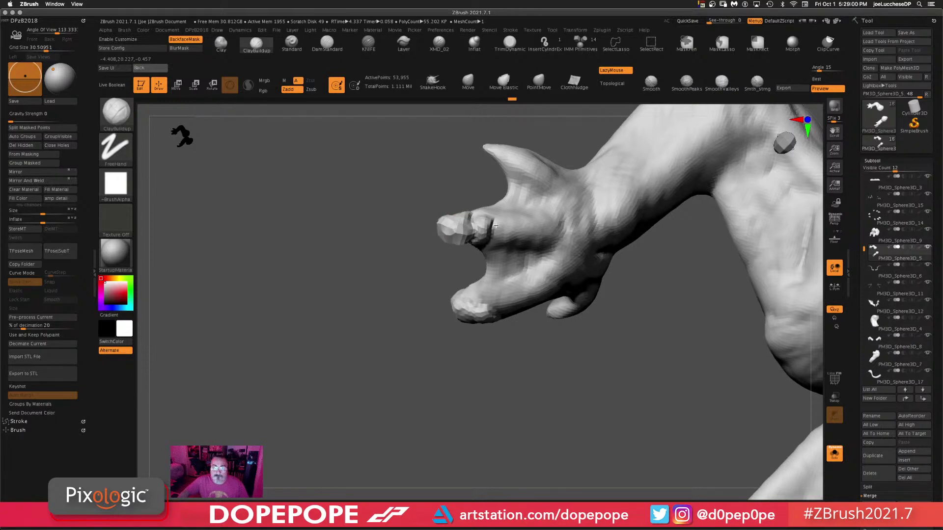
left_click_drag(379, 225, 421, 411, "ctrl")
- Build up bony ridges and knuckles along the tops of the fingers and the thumb
right_click_drag(594, 426, 362, 239)
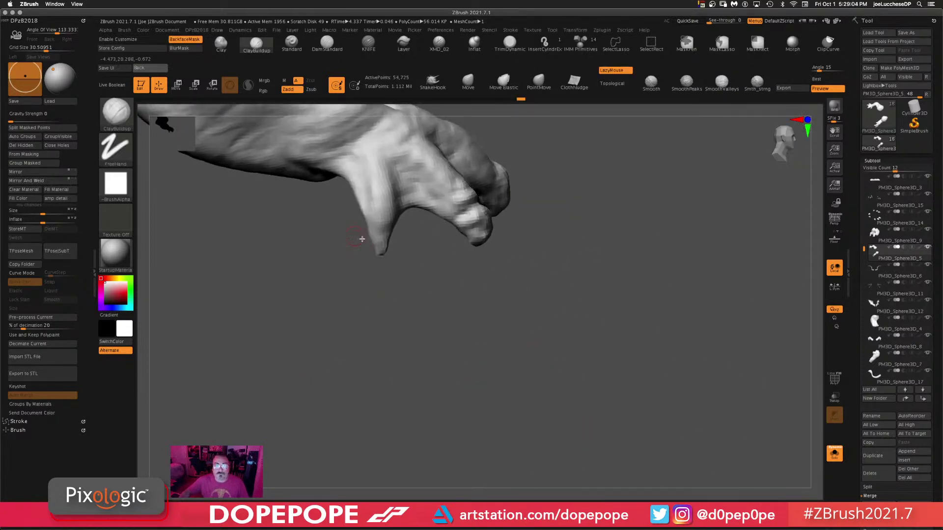
mouse_move(386, 227)
left_mouse_down()
mouse_move(368, 248)
mouse_move(378, 194)
mouse_move(358, 148)
left_mouse_up()
right_click_drag(581, 257, 441, 168)
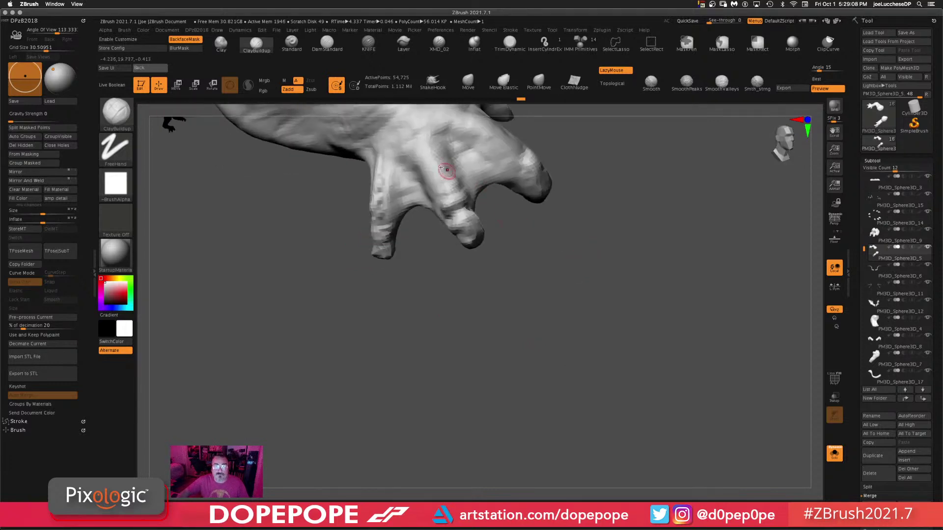
left_click_drag(425, 157, 456, 211)
right_click_drag(652, 358, 620, 265)
mouse_move(482, 184)
left_mouse_down()
mouse_move(486, 207)
mouse_move(545, 249)
left_mouse_up()
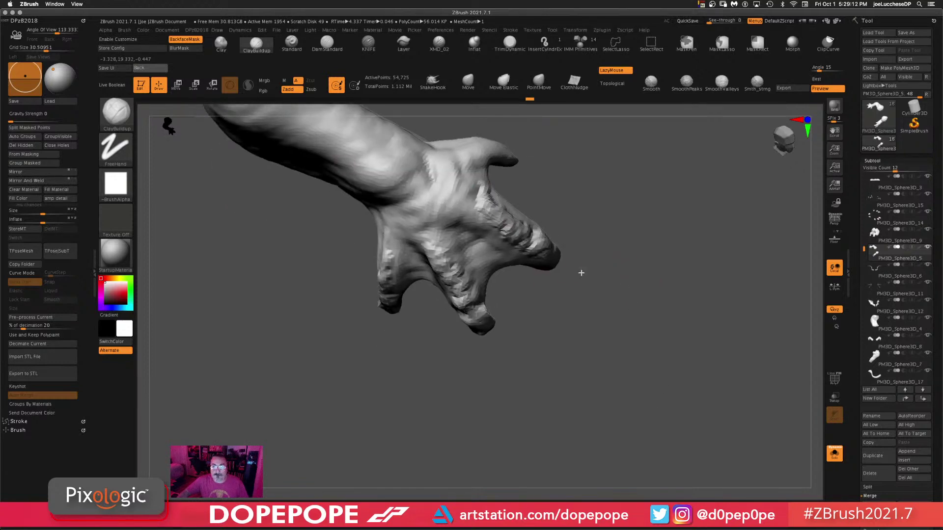
mouse_move(582, 273)
right_mouse_down()
mouse_move(636, 236)
mouse_move(652, 189)
mouse_move(643, 255)
mouse_move(475, 268)
right_mouse_up()
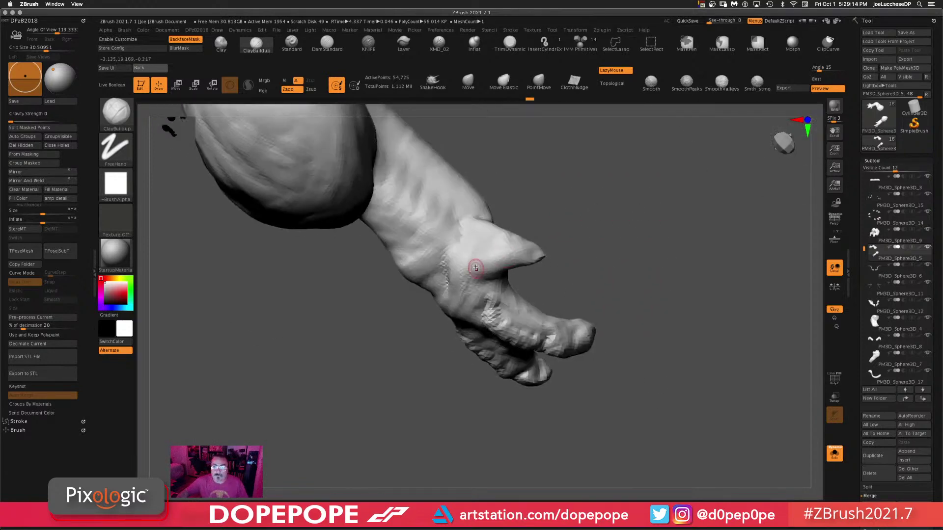
left_click_drag(479, 253, 536, 253)
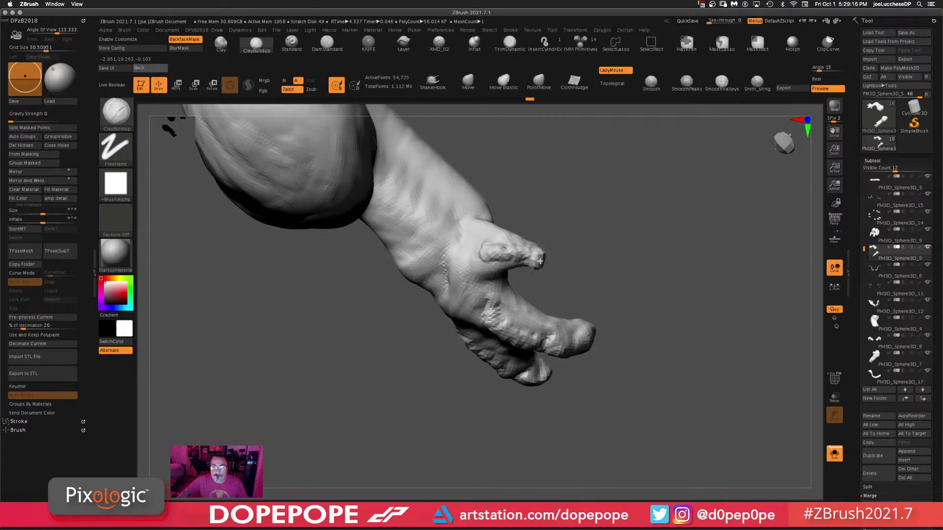
- Adjust the draw size and sculpt a thumb pad on the palm plus a raised ridge along the adjacent finger's underside
mouse_move(540, 261)
right_mouse_down()
mouse_move(430, 244)
mouse_move(685, 360)
mouse_move(694, 290)
right_mouse_up()
key("space")
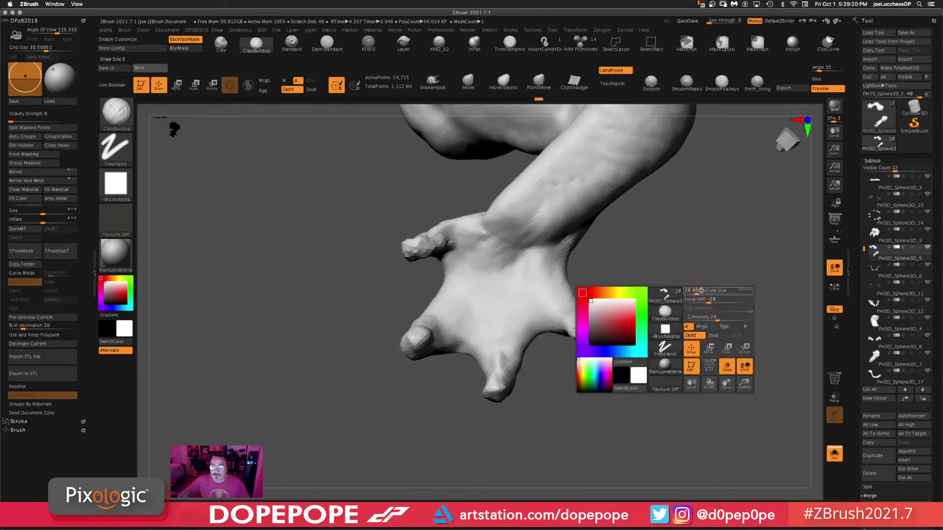
mouse_move(488, 269)
left_mouse_down()
mouse_move(457, 258)
mouse_move(494, 250)
left_mouse_up()
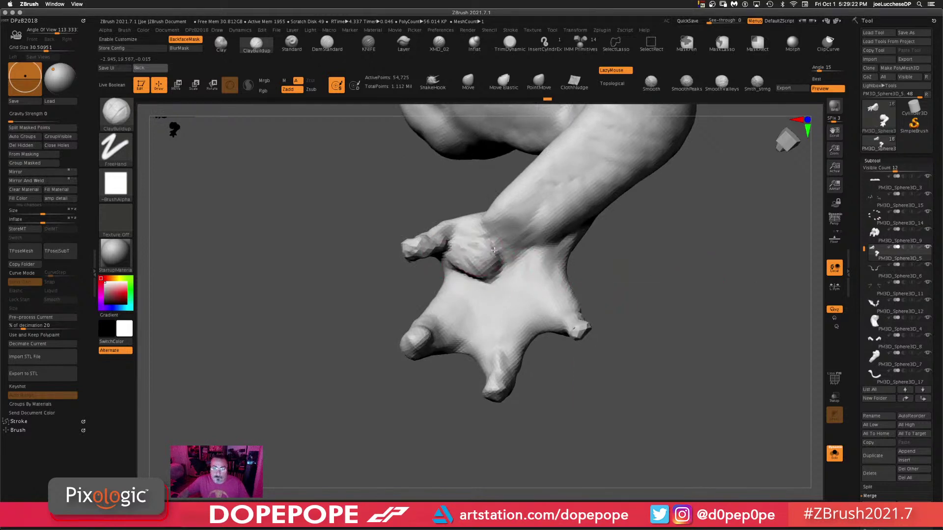
left_click_drag(621, 282, 626, 300)
left_click_drag(472, 300, 417, 339)
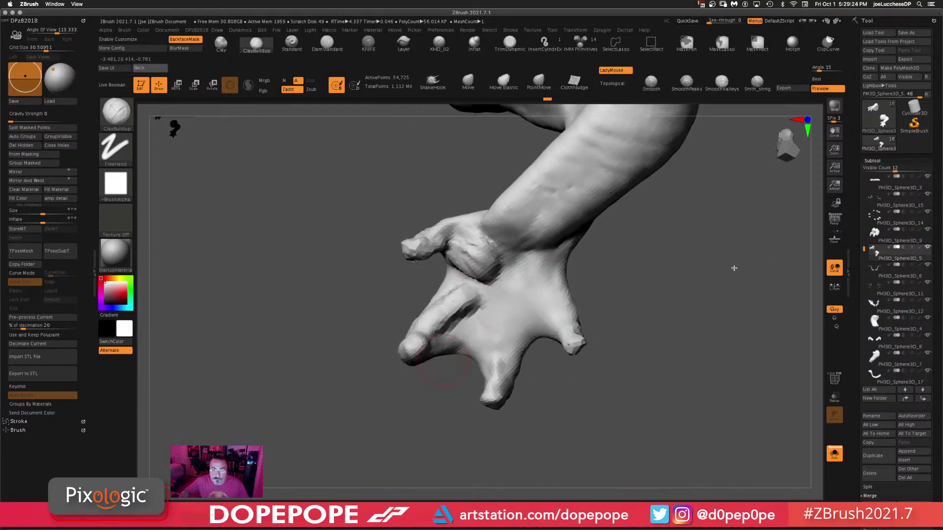
- Build up fleshy pads along the undersides of the remaining fingers and across the palm at their base
left_click_drag(734, 268, 727, 295)
mouse_move(505, 317)
left_mouse_down()
mouse_move(494, 359)
mouse_move(511, 309)
mouse_move(565, 349)
left_mouse_up()
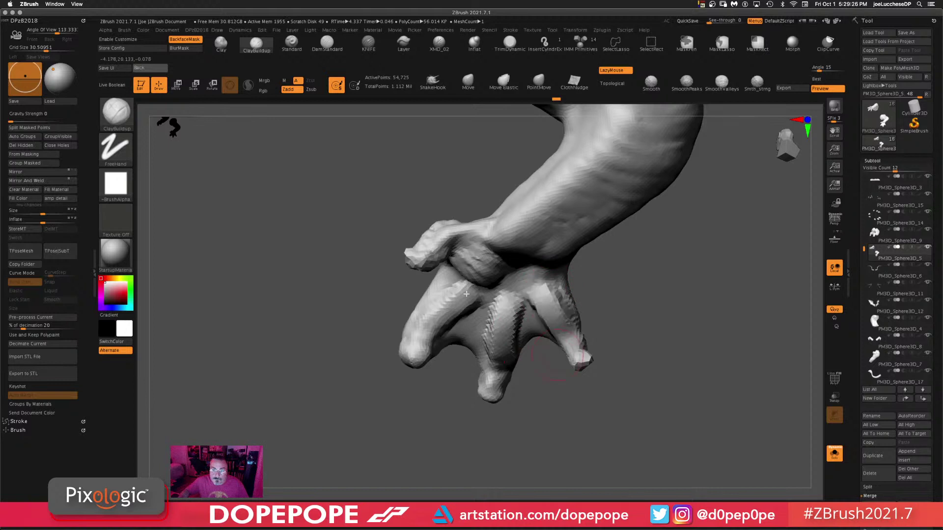
mouse_move(466, 295)
left_mouse_down()
mouse_move(424, 347)
mouse_move(458, 339)
left_mouse_up()
left_click_drag(529, 307, 518, 335)
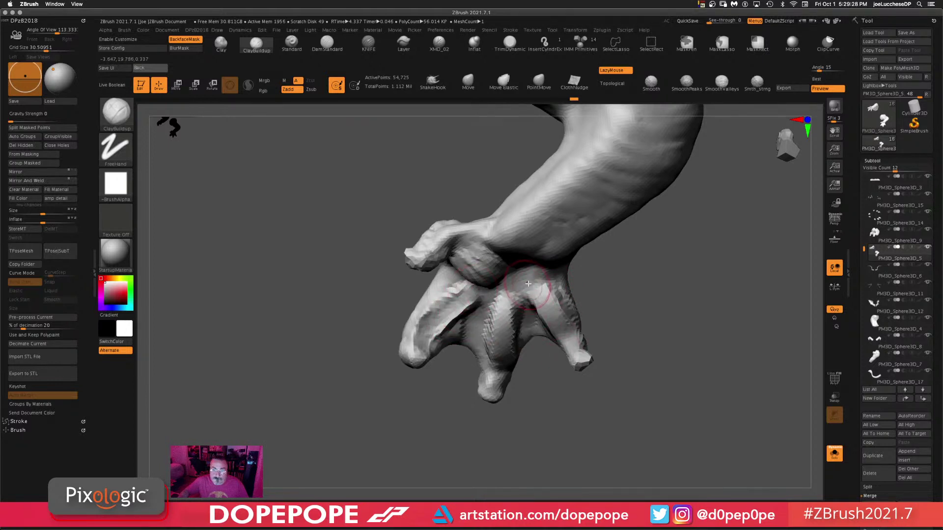
left_click_drag(547, 289, 518, 274)
- Remesh the arms with DynaMesh, smooth the palm, finger pads and wrist, and remesh them again
left_click_drag(724, 254, 693, 487, "ctrl")
left_click_drag(516, 288, 493, 329, "shift")
left_click_drag(488, 275, 490, 268, "shift")
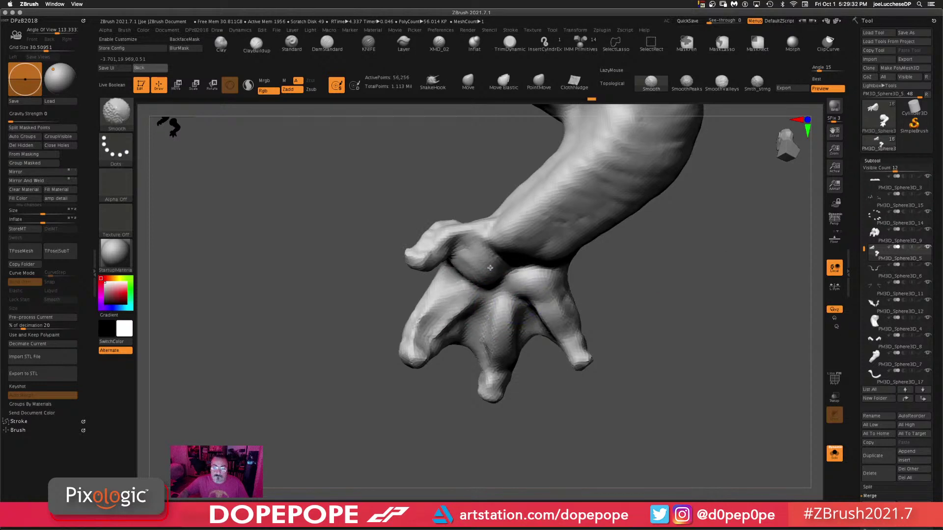
mouse_move(544, 234)
left_mouse_down()
mouse_move(520, 248)
mouse_move(550, 243)
mouse_move(579, 210)
mouse_move(526, 248)
mouse_move(619, 179)
left_mouse_up()
mouse_move(565, 200)
left_mouse_down("shift")
mouse_move(545, 221)
mouse_move(569, 246)
left_mouse_up("shift")
left_click_drag(754, 260, 732, 477, "ctrl")
- Try a clay stroke on the palm side of the middle finger and undo it
mouse_move(644, 282)
left_mouse_down("alt")
mouse_move(640, 270)
mouse_move(688, 270)
mouse_move(673, 295)
mouse_move(697, 295)
mouse_move(717, 311)
mouse_move(581, 248)
mouse_move(540, 196)
left_mouse_up("alt")
left_click_drag(562, 265, 581, 94, "alt")
left_click_drag(589, 236, 530, 236)
mouse_move(448, 287)
left_mouse_down()
mouse_move(423, 278)
mouse_move(439, 290)
left_mouse_up()
left_click_drag(555, 221, 511, 259)
key("ctrl+z")
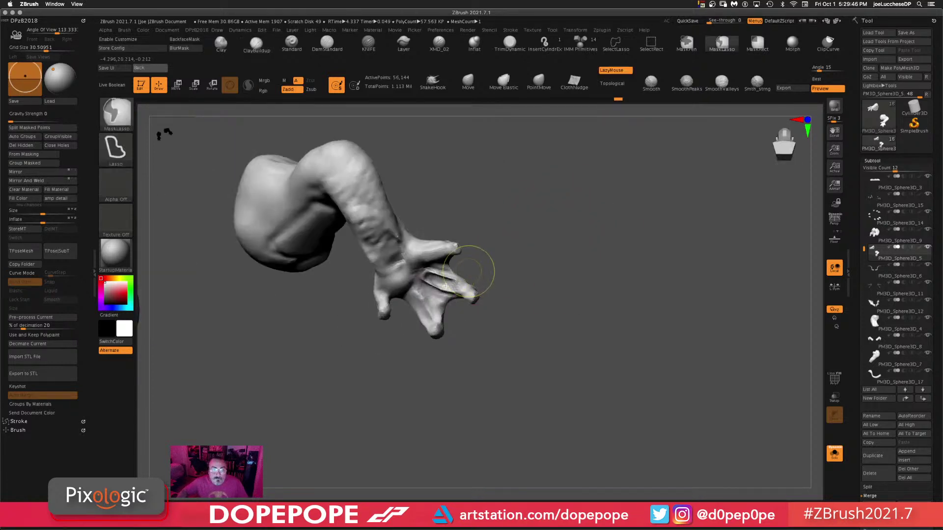
- Smooth the palm and build up clay along the base of the middle finger with a resized ClayBuildup brush
mouse_move(462, 280)
left_mouse_down("shift")
mouse_move(413, 290)
mouse_move(410, 253)
left_mouse_up("shift")
mouse_move(471, 237)
left_mouse_down()
mouse_move(593, 219)
mouse_move(581, 139)
left_mouse_up()
key("space")
mouse_move(555, 224)
left_mouse_down()
mouse_move(546, 227)
mouse_move(555, 205)
left_mouse_up()
left_click_drag(422, 278, 450, 285)
left_click_drag(479, 253, 526, 252)
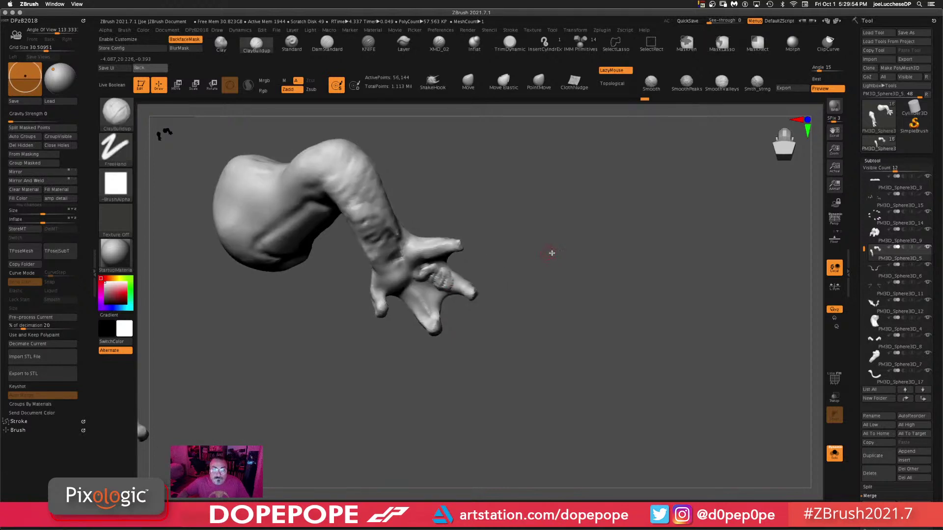
- Undo the last strokes on the palm and lower the Smooth brush's Z Intensity to 22
key("ctrl+z")
key("ctrl+z")
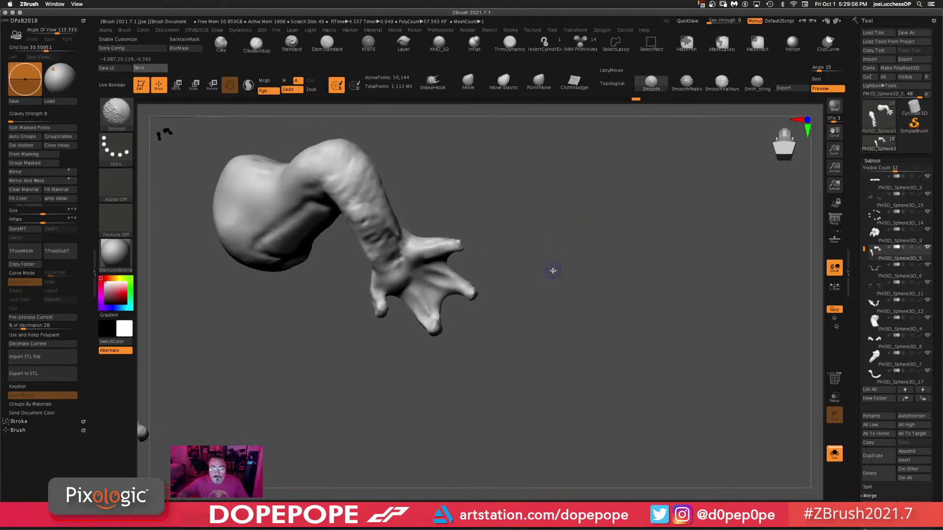
key("space")
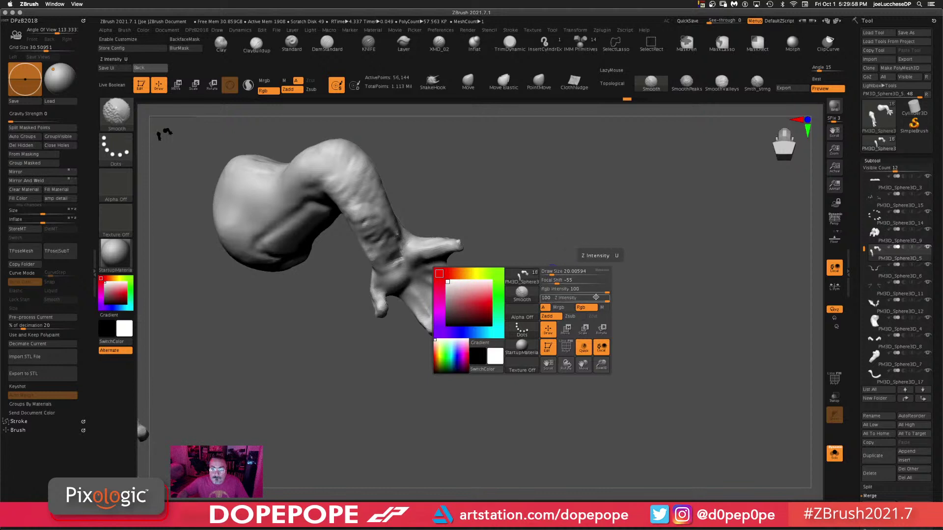
left_click_drag(596, 297, 573, 298)
key("space")
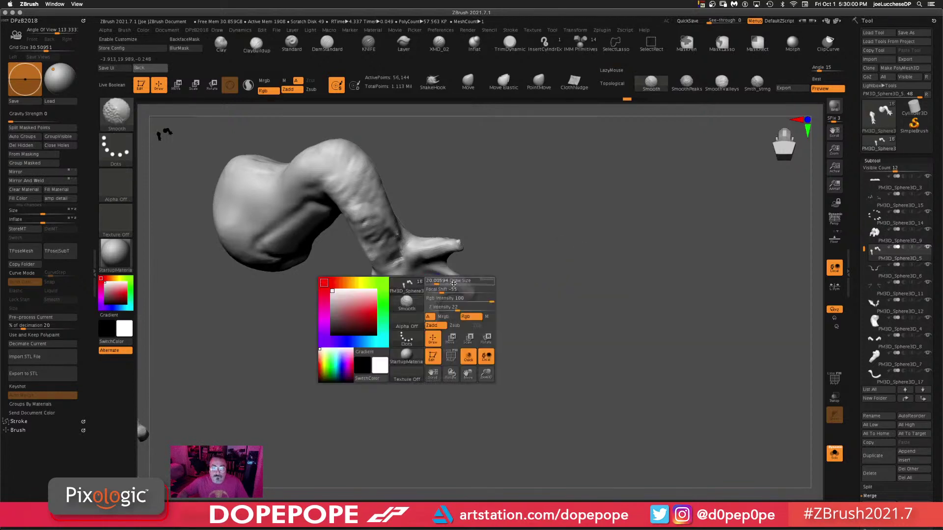
- Set ClayBuildup's Z Intensity to 12 and build up fleshy pads on the palm and along the undersides of the fingers
key("space")
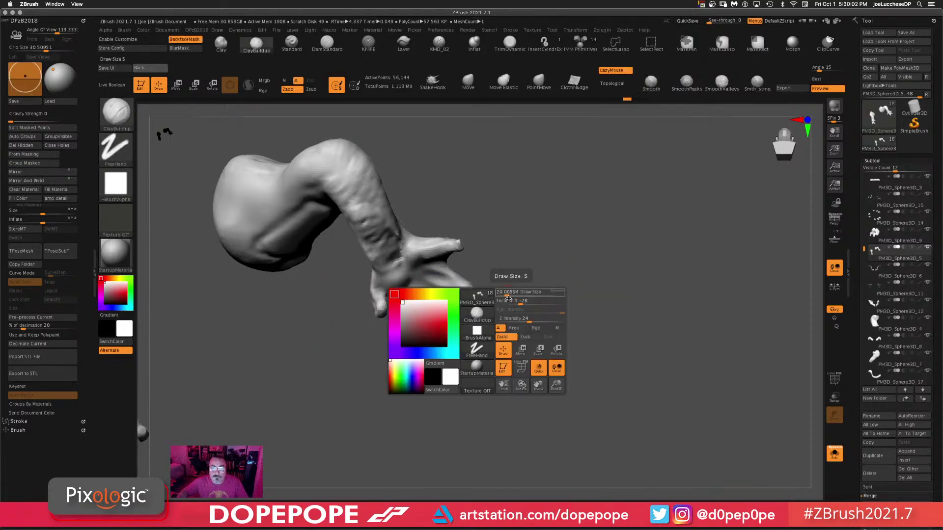
left_click(520, 319)
key("space")
left_click_drag(413, 273, 418, 273)
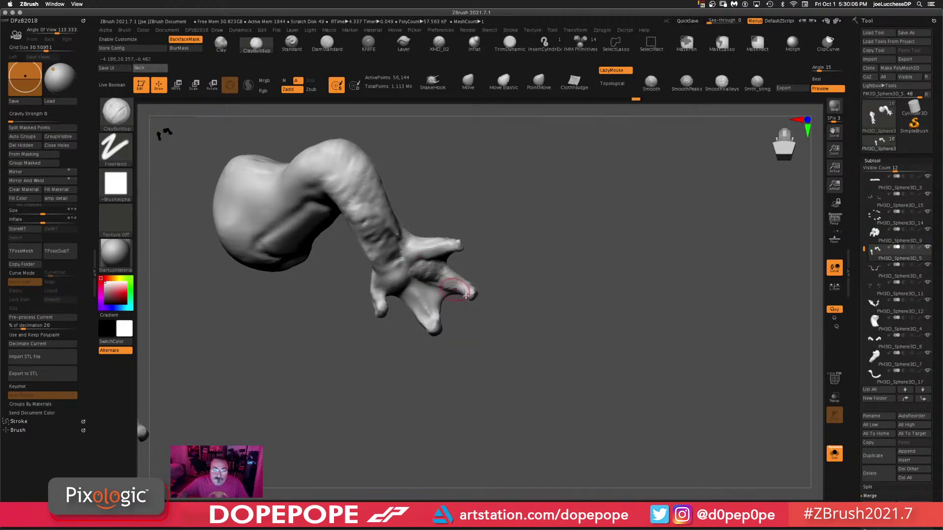
left_click_drag(397, 291, 423, 312)
left_click_drag(578, 230, 405, 285)
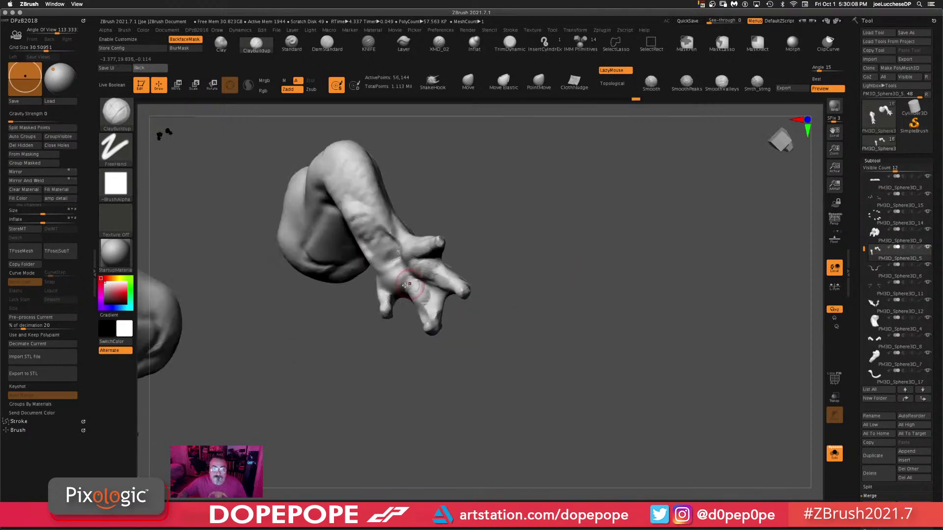
mouse_move(609, 242)
left_mouse_down()
mouse_move(581, 234)
mouse_move(376, 263)
left_mouse_up()
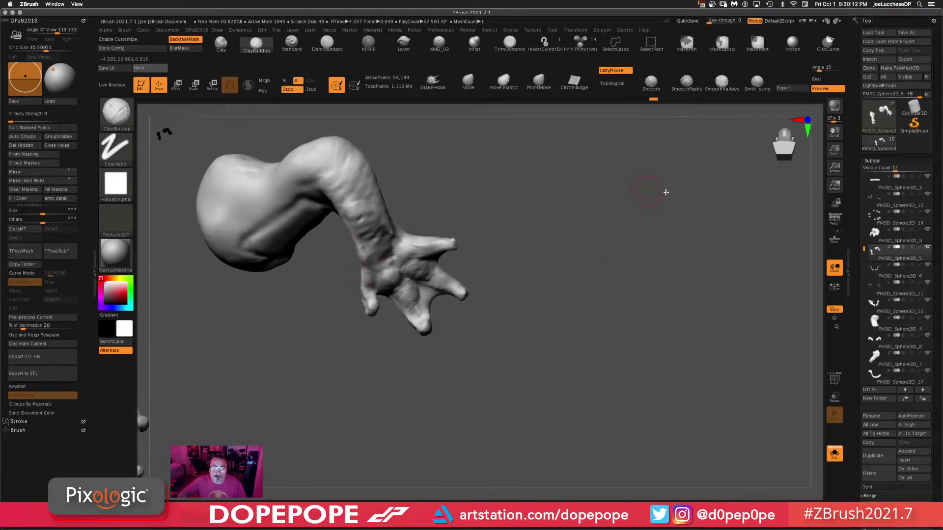
- Sculpt muscle and skin folds along the inner forearm from the wrist towards the elbow with ClayBuildup
mouse_move(664, 192)
left_mouse_down()
mouse_move(665, 252)
mouse_move(657, 231)
mouse_move(335, 229)
mouse_move(361, 223)
left_mouse_up()
left_click_drag(452, 151, 437, 216)
left_click_drag(373, 214, 330, 185)
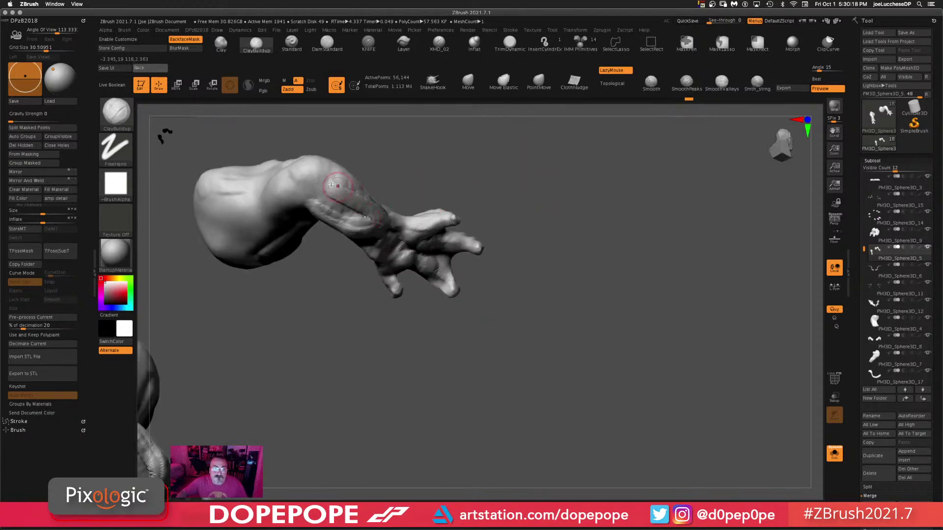
mouse_move(441, 186)
left_mouse_down()
mouse_move(343, 170)
mouse_move(413, 193)
left_mouse_up()
left_click_drag(607, 177, 383, 199)
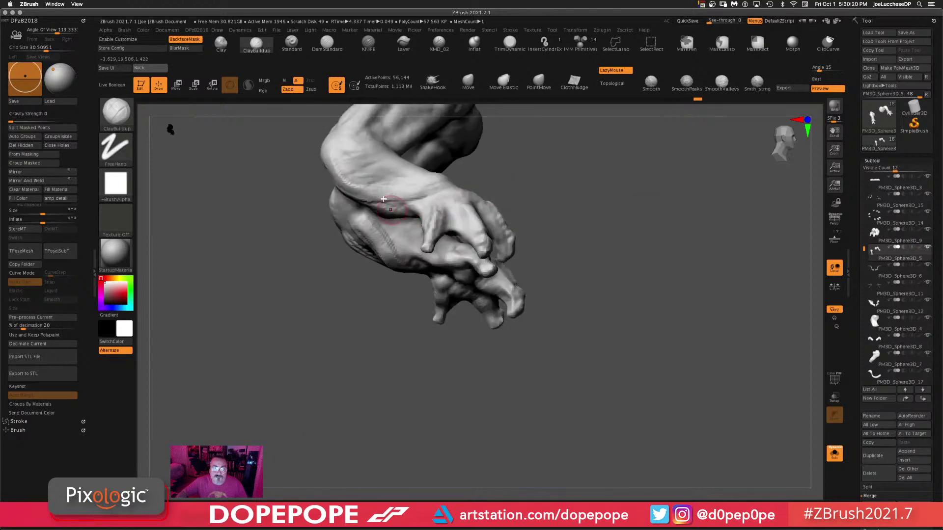
- Build up tendons and wrinkles over the wrist and the back of the hand with ClayBuildup
left_click_drag(543, 223, 457, 204)
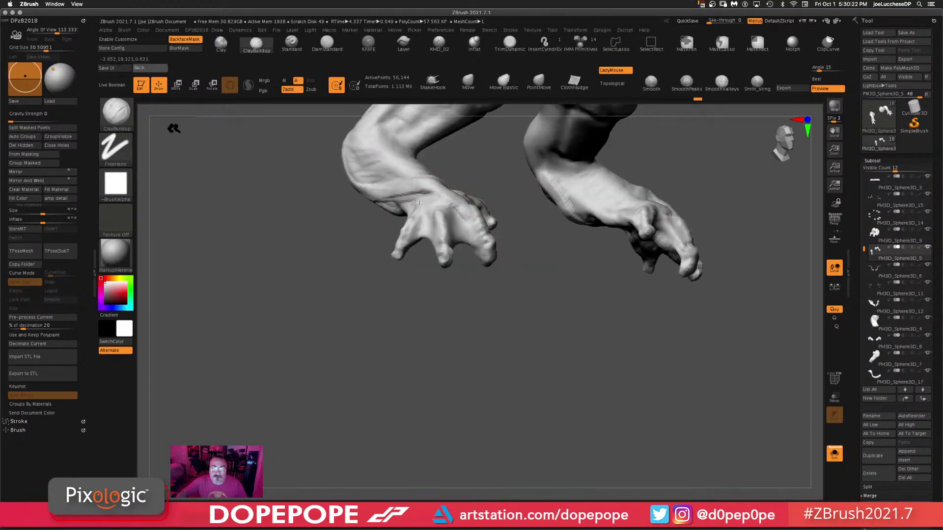
mouse_move(511, 300)
left_mouse_down()
mouse_move(613, 316)
mouse_move(606, 324)
left_mouse_up()
left_click_drag(634, 244, 421, 168)
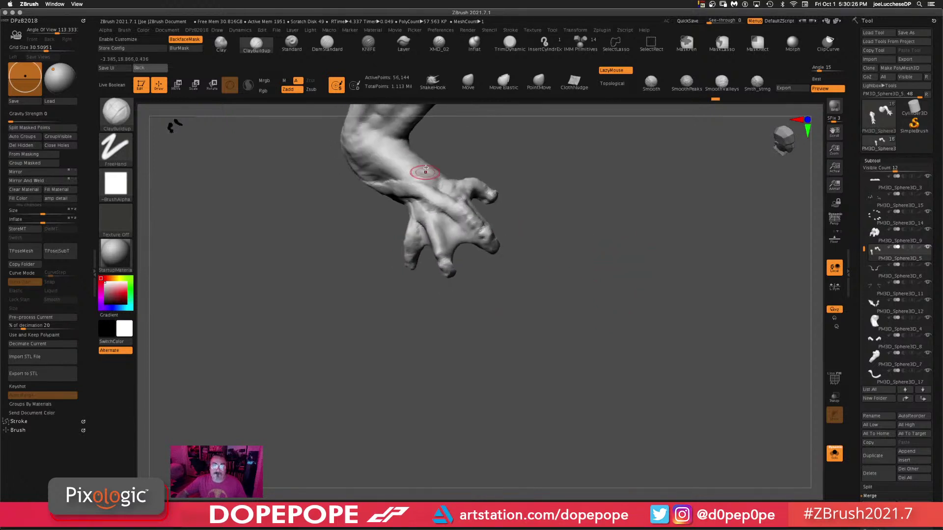
left_click_drag(617, 226, 448, 191)
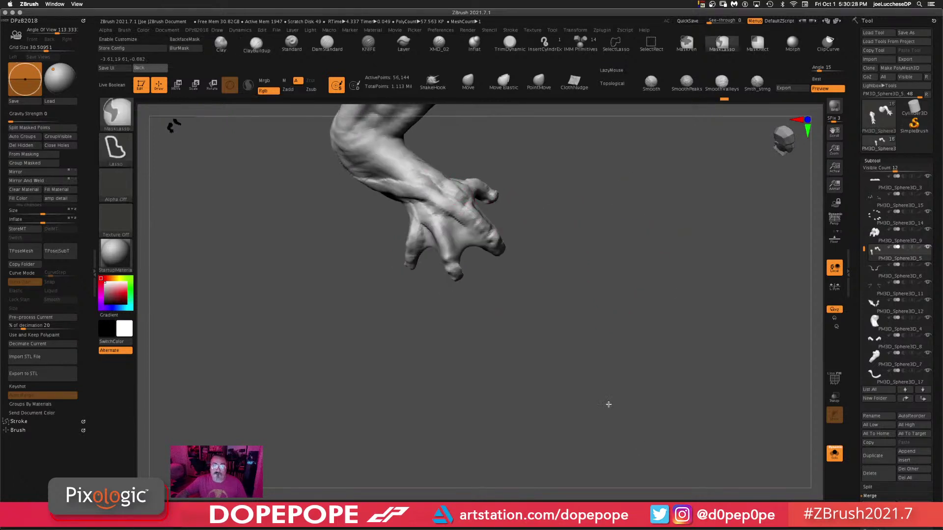
- Remesh the sculpted arms with DynaMesh and turn off Solo mode to show the whole dragon
mouse_move(609, 402)
left_mouse_down()
mouse_move(560, 255)
mouse_move(596, 269)
mouse_move(549, 327)
mouse_move(519, 447)
left_mouse_up()
mouse_move(608, 344)
left_mouse_down()
mouse_move(421, 326)
mouse_move(449, 337)
left_mouse_up()
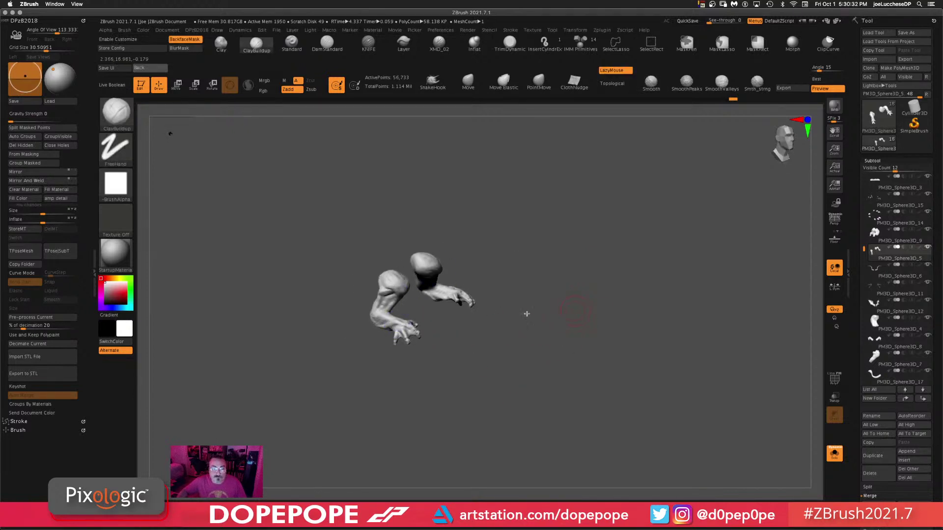
left_click_drag(526, 314, 383, 311, "shift")
mouse_move(516, 209)
left_mouse_down()
mouse_move(560, 216)
mouse_move(620, 255)
left_mouse_up()
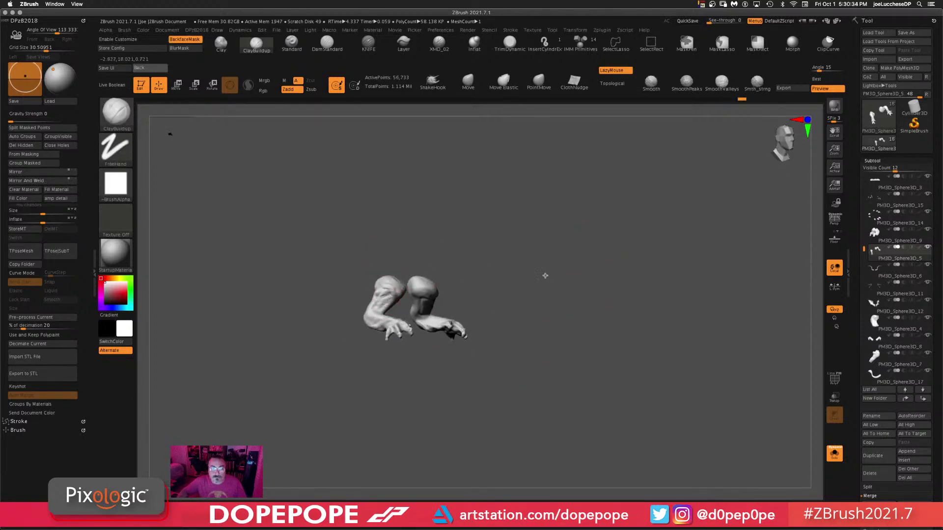
left_click_drag(545, 276, 595, 263)
mouse_move(603, 190)
left_mouse_down("ctrl+shift")
mouse_move(585, 384)
mouse_move(615, 209)
left_mouse_up("ctrl+shift")
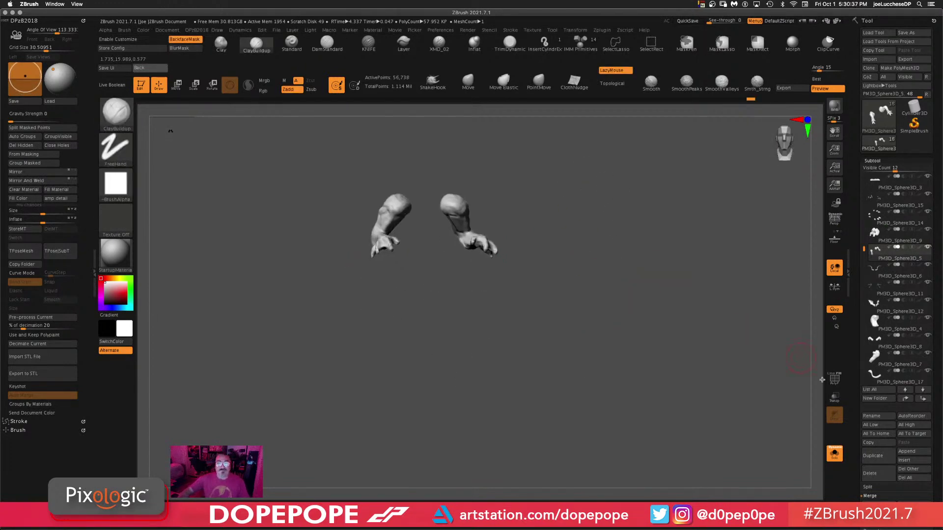
left_click(837, 460)
- Select the torso subtool and build up overlapping ridges across the chest and belly with ClayBuildup
left_click_drag(596, 273, 640, 356)
left_click_drag(600, 333, 505, 261, "alt")
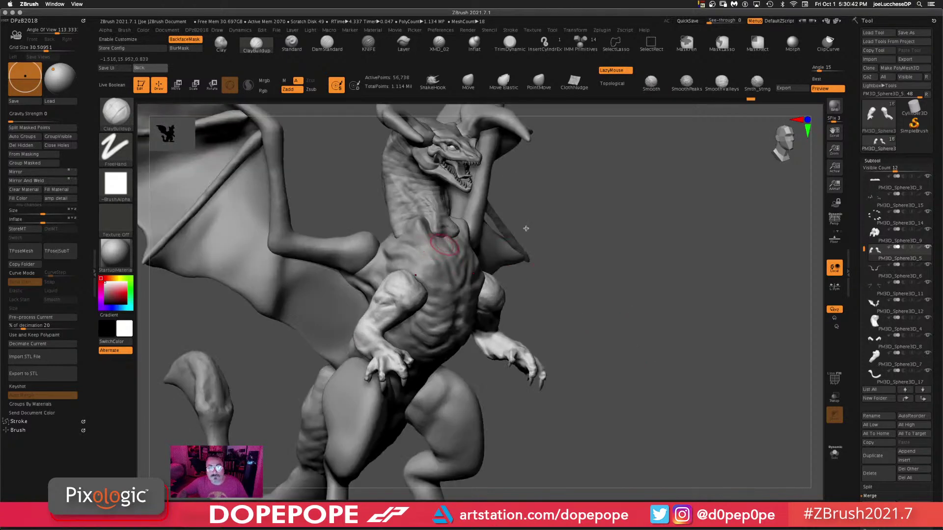
mouse_move(666, 265)
left_mouse_down()
mouse_move(433, 236)
mouse_move(459, 258)
mouse_move(418, 268)
mouse_move(470, 276)
left_mouse_up()
left_click(427, 238, "alt")
left_click_drag(647, 373, 513, 347)
right_click(485, 352)
left_click_drag(590, 290, 540, 294)
mouse_move(406, 350)
left_mouse_down()
mouse_move(432, 366)
mouse_move(429, 389)
left_mouse_up()
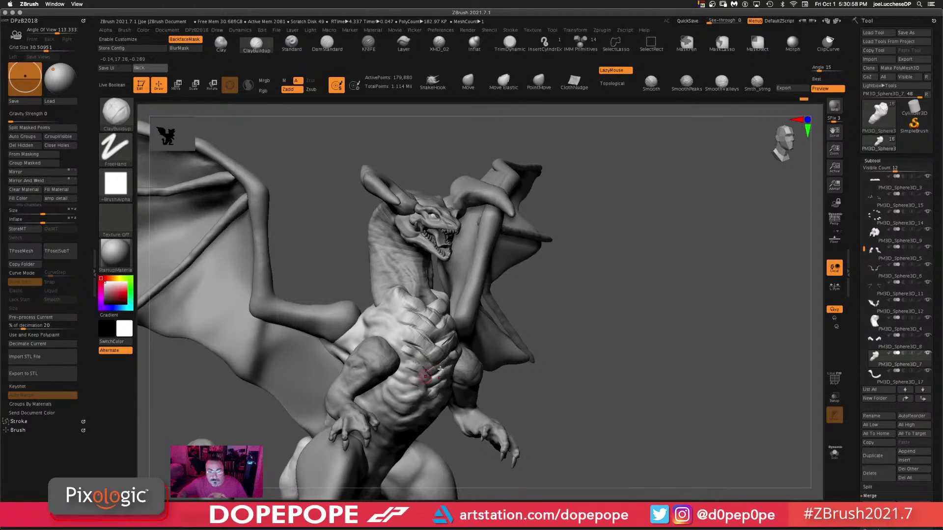
- Remesh the torso with DynaMesh, enlarge the brush and smooth the chest ridges
left_click_drag(643, 270, 661, 306)
left_click_drag(665, 310, 681, 263, "ctrl")
key("space")
left_click_drag(552, 335, 565, 335)
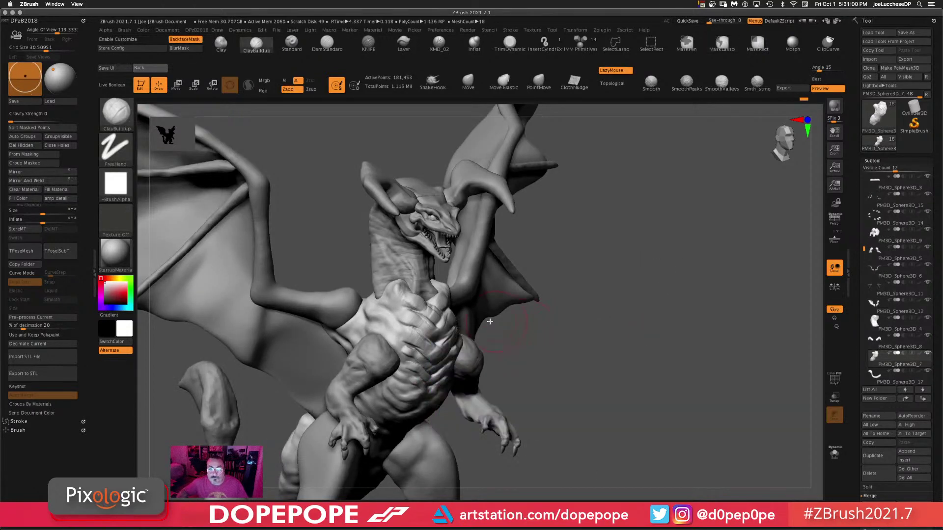
left_click_drag(437, 314, 412, 332, "shift")
- Select the legs subtool and sculpt diagonal folds down the outer thigh with ClayBuildup
left_click_drag(656, 329, 705, 235, "alt")
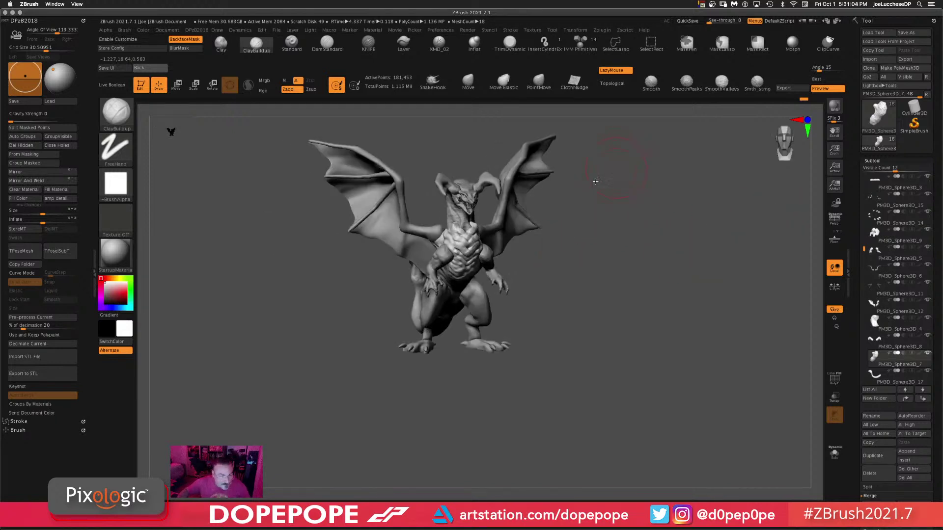
left_click_drag(598, 303, 645, 300)
mouse_move(614, 274)
left_mouse_down()
mouse_move(589, 297)
mouse_move(608, 295)
mouse_move(616, 261)
mouse_move(550, 282)
mouse_move(592, 324)
mouse_move(584, 308)
left_mouse_up()
key("space")
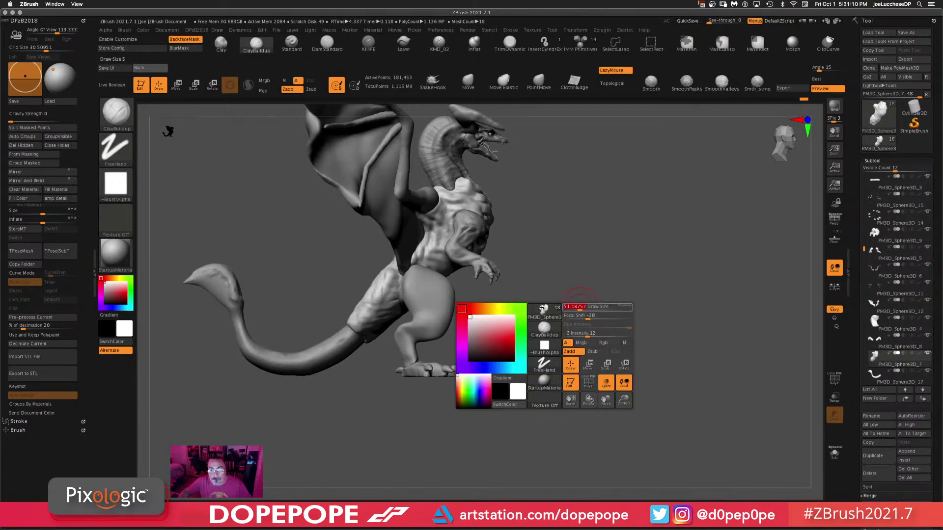
left_click(420, 308, "alt")
left_click_drag(612, 272, 524, 319)
left_click_drag(572, 289, 620, 284)
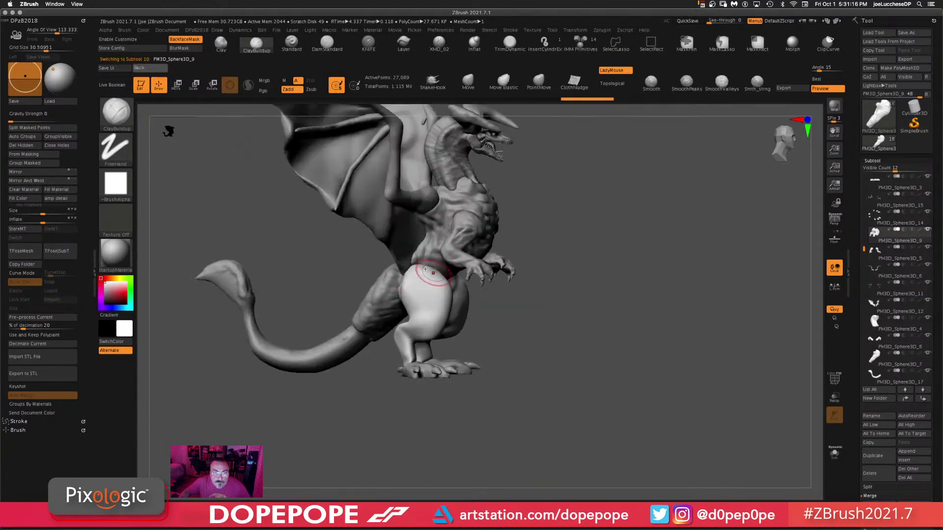
left_click_drag(425, 269, 425, 325)
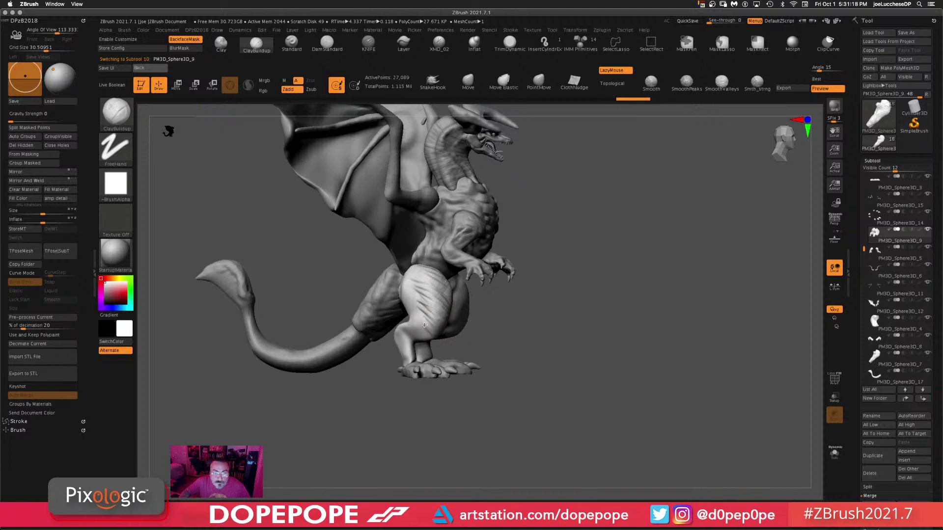
- Adjust the brush's draw size and build up folds across the back of the thigh and around the knee
key("space")
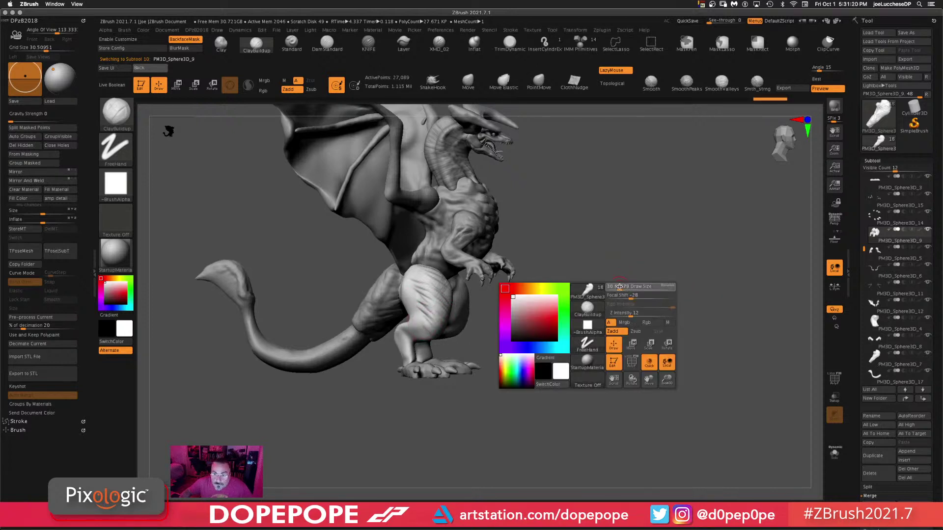
left_click_drag(623, 286, 605, 270)
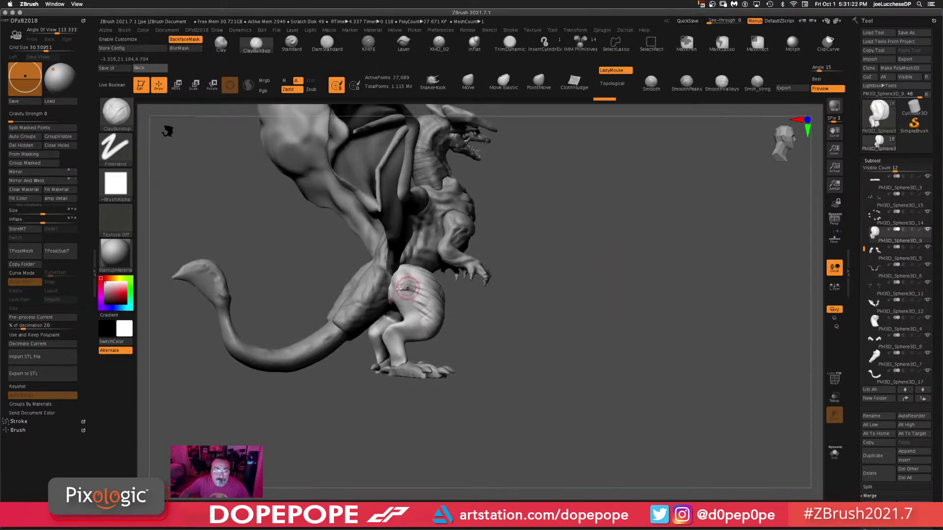
left_click_drag(408, 306, 421, 324)
left_click_drag(594, 295, 662, 302)
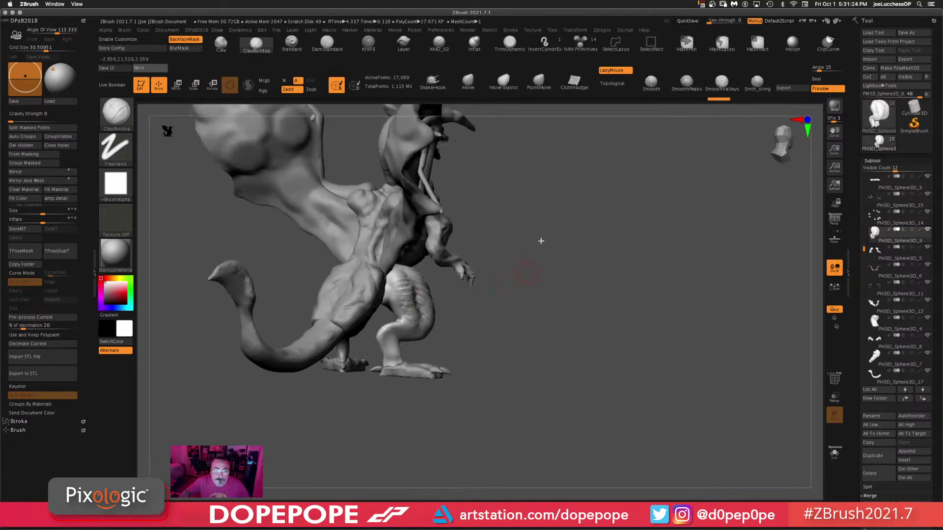
left_click_drag(541, 240, 579, 226)
left_click_drag(582, 318, 496, 320)
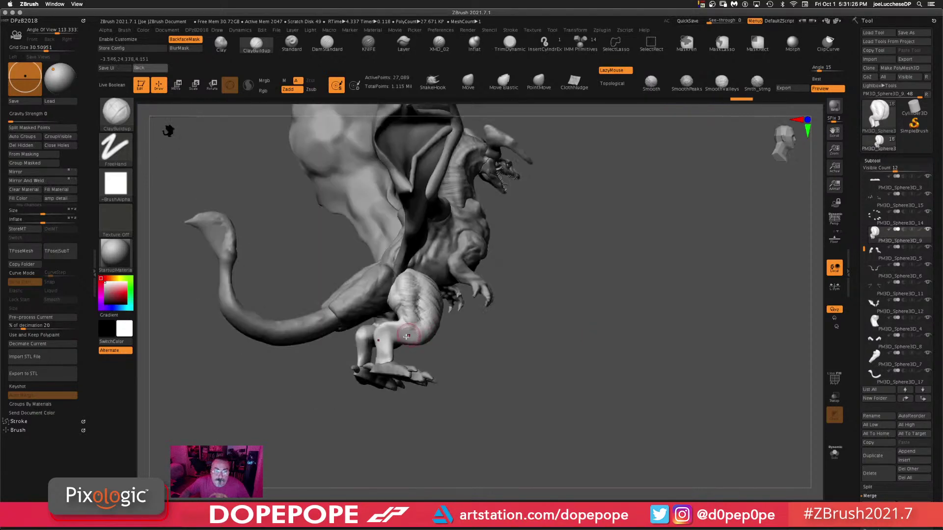
left_click_drag(401, 328, 412, 341)
left_click_drag(564, 355, 577, 354)
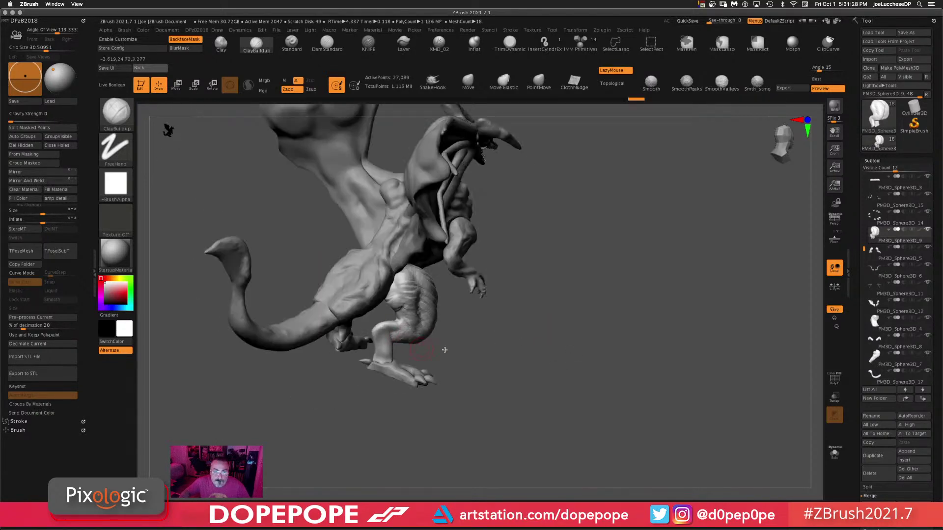
- Continue the muscle folds over the front and inner sides of the thighs with ClayBuildup
left_click_drag(636, 324, 707, 324)
left_click_drag(619, 208, 647, 203)
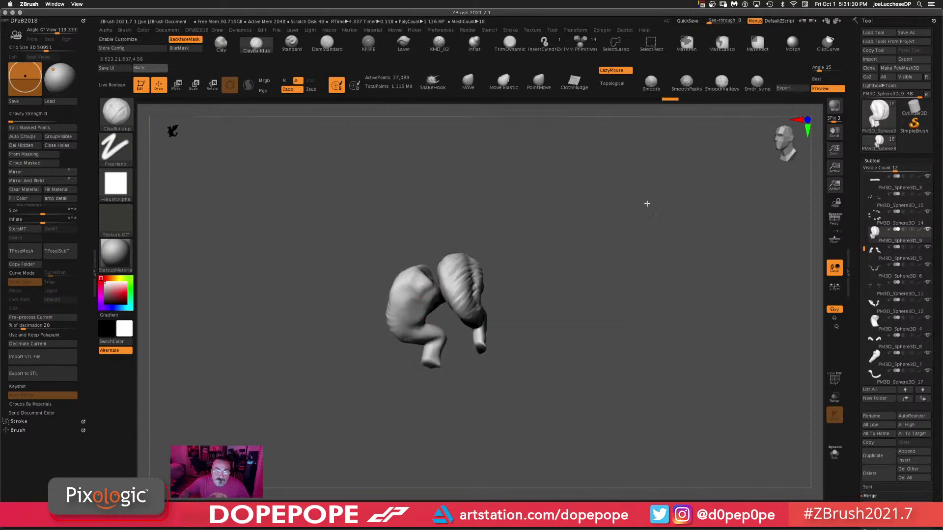
right_click_drag(647, 203, 655, 206)
right_click_drag(449, 287, 480, 276)
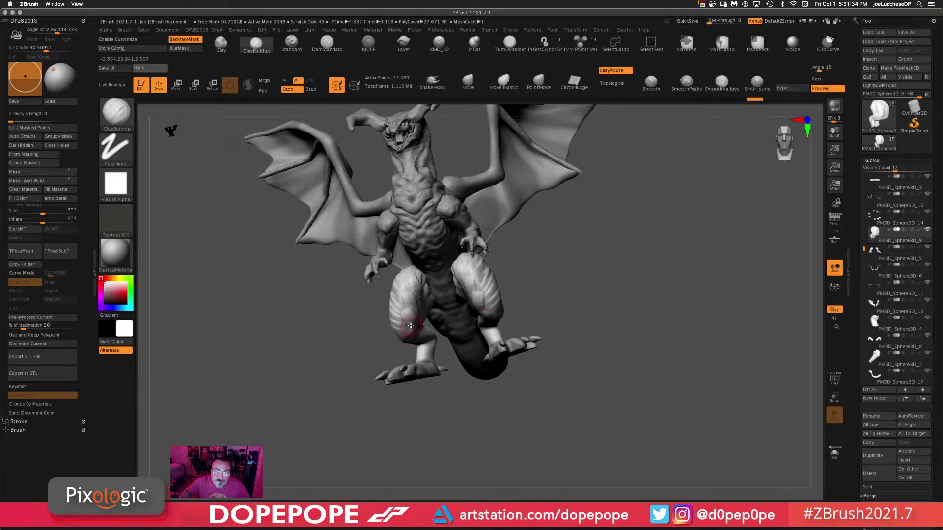
right_click_drag(407, 325, 564, 255)
right_click_drag(648, 253, 403, 295)
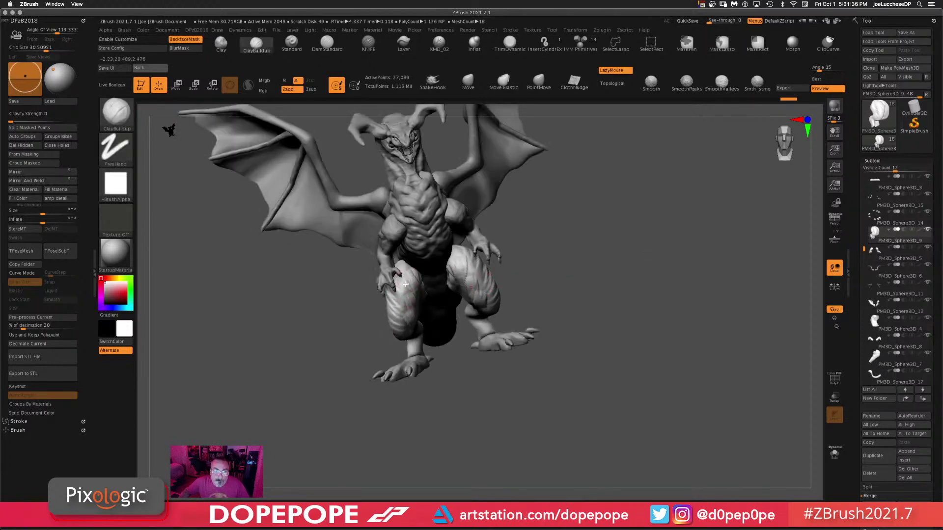
right_click_drag(665, 320, 646, 232)
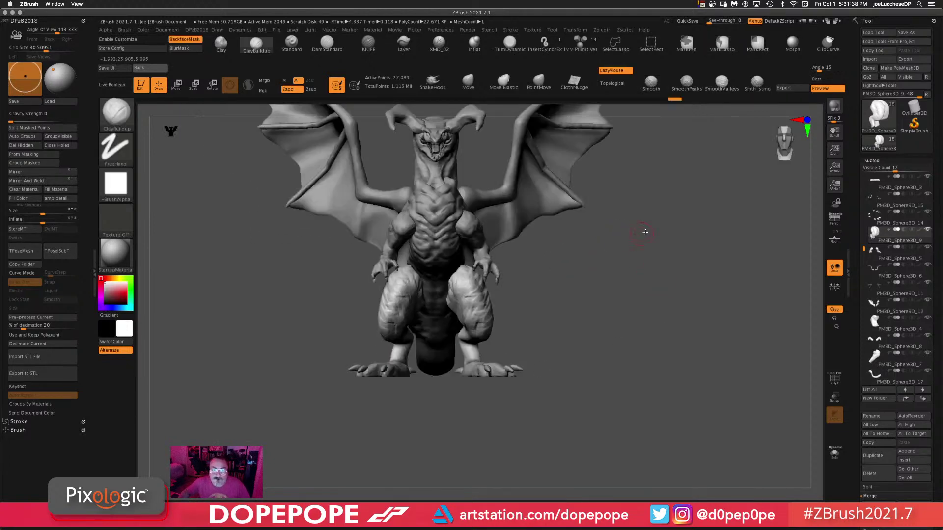
- Remesh the legs with DynaMesh and sculpt horizontal wrinkles around the lower legs down to the ankles
mouse_move(666, 265)
left_mouse_down("ctrl")
mouse_move(620, 442)
mouse_move(629, 336)
mouse_move(642, 320)
mouse_move(620, 294)
mouse_move(598, 333)
left_mouse_up("ctrl")
left_click_drag(599, 333, 606, 392, "alt")
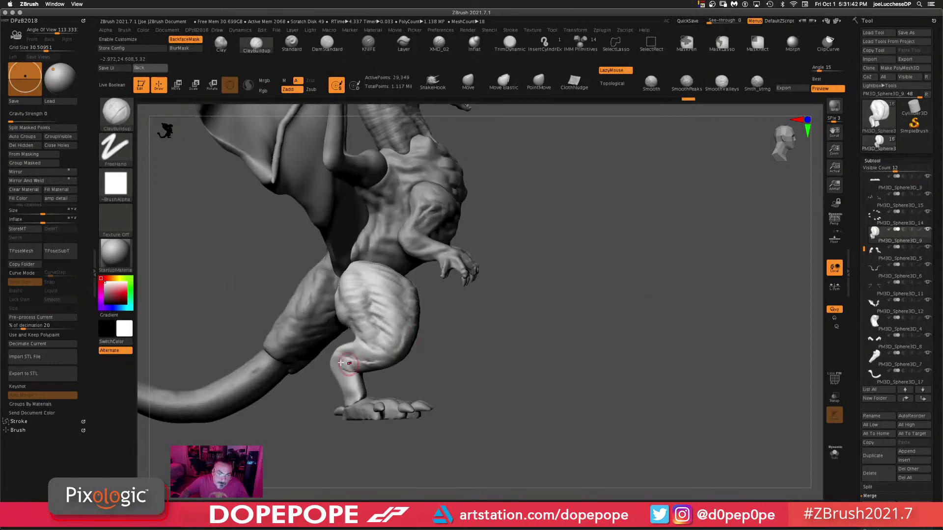
mouse_move(366, 378)
left_mouse_down()
mouse_move(344, 380)
mouse_move(348, 400)
left_mouse_up()
left_click_drag(580, 338, 693, 357)
right_click_drag(693, 357, 516, 345)
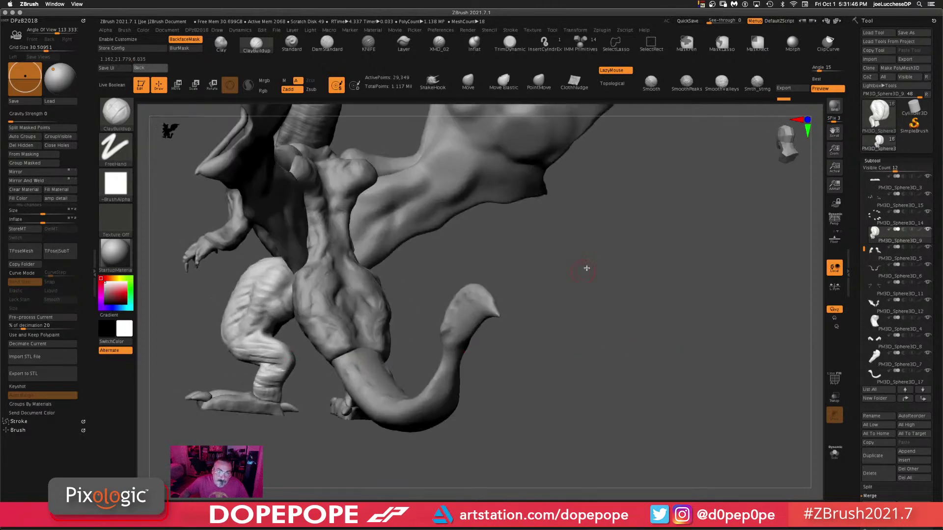
right_click_drag(586, 268, 362, 363)
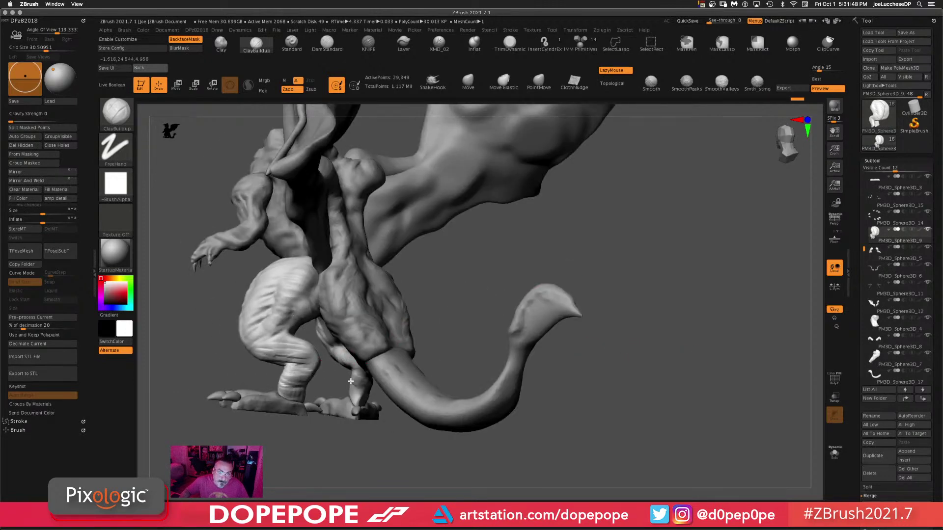
right_click_drag(687, 282, 381, 397)
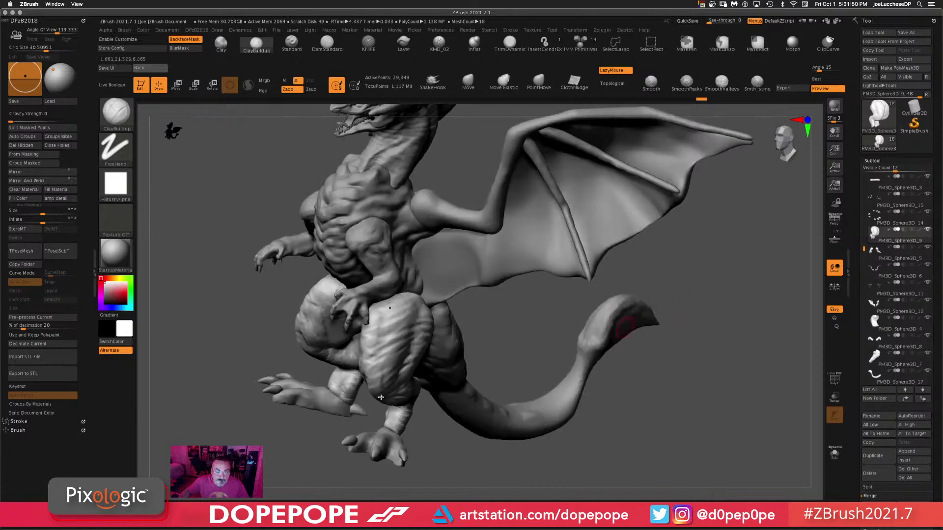
- Select the feet subtool and subdivide it once
left_click(328, 394, "alt")
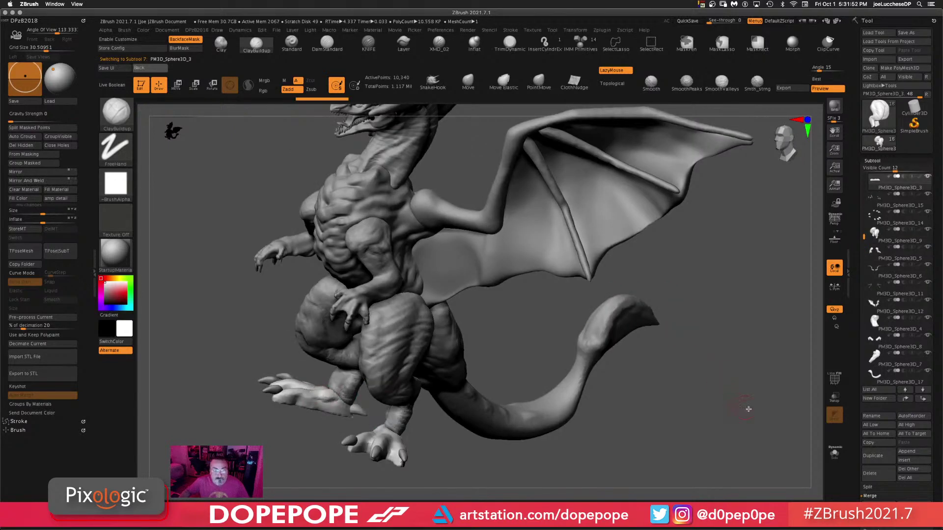
right_click_drag(694, 318, 695, 353)
right_click_drag(734, 173, 727, 227, "alt")
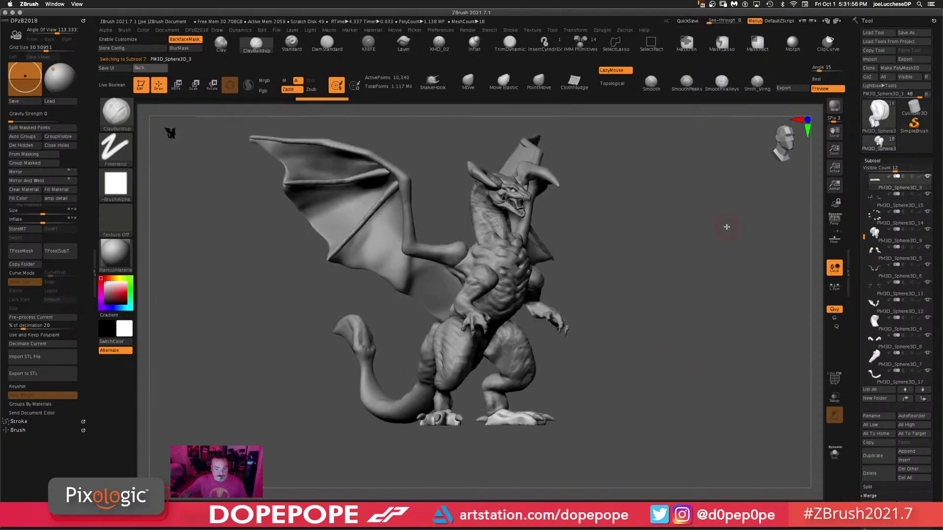
left_click_drag(668, 248, 634, 473, "ctrl")
key("ctrl+d")
- Select the torso subtool and sculpt across the shoulder and upper chest with the XMD_02 brush at Gravity Strength 29
right_click_drag(644, 359, 632, 335, "alt")
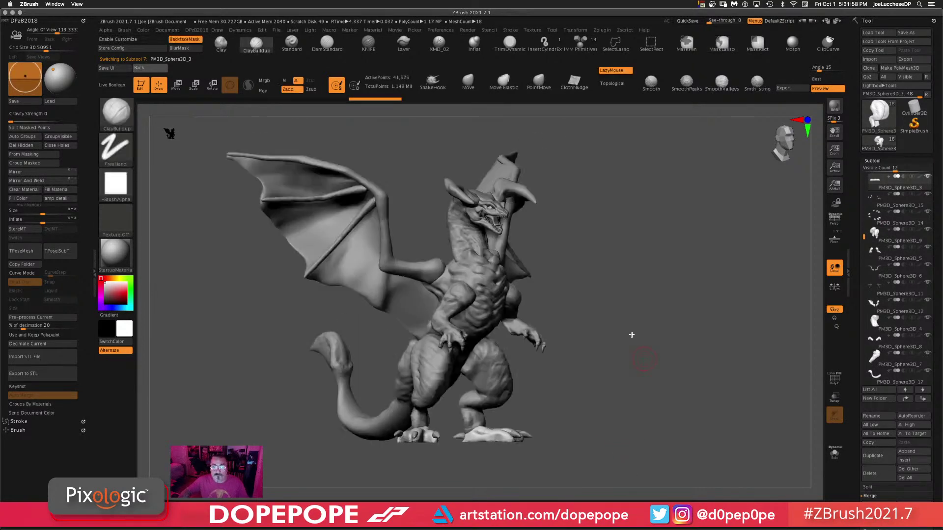
right_click_drag(669, 249, 629, 264)
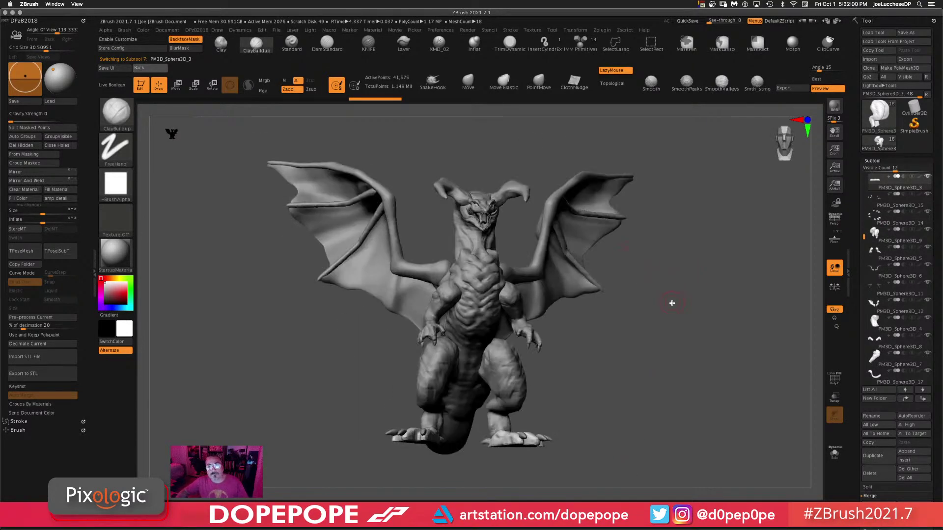
right_click_drag(669, 301, 674, 289)
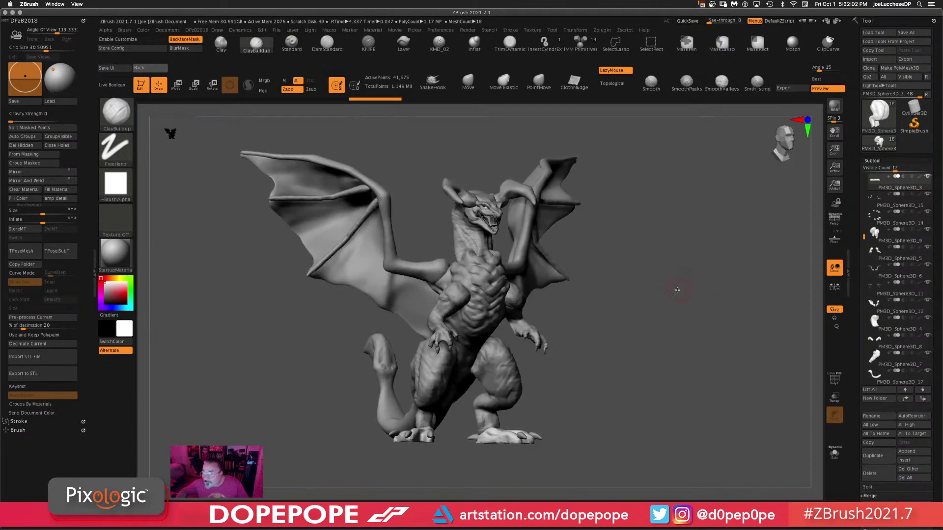
right_click_drag(611, 284, 583, 282, "alt")
right_click_drag(555, 220, 497, 326)
right_click_drag(604, 335, 427, 192)
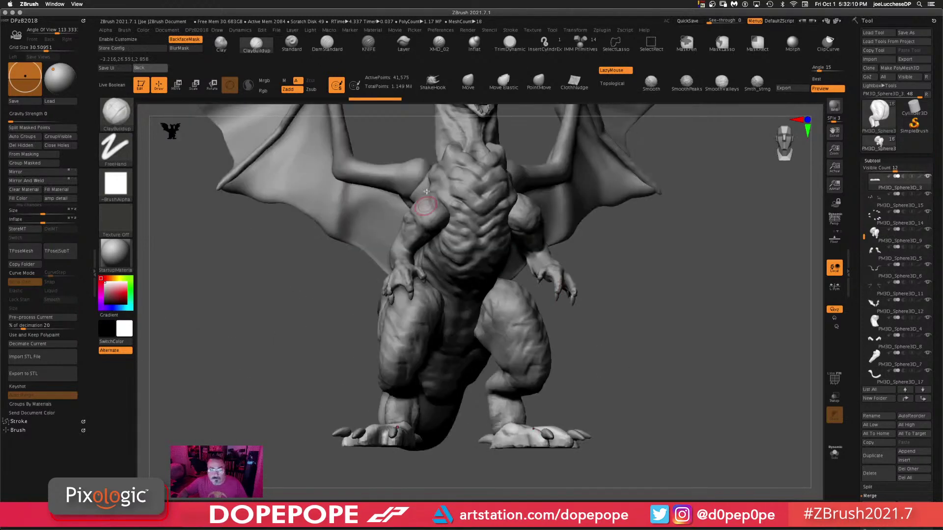
left_click(447, 196, "alt")
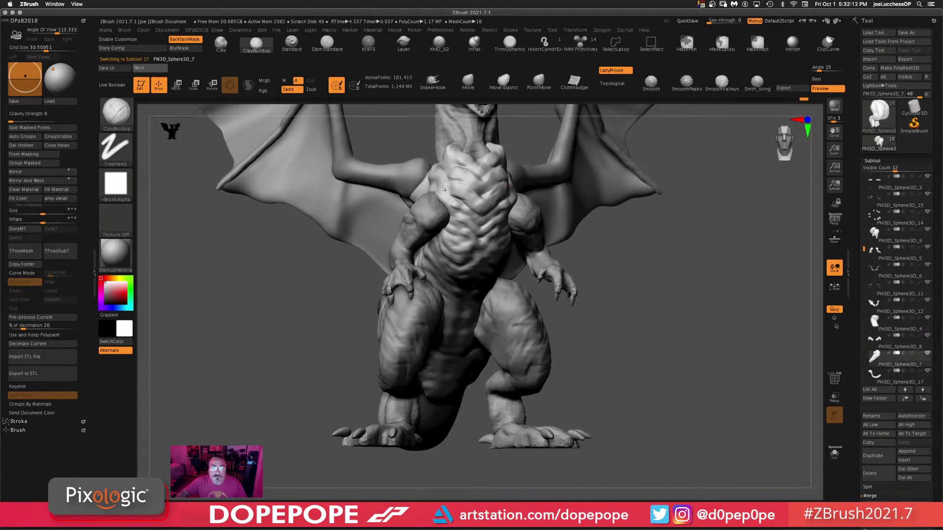
right_click_drag(447, 196, 695, 253)
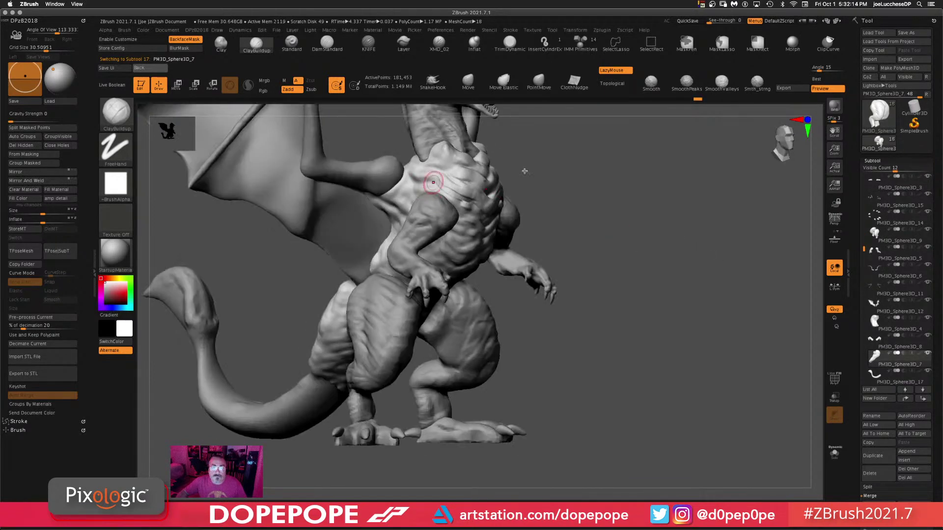
left_click(438, 41)
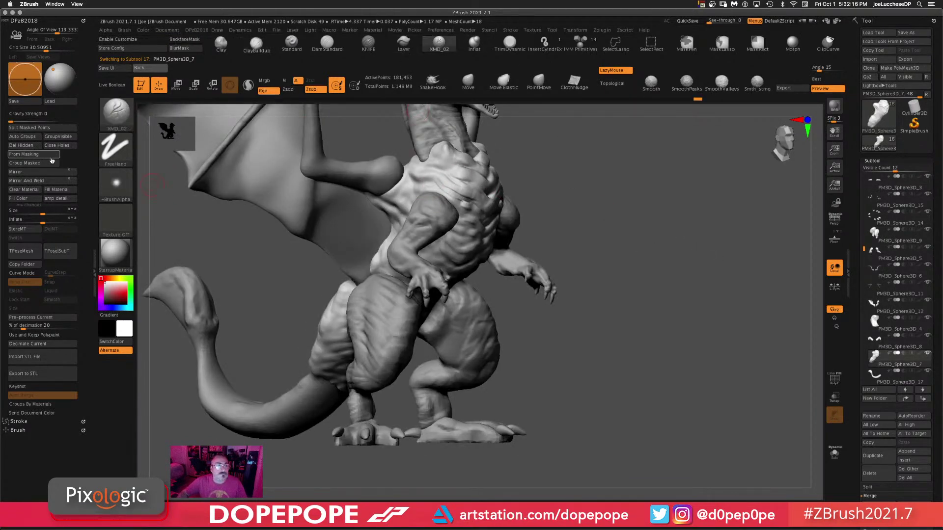
left_click_drag(707, 236, 687, 239, "alt")
left_click_drag(395, 175, 449, 196)
- Examine the dragon's overall silhouette and proportions from the front, three-quarter and side views
left_click_drag(690, 203, 700, 231, "shift")
left_click_drag(729, 301, 668, 232, "alt")
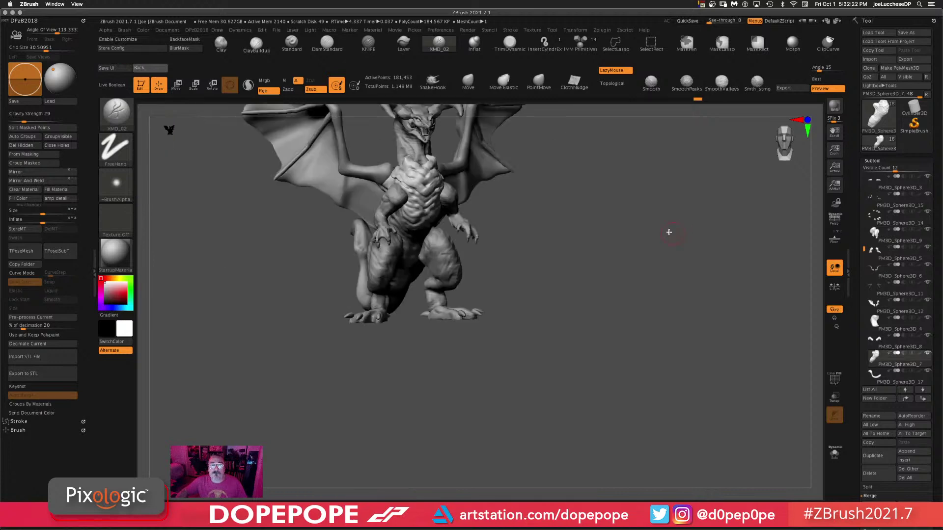
mouse_move(669, 232)
right_mouse_down()
mouse_move(654, 237)
mouse_move(660, 307)
mouse_move(709, 200)
mouse_move(599, 290)
right_mouse_up()
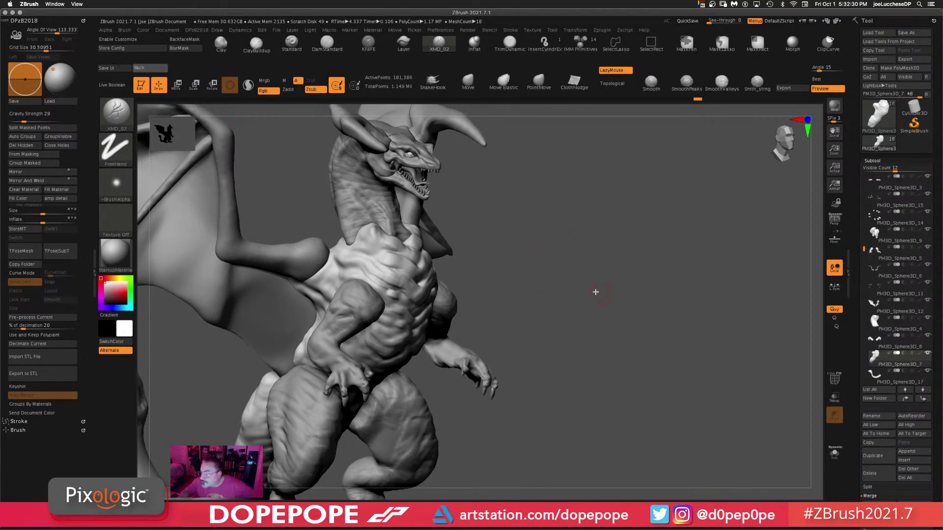
mouse_move(575, 280)
right_mouse_down()
mouse_move(583, 267)
mouse_move(543, 267)
mouse_move(659, 278)
mouse_move(635, 270)
mouse_move(632, 239)
right_mouse_up()
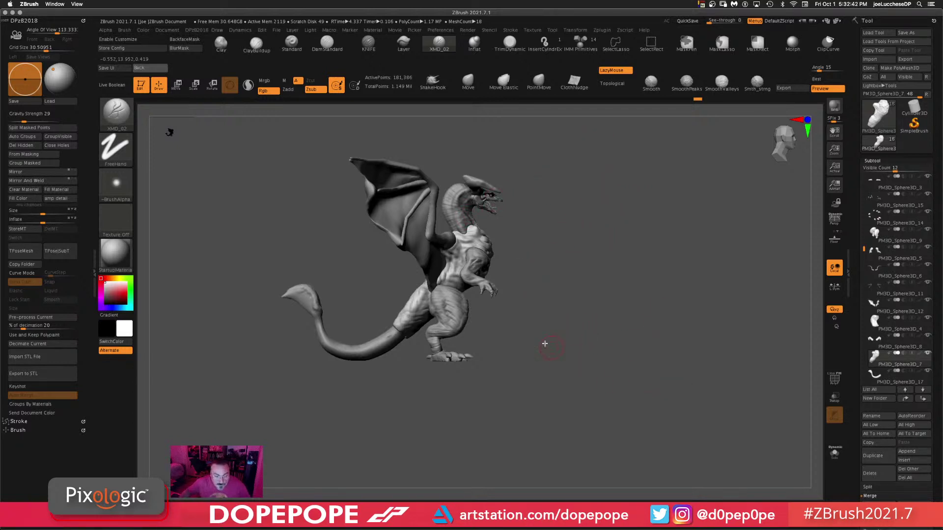
left_click_drag(561, 339, 502, 235)
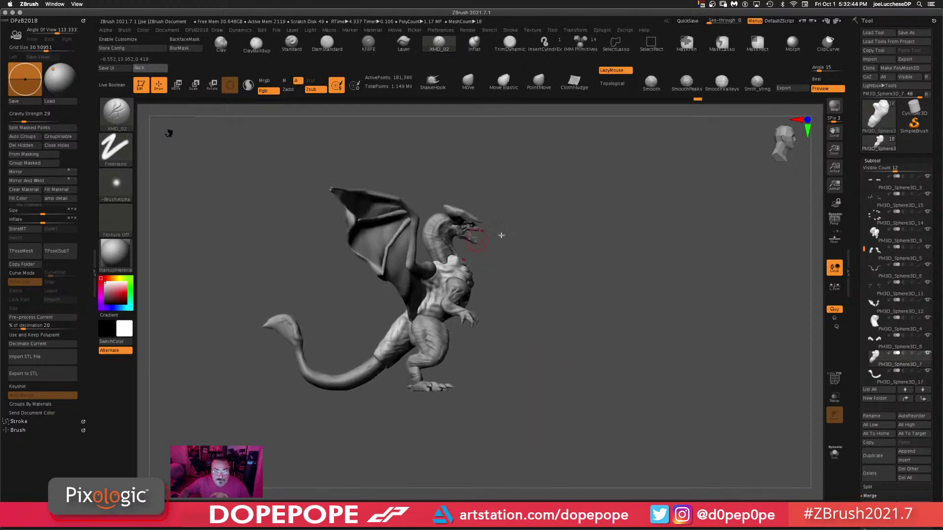
mouse_move(586, 217)
left_mouse_down()
mouse_move(562, 225)
mouse_move(564, 213)
mouse_move(606, 208)
mouse_move(631, 192)
left_mouse_up()
mouse_move(583, 269)
left_mouse_down("alt")
mouse_move(592, 287)
mouse_move(582, 226)
left_mouse_up("alt")
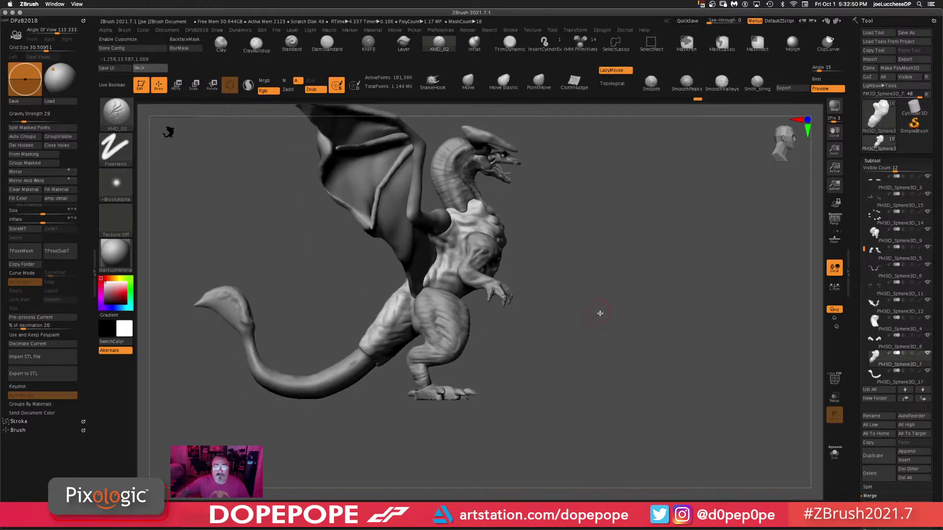
left_click_drag(600, 313, 550, 254, "alt")
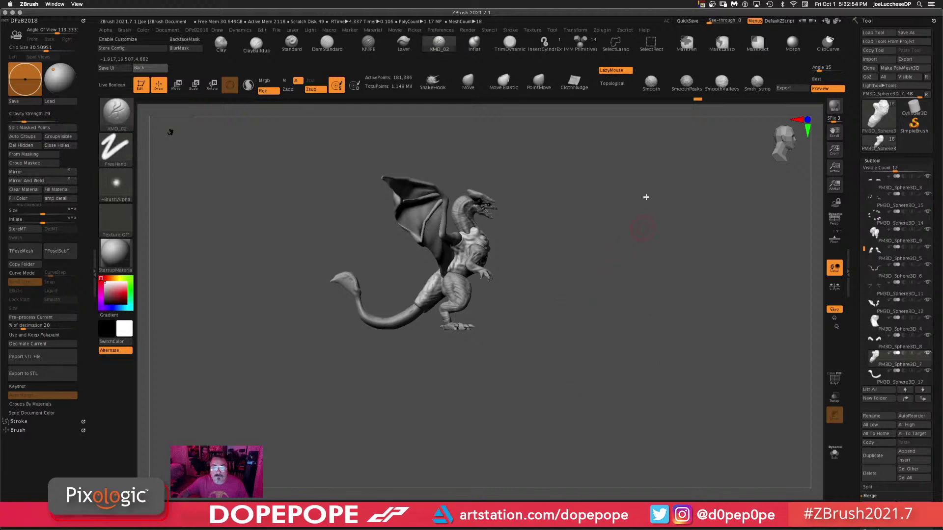
- Select the neck subtool, turn on Transpose All Selected Subtools for the gizmo, and lasso-mask the head region across the subtools
key("w")
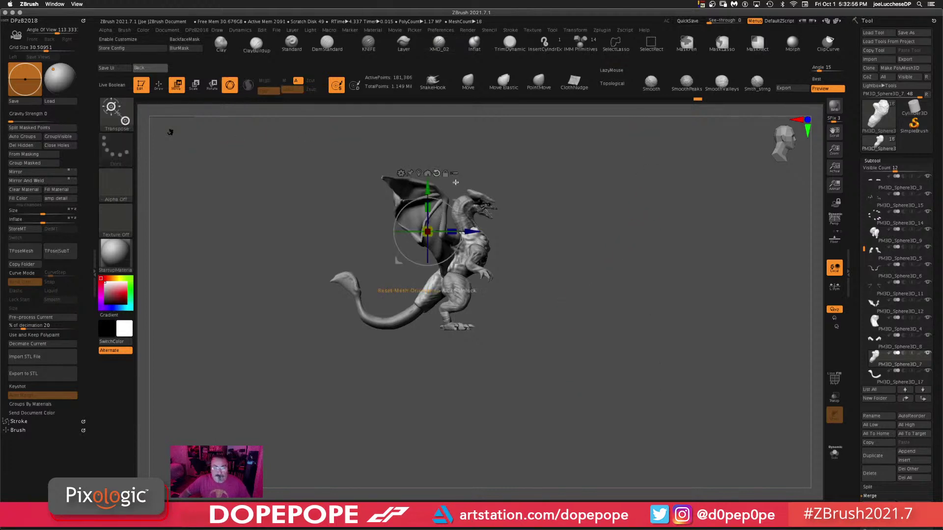
left_click(454, 229)
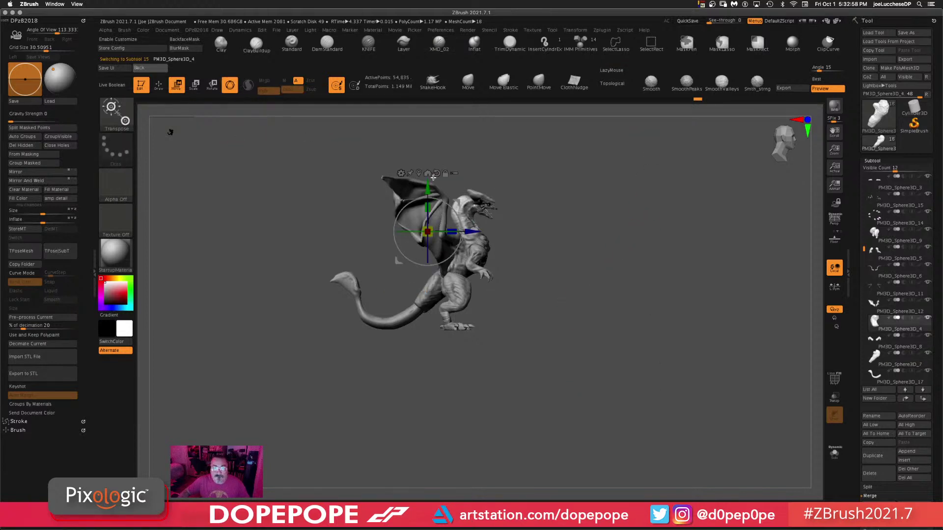
left_click(457, 173)
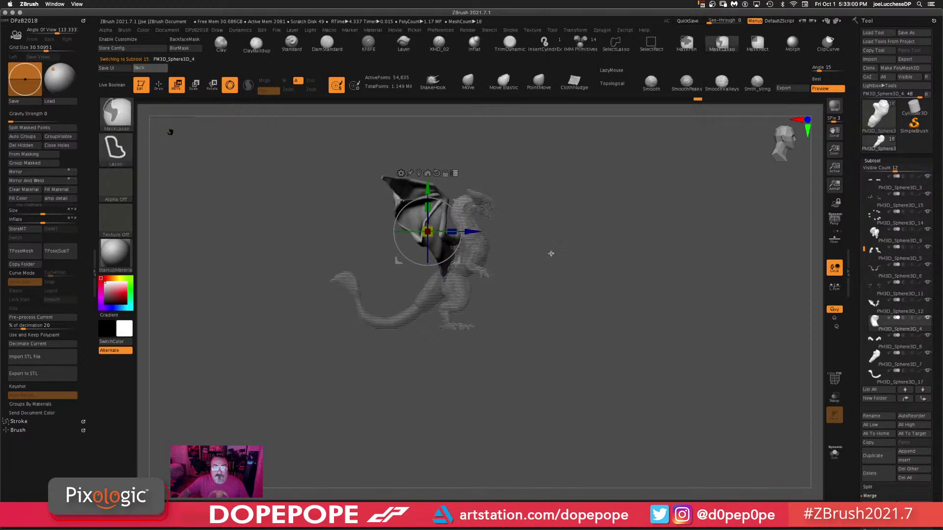
key("ctrl+shift")
mouse_move(544, 253)
left_mouse_down("ctrl+alt+shift")
mouse_move(464, 134)
mouse_move(352, 385)
mouse_move(545, 255)
mouse_move(471, 216)
mouse_move(422, 172)
mouse_move(314, 148)
mouse_move(572, 346)
left_mouse_up("ctrl+alt+shift")
key("ctrl")
left_click_drag(543, 203, 545, 199, "ctrl")
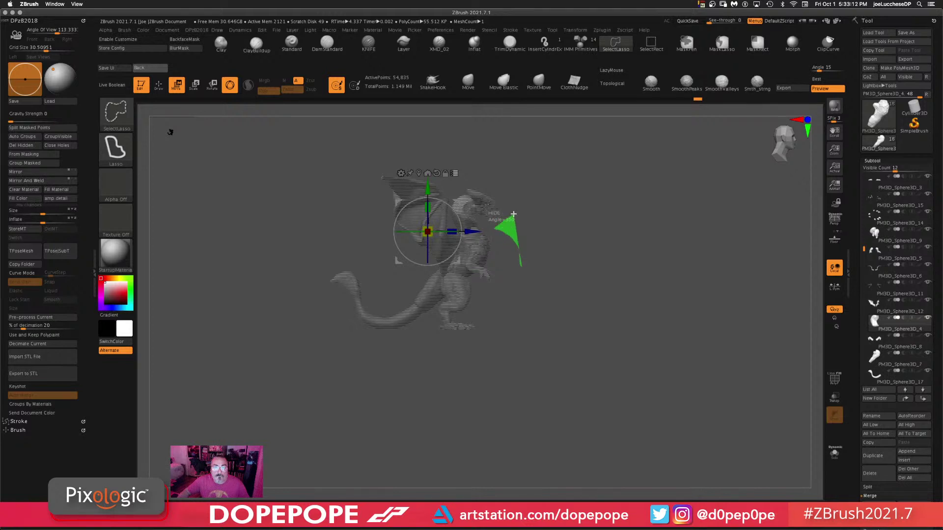
mouse_move(513, 214)
left_mouse_down("ctrl+shift")
mouse_move(471, 209)
mouse_move(393, 152)
mouse_move(393, 393)
left_mouse_up("ctrl+shift")
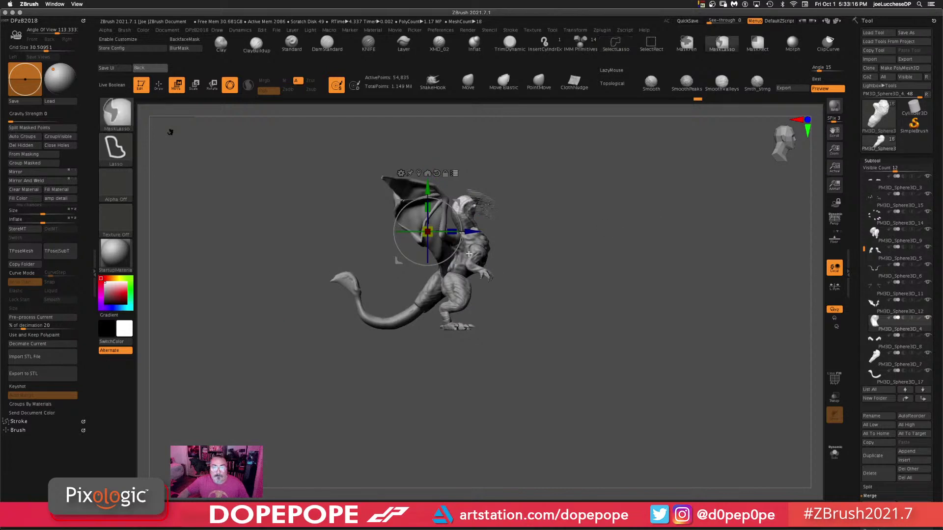
- Blur the mask and shift the body downward away from the head with the gizmo to lengthen the neck
left_click(190, 49)
left_click(602, 287, "ctrl")
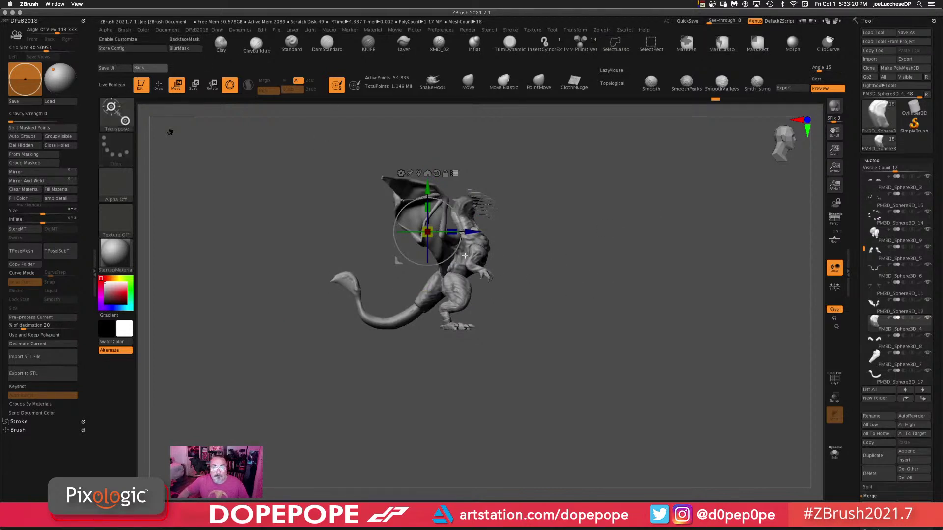
left_click_drag(457, 262, 457, 271)
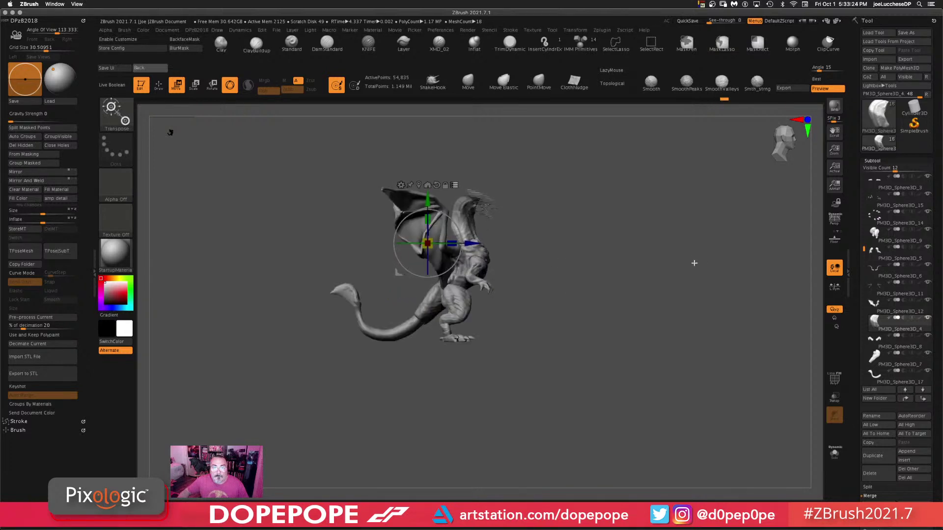
left_click_drag(581, 229, 600, 223)
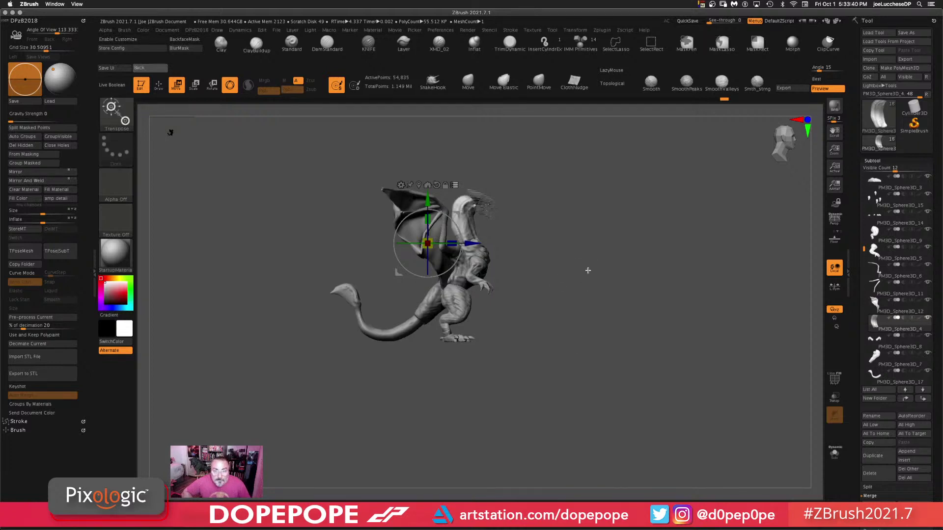
left_click_drag(587, 269, 581, 243)
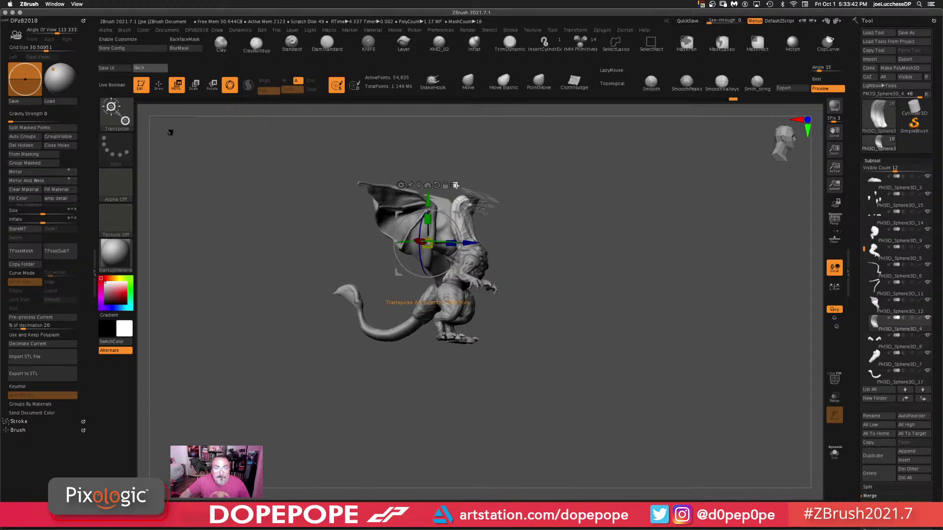
- Switch to the Move brush and remesh the stretched neck with DynaMesh
left_click(468, 82)
left_click_drag(632, 265, 621, 358)
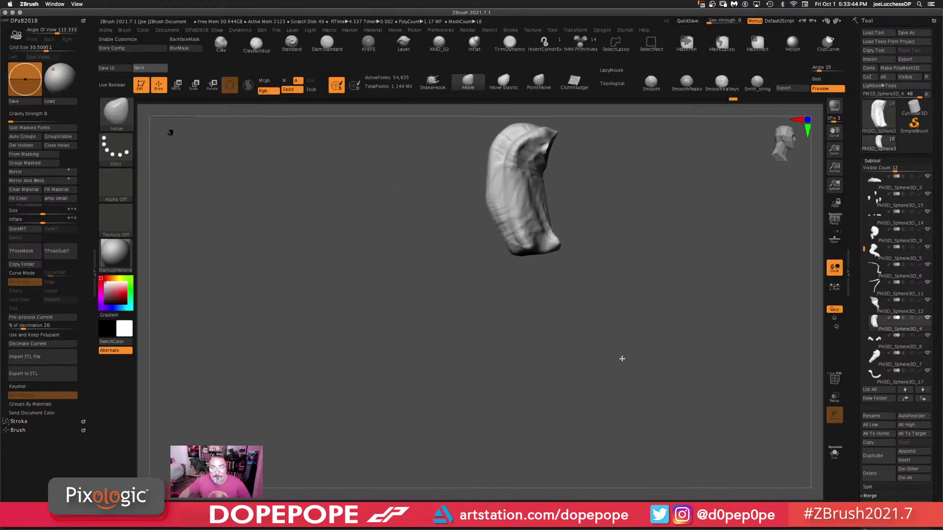
key("space")
left_click_drag(663, 225, 670, 224)
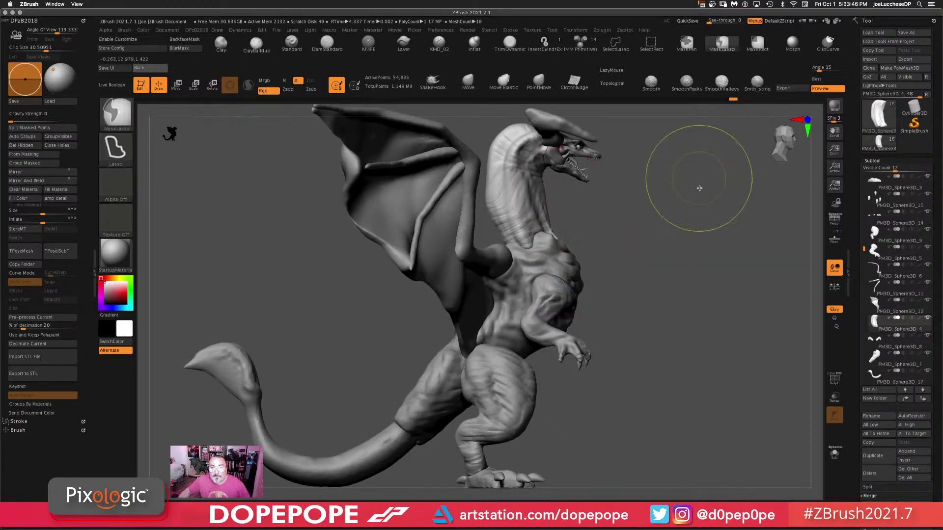
left_click_drag(699, 188, 679, 341, "ctrl")
key("space")
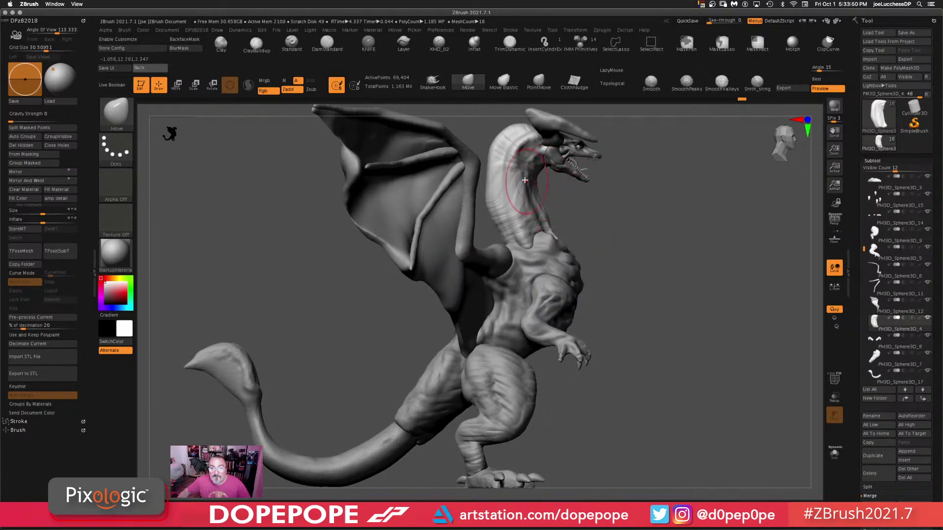
- Enlarge the Move brush and push the neck backward into a stronger S-curve in side view
left_click_drag(525, 180, 514, 164)
key("space")
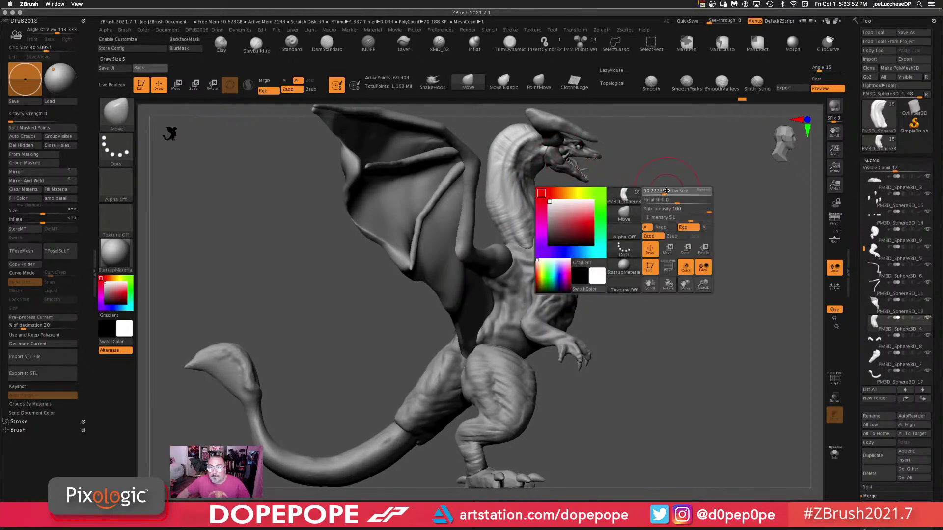
left_click_drag(666, 190, 676, 191)
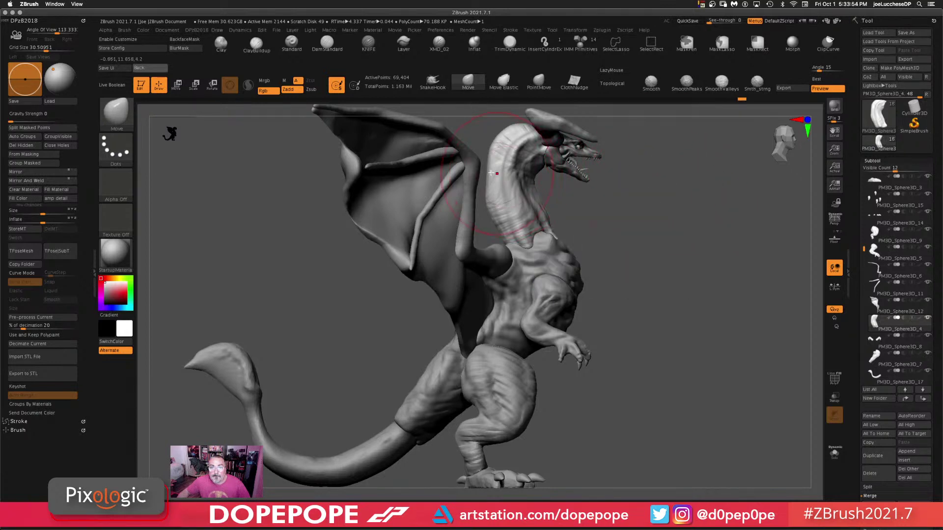
left_click_drag(491, 173, 478, 165)
key("space")
mouse_move(603, 239)
left_mouse_down()
mouse_move(565, 238)
mouse_move(573, 245)
left_mouse_up()
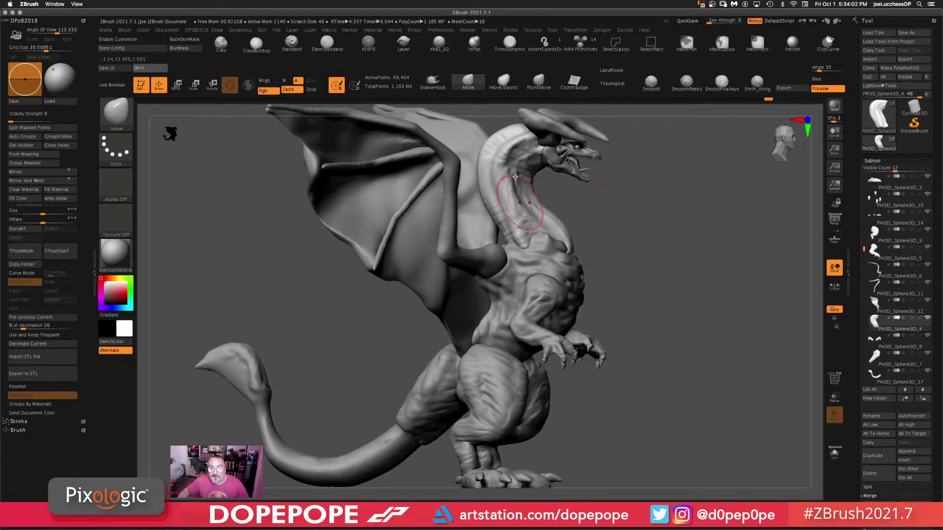
left_click_drag(494, 148, 487, 141)
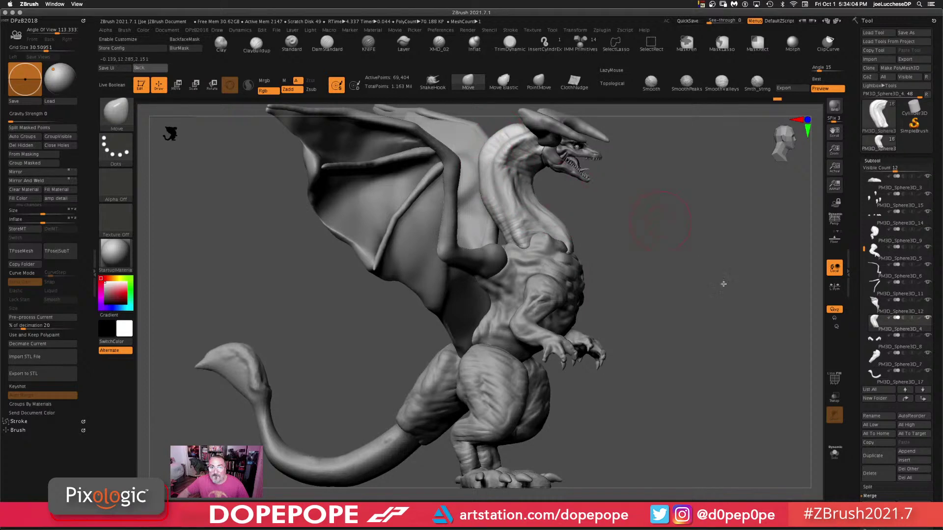
- Slim the sides of the neck in front view with the Move brush and remesh it with DynaMesh
key("ctrl")
mouse_move(686, 256)
left_mouse_down("alt")
mouse_move(669, 225)
mouse_move(649, 246)
left_mouse_up("alt")
left_click_drag(685, 218, 585, 313, "alt")
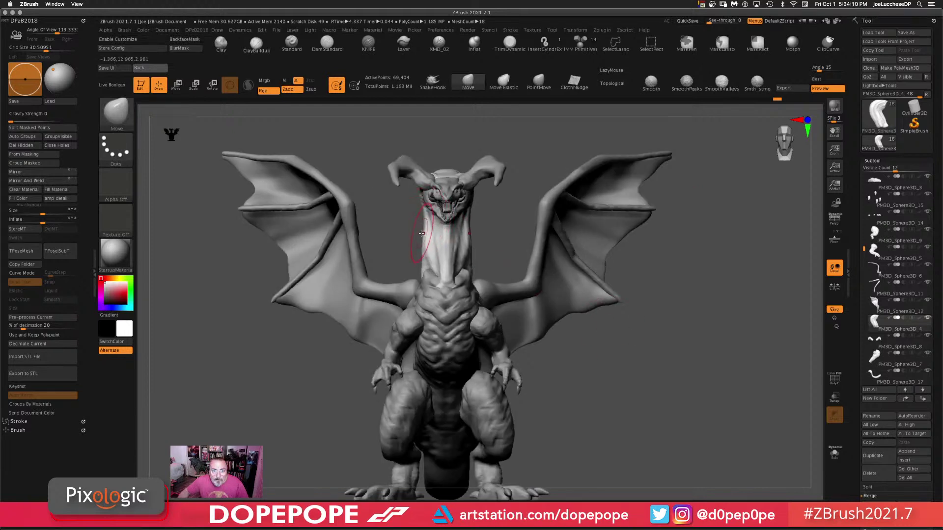
left_click_drag(423, 243, 434, 260)
left_click_drag(719, 290, 649, 420, "alt")
left_click_drag(650, 376, 663, 382, "alt")
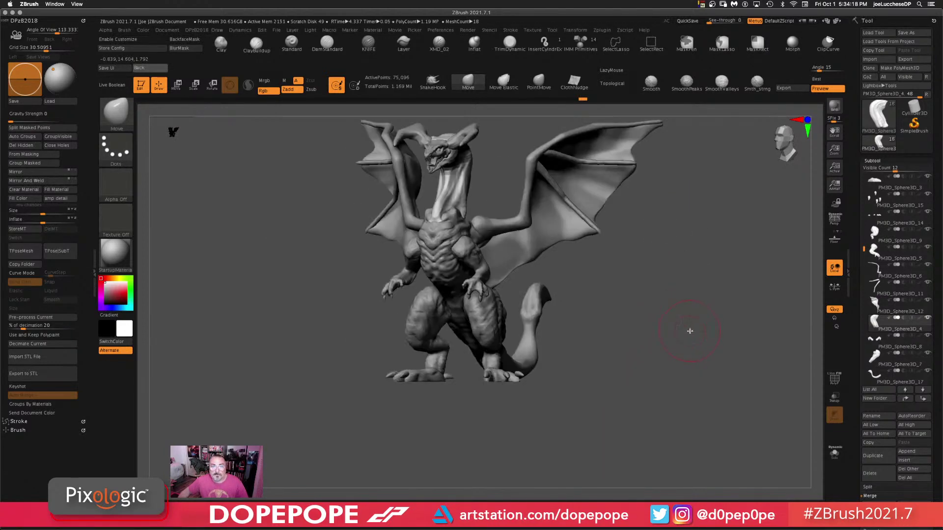
- Make the dragon's horns the active subtool in place of the neck
left_click_drag(688, 330, 578, 208)
left_click_drag(647, 203, 505, 227, "alt")
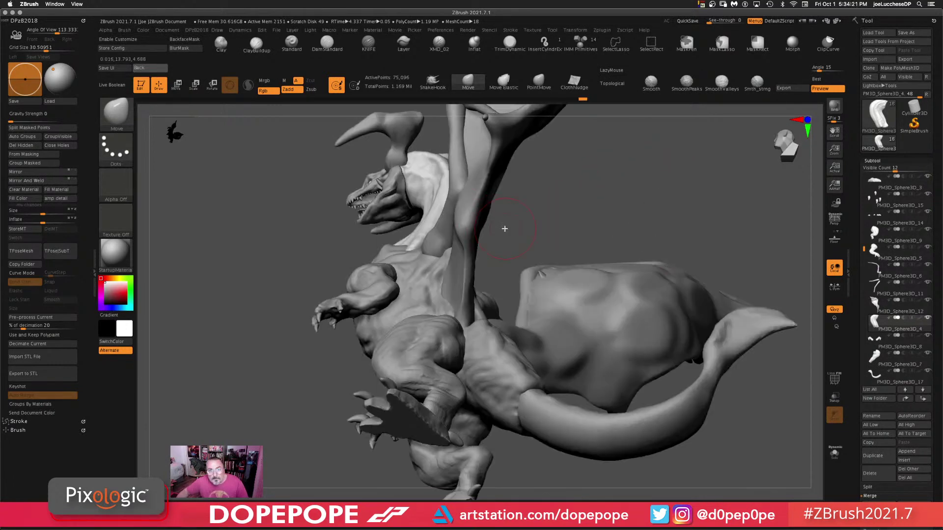
left_click(401, 135)
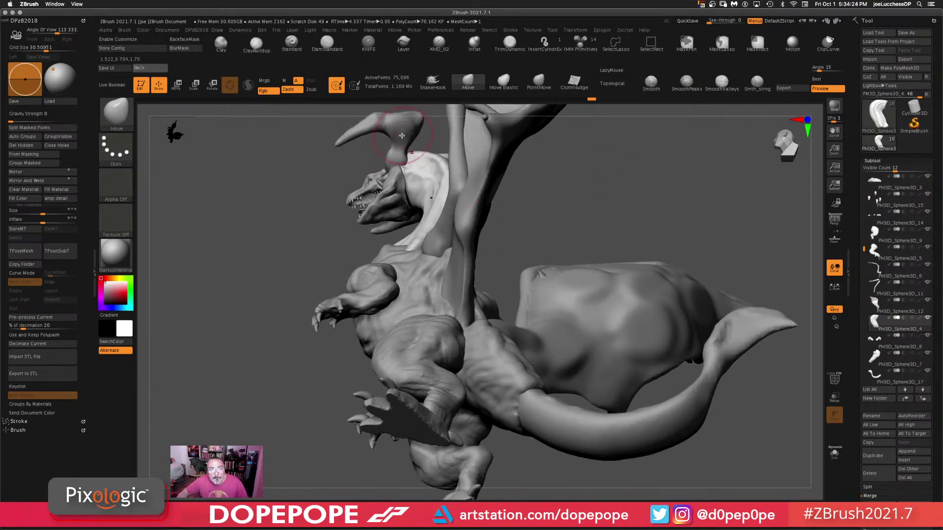
left_click(386, 154, "alt")
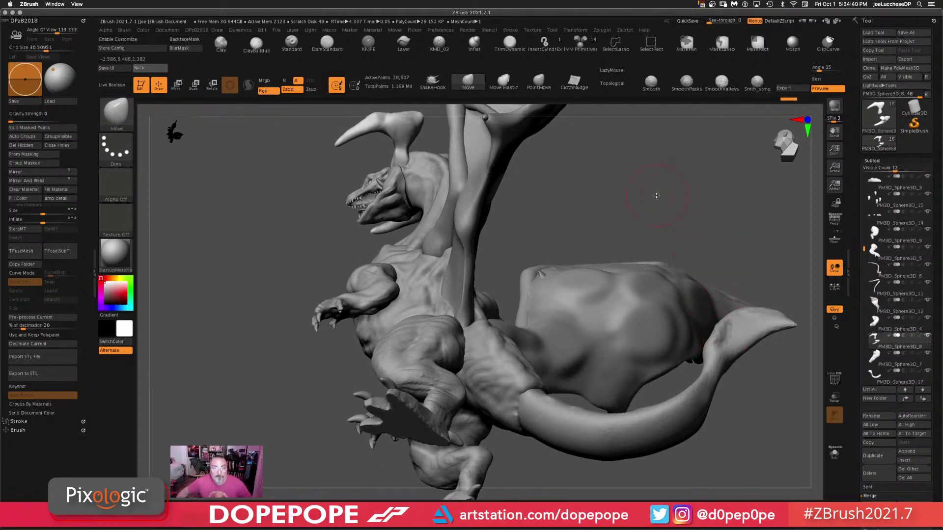
- Resize the Move brush and pull the bends of both horns outward symmetrically in front view
left_click_drag(654, 194, 564, 185)
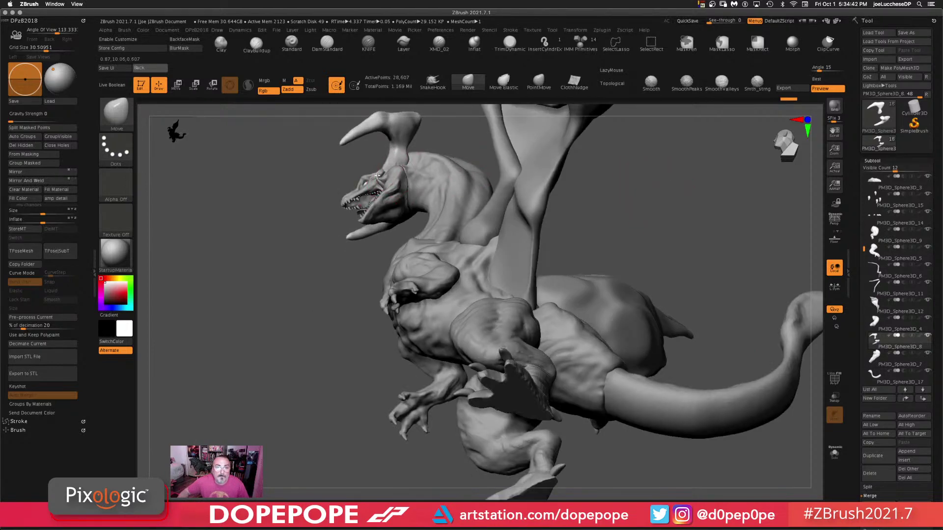
left_click_drag(726, 214, 672, 221)
left_click_drag(735, 254, 722, 230, "shift")
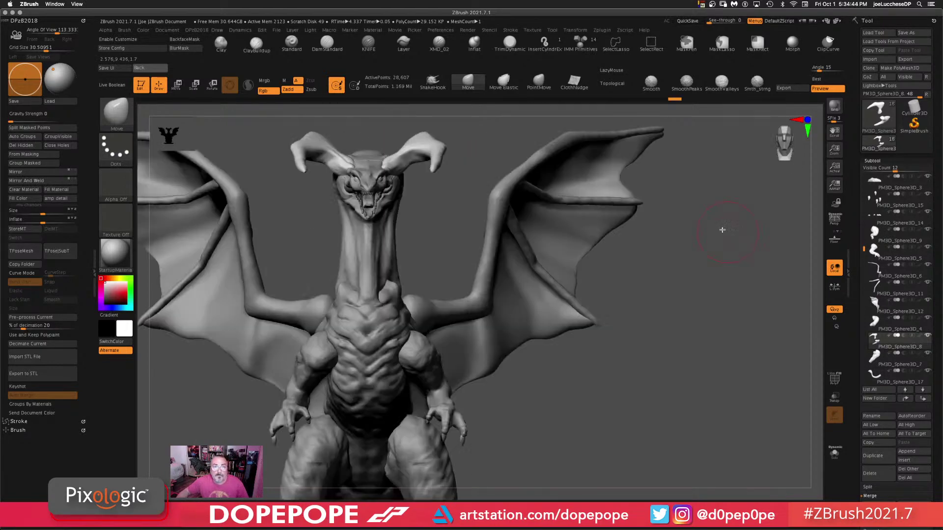
left_click_drag(535, 124, 560, 139, "alt")
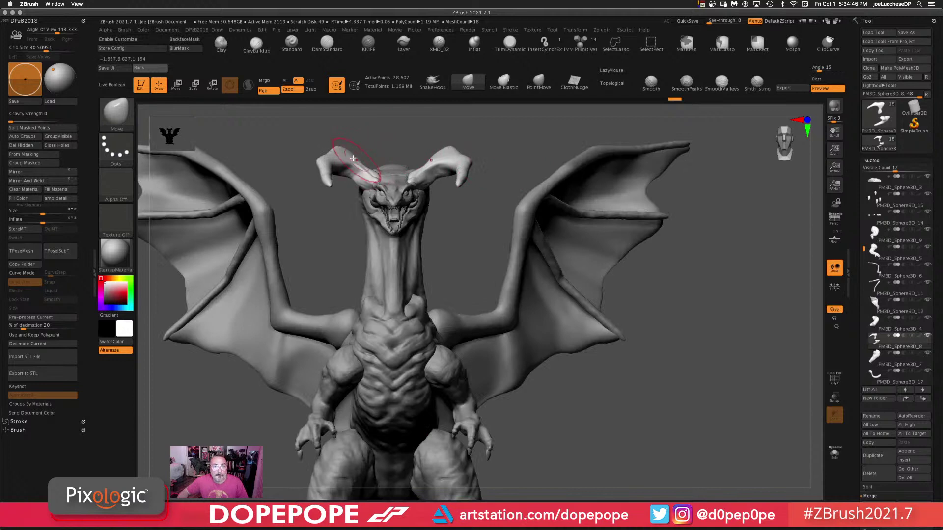
key("space")
left_click_drag(393, 132, 397, 132)
mouse_move(356, 156)
left_mouse_down()
mouse_move(355, 164)
mouse_move(348, 157)
mouse_move(356, 171)
mouse_move(316, 143)
mouse_move(309, 150)
left_mouse_up()
key("space")
left_click(310, 151, "ctrl+shift")
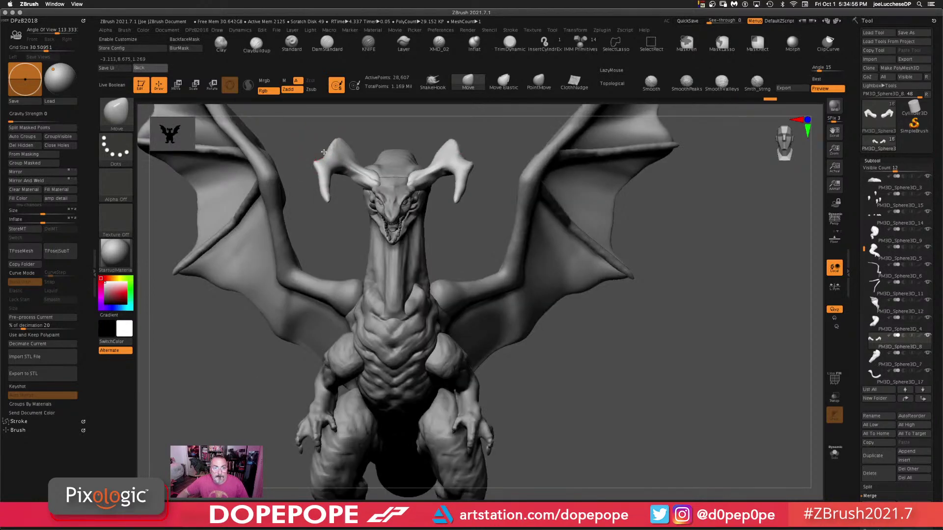
- Shape raised points at the horn bends and pull the horn tips forward over the head with the Move brush
mouse_move(331, 144)
left_mouse_down()
mouse_move(352, 128)
mouse_move(347, 134)
left_mouse_up()
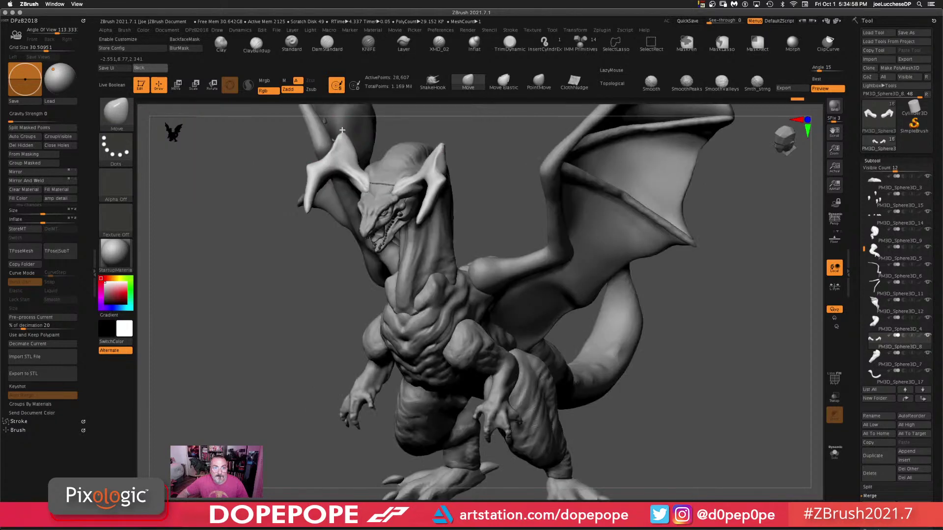
left_click_drag(440, 116, 613, 119, "shift")
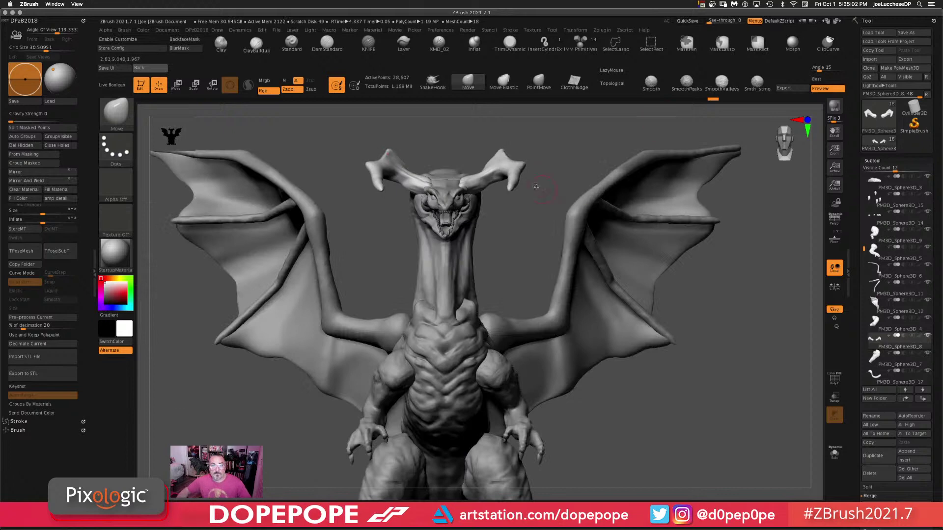
left_click_drag(376, 235, 524, 204)
left_click_drag(606, 191, 626, 192)
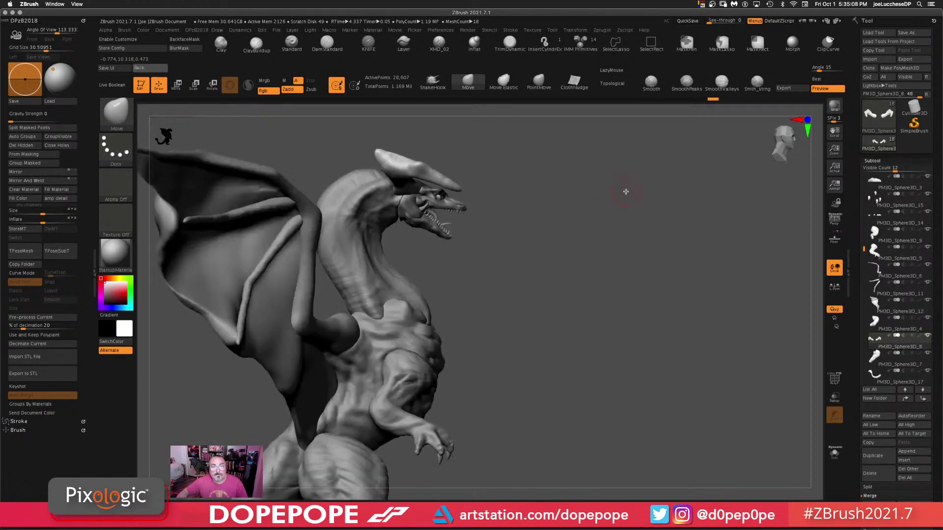
mouse_move(456, 168)
left_mouse_down()
mouse_move(535, 160)
mouse_move(501, 170)
mouse_move(506, 159)
mouse_move(497, 170)
left_mouse_up()
mouse_move(606, 206)
left_mouse_down()
mouse_move(668, 202)
mouse_move(636, 155)
left_mouse_up()
- Flatten the outer sides of the horns into planes with the TrimDynamic brush, working from the tips to the base
left_click(509, 44)
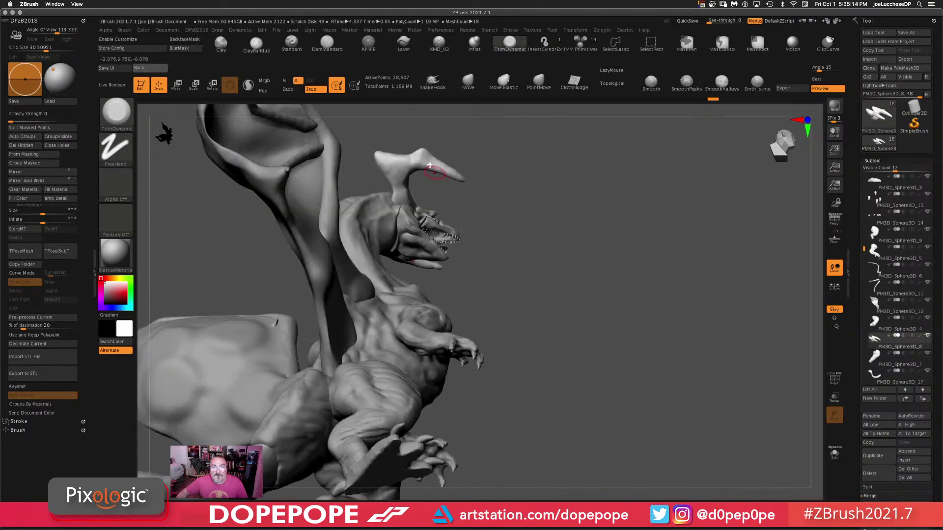
left_click_drag(592, 205, 551, 193)
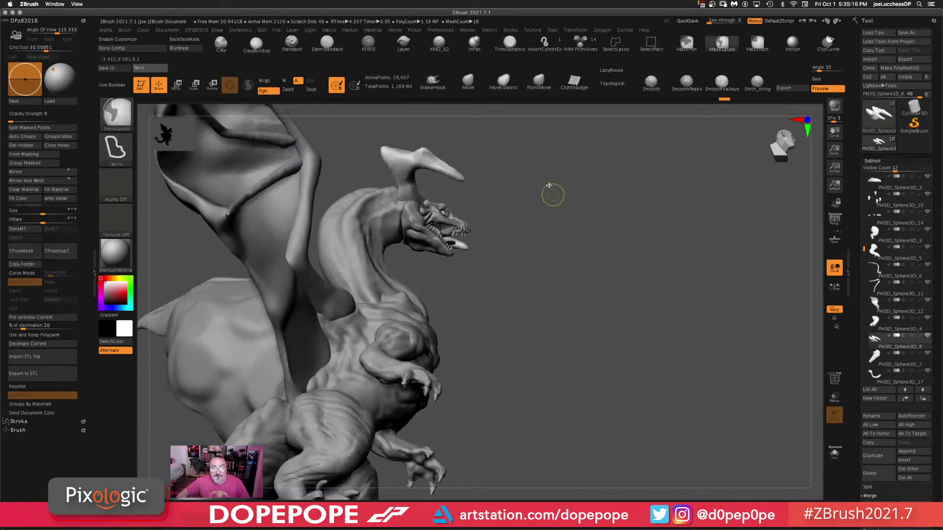
key("space")
left_click(525, 176)
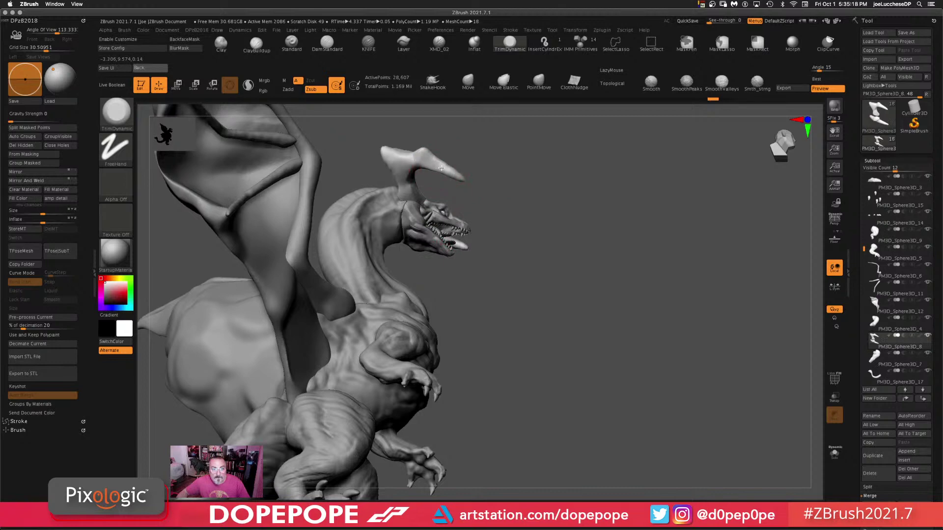
mouse_move(688, 199)
left_mouse_down()
mouse_move(634, 219)
mouse_move(663, 209)
mouse_move(656, 269)
left_mouse_up()
key("space")
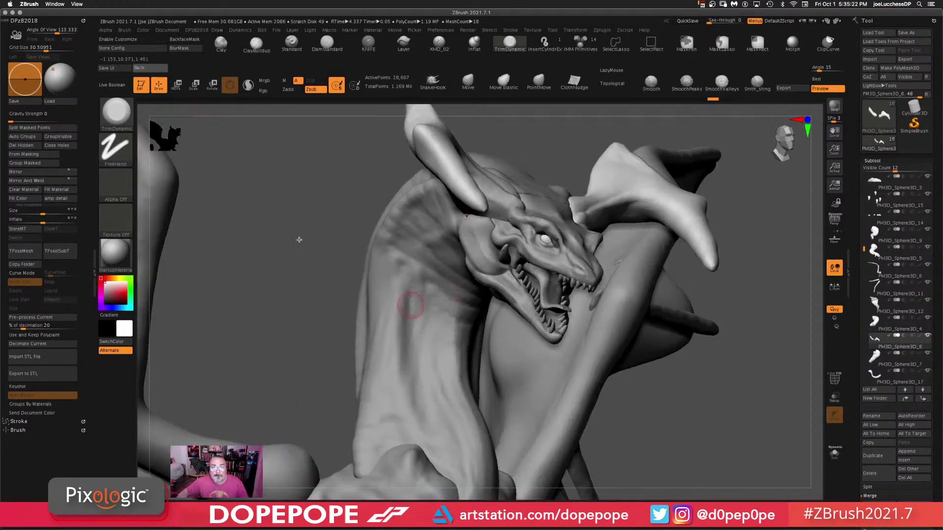
left_click_drag(299, 239, 465, 143)
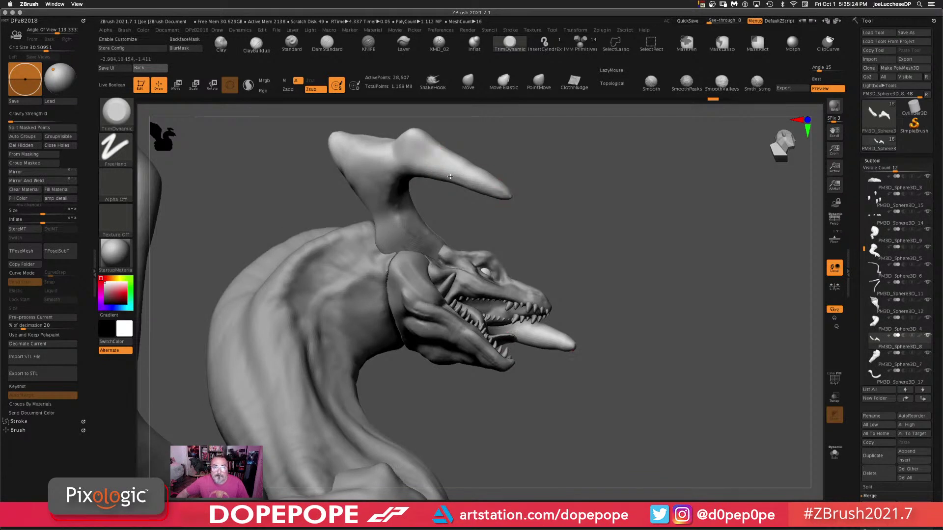
key("space")
left_click_drag(572, 166, 503, 195)
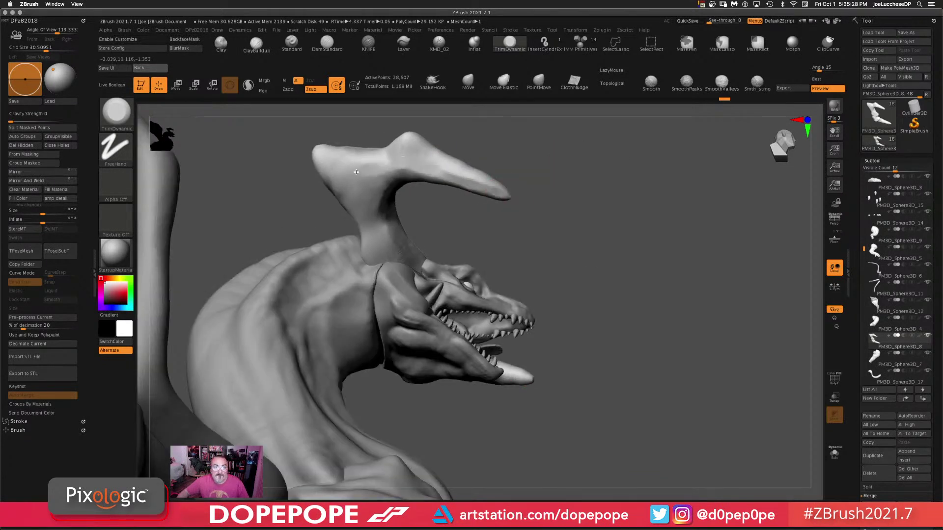
left_click_drag(367, 216, 377, 248)
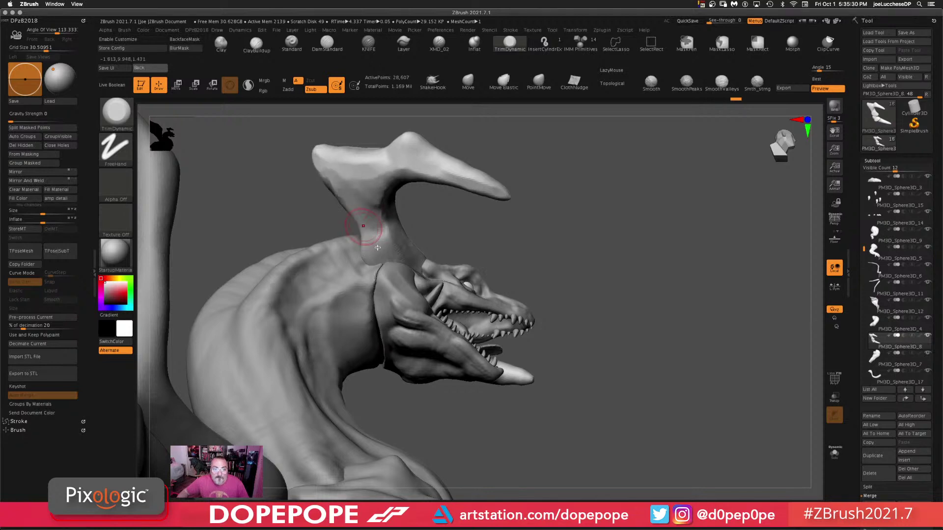
- Trim planes along the front and upper faces of the horns with TrimDynamic and remesh them with DynaMesh
left_click_drag(707, 235, 589, 221)
left_click_drag(466, 162, 533, 153)
left_click_drag(359, 169, 355, 164)
mouse_move(591, 149)
left_mouse_down()
mouse_move(574, 194)
mouse_move(400, 130)
mouse_move(410, 163)
left_mouse_up()
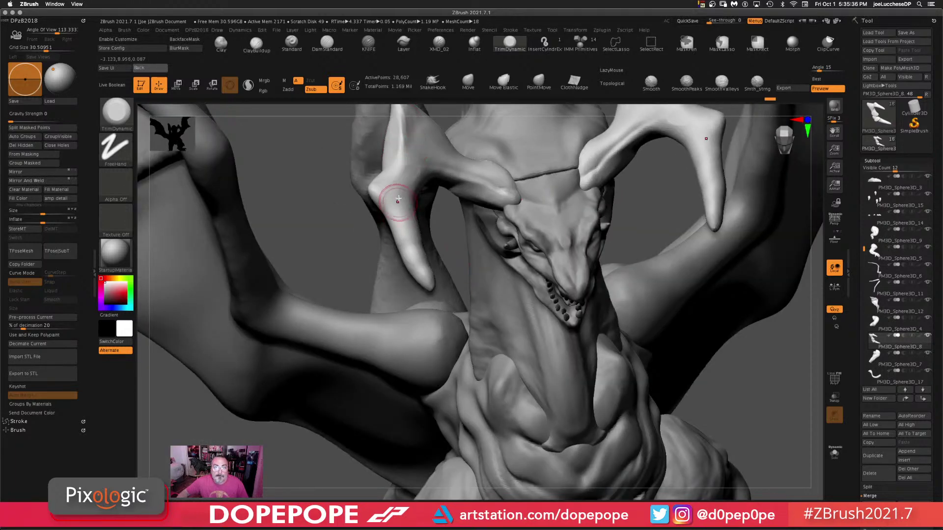
left_click_drag(396, 203, 425, 269)
left_click_drag(314, 207, 294, 169, "alt")
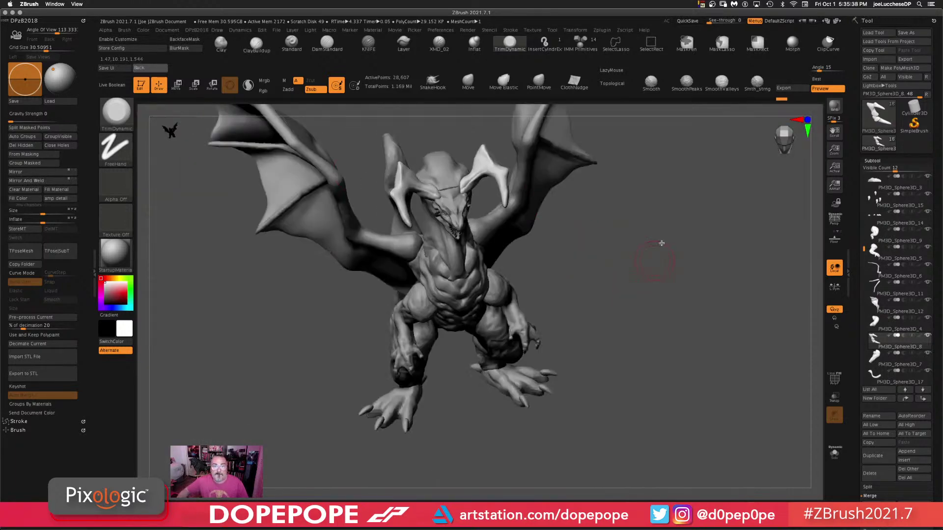
left_click_drag(660, 242, 714, 376)
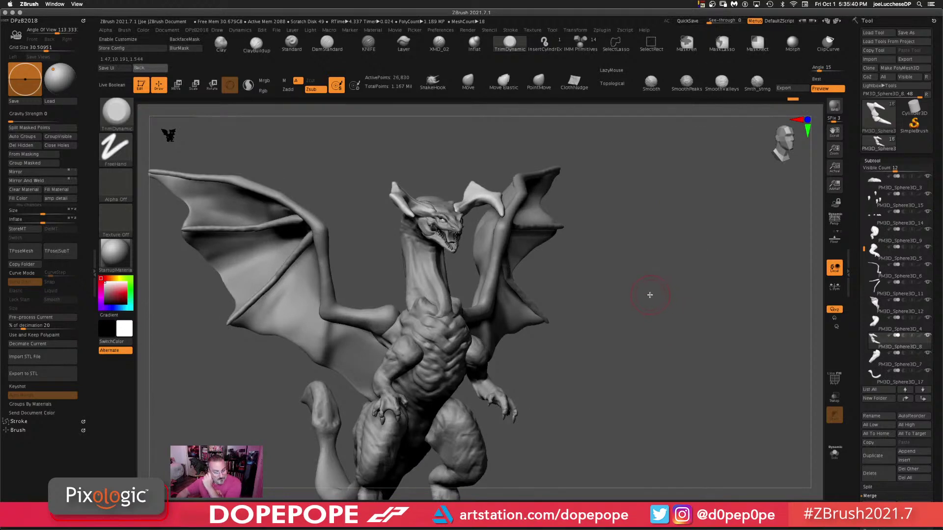
- Make the upper head the active subtool and carve nostrils near the snout tip with a small DamStandard brush
left_click_drag(623, 307, 604, 299)
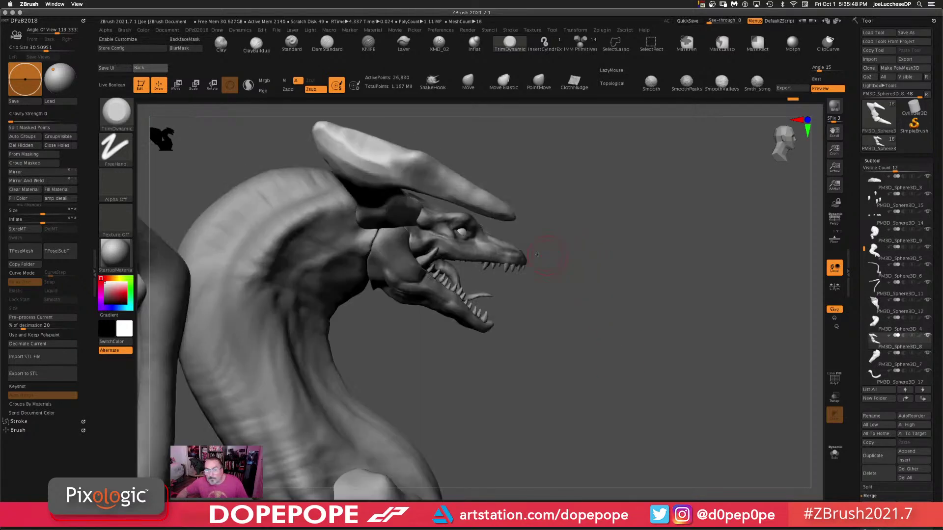
left_click(514, 250, "alt")
key("space")
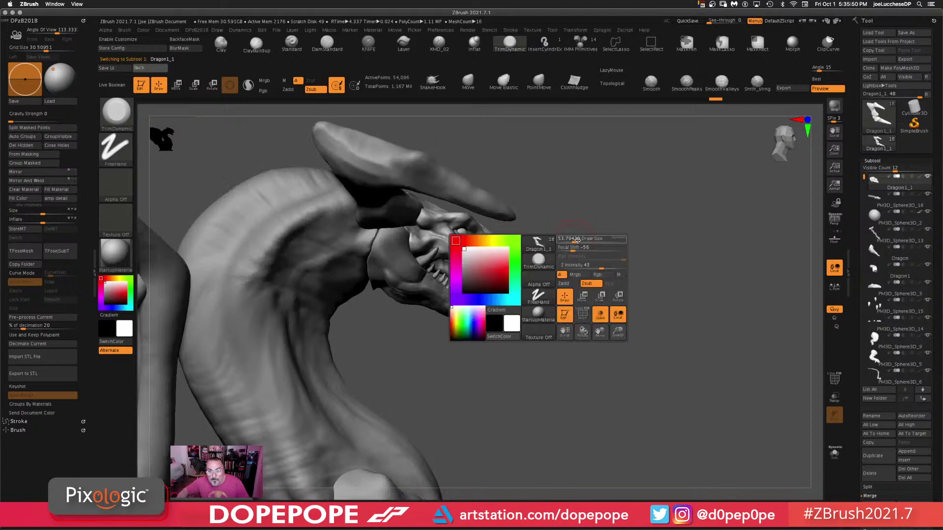
left_click_drag(632, 284, 624, 305, "alt")
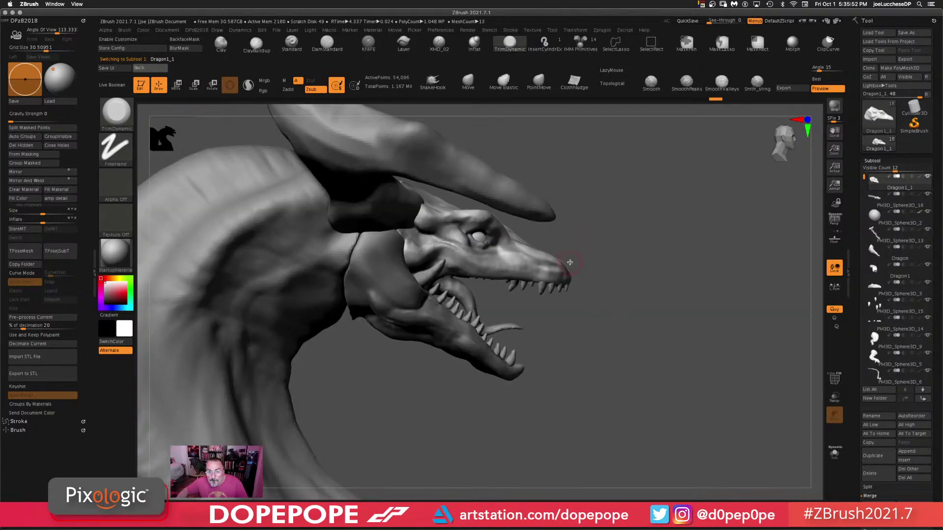
left_click_drag(625, 236, 595, 238)
left_click(334, 46)
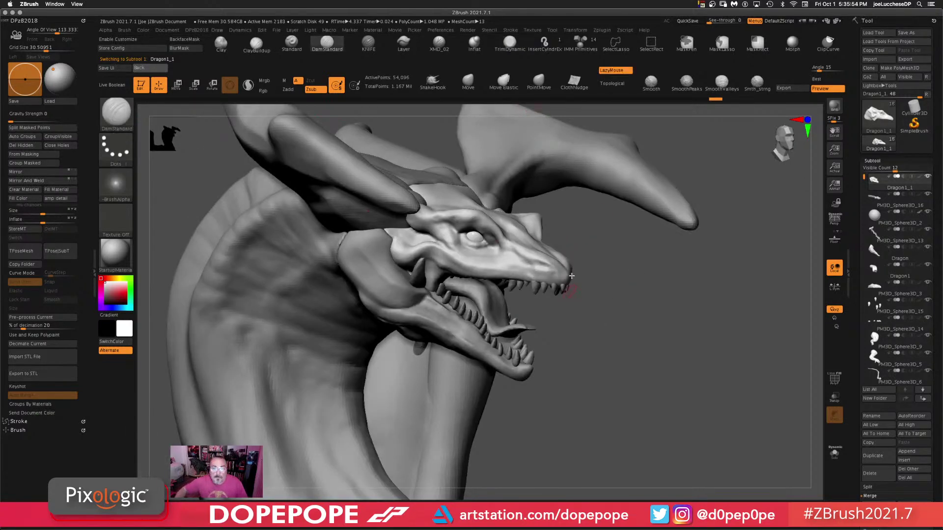
left_click_drag(542, 266, 546, 266)
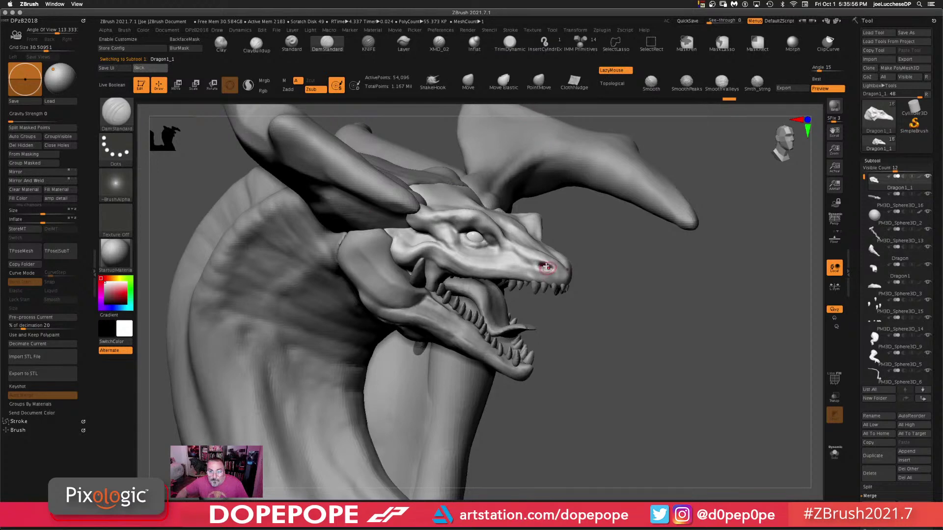
- Deepen the nostrils, cut the creases around them with DamStandard, and remesh the upper head with DynaMesh
left_click_drag(700, 331, 683, 318)
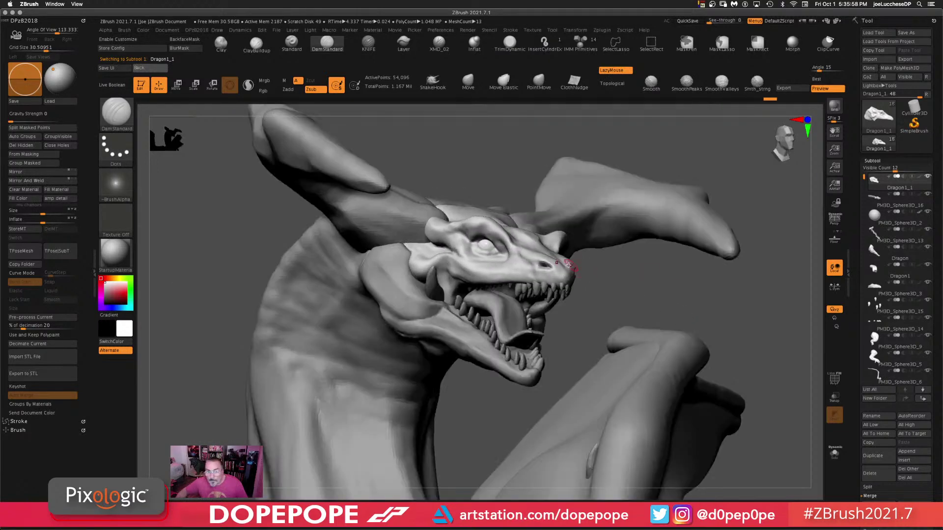
mouse_move(547, 265)
left_mouse_down()
mouse_move(559, 275)
mouse_move(550, 262)
left_mouse_up()
left_click_drag(746, 280, 751, 301)
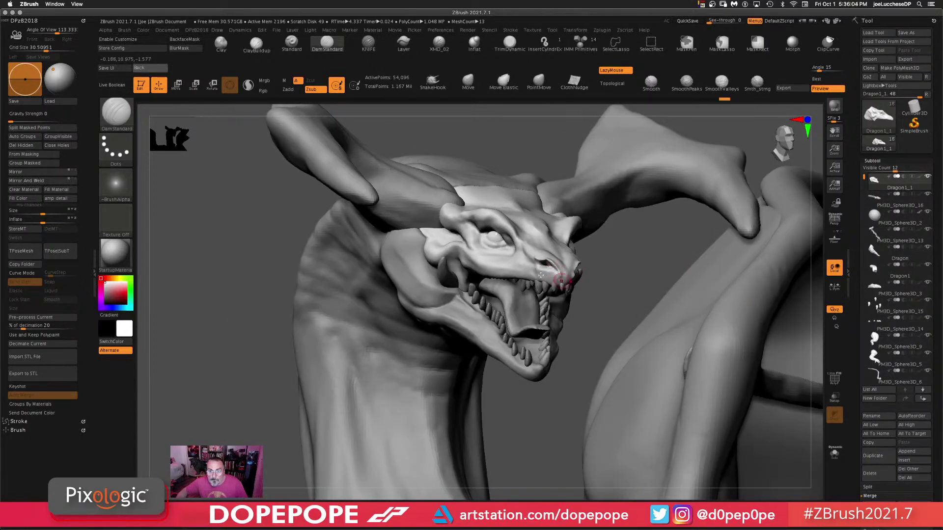
left_click_drag(540, 275, 527, 266)
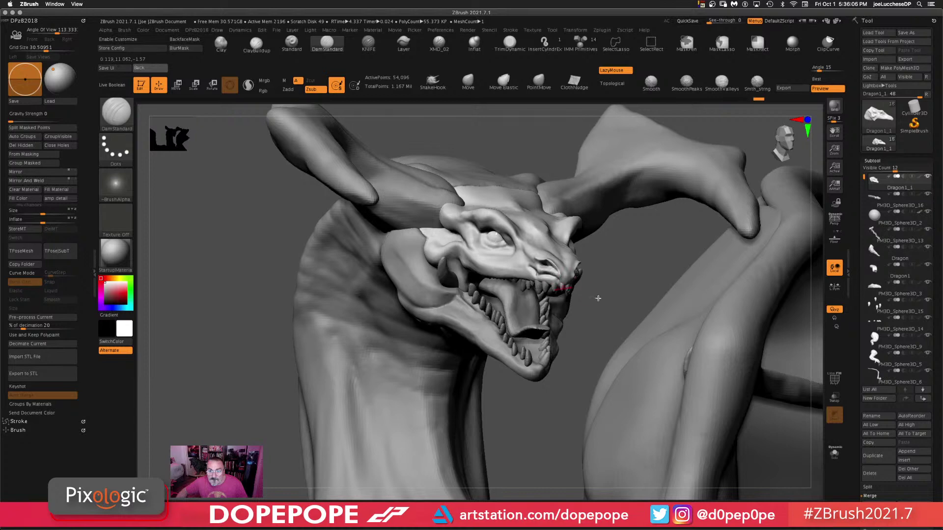
left_click_drag(640, 261, 542, 102)
- Adjust the snout tip around the nostrils with a resized Move brush and undo the last stroke
left_click(468, 83)
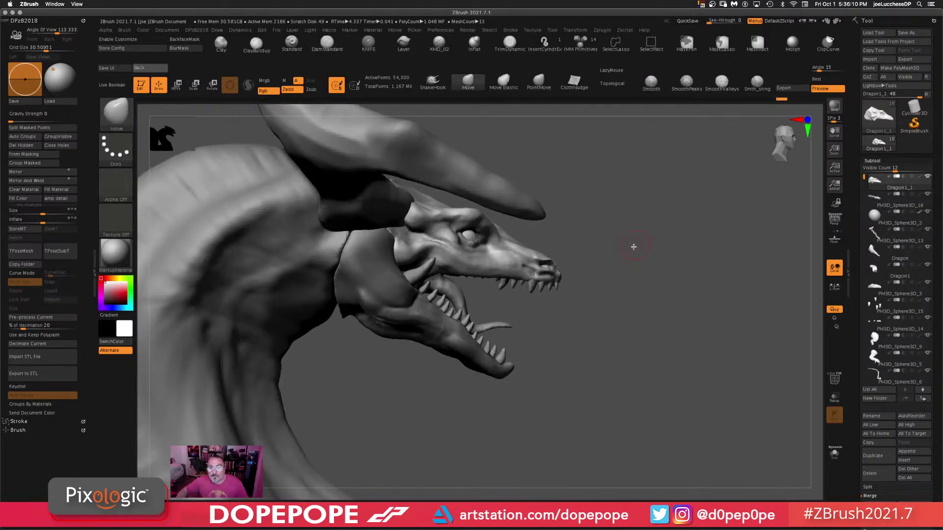
mouse_move(631, 246)
left_mouse_down()
mouse_move(619, 239)
mouse_move(549, 264)
left_mouse_up()
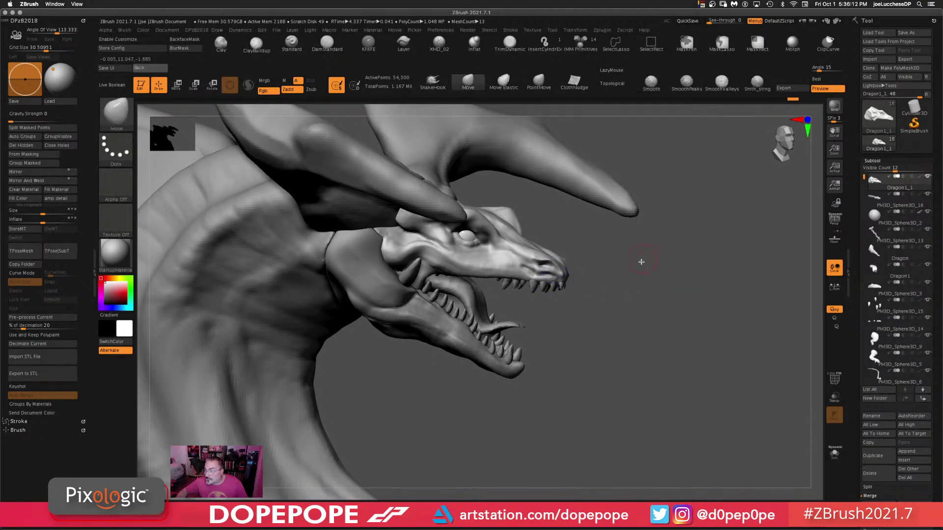
mouse_move(642, 263)
left_mouse_down()
mouse_move(665, 257)
mouse_move(570, 253)
mouse_move(589, 262)
mouse_move(557, 265)
mouse_move(563, 258)
left_mouse_up()
key("space")
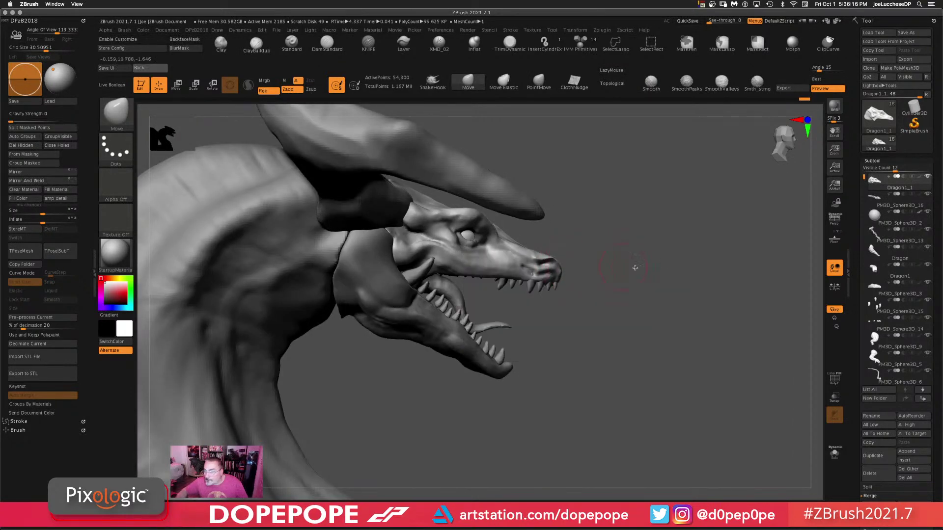
left_click_drag(667, 271, 703, 256)
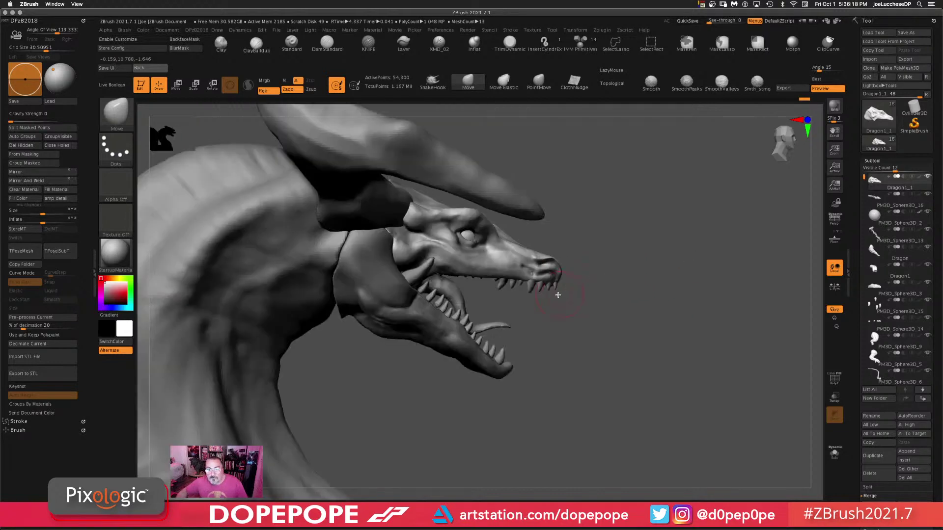
mouse_move(555, 257)
left_mouse_down()
mouse_move(621, 264)
mouse_move(554, 250)
left_mouse_up()
key("ctrl+z")
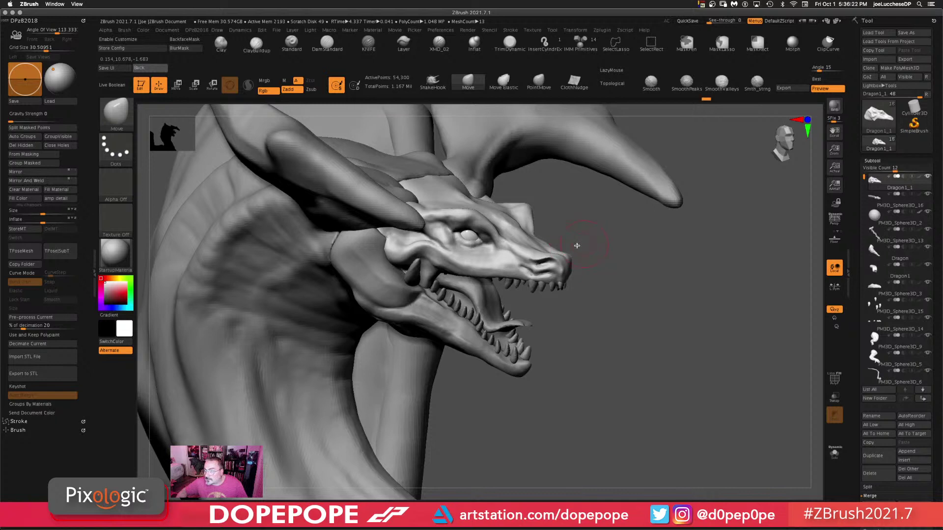
- Adjust the brow with the Move brush, sharpen the creases beside the eye with DamStandard, and remesh the upper head with DynaMesh
left_click_drag(533, 243, 509, 219)
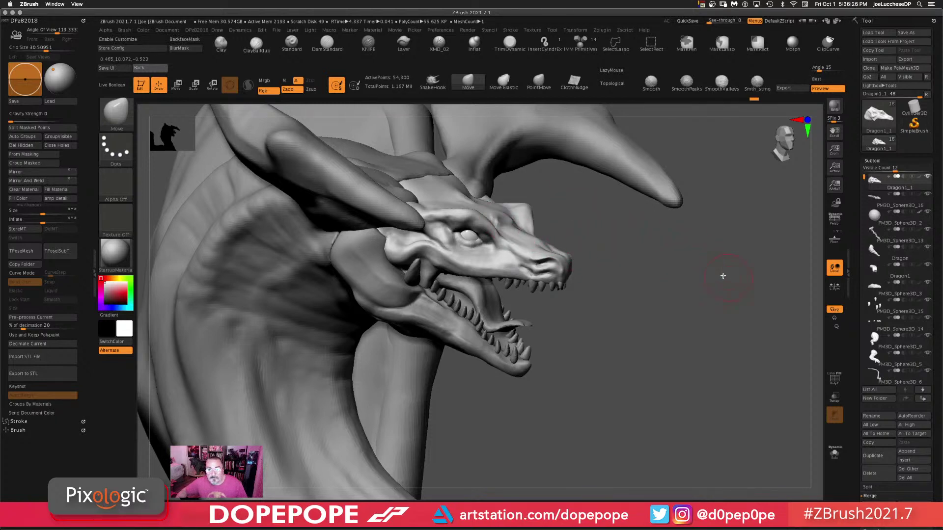
left_click_drag(722, 274, 670, 266)
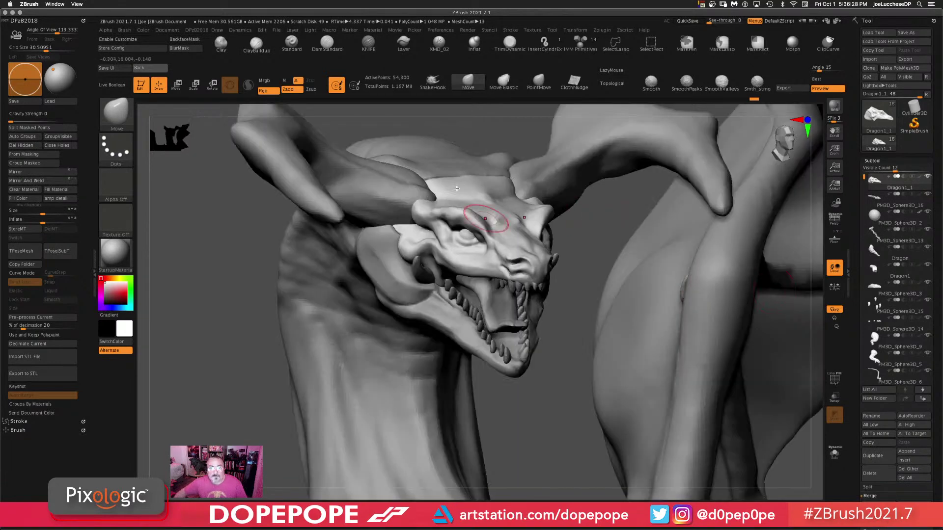
left_click(327, 44)
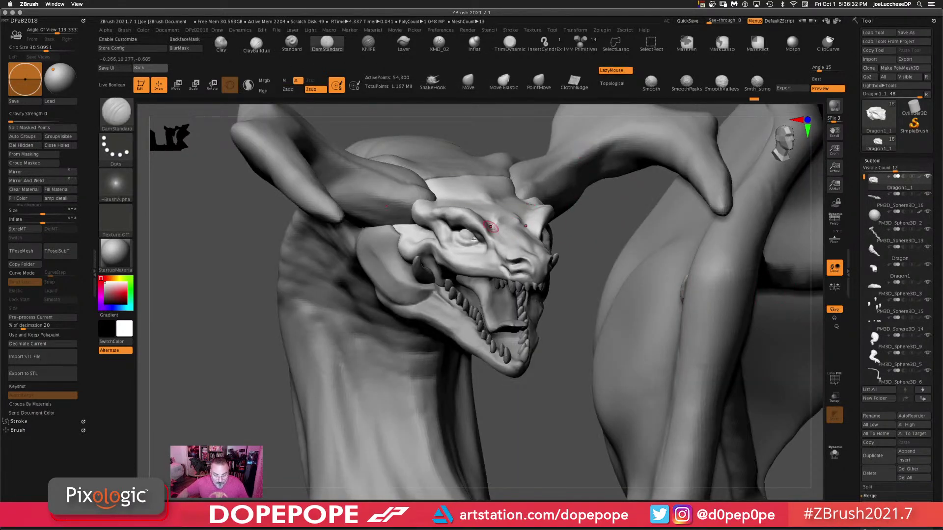
left_click_drag(242, 248, 282, 412, "ctrl")
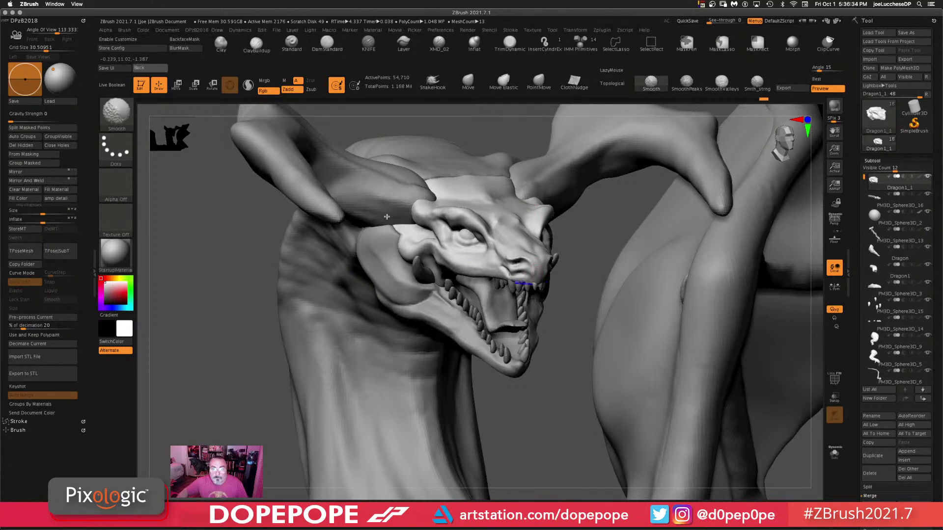
- Build up the forms of the brow and snout with a resized Clay brush
key("b")
key("c")
key("l")
key("space")
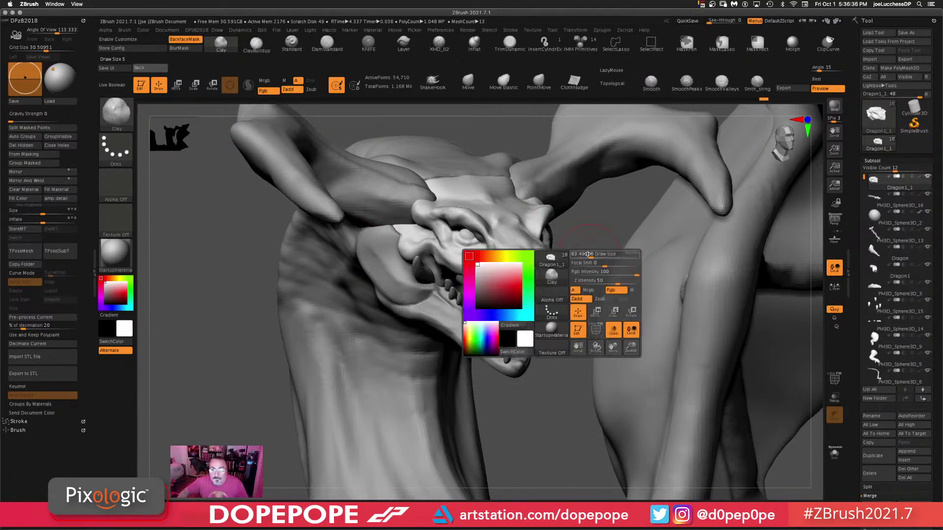
left_click_drag(585, 255, 589, 233)
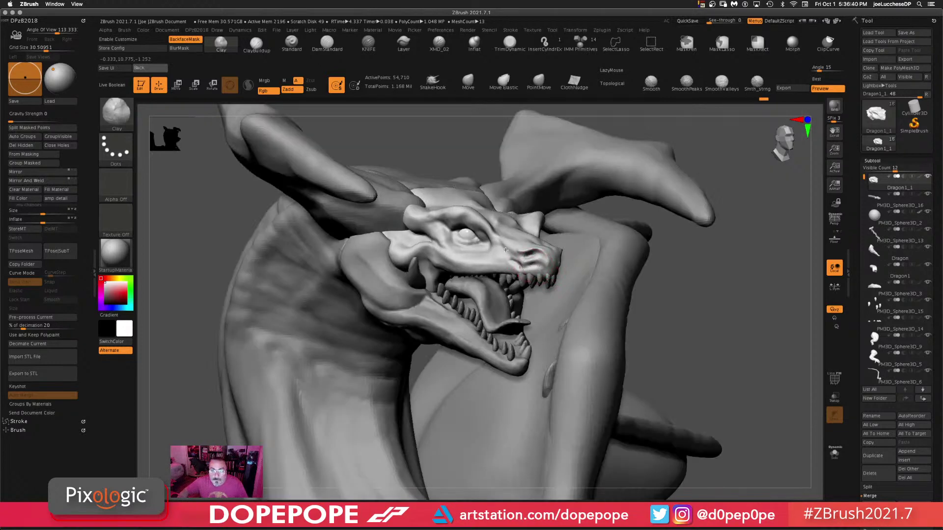
left_click_drag(760, 336, 761, 412, "alt")
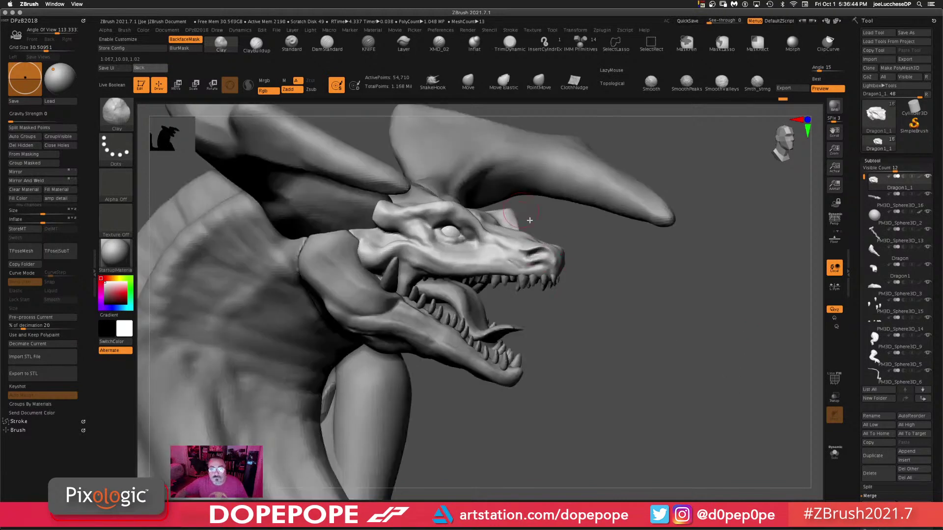
- Switch to a resized Move brush and make the upper teeth the active subtool
left_click_drag(686, 346, 692, 259)
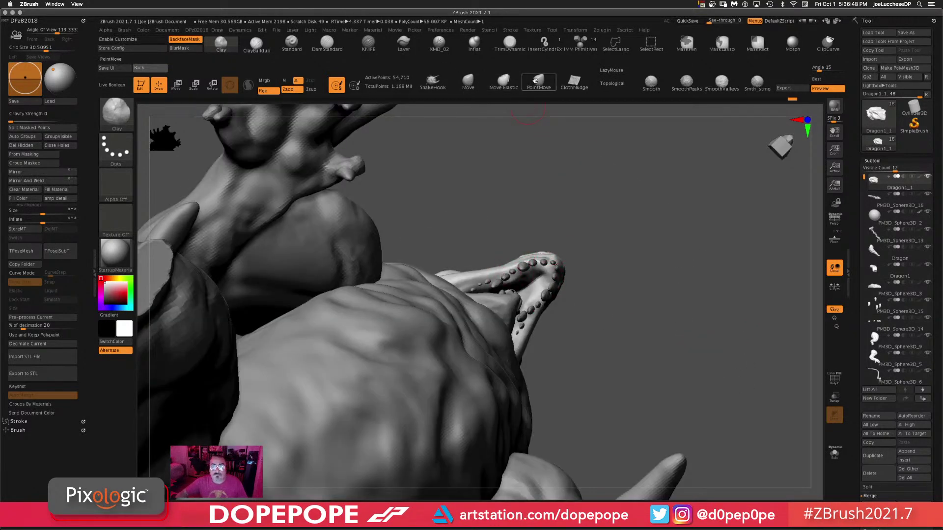
left_click(465, 84)
key("space")
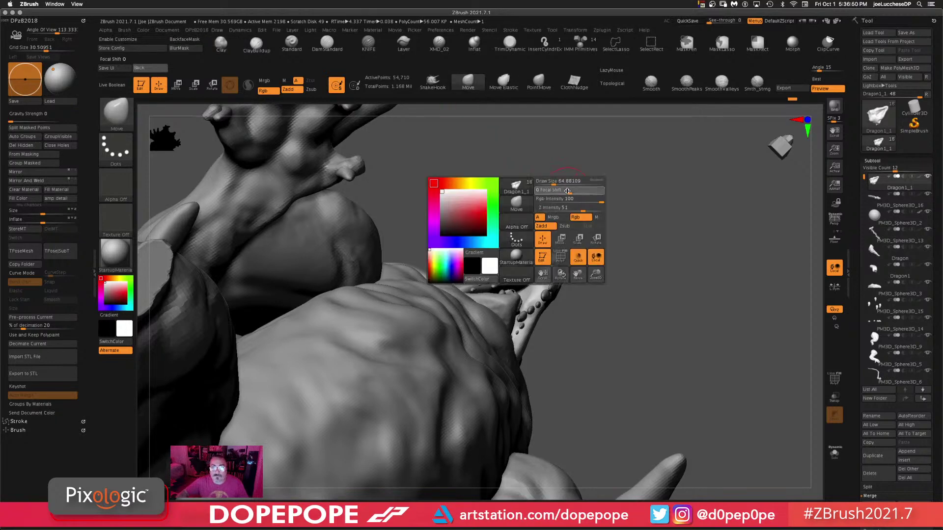
left_click_drag(550, 182, 557, 198)
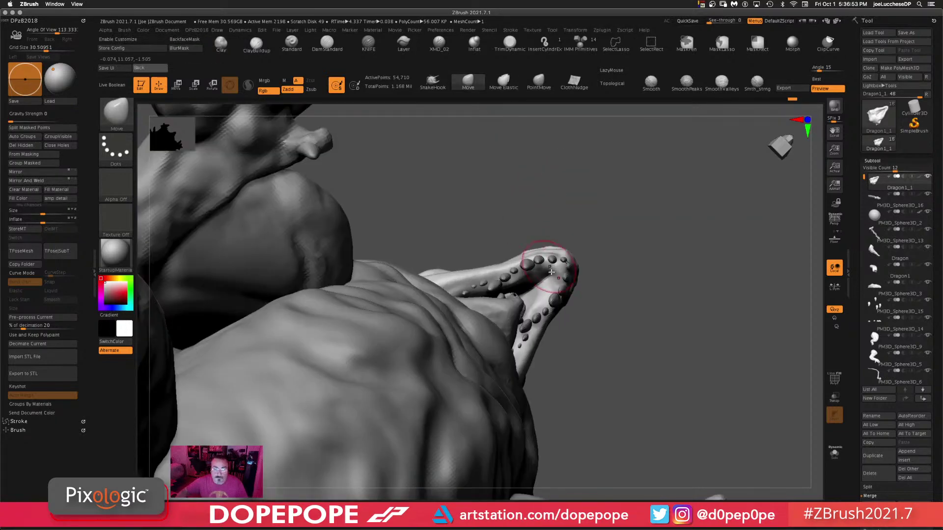
left_click(515, 270, "alt")
left_click(558, 240, "alt")
key("space")
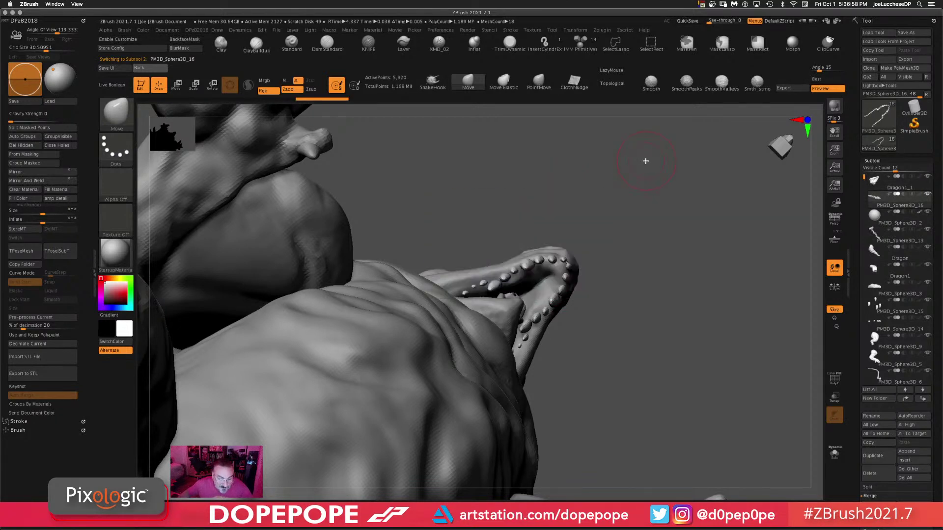
left_click_drag(591, 183, 602, 229)
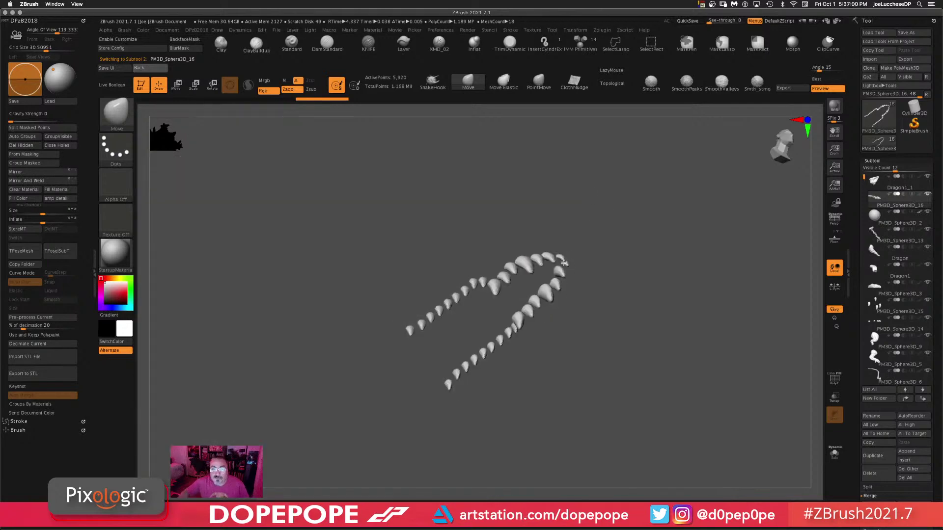
left_click_drag(645, 192, 646, 194)
left_click_drag(560, 180, 548, 221)
- Lower the Move brush's focal shift, enable topological masking, and move individual upper teeth along the jawline
key("space")
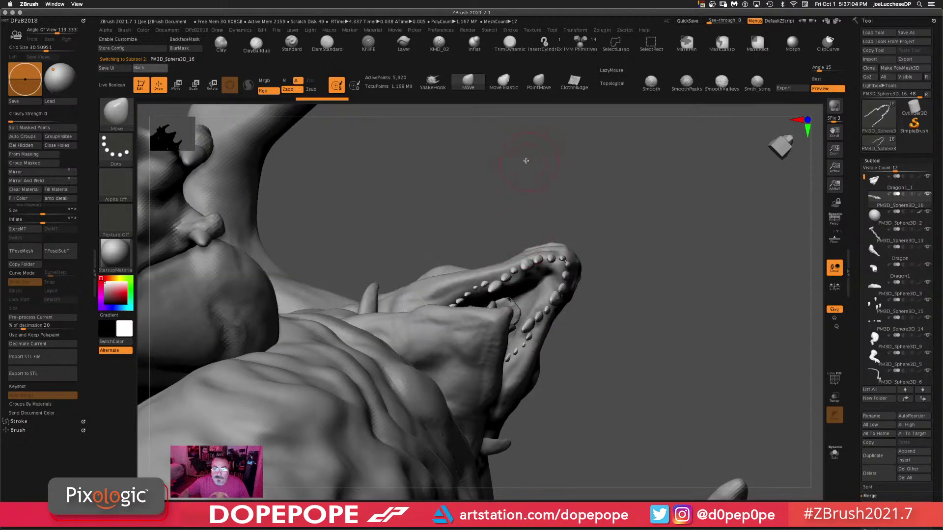
key("space")
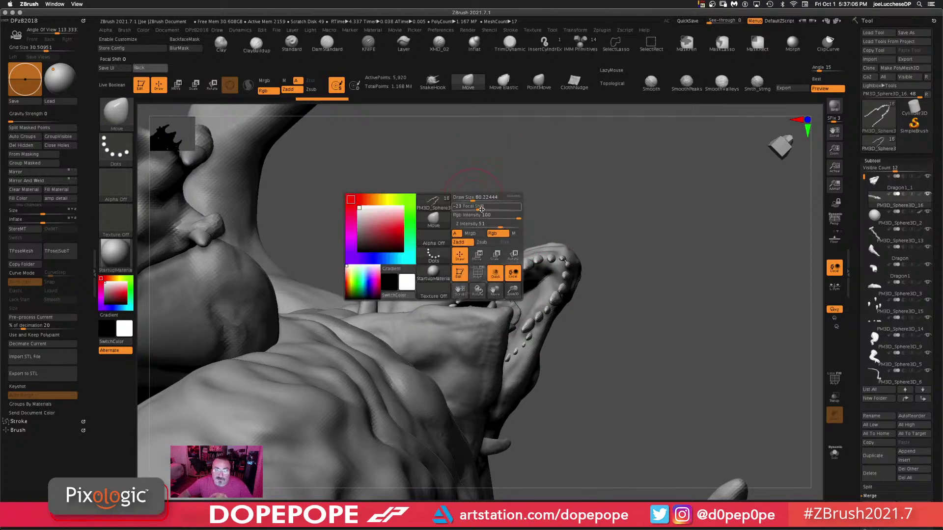
left_click_drag(478, 207, 464, 206)
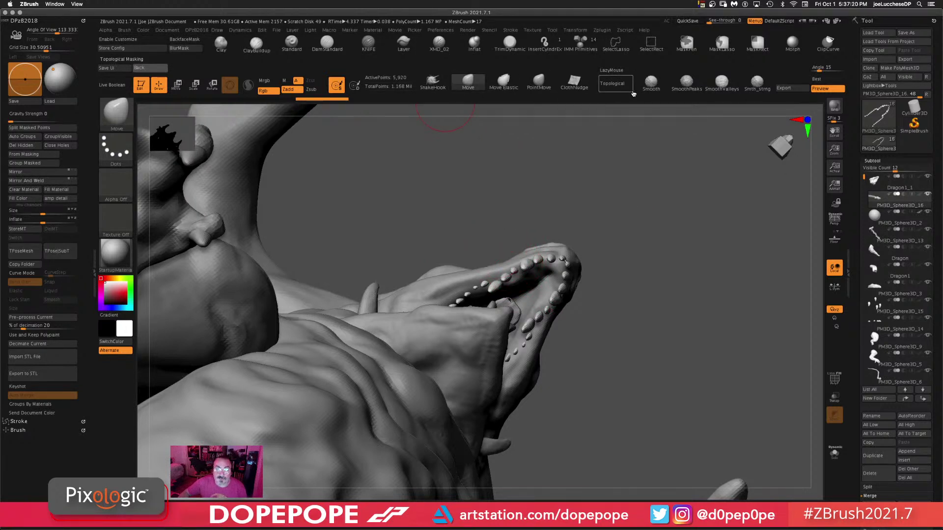
left_click(614, 90)
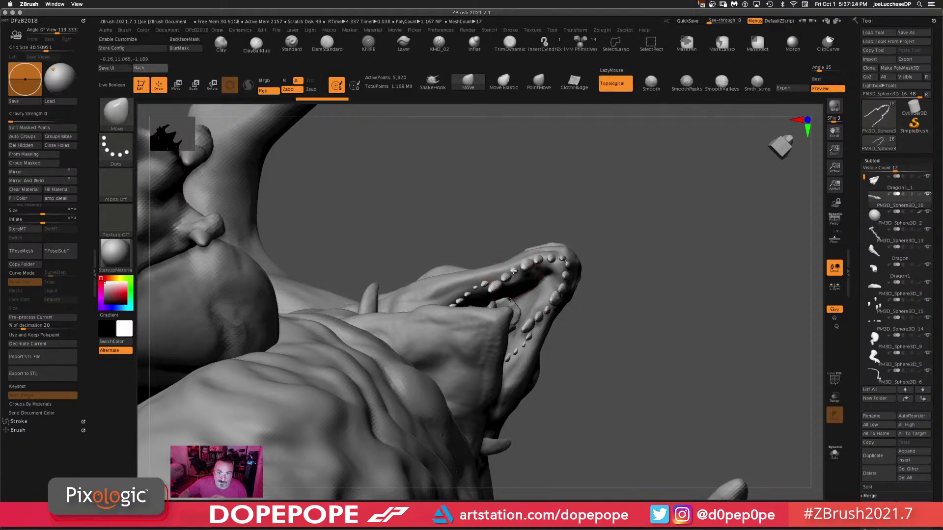
mouse_move(513, 271)
left_mouse_down()
mouse_move(467, 229)
mouse_move(513, 268)
left_mouse_up()
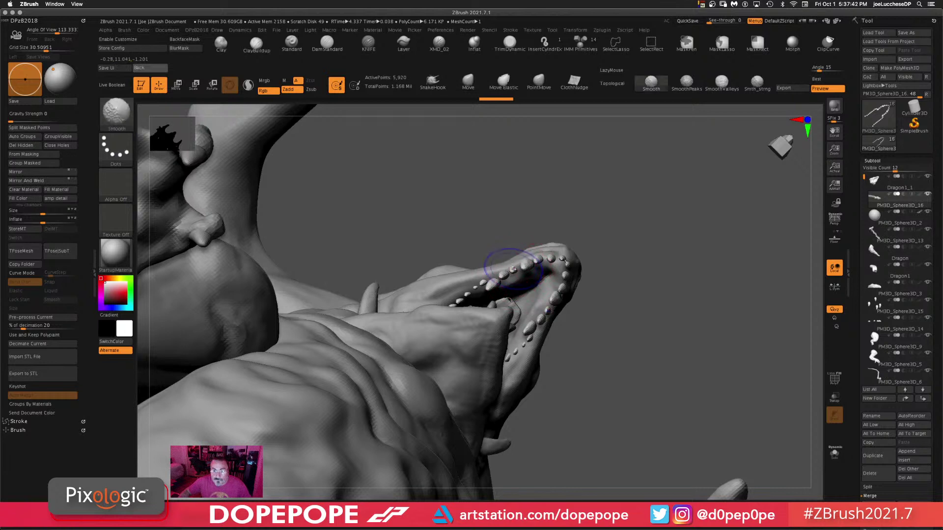
- Isolate one small pair of upper teeth, adjust it with the transform gizmo, and show all the teeth again
key("ctrl+shift")
left_click(512, 270, "ctrl+shift")
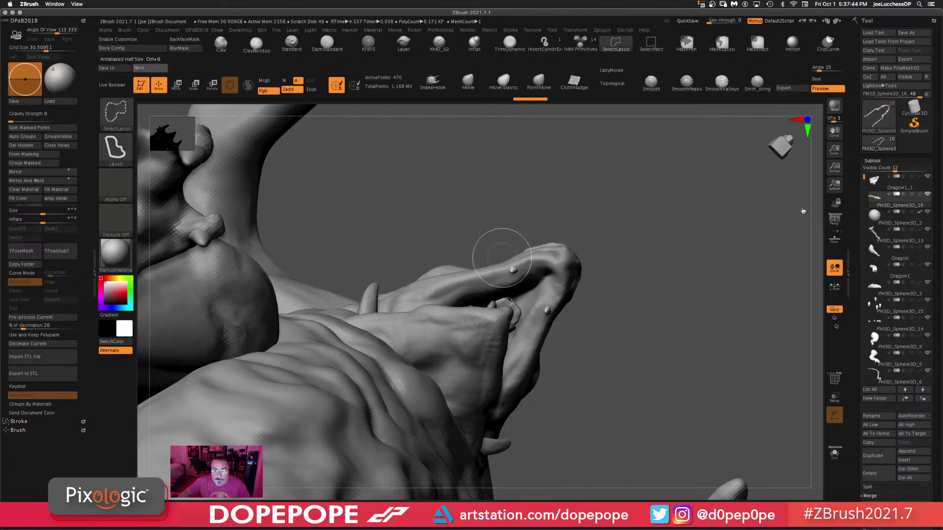
left_click(612, 84)
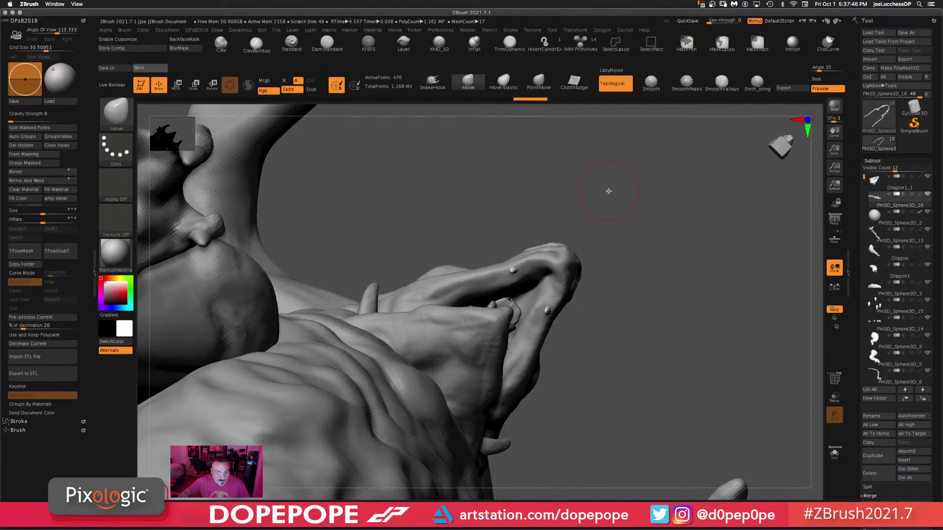
key("w")
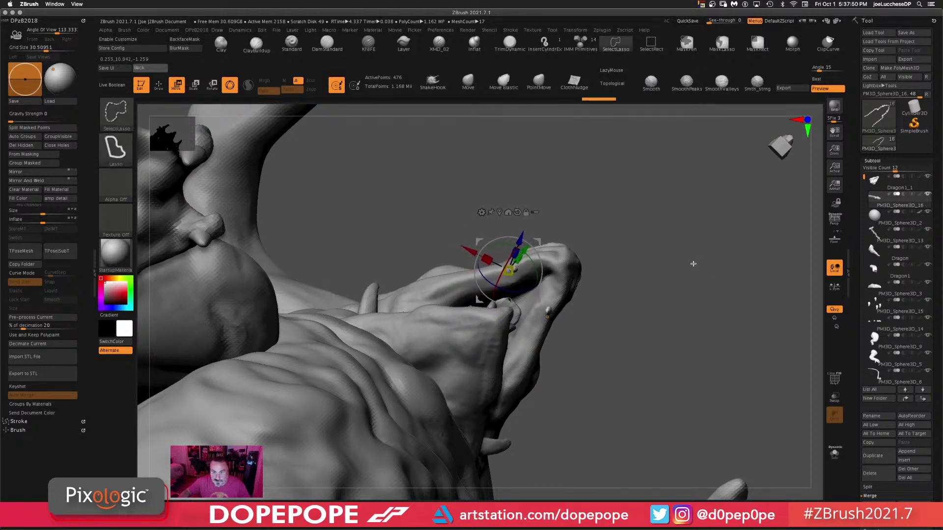
left_click(655, 285, "ctrl+shift")
- Mask all but one upper tooth pair at a time, reposition each pair with the gizmo, and clear the mask
left_click_drag(655, 285, 686, 317, "alt")
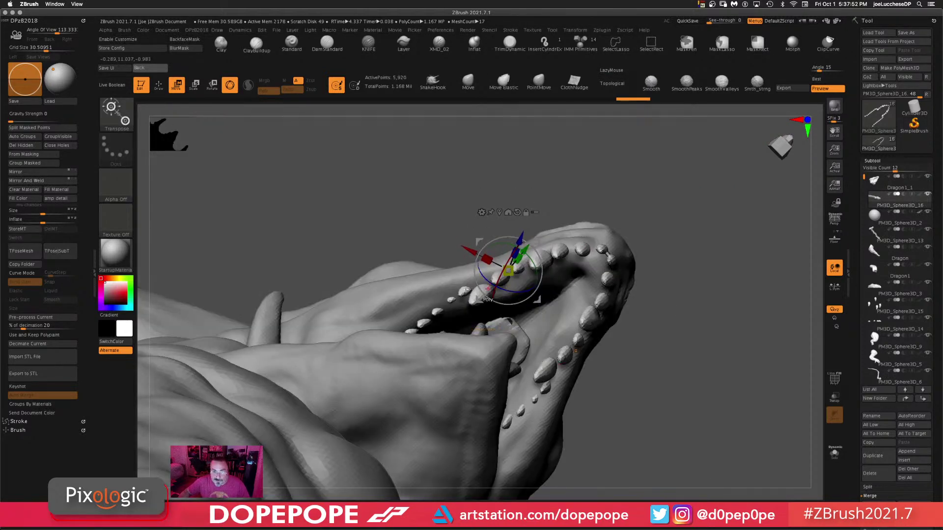
left_click(466, 296, "ctrl")
left_click_drag(492, 321, 459, 331)
left_click(454, 303, "ctrl")
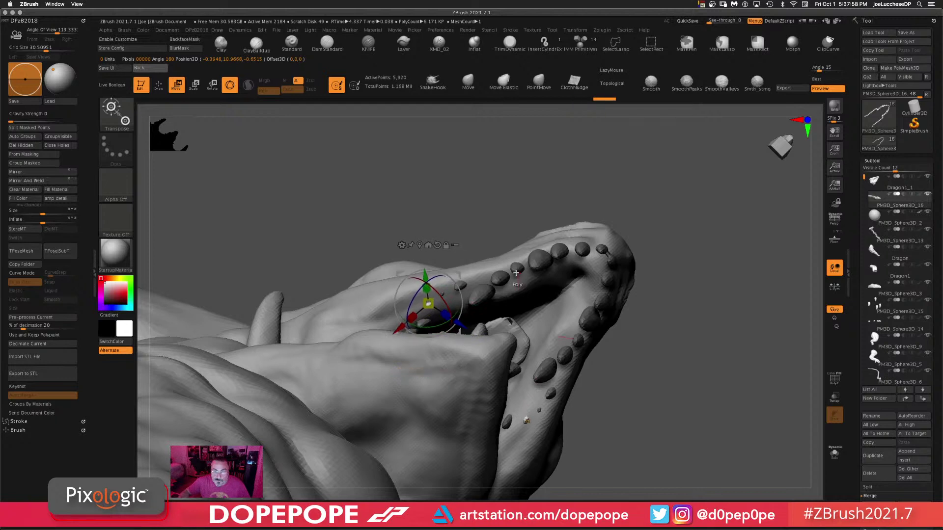
left_click(485, 295, "ctrl")
left_click_drag(515, 326, 510, 322)
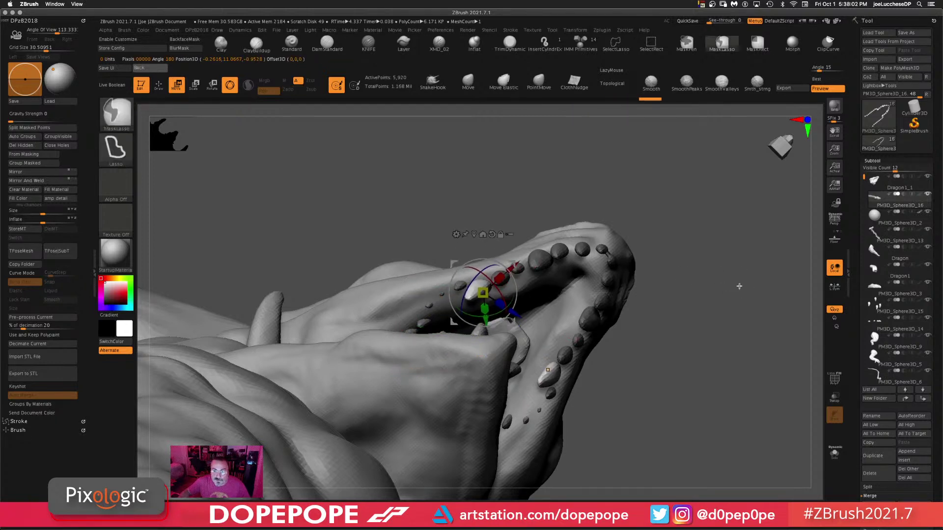
left_click(718, 290, "ctrl")
mouse_move(707, 269)
left_mouse_down()
mouse_move(737, 309)
mouse_move(678, 231)
mouse_move(661, 272)
mouse_move(653, 266)
mouse_move(709, 334)
mouse_move(667, 294)
mouse_move(657, 155)
mouse_move(701, 231)
mouse_move(700, 259)
left_mouse_up()
- Reshape and respace the upper teeth along the side of the jaw with an enlarged Move brush
left_click(469, 82)
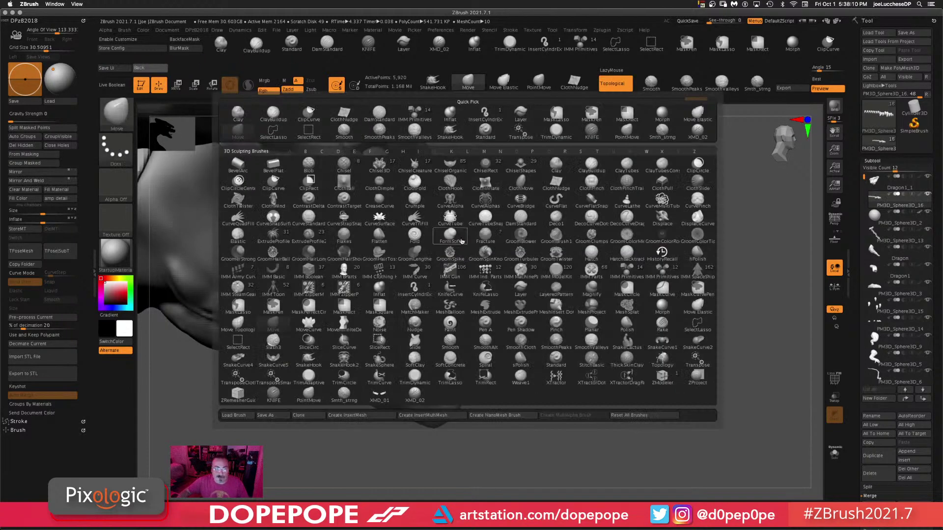
key("space")
left_click_drag(604, 189, 644, 201)
key("alt+s")
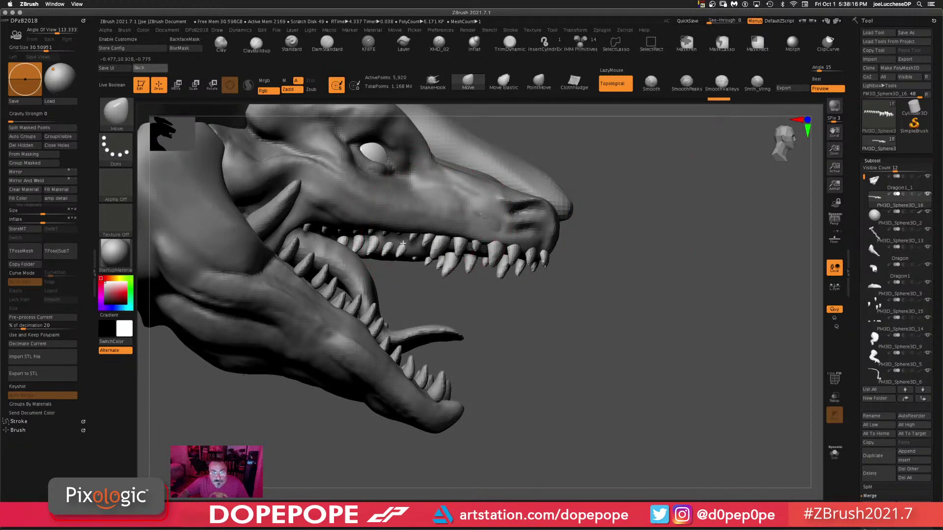
left_click_drag(403, 243, 404, 242)
mouse_move(400, 234)
left_mouse_down()
mouse_move(365, 233)
mouse_move(356, 222)
left_mouse_up()
- Hide every subtool except the upper teeth
mouse_move(634, 245)
left_mouse_down()
mouse_move(619, 231)
mouse_move(442, 208)
left_mouse_up()
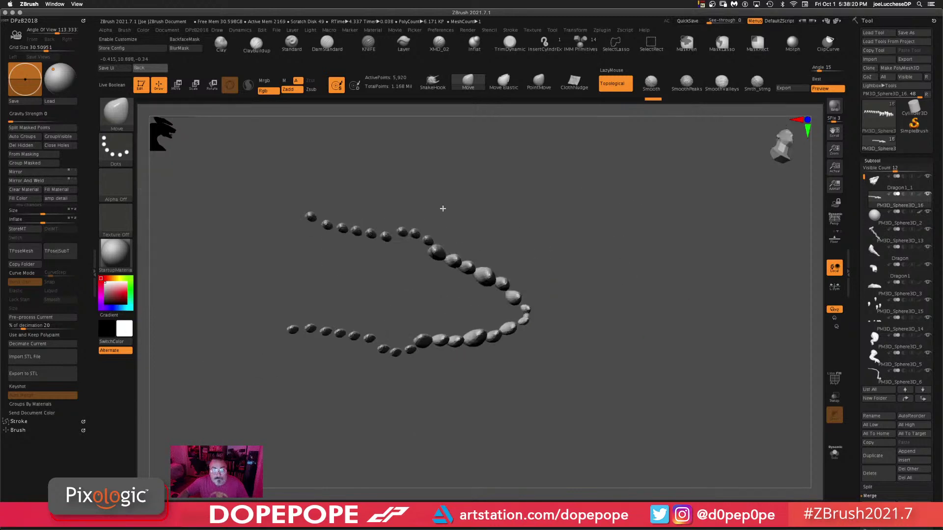
left_click_drag(698, 324, 665, 313)
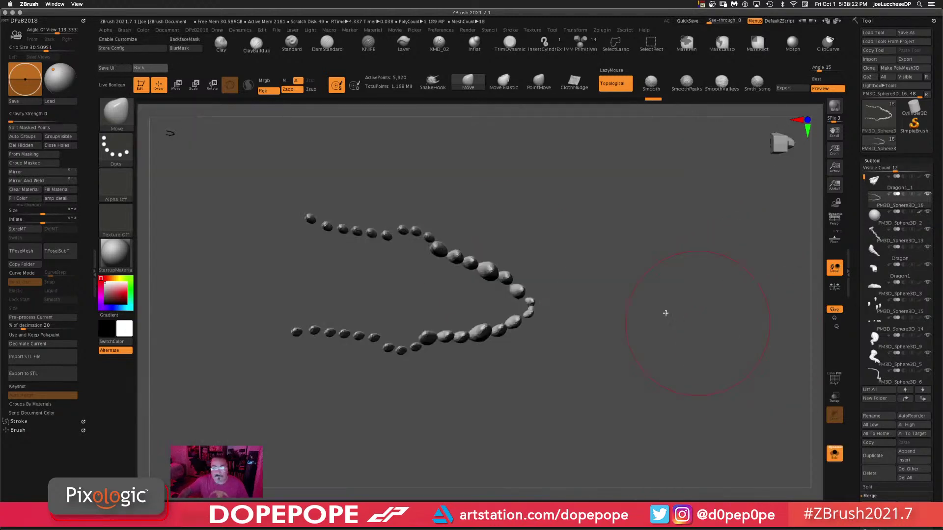
left_click(927, 195, "shift")
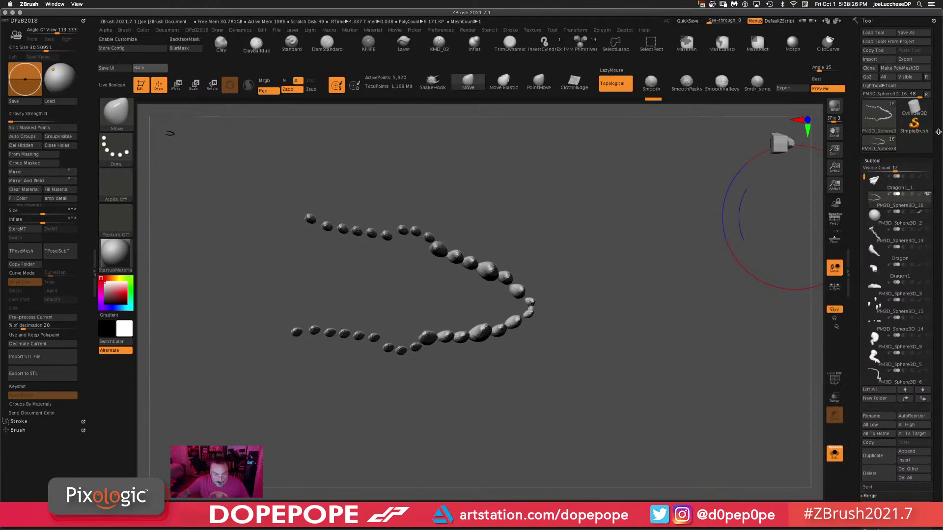
mouse_move(890, 182)
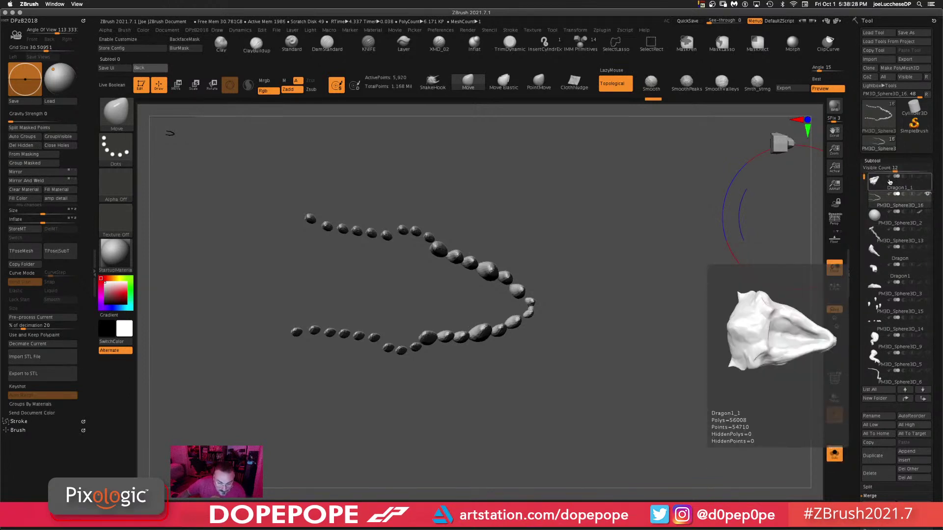
mouse_move(874, 197)
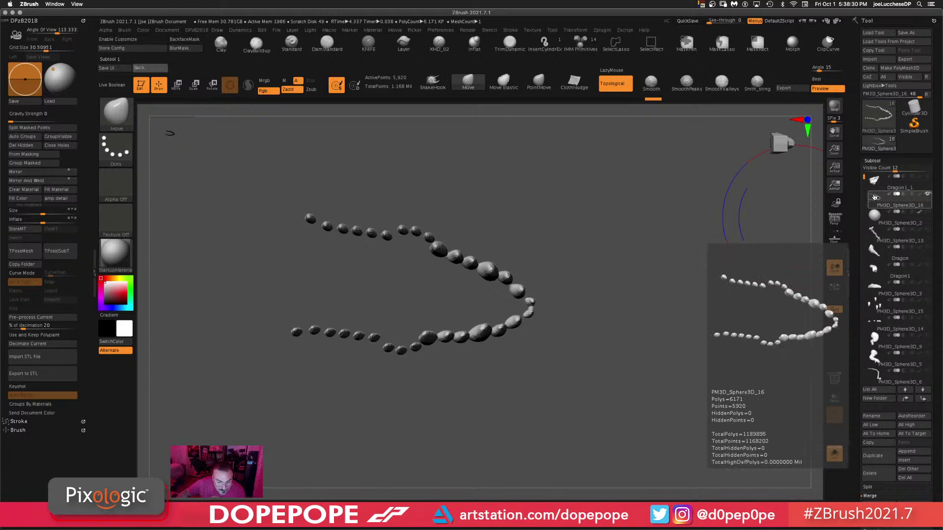
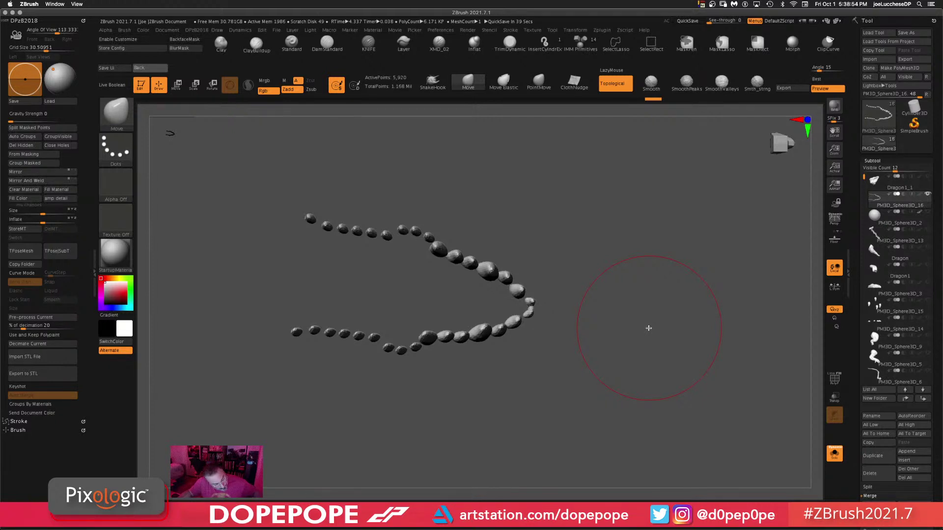
- Remesh the upper teeth with DynaMesh at resolution 128 with Groups enabled, and check them from several angles
mouse_move(632, 311)
left_mouse_down()
mouse_move(650, 355)
mouse_move(655, 261)
mouse_move(663, 366)
mouse_move(627, 310)
mouse_move(631, 269)
mouse_move(642, 361)
mouse_move(634, 340)
left_mouse_up()
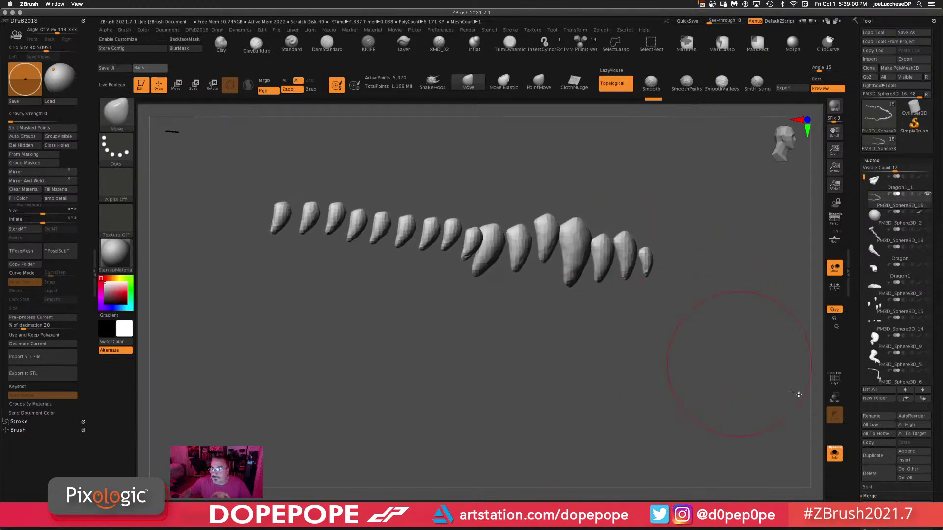
scroll(879, 432, "down", 10)
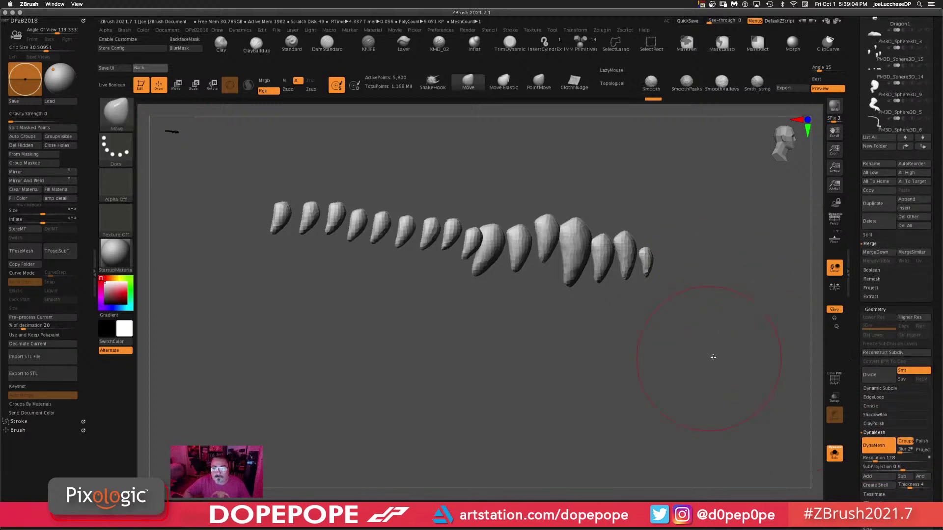
left_click_drag(713, 358, 735, 292)
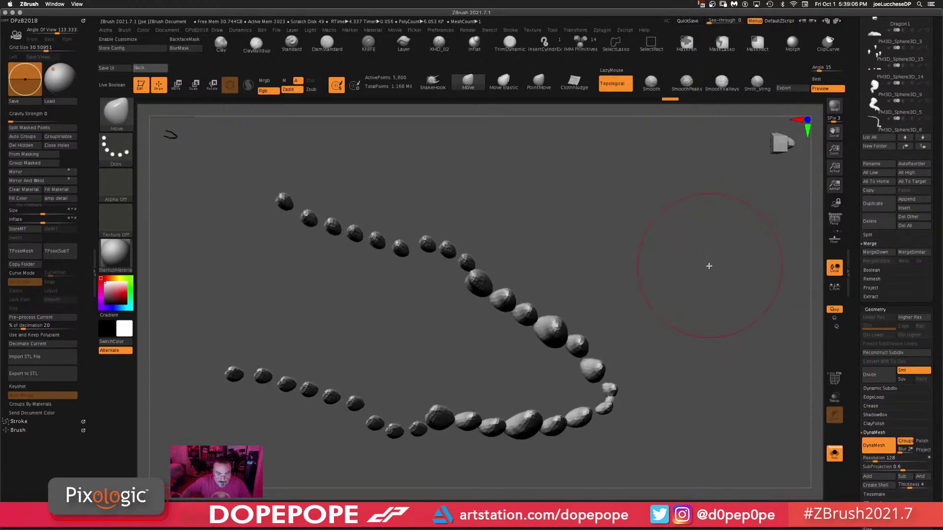
left_click_drag(730, 397, 685, 338)
left_click_drag(723, 307, 685, 294)
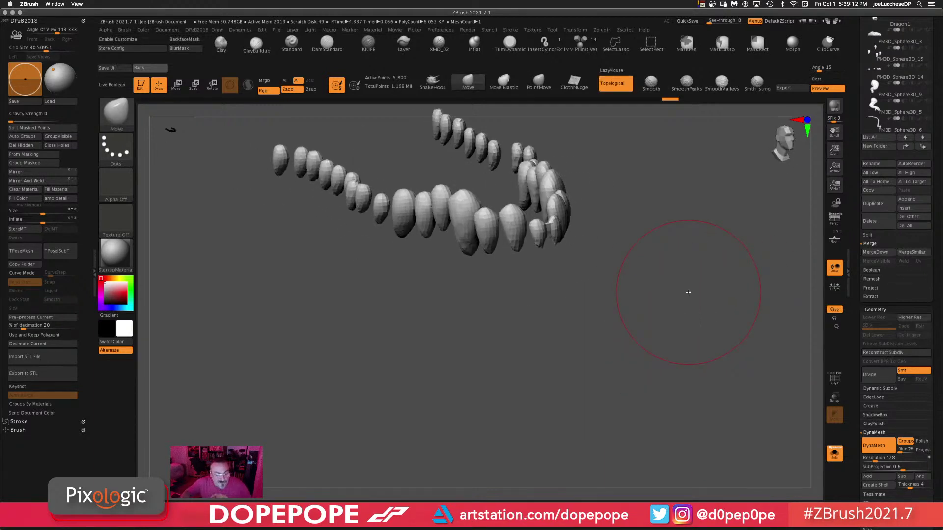
- Remove the geometry bridging the two small front teeth and close the holes it leaves
left_click_drag(615, 302, 633, 333)
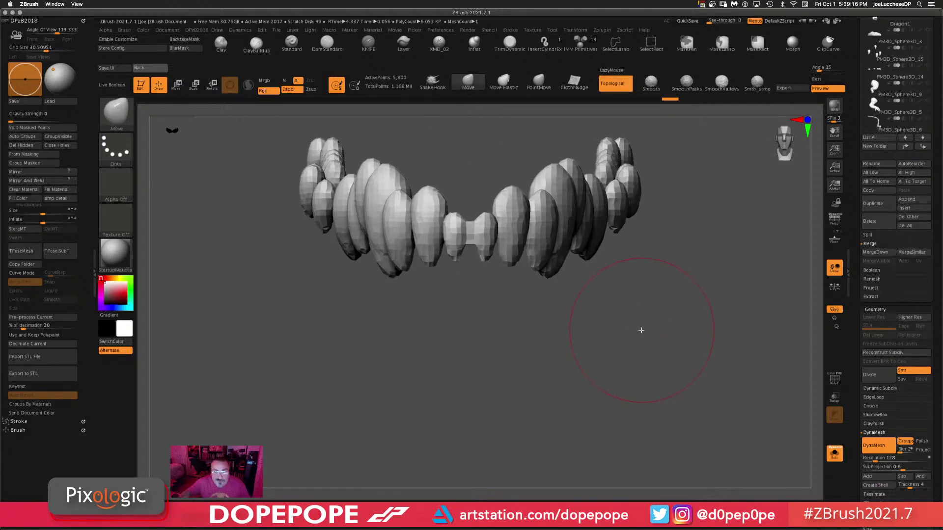
key("space")
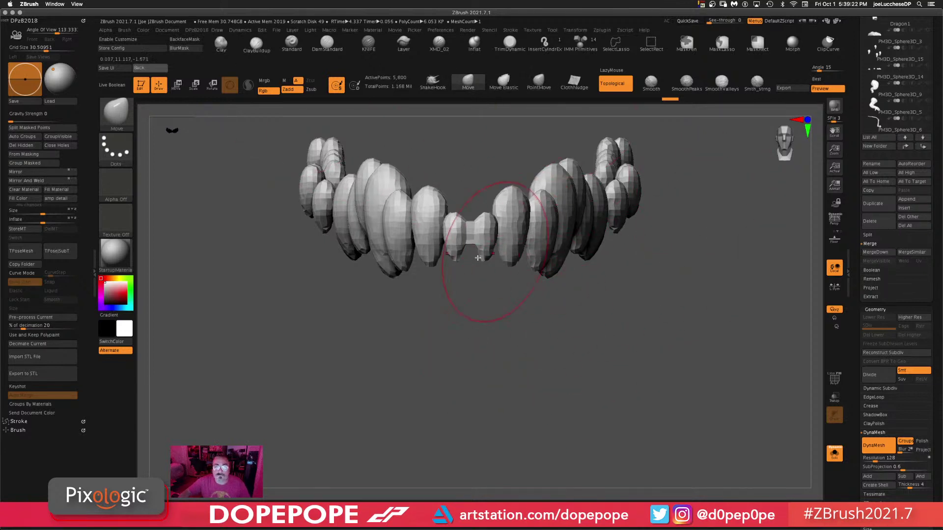
mouse_move(476, 254)
left_mouse_down("ctrl+alt+shift")
mouse_move(477, 216)
mouse_move(469, 249)
left_mouse_up("ctrl+alt+shift")
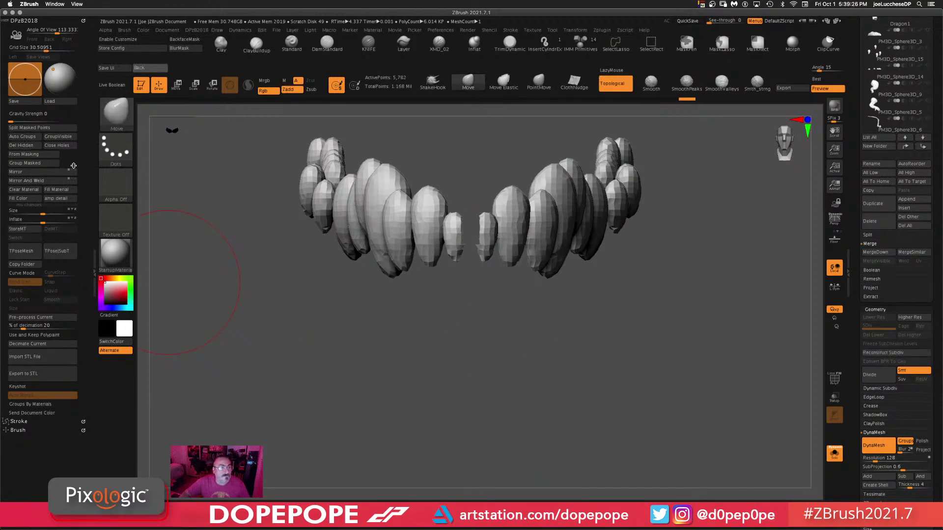
left_click(63, 147)
left_click_drag(603, 358, 697, 461, "ctrl")
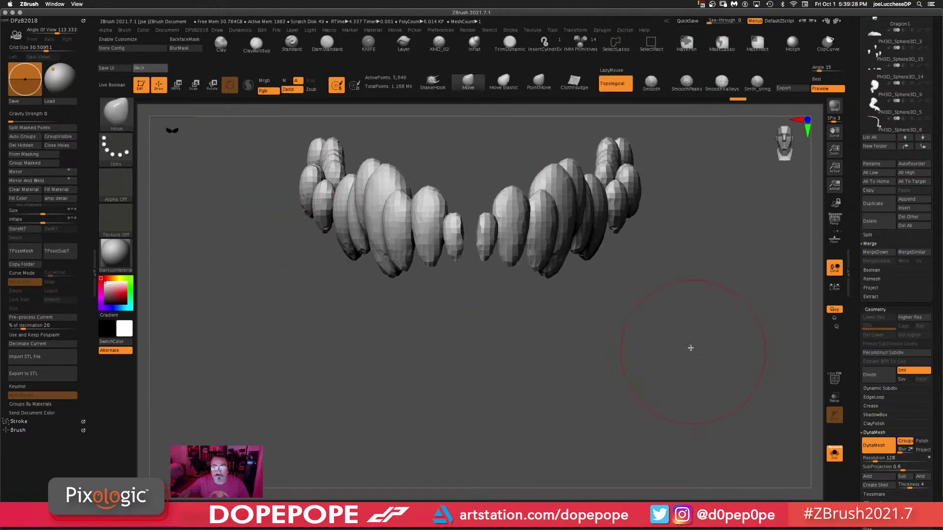
- Mirror and weld the upper teeth, and smooth the inner surfaces of the small front pair
mouse_move(690, 348)
left_mouse_down()
mouse_move(569, 352)
mouse_move(588, 326)
left_mouse_up()
key("space")
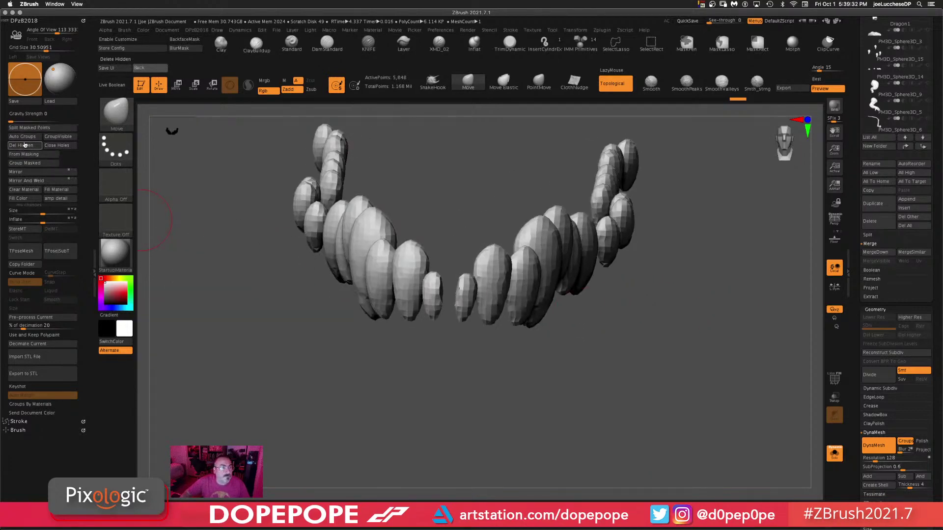
left_click(45, 181)
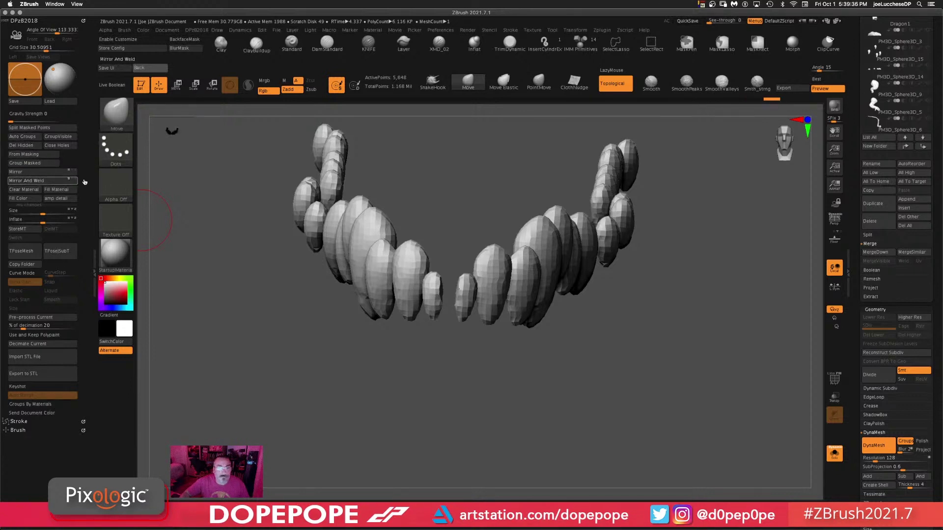
key("shift")
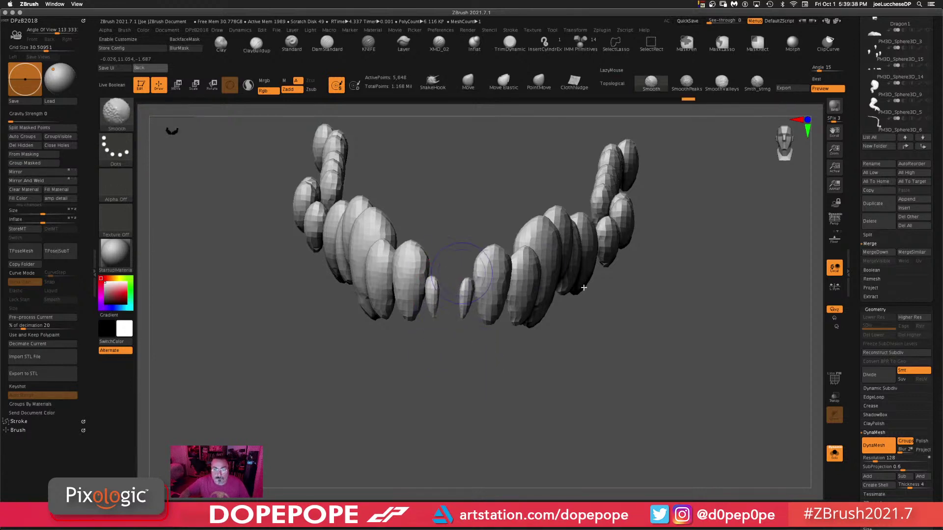
key("space")
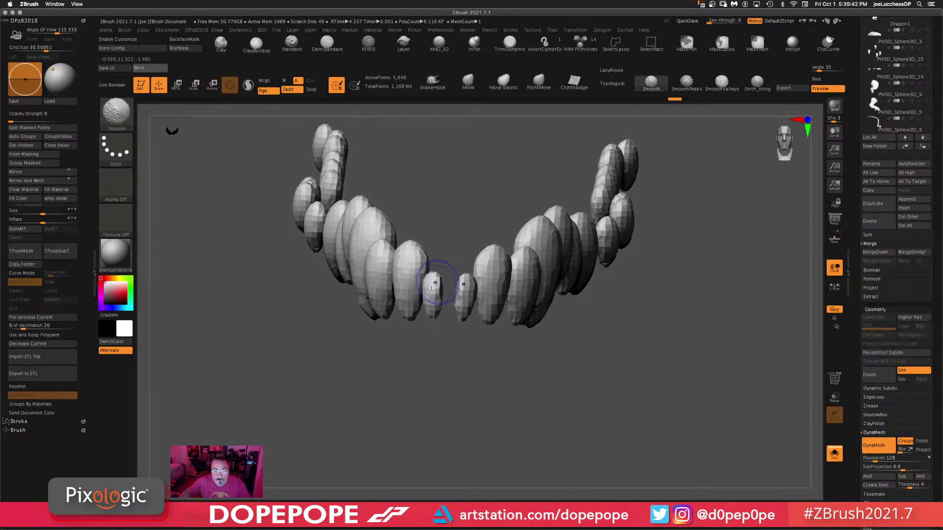
left_click_drag(431, 288, 442, 337, "shift")
- Remesh the upper teeth with DynaMesh at resolution 256
left_click(869, 457)
type("16")
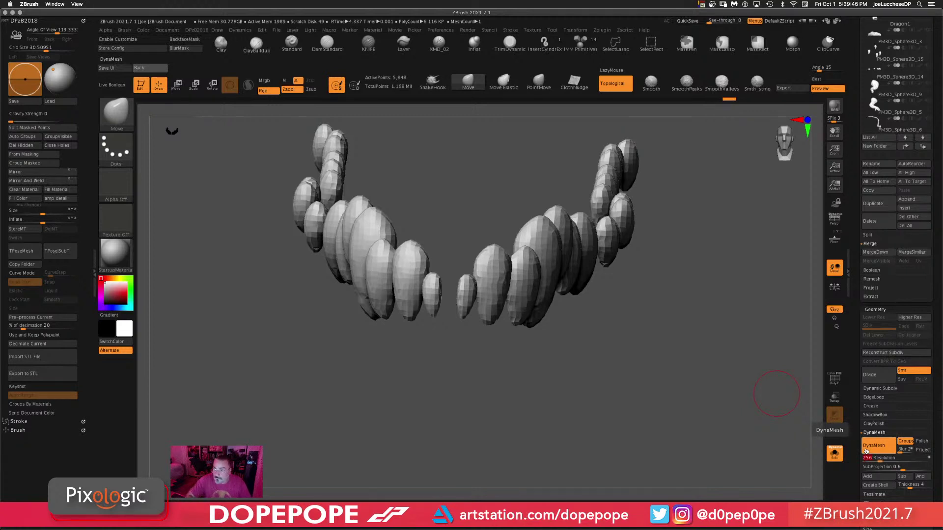
type("256")
key("Return")
left_click_drag(669, 316, 693, 383, "ctrl")
- Isolate the leftover stray geometry between the front teeth from below and delete it
mouse_move(589, 399)
left_mouse_down("alt")
mouse_move(564, 360)
mouse_move(633, 440)
left_mouse_up("alt")
left_click_drag(449, 289, 612, 307)
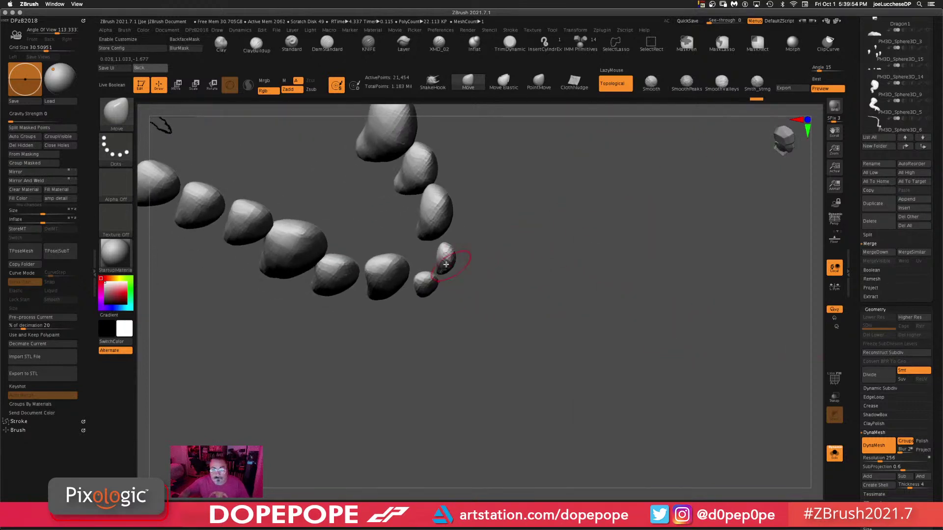
mouse_move(535, 295)
left_mouse_down("ctrl+alt+shift")
mouse_move(467, 276)
mouse_move(560, 331)
mouse_move(540, 294)
left_mouse_up("ctrl+alt+shift")
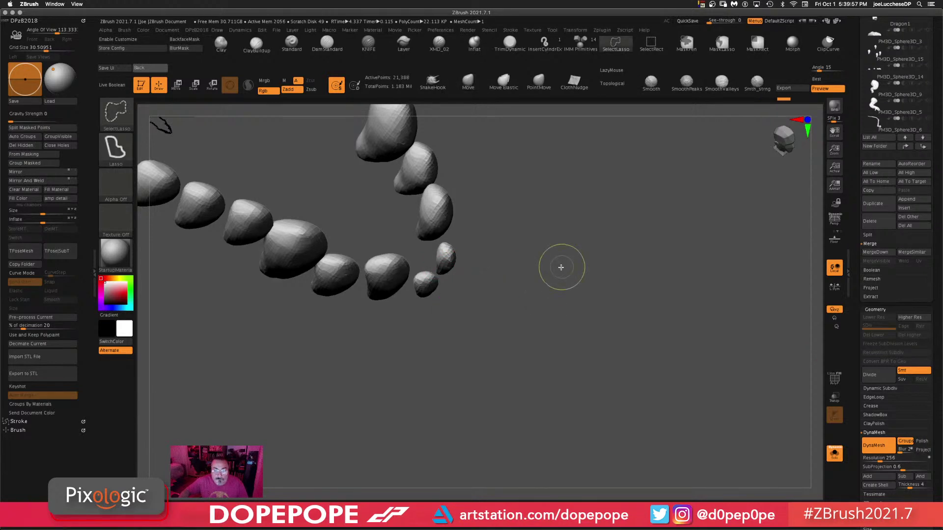
left_click(26, 146)
left_click_drag(575, 402, 722, 343)
- Turn off solo display and show all the dragon's subtools again
left_click(836, 456)
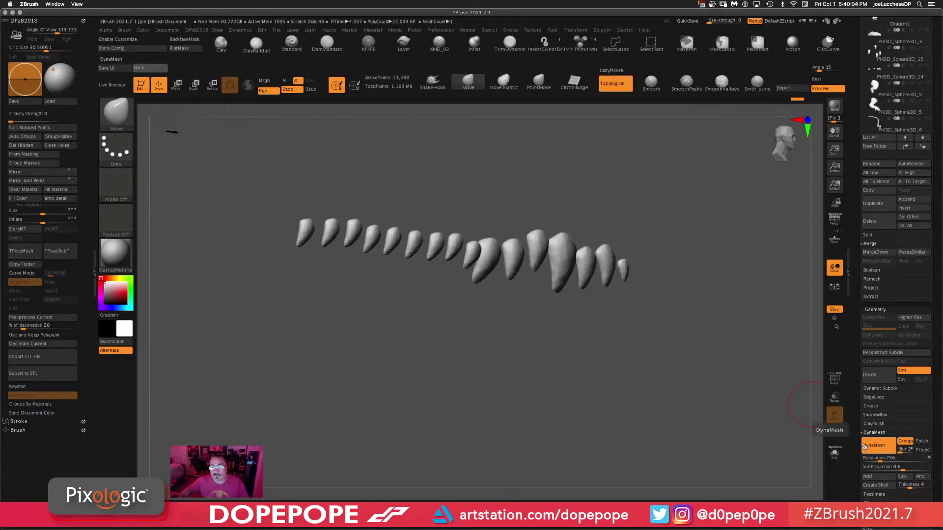
left_click_drag(852, 114, 842, 221)
key("shift")
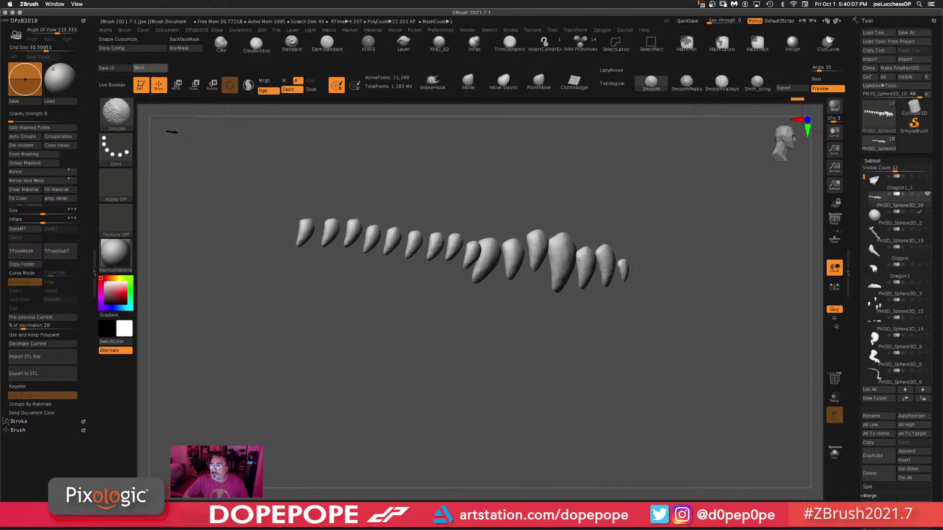
left_click(925, 196, "shift")
left_click_drag(694, 308, 698, 223, "alt")
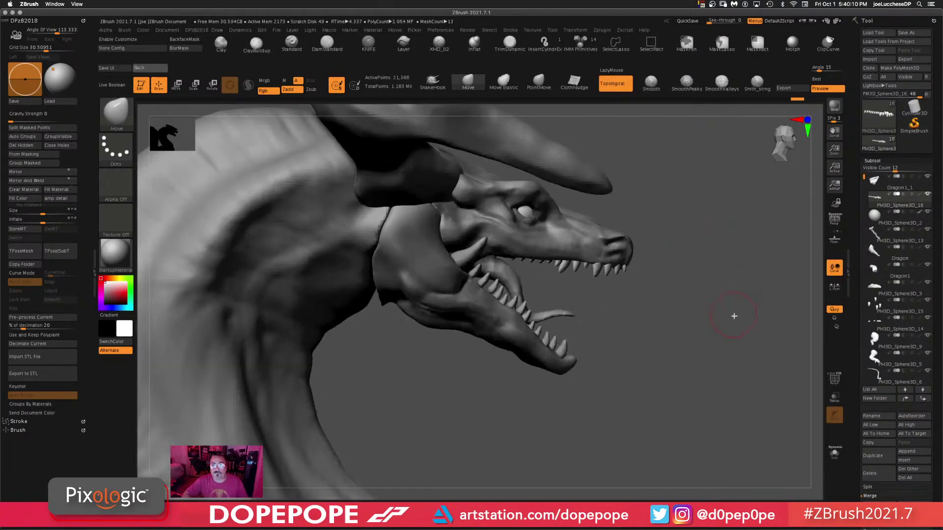
left_click_drag(733, 315, 723, 219, "alt")
left_click_drag(729, 316, 692, 249, "alt")
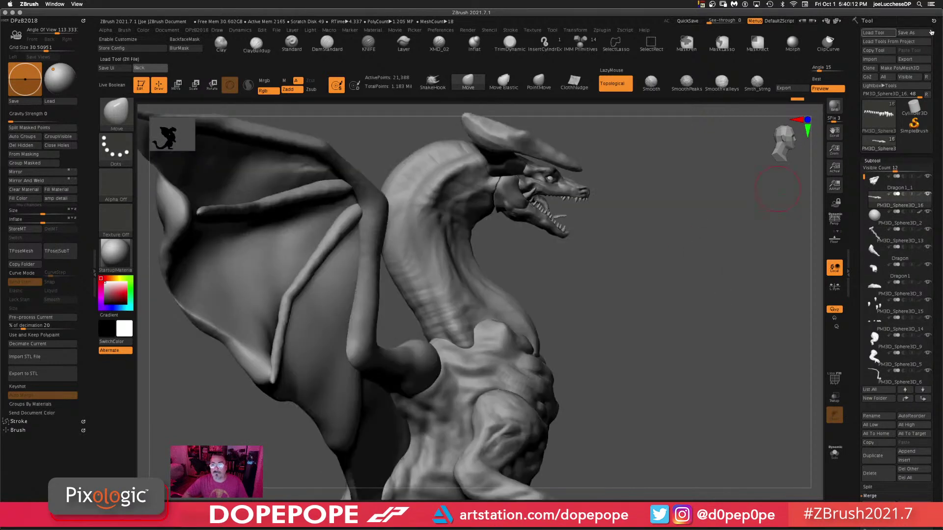
- Save the tool as Dragon3.ztl in the zTOOL folder, replacing the existing file
left_click(906, 32)
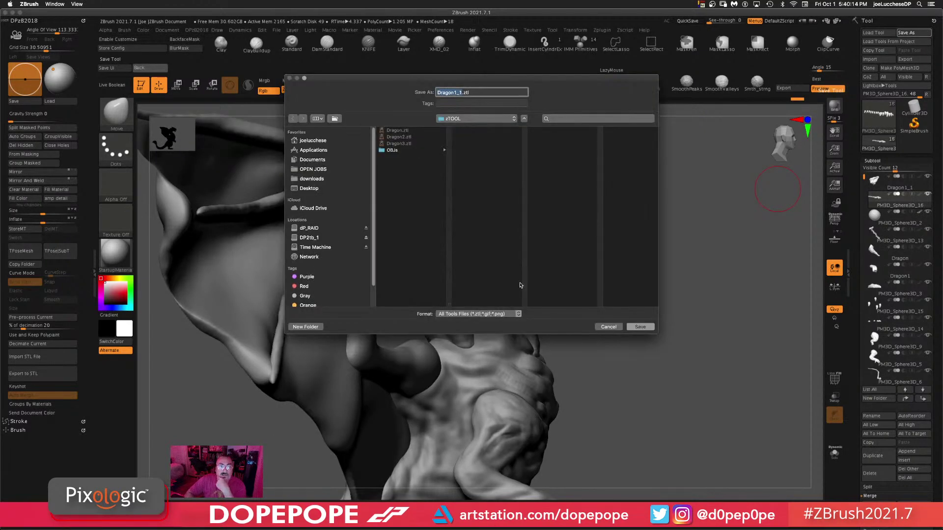
left_click(402, 144)
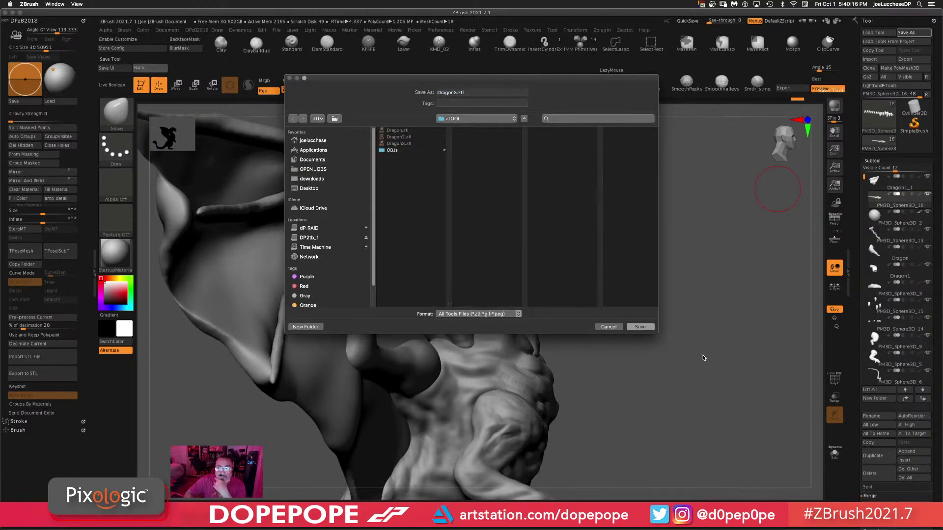
left_click(648, 327)
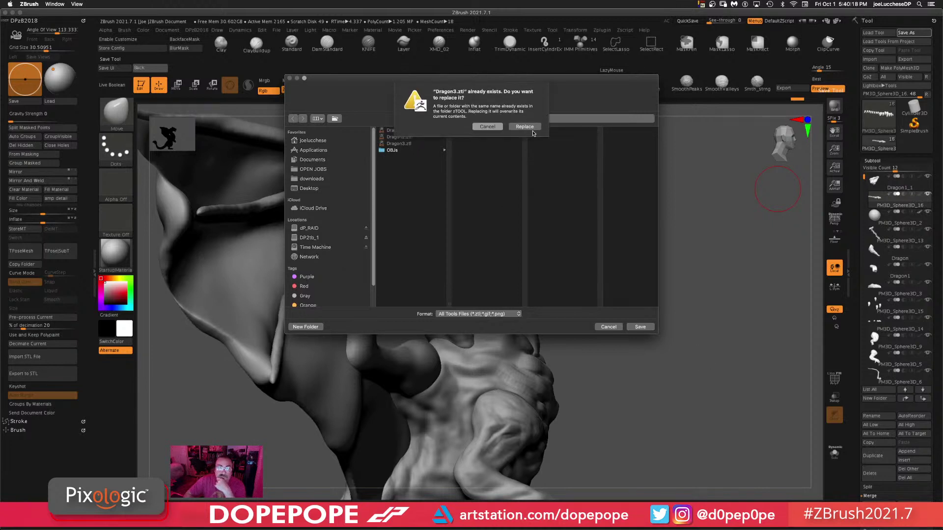
left_click(533, 129)
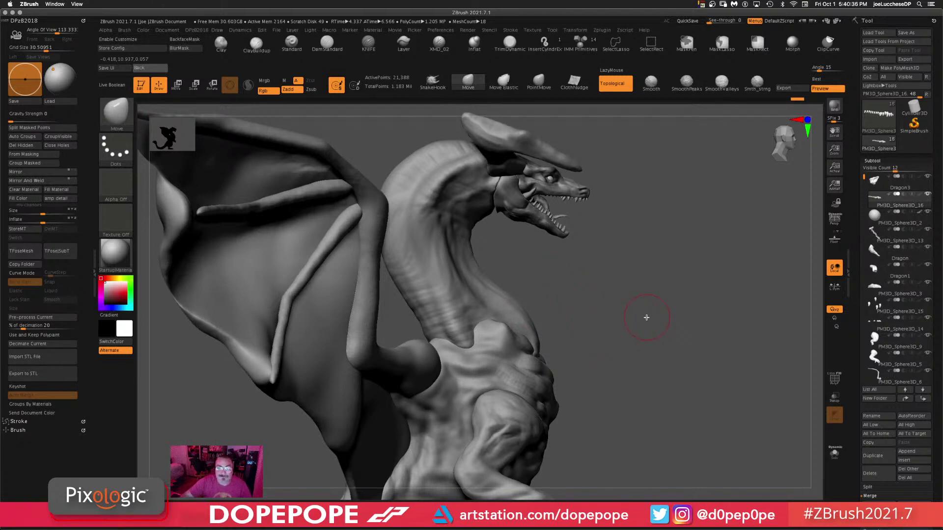
- Isolate the neck subtool to inspect it, and show the whole dragon again
left_click_drag(688, 328, 658, 211)
left_click(484, 200, "alt")
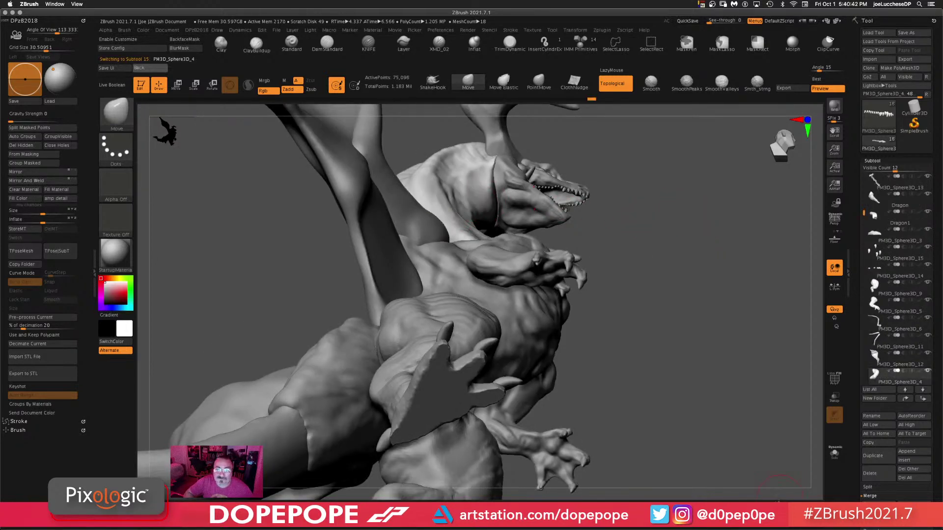
left_click(835, 457)
mouse_move(652, 337)
left_mouse_down()
mouse_move(623, 308)
mouse_move(654, 348)
left_mouse_up()
left_click_drag(728, 360, 682, 330, "alt")
left_click(843, 458)
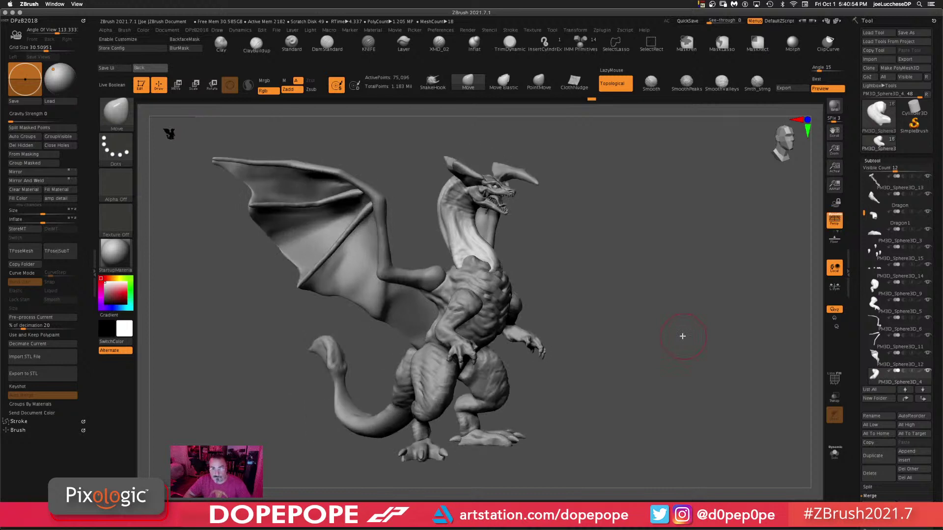
- Compare the full dragon's proportions with perspective switched on and off from a three-quarter view
key("p")
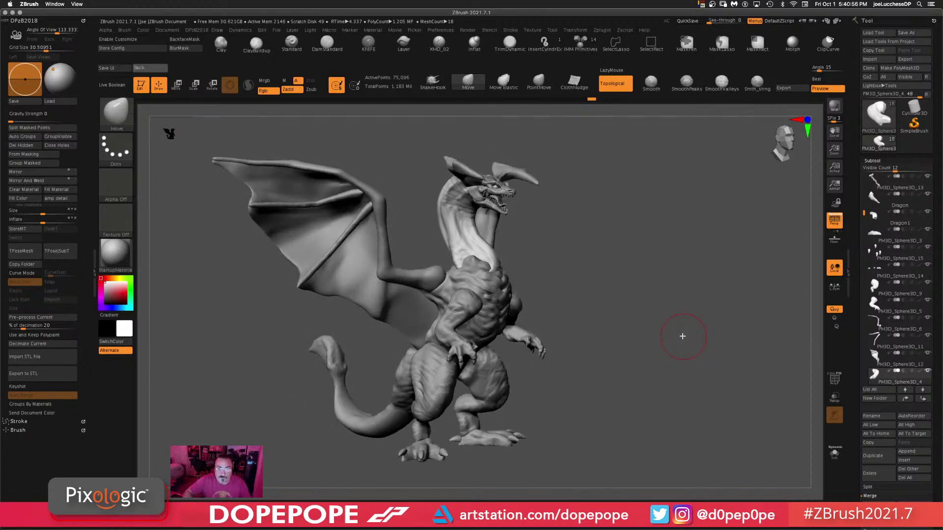
left_click_drag(665, 329, 628, 352)
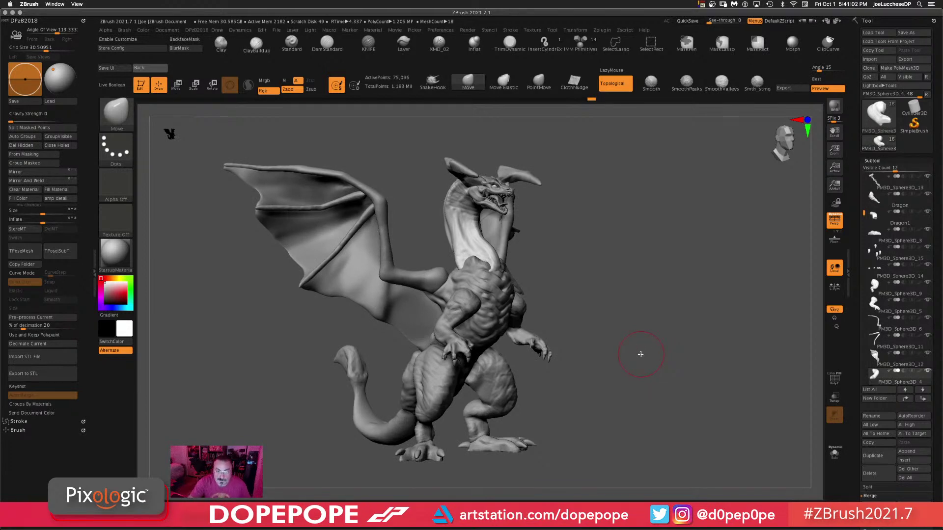
key("p")
key("p")
key("p")
key("p")
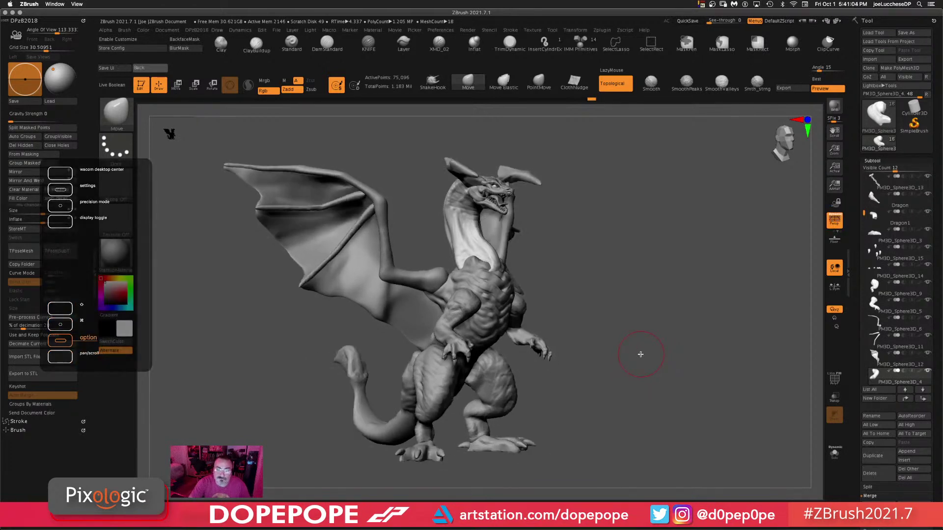
key("p")
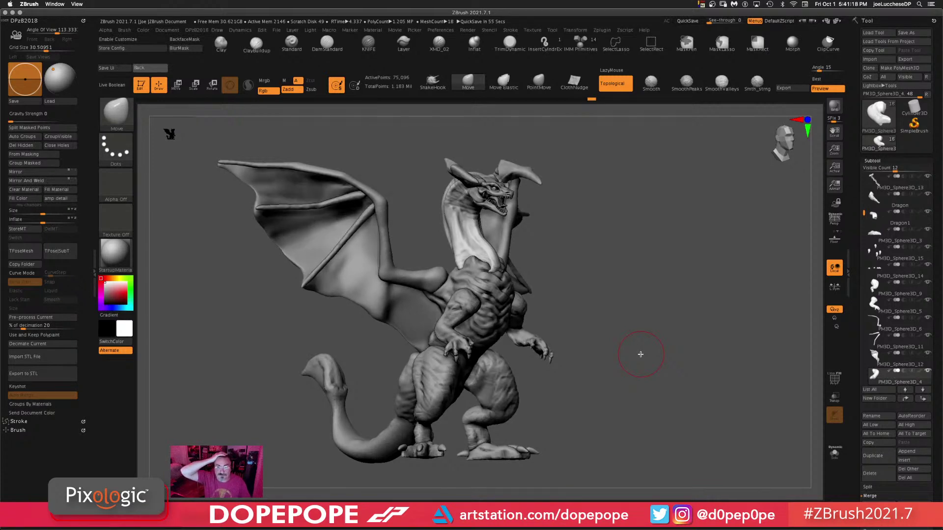
key("p")
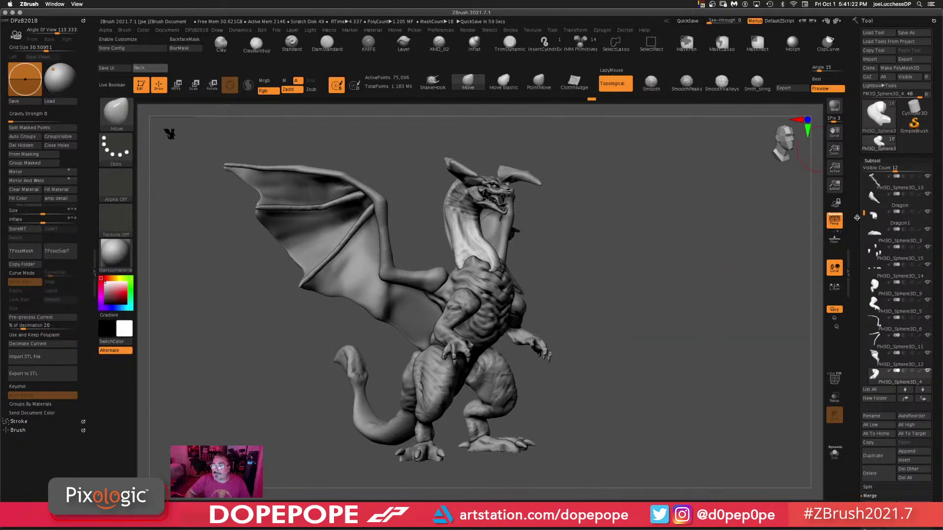
- Select the eyes subtool and render a BPR preview of the full dragon
left_click_drag(863, 213, 864, 177)
left_click(884, 217)
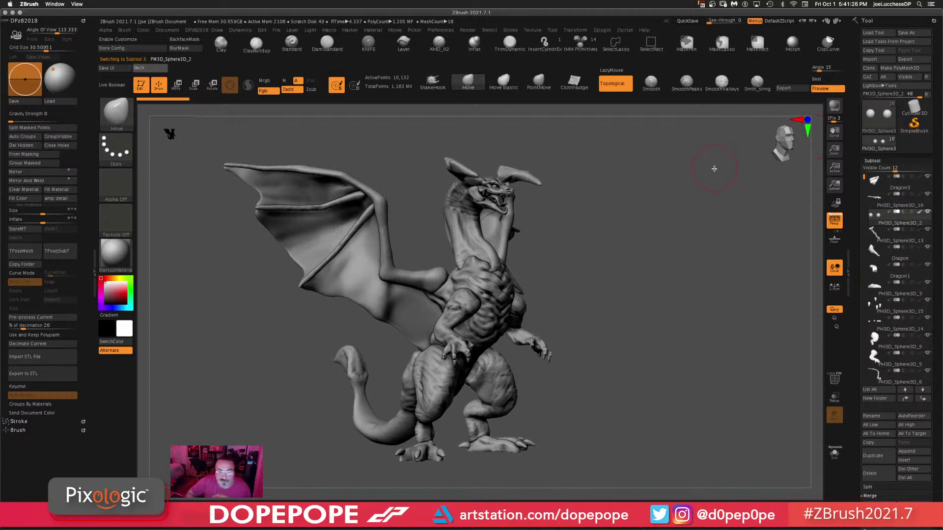
left_click(836, 107)
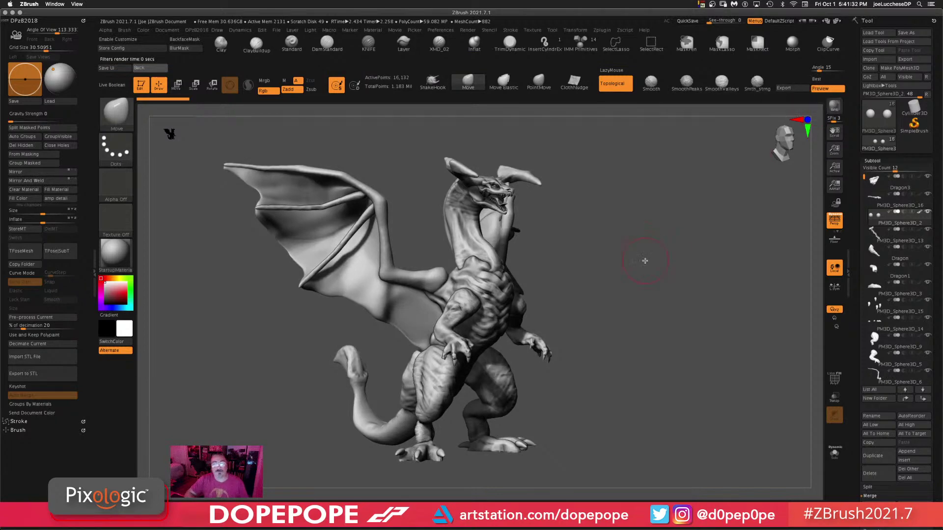
- Turn off perspective and review the dragon's silhouette from the front and side
left_click_drag(644, 255, 671, 272)
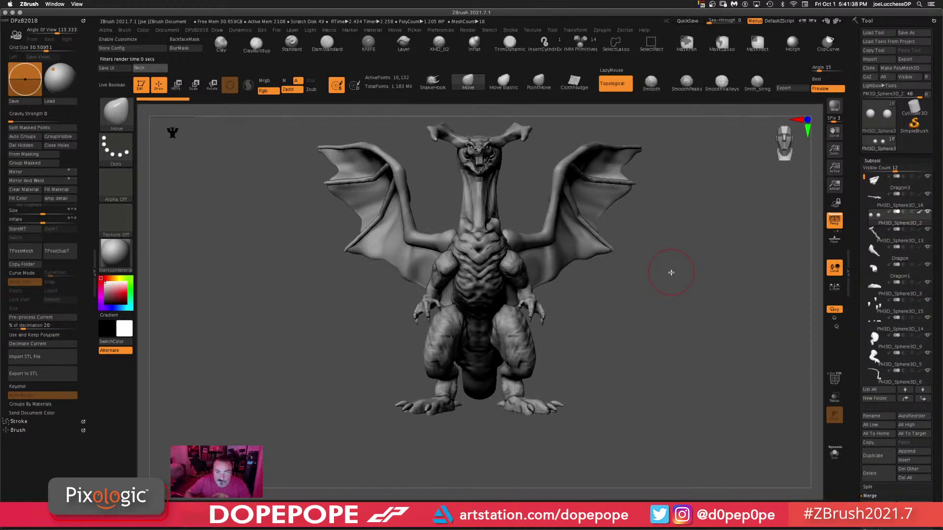
key("p")
left_click_drag(671, 262, 676, 313)
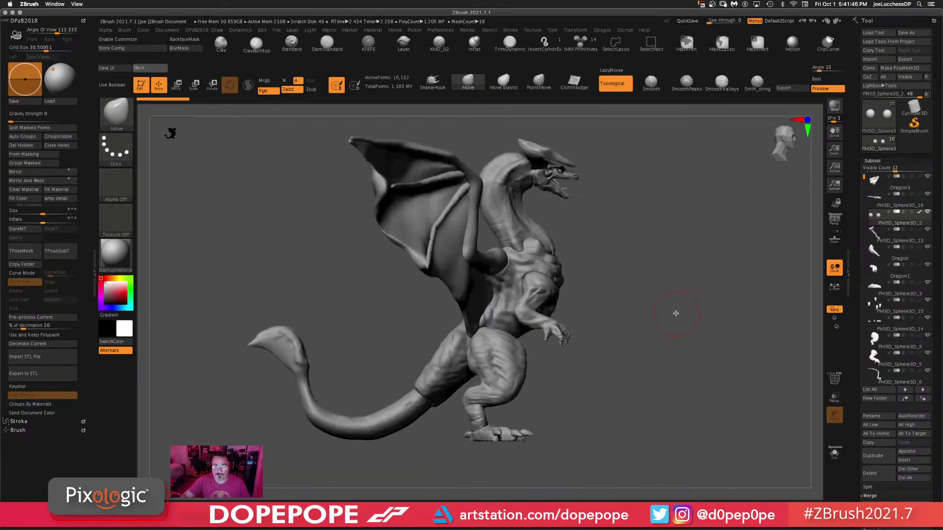
left_click_drag(694, 403, 589, 319)
left_click_drag(684, 286, 687, 283)
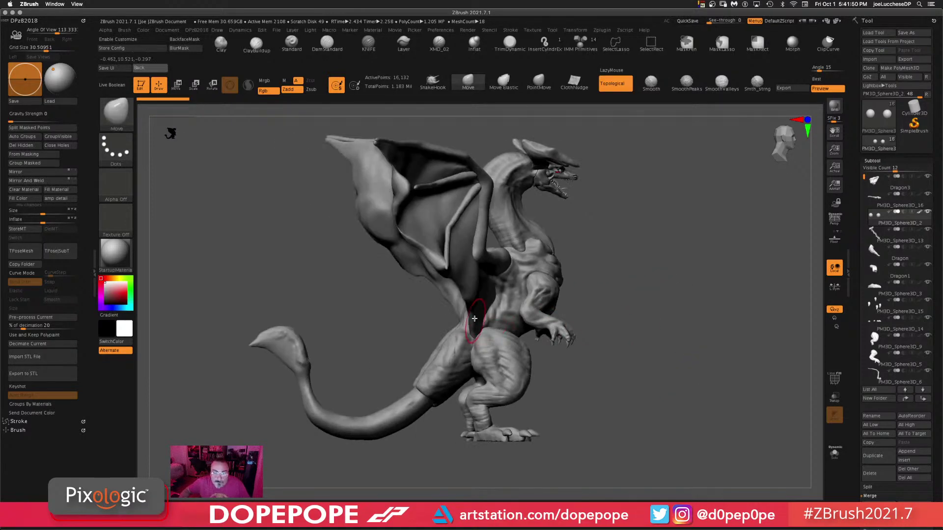
- Select the wing membrane subtool, activate its Move gizmo, and isolate it in solo display
left_click(475, 319, "alt")
left_click_drag(631, 295, 698, 273)
left_click_drag(723, 315, 675, 284)
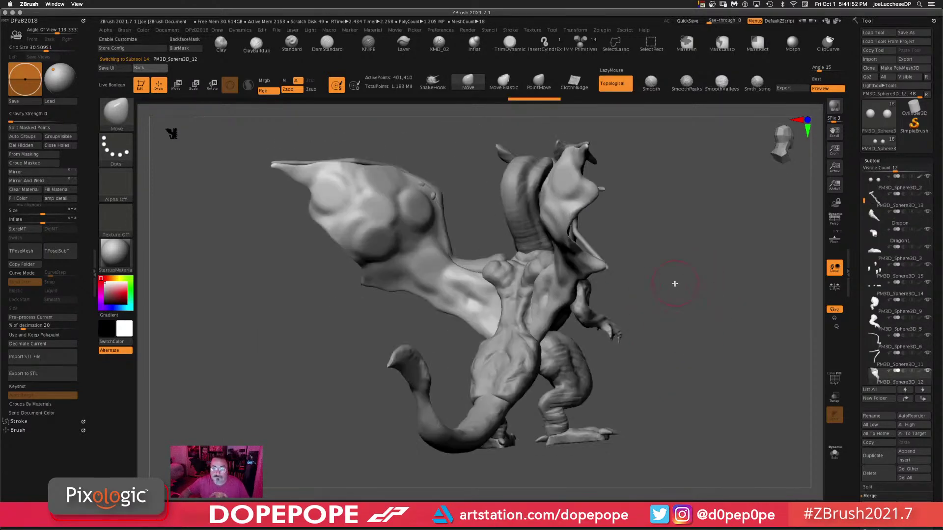
key("w")
left_click_drag(729, 305, 710, 306)
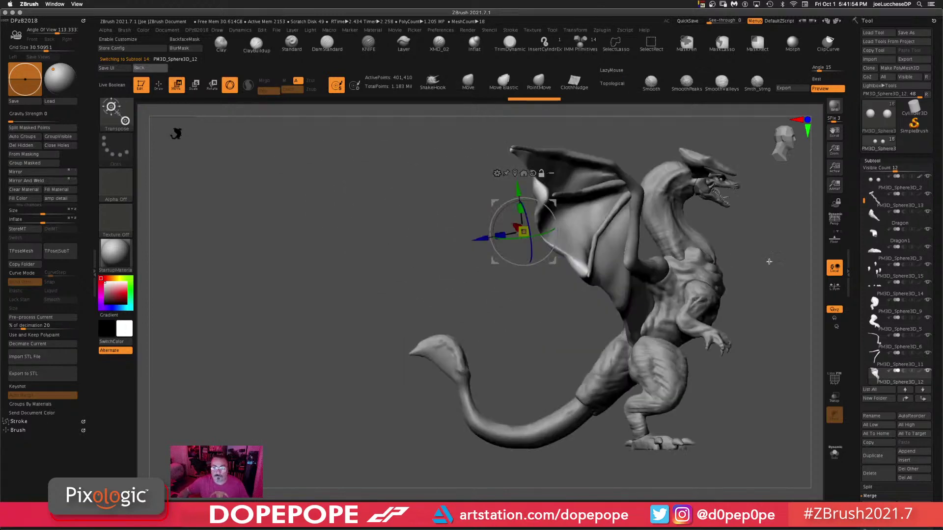
left_click_drag(768, 261, 593, 253, "alt")
left_click(834, 453)
- Mask the inner ends of both wing membranes, blur the mask, and invert it
left_click_drag(717, 406, 497, 340)
left_click_drag(54, 70, 59, 72)
mouse_move(493, 341)
left_mouse_down("ctrl")
mouse_move(506, 300)
mouse_move(486, 253)
mouse_move(479, 375)
left_mouse_up("ctrl")
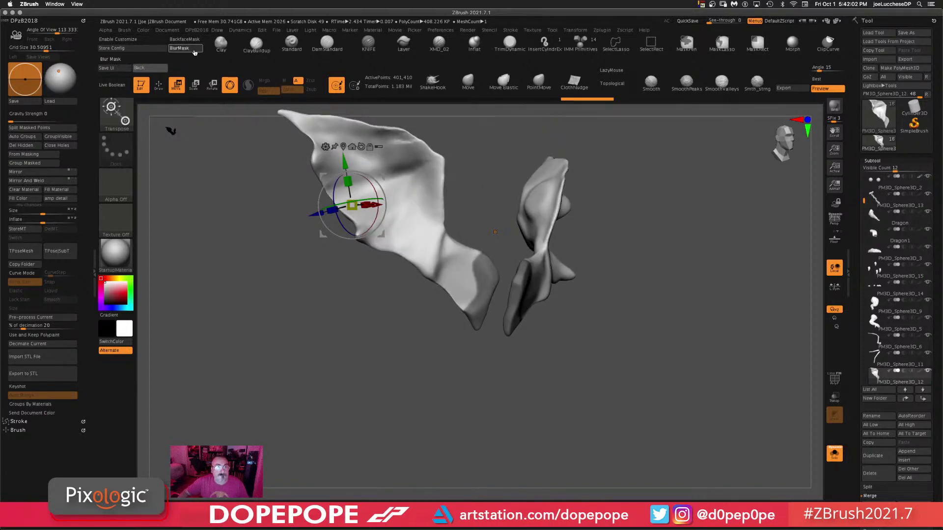
left_click(762, 387, "ctrl")
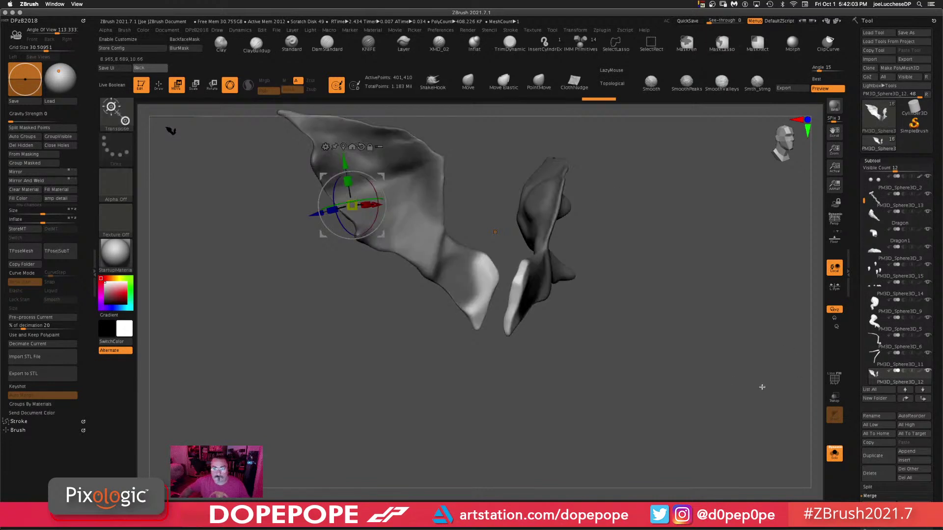
- Show the full dragon and reposition the unmasked inner ends of the wing membranes against the back with the gizmo
left_click(834, 453)
left_click_drag(661, 289, 699, 304)
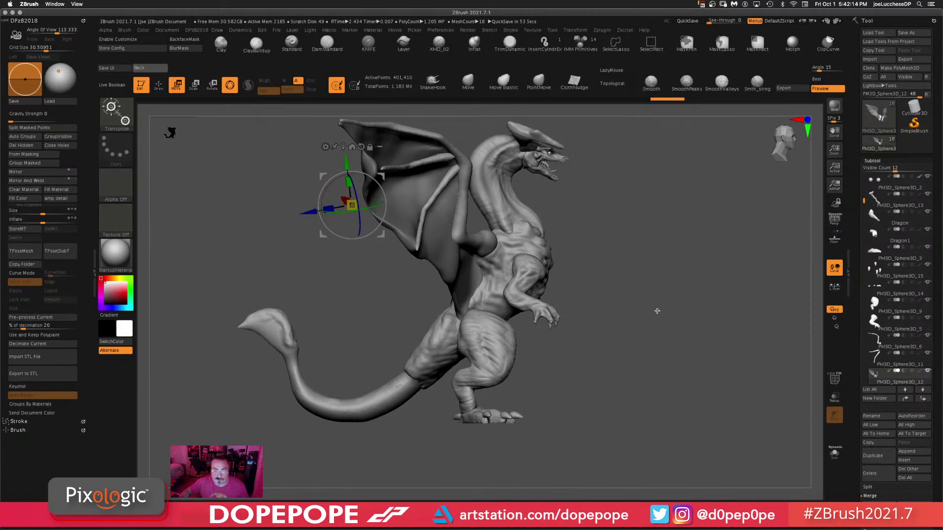
left_click_drag(382, 236, 518, 298, "alt")
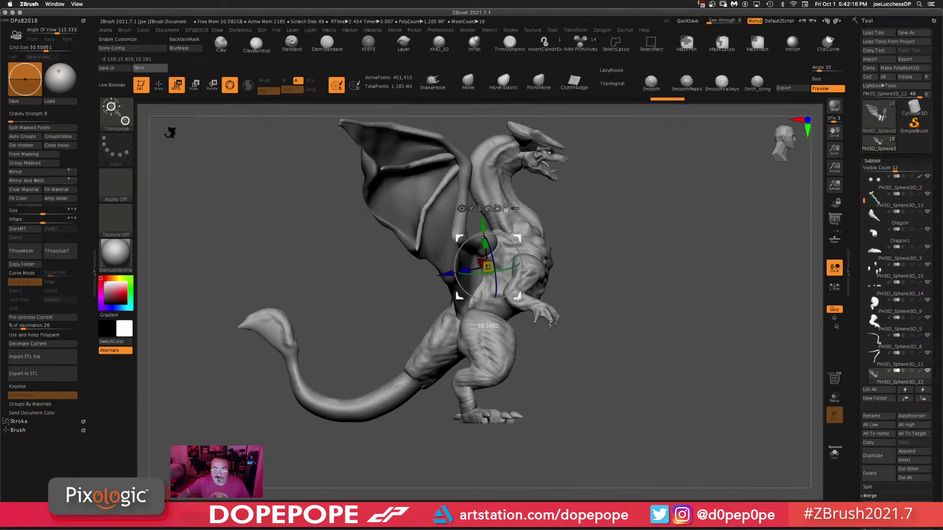
left_click(492, 226, "alt")
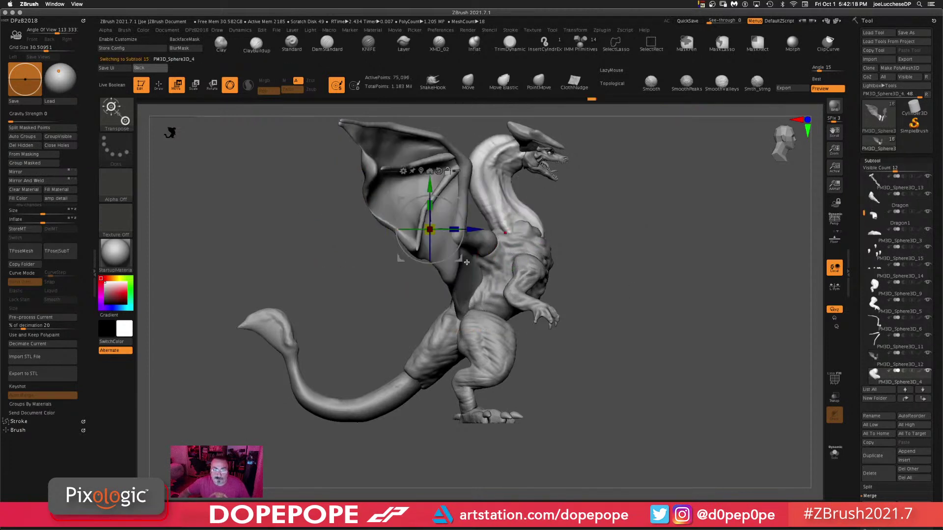
left_click(413, 319, "ctrl")
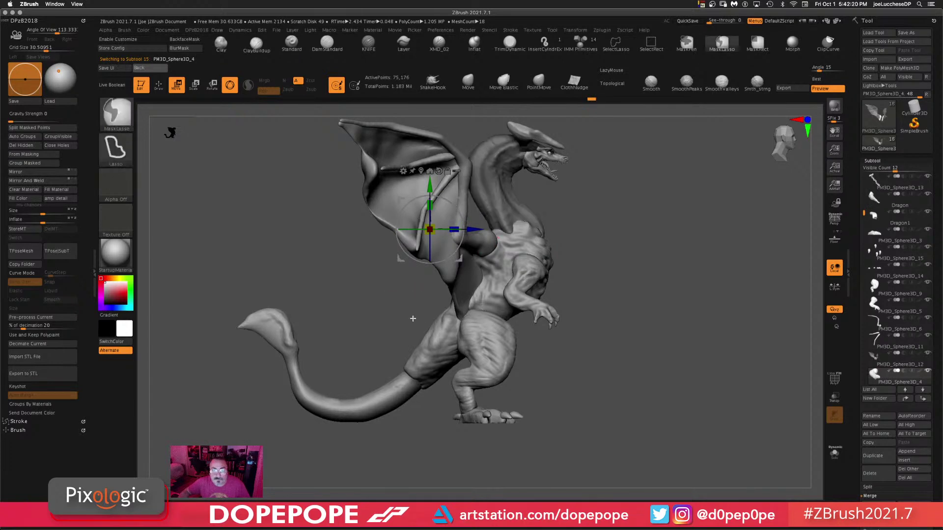
left_click(491, 219, "alt")
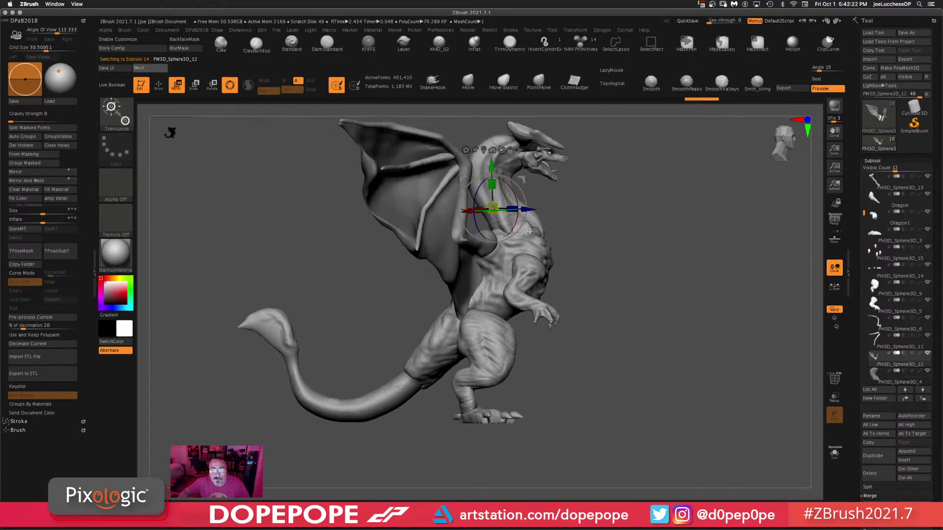
left_click_drag(521, 254, 503, 301, "alt")
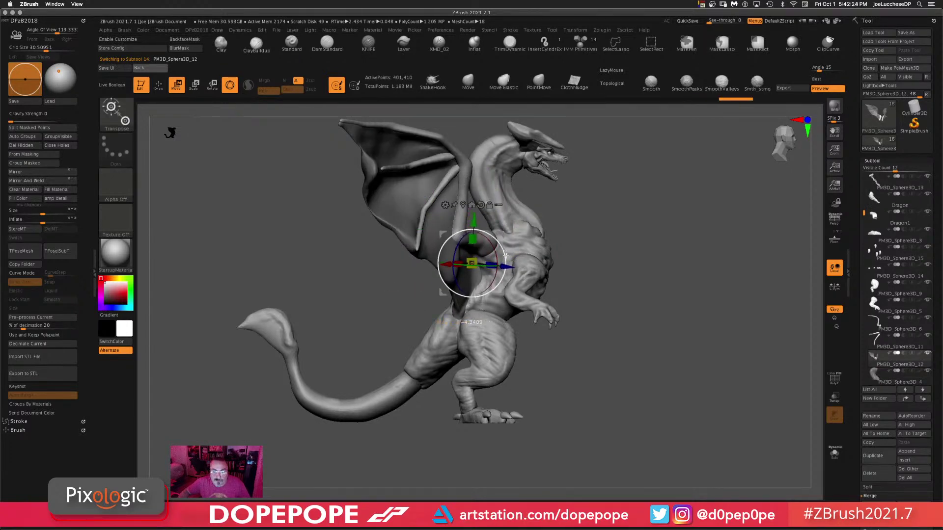
mouse_move(704, 261)
left_mouse_down()
mouse_move(726, 255)
mouse_move(657, 267)
mouse_move(670, 267)
mouse_move(661, 210)
mouse_move(669, 248)
mouse_move(690, 275)
left_mouse_up()
- Build up the inner ends of the wing membranes along the back with ClayBuildup and smooth the surface
left_click(256, 44)
mouse_move(564, 225)
left_mouse_down()
mouse_move(562, 304)
mouse_move(558, 290)
left_mouse_up()
key("space")
left_click_drag(493, 269, 471, 299, "shift")
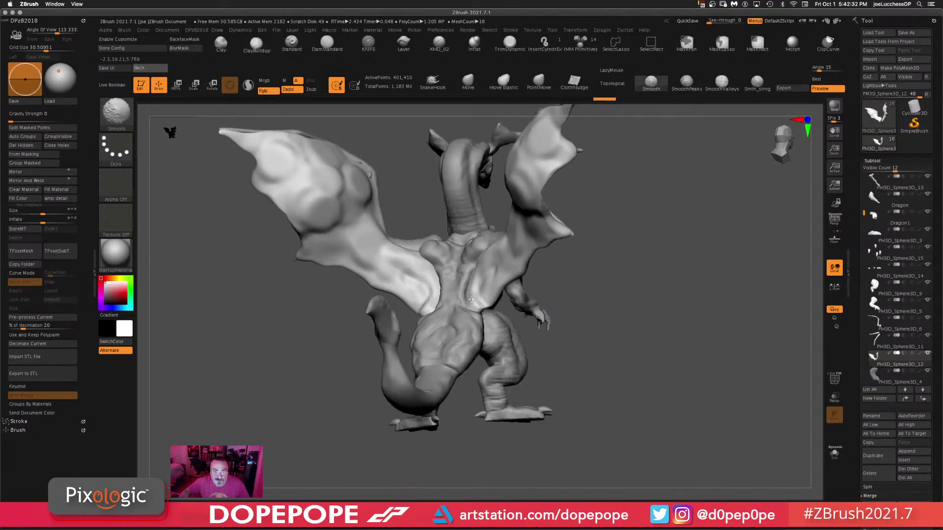
left_click_drag(688, 336, 604, 263)
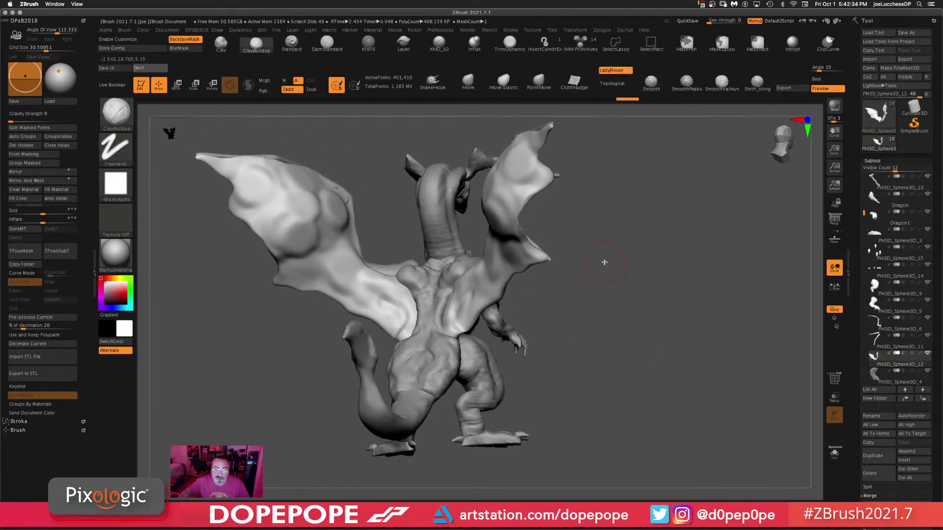
mouse_move(595, 321)
left_mouse_down()
mouse_move(642, 335)
mouse_move(636, 347)
left_mouse_up()
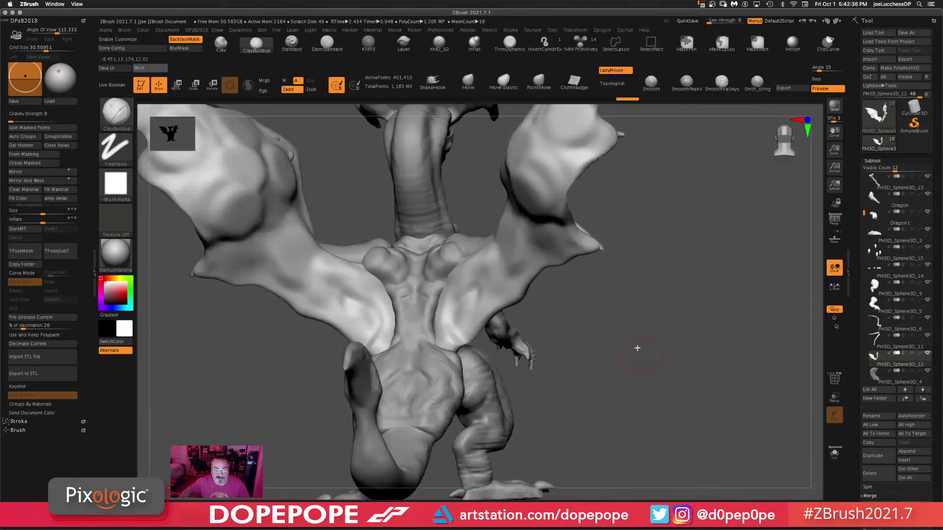
- Add volume with the Clay brush where the membranes meet the lower back and smooth the strokes
left_click(221, 44)
mouse_move(364, 305)
left_mouse_down()
mouse_move(372, 338)
mouse_move(379, 324)
left_mouse_up()
left_click_drag(687, 342, 638, 356)
key("shift")
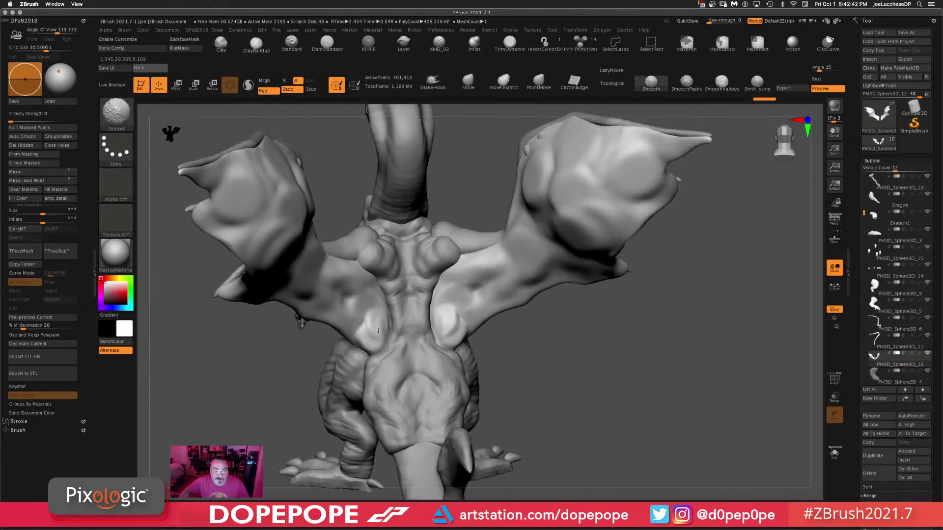
left_click_drag(373, 280, 390, 347)
- Try to pull the lower inner edges of the wing membranes toward the hips with the topological Move brush
mouse_move(660, 372)
left_mouse_down()
mouse_move(694, 362)
mouse_move(541, 176)
left_mouse_up()
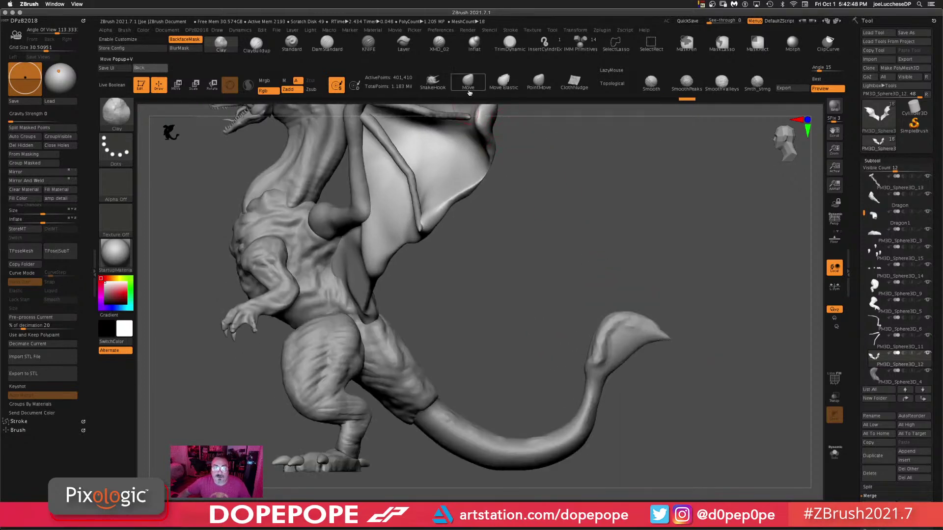
left_click(469, 92)
key("space")
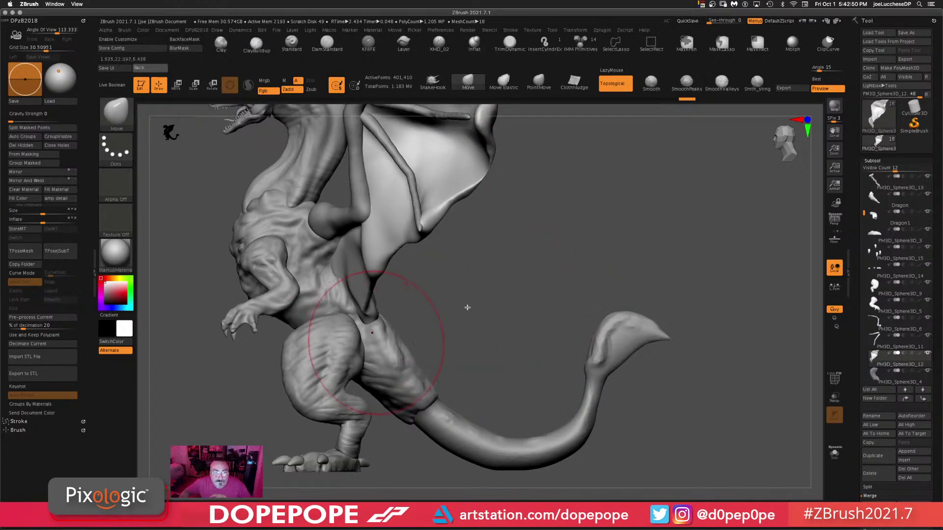
key("space")
left_click_drag(467, 309, 421, 325)
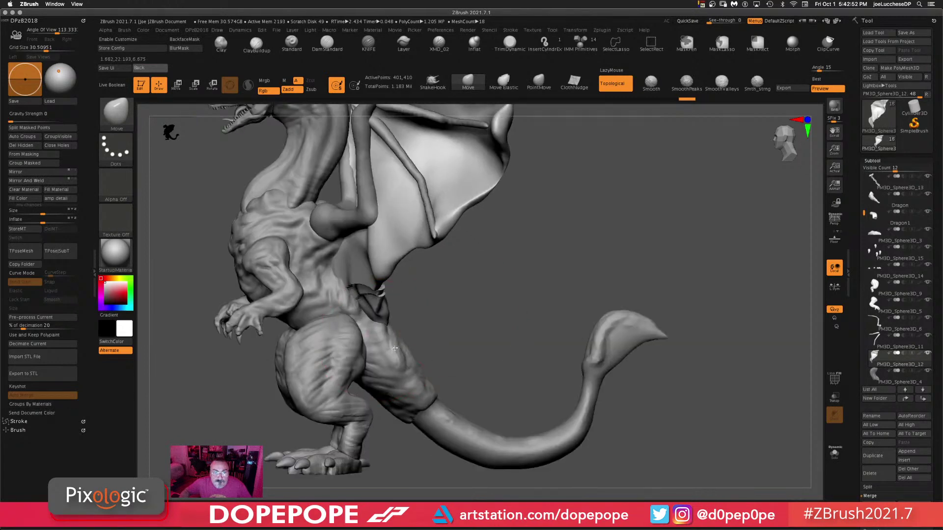
left_click_drag(536, 269, 573, 255)
left_click_drag(532, 308, 539, 299)
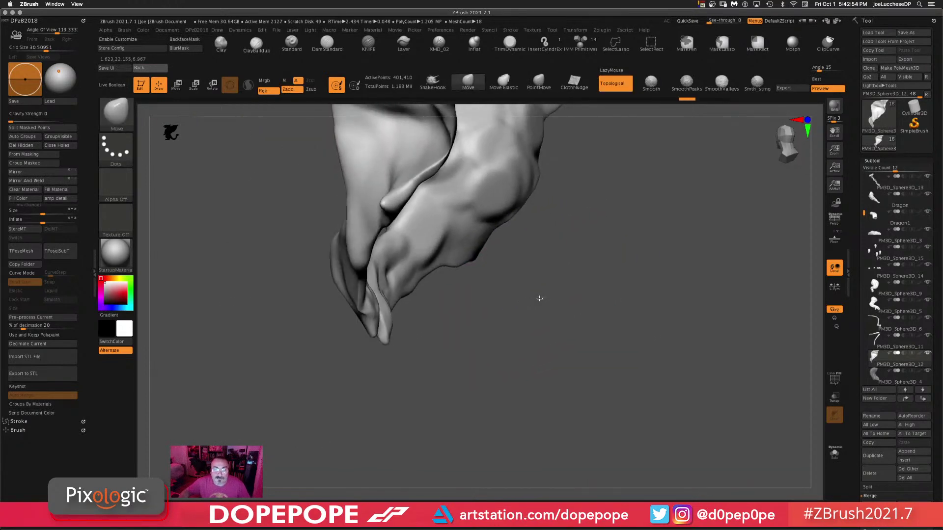
key("space")
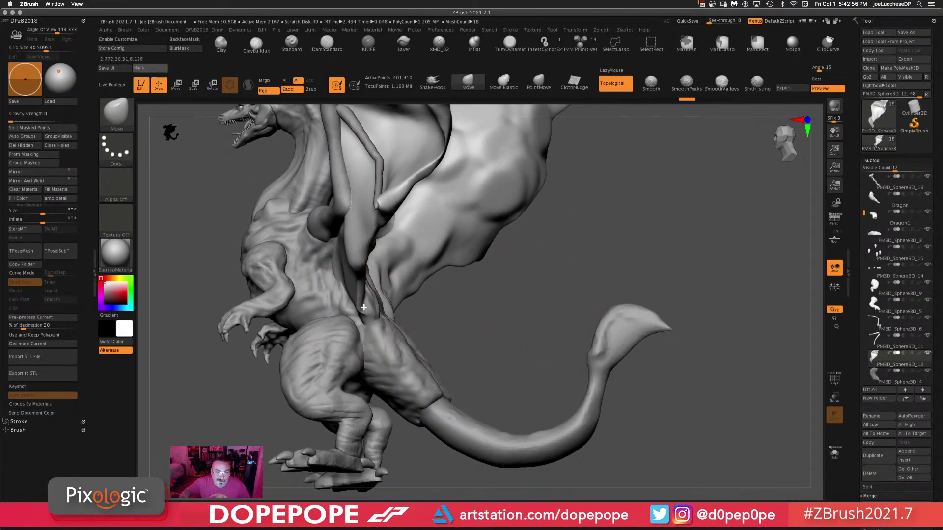
left_click_drag(502, 312, 452, 248)
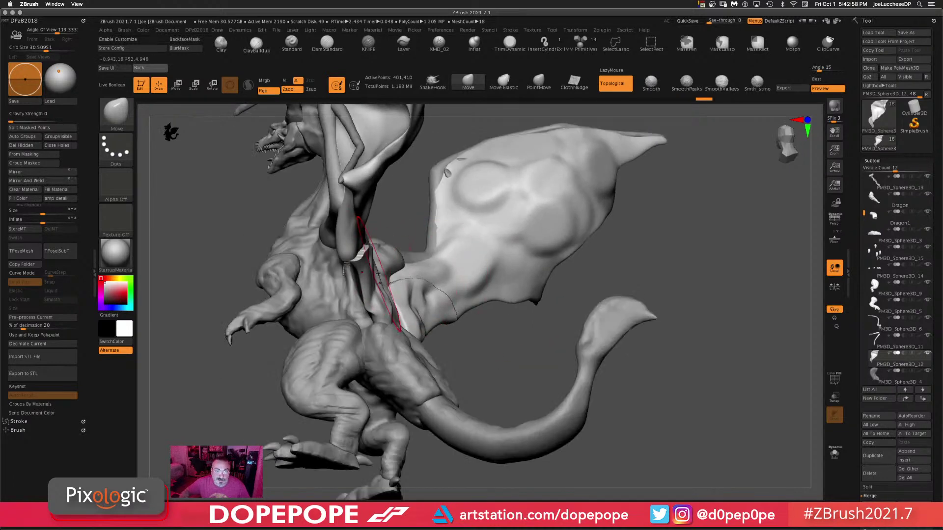
key("space")
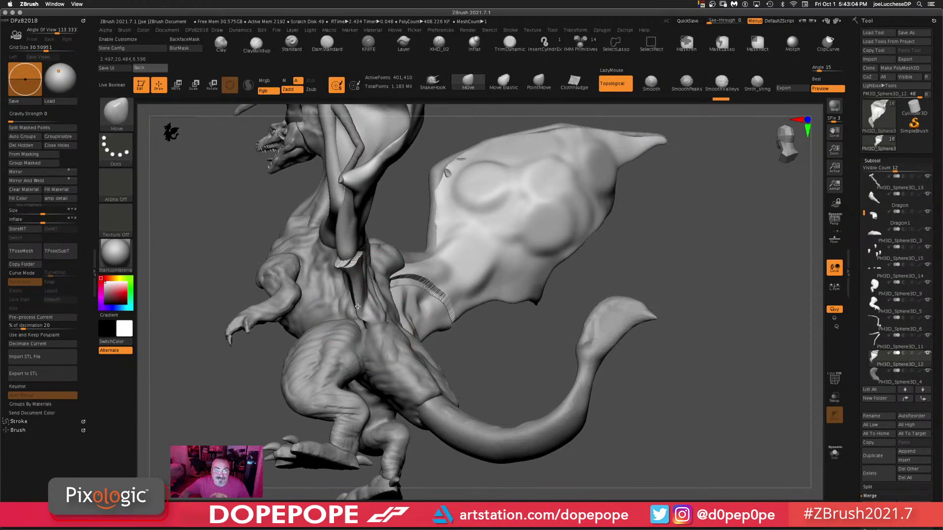
mouse_move(611, 281)
left_mouse_down()
mouse_move(682, 260)
mouse_move(473, 310)
left_mouse_up()
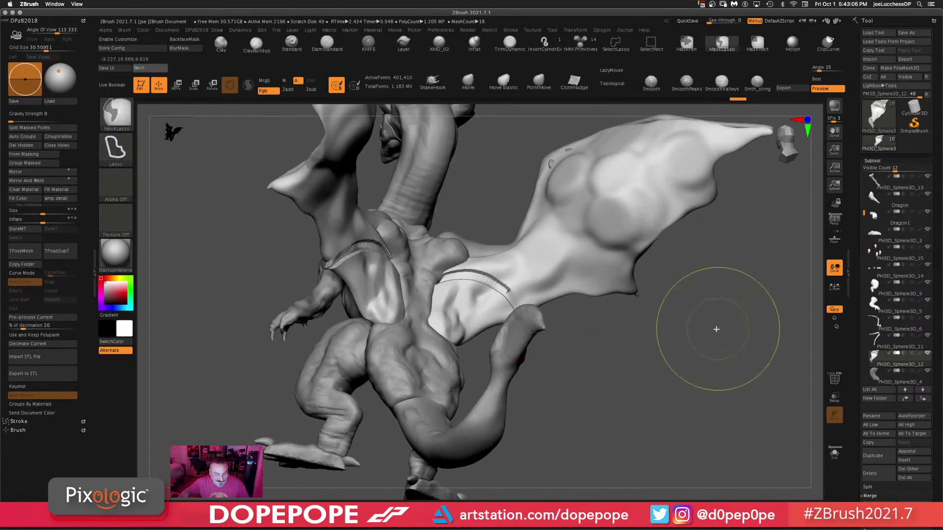
key("ctrl+z")
key("ctrl+z")
key("ctrl+z")
- Adjust the Move brush's focal shift and pull the lower inner ends of the membranes toward the hips
left_click_drag(667, 362, 494, 309)
key("space")
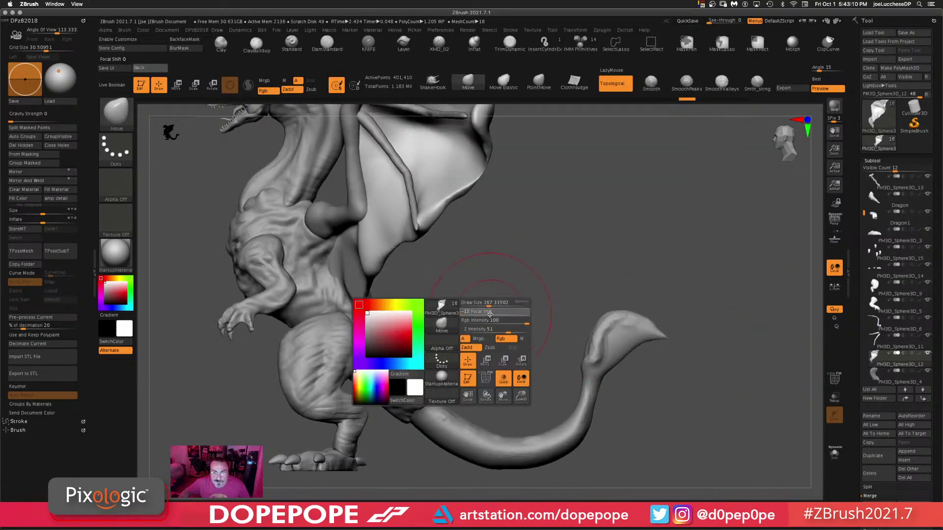
mouse_move(488, 313)
left_mouse_down()
mouse_move(482, 304)
mouse_move(445, 325)
left_mouse_up()
key("space")
mouse_move(485, 277)
left_mouse_down()
mouse_move(520, 296)
mouse_move(380, 328)
left_mouse_up()
key("space")
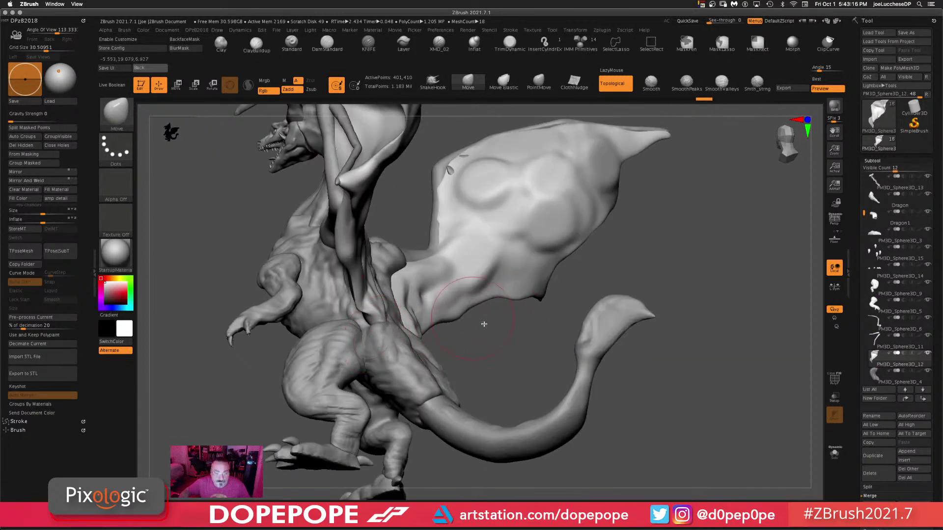
- Shape the lower membrane tips against the hips with the Move brush from several angles, and smooth the attachment area
mouse_move(669, 275)
left_mouse_down()
mouse_move(388, 332)
mouse_move(383, 355)
left_mouse_up()
left_click_drag(597, 339, 493, 351)
left_click_drag(533, 322, 617, 302)
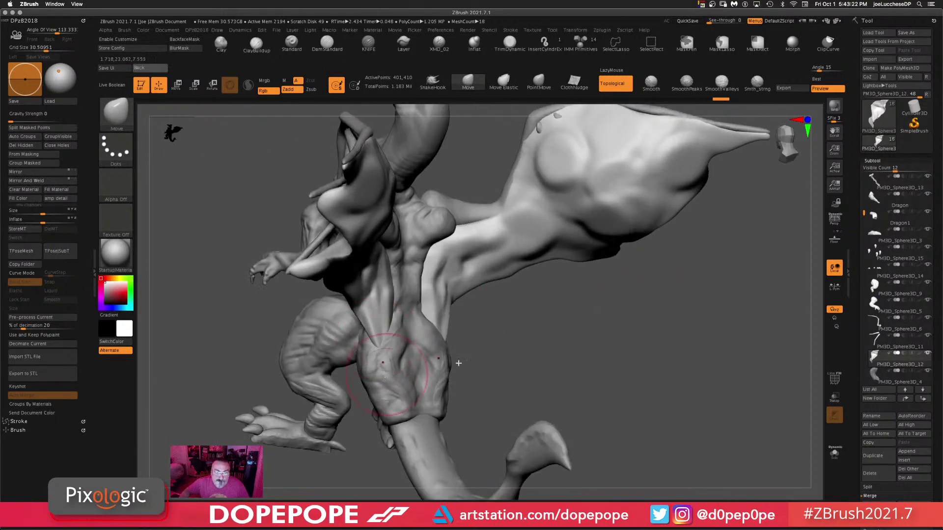
left_click_drag(459, 364, 508, 344)
left_click_drag(383, 356, 366, 309)
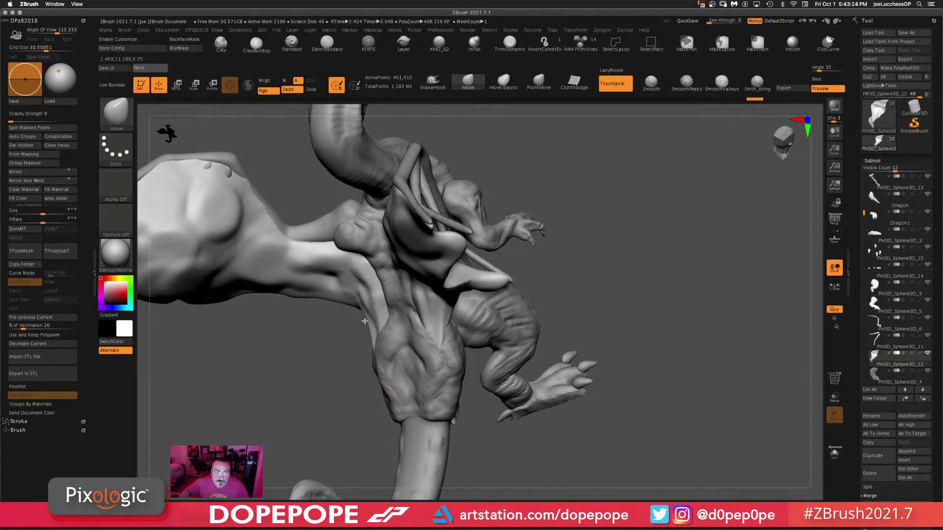
left_click_drag(726, 229, 785, 232)
mouse_move(360, 317)
left_mouse_down()
mouse_move(699, 265)
mouse_move(673, 326)
mouse_move(416, 318)
mouse_move(352, 294)
left_mouse_up()
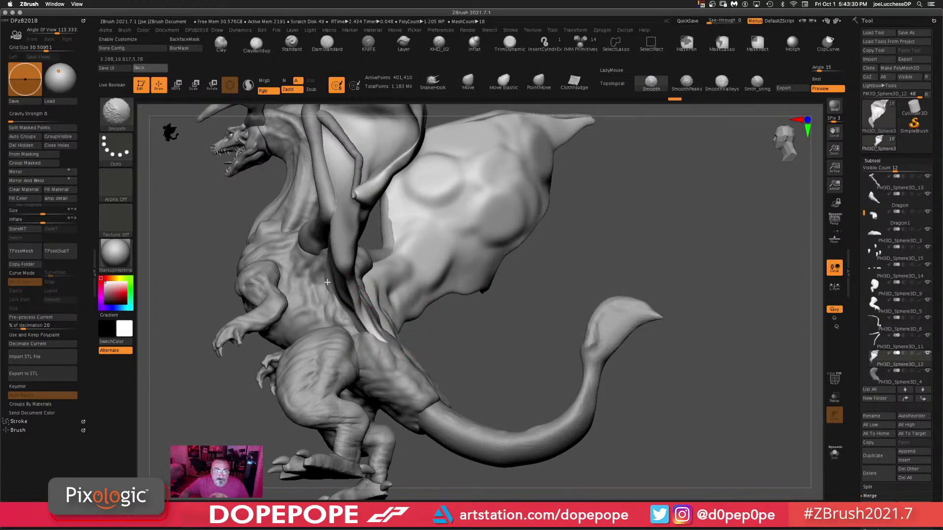
left_click_drag(403, 366, 435, 399, "shift")
- Try an XMD_02 stroke at the lower tip of the wing membrane
left_click_drag(751, 363, 589, 295)
left_click(439, 45)
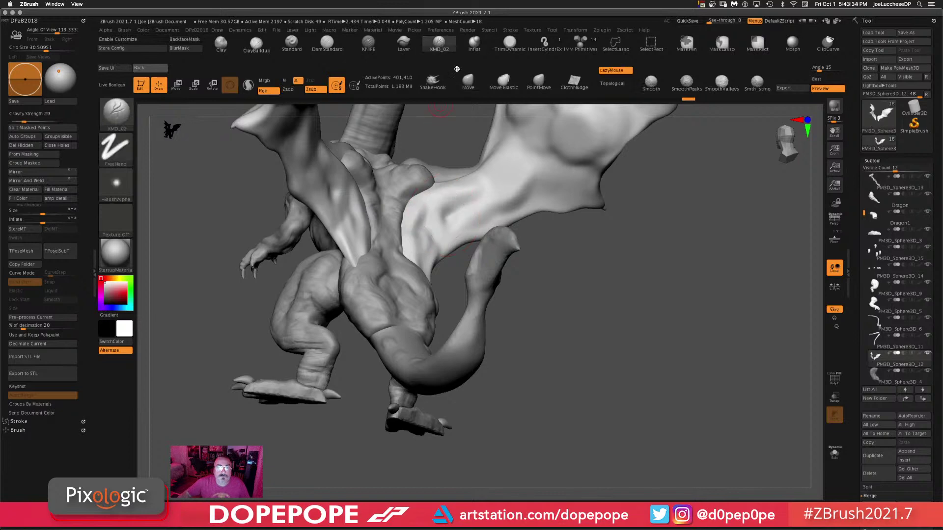
left_click_drag(658, 304, 636, 311)
left_click_drag(360, 261, 358, 279)
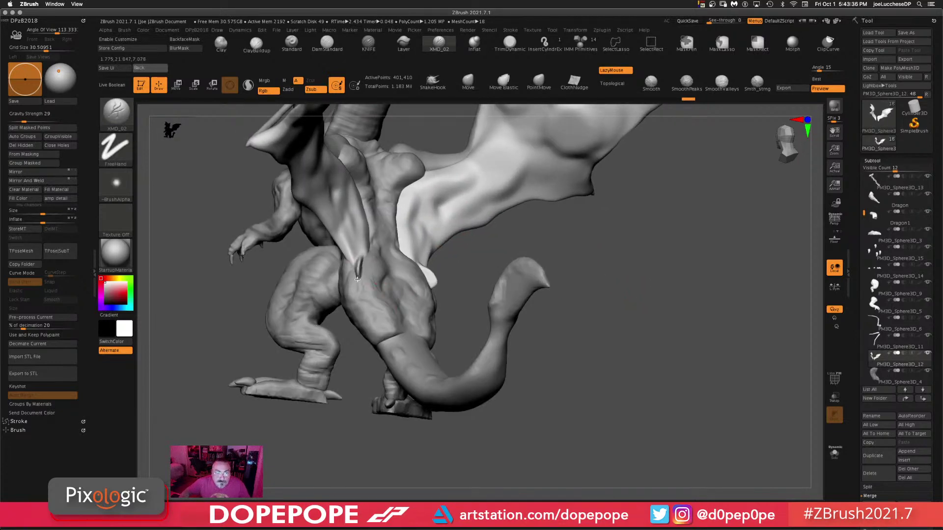
key("ctrl+z")
left_click_drag(686, 331, 656, 359)
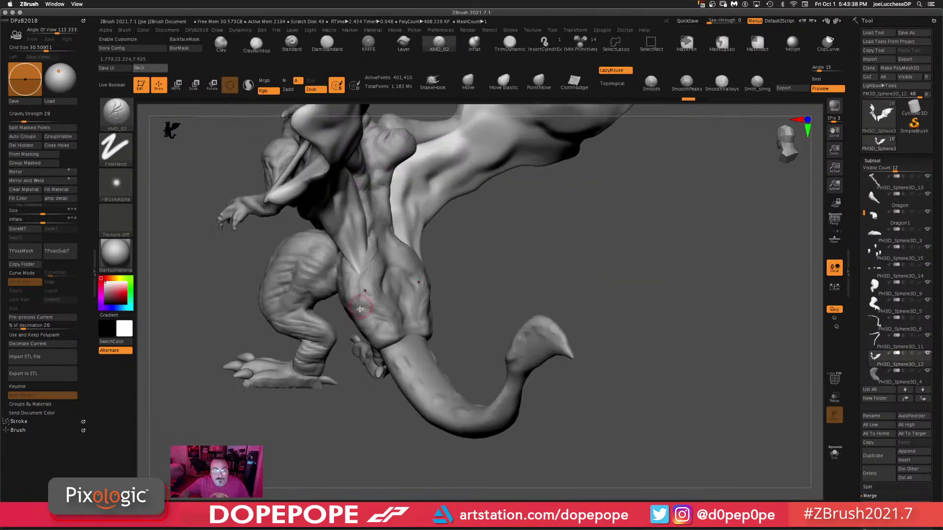
- Select the body subtool, set Gravity Strength to 52, and carve XMD_02 creases into the hip below the membrane tips
left_click(362, 299, "alt")
left_click_drag(23, 118, 35, 117)
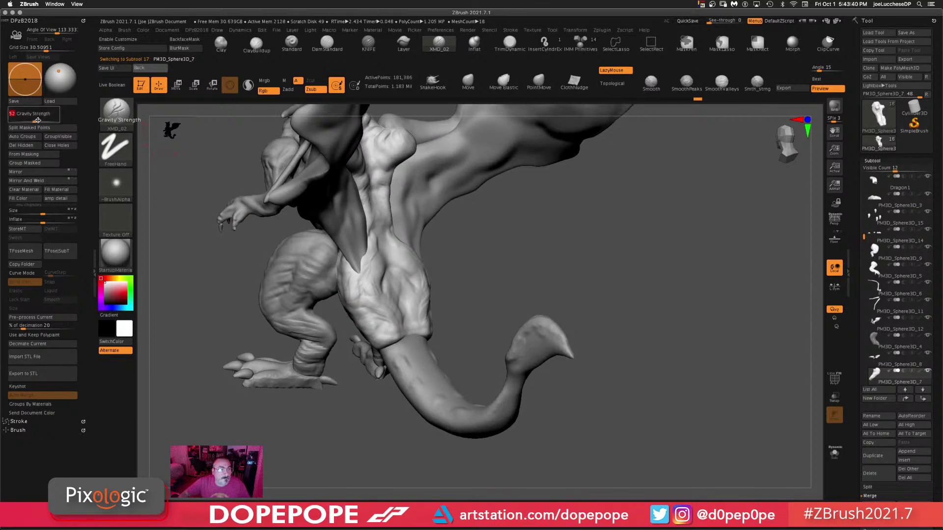
key("space")
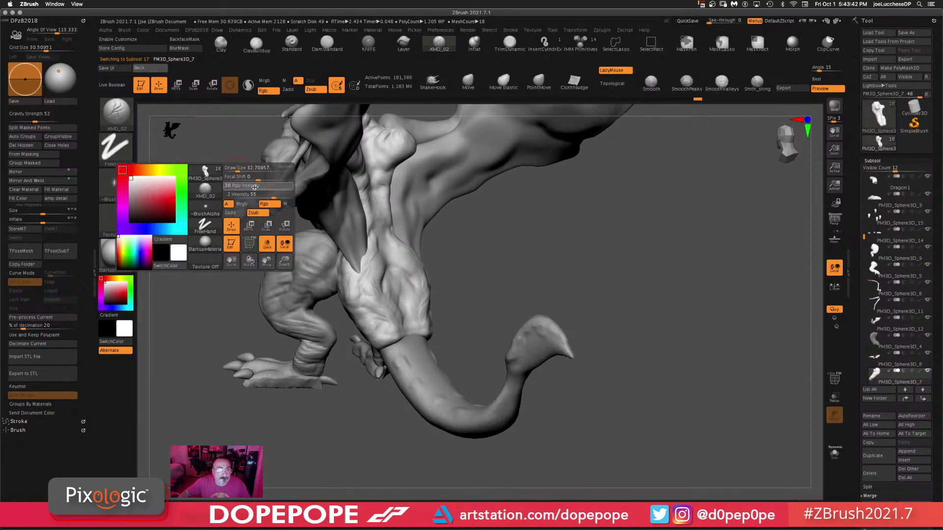
mouse_move(256, 191)
left_mouse_down()
mouse_move(396, 280)
mouse_move(360, 290)
mouse_move(390, 321)
left_mouse_up()
left_click_drag(507, 293, 522, 280)
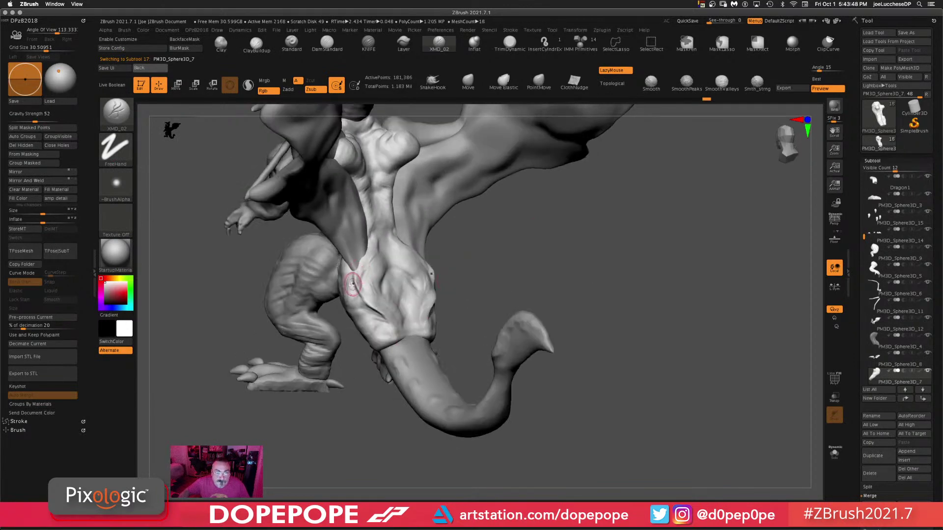
left_click_drag(355, 285, 346, 265)
- Select the wing membrane subtool and refine its lower tip with XMD_02 where it meets the hip
left_click(344, 260, "alt")
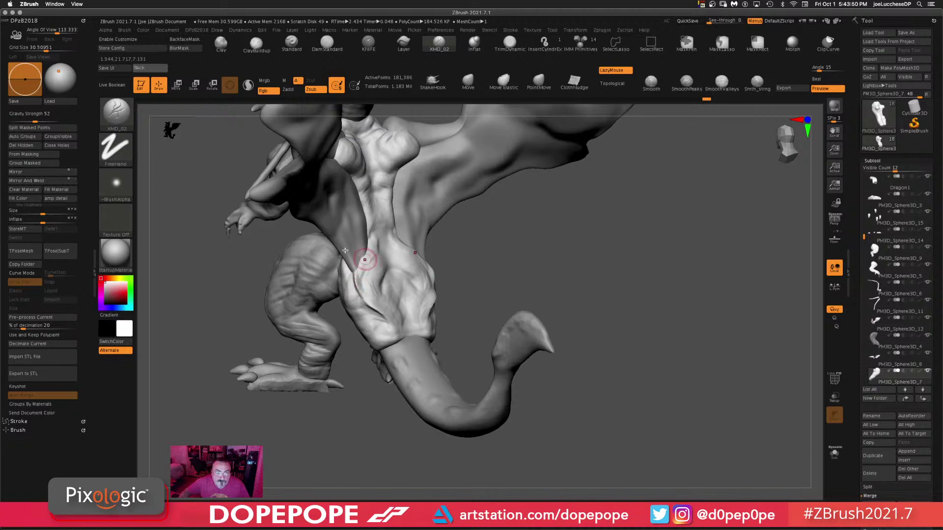
left_click_drag(356, 281, 363, 299)
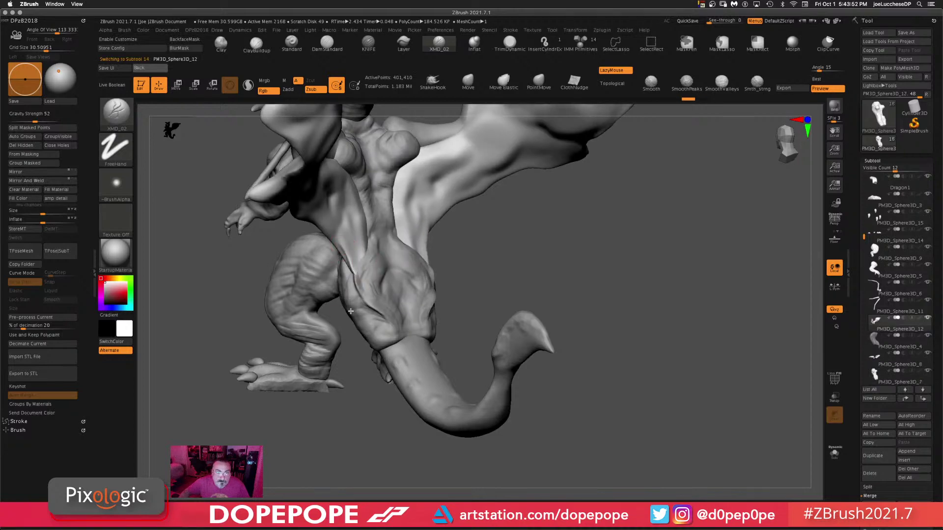
mouse_move(579, 248)
left_mouse_down()
mouse_move(616, 257)
mouse_move(627, 284)
left_mouse_up()
- Check the wing attachment in side view and select the body subtool
mouse_move(545, 267)
left_mouse_down()
mouse_move(590, 272)
mouse_move(686, 368)
mouse_move(625, 297)
mouse_move(577, 310)
mouse_move(709, 317)
left_mouse_up()
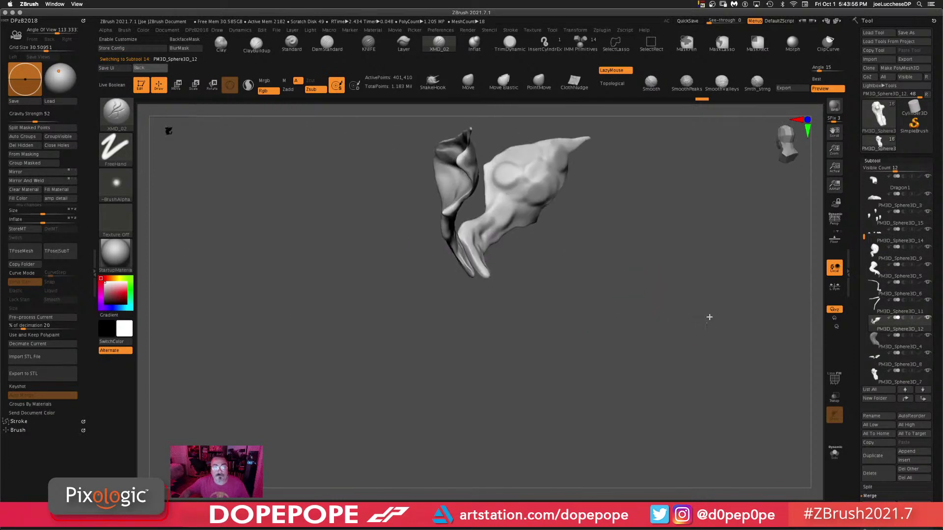
left_click_drag(677, 261, 693, 267, "shift")
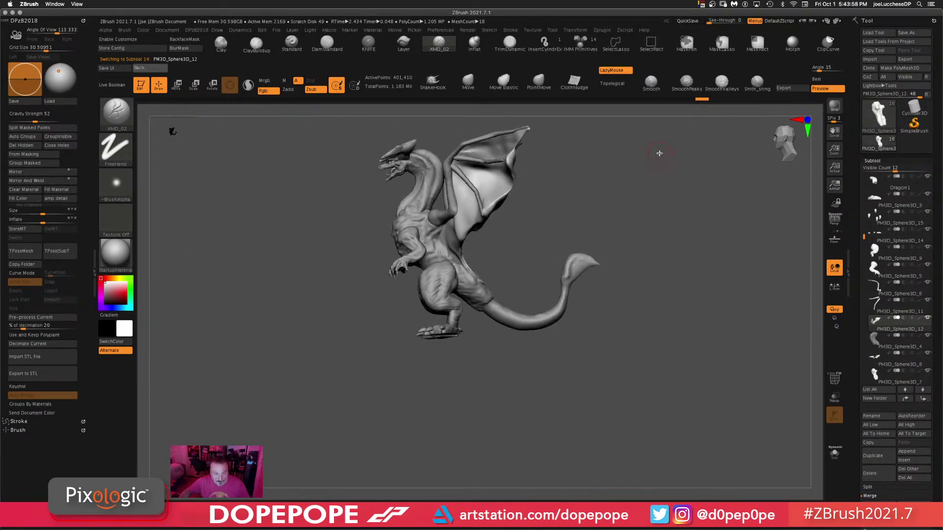
left_click_drag(669, 219, 545, 231)
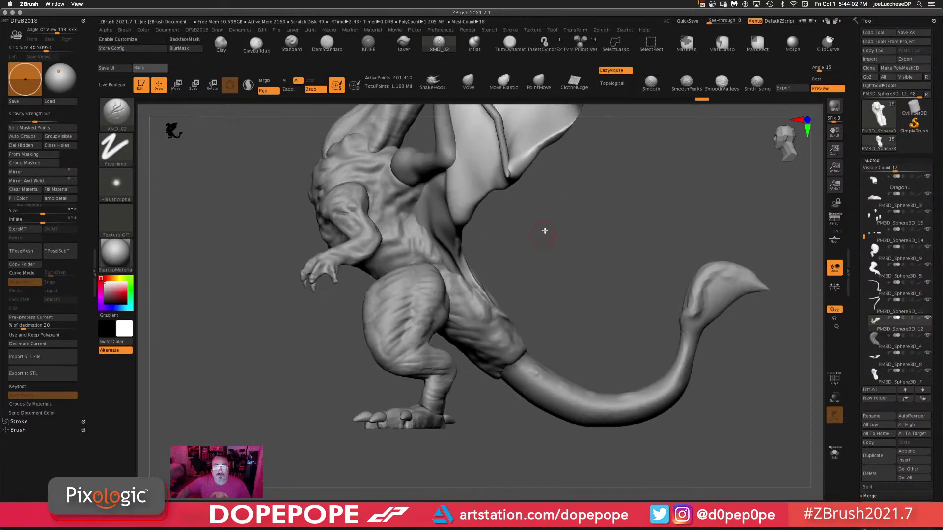
left_click(415, 235, "alt")
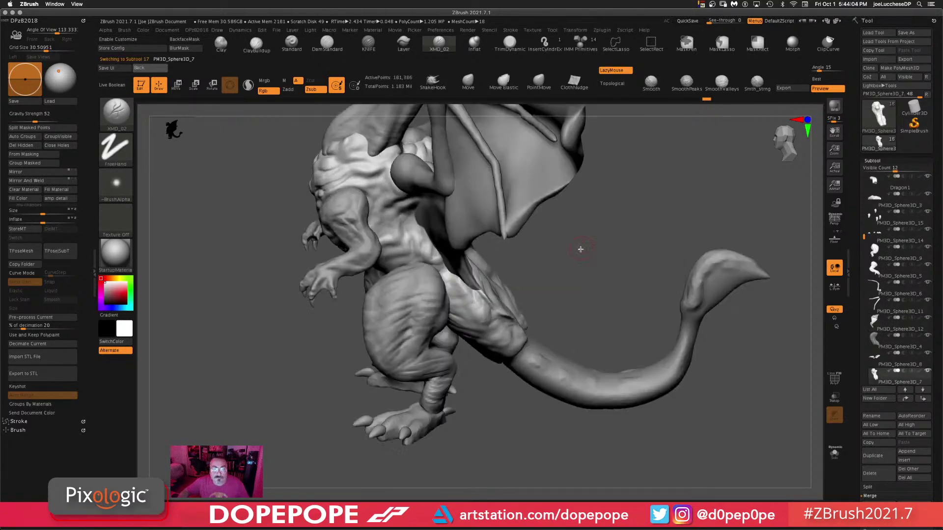
- Build up the body's flank between the wing membrane and the hip with the ClayBuildup brush
key("ctrl+shift+s")
key("ctrl+shift+s")
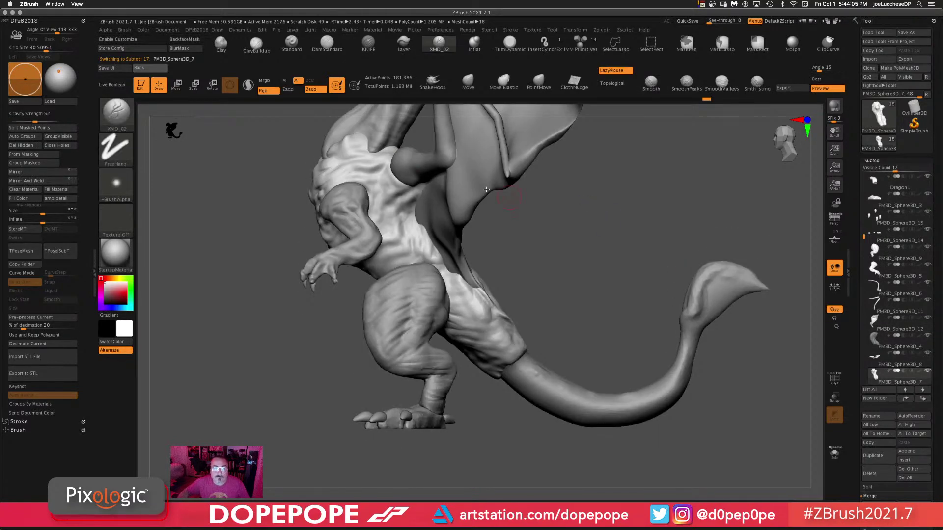
left_click(255, 43)
mouse_move(426, 300)
left_mouse_down()
mouse_move(400, 270)
mouse_move(448, 275)
mouse_move(438, 281)
mouse_move(413, 258)
left_mouse_up()
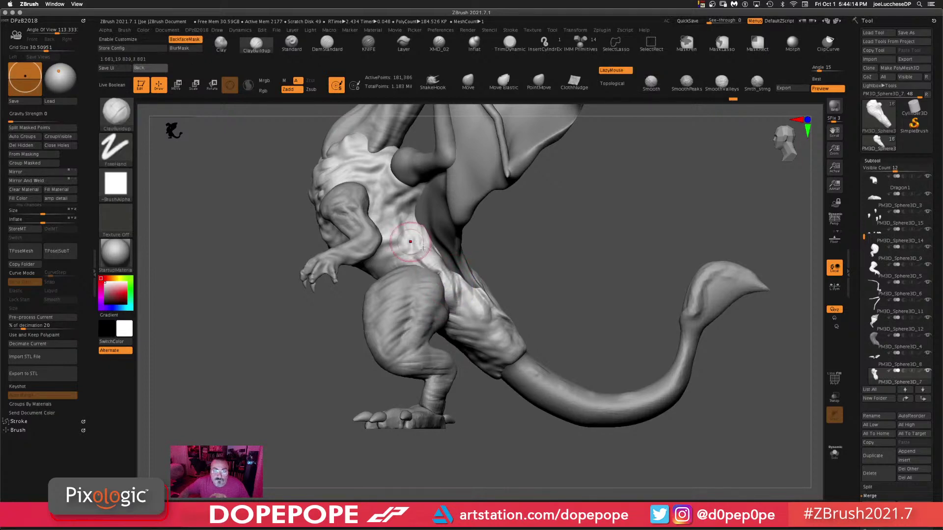
left_click_drag(653, 223, 614, 231)
left_click_drag(471, 298, 455, 285)
left_click_drag(591, 208, 501, 229)
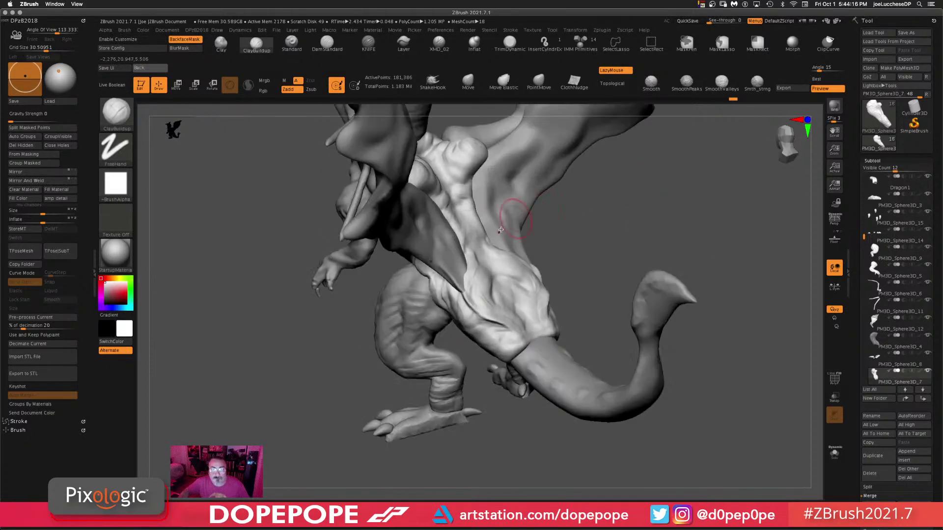
- Reshape the body surface around the hip beneath the wing membrane tip with the Move brush
left_click(468, 83)
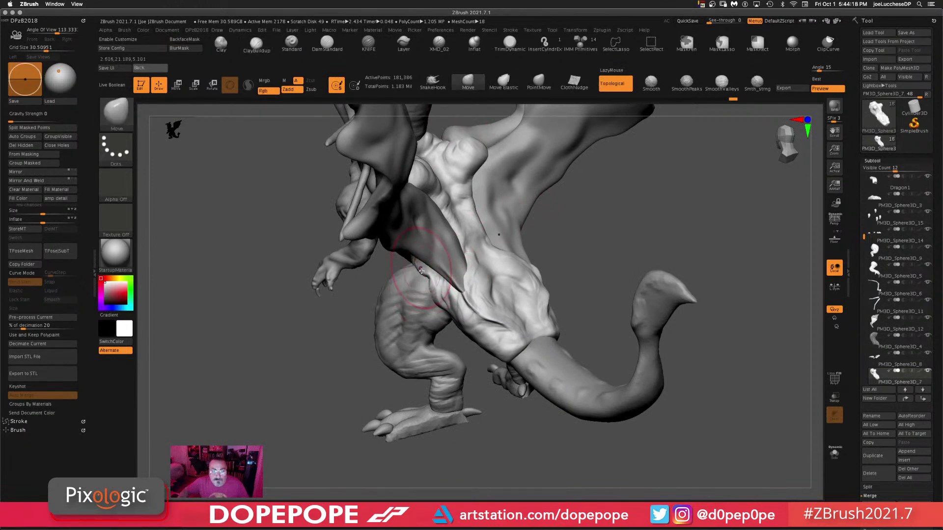
left_click_drag(435, 291, 445, 298)
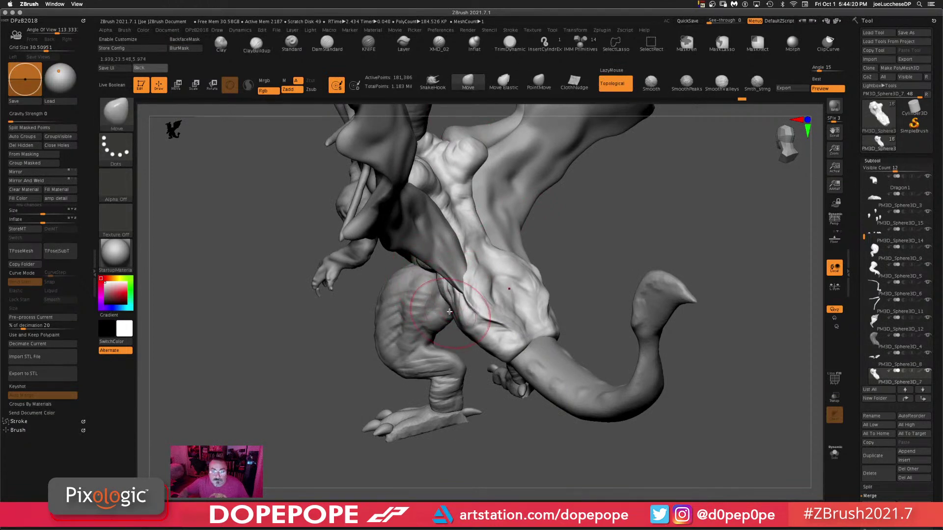
left_click_drag(673, 222, 516, 191)
- Select the tail subtool and shape its base with the Move brush to fit the body
left_click(431, 315, "alt")
left_click_drag(459, 270, 449, 231)
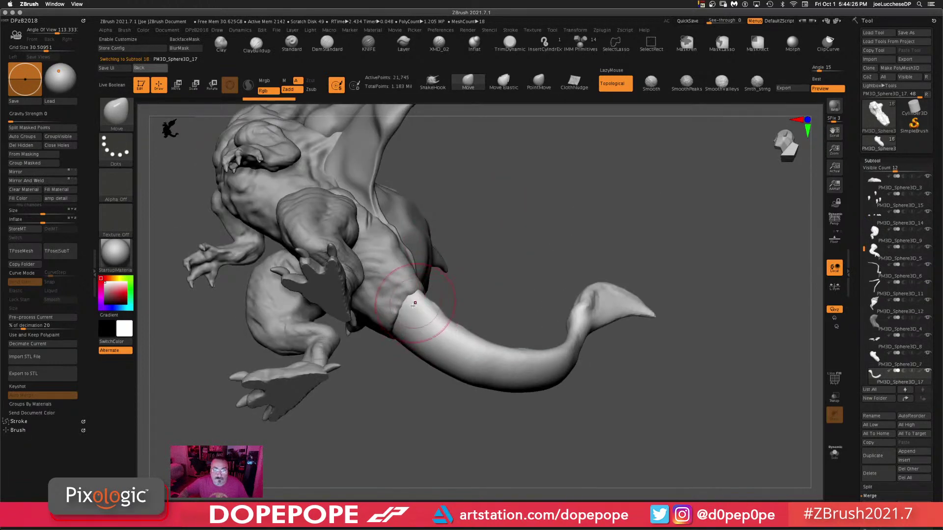
left_click_drag(508, 238, 545, 274)
left_click_drag(402, 317, 394, 311)
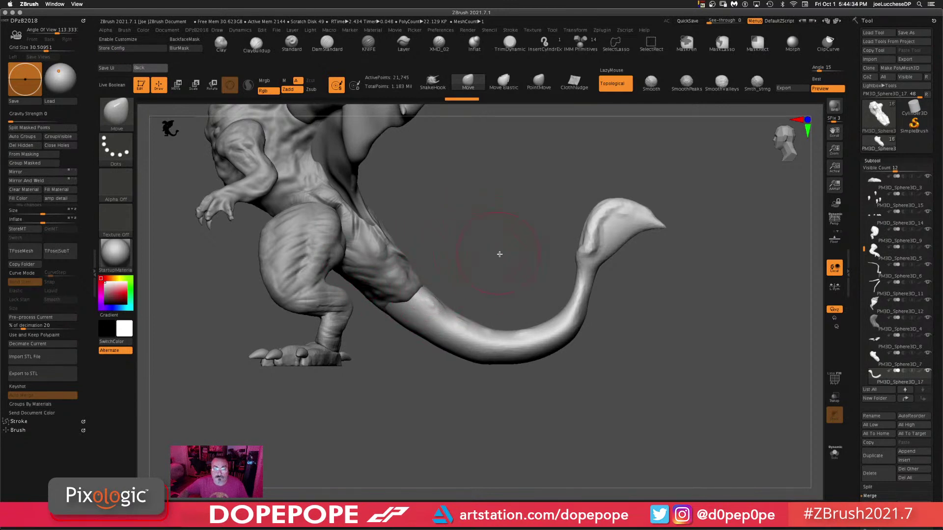
- Remesh the tail with DynaMesh and check the whole dragon in side view
key("f")
left_click_drag(576, 336, 606, 356, "alt")
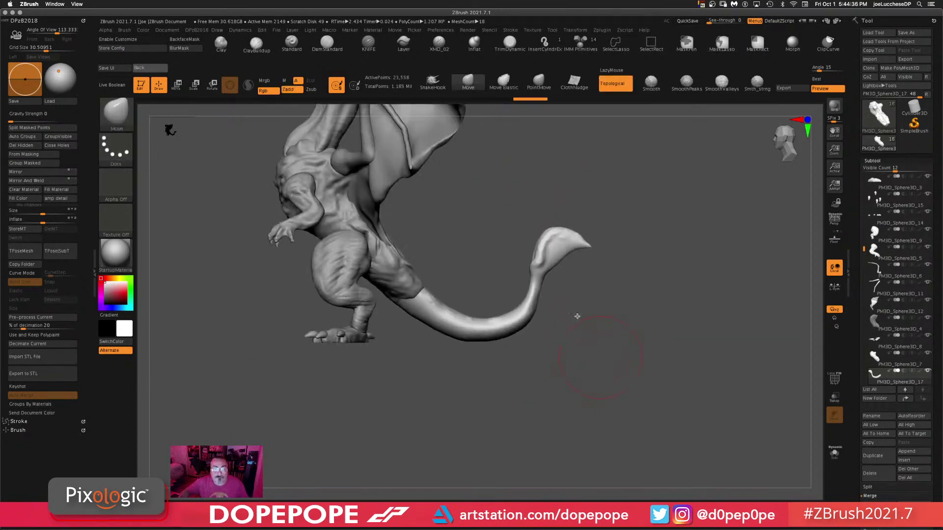
left_click_drag(514, 229, 610, 316, "alt")
left_click_drag(660, 203, 647, 225, "alt")
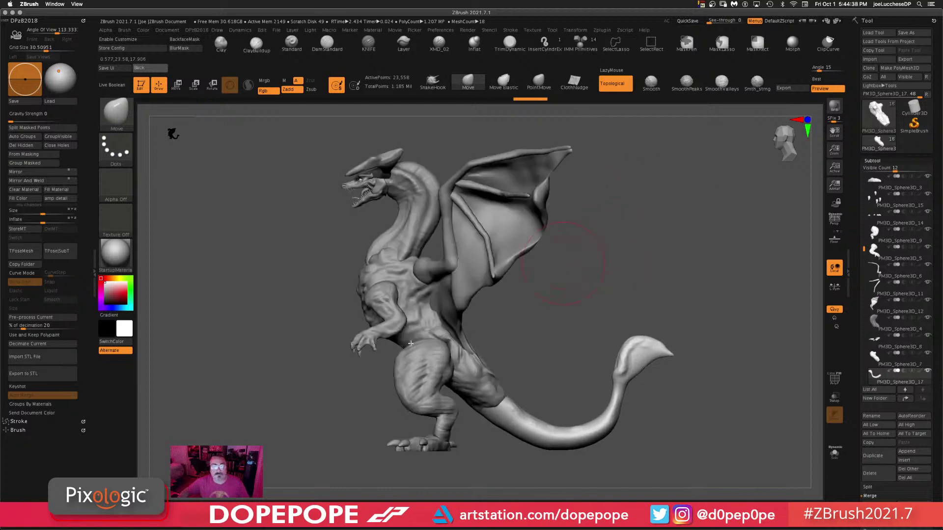
left_click_drag(297, 394, 325, 398, "alt")
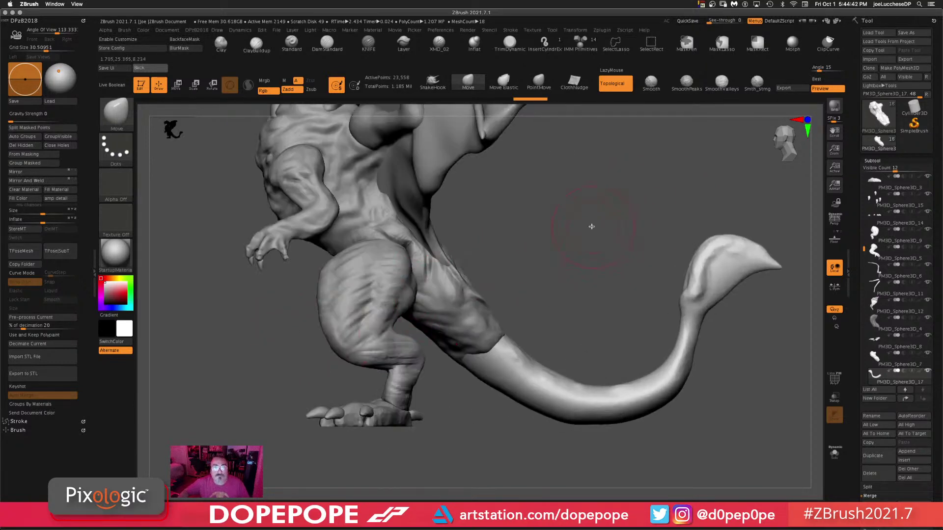
left_click_drag(567, 228, 619, 299, "alt")
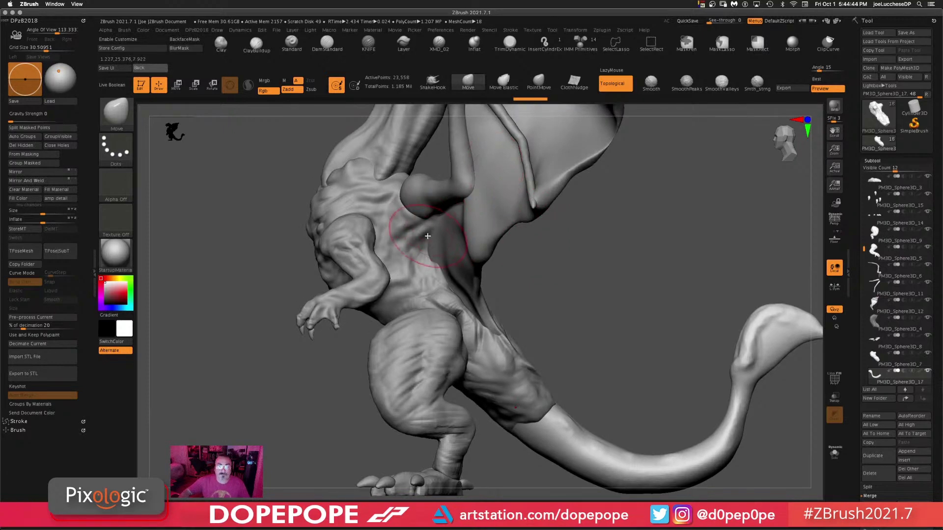
- Select the body subtool, refine the flank below the wing with Move and Smooth, and remesh it with DynaMesh
left_click(439, 224, "alt")
key("space")
left_click_drag(609, 240, 707, 257)
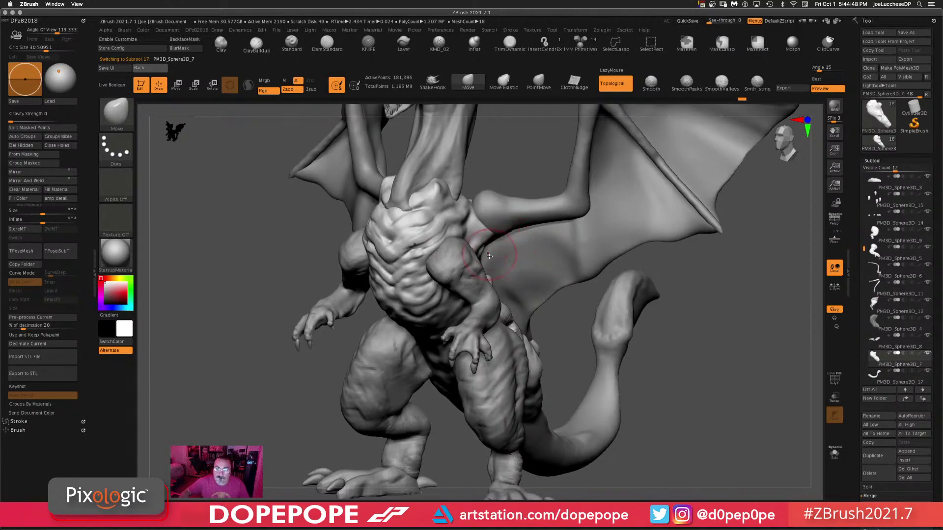
left_click_drag(768, 251, 495, 275)
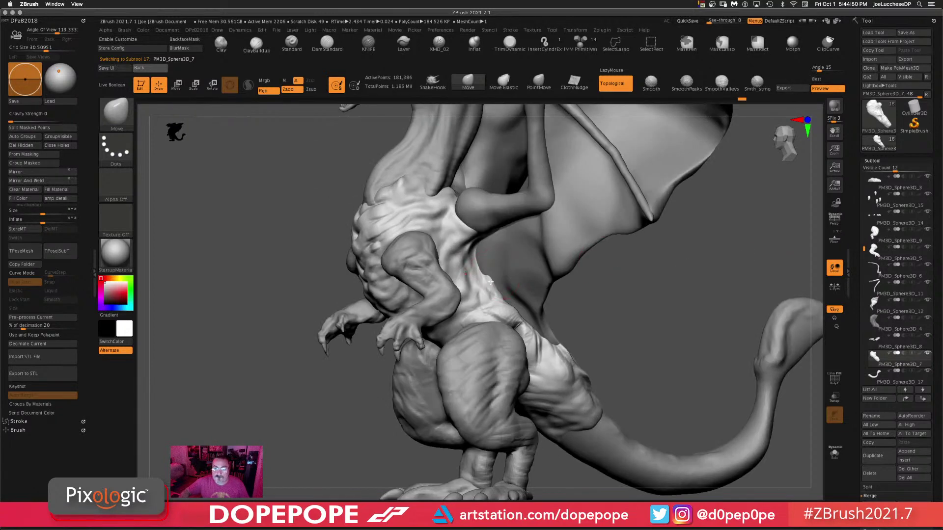
key("shift")
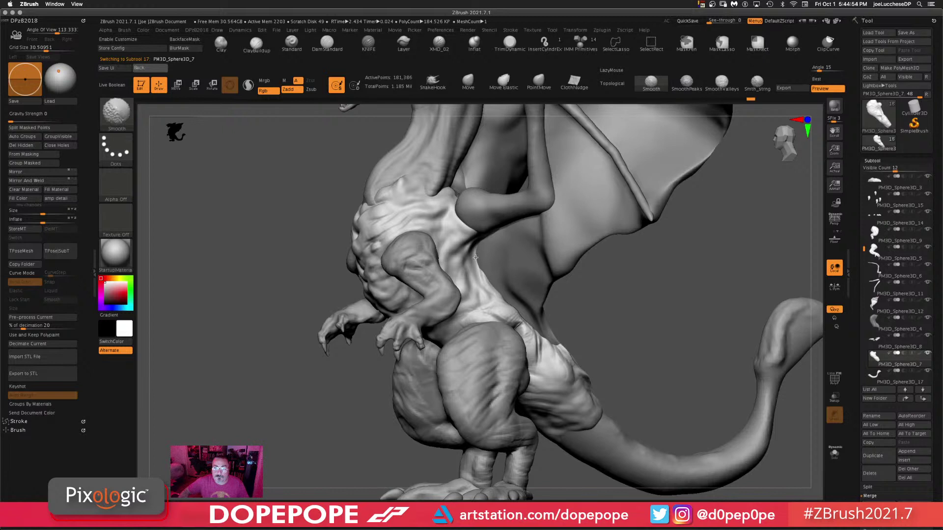
mouse_move(656, 330)
left_mouse_down("alt")
mouse_move(570, 207)
mouse_move(649, 221)
left_mouse_up("alt")
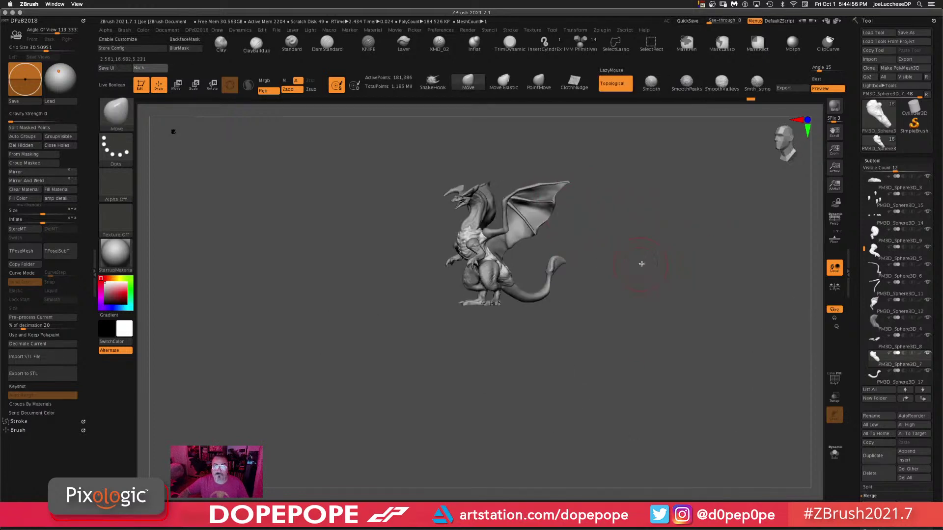
mouse_move(641, 264)
left_mouse_down()
mouse_move(684, 270)
mouse_move(658, 278)
mouse_move(555, 399)
mouse_move(564, 342)
left_mouse_up()
mouse_move(569, 339)
left_mouse_down()
mouse_move(614, 299)
mouse_move(618, 307)
left_mouse_up()
mouse_move(619, 314)
left_mouse_down("alt")
mouse_move(623, 328)
mouse_move(634, 324)
mouse_move(614, 330)
mouse_move(582, 228)
mouse_move(589, 252)
mouse_move(545, 236)
left_mouse_up("alt")
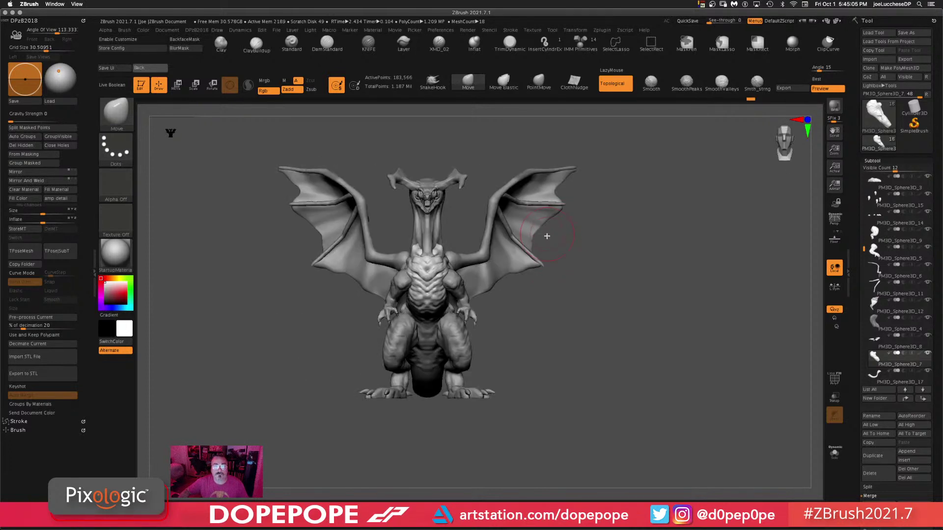
- Isolate the main wing bone subtool and thicken it with the Inflate deformation
left_click(369, 253, "alt")
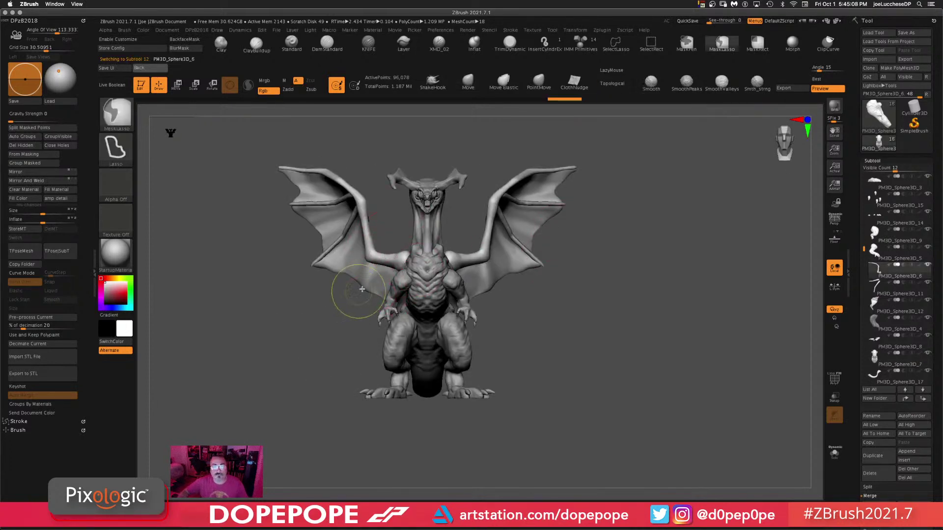
mouse_move(572, 274)
left_mouse_down()
mouse_move(642, 275)
mouse_move(564, 264)
left_mouse_up()
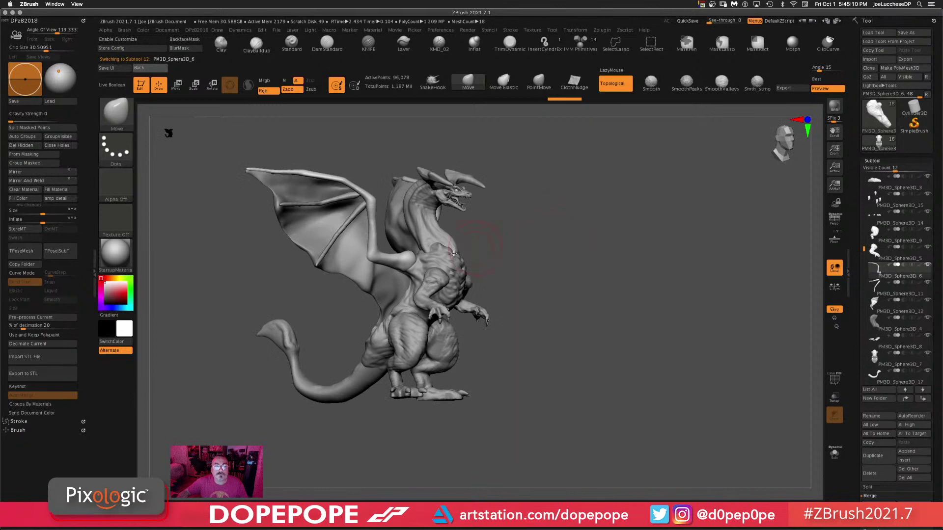
left_click(834, 454)
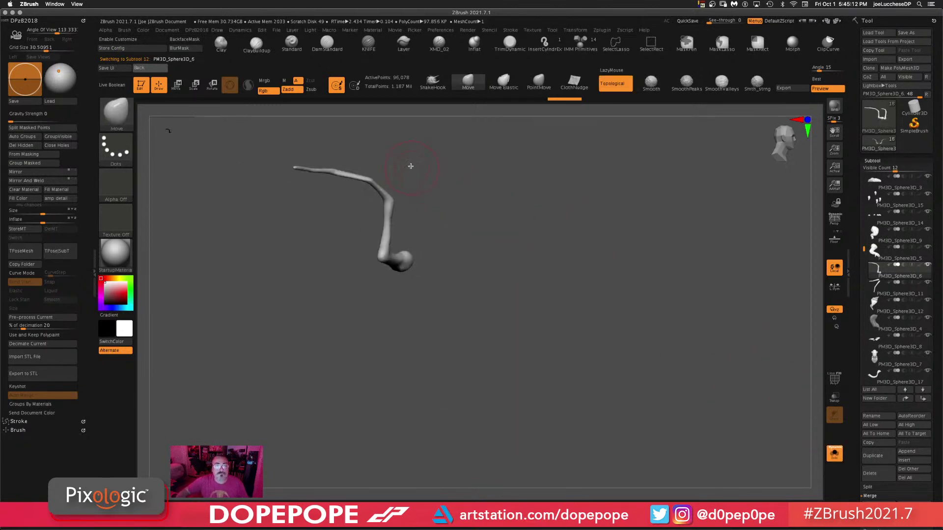
left_click_drag(428, 159, 458, 164)
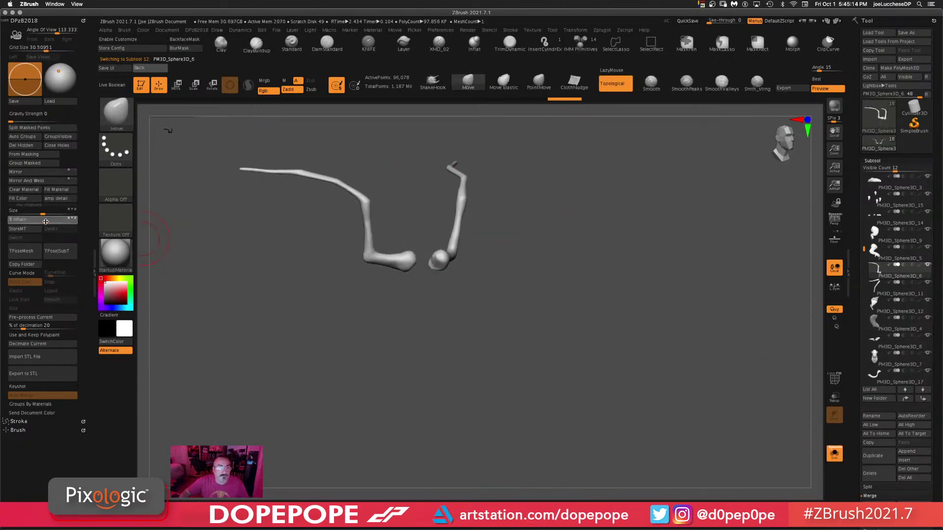
left_click_drag(52, 222, 58, 222)
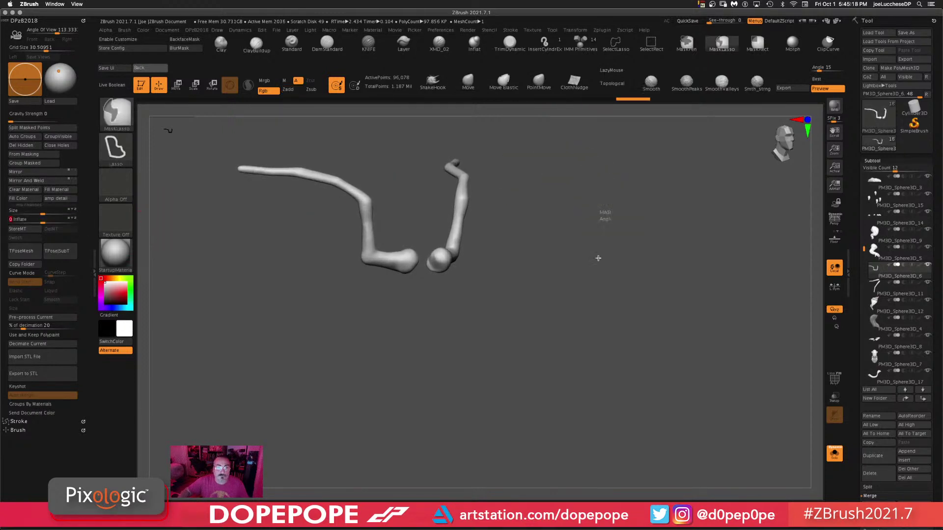
- Remesh the wing bones with DynaMesh and smooth the lower joint and outer tip before showing the full dragon
left_click_drag(591, 281, 556, 428, "ctrl")
left_click_drag(354, 240, 367, 228, "shift")
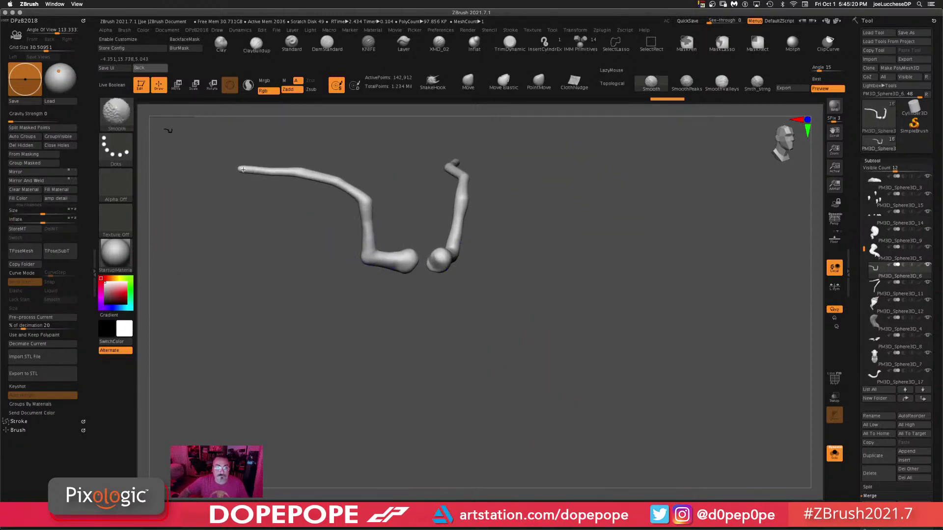
left_click_drag(243, 169, 266, 168, "shift")
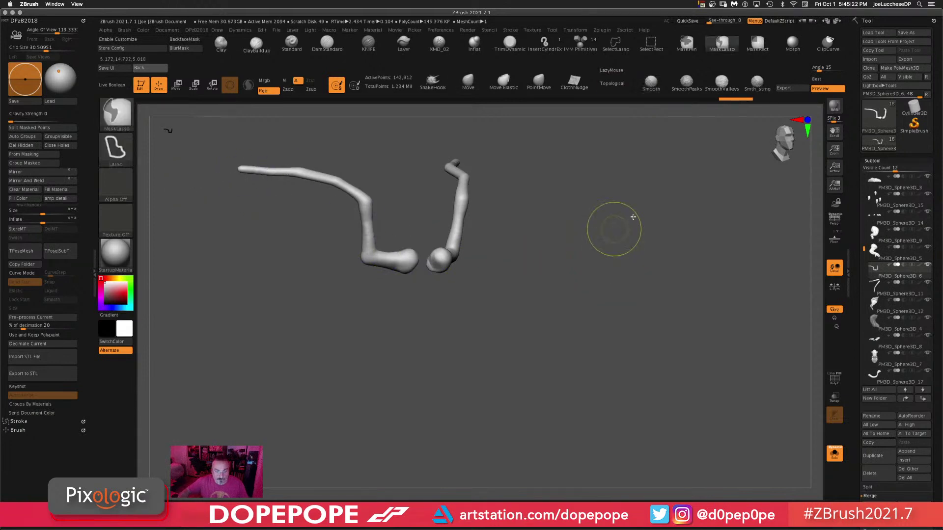
left_click(834, 454)
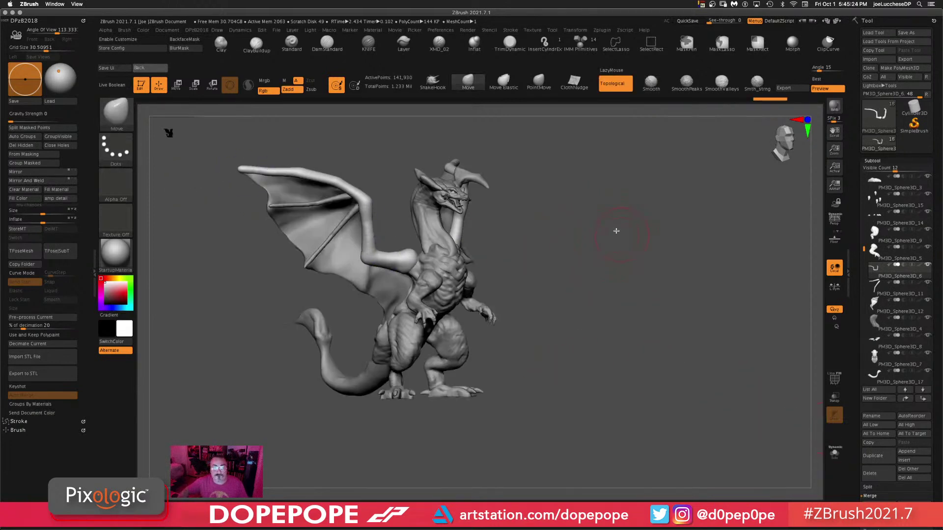
- Examine the thickened wing bones in isolation and the full dragon's proportions from front, side and distant views
left_click_drag(616, 230, 626, 277, "shift")
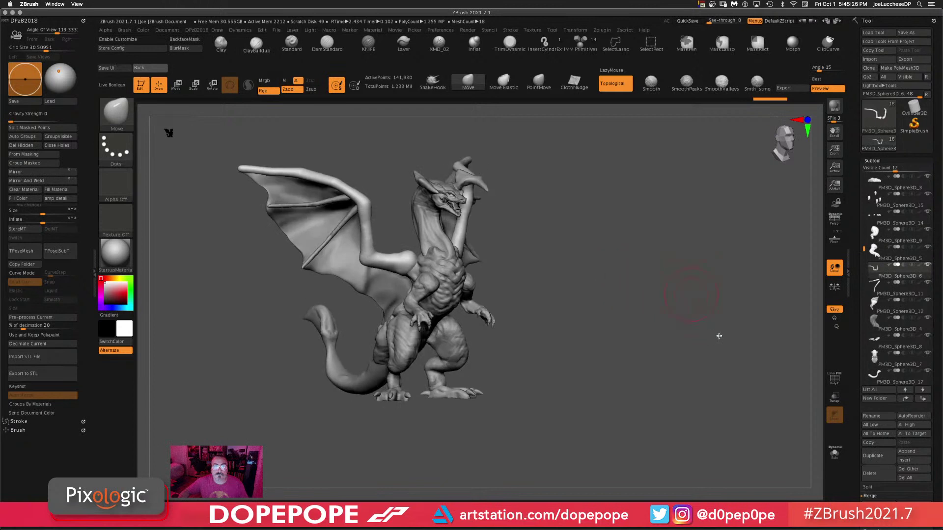
left_click_drag(718, 335, 680, 314, "shift")
left_click(834, 457)
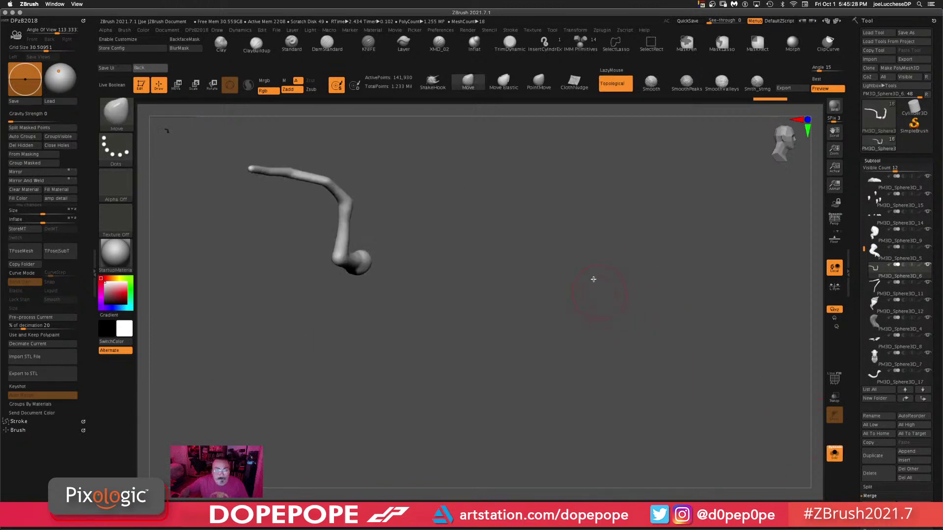
left_click_drag(595, 275, 645, 298)
left_click(834, 457)
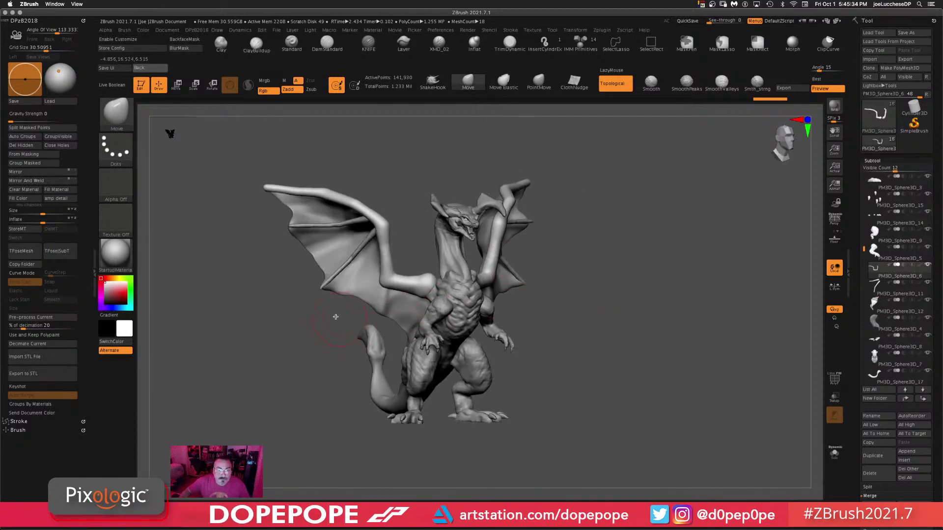
left_click_drag(637, 289, 678, 301)
left_click_drag(551, 265, 503, 265)
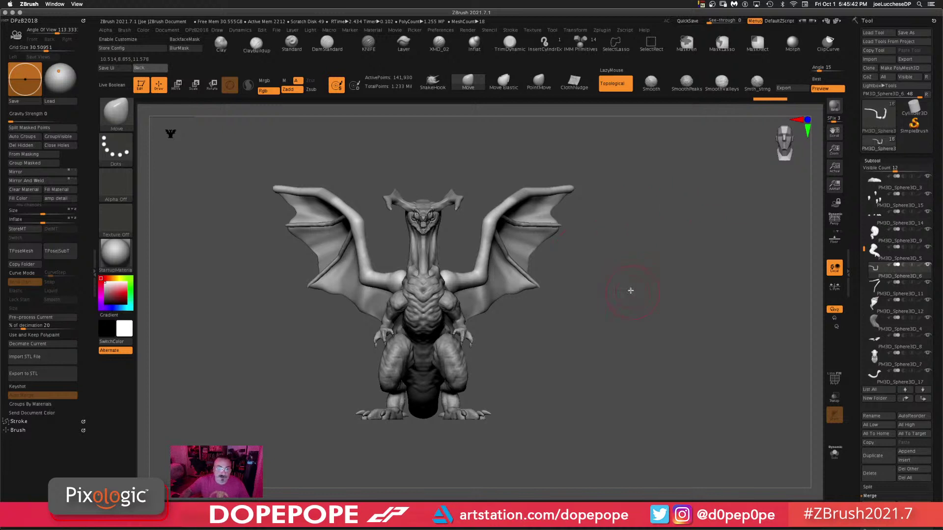
left_click_drag(630, 290, 637, 236)
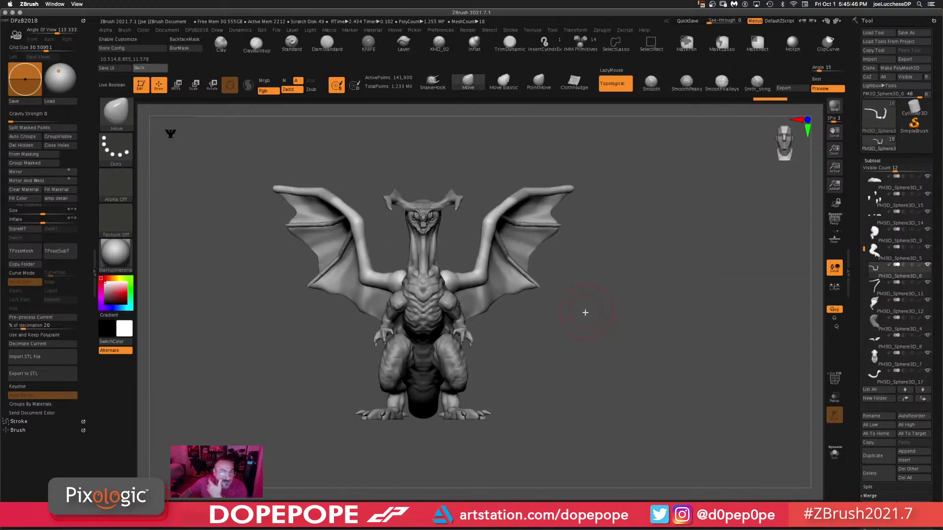
left_click_drag(577, 361, 595, 344)
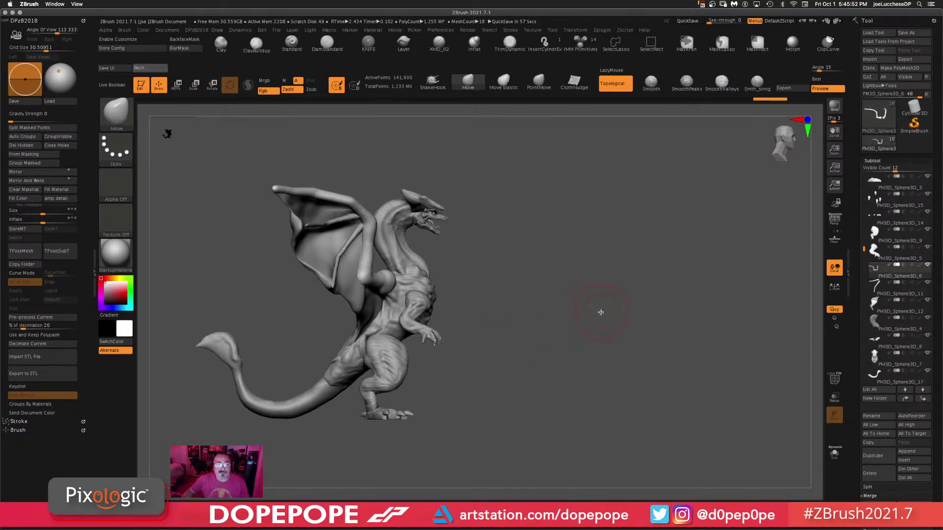
left_click_drag(601, 313, 623, 293)
left_click_drag(663, 320, 642, 316, "shift")
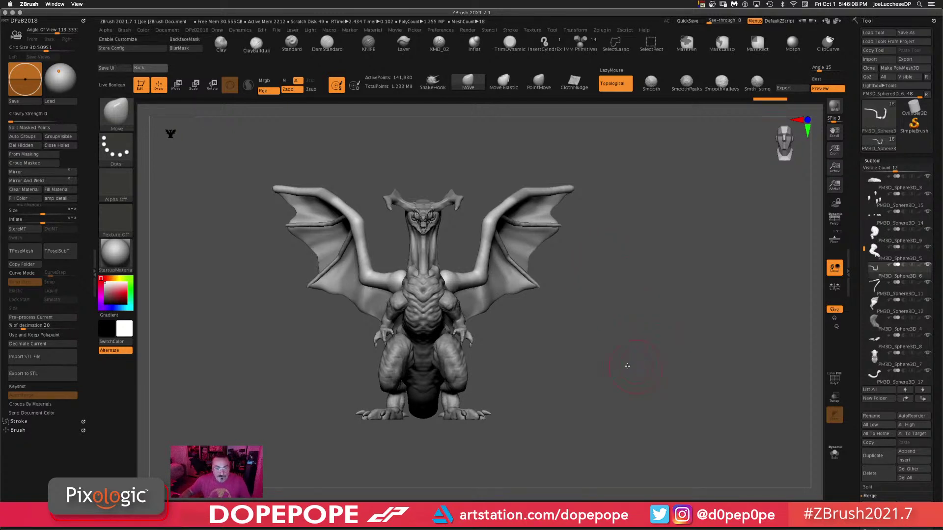
left_click_drag(617, 367, 594, 255)
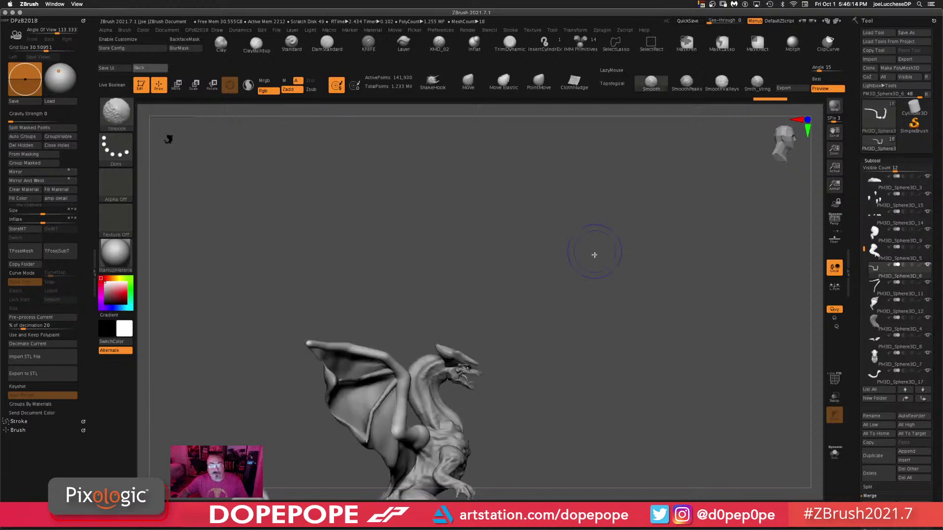
left_click_drag(601, 323, 635, 192, "alt")
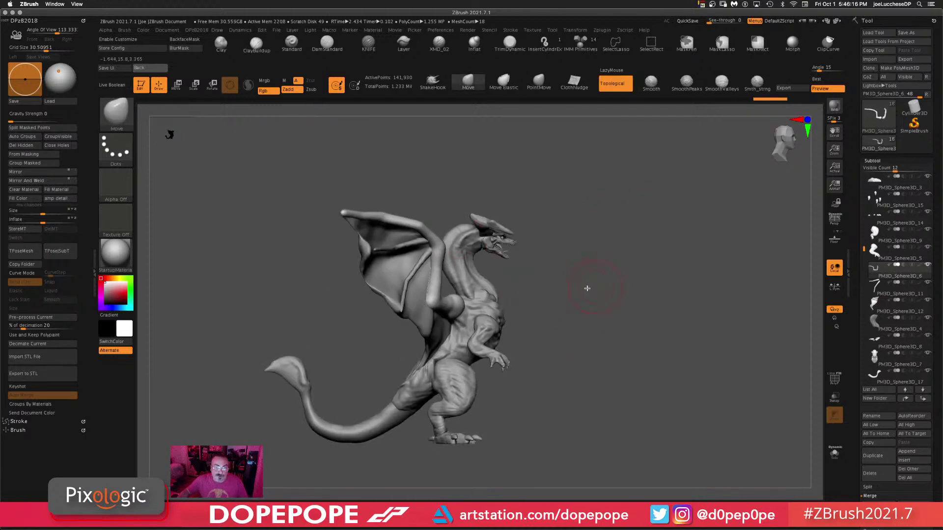
left_click_drag(589, 260, 504, 242)
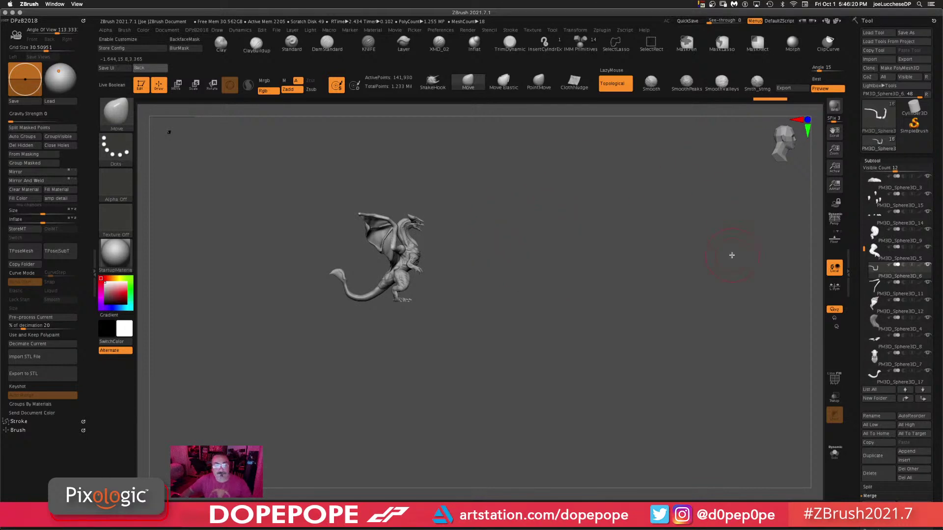
left_click_drag(576, 314, 575, 342)
left_click_drag(594, 256, 620, 292)
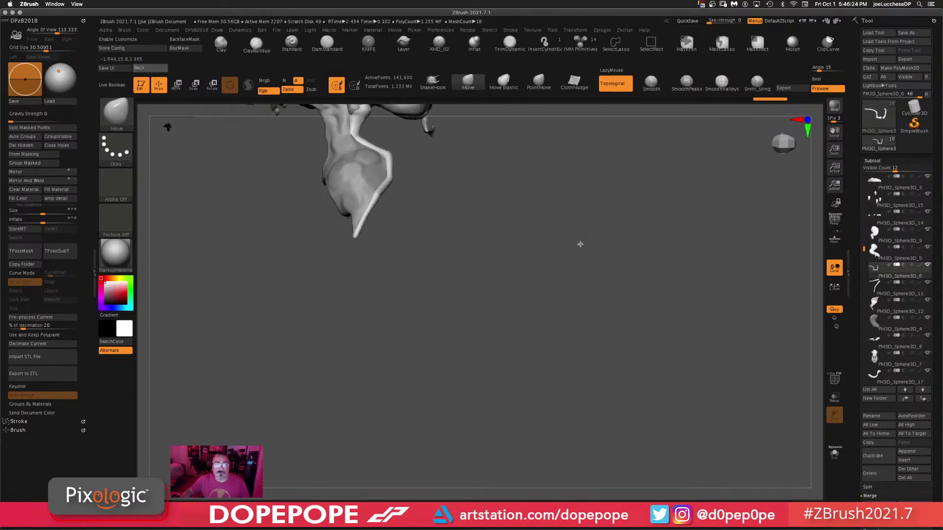
- Examine the full dragon from the front and side to judge the wing size and pose against the body
left_click_drag(580, 243, 570, 384)
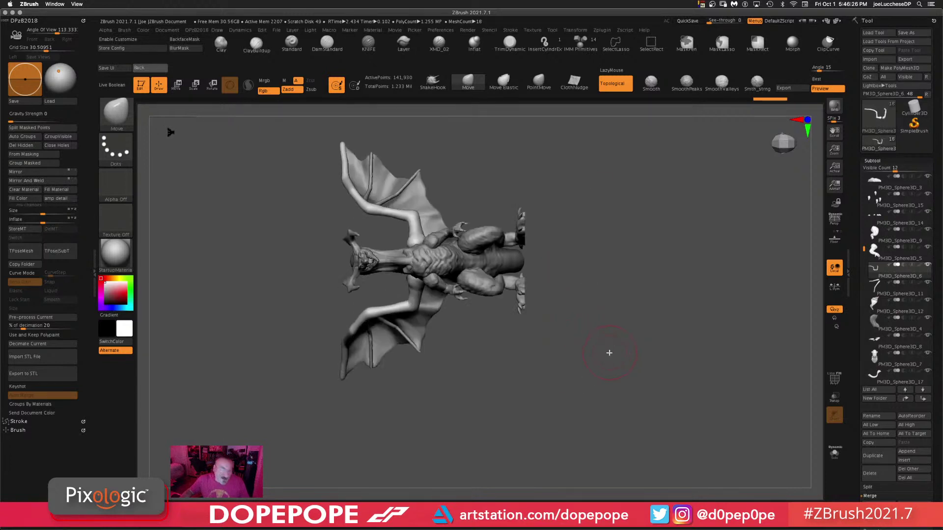
left_click_drag(609, 353, 657, 207)
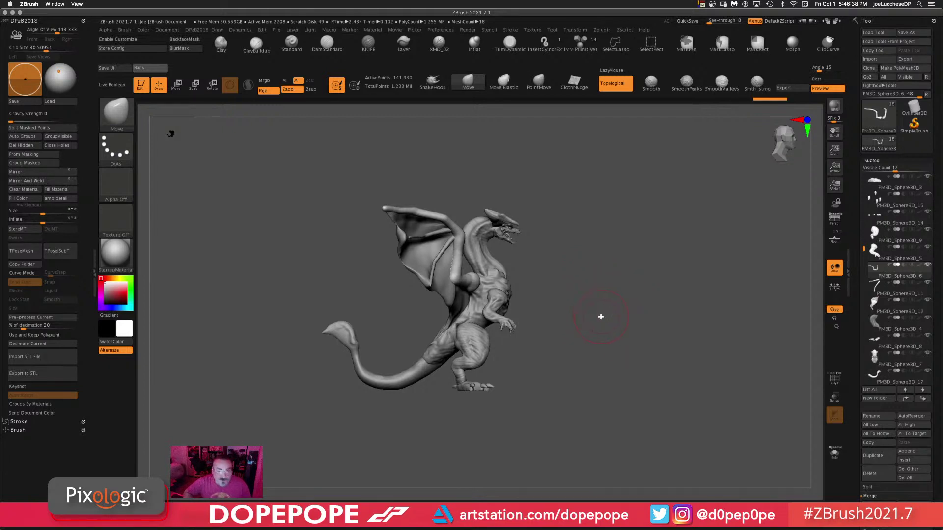
left_click_drag(616, 315, 628, 287)
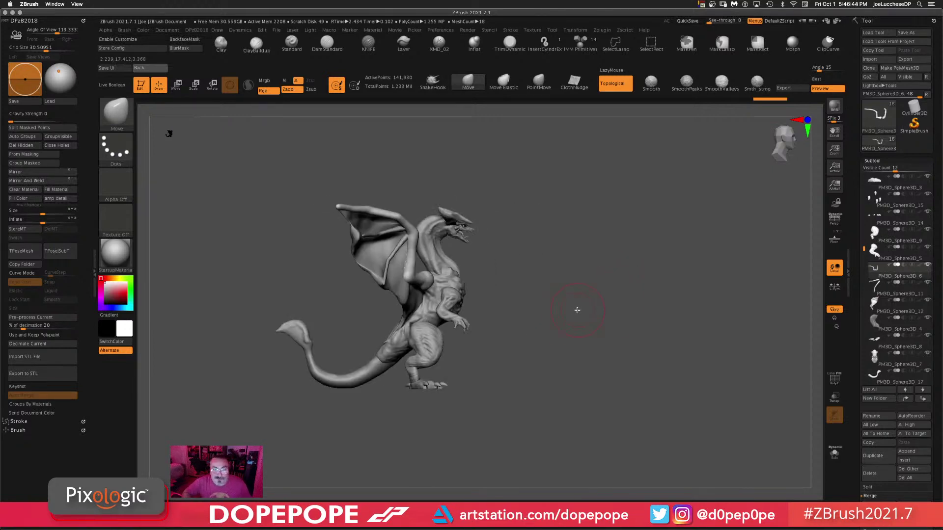
mouse_move(564, 327)
left_mouse_down("alt")
mouse_move(562, 310)
mouse_move(564, 345)
left_mouse_up("alt")
left_click_drag(616, 290, 608, 291, "alt")
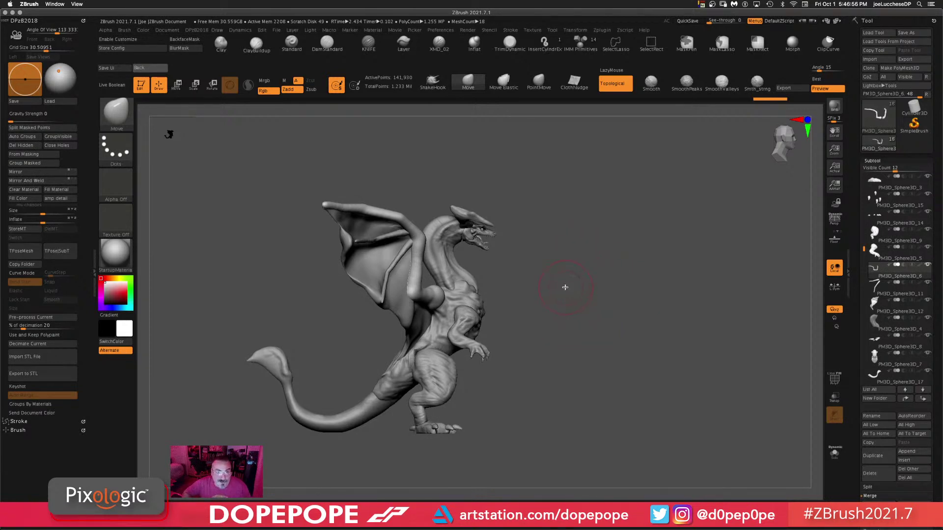
mouse_move(559, 283)
left_mouse_down()
mouse_move(570, 301)
mouse_move(571, 293)
left_mouse_up()
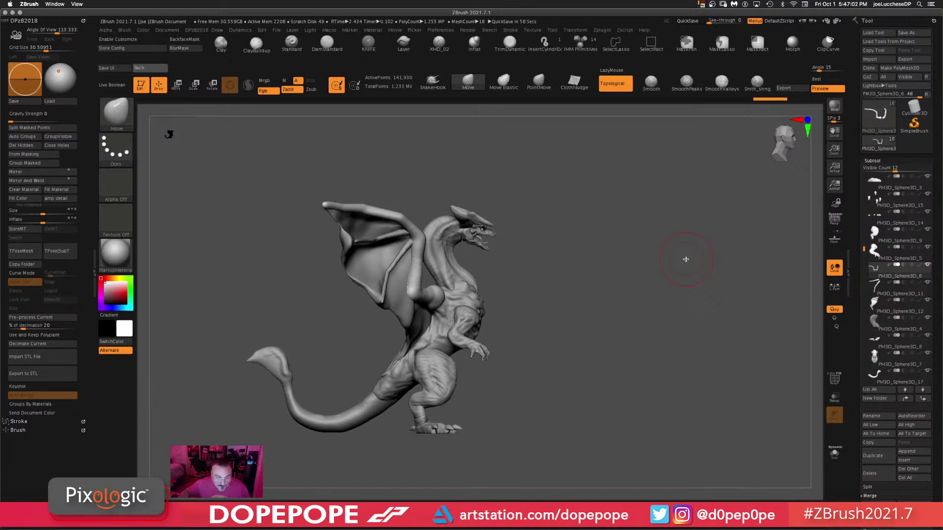
left_click_drag(549, 293, 560, 264, "alt")
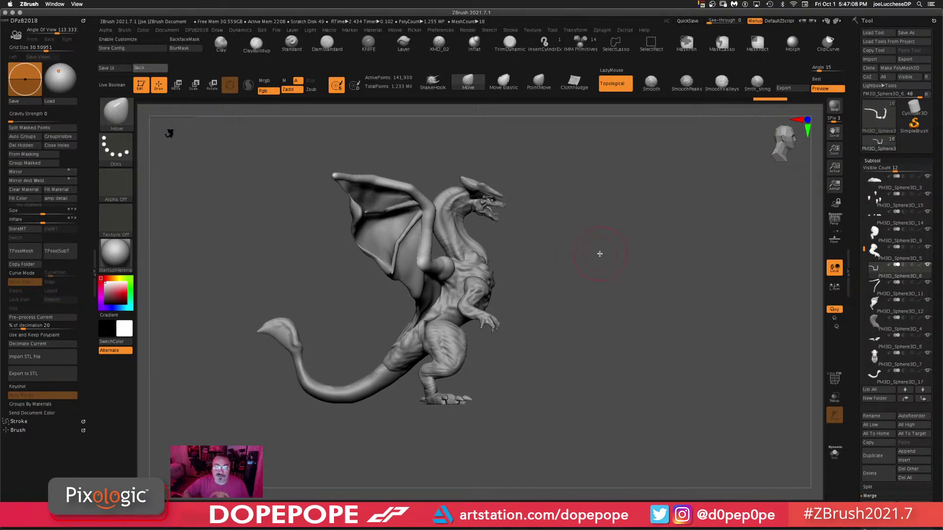
left_click_drag(573, 241, 574, 270)
left_click_drag(596, 209, 586, 182)
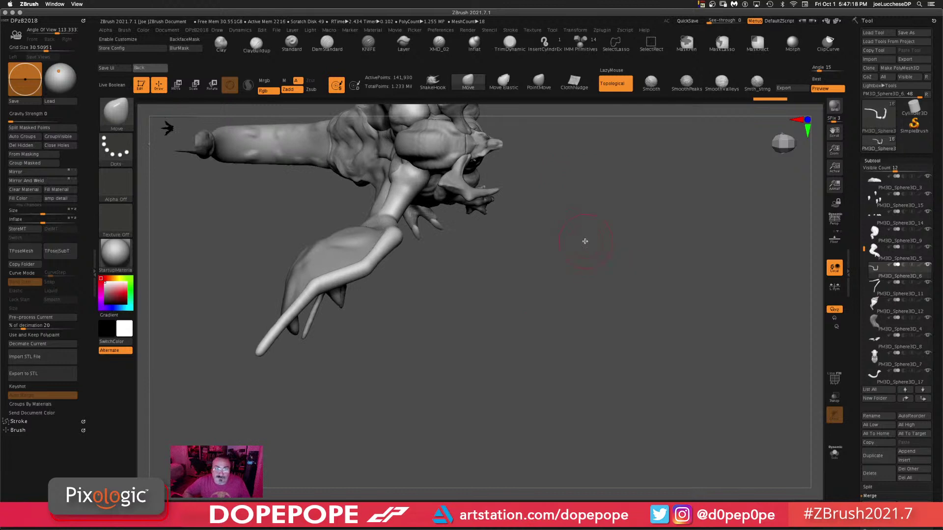
- Examine the wings from above, behind and three-quarter views to assess their spread and attachment to the back
left_click_drag(585, 241, 608, 324)
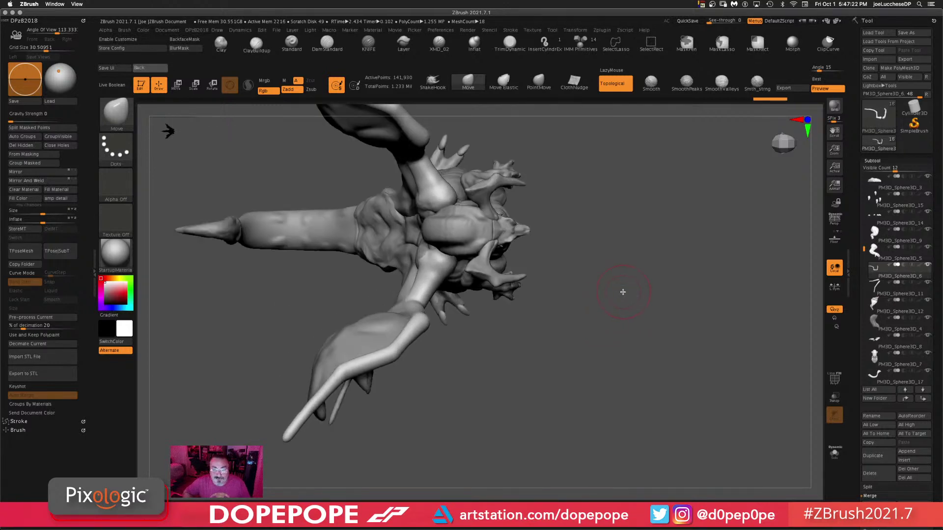
left_click_drag(622, 292, 648, 282)
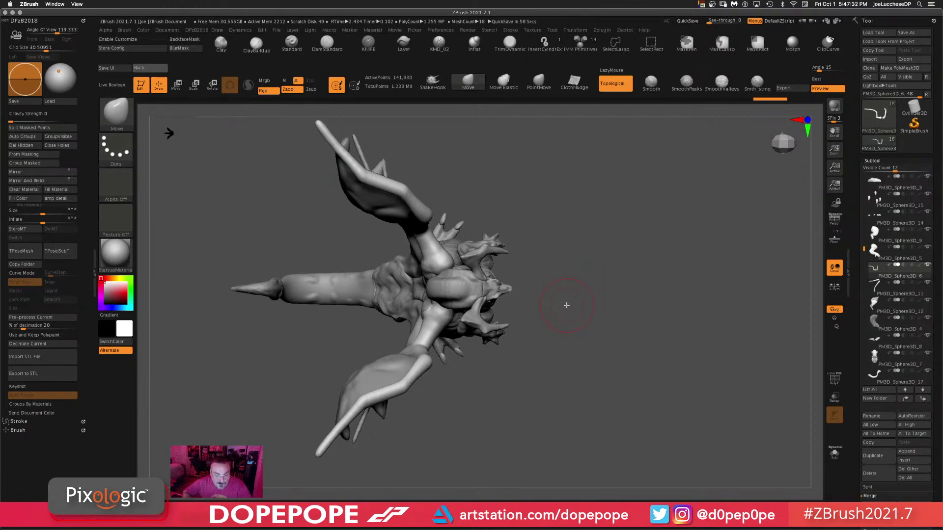
mouse_move(585, 326)
left_mouse_down()
mouse_move(593, 311)
mouse_move(612, 313)
mouse_move(608, 300)
left_mouse_up()
left_click_drag(583, 333, 589, 326)
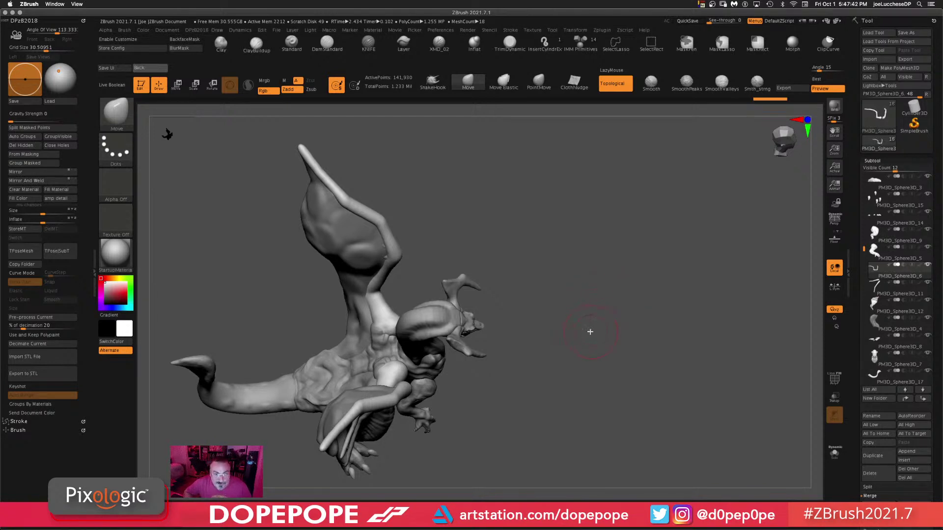
left_click_drag(539, 355, 598, 313)
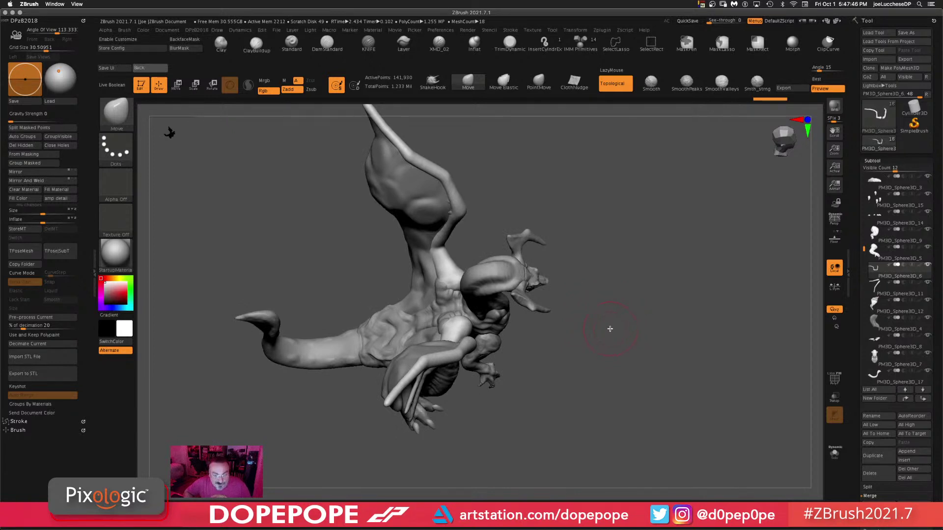
left_click_drag(620, 325, 609, 325)
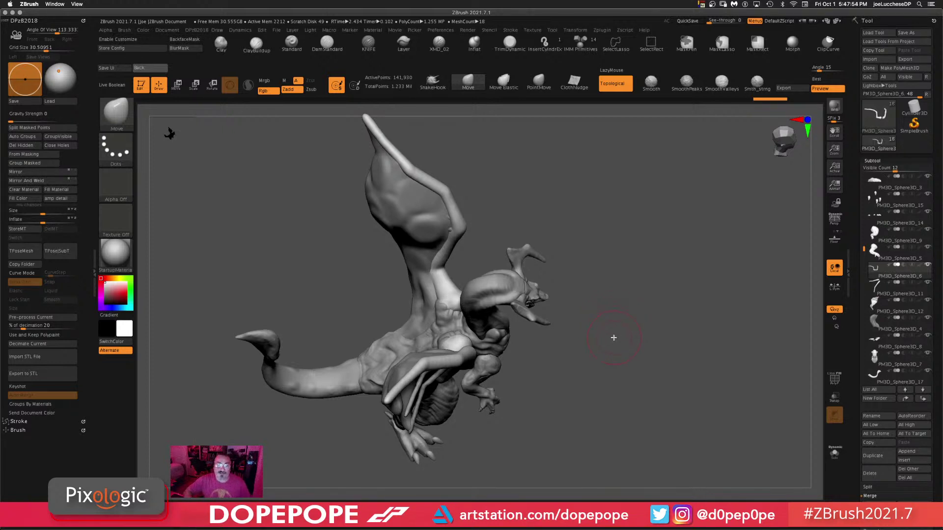
mouse_move(610, 326)
left_mouse_down()
mouse_move(644, 298)
mouse_move(642, 372)
mouse_move(589, 219)
mouse_move(615, 269)
mouse_move(595, 234)
mouse_move(585, 316)
mouse_move(610, 390)
mouse_move(605, 347)
left_mouse_up()
mouse_move(573, 318)
left_mouse_down()
mouse_move(598, 320)
mouse_move(533, 313)
left_mouse_up()
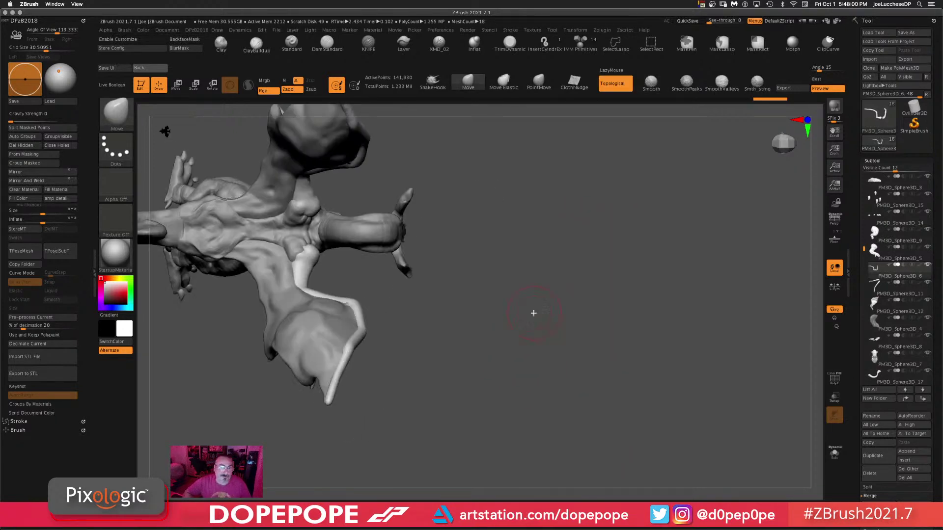
mouse_move(443, 309)
left_mouse_down("alt")
mouse_move(552, 328)
mouse_move(568, 347)
left_mouse_up("alt")
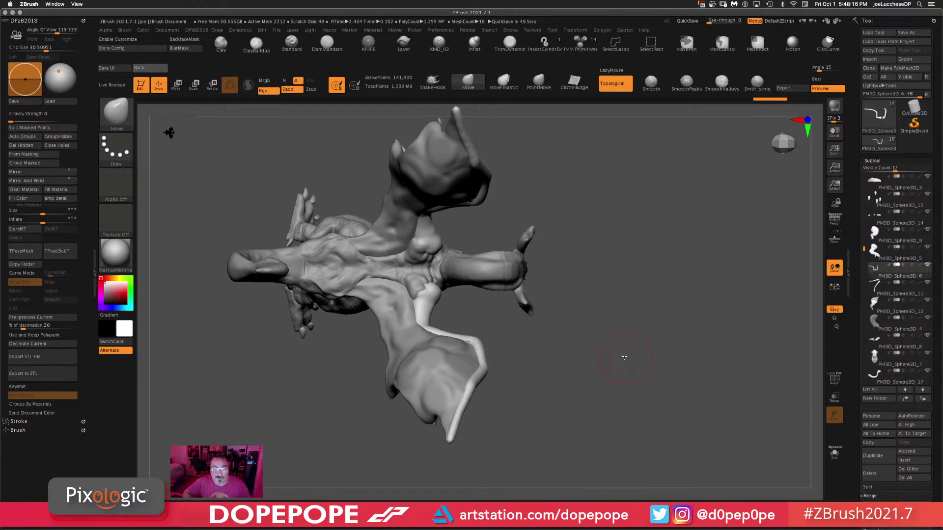
left_click_drag(623, 357, 614, 348)
- Activate the transform gizmo and select the wing bone and membrane subtools together, leaving the body subtools out
key("shift+alt+s")
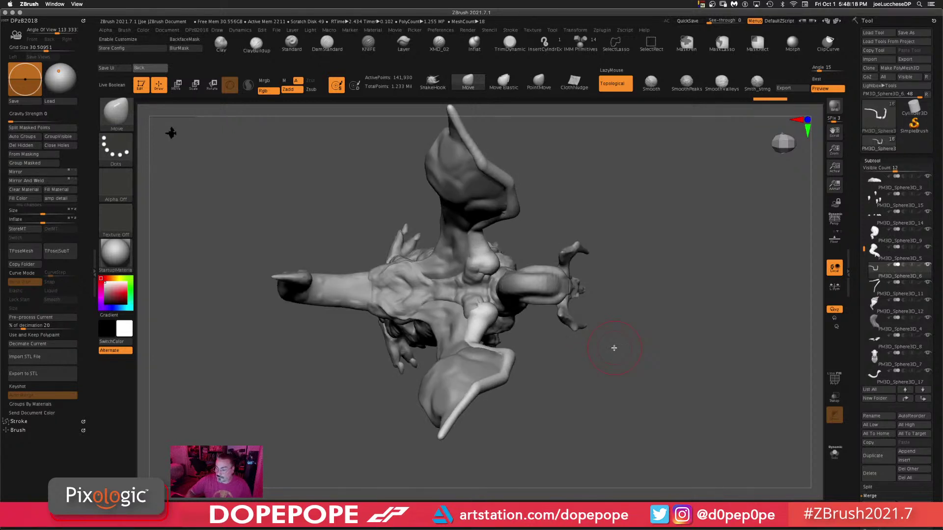
key("shift+alt+s")
key("shift+alt+s")
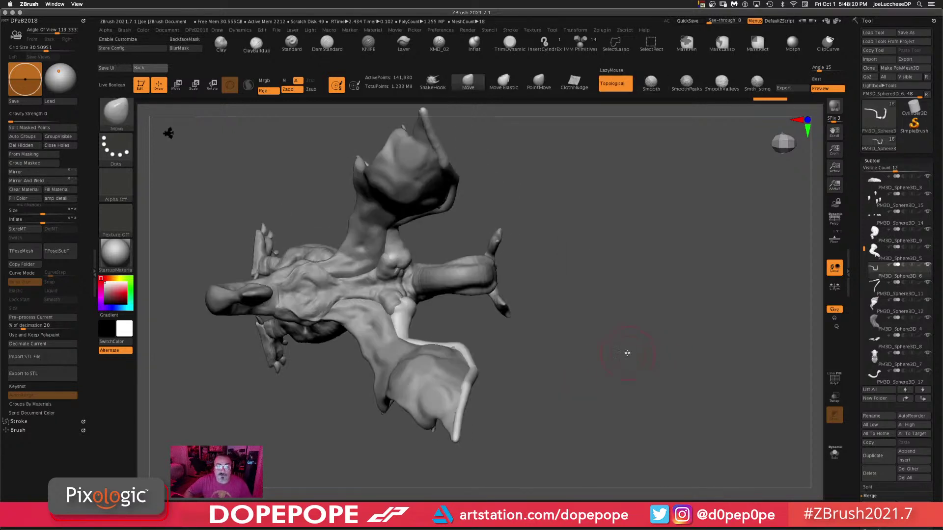
key("shift+alt+s")
key("shift+alt+s")
key("w")
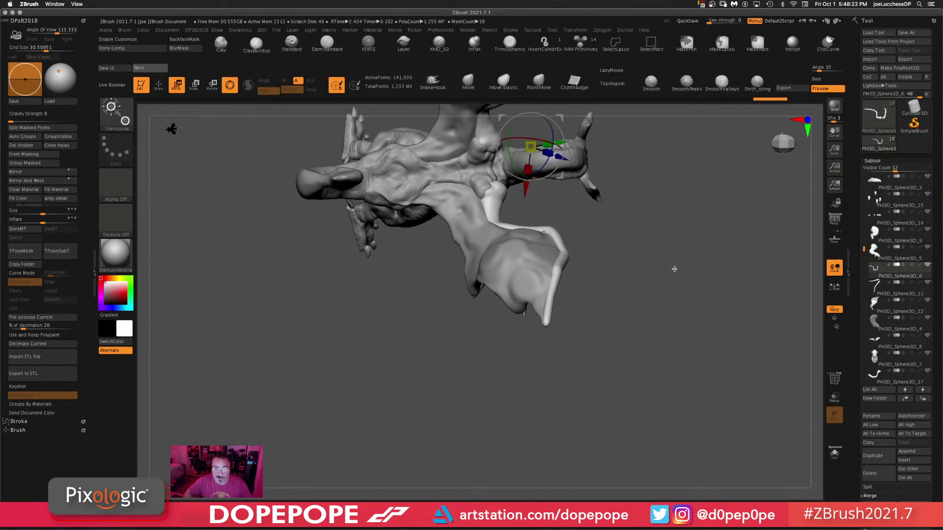
mouse_move(674, 268)
left_mouse_down("alt")
mouse_move(663, 321)
mouse_move(665, 311)
left_mouse_up("alt")
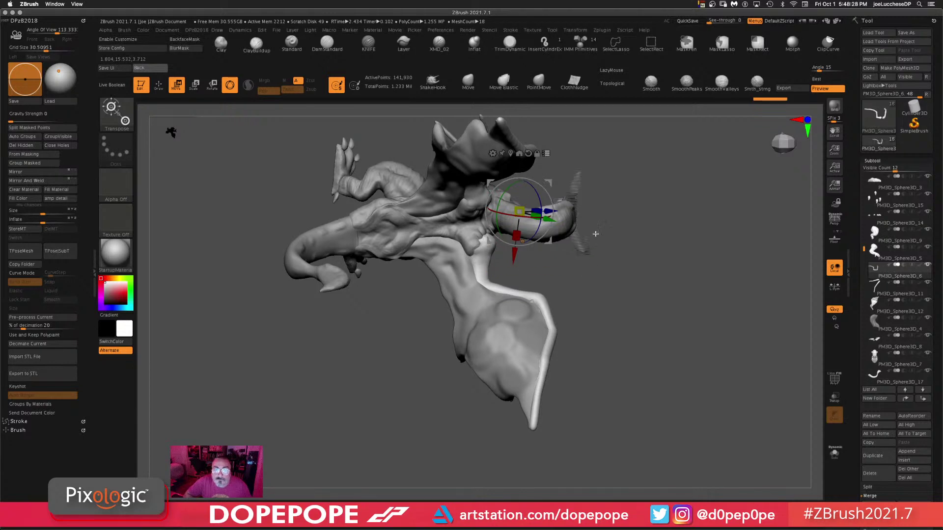
mouse_move(655, 384)
left_mouse_down("alt")
mouse_move(648, 400)
mouse_move(651, 304)
left_mouse_up("alt")
left_click_drag(656, 345, 648, 318, "alt")
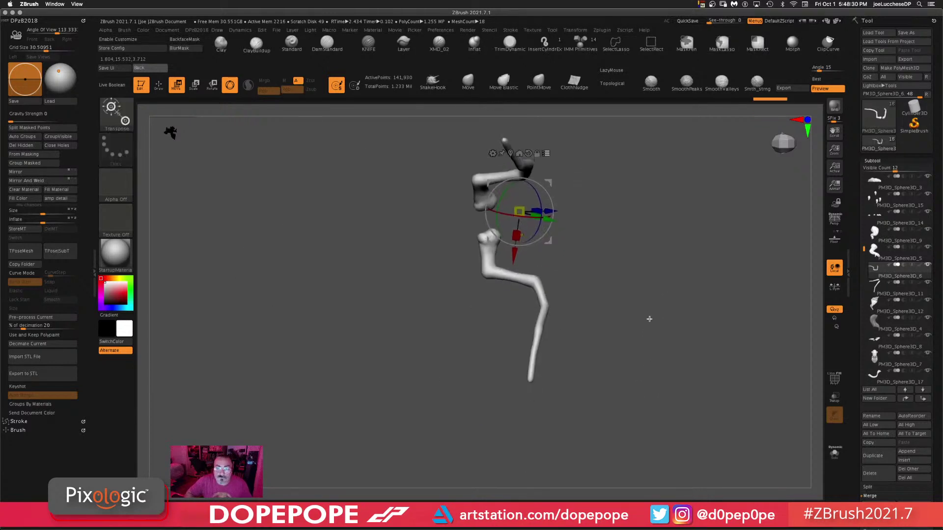
mouse_move(660, 268)
left_mouse_down("ctrl+alt+shift")
mouse_move(529, 137)
mouse_move(294, 393)
mouse_move(620, 273)
mouse_move(618, 287)
left_mouse_up("ctrl+alt+shift")
mouse_move(596, 329)
left_mouse_down("ctrl+shift")
mouse_move(541, 270)
mouse_move(516, 461)
mouse_move(579, 393)
left_mouse_up("ctrl+shift")
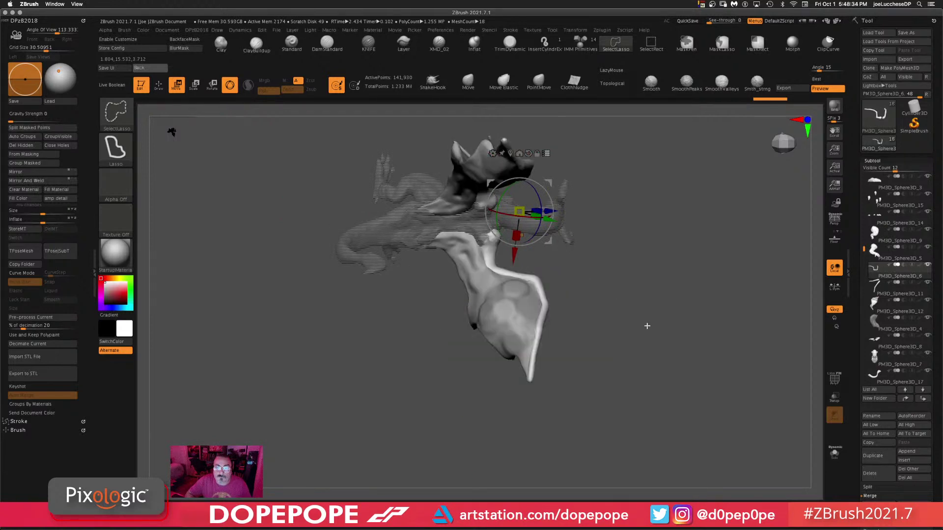
mouse_move(646, 326)
left_mouse_down()
mouse_move(633, 309)
mouse_move(615, 310)
left_mouse_up()
left_click_drag(618, 347, 665, 339)
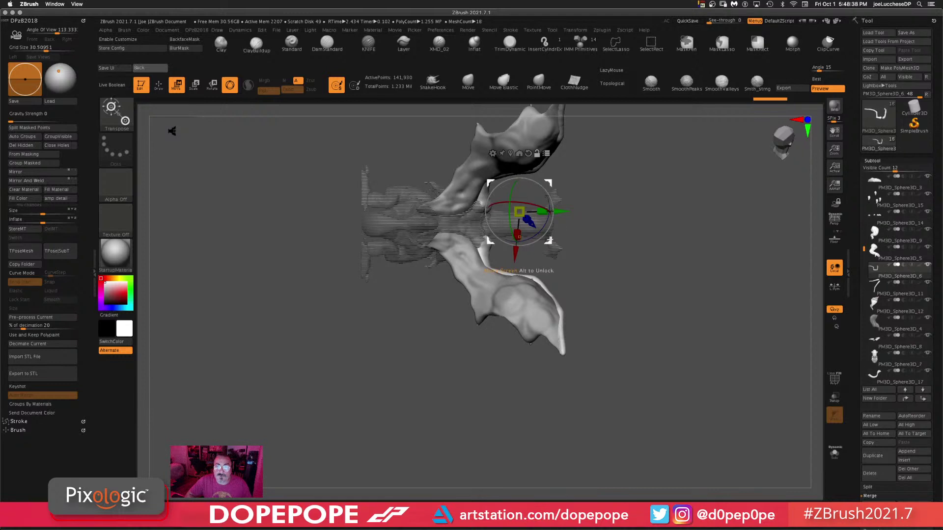
- Place the gizmo at the wing's shoulder joint, reset its orientation, and scale up both wings uniformly in front view
left_click_drag(548, 241, 513, 266, "alt")
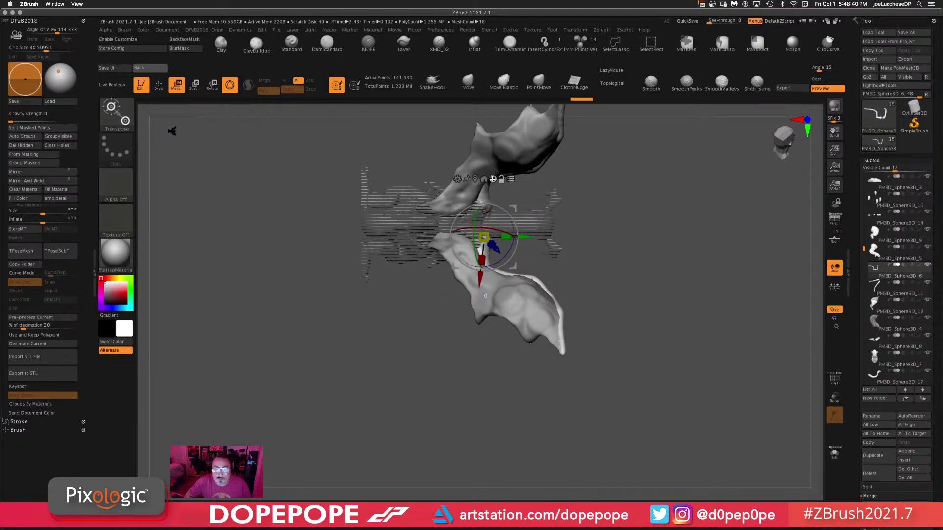
left_click(493, 179, "alt")
left_click_drag(692, 214, 658, 211, "shift")
left_click(658, 212, "ctrl+shift")
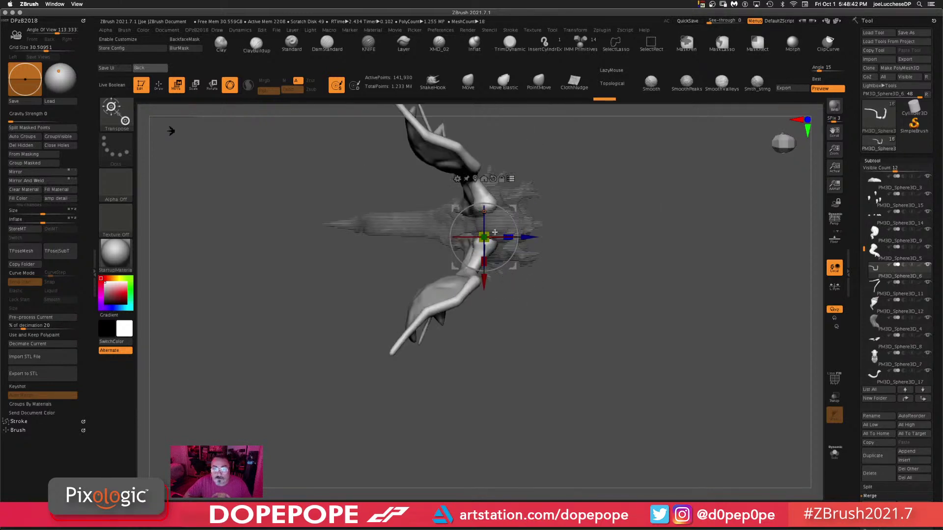
left_click_drag(616, 267, 638, 199)
left_click_drag(678, 238, 656, 232, "shift")
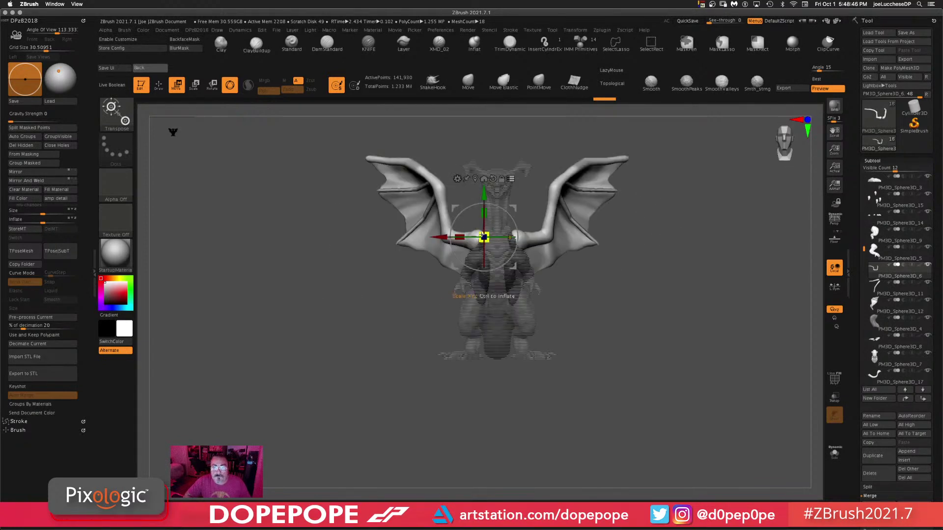
left_click_drag(484, 237, 468, 219)
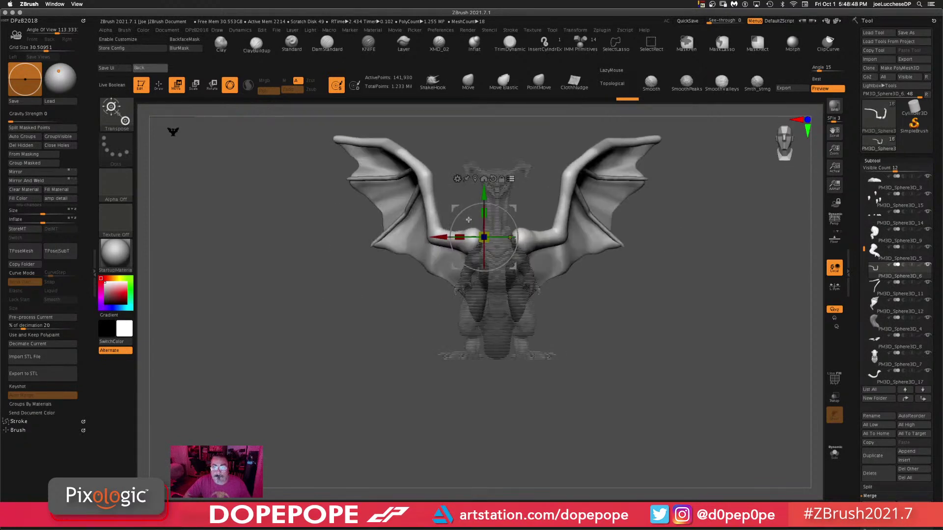
- Re-center the gizmo on the shoulder joint and rotate both wings in top view so they sweep forward
left_click_drag(657, 291, 639, 300)
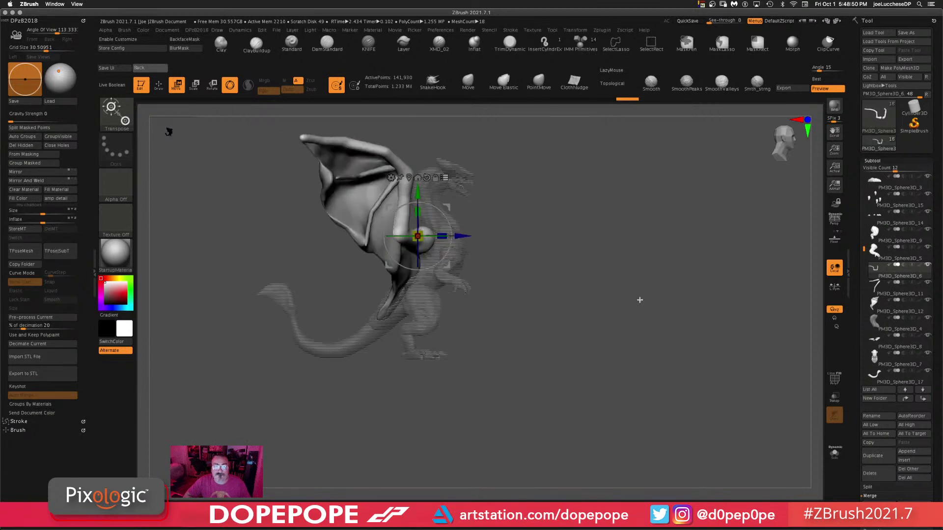
left_click_drag(451, 254, 450, 248)
left_click_drag(622, 224, 629, 313)
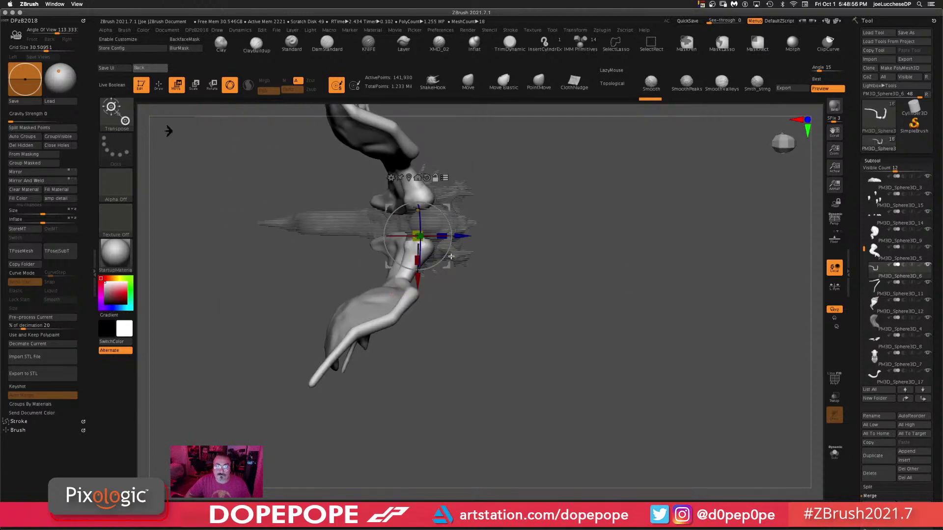
left_click_drag(446, 266, 433, 274, "alt")
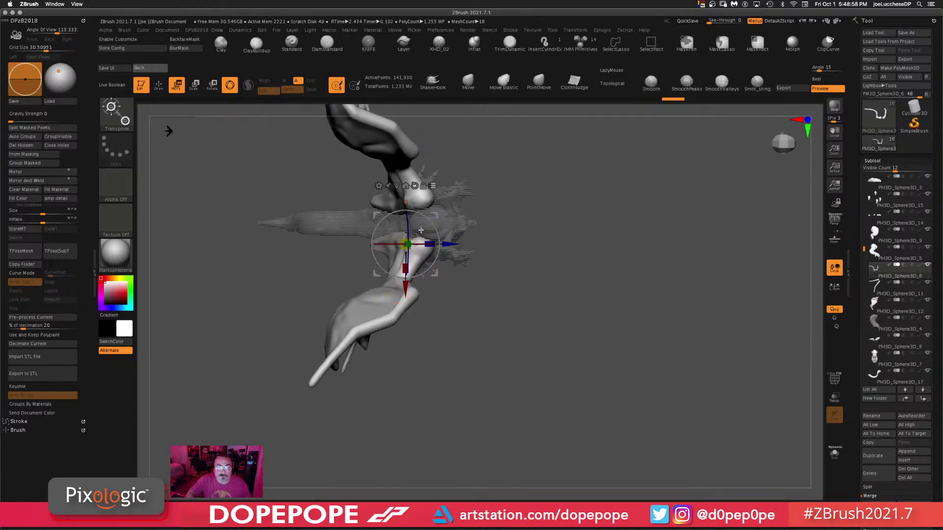
left_click_drag(436, 230, 452, 262)
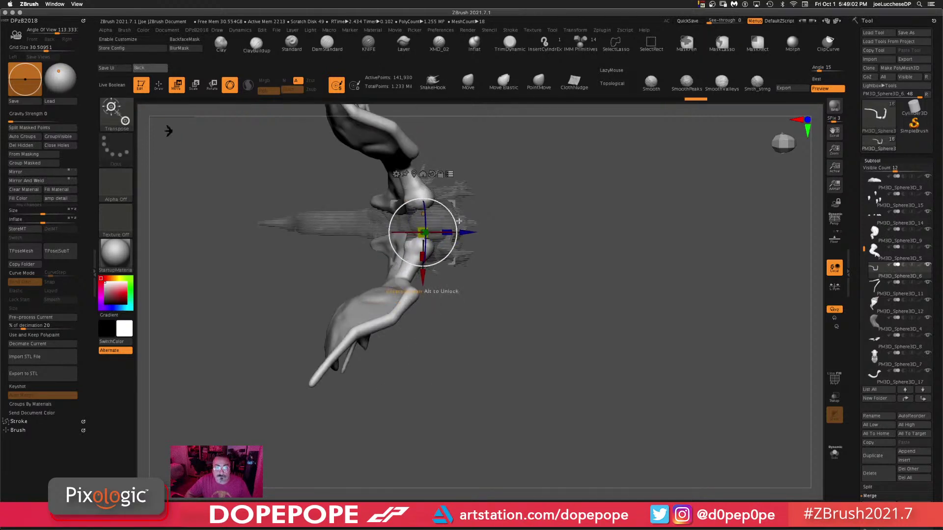
left_click_drag(455, 224, 426, 269)
left_click_drag(545, 329, 572, 260)
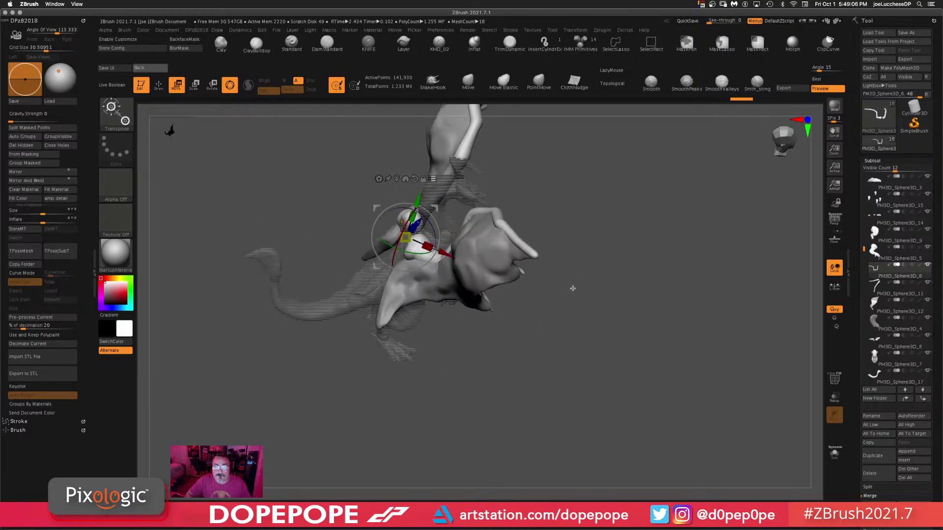
- Rotate the wings in side view, then re-center the gizmo on the shoulder, reset its orientation, and swing them downward
mouse_move(589, 309)
left_mouse_down("shift")
mouse_move(580, 283)
mouse_move(594, 305)
mouse_move(566, 301)
mouse_move(585, 320)
left_mouse_up("shift")
left_click_drag(437, 230, 421, 213)
left_click_drag(519, 407, 580, 415)
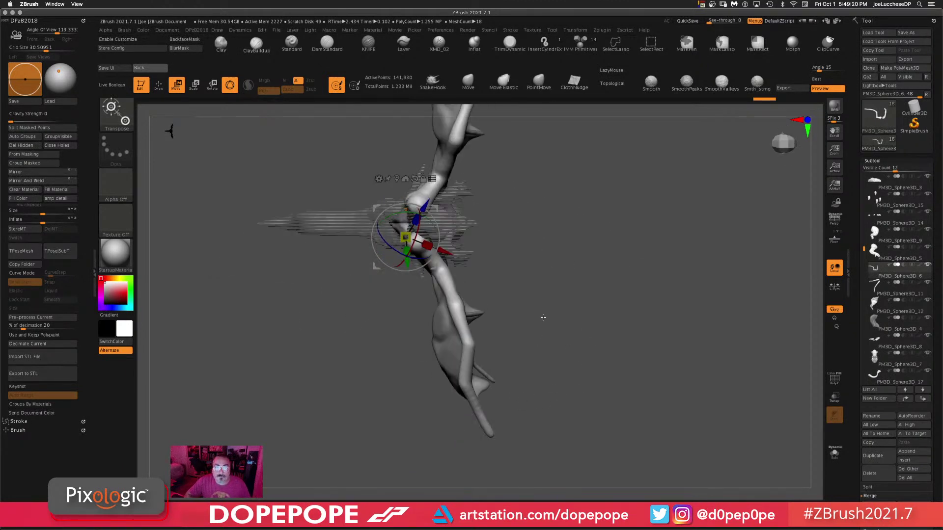
left_click_drag(543, 318, 560, 263)
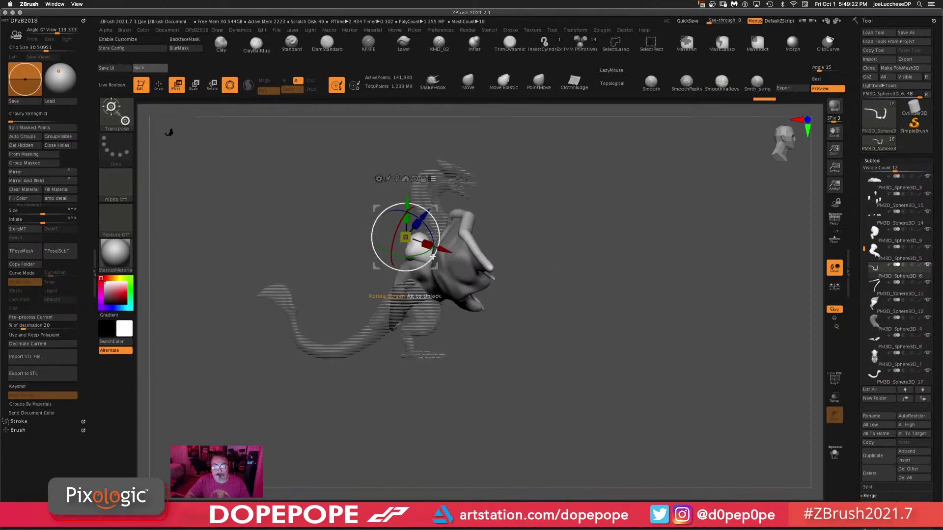
left_click_drag(434, 266, 447, 276, "alt")
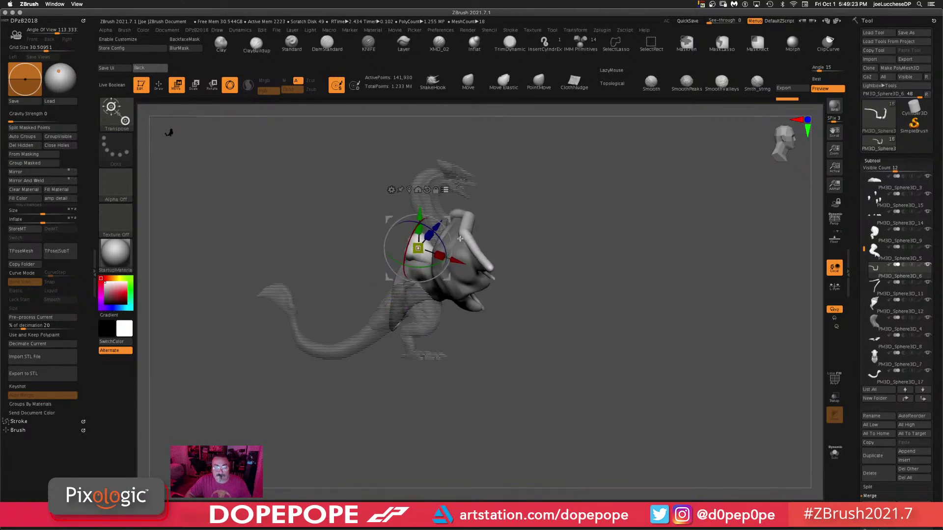
left_click(427, 190)
left_click_drag(443, 243, 425, 271)
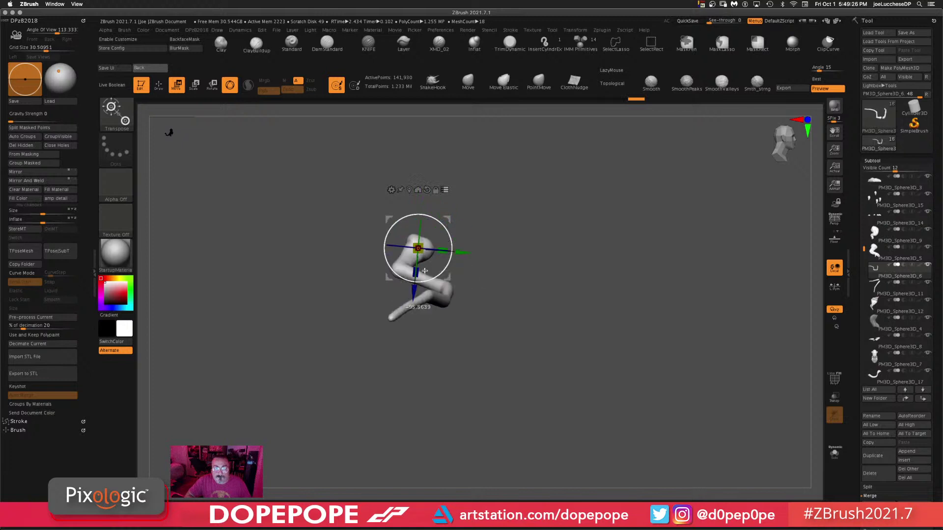
left_click_drag(611, 265, 602, 217, "shift")
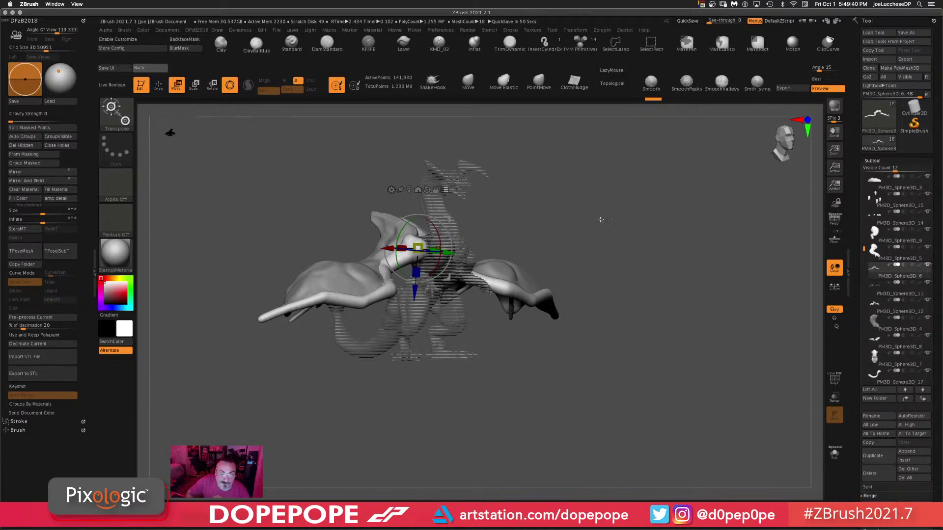
- Re-center the gizmo on the wing's shoulder joint and try rotating both wings backward along the body in side view
left_click_drag(579, 268, 588, 366)
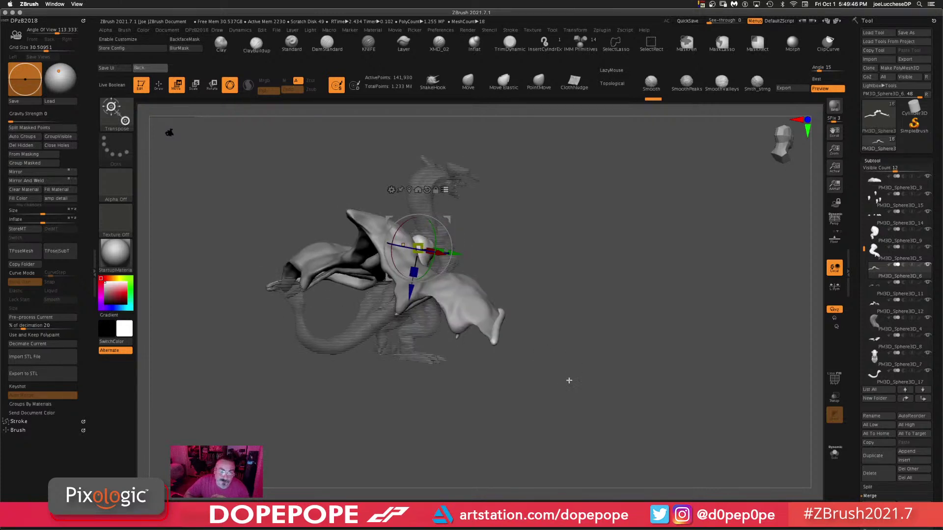
left_click_drag(569, 381, 648, 294)
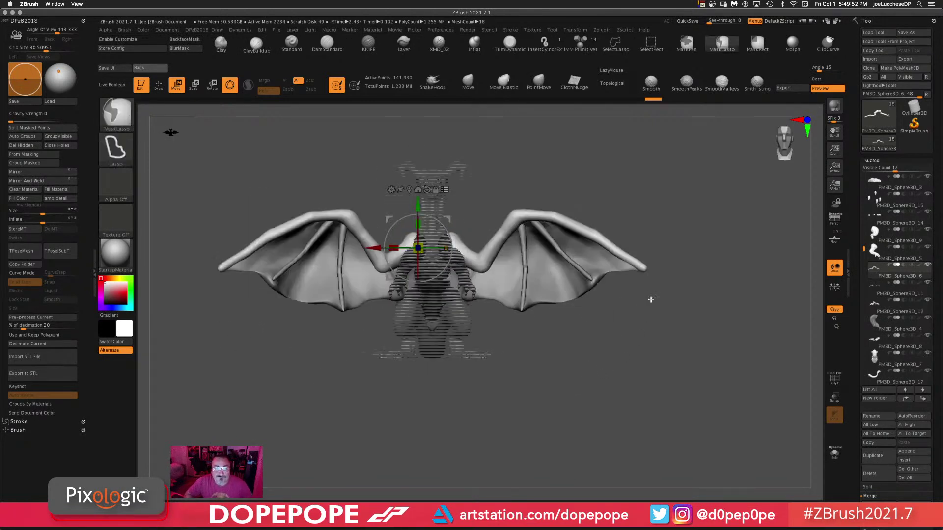
left_click_drag(584, 398, 613, 402)
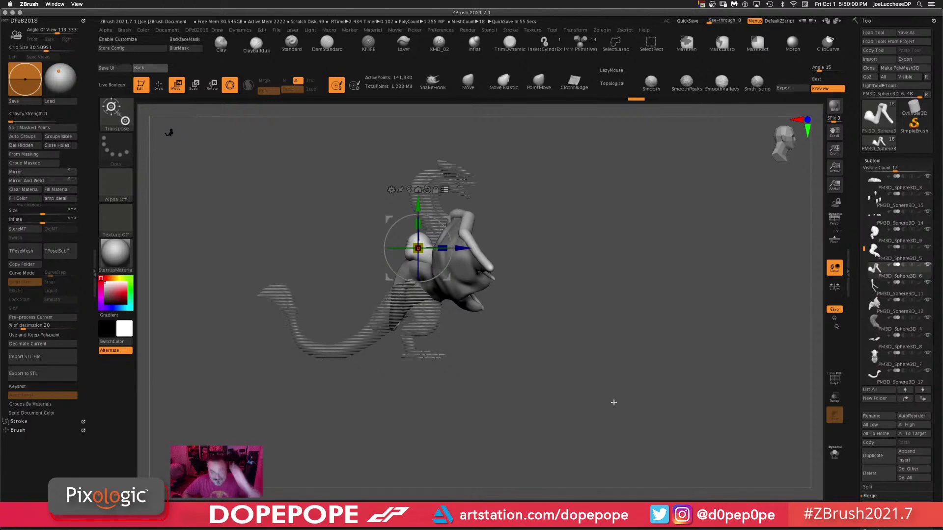
left_click_drag(615, 383, 584, 392)
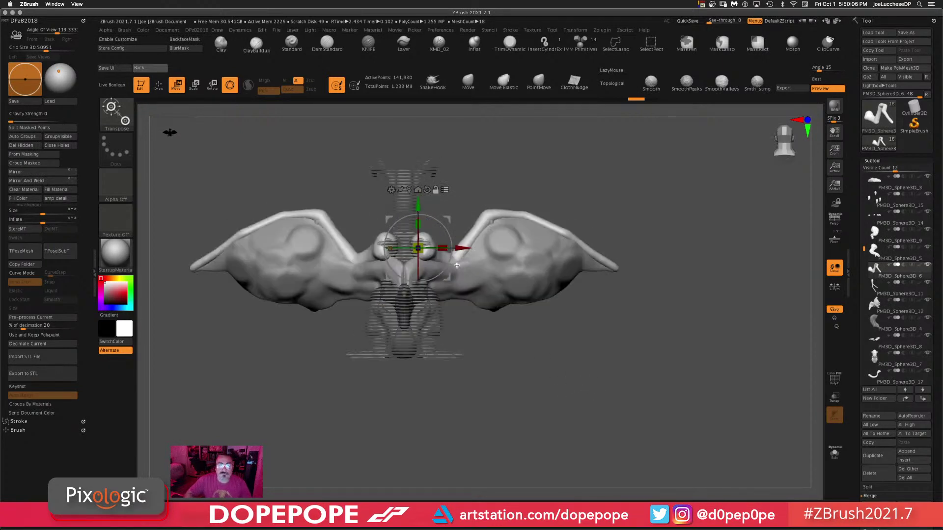
left_click_drag(418, 248, 477, 242, "alt")
left_click_drag(618, 268, 661, 264)
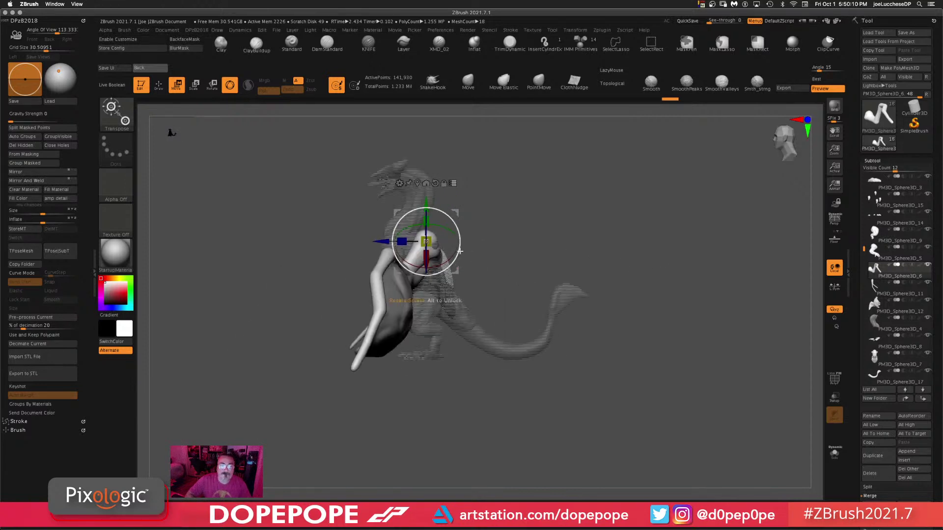
left_click_drag(459, 251, 430, 183)
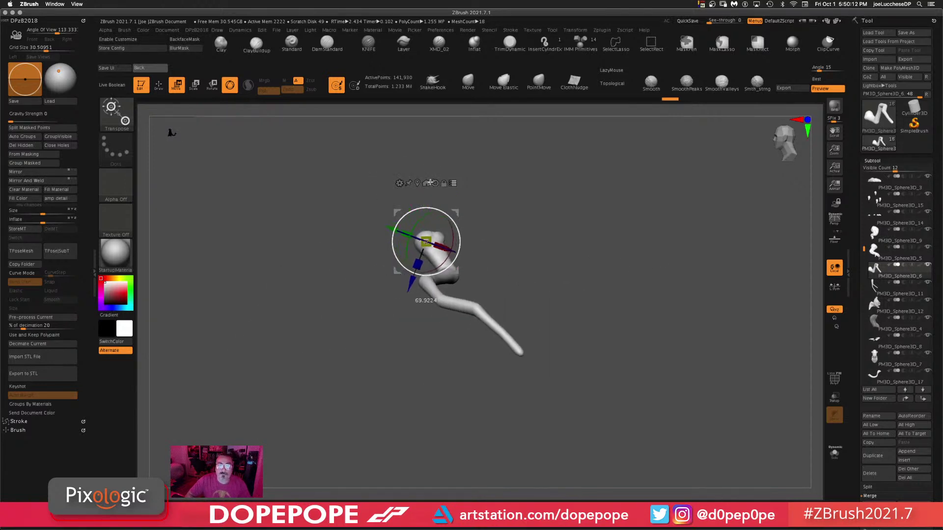
left_click_drag(616, 257, 506, 285)
left_click_drag(455, 268, 475, 262)
left_click_drag(583, 318, 615, 318)
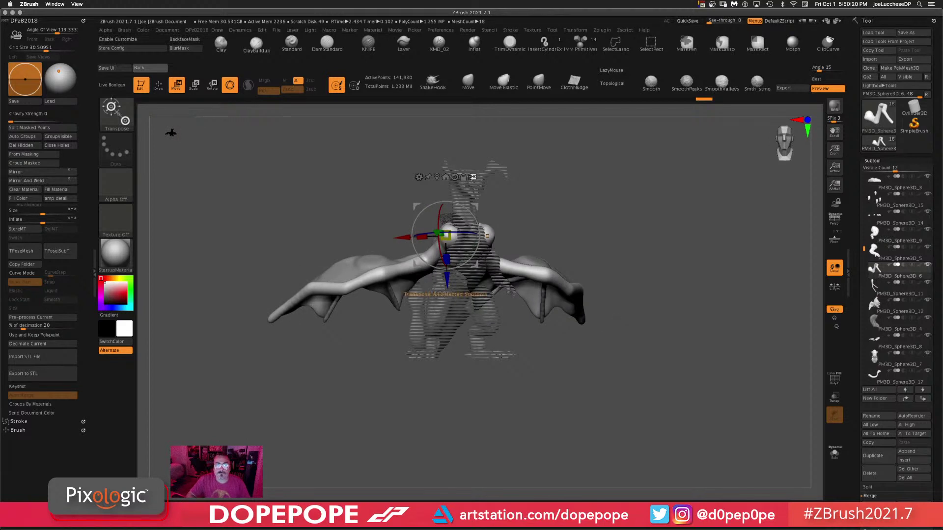
- Clear the masking from the body subtools, leave the transform gizmo and choose the Move brush
left_click_drag(623, 223, 635, 227)
mouse_move(632, 222)
left_mouse_down()
mouse_move(639, 226)
mouse_move(614, 232)
mouse_move(641, 234)
mouse_move(583, 228)
mouse_move(721, 215)
mouse_move(705, 205)
left_mouse_up()
key("ctrl+shift+f")
key("ctrl+shift+f")
key("ctrl+shift+f")
key("ctrl+shift+f")
key("ctrl+shift+f")
left_click(469, 83)
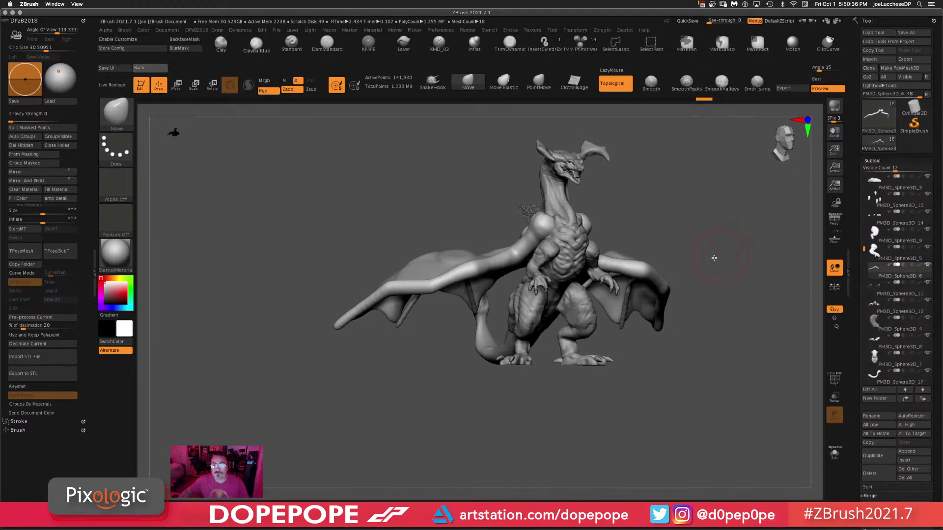
- Examine the folded-back wings and where their membranes overlap behind the dragon's shoulders
left_click_drag(665, 215, 714, 222)
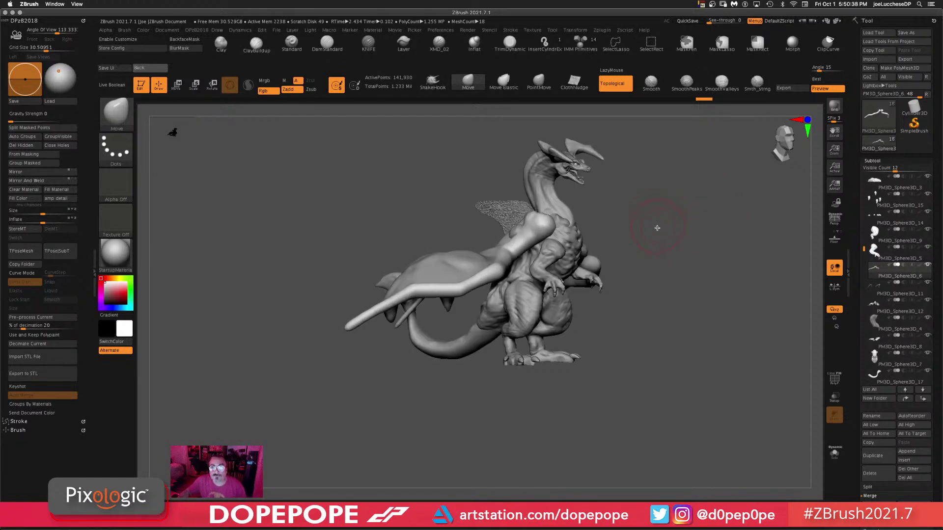
left_click_drag(657, 228, 709, 253)
mouse_move(686, 291)
left_mouse_down()
mouse_move(670, 263)
mouse_move(665, 310)
mouse_move(684, 295)
mouse_move(680, 284)
left_mouse_up()
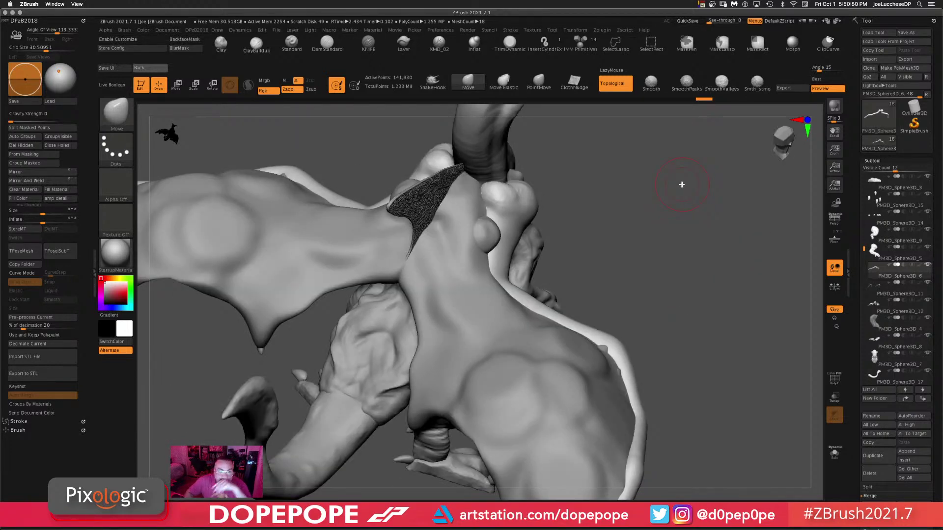
left_click_drag(624, 269, 608, 303)
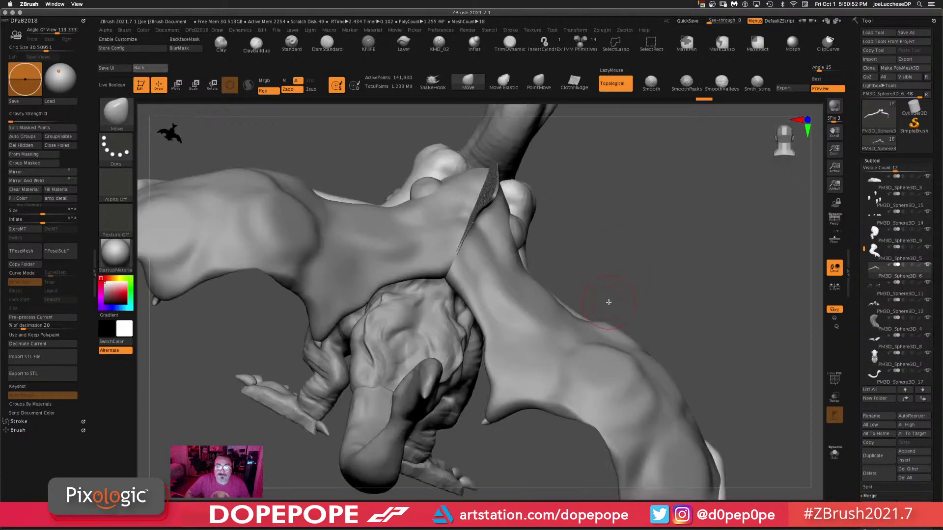
left_click_drag(611, 258, 613, 265)
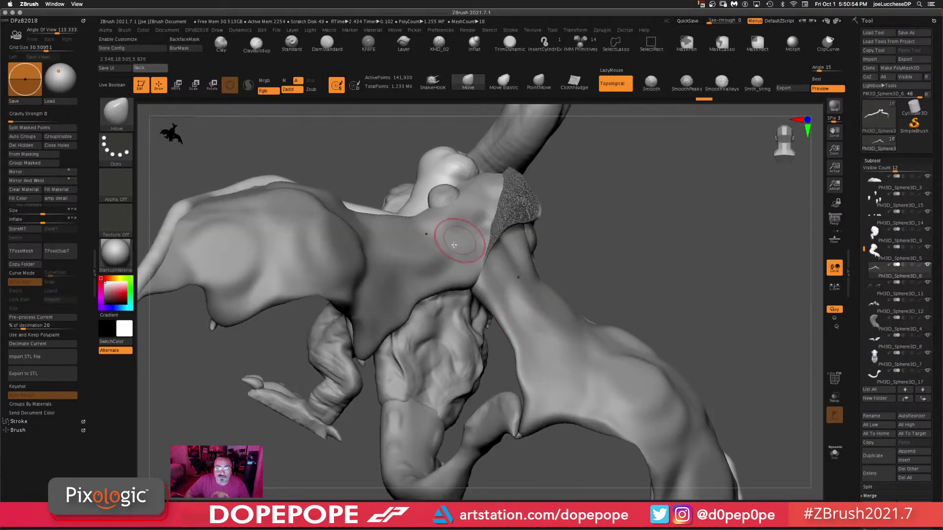
left_click_drag(646, 254, 665, 389)
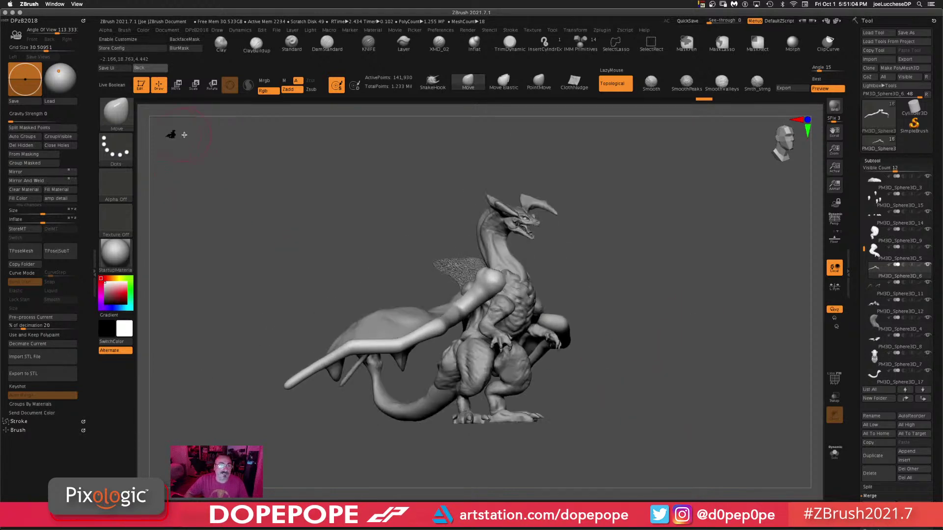
- Enlarge the silhouette thumbnail to size 512, move it closer to the model and examine the dragon's outline from both sides and the front
left_click_drag(226, 230, 297, 304)
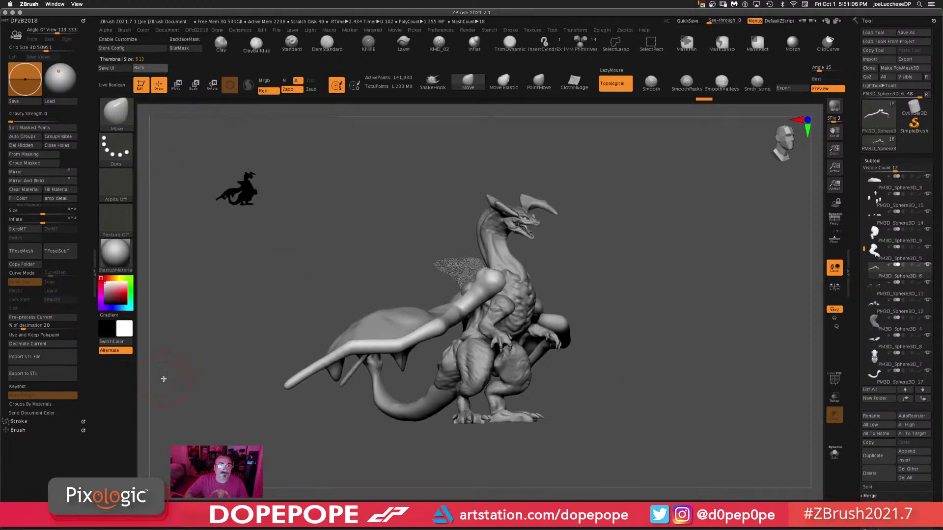
left_click_drag(164, 379, 209, 334)
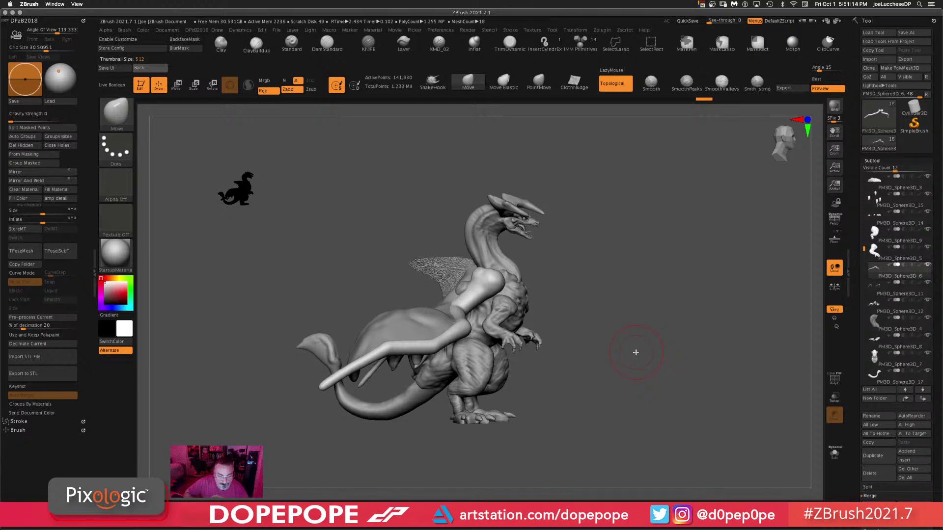
left_click_drag(636, 352, 587, 351)
mouse_move(654, 221)
left_mouse_down()
mouse_move(644, 223)
mouse_move(661, 228)
left_mouse_up()
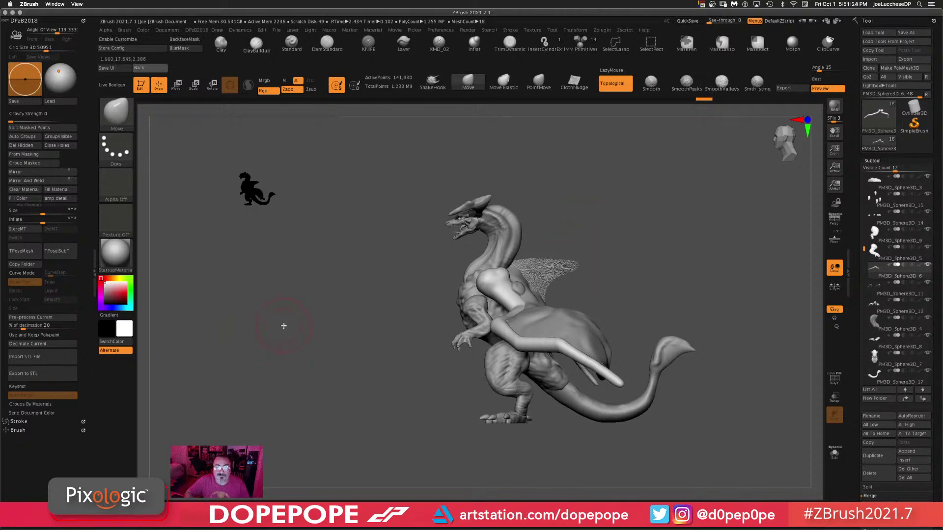
left_click_drag(284, 325, 275, 295)
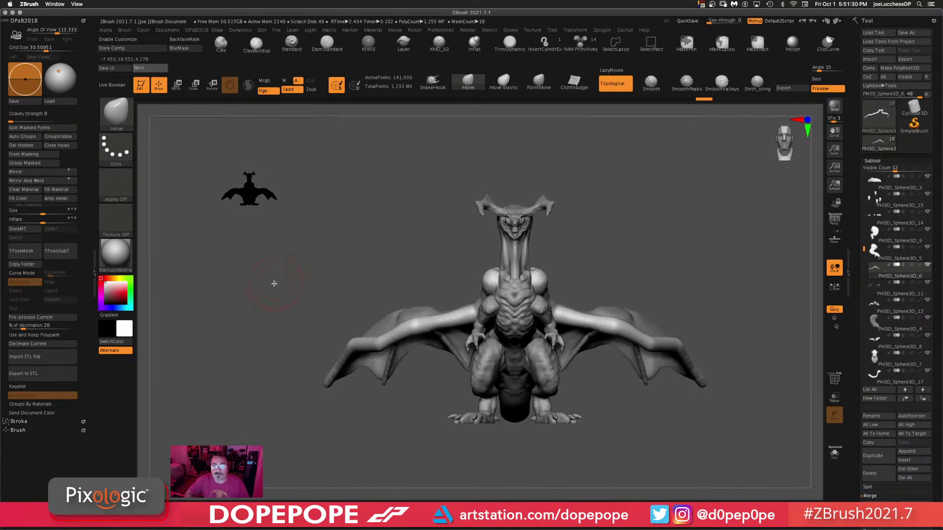
left_click_drag(620, 251, 654, 252)
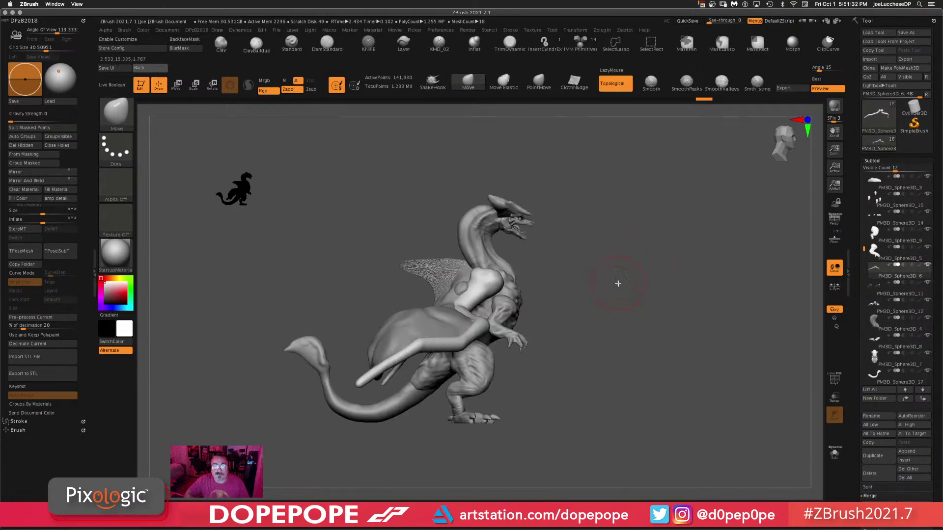
- Undo the wing scaling and rotations step by step until the wings are raised again
key("ctrl")
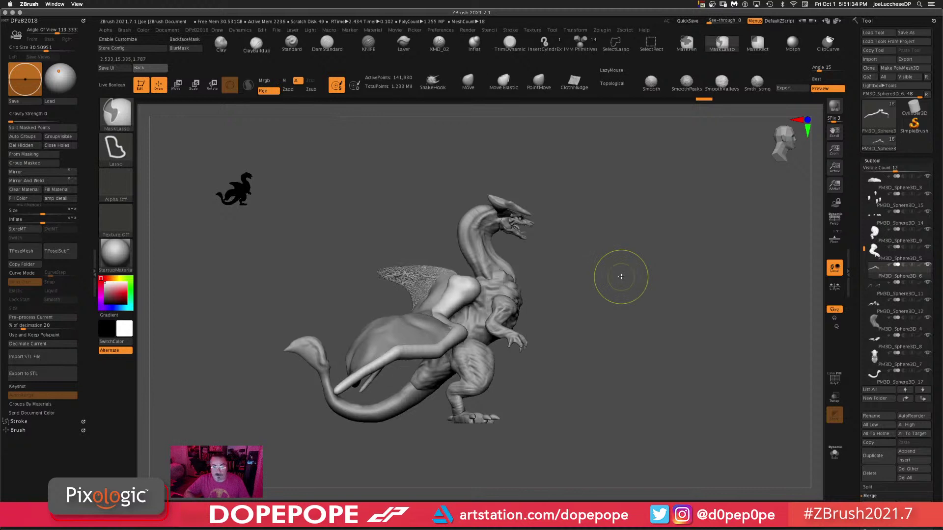
key("ctrl+z")
key("ctrl+z")
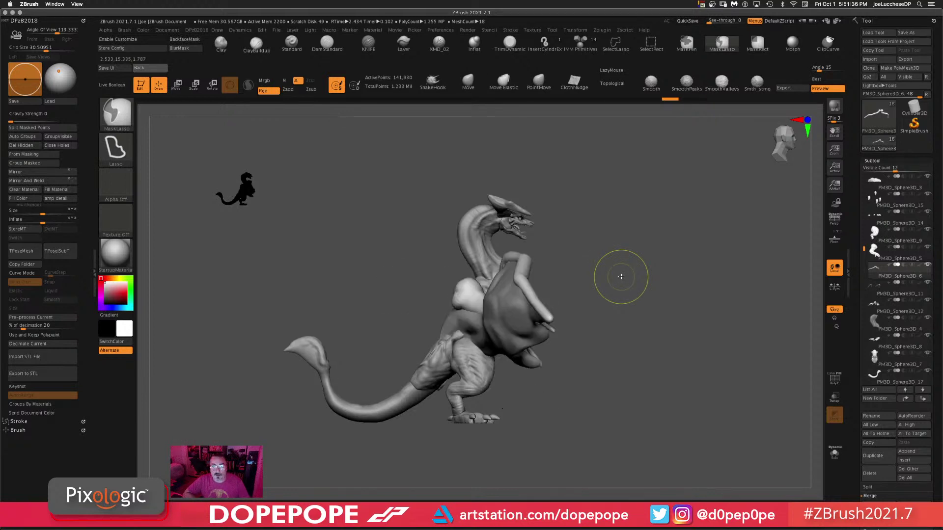
key("ctrl+z")
key("ctrl+z")
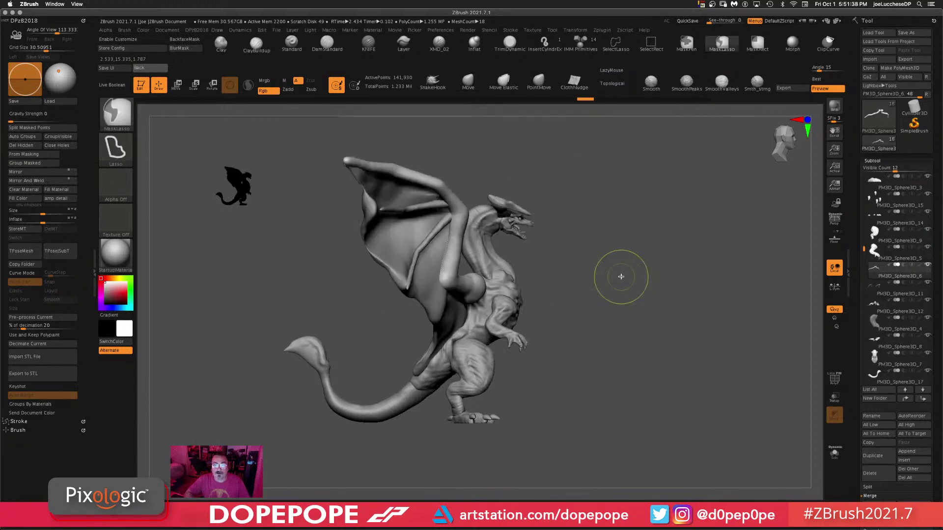
key("ctrl+z")
key("ctrl+z")
key("ctrl+z")
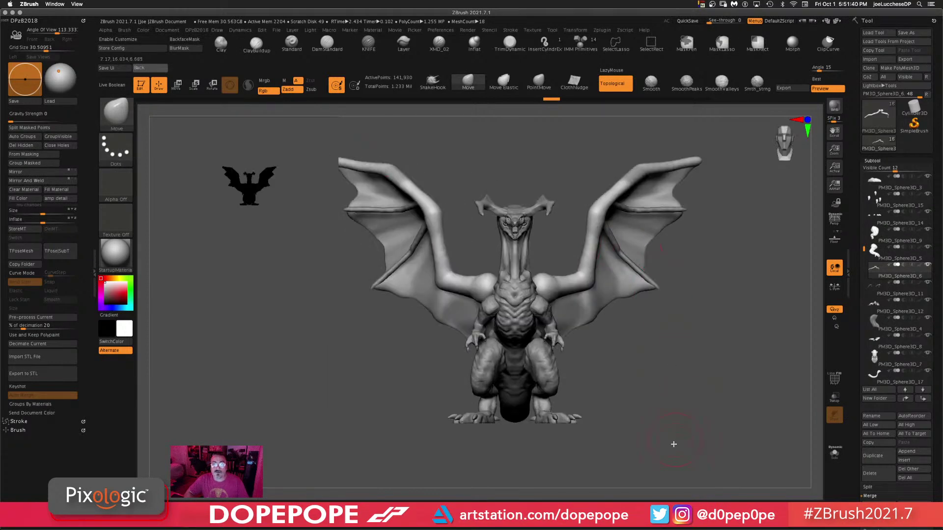
key("ctrl+z")
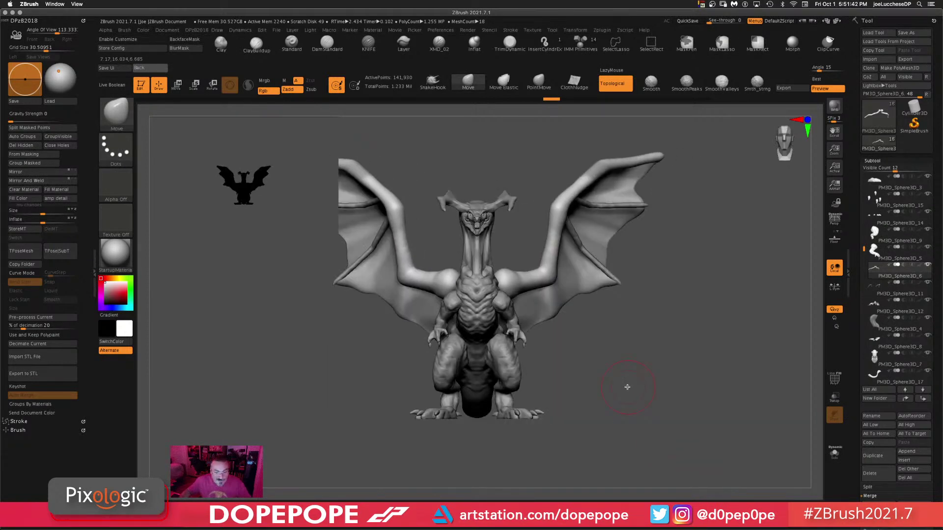
- Shrink the silhouette thumbnail, move it out of the way and examine the raised wings from the side and back
left_click_drag(319, 222, 198, 126)
left_click_drag(614, 433, 636, 434)
left_click_drag(618, 384, 670, 407, "alt")
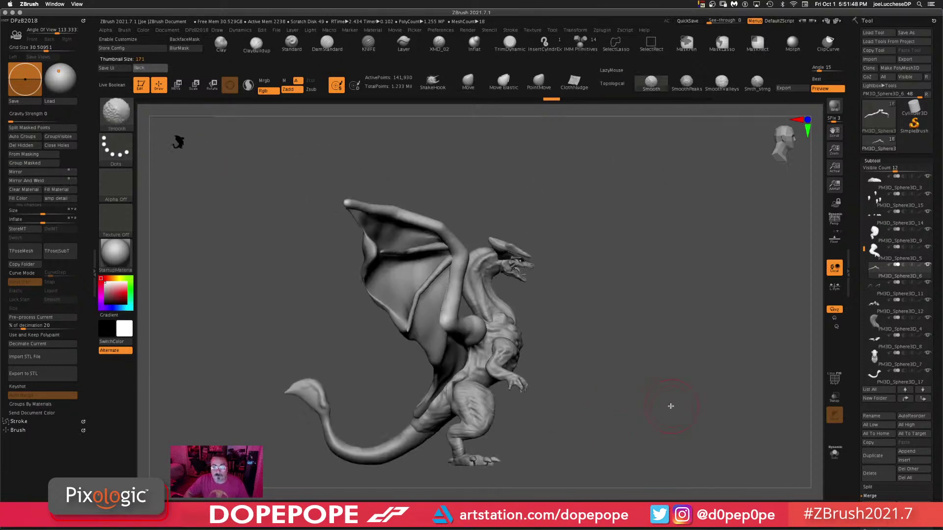
left_click_drag(728, 278, 690, 333)
left_click_drag(705, 370, 680, 327, "alt")
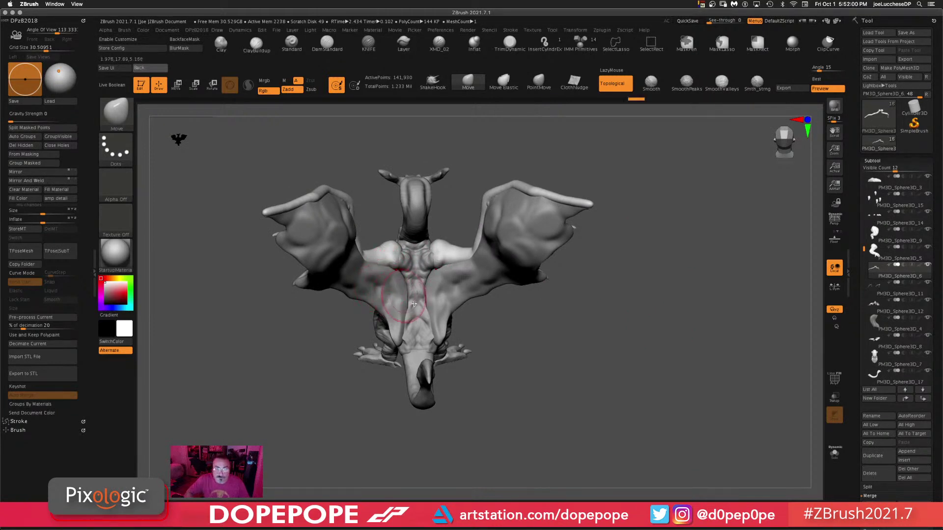
- Select the wing membrane subtool, enlarge the Move brush and pull the membrane's inner edge toward the upper back and shoulder
left_click(495, 290, "alt")
left_click_drag(516, 412, 579, 368)
key("space")
left_click_drag(527, 337, 542, 342)
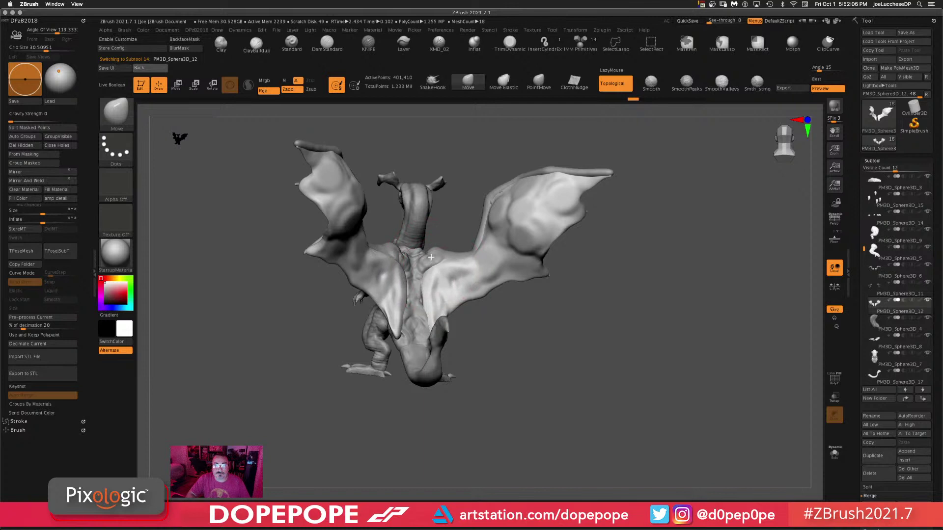
left_click_drag(550, 381, 455, 260)
- Reshape the membrane's lower inner edge with the Move brush so it attaches along the dragon's back and flank
left_click_drag(579, 363, 466, 314)
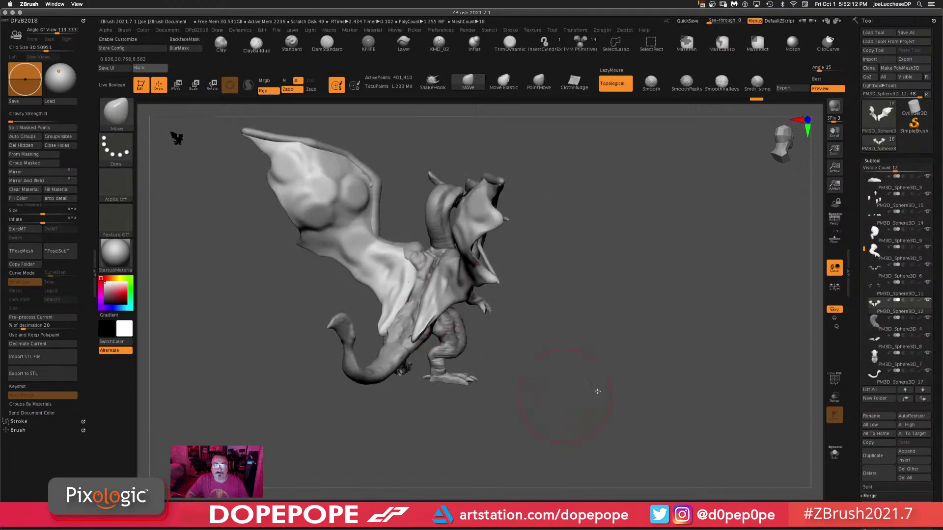
left_click_drag(597, 391, 555, 373)
left_click_drag(415, 294, 402, 307)
mouse_move(594, 346)
left_mouse_down()
mouse_move(642, 352)
mouse_move(614, 370)
mouse_move(643, 295)
mouse_move(547, 324)
mouse_move(513, 324)
left_mouse_up()
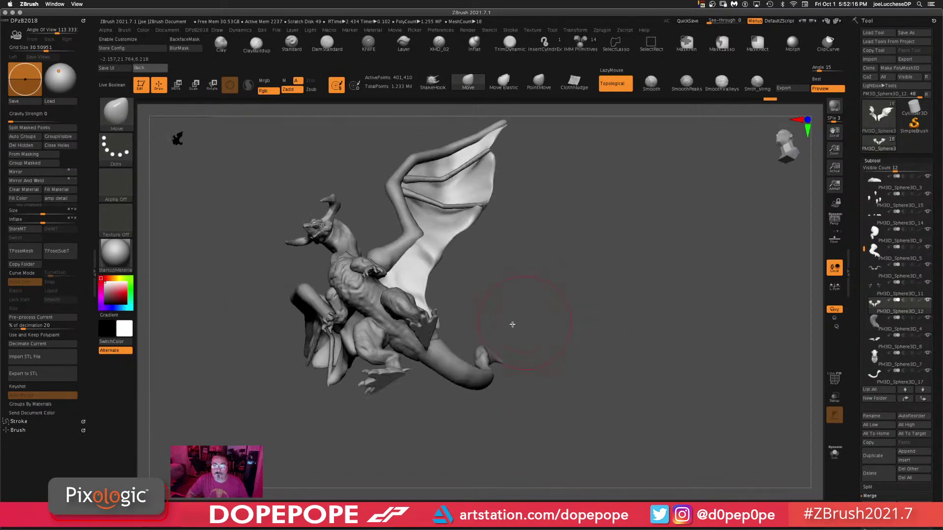
left_click_drag(580, 289, 467, 311)
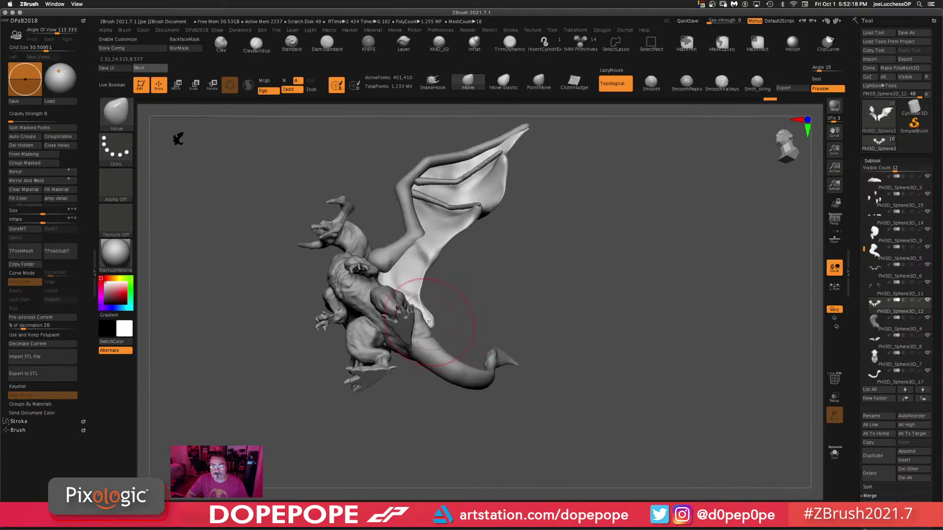
mouse_move(403, 331)
left_mouse_down()
mouse_move(692, 296)
mouse_move(619, 312)
left_mouse_up()
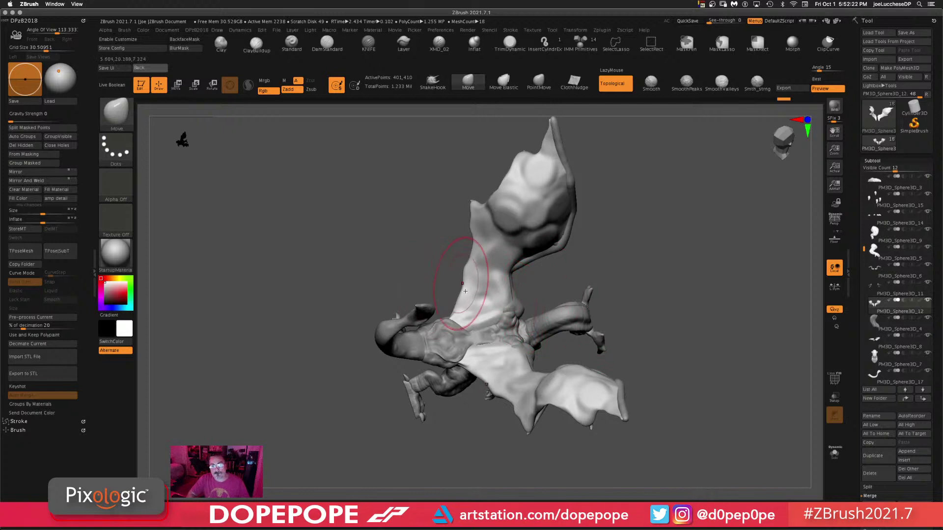
left_click_drag(450, 311, 442, 321)
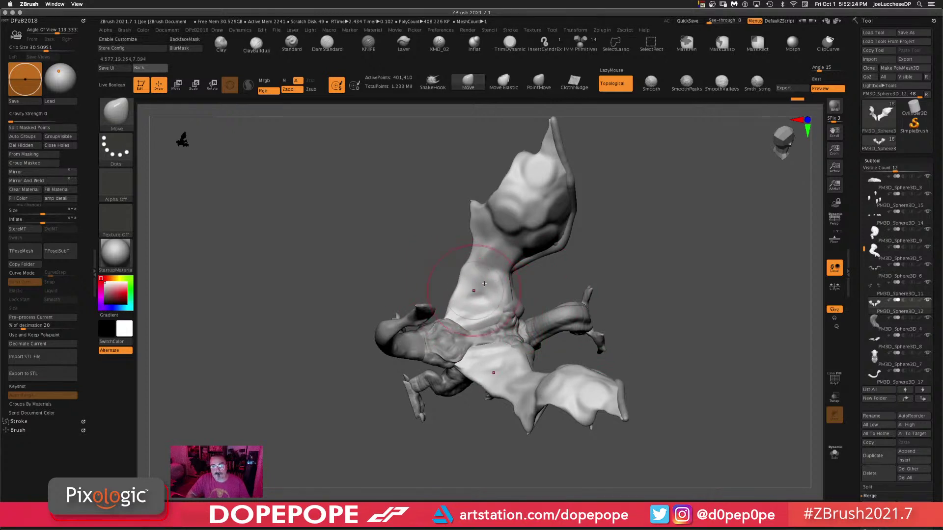
- Reduce the Move brush's draw size and refine the membrane near the wing base
key("space")
key("space")
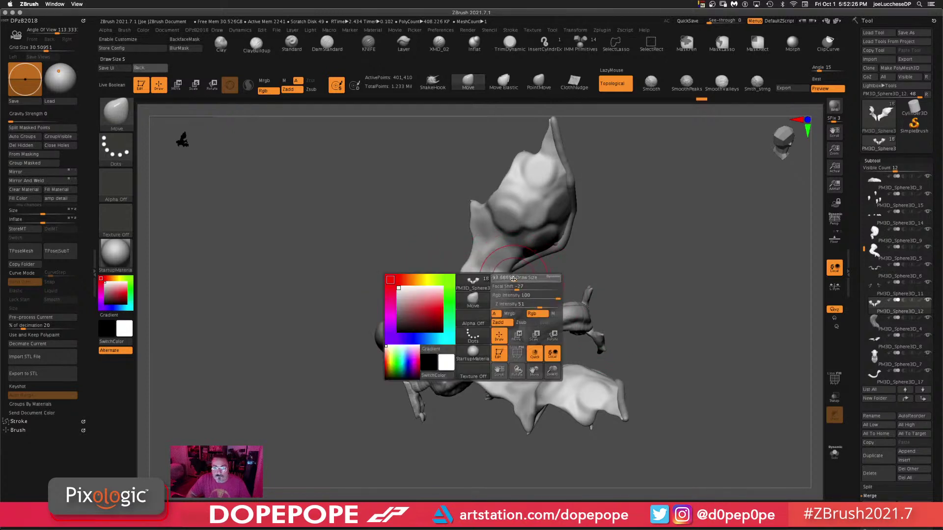
mouse_move(466, 277)
left_mouse_down()
mouse_move(477, 279)
mouse_move(464, 293)
mouse_move(472, 289)
left_mouse_up()
- Select the wing arm bone subtool, enlarge the Move brush and pull the bone's inner end into the dragon's shoulder
left_click_drag(619, 267, 714, 315)
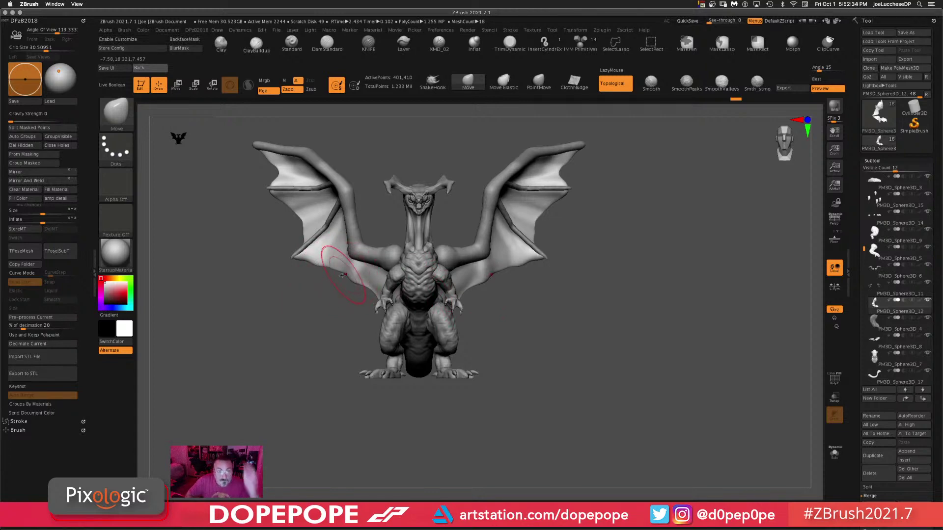
left_click_drag(574, 343, 632, 383, "alt")
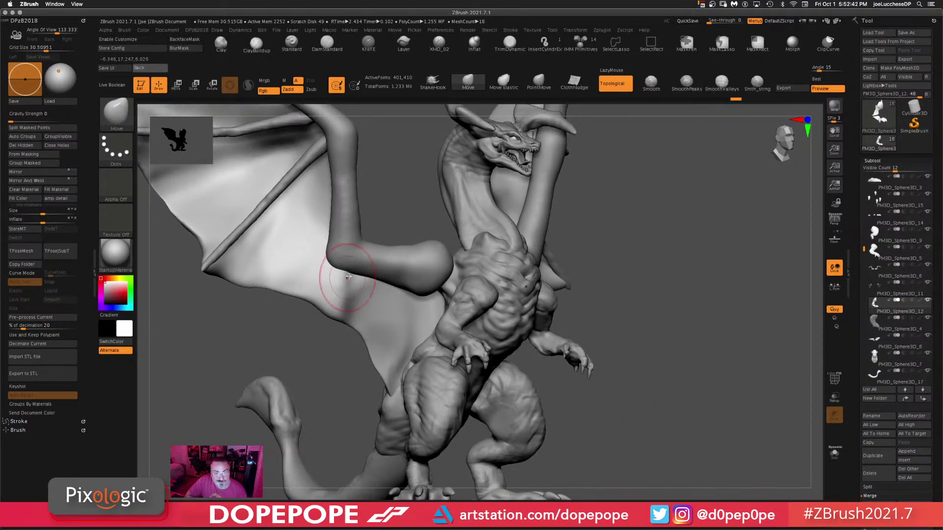
left_click(398, 265, "alt")
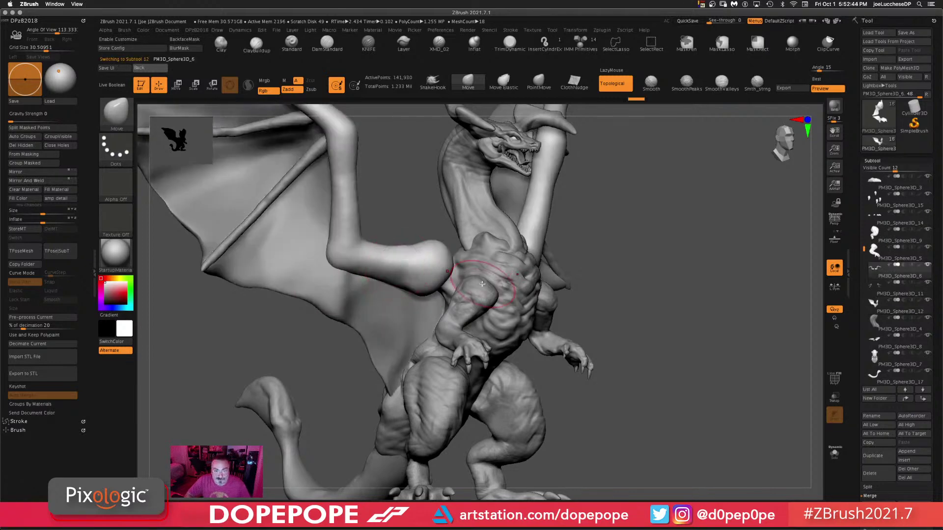
left_click_drag(643, 314, 597, 282)
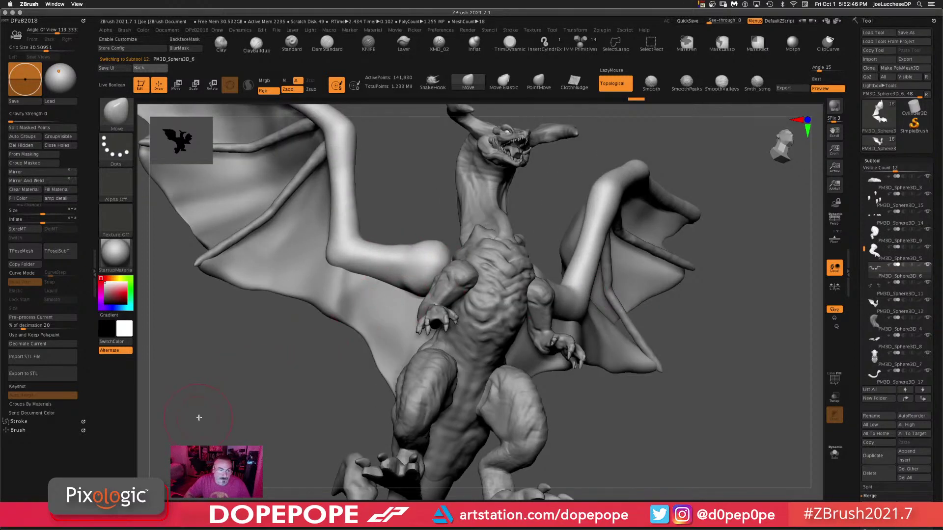
right_click(335, 315)
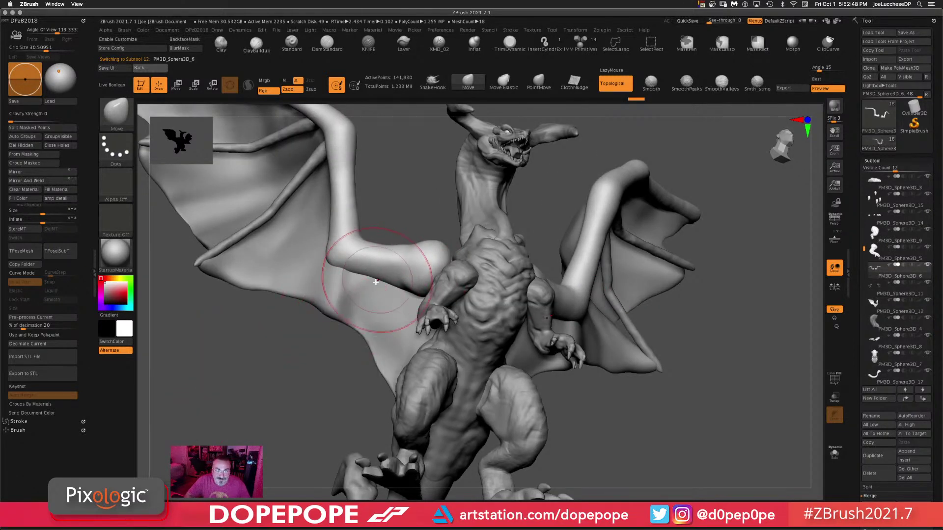
left_click_drag(446, 256, 454, 257)
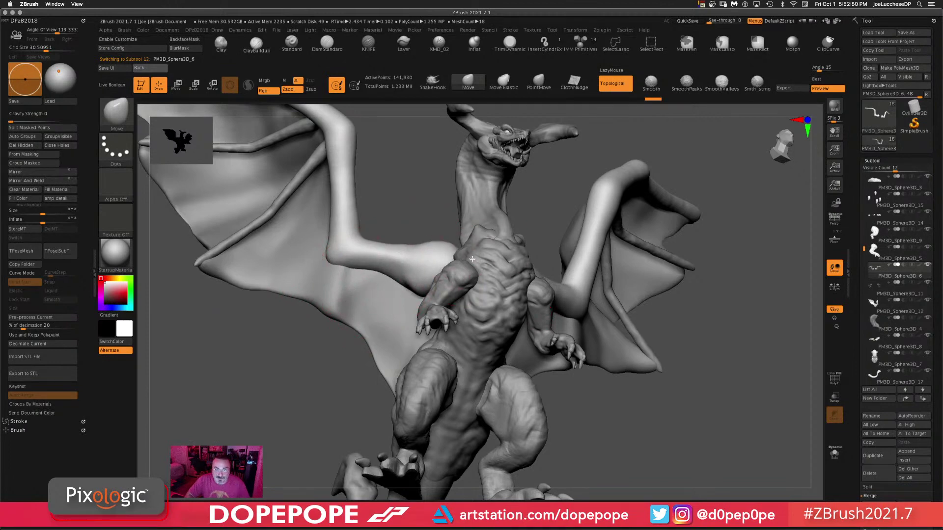
- Reduce the Move brush's draw size and refine the shape of the wing arm between shoulder and elbow
mouse_move(664, 427)
left_mouse_down()
mouse_move(677, 442)
mouse_move(705, 398)
mouse_move(678, 373)
left_mouse_up()
left_click_drag(613, 320, 568, 365)
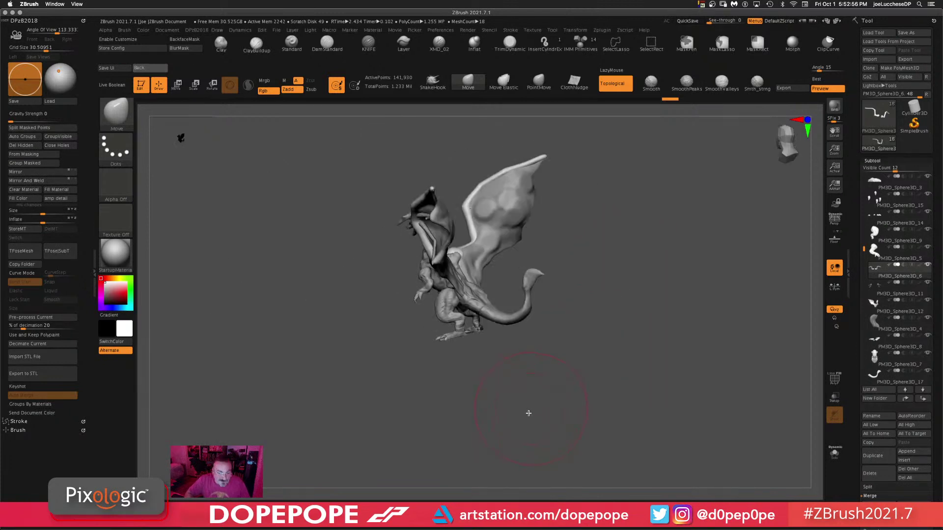
left_click_drag(528, 413, 553, 411, "shift")
left_click_drag(609, 378, 604, 442, "alt")
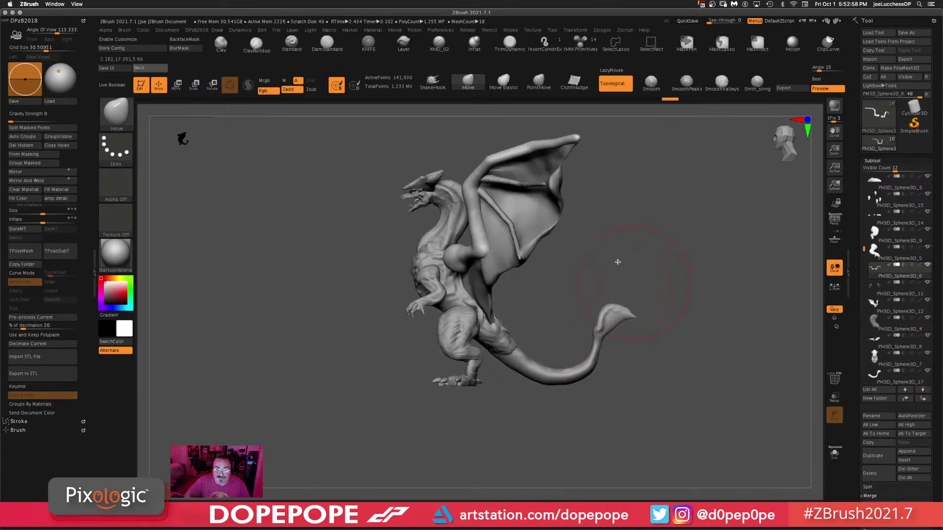
left_click_drag(643, 277, 552, 298, "alt")
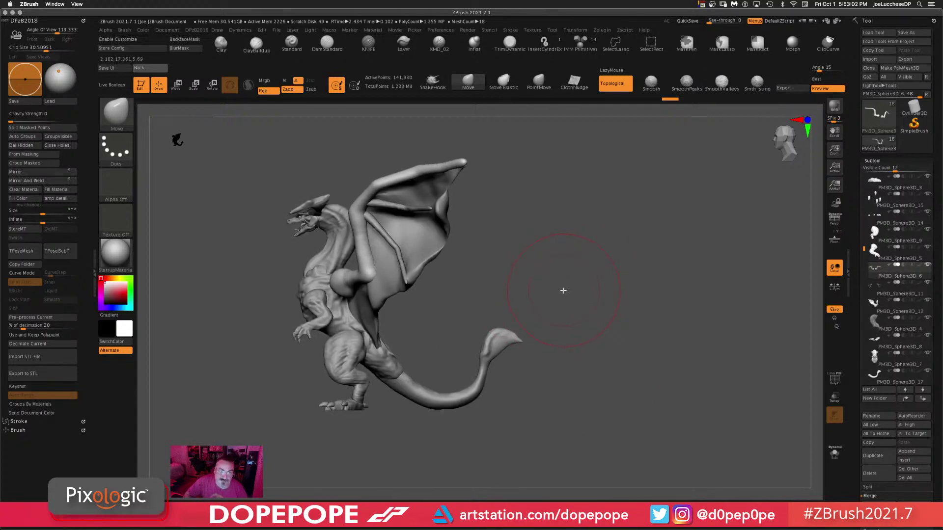
key("space")
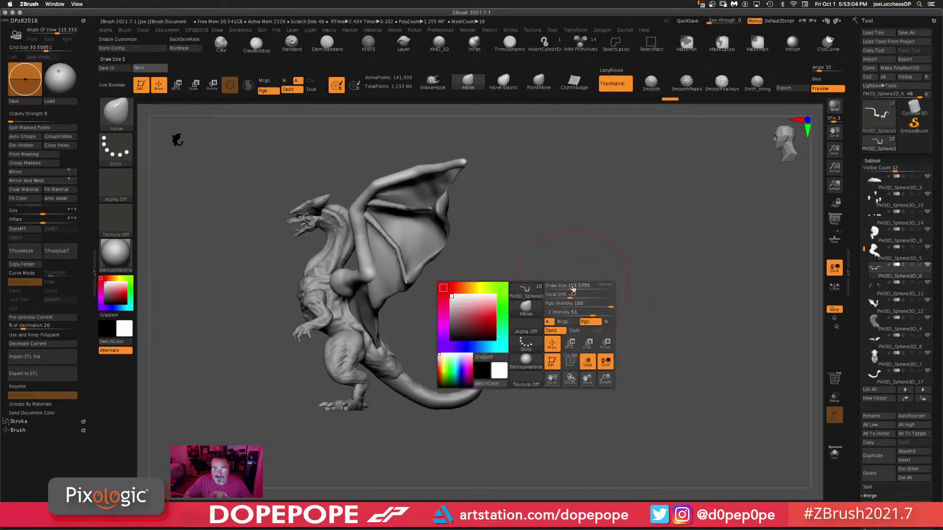
mouse_move(571, 285)
left_mouse_down()
mouse_move(545, 289)
mouse_move(588, 355)
mouse_move(623, 303)
mouse_move(585, 352)
mouse_move(461, 320)
left_mouse_up()
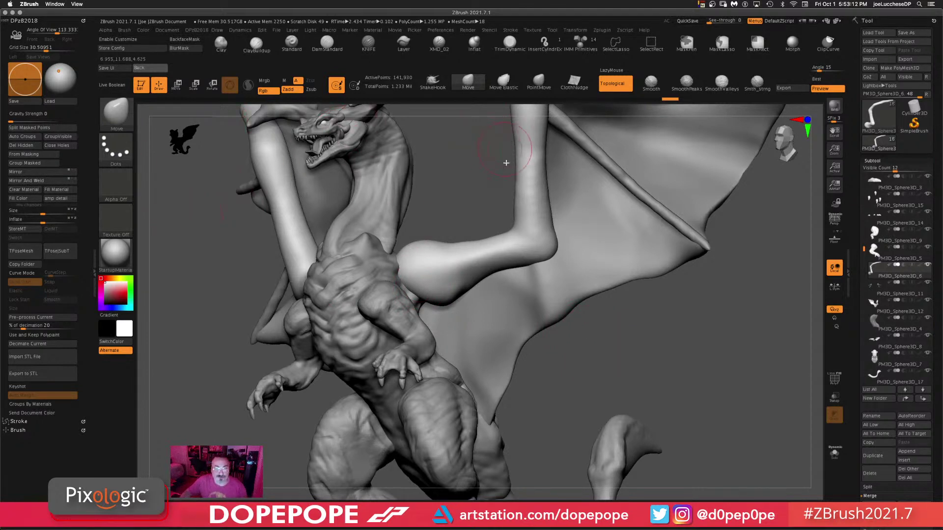
- Build up muscle strokes with the ClayBuildup brush on the wing arm's shoulder end and upper section
left_click(256, 43)
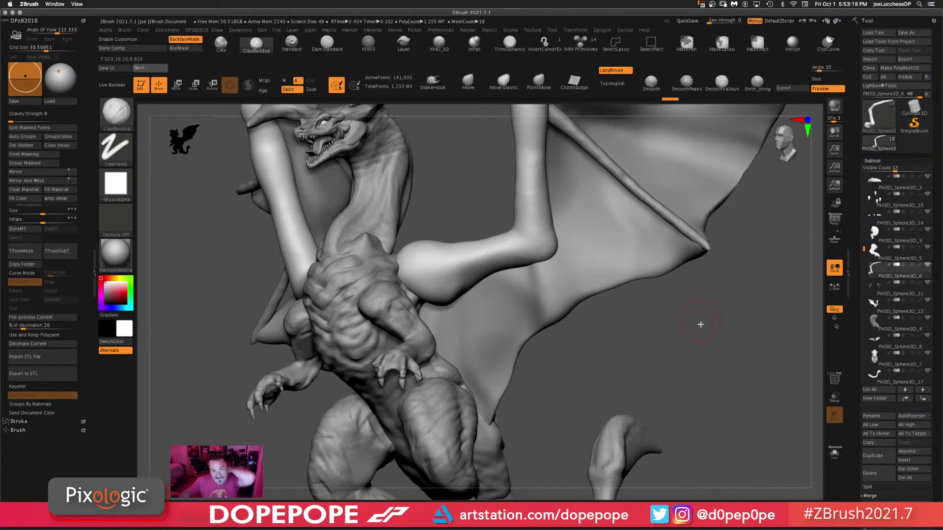
left_click_drag(700, 324, 697, 358)
left_click_drag(438, 201, 490, 326)
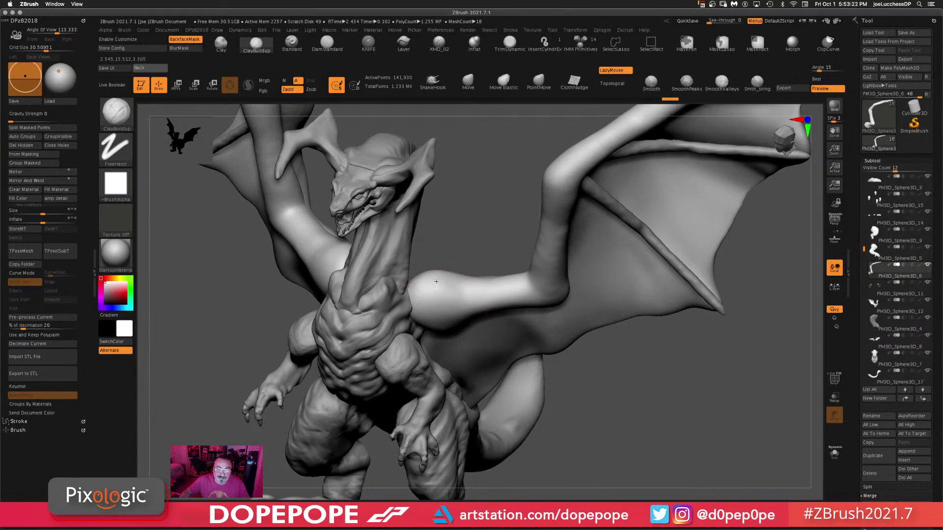
mouse_move(429, 281)
left_mouse_down()
mouse_move(425, 295)
mouse_move(420, 278)
mouse_move(430, 295)
left_mouse_up()
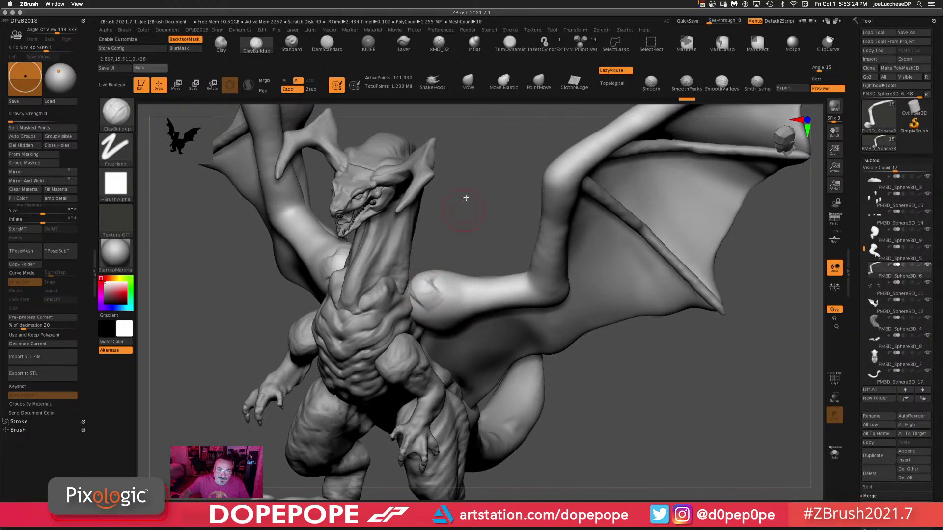
mouse_move(465, 258)
left_mouse_down()
mouse_move(479, 211)
mouse_move(452, 273)
mouse_move(478, 285)
mouse_move(494, 273)
left_mouse_up()
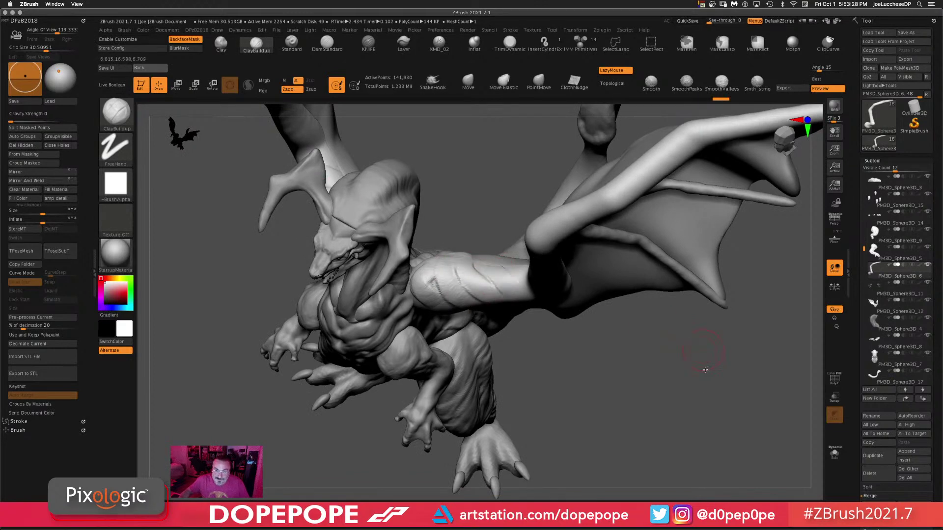
left_click_drag(705, 369, 686, 395)
mouse_move(486, 277)
left_mouse_down()
mouse_move(539, 285)
mouse_move(595, 331)
left_mouse_up()
- Continue the ClayBuildup strokes past the elbow along the wing's forearm and leading edge
left_click_drag(686, 411, 668, 359)
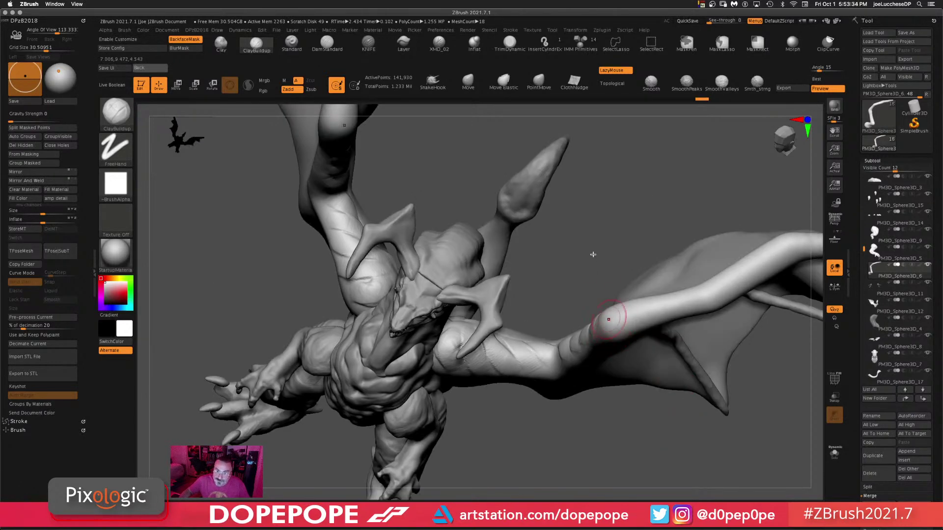
mouse_move(593, 254)
left_mouse_down()
mouse_move(589, 242)
mouse_move(598, 257)
left_mouse_up()
mouse_move(603, 323)
left_mouse_down()
mouse_move(609, 344)
mouse_move(741, 299)
left_mouse_up()
mouse_move(746, 273)
left_mouse_down()
mouse_move(763, 285)
mouse_move(777, 274)
left_mouse_up()
left_click_drag(758, 392, 732, 462)
- Update the wing arm bones' DynaMesh and reduce the ClayBuildup brush's draw size
left_click_drag(699, 393, 530, 154)
right_click_drag(522, 329, 484, 276)
right_click_drag(247, 411, 223, 358, "ctrl")
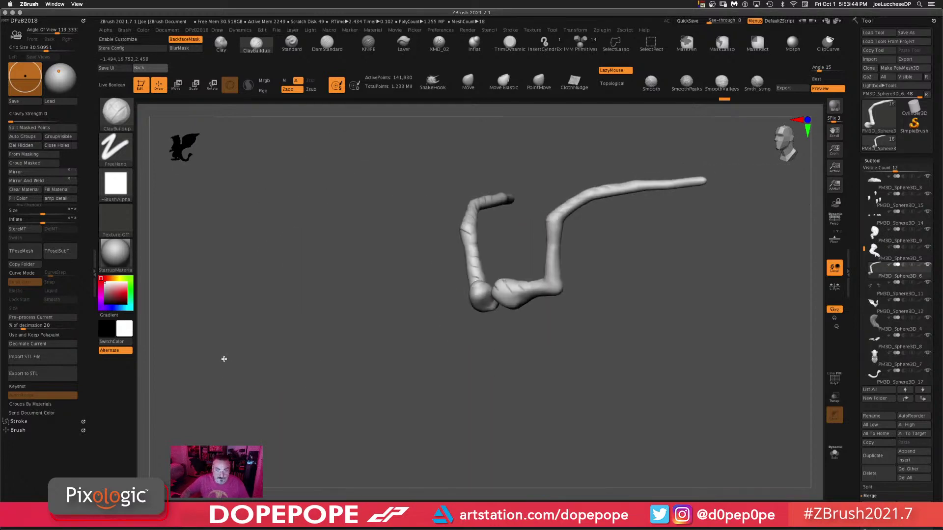
right_click_drag(686, 352, 589, 297, "alt")
key("space")
left_click_drag(597, 295, 629, 355)
key("f")
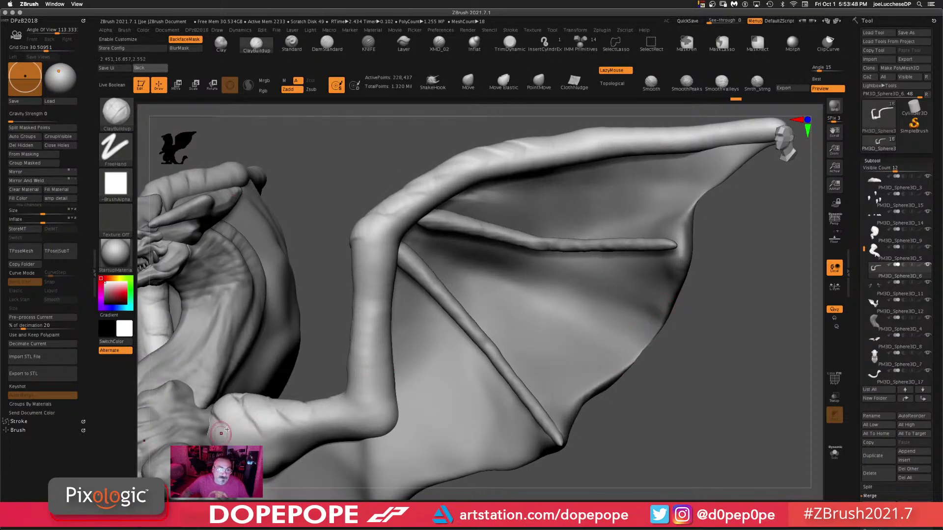
- Layer diagonal ClayBuildup muscle strands over the upper wing arm from the shoulder to the elbow, including its underside
left_click_drag(216, 427, 273, 443)
mouse_move(241, 401)
left_mouse_down()
mouse_move(313, 438)
mouse_move(317, 429)
mouse_move(338, 434)
left_mouse_up()
left_click_drag(797, 385, 770, 405)
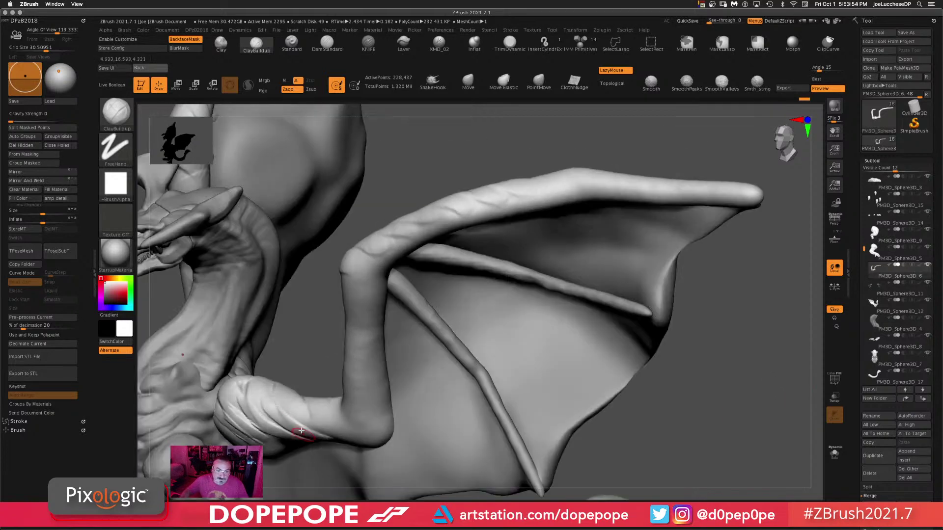
left_click_drag(300, 410, 346, 431)
left_click_drag(330, 399, 353, 421)
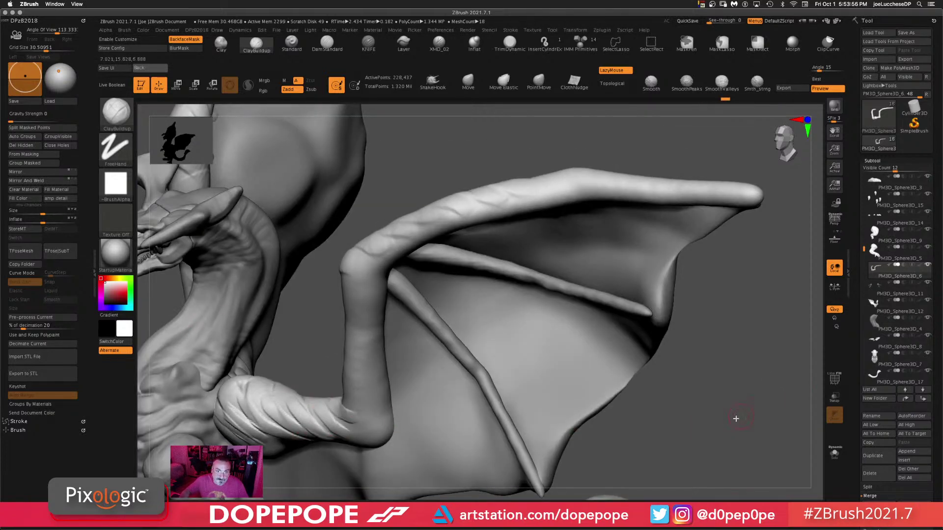
left_click_drag(735, 417, 737, 418)
left_click_drag(721, 449, 744, 291, "alt")
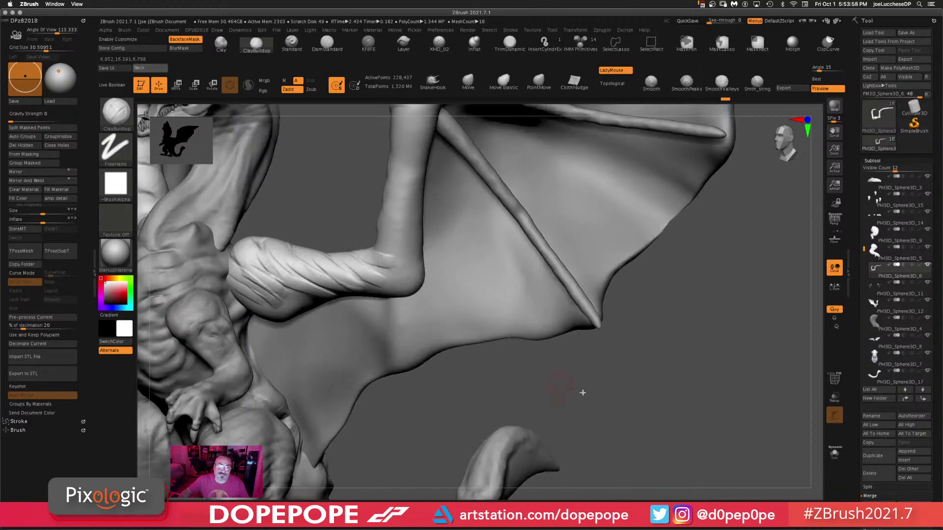
left_click_drag(583, 392, 572, 344)
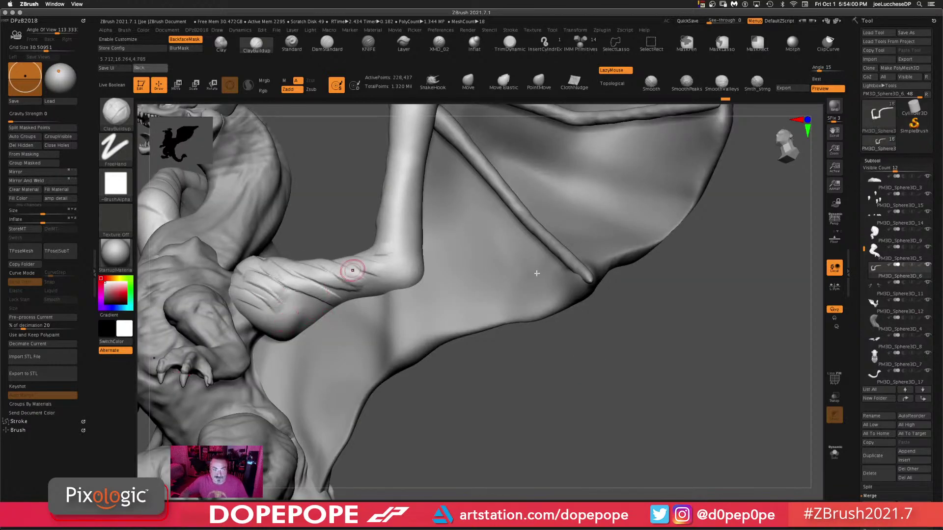
mouse_move(370, 285)
left_mouse_down()
mouse_move(378, 289)
mouse_move(324, 319)
mouse_move(263, 322)
left_mouse_up()
- Update the wing arm's DynaMesh and add wrapping ClayBuildup strokes along the forearm and the wing's leading edge
mouse_move(579, 421)
left_mouse_down("alt")
mouse_move(511, 361)
mouse_move(618, 319)
mouse_move(634, 275)
left_mouse_up("alt")
left_click_drag(639, 245, 548, 441, "ctrl")
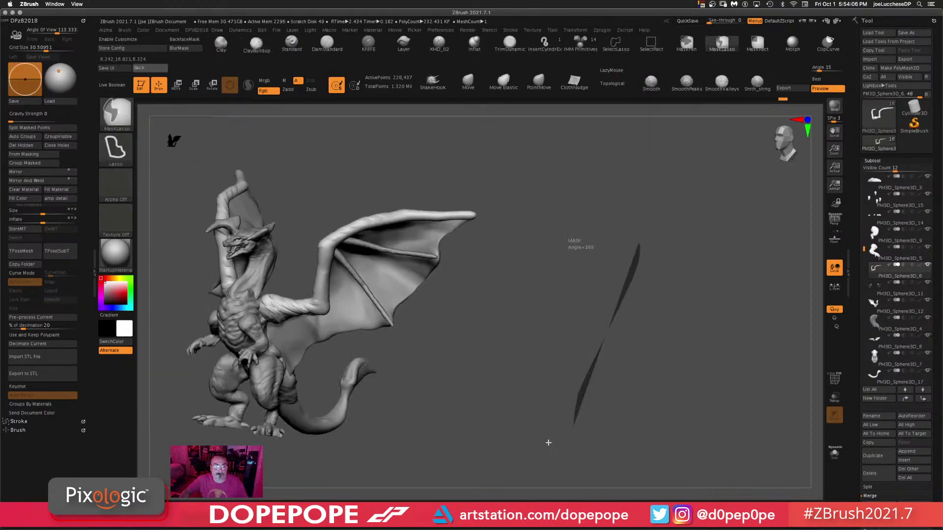
left_click_drag(425, 282, 435, 293, "shift")
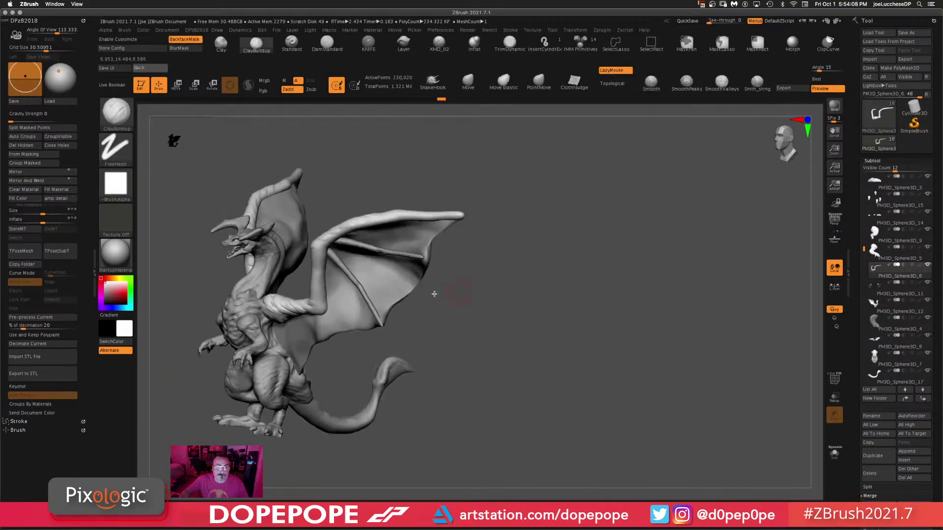
left_click_drag(308, 307, 320, 291)
key("space")
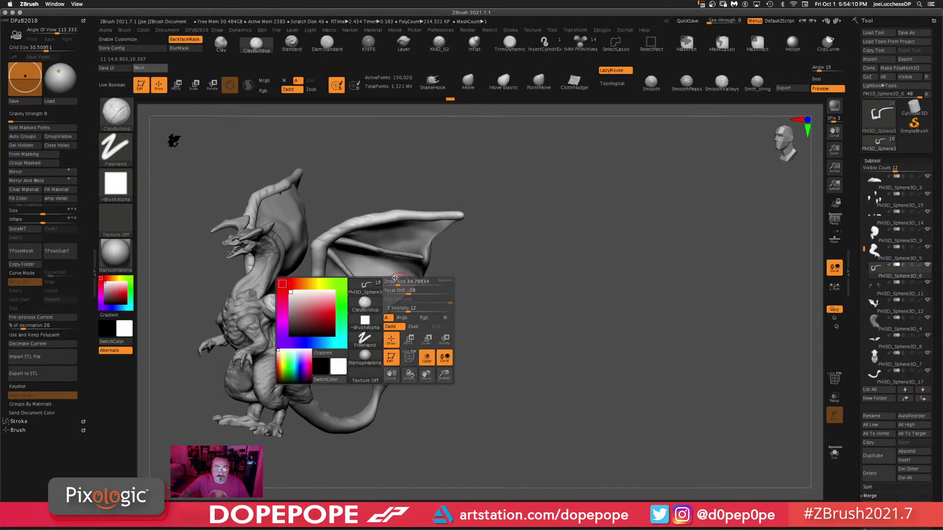
left_click_drag(403, 283, 391, 283)
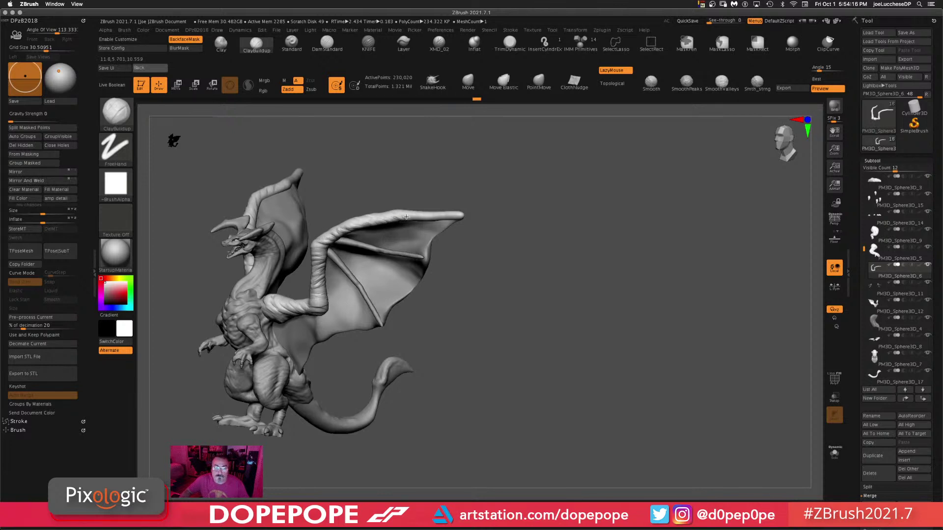
left_click_drag(597, 253, 631, 243)
- Enlarge the brush and soften the strokes on the wing's leading edge and forearm with the Smooth brush
key("space")
left_click_drag(583, 271, 618, 258)
key("shift")
left_click_drag(409, 216, 340, 241, "shift")
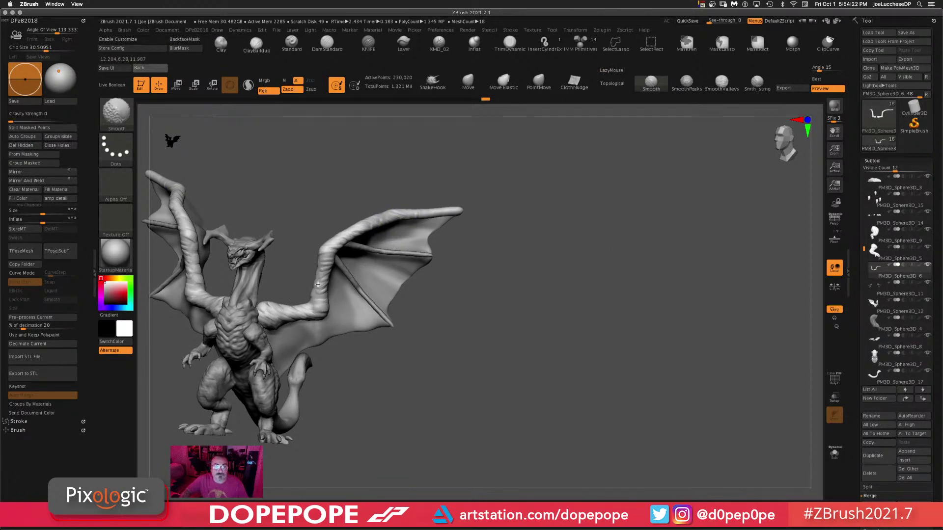
left_click_drag(506, 299, 644, 304)
- Examine the detailed wing arms from the front and three-quarter views
left_click_drag(633, 229, 655, 225)
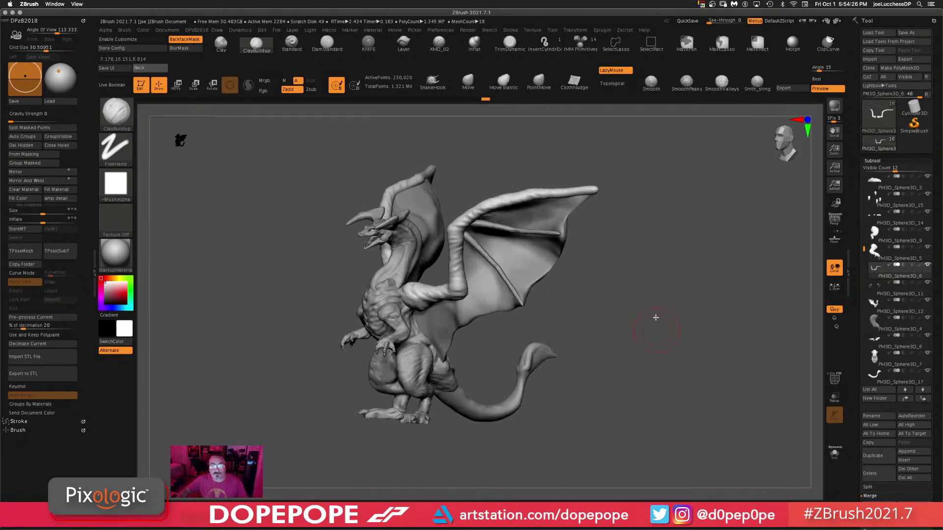
left_click_drag(654, 318, 684, 319)
left_click_drag(684, 253, 696, 246)
left_click(695, 245, "ctrl+shift")
left_click_drag(701, 294, 650, 174)
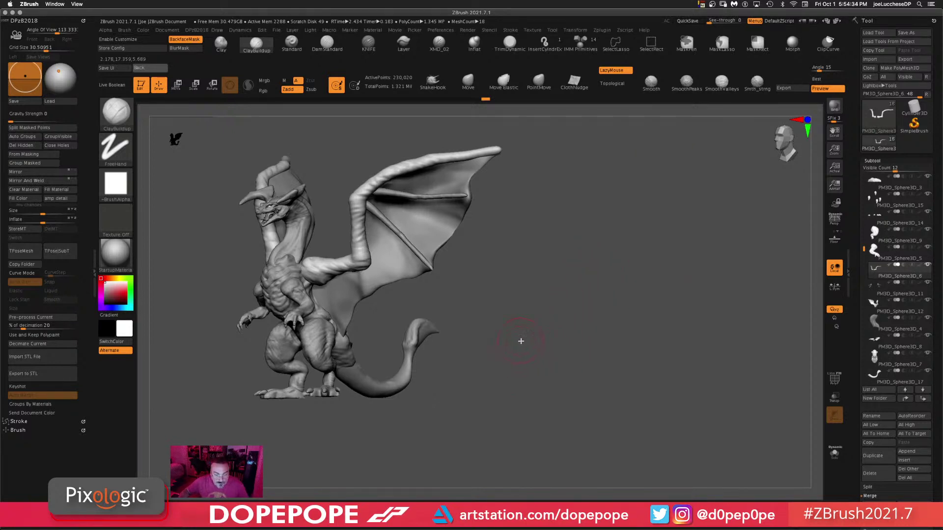
left_click_drag(521, 341, 532, 348, "shift")
left_click_drag(580, 301, 686, 297, "alt")
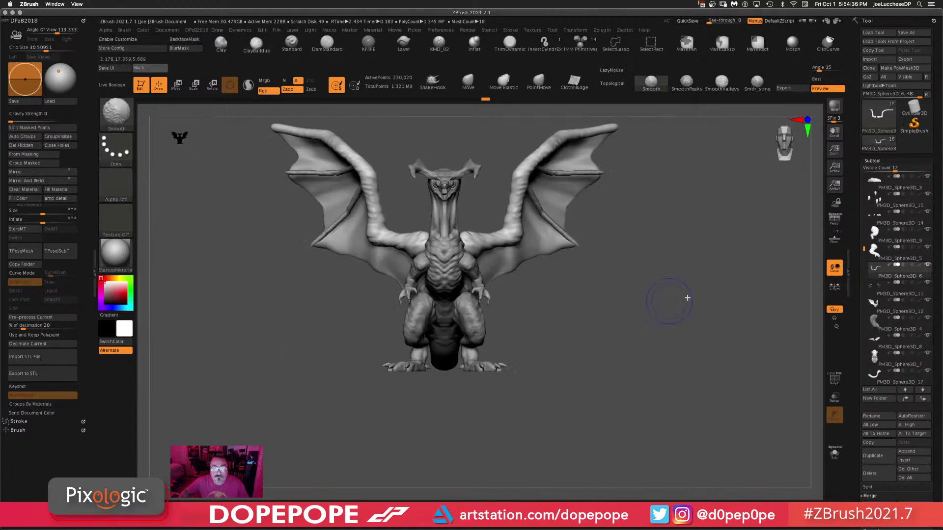
- Smooth the strokes on the opposite wing's forearm and leading edge
mouse_move(616, 311)
left_mouse_down()
mouse_move(653, 315)
mouse_move(599, 280)
left_mouse_up()
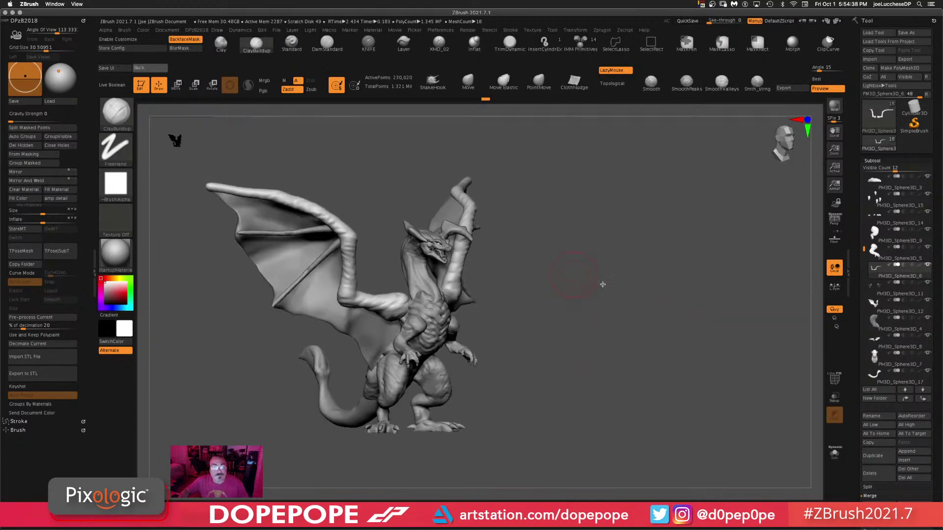
key("shift")
left_click_drag(353, 275, 345, 227, "shift")
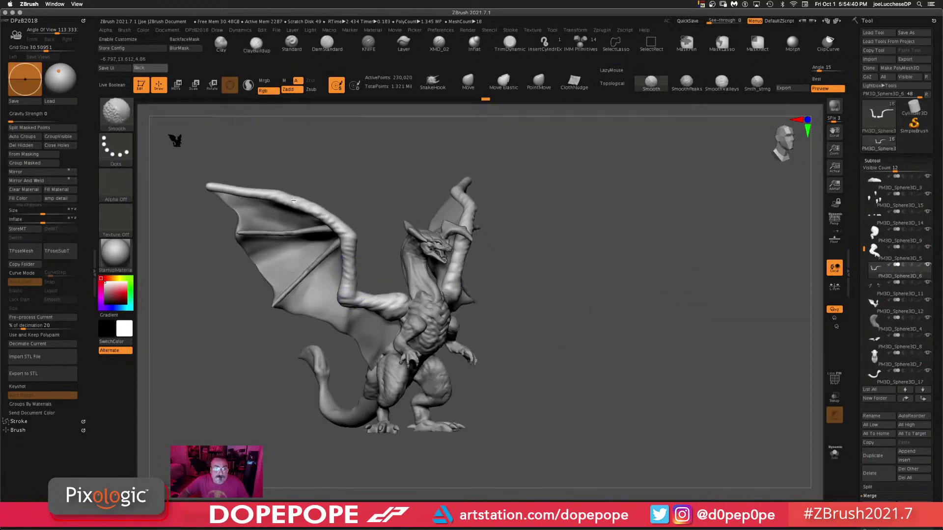
left_click_drag(585, 303, 642, 284, "shift")
left_click_drag(570, 343, 665, 240, "alt")
- Select the tail and add ClayBuildup muscle strokes wrapping around it from the base through the lower curve
left_click_drag(669, 296, 633, 326)
left_click_drag(707, 246, 672, 349, "alt")
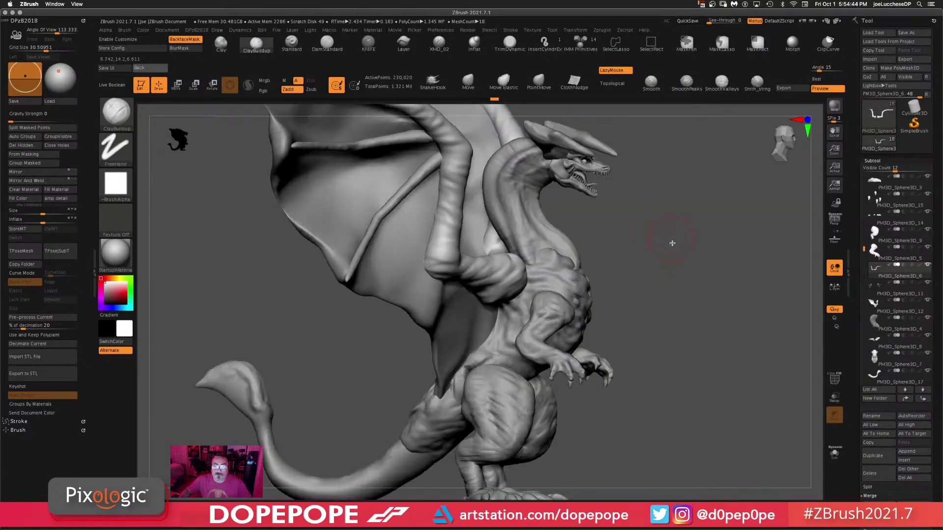
key("space")
left_click_drag(679, 295, 402, 335)
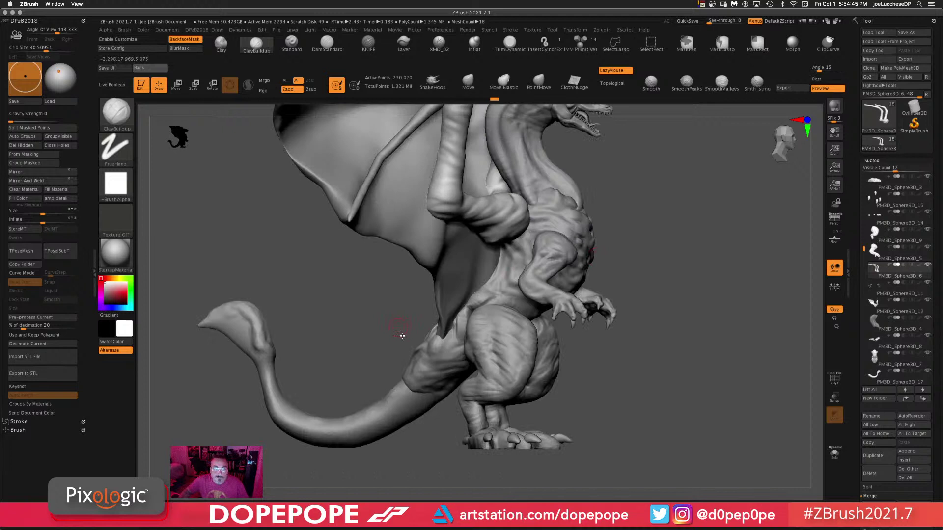
left_click(400, 396, "alt")
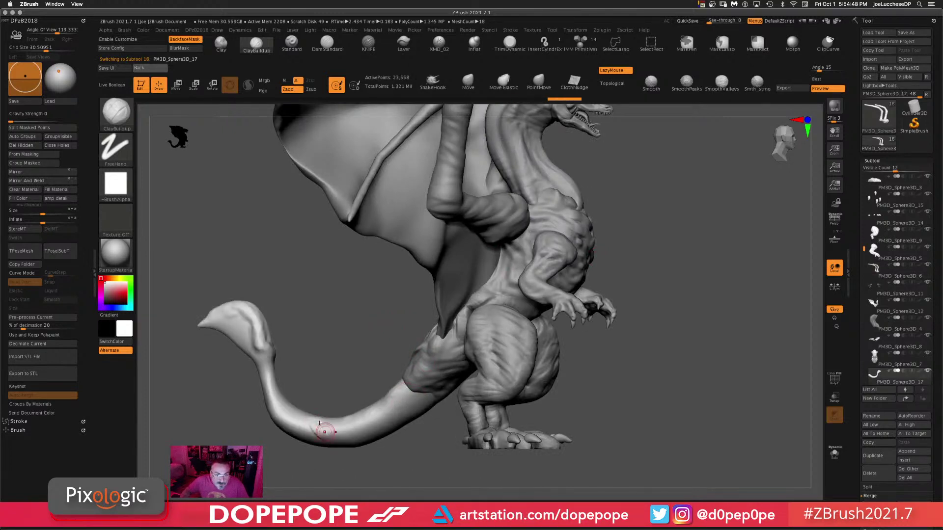
left_click(390, 420, "ctrl+shift")
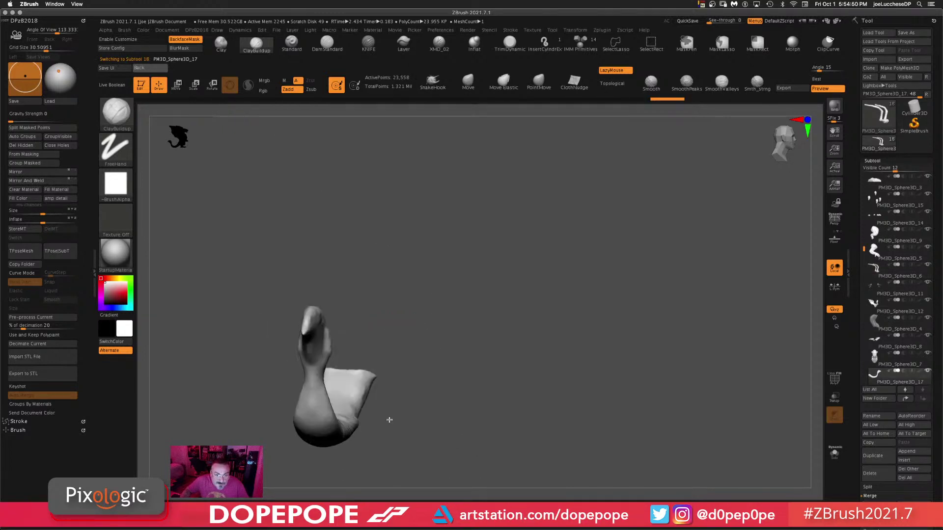
left_click_drag(389, 419, 412, 419)
left_click_drag(684, 365, 437, 416)
mouse_move(351, 412)
left_mouse_down()
mouse_move(392, 407)
mouse_move(408, 392)
left_mouse_up()
mouse_move(703, 383)
left_mouse_down()
mouse_move(421, 388)
mouse_move(386, 405)
mouse_move(353, 376)
mouse_move(379, 375)
mouse_move(374, 366)
mouse_move(343, 393)
mouse_move(361, 412)
mouse_move(336, 410)
mouse_move(337, 431)
mouse_move(311, 434)
mouse_move(404, 421)
mouse_move(421, 381)
left_mouse_up()
key("space")
mouse_move(308, 313)
left_mouse_down("alt")
mouse_move(411, 243)
mouse_move(375, 358)
mouse_move(365, 358)
left_mouse_up("alt")
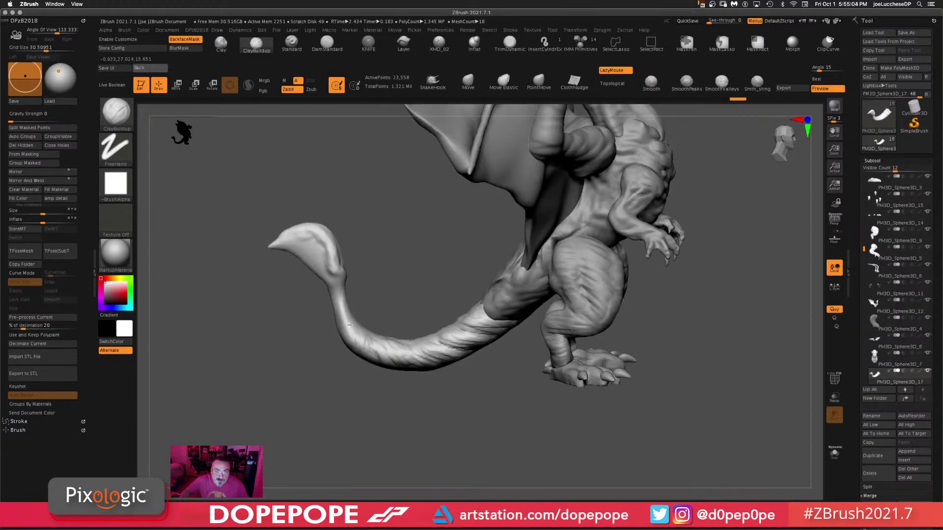
- Continue the ClayBuildup strokes up the thin part of the tail, over its tip and along the opposite side
left_click_drag(404, 190, 378, 253)
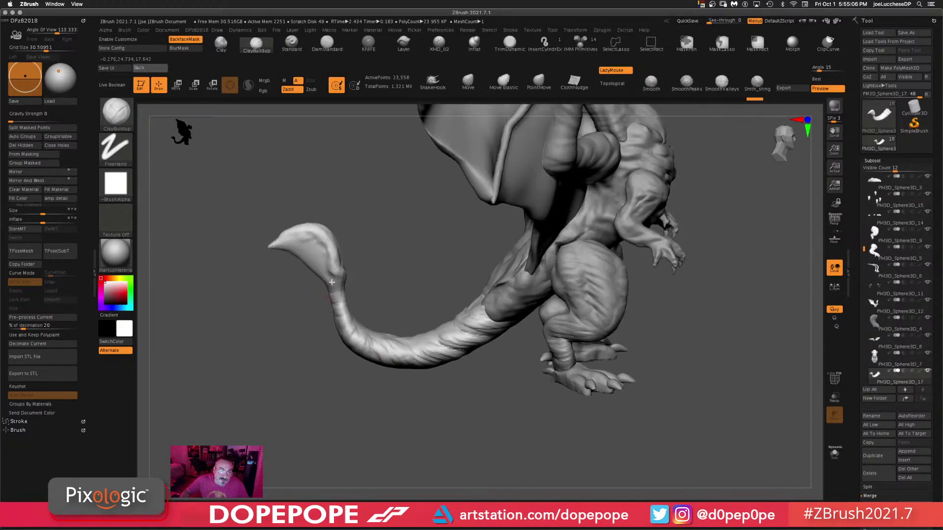
left_click_drag(318, 240, 291, 232)
mouse_move(324, 262)
left_mouse_down()
mouse_move(283, 245)
mouse_move(302, 258)
left_mouse_up()
mouse_move(417, 264)
left_mouse_down()
mouse_move(433, 226)
mouse_move(499, 283)
mouse_move(580, 280)
left_mouse_up()
left_click_drag(231, 326, 256, 265)
left_click_drag(394, 332, 527, 265)
mouse_move(550, 328)
left_mouse_down()
mouse_move(575, 301)
mouse_move(313, 348)
mouse_move(364, 323)
left_mouse_up()
mouse_move(482, 278)
left_mouse_down()
mouse_move(390, 317)
mouse_move(378, 293)
mouse_move(388, 279)
left_mouse_up()
mouse_move(479, 288)
left_mouse_down()
mouse_move(578, 292)
mouse_move(571, 306)
mouse_move(498, 305)
left_mouse_up()
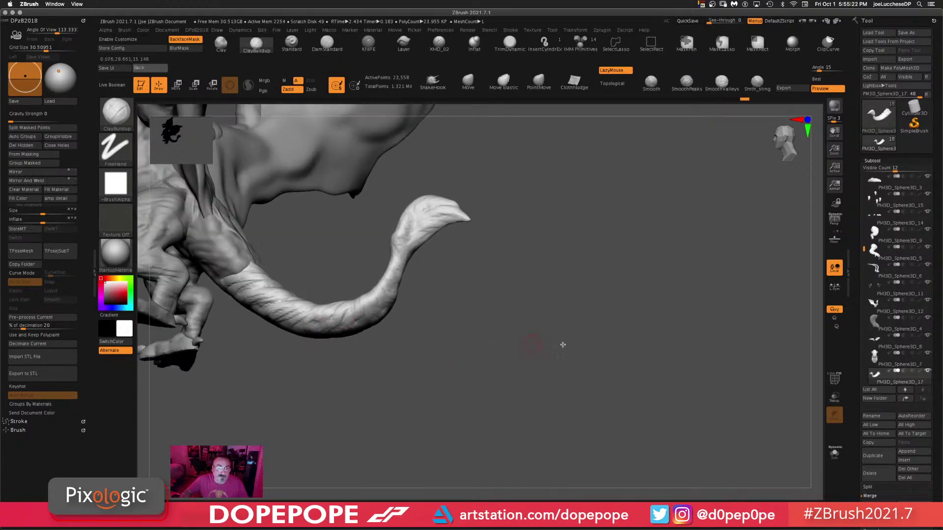
- Add more ClayBuildup strokes across the upper surface of the tail's curve
left_click_drag(562, 343, 435, 229)
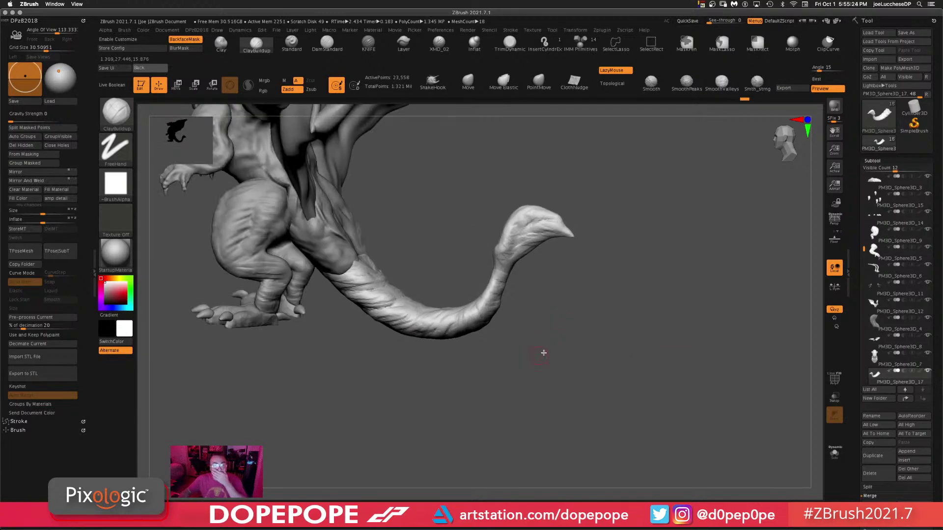
left_click_drag(543, 351, 614, 337)
left_click_drag(567, 274, 605, 317)
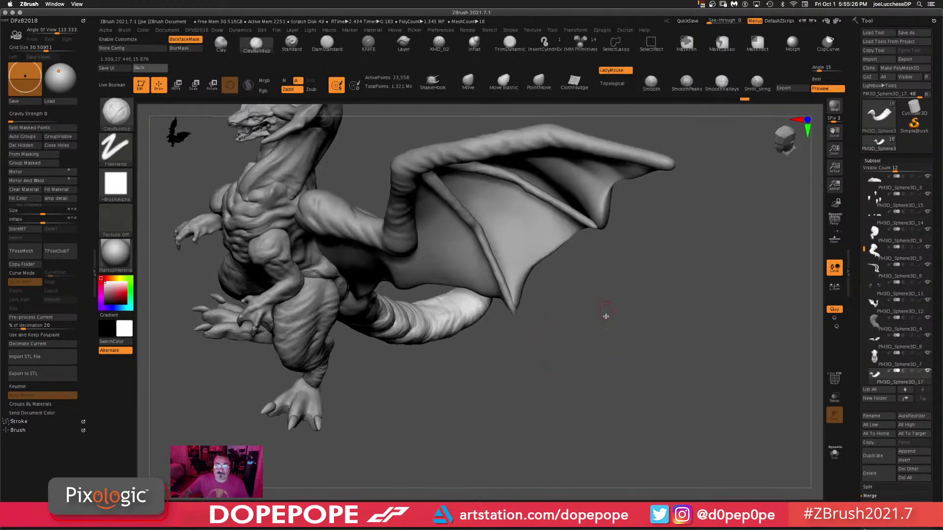
left_click_drag(509, 362, 461, 297)
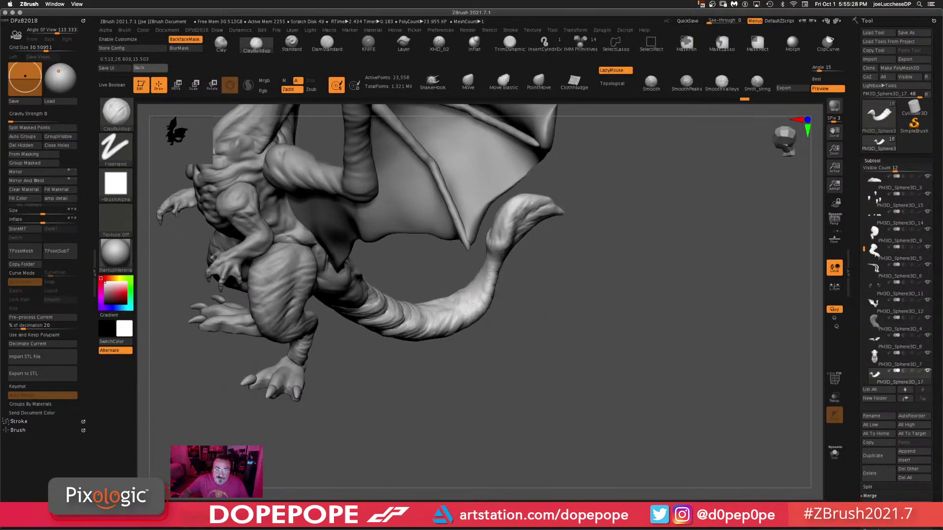
left_click_drag(458, 299, 437, 307)
left_click_drag(621, 340, 653, 306)
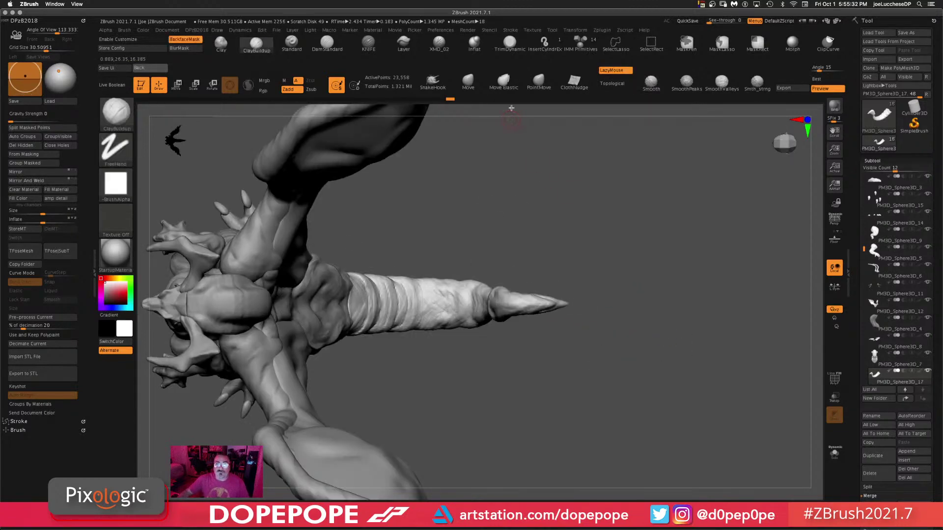
- Reshape the tail and its narrow section below the tip with the Move brush, and update the tail's DynaMesh
left_click(468, 82)
key("space")
left_click_drag(551, 236, 551, 213)
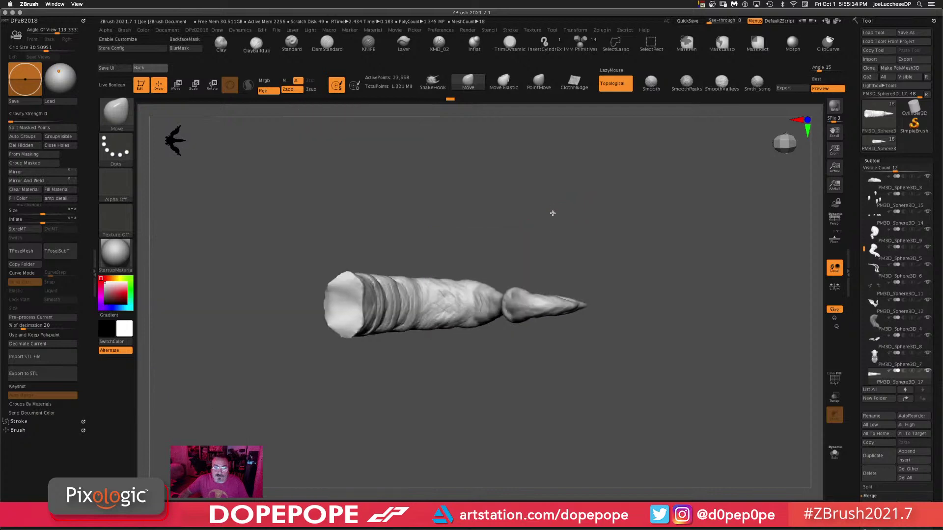
key("space")
mouse_move(564, 250)
left_mouse_down()
mouse_move(514, 282)
mouse_move(457, 295)
left_mouse_up()
mouse_move(510, 218)
left_mouse_down()
mouse_move(571, 201)
mouse_move(512, 355)
left_mouse_up()
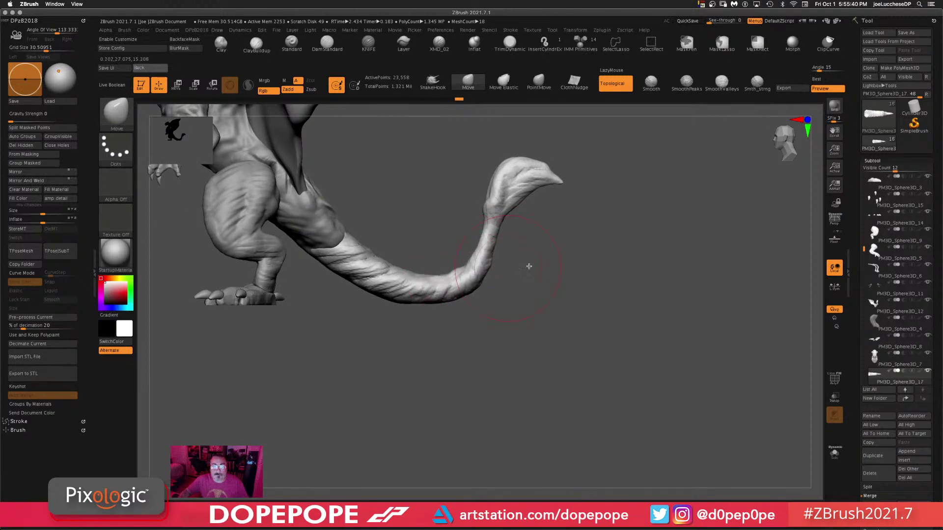
left_click_drag(504, 184, 509, 184)
mouse_move(564, 334)
left_mouse_down("alt")
mouse_move(566, 288)
mouse_move(578, 413)
left_mouse_up("alt")
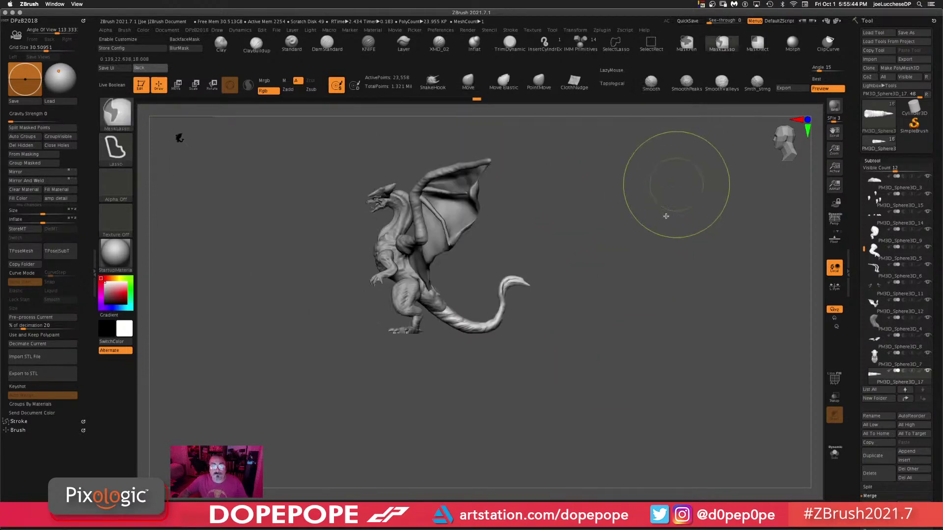
left_click_drag(591, 347, 641, 328, "alt")
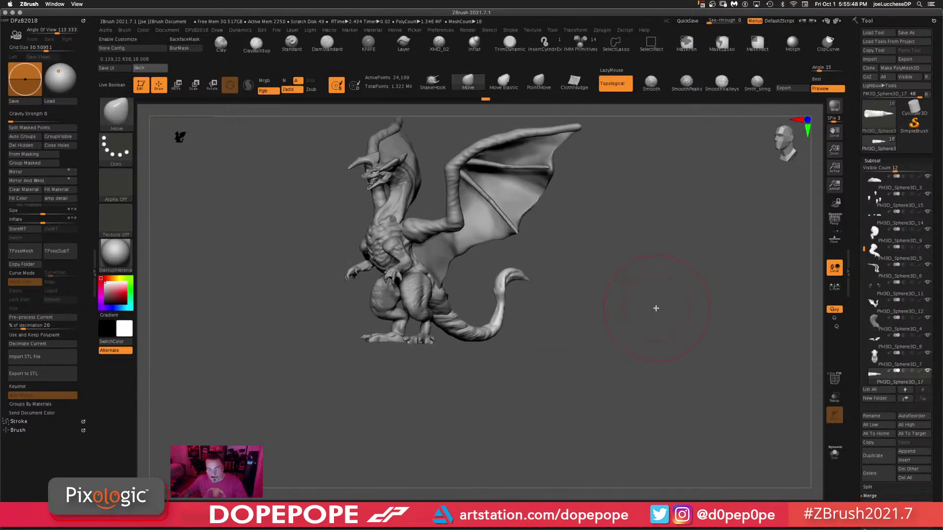
- Turn on perspective and display the floor grid beneath the dragon
key("p")
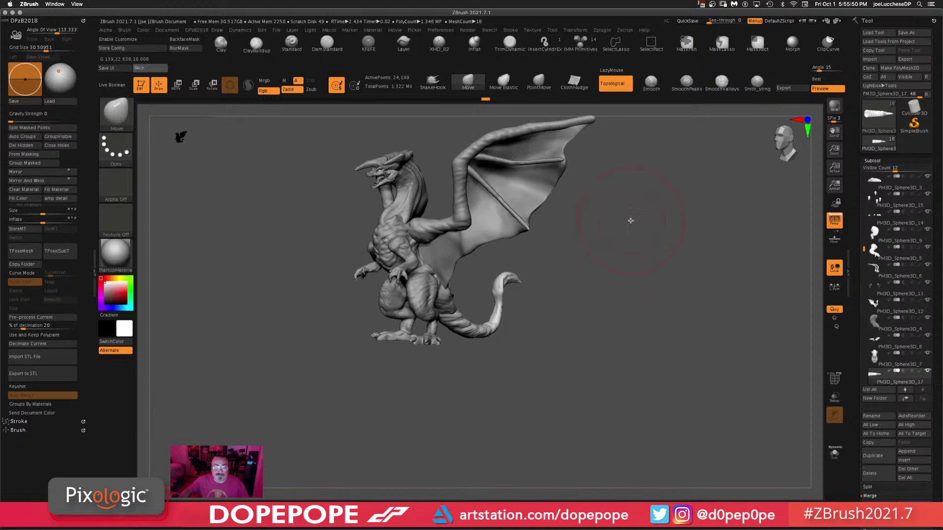
left_click_drag(663, 277, 666, 321)
left_click(834, 241)
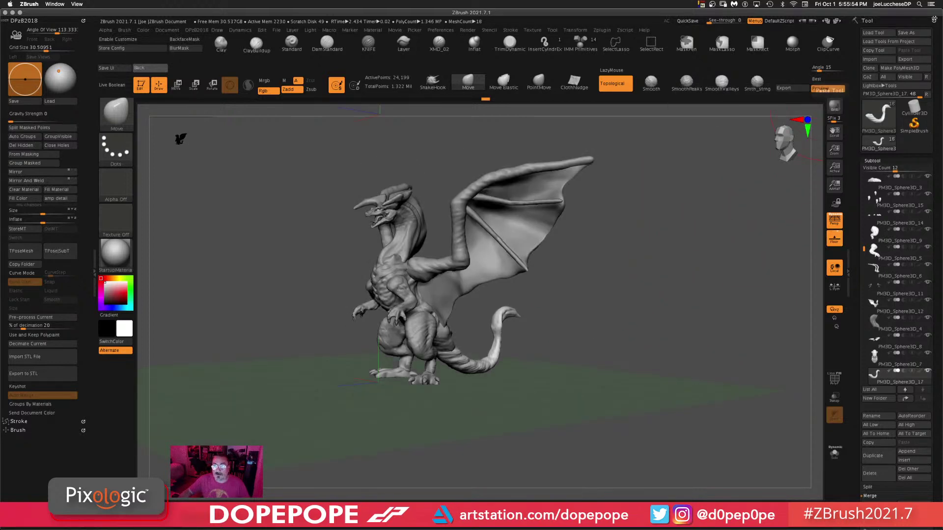
- Save the tool as Dragon3.ztl, replacing the existing file
left_click(906, 33)
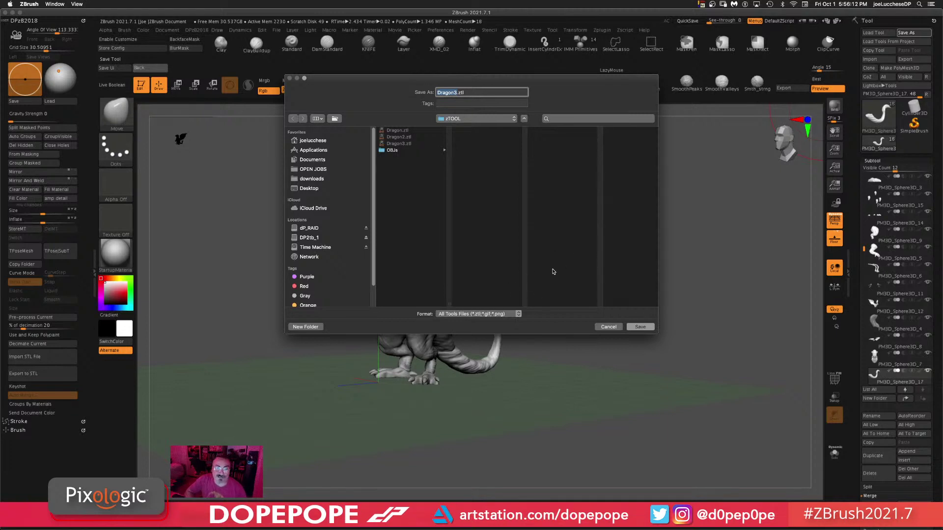
left_click(640, 327)
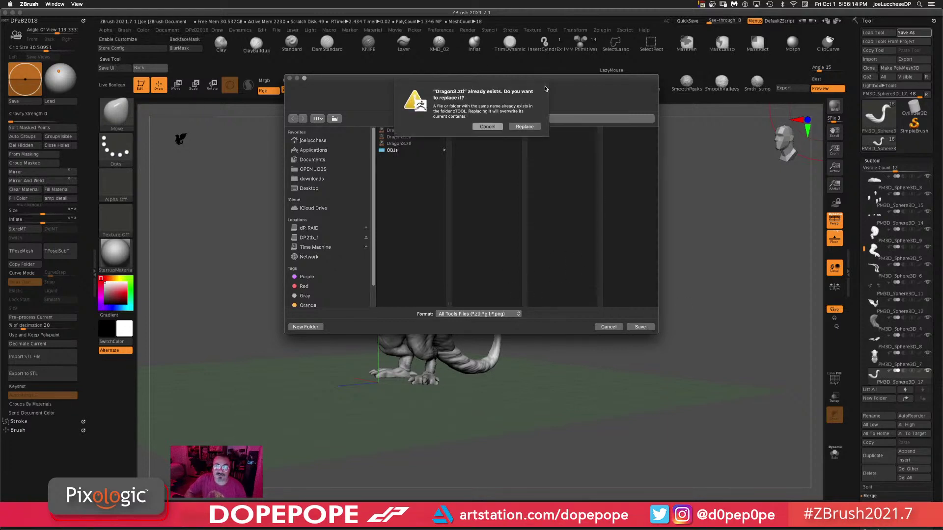
left_click(532, 127)
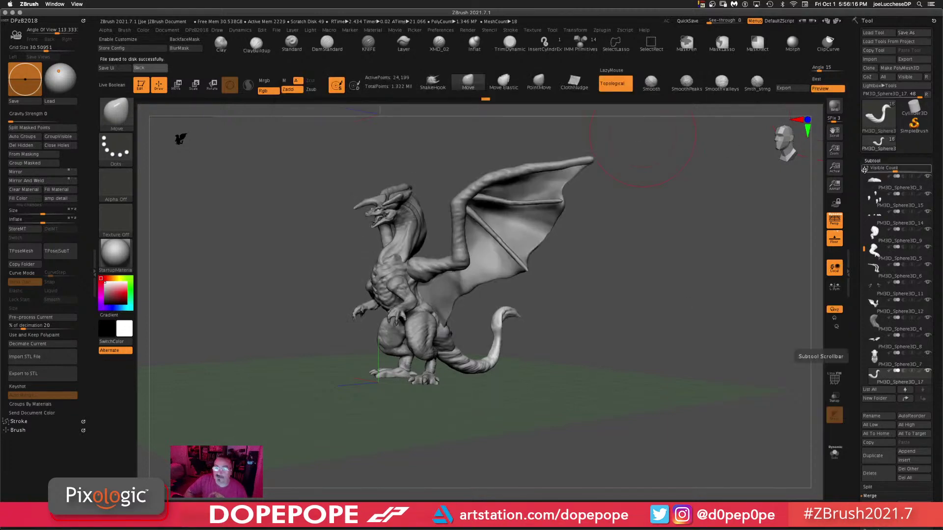
- Render the dragon with BPR and examine its overall pose from the three-quarter, front and side views
left_click(835, 107)
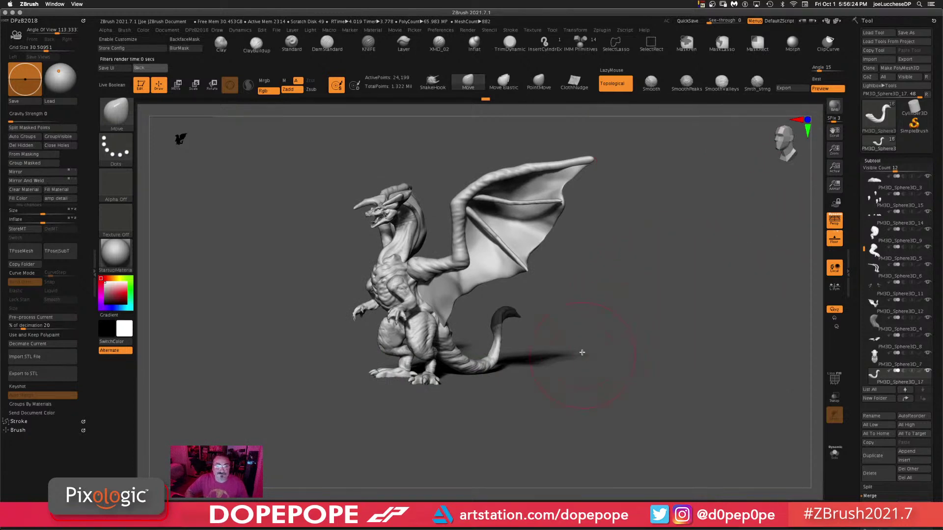
left_click_drag(612, 338, 622, 301)
mouse_move(654, 327)
left_mouse_down()
mouse_move(650, 349)
mouse_move(660, 327)
left_mouse_up()
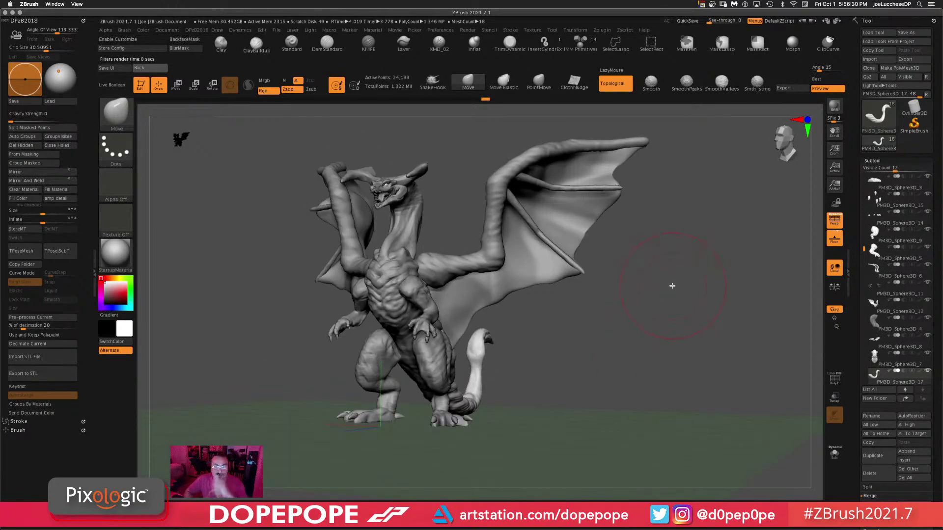
left_click_drag(620, 354, 707, 343)
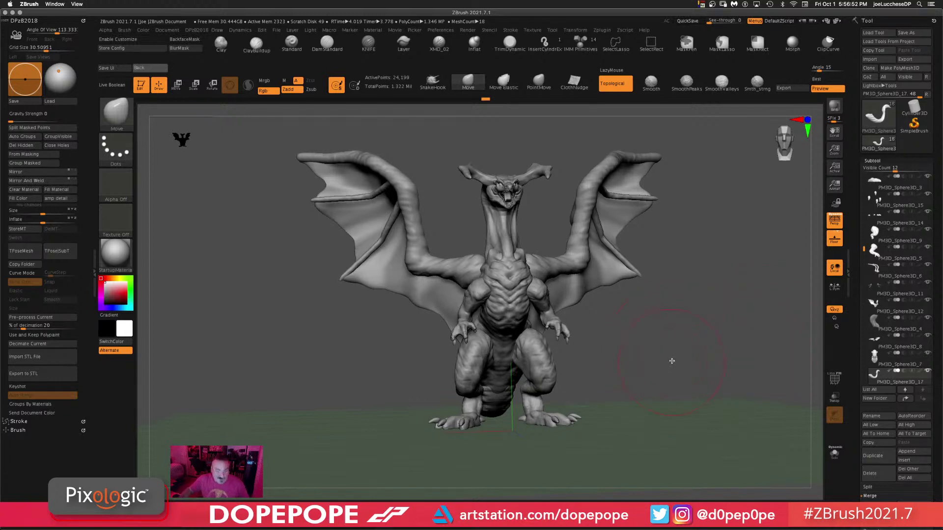
left_click_drag(658, 351, 482, 300, "shift")
left_click_drag(569, 298, 606, 319, "alt")
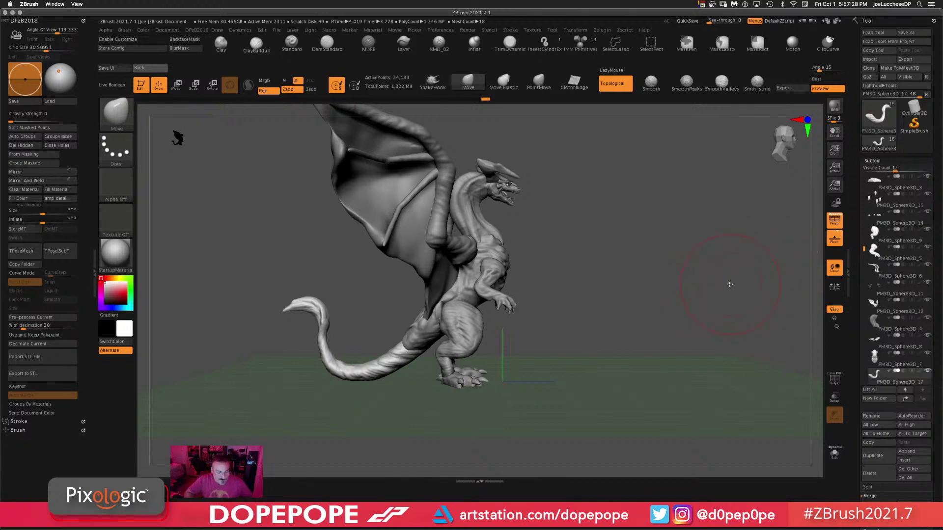
left_click_drag(692, 267, 671, 295)
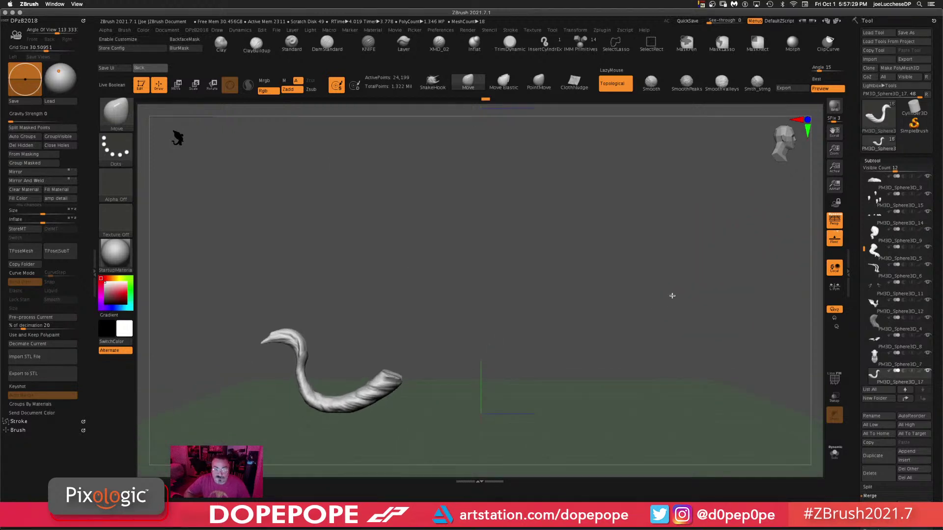
- Turn off the floor grid and perspective
left_click(834, 241)
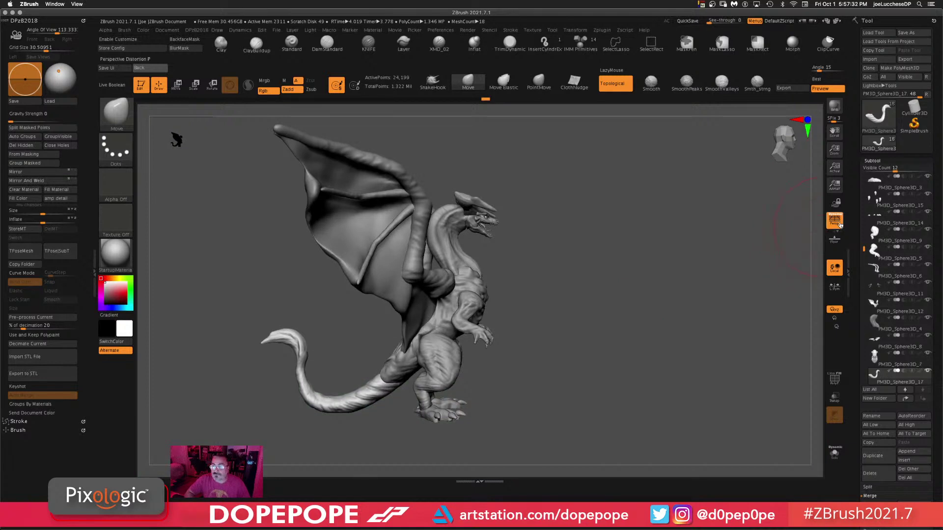
left_click(835, 221)
left_click_drag(678, 266, 615, 253, "alt")
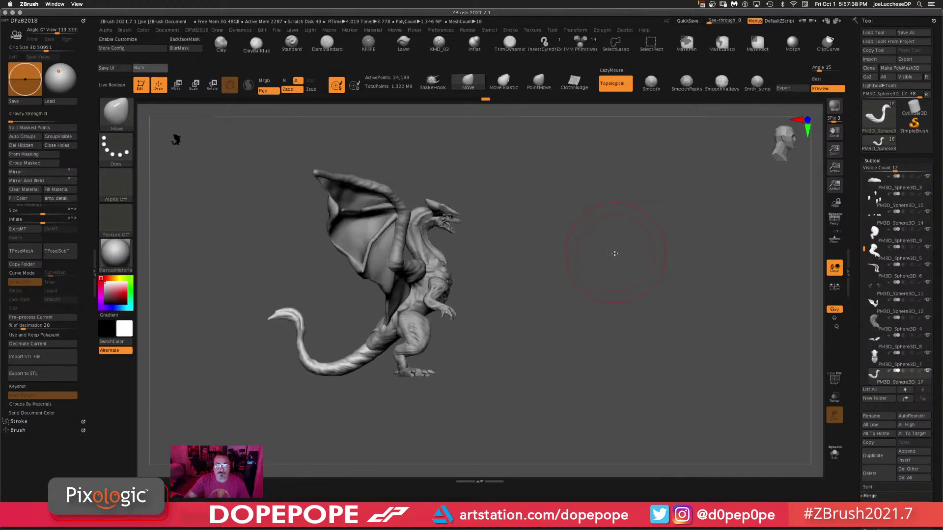
- Select the dragon's arm subtool and examine the arm, hand and leg up close from several angles
left_click(447, 309, "alt")
mouse_move(545, 304)
left_mouse_down("alt")
mouse_move(662, 320)
mouse_move(657, 298)
left_mouse_up("alt")
key("space")
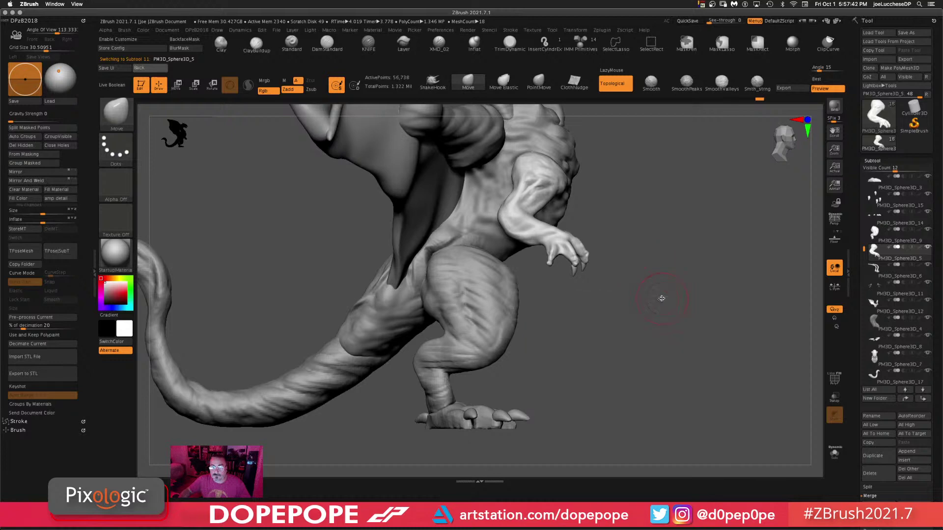
left_click_drag(665, 229, 620, 281)
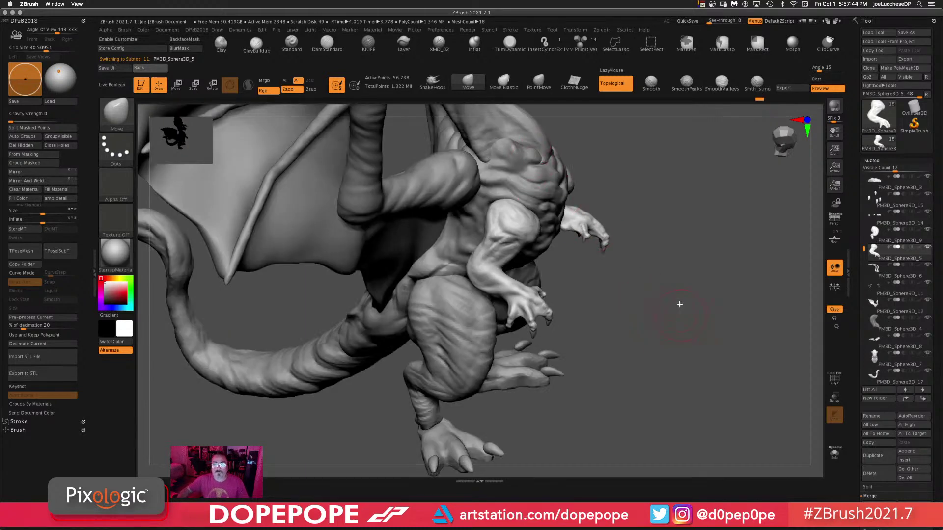
left_click_drag(677, 301, 628, 314)
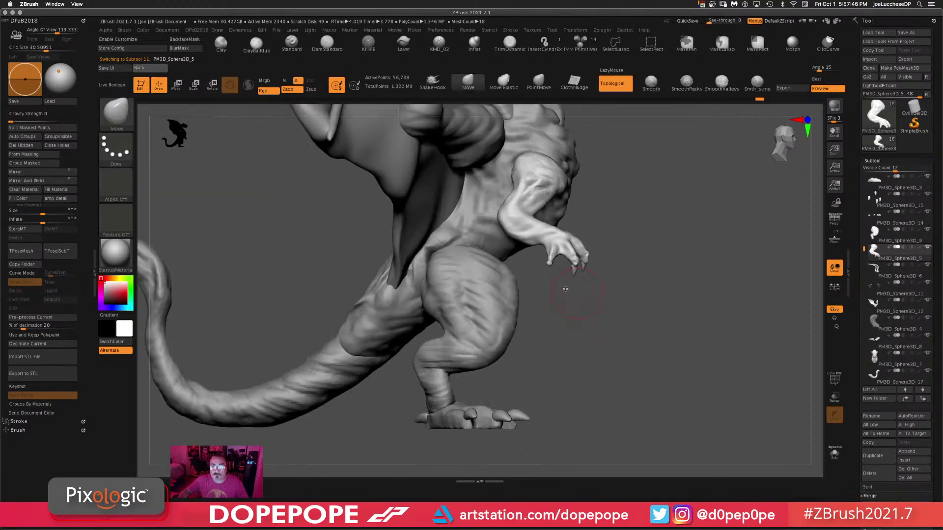
left_click_drag(566, 290, 620, 314)
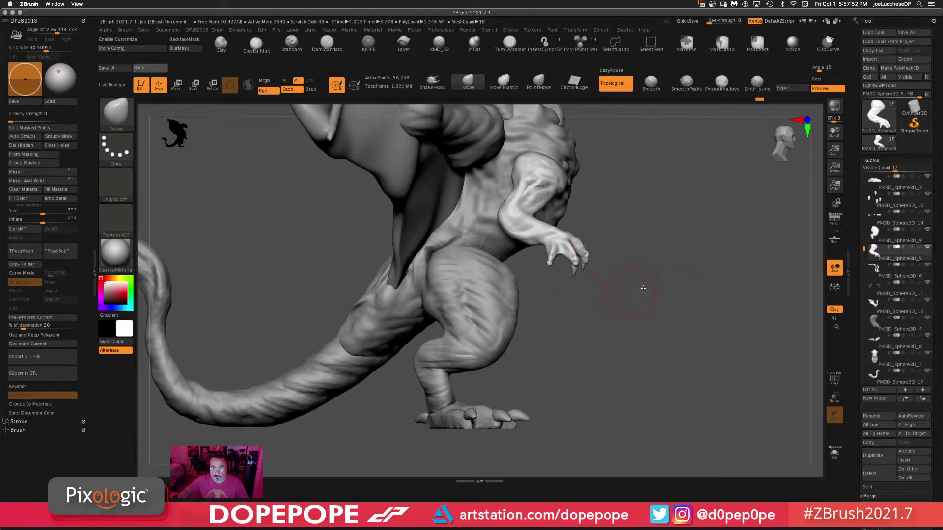
left_click_drag(643, 288, 683, 294)
left_click_drag(682, 294, 574, 348, "alt")
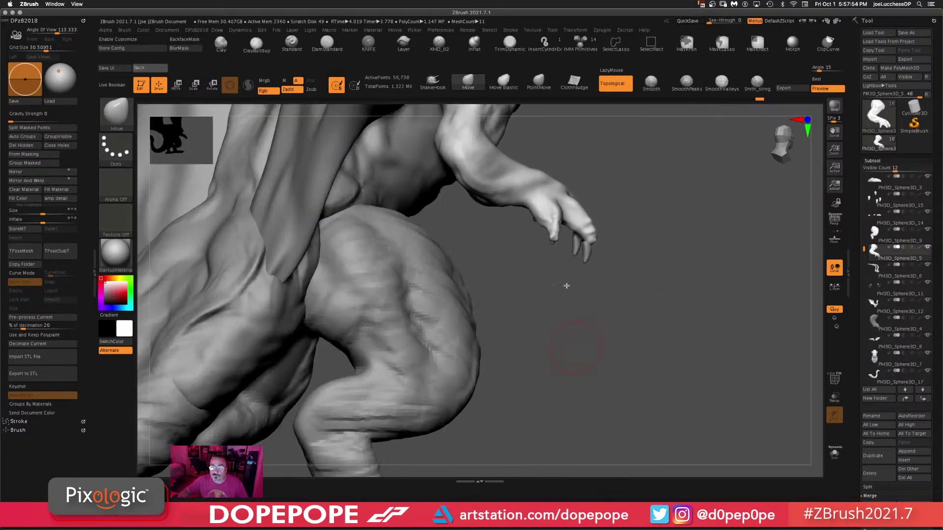
- Select the hand claws subtool and isolate one fingertip claw for transforming, with the other claws masked
key("w")
left_click(586, 256)
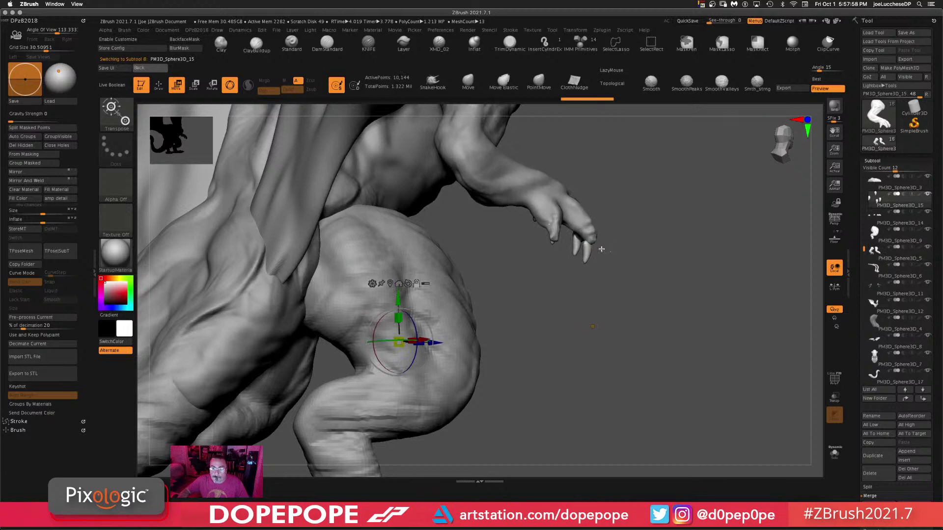
left_click(597, 242)
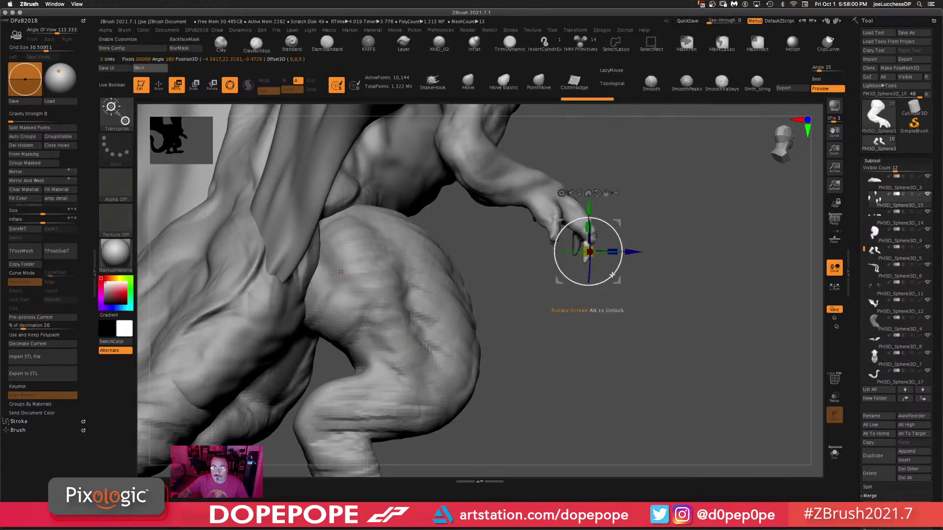
left_click_drag(678, 295, 621, 254)
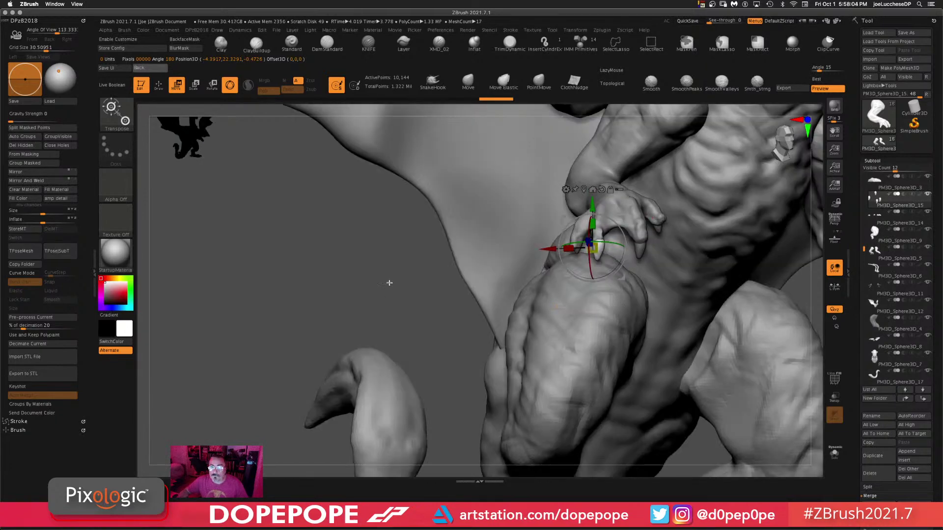
left_click_drag(389, 282, 359, 277)
- Select the arm subtool and build up tendon detail along the forearm and wrist with the ClayBuildup brush
left_click(621, 219, "alt")
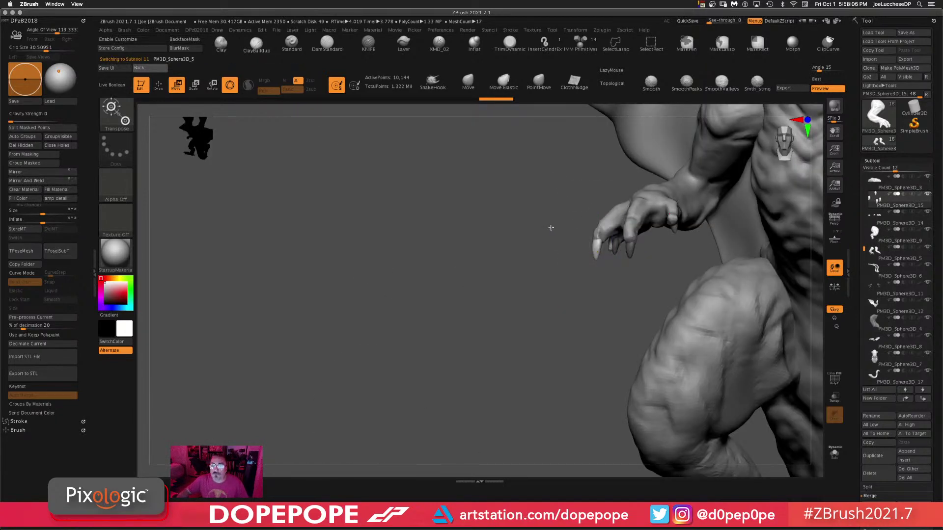
left_click_drag(469, 196, 354, 237, "alt")
left_click(255, 44)
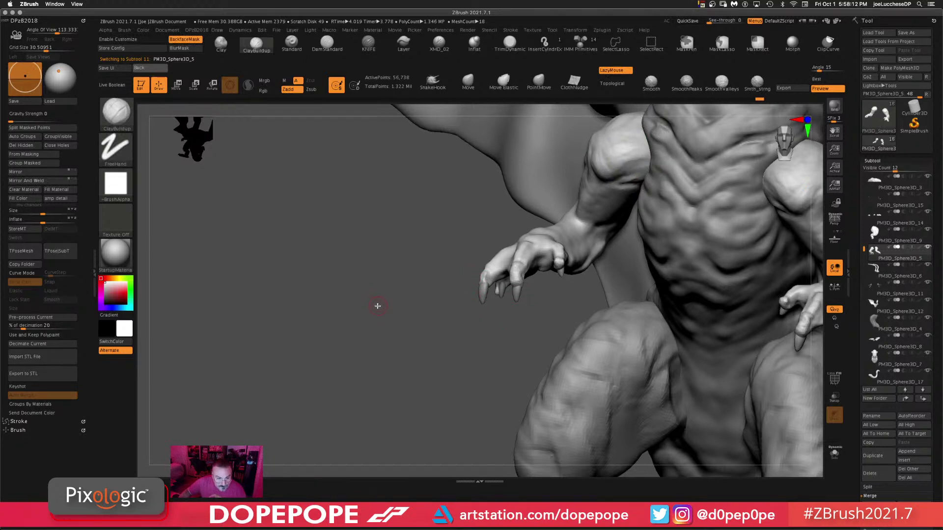
left_click_drag(369, 315, 416, 303)
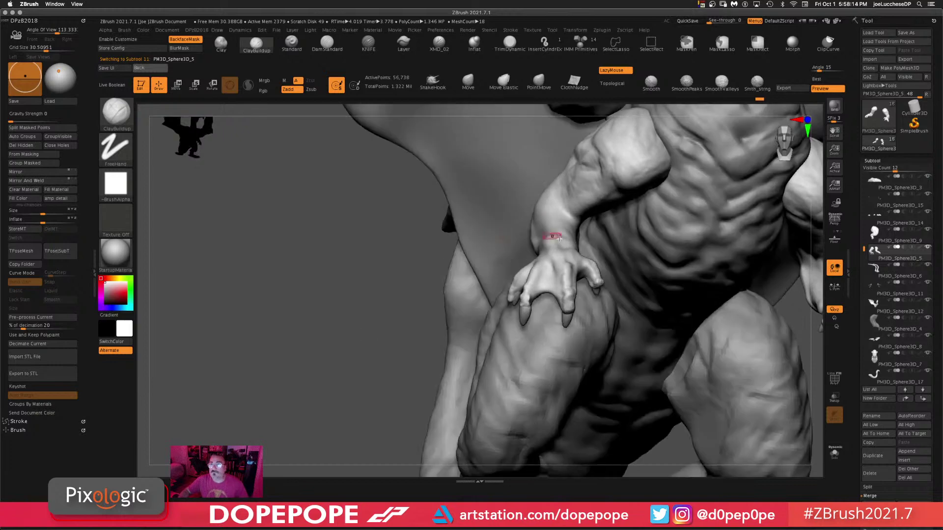
left_click_drag(320, 340, 589, 261)
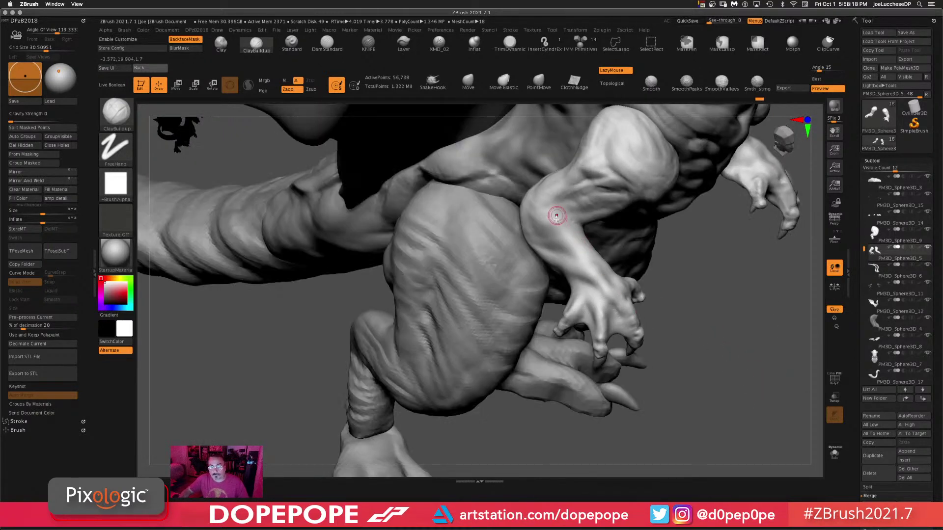
mouse_move(561, 218)
left_mouse_down()
mouse_move(558, 242)
mouse_move(624, 298)
mouse_move(595, 319)
left_mouse_up()
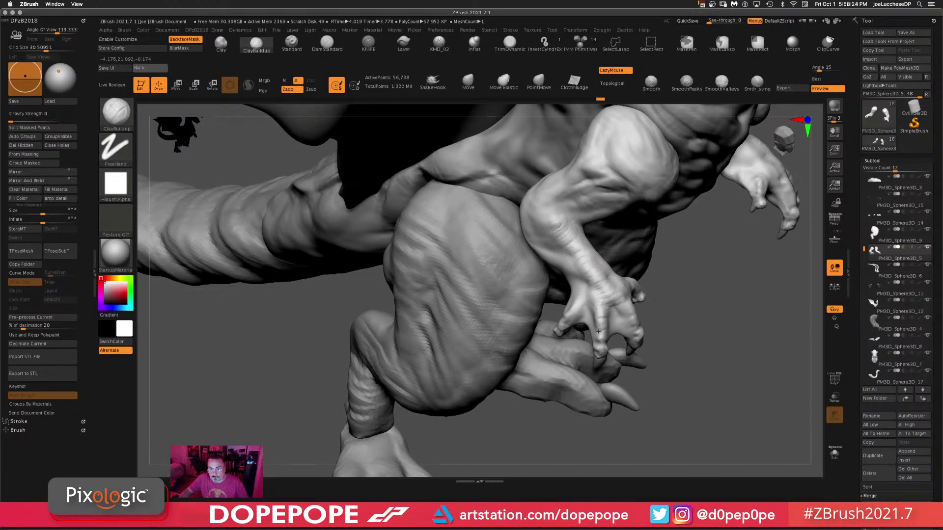
- Build up the tendons and knuckles across the back of the hand and the fingers with ClayBuildup
left_click_drag(723, 342, 588, 293)
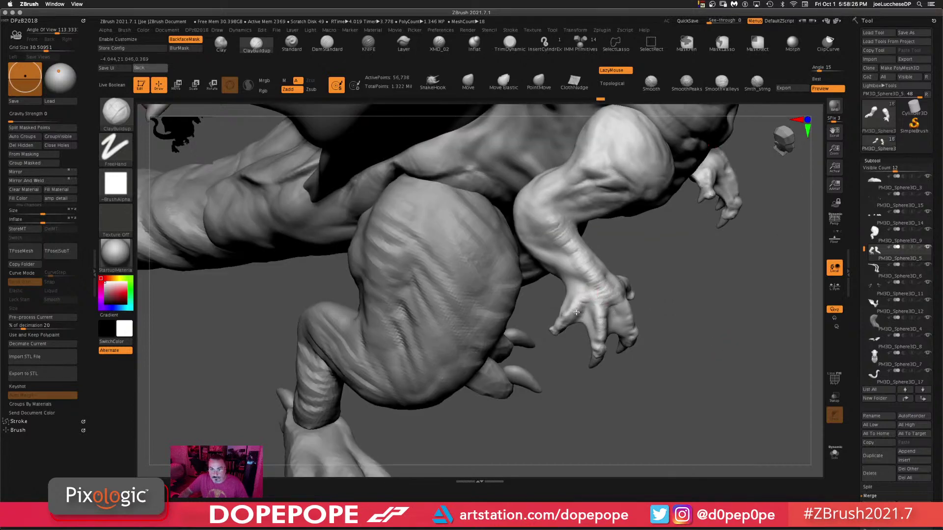
left_click_drag(757, 330, 625, 308)
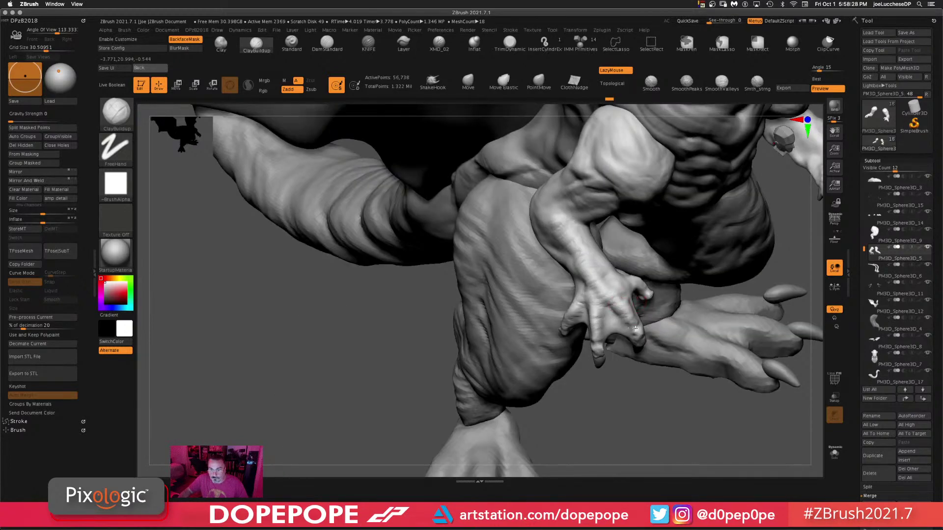
left_click_drag(649, 419, 641, 387)
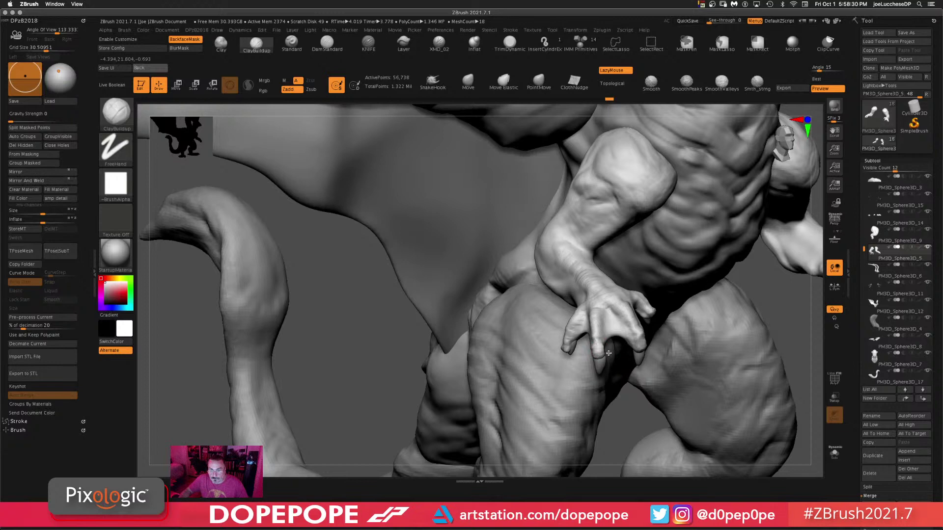
left_click_drag(773, 319, 612, 346)
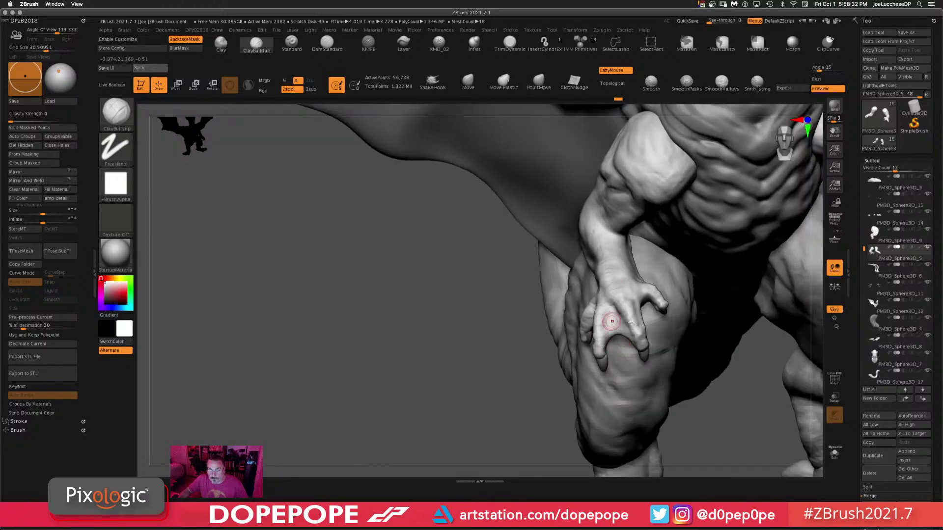
left_click_drag(697, 410, 729, 398)
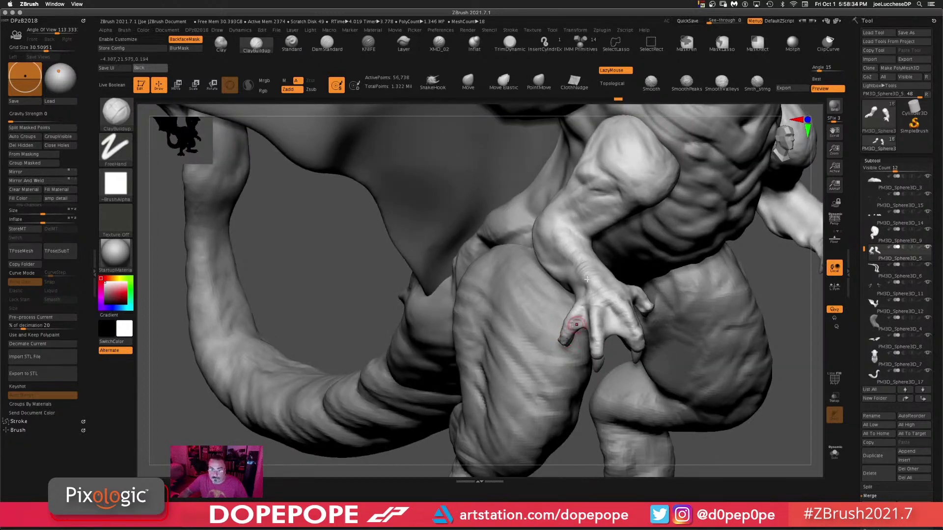
- Select the hand claws subtool and centre the transform gizmo on the lowest claw, leaving the other fingers' claws masked
left_click_drag(782, 292, 728, 204)
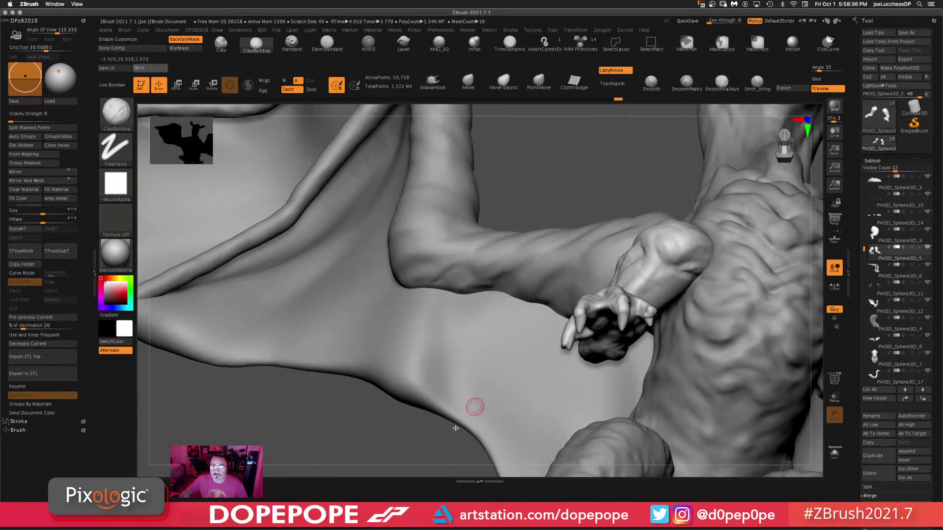
left_click(569, 345, "alt")
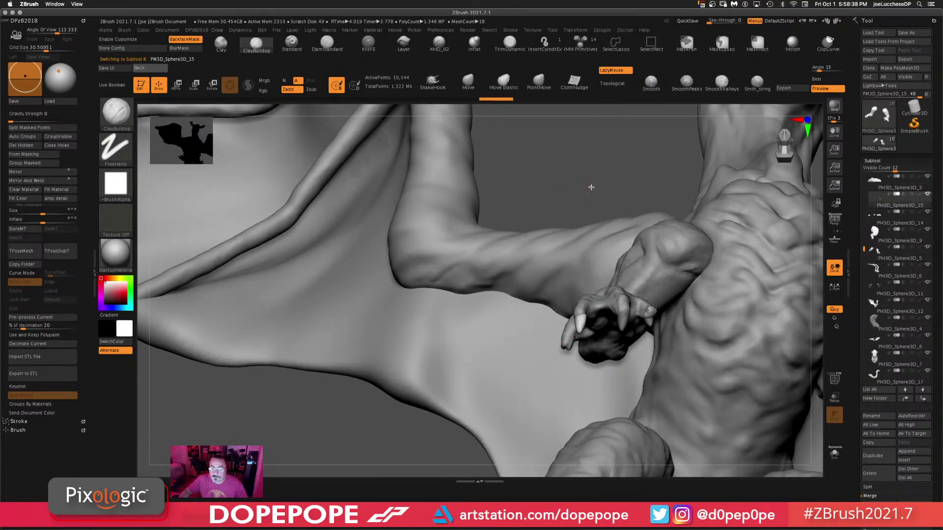
left_click_drag(589, 189, 642, 201)
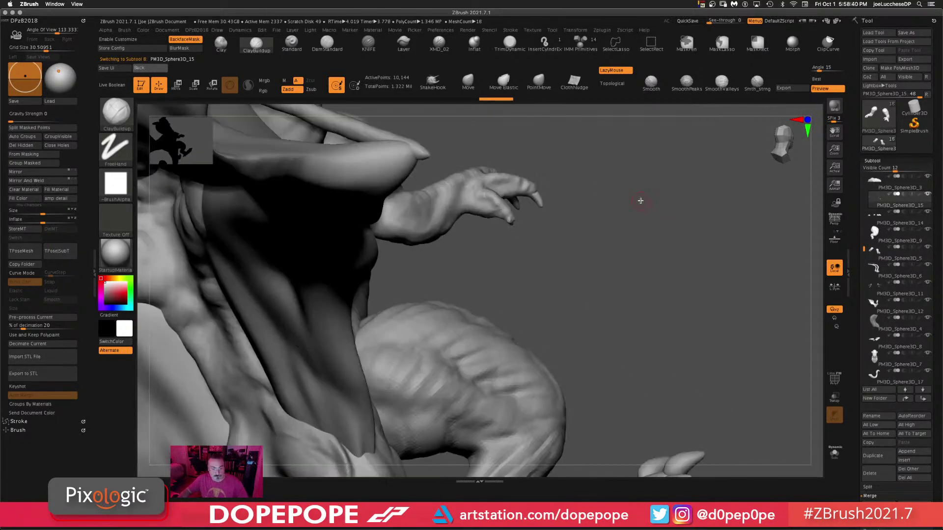
key("w")
left_click_drag(567, 225, 661, 231, "alt")
left_click(512, 224, "alt")
left_click_drag(601, 276, 629, 351, "alt")
left_click_drag(539, 255, 557, 271)
left_click_drag(707, 250, 633, 248)
- Show the claws on their own, check which ones are masked, and bring the full dragon back into view
key("q")
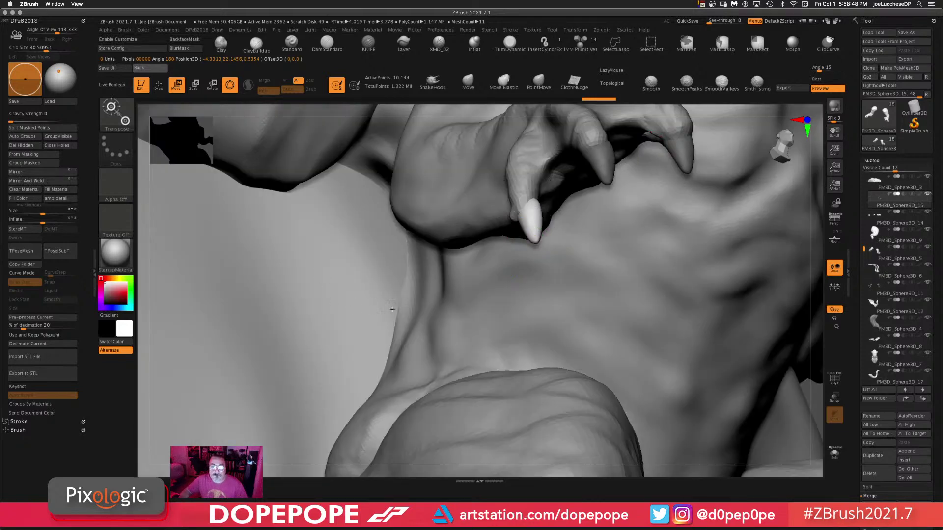
left_click(834, 454)
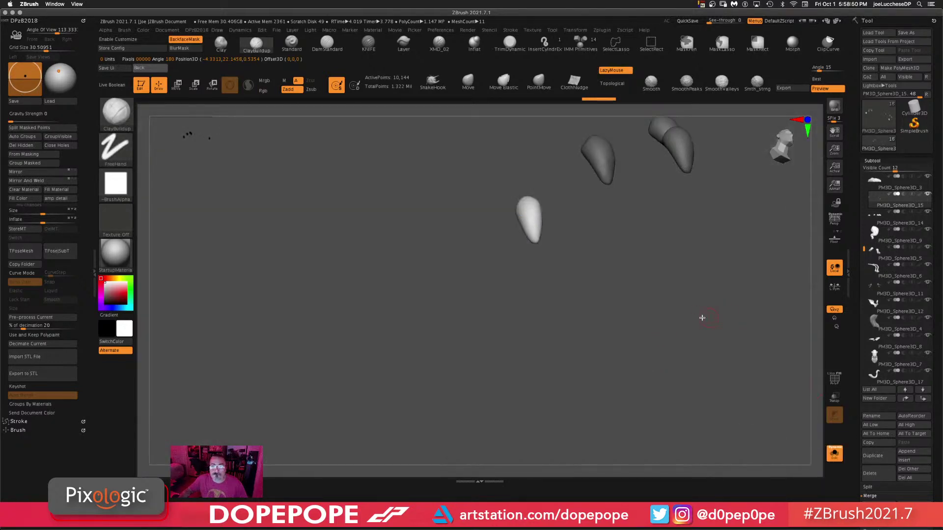
left_click_drag(701, 320, 746, 378)
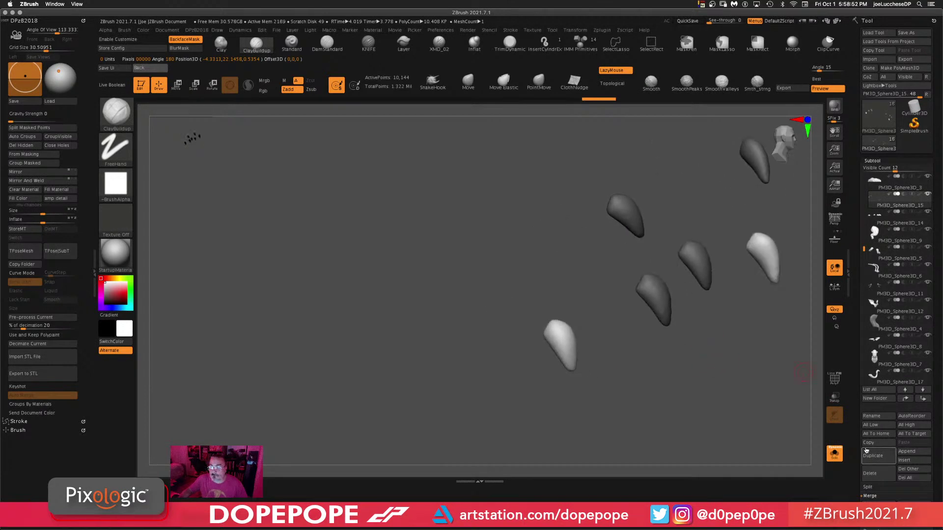
left_click(835, 454)
key("w")
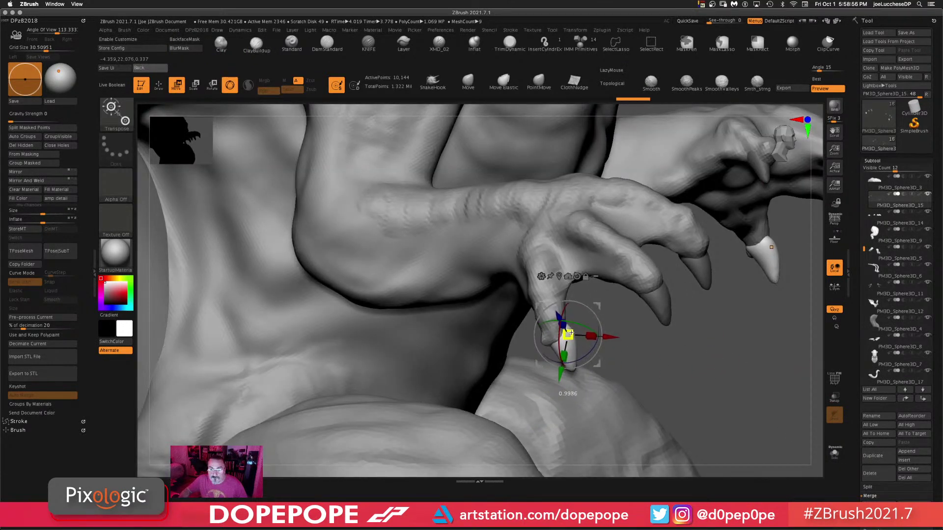
left_click_drag(567, 335, 567, 339)
key("ctrl+z")
- Turn on local symmetry for transforming the unmasked claws
left_click(834, 287)
left_click_drag(689, 378, 683, 377)
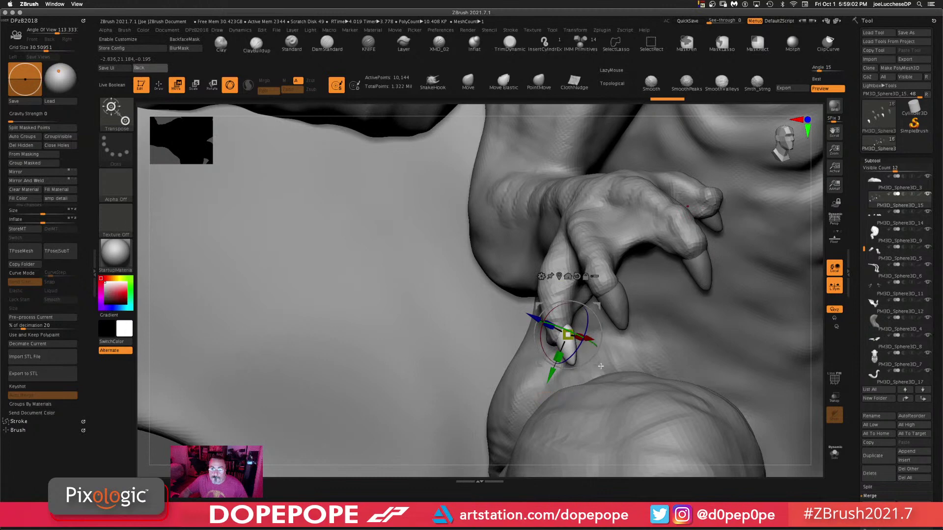
- Nudge the claw into place on the tip of the hand's lowest finger
left_click_drag(597, 365, 589, 364)
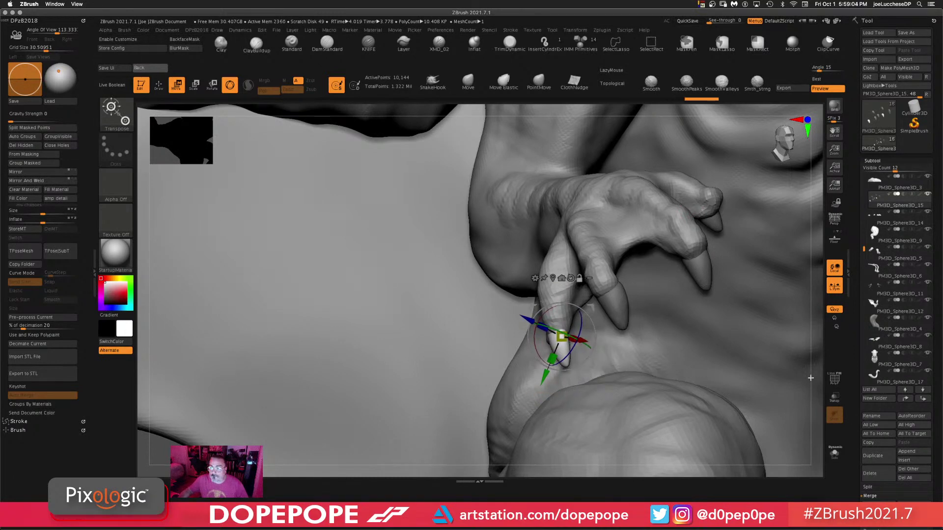
left_click_drag(811, 376, 712, 326, "alt")
left_click_drag(776, 338, 659, 349)
left_click_drag(678, 318, 603, 387, "alt")
left_click_drag(622, 342, 644, 372, "alt")
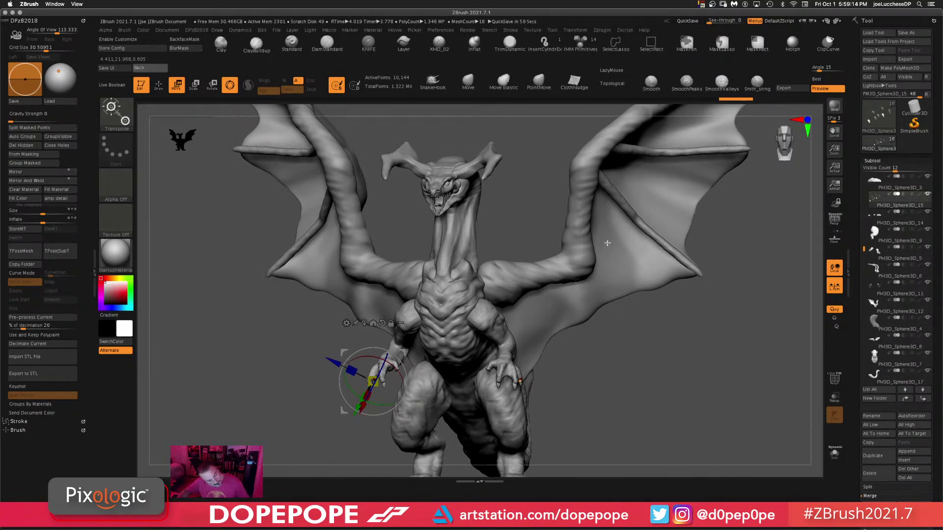
- Make the wing membranes the active subtool and choose the ClayBuildup brush for sculpting them
left_click_drag(623, 328, 456, 304)
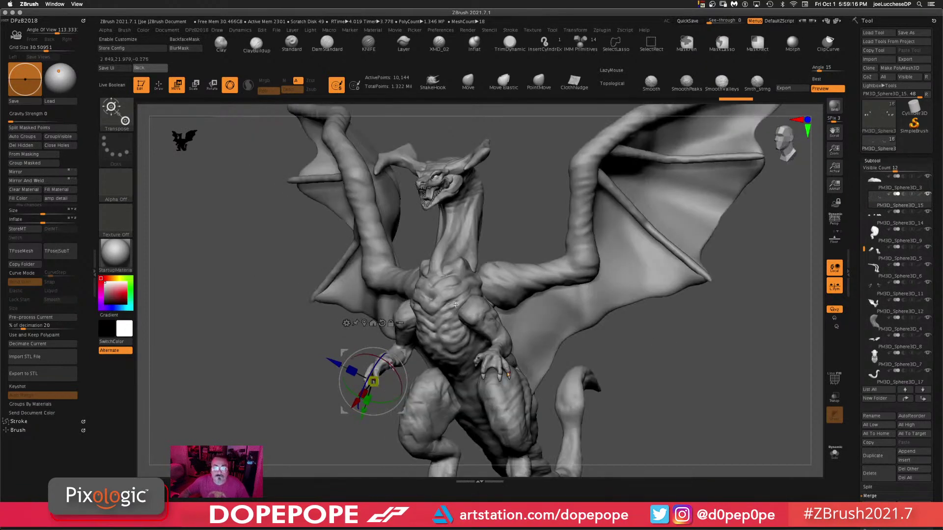
left_click_drag(282, 371, 301, 334)
left_click_drag(608, 340, 644, 217)
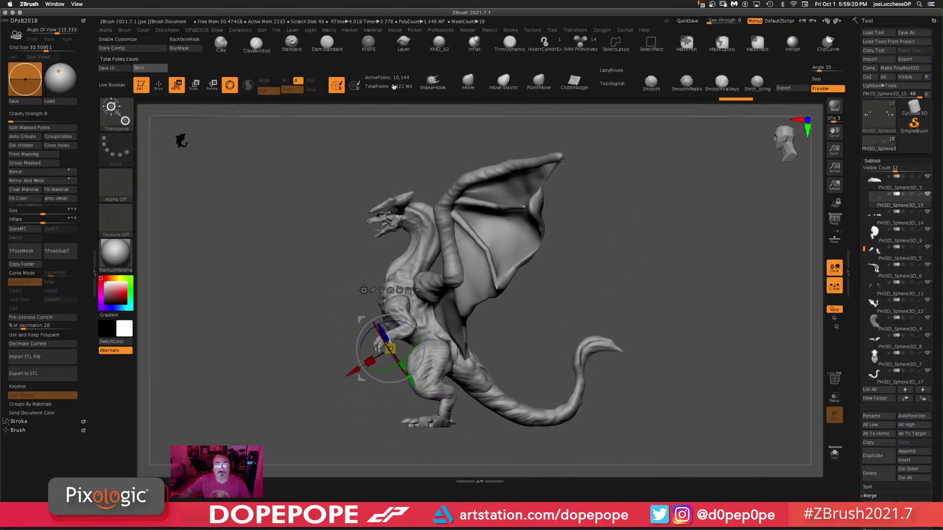
left_click(484, 186, "alt")
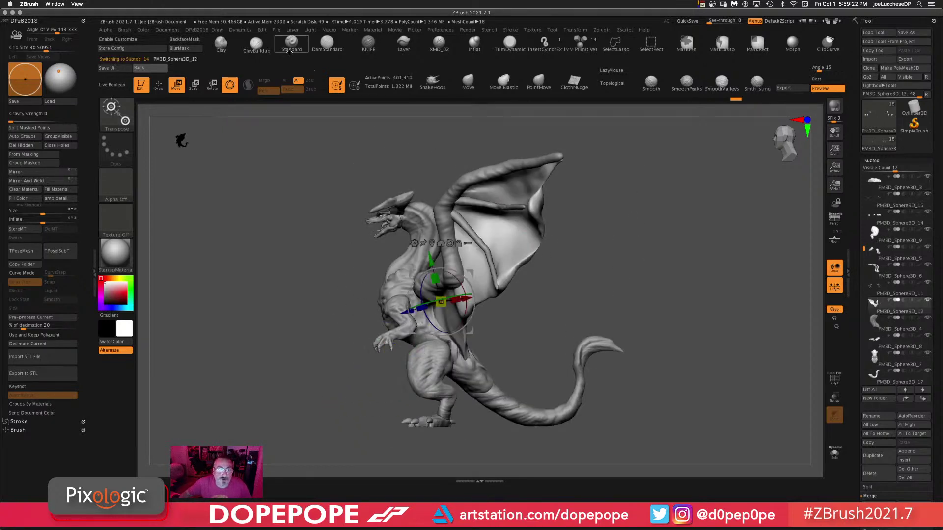
left_click(256, 44)
mouse_move(589, 265)
left_mouse_down()
mouse_move(634, 273)
mouse_move(665, 232)
mouse_move(640, 227)
left_mouse_up()
key("space")
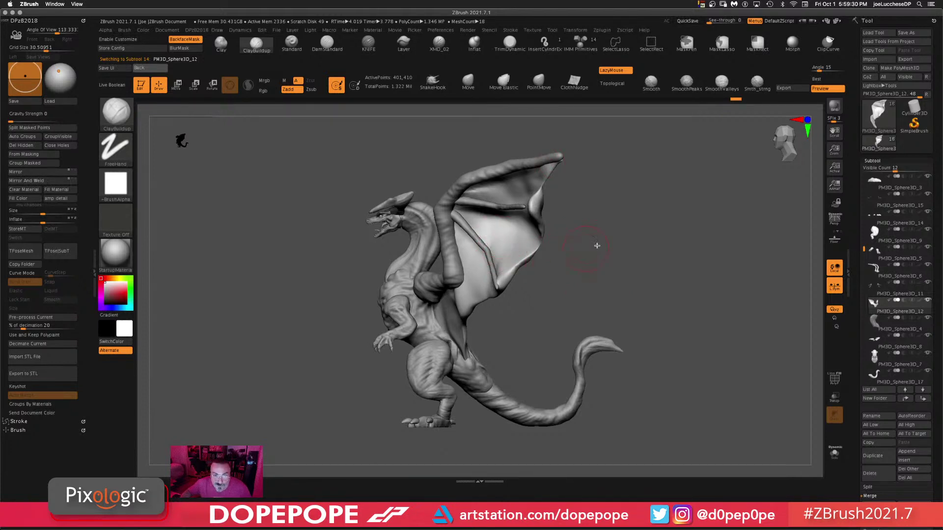
- Sculpt stretched skin folds across the upper and middle front panels of the wing membranes
mouse_move(596, 246)
left_mouse_down()
mouse_move(544, 258)
mouse_move(627, 280)
mouse_move(616, 269)
left_mouse_up()
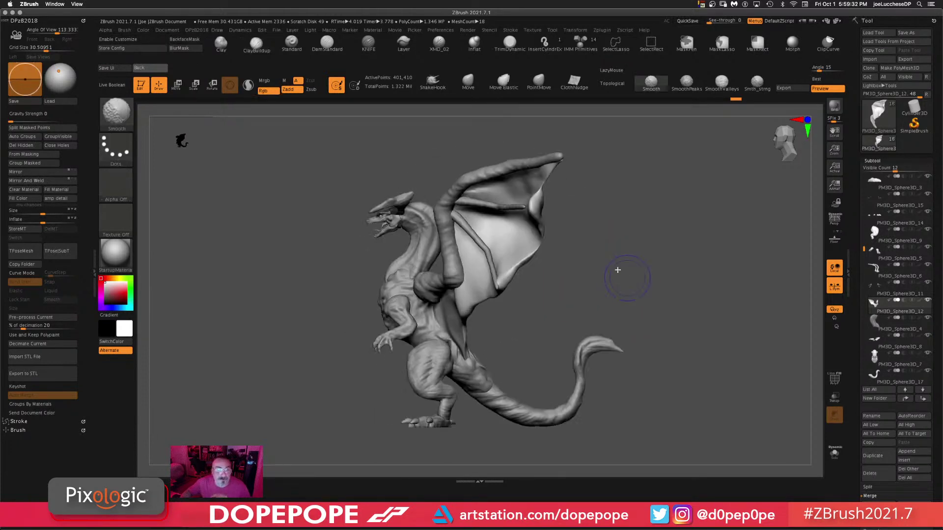
mouse_move(542, 259)
left_mouse_down()
mouse_move(604, 274)
mouse_move(558, 255)
left_mouse_up()
left_click_drag(637, 263, 524, 246)
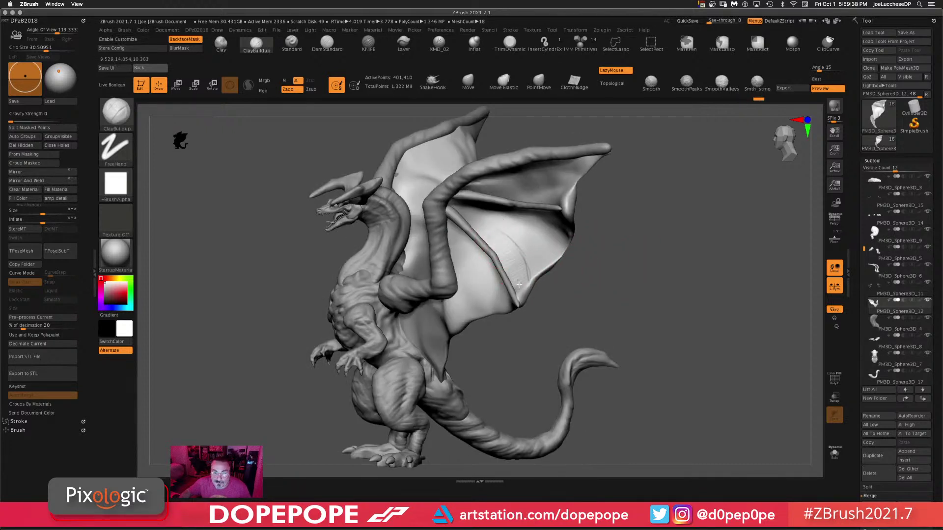
mouse_move(506, 241)
left_mouse_down()
mouse_move(530, 265)
mouse_move(515, 240)
mouse_move(547, 236)
left_mouse_up()
mouse_move(649, 235)
left_mouse_down()
mouse_move(724, 231)
mouse_move(621, 221)
left_mouse_up()
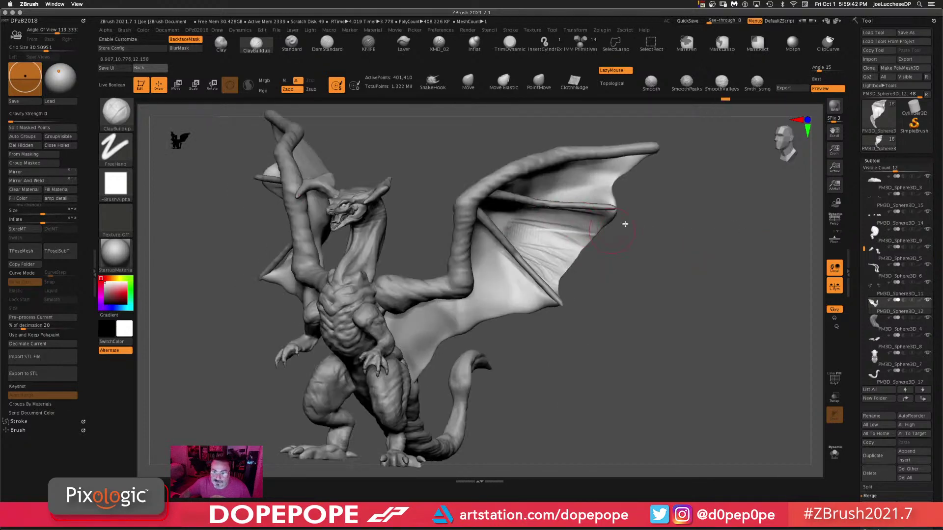
left_click_drag(720, 208, 509, 185)
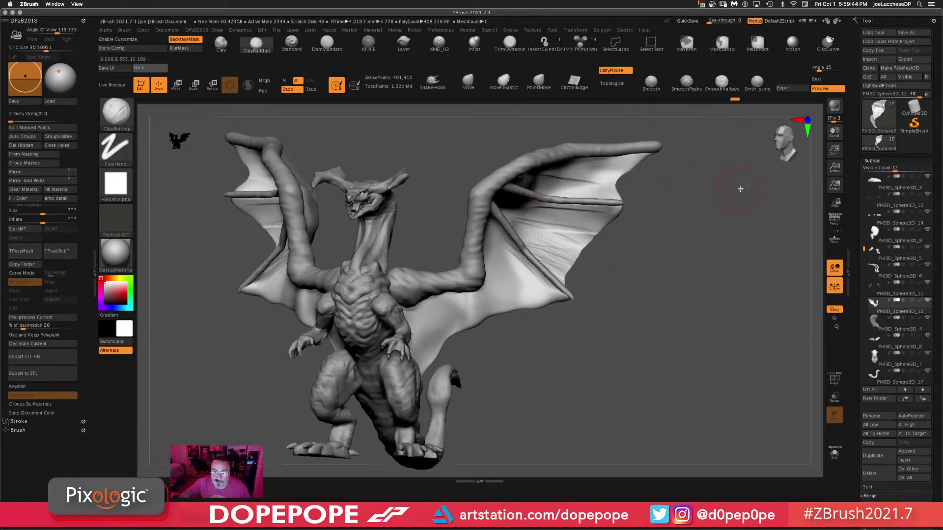
mouse_move(737, 190)
left_mouse_down()
mouse_move(549, 196)
mouse_move(588, 181)
left_mouse_up()
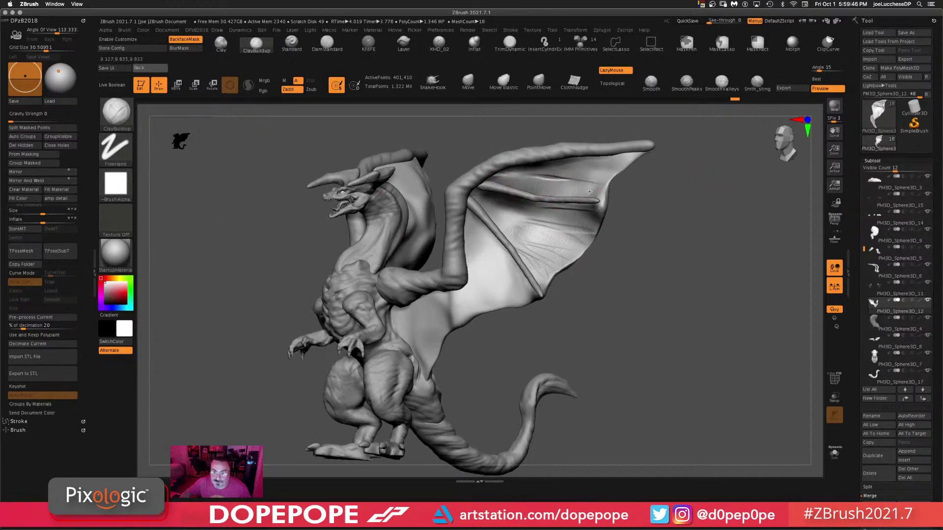
left_click_drag(518, 184, 633, 159)
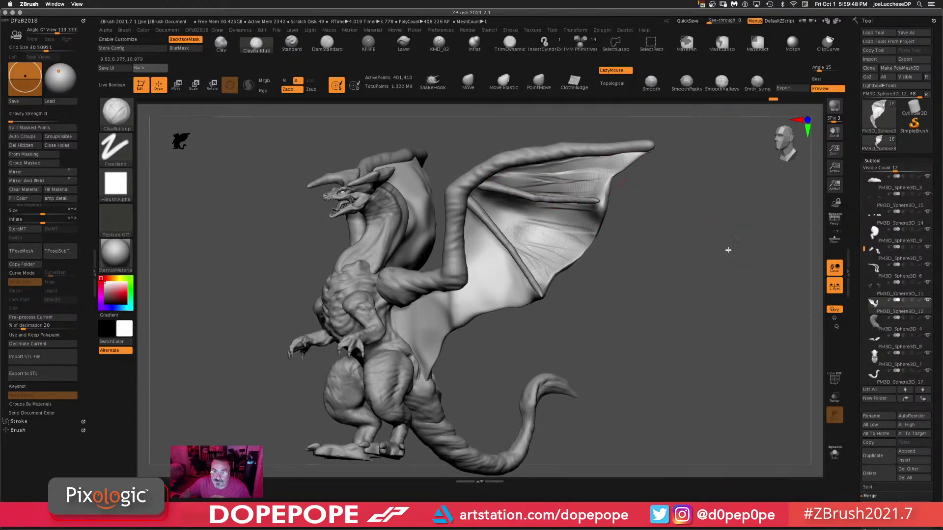
- Continue the folds over the lower and inner front panels of the wing membranes toward the body
left_click_drag(726, 250, 530, 217)
left_click_drag(786, 238, 751, 256)
left_click_drag(523, 217, 485, 201)
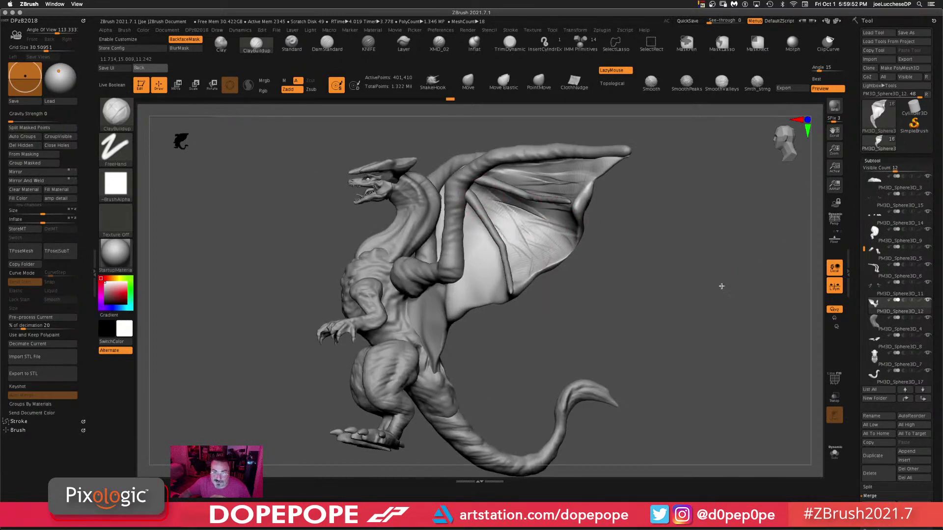
left_click_drag(720, 280, 486, 267)
left_click_drag(594, 291, 521, 255)
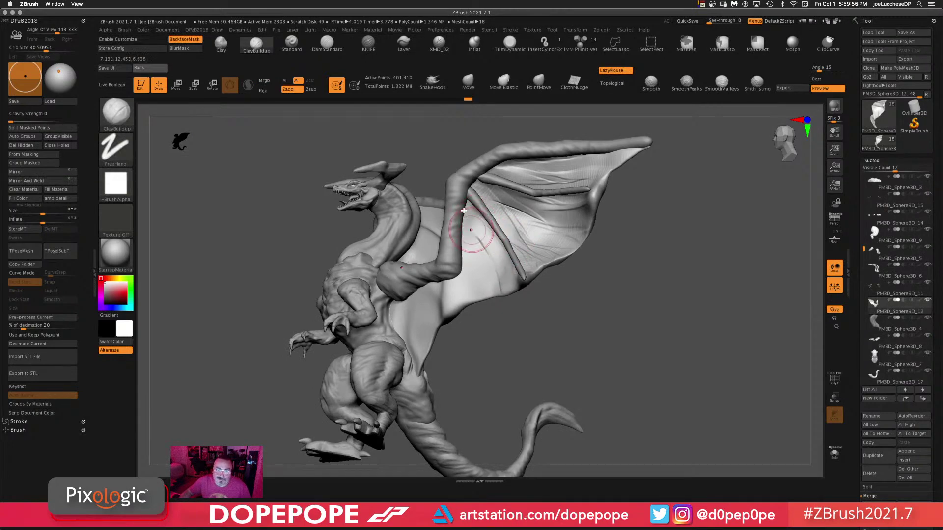
left_click(478, 260, "ctrl+shift")
left_click(621, 286, "ctrl+shift")
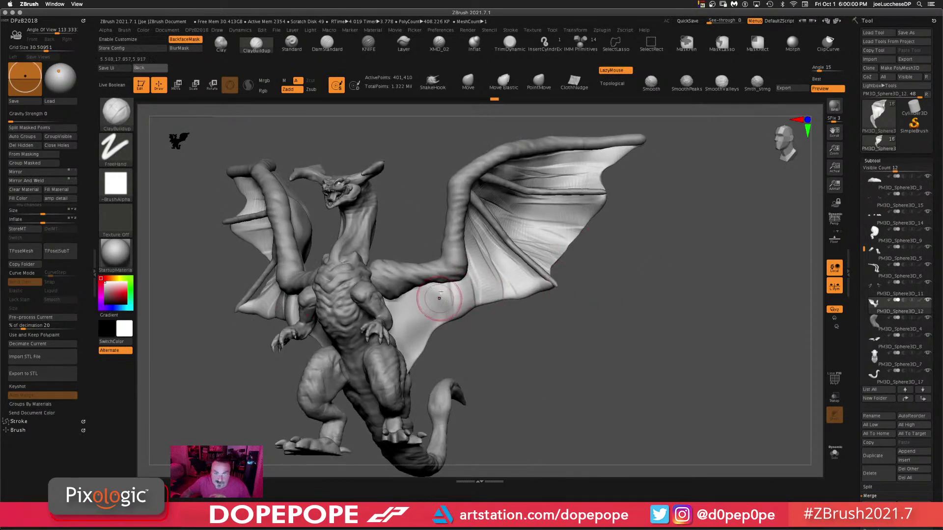
mouse_move(670, 320)
left_mouse_down()
mouse_move(431, 295)
mouse_move(414, 358)
mouse_move(415, 348)
left_mouse_up()
- Build up matching folds on the back side of the wing membranes, from the body out to the wing tips
mouse_move(686, 358)
left_mouse_down()
mouse_move(658, 276)
mouse_move(565, 283)
left_mouse_up()
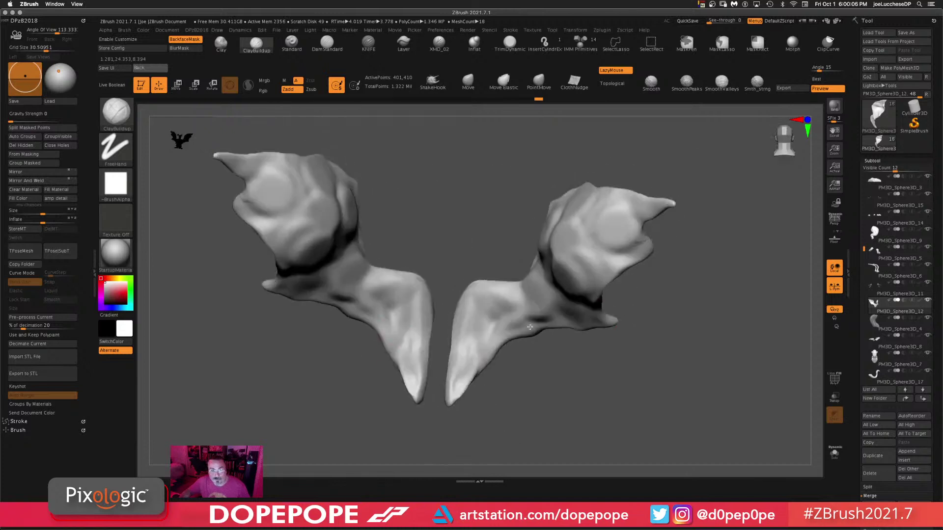
mouse_move(415, 285)
left_mouse_down()
mouse_move(430, 295)
mouse_move(415, 329)
mouse_move(403, 296)
left_mouse_up()
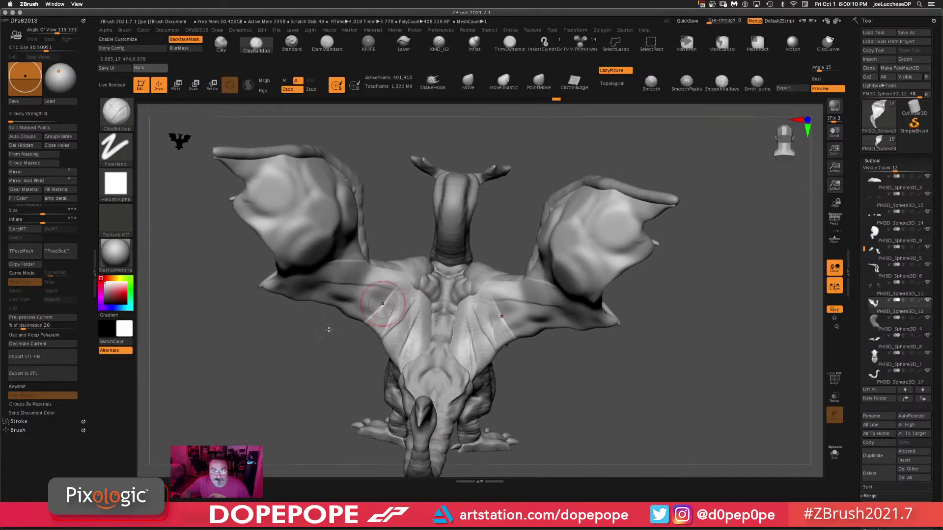
left_click_drag(247, 316, 535, 297)
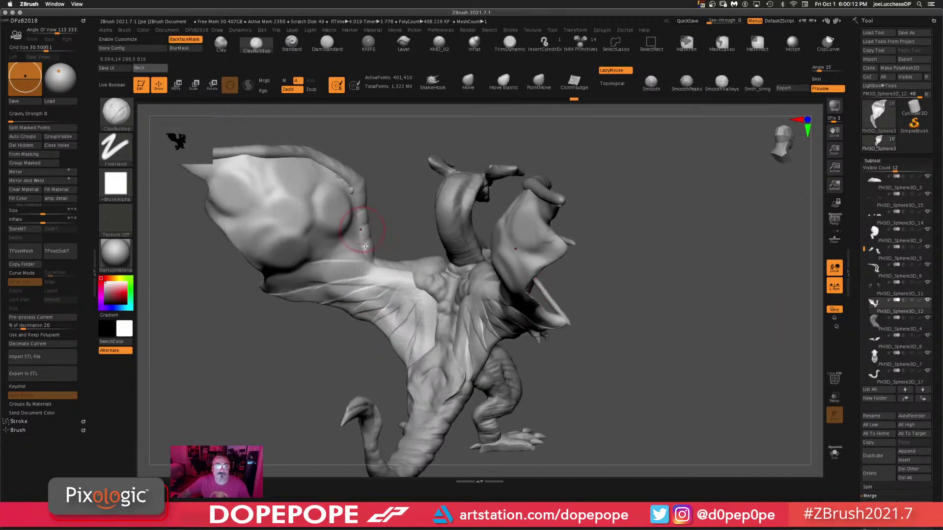
mouse_move(344, 194)
left_mouse_down()
mouse_move(235, 157)
mouse_move(216, 156)
mouse_move(221, 162)
left_mouse_up()
left_click_drag(270, 187, 206, 184)
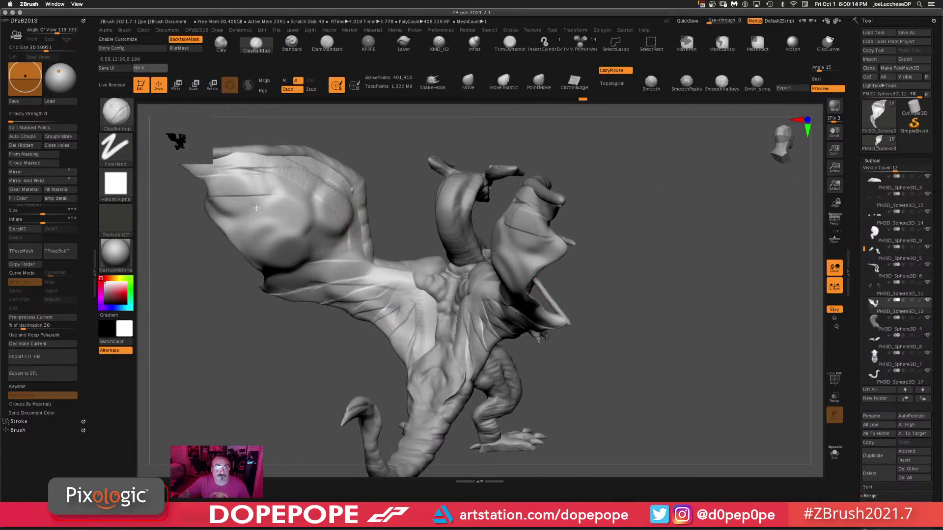
mouse_move(266, 203)
left_mouse_down()
mouse_move(334, 255)
mouse_move(294, 260)
mouse_move(318, 281)
mouse_move(267, 290)
left_mouse_up()
- Remesh the wing membranes with DynaMesh
mouse_move(678, 330)
left_mouse_down("alt")
mouse_move(648, 282)
mouse_move(559, 290)
left_mouse_up("alt")
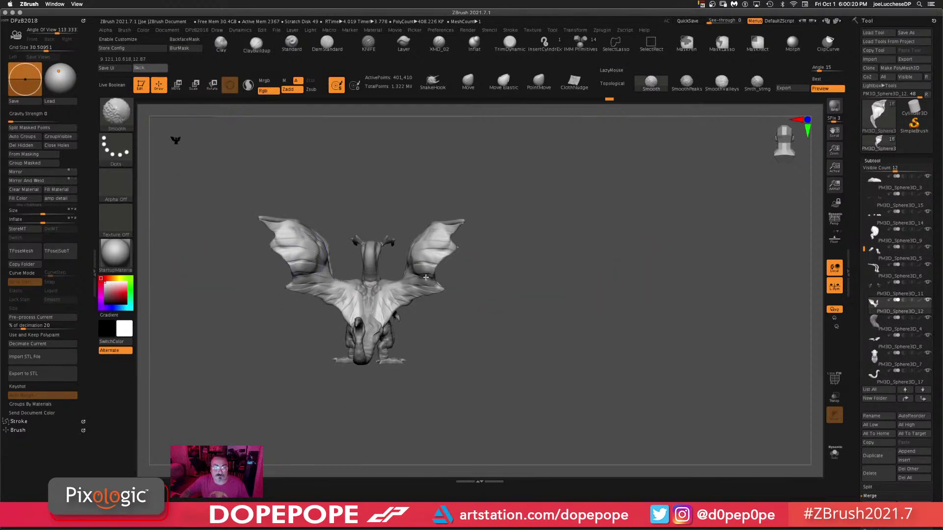
left_click_drag(655, 211, 539, 459, "ctrl")
left_click_drag(516, 345, 615, 183)
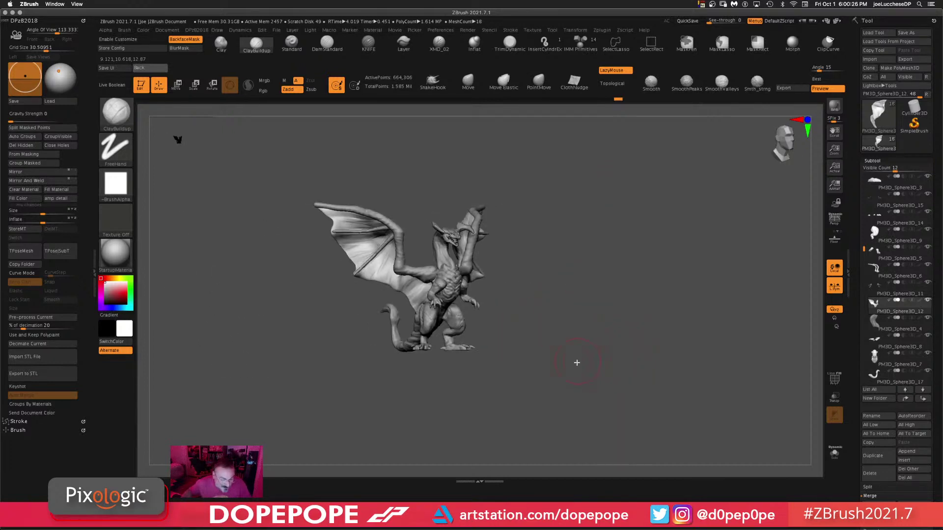
- Reduce the ClayBuildup brush size and add finer folds to the front of the wing membranes
left_click_drag(575, 361, 678, 206)
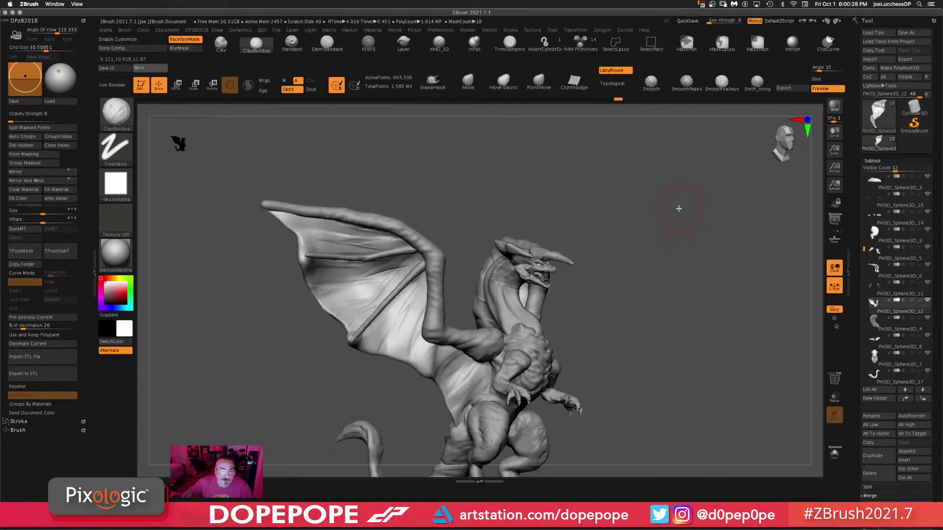
key("space")
left_click_drag(475, 200, 463, 199)
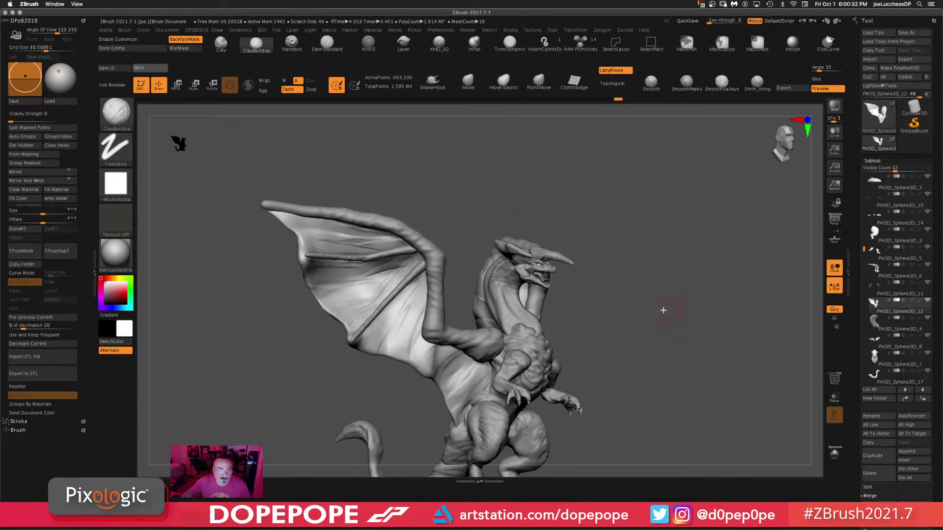
left_click_drag(641, 289, 655, 268)
left_click_drag(439, 229, 421, 244)
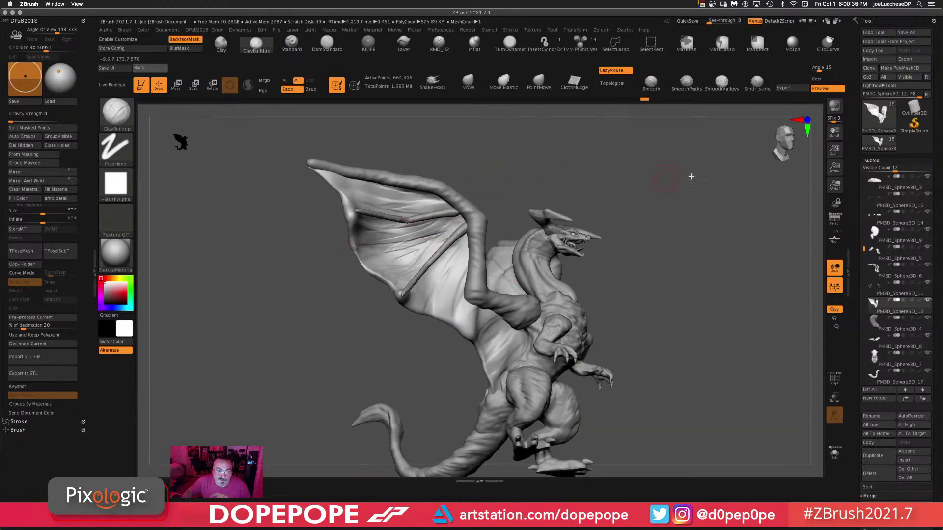
left_click_drag(743, 185, 580, 215)
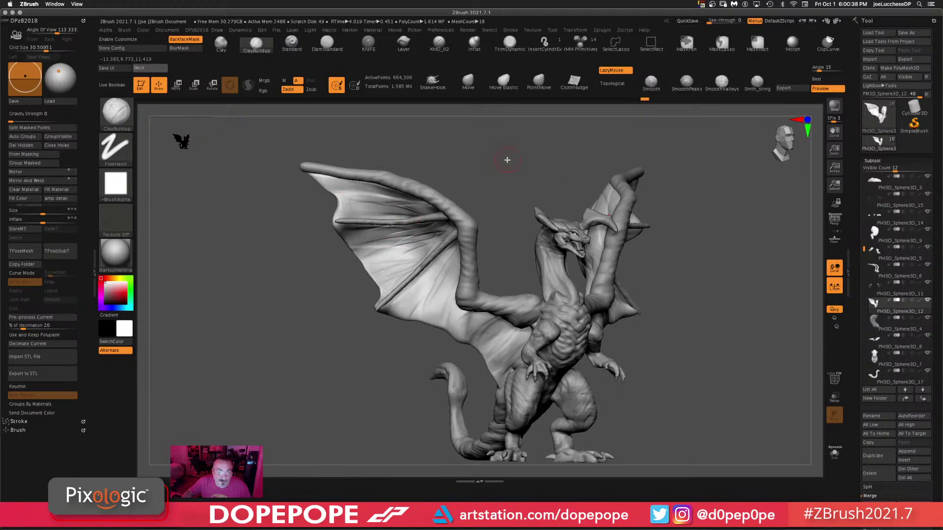
left_click_drag(722, 297, 616, 306)
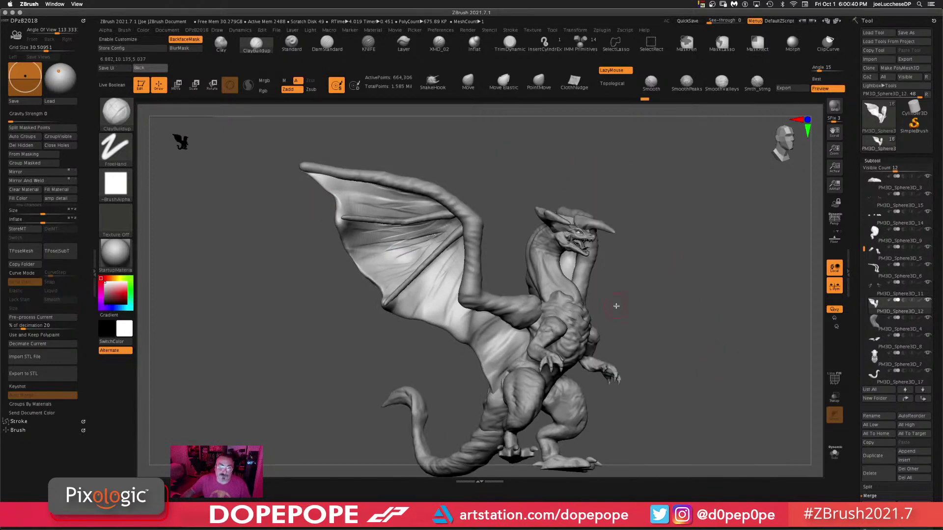
left_click_drag(691, 330, 622, 300)
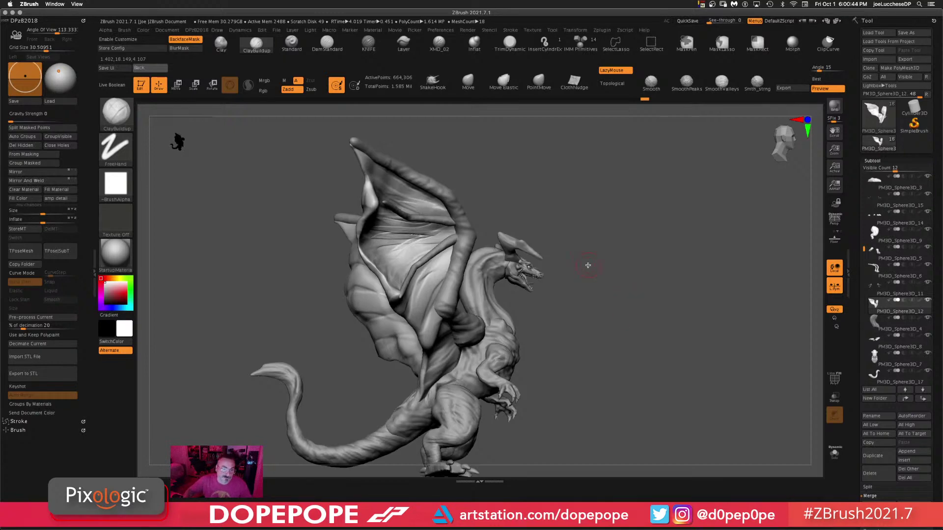
left_click_drag(573, 324, 606, 290)
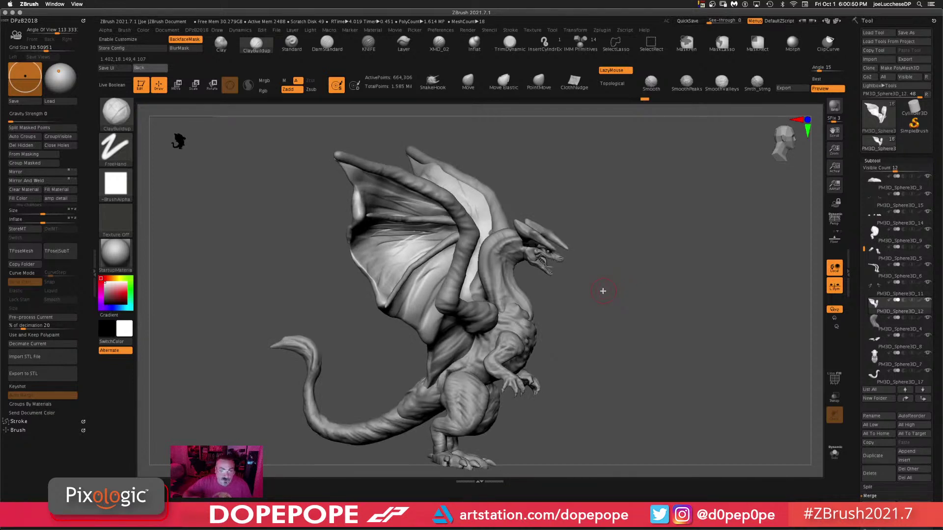
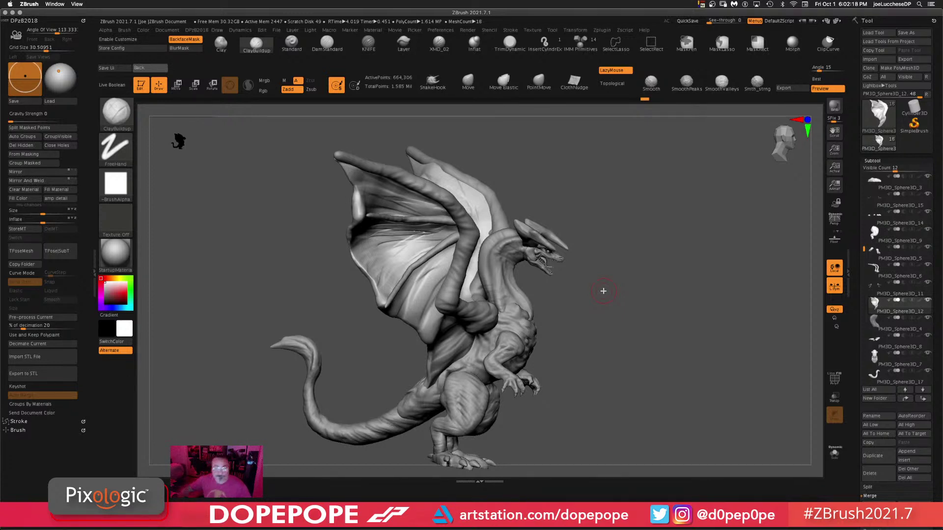
- Switch to the torso subtool and build up form along the spine between the wings
left_click_drag(702, 345, 570, 343, "shift")
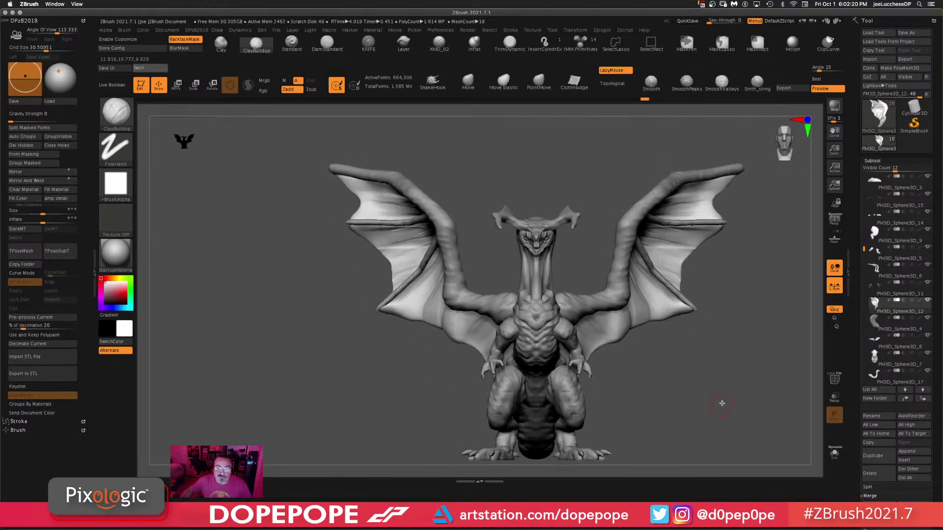
left_click_drag(721, 403, 638, 272, "alt")
left_click_drag(636, 307, 461, 302, "alt")
left_click_drag(344, 300, 591, 358)
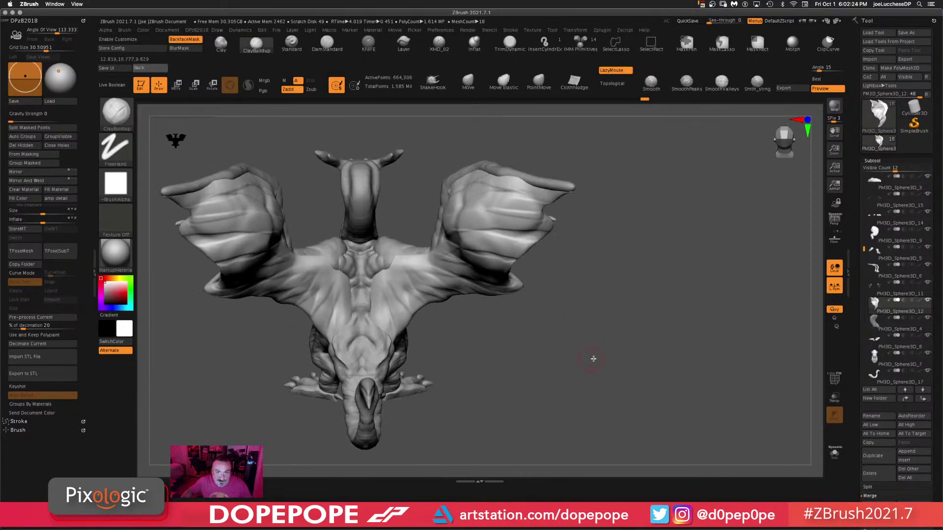
left_click(361, 285, "alt")
left_click_drag(350, 279, 344, 328)
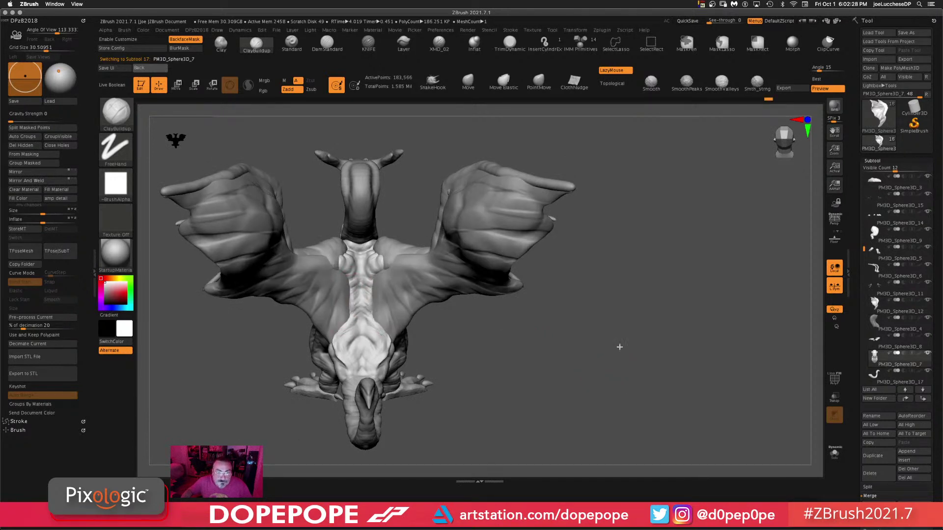
- Sculpt slanted muscle ridges on both sides of the lower back toward the base of the tail
mouse_move(619, 348)
left_mouse_down()
mouse_move(596, 346)
mouse_move(605, 356)
mouse_move(615, 288)
mouse_move(610, 297)
left_mouse_up()
mouse_move(380, 262)
left_mouse_down()
mouse_move(394, 247)
mouse_move(368, 285)
mouse_move(385, 273)
mouse_move(387, 299)
left_mouse_up()
left_click_drag(626, 310, 596, 294)
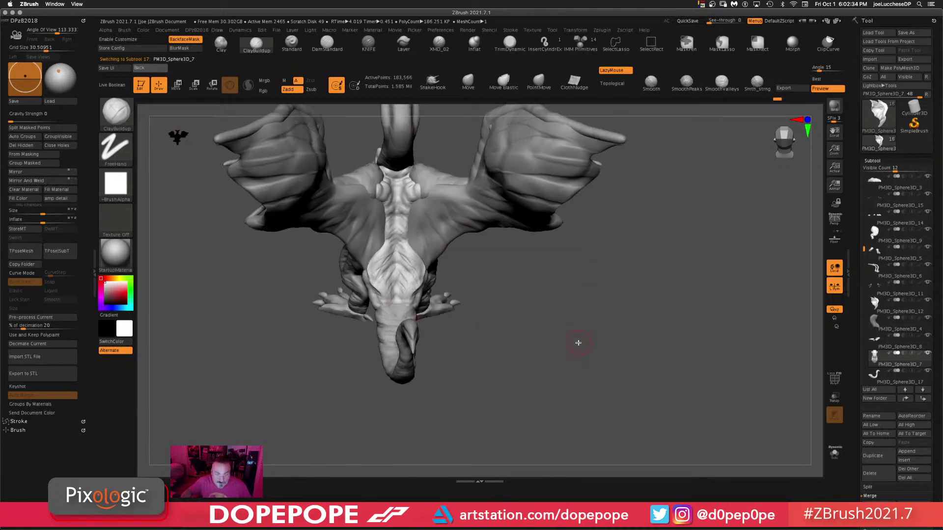
left_click(583, 276, "ctrl+shift")
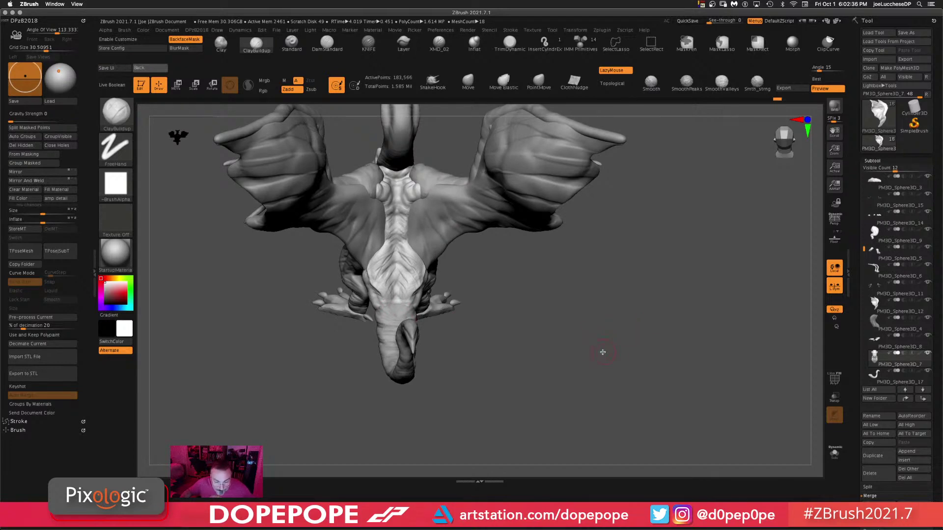
mouse_move(600, 349)
left_mouse_down()
mouse_move(585, 305)
mouse_move(524, 319)
mouse_move(558, 333)
mouse_move(625, 284)
mouse_move(430, 270)
left_mouse_up()
right_click(524, 319)
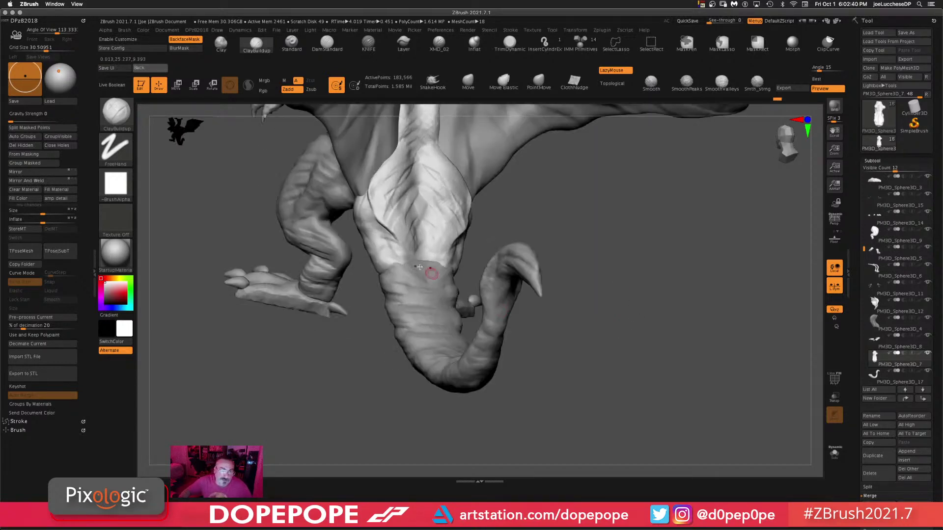
- Build up muscle strands on the torso's lower back and hip down to the base of the tail
left_click_drag(548, 273, 504, 256)
left_click_drag(386, 238, 398, 261)
left_click_drag(704, 315, 432, 242)
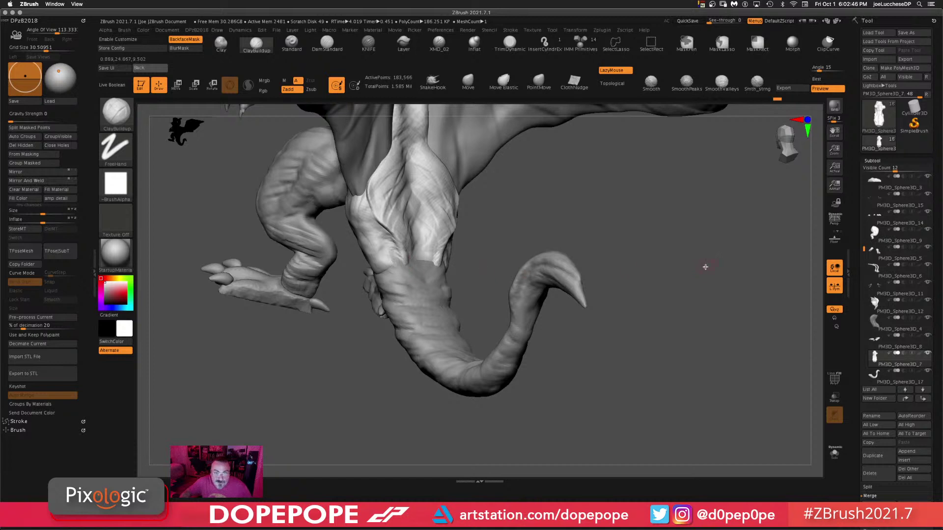
- Sculpt V-shaped skin ridges on the torso's flank between the thigh and the base of the tail
mouse_move(486, 290)
left_mouse_down()
mouse_move(616, 248)
mouse_move(507, 221)
mouse_move(378, 243)
mouse_move(392, 236)
left_mouse_up()
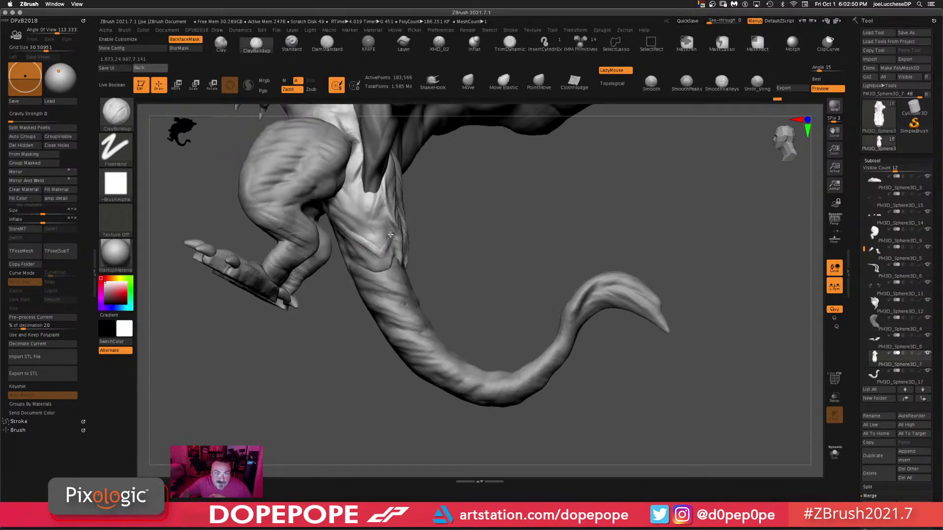
mouse_move(339, 215)
left_mouse_down()
mouse_move(379, 245)
mouse_move(385, 210)
mouse_move(372, 232)
mouse_move(341, 221)
mouse_move(346, 186)
mouse_move(366, 214)
mouse_move(376, 195)
left_mouse_up()
left_click_drag(593, 185, 575, 186)
left_click_drag(345, 177, 360, 195)
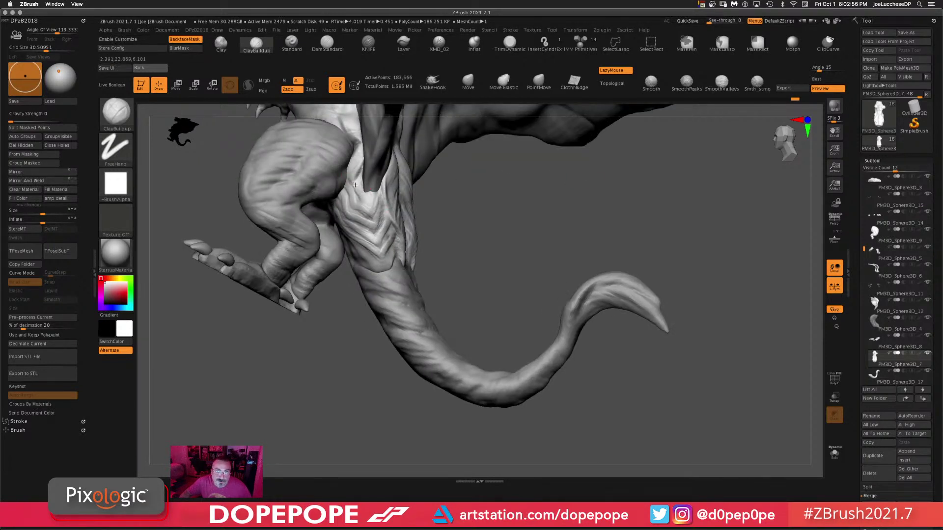
left_click_drag(583, 253, 616, 241)
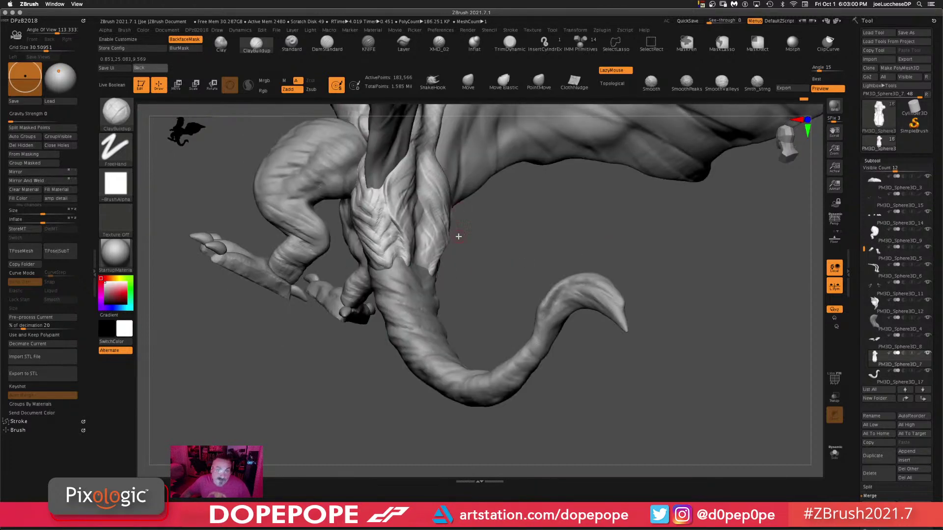
mouse_move(519, 224)
left_mouse_down()
mouse_move(506, 230)
mouse_move(528, 230)
mouse_move(513, 232)
left_mouse_up()
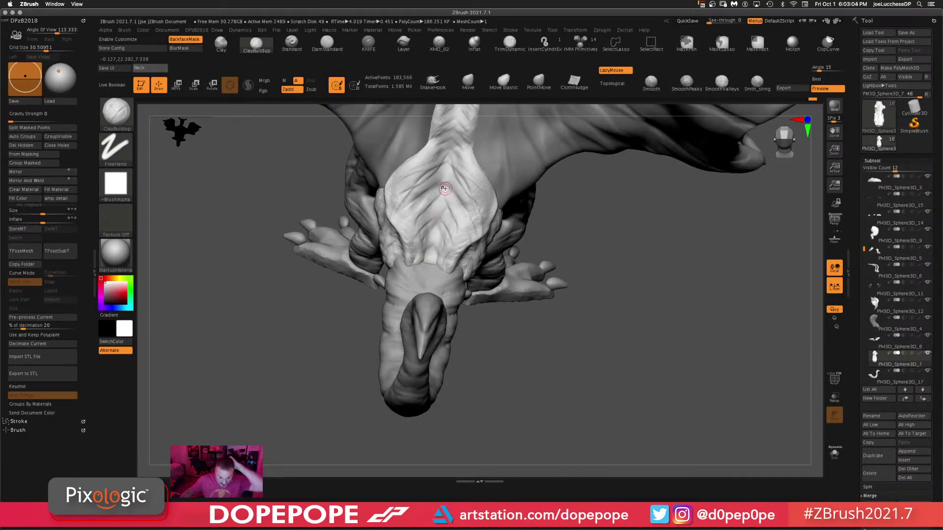
- Switch to the tail subtool and sculpt rough muscle ridges across its upper end where it meets the torso
left_click_drag(640, 316, 410, 271)
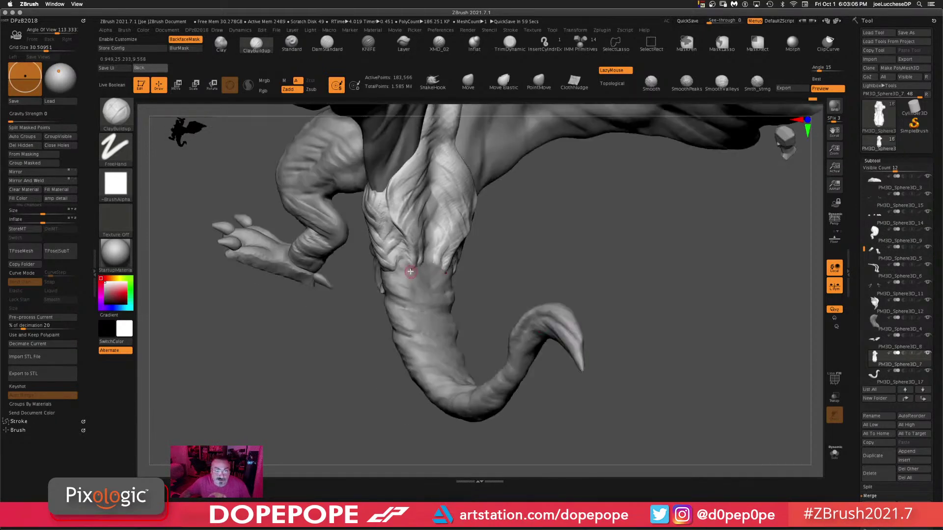
left_click(418, 288, "alt")
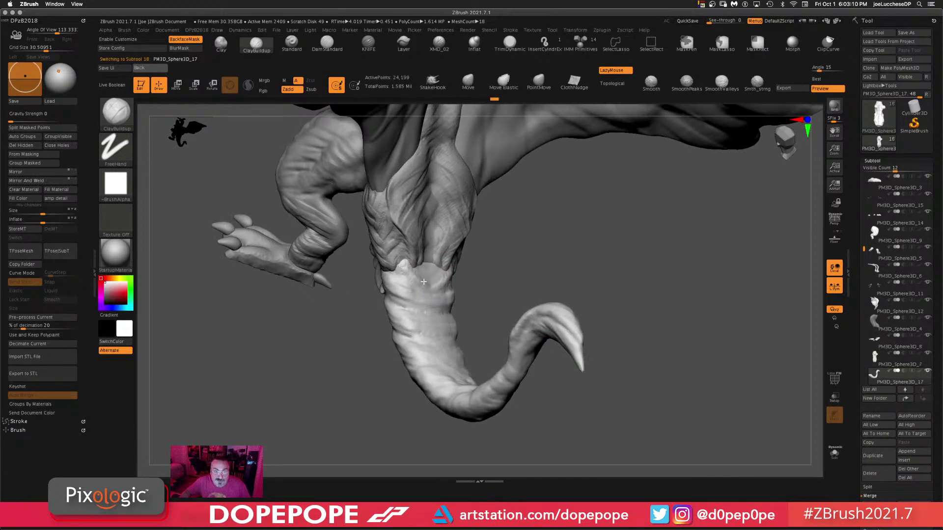
mouse_move(423, 282)
left_mouse_down()
mouse_move(386, 283)
mouse_move(412, 289)
mouse_move(432, 319)
mouse_move(394, 314)
mouse_move(431, 321)
mouse_move(445, 335)
left_mouse_up()
left_click_drag(618, 264, 549, 297)
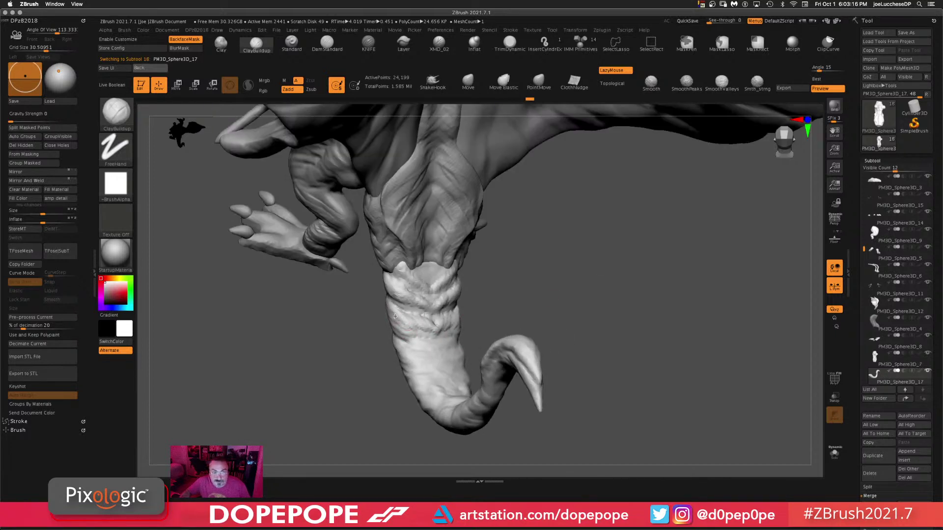
mouse_move(395, 316)
left_mouse_down()
mouse_move(432, 334)
mouse_move(420, 267)
mouse_move(435, 268)
mouse_move(430, 278)
left_mouse_up()
mouse_move(590, 359)
left_mouse_down()
mouse_move(656, 274)
mouse_move(604, 326)
left_mouse_up()
- Remesh the tail with DynaMesh
right_click_drag(679, 362, 712, 299, "ctrl")
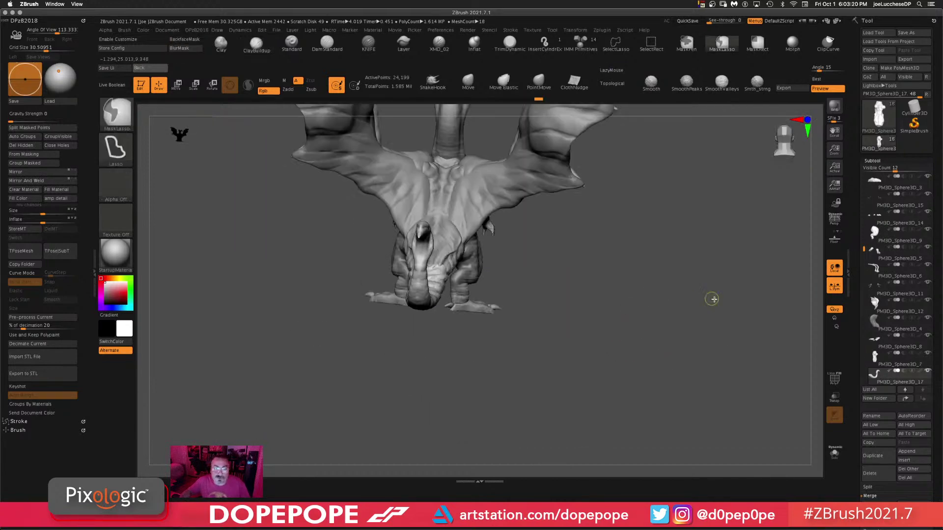
left_click_drag(591, 366, 620, 332)
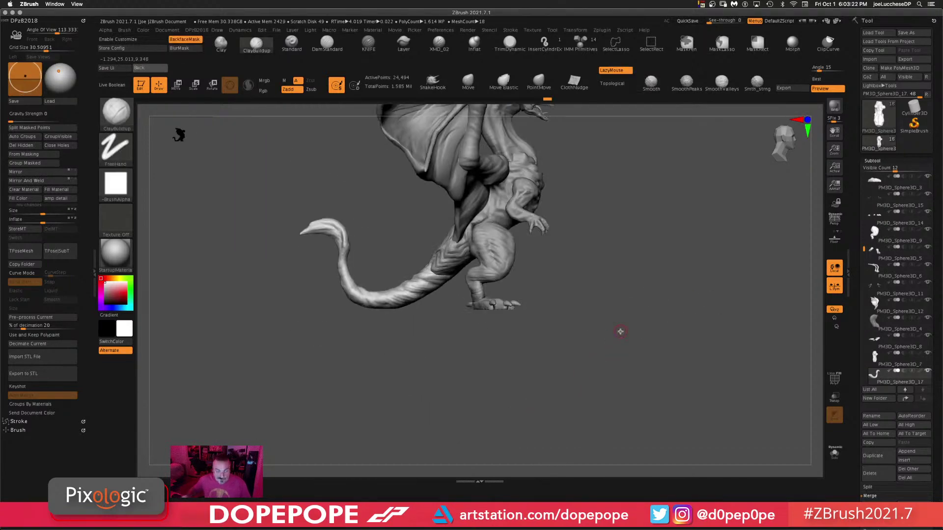
left_click_drag(575, 286, 563, 341, "alt")
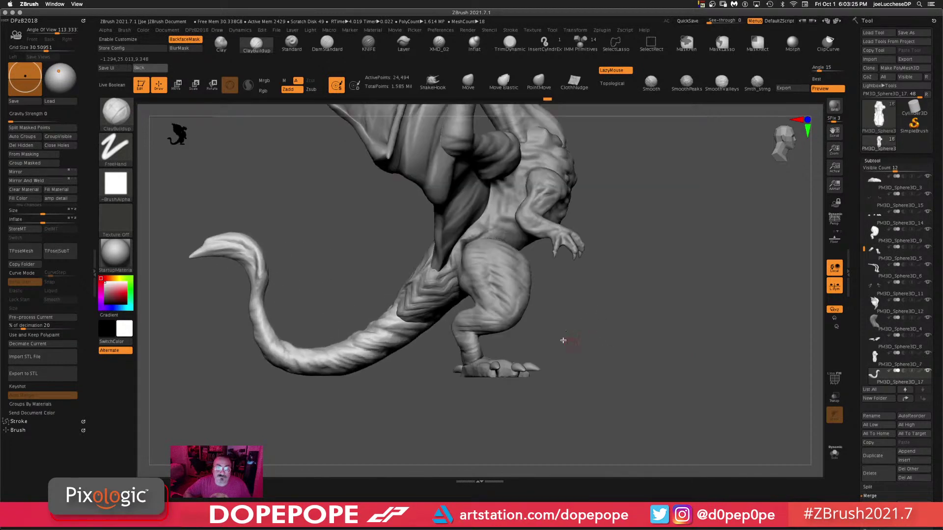
- Switch to the torso subtool and remesh it with DynaMesh
left_click(410, 321, "alt")
mouse_move(614, 308)
left_mouse_down("ctrl")
mouse_move(585, 449)
mouse_move(611, 310)
left_mouse_up("ctrl")
key("space")
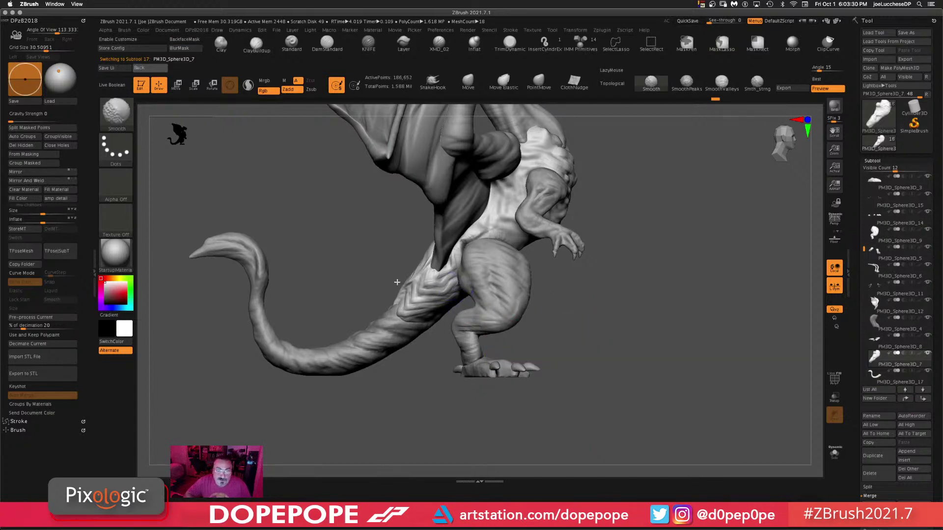
- Smooth the torso surface around the base of the neck and above the shoulder
left_click_drag(646, 293, 569, 317, "alt")
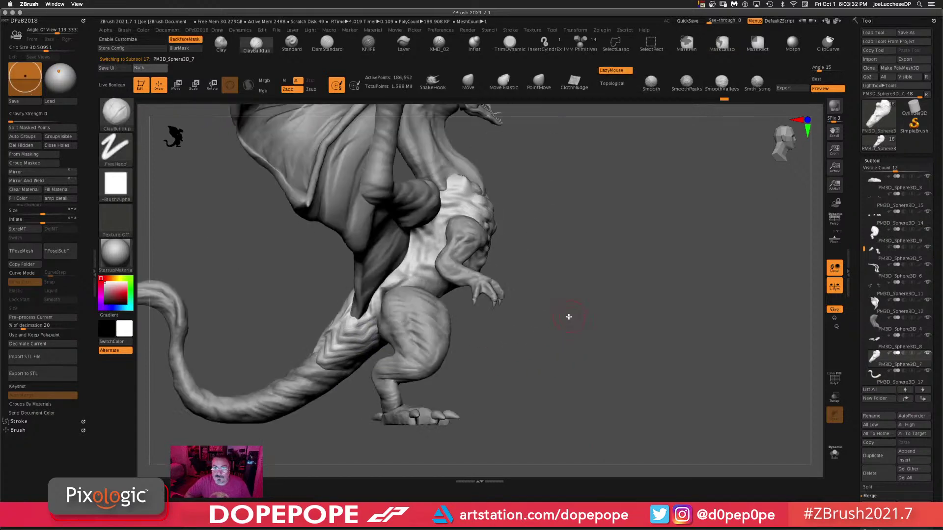
left_click_drag(635, 260, 620, 254)
left_click_drag(472, 184, 472, 205, "shift")
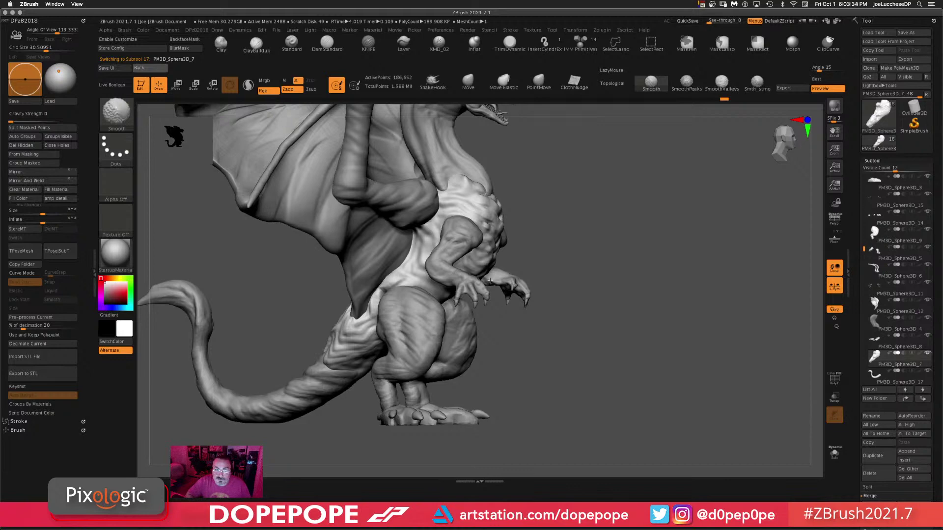
left_click_drag(569, 365, 405, 285)
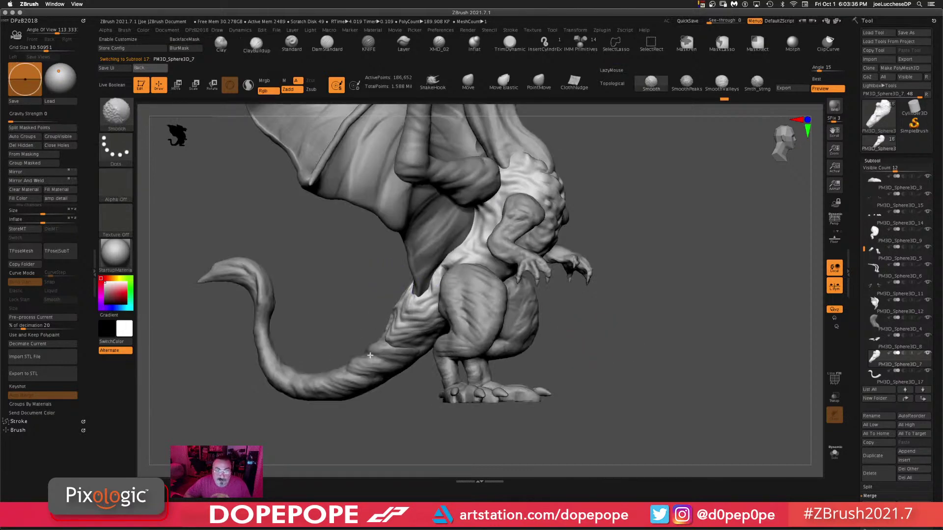
- Switch to the hind legs subtool and remesh it with DynaMesh
left_click(487, 314, "alt")
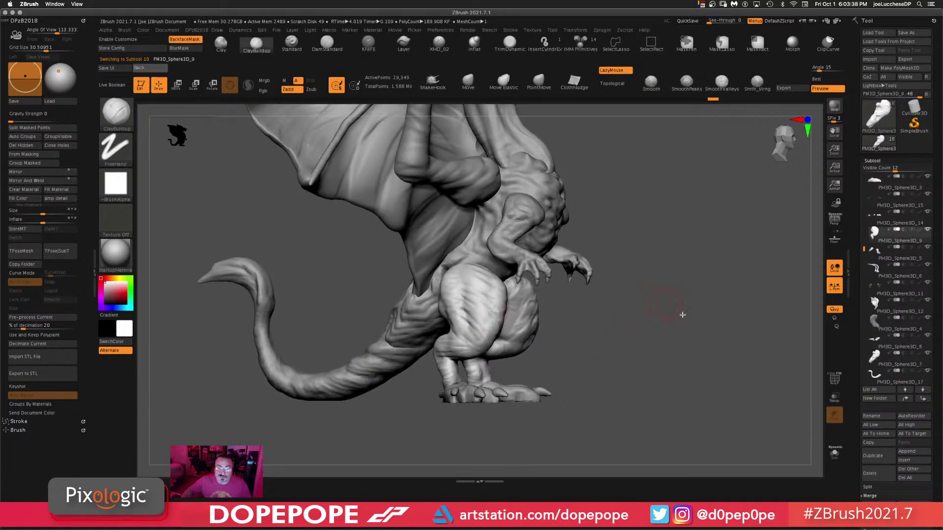
left_click_drag(683, 315, 593, 315)
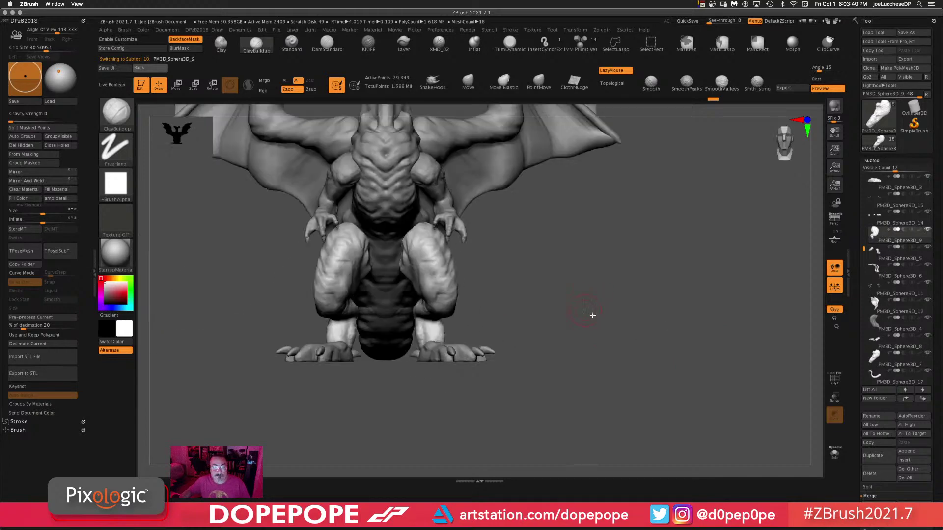
left_click_drag(619, 303, 641, 280)
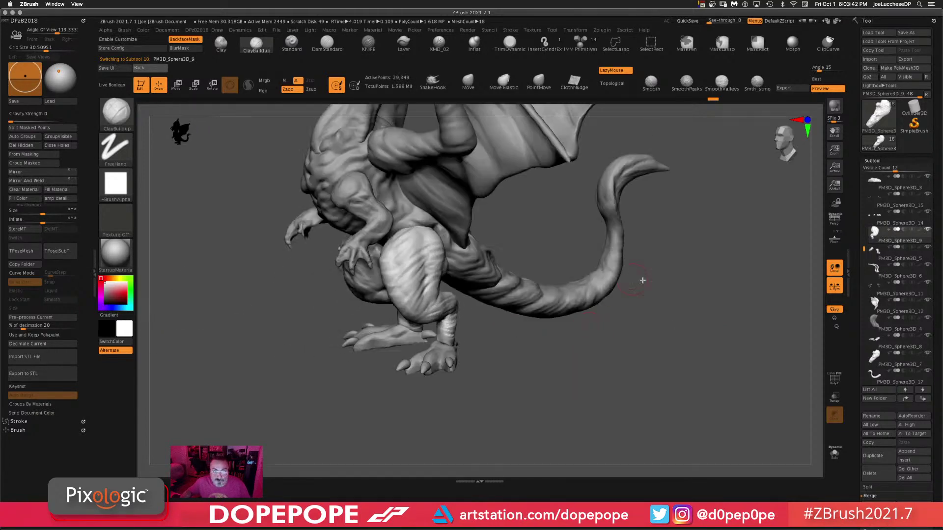
mouse_move(742, 299)
left_mouse_down("ctrl+shift")
mouse_move(522, 454)
mouse_move(495, 383)
mouse_move(634, 367)
left_mouse_up("ctrl+shift")
left_click(635, 367, "ctrl+shift")
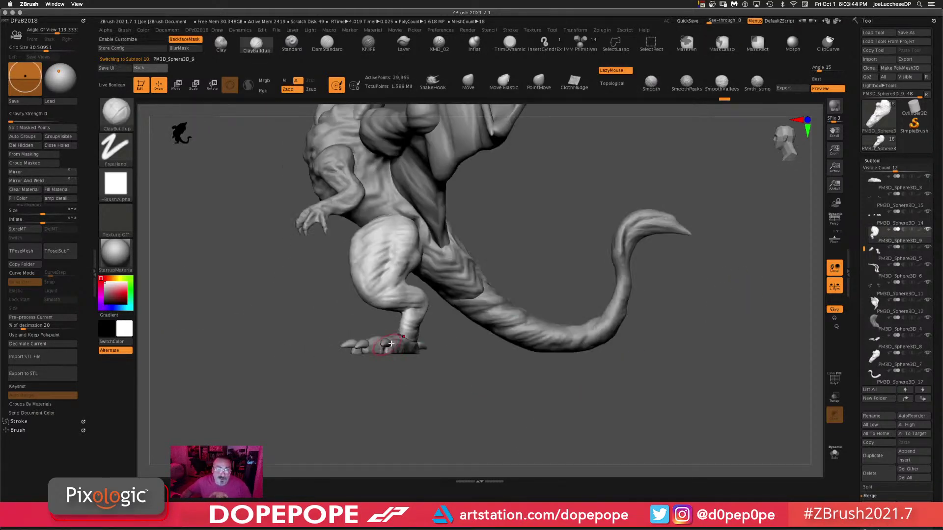
- Use the Move brush to reshape the outer side of the ankles so they sit onto the feet
left_click(468, 82)
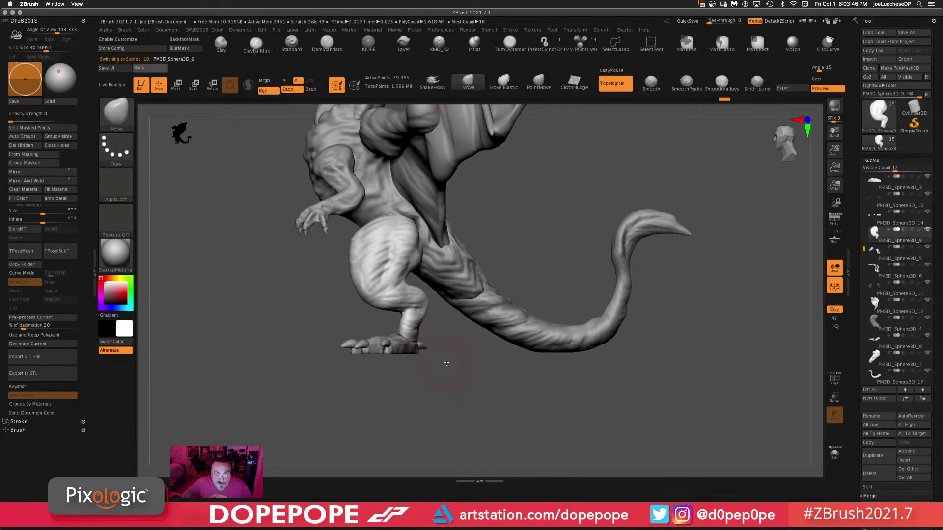
key("space")
left_click_drag(446, 363, 399, 350)
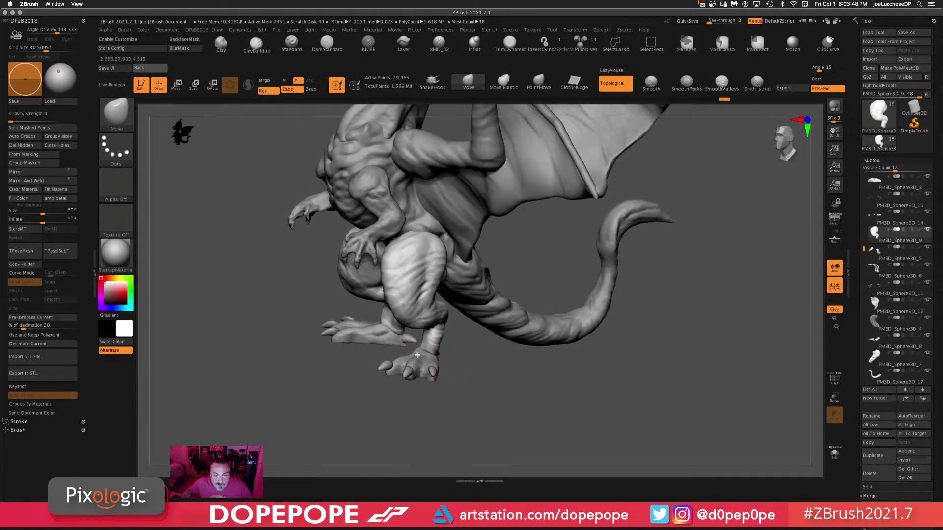
left_click_drag(508, 395, 466, 400)
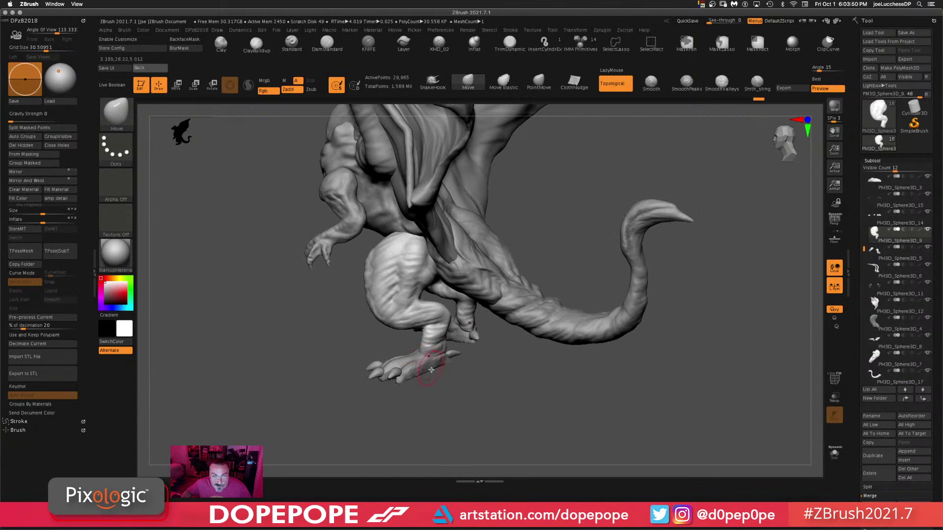
mouse_move(431, 370)
left_mouse_down()
mouse_move(442, 396)
mouse_move(432, 375)
left_mouse_up()
left_click_drag(573, 404, 548, 411)
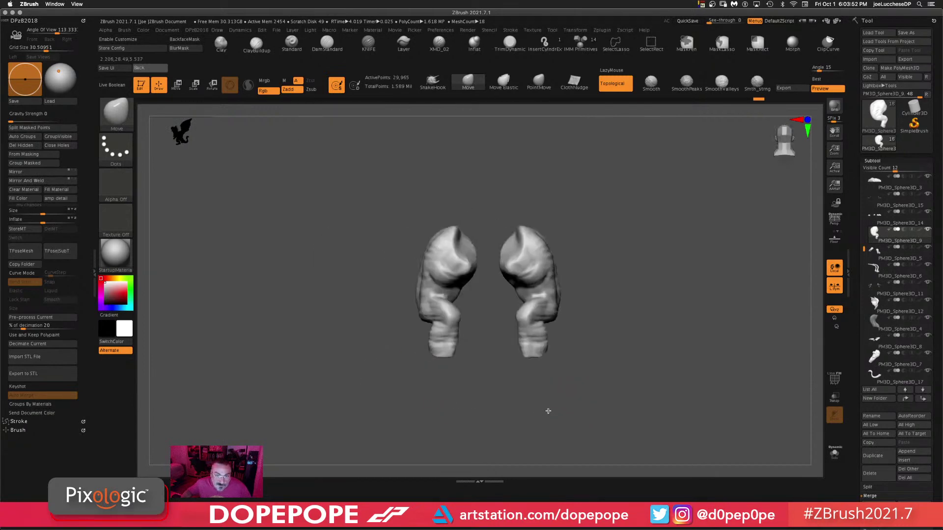
- Adjust the back and inner side of the ankles with the Move brush to fit the heels
left_click_drag(652, 330, 581, 361)
left_click_drag(650, 309, 531, 389)
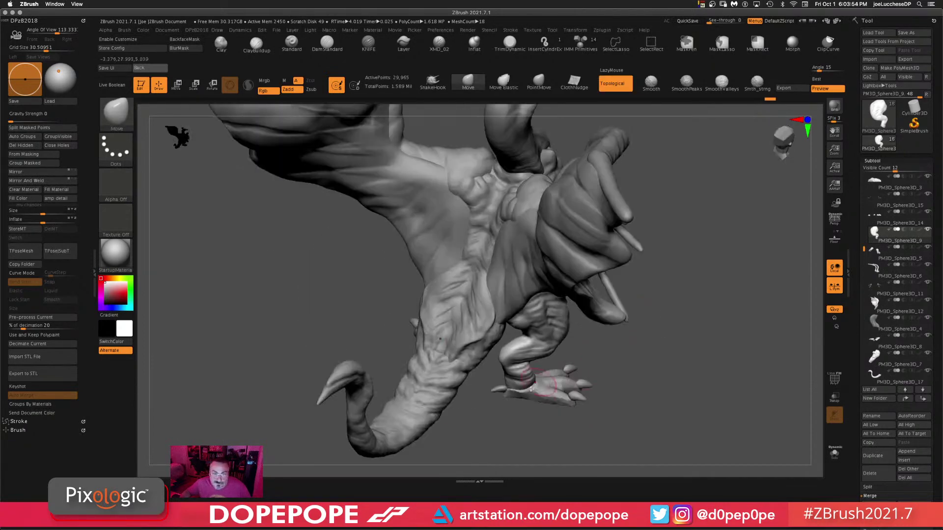
left_click_drag(630, 401, 518, 362)
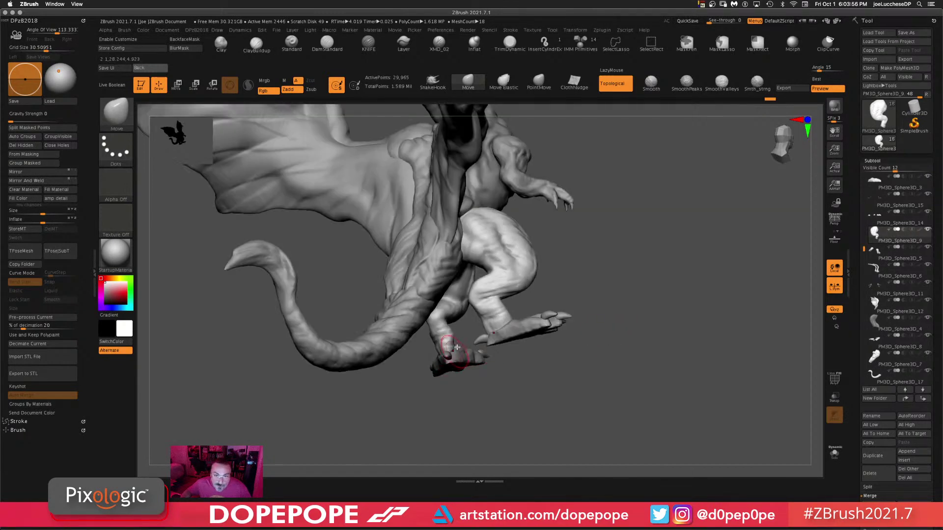
left_click_drag(490, 413, 652, 331)
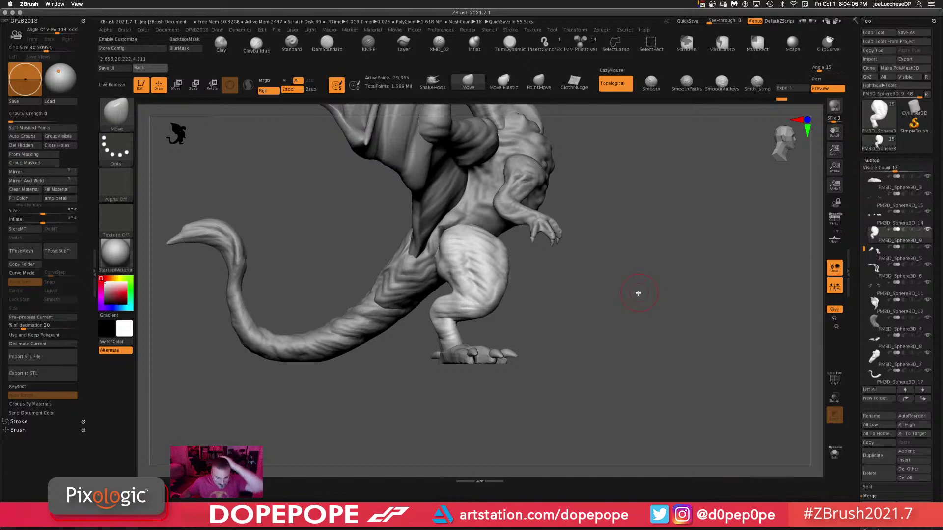
- Refine the lower shins above the feet with the Move brush, checking the legs in side and rear profile
left_click_drag(638, 293, 594, 342)
left_click_drag(617, 333, 581, 349, "alt")
left_click_drag(480, 346, 590, 329)
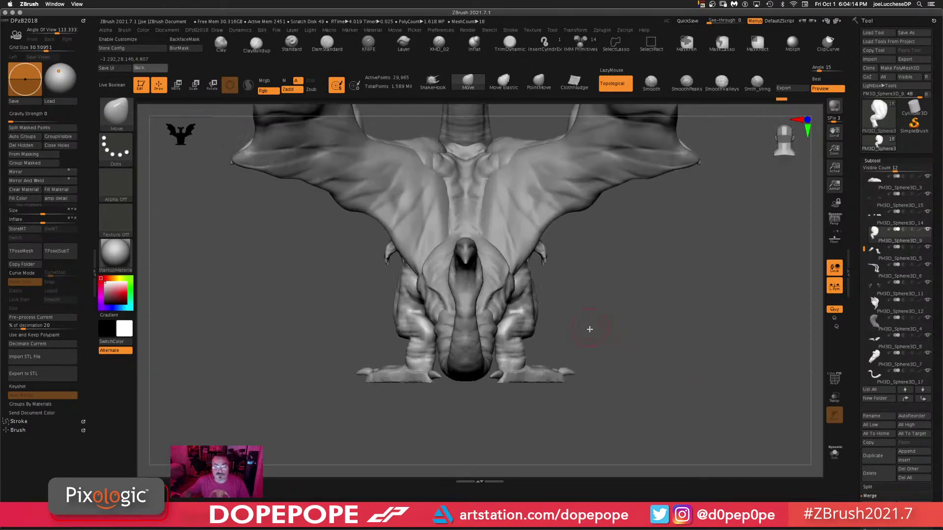
left_click_drag(619, 364, 542, 304)
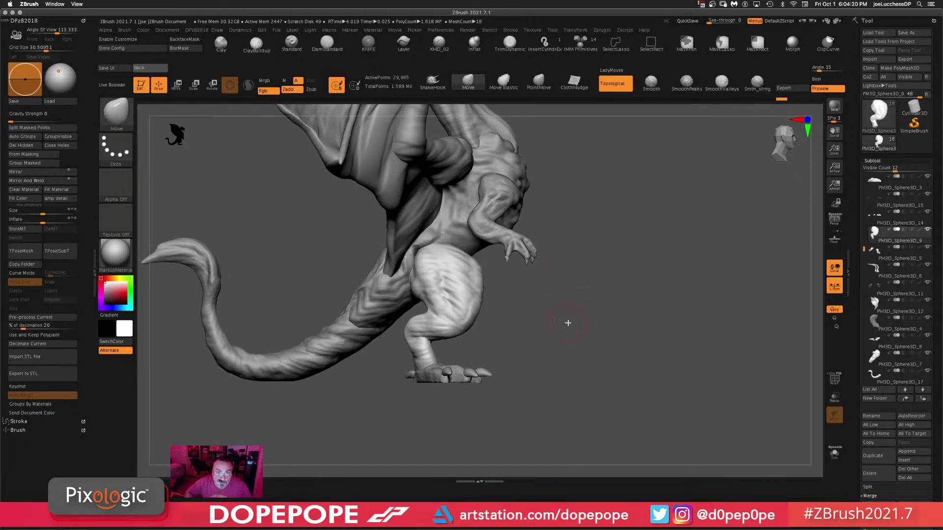
left_click_drag(568, 322, 553, 334)
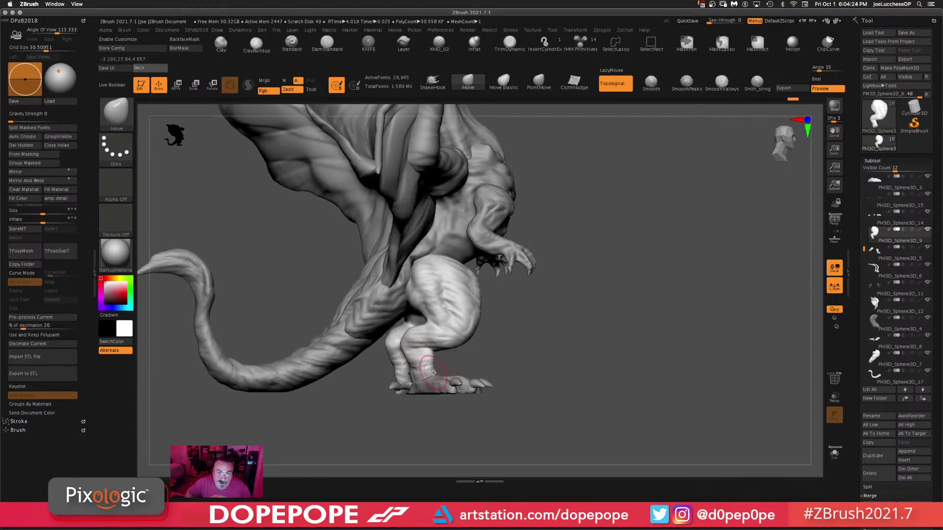
left_click_drag(547, 377, 421, 363)
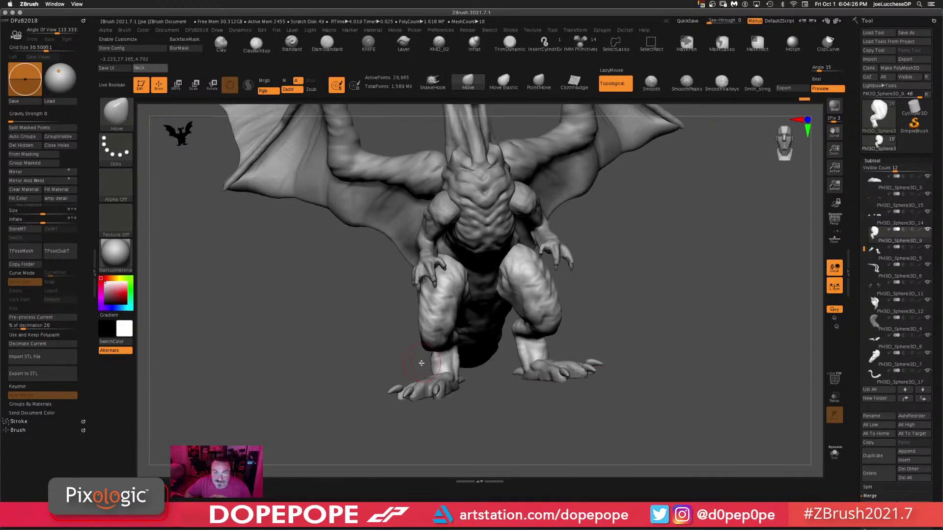
- Enlarge the Move brush, adjust the front of the ankles over the feet, and remesh the legs with DynaMesh
key("space")
left_click_drag(473, 396, 483, 397)
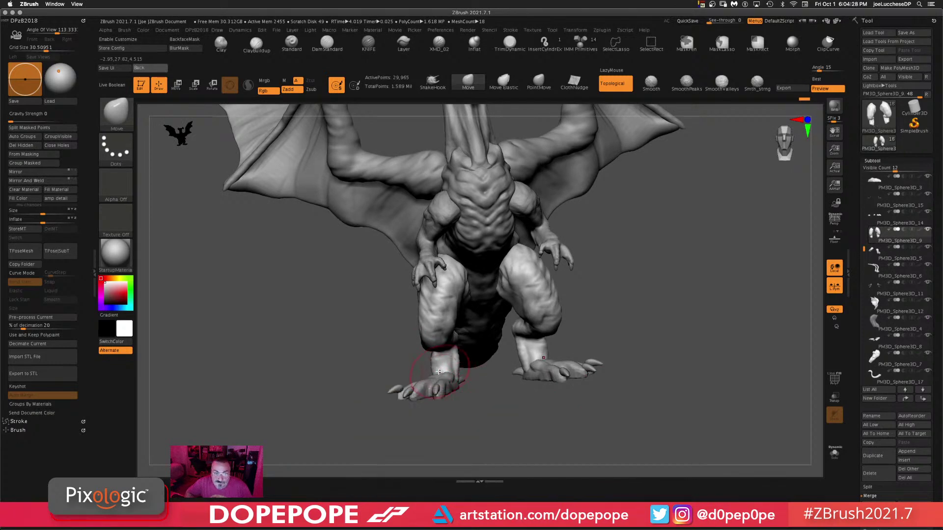
mouse_move(439, 372)
left_mouse_down()
mouse_move(593, 413)
mouse_move(608, 396)
left_mouse_up()
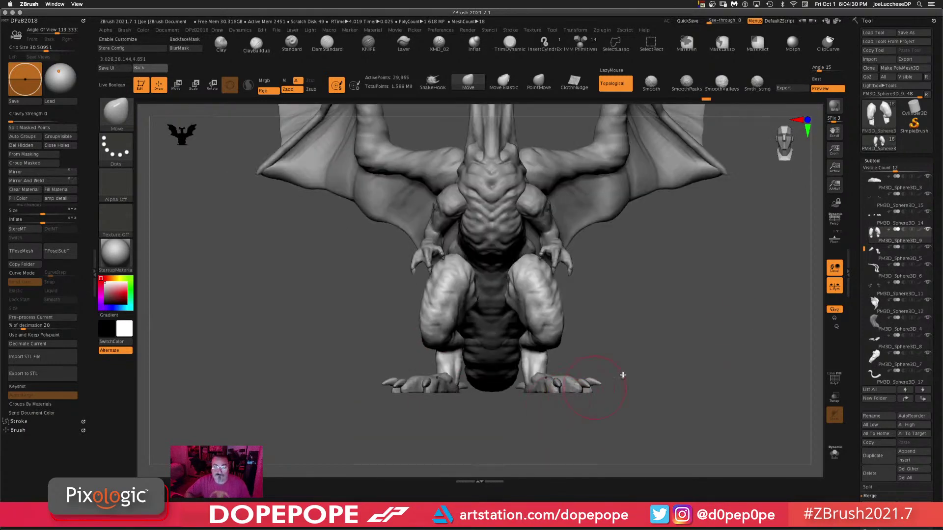
mouse_move(747, 326)
left_mouse_down("alt")
mouse_move(675, 299)
mouse_move(634, 400)
mouse_move(603, 399)
left_mouse_up("alt")
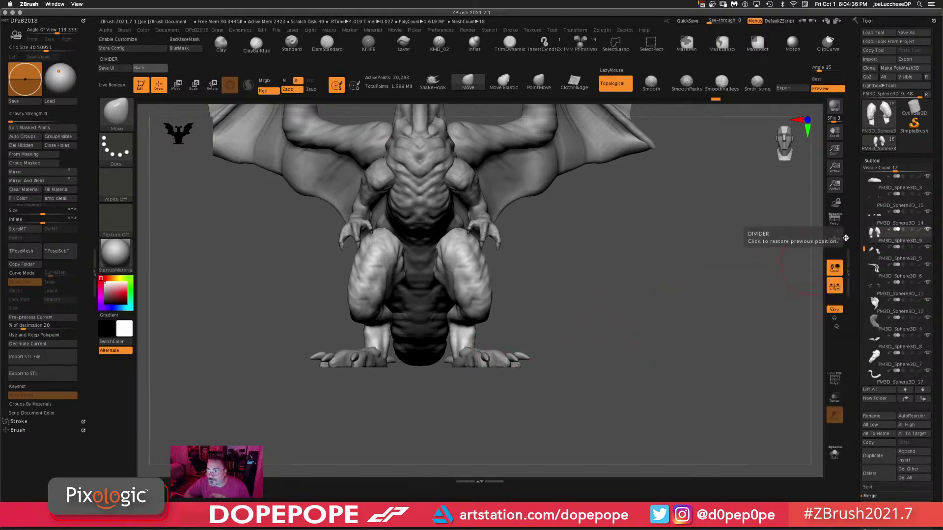
- Select the neck subtool PM3D_Sphere3D_4 and move it up the subtool order to directly below Dragon
left_click_drag(864, 253, 864, 256)
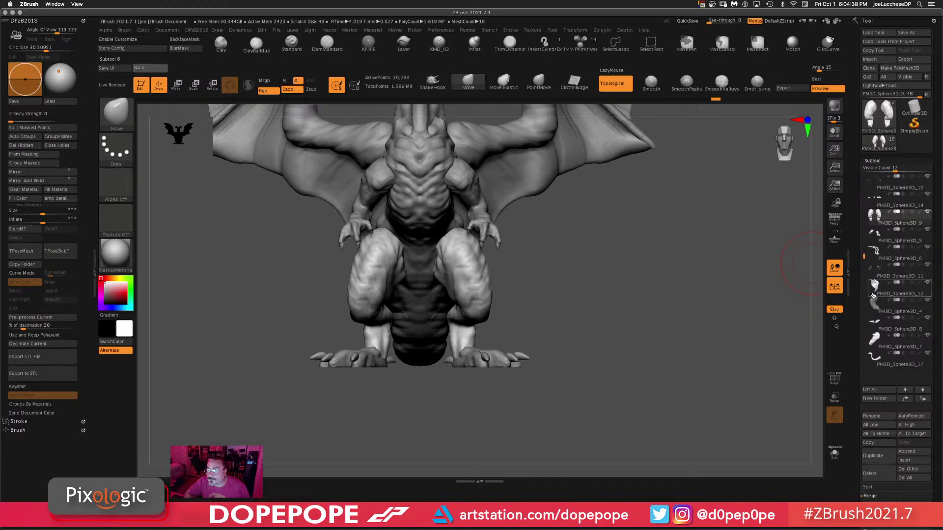
mouse_move(875, 360)
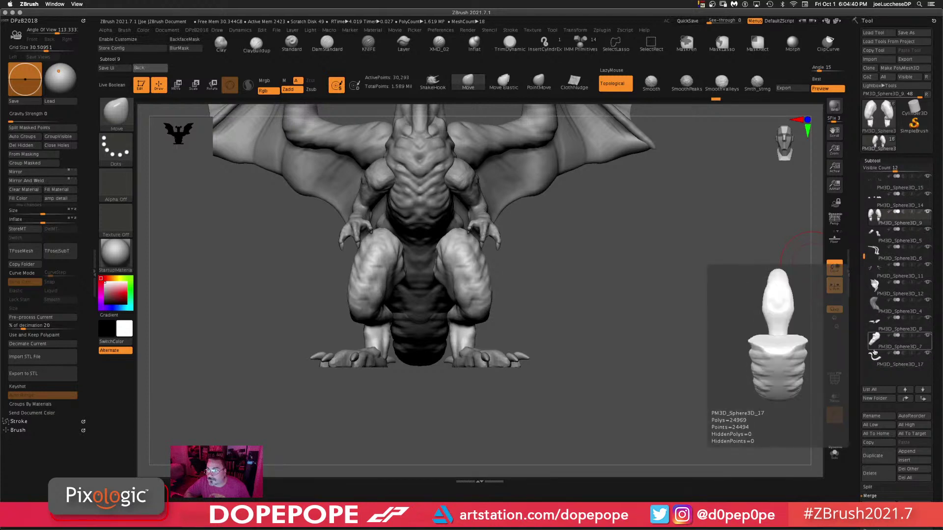
mouse_move(880, 305)
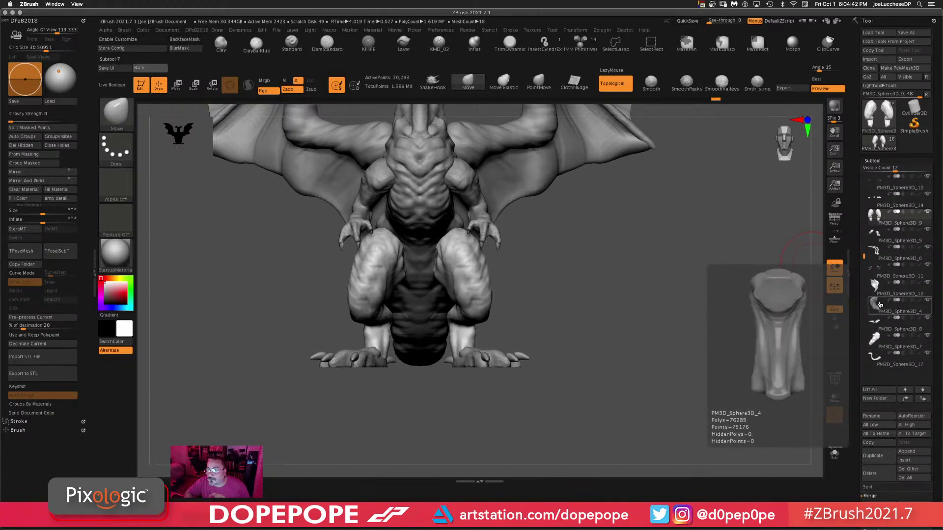
left_click(882, 310)
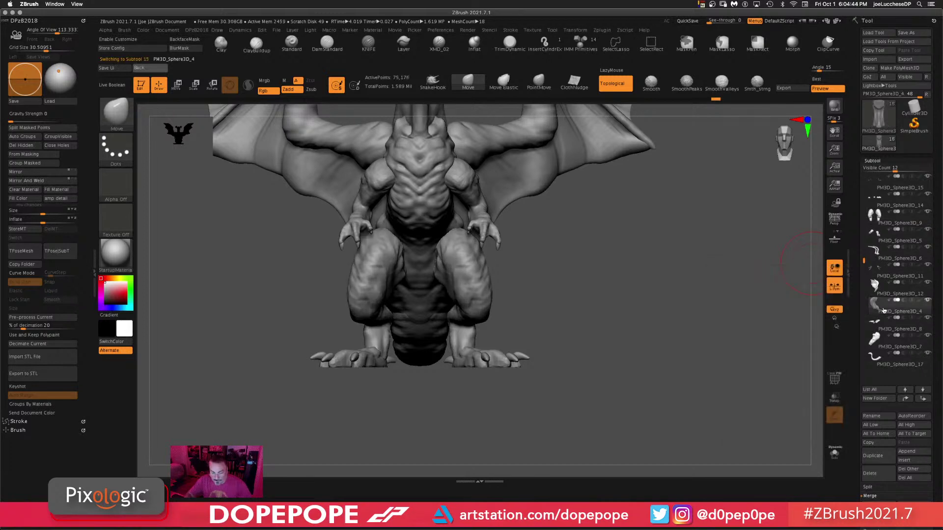
key("ctrl")
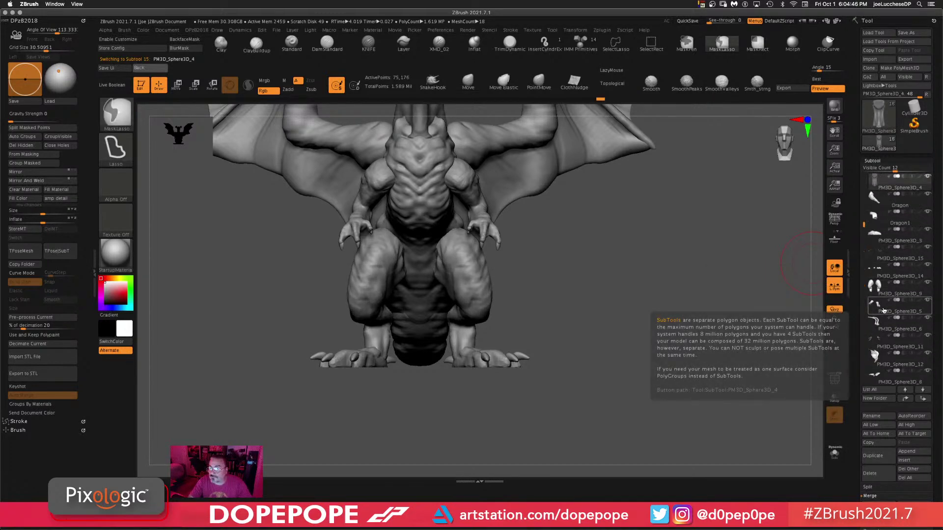
key("ctrl+Down")
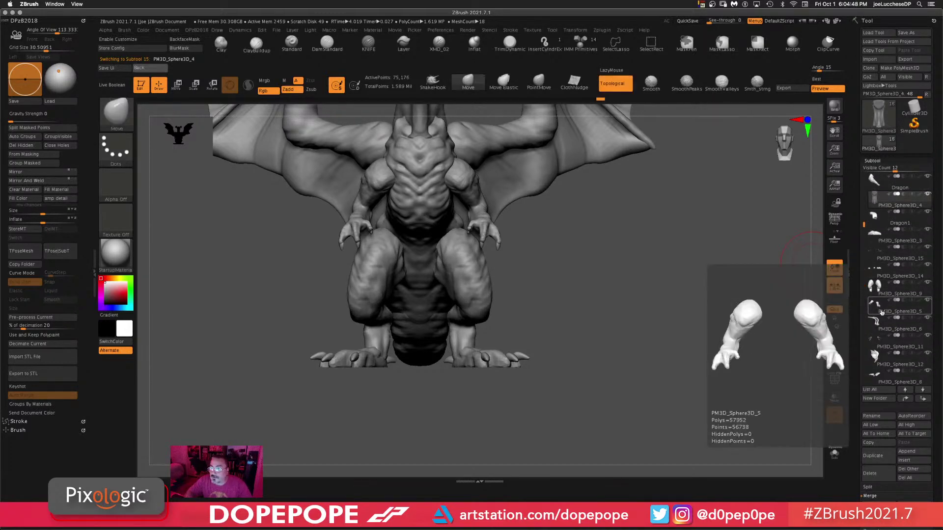
- Move the Dragon1 subtool up the subtool order to directly above PM3D_Sphere3D_13
left_click(883, 225)
key("ctrl")
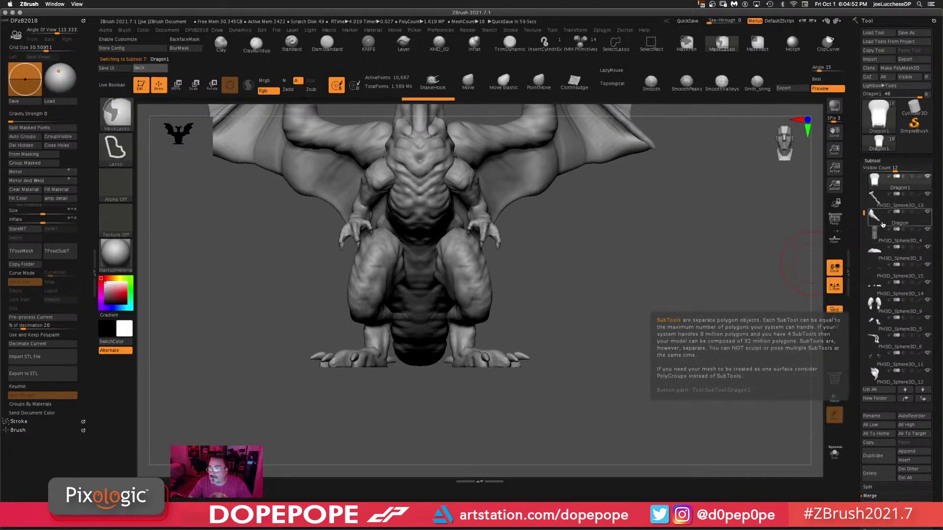
left_click_drag(600, 248, 643, 343, "alt")
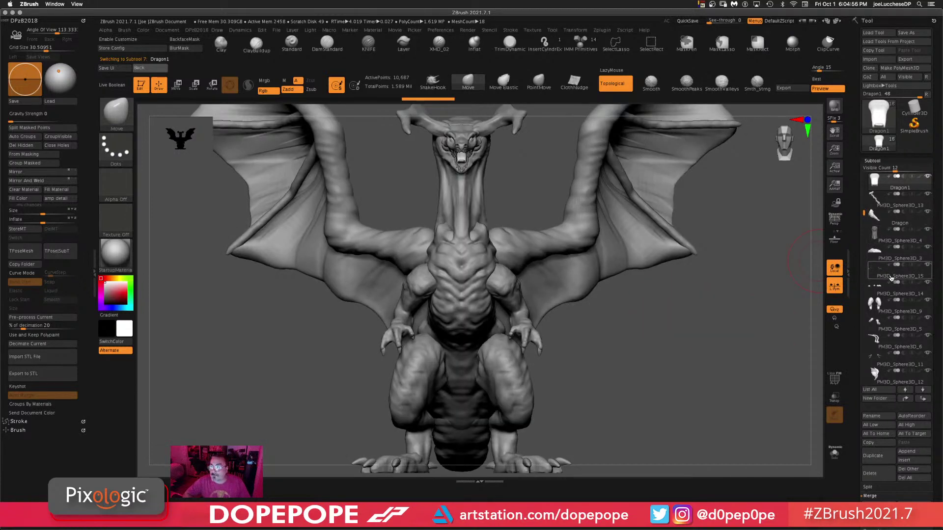
- Check PM3D_Sphere3D_15 and PM3D_Sphere3D_14 among the subtools, and make the arms subtool PM3D_Sphere3D_5 active
left_click(891, 278)
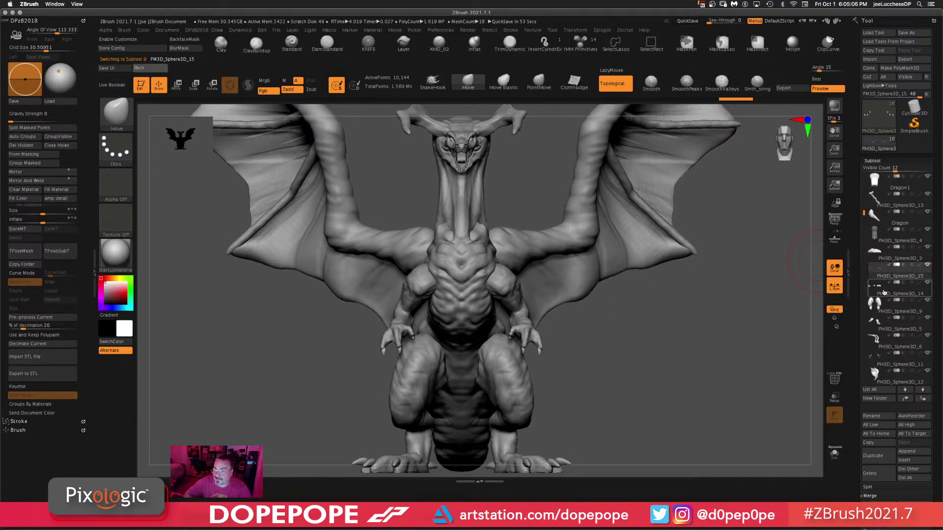
left_click(888, 291)
mouse_move(891, 333)
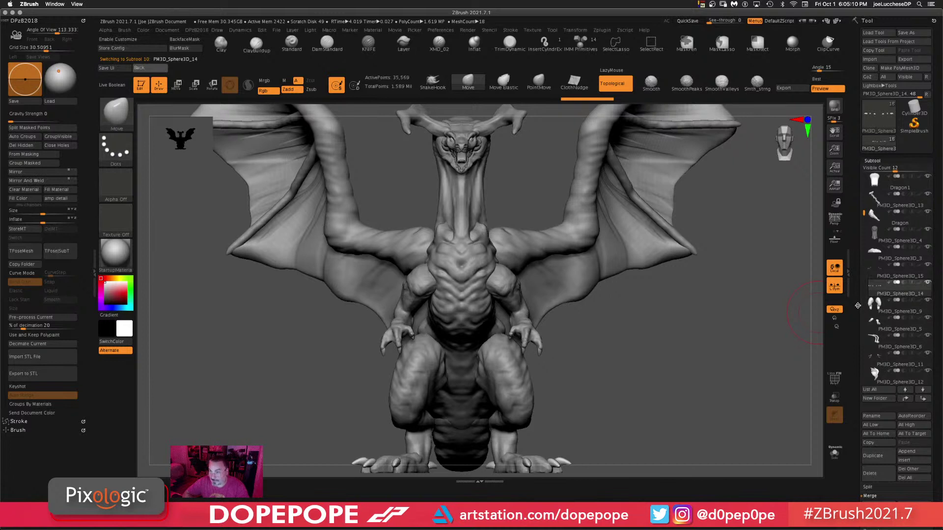
left_click(889, 328)
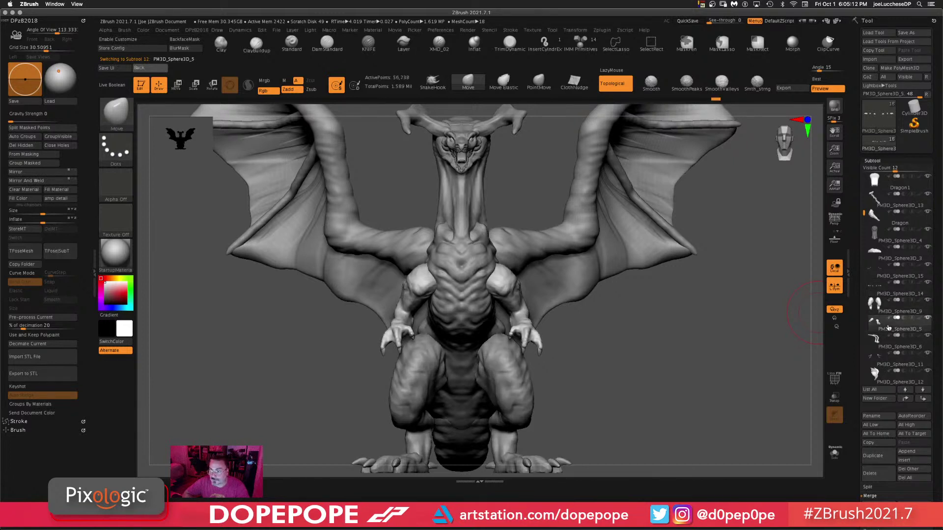
left_click(889, 328)
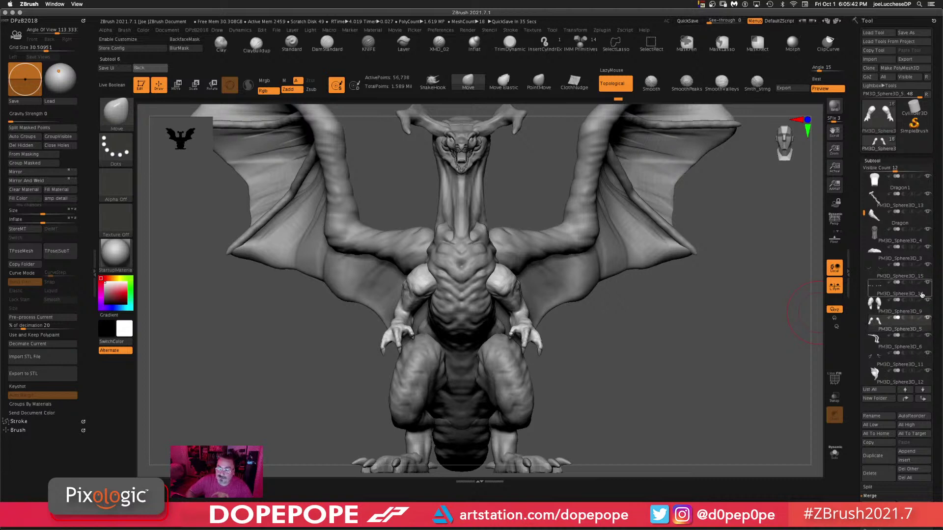
left_click_drag(863, 213, 862, 219)
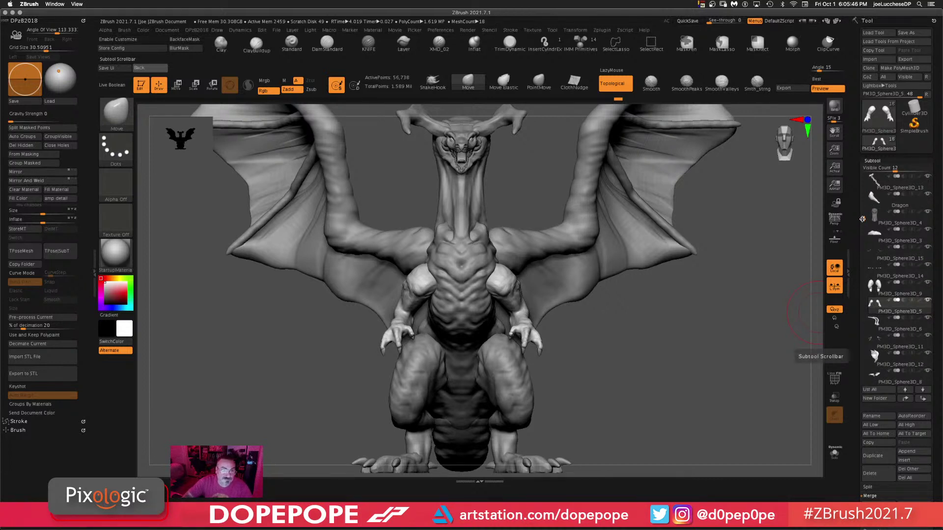
left_click_drag(862, 219, 863, 242)
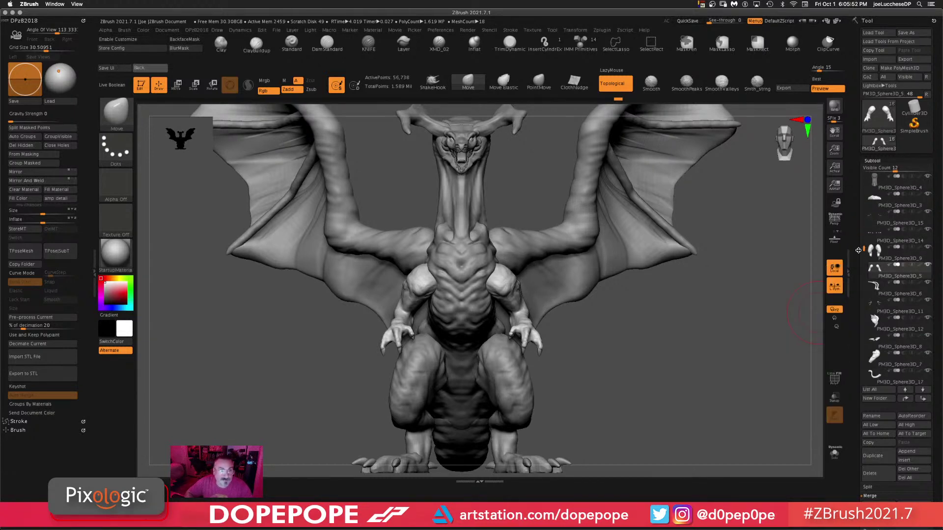
scroll(881, 282, "down", 1)
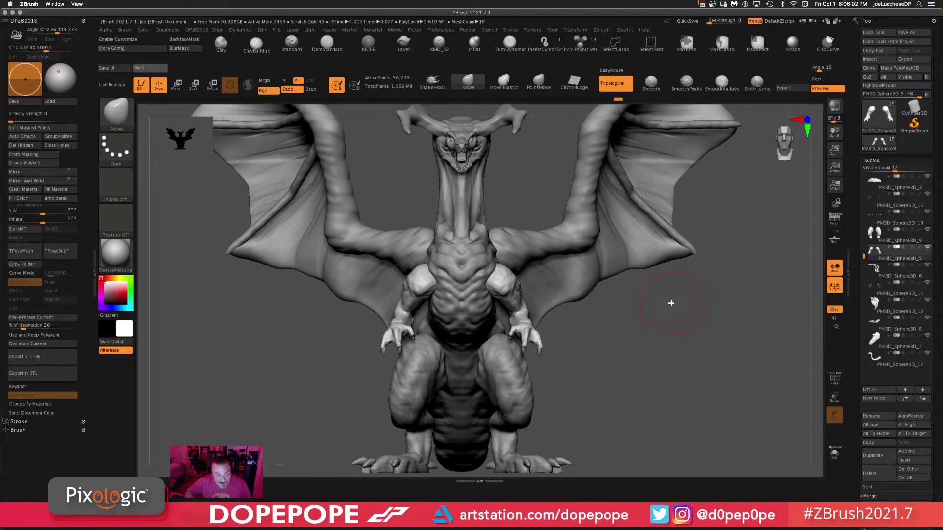
- Reshape the inner and outer contours of the upper arms with the Move brush, working from side and front views
mouse_move(671, 303)
left_mouse_down()
mouse_move(641, 358)
mouse_move(669, 344)
mouse_move(646, 287)
mouse_move(654, 297)
left_mouse_up()
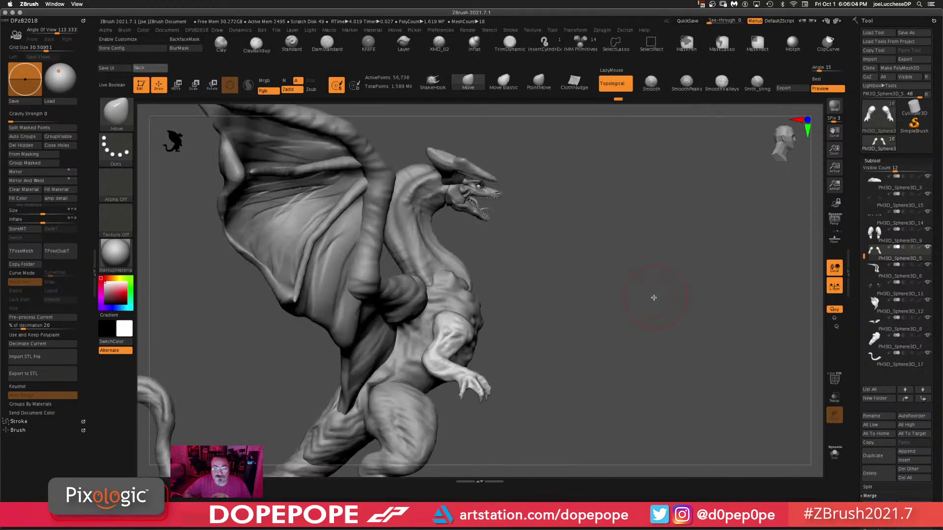
mouse_move(594, 300)
left_mouse_down("alt")
mouse_move(612, 242)
mouse_move(633, 252)
mouse_move(648, 362)
mouse_move(614, 408)
mouse_move(577, 307)
left_mouse_up("alt")
key("space")
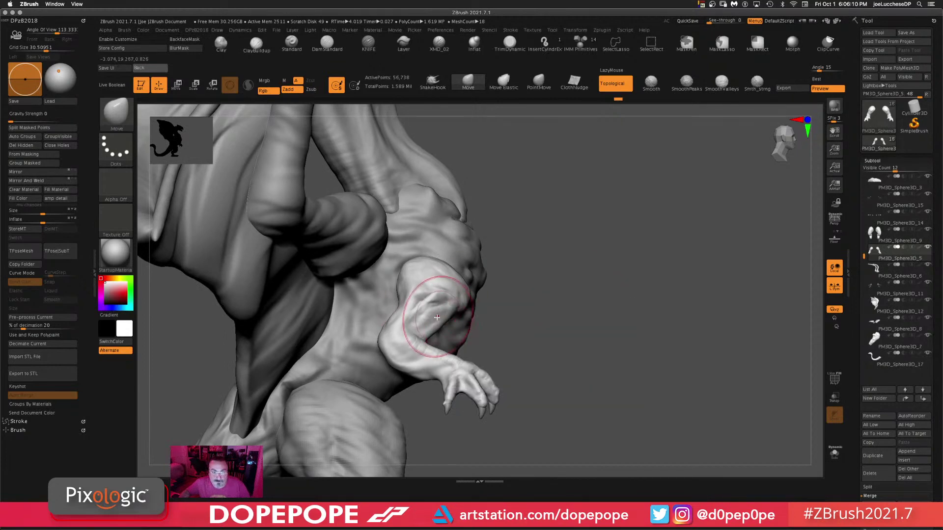
left_click_drag(439, 324, 427, 331)
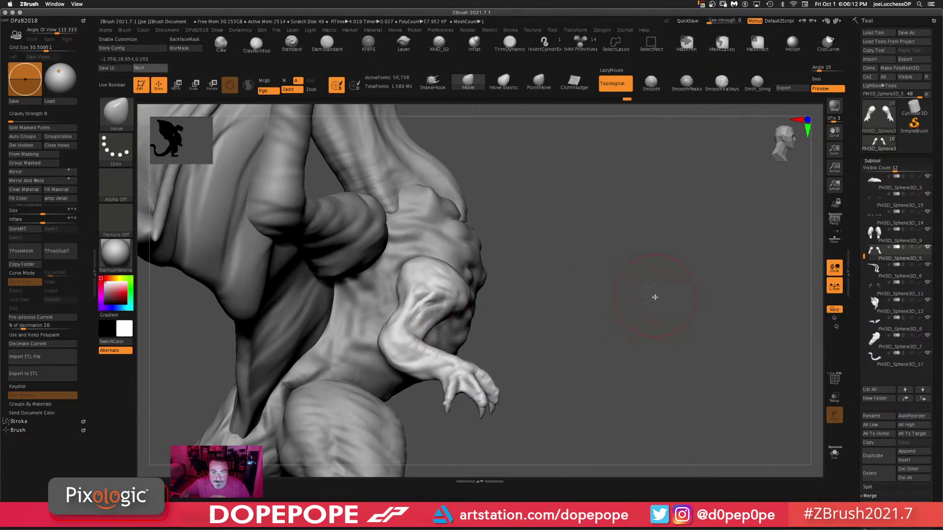
left_click_drag(654, 297, 607, 285)
left_click_drag(432, 307, 434, 317)
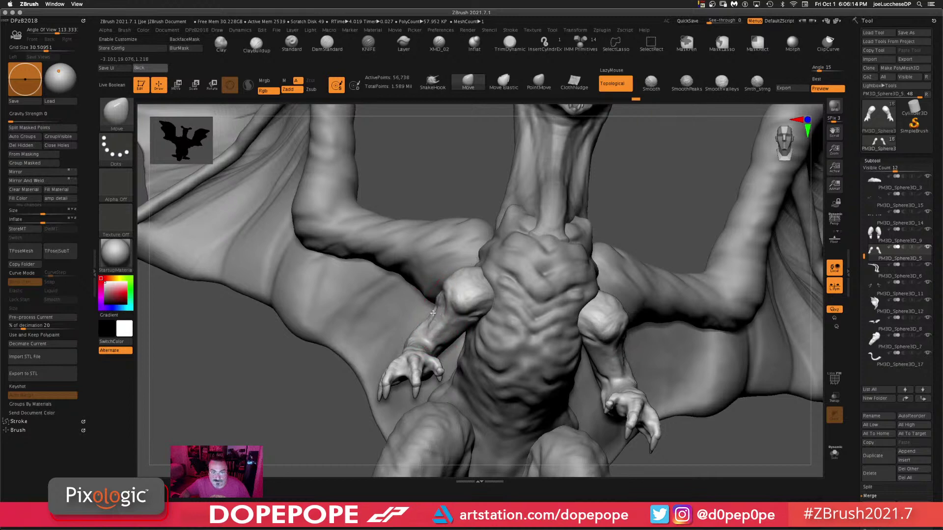
- Adjust the front of the shoulders with the Move brush, enlarge the brush and check the arms against the whole dragon
mouse_move(661, 189)
left_mouse_down()
mouse_move(681, 203)
mouse_move(623, 286)
left_mouse_up()
mouse_move(657, 243)
left_mouse_down()
mouse_move(667, 288)
mouse_move(668, 277)
left_mouse_up()
left_click_drag(471, 294, 479, 298)
mouse_move(696, 297)
left_mouse_down()
mouse_move(716, 259)
mouse_move(794, 377)
mouse_move(642, 299)
mouse_move(676, 269)
mouse_move(710, 307)
left_mouse_up()
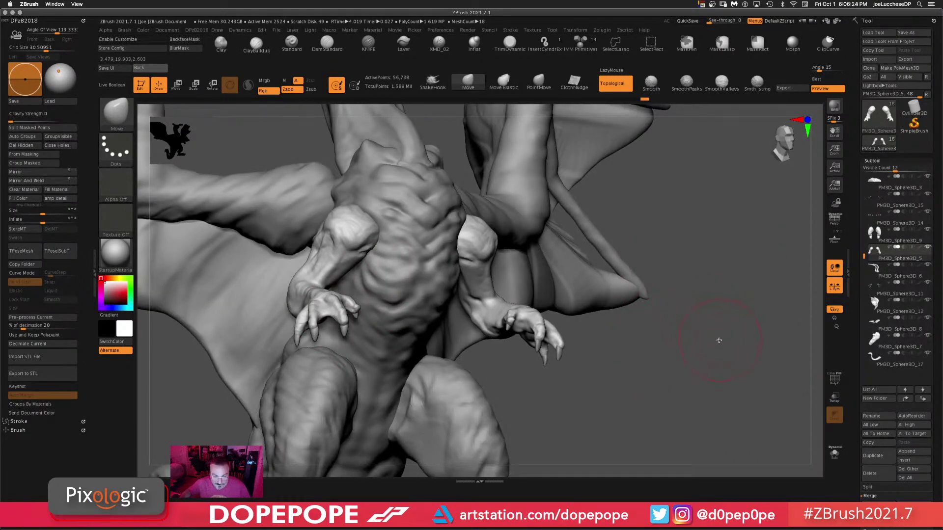
mouse_move(702, 304)
left_mouse_down()
mouse_move(631, 368)
mouse_move(604, 289)
mouse_move(678, 275)
mouse_move(619, 322)
mouse_move(629, 322)
mouse_move(656, 370)
left_mouse_up()
key("space")
key("space")
mouse_move(641, 328)
left_mouse_down()
mouse_move(642, 295)
mouse_move(658, 322)
left_mouse_up()
key("space")
left_click_drag(510, 301, 503, 301)
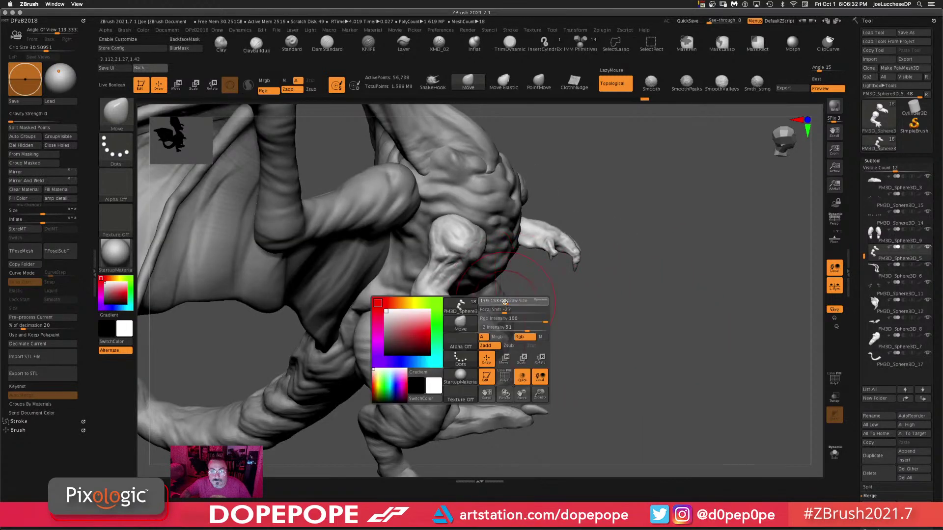
mouse_move(635, 294)
left_mouse_down()
mouse_move(685, 309)
mouse_move(654, 345)
left_mouse_up()
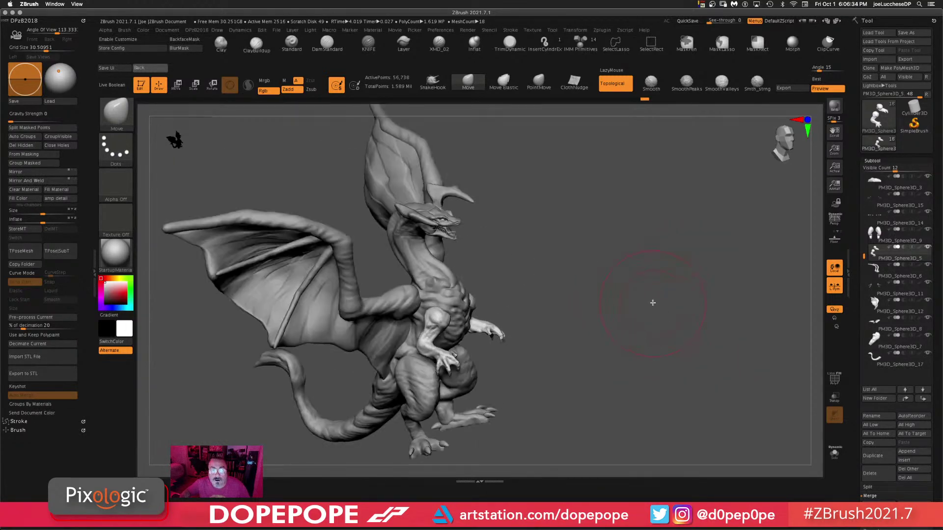
left_click_drag(653, 303, 652, 289, "shift")
- Reduce the Move brush size and reshape the underside of the forearms near the elbows
mouse_move(609, 260)
left_mouse_down()
mouse_move(658, 234)
mouse_move(662, 266)
mouse_move(651, 275)
mouse_move(627, 267)
mouse_move(643, 262)
mouse_move(631, 300)
mouse_move(623, 300)
left_mouse_up()
key("space")
key("space")
left_click_drag(625, 297, 612, 287)
mouse_move(556, 302)
left_mouse_down()
mouse_move(640, 269)
mouse_move(635, 215)
mouse_move(547, 236)
mouse_move(558, 236)
mouse_move(545, 253)
left_mouse_up()
key("space")
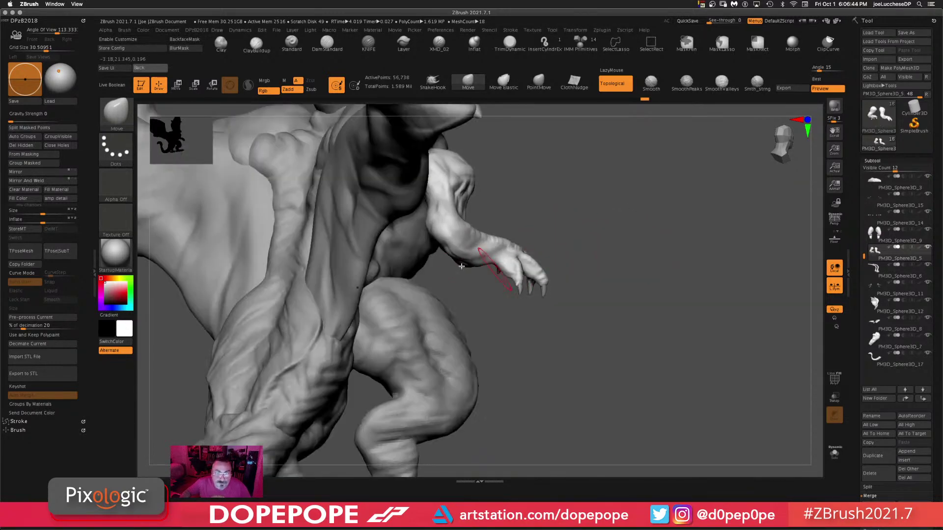
left_click_drag(460, 265, 427, 261)
mouse_move(604, 221)
left_mouse_down()
mouse_move(679, 200)
mouse_move(677, 218)
left_mouse_up()
mouse_move(566, 207)
left_mouse_down()
mouse_move(549, 198)
mouse_move(458, 264)
left_mouse_up()
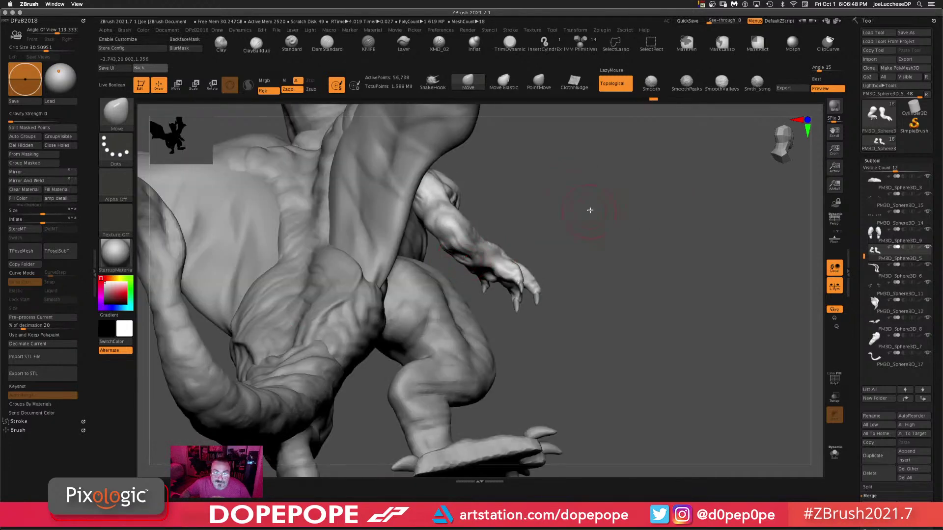
- Refine the underside of the forearms with the ClayBuildup and Move brushes
key("space")
left_click_drag(592, 212, 459, 259)
left_click(259, 44)
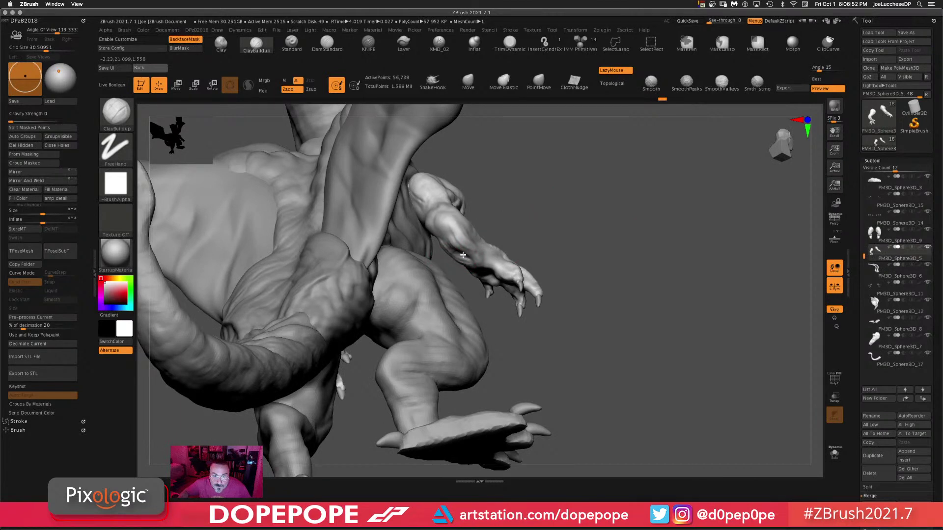
left_click_drag(611, 189, 593, 233)
left_click_drag(649, 172, 640, 196)
left_click(468, 82)
left_click_drag(589, 265, 485, 261)
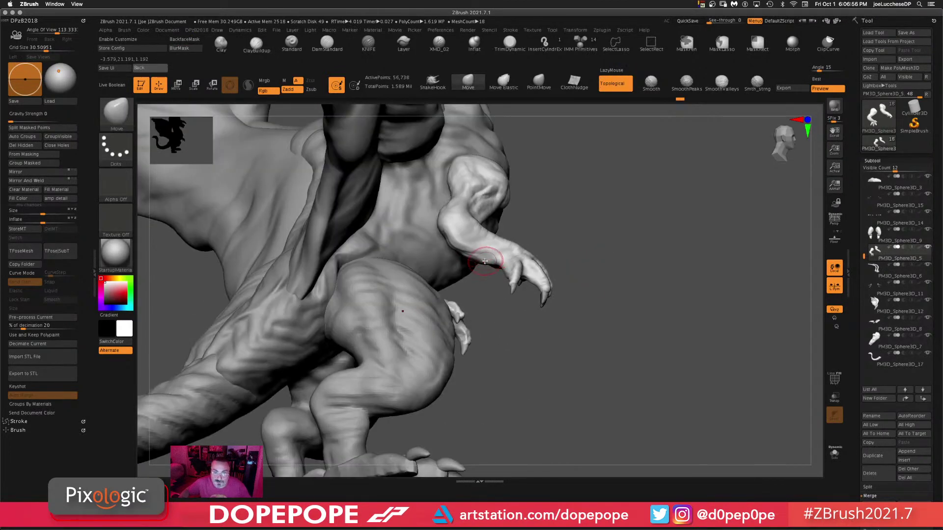
key("space")
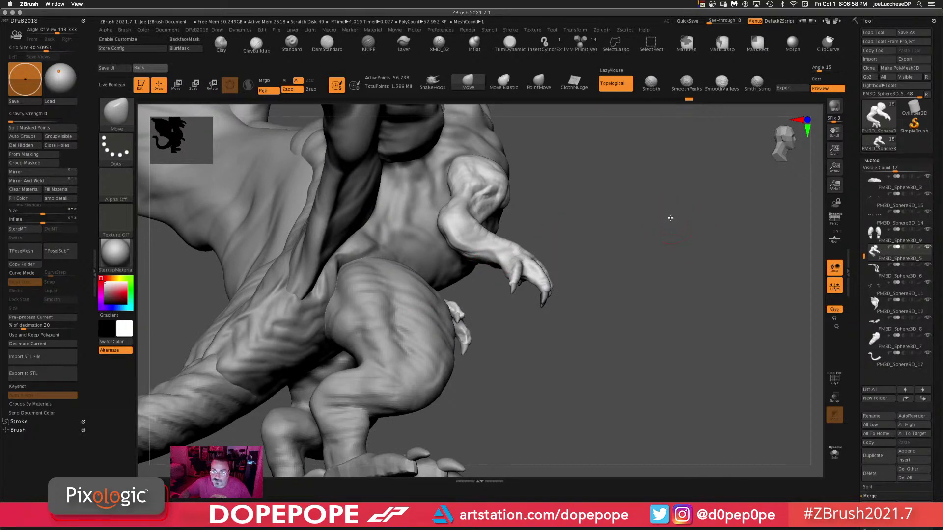
- Shape the wrists and lower forearms with a resized Move brush, and remesh the arms with DynaMesh
left_click_drag(669, 216, 515, 245)
key("space")
left_click_drag(551, 208, 543, 235)
mouse_move(508, 255)
left_mouse_down()
mouse_move(570, 210)
mouse_move(505, 258)
left_mouse_up()
left_click_drag(578, 203, 489, 255)
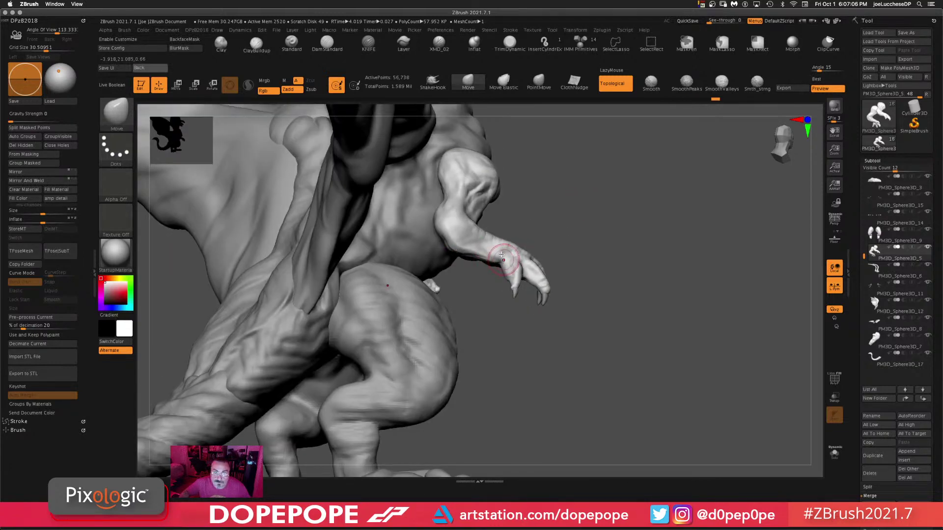
mouse_move(634, 204)
left_mouse_down()
mouse_move(586, 208)
mouse_move(646, 206)
mouse_move(636, 230)
mouse_move(531, 239)
left_mouse_up()
mouse_move(686, 186)
left_mouse_down("ctrl")
mouse_move(723, 400)
mouse_move(716, 373)
left_mouse_up("ctrl")
- Adjust the forearms and wrists with the Move brush while viewing the arms from below
mouse_move(586, 181)
left_mouse_down()
mouse_move(591, 172)
mouse_move(557, 250)
mouse_move(656, 257)
mouse_move(679, 270)
left_mouse_up()
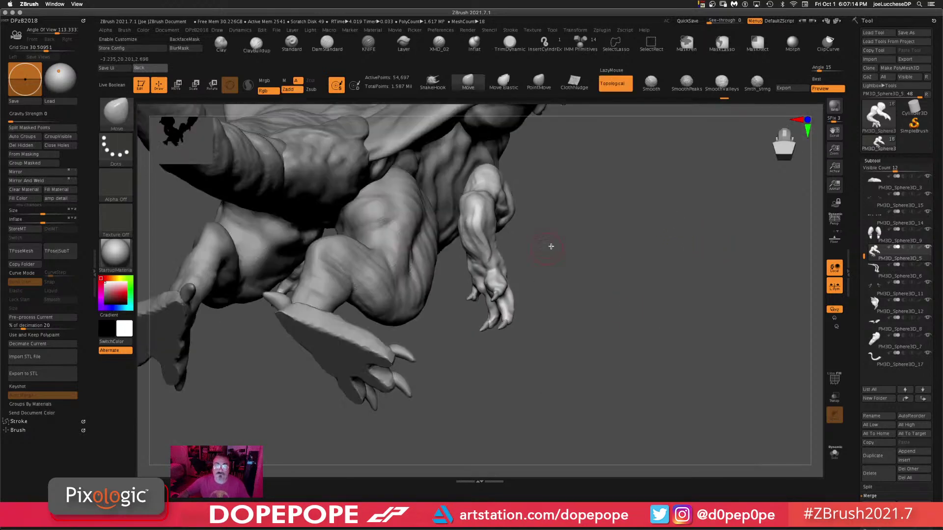
left_click_drag(551, 246, 475, 269)
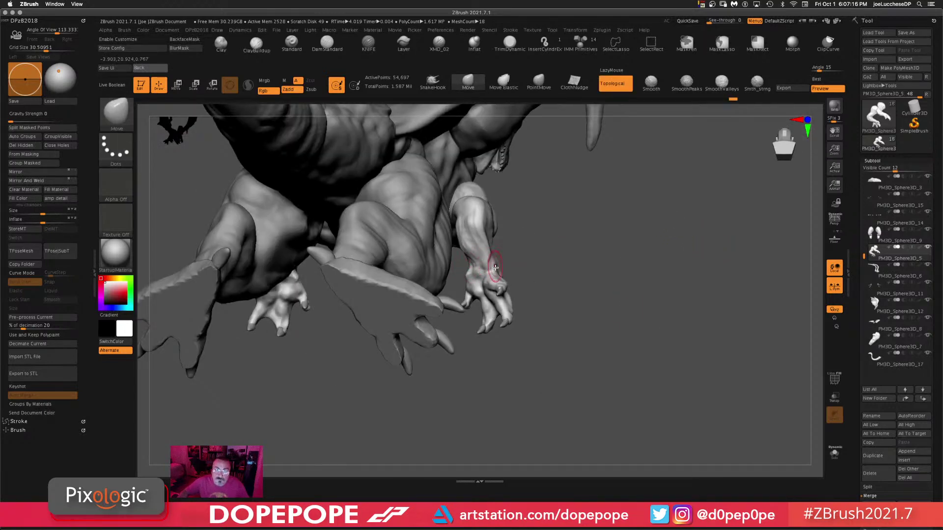
left_click_drag(591, 210, 501, 256)
left_click_drag(611, 251, 670, 313)
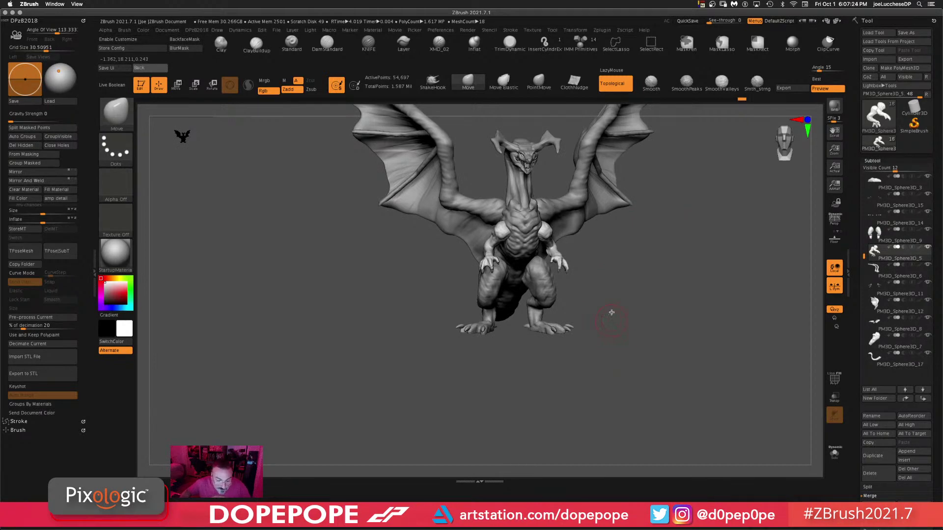
- Review the dragon's proportions from the front, make the head subtool Dragon3 active and frame the head in side view
left_click_drag(611, 313, 632, 290, "alt")
left_click_drag(591, 328, 638, 342, "alt")
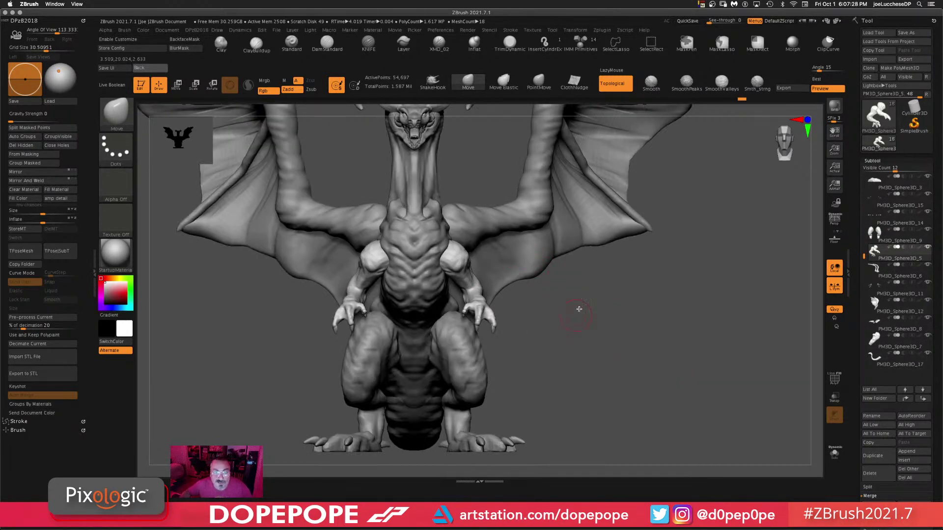
left_click_drag(579, 308, 587, 196)
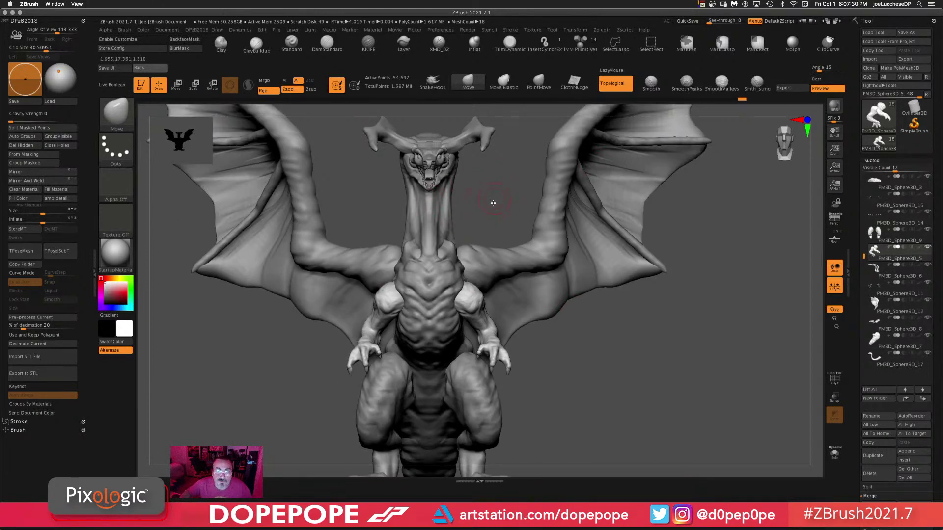
left_click_drag(713, 285, 436, 275)
left_click(430, 280, "alt")
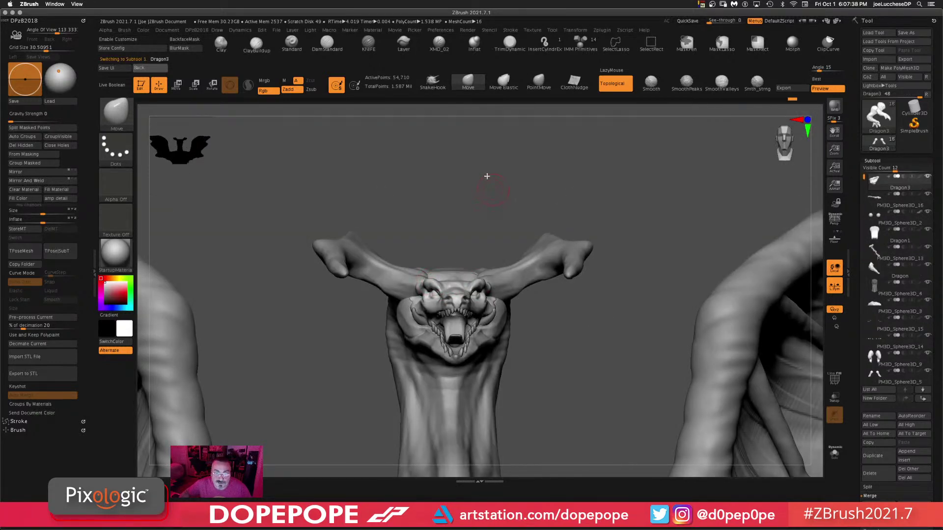
left_click_drag(486, 175, 377, 266)
left_click_drag(427, 202, 409, 210)
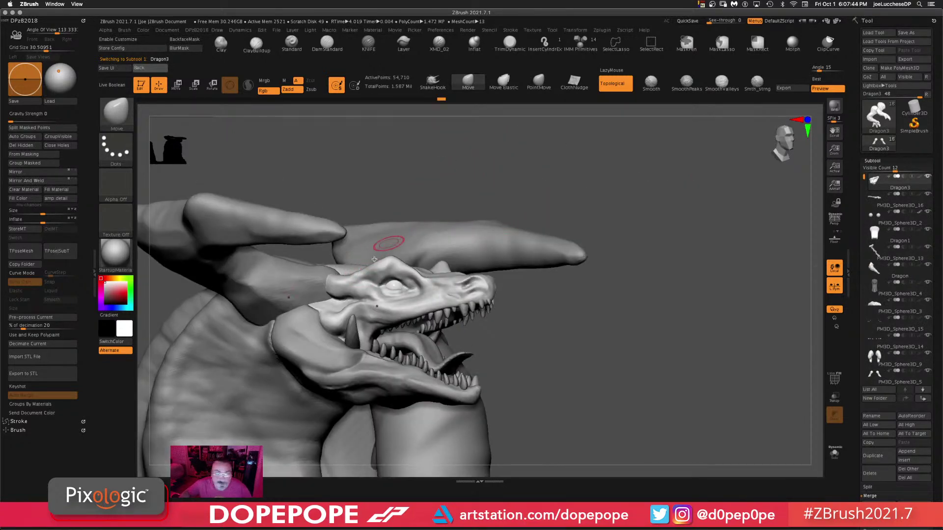
- Pull the brow ridges of the dragon's head up and back into pointed spikes with the Move brush
left_click_drag(357, 262, 349, 256)
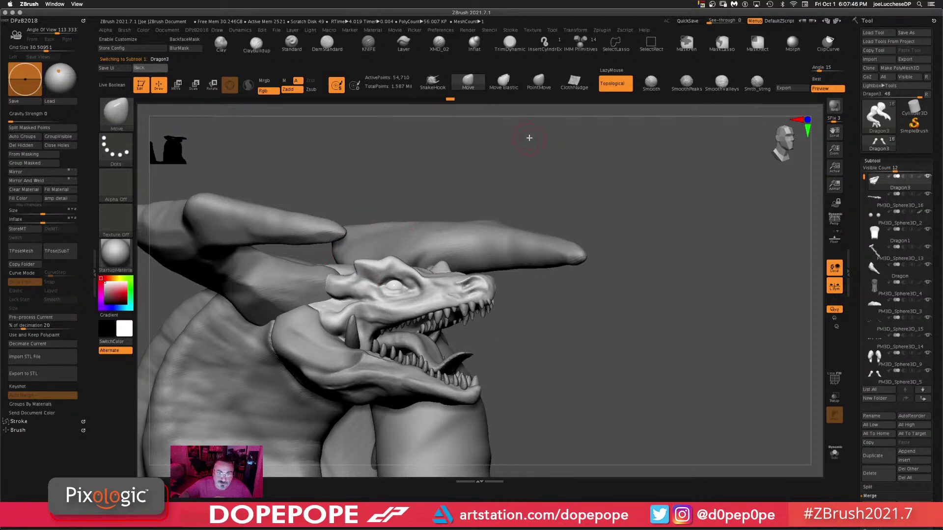
left_click_drag(529, 138, 543, 130)
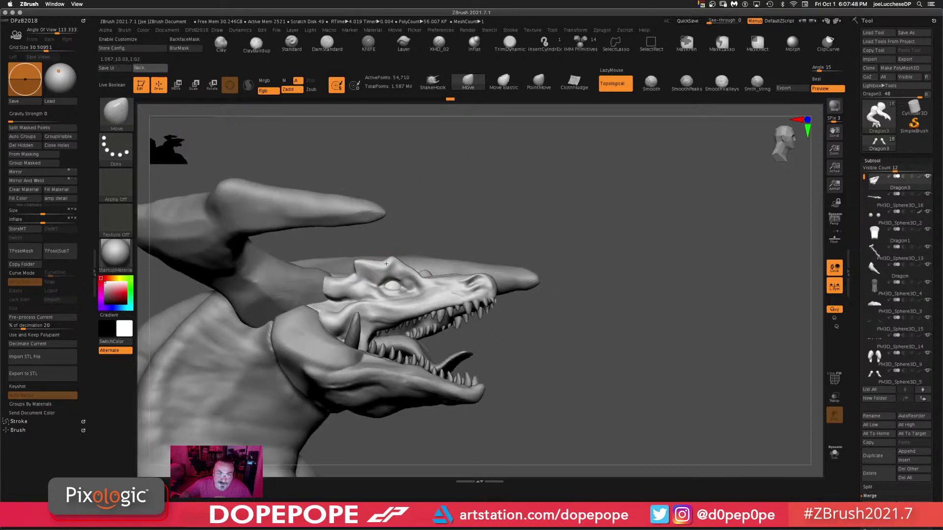
left_click_drag(372, 269, 359, 266)
left_click_drag(355, 268, 348, 269)
mouse_move(525, 169)
left_mouse_down()
mouse_move(524, 151)
mouse_move(555, 216)
left_mouse_up()
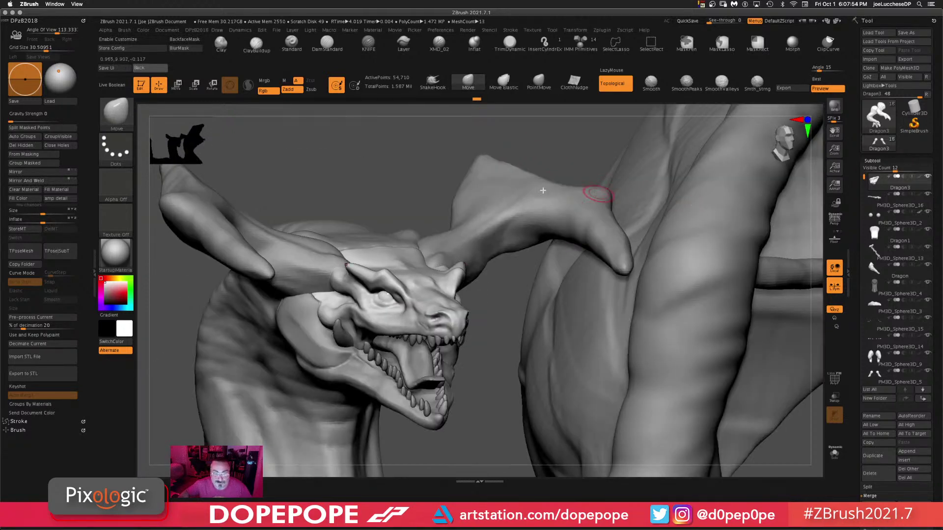
left_click_drag(350, 197, 384, 182)
mouse_move(382, 239)
left_mouse_down()
mouse_move(378, 231)
mouse_move(360, 245)
left_mouse_up()
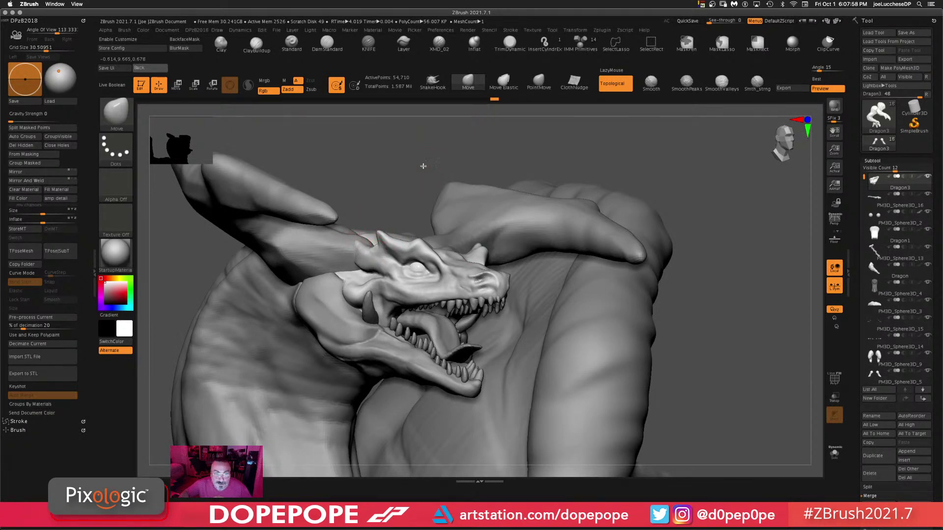
- Refine the brow spikes and the area behind them with the Move brush, and remesh the head with DynaMesh
left_click_drag(424, 166, 475, 177)
left_click_drag(371, 166, 369, 251)
left_click_drag(718, 252, 719, 423, "ctrl+shift")
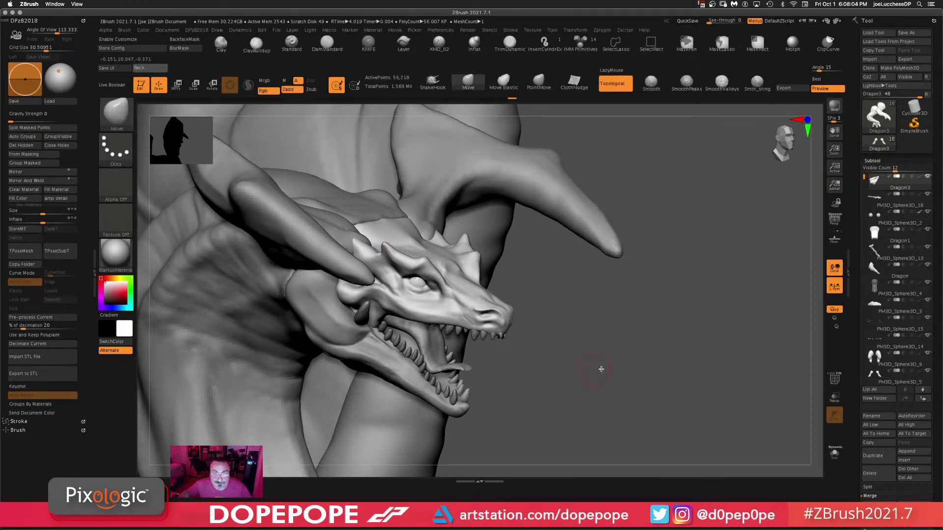
mouse_move(648, 366)
left_mouse_down()
mouse_move(640, 332)
mouse_move(623, 328)
left_mouse_up()
left_click_drag(522, 172, 554, 179)
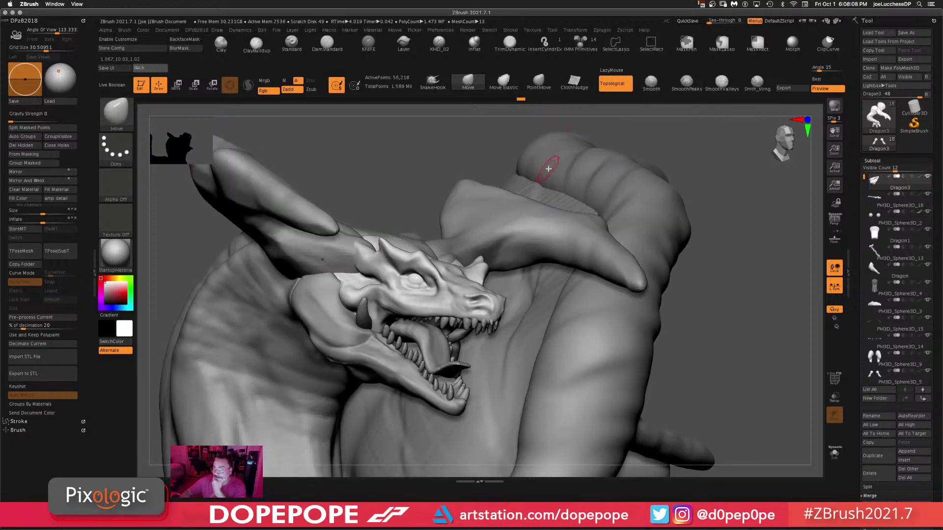
left_click_drag(356, 173, 379, 147)
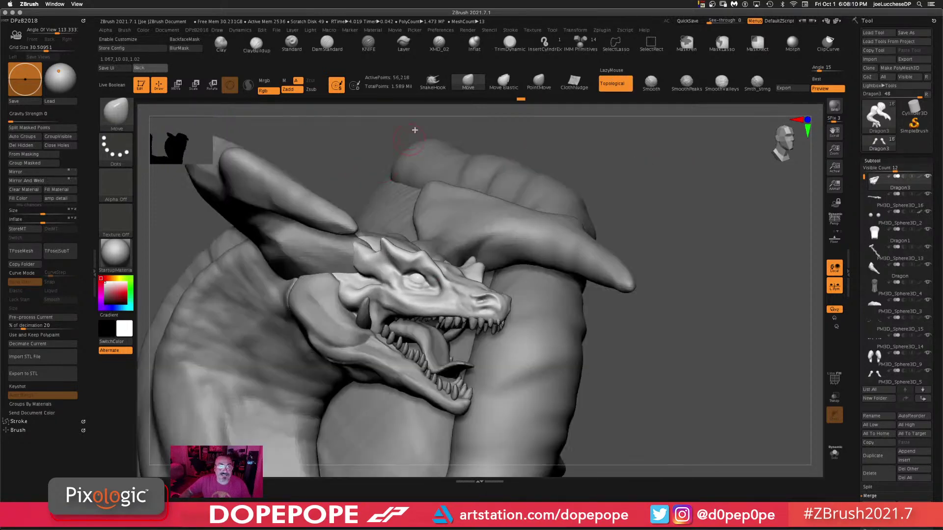
- Carve creases around the eye and brow ridge with the XMD_02 brush at a reduced draw size
left_click(439, 43)
left_click_drag(724, 288, 751, 289)
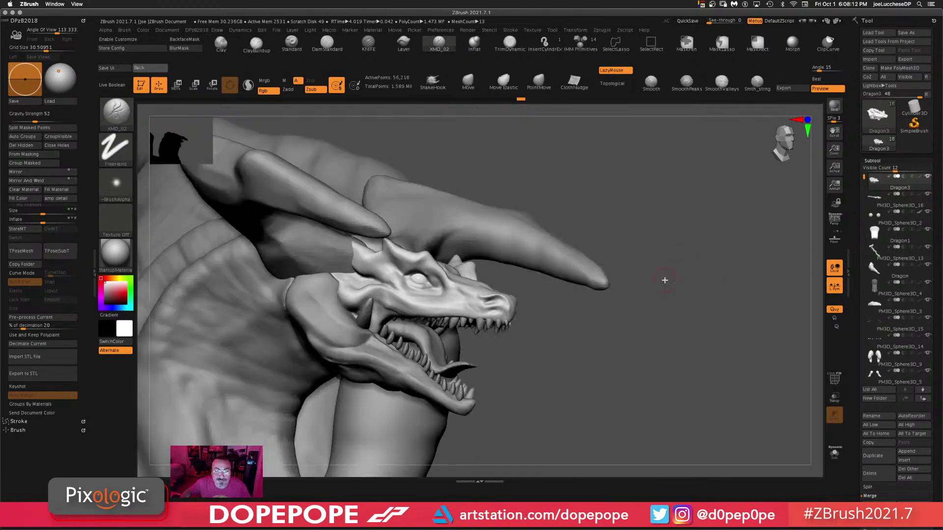
left_click_drag(680, 299, 684, 346)
key("space")
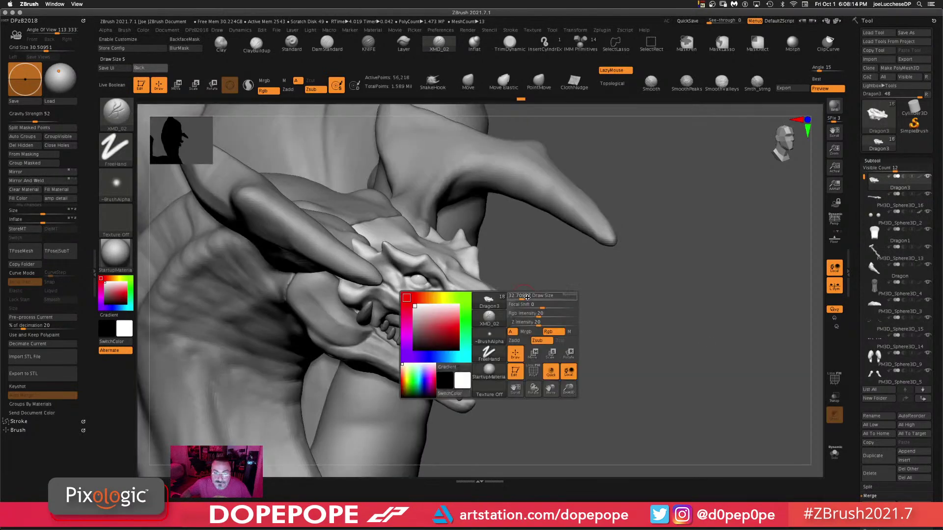
mouse_move(521, 297)
left_mouse_down()
mouse_move(665, 316)
mouse_move(471, 298)
left_mouse_up()
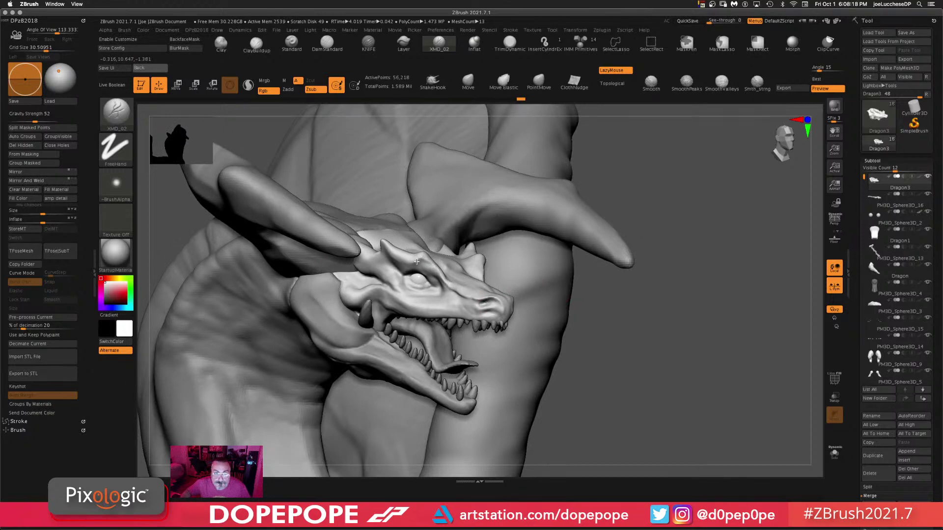
left_click_drag(389, 215, 741, 203)
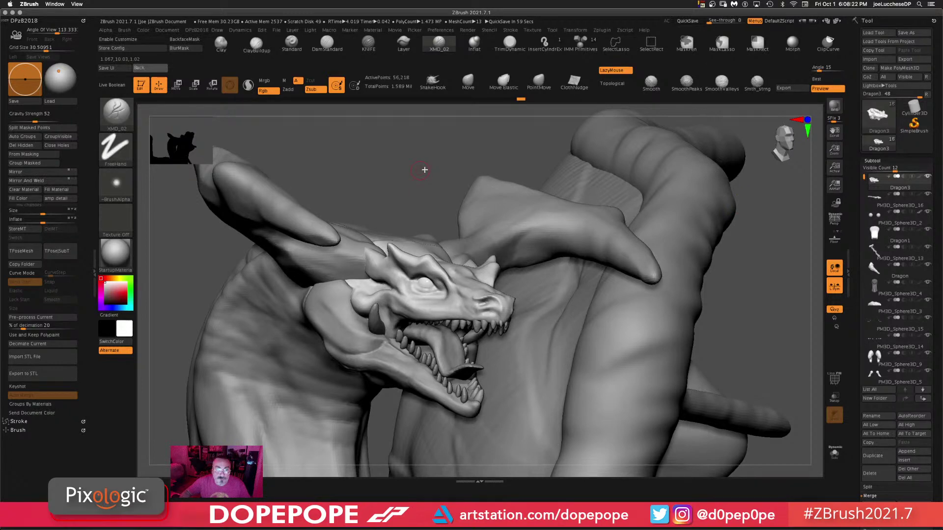
left_click_drag(424, 170, 409, 270)
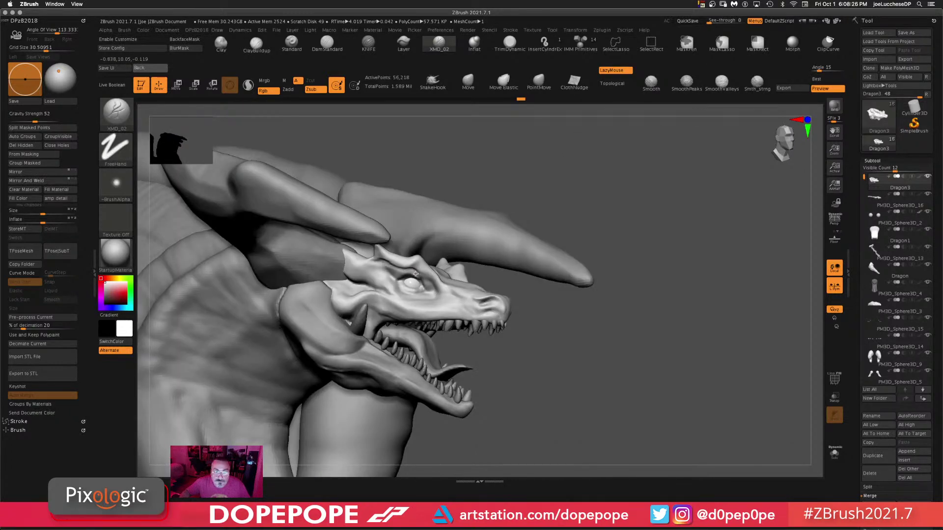
left_click_drag(745, 267, 659, 270)
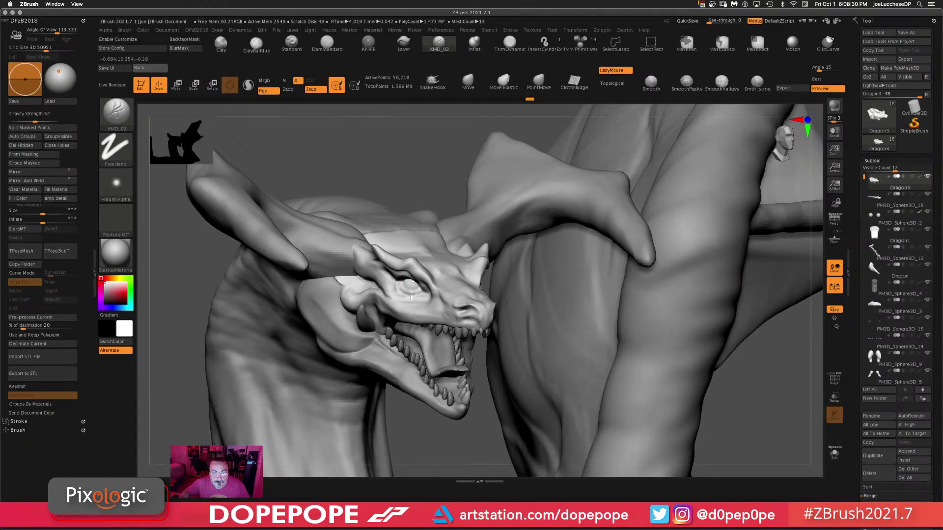
right_click_drag(455, 281, 429, 299)
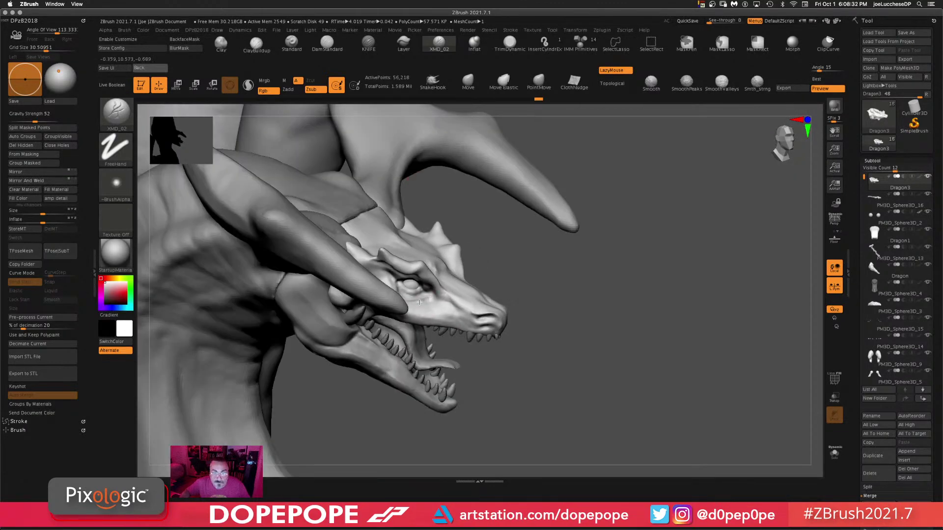
left_click_drag(732, 288, 693, 270)
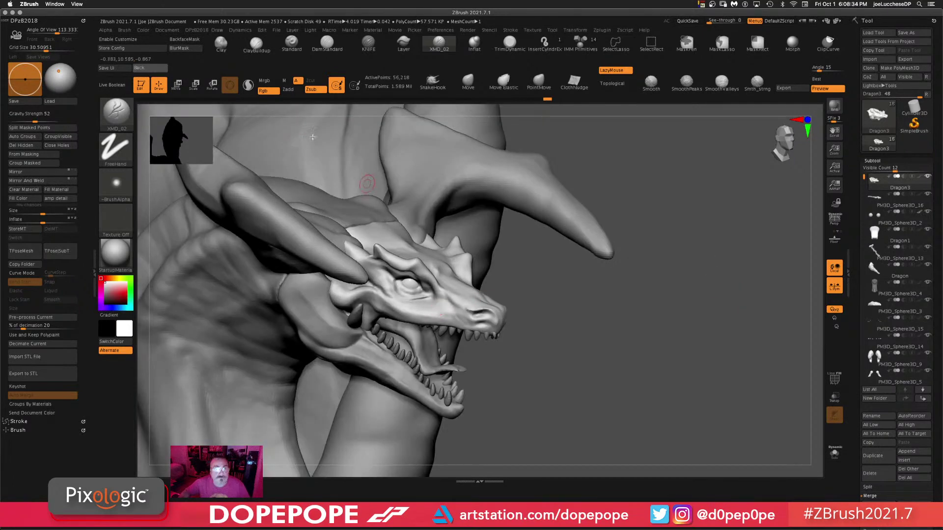
- Turn off Rgb painting for the brush and deepen the creases below the eye, along the snout and around the upper lip
left_click(266, 91)
left_click_drag(688, 334, 619, 343)
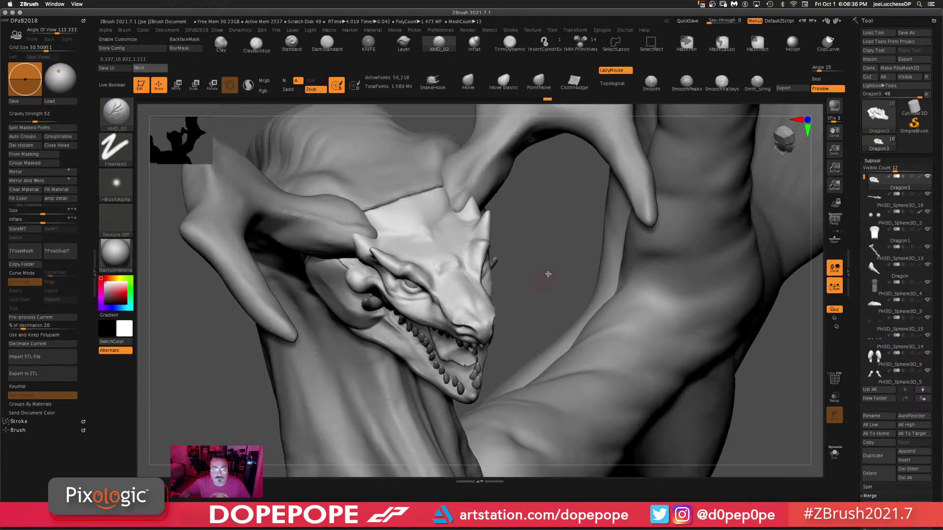
left_click_drag(547, 273, 556, 251)
left_click_drag(410, 302, 403, 300)
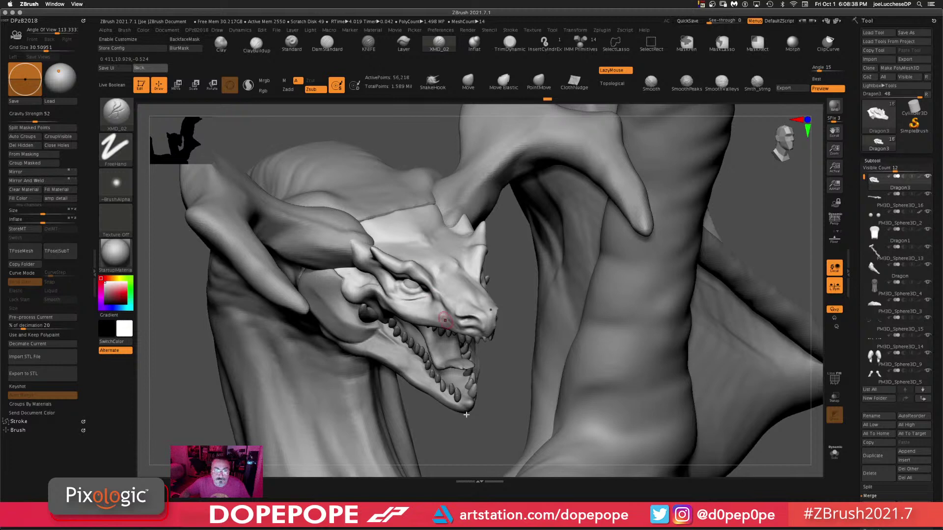
right_click_drag(519, 324, 454, 309)
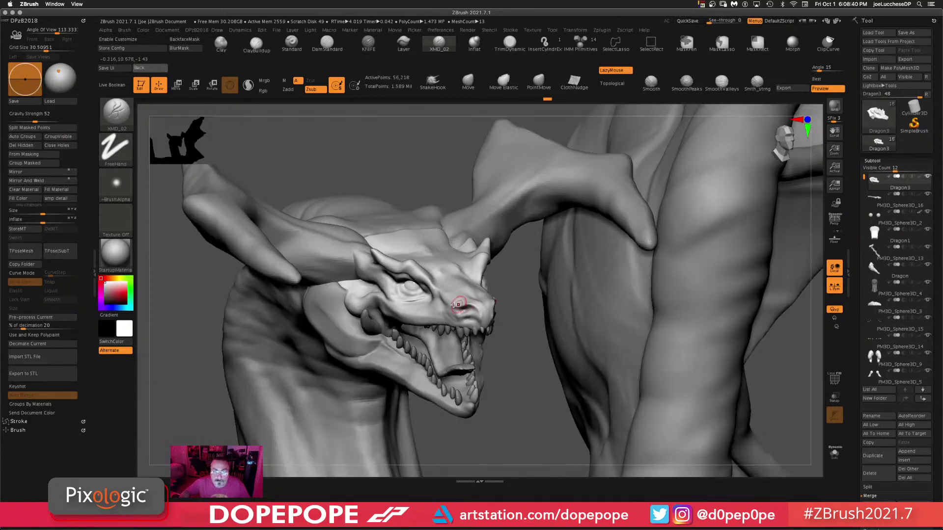
left_click(464, 316)
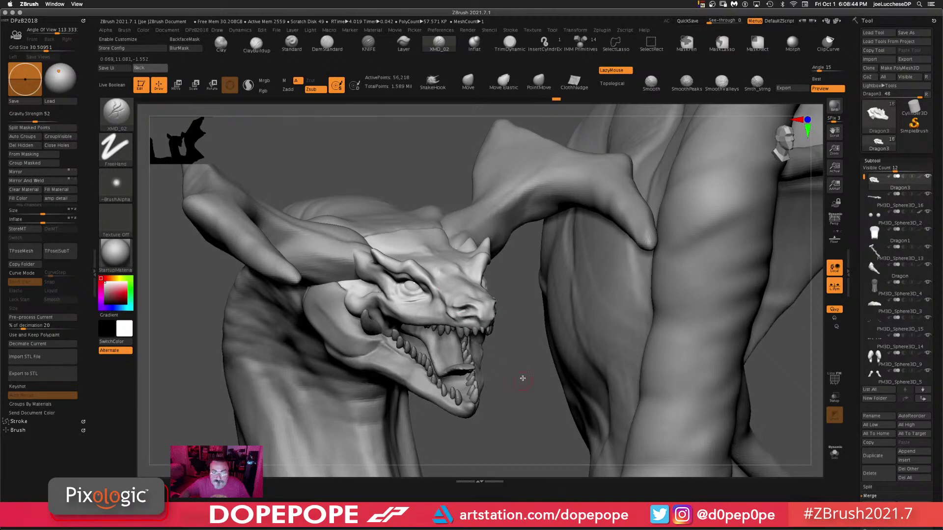
right_click_drag(524, 381, 526, 290)
left_click(474, 330)
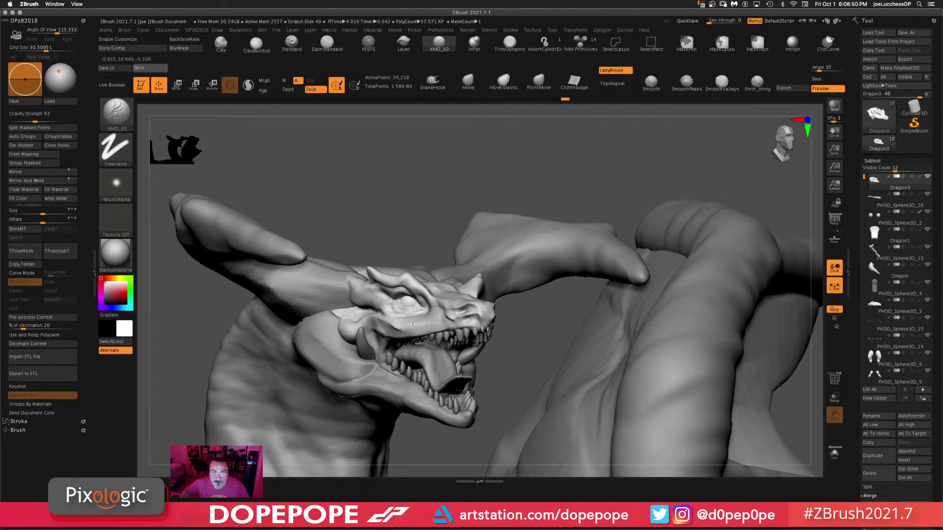
left_click_drag(426, 322, 436, 325)
- Remesh the head with DynaMesh and review it against the whole dragon
mouse_move(590, 327)
left_mouse_down()
mouse_move(530, 314)
mouse_move(535, 224)
mouse_move(319, 129)
left_mouse_up()
left_click_drag(679, 308, 638, 208, "alt")
right_click_drag(638, 208, 638, 238)
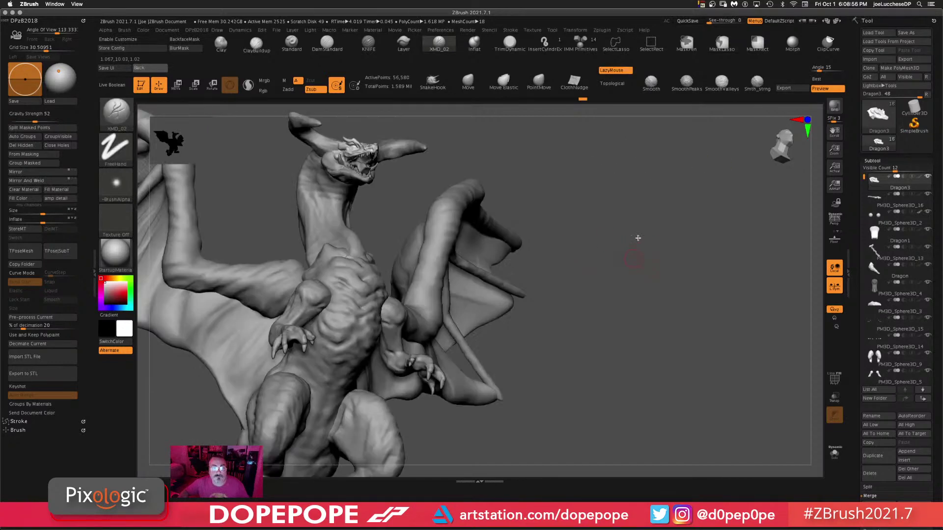
right_click_drag(564, 243, 617, 228)
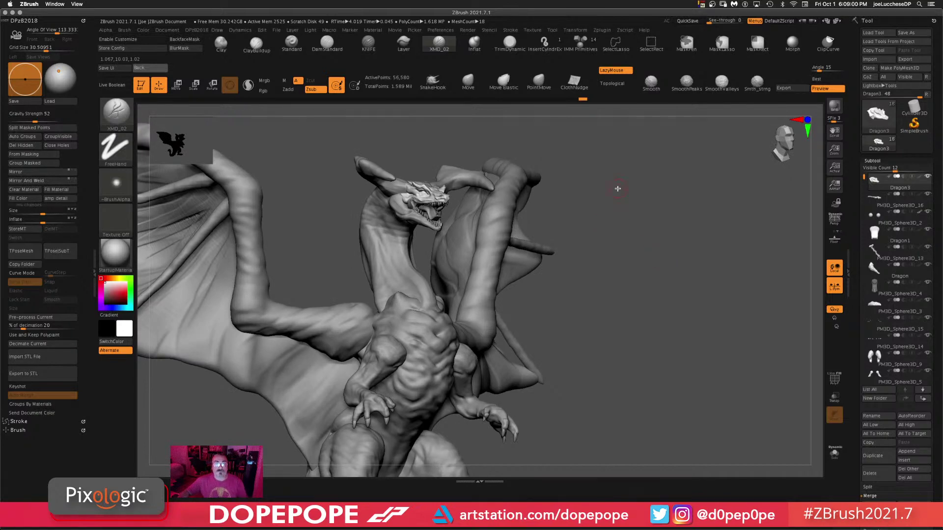
- Preview the dragon in the NPRShade material and examine its forms and silhouette
left_click(120, 259)
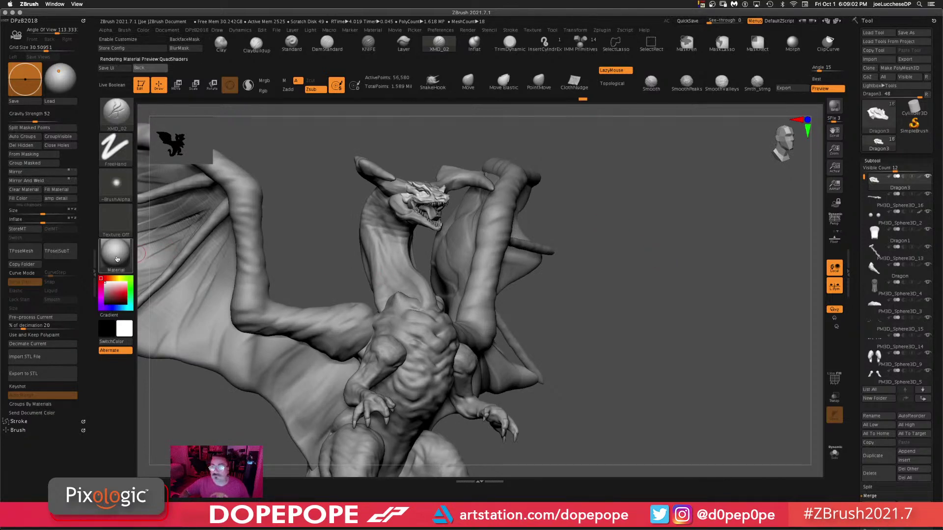
left_click(117, 259)
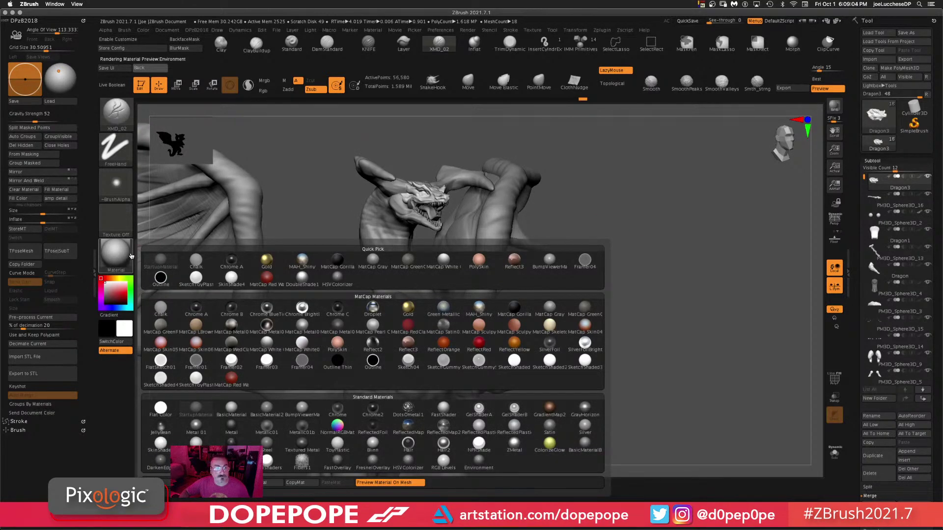
left_click(479, 443)
left_click_drag(671, 283, 699, 308)
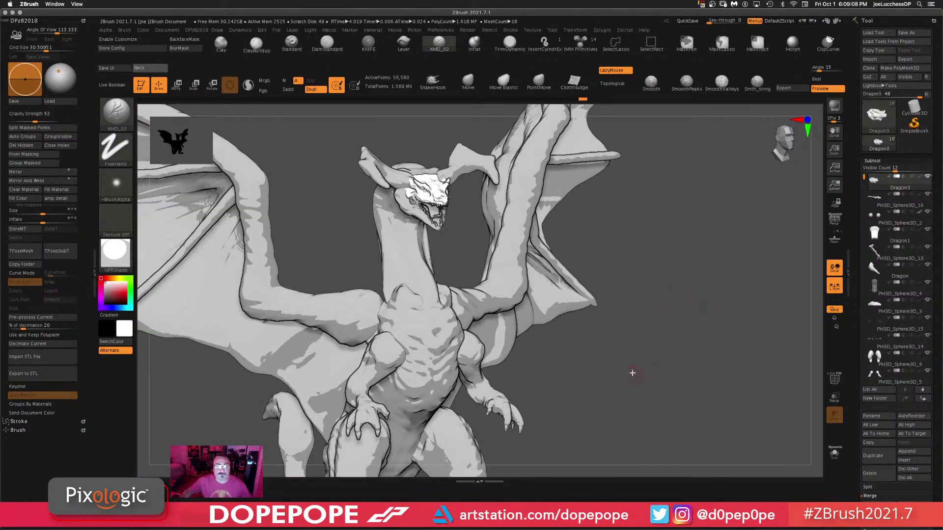
left_click_drag(633, 373, 665, 404)
mouse_move(621, 375)
left_mouse_down("alt")
mouse_move(594, 320)
mouse_move(618, 306)
mouse_move(566, 291)
mouse_move(577, 276)
mouse_move(565, 278)
left_mouse_up("alt")
- Make the eye subtool PM3D_Sphere3D_2 active and examine the full dragon in three-quarter, side and front views
left_click(878, 213)
left_click_drag(573, 327, 642, 269)
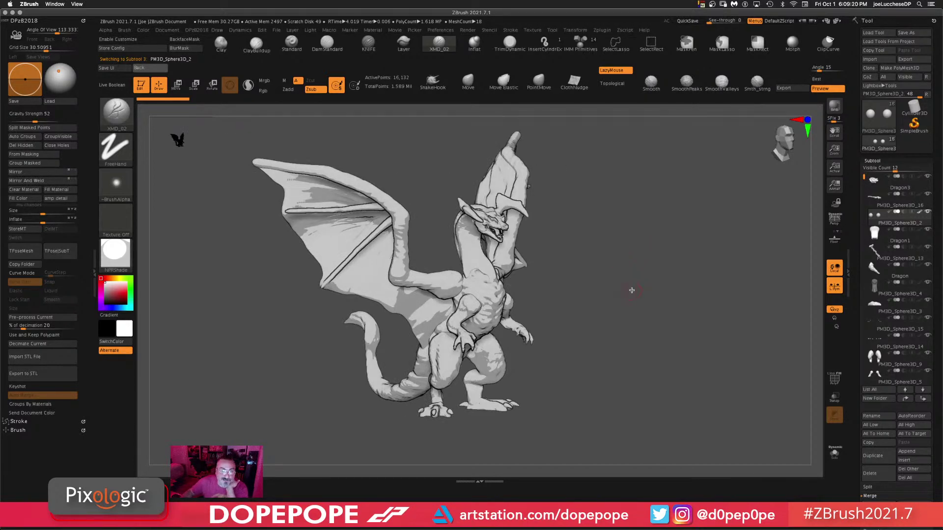
left_click_drag(631, 291, 661, 253)
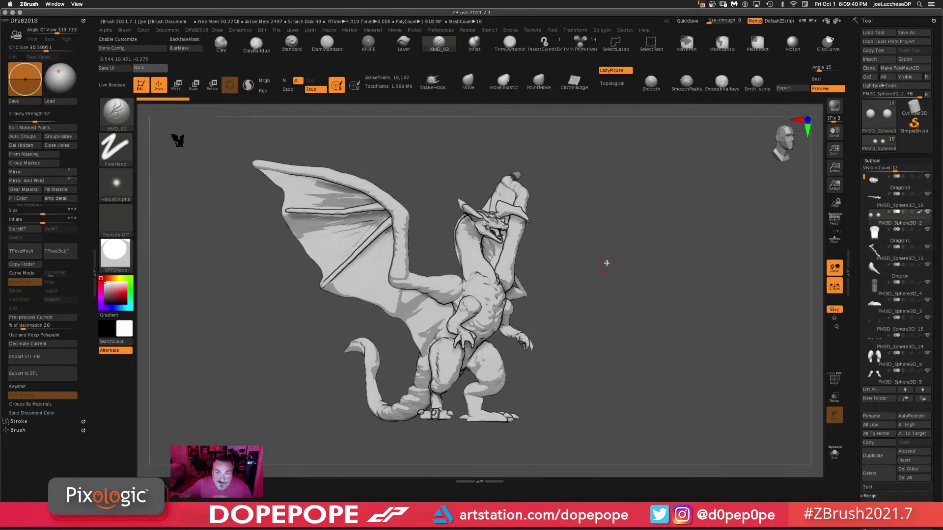
left_click_drag(607, 263, 629, 251)
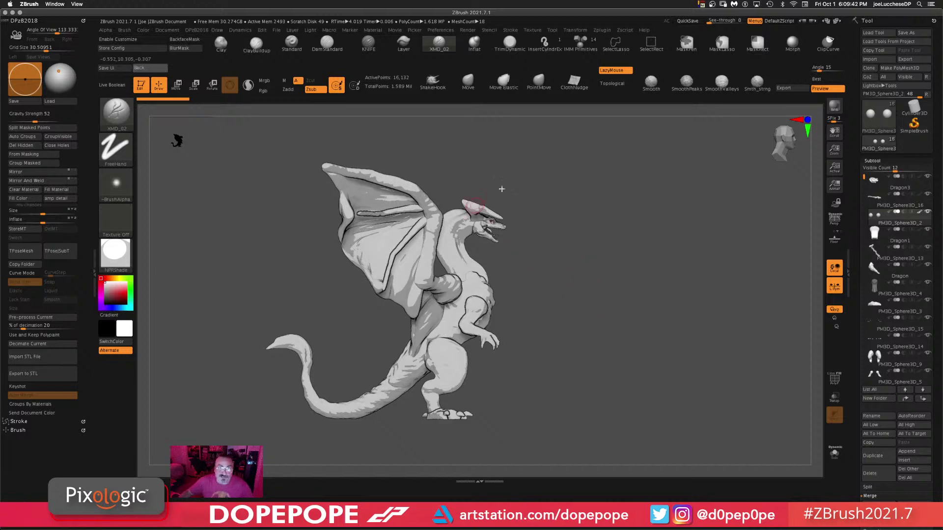
left_click_drag(639, 320, 540, 353, "shift")
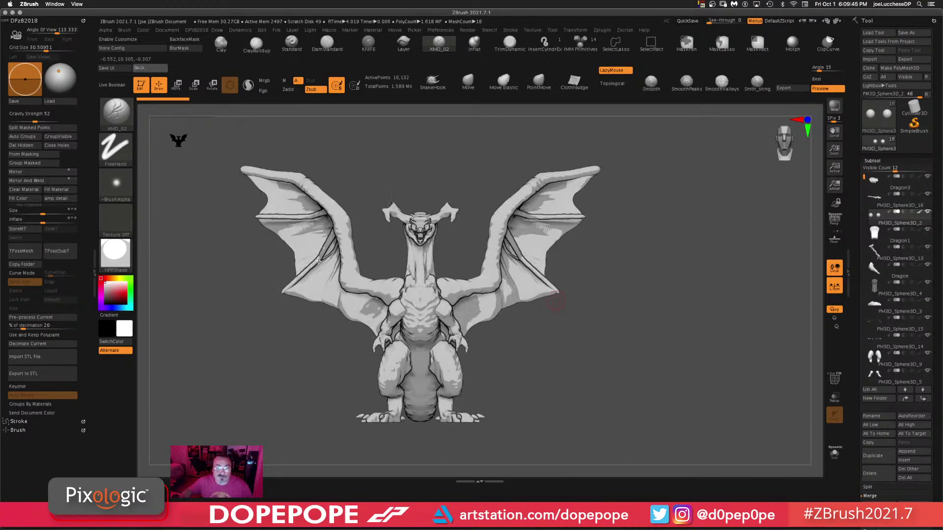
- Switch the dragon's material back to StartupMaterial and check it in a three-quarter view
left_click(116, 253)
mouse_move(335, 444)
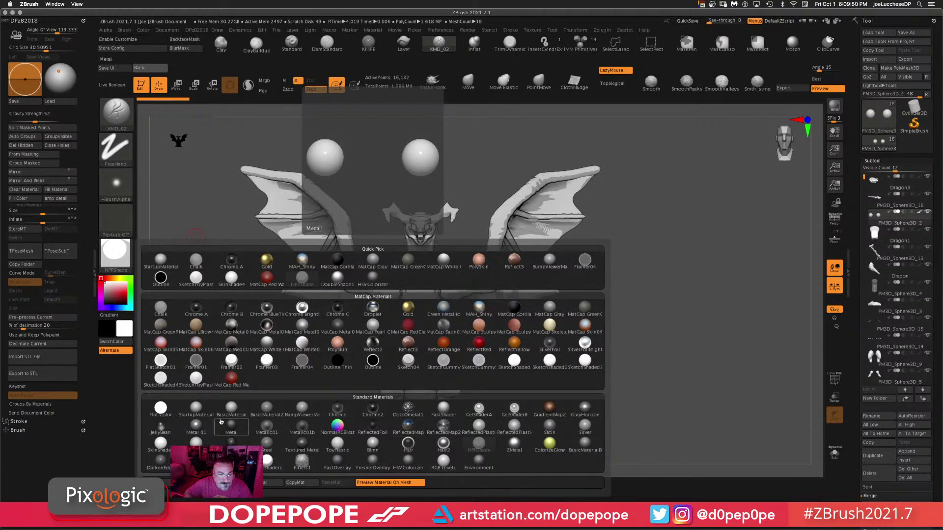
left_click(194, 412)
mouse_move(664, 362)
left_mouse_down()
mouse_move(610, 352)
mouse_move(652, 352)
left_mouse_up()
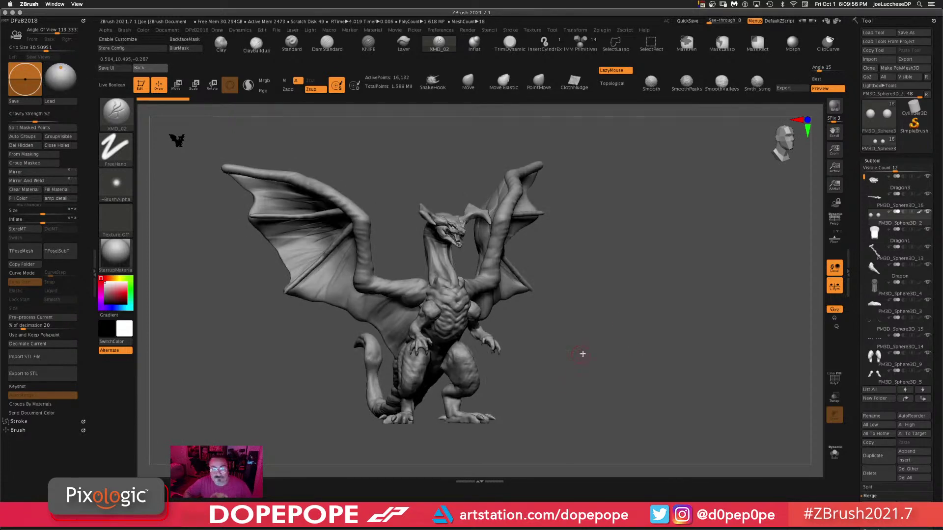
left_click_drag(583, 354, 592, 339, "shift")
- Reposition the light above the dragon and towards its front while checking the shading in front and side views
left_click_drag(61, 68, 59, 67)
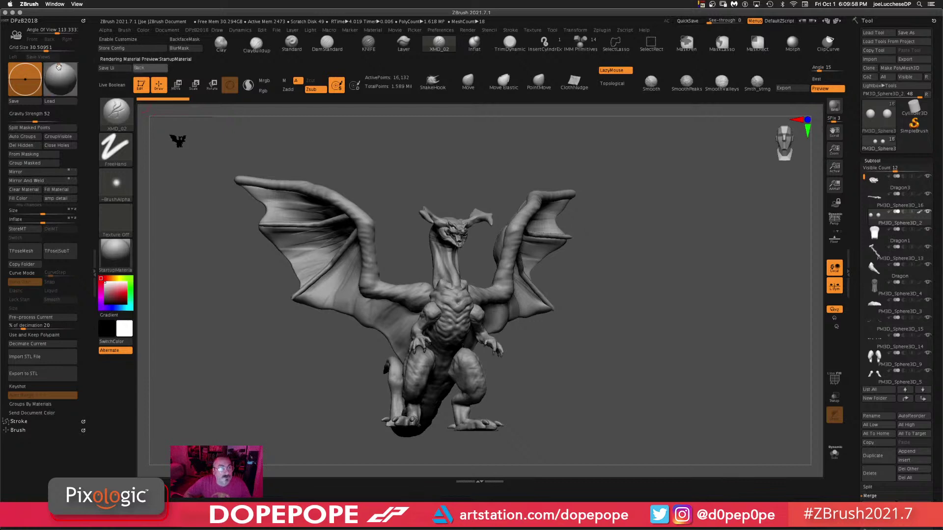
left_click_drag(619, 265, 621, 281)
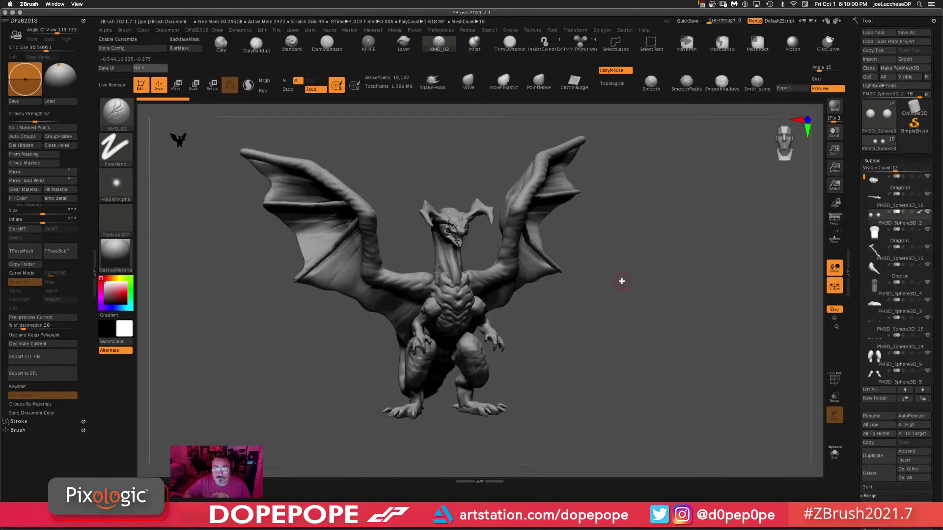
left_click_drag(592, 308, 620, 293, "shift")
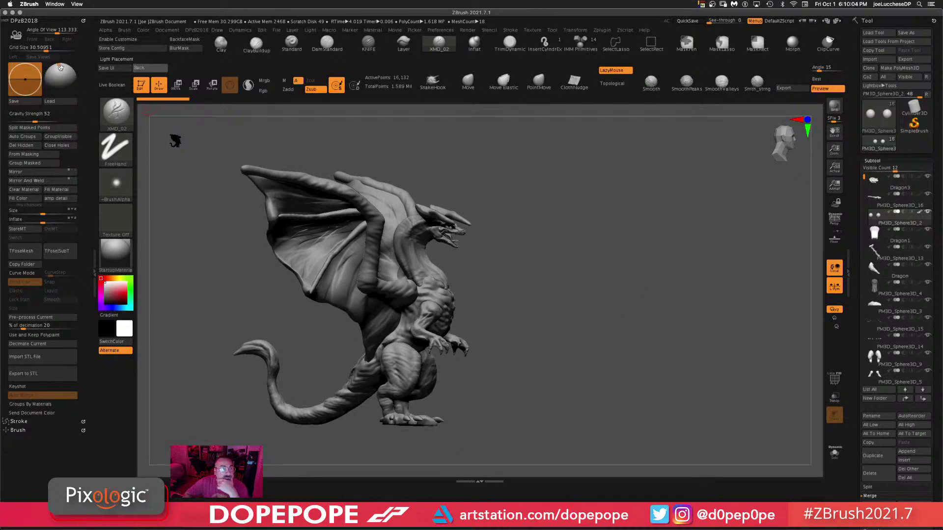
left_click_drag(60, 68, 91, 95)
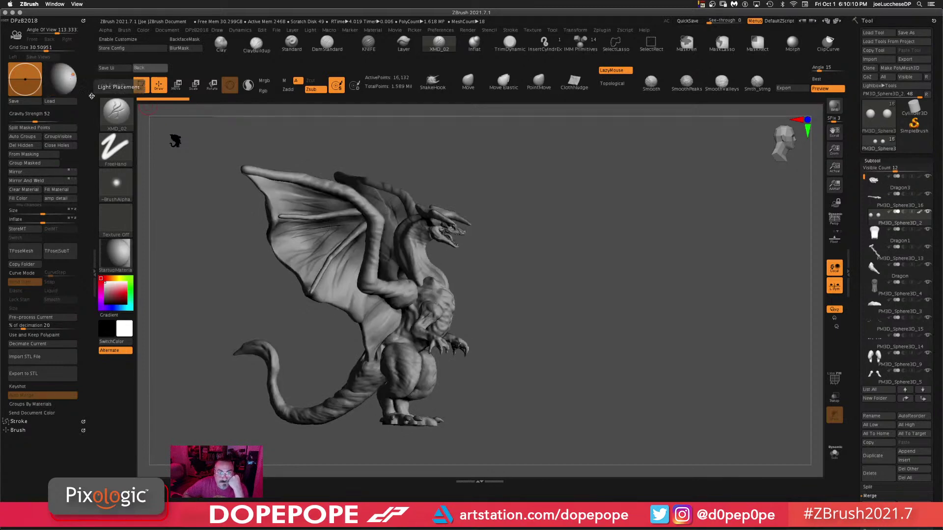
- Shift the light closer to the dragon's front and check the shading in a three-quarter view
left_click(610, 245)
left_click_drag(607, 223, 613, 223)
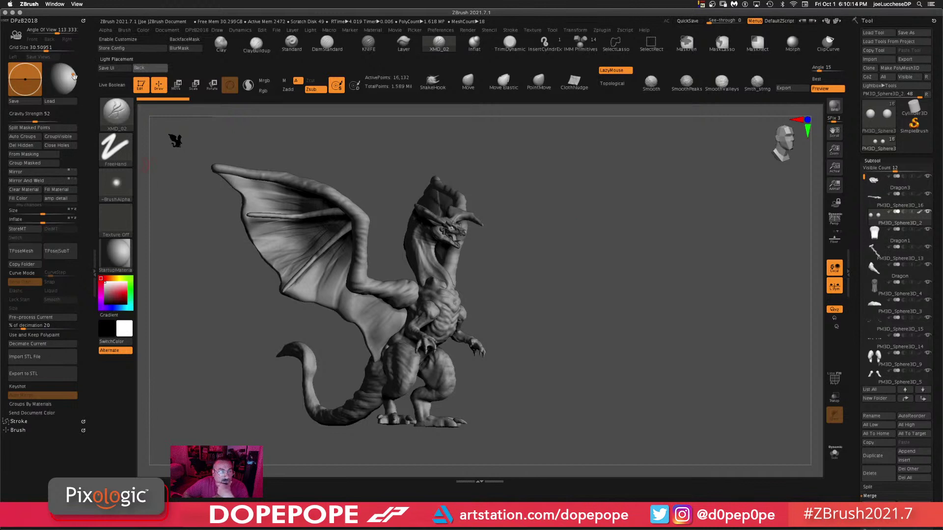
left_click_drag(75, 76, 67, 81)
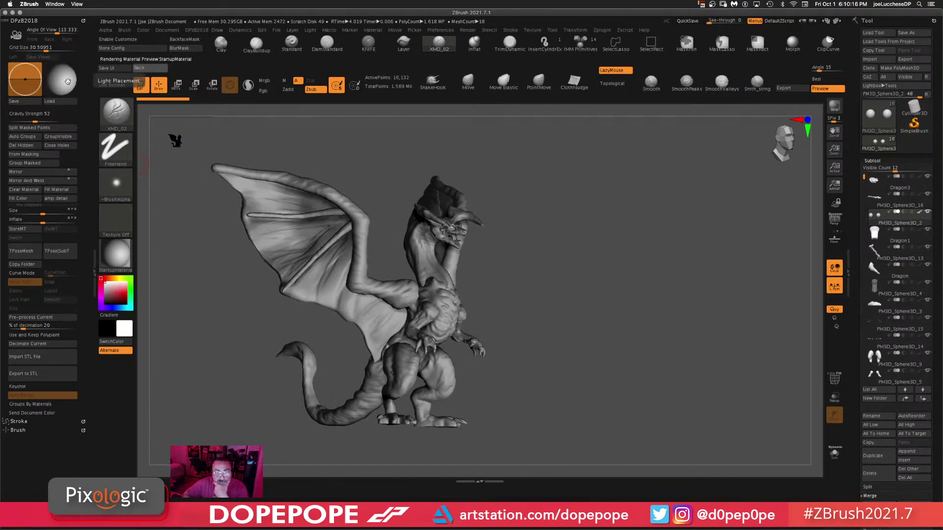
left_click_drag(543, 311, 577, 307)
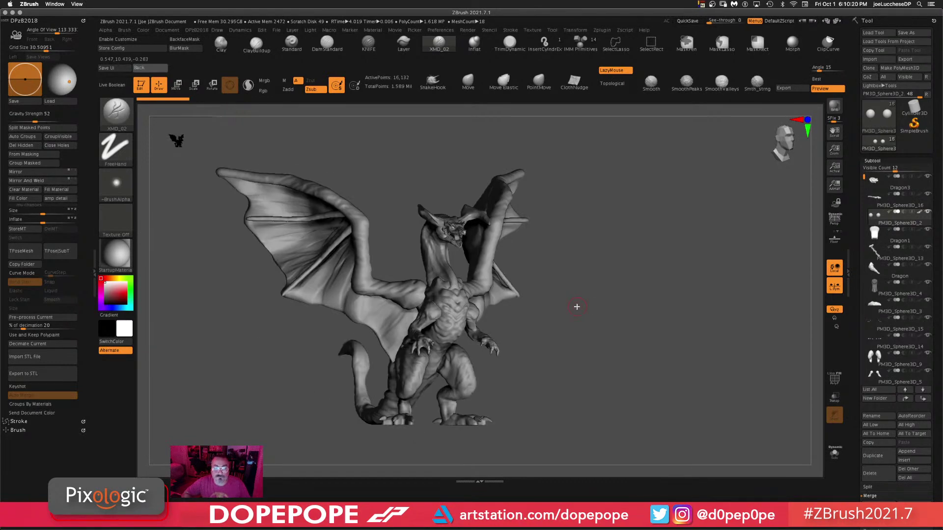
- Preview the dragon in perspective and examine its overall form from the front and both sides
key("p")
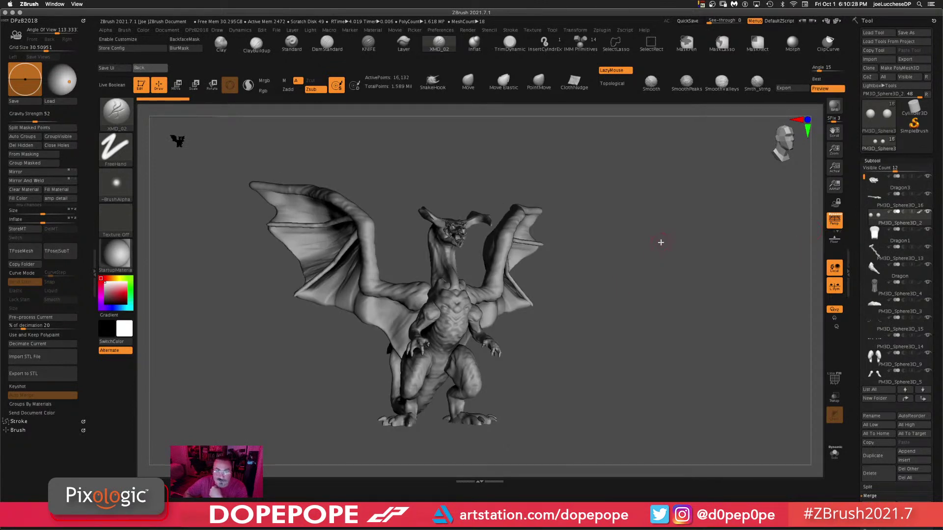
left_click_drag(660, 243, 657, 241, "shift")
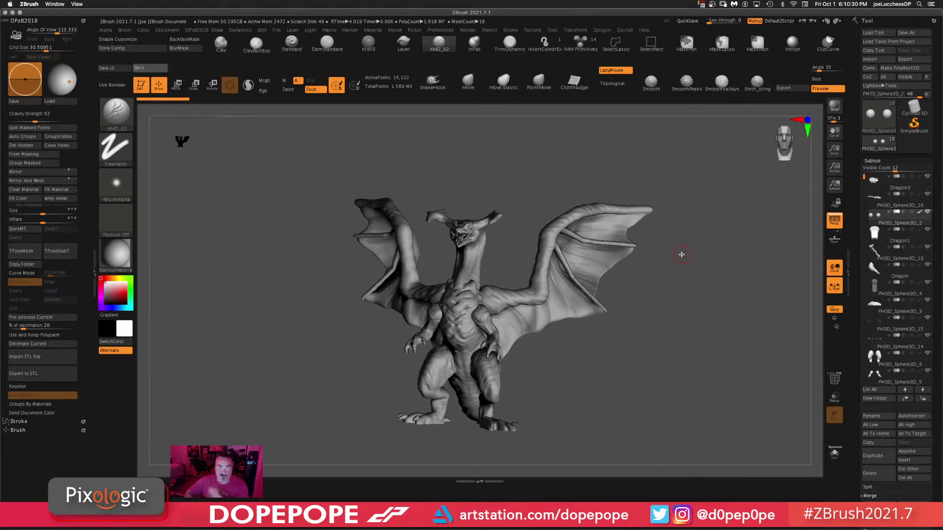
left_click_drag(632, 347, 676, 358)
left_click_drag(687, 288, 655, 259, "alt")
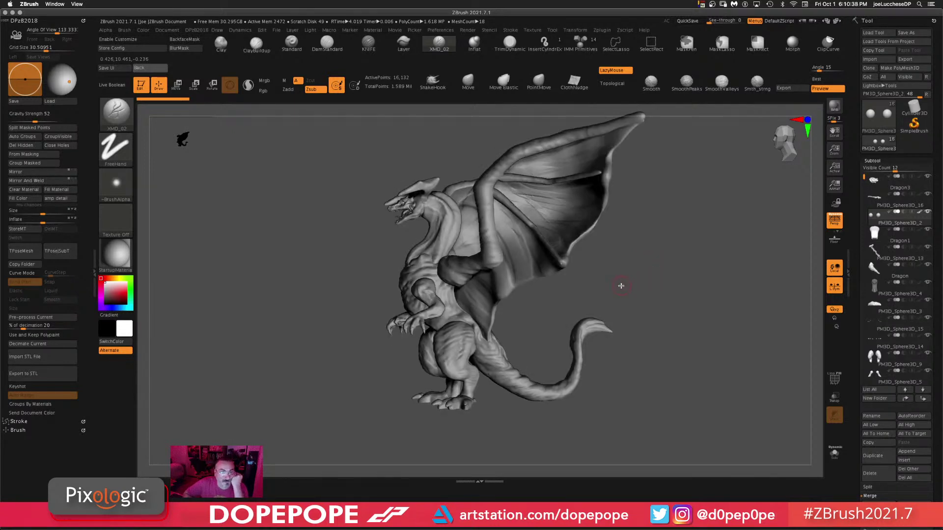
left_click_drag(624, 274, 639, 283)
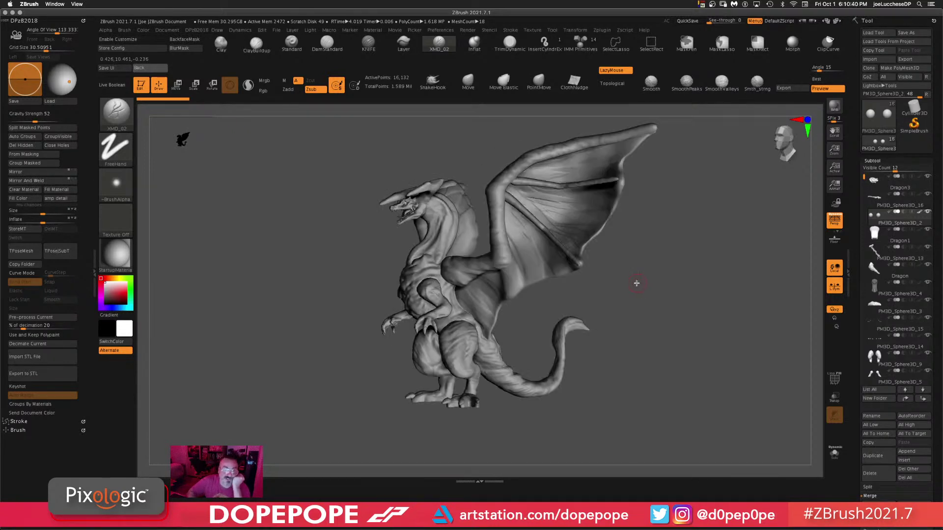
- Reposition the light above the dragon, switch perspective off and check the shading in front and three-quarter views
left_click(60, 71)
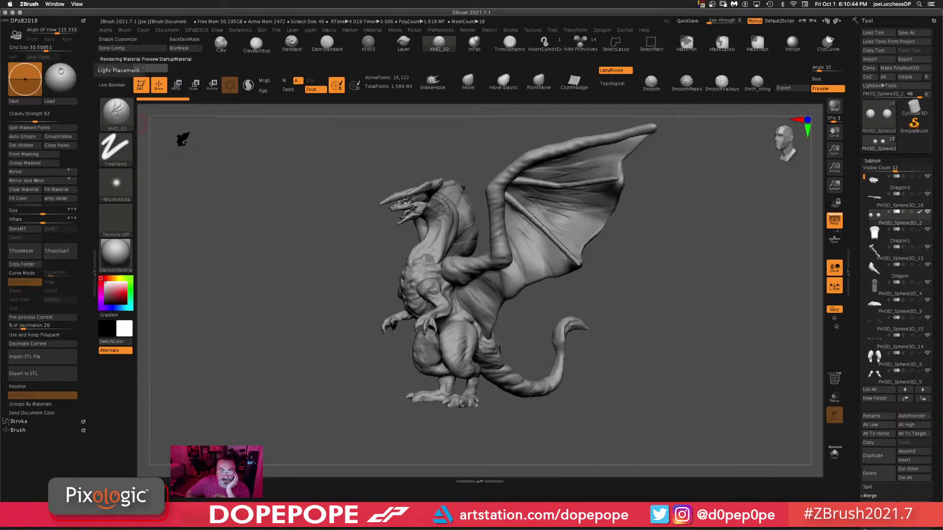
left_click_drag(155, 141, 305, 315)
left_click_drag(596, 344, 626, 351)
key("p")
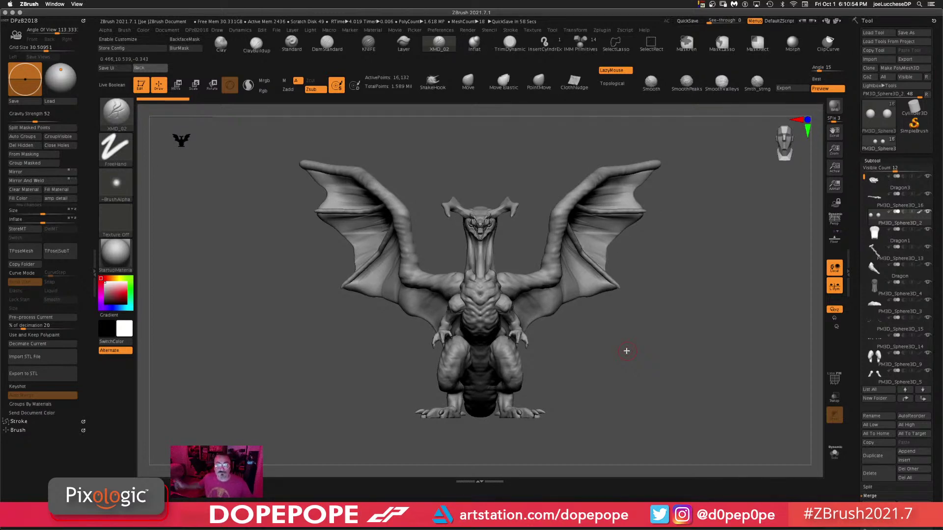
mouse_move(645, 324)
left_mouse_down()
mouse_move(656, 339)
mouse_move(641, 310)
mouse_move(649, 338)
left_mouse_up()
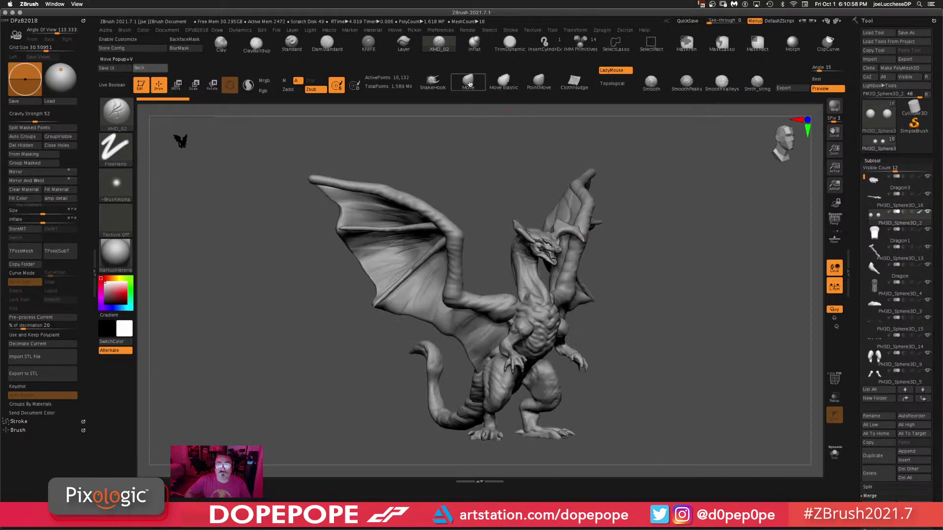
- Make the wing arm subtool PM3D_Sphere3D_6 active and choose the SnakeHook brush without enabling SculptrisPro mode
left_click_drag(456, 123, 363, 172)
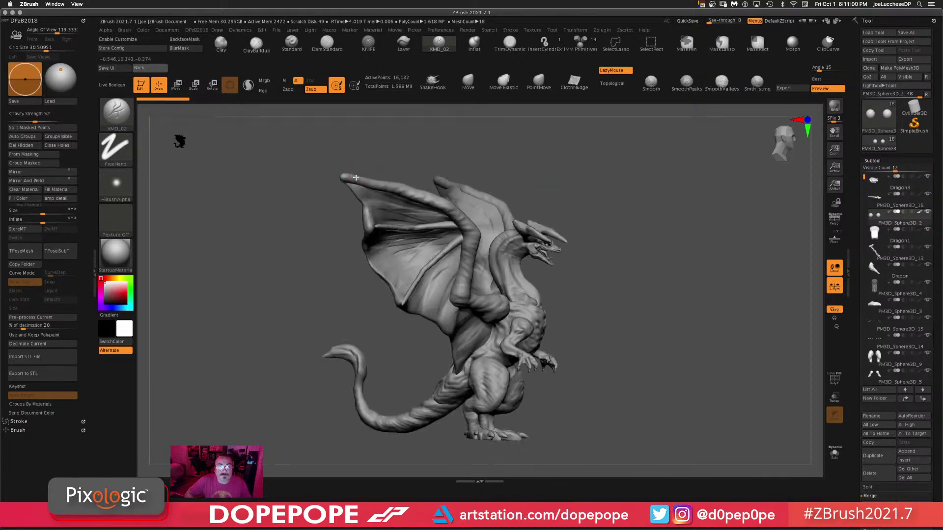
left_click(356, 178, "alt")
left_click_drag(400, 140, 396, 219)
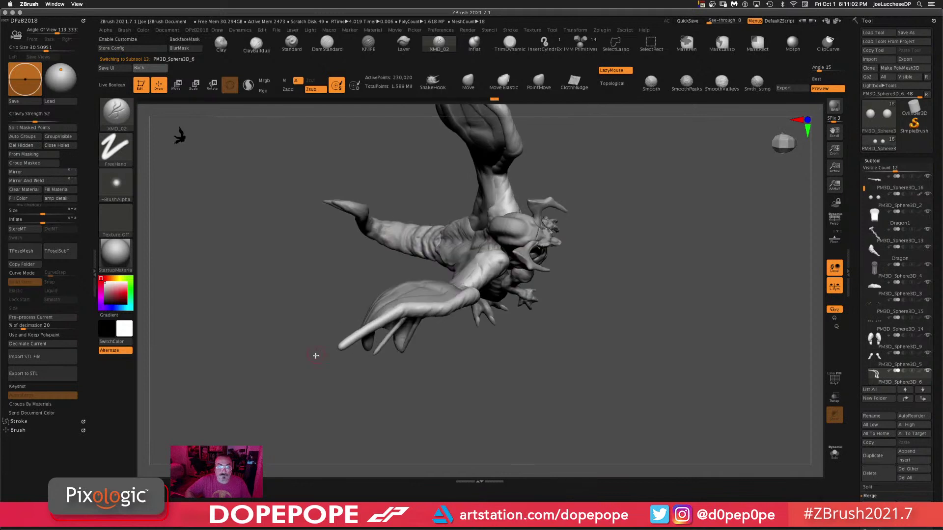
left_click_drag(344, 361, 320, 354)
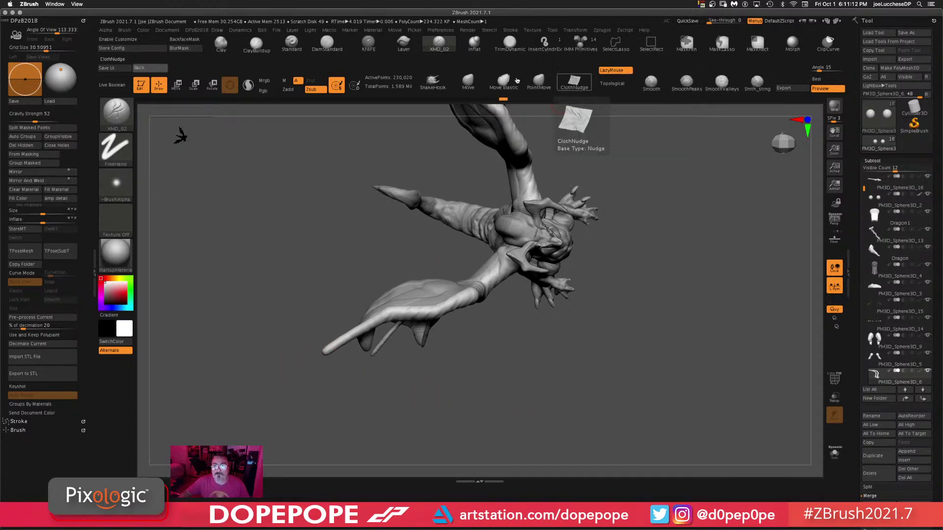
left_click(432, 84)
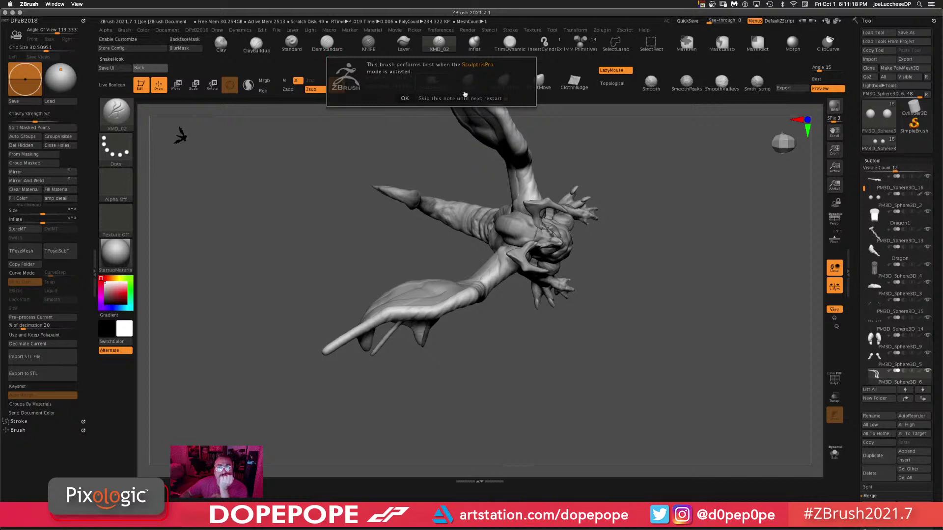
left_click(404, 99)
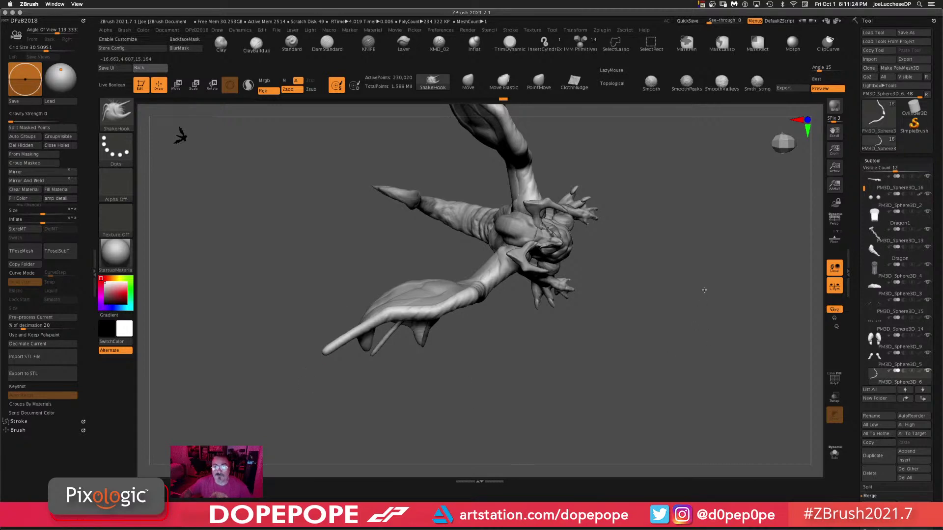
- Adjust the SnakeHook draw size and pull the wing arm's rounded end outward into a tapered, upturned point
left_click_drag(704, 290, 691, 259, "shift")
mouse_move(333, 305)
left_mouse_down("alt")
mouse_move(505, 171)
mouse_move(460, 164)
mouse_move(462, 230)
left_mouse_up("alt")
key("space")
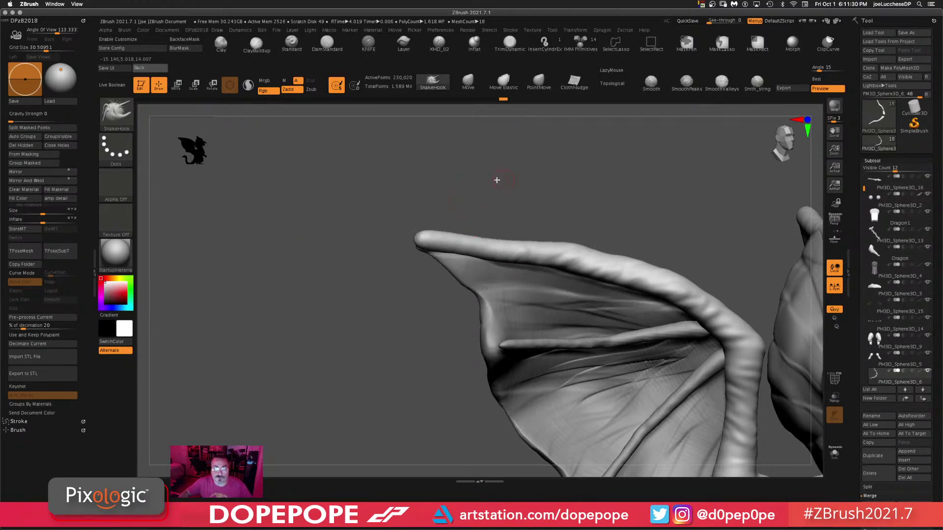
left_click_drag(496, 179, 471, 183)
key("space")
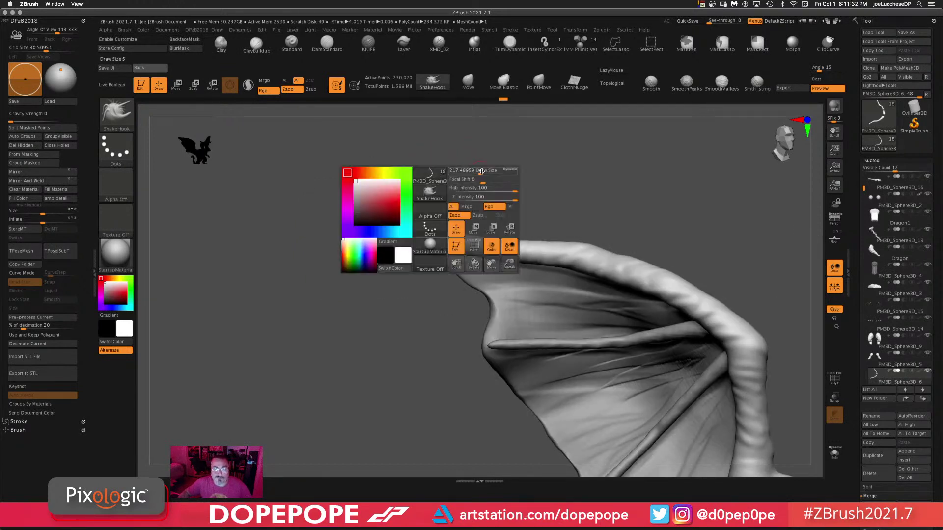
mouse_move(533, 160)
left_mouse_down()
mouse_move(543, 151)
mouse_move(516, 172)
left_mouse_up()
left_click_drag(408, 236, 354, 217)
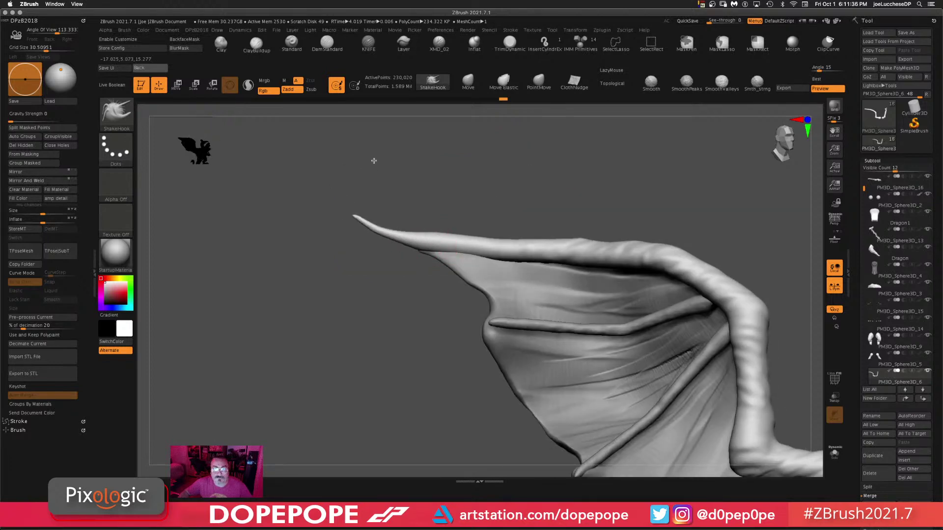
mouse_move(375, 157)
left_mouse_down()
mouse_move(560, 165)
mouse_move(587, 185)
mouse_move(558, 318)
mouse_move(530, 208)
mouse_move(511, 270)
mouse_move(609, 249)
mouse_move(675, 261)
left_mouse_up()
left_click_drag(325, 265, 497, 422, "ctrl")
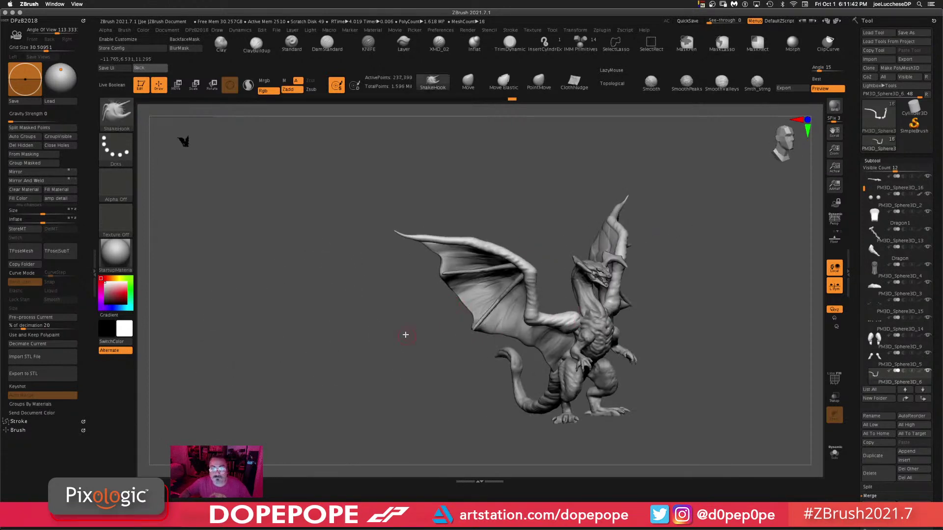
left_click_drag(404, 335, 435, 310)
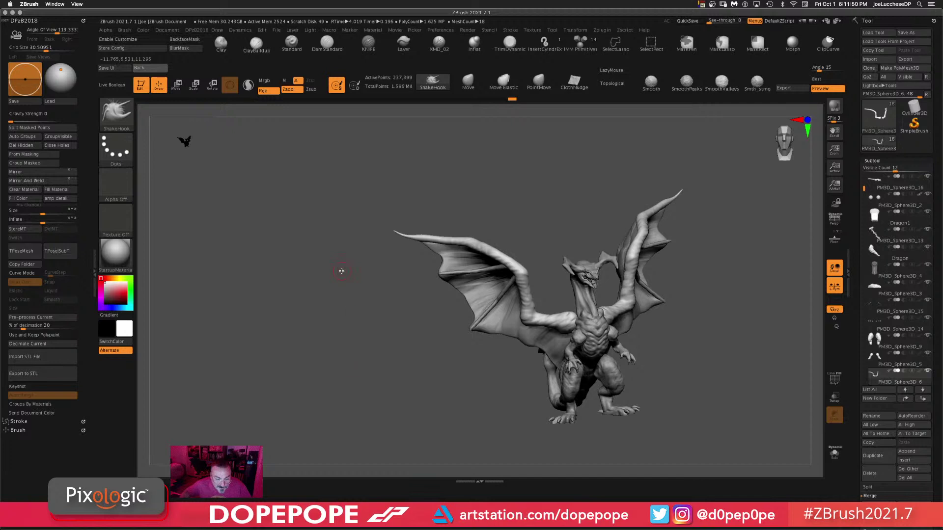
left_click_drag(385, 333, 411, 333)
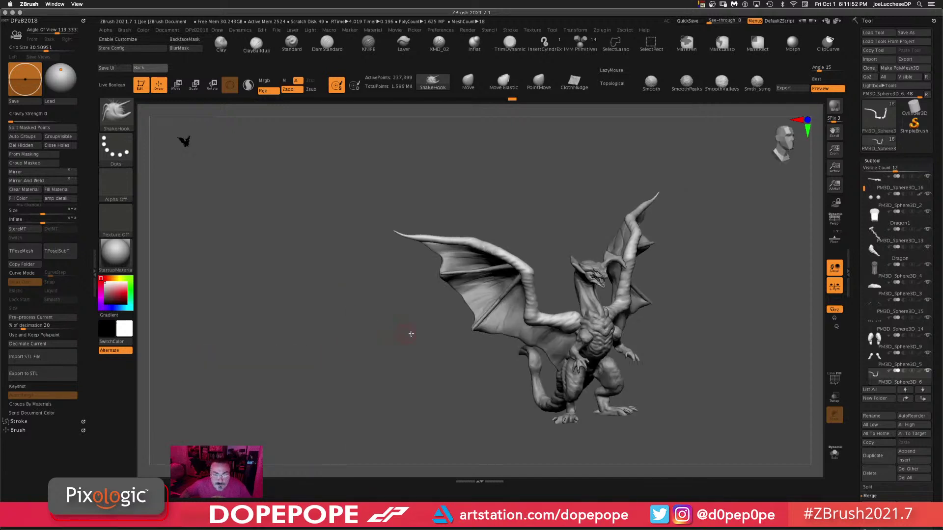
- Make the wing finger subtool PM3D_Sphere3D_11 active and pull the upper finger's tip beyond the membrane edge with SnakeHook
left_click_drag(413, 373, 550, 305, "alt")
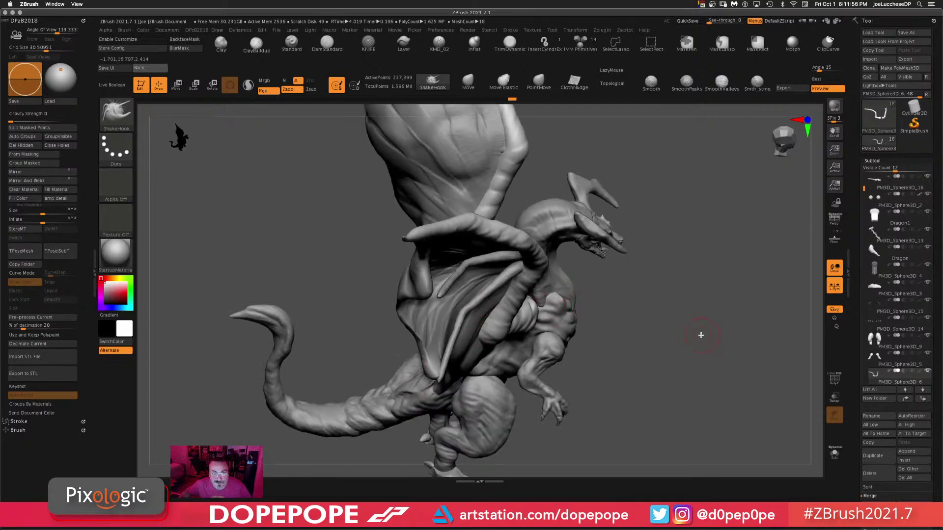
left_click_drag(701, 335, 478, 331)
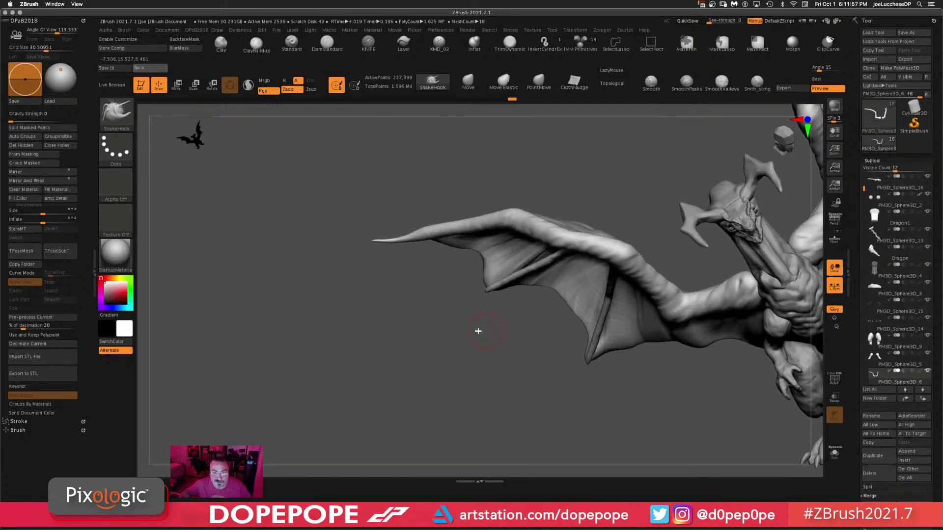
left_click(489, 289, "alt")
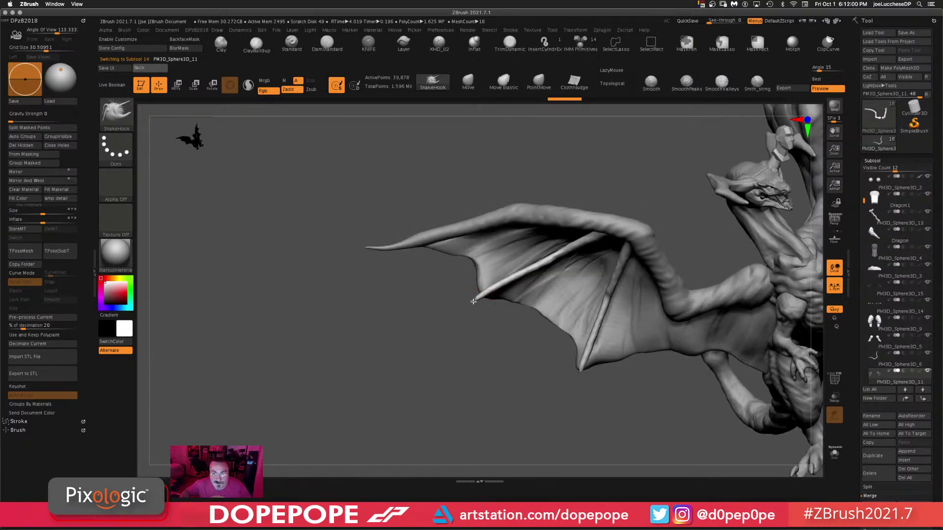
left_click_drag(463, 354, 461, 313)
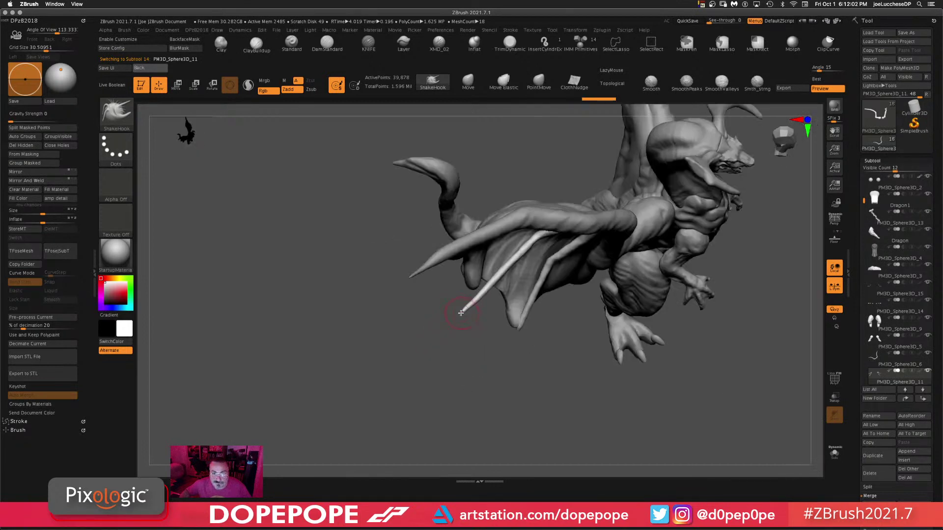
key("shift")
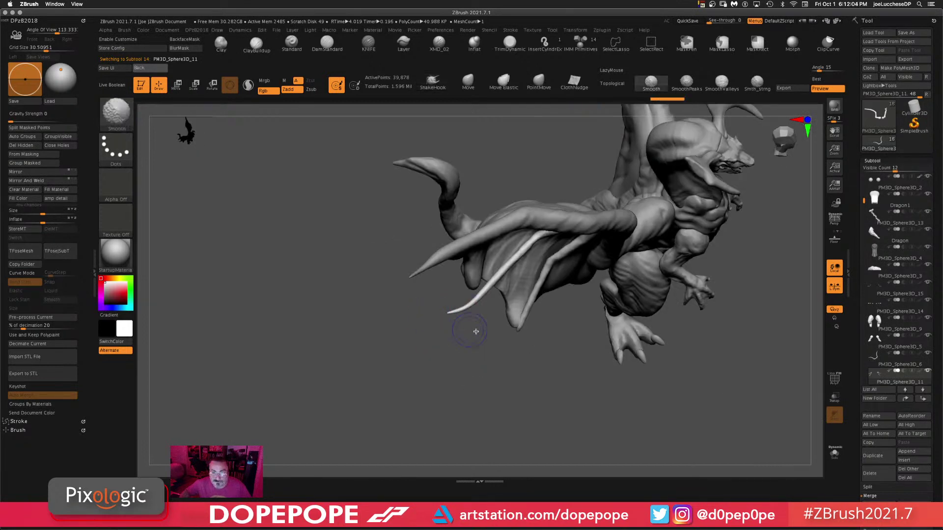
mouse_move(448, 315)
left_mouse_down()
mouse_move(469, 369)
mouse_move(549, 383)
left_mouse_up()
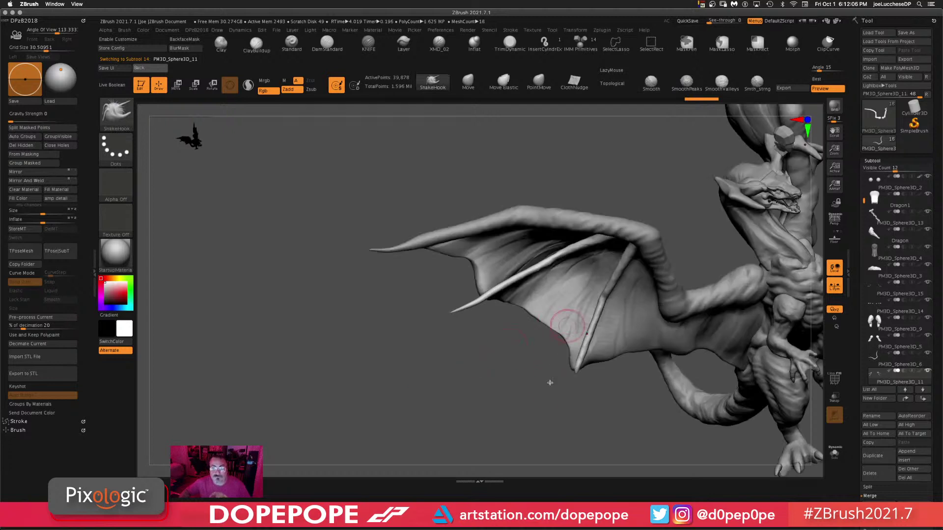
- View the wing from below, switch to the Move brush and adjust its draw size for reshaping the wing fingers
left_click_drag(465, 388, 405, 298, "alt")
left_click_drag(434, 350, 443, 358)
left_click_drag(690, 249, 637, 204)
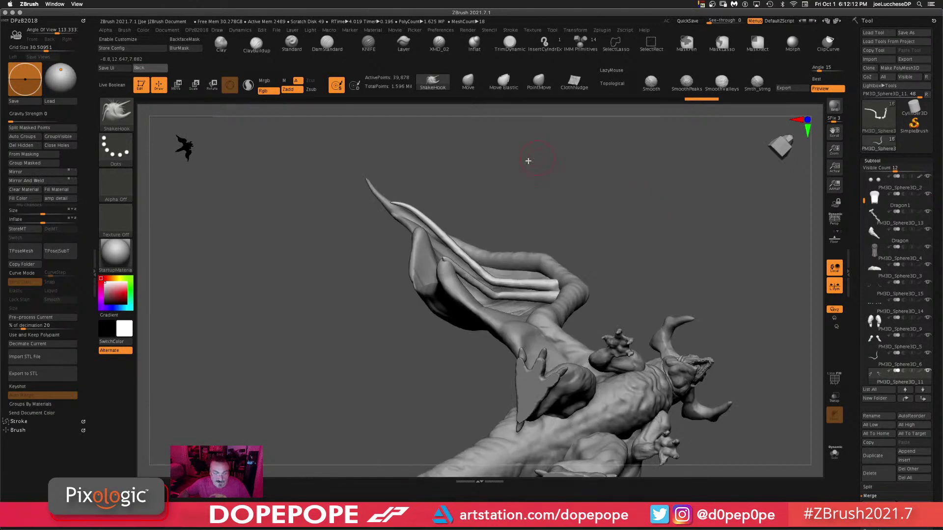
left_click(469, 82)
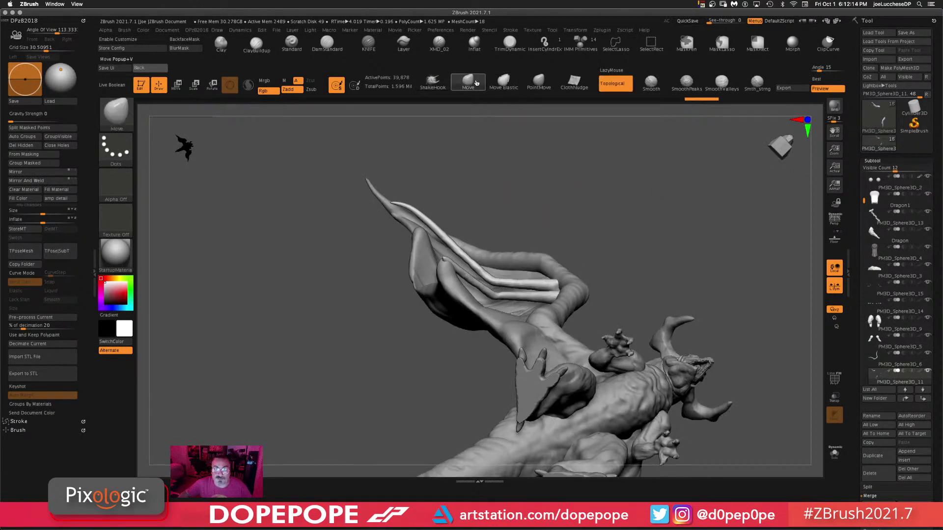
right_click(577, 200)
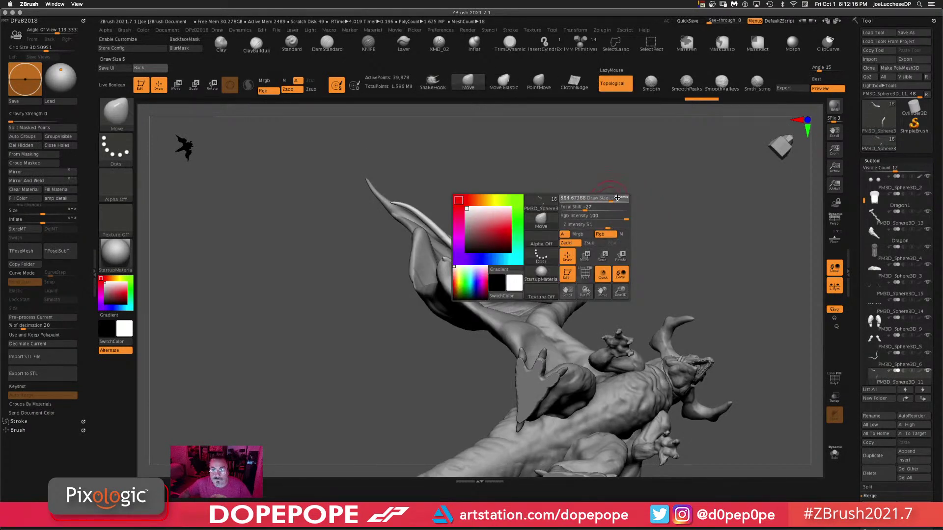
mouse_move(618, 198)
left_mouse_down()
mouse_move(642, 195)
mouse_move(598, 201)
left_mouse_up()
right_click(641, 192)
left_click_drag(656, 190, 634, 178)
- Bend the wing's finger bones with the Move brush so they curve along the membrane and follow the wing arm
left_click_drag(426, 229, 394, 216)
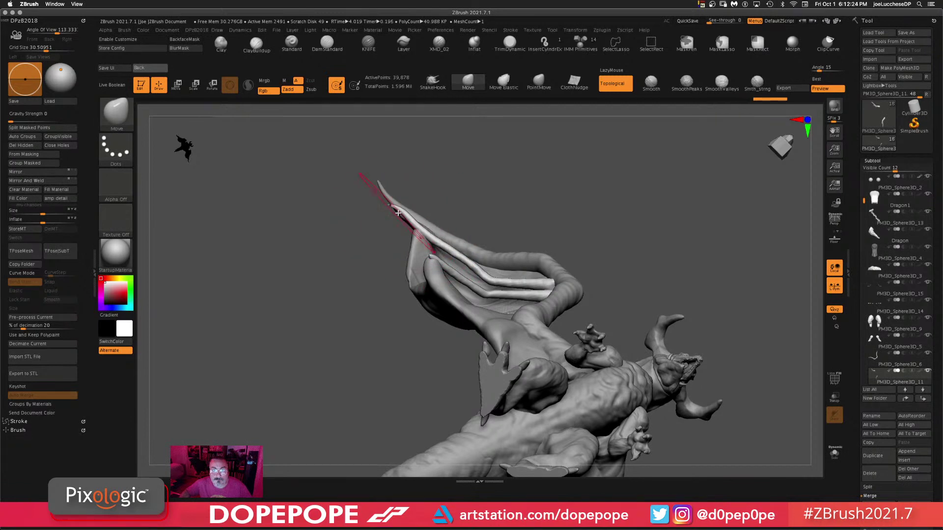
left_click_drag(587, 184, 564, 196)
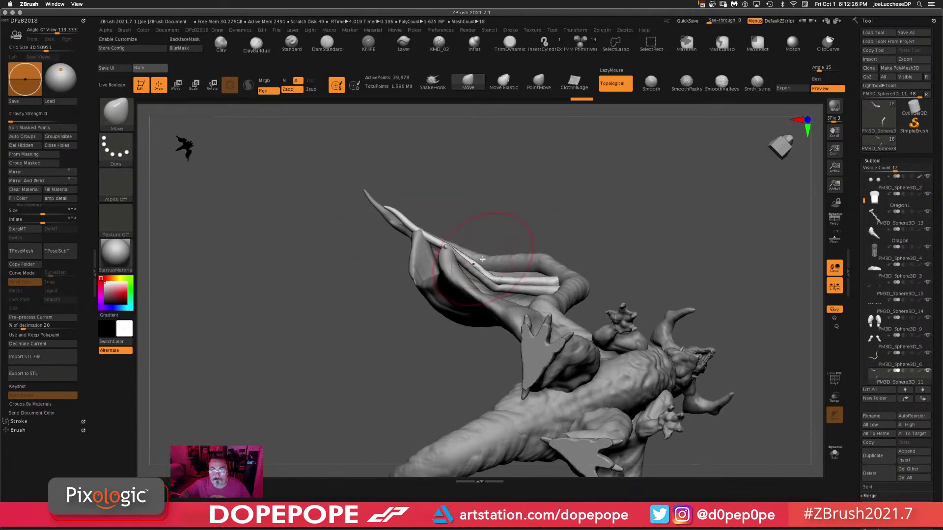
mouse_move(483, 259)
left_mouse_down()
mouse_move(511, 227)
mouse_move(456, 265)
mouse_move(631, 162)
mouse_move(646, 272)
mouse_move(460, 242)
mouse_move(732, 231)
mouse_move(665, 254)
mouse_move(445, 280)
mouse_move(437, 270)
mouse_move(444, 252)
mouse_move(470, 233)
left_mouse_up()
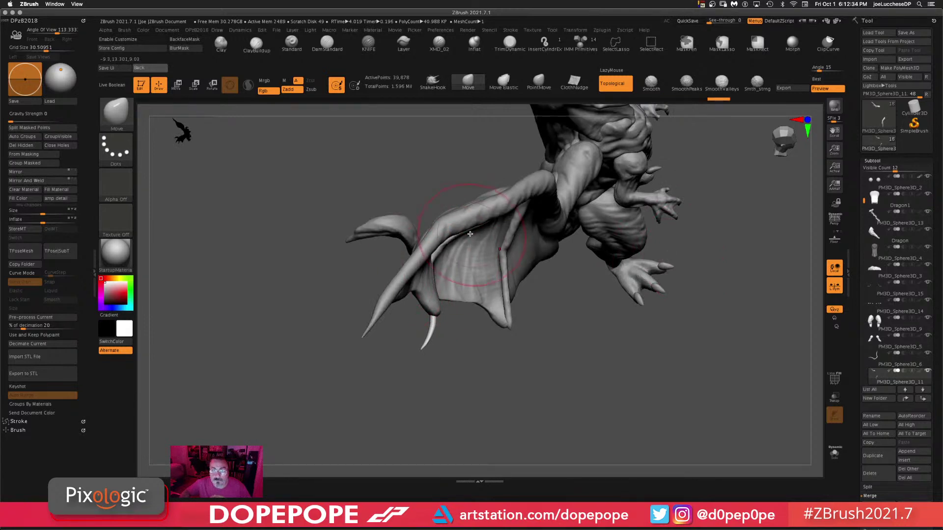
mouse_move(673, 372)
left_mouse_down()
mouse_move(589, 337)
mouse_move(610, 362)
mouse_move(492, 271)
left_mouse_up()
left_click_drag(512, 236, 494, 235)
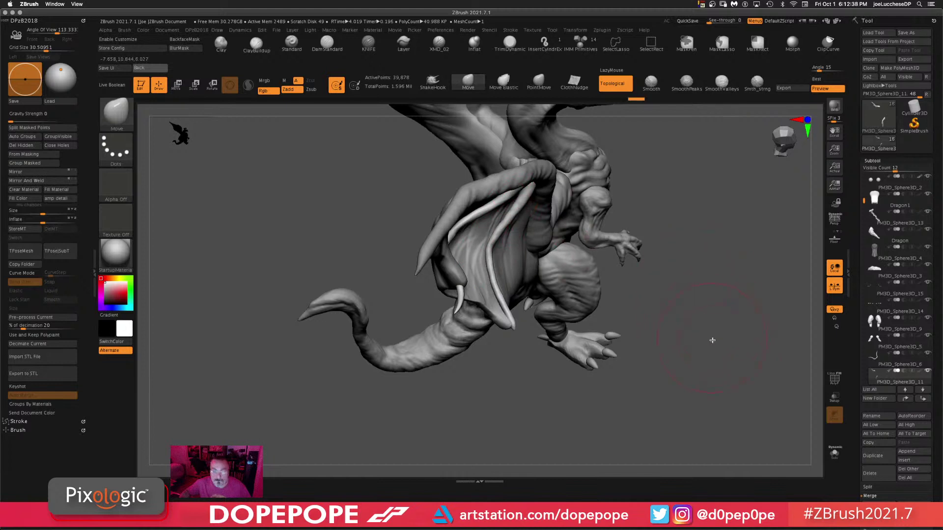
left_click_drag(712, 340, 677, 344)
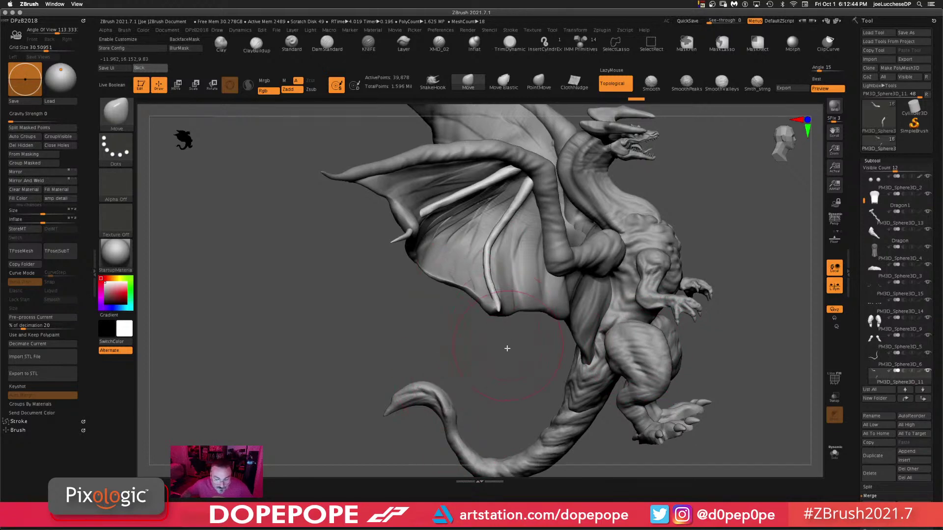
- Refine the bend of the lower wing finger bone with the Move brush, adjusting its draw size, and check the curve from several angles
left_click_drag(323, 343, 573, 249)
left_click_drag(735, 207, 637, 253)
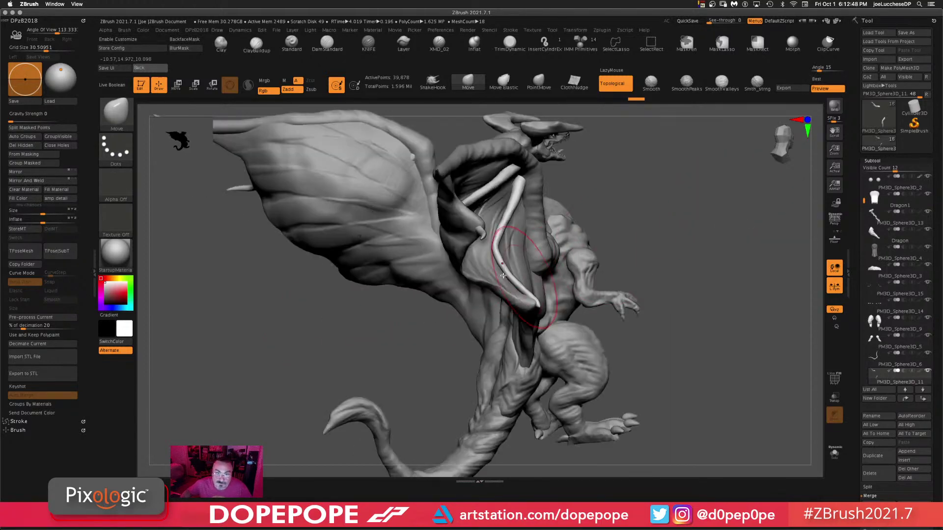
mouse_move(501, 260)
left_mouse_down()
mouse_move(493, 265)
mouse_move(510, 287)
left_mouse_up()
left_click_drag(696, 202, 707, 231)
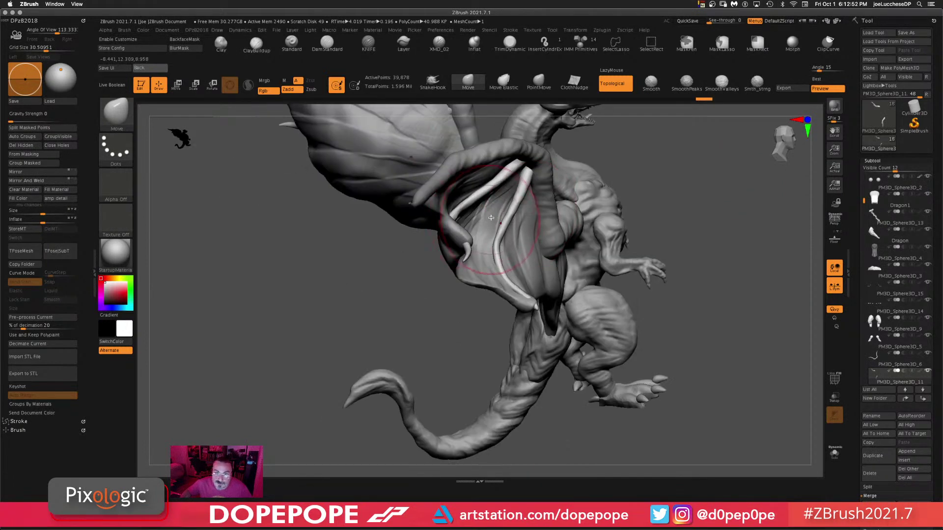
key("space")
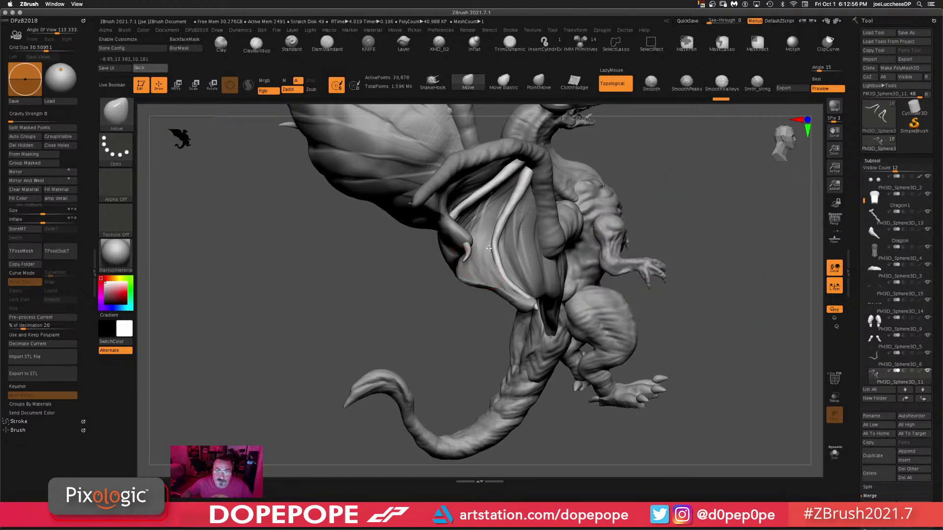
left_click_drag(495, 254, 498, 250)
mouse_move(678, 201)
left_mouse_down()
mouse_move(621, 187)
mouse_move(570, 216)
left_mouse_up()
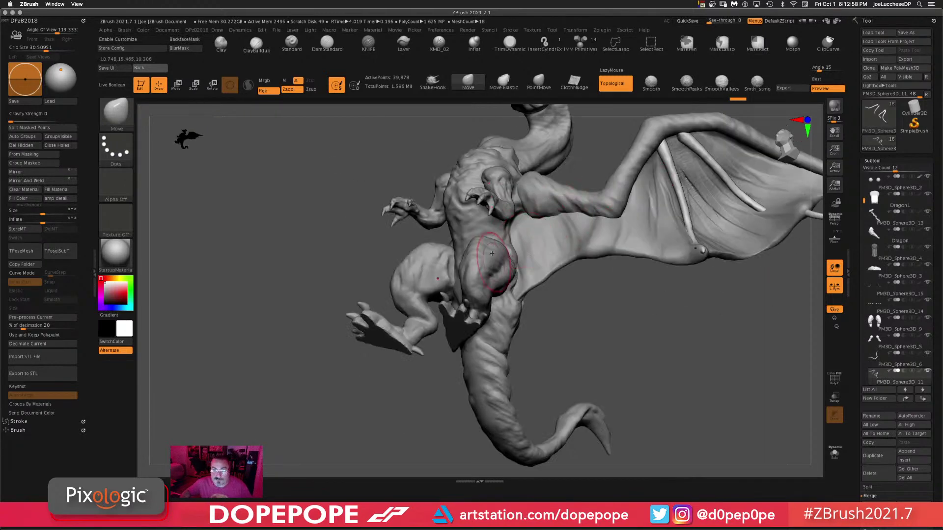
left_click_drag(674, 342, 718, 307)
left_click_drag(339, 322, 690, 327)
left_click_drag(729, 277, 603, 256)
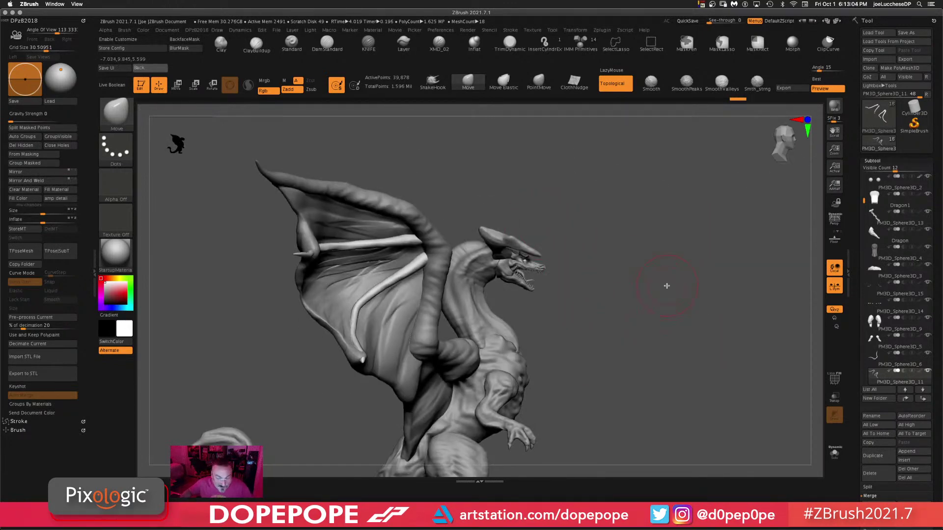
left_click_drag(641, 331, 629, 322)
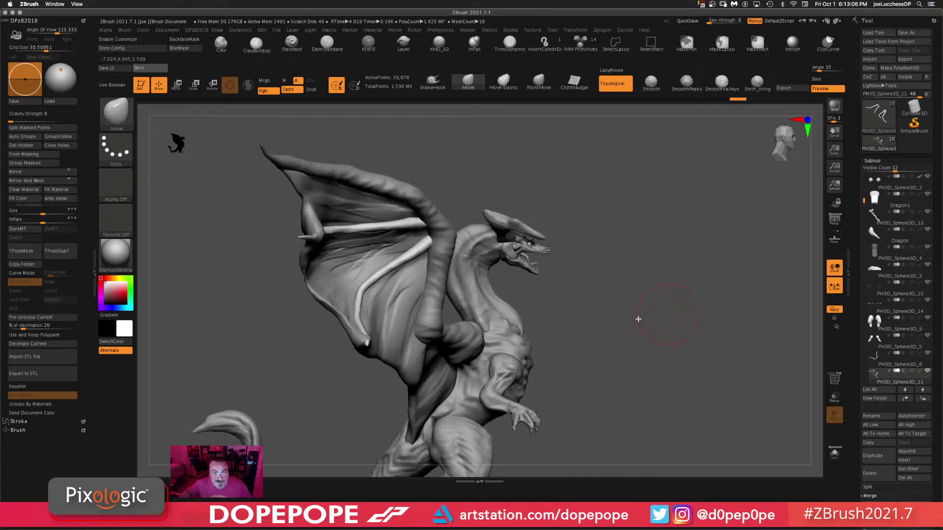
- Switch to ClayBuildup, adjust its draw size and add clay to the upper wing finger near the membrane edge
left_click(255, 43)
mouse_move(638, 342)
left_mouse_down()
mouse_move(575, 221)
mouse_move(612, 244)
mouse_move(594, 253)
mouse_move(604, 345)
mouse_move(619, 301)
left_mouse_up()
key("space")
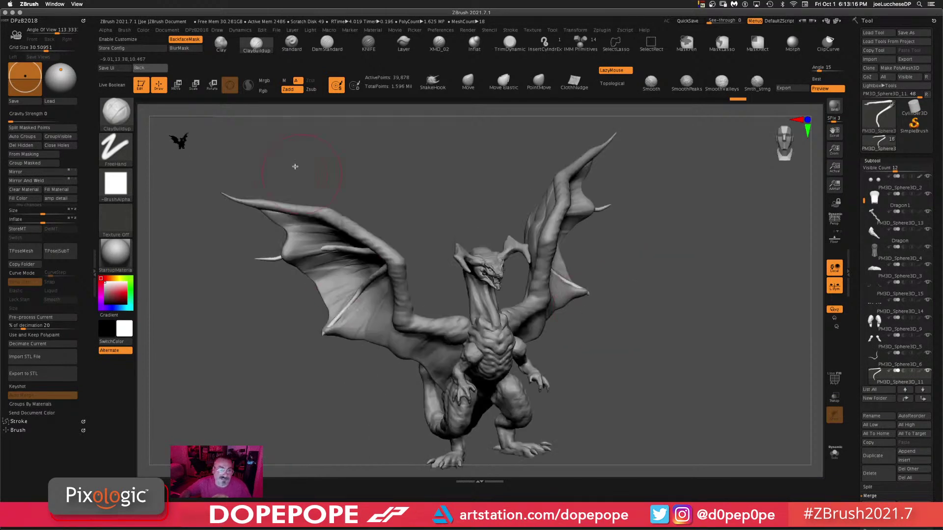
left_click_drag(349, 139, 400, 162)
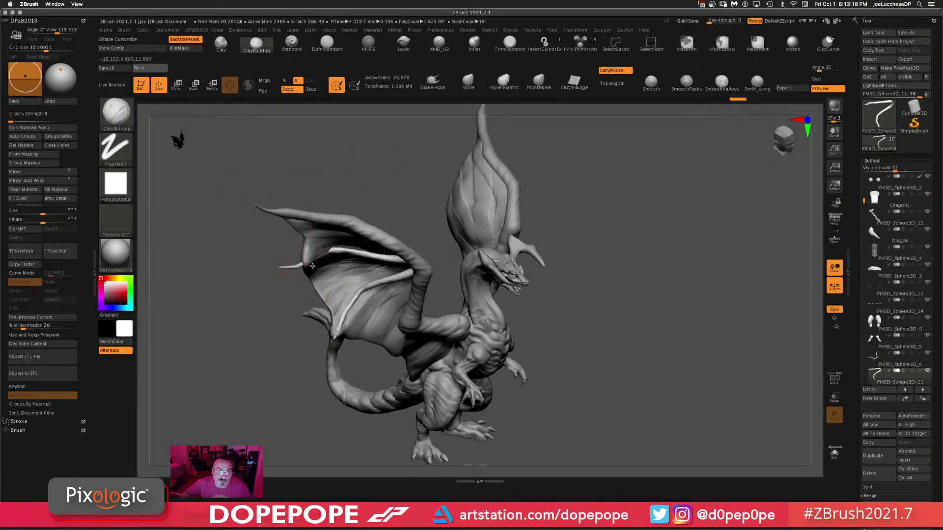
left_click_drag(313, 266, 317, 257)
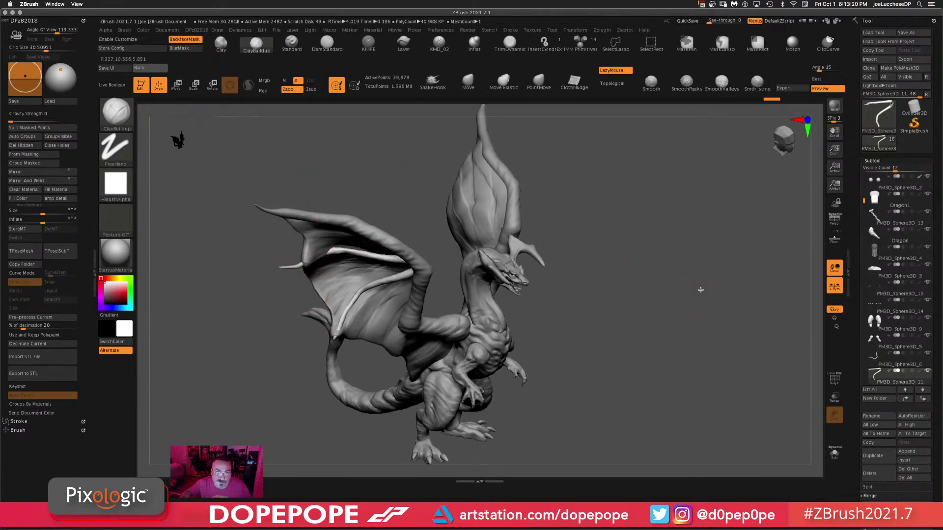
left_click_drag(700, 290, 429, 322)
left_click_drag(585, 321, 296, 286)
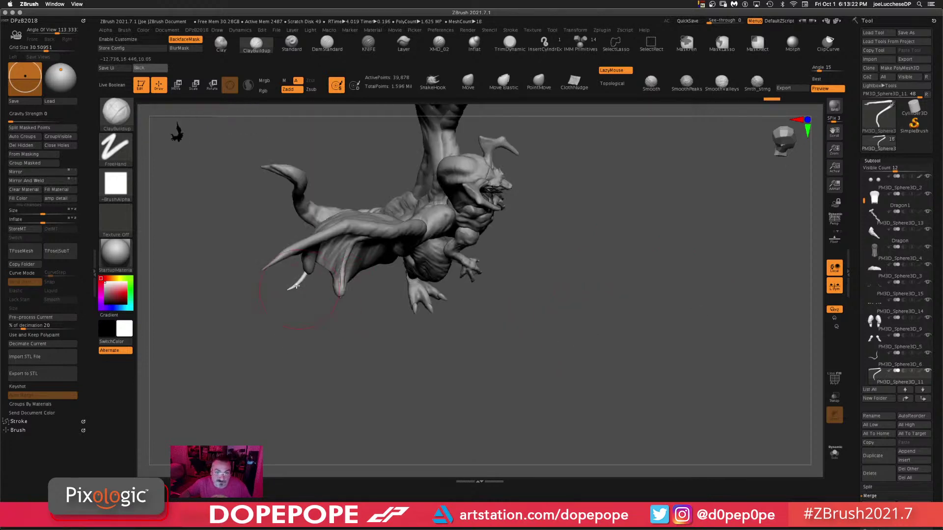
left_click_drag(658, 320, 703, 142)
left_click_drag(484, 197, 488, 185)
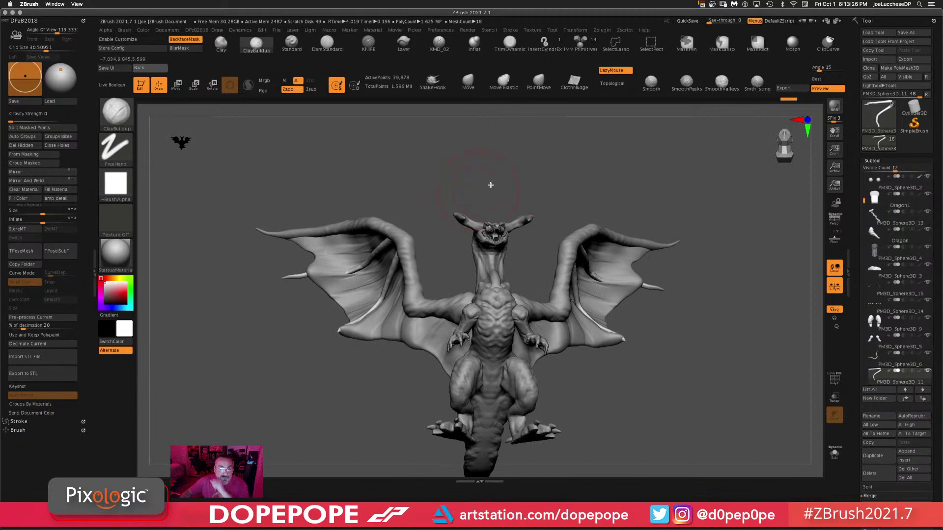
- Adjust the ClayBuildup draw size and build up the upper wing finger toward its protruding tip
left_click(257, 45)
key("space")
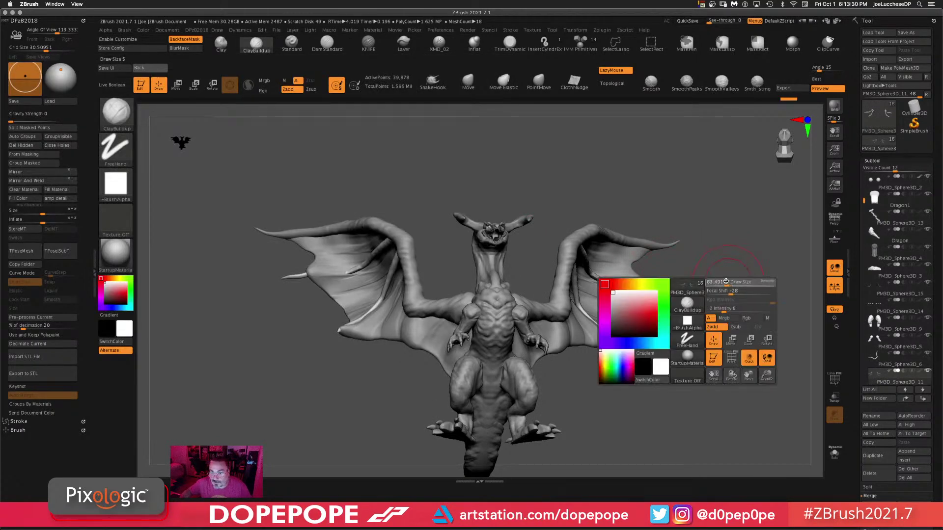
left_click_drag(746, 353, 610, 343, "alt")
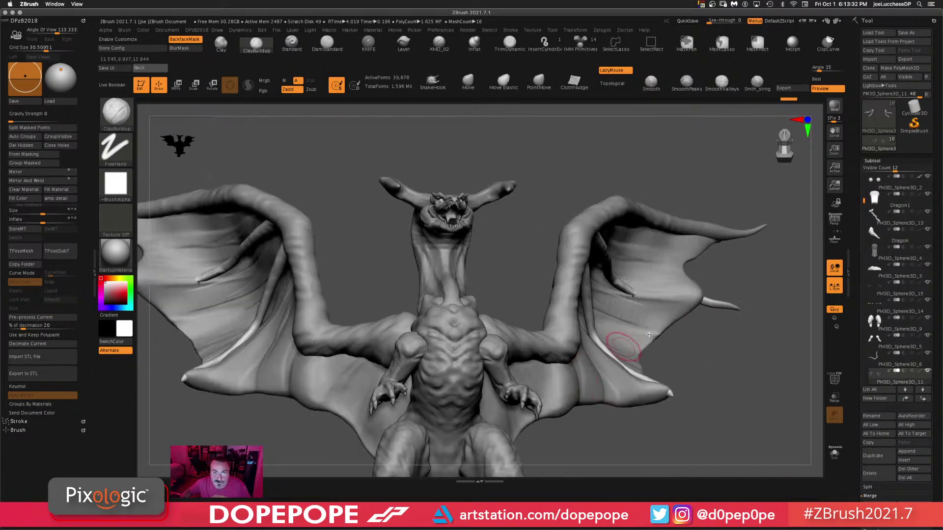
left_click_drag(768, 375, 564, 343, "alt")
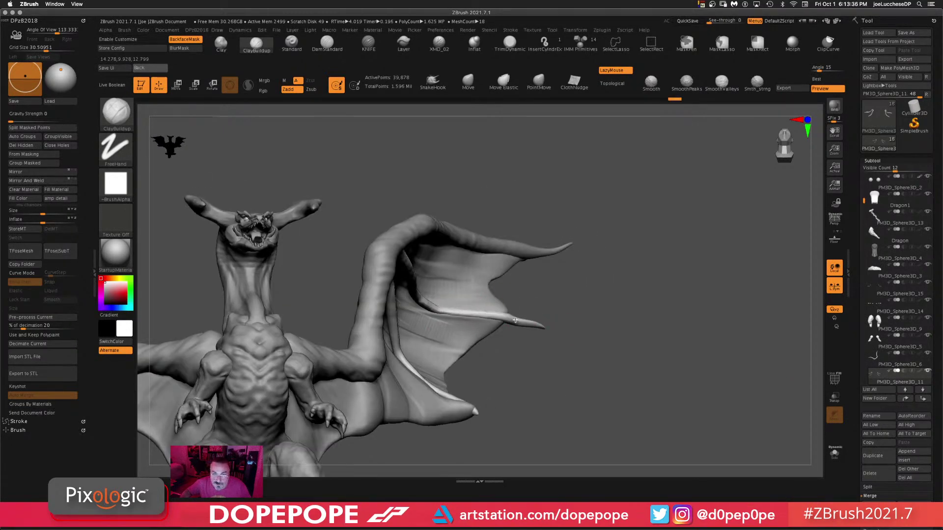
left_click_drag(707, 297, 679, 332)
left_click_drag(635, 352, 657, 312, "alt")
left_click_drag(588, 313, 604, 347, "alt")
left_click_drag(549, 325, 521, 314)
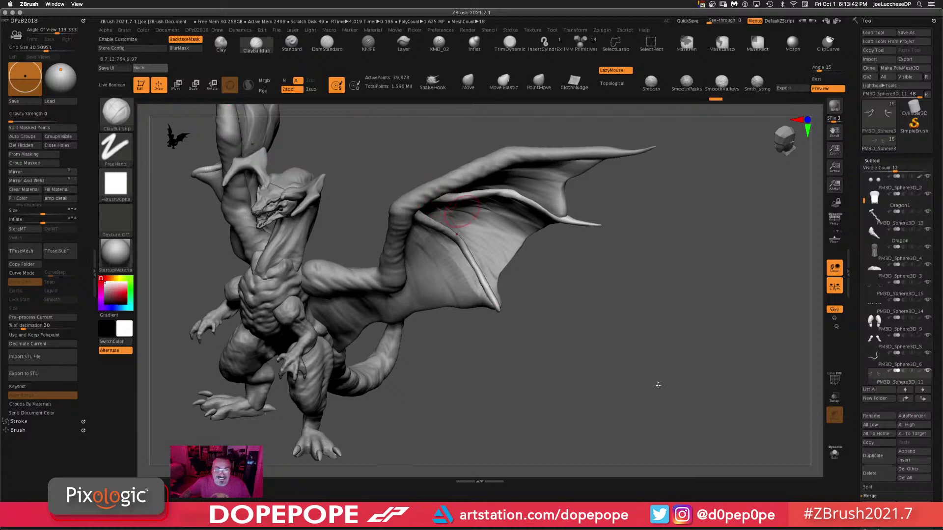
- Thicken the upper wing finger with ClayBuildup from the membrane edge back to its joint at the wing arm
left_click_drag(659, 385, 613, 265)
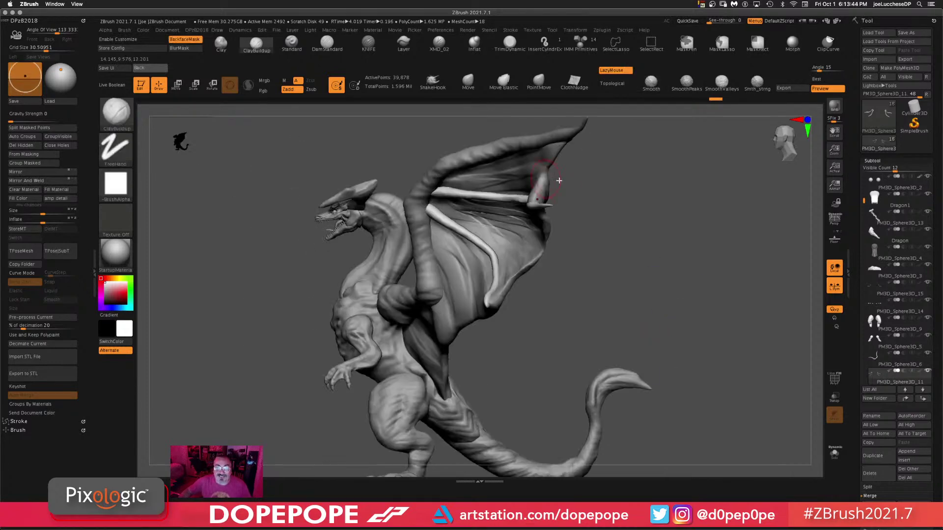
left_click_drag(599, 216, 641, 233)
left_click_drag(499, 198, 551, 205)
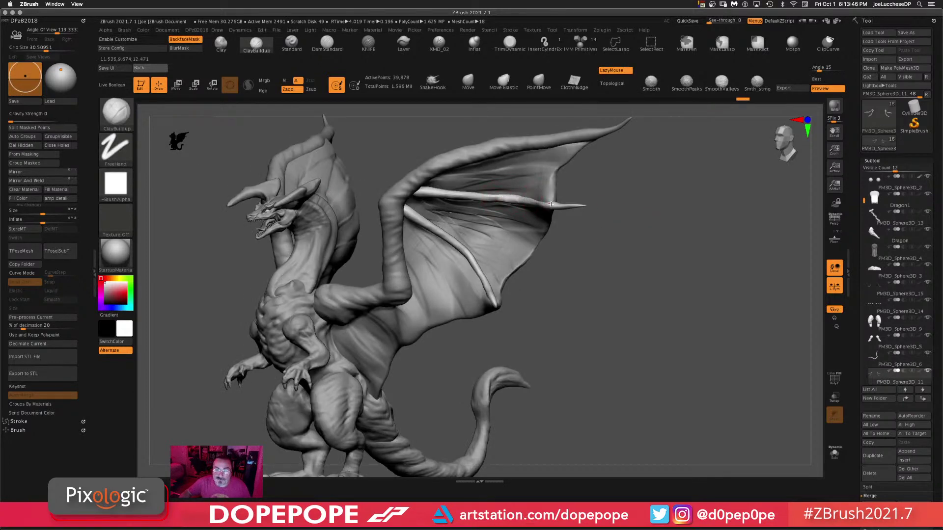
left_click_drag(746, 210, 716, 207)
left_click_drag(548, 202, 437, 177)
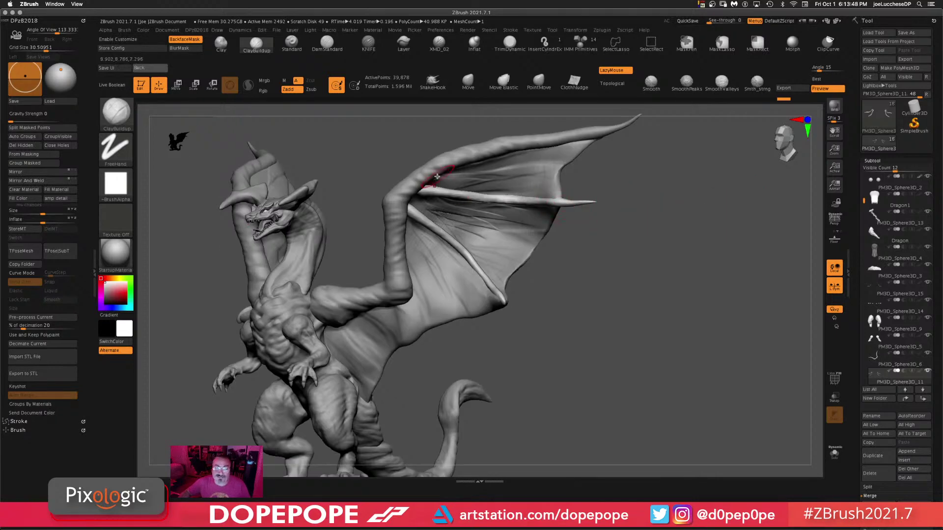
left_click_drag(578, 339, 580, 259)
left_click_drag(614, 298, 555, 314, "alt")
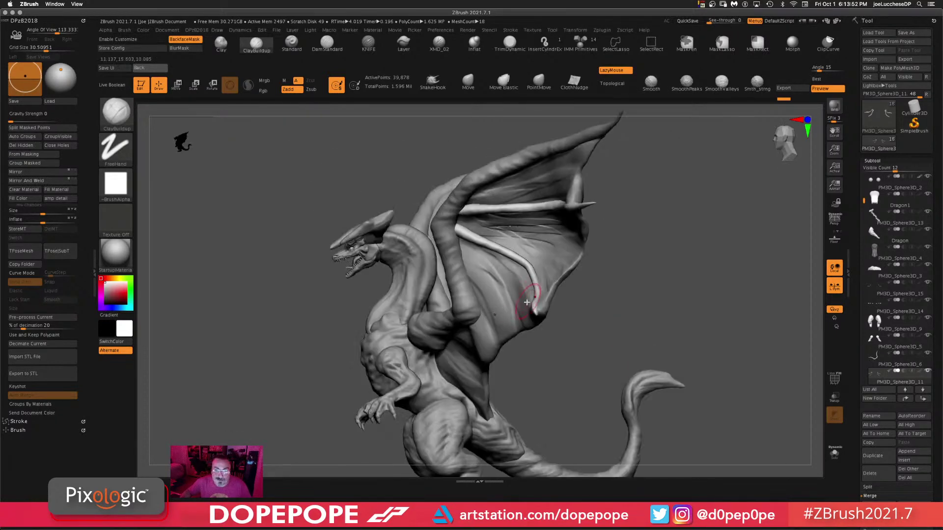
- Make wing membrane subtool PM3D_Sphere3D_12 active, sculpt ClayBuildup wrinkles across its lower and middle panels, and update its DynaMesh
left_click(519, 297, "alt")
left_click_drag(633, 282, 703, 269)
left_click_drag(626, 334, 697, 343)
mouse_move(547, 315)
left_mouse_down()
mouse_move(520, 290)
mouse_move(540, 310)
mouse_move(527, 302)
mouse_move(447, 373)
mouse_move(475, 339)
mouse_move(486, 363)
left_mouse_up()
left_click_drag(473, 307, 500, 326)
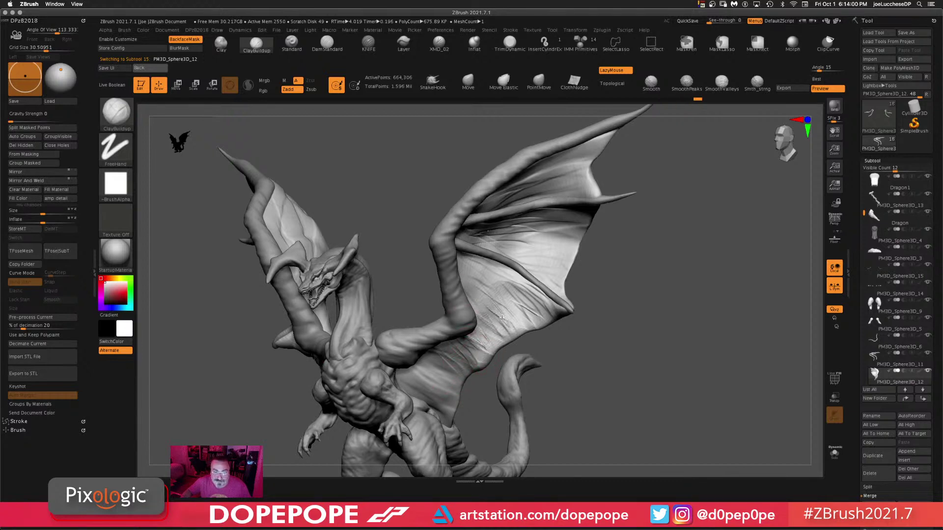
mouse_move(471, 278)
left_mouse_down()
mouse_move(509, 292)
mouse_move(486, 269)
left_mouse_up()
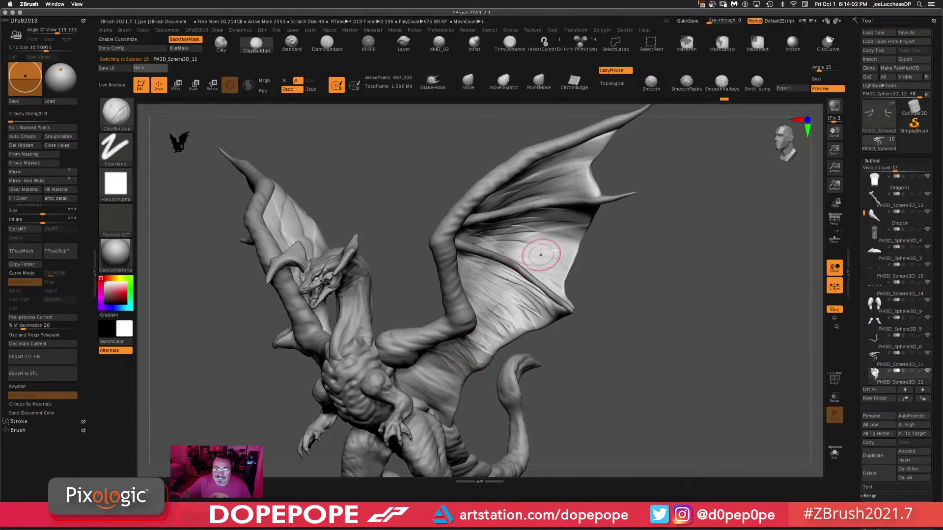
left_click_drag(649, 261, 697, 265)
key("shift+s")
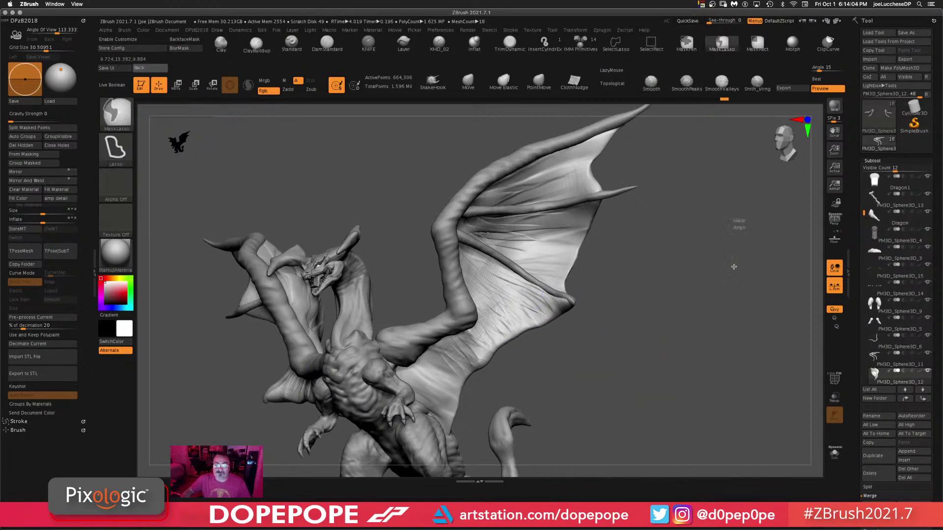
left_click_drag(736, 227, 688, 460, "ctrl")
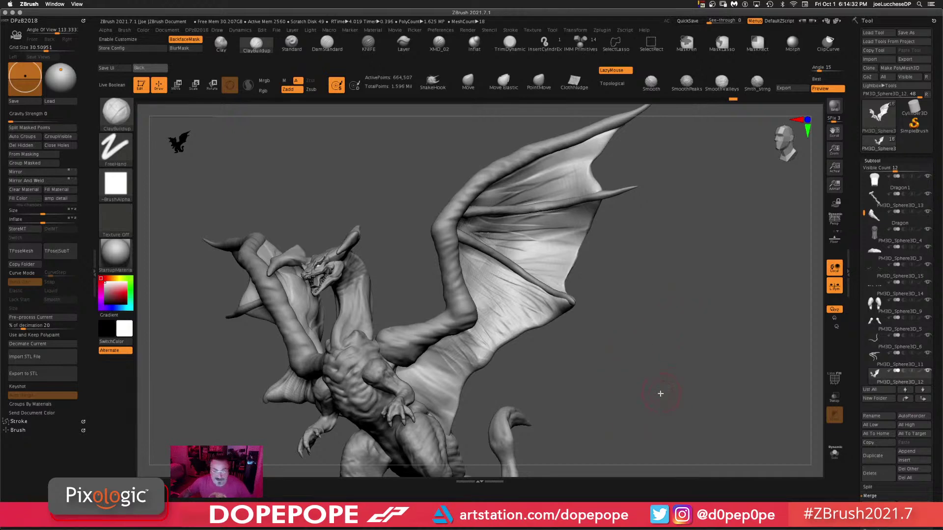
- Sculpt stretched skin folds with ClayBuildup on the membrane between the dragon's body and the wing elbow
left_click_drag(661, 393, 458, 304)
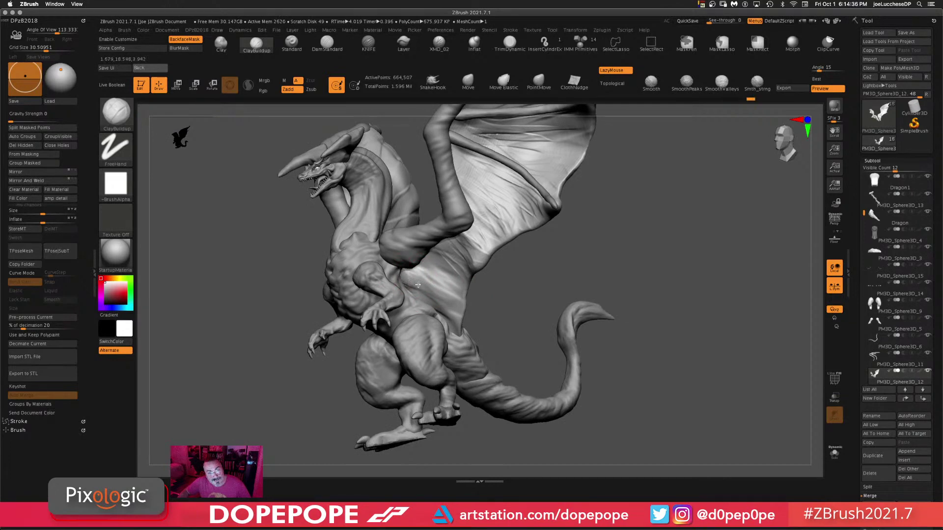
left_click_drag(732, 267, 697, 269)
mouse_move(420, 289)
left_mouse_down()
mouse_move(435, 303)
mouse_move(421, 275)
mouse_move(431, 273)
mouse_move(421, 267)
mouse_move(459, 313)
left_mouse_up()
mouse_move(421, 278)
left_mouse_down()
mouse_move(453, 281)
mouse_move(444, 267)
mouse_move(469, 260)
left_mouse_up()
left_click_drag(622, 247, 653, 247)
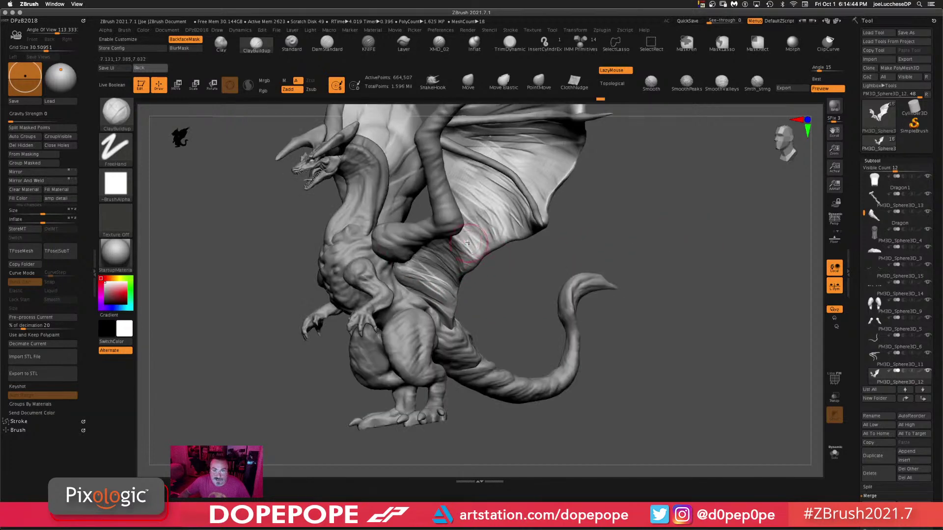
mouse_move(475, 236)
left_mouse_down()
mouse_move(471, 260)
mouse_move(497, 214)
mouse_move(529, 233)
left_mouse_up()
left_click_drag(665, 256, 632, 251)
left_click_drag(424, 305, 442, 321)
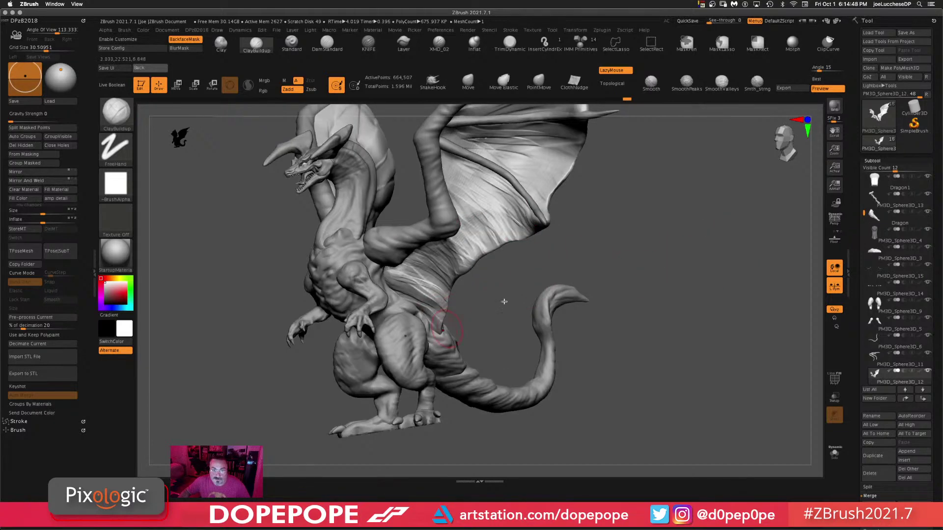
- Add ClayBuildup wrinkles to the membrane around the lower finger's tip and remesh the membrane with DynaMesh
left_click_drag(689, 253, 670, 250)
left_click_drag(551, 208, 543, 221)
left_click_drag(676, 253, 644, 288, "alt")
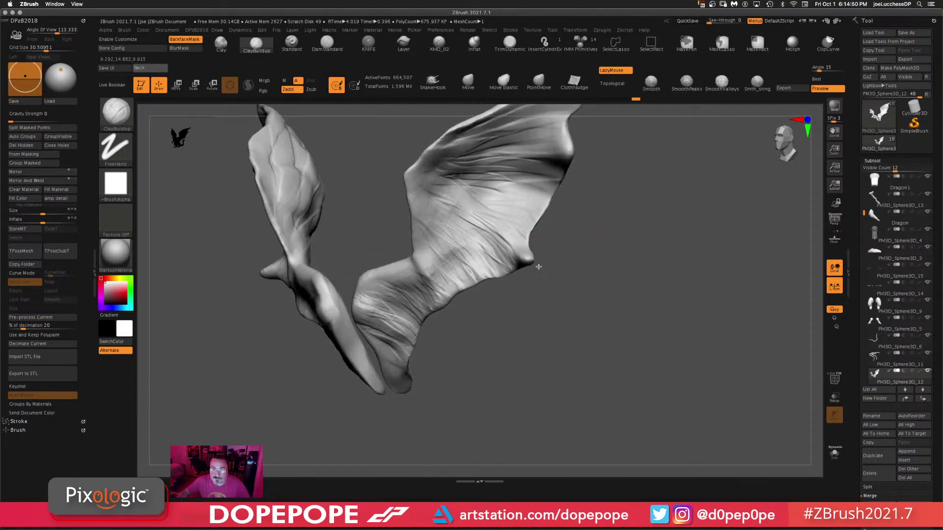
left_click_drag(500, 251, 493, 266)
left_click_drag(657, 224, 660, 442, "ctrl")
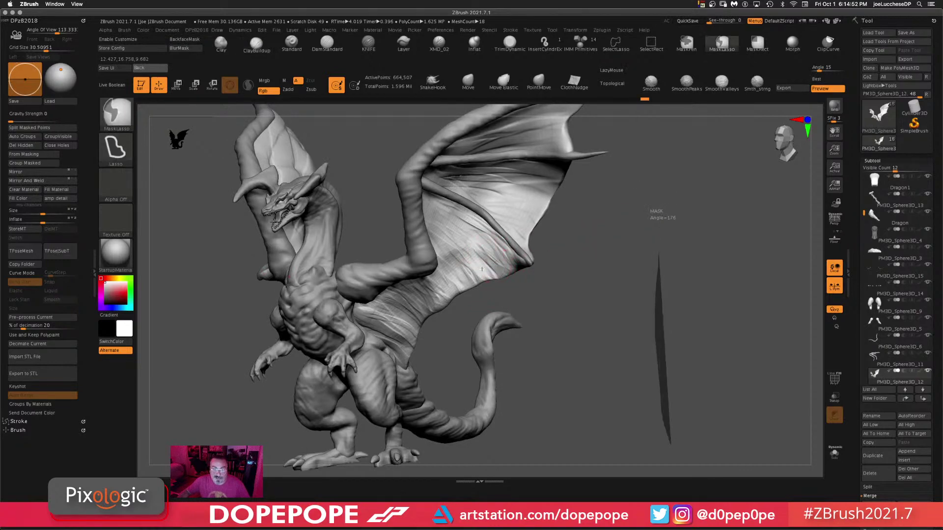
- Sculpt fine ClayBuildup creases across the membrane's lower panel and the panel between the two wing fingers
mouse_move(455, 305)
left_mouse_down()
mouse_move(446, 278)
mouse_move(469, 278)
left_mouse_up()
left_click_drag(687, 258, 623, 249)
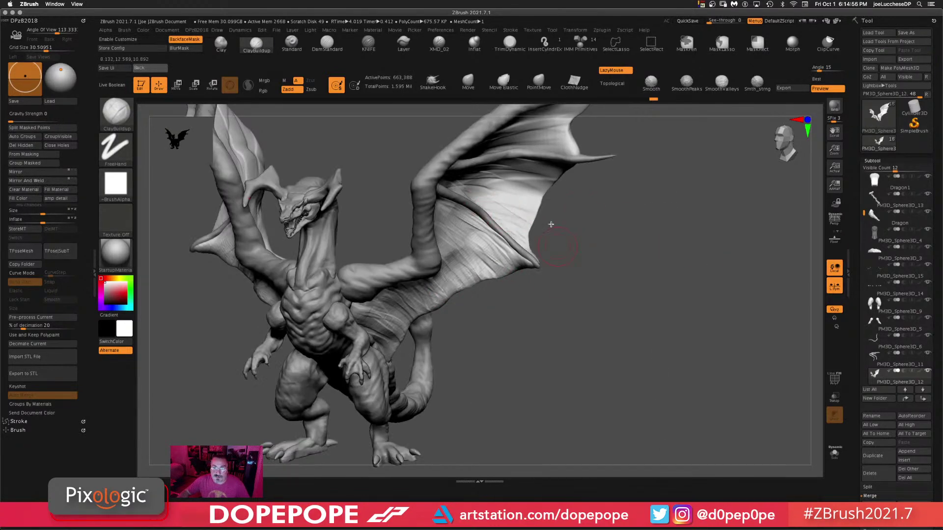
mouse_move(551, 224)
left_mouse_down()
mouse_move(606, 249)
mouse_move(550, 223)
left_mouse_up()
left_click_drag(512, 199, 510, 210)
mouse_move(702, 221)
left_mouse_down()
mouse_move(521, 173)
mouse_move(589, 197)
left_mouse_up()
mouse_move(516, 188)
left_mouse_down()
mouse_move(564, 197)
mouse_move(540, 171)
left_mouse_up()
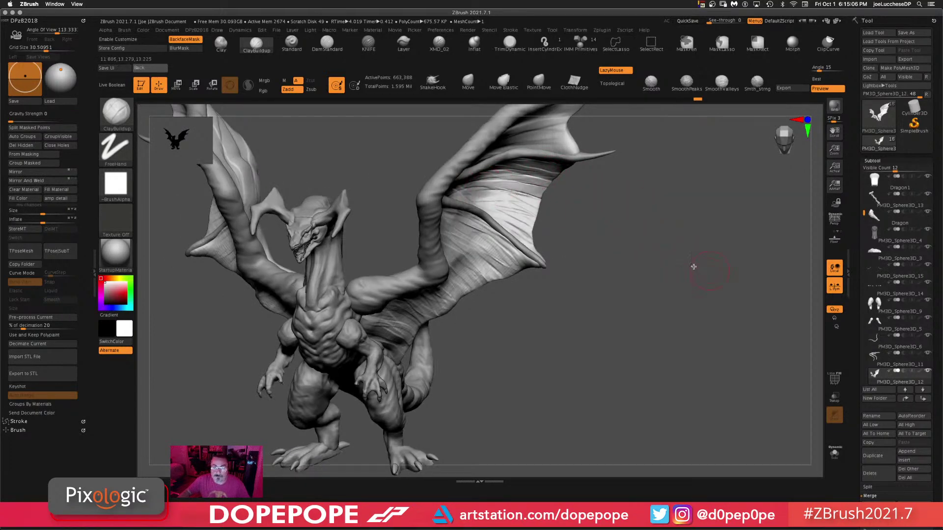
- Soften the wrinkles on the wing membrane with the Smooth brush
left_click_drag(690, 267, 658, 191)
key("shift")
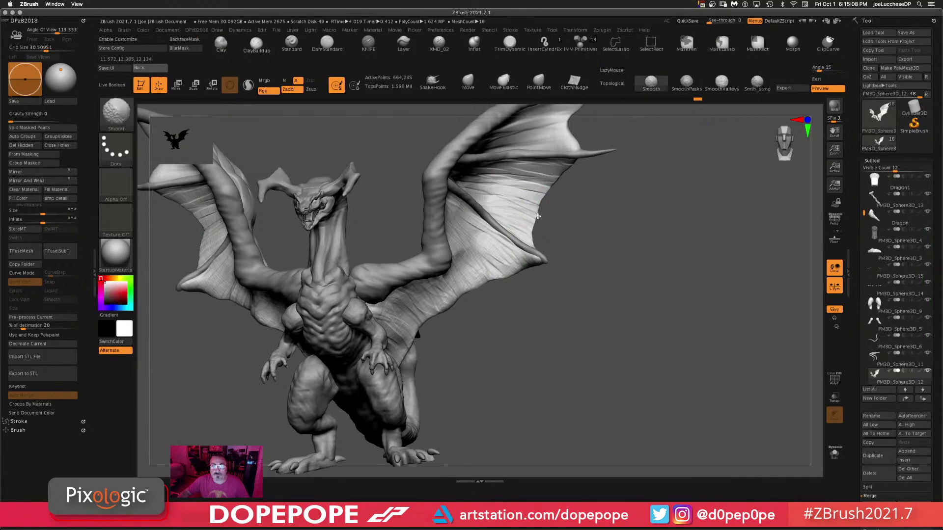
left_click_drag(445, 340, 421, 399, "shift")
mouse_move(578, 364)
left_mouse_down("alt")
mouse_move(581, 326)
mouse_move(610, 318)
left_mouse_up("alt")
left_click_drag(365, 246, 372, 275, "shift")
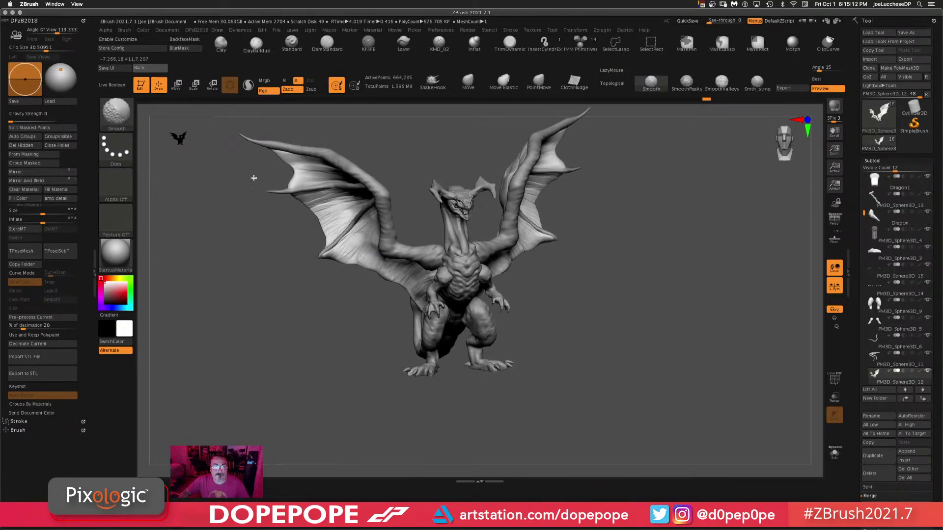
- Reshape the lower edge of the wing membrane between the body and the lower finger with the Move brush
mouse_move(654, 299)
left_mouse_down()
mouse_move(641, 280)
mouse_move(646, 322)
mouse_move(484, 278)
left_mouse_up()
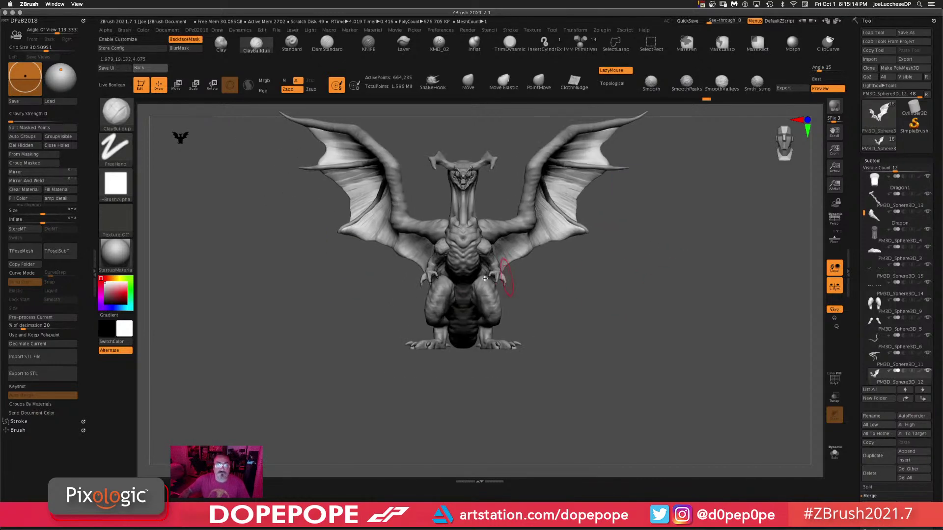
left_click_drag(300, 298, 413, 261)
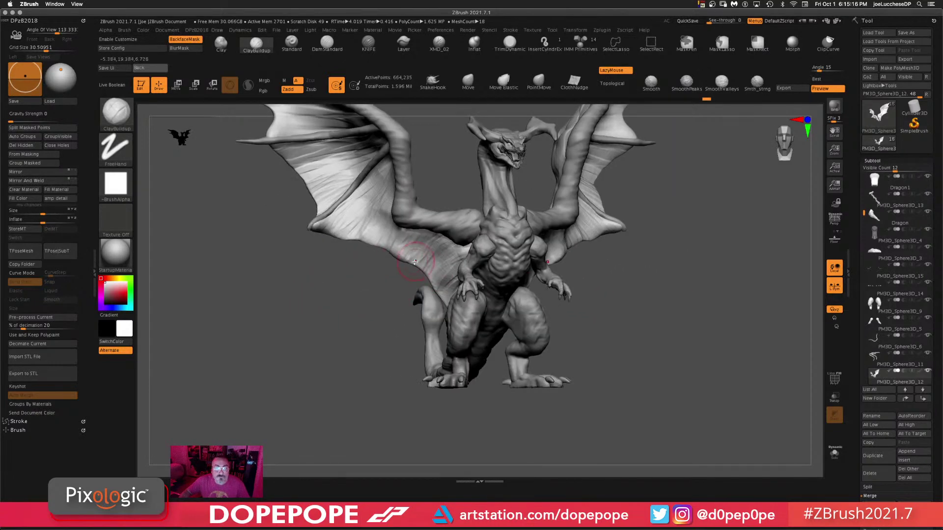
left_click(467, 84)
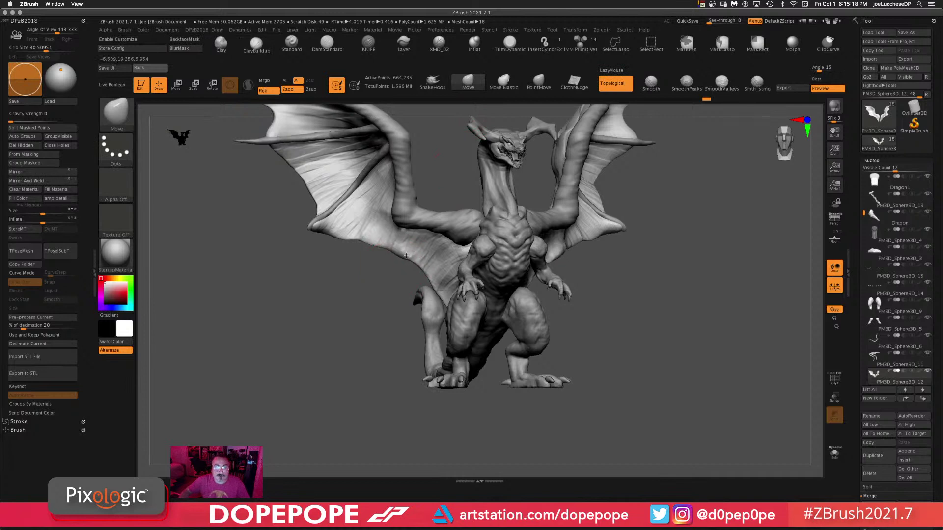
key("space")
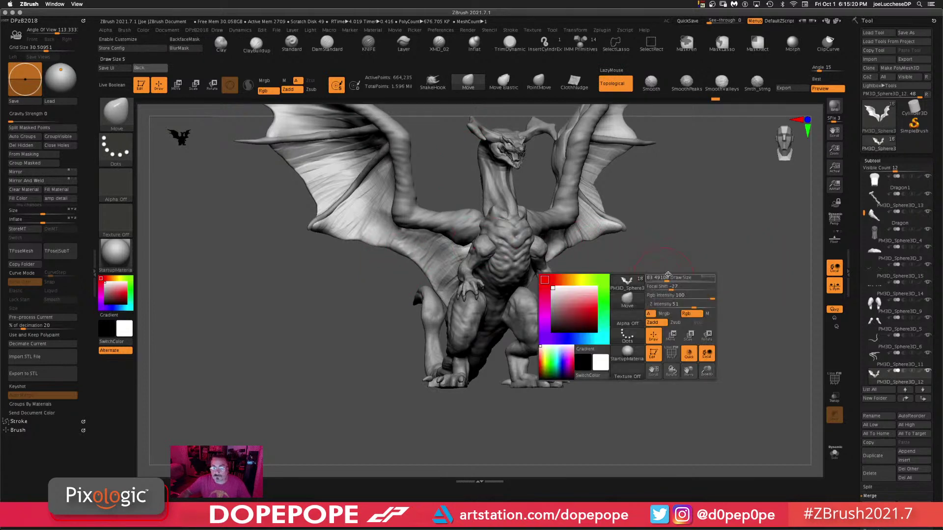
left_click_drag(668, 278, 661, 278)
left_click_drag(420, 266, 412, 261)
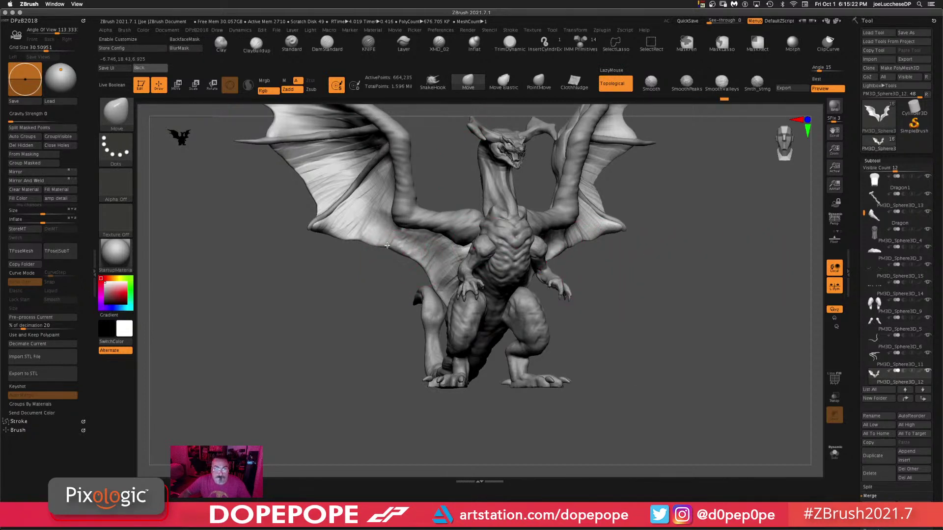
key("space")
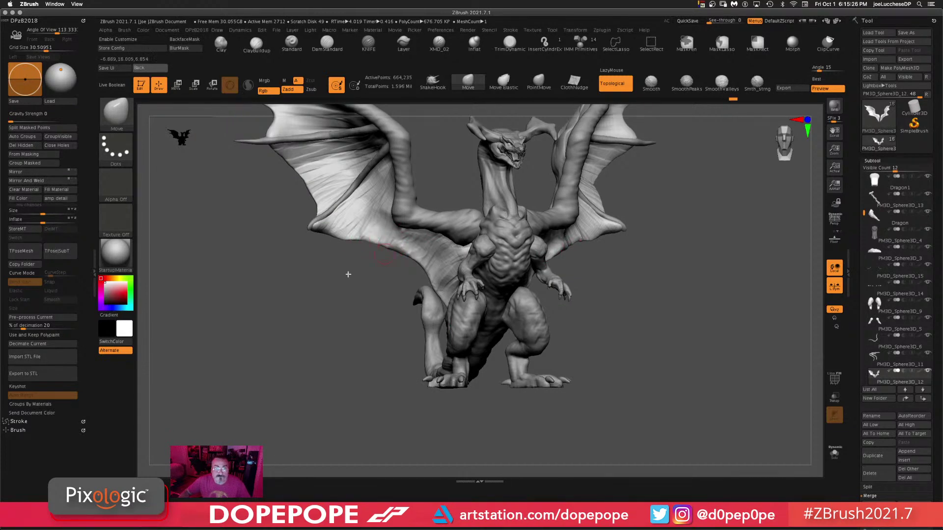
key("space")
left_click_drag(316, 273, 294, 143)
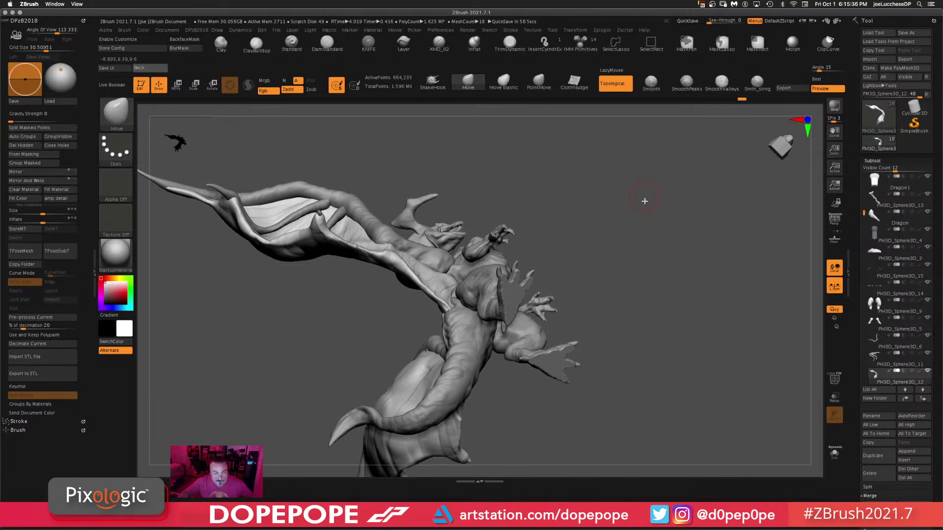
- Adjust the wing membrane's trailing edge from below and above with the Move brush, and remesh the wings with DynaMesh
left_click_drag(606, 186, 336, 234)
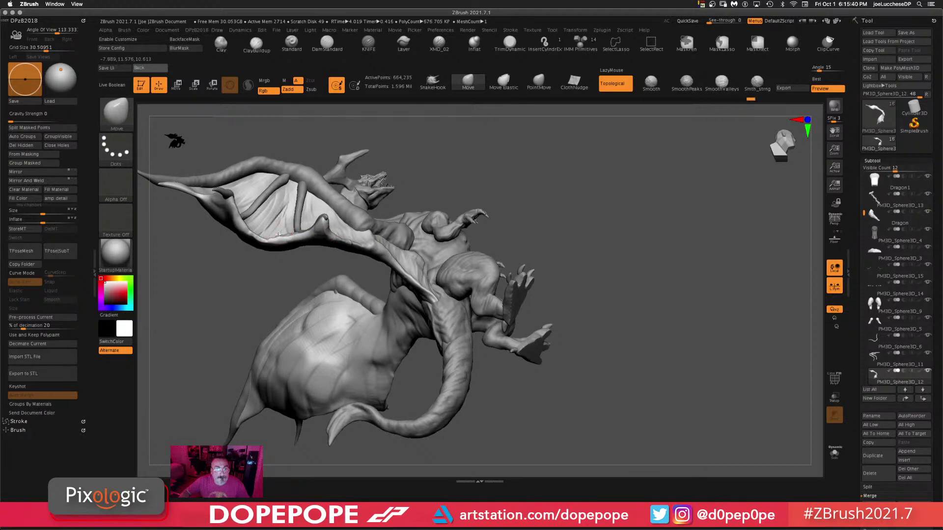
mouse_move(649, 187)
left_mouse_down()
mouse_move(608, 169)
mouse_move(658, 190)
mouse_move(419, 226)
mouse_move(482, 219)
mouse_move(559, 292)
mouse_move(583, 225)
mouse_move(552, 174)
mouse_move(625, 278)
mouse_move(524, 238)
mouse_move(442, 285)
mouse_move(459, 262)
left_mouse_up()
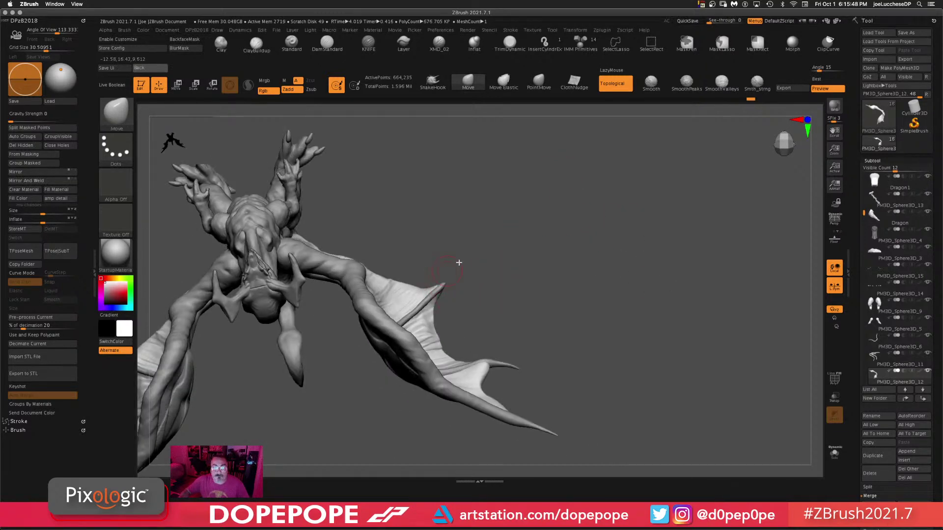
left_click_drag(520, 229, 481, 225)
left_click_drag(526, 202, 324, 196)
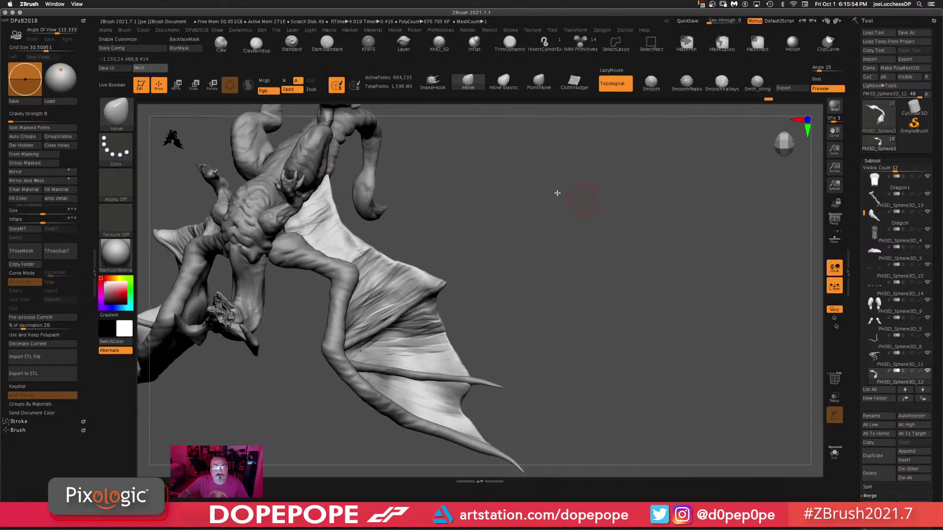
left_click_drag(558, 193, 530, 216)
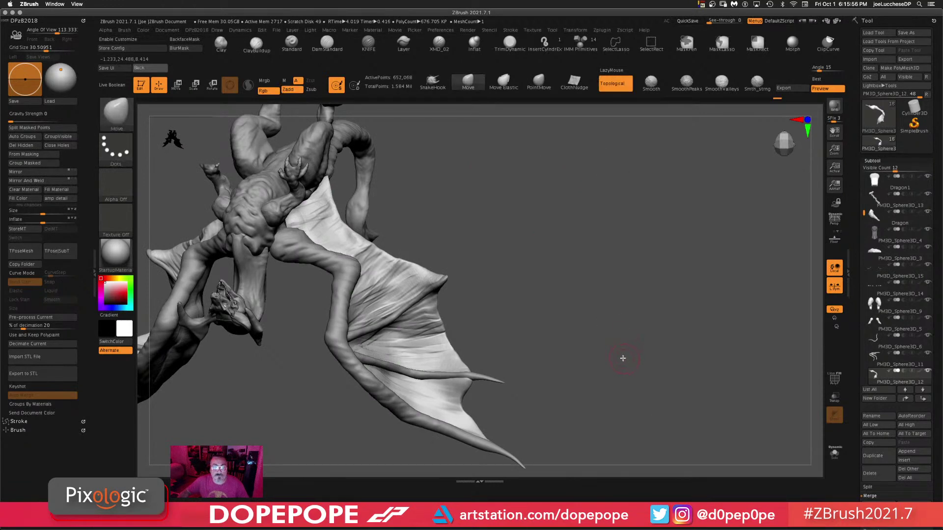
mouse_move(619, 334)
left_mouse_down()
mouse_move(604, 319)
mouse_move(627, 261)
mouse_move(629, 311)
mouse_move(648, 293)
mouse_move(615, 270)
mouse_move(588, 213)
mouse_move(600, 351)
mouse_move(554, 358)
mouse_move(623, 319)
left_mouse_up()
mouse_move(550, 311)
left_mouse_down()
mouse_move(526, 296)
mouse_move(559, 331)
mouse_move(501, 314)
mouse_move(528, 330)
mouse_move(528, 318)
mouse_move(543, 358)
mouse_move(550, 304)
mouse_move(553, 379)
mouse_move(555, 326)
left_mouse_up()
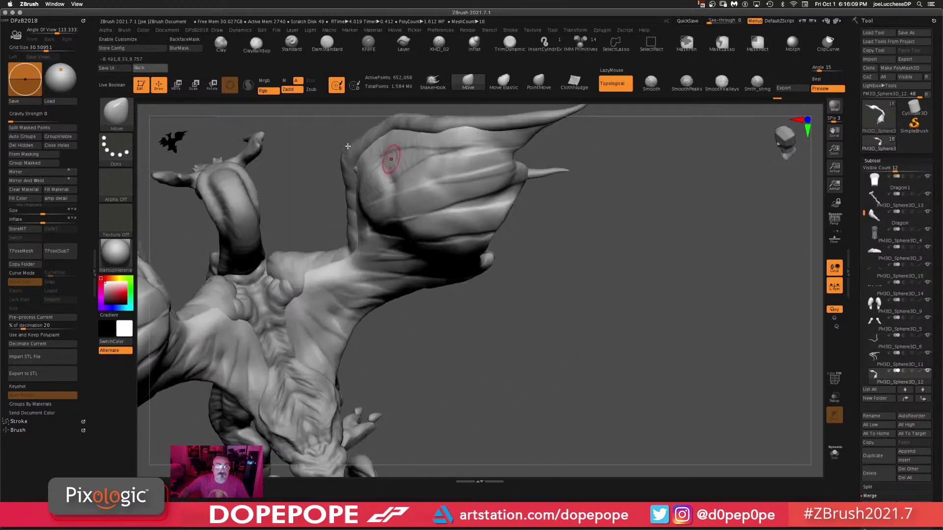
- Sculpt ClayBuildup wrinkles on the torso's upper back between the wing shoulders with a smaller brush
left_click(254, 43)
left_click(277, 270, "alt")
key("space")
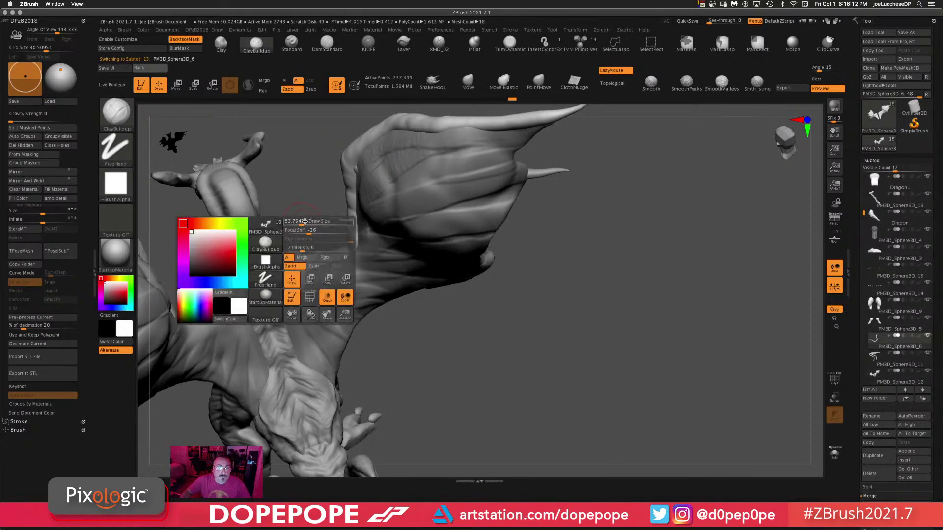
mouse_move(304, 221)
left_mouse_down()
mouse_move(266, 226)
mouse_move(276, 263)
left_mouse_up()
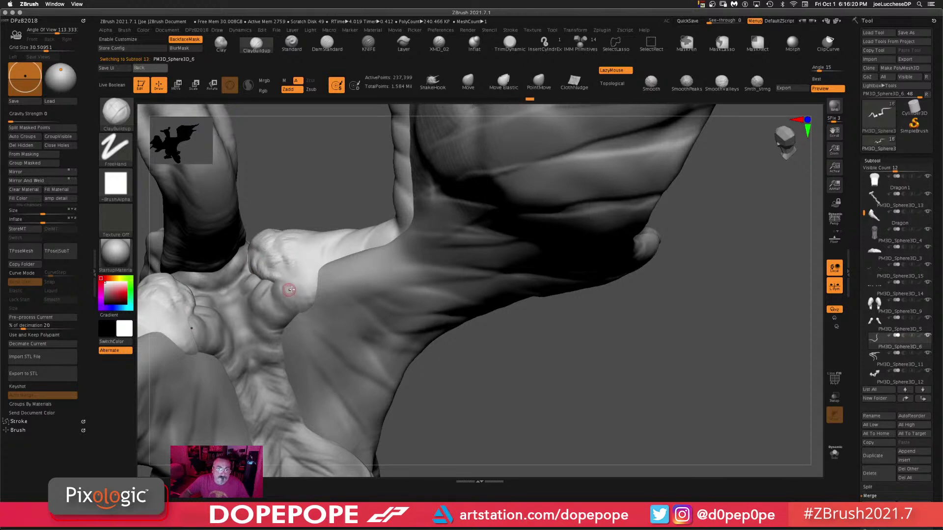
left_click(283, 287, "alt")
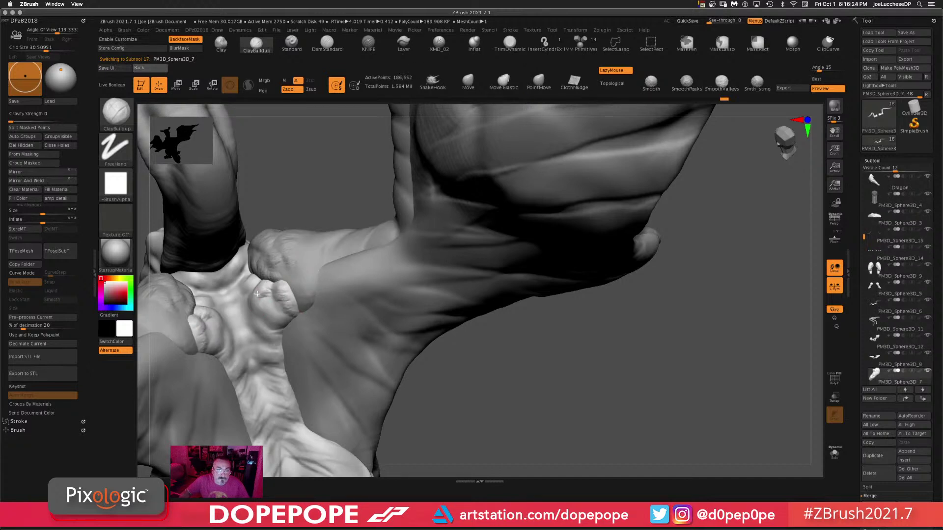
left_click_drag(270, 302, 292, 322)
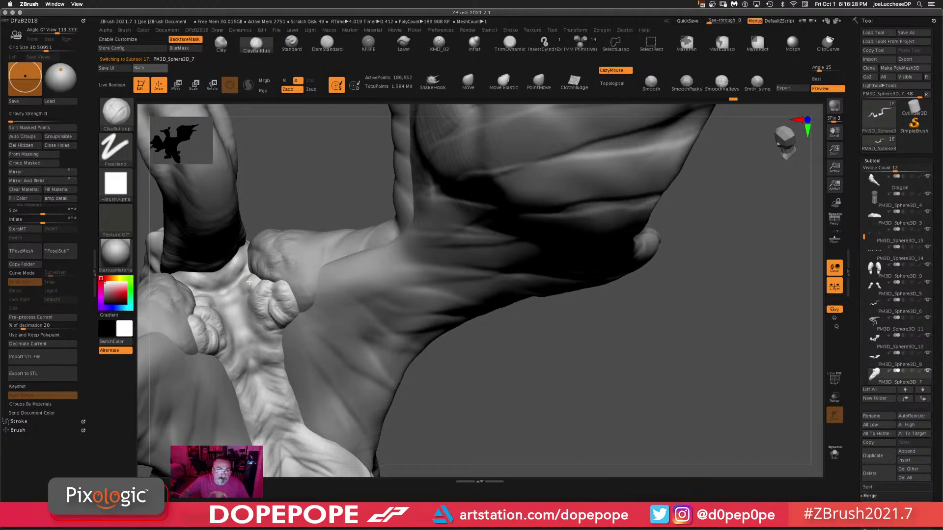
left_click_drag(238, 288, 230, 296)
mouse_move(241, 260)
left_mouse_down()
mouse_move(229, 286)
mouse_move(239, 256)
left_mouse_up()
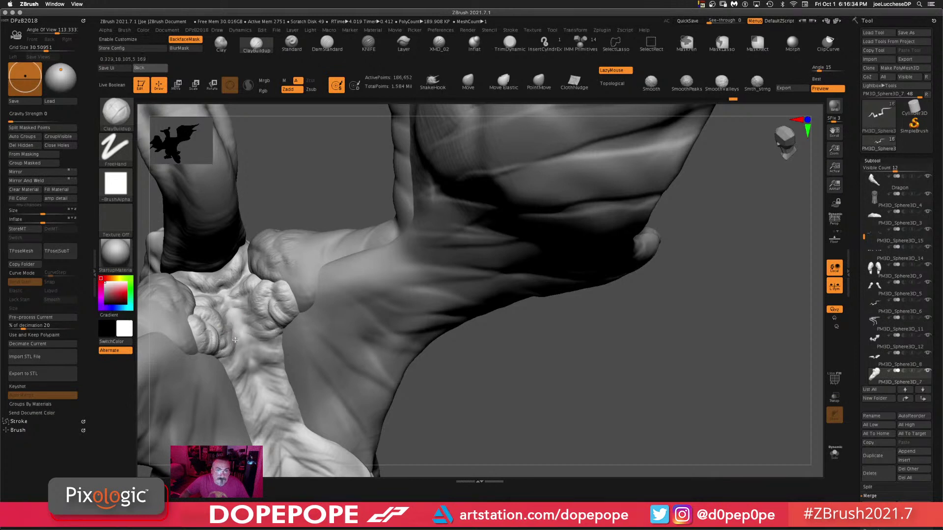
mouse_move(236, 350)
left_mouse_down()
mouse_move(231, 358)
mouse_move(246, 364)
mouse_move(227, 372)
mouse_move(232, 385)
left_mouse_up()
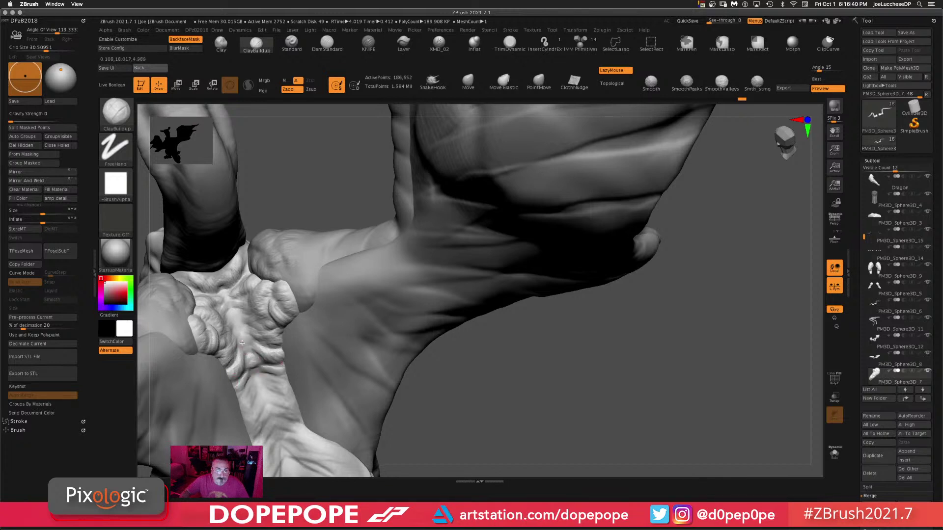
- Remesh the torso with DynaMesh and soften the upper-back wrinkles with the Smooth brush
key("ctrl")
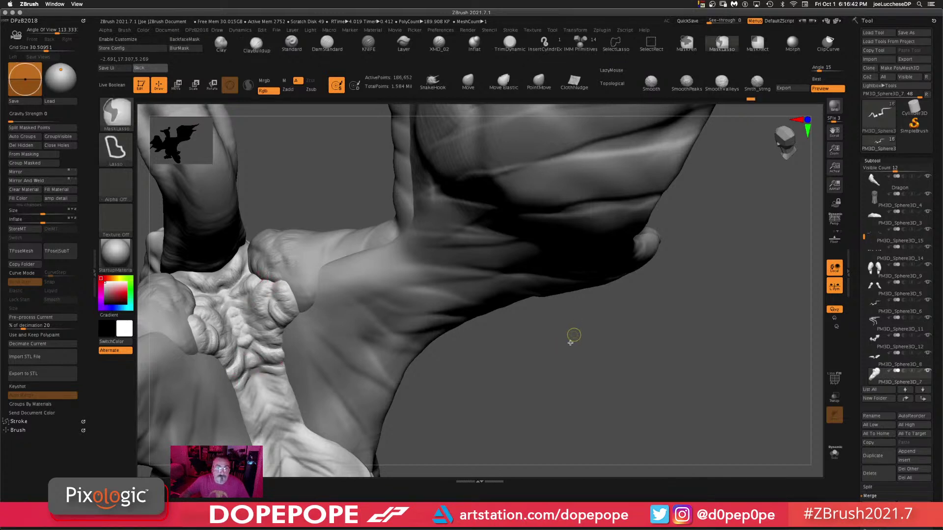
left_click_drag(516, 402, 538, 422, "ctrl")
left_click_drag(511, 376, 486, 299, "alt")
key("space")
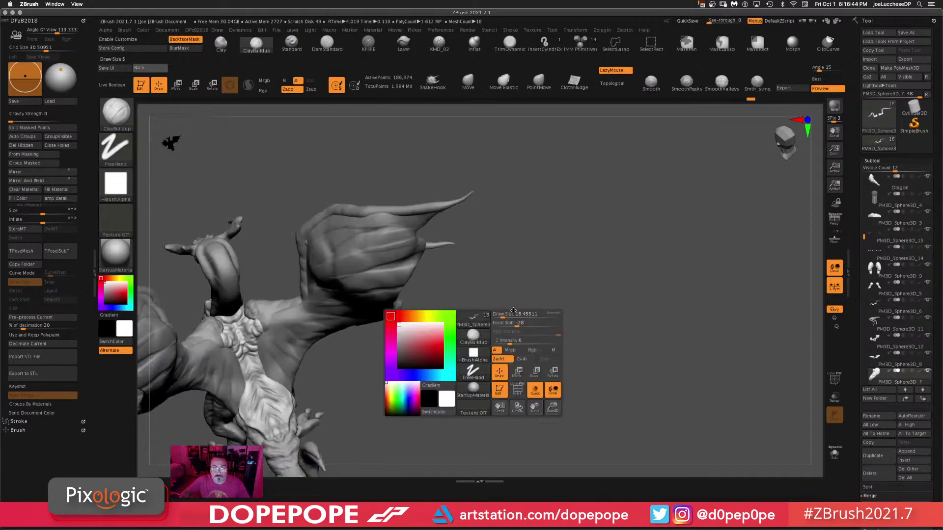
left_click_drag(262, 330, 245, 334, "shift")
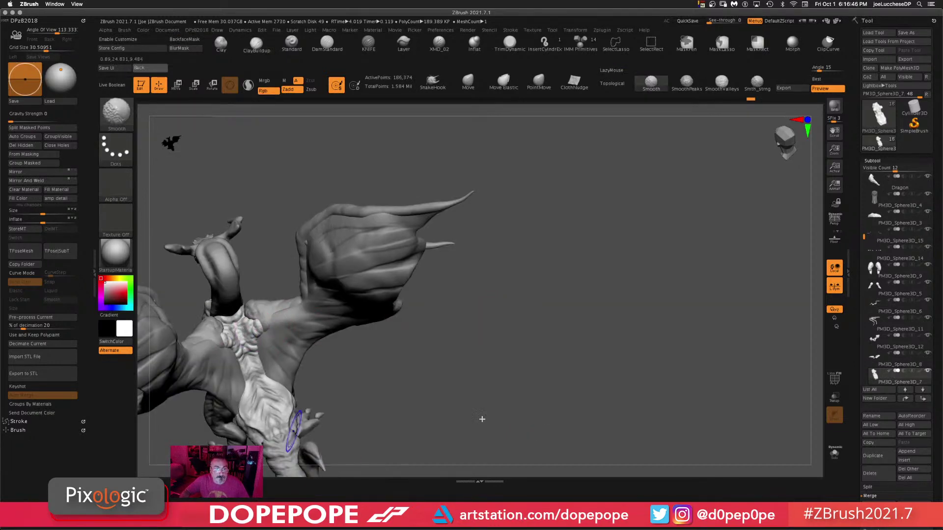
- Sculpt thick ClayBuildup skin folds on the side of the torso and chest beside the wing shoulder
left_click_drag(481, 419, 551, 353)
left_click_drag(508, 375, 639, 237, "alt")
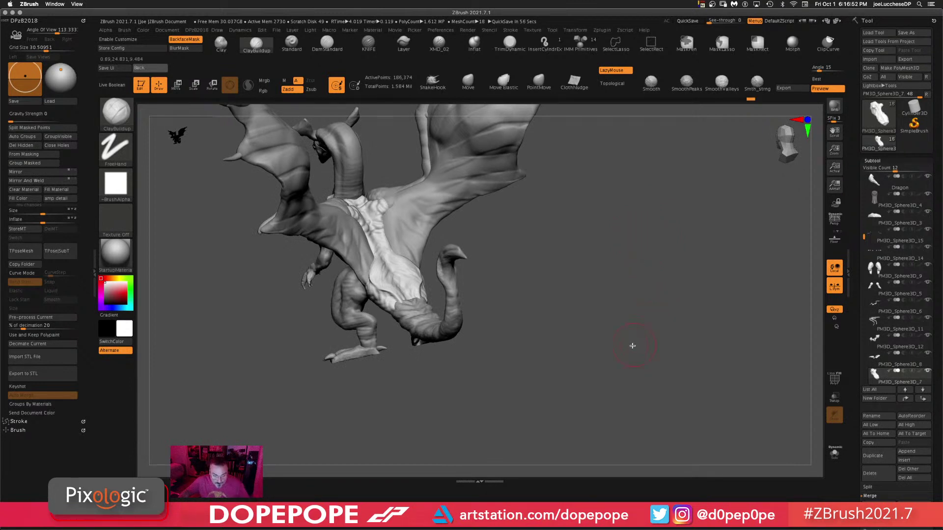
left_click_drag(504, 360, 549, 360)
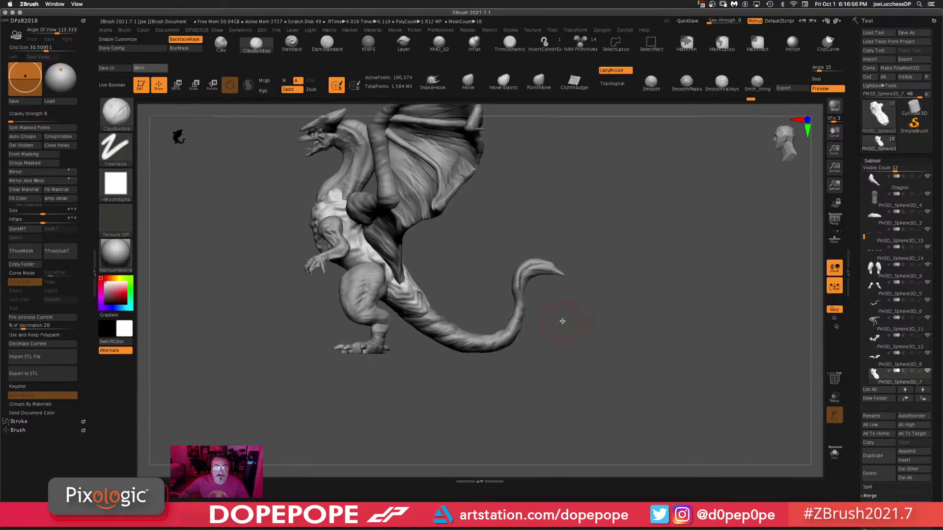
left_click_drag(605, 255, 516, 239, "alt")
key("space")
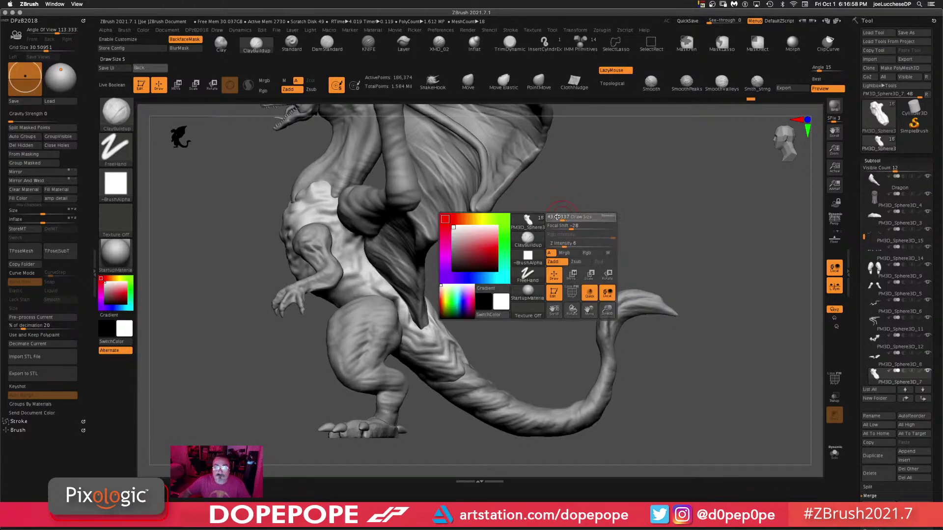
left_click_drag(559, 216, 723, 159)
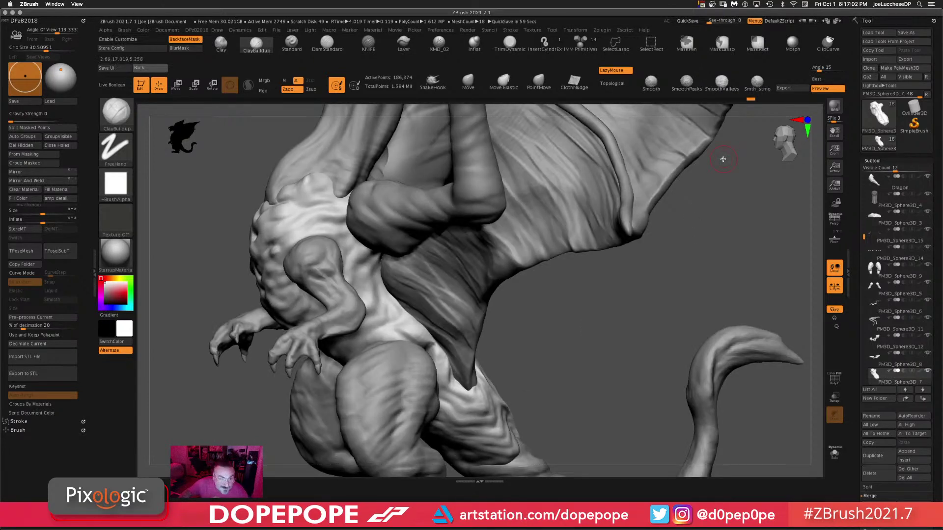
left_click_drag(537, 322, 551, 337)
key("space")
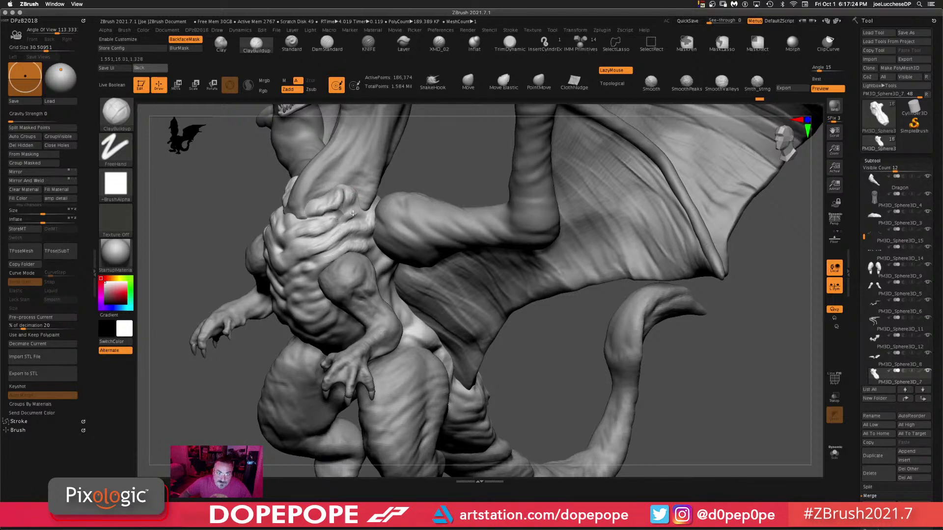
- Build up ClayBuildup folds across the front of the upper chest and around the base of the neck
left_click_drag(540, 334, 624, 334)
mouse_move(324, 232)
right_mouse_down()
mouse_move(534, 362)
mouse_move(312, 224)
right_mouse_up()
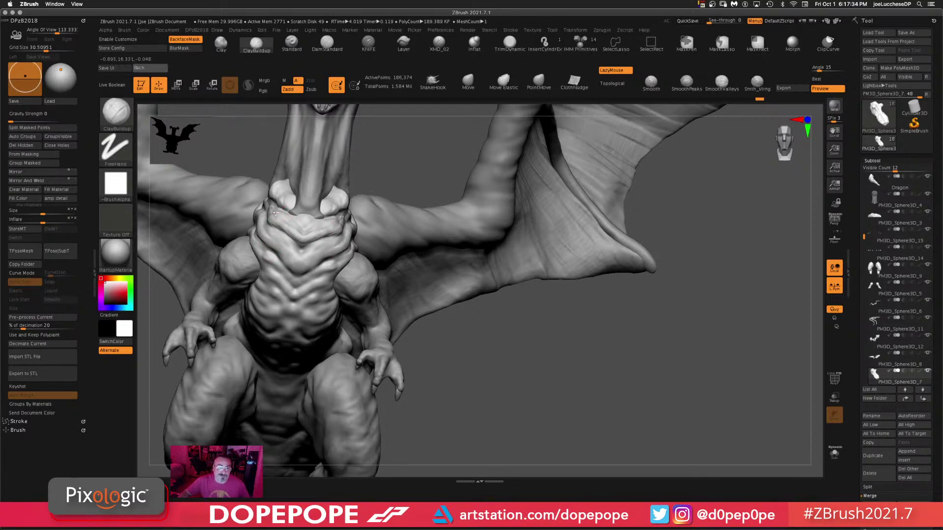
left_click_drag(467, 347, 357, 231)
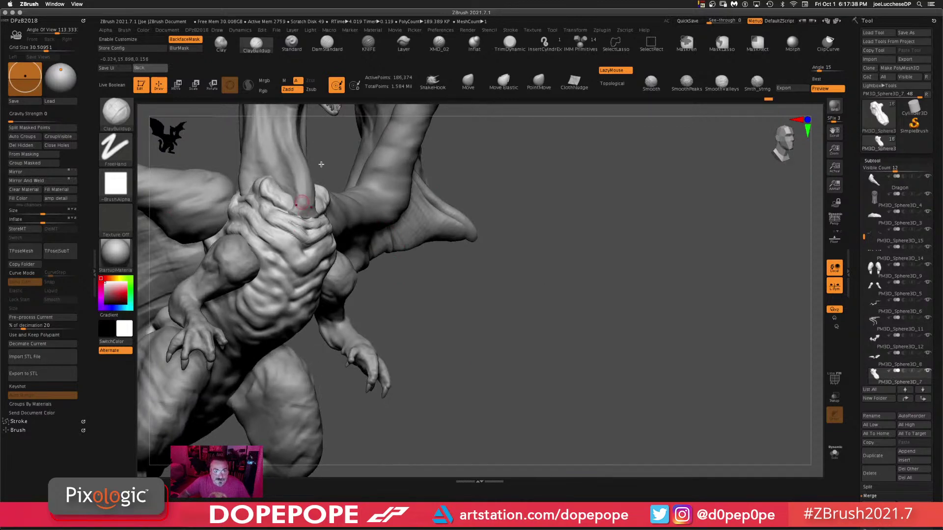
left_click_drag(621, 322, 438, 255)
- Select the neck subtool and remesh it with DynaMesh
left_click(306, 202, "alt")
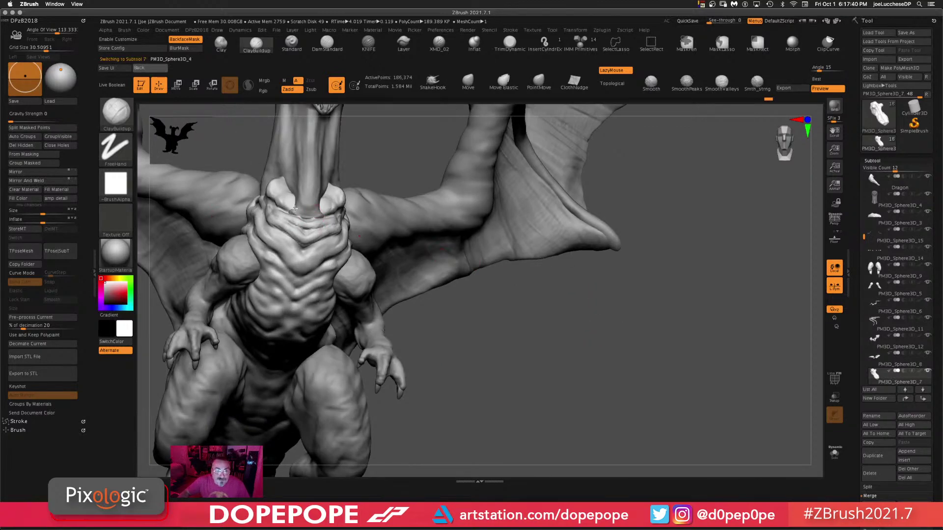
left_click_drag(529, 319, 594, 396, "ctrl")
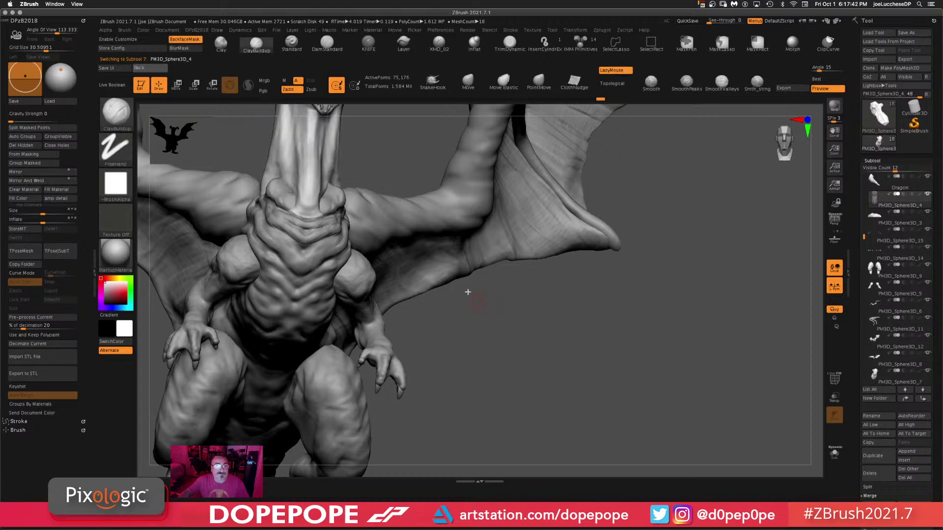
mouse_move(467, 290)
left_mouse_down("alt")
mouse_move(539, 346)
mouse_move(547, 339)
mouse_move(486, 297)
mouse_move(614, 381)
mouse_move(574, 345)
left_mouse_up("alt")
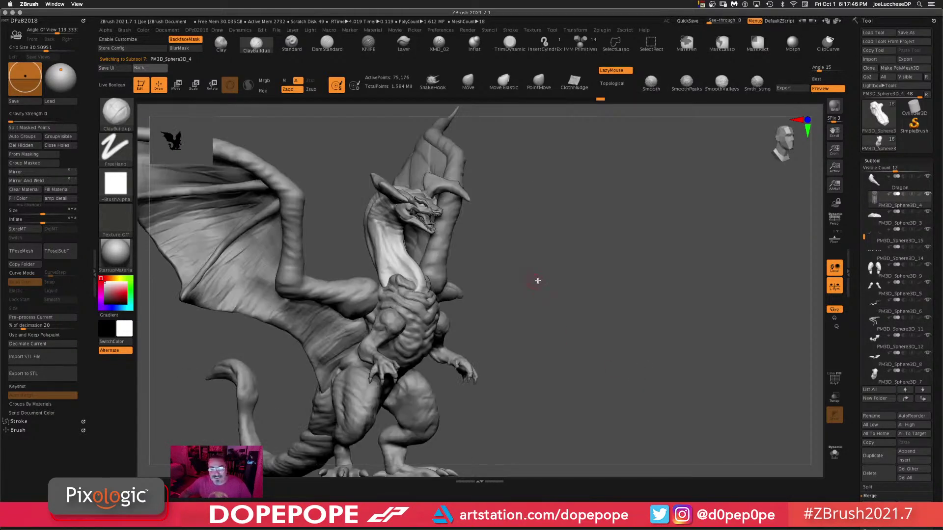
key("space")
left_click(556, 292)
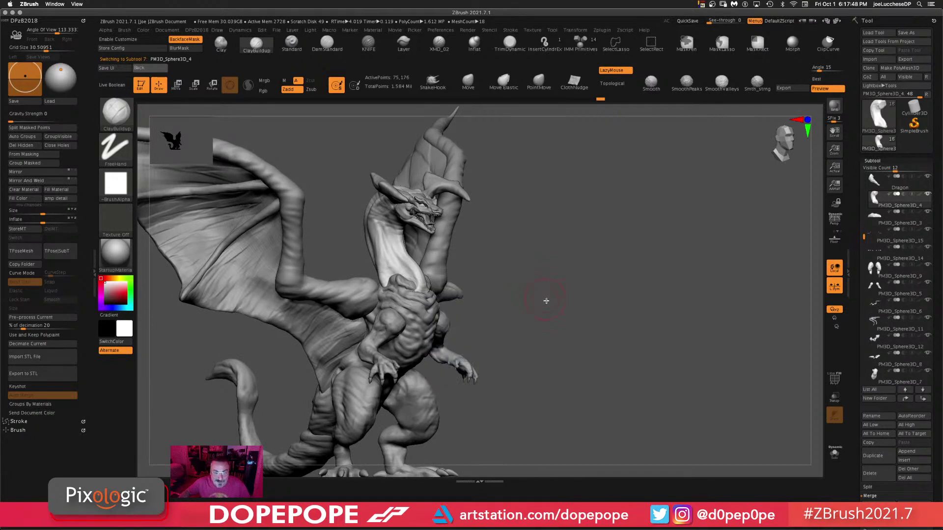
mouse_move(546, 301)
left_mouse_down("alt")
mouse_move(575, 223)
mouse_move(572, 244)
left_mouse_up("alt")
left_click_drag(591, 204, 584, 375, "ctrl")
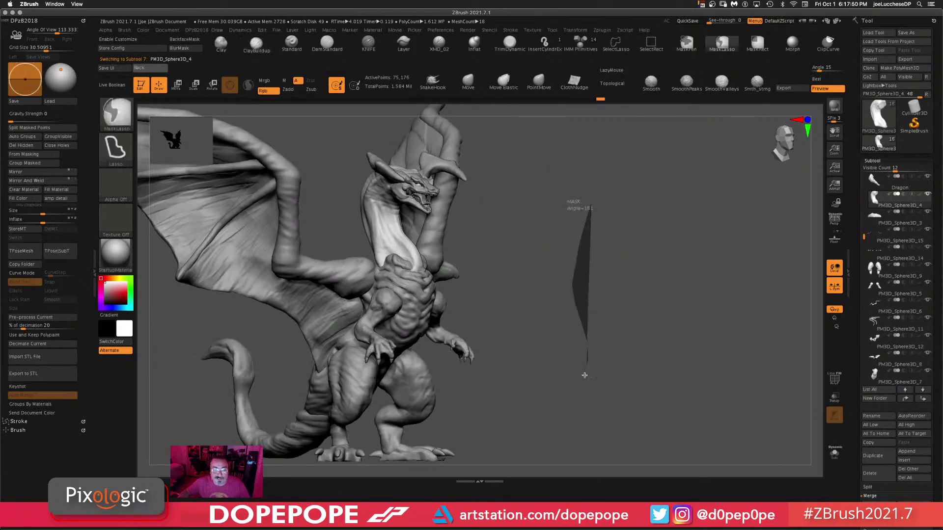
- Remesh the torso subtool with DynaMesh and smooth its folds at the base of the neck
left_click(408, 285, "alt")
left_click_drag(600, 201, 526, 399, "ctrl")
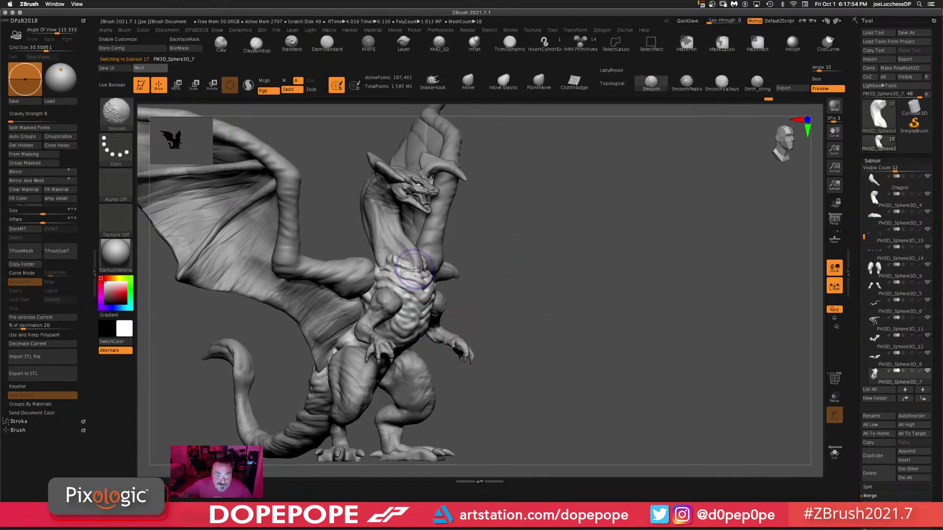
left_click_drag(408, 271, 425, 278, "shift")
left_click_drag(543, 208, 595, 250)
left_click(595, 249, "ctrl+shift")
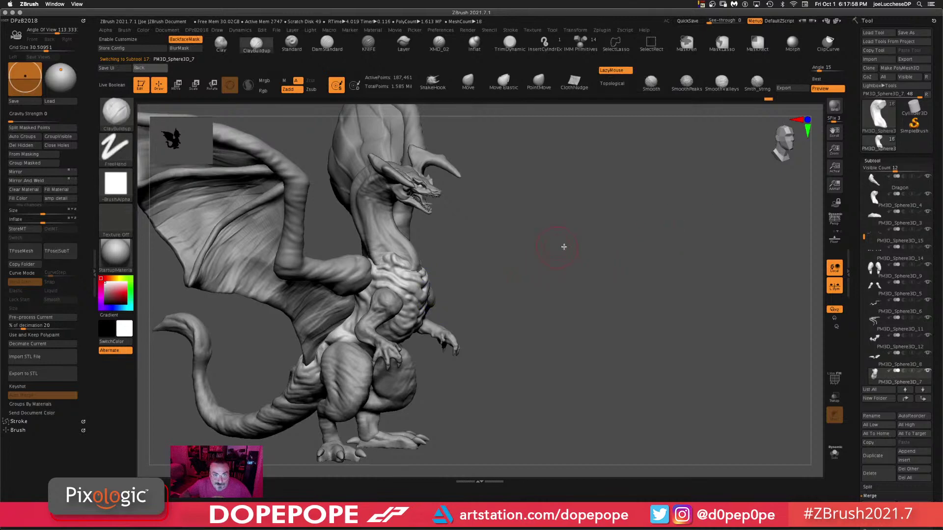
- Select the Dragon3 head subtool and set up the Move gizmo to transpose all selected subtools together
left_click_drag(564, 274, 581, 181)
mouse_move(577, 266)
left_mouse_down()
mouse_move(600, 224)
mouse_move(646, 200)
mouse_move(641, 236)
mouse_move(629, 246)
mouse_move(696, 261)
mouse_move(609, 231)
left_mouse_up()
left_click_drag(618, 235, 706, 131)
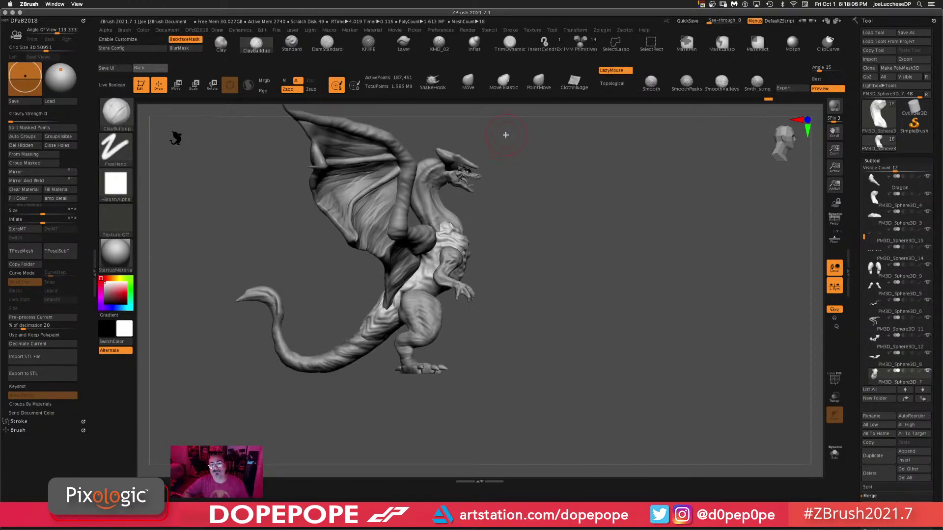
left_click_drag(539, 185, 556, 202)
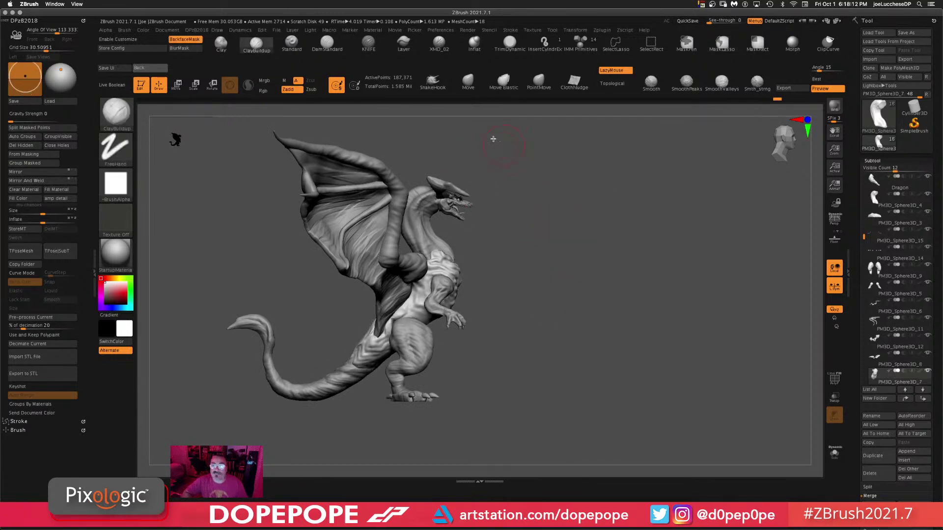
left_click_drag(863, 243, 864, 169)
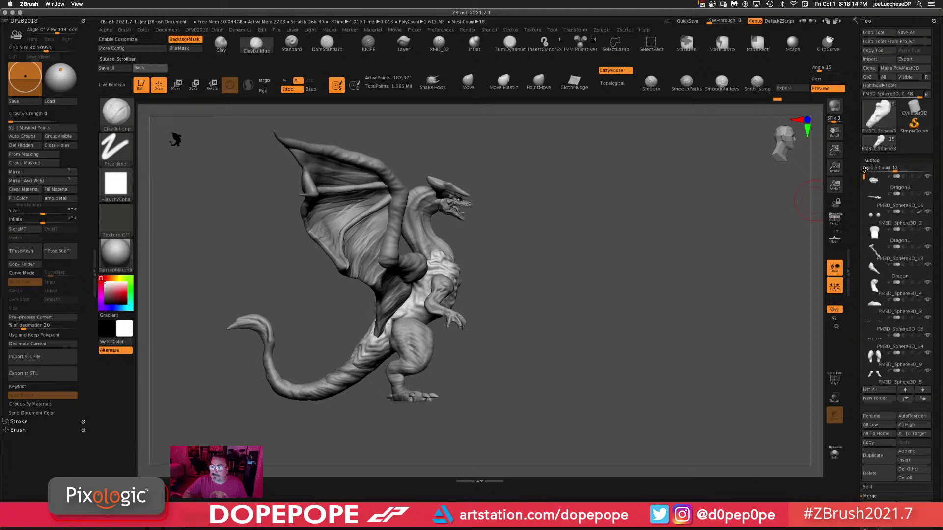
left_click(879, 182)
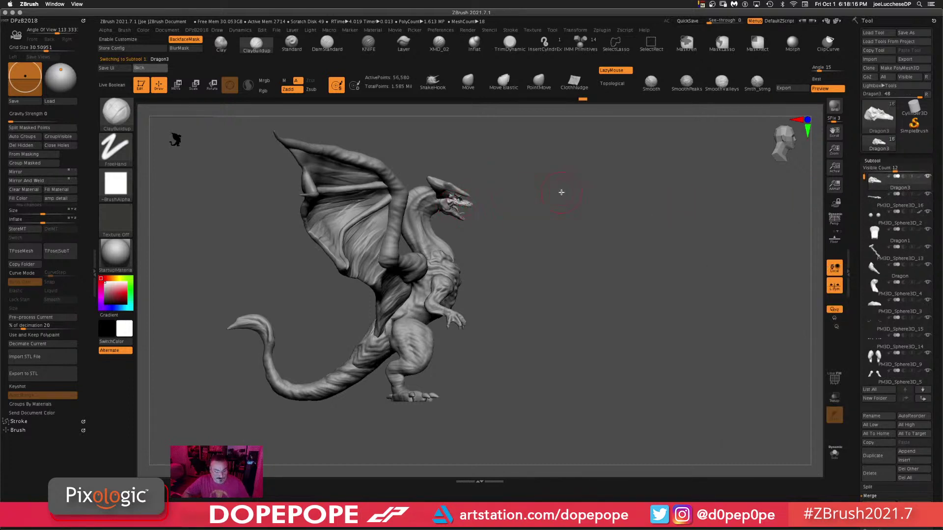
key("w")
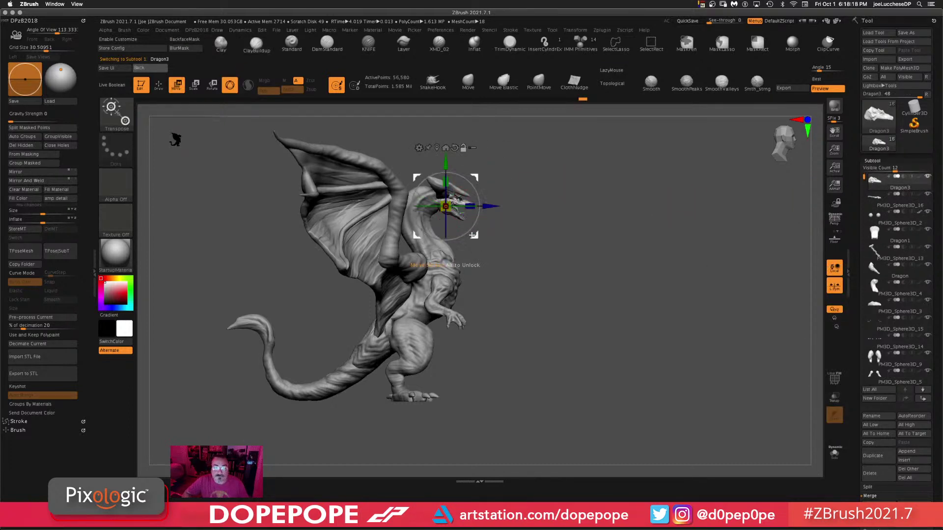
left_click_drag(473, 235, 474, 226, "alt")
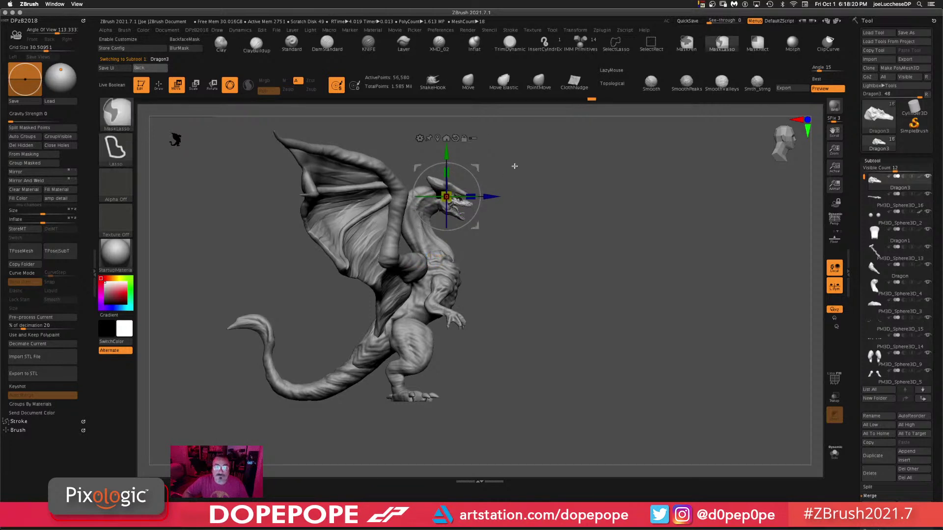
left_click(472, 139)
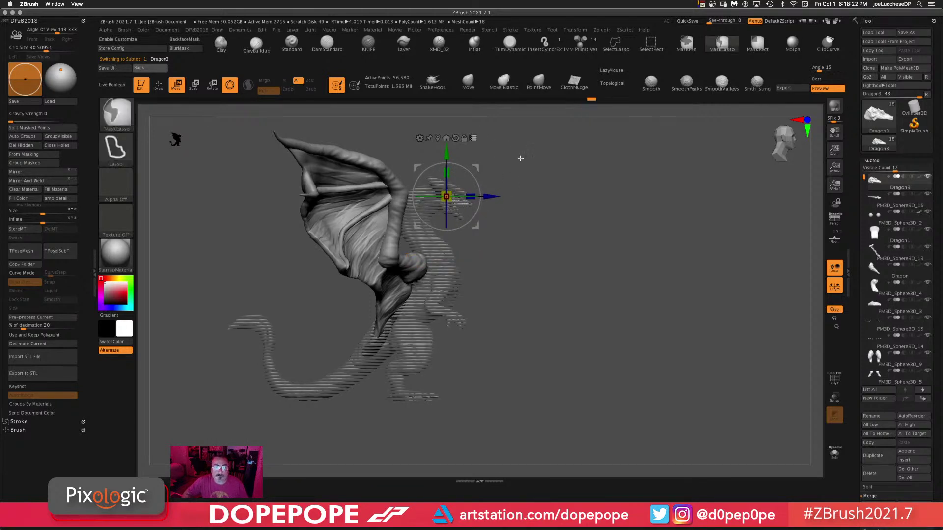
- Mask the whole dragon across all subtools, leaving only the head and neck unmasked
mouse_move(520, 158)
left_mouse_down("ctrl")
mouse_move(508, 162)
mouse_move(469, 278)
mouse_move(522, 164)
mouse_move(421, 148)
mouse_move(260, 164)
mouse_move(248, 276)
mouse_move(535, 213)
mouse_move(512, 136)
left_mouse_up("ctrl")
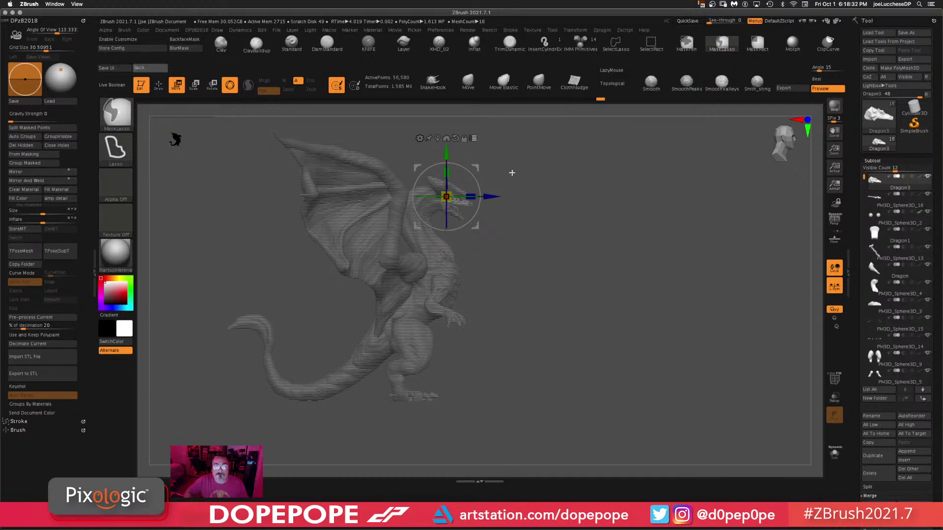
mouse_move(511, 173)
left_mouse_down("ctrl")
mouse_move(472, 156)
mouse_move(502, 156)
mouse_move(415, 169)
mouse_move(416, 187)
mouse_move(448, 225)
mouse_move(486, 216)
mouse_move(491, 177)
mouse_move(425, 165)
mouse_move(416, 184)
mouse_move(442, 216)
mouse_move(477, 226)
mouse_move(486, 201)
left_mouse_up("ctrl")
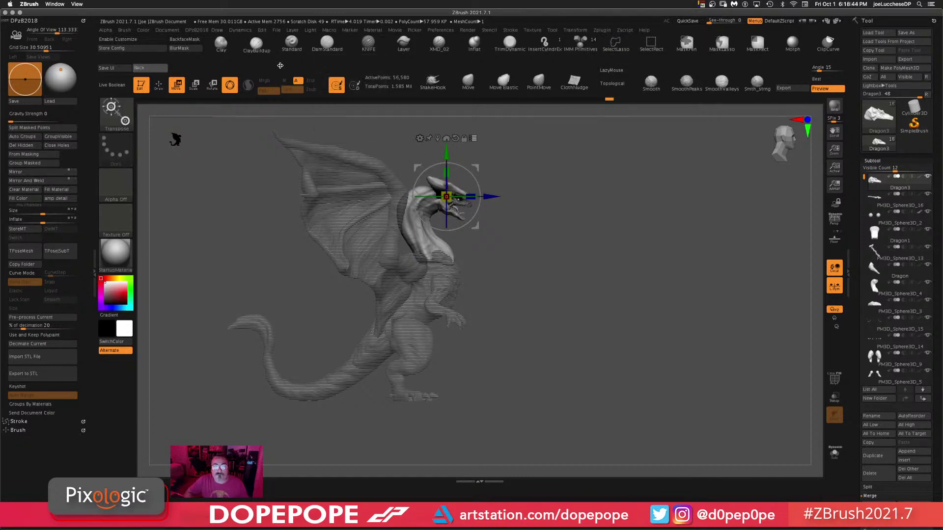
key("ctrl")
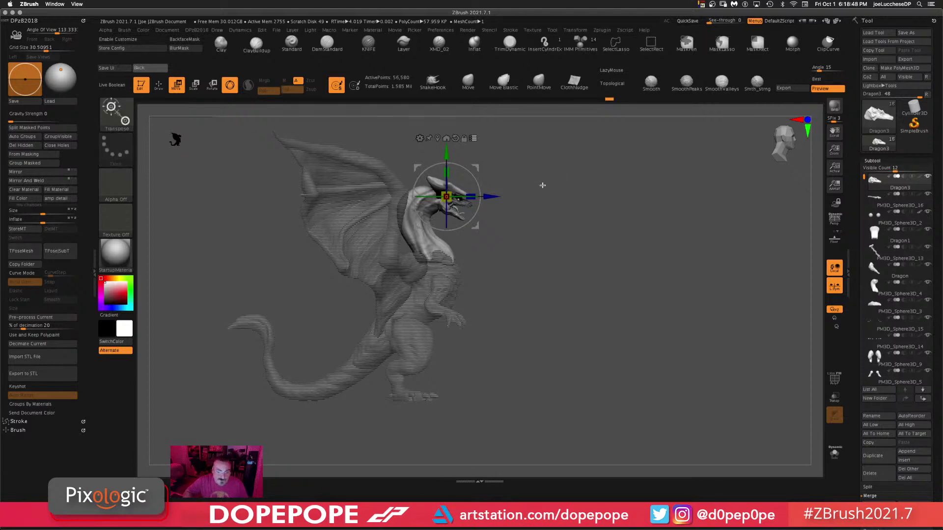
key("ctrl")
key("ctrl")
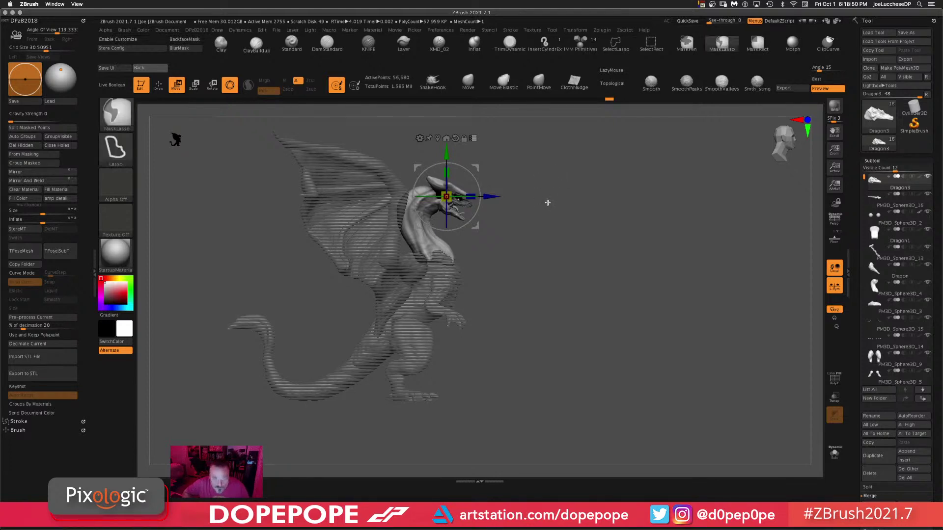
left_click_drag(560, 195, 559, 185)
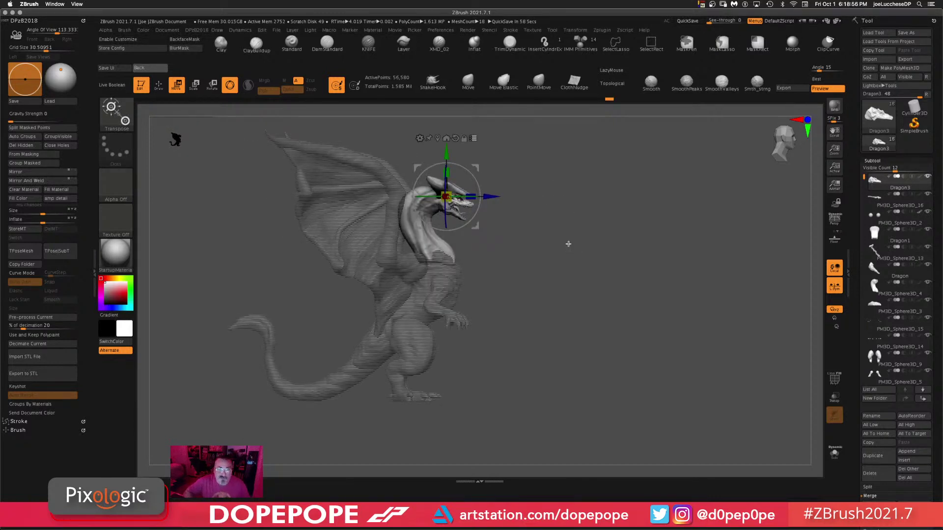
left_click_drag(570, 226, 552, 261)
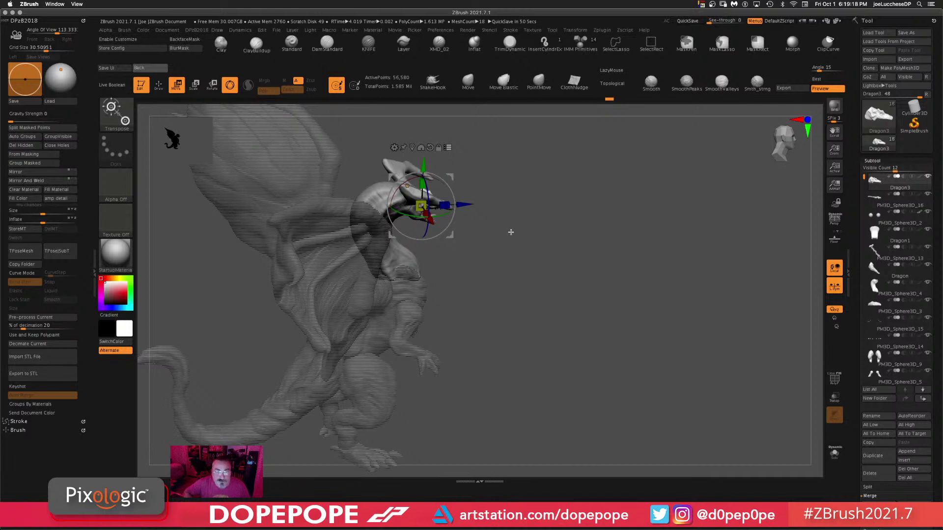
left_click_drag(552, 248, 544, 236, "shift")
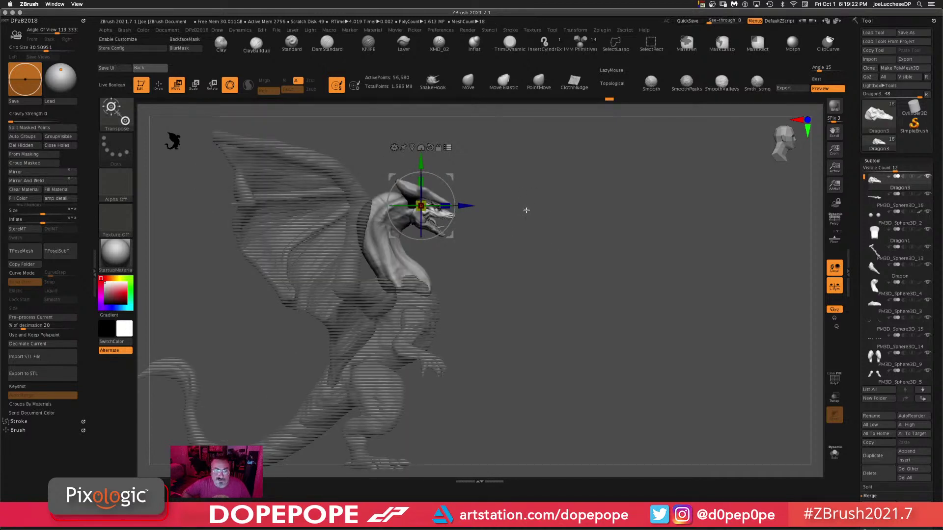
left_click_drag(561, 240, 563, 209, "alt")
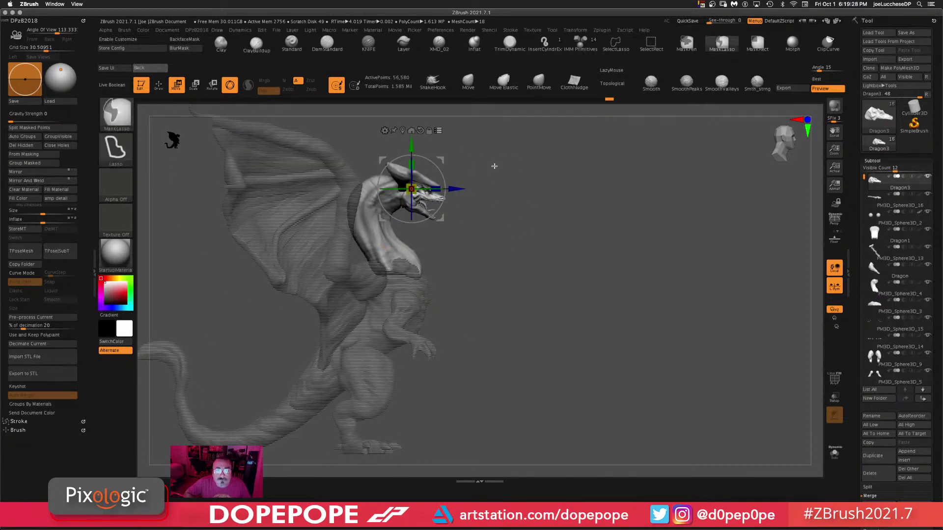
- Select the neck subtool and blur its mask so the transition along the neck is gradual
left_click(398, 194, "alt")
mouse_move(469, 228)
left_mouse_down("ctrl")
mouse_move(473, 183)
mouse_move(391, 184)
mouse_move(378, 150)
left_mouse_up("ctrl")
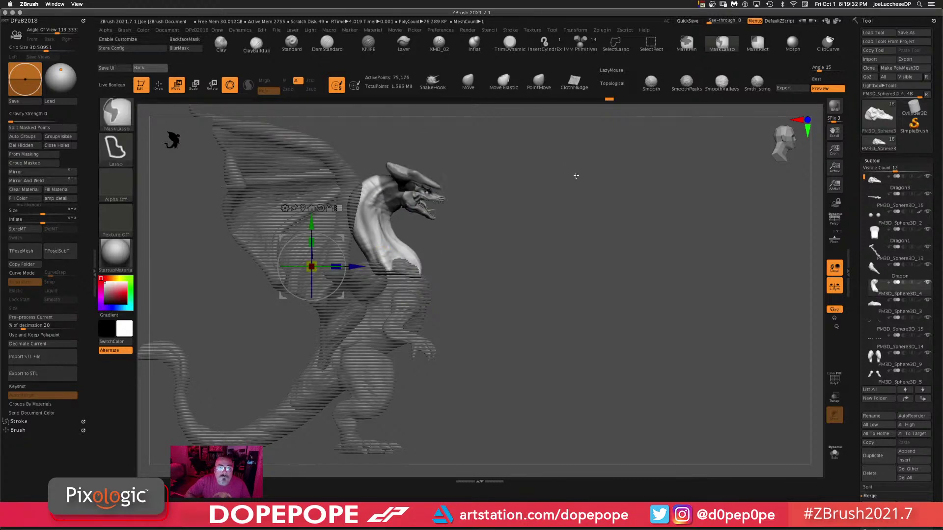
left_click(195, 51)
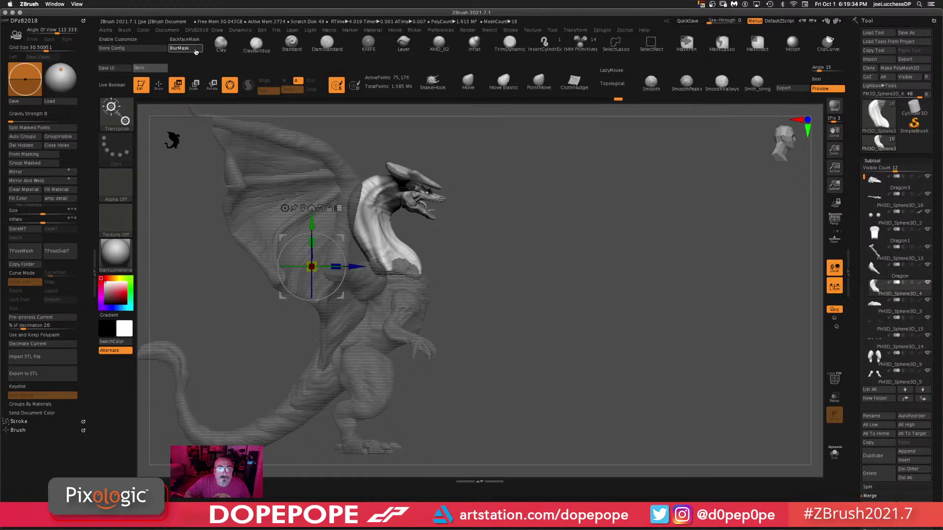
key("ctrl")
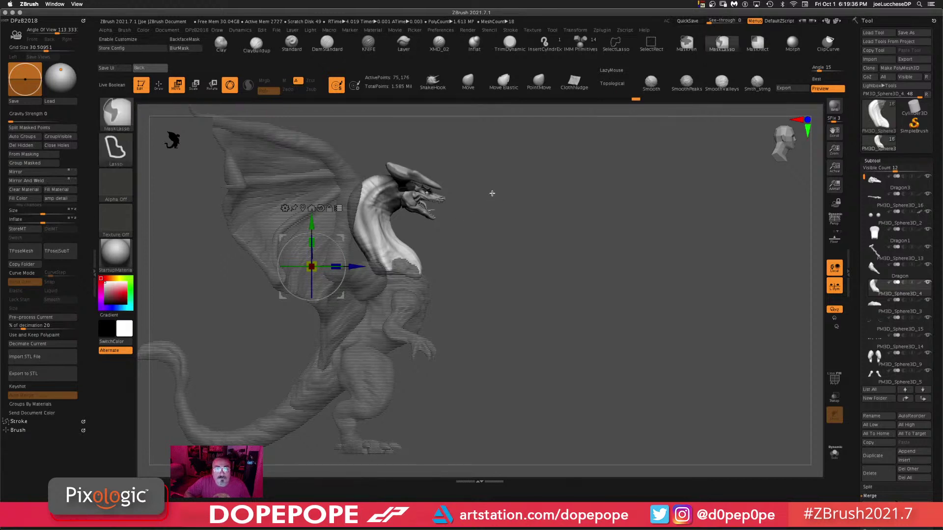
left_click(494, 191, "ctrl")
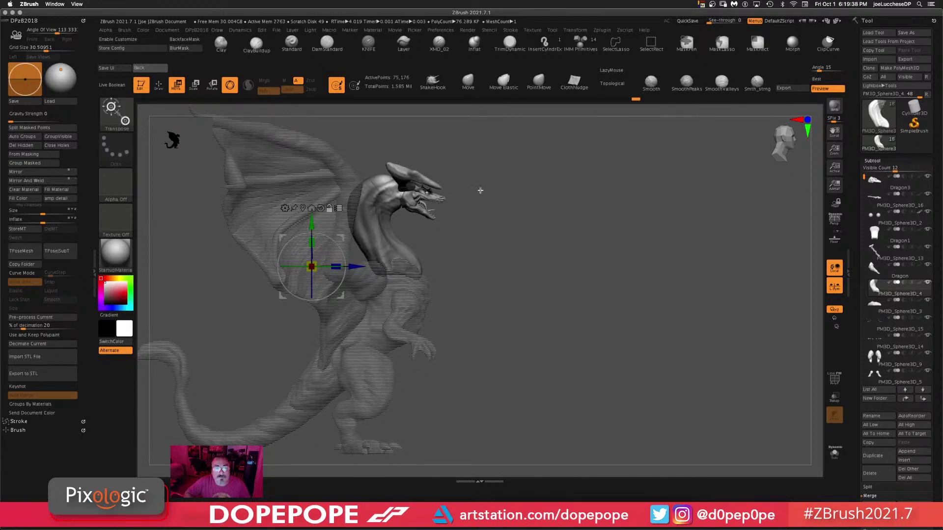
key("ctrl")
- Move the gizmo onto the head, tilt the unmasked head slightly downward, clear the mask and return to Draw mode
left_click_drag(341, 296, 439, 220)
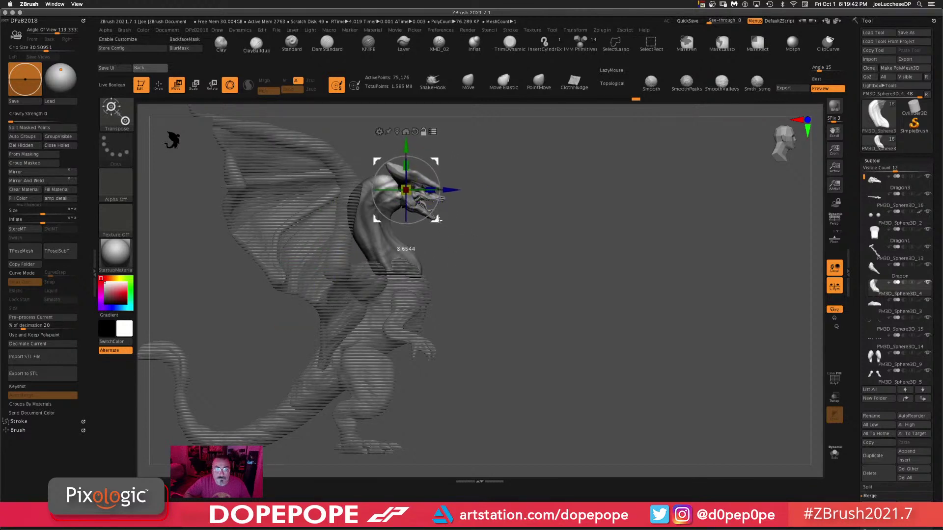
left_click_drag(409, 187, 408, 188)
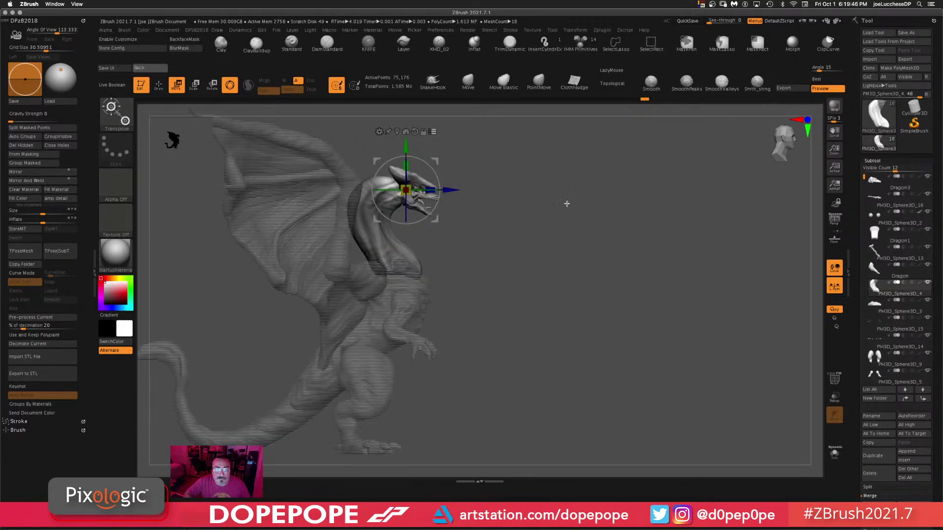
left_click_drag(545, 242, 534, 244)
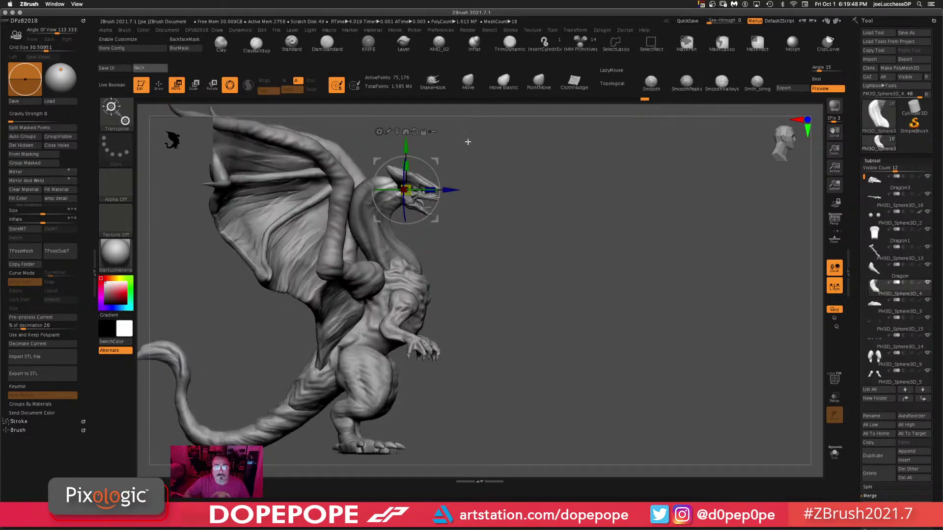
left_click_drag(574, 286, 561, 260, "alt")
left_click_drag(604, 221, 550, 162)
key("q")
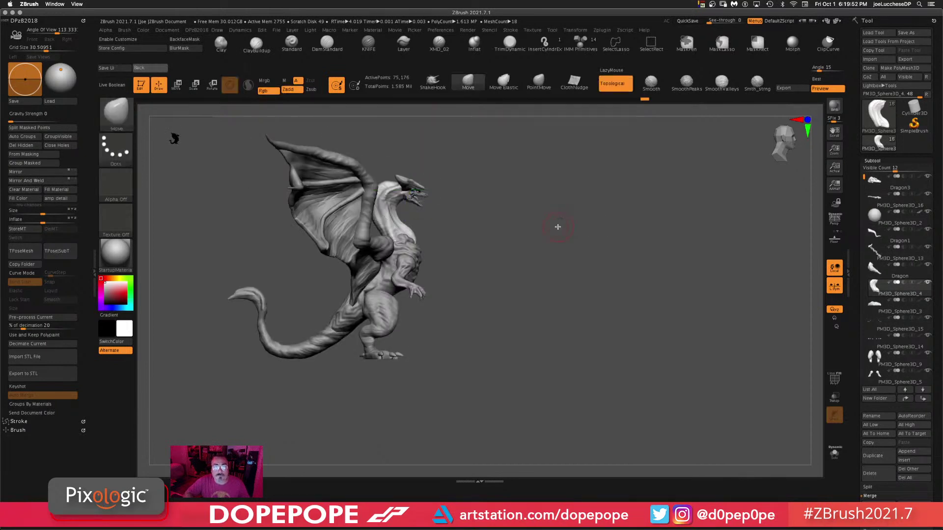
mouse_move(558, 225)
left_mouse_down()
mouse_move(545, 223)
mouse_move(524, 185)
mouse_move(520, 200)
mouse_move(532, 214)
mouse_move(537, 202)
mouse_move(537, 249)
mouse_move(524, 241)
left_mouse_up()
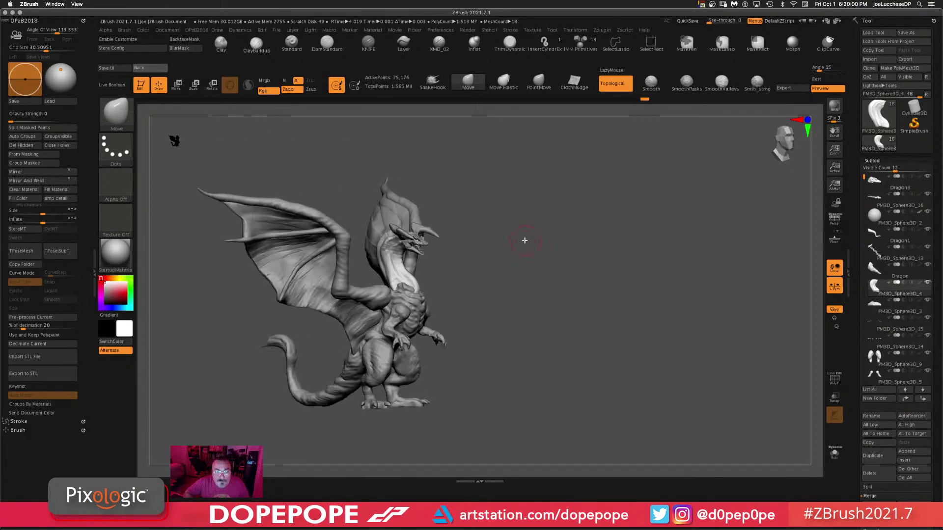
- Remesh the neck subtool PM3D_Sphere3D_4 with DynaMesh
key("ctrl")
mouse_move(542, 311)
left_mouse_down()
mouse_move(526, 355)
mouse_move(441, 251)
left_mouse_up()
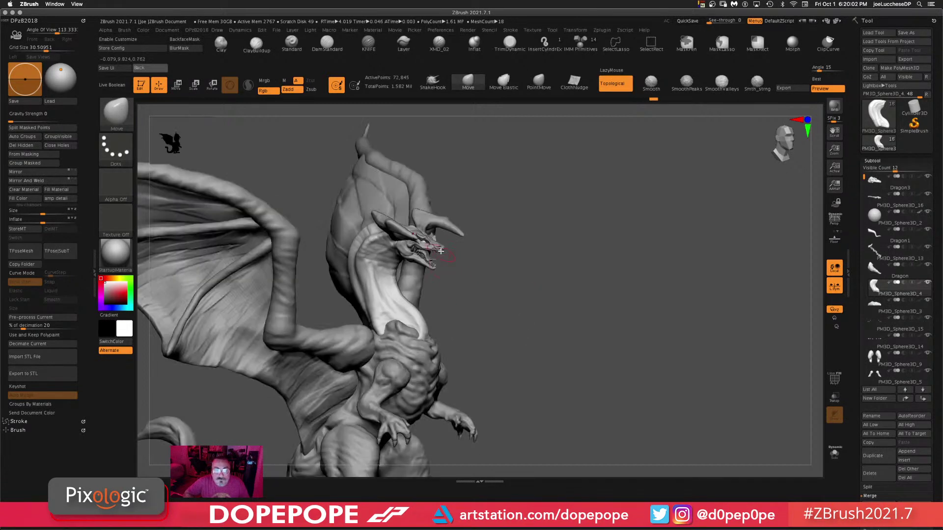
left_click_drag(552, 238, 565, 251, "ctrl")
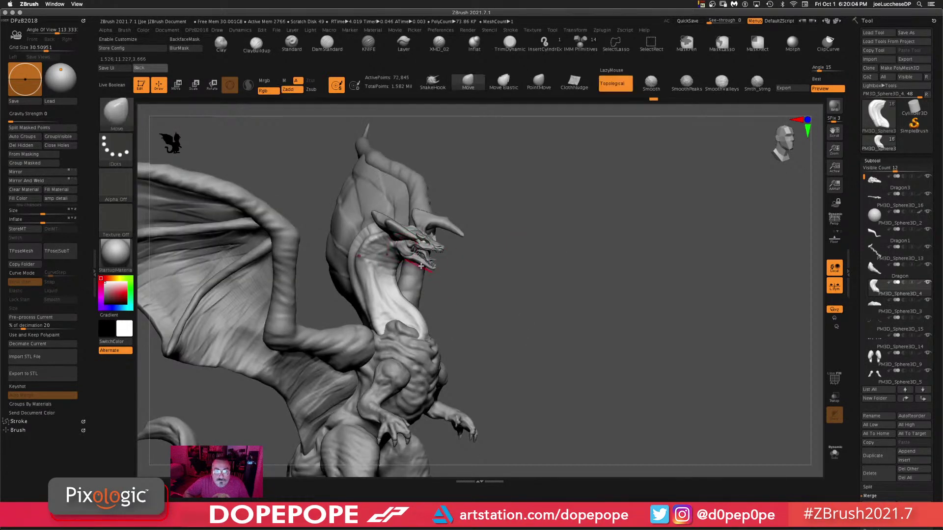
- Remesh the Dragon lower jaw subtool and the horns subtool PM3D_Sphere3D_8 with DynaMesh
left_click(413, 257, "alt")
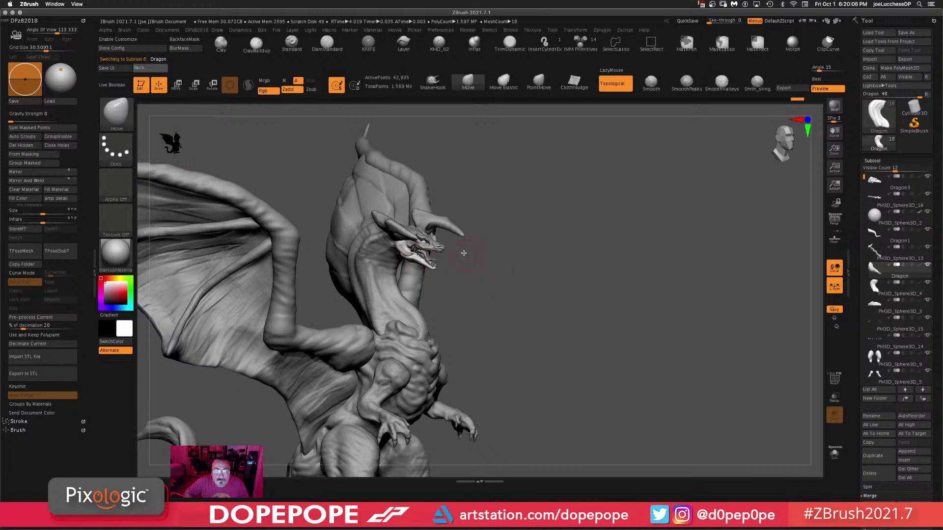
left_click(431, 246, "alt")
mouse_move(545, 236)
left_mouse_down("ctrl")
mouse_move(550, 295)
mouse_move(567, 278)
mouse_move(560, 259)
left_mouse_up("ctrl")
left_click(433, 216, "alt")
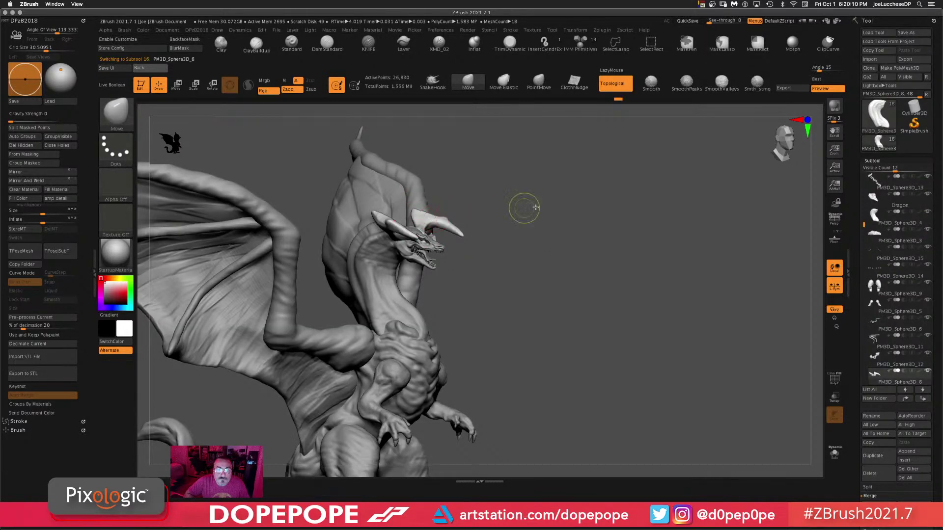
mouse_move(573, 315)
left_mouse_down("alt")
mouse_move(564, 261)
mouse_move(600, 265)
mouse_move(574, 322)
left_mouse_up("alt")
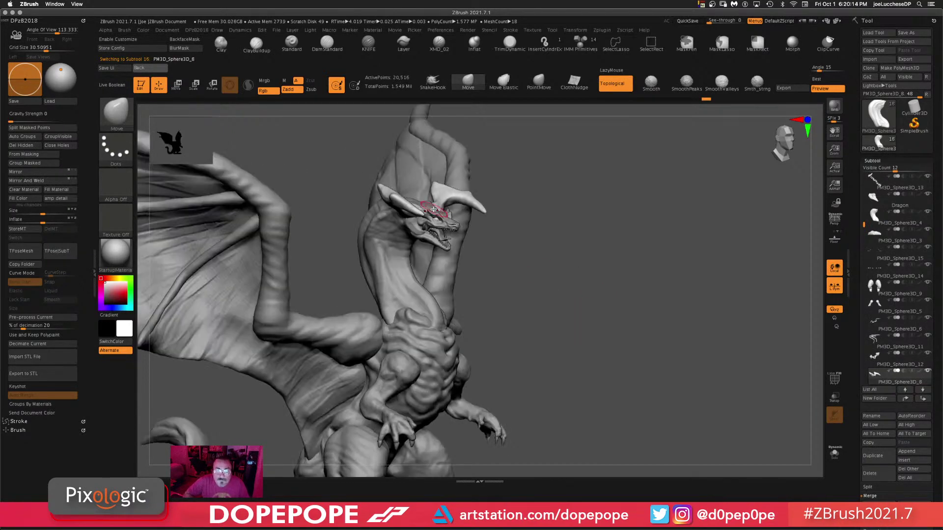
- Go through the eyes, tongue and upper teeth subtools, selecting each one and remeshing it with DynaMesh
left_click(436, 220, "alt")
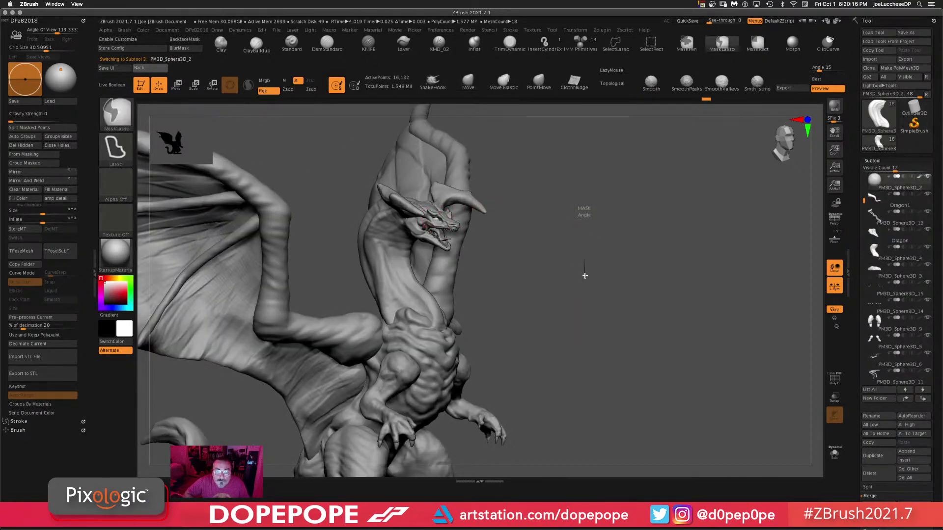
left_click_drag(577, 278, 528, 254)
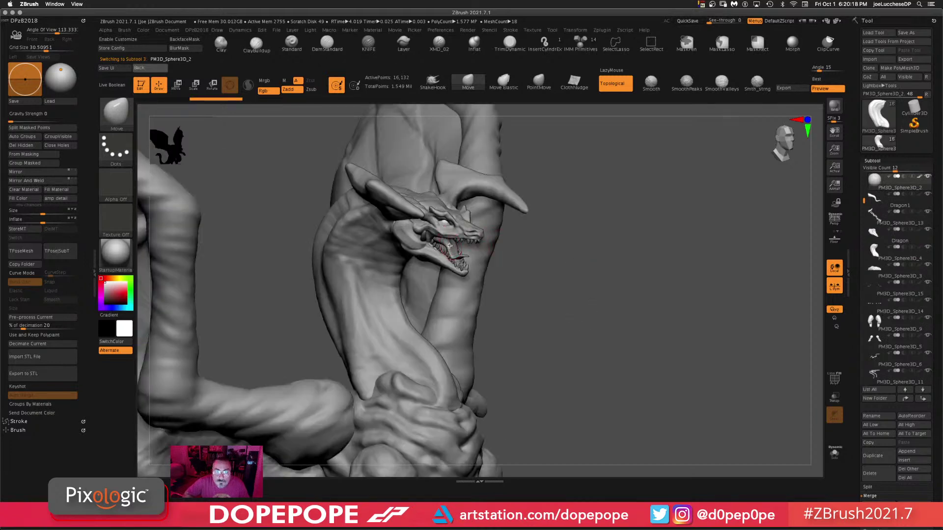
left_click(449, 245, "alt")
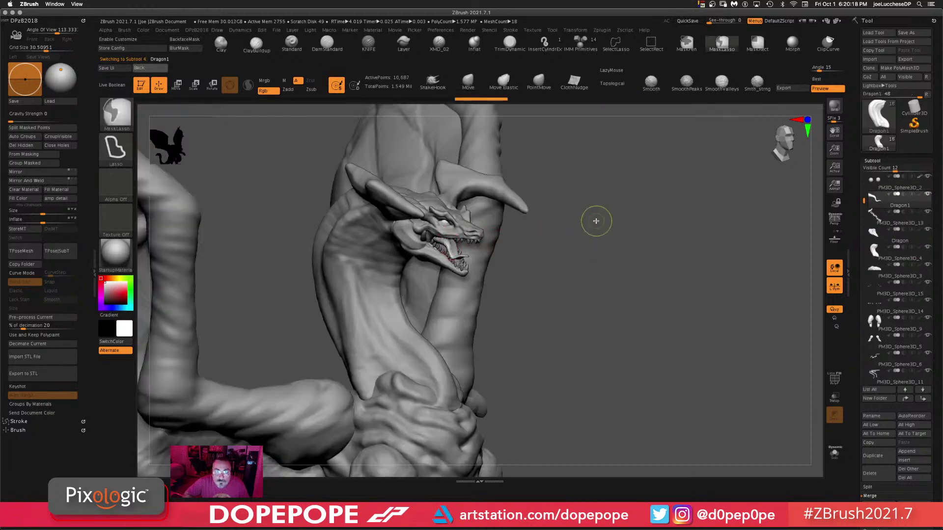
left_click(471, 240, "alt")
left_click_drag(568, 238, 570, 237)
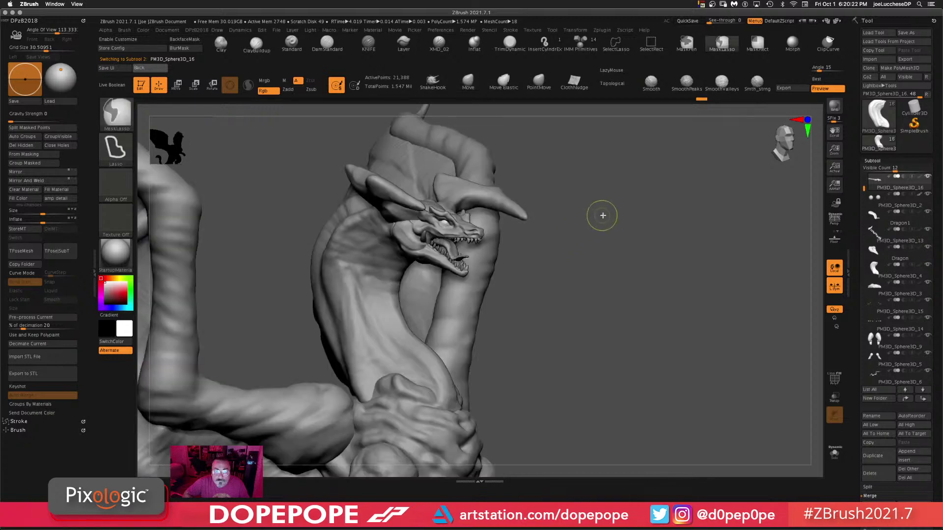
- Select the lower teeth subtool PM3D_Sphere3D_13, remesh it and bring up its DynaMesh settings
left_click(466, 268, "alt")
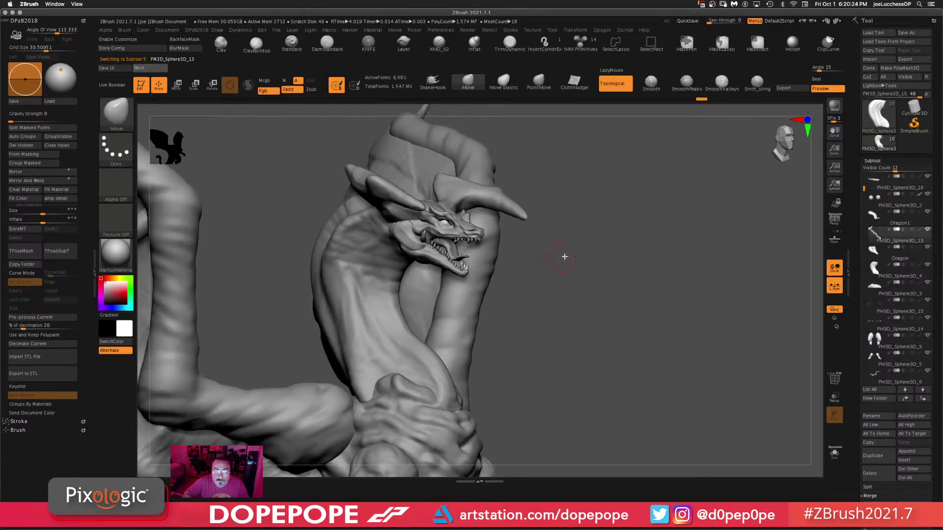
left_click_drag(846, 375, 852, 285)
left_click_drag(673, 333, 644, 318)
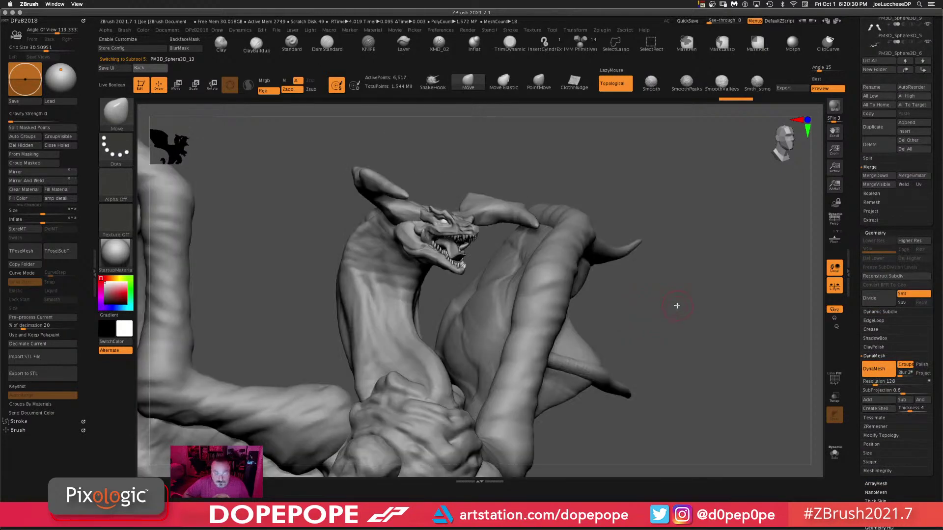
- Select the eyes subtool PM3D_Sphere3D_2, frame it and isolate both eyeballs in Solo mode
left_click_drag(614, 169, 736, 263)
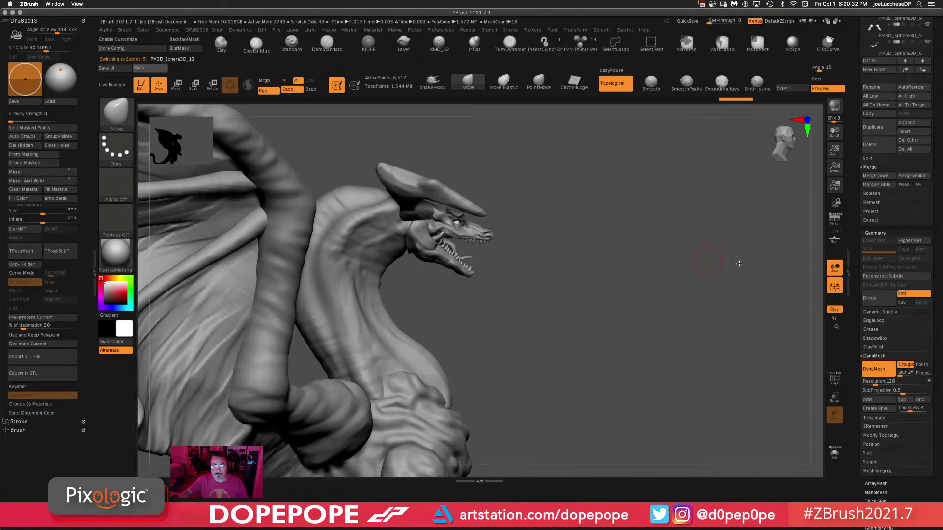
left_click(832, 457)
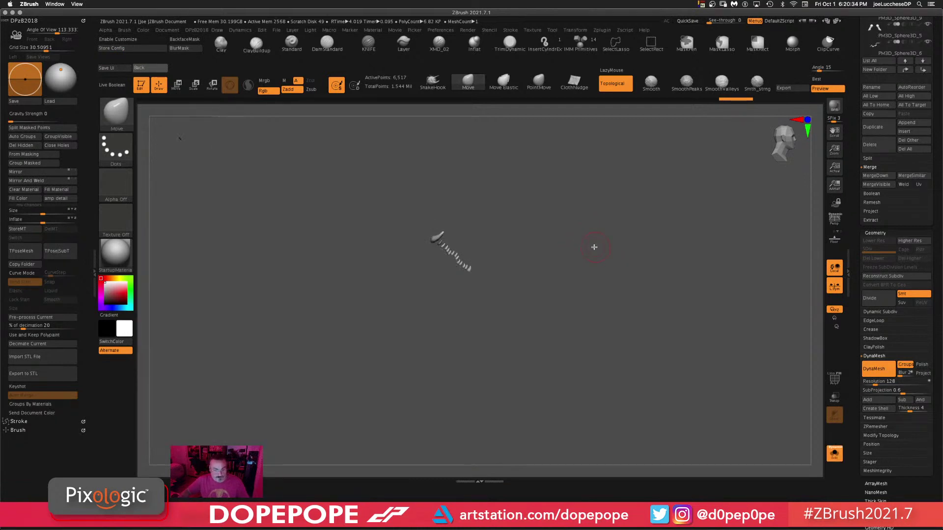
left_click_drag(594, 246, 762, 202, "alt")
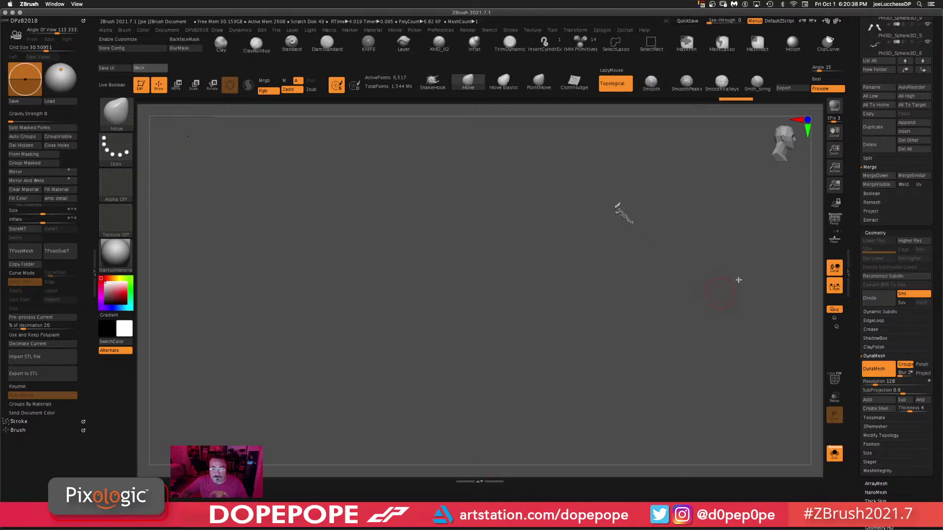
scroll(885, 202, "up", 10)
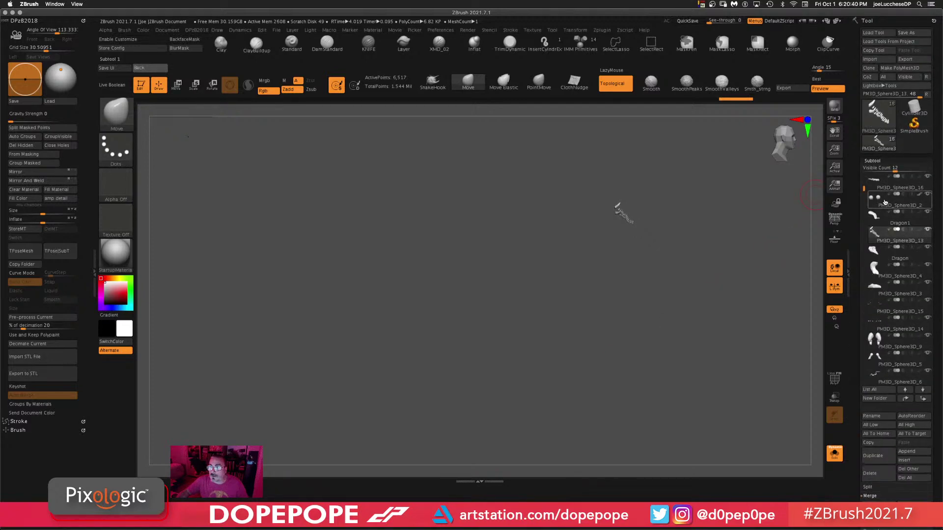
left_click(884, 202)
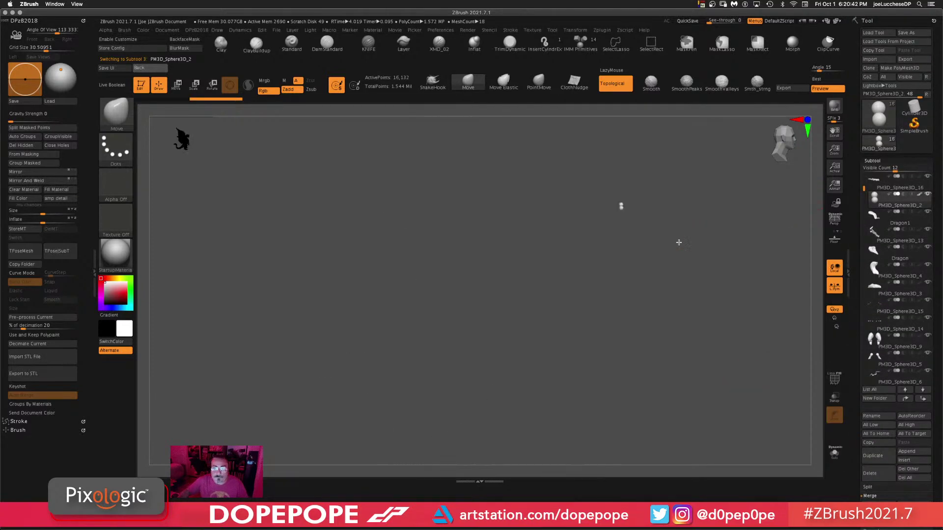
left_click_drag(616, 318, 637, 274, "alt")
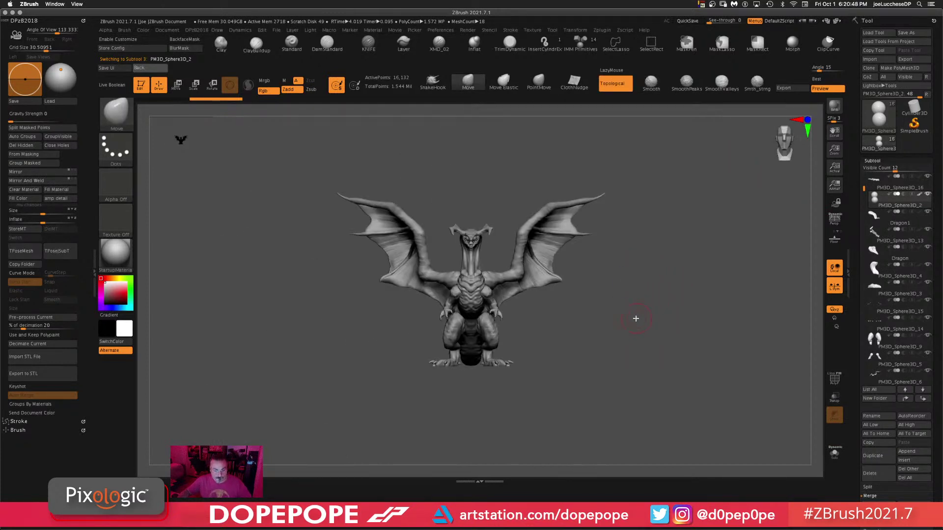
key("f")
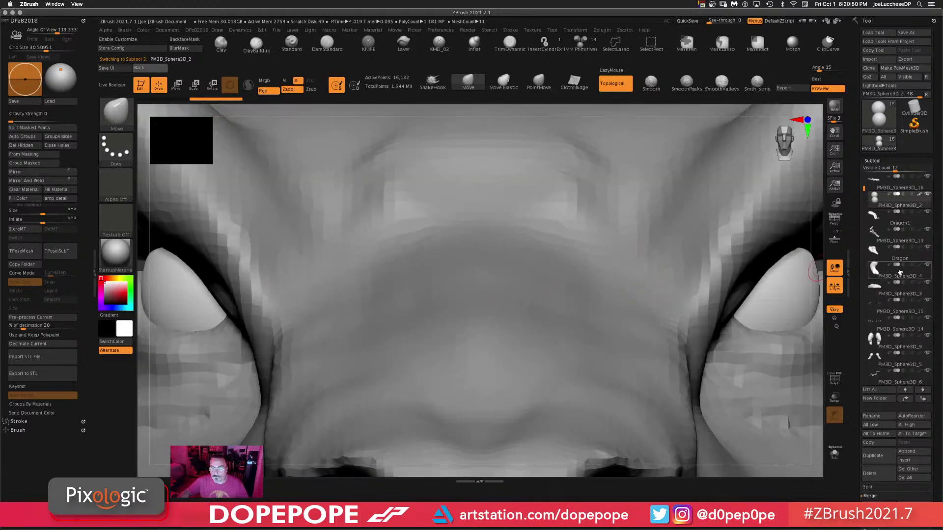
left_click(832, 456)
left_click_drag(436, 275, 545, 175, "alt")
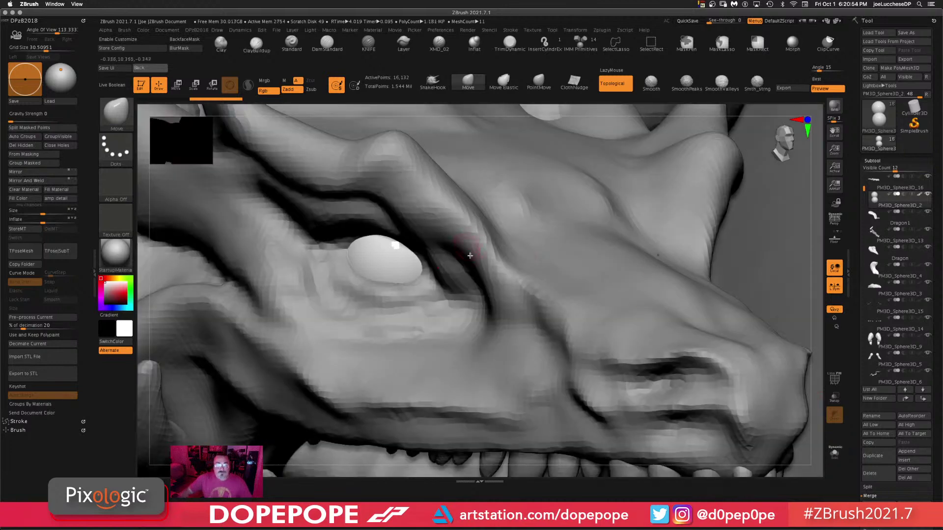
left_click(834, 454)
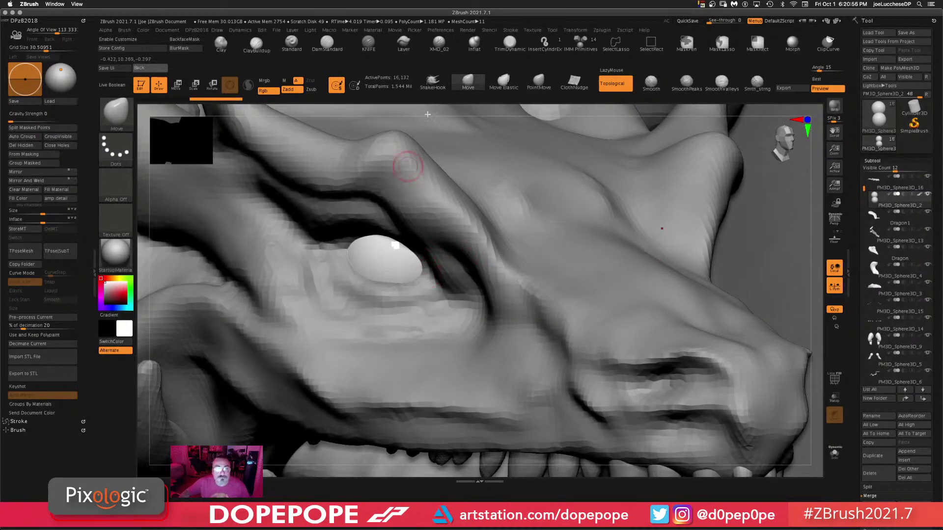
left_click(836, 457)
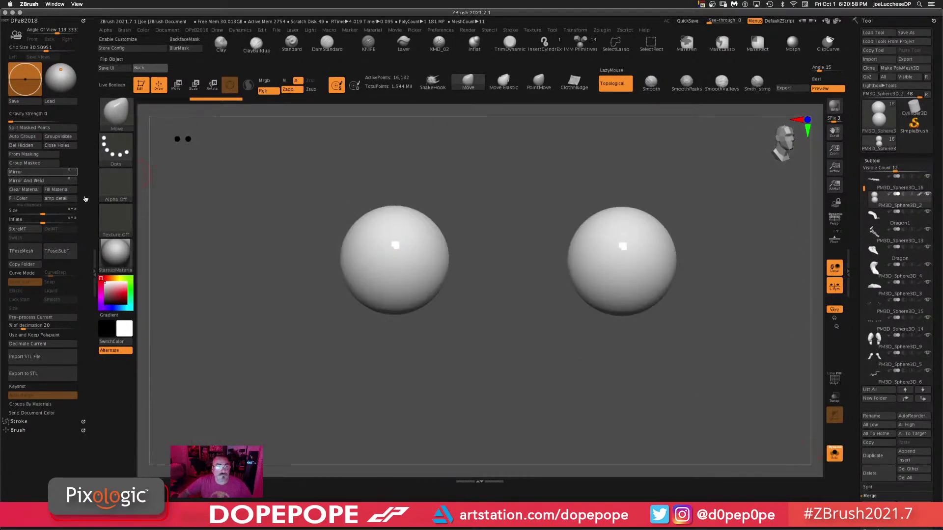
- Choose a dark red colour and set the ClayBuildup brush to paint only colour, with Rgb on and Zadd off
mouse_move(113, 286)
left_mouse_down()
mouse_move(104, 299)
mouse_move(113, 302)
left_mouse_up()
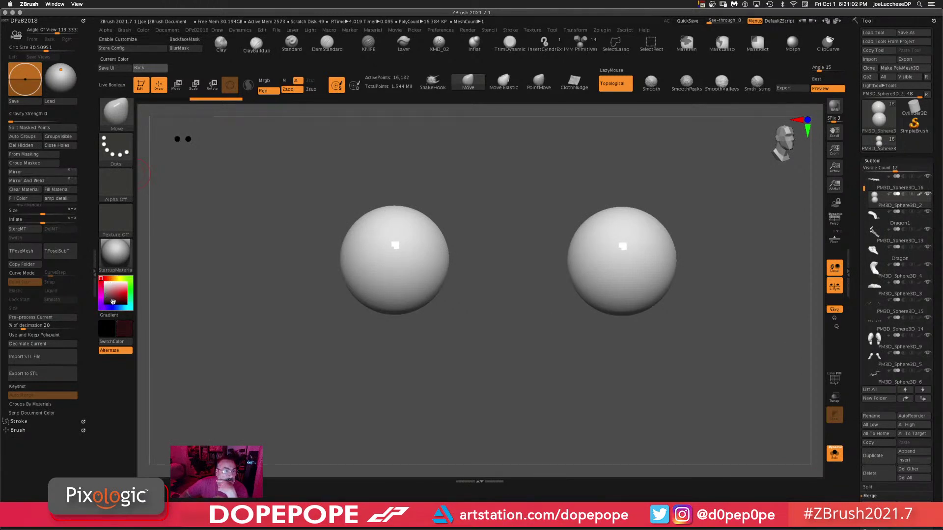
left_click(263, 90)
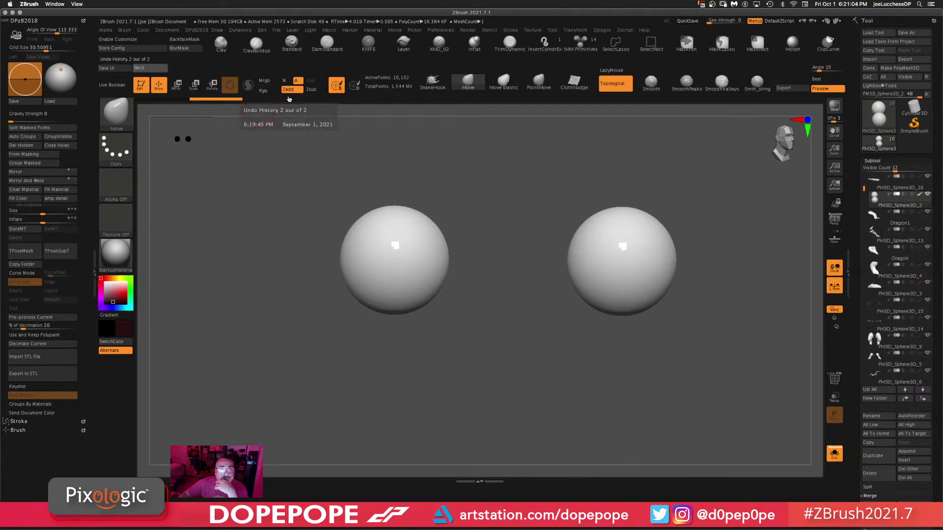
left_click(256, 44)
left_click(263, 91)
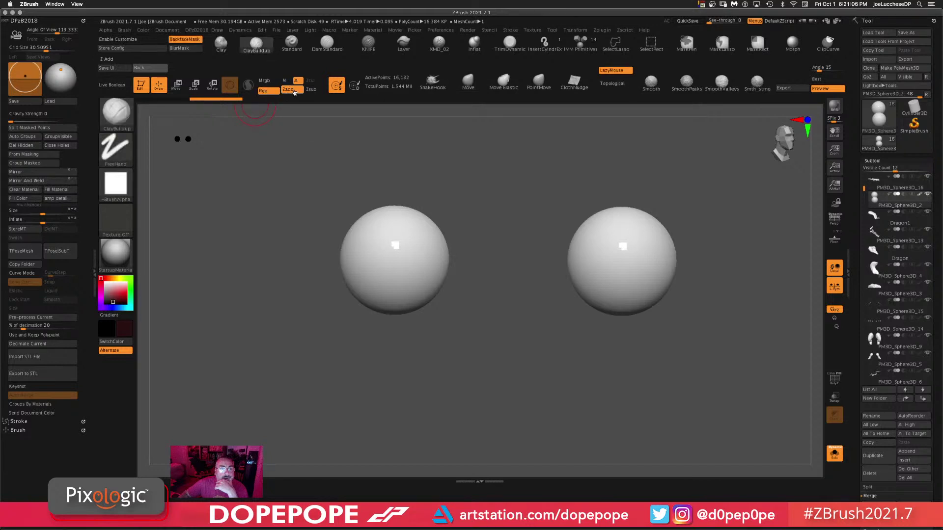
left_click(289, 89)
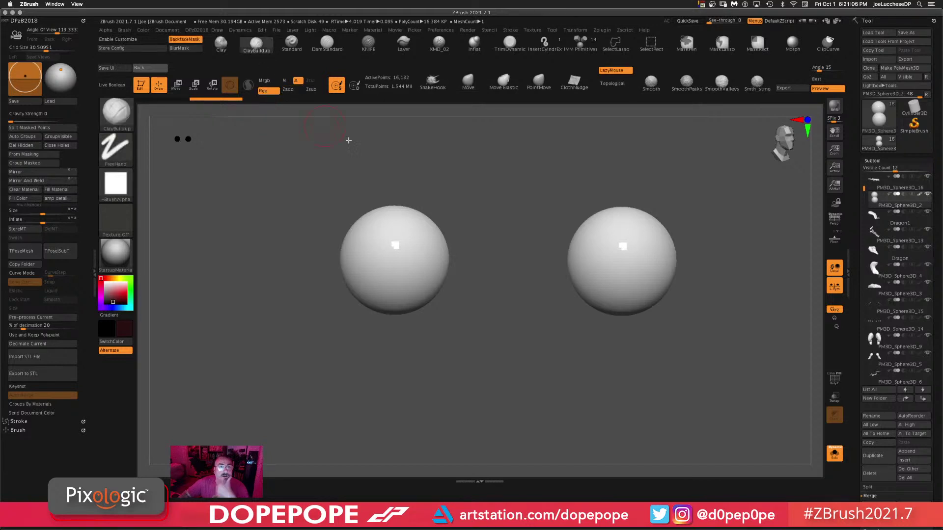
- Set the brush to the Dots stroke with Alpha Off and lower its Rgb Intensity
left_click(116, 147)
left_click(162, 155)
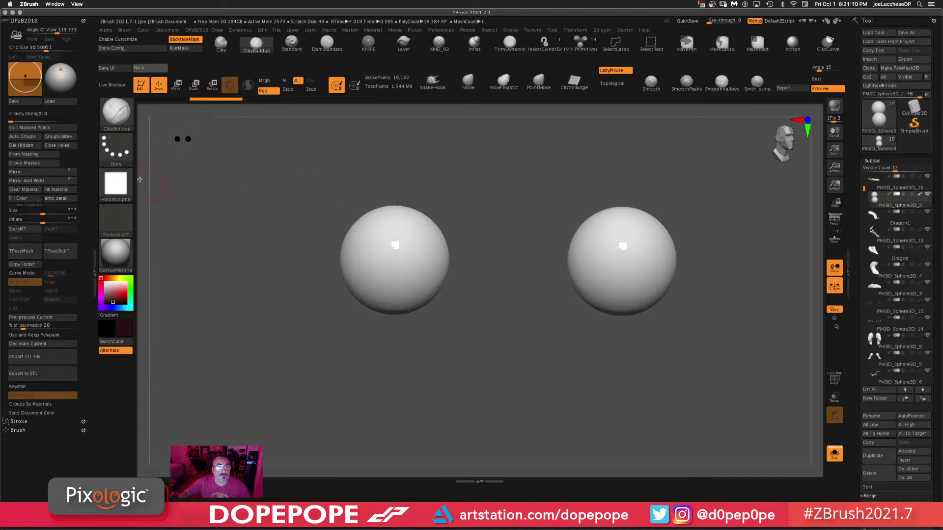
left_click(116, 185)
left_click(157, 191)
key("space")
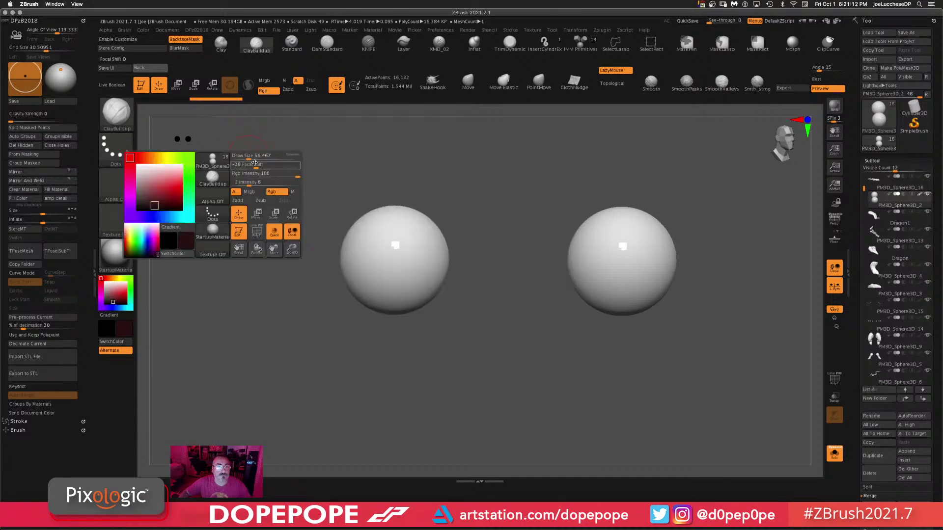
left_click_drag(283, 175, 239, 174)
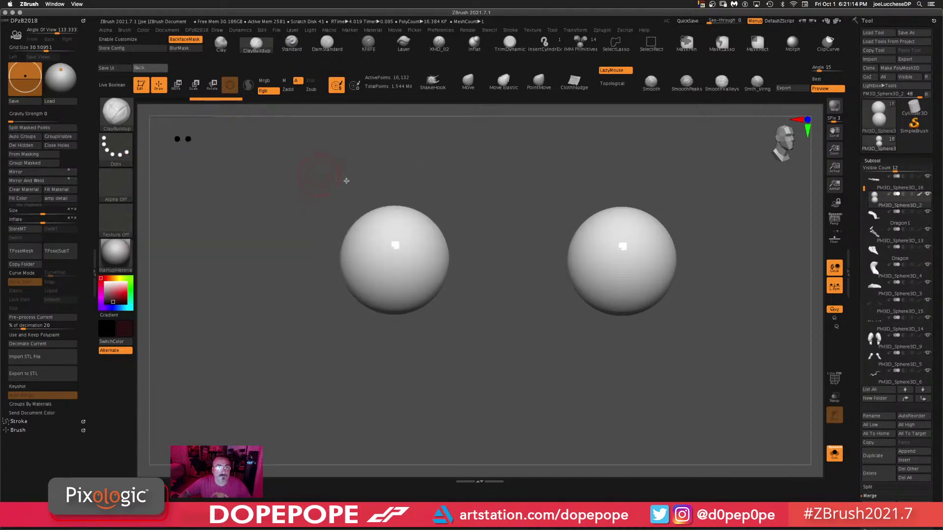
- Adjust the Rgb Intensity and paint soft dark red shading around the visible area of the eyeball
left_click(834, 453)
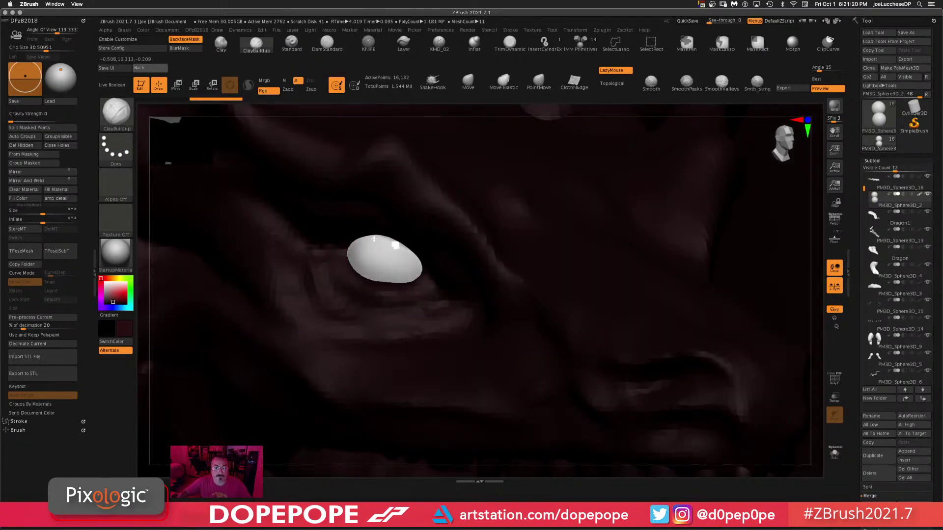
left_click(834, 453)
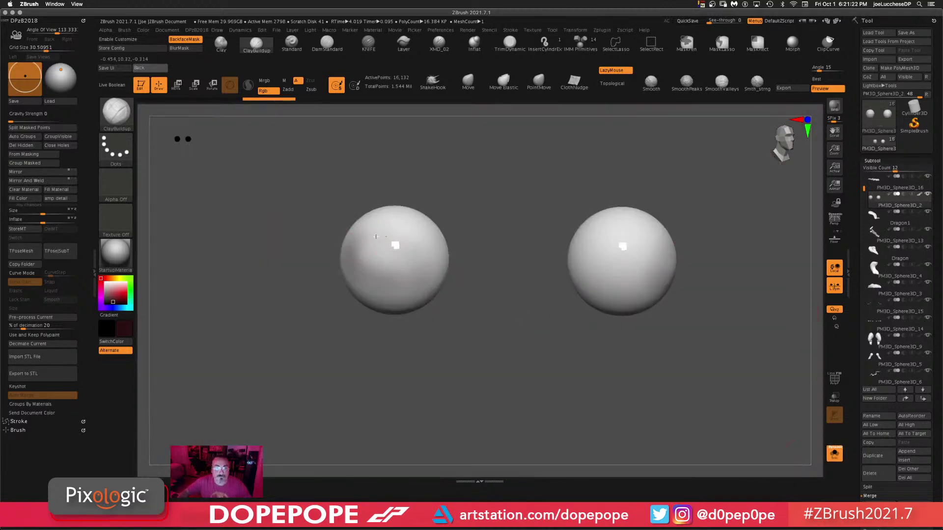
key("space")
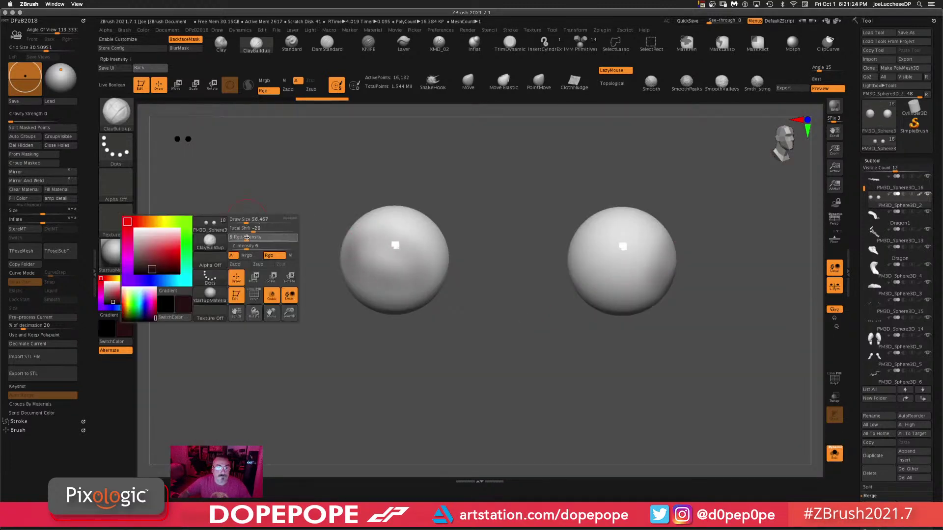
mouse_move(400, 281)
left_mouse_down()
mouse_move(347, 246)
mouse_move(364, 224)
mouse_move(356, 224)
mouse_move(342, 256)
mouse_move(442, 295)
mouse_move(498, 190)
left_mouse_up()
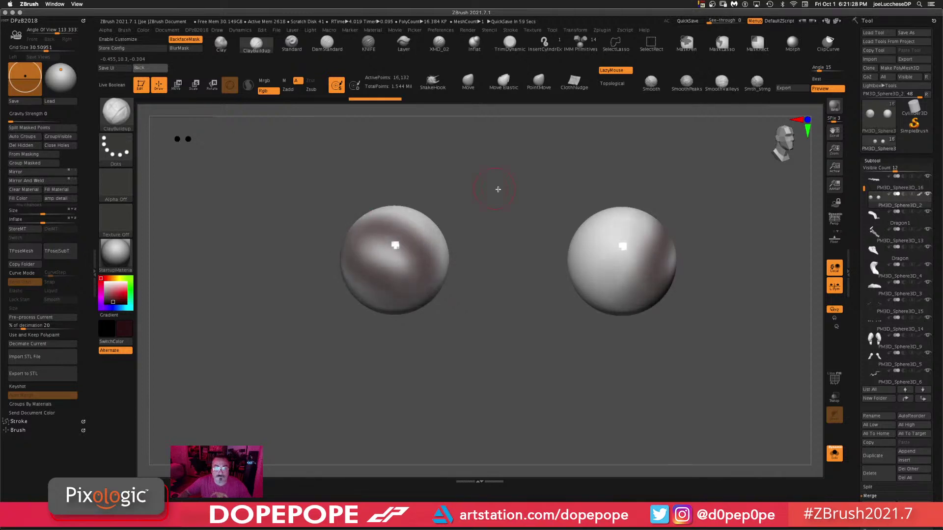
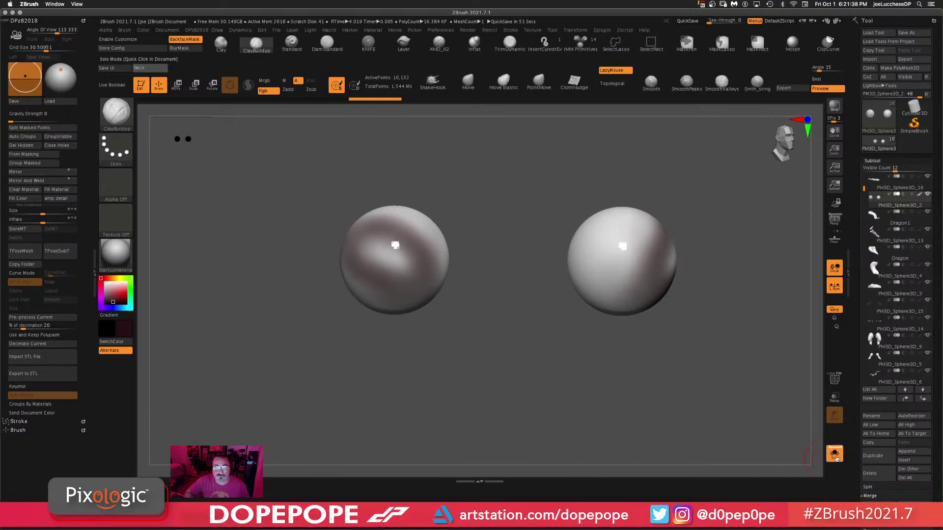
- Deepen the dark red shading along the lower edge of the eye and check it within the full head
left_click(836, 461)
left_click(836, 460)
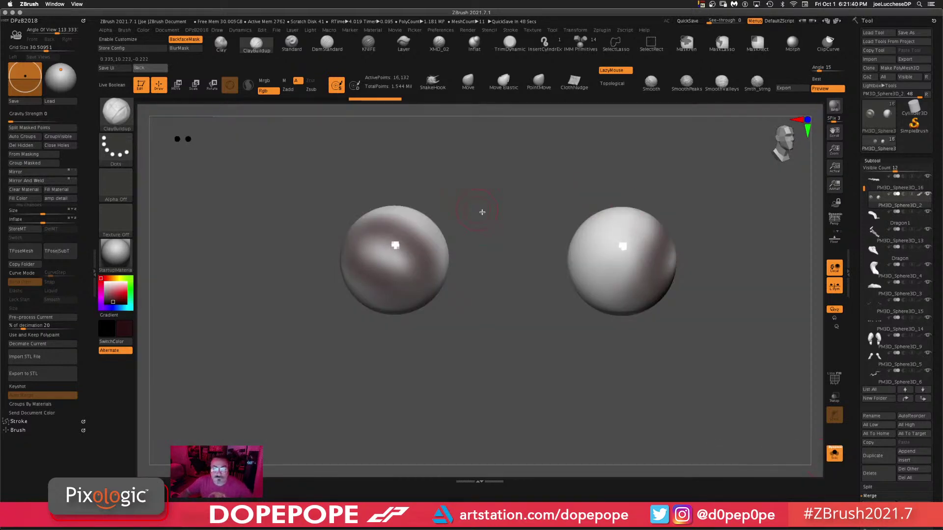
key("space")
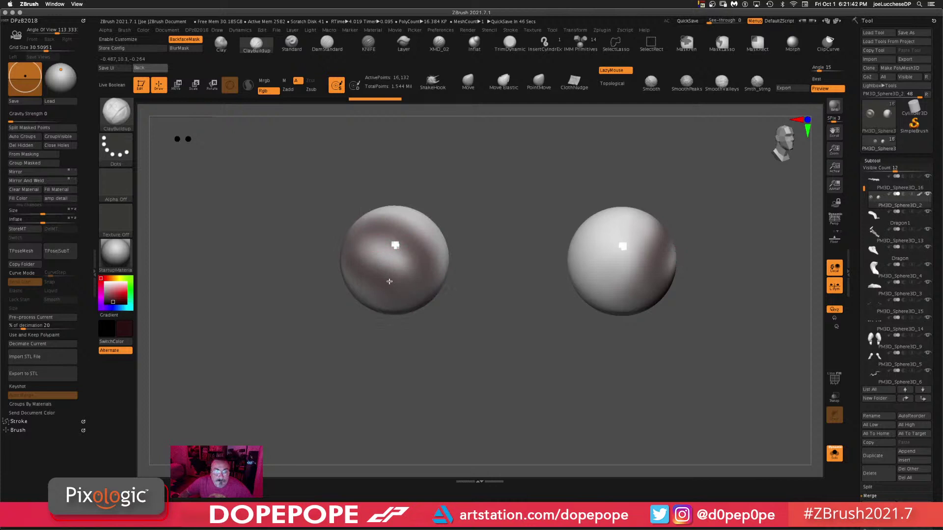
left_click_drag(359, 262, 429, 280)
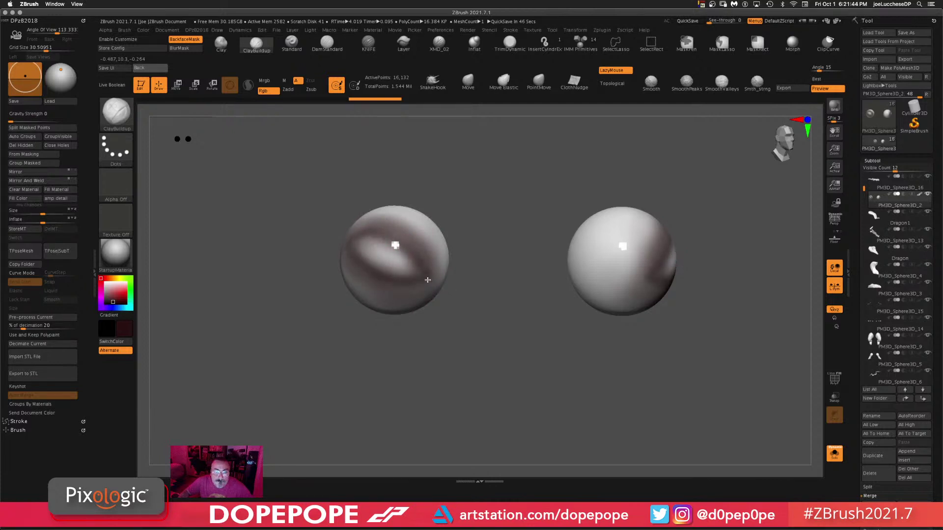
left_click(837, 458)
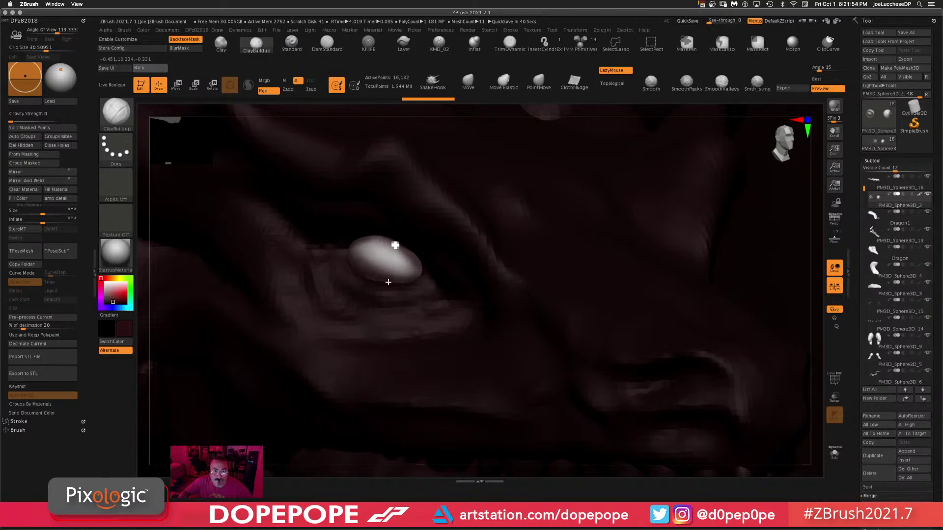
- Isolate the eyes, darken the shading along the eyeball's upper edge from several angles, and show the whole head again
key("b")
key("m")
key("v")
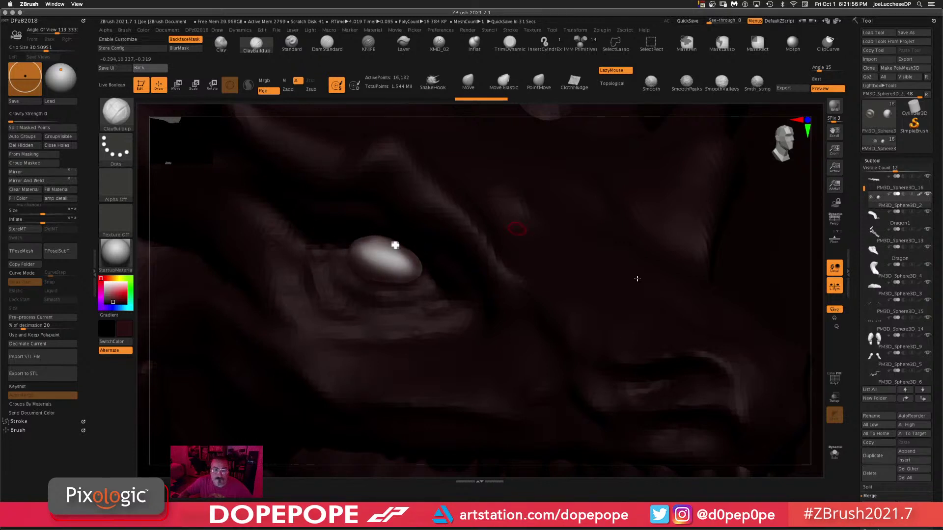
key("space")
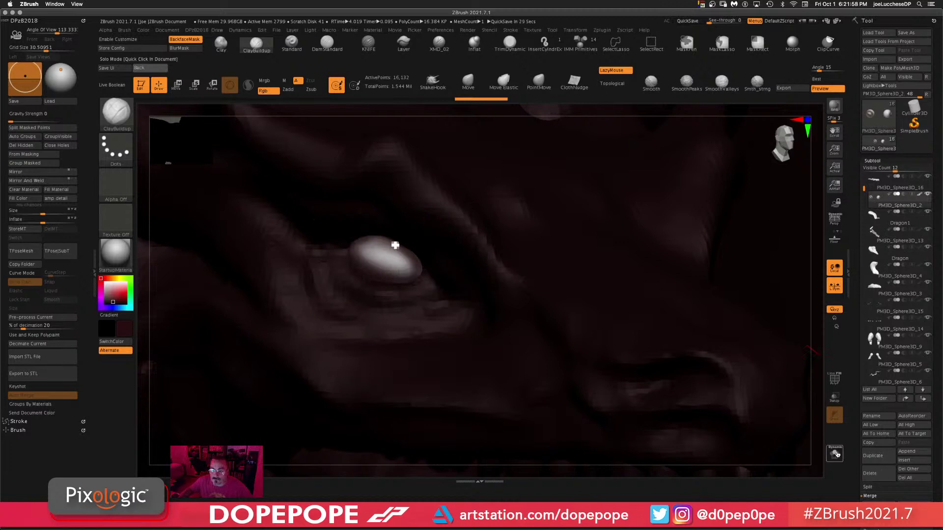
left_click(834, 453)
key("space")
left_click(455, 213)
left_click_drag(461, 164, 489, 193)
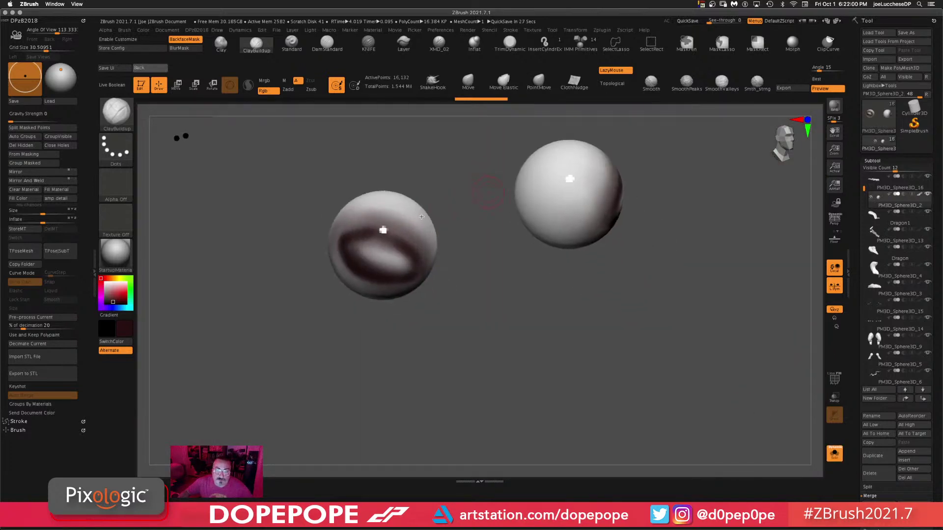
left_click_drag(361, 221, 408, 238)
left_click_drag(430, 172, 473, 193)
left_click_drag(355, 223, 407, 245)
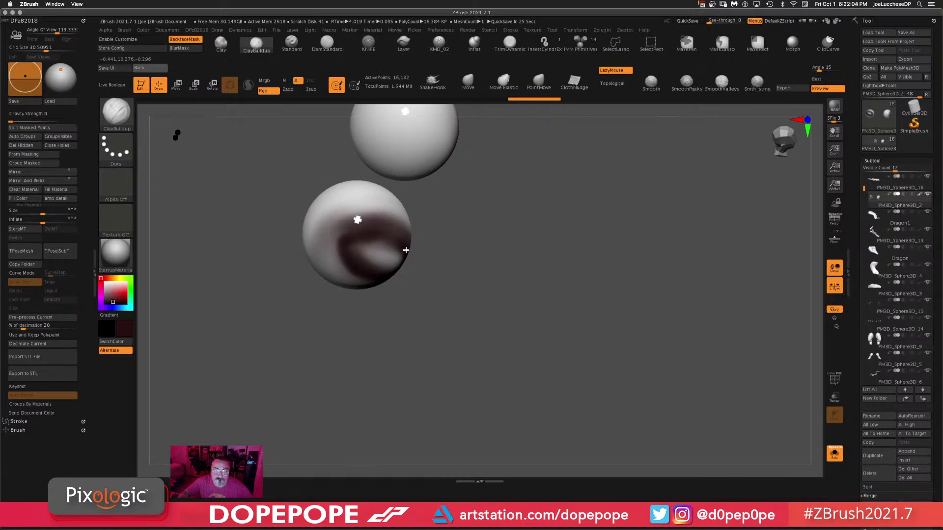
left_click_drag(484, 276, 354, 239)
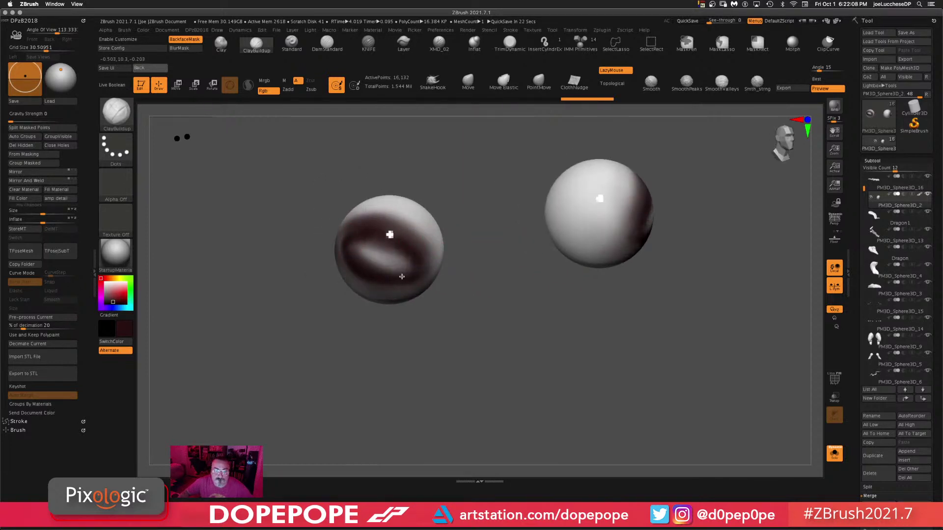
left_click(835, 442)
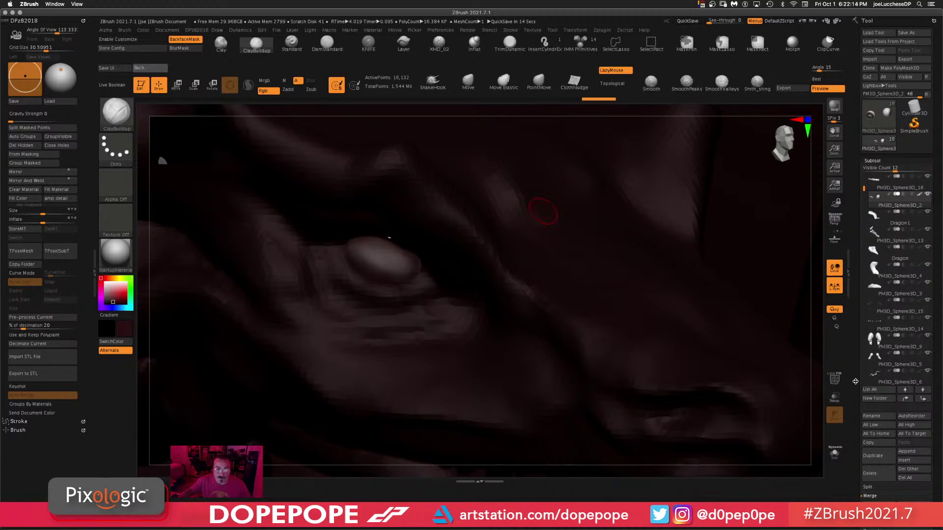
- Pick a near-white colour and paint a soft light highlight over the centre of the eyeball
left_click_drag(109, 301, 103, 284)
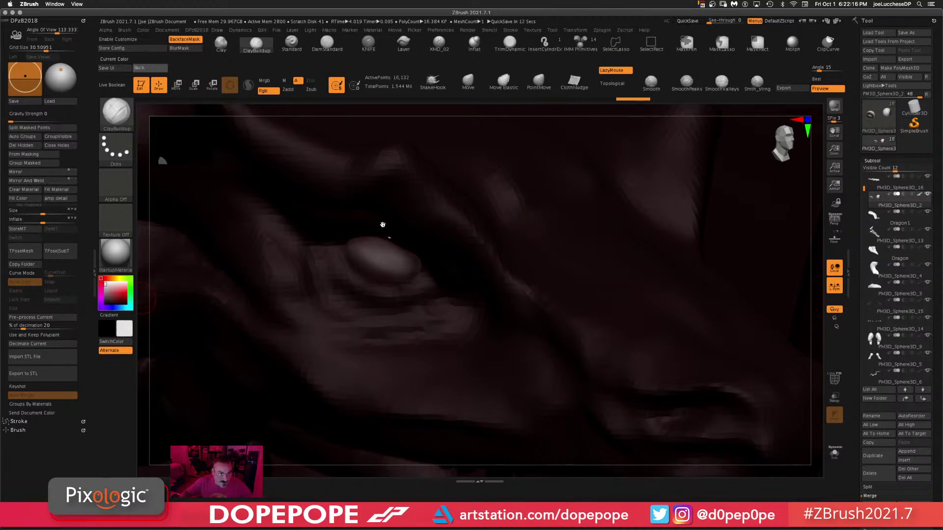
key("space")
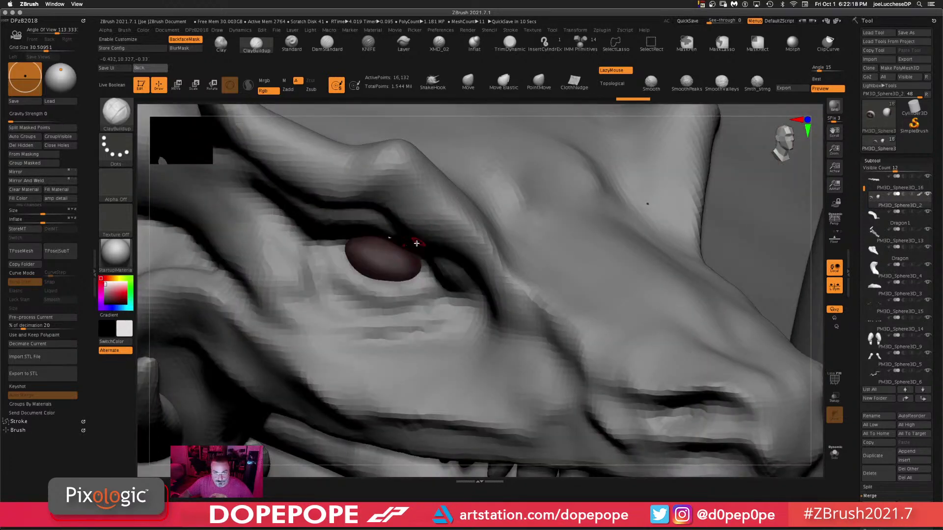
key("space")
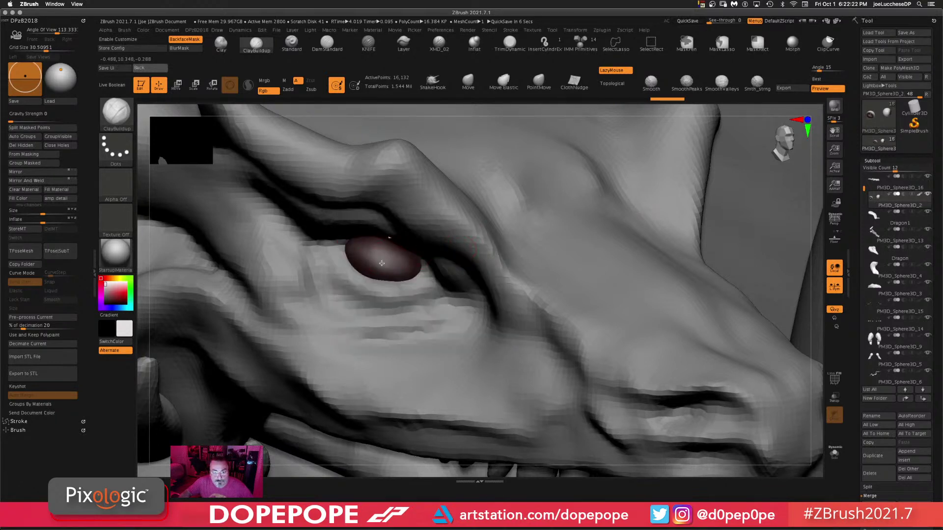
left_click_drag(381, 263, 372, 255)
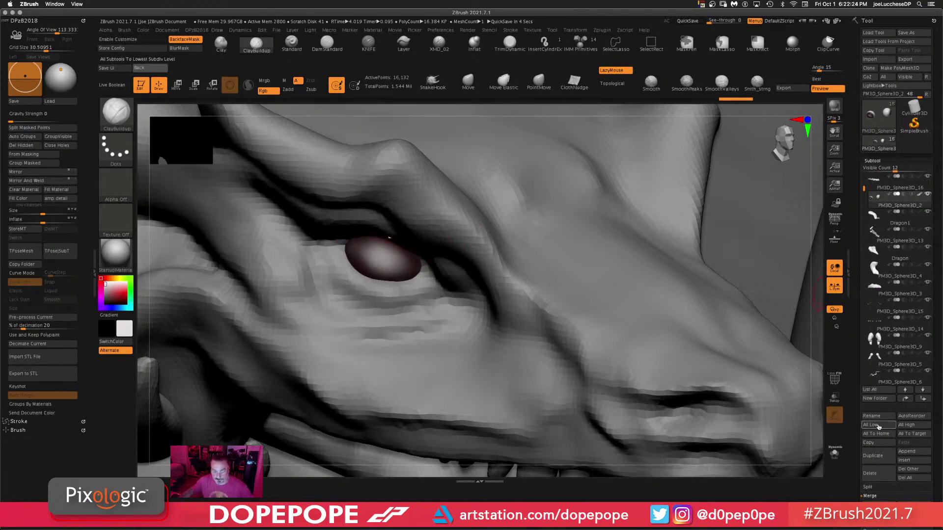
- Examine the shaded eyes on the full dragon and up close on the head from the front and side
key("f")
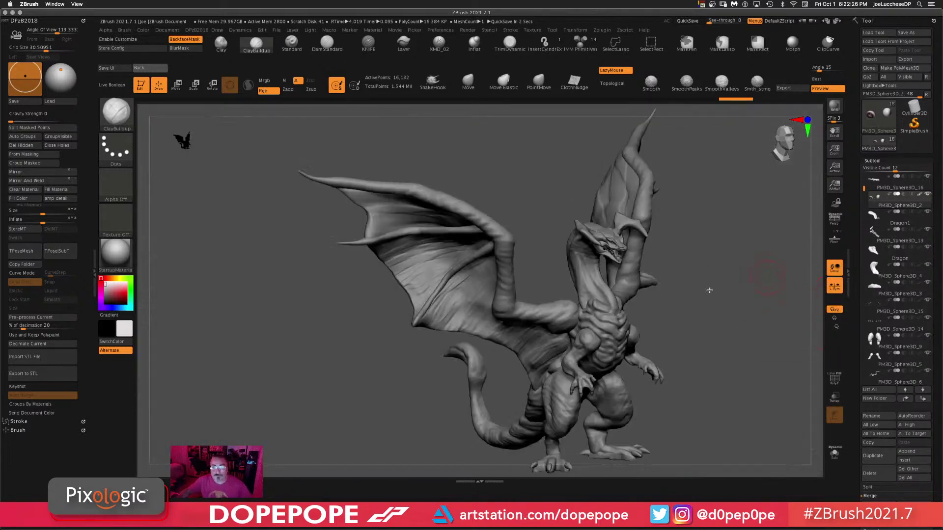
left_click_drag(700, 282, 690, 286)
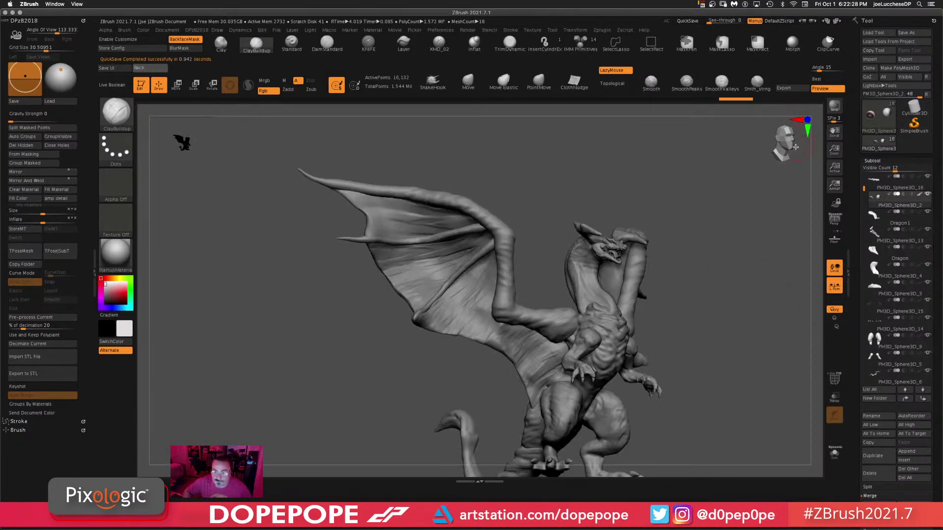
left_click_drag(659, 231, 693, 212, "shift")
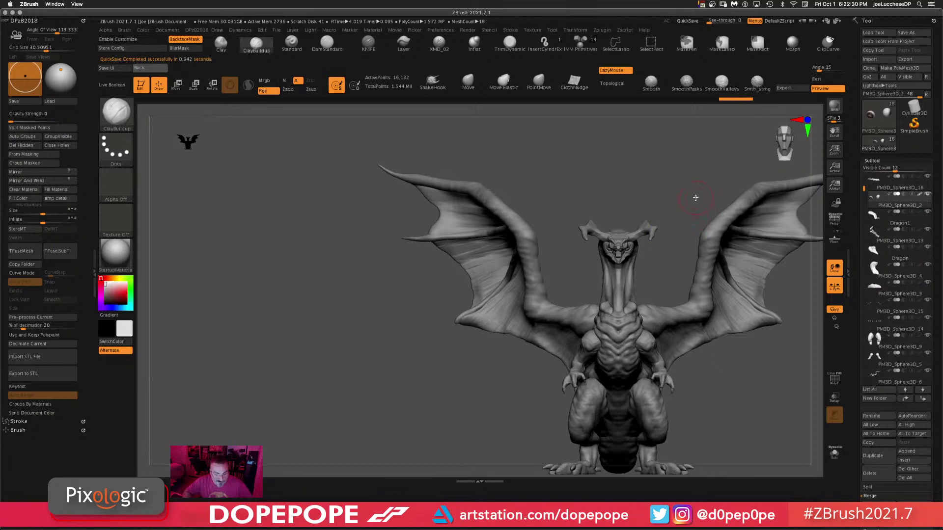
key("f")
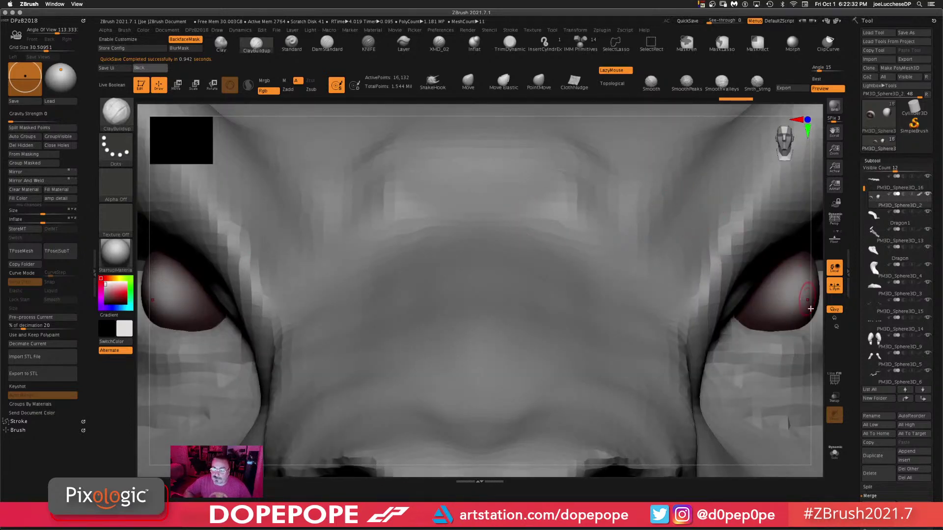
left_click_drag(821, 381, 689, 317, "alt")
left_click_drag(568, 157, 545, 260, "alt")
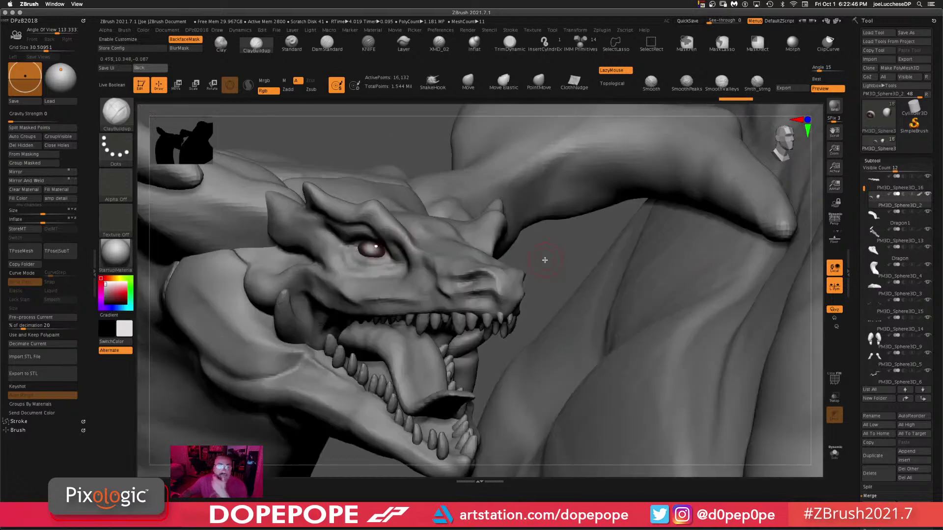
left_click_drag(385, 133, 641, 131, "alt")
mouse_move(735, 316)
left_mouse_down("alt")
mouse_move(705, 343)
mouse_move(705, 323)
left_mouse_up("alt")
key("space")
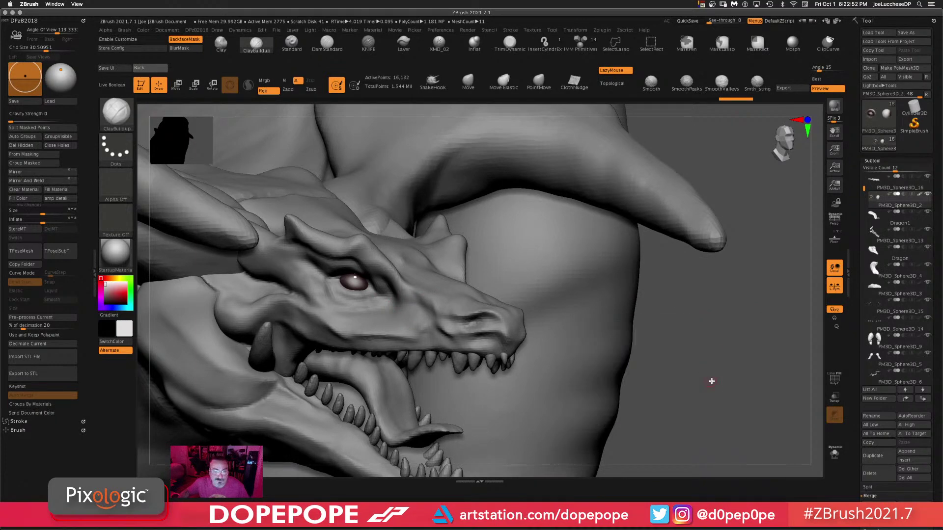
left_click_drag(711, 381, 733, 408, "alt")
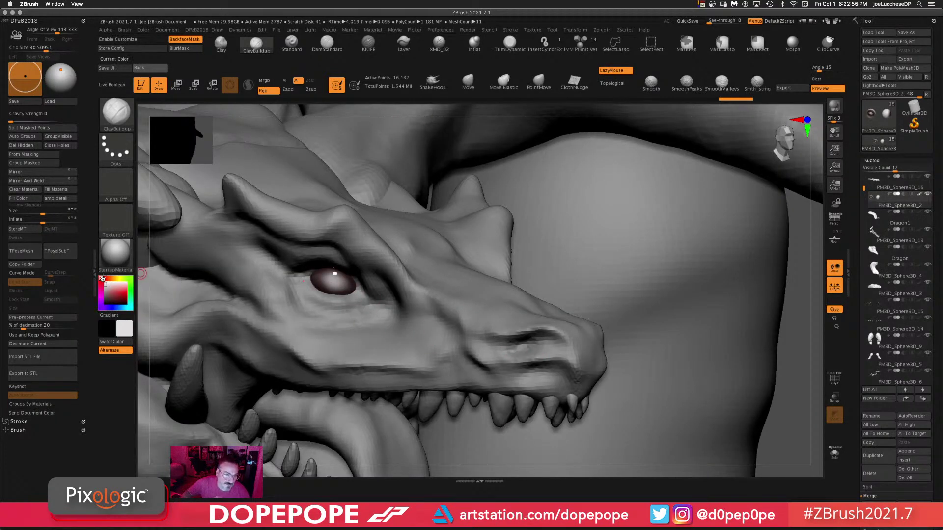
- Choose a near-black colour, adjust the brush's Draw Size and paint a dark pupil at the centre of the eyeball
left_click_drag(102, 278, 112, 278)
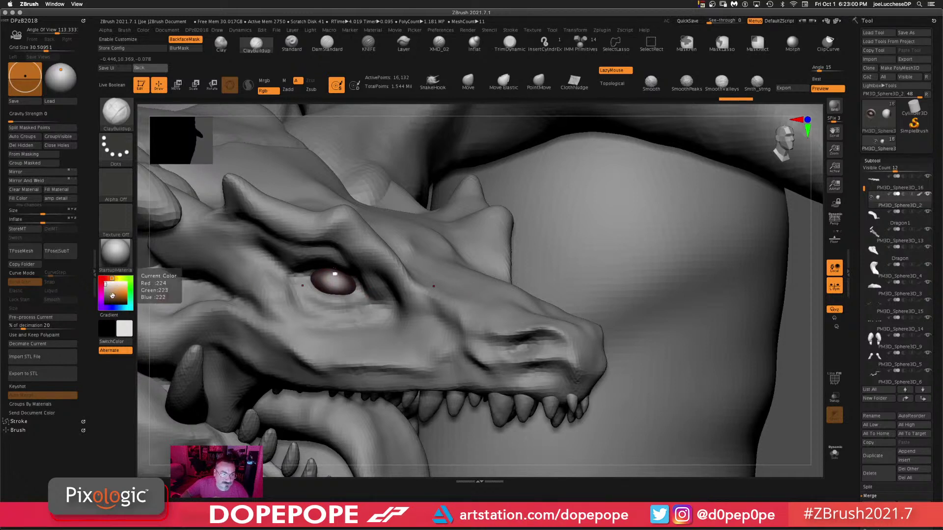
left_click(104, 305)
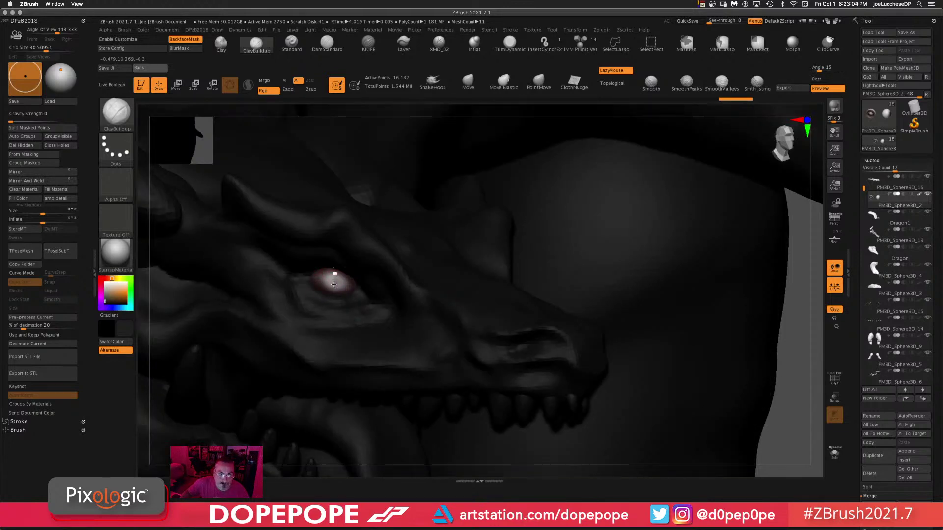
key("space")
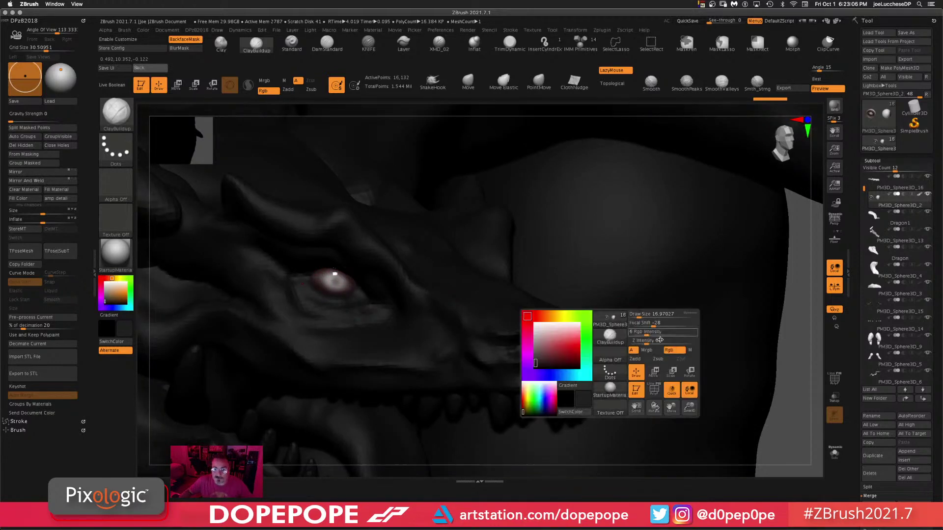
mouse_move(651, 315)
left_mouse_down()
mouse_move(665, 315)
mouse_move(642, 314)
left_mouse_up()
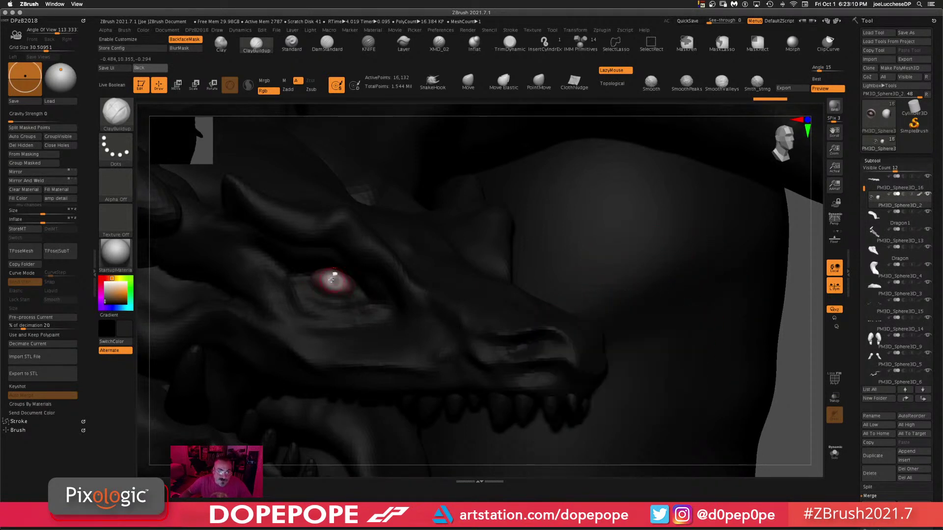
key("space")
left_click_drag(339, 282, 335, 282)
key("space")
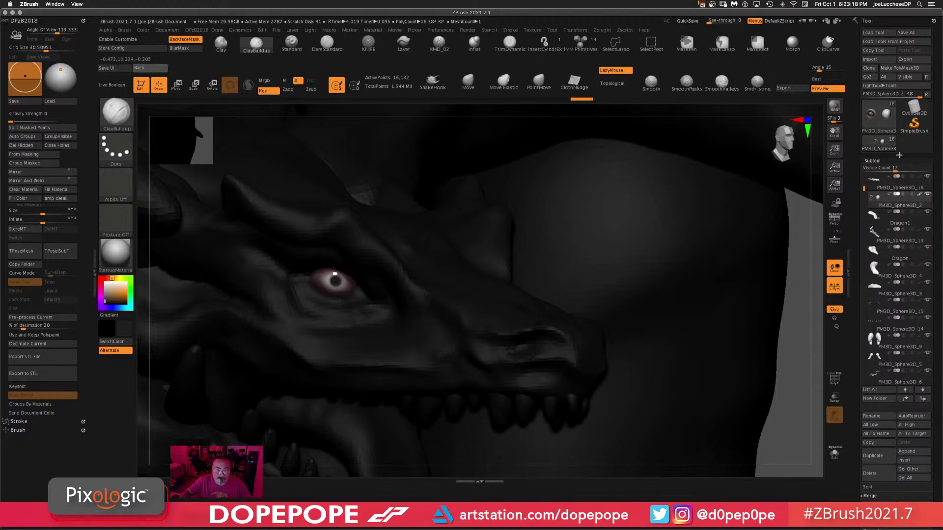
- Isolate the eyes to check the painted pupil, show the full dragon again and set the paint colour to white
left_click(834, 453)
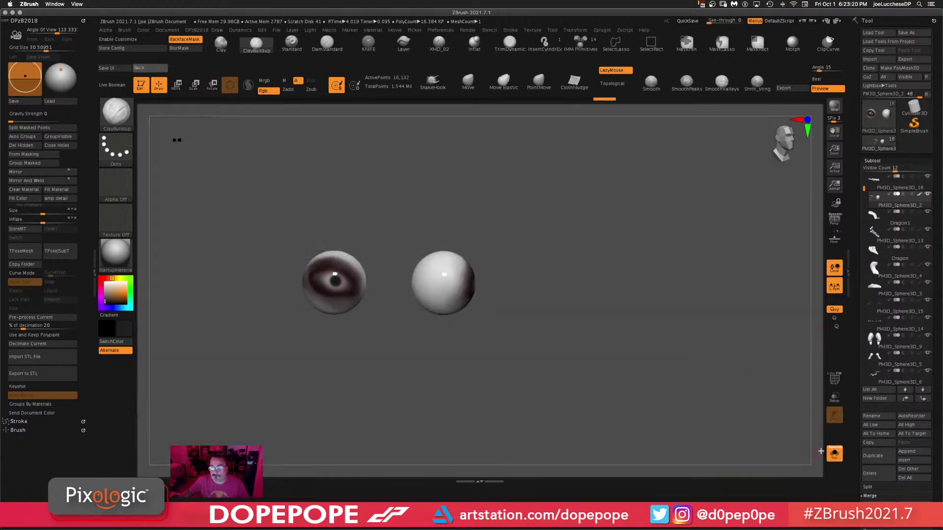
left_click(834, 452)
left_click_drag(106, 300, 101, 279)
- Review the whole dragon, then its head, neck and horns, from several angles
left_click_drag(815, 355, 790, 107)
key("f")
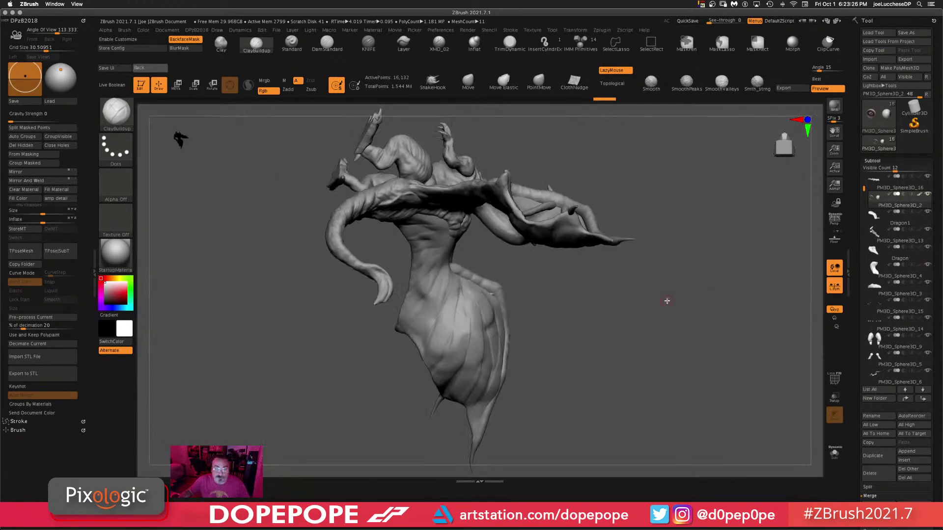
left_click_drag(669, 299, 708, 306)
left_click_drag(682, 175, 715, 209)
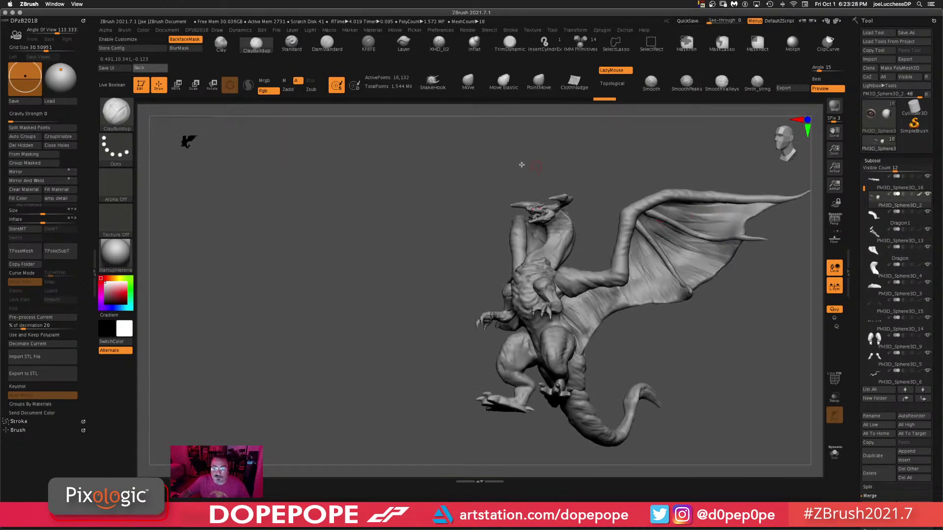
left_click_drag(535, 155, 722, 238)
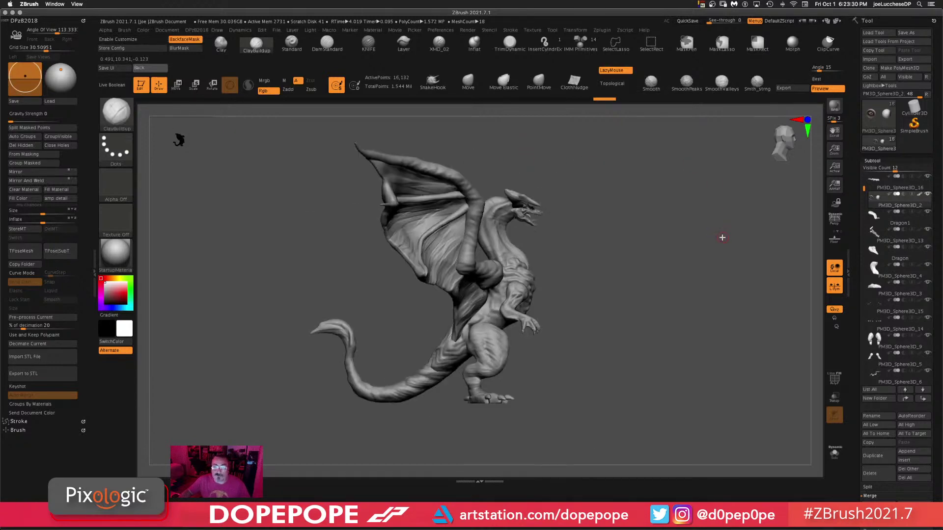
left_click_drag(687, 309, 681, 188, "alt")
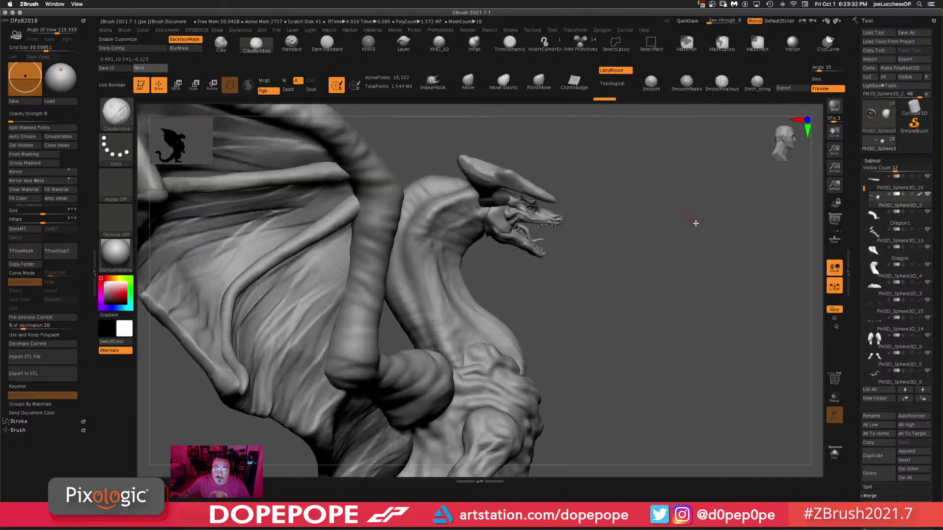
left_click_drag(695, 223, 667, 313, "alt")
left_click_drag(686, 215, 678, 242)
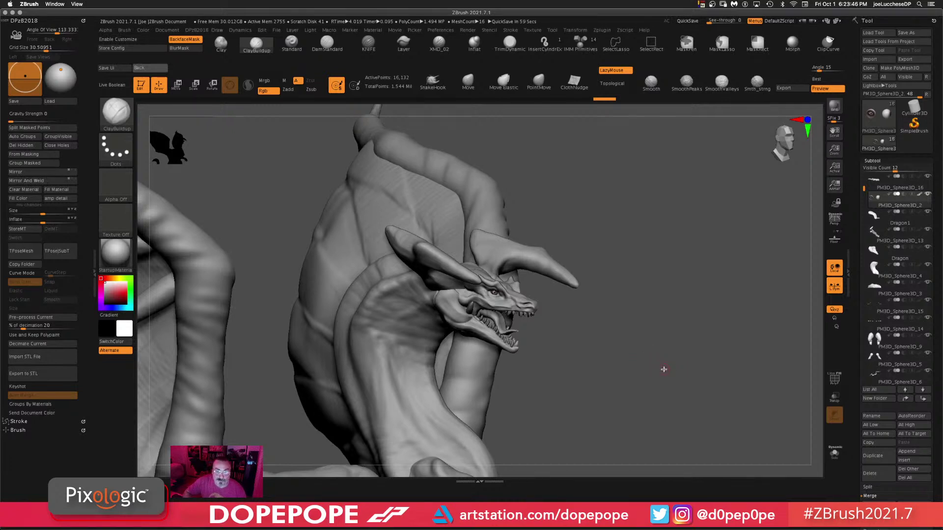
left_click_drag(664, 370, 665, 365)
left_click_drag(670, 324, 667, 334)
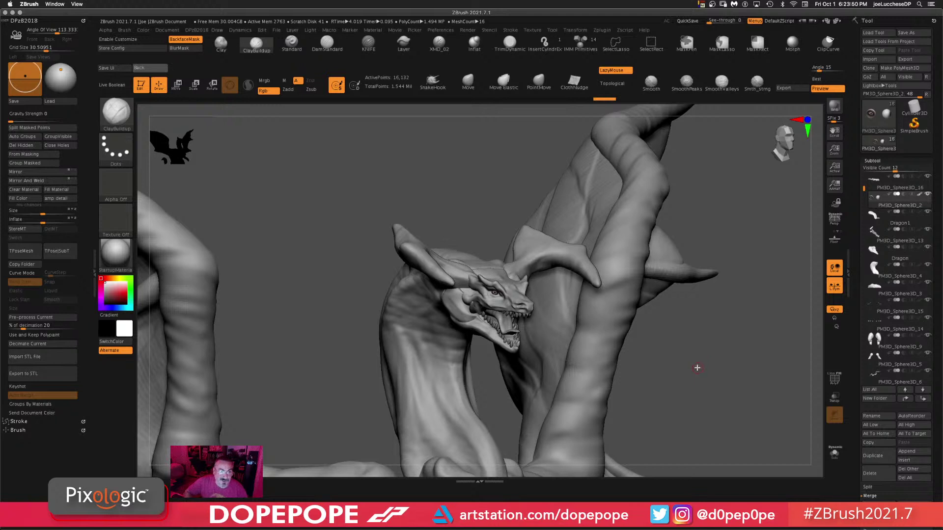
- Inspect the head, eyes and jaw profile against the neck and wings from low and side angles
key("ctrl+z")
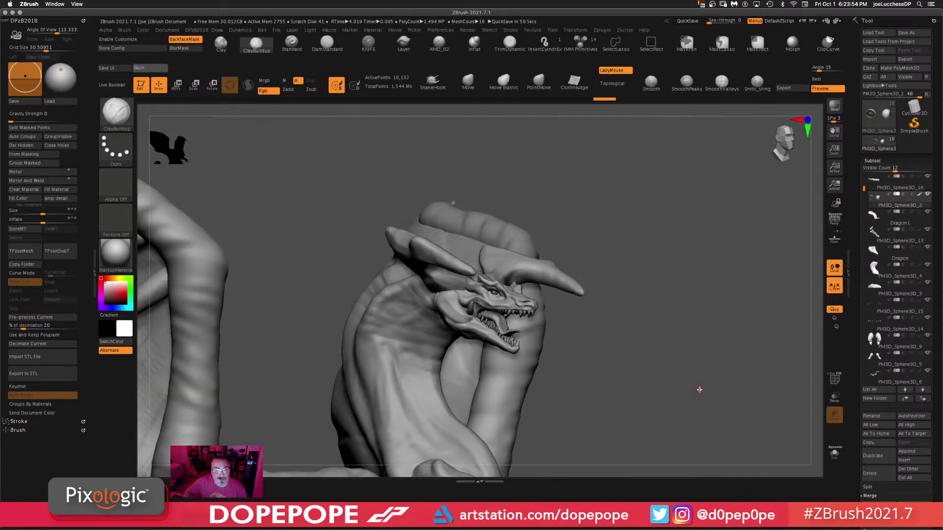
key("ctrl+z")
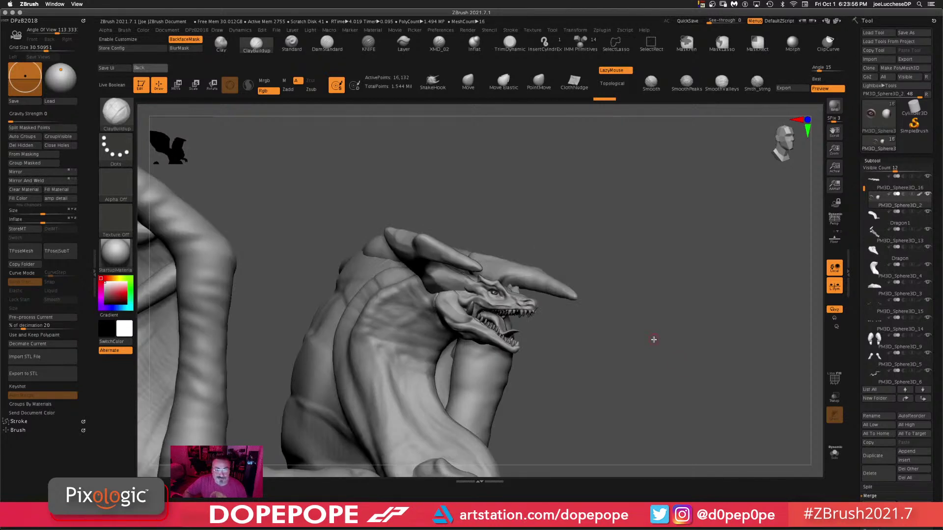
key("ctrl+z")
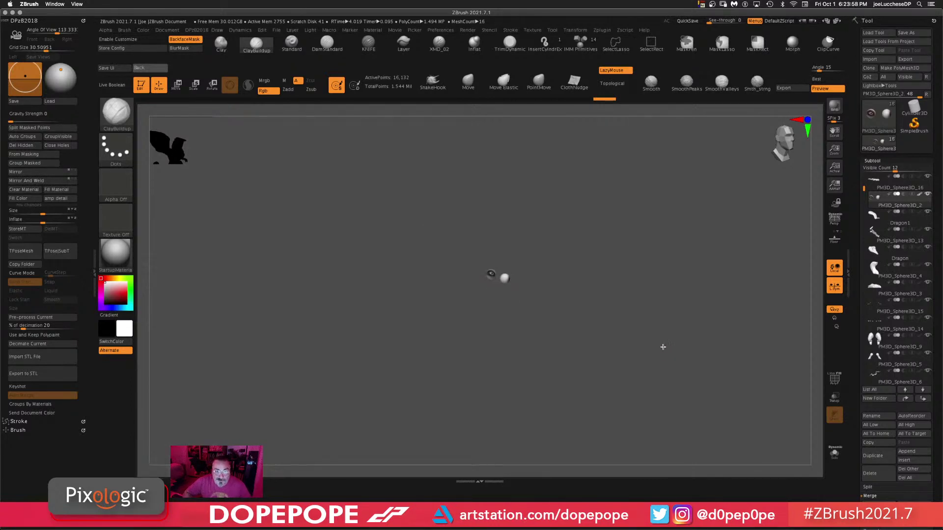
key("ctrl+z")
key("ctrl+z")
key("ctrl+z")
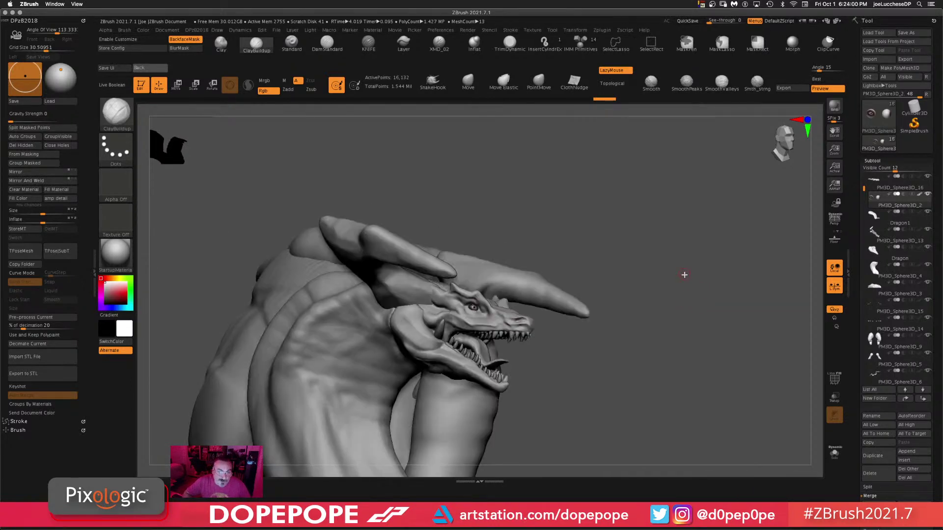
key("ctrl+z")
key("ctrl+z")
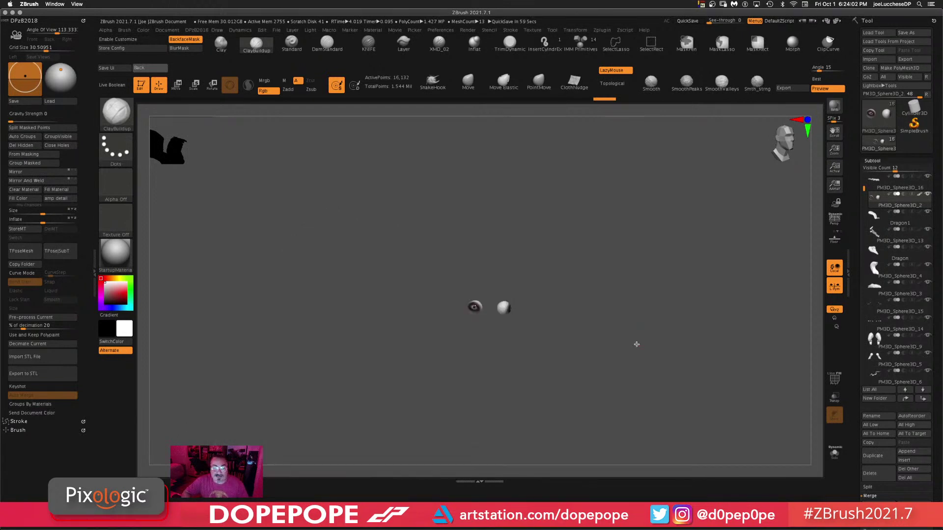
key("ctrl+z")
key("ctrl+z")
key("ctrl+z")
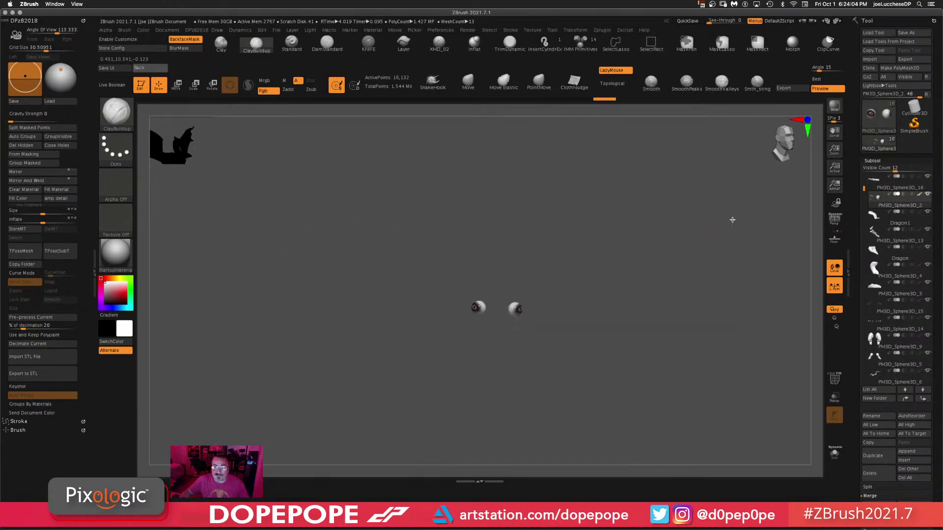
key("ctrl+z")
key("ctrl+z")
key("ctrl+z")
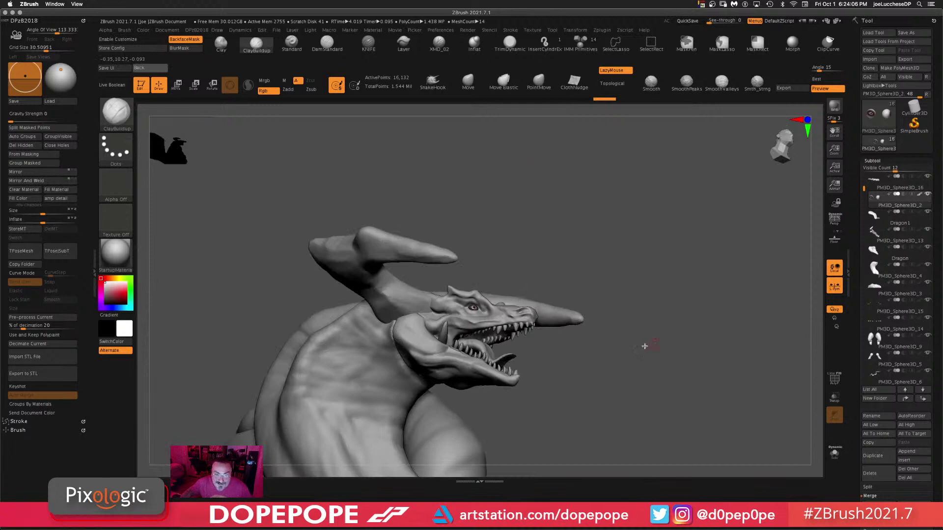
key("ctrl+z")
key("ctrl+z")
key("ctrl+z")
- Make the lower jaw subtool active and carve creases along its rear edge with the XMD_02 brush at a larger Draw Size
key("ctrl+z")
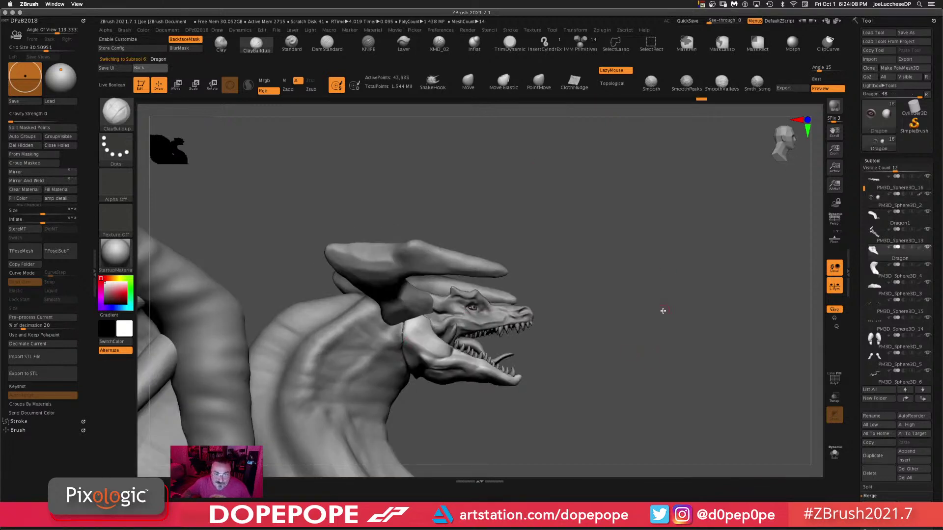
key("ctrl+z")
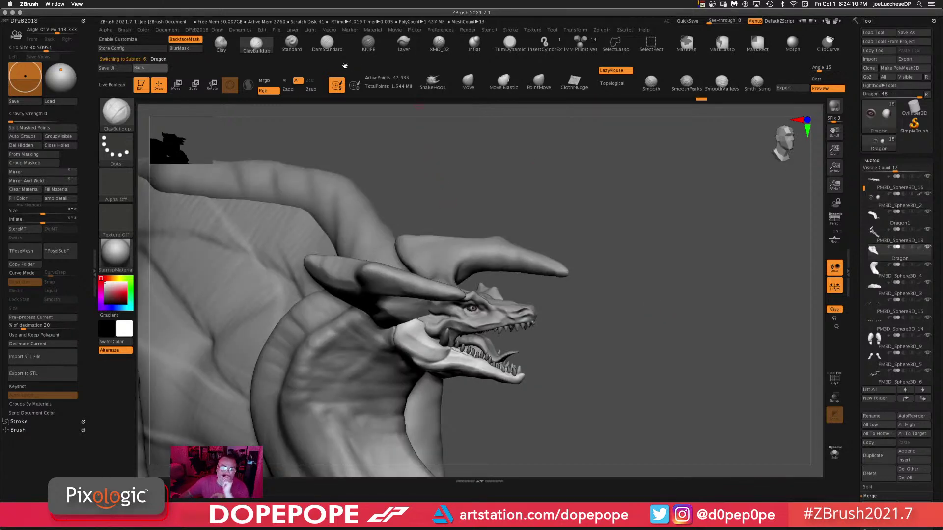
left_click(439, 42)
left_click_drag(647, 367, 643, 409, "alt")
key("space")
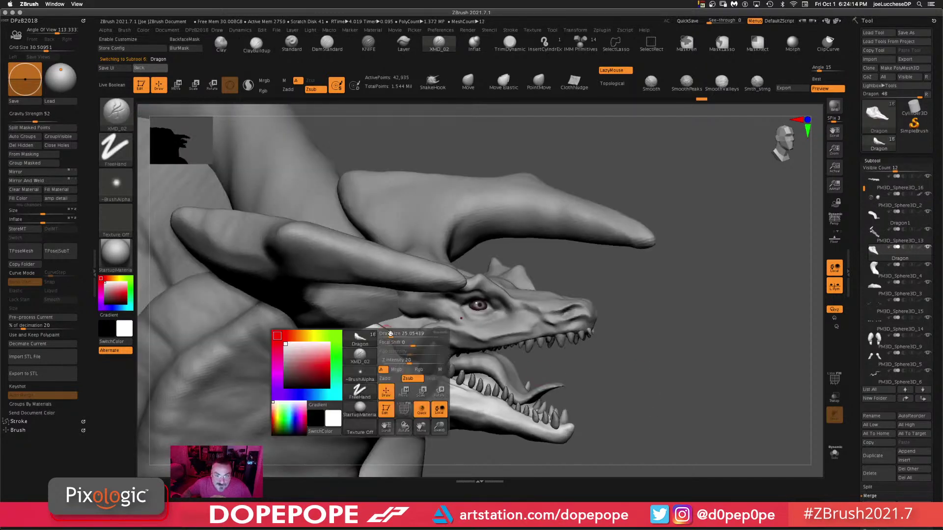
left_click_drag(390, 335, 395, 334)
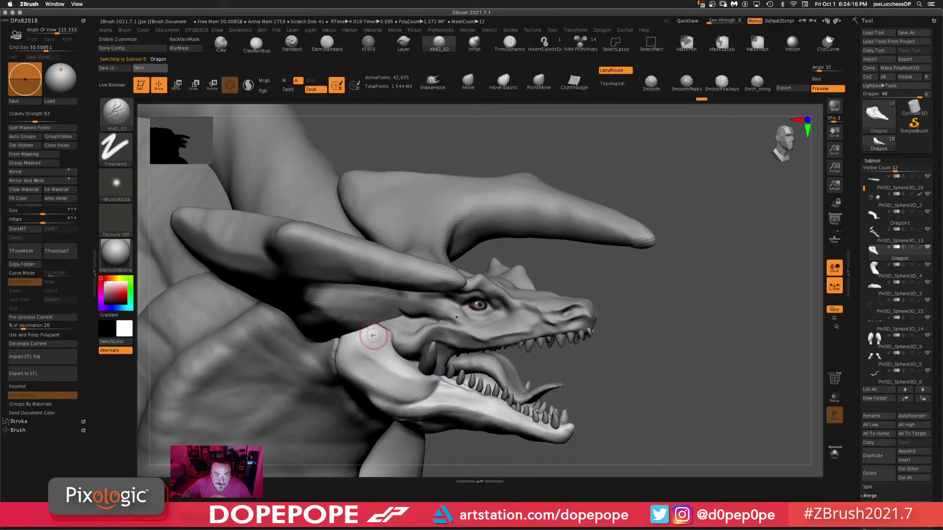
mouse_move(361, 332)
left_mouse_down()
mouse_move(341, 355)
mouse_move(368, 388)
left_mouse_up()
left_click_drag(699, 396, 723, 377)
left_click_drag(335, 359, 330, 342)
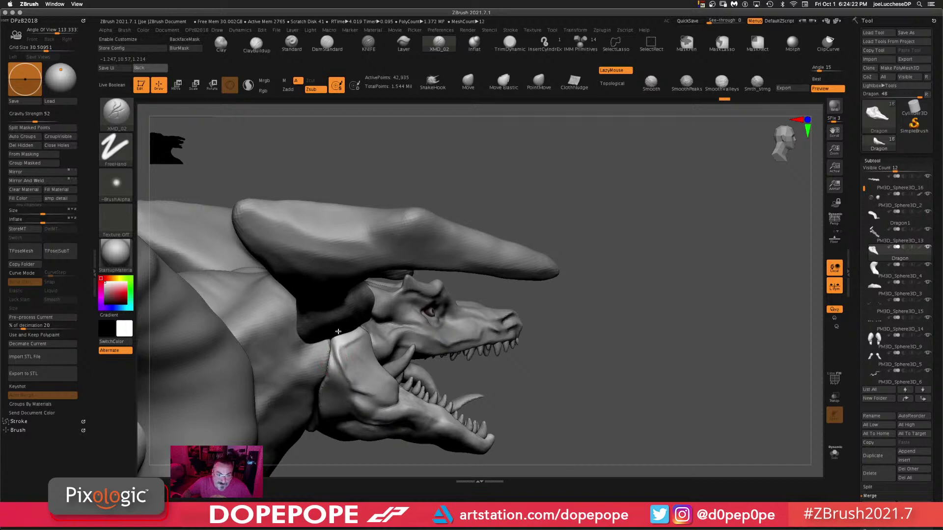
left_click_drag(722, 360, 689, 381)
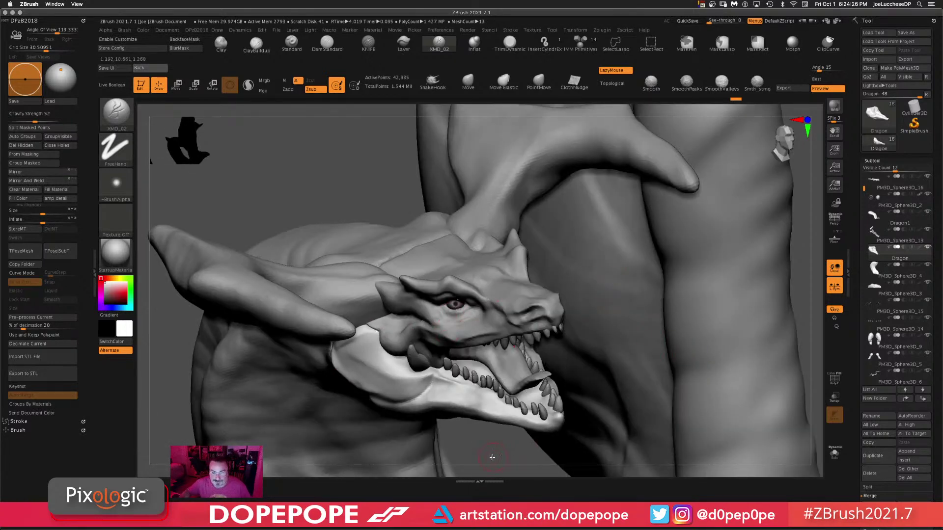
- Switch to the ClayBuildup brush and isolate the lower jaw, framed on its tip
left_click_drag(499, 460, 449, 343, "alt")
left_click_drag(782, 326, 717, 221, "alt")
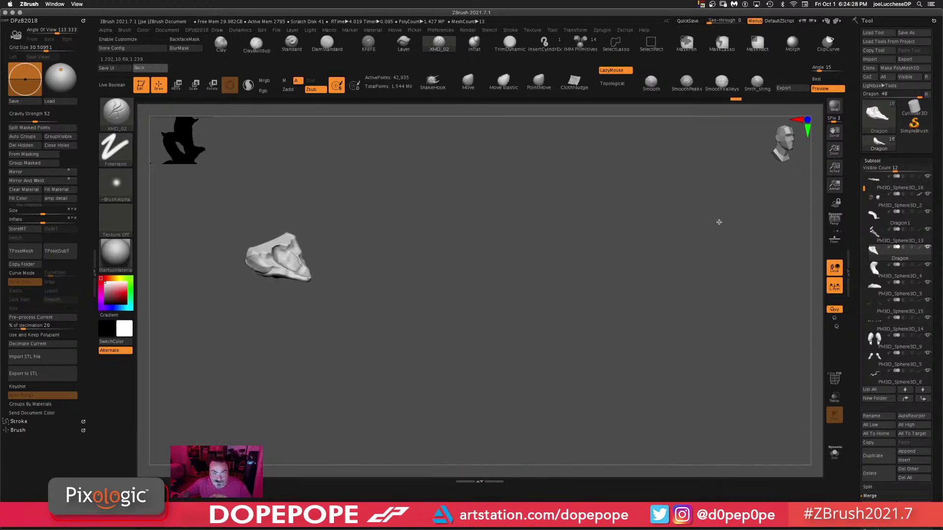
left_click_drag(581, 254, 574, 219)
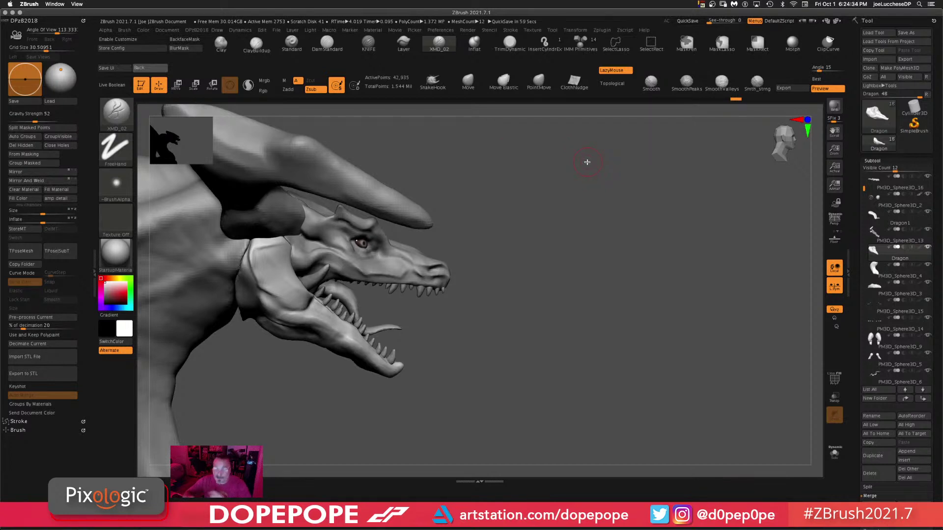
left_click_drag(596, 326, 625, 280)
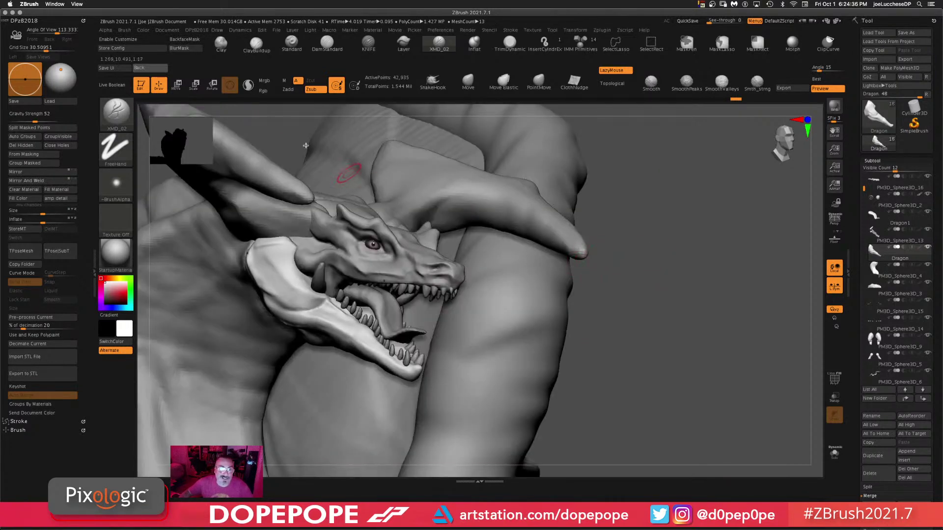
left_click(259, 45)
mouse_move(698, 255)
left_mouse_down()
mouse_move(714, 275)
mouse_move(604, 280)
mouse_move(614, 279)
mouse_move(614, 263)
mouse_move(606, 267)
left_mouse_up()
key("space")
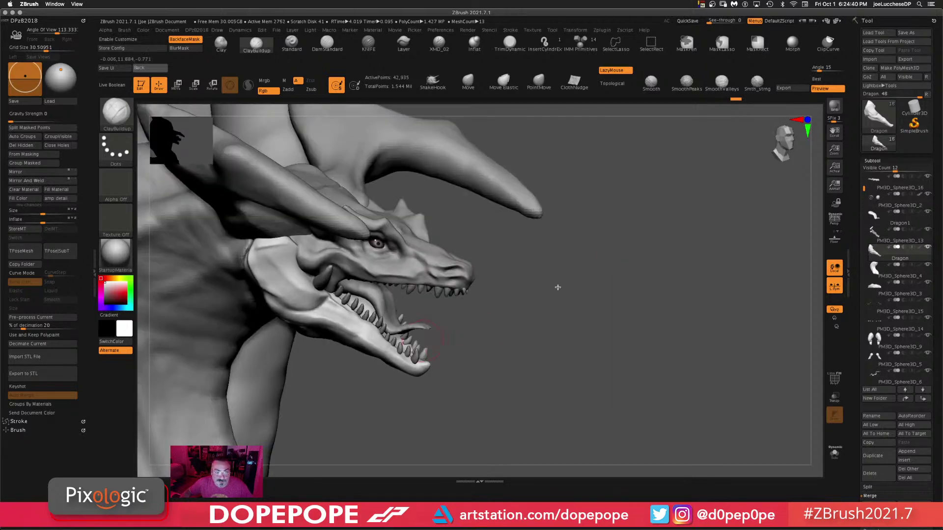
mouse_move(557, 287)
left_mouse_down()
mouse_move(649, 298)
mouse_move(625, 248)
left_mouse_up()
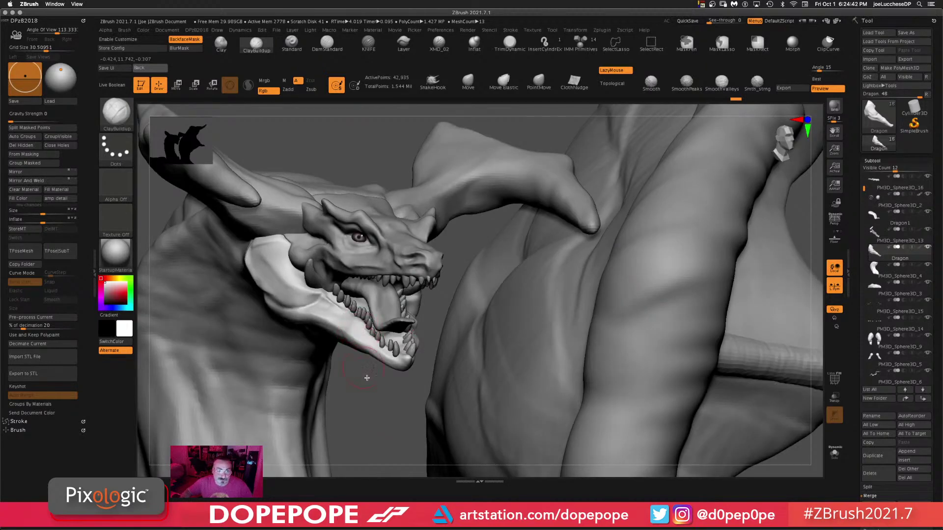
key("space")
left_click_drag(366, 391, 695, 288)
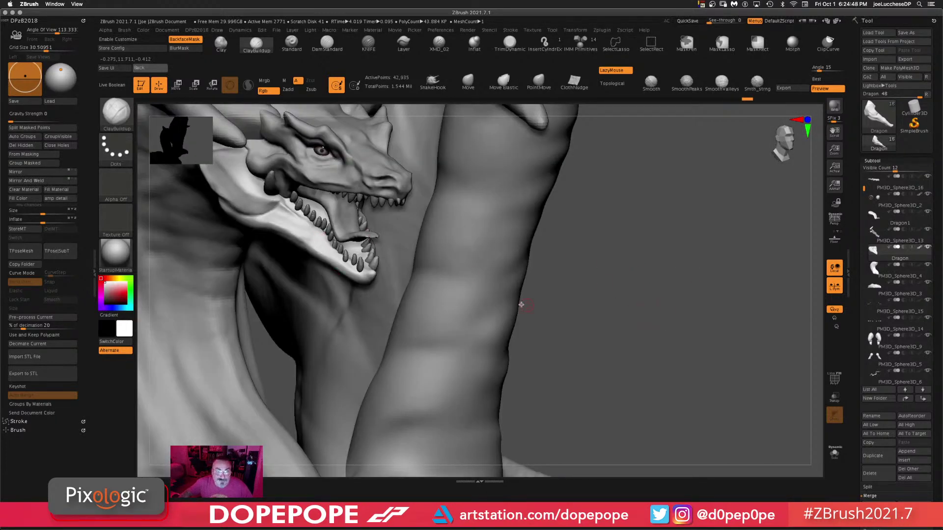
left_click(834, 452)
key("f")
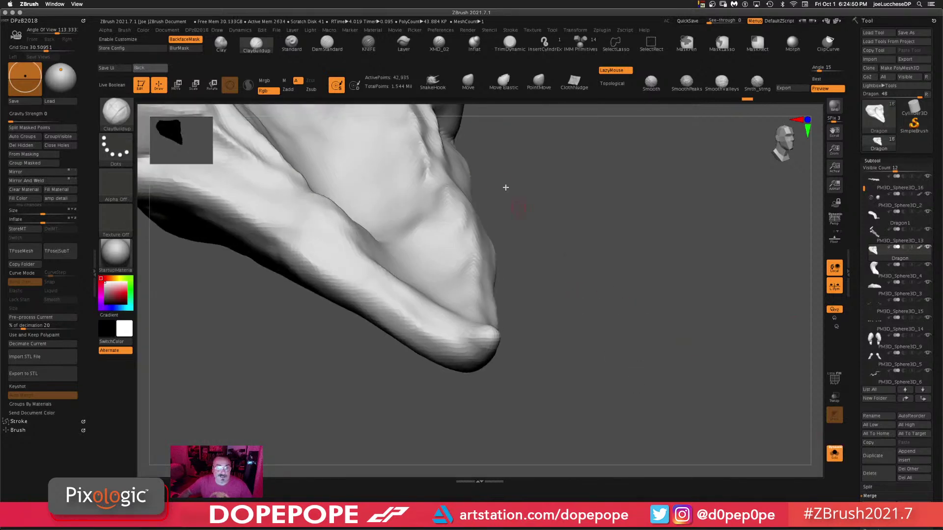
- Set ClayBuildup to Zadd instead of Rgb, adjust its Draw Size and build up the outer edge of the isolated jaw
key("space")
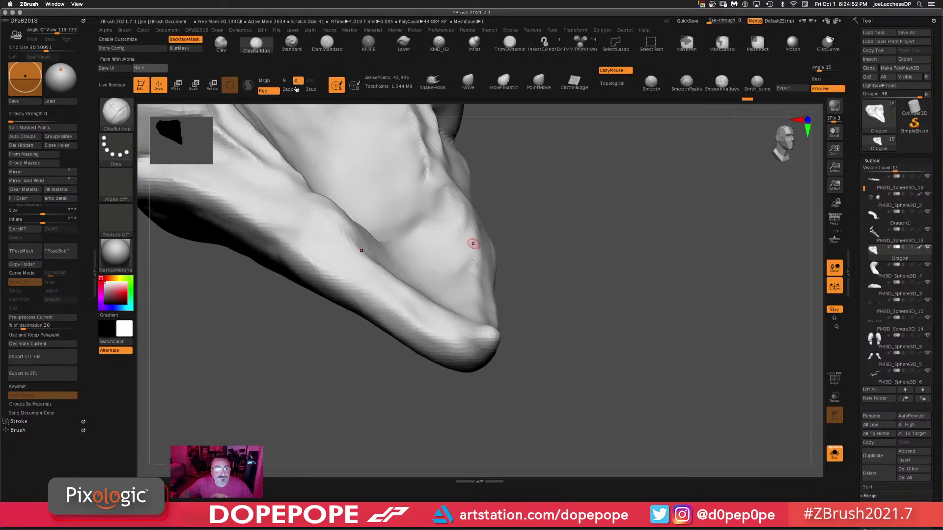
left_click(268, 91)
left_click(291, 90)
key("space")
left_click_drag(579, 264, 586, 264)
mouse_move(320, 225)
left_mouse_down()
mouse_move(273, 211)
mouse_move(374, 321)
mouse_move(363, 318)
left_mouse_up()
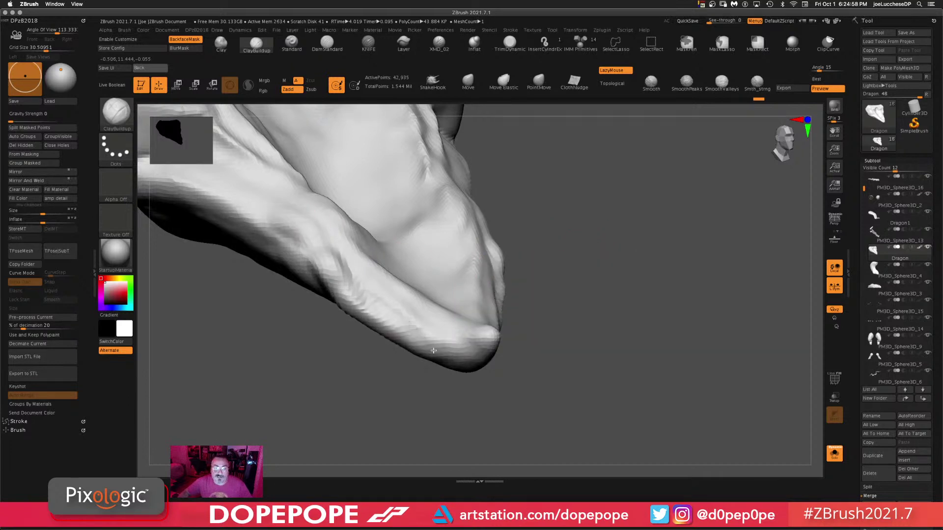
- Remesh the isolated jaw, build up clay along its underside toward the chin and show the full dragon again
left_click_drag(678, 316, 612, 262)
left_click_drag(550, 217, 566, 410, "ctrl")
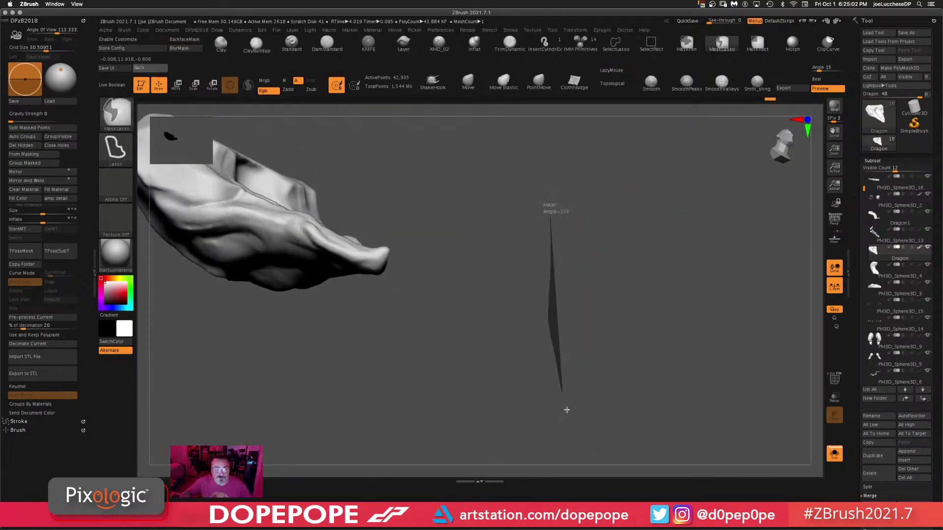
mouse_move(515, 276)
left_mouse_down("alt")
mouse_move(617, 333)
mouse_move(604, 321)
left_mouse_up("alt")
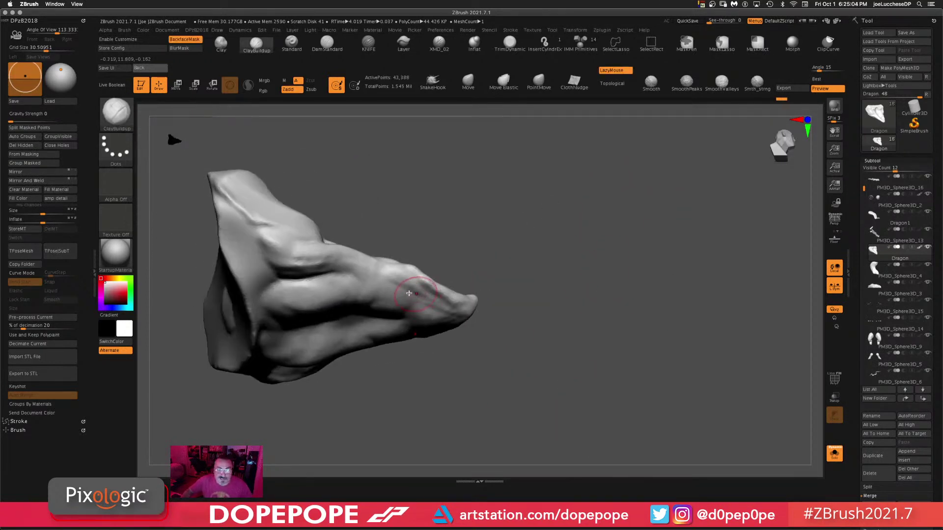
mouse_move(412, 291)
left_mouse_down()
mouse_move(393, 281)
mouse_move(452, 326)
left_mouse_up()
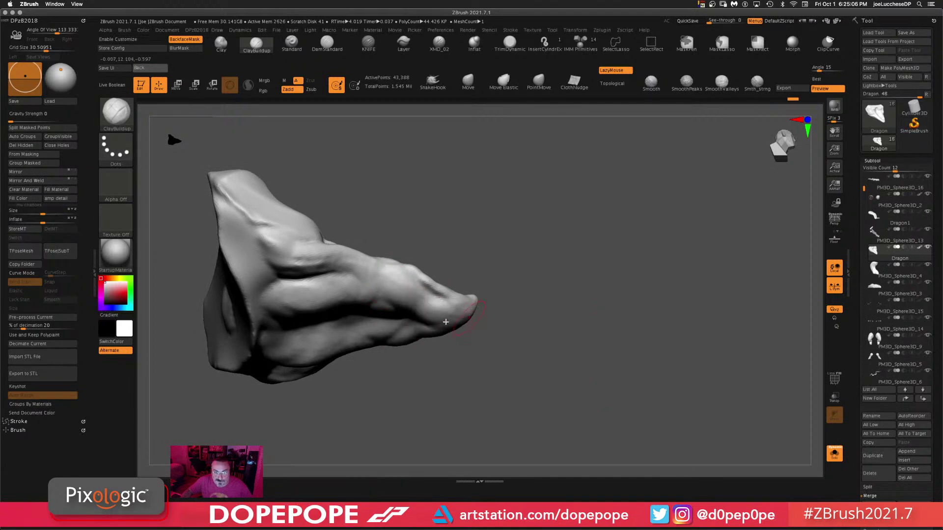
mouse_move(650, 301)
left_mouse_down()
mouse_move(635, 315)
mouse_move(824, 460)
left_mouse_up()
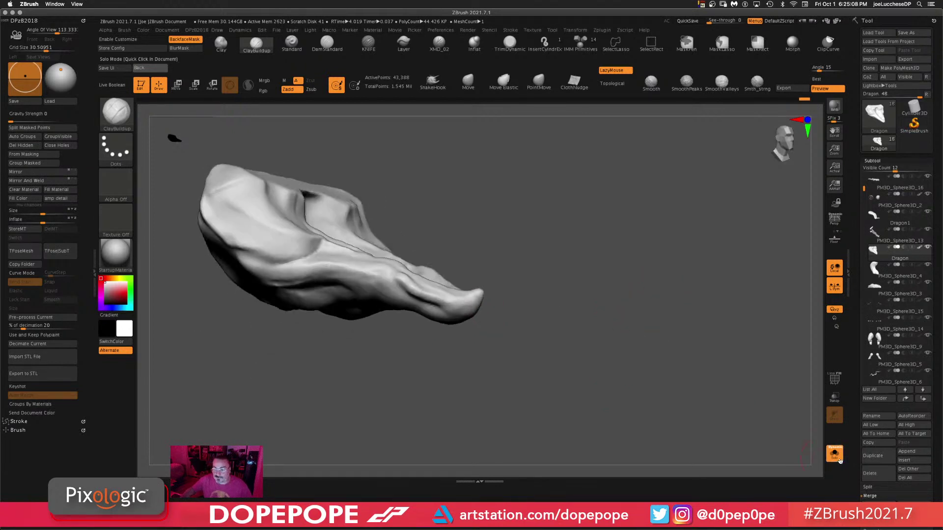
left_click(834, 456)
- Examine the reworked lower jaw against the head, teeth and neck in profile, from the front and in three-quarter view
left_click_drag(673, 332, 621, 281, "alt")
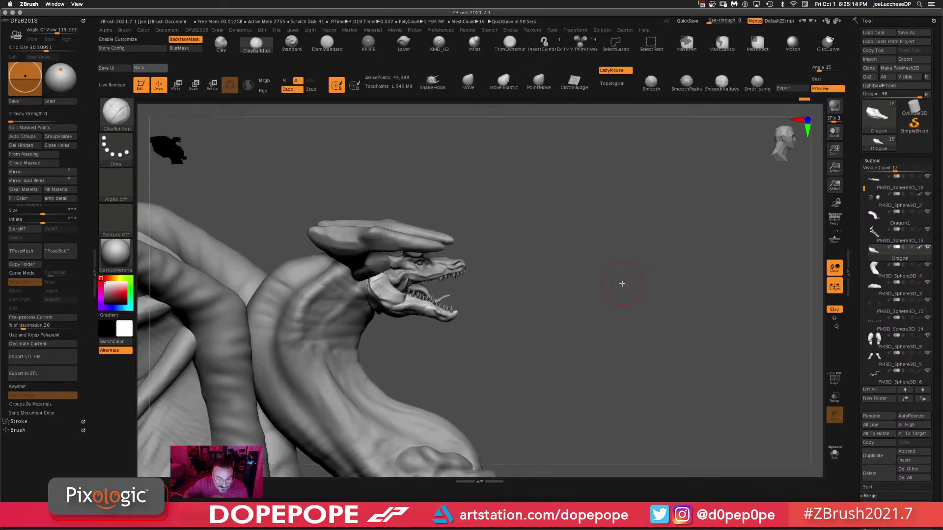
left_click_drag(580, 370, 676, 205)
left_click_drag(635, 327, 631, 223)
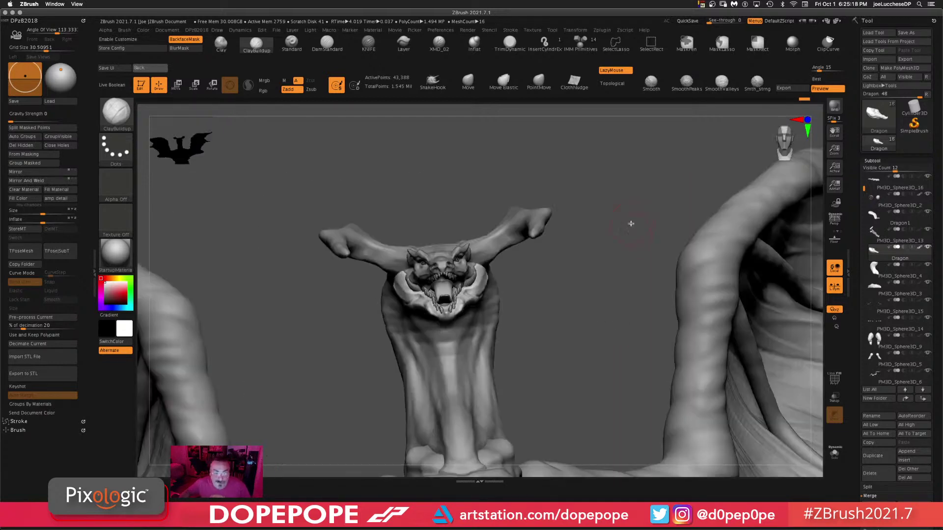
left_click_drag(554, 306, 556, 106)
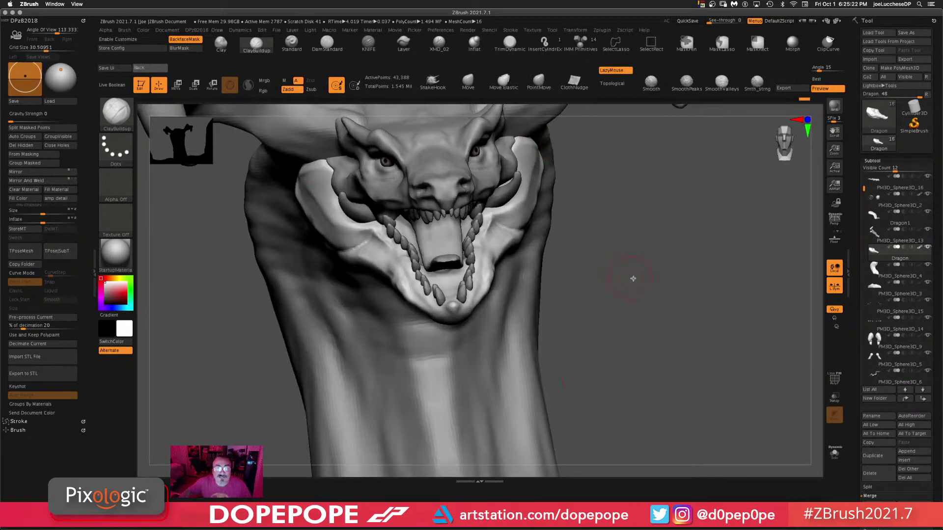
left_click_drag(633, 278, 668, 247)
left_click_drag(608, 293, 629, 360, "alt")
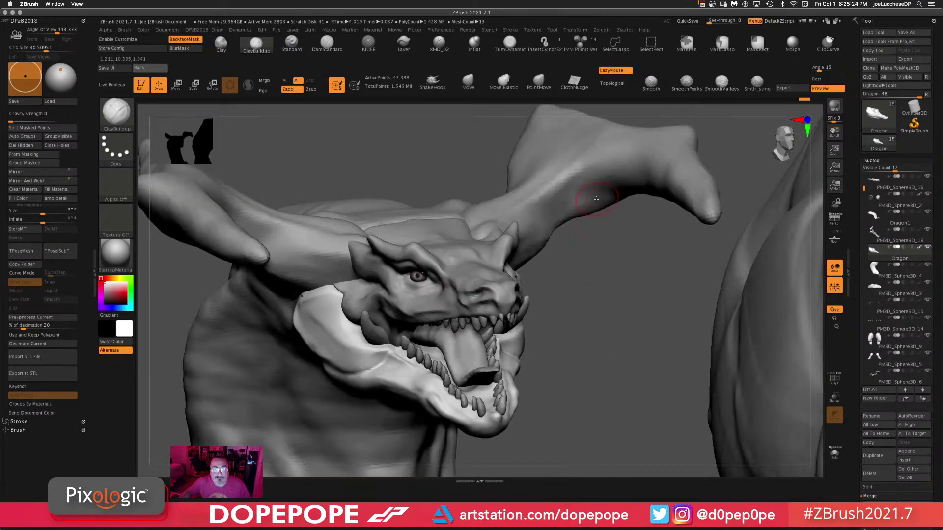
left_click_drag(583, 308, 550, 285)
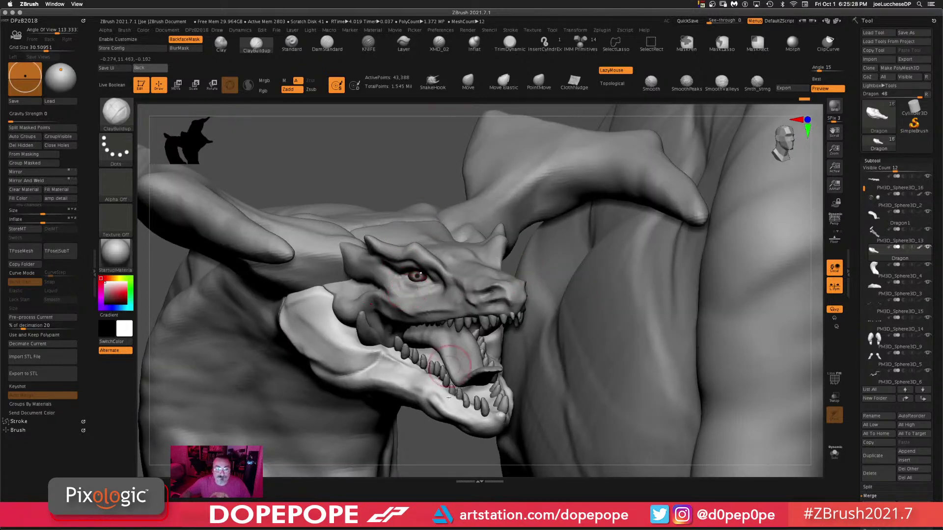
left_click_drag(448, 453, 608, 329, "alt")
left_click_drag(711, 378, 638, 323, "alt")
left_click_drag(635, 290, 634, 282)
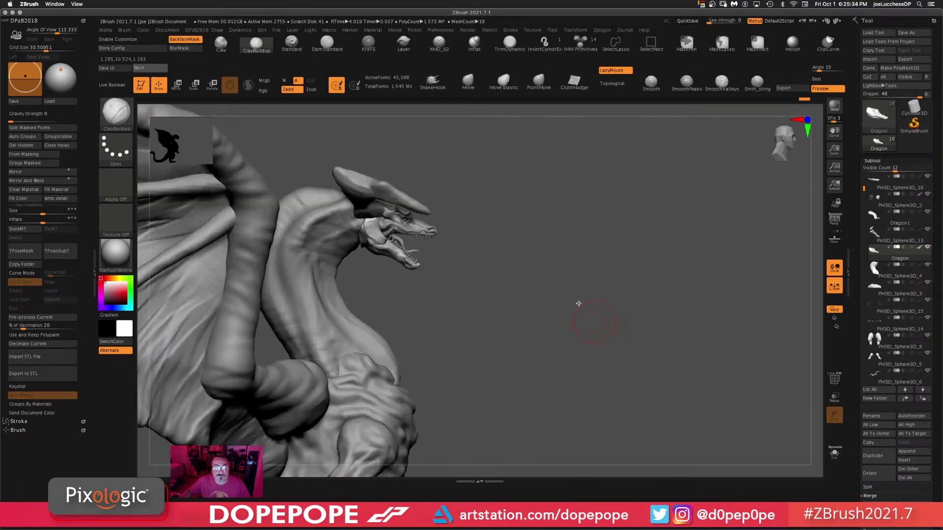
- Review the dragon's whole body and wings from the side, three-quarter and front
right_click_drag(578, 304, 686, 276)
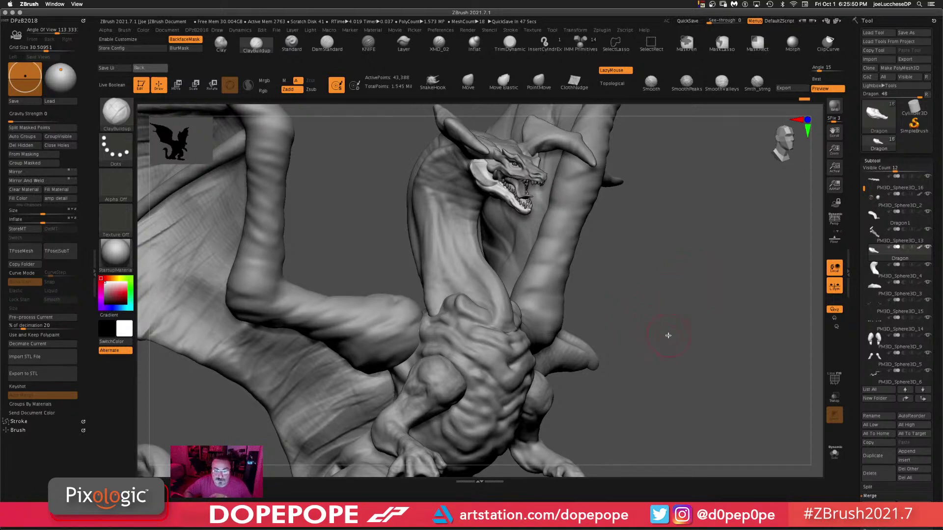
key("f")
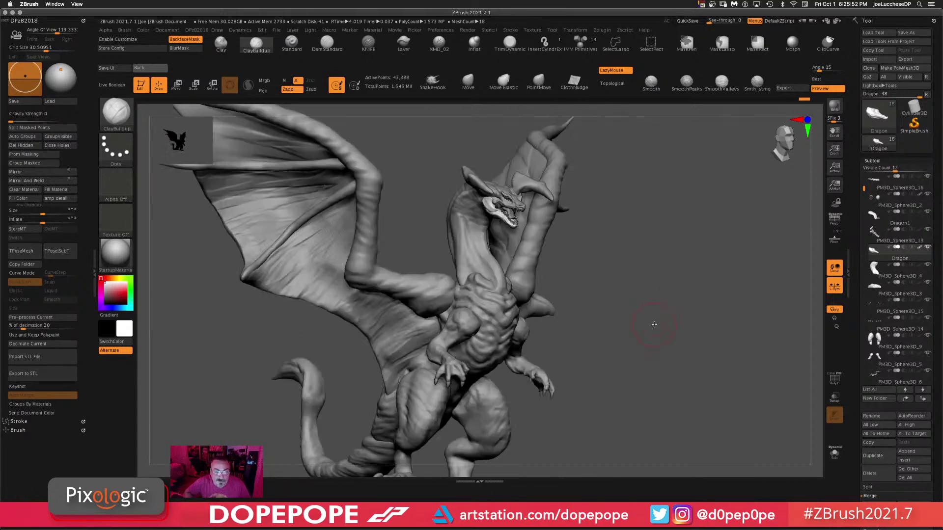
mouse_move(631, 333)
left_mouse_down()
mouse_move(643, 311)
mouse_move(623, 315)
left_mouse_up()
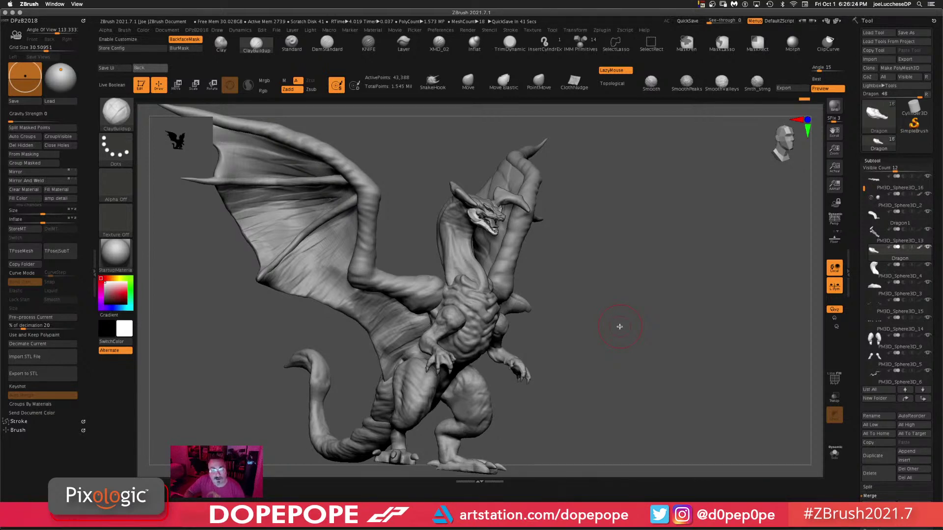
left_click_drag(652, 295, 633, 262)
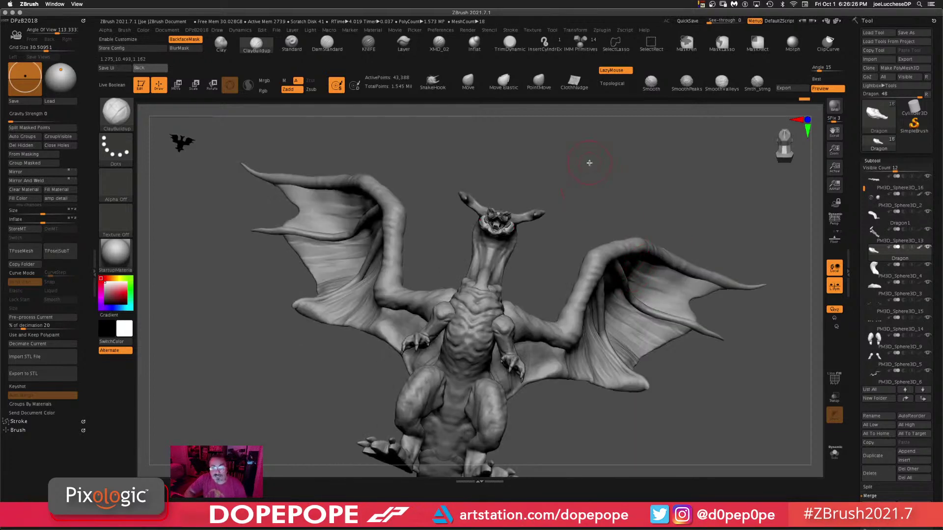
left_click_drag(589, 162, 599, 173)
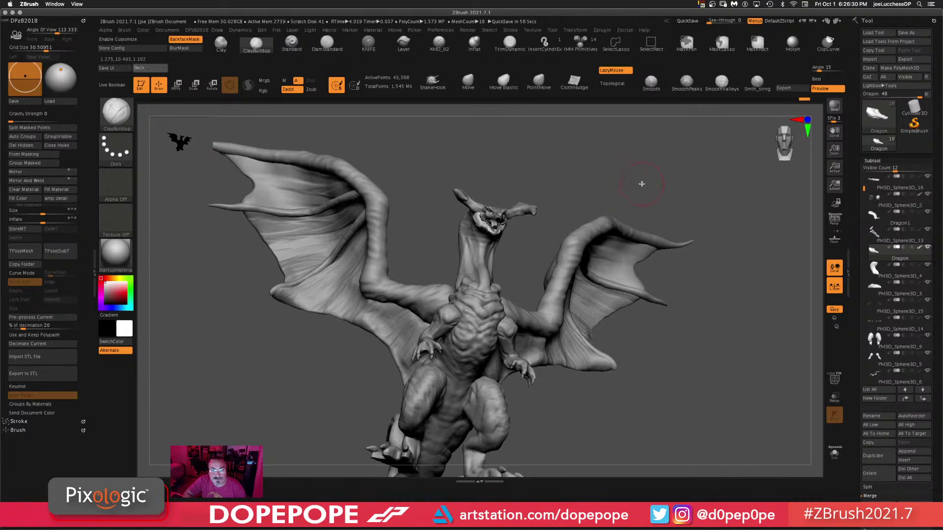
left_click_drag(659, 179, 669, 193)
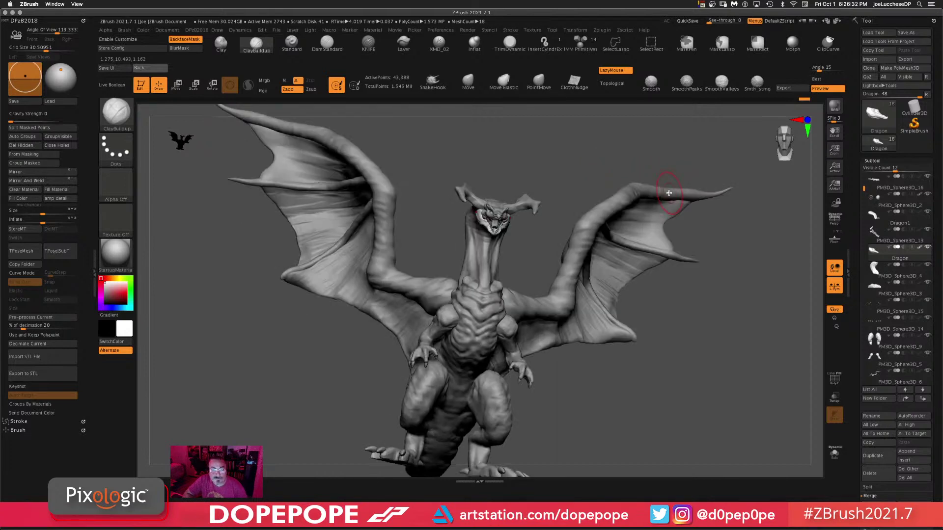
left_click_drag(711, 364, 707, 365)
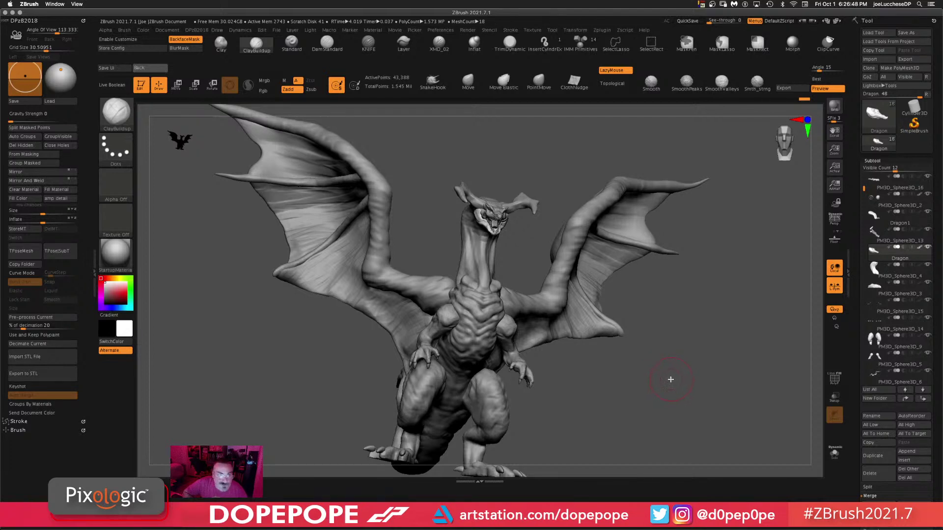
- Make the eyes subtool PM3D_Sphere3D_2 active
left_click_drag(674, 387, 638, 315)
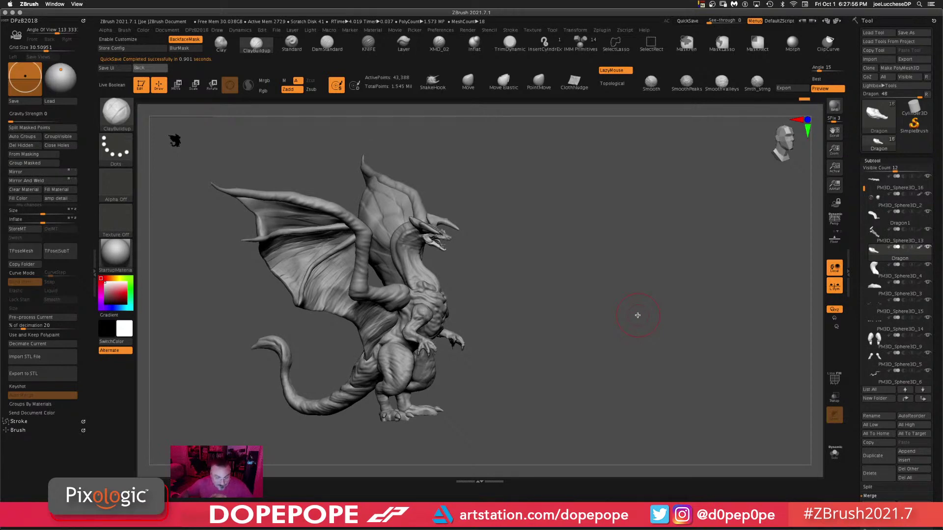
left_click_drag(681, 306, 766, 287, "shift")
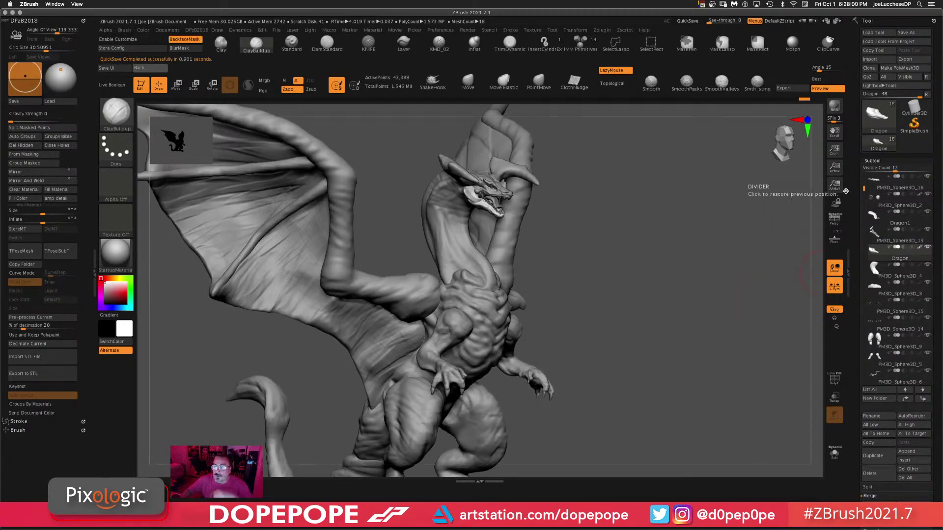
left_click(888, 203)
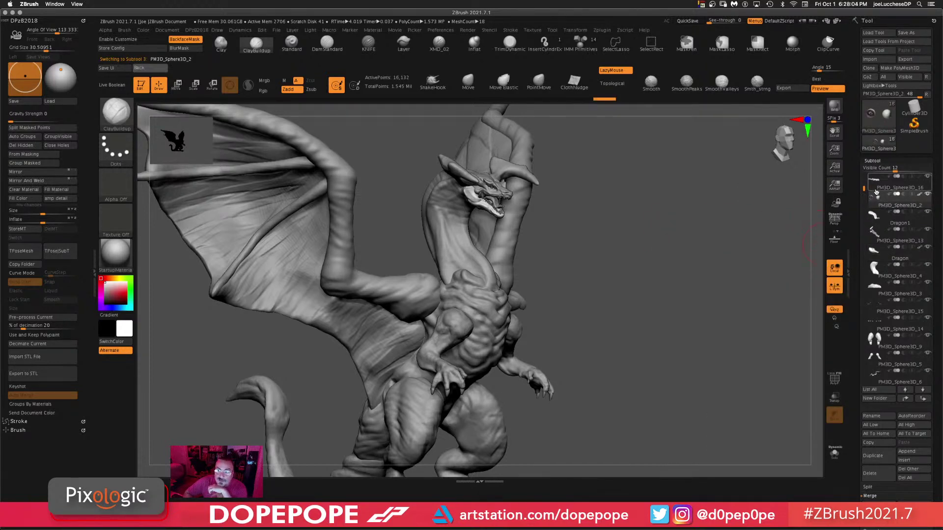
- Make the subtool PM3D_Sphere3D_16 active
scroll(878, 206, "up", 1)
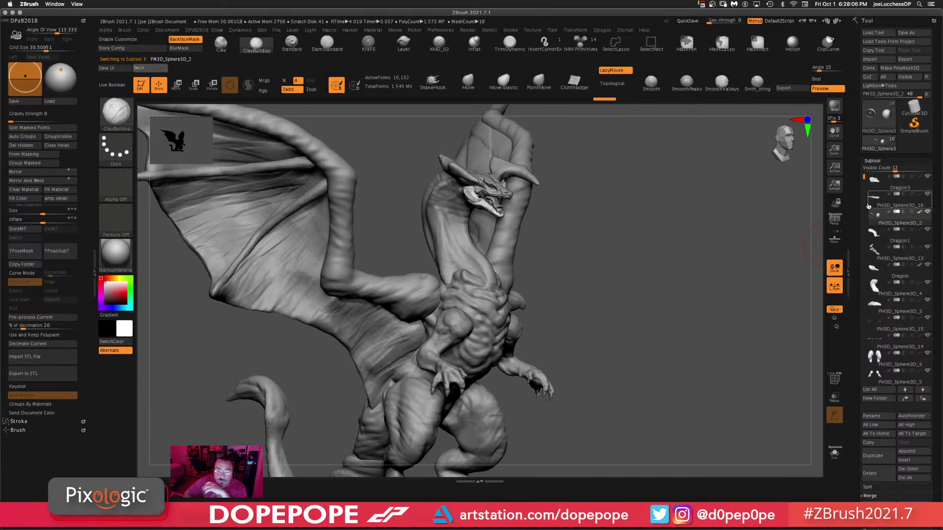
left_click(887, 205)
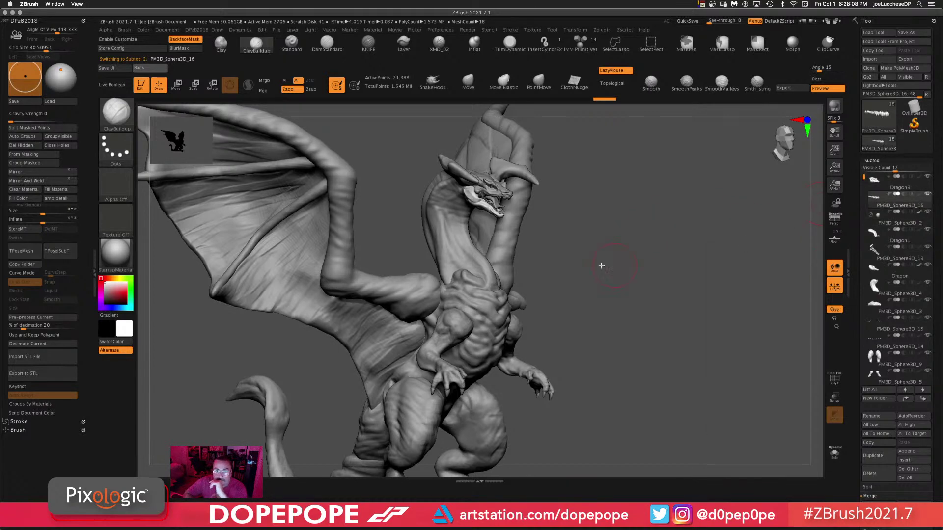
mouse_move(890, 225)
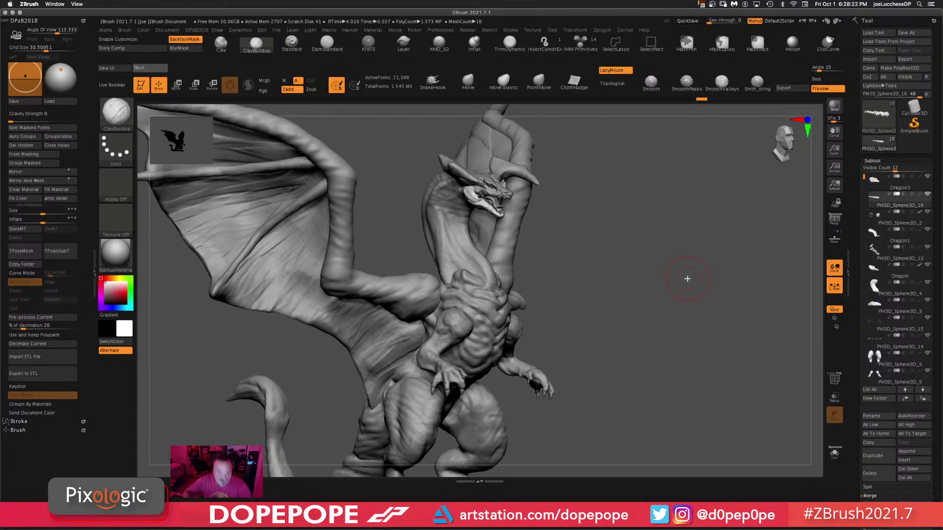
- Examine the dragon's upper body and wings, and its head, horns and neck up close, from the front, side and three-quarter view
left_click_drag(643, 284, 640, 282)
left_click_drag(788, 256, 774, 296, "alt")
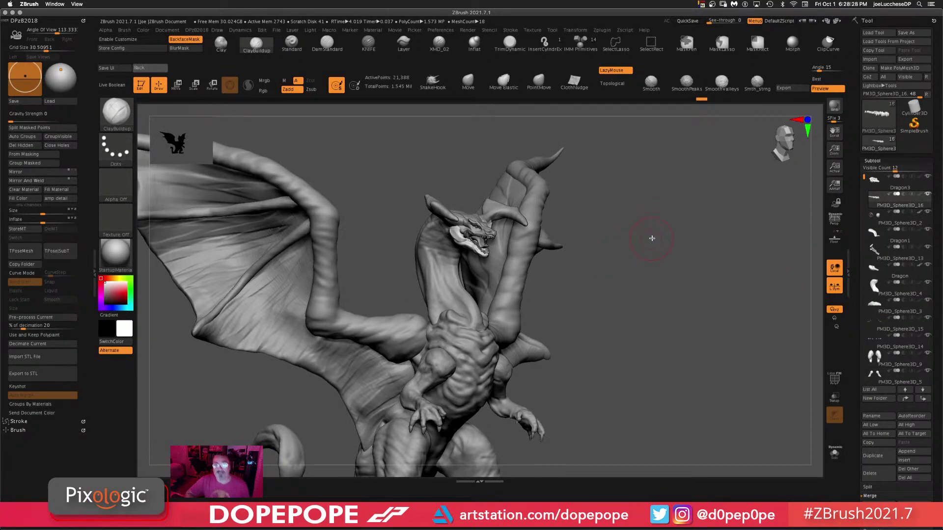
mouse_move(652, 238)
left_mouse_down()
mouse_move(676, 238)
mouse_move(665, 251)
left_mouse_up()
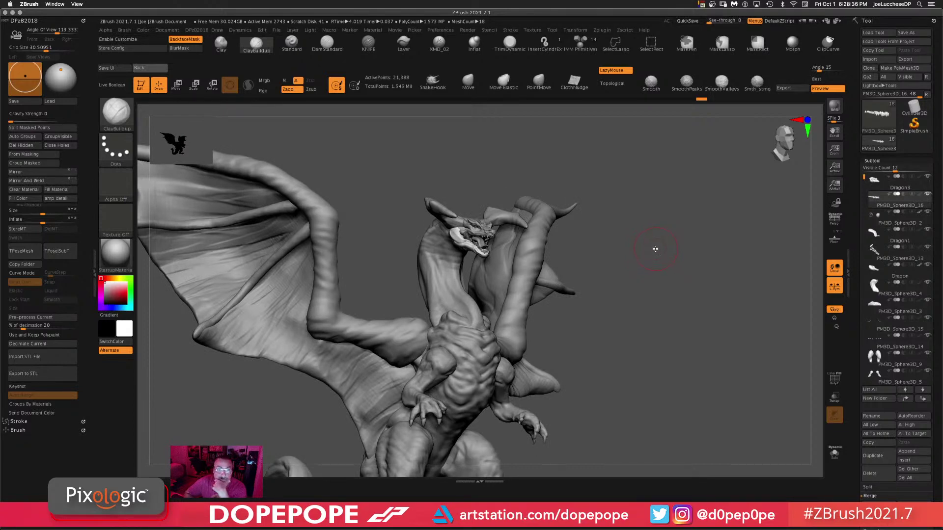
left_click_drag(658, 242, 652, 264)
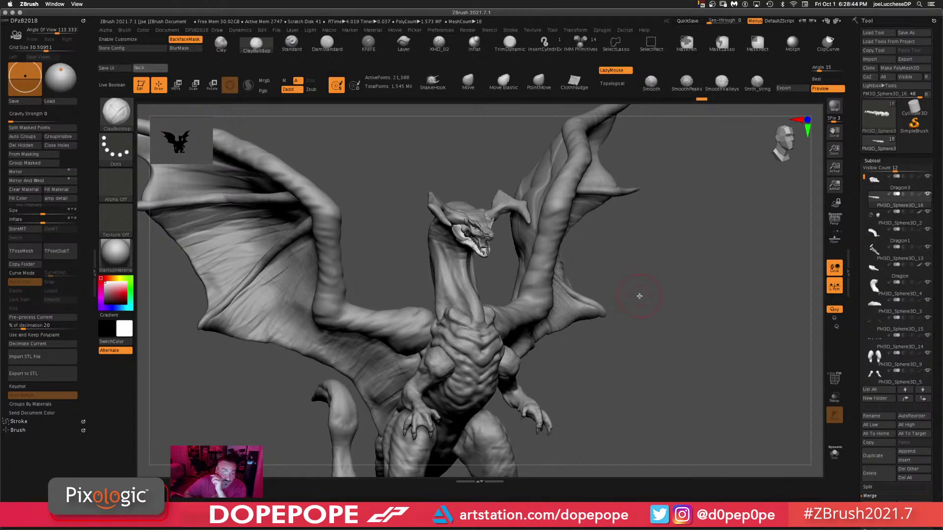
key("ctrl+z")
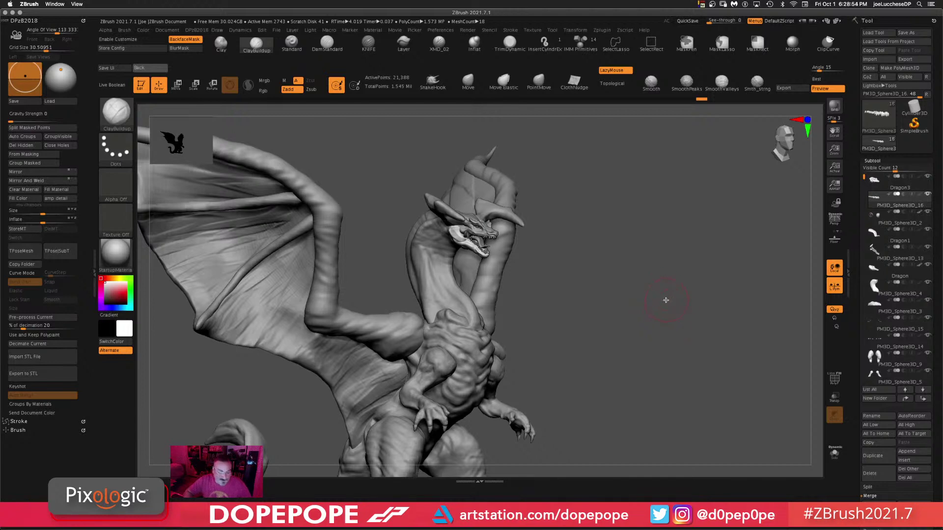
left_click_drag(660, 330, 660, 311, "alt")
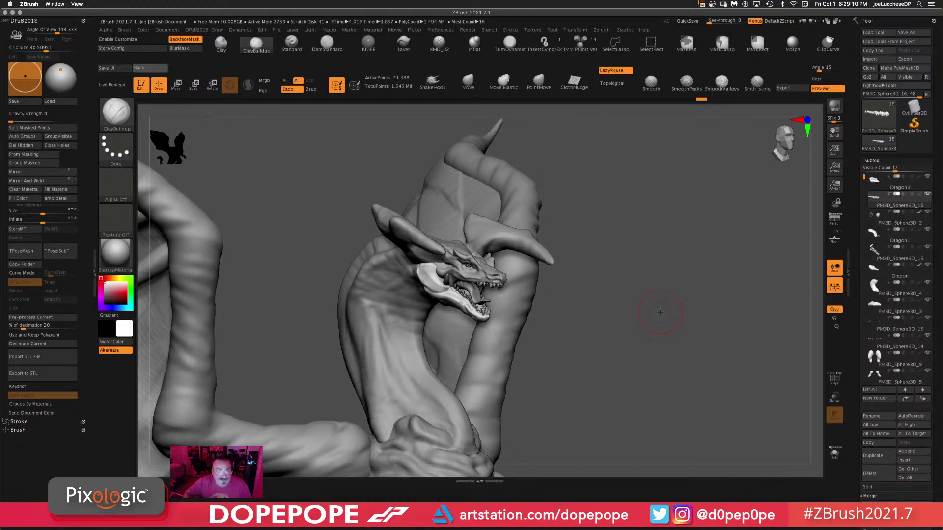
left_click_drag(649, 358, 645, 321, "alt")
left_click_drag(650, 319, 662, 314)
left_click_drag(577, 159, 585, 329, "shift")
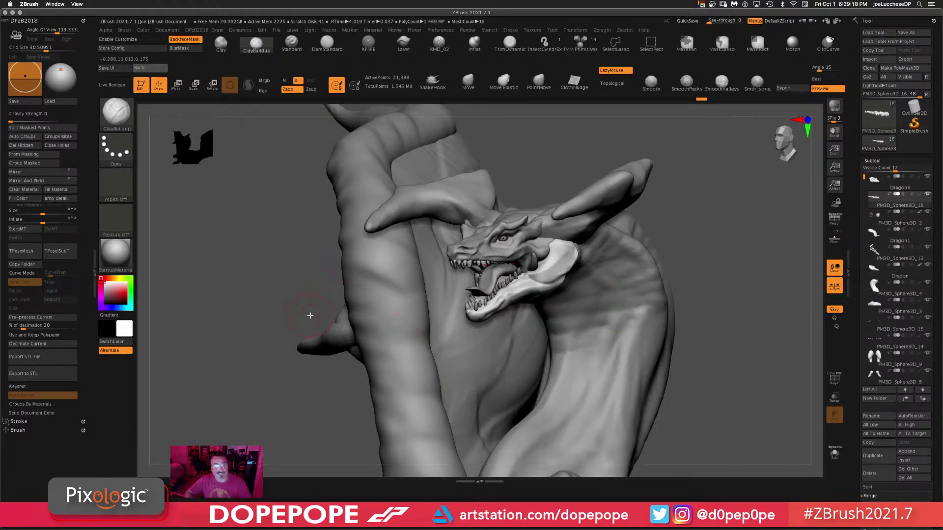
mouse_move(228, 296)
left_mouse_down()
mouse_move(238, 274)
mouse_move(235, 302)
left_mouse_up()
left_click_drag(414, 269, 471, 265)
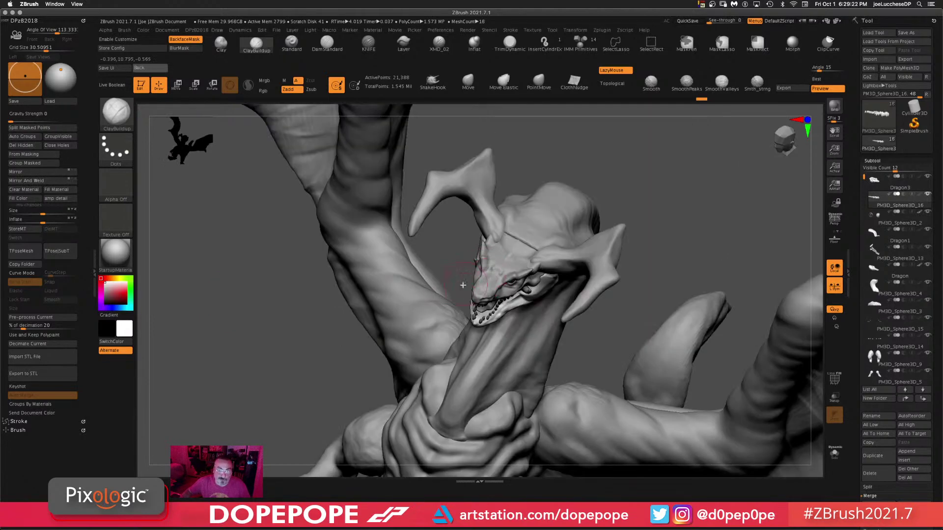
left_click_drag(685, 164, 564, 200)
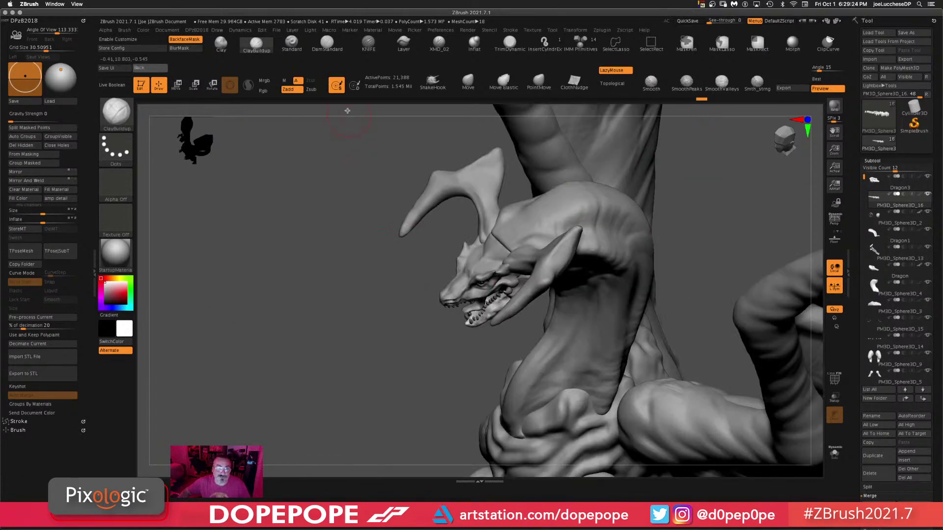
- Make the horn subtool active and stretch the long horn tips with the SnakeHook brush
left_click(436, 211, "alt")
left_click_drag(375, 204, 283, 117)
left_click(432, 83)
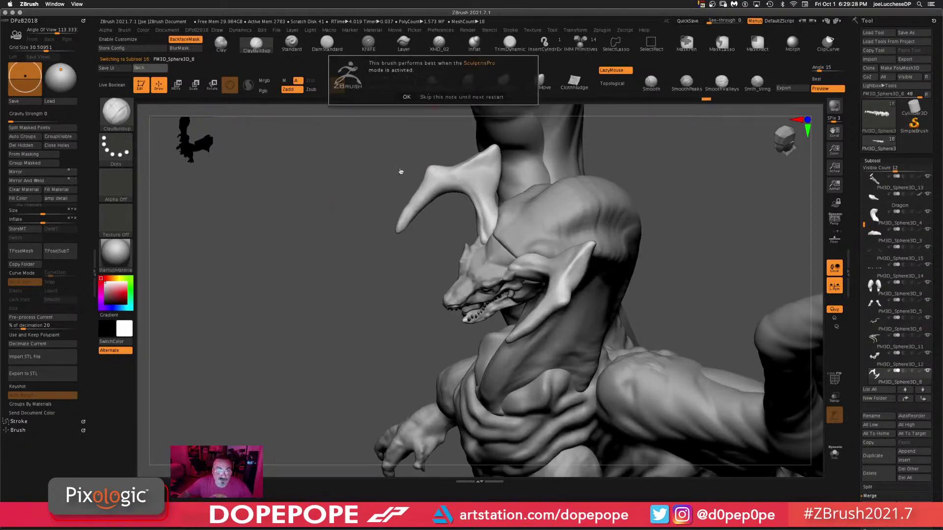
left_click(438, 97)
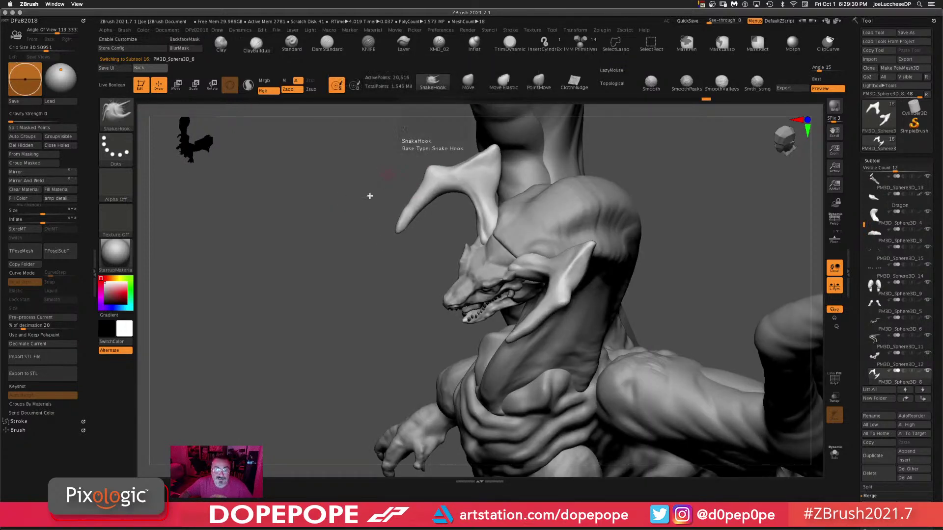
key("space")
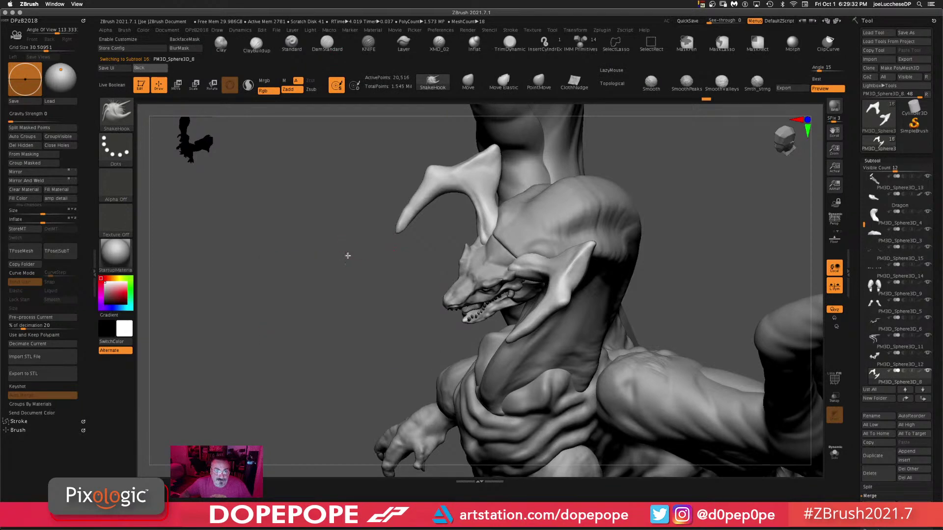
mouse_move(347, 255)
left_mouse_down()
mouse_move(393, 266)
mouse_move(608, 274)
left_mouse_up()
key("space")
key("space")
mouse_move(540, 257)
left_mouse_down()
mouse_move(540, 284)
mouse_move(542, 270)
left_mouse_up()
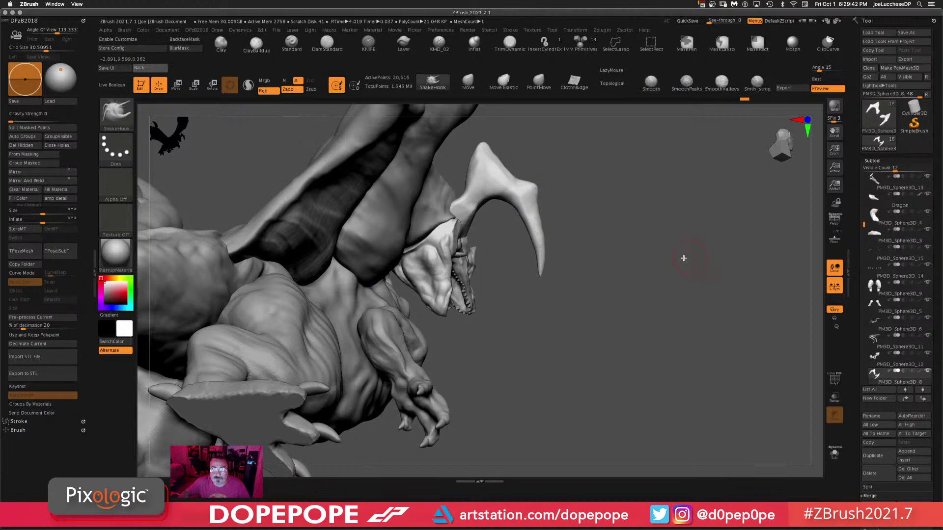
- Pull the rear prongs of both horns out into longer spikes with SnakeHook and smooth them
left_click_drag(684, 259, 648, 253, "shift")
mouse_move(523, 144)
left_mouse_down()
mouse_move(564, 140)
mouse_move(557, 131)
mouse_move(567, 131)
mouse_move(556, 320)
mouse_move(512, 286)
mouse_move(516, 268)
mouse_move(544, 252)
left_mouse_up()
key("space")
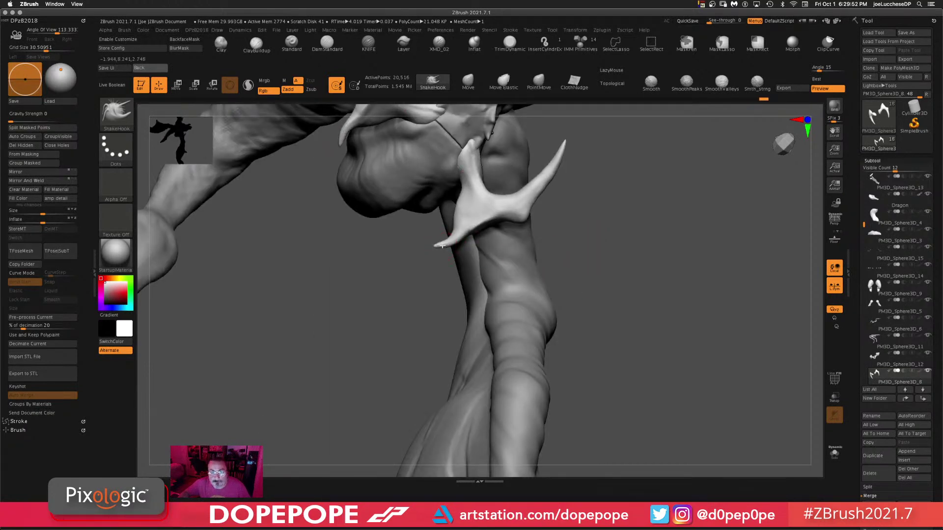
key("shift")
left_click_drag(430, 246, 470, 229, "shift")
- Adjust the horn bases beside the head in front view with the Move brush
mouse_move(657, 216)
left_mouse_down("alt")
mouse_move(656, 204)
mouse_move(648, 314)
left_mouse_up("alt")
left_click_drag(698, 216, 656, 364)
left_click_drag(582, 229, 655, 302)
left_click_drag(530, 249, 454, 97, "alt")
mouse_move(608, 231)
left_mouse_down()
mouse_move(697, 278)
mouse_move(619, 278)
mouse_move(646, 332)
mouse_move(534, 210)
mouse_move(444, 168)
left_mouse_up()
left_click(473, 82)
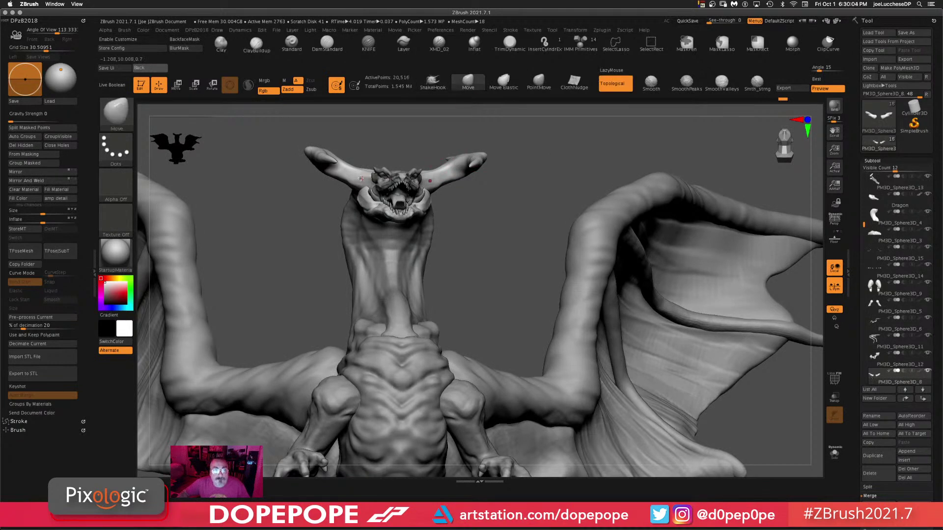
key("space")
left_click_drag(352, 180, 364, 183)
key("ctrl")
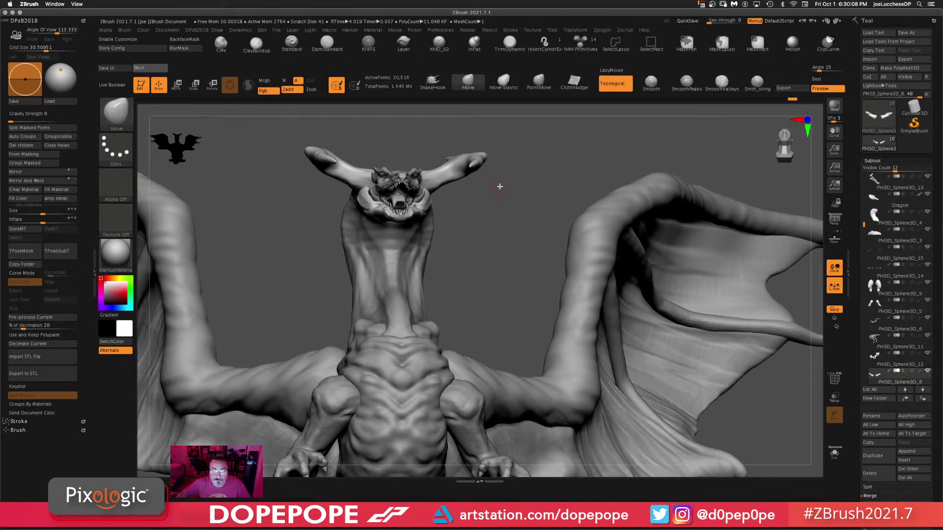
key("space")
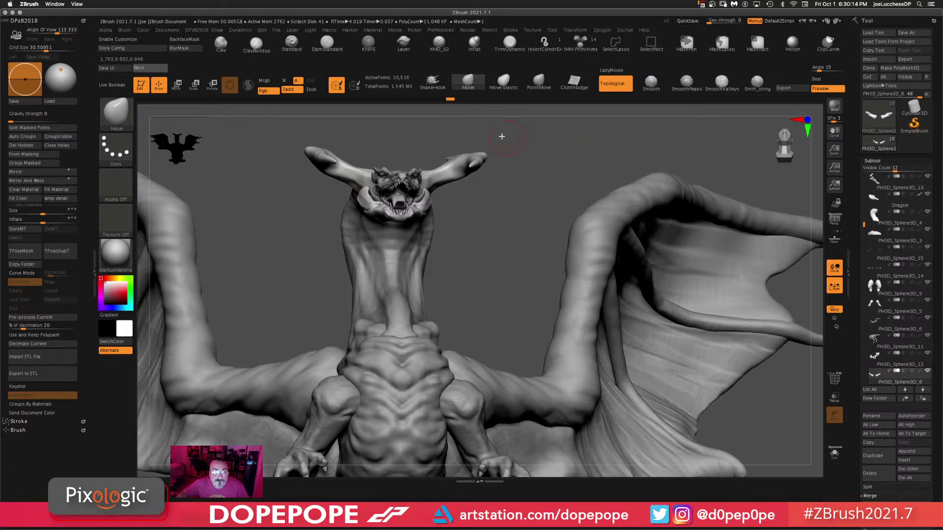
- Choose the DamStandard brush for the horns and adjust its draw size
left_click(327, 43)
left_click_drag(537, 190, 608, 162)
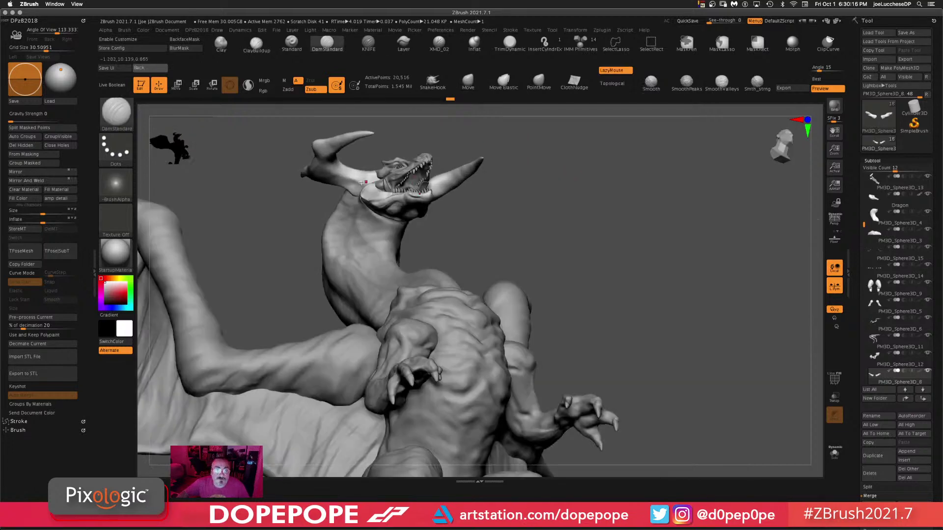
key("space")
left_click(396, 166)
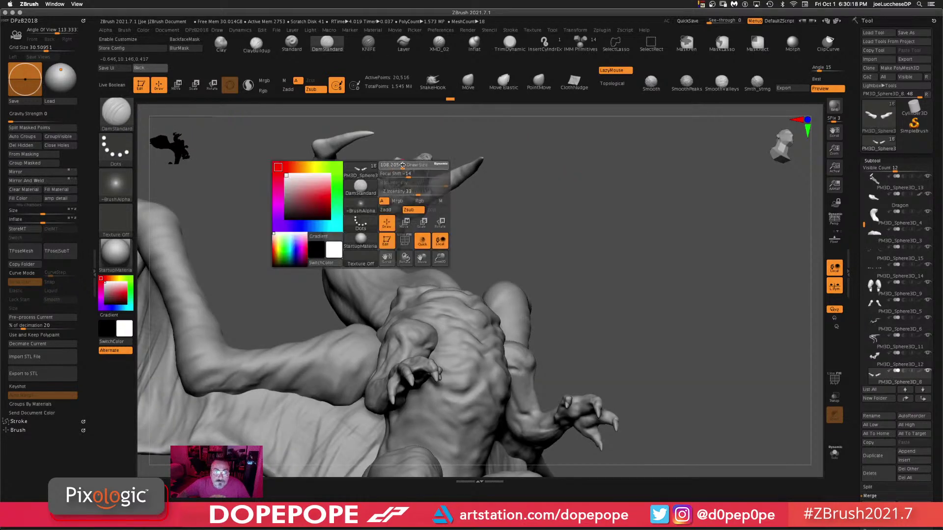
- Carve creases along the underside of the dragon's horn and around its base behind the jaw with the DamStandard brush
left_click_drag(560, 183, 564, 231, "alt")
left_click_drag(306, 160, 381, 189)
left_click_drag(688, 286, 631, 252)
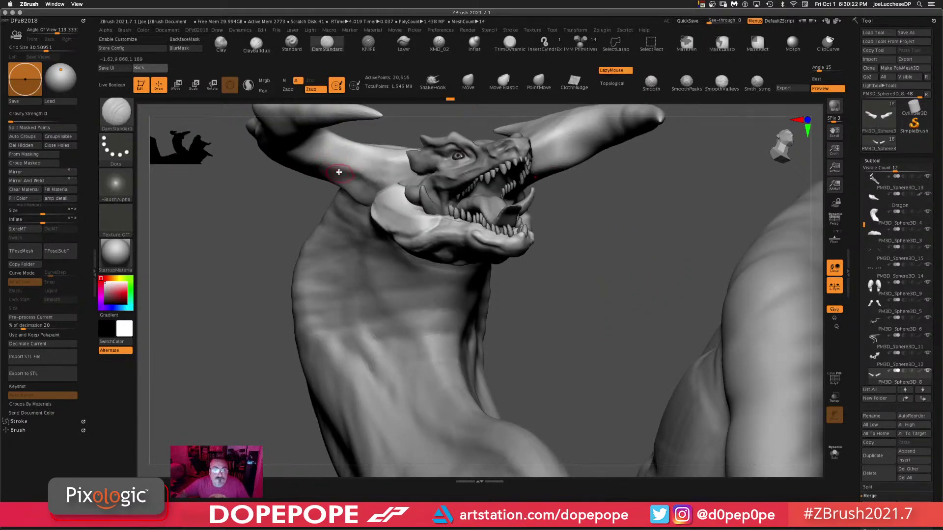
key("space")
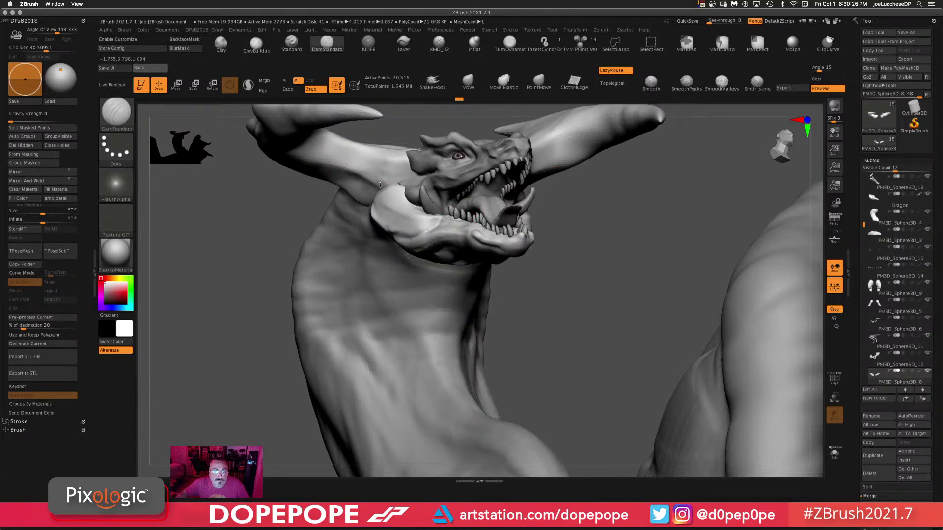
left_click_drag(618, 261, 358, 185)
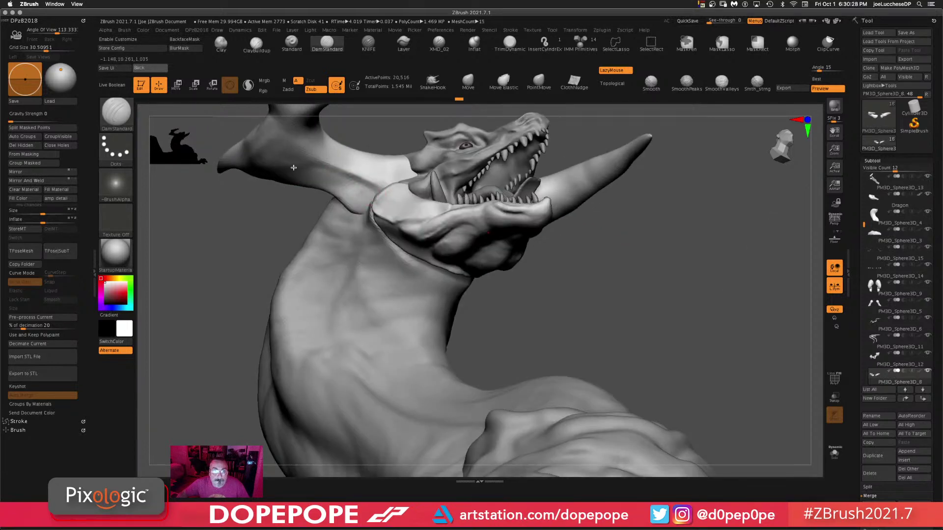
left_click_drag(255, 188, 442, 216)
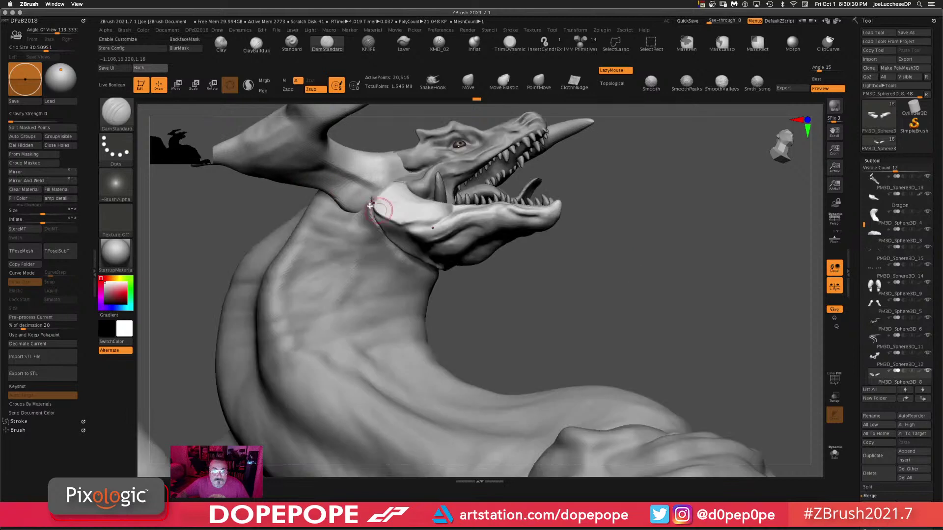
mouse_move(582, 247)
left_mouse_down()
mouse_move(464, 225)
mouse_move(665, 177)
mouse_move(447, 164)
mouse_move(613, 199)
mouse_move(398, 181)
left_mouse_up()
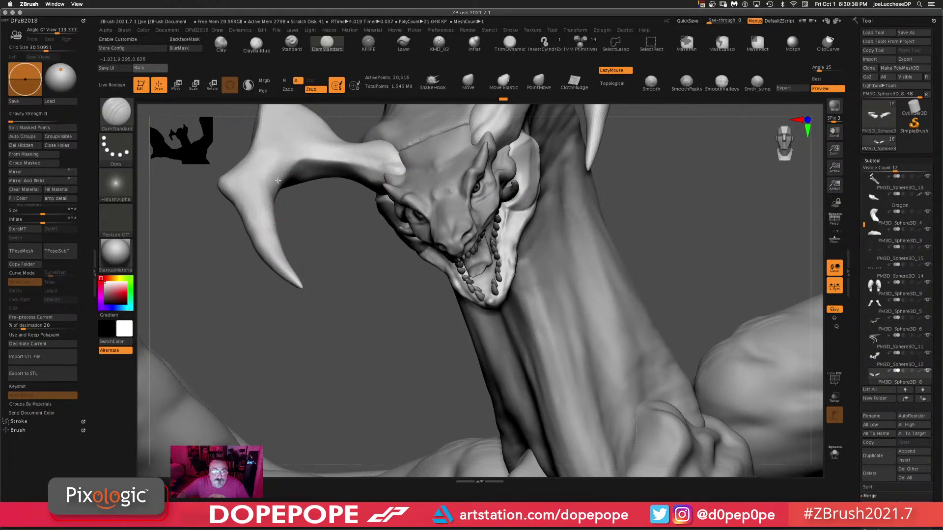
- Define the horn's forked bend with DamStandard strokes and remesh the horns with DynaMesh
left_click_drag(278, 181, 305, 226)
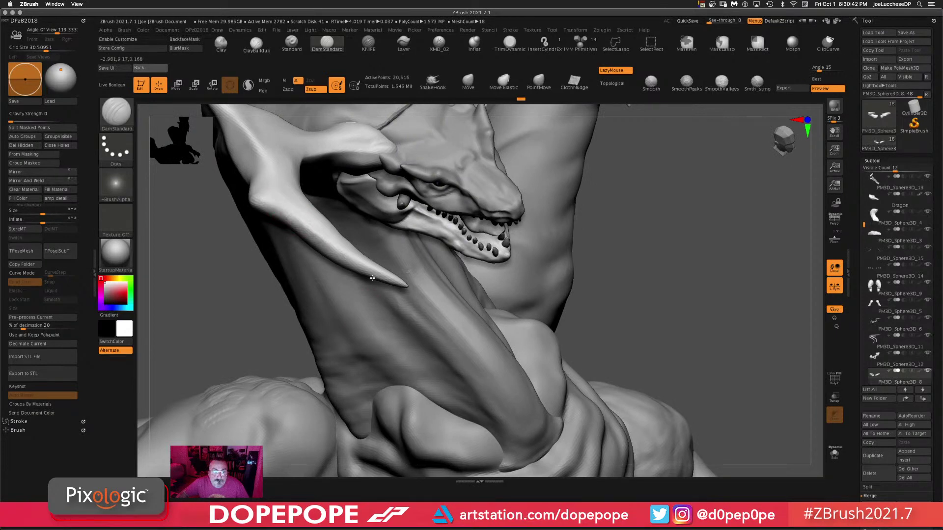
left_click_drag(697, 260, 620, 265)
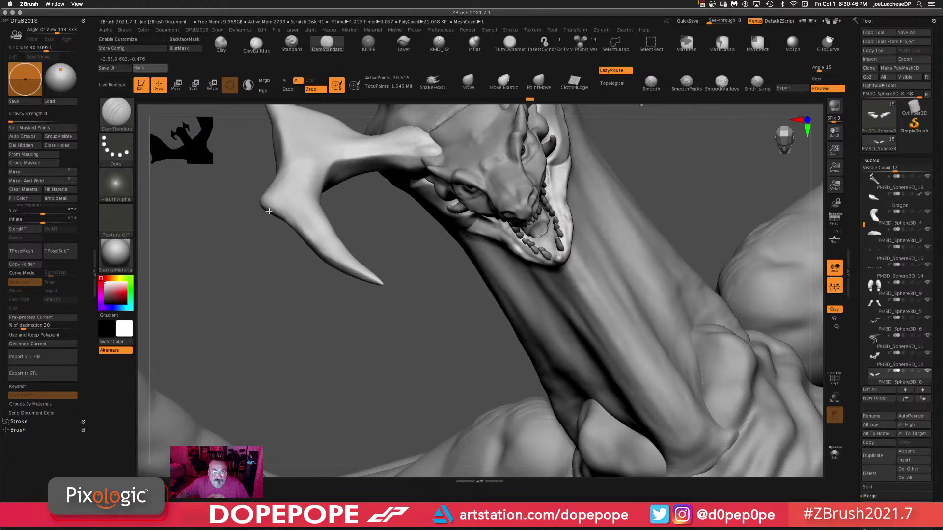
left_click_drag(269, 211, 288, 221)
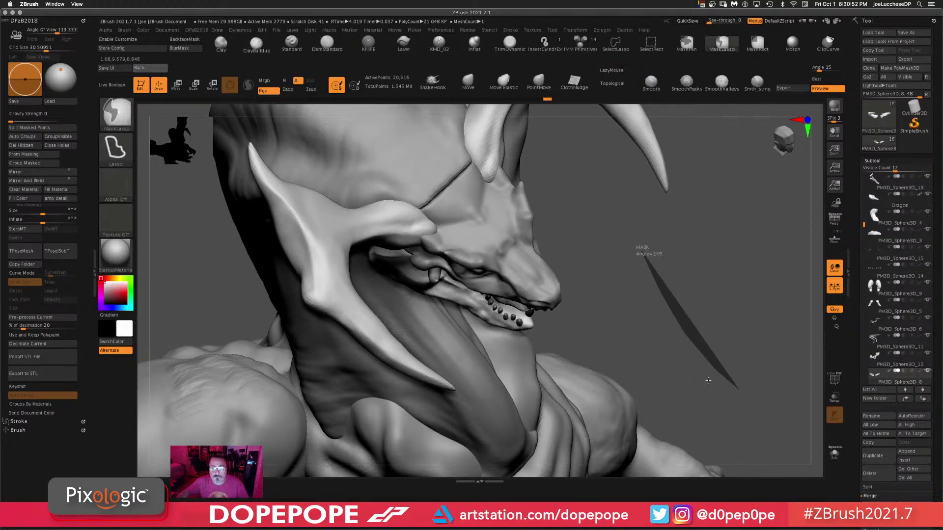
left_click_drag(669, 337, 629, 296)
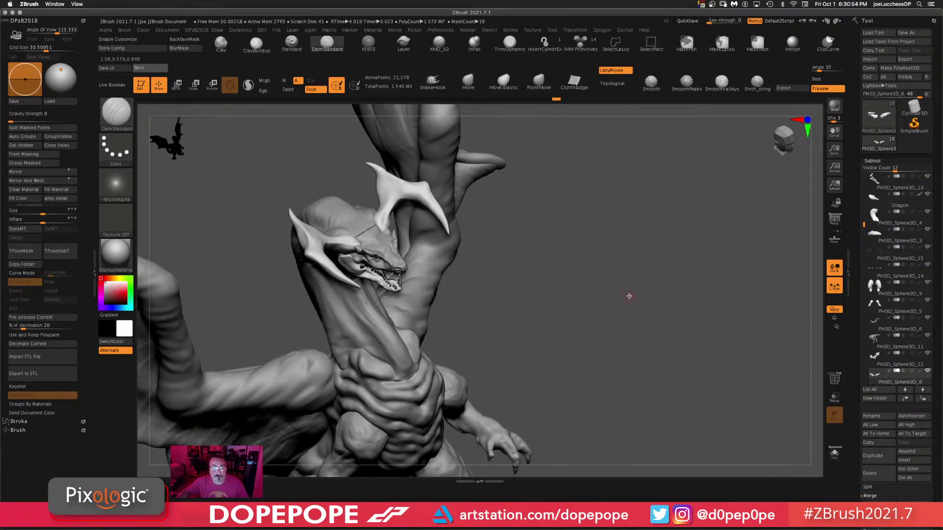
- Examine the head, horns and whole dragon from the front and side, and look through the subtool list
left_click_drag(588, 272, 597, 183)
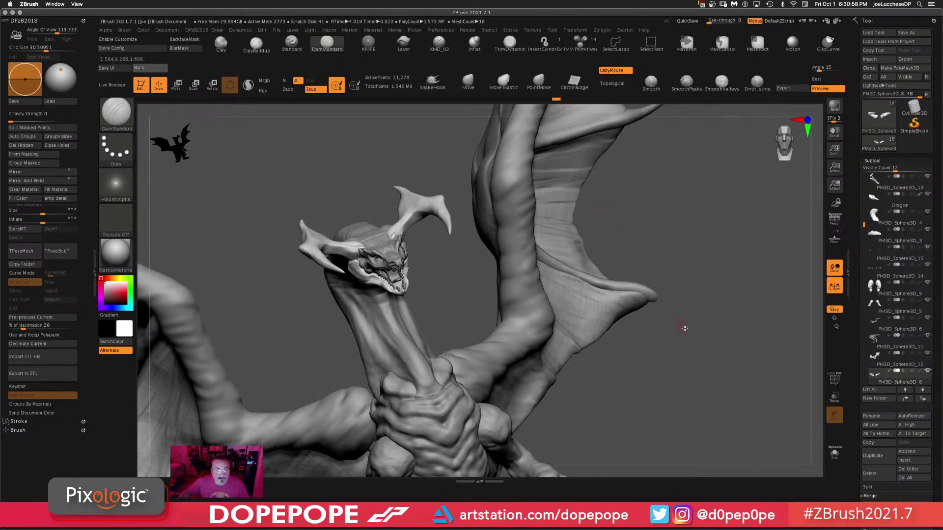
left_click_drag(679, 381, 676, 423)
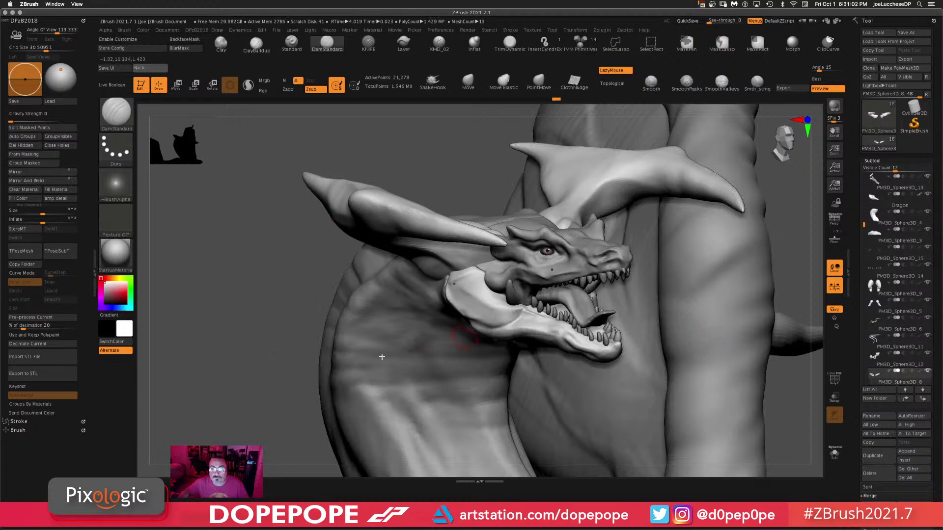
mouse_move(265, 280)
left_mouse_down()
mouse_move(253, 268)
mouse_move(621, 275)
left_mouse_up()
left_click_drag(774, 251, 675, 227)
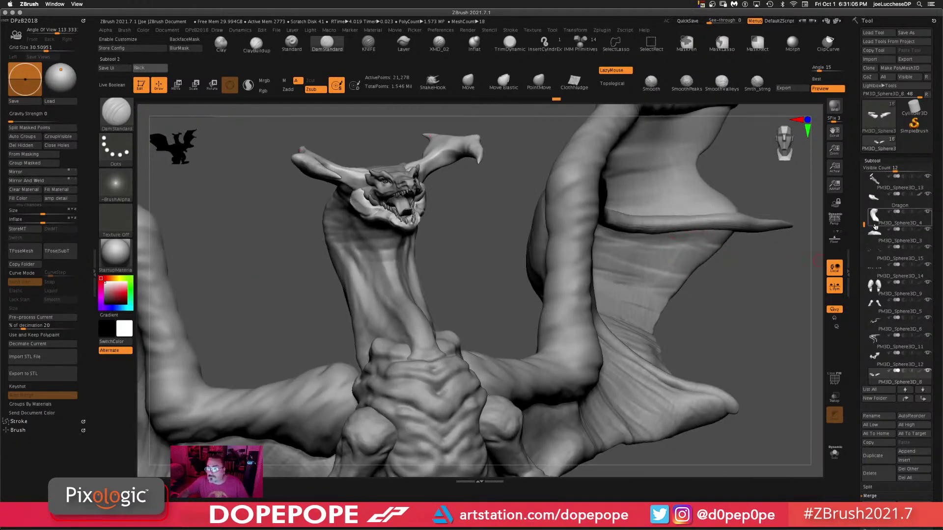
left_click_drag(863, 225, 858, 176)
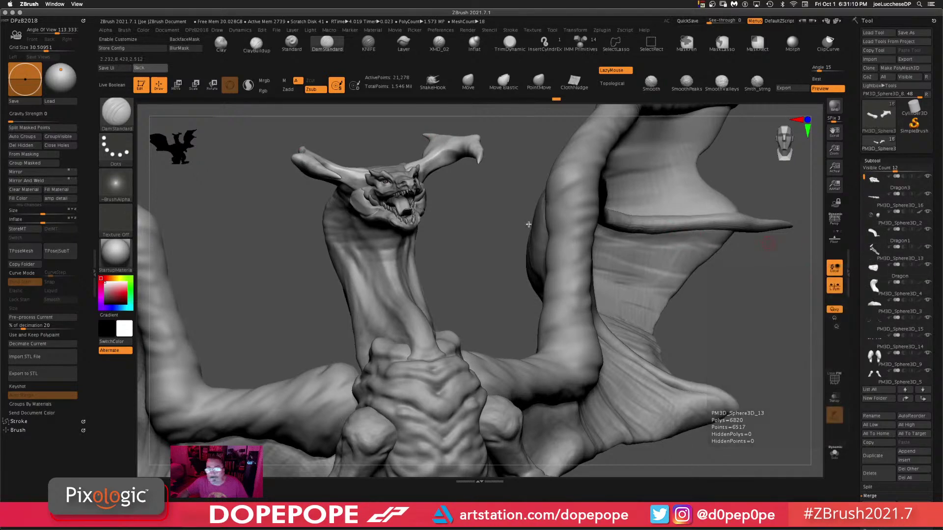
left_click_drag(526, 225, 575, 266)
left_click_drag(645, 345, 682, 324)
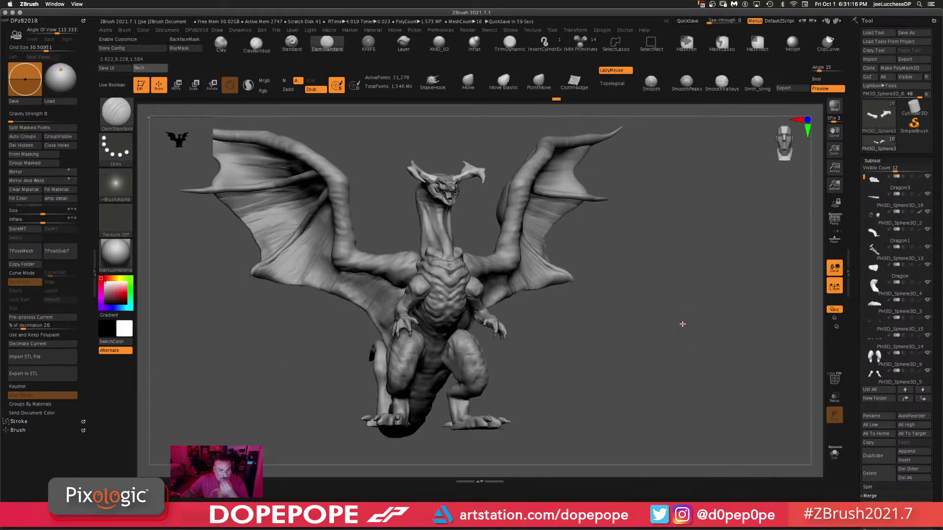
left_click_drag(638, 351, 610, 296)
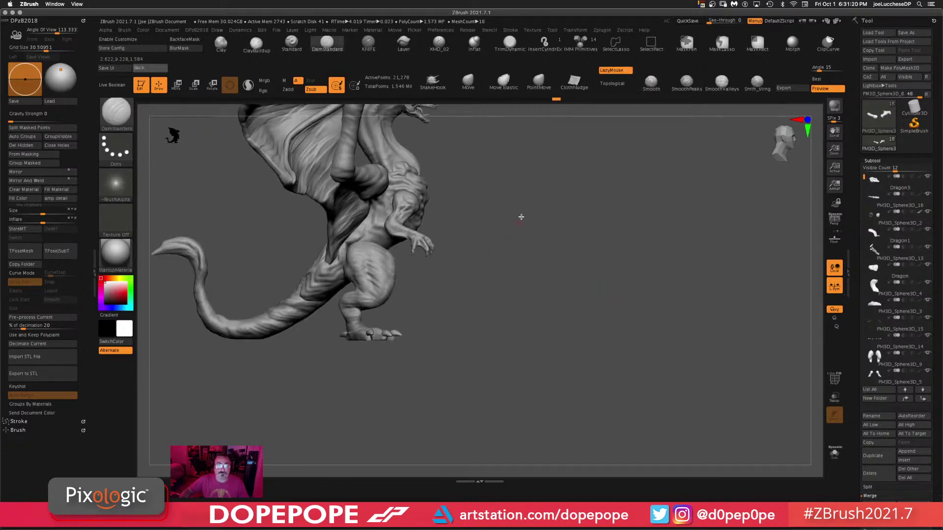
left_click_drag(520, 214, 573, 233)
left_click_drag(662, 256, 663, 258)
left_click_drag(663, 263, 656, 294)
left_click_drag(657, 349, 459, 236)
- Select the feet subtool PM3D_Sphere3D_3 and isolate it with Solo, framing one foot
left_click(496, 278, "alt")
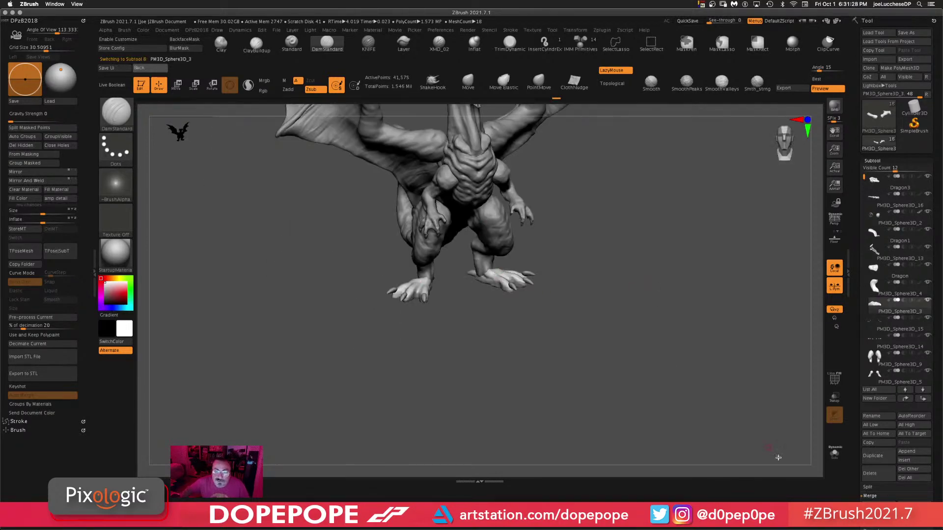
left_click(833, 455)
left_click_drag(603, 302, 524, 353)
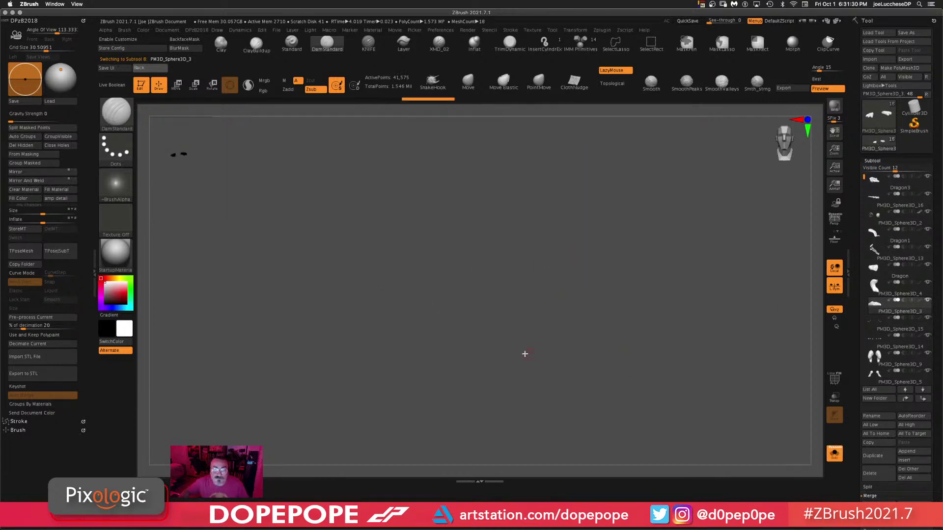
left_click_drag(573, 263, 603, 258)
left_click_drag(413, 299, 521, 195)
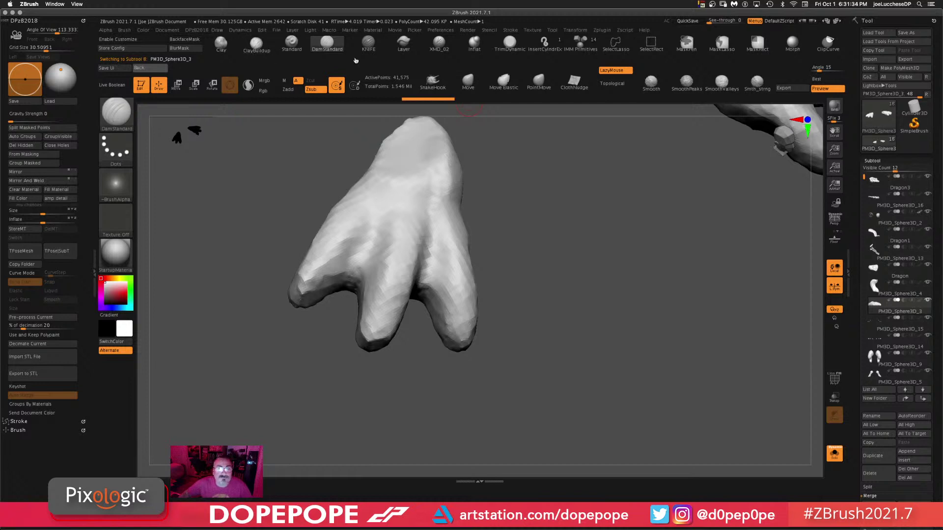
- Smooth the side and lower edge of the isolated foot
left_click(464, 84)
key("shift")
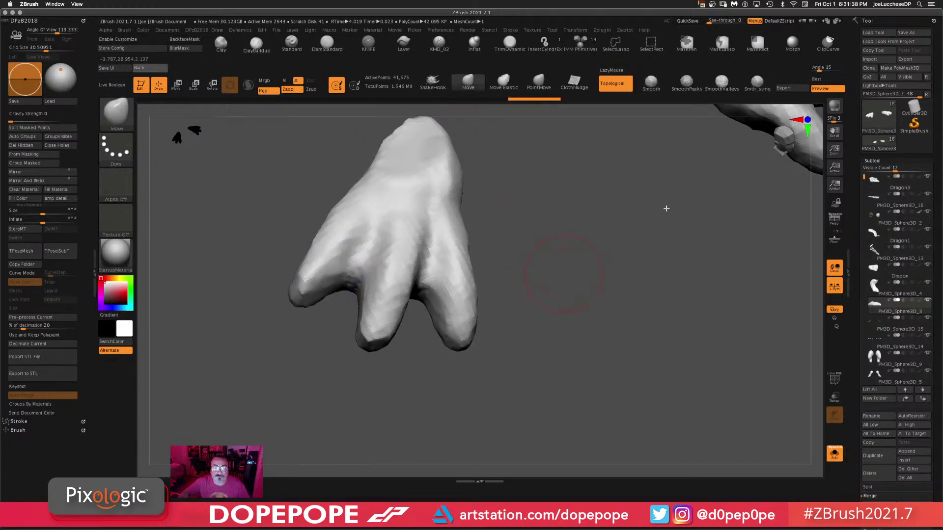
mouse_move(556, 345)
left_mouse_down()
mouse_move(560, 281)
mouse_move(557, 314)
left_mouse_up()
left_click_drag(487, 223, 526, 206, "shift")
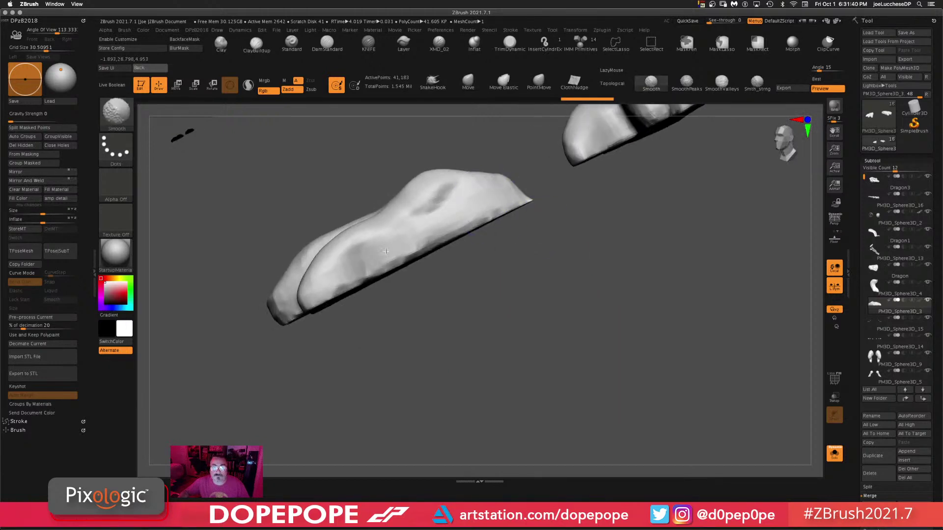
left_click_drag(578, 269, 585, 286)
mouse_move(600, 242)
left_mouse_down("shift")
mouse_move(673, 301)
mouse_move(664, 320)
mouse_move(460, 301)
mouse_move(416, 398)
mouse_move(678, 207)
mouse_move(669, 177)
mouse_move(366, 116)
left_mouse_up("shift")
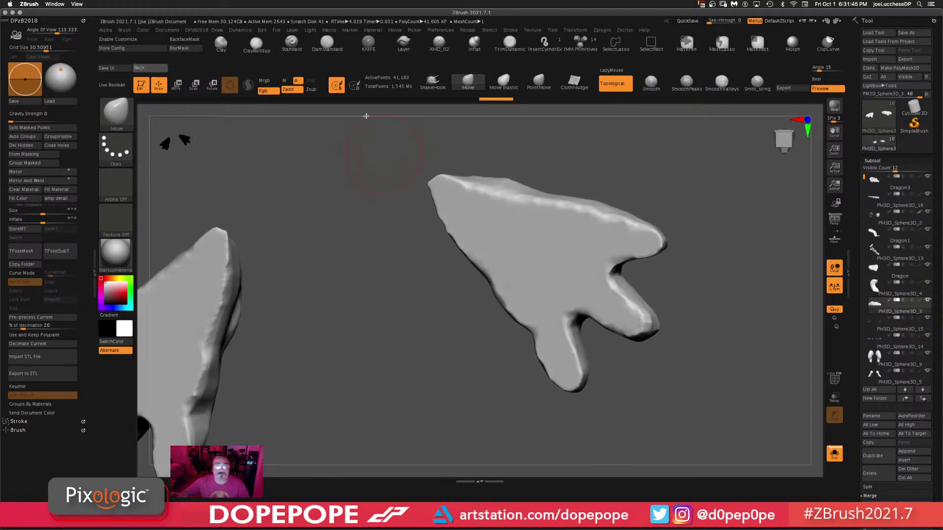
- Carve pad creases across the base and middle of each toe on the foot's sole with DamStandard
left_click(333, 46)
mouse_move(721, 295)
left_mouse_down()
mouse_move(688, 253)
mouse_move(715, 313)
mouse_move(684, 397)
left_mouse_up()
key("space")
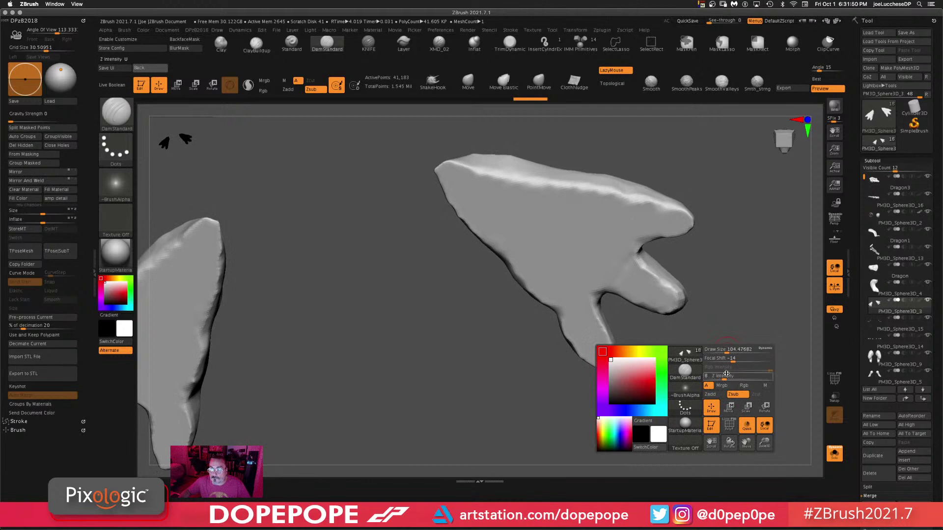
left_click_drag(725, 374, 721, 374)
left_click_drag(754, 322, 747, 290)
mouse_move(631, 252)
left_mouse_down()
mouse_move(609, 283)
mouse_move(556, 311)
left_mouse_up()
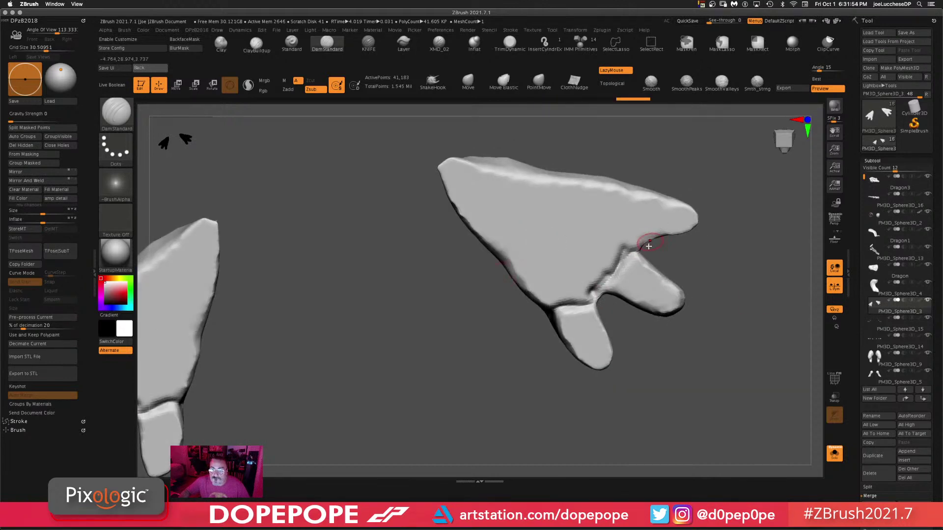
left_click_drag(648, 246, 643, 190)
mouse_move(643, 225)
left_mouse_down()
mouse_move(636, 196)
mouse_move(663, 236)
left_mouse_up()
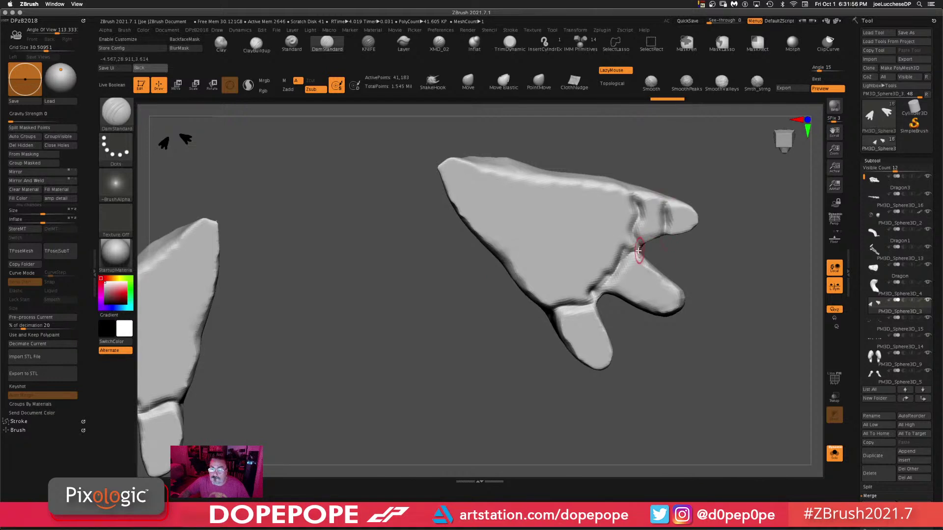
mouse_move(658, 292)
left_mouse_down()
mouse_move(655, 279)
mouse_move(595, 333)
mouse_move(569, 342)
left_mouse_up()
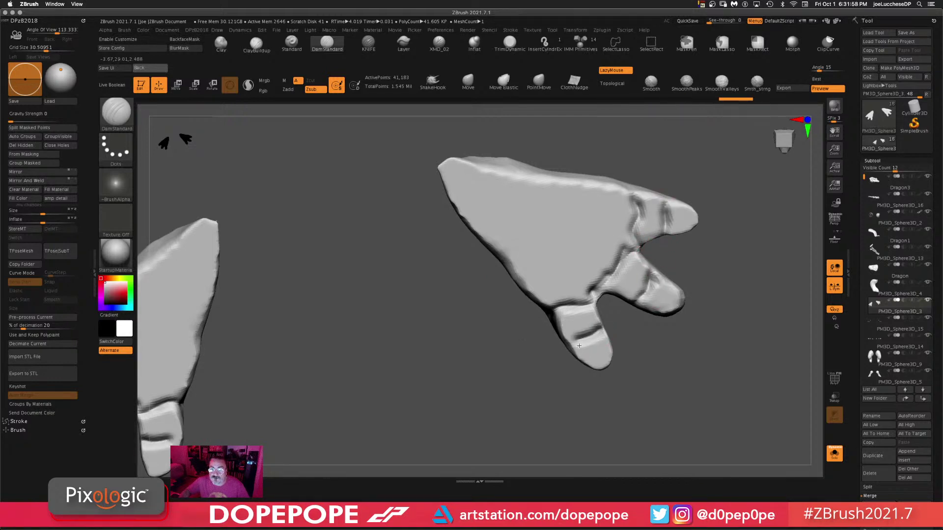
- Carve recesses into the gaps between the three toes on the upper side of the foot
mouse_move(702, 373)
left_mouse_down()
mouse_move(642, 426)
mouse_move(637, 403)
mouse_move(604, 408)
left_mouse_up()
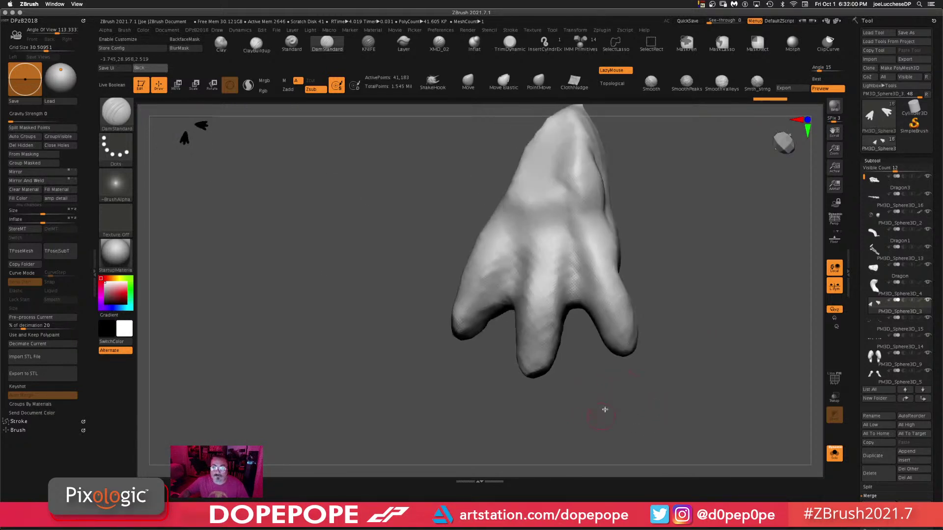
right_click(597, 304)
left_click_drag(598, 304, 593, 304)
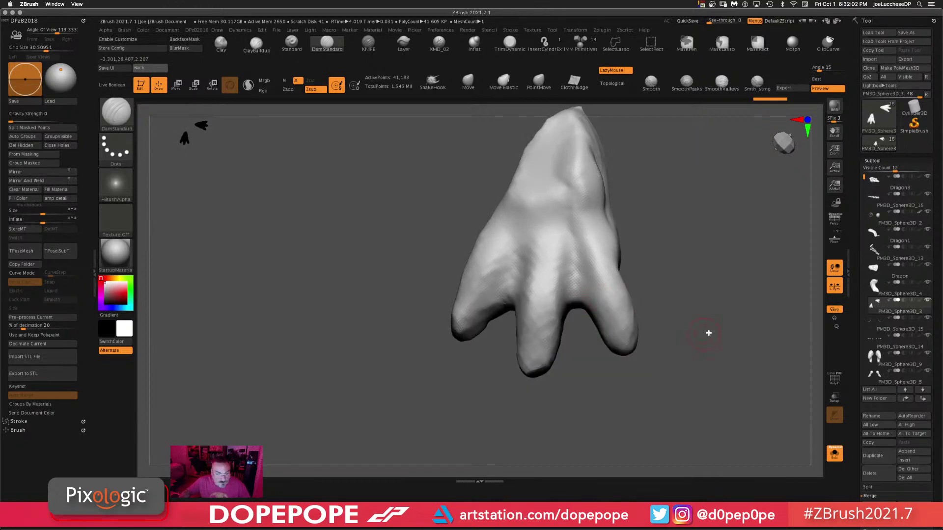
mouse_move(708, 333)
left_mouse_down()
mouse_move(700, 335)
mouse_move(680, 246)
mouse_move(753, 364)
mouse_move(701, 242)
mouse_move(687, 244)
left_mouse_up()
mouse_move(514, 254)
left_mouse_down()
mouse_move(506, 297)
mouse_move(517, 310)
left_mouse_up()
left_click_drag(724, 261, 676, 249)
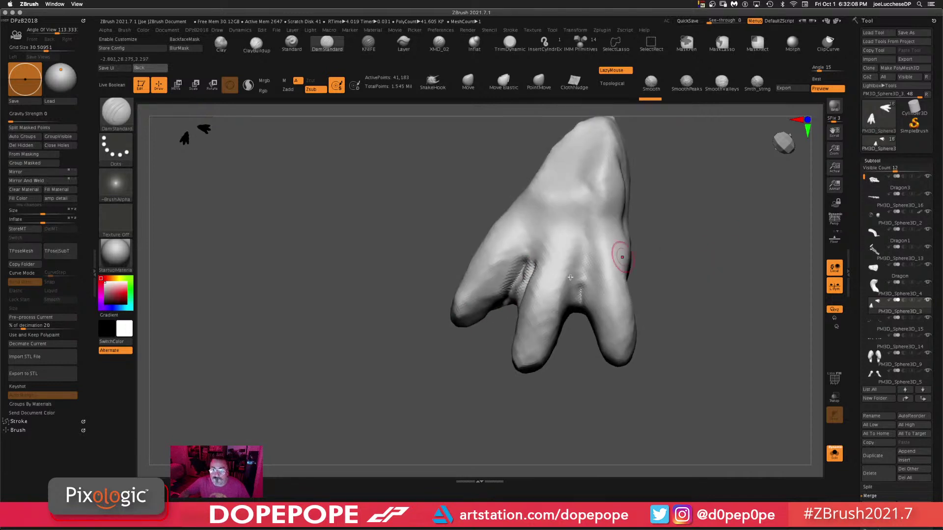
mouse_move(576, 263)
left_mouse_down()
mouse_move(572, 305)
mouse_move(600, 289)
left_mouse_up()
mouse_move(667, 333)
left_mouse_down()
mouse_move(713, 292)
mouse_move(698, 278)
left_mouse_up()
- Smooth the recess between the toes and remesh the feet with DynaMesh
key("ctrl")
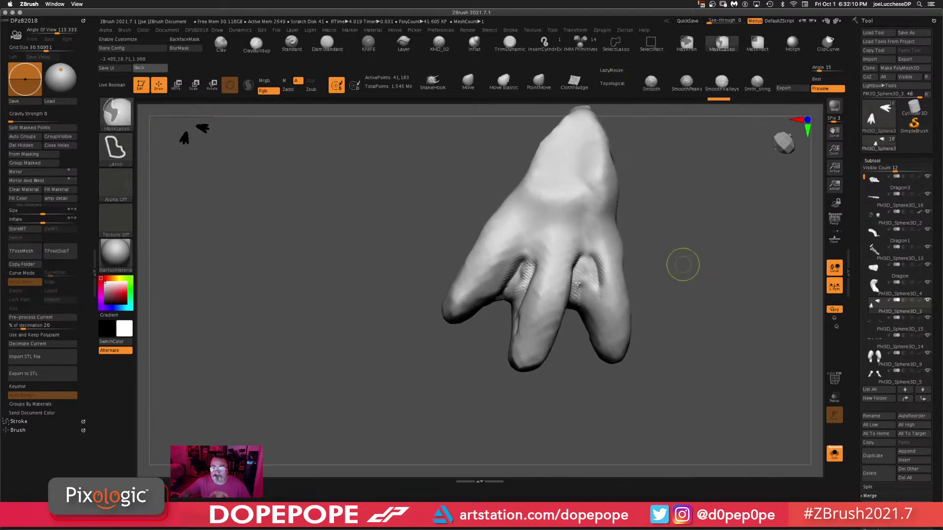
mouse_move(596, 260)
left_mouse_down("shift")
mouse_move(585, 270)
mouse_move(590, 294)
left_mouse_up("shift")
left_click_drag(719, 226, 718, 463, "ctrl")
- Carve joint creases along the side of the foot's outer toe with DamStandard and remesh the feet with DynaMesh
mouse_move(666, 381)
left_mouse_down("alt")
mouse_move(622, 395)
mouse_move(578, 330)
mouse_move(582, 236)
mouse_move(606, 308)
mouse_move(629, 279)
mouse_move(597, 244)
mouse_move(506, 250)
left_mouse_up("alt")
left_click_drag(447, 235, 438, 269)
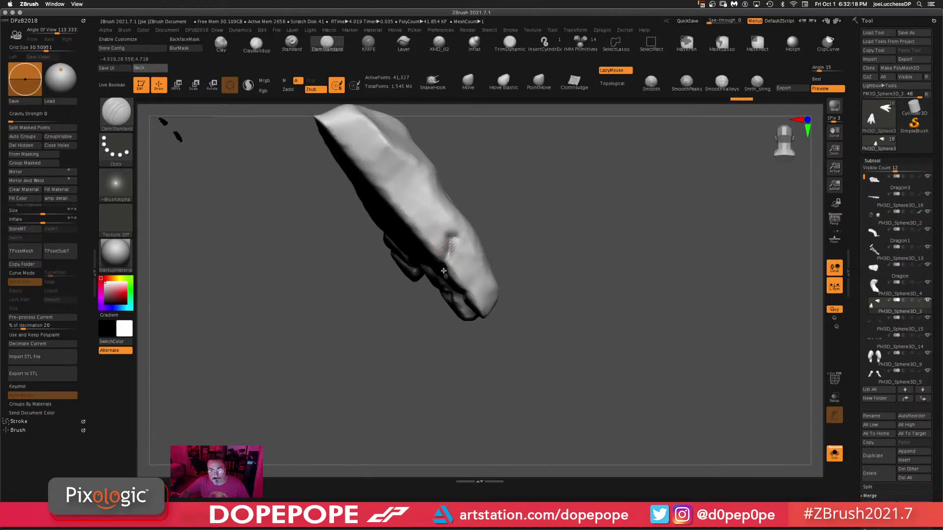
left_click_drag(545, 236, 510, 263)
left_click_drag(460, 305, 478, 296)
mouse_move(545, 265)
left_mouse_down()
mouse_move(688, 160)
mouse_move(552, 243)
left_mouse_up()
left_click_drag(479, 274, 470, 284)
mouse_move(563, 258)
left_mouse_down()
mouse_move(527, 223)
mouse_move(511, 246)
mouse_move(623, 198)
mouse_move(589, 230)
left_mouse_up()
left_click_drag(484, 297, 435, 284)
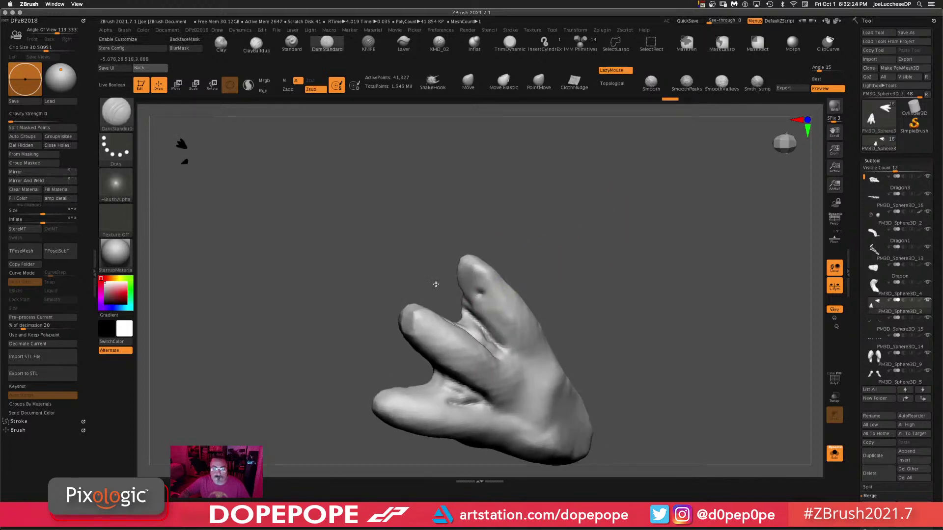
left_click_drag(575, 258, 564, 213)
left_click_drag(650, 211, 722, 426, "ctrl")
- Build up knuckle bumps along the top of the foot's outer toe with the ClayBuildup brush at an adjusted draw size
left_click_drag(616, 287, 594, 294)
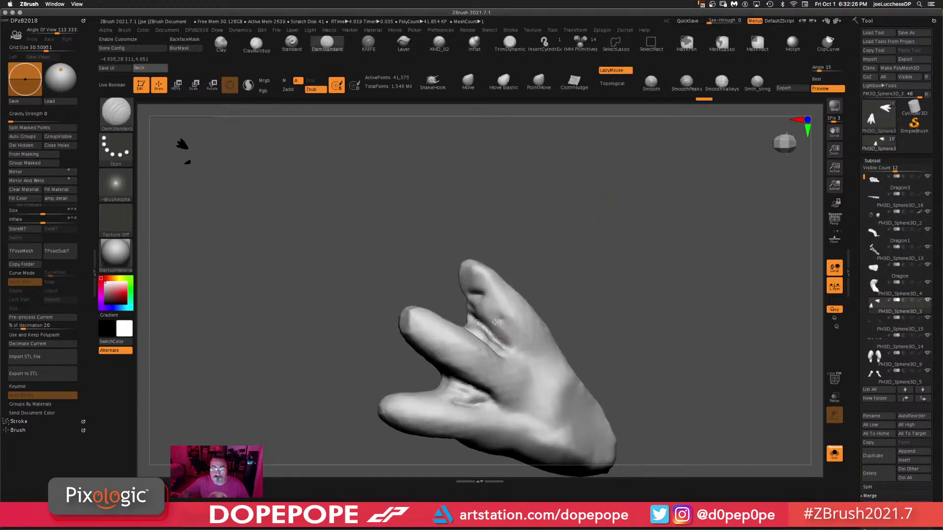
mouse_move(644, 256)
left_mouse_down()
mouse_move(654, 244)
mouse_move(638, 231)
mouse_move(606, 255)
mouse_move(532, 232)
mouse_move(523, 248)
left_mouse_up()
left_click(256, 44)
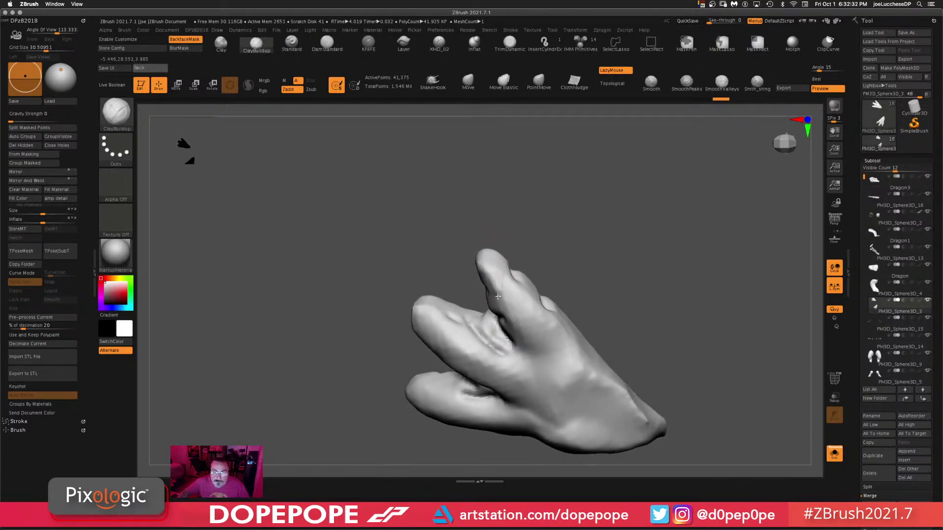
left_click_drag(616, 204, 618, 255)
key("space")
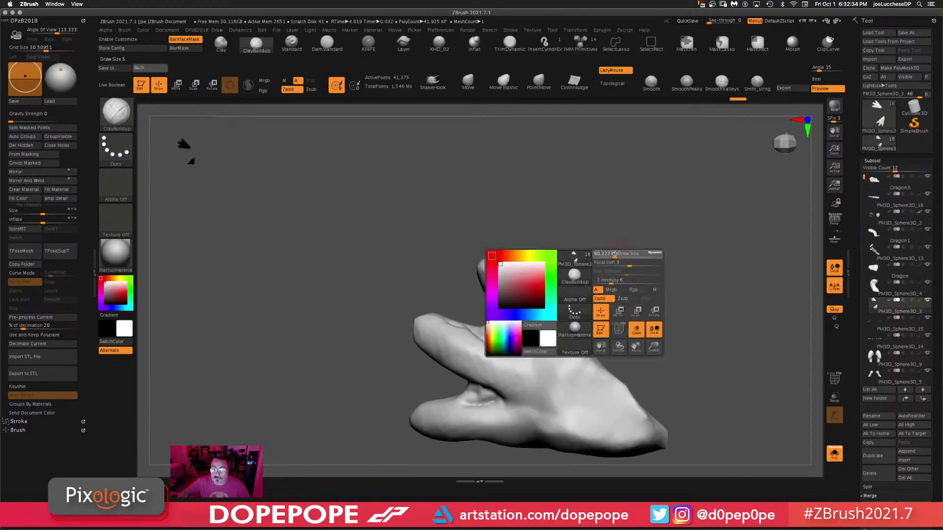
mouse_move(505, 297)
left_mouse_down()
mouse_move(548, 328)
mouse_move(526, 326)
left_mouse_up()
mouse_move(639, 241)
left_mouse_down()
mouse_move(666, 238)
mouse_move(657, 239)
left_mouse_up()
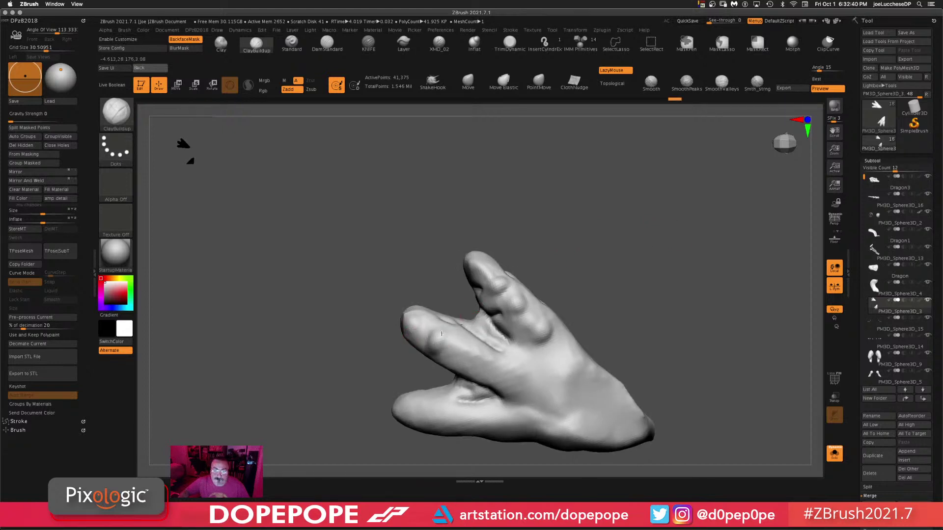
- Build up knuckle bumps along the tops of the foot's middle toe and the toe beside it with ClayBuildup
left_click_drag(484, 362, 490, 363)
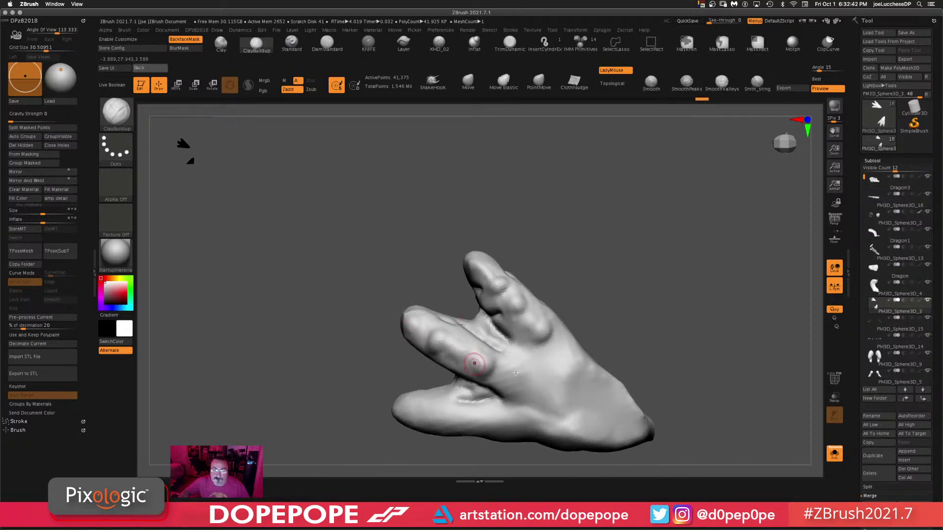
mouse_move(673, 272)
left_mouse_down()
mouse_move(682, 287)
mouse_move(657, 186)
left_mouse_up()
left_click_drag(482, 268, 502, 286)
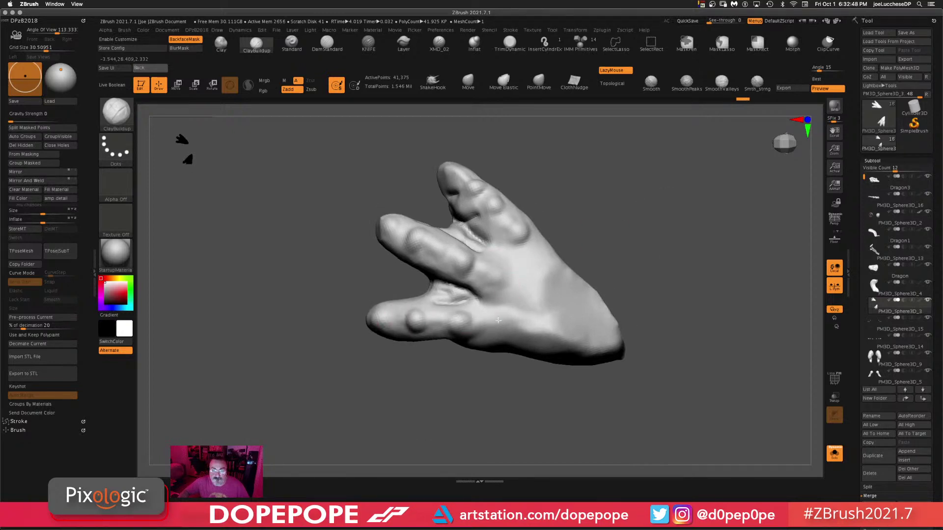
- Build up the knuckles and tip along the side of the foot's nearest toe with the ClayBuildup brush
left_click_drag(687, 240, 609, 146)
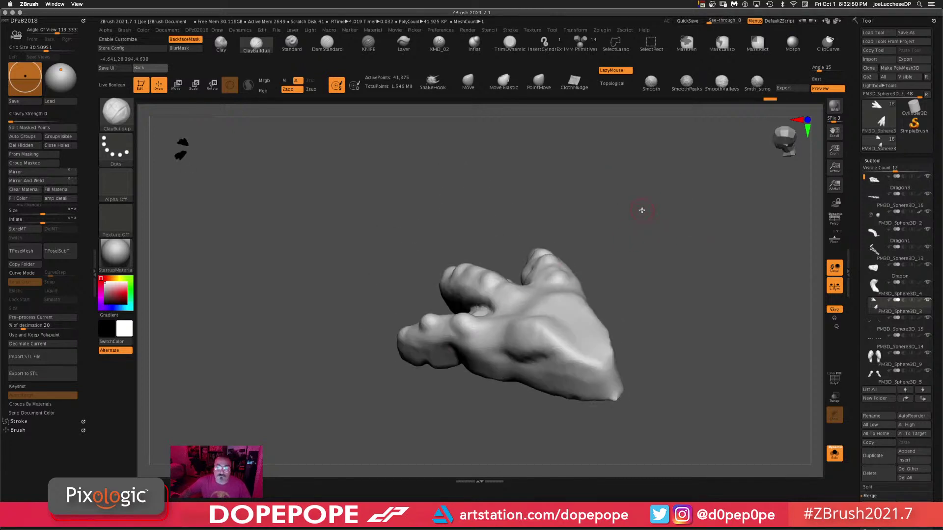
right_click(642, 211)
left_click_drag(642, 211, 614, 226)
mouse_move(435, 335)
left_mouse_down()
mouse_move(434, 355)
mouse_move(446, 358)
mouse_move(408, 358)
mouse_move(415, 351)
left_mouse_up()
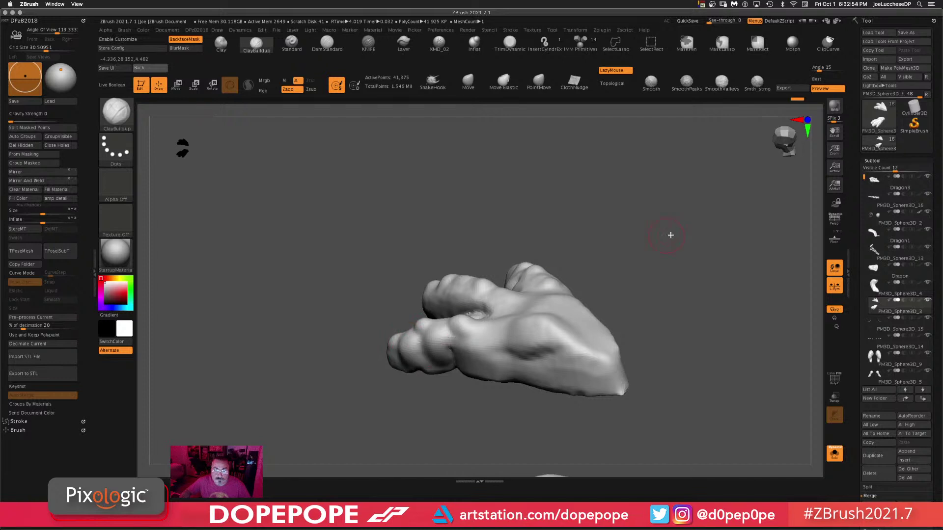
left_click_drag(669, 235, 601, 258)
mouse_move(451, 345)
left_mouse_down()
mouse_move(461, 375)
mouse_move(500, 376)
left_mouse_up()
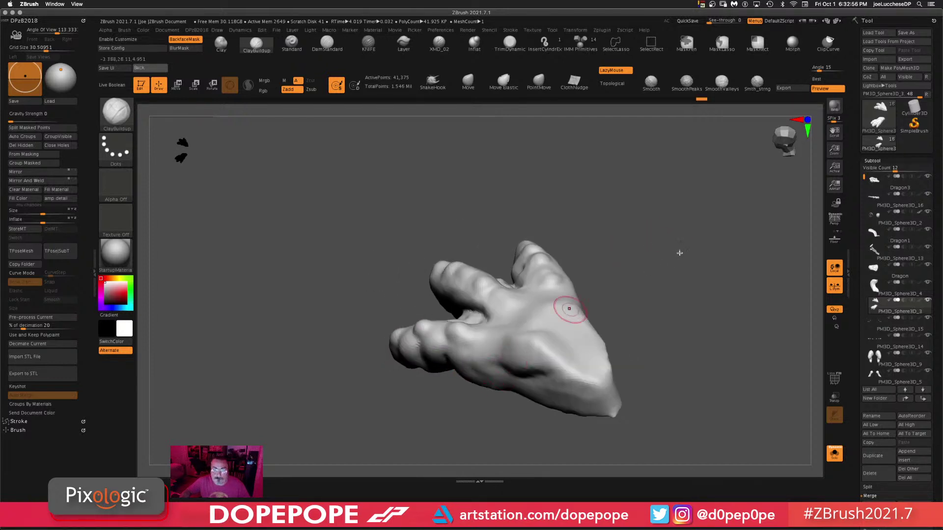
left_click_drag(680, 252, 604, 248)
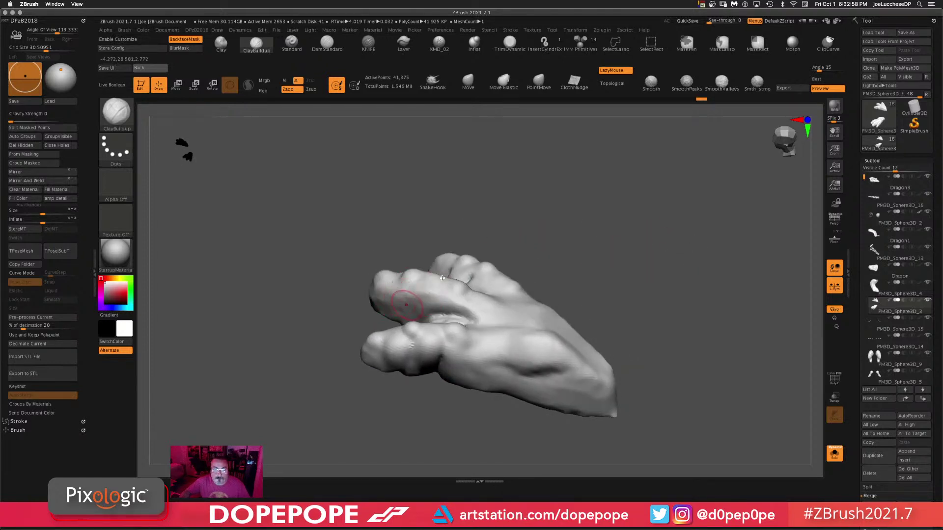
- Carve joint creases along the sides of the toes with DamStandard and remesh the feet with DynaMesh
left_click_drag(633, 212, 569, 206)
left_click(327, 43)
left_click_drag(465, 223, 423, 235)
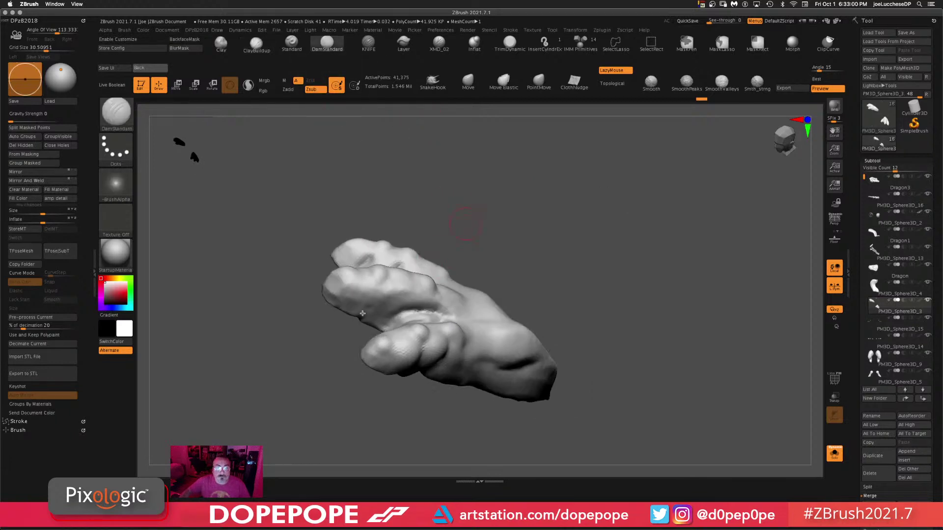
left_click_drag(377, 292, 354, 316)
left_click_drag(442, 241, 479, 248)
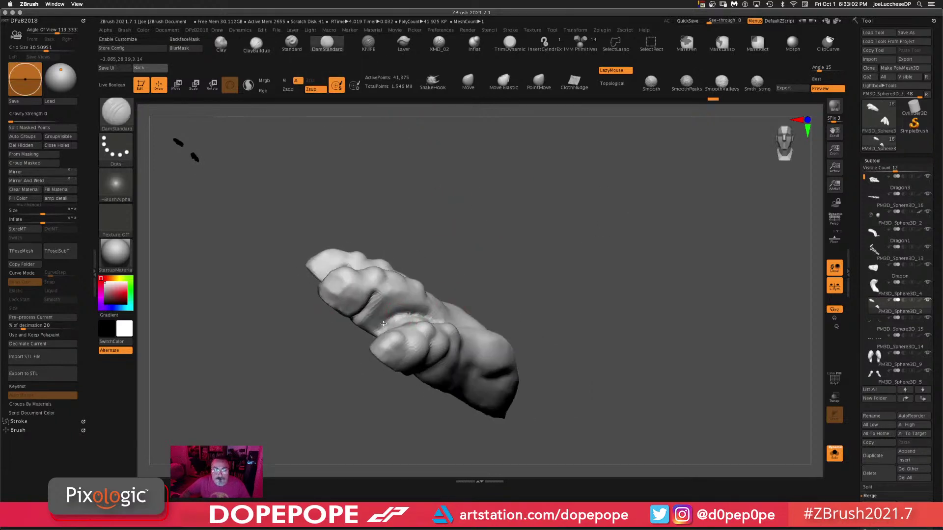
mouse_move(626, 221)
left_mouse_down()
mouse_move(663, 268)
mouse_move(489, 277)
mouse_move(462, 290)
left_mouse_up()
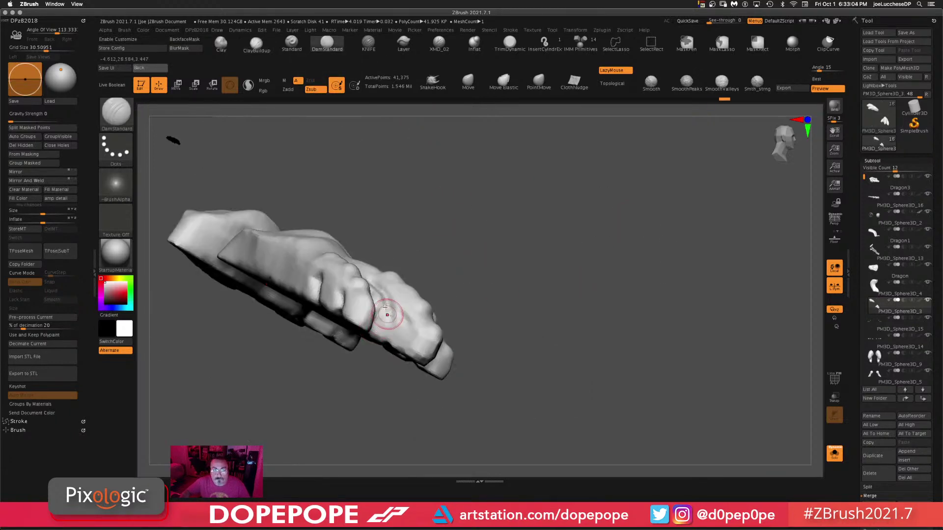
mouse_move(386, 312)
left_mouse_down()
mouse_move(381, 334)
mouse_move(400, 350)
left_mouse_up()
mouse_move(585, 294)
left_mouse_down()
mouse_move(590, 301)
mouse_move(653, 221)
left_mouse_up()
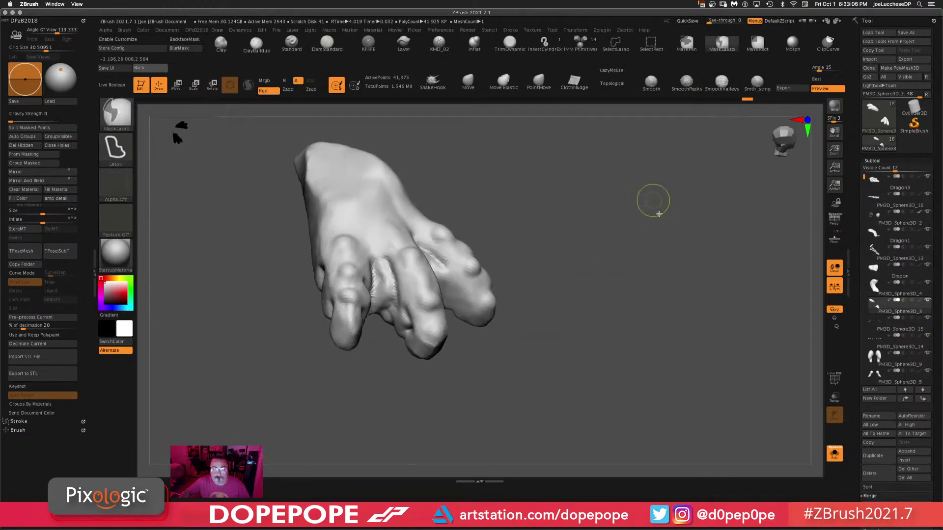
mouse_move(646, 279)
left_mouse_down("ctrl")
mouse_move(637, 334)
mouse_move(564, 297)
left_mouse_up("ctrl")
- Smooth the creases beside the foot's outer toe and build up the base of its side with ClayBuildup
left_click_drag(357, 276, 342, 268, "shift")
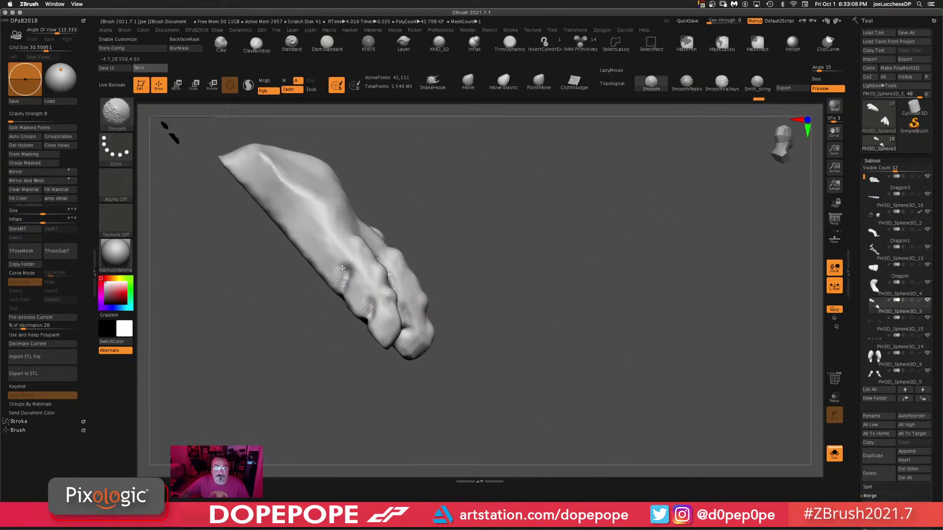
left_click_drag(516, 314, 574, 280)
left_click(256, 44)
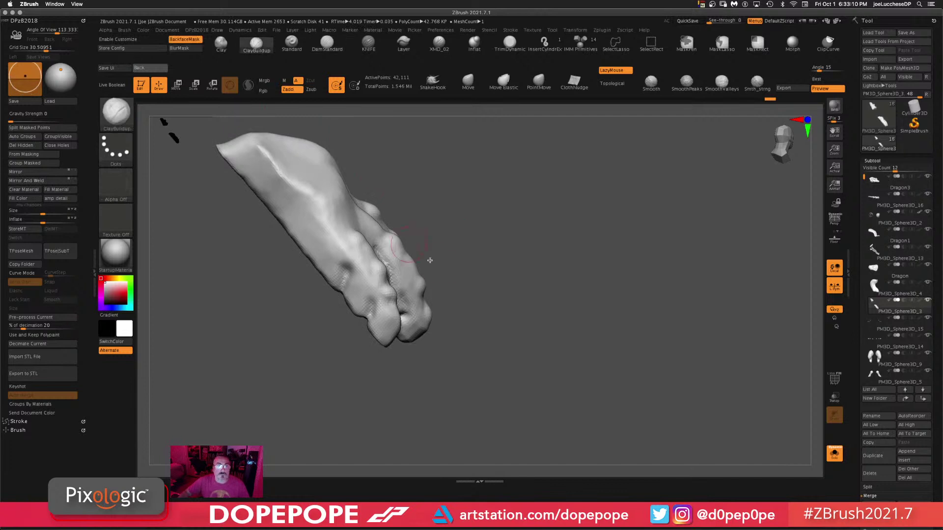
left_click_drag(434, 260, 506, 252)
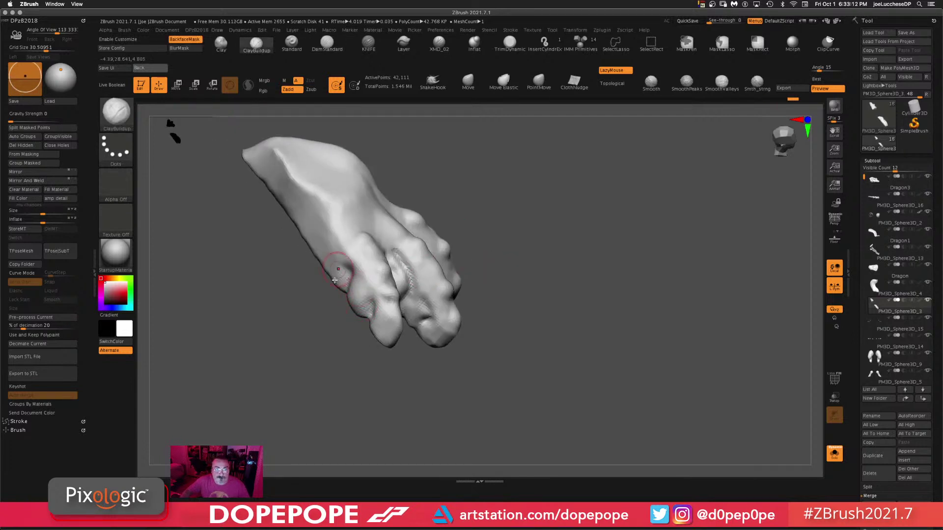
left_click_drag(340, 265, 338, 284)
left_click_drag(614, 289, 532, 257)
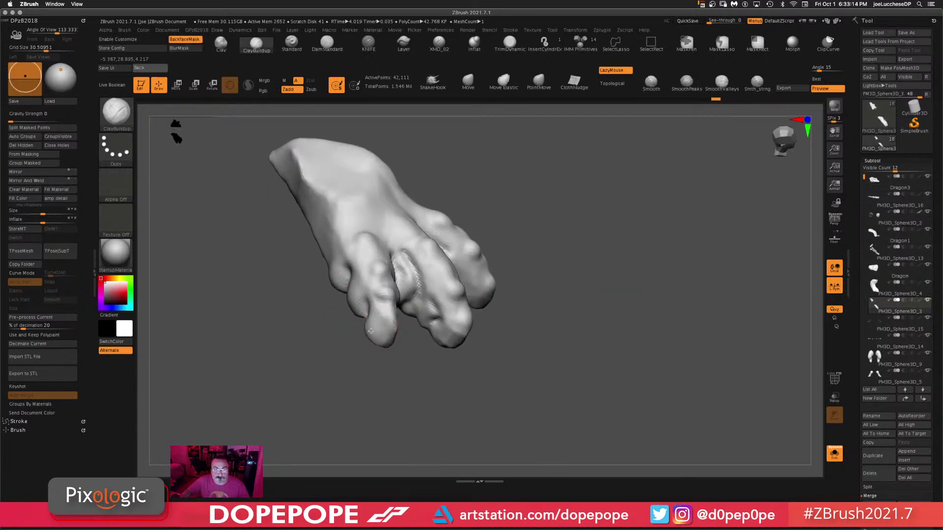
- Round out the tips of the toes with ClayBuildup and remesh the feet with DynaMesh
mouse_move(426, 392)
left_mouse_down()
mouse_move(384, 340)
mouse_move(422, 390)
mouse_move(408, 322)
mouse_move(520, 352)
mouse_move(458, 330)
mouse_move(499, 360)
mouse_move(484, 314)
mouse_move(587, 262)
mouse_move(572, 266)
left_mouse_up()
left_click_drag(513, 265, 526, 270)
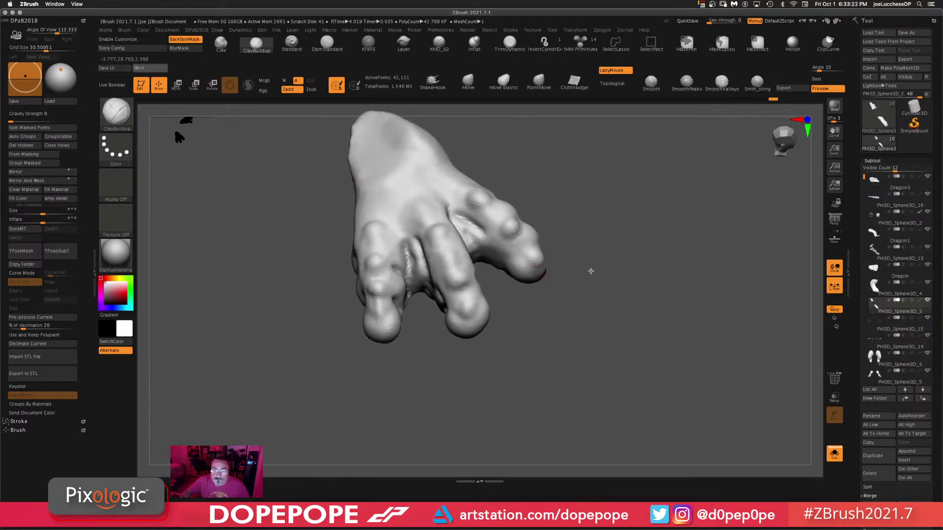
mouse_move(592, 272)
left_mouse_down()
mouse_move(529, 273)
mouse_move(531, 289)
left_mouse_up()
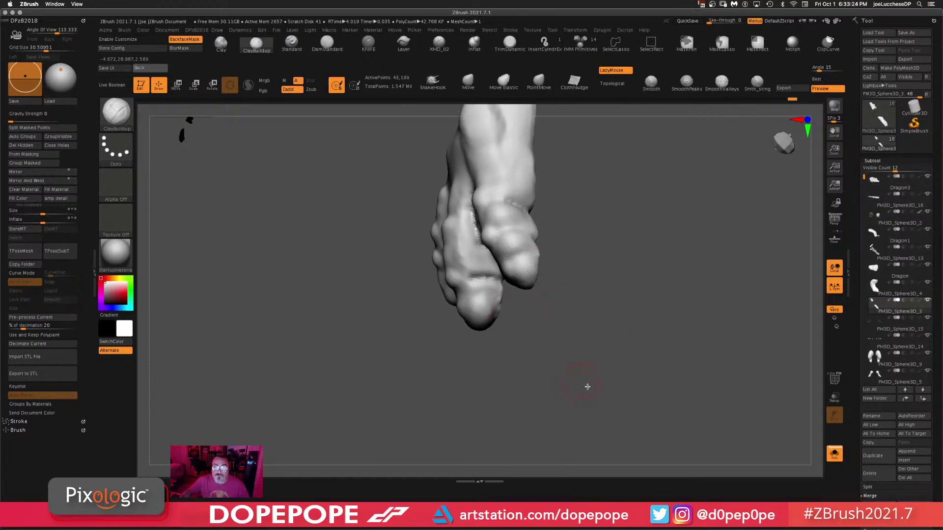
mouse_move(587, 387)
left_mouse_down()
mouse_move(646, 349)
mouse_move(575, 322)
mouse_move(570, 368)
mouse_move(596, 373)
left_mouse_up()
key("shift")
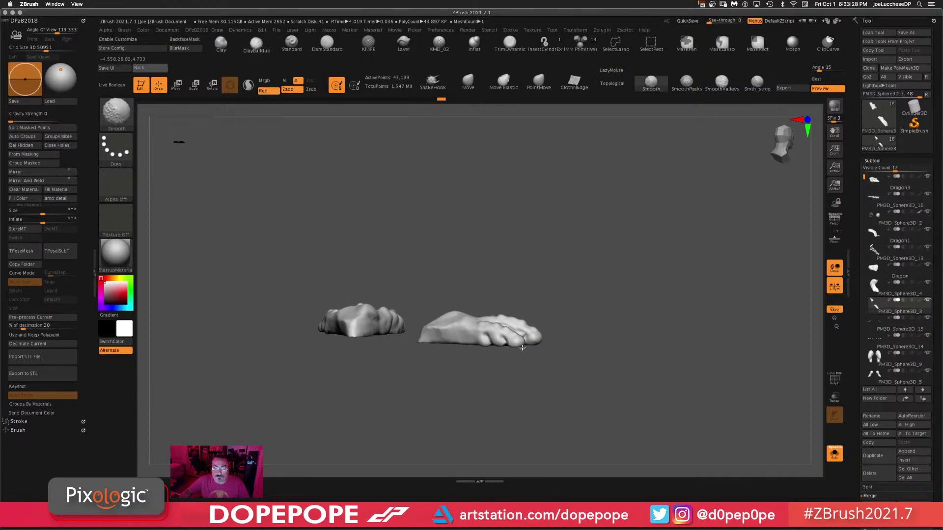
mouse_move(635, 337)
left_mouse_down()
mouse_move(429, 381)
mouse_move(411, 333)
left_mouse_up()
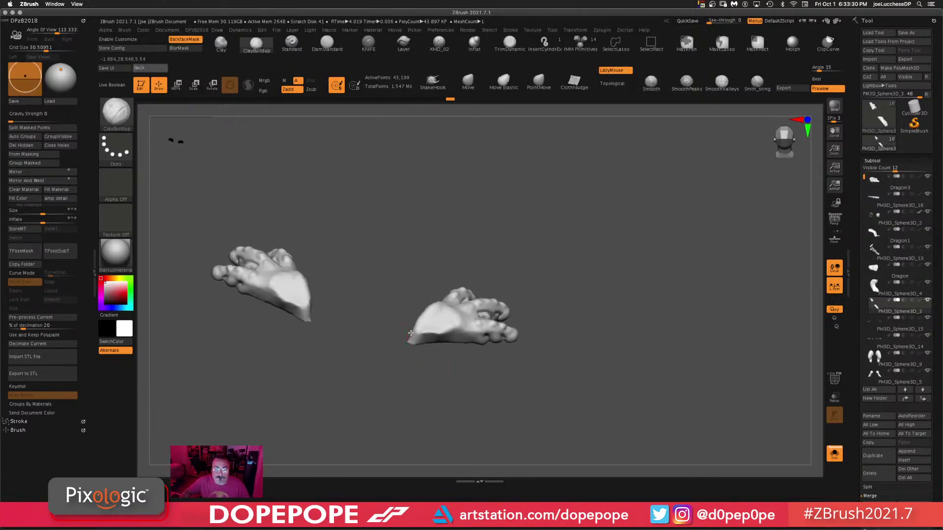
mouse_move(444, 368)
left_mouse_down()
mouse_move(421, 374)
mouse_move(448, 370)
mouse_move(474, 270)
mouse_move(617, 327)
mouse_move(611, 280)
mouse_move(561, 275)
left_mouse_up()
key("shift")
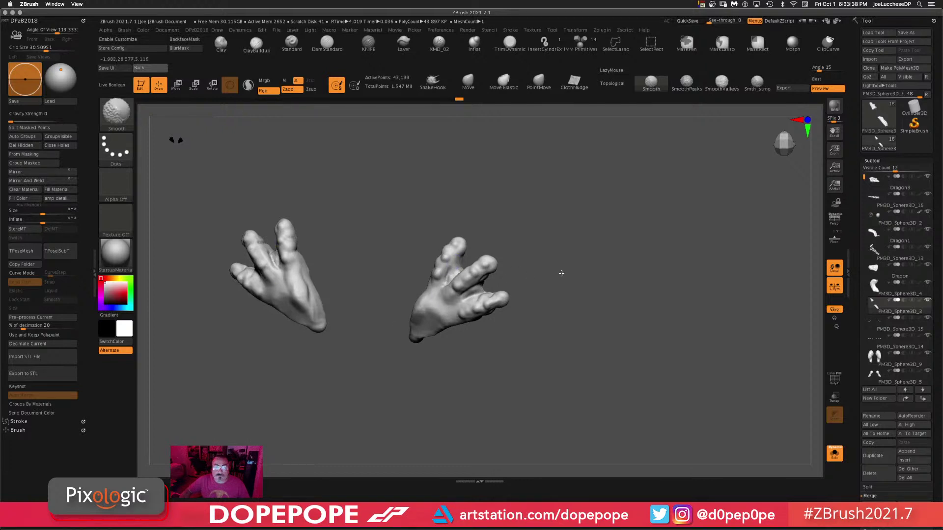
mouse_move(562, 274)
left_mouse_down()
mouse_move(595, 305)
mouse_move(637, 242)
mouse_move(643, 362)
left_mouse_up()
left_click_drag(660, 287, 838, 274)
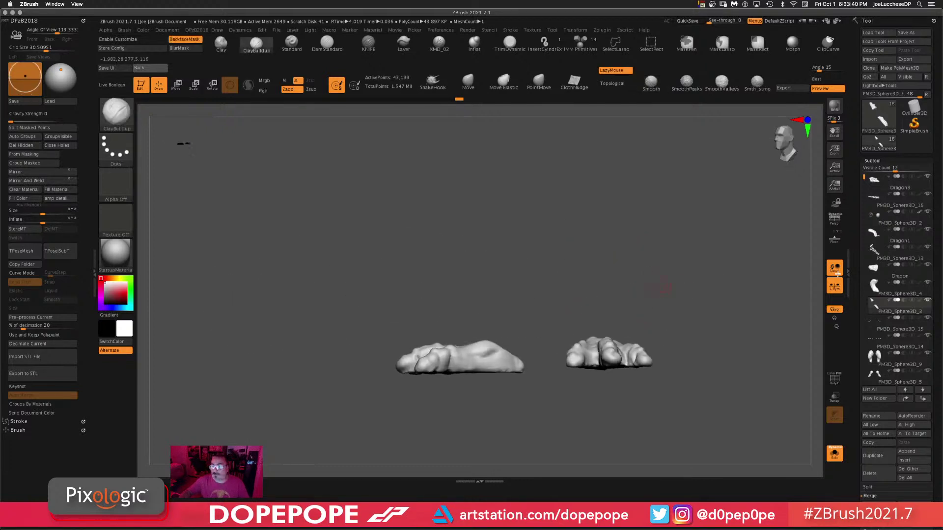
- Move the feet subtool PM3D_Sphere3D_3 directly below the legs subtool PM3D_Sphere3D_9 and make the legs active
mouse_move(917, 282)
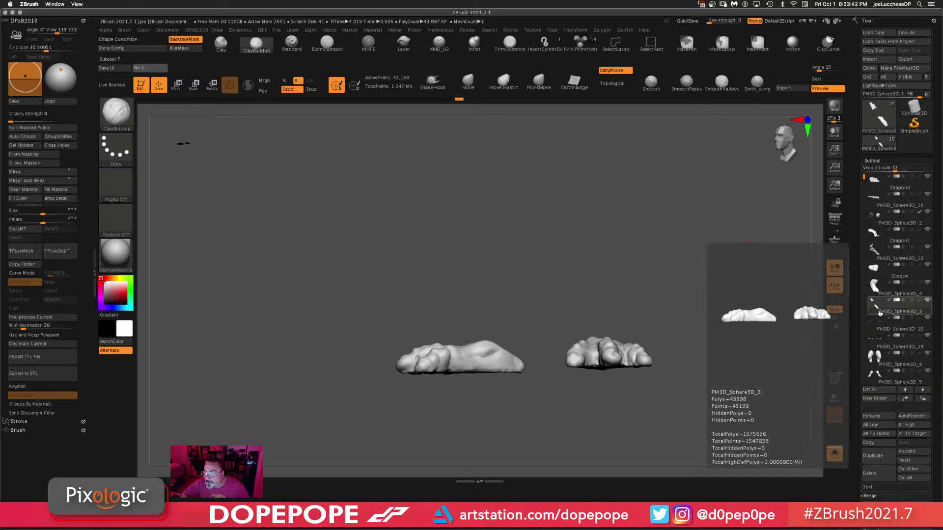
left_click_drag(882, 318, 893, 341)
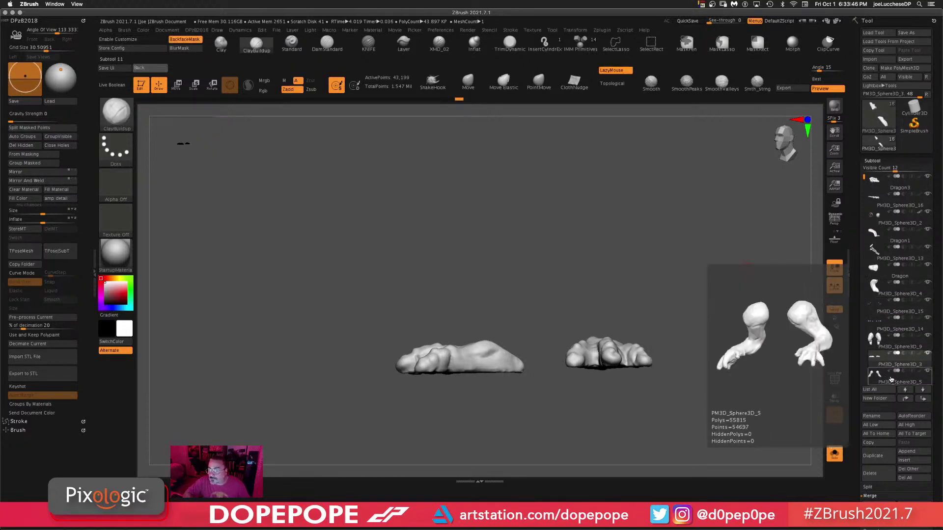
left_click(912, 343)
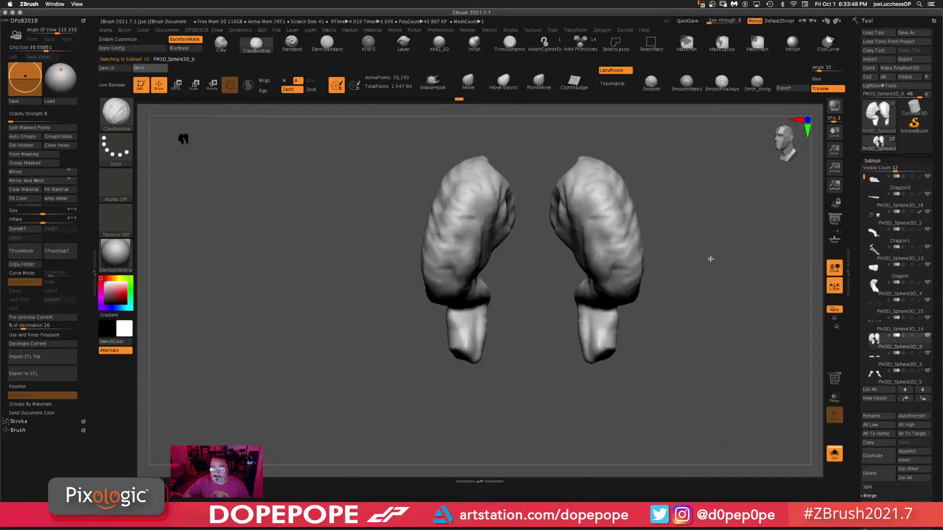
left_click_drag(687, 330, 735, 354)
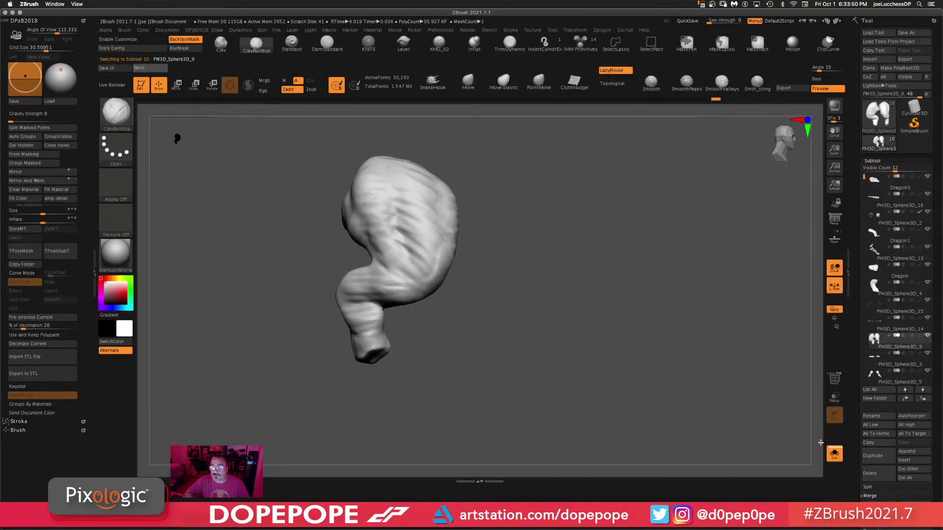
- Show the whole dragon, merge the legs down with the feet subtool, and fuse them with DynaMesh
left_click(832, 454)
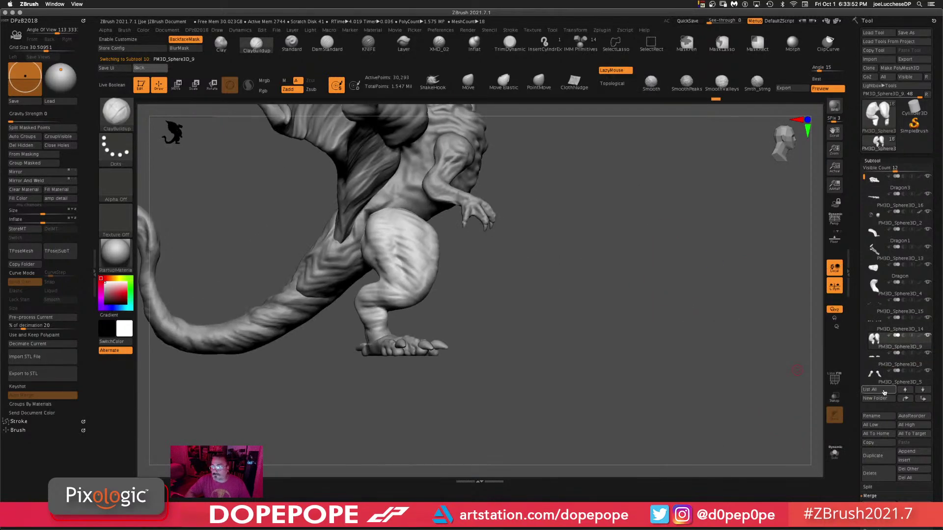
left_click(878, 502)
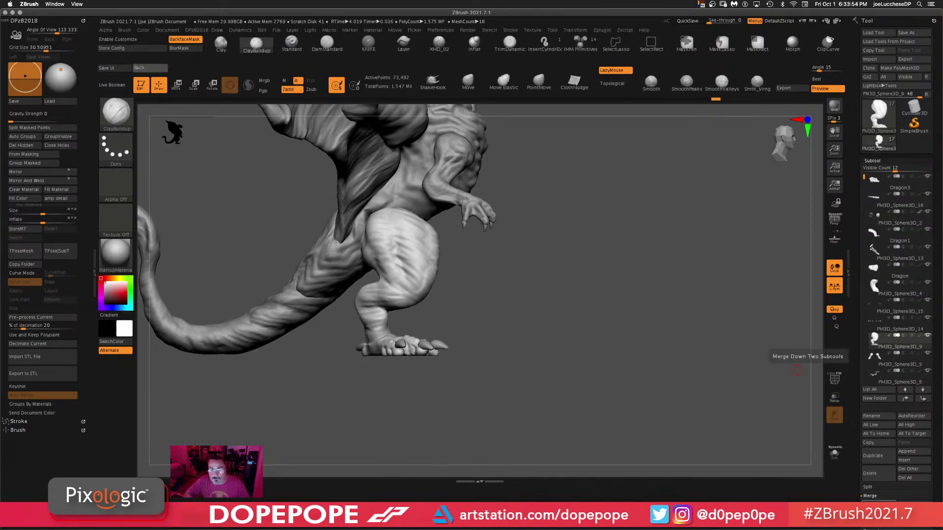
left_click_drag(634, 231, 626, 351, "ctrl")
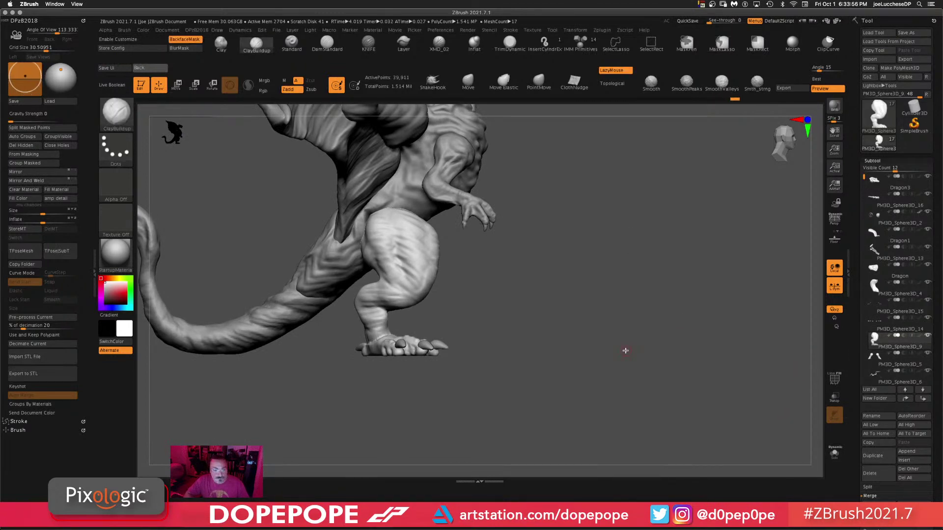
- Isolate the merged legs and smooth the seam at the ankle where the leg meets the foot
left_click(835, 454)
left_click_drag(526, 330, 491, 381, "alt")
key("shift")
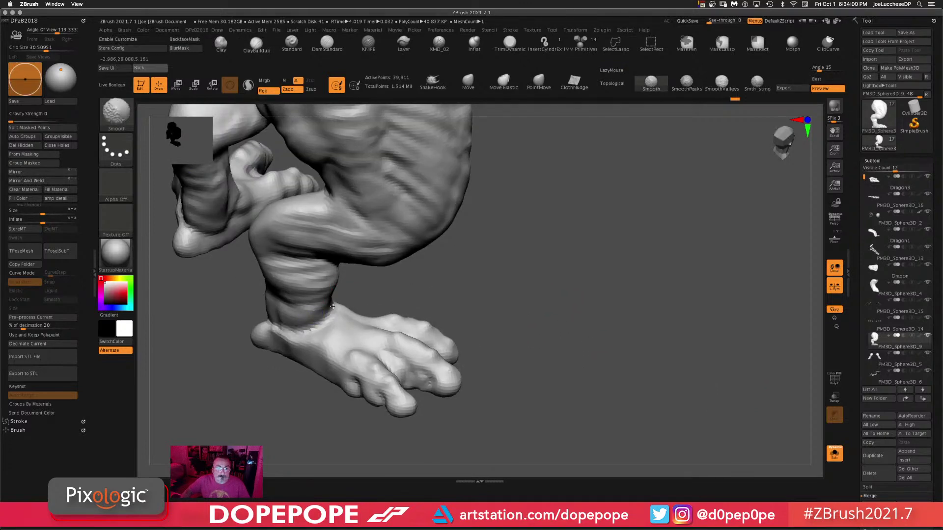
left_click_drag(597, 289, 625, 324, "shift")
mouse_move(612, 274)
left_mouse_down("alt")
mouse_move(589, 282)
mouse_move(682, 290)
left_mouse_up("alt")
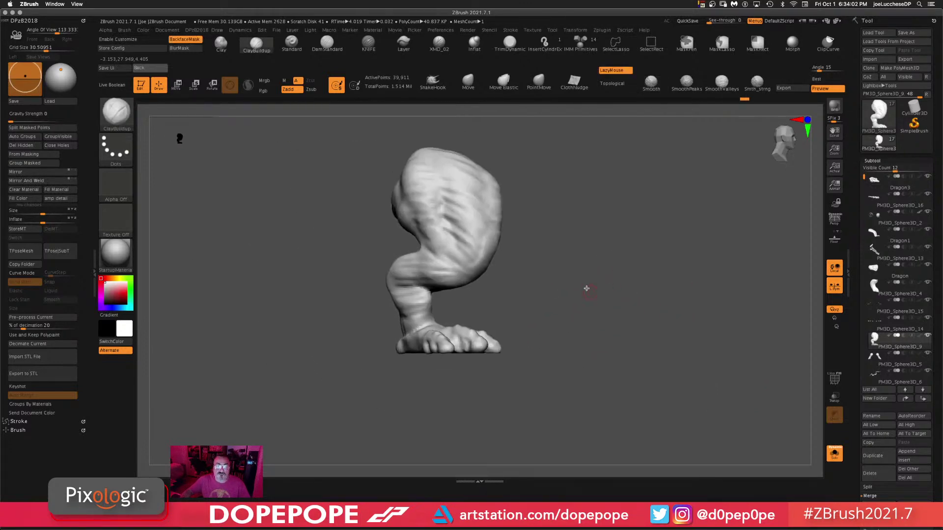
left_click_drag(582, 272, 524, 214)
- Fill in the ankle transition between the lower leg and the foot with the Clay brush at an adjusted draw size
left_click(221, 45)
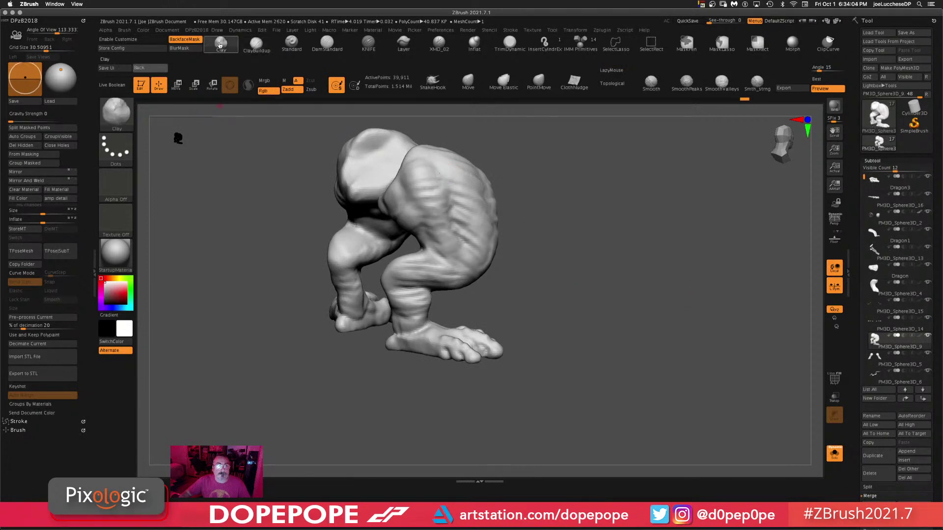
left_click_drag(593, 270, 513, 303)
key("space")
left_click_drag(430, 330, 440, 329)
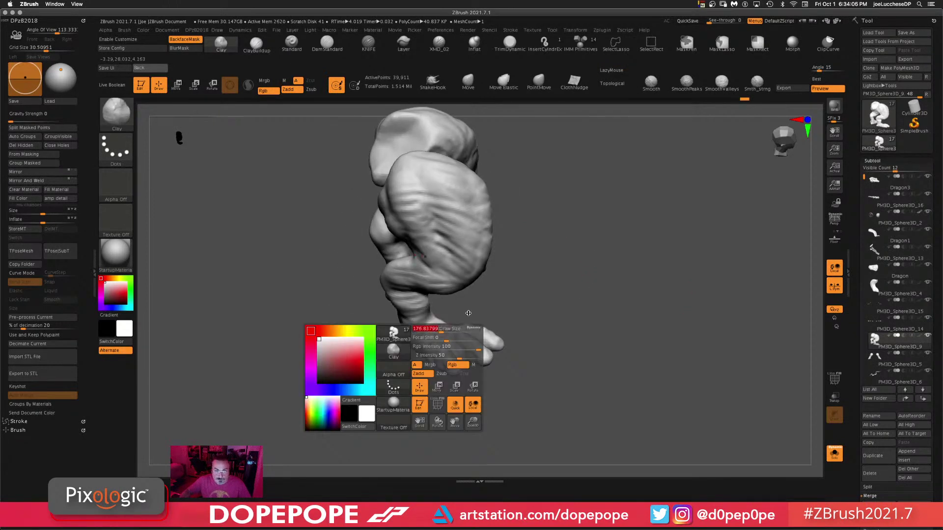
left_click_drag(501, 289, 431, 325)
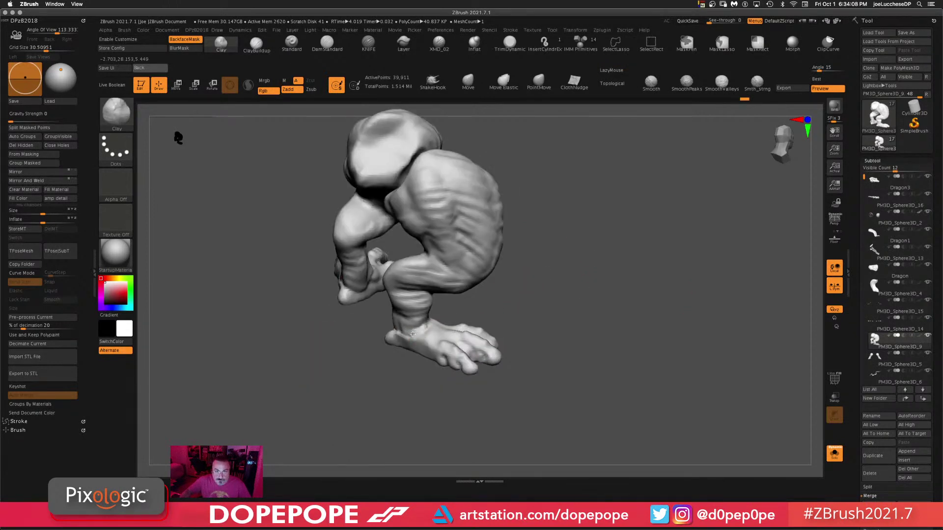
left_click_drag(525, 287, 679, 252)
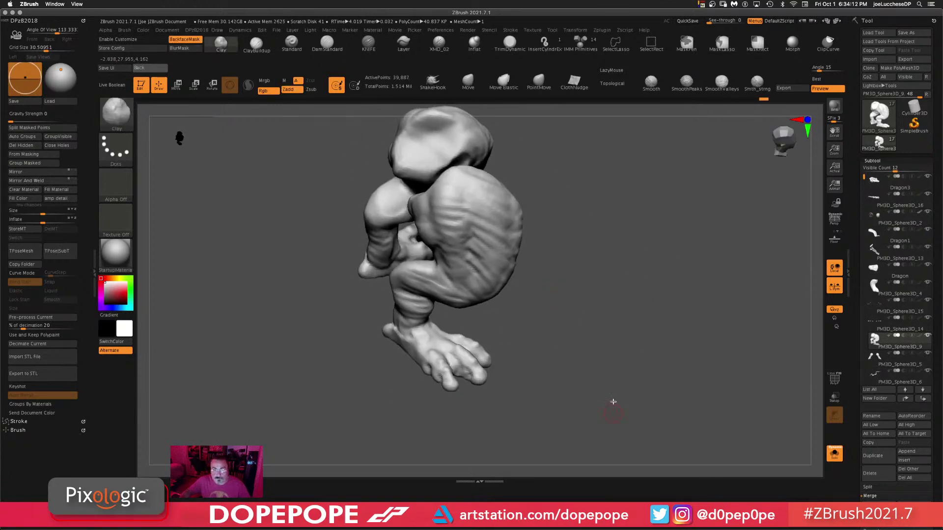
- Shape the tops of the feet and the tendons leading into the toes with the Standard brush at an adjusted draw size
mouse_move(614, 402)
left_mouse_down()
mouse_move(631, 292)
mouse_move(475, 339)
left_mouse_up()
left_click(293, 44)
right_click(429, 334)
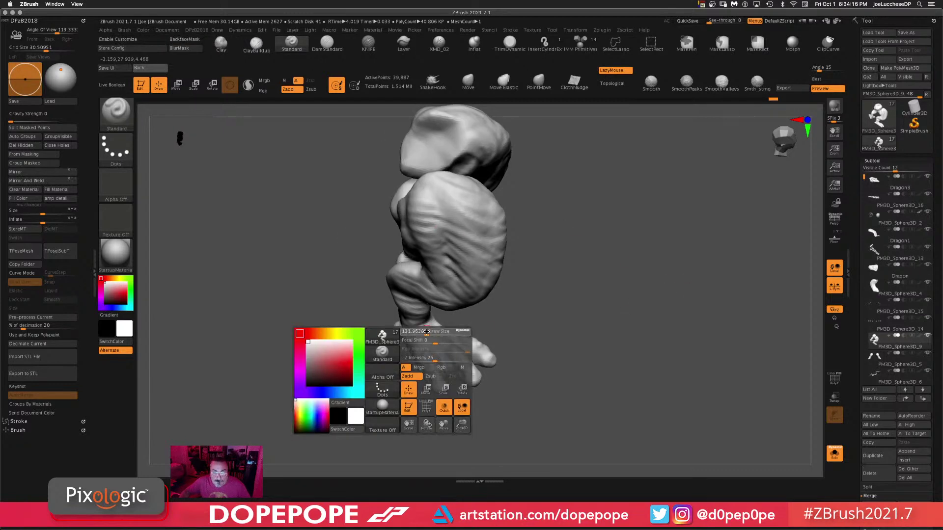
left_click_drag(622, 333, 441, 338)
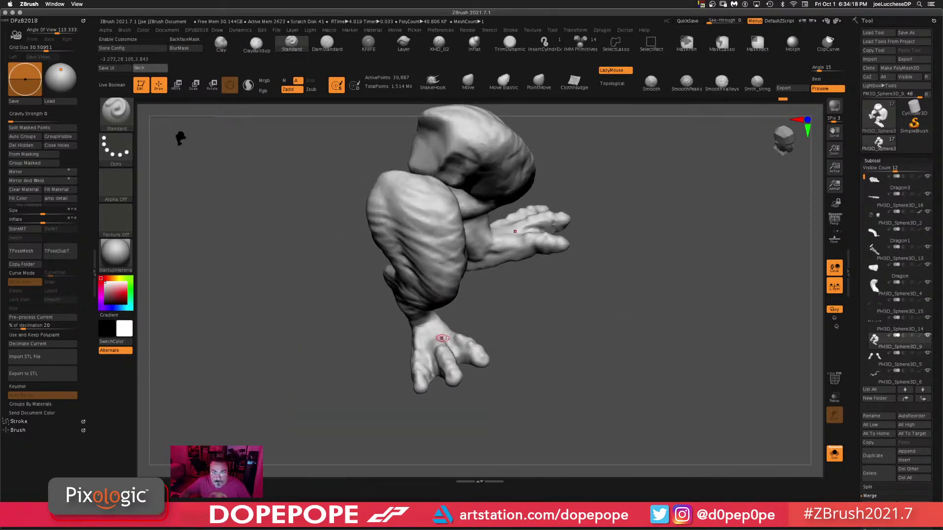
mouse_move(604, 368)
left_mouse_down()
mouse_move(562, 370)
mouse_move(446, 331)
left_mouse_up()
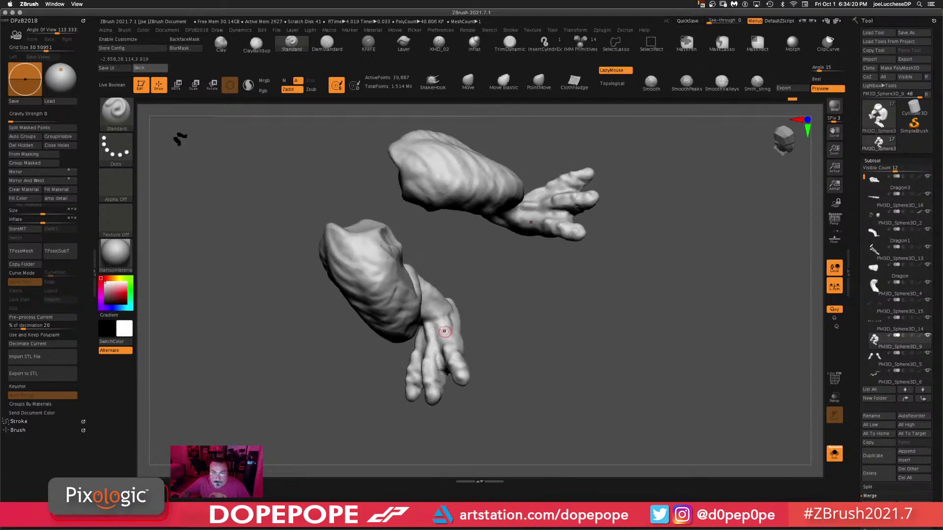
mouse_move(547, 352)
left_mouse_down()
mouse_move(665, 352)
mouse_move(618, 341)
mouse_move(669, 332)
left_mouse_up()
left_click_drag(606, 341, 625, 309, "shift")
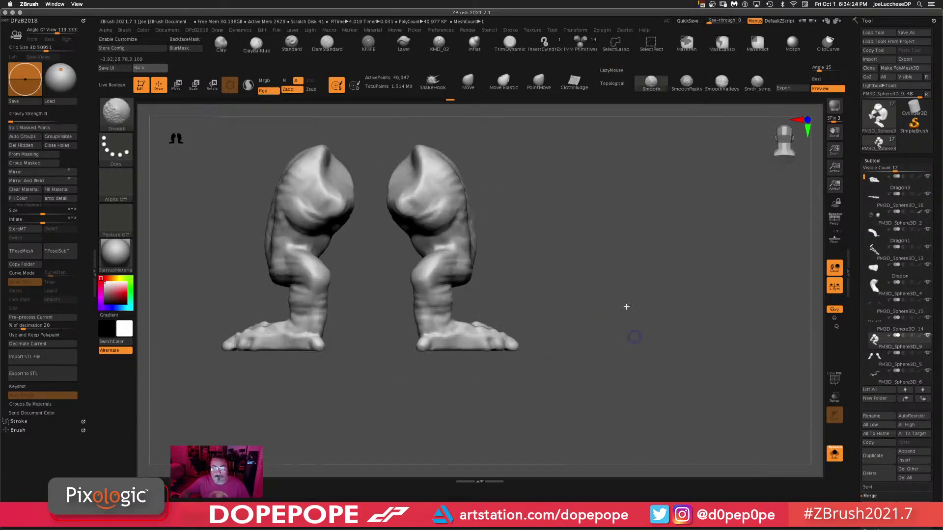
- Mask the upper legs with a blurred lasso mask and adjust the unmasked lower legs and feet with the Gizmo
mouse_move(600, 340)
left_mouse_down()
mouse_move(623, 238)
mouse_move(616, 315)
mouse_move(551, 201)
left_mouse_up()
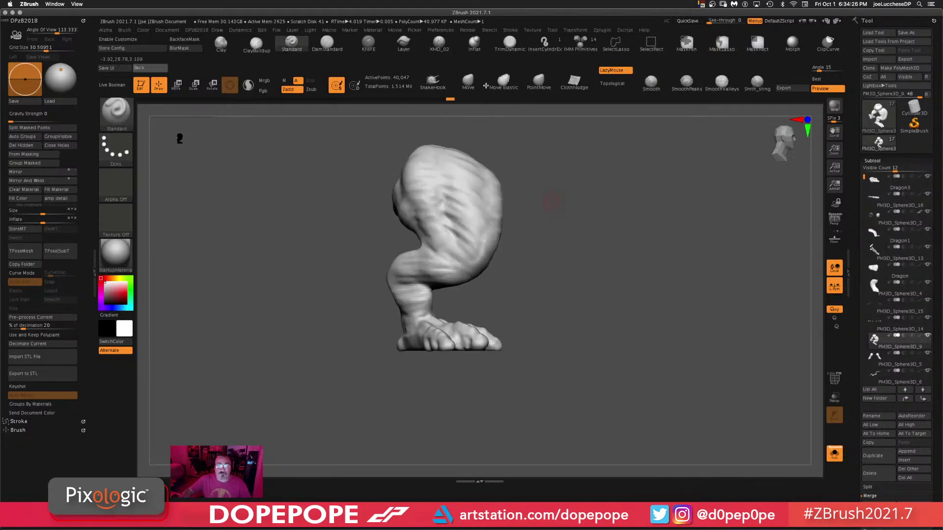
left_click_drag(592, 311, 606, 237, "alt")
mouse_move(569, 197)
left_mouse_down("alt")
mouse_move(616, 265)
mouse_move(503, 269)
mouse_move(495, 400)
mouse_move(607, 344)
left_mouse_up("alt")
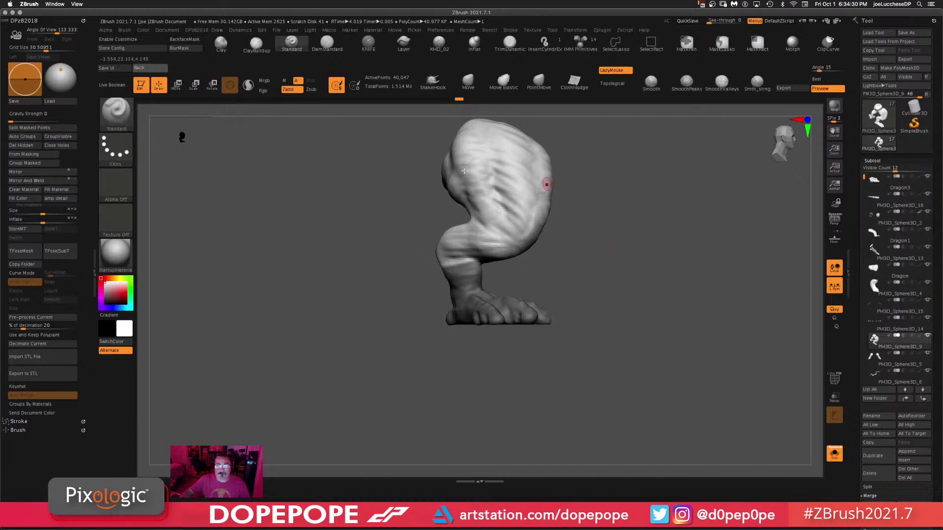
left_click(189, 50)
left_click(625, 269, "ctrl")
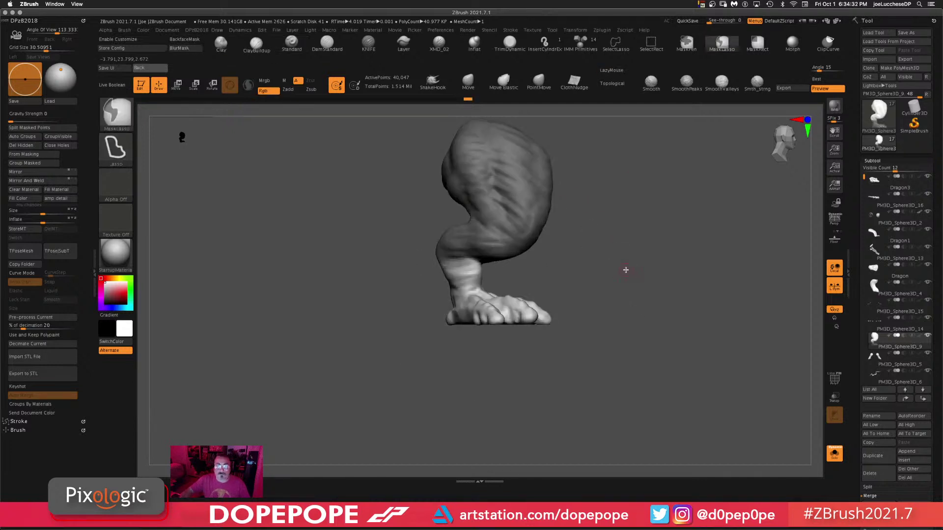
key("w")
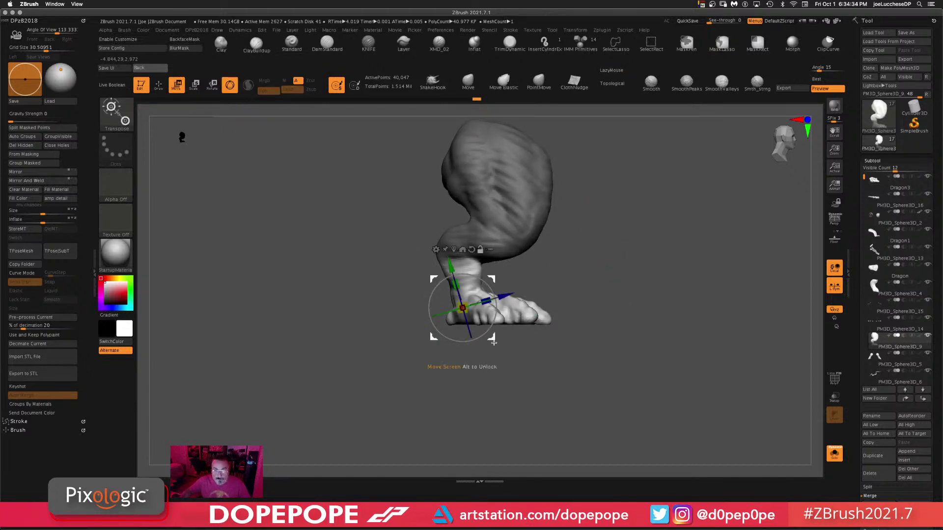
left_click_drag(490, 335, 495, 306, "alt")
mouse_move(705, 282)
left_mouse_down("shift")
mouse_move(653, 282)
mouse_move(609, 268)
mouse_move(642, 332)
left_mouse_up("shift")
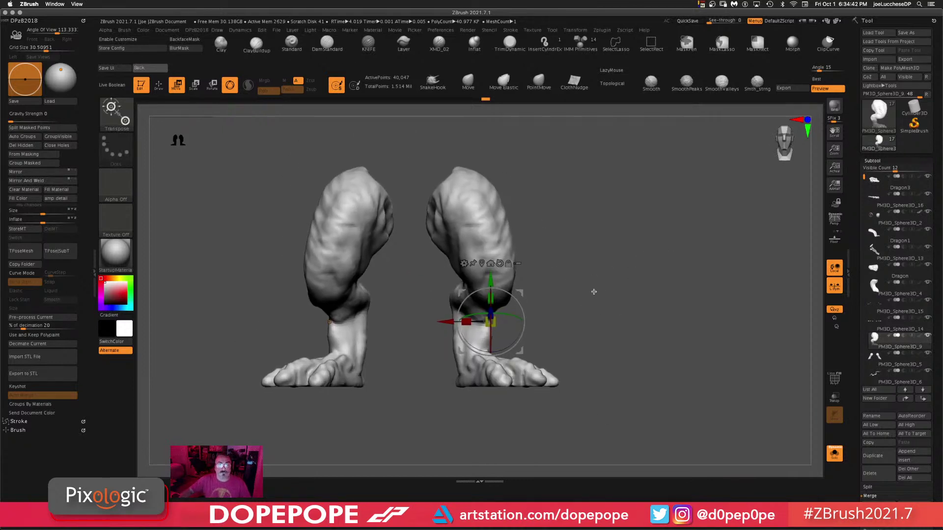
left_click_drag(493, 328, 492, 332)
- Reshape the ankles, heels and tops of the feet with the Move brush at an adjusted draw size and refresh the DynaMesh
left_click(469, 81)
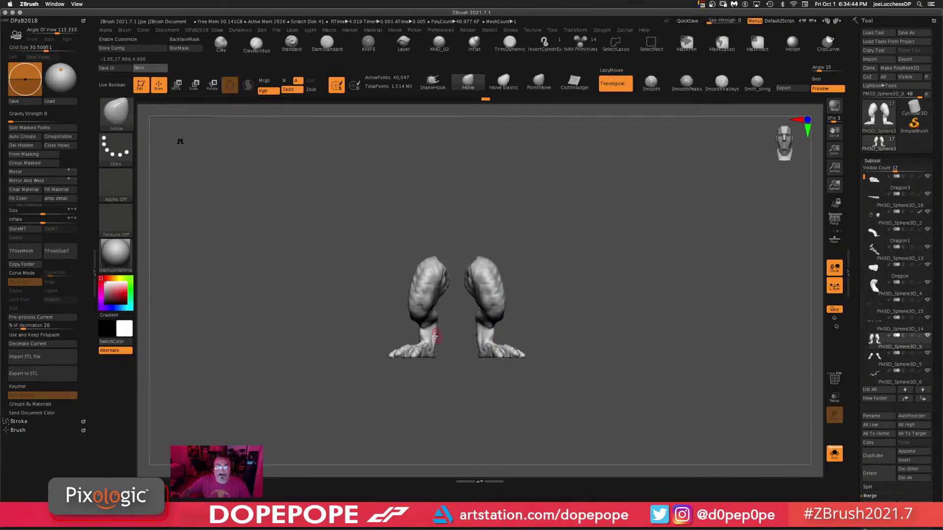
key("space")
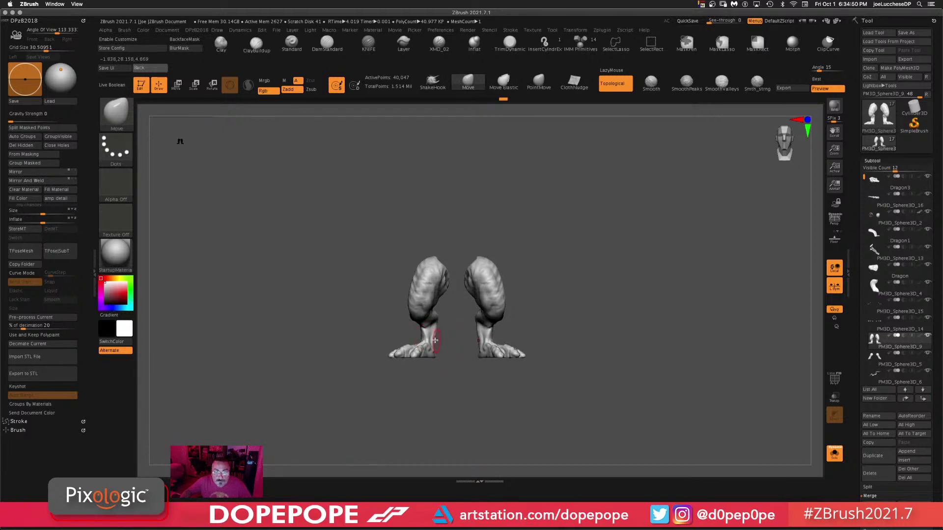
mouse_move(441, 322)
left_mouse_down()
mouse_move(648, 278)
mouse_move(682, 280)
mouse_move(488, 326)
mouse_move(514, 310)
left_mouse_up()
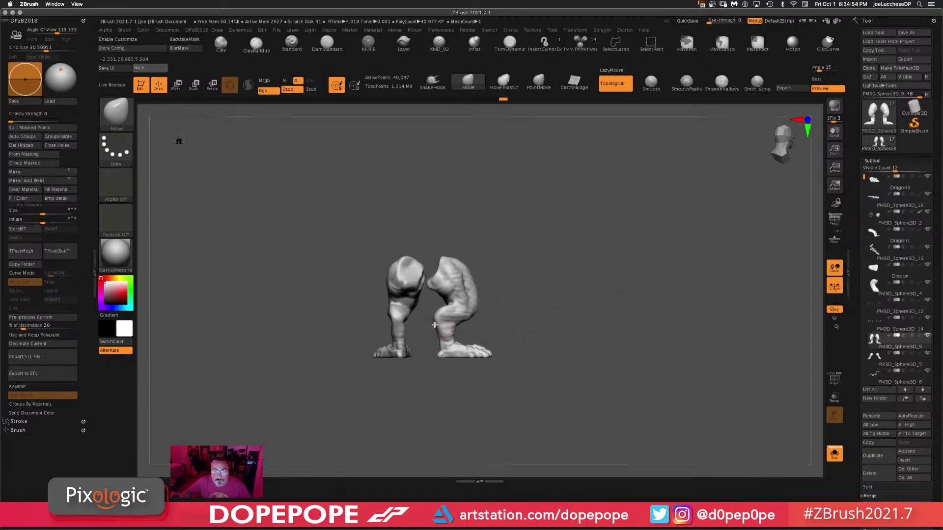
mouse_move(610, 292)
left_mouse_down()
mouse_move(551, 333)
mouse_move(465, 346)
left_mouse_up()
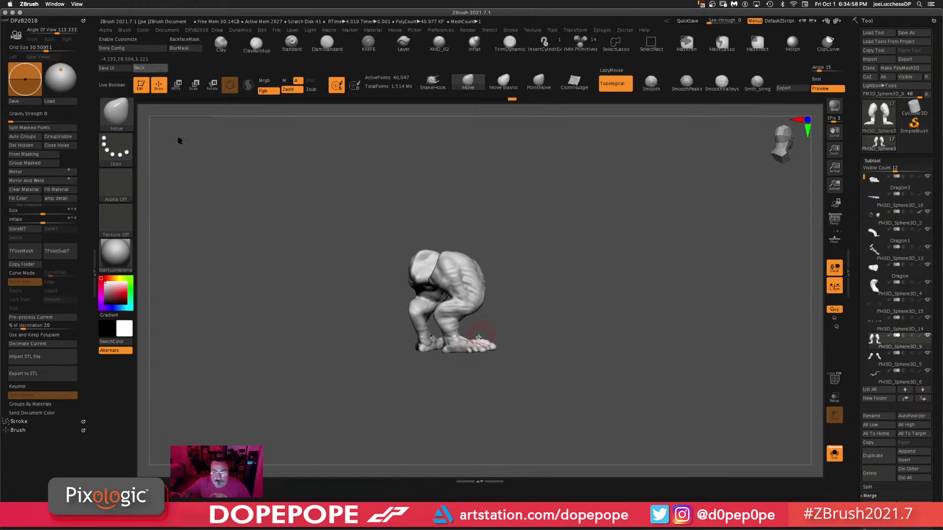
left_click_drag(551, 298, 523, 312)
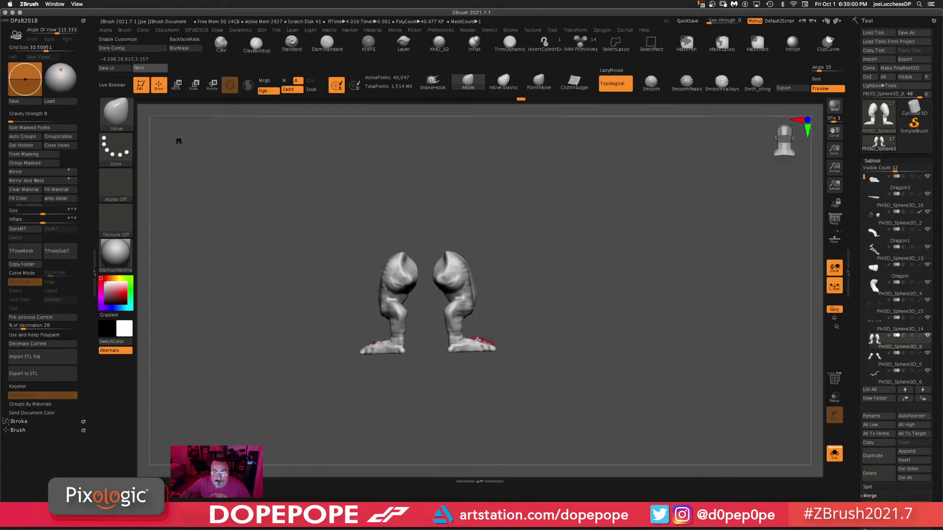
left_click_drag(625, 270, 472, 339)
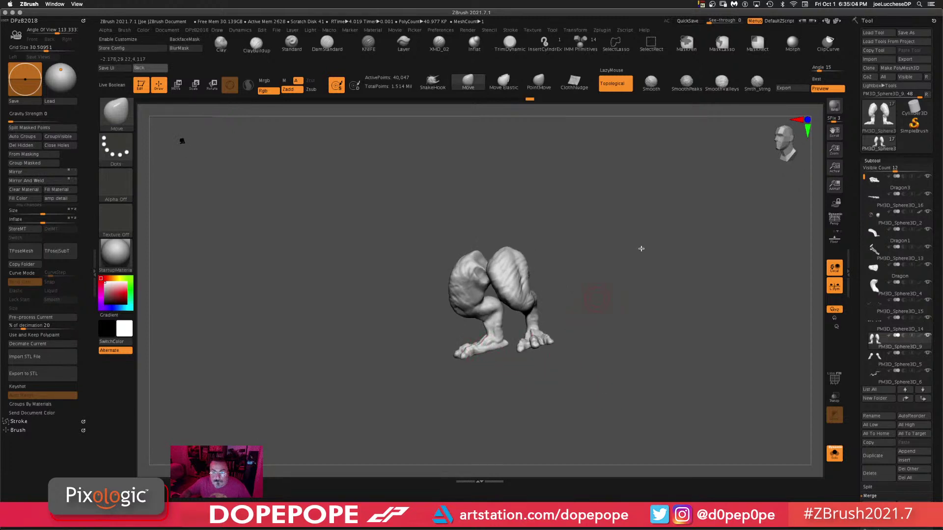
left_click_drag(617, 324, 664, 275, "shift")
left_click_drag(707, 343, 565, 182, "alt")
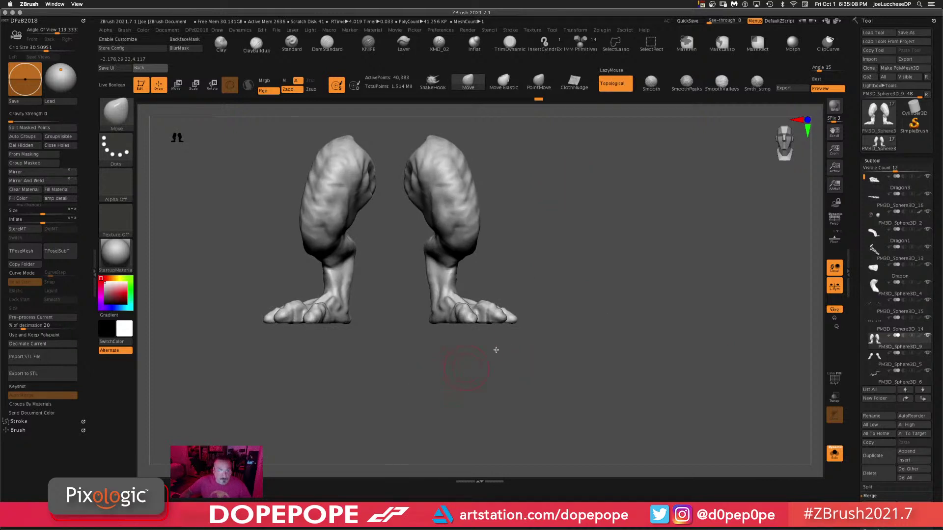
- Hide the upper legs with lasso selections made in side view, keeping only the feet and ankles visible
mouse_move(418, 370)
left_mouse_down()
mouse_move(429, 381)
mouse_move(436, 343)
mouse_move(639, 331)
mouse_move(629, 194)
mouse_move(643, 215)
mouse_move(608, 261)
mouse_move(577, 229)
mouse_move(519, 299)
mouse_move(458, 192)
mouse_move(634, 231)
left_mouse_up()
mouse_move(611, 317)
left_mouse_down("alt")
mouse_move(649, 392)
mouse_move(576, 242)
left_mouse_up("alt")
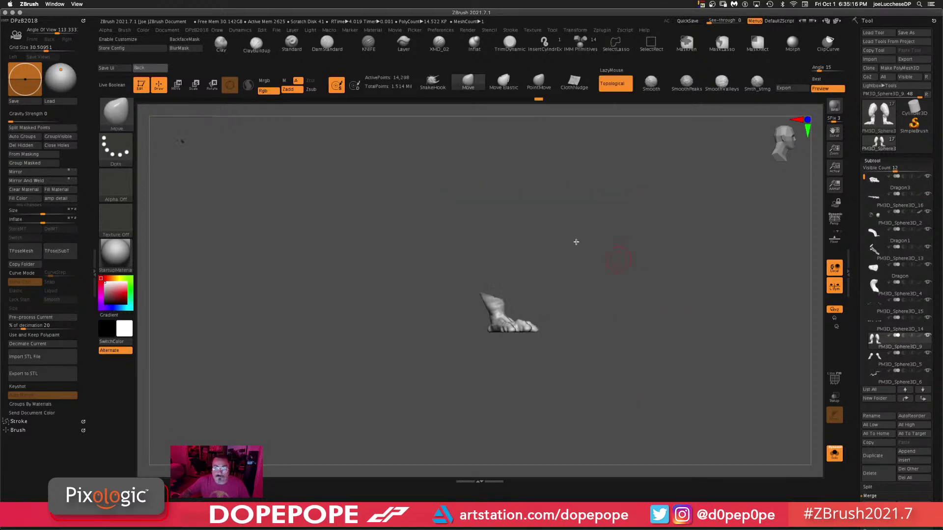
key("f")
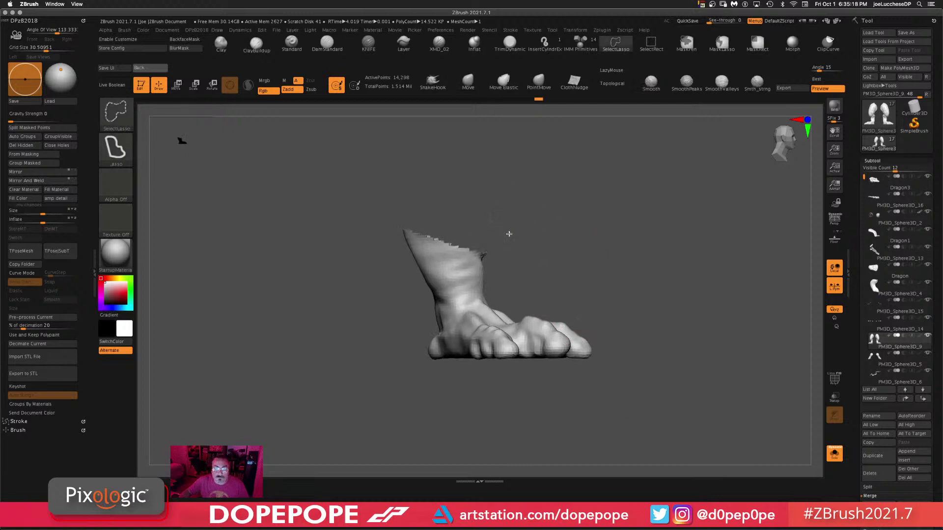
mouse_move(509, 234)
left_mouse_down("ctrl+shift")
mouse_move(353, 270)
mouse_move(510, 231)
left_mouse_up("ctrl+shift")
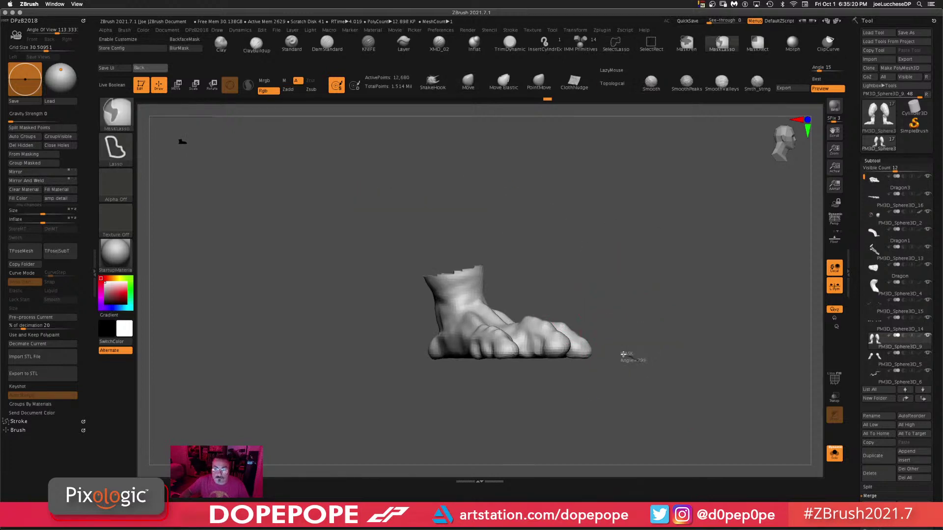
- Lasso-mask the bottom band of the feet and invert the mask, leaving only the soles editable
left_click_drag(569, 346, 402, 355, "ctrl+shift")
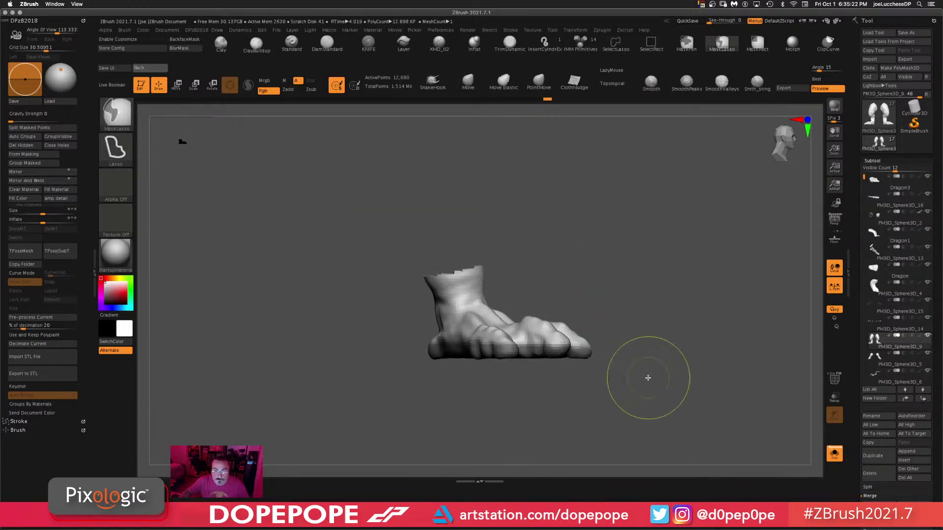
mouse_move(652, 245)
left_mouse_down()
mouse_move(640, 223)
mouse_move(582, 224)
left_mouse_up()
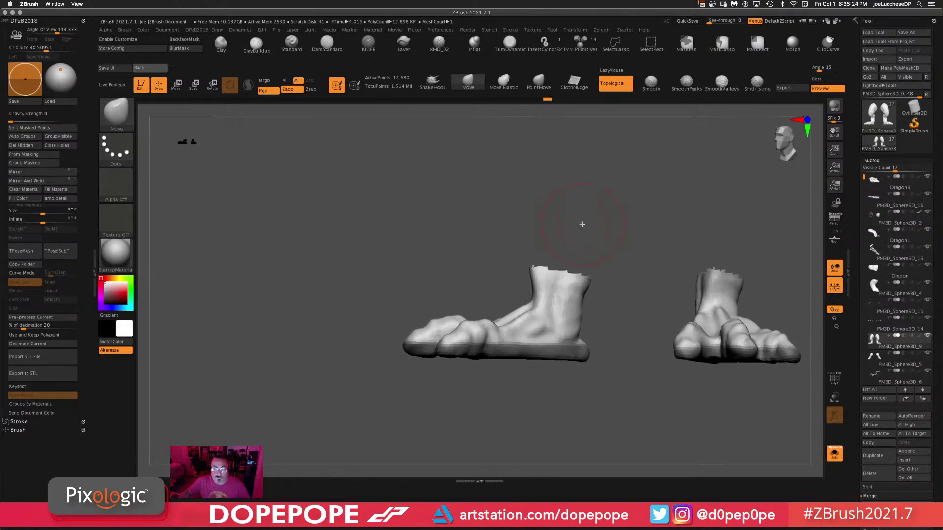
left_click_drag(406, 212, 610, 187)
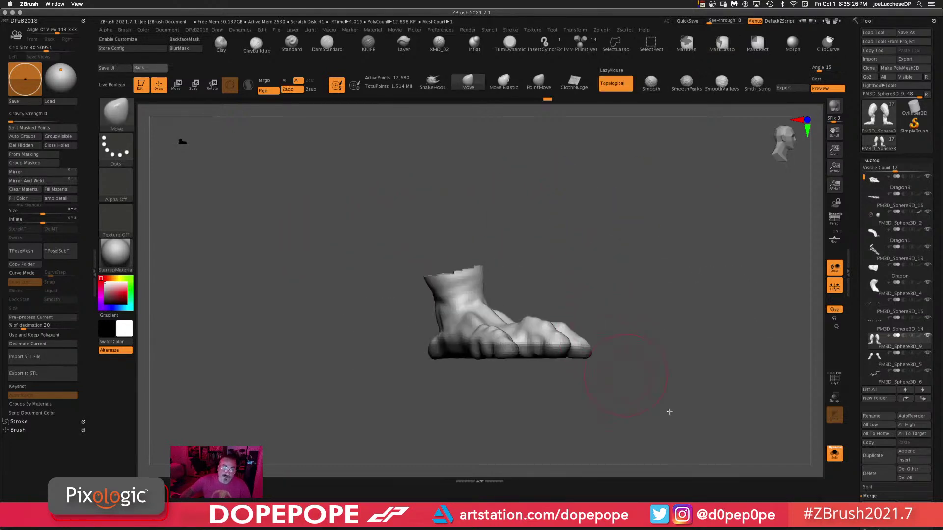
left_click_drag(702, 410, 621, 359, "alt")
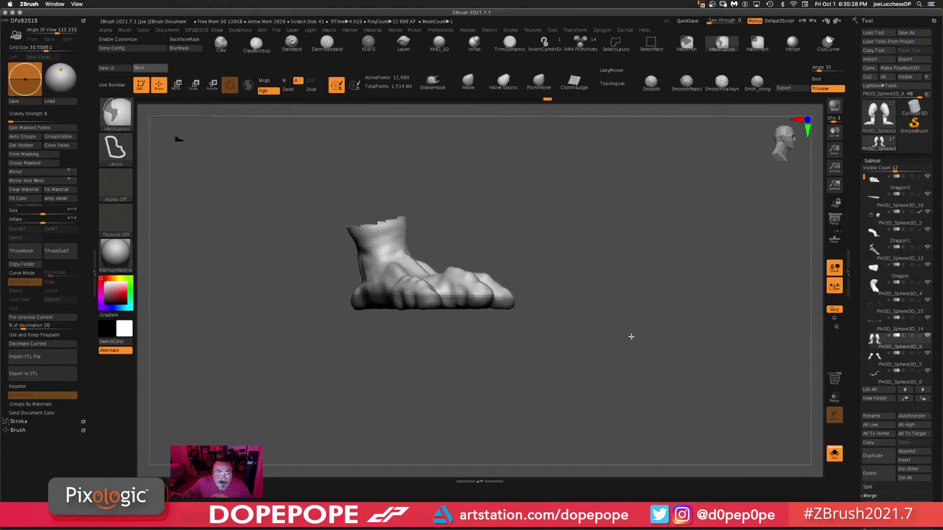
left_click(631, 337, "ctrl")
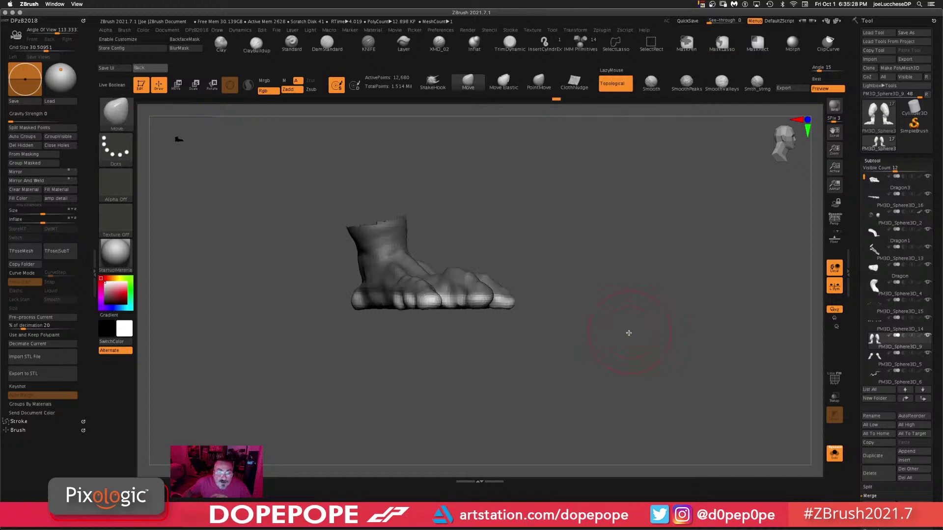
- Try softening the mask edge above the soles with blurring, and undo it
left_click(196, 51)
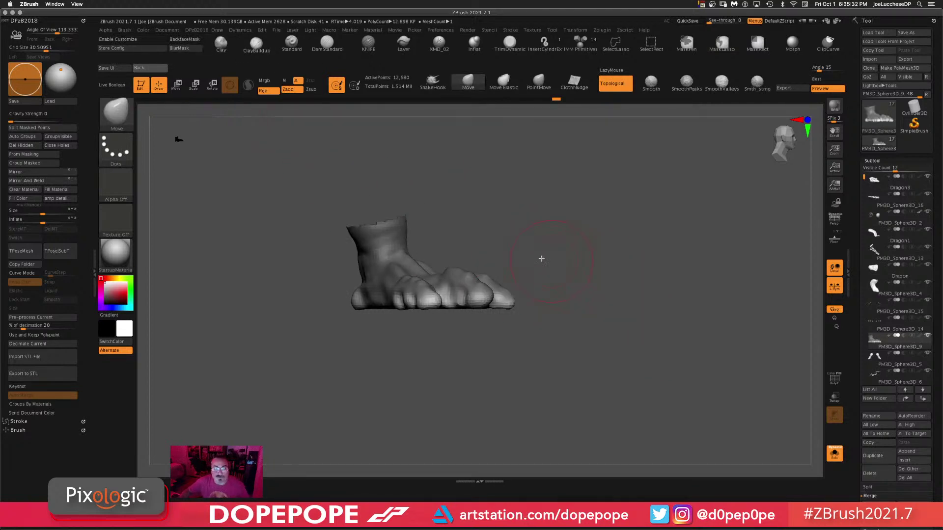
key("ctrl+z")
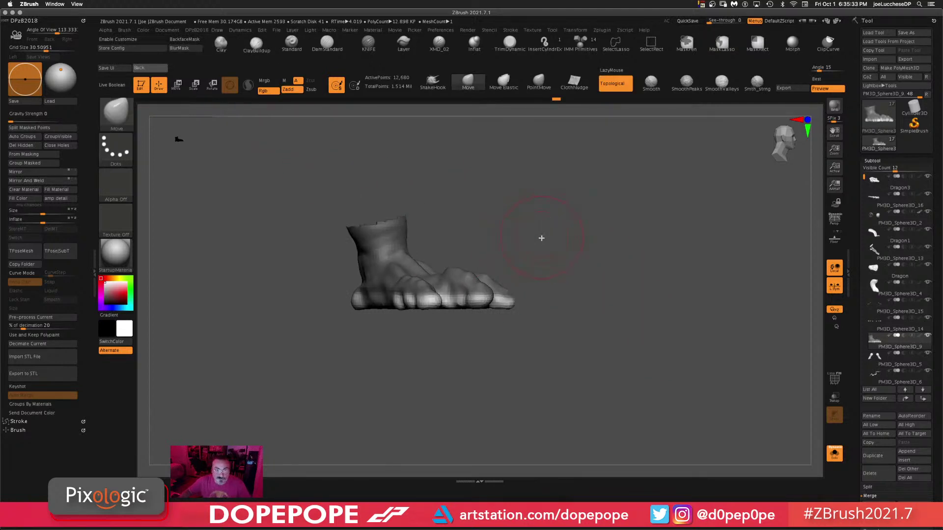
left_click(479, 300, "ctrl")
key("ctrl+z")
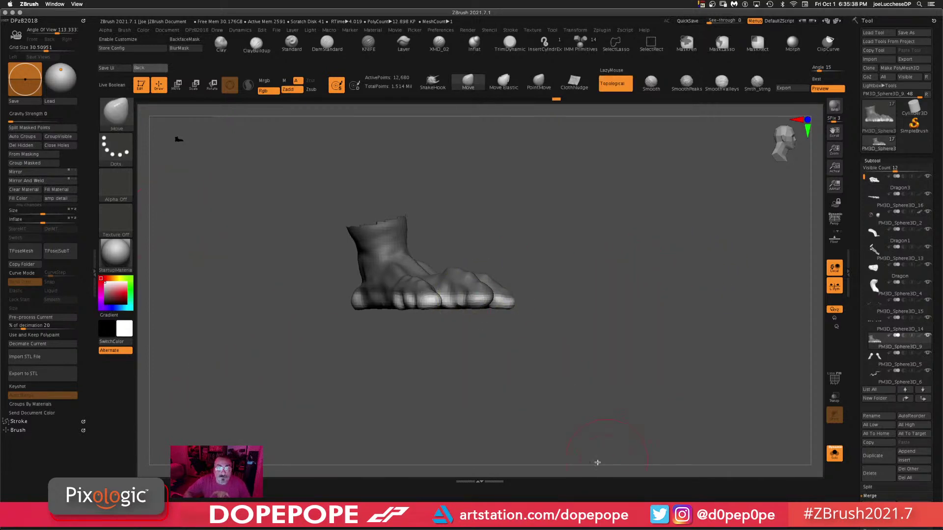
- Inflate the unmasked soles and the undersides of the toes into a thicker pad around each foot
left_click_drag(597, 462, 599, 406)
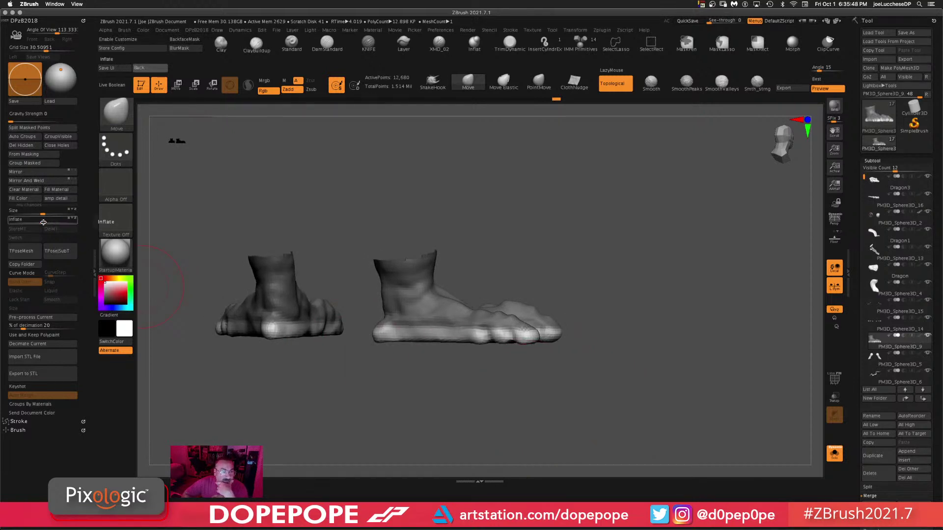
left_click_drag(43, 223, 44, 223)
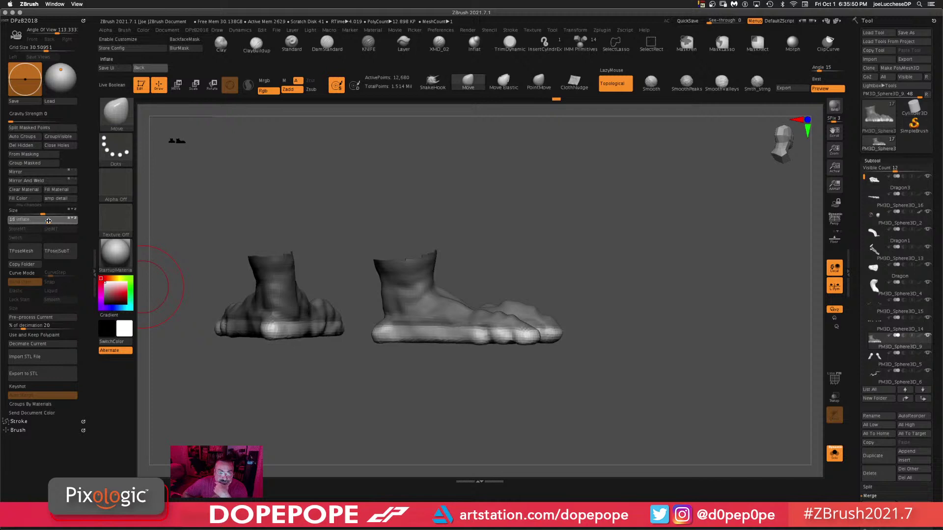
left_click_drag(53, 221, 56, 220)
left_click_drag(448, 381, 397, 388)
left_click_drag(542, 404, 418, 359)
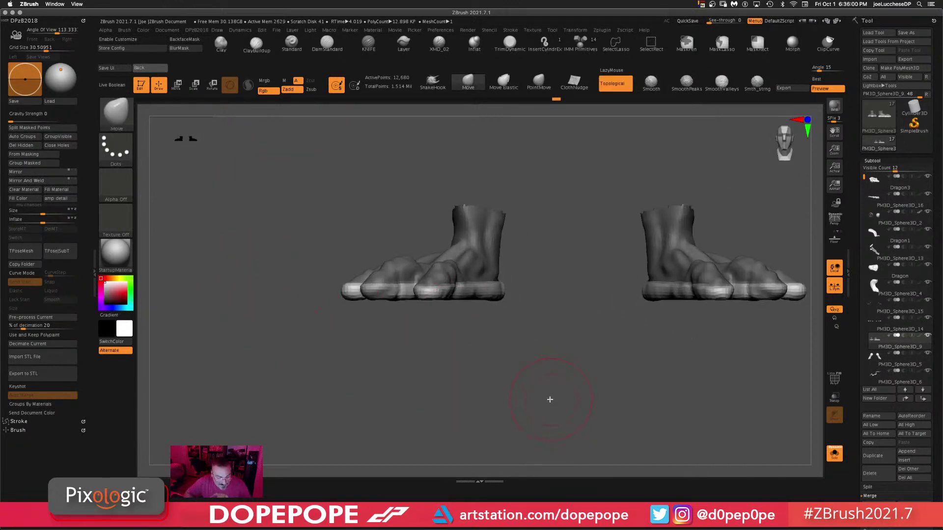
- Raise the soles slightly with the Gizmo positioned beneath the foot, and blur and clear the mask
key("w")
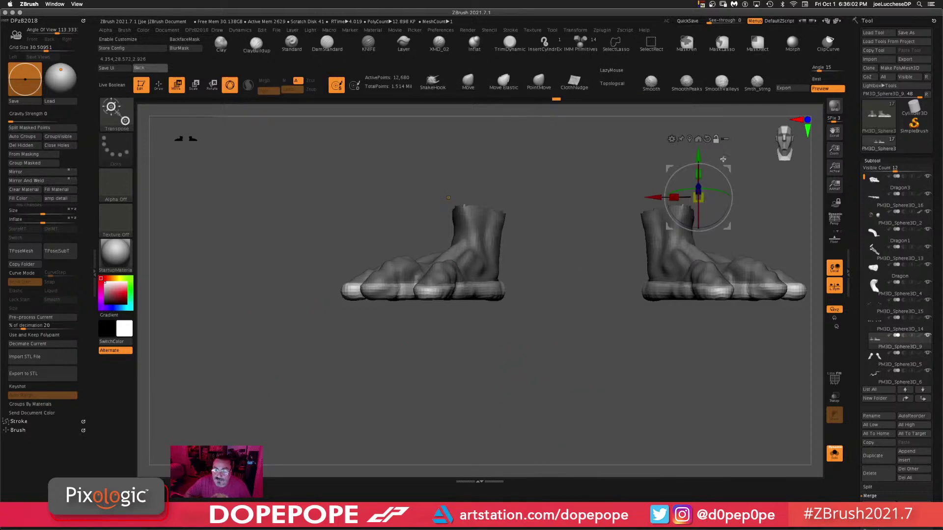
left_click_drag(727, 227, 486, 326, "alt")
left_click_drag(518, 391, 443, 385)
left_click_drag(378, 338, 419, 338, "alt")
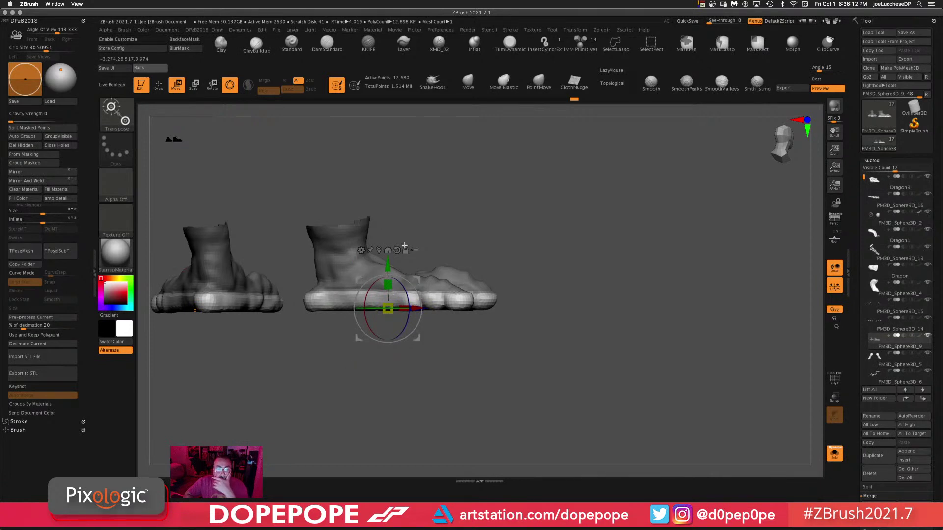
left_click_drag(390, 263, 390, 260)
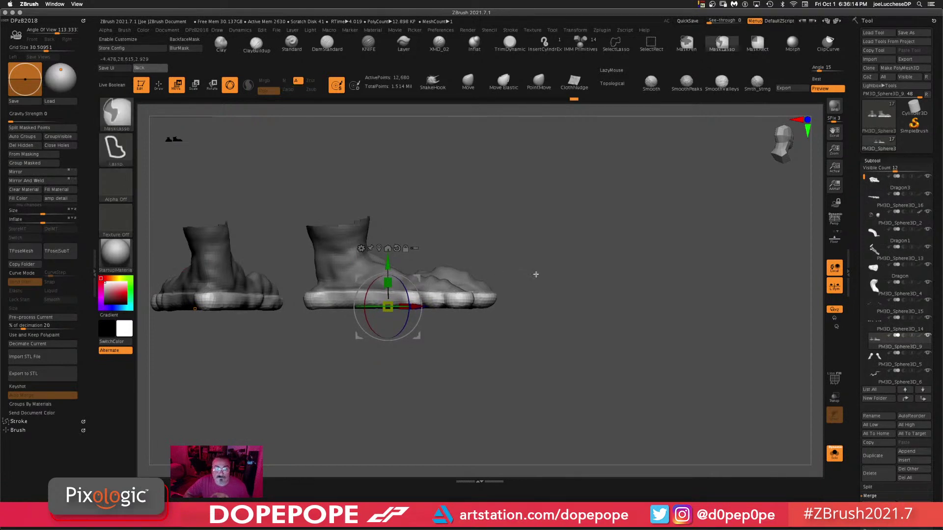
left_click(191, 50)
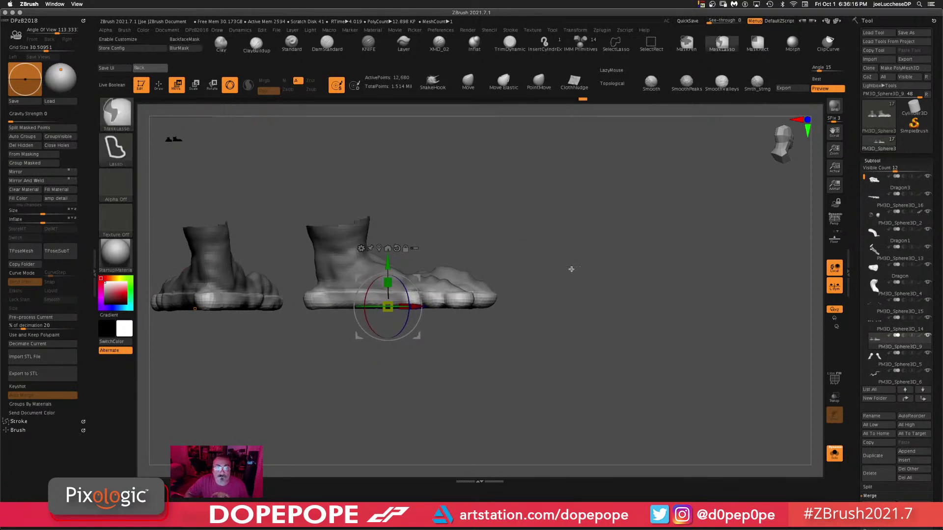
left_click_drag(645, 215, 648, 311, "ctrl")
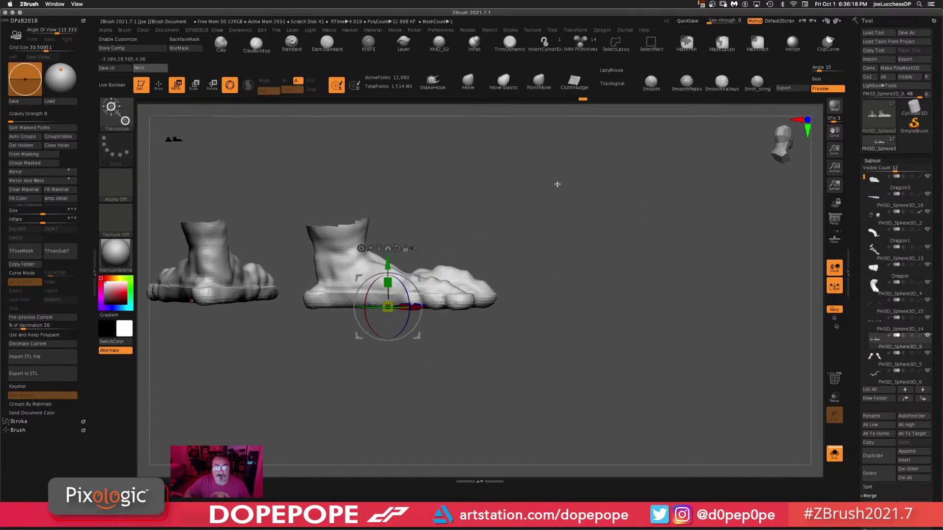
- Smooth the ridge between the sole pad and the side of each foot, working from the heel to the toes
left_click_drag(555, 183, 552, 221)
key("q")
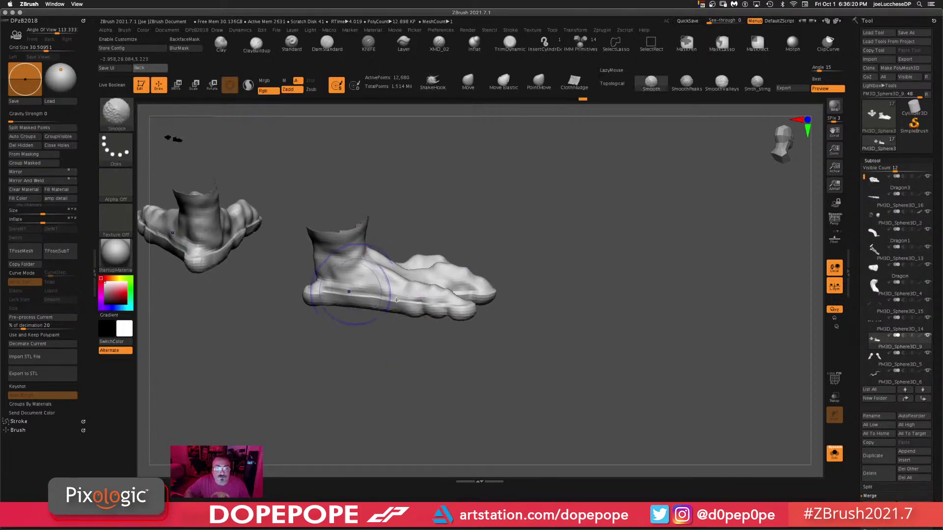
left_click_drag(324, 290, 461, 303, "shift")
left_click_drag(636, 236, 619, 275)
mouse_move(324, 148)
left_mouse_down("shift")
mouse_move(344, 129)
mouse_move(311, 152)
mouse_move(355, 161)
mouse_move(508, 225)
mouse_move(372, 227)
left_mouse_up("shift")
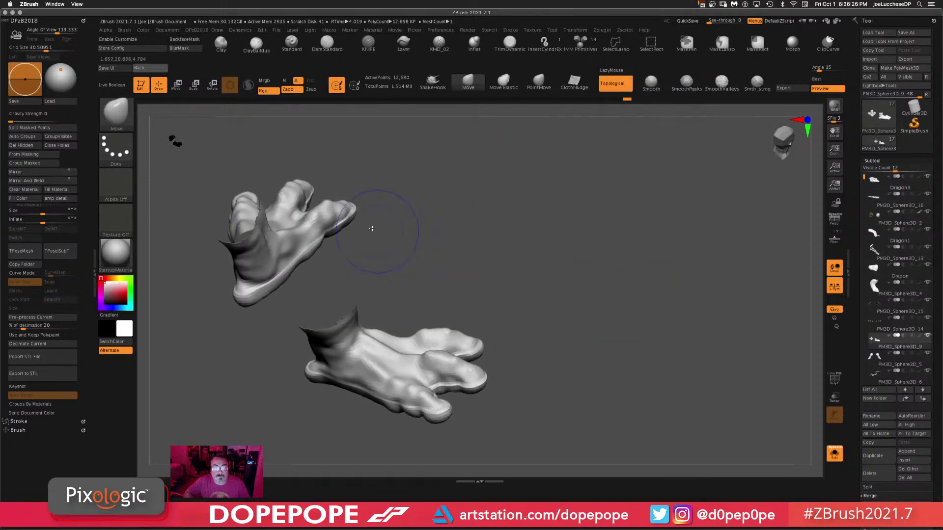
- Smooth the toe tips and the outer edge of the feet from above
left_click_drag(443, 216, 442, 299)
left_click_drag(295, 152, 308, 158, "shift")
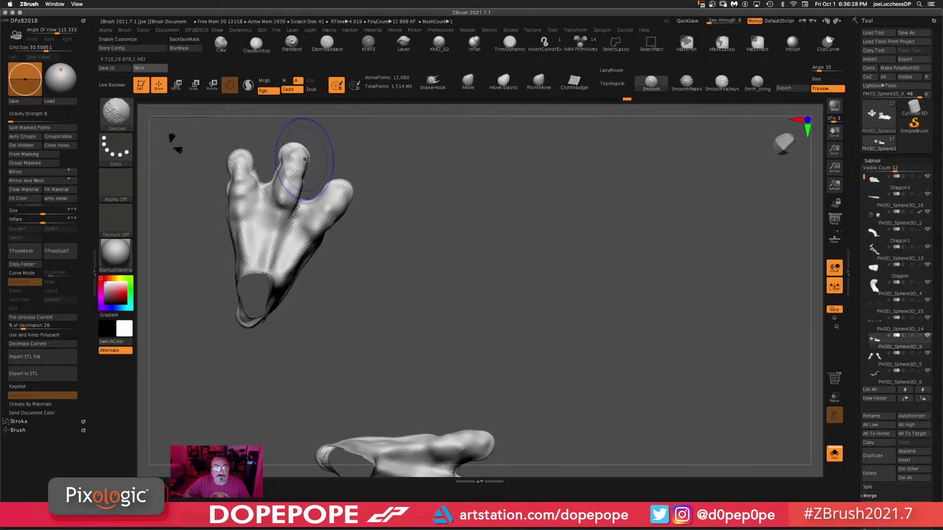
left_click_drag(462, 214, 633, 216)
mouse_move(224, 187)
left_mouse_down("shift")
mouse_move(254, 248)
mouse_move(249, 238)
left_mouse_up("shift")
left_click_drag(425, 223, 512, 261)
- Bring the hidden thighs and calves back into view and smooth the tips of the toes
left_click(459, 254, "ctrl+shift")
left_click_drag(627, 352, 571, 263)
left_click_drag(509, 291, 539, 361)
right_click(509, 284)
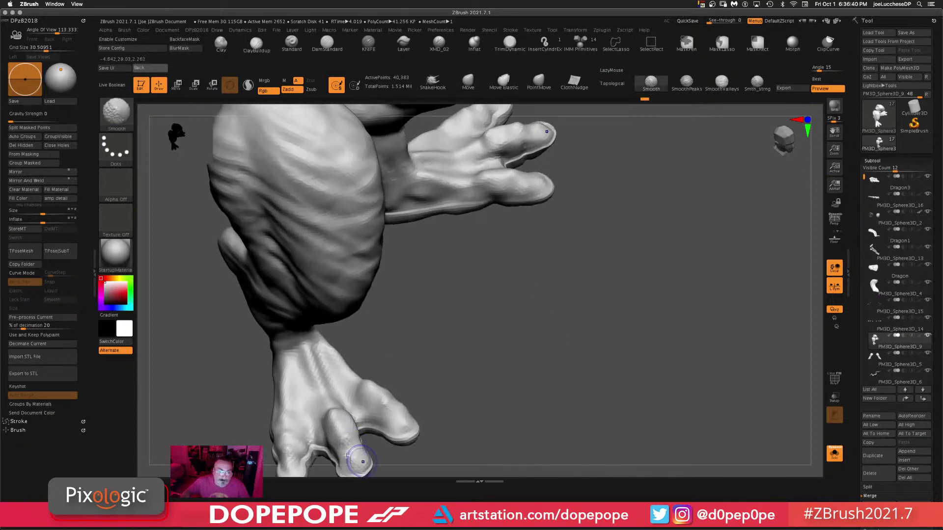
left_click_drag(547, 313, 611, 201, "alt")
left_click_drag(418, 343, 416, 352, "shift")
- Unhide the remaining polygons of the leg mesh and check both legs from the side and front
mouse_move(543, 244)
left_mouse_down()
mouse_move(568, 270)
mouse_move(600, 268)
left_mouse_up()
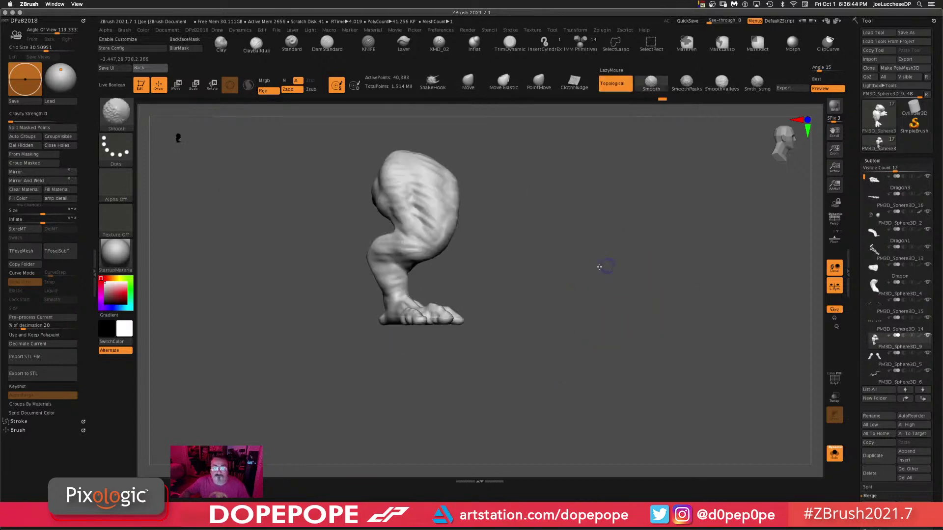
left_click_drag(608, 337, 621, 389, "alt")
left_click_drag(635, 312, 606, 422, "ctrl+shift")
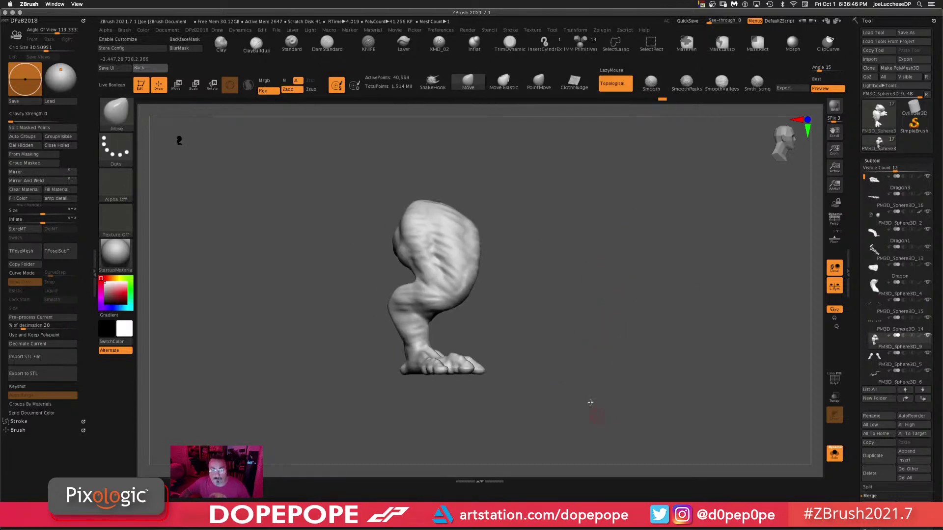
left_click_drag(608, 338, 639, 349)
left_click_drag(701, 316, 649, 288)
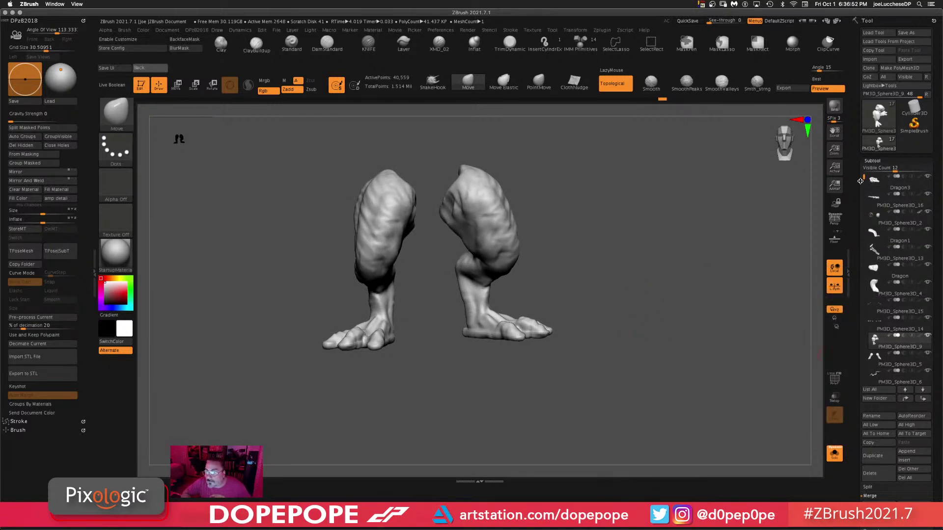
- Make the foot claw subtool PM3D_Sphere3D_14 visible together with the legs
left_click_drag(862, 178, 863, 221)
key("shift")
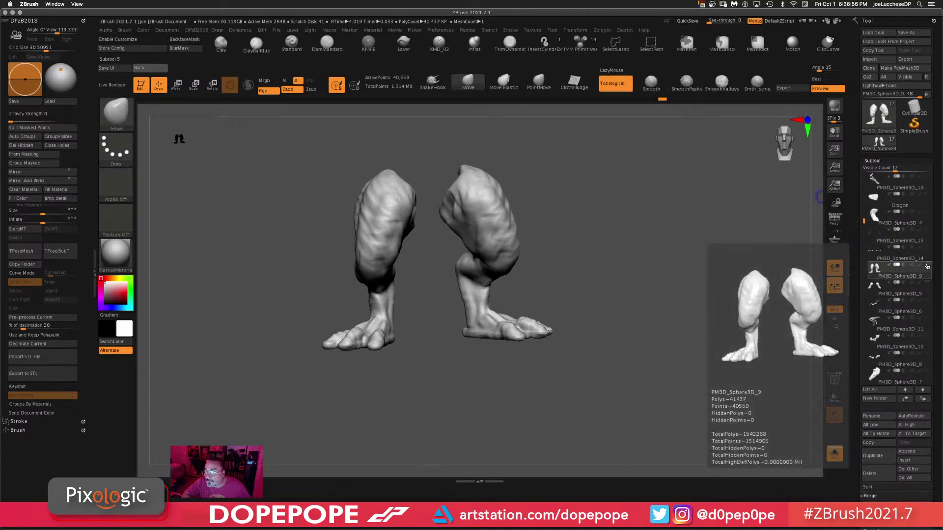
mouse_move(879, 255)
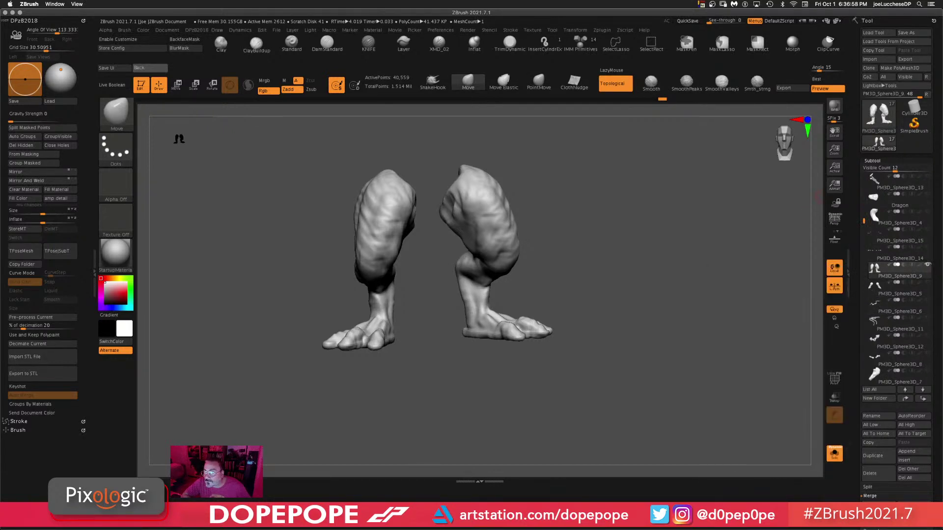
left_click(928, 248)
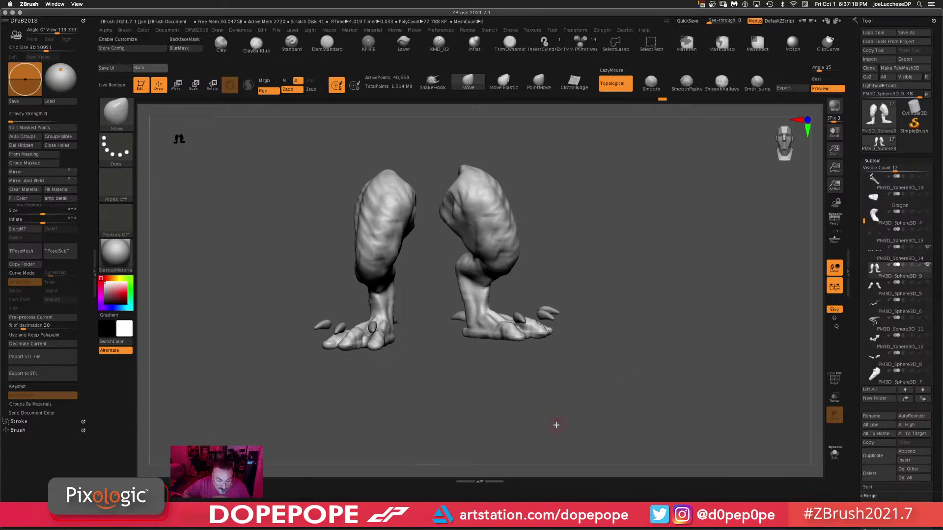
left_click_drag(576, 406, 593, 408)
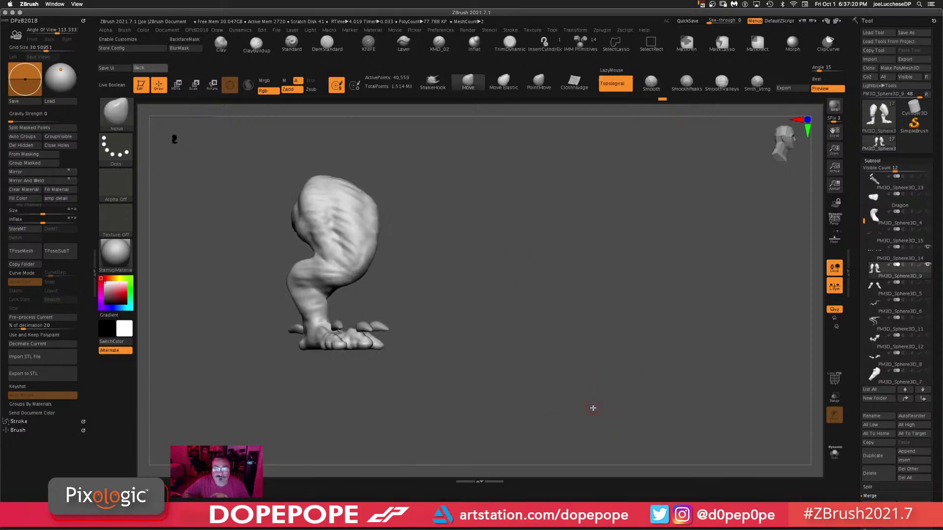
- Select the foot claws, reset the Gizmo orientation and lower all the claws onto the toes and heels
key("w")
left_click(378, 326, "alt")
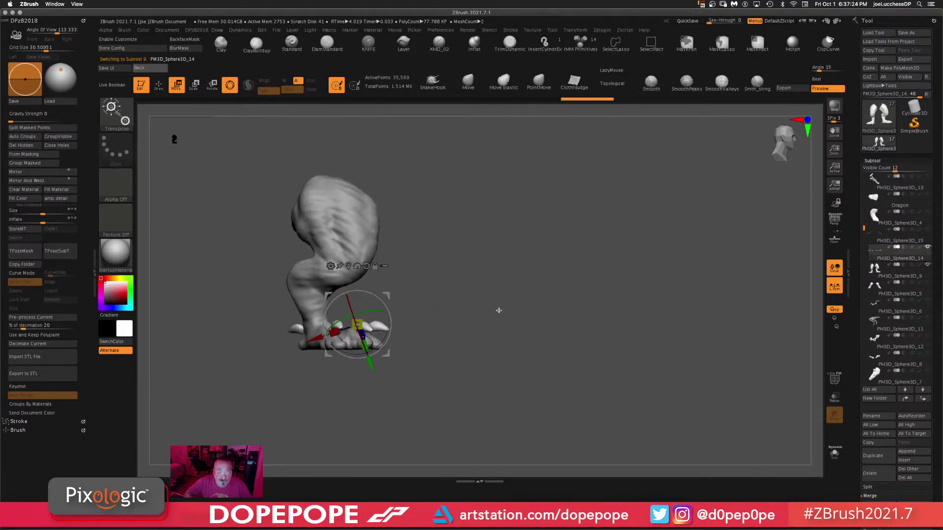
left_click(364, 266)
left_click_drag(357, 280, 349, 299)
left_click_drag(487, 317, 538, 338)
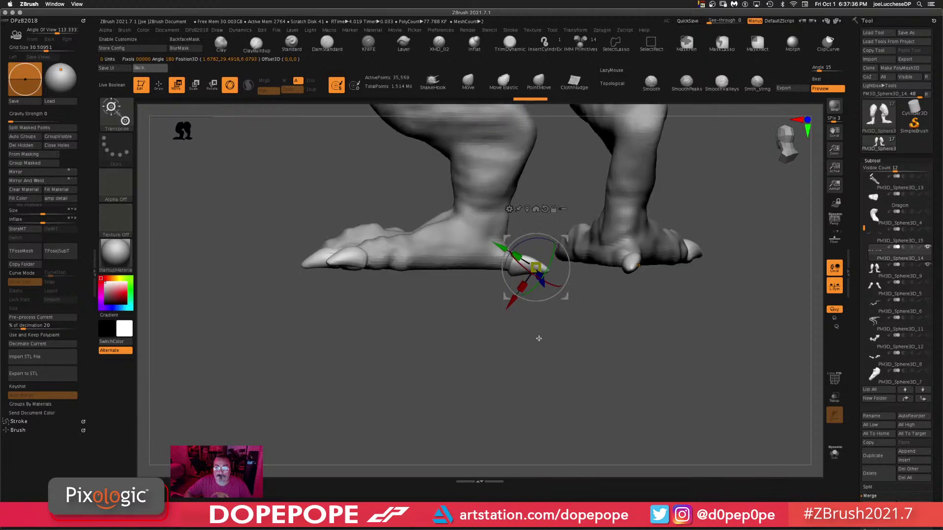
- Mask everything except the heel claws and enlarge them with the Gizmo against the back of the feet
left_click(521, 266, "ctrl")
key("ctrl+shift+z")
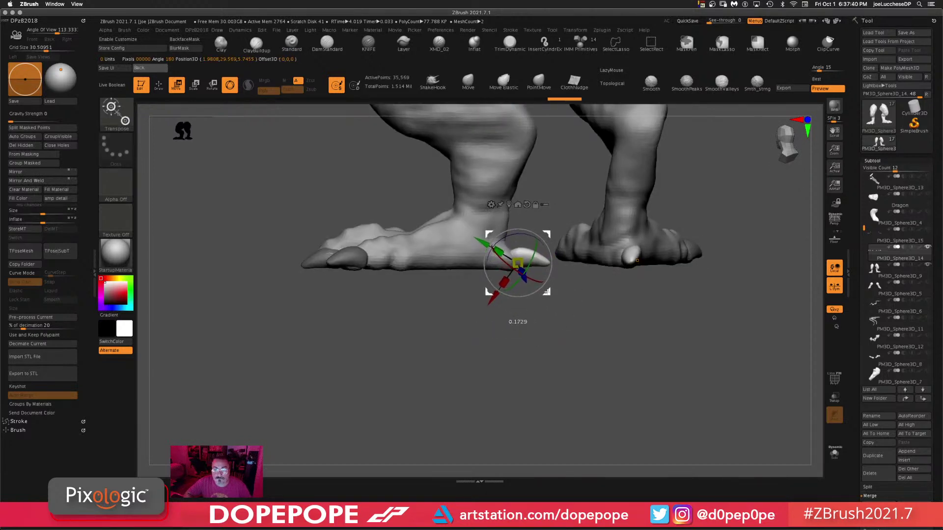
mouse_move(536, 366)
left_mouse_down()
mouse_move(507, 362)
mouse_move(549, 367)
mouse_move(531, 380)
left_mouse_up()
key("ctrl+shift+z")
key("ctrl+shift+z")
key("ctrl+shift+z")
key("ctrl+shift+z")
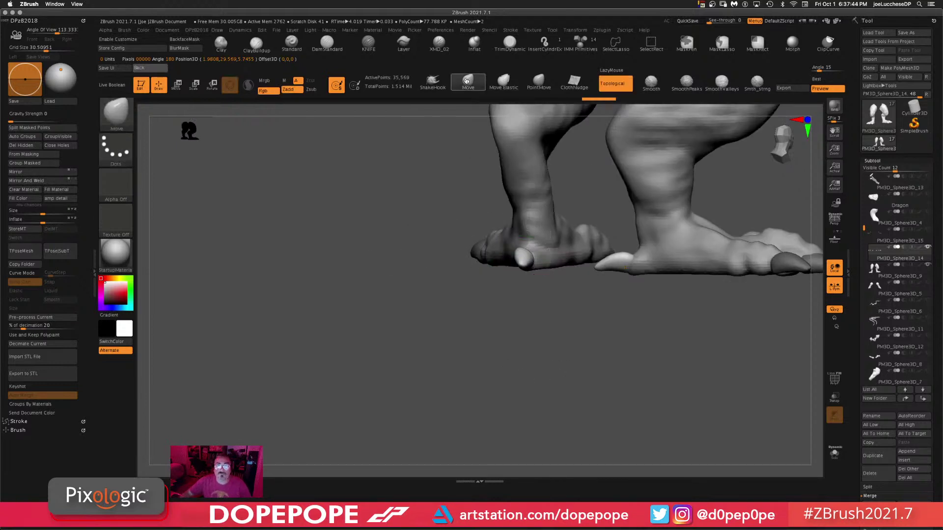
- Adjust the Move brush size and pull the heel claws into longer, curved points
key("space")
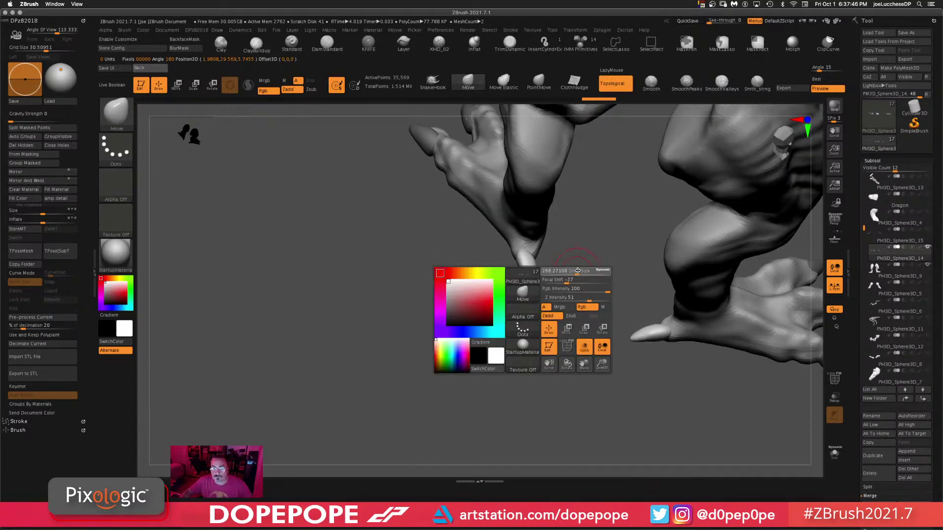
key("ctrl+shift+z")
key("ctrl+shift+z")
key("ctrl+shift+z")
key("space")
left_click_drag(575, 267, 530, 250)
key("ctrl+shift+z")
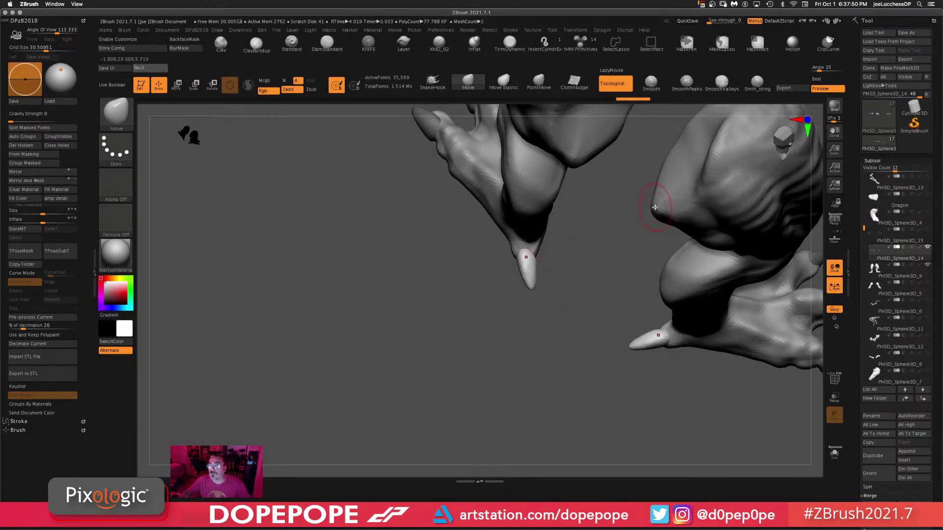
left_click_drag(506, 365, 536, 335)
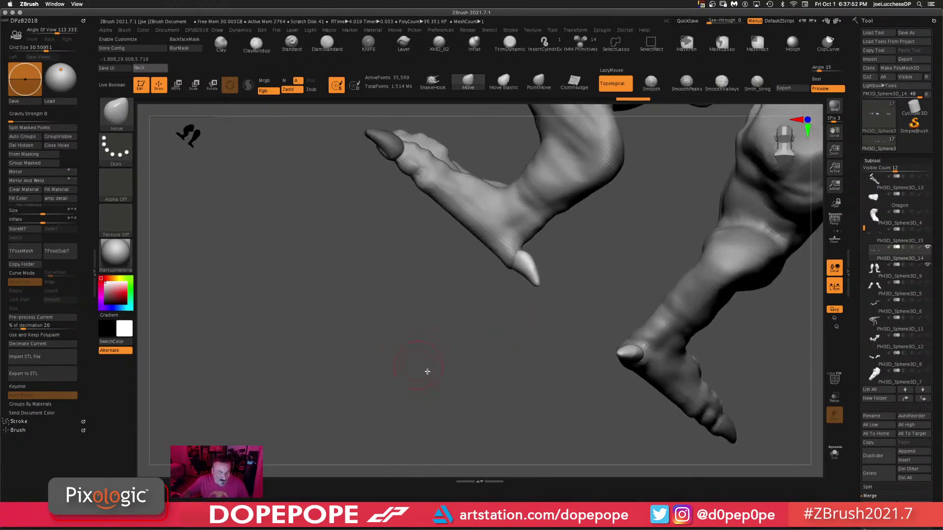
- Turn the visibility of all the dragon's subtools back on
left_click_drag(427, 371, 632, 263, "shift")
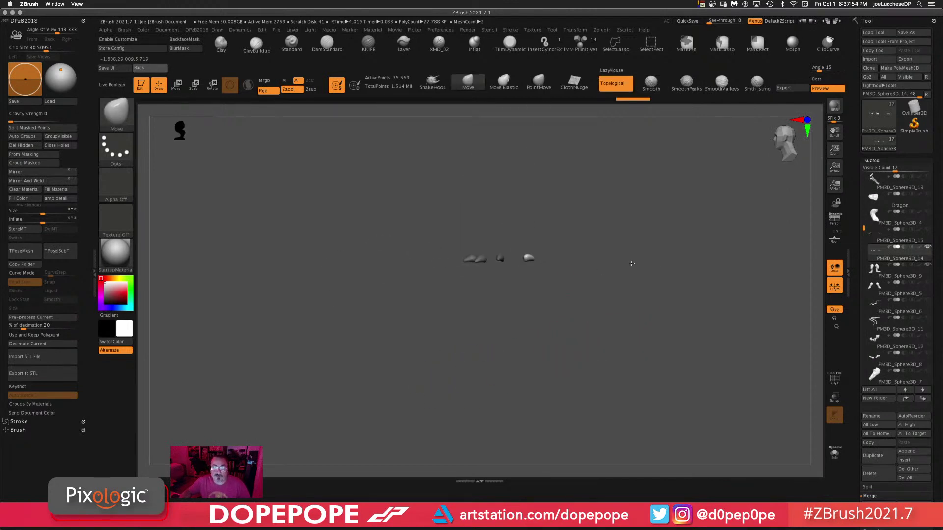
key("ctrl+shift+z")
key("ctrl+shift+z")
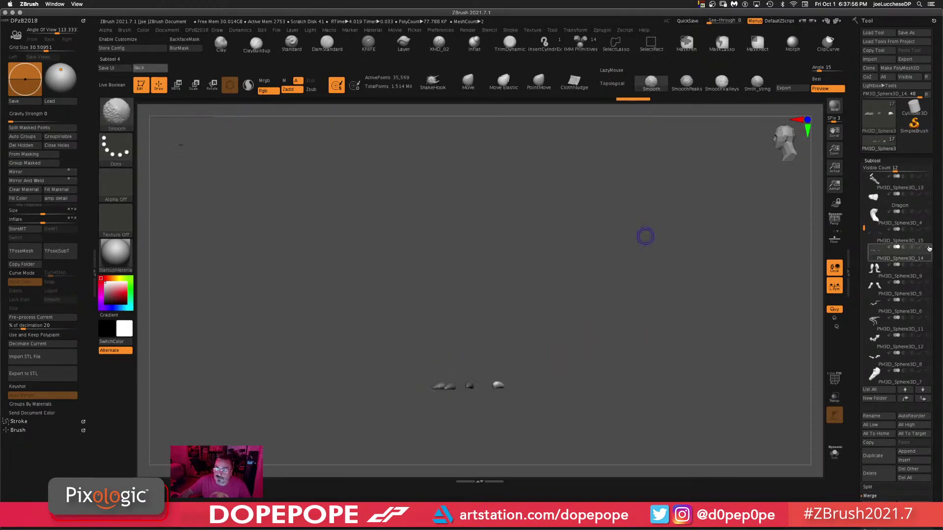
key("ctrl+shift+z")
key("ctrl+shift+z")
key("ctrl+shift+z")
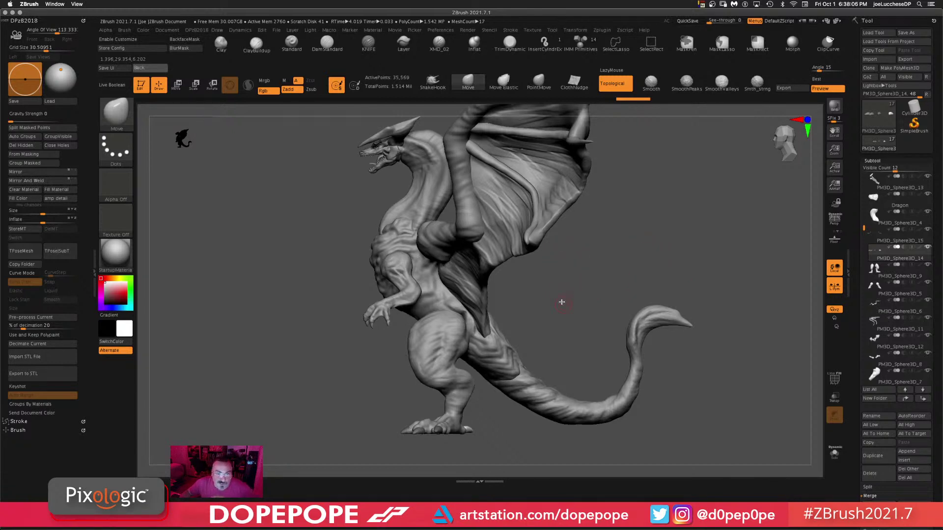
- Examine the whole dragon from the side, front and below, checking how the feet and claws fit its proportions
left_click_drag(556, 304, 691, 268, "alt")
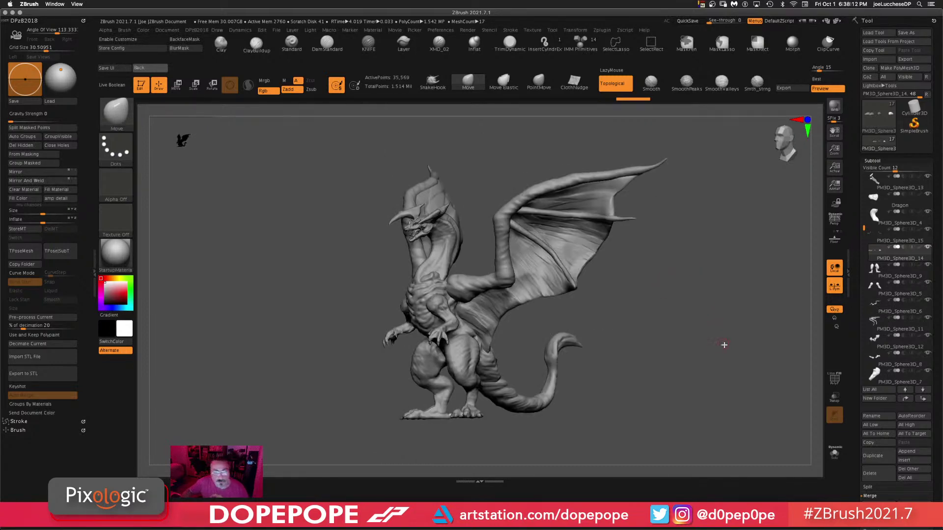
left_click_drag(669, 346, 692, 327)
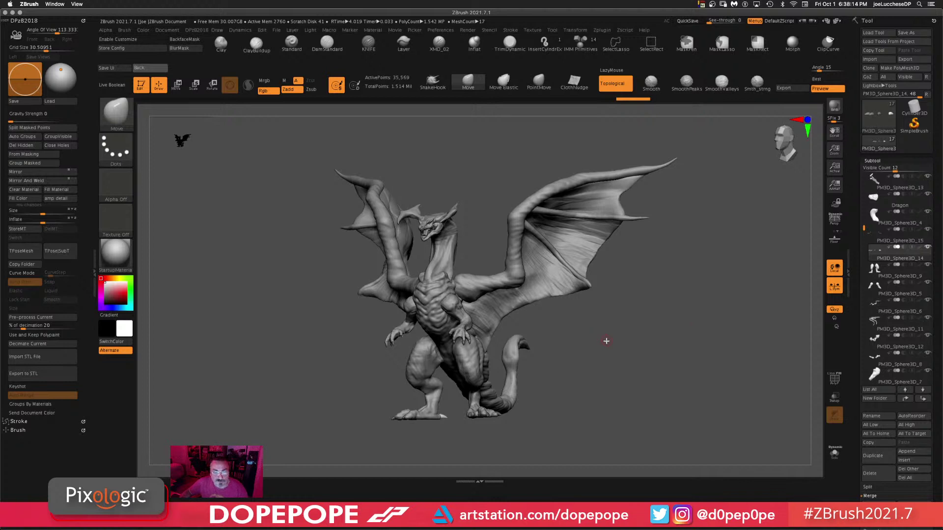
key("ctrl+z")
key("ctrl+shift+z")
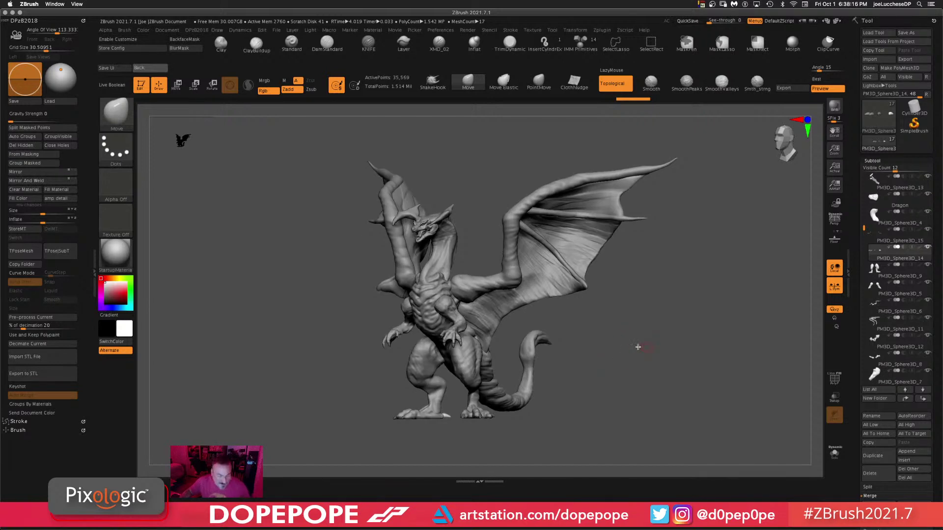
left_click_drag(638, 347, 604, 225)
left_click_drag(529, 360, 534, 248, "alt")
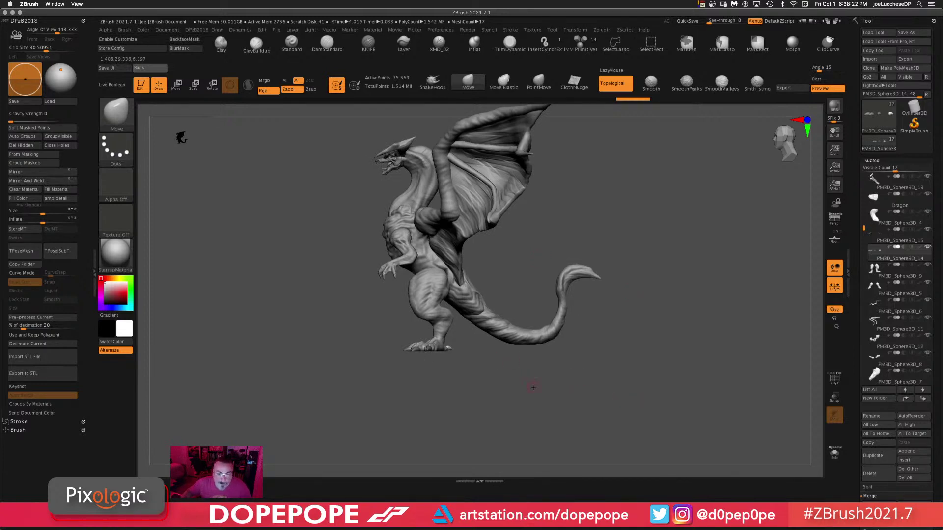
left_click_drag(533, 388, 507, 412, "alt")
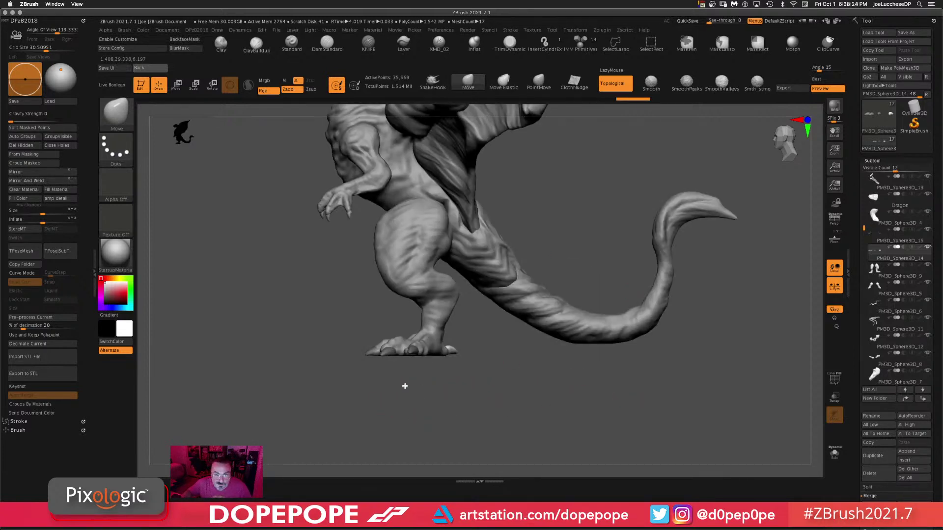
left_click_drag(412, 392, 431, 425, "alt")
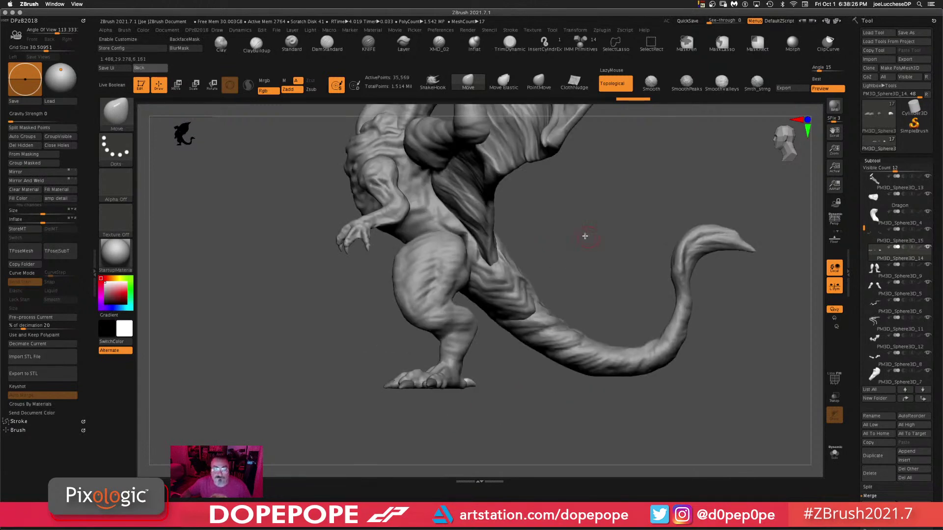
left_click_drag(585, 236, 602, 413)
left_click_drag(634, 373, 656, 233, "alt")
- Hide the other subtools, place the leg subtool directly above the claws in the list, and show only legs and claws
left_click(835, 461)
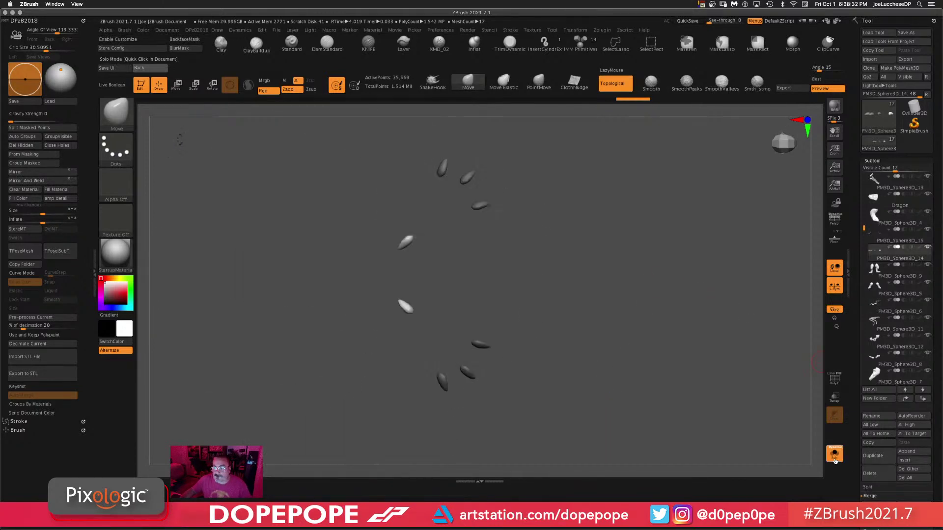
left_click_drag(647, 371, 665, 324)
left_click(927, 247, "shift")
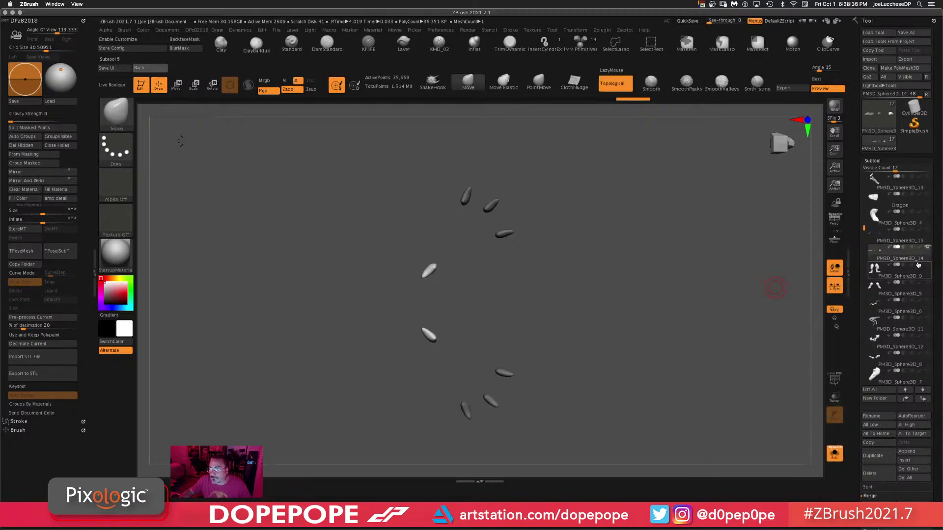
left_click_drag(918, 265, 915, 246)
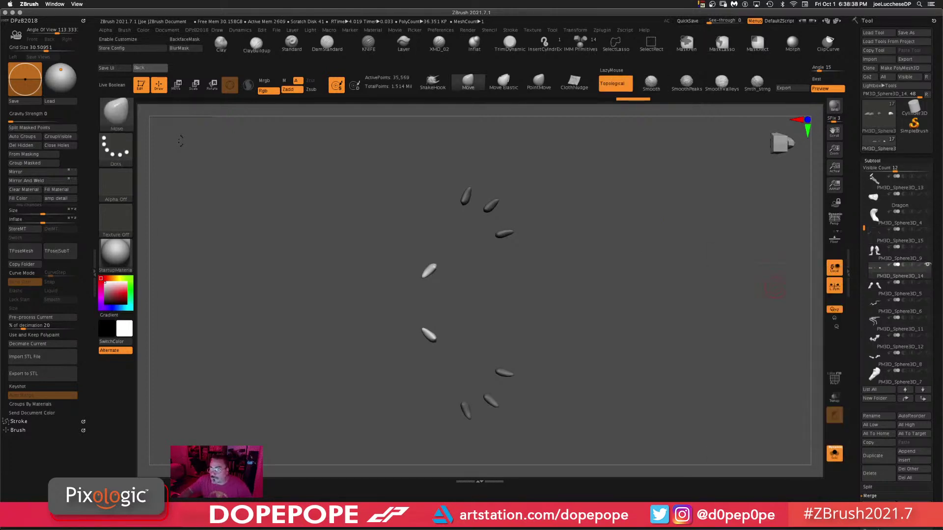
left_click(928, 247)
left_click(833, 453)
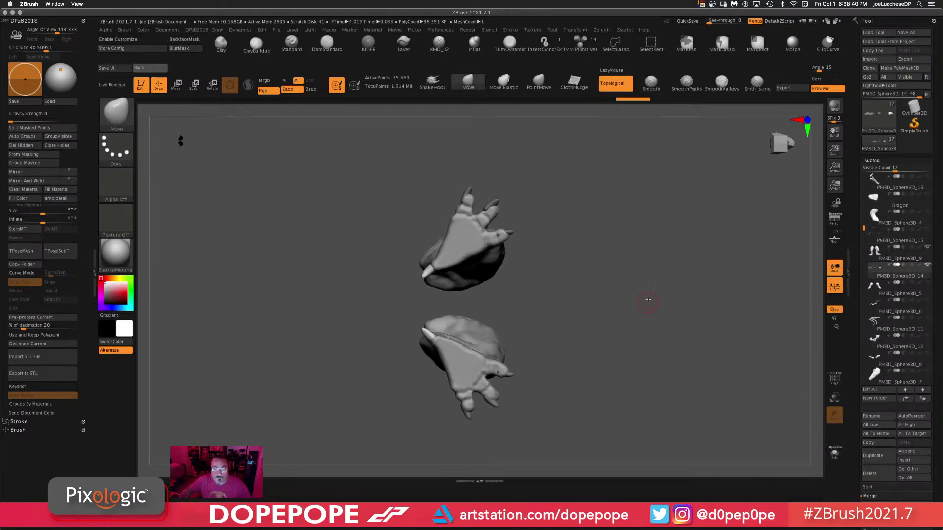
- Isolate the front toe claws one by one and reposition and enlarge them with the Gizmo at the toe tips
left_click_drag(596, 278, 614, 322, "alt")
left_click_drag(656, 221, 554, 362, "alt")
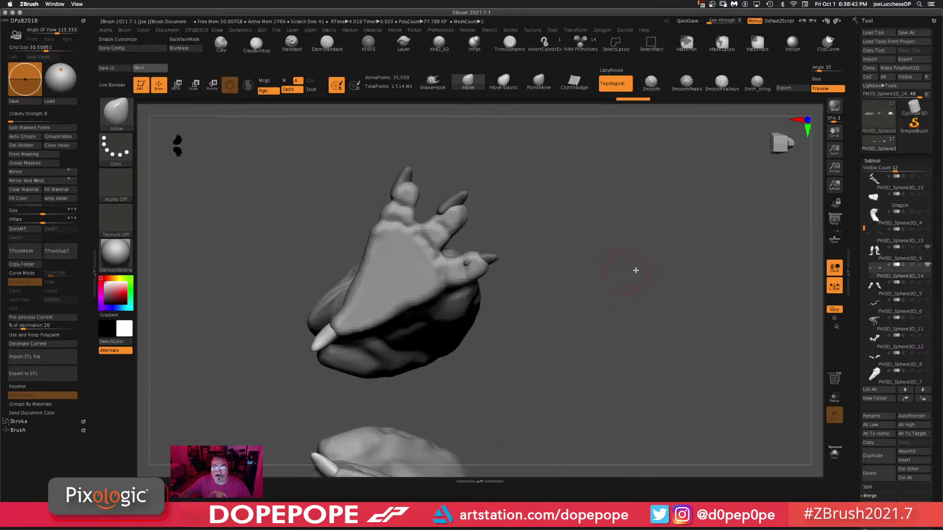
key("w")
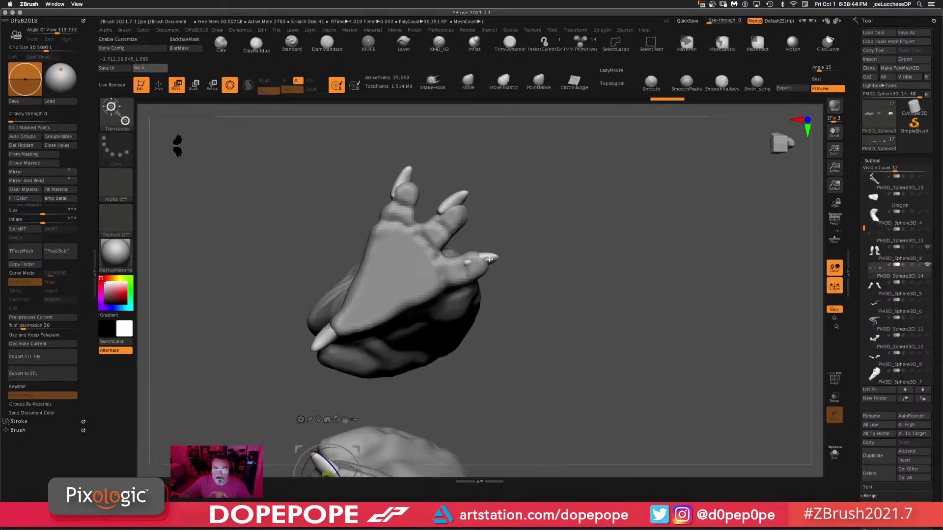
left_click_drag(499, 259, 495, 230)
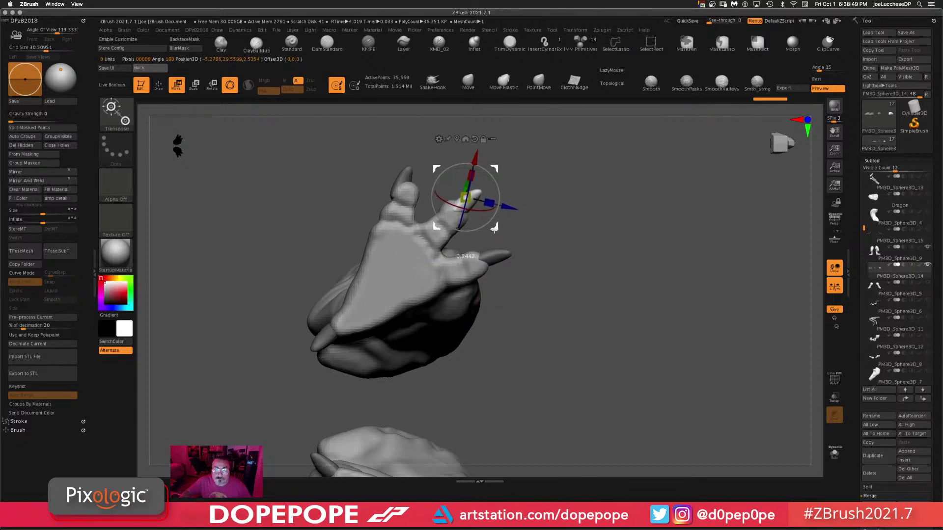
left_click(404, 179, "ctrl")
left_click_drag(434, 148, 446, 141)
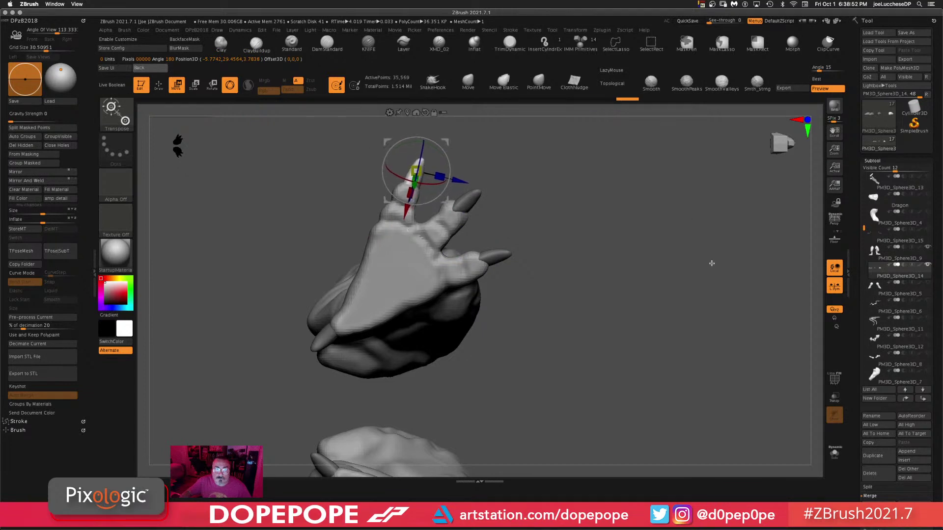
- Leave the Gizmo and examine how the claws fit the feet from below and from the side
left_click_drag(712, 264, 631, 303)
left_click_drag(574, 362, 590, 325)
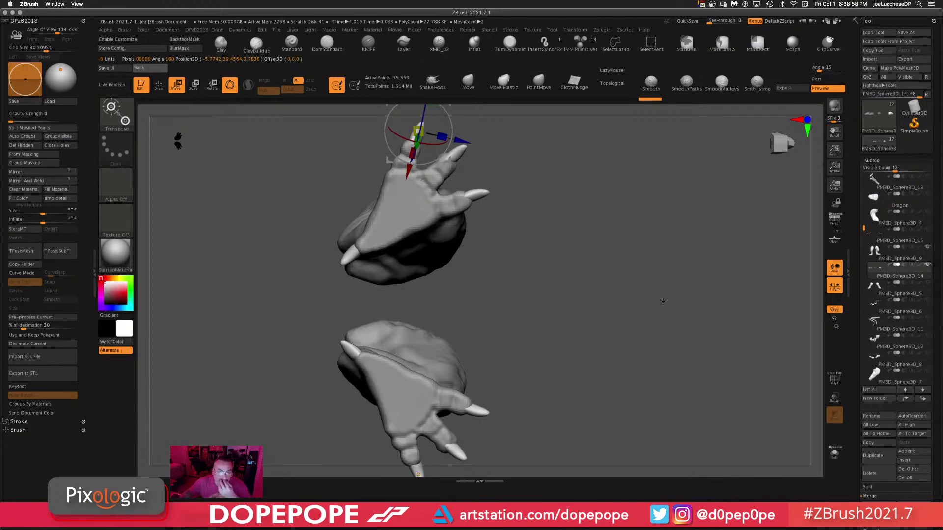
left_click_drag(635, 327, 649, 274)
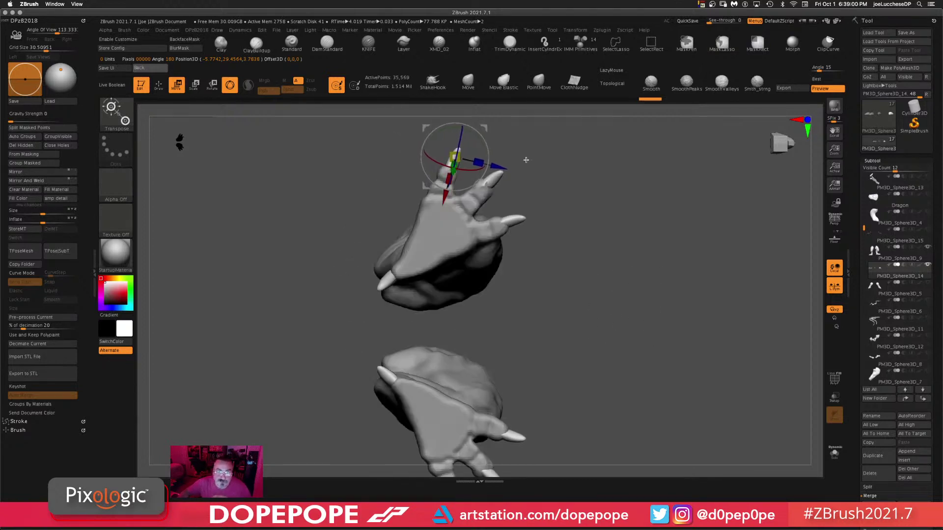
key("q")
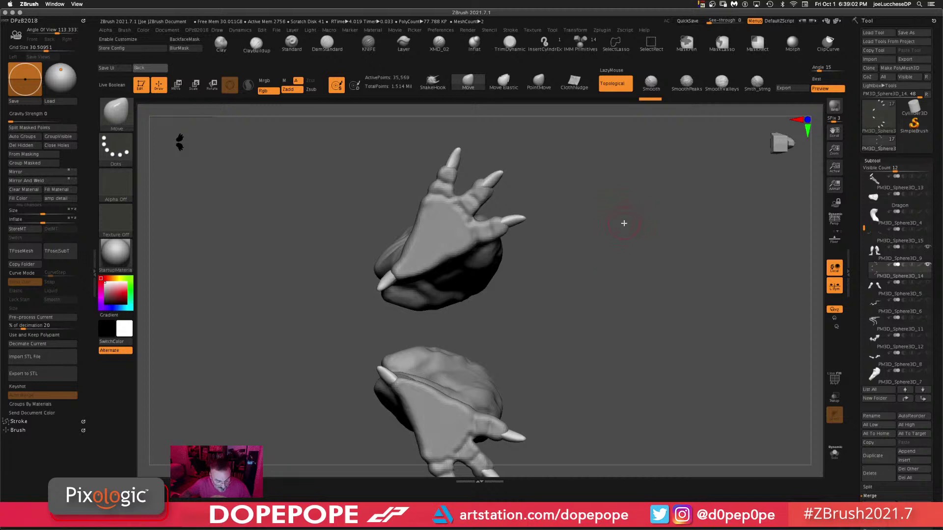
left_click_drag(630, 228, 603, 318)
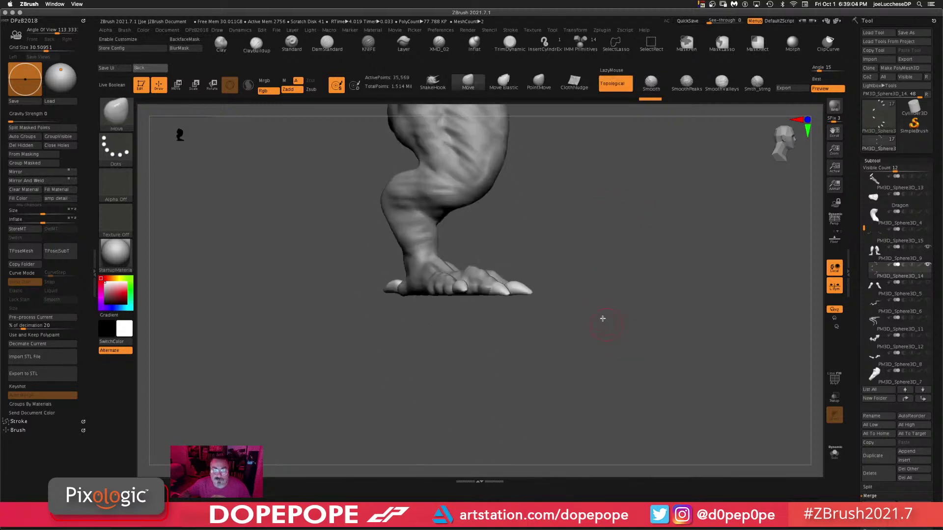
left_click_drag(612, 353, 566, 246)
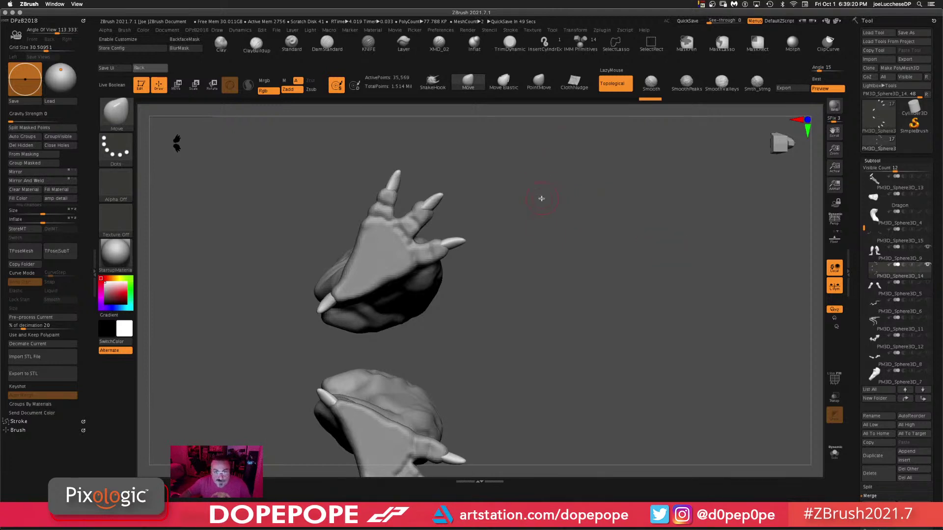
left_click_drag(551, 194, 529, 211)
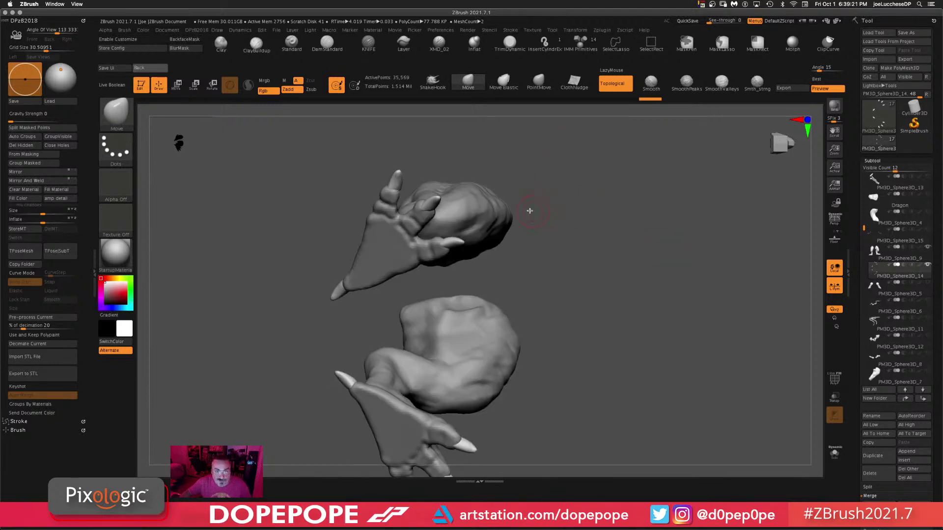
- Select the leg subtool and build up raised flesh around the bases of the toe claws with ClayBuildup
left_click(249, 49)
left_click_drag(607, 275, 627, 345, "alt")
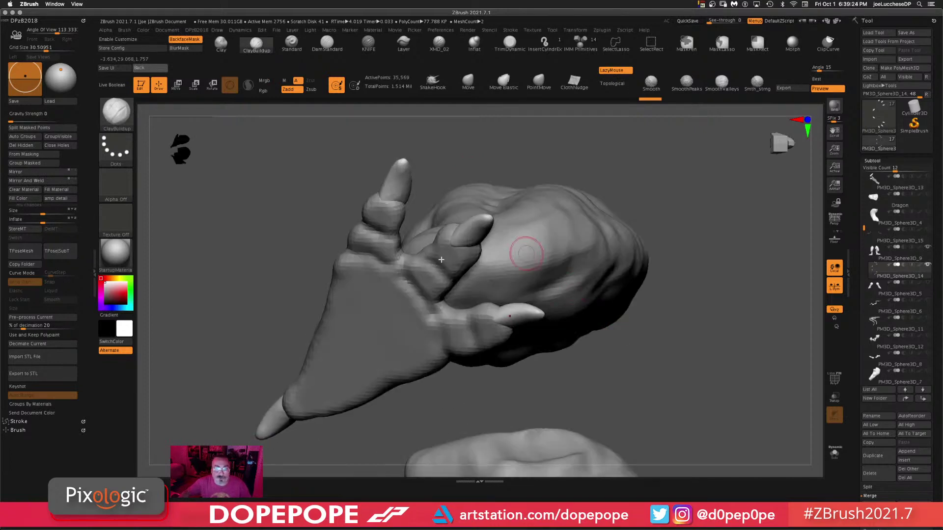
left_click(439, 240, "alt")
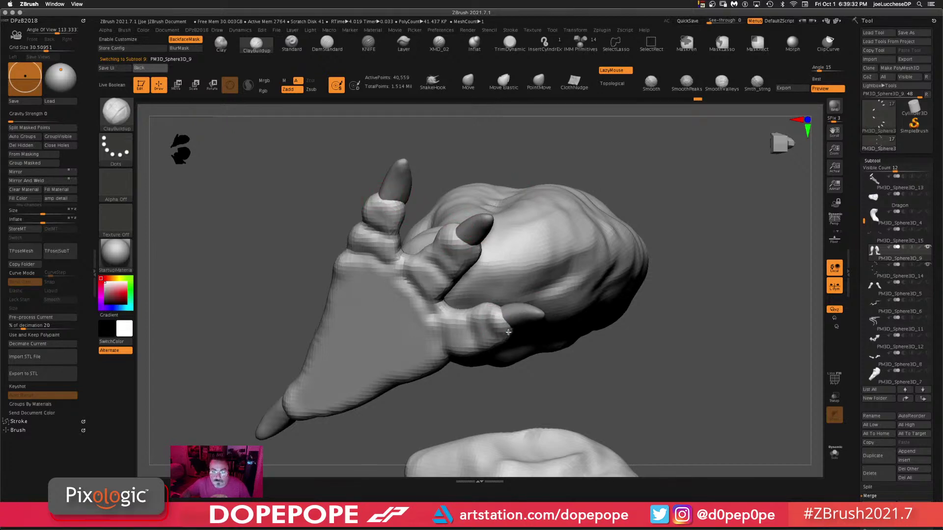
mouse_move(766, 253)
left_mouse_down()
mouse_move(730, 329)
mouse_move(609, 404)
mouse_move(523, 304)
mouse_move(494, 316)
left_mouse_up()
mouse_move(439, 330)
left_mouse_down()
mouse_move(425, 316)
mouse_move(403, 332)
mouse_move(439, 329)
left_mouse_up()
left_click_drag(466, 360, 432, 358)
mouse_move(354, 265)
left_mouse_down()
mouse_move(369, 273)
mouse_move(365, 288)
left_mouse_up()
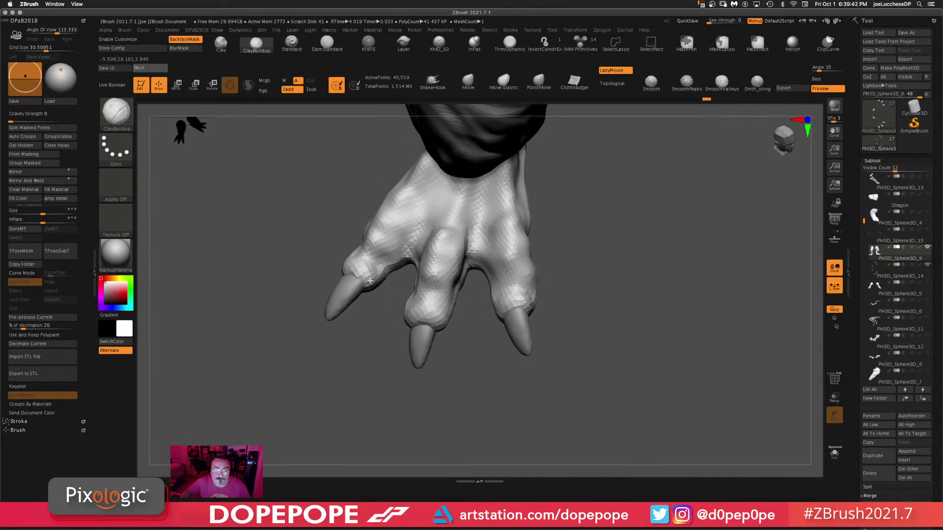
- Build up the flesh around the base of each heel claw with ClayBuildup and remesh the legs
mouse_move(657, 363)
left_mouse_down()
mouse_move(650, 313)
mouse_move(629, 333)
mouse_move(481, 393)
mouse_move(524, 389)
mouse_move(508, 352)
mouse_move(636, 204)
mouse_move(395, 357)
mouse_move(408, 347)
left_mouse_up()
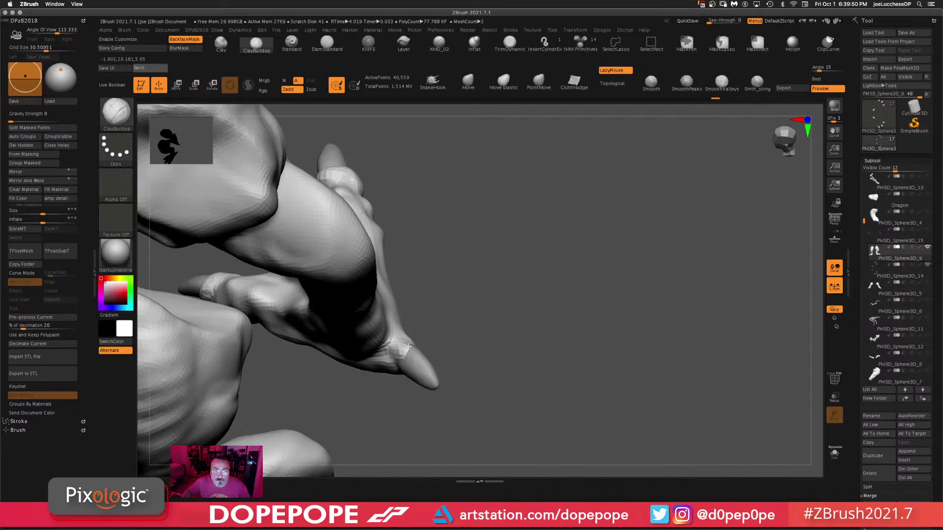
left_click_drag(504, 319, 417, 360)
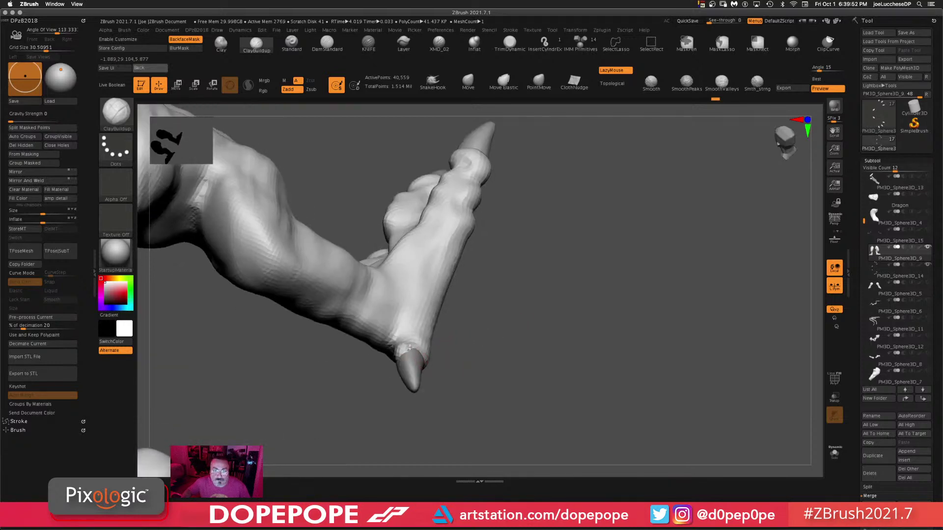
left_click_drag(611, 314, 629, 305)
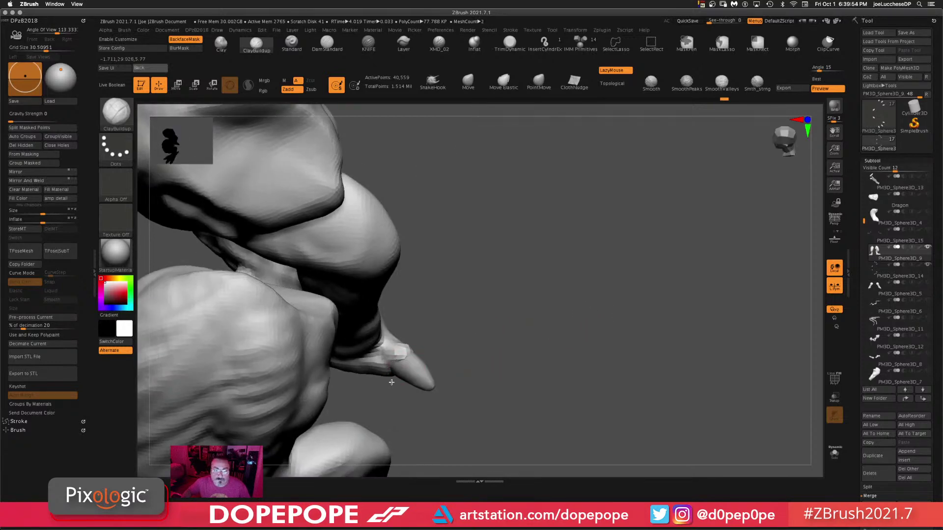
left_click_drag(391, 368, 397, 375)
mouse_move(571, 253)
left_mouse_down("ctrl")
mouse_move(594, 397)
mouse_move(589, 388)
left_mouse_up("ctrl")
mouse_move(552, 334)
left_mouse_down("alt")
mouse_move(548, 291)
mouse_move(571, 259)
mouse_move(589, 317)
mouse_move(614, 273)
mouse_move(490, 280)
mouse_move(625, 273)
left_mouse_up("alt")
left_click(615, 274, "ctrl+shift")
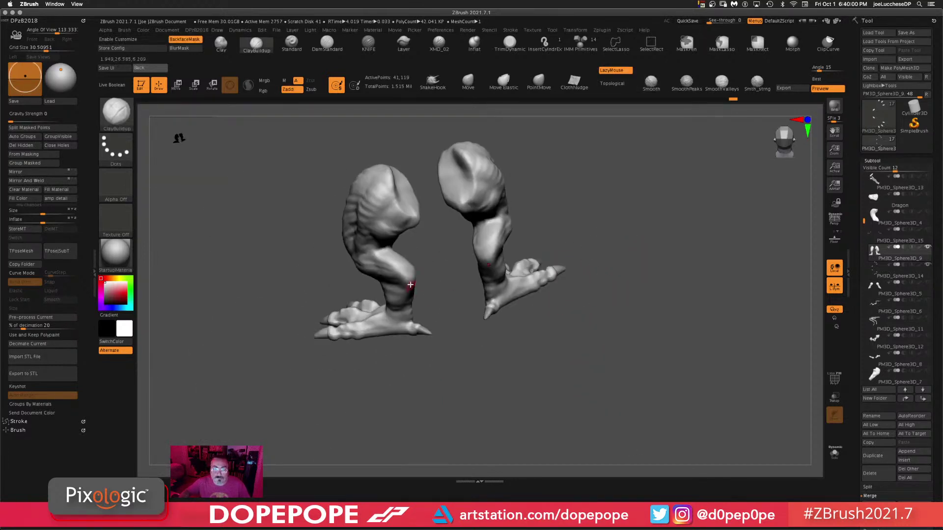
- Add a rounded clay bump to the rear of each hock joint and remesh the legs again
left_click_drag(658, 237, 419, 280)
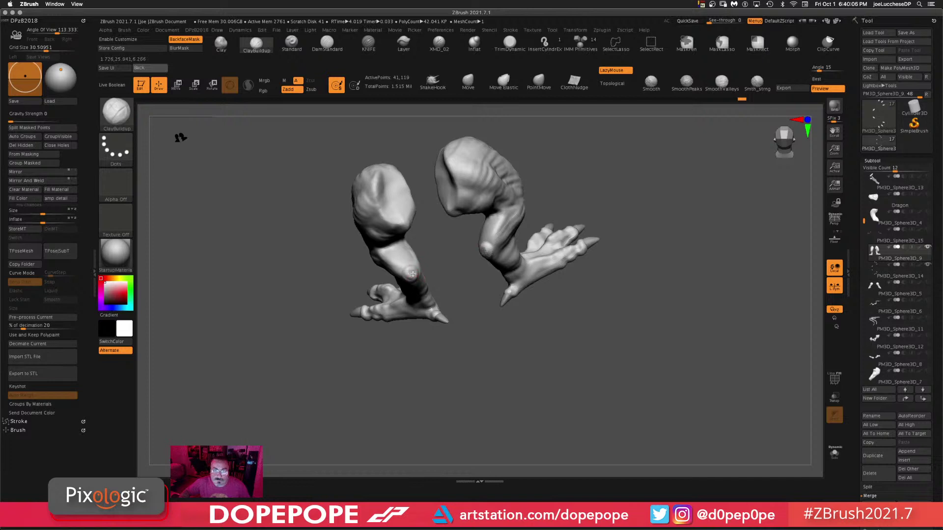
left_click_drag(641, 324, 648, 238)
left_click_drag(599, 341, 557, 360)
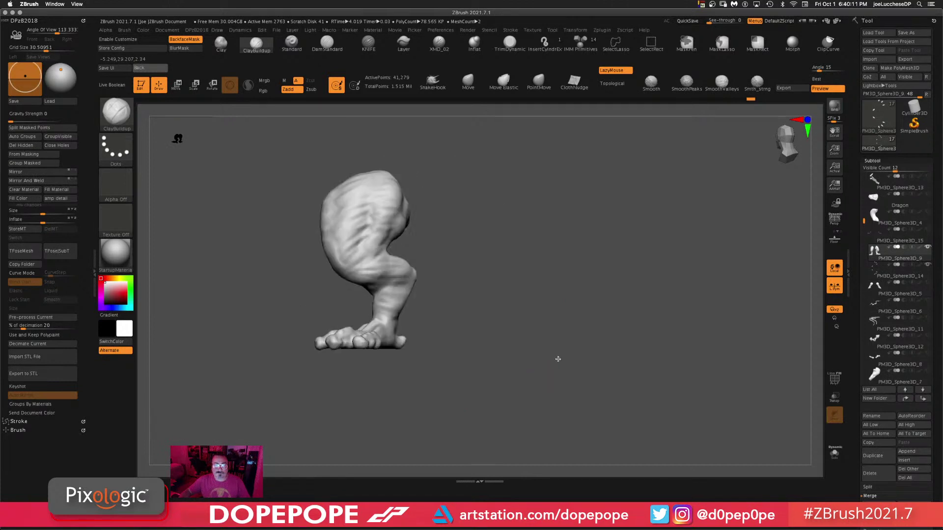
- Select the claws subtool, isolate the heel claw by masking the others, and duplicate it up to the hock with the Gizmo
left_click_drag(499, 329, 421, 345)
left_click(421, 344, "alt")
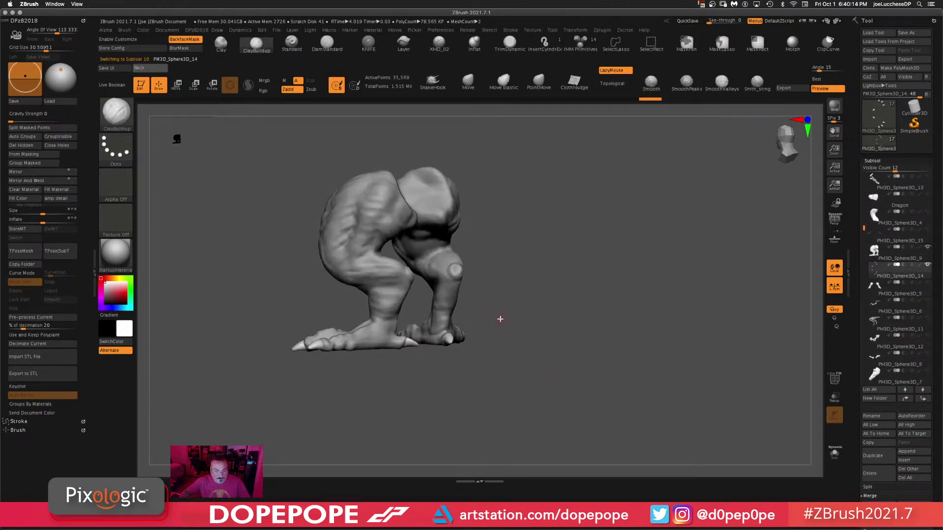
key("w")
left_click(419, 345, "ctrl")
left_click_drag(385, 314, 401, 231, "ctrl")
- Move the duplicated claw onto the hock bump and rotate it with the Gizmo to turn its tip upward
left_click_drag(581, 253, 638, 254, "shift")
left_click_drag(442, 255, 440, 229)
mouse_move(441, 293)
left_mouse_down()
mouse_move(461, 291)
mouse_move(440, 288)
left_mouse_up()
left_click_drag(574, 267, 656, 258)
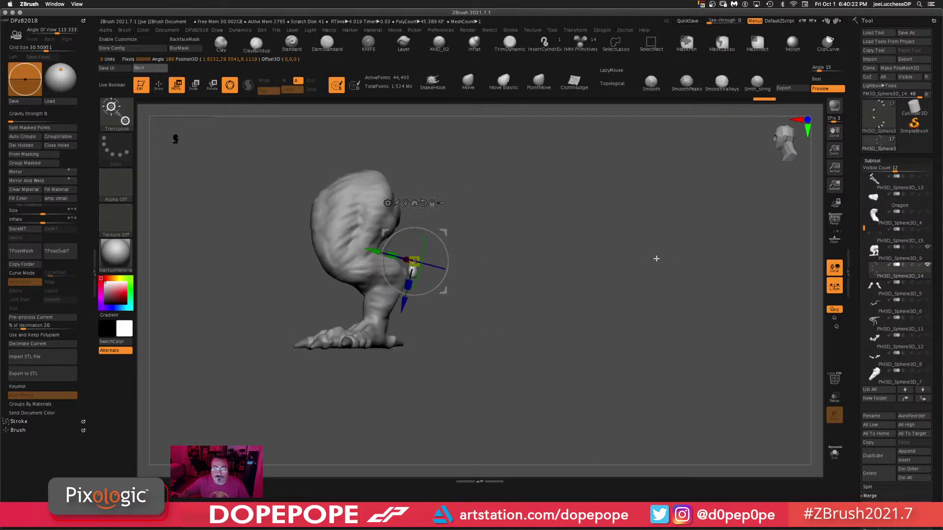
left_click_drag(560, 264, 511, 211)
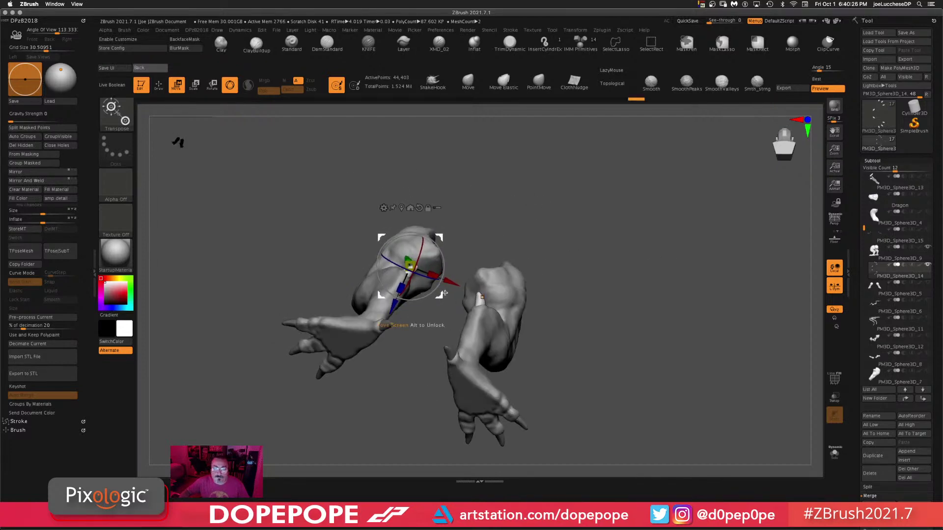
left_click_drag(444, 292, 640, 264)
left_click_drag(511, 240, 445, 264)
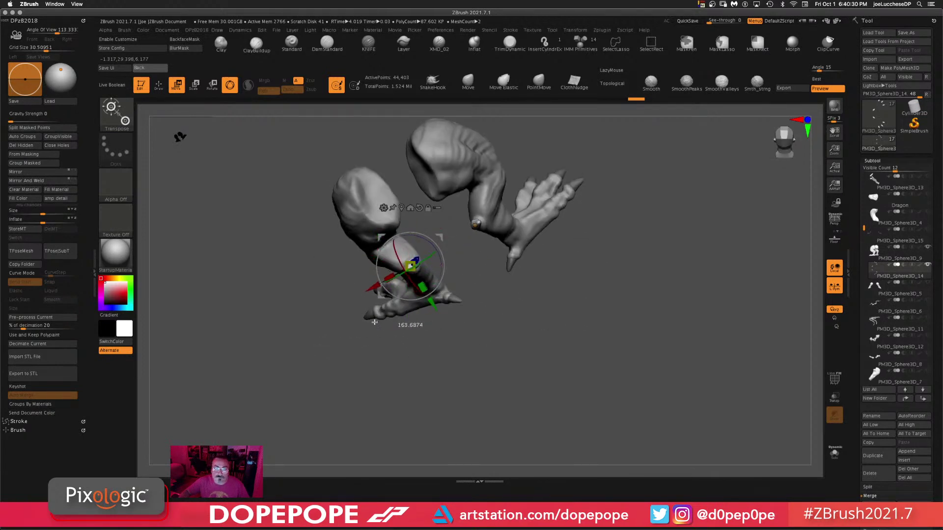
left_click_drag(374, 322, 423, 330)
- Refine the hock claw's rotation with the Gizmo, checking its angle from above, behind and the side
left_click_drag(570, 333, 580, 247)
mouse_move(480, 253)
left_mouse_down()
mouse_move(607, 234)
mouse_move(465, 250)
left_mouse_up()
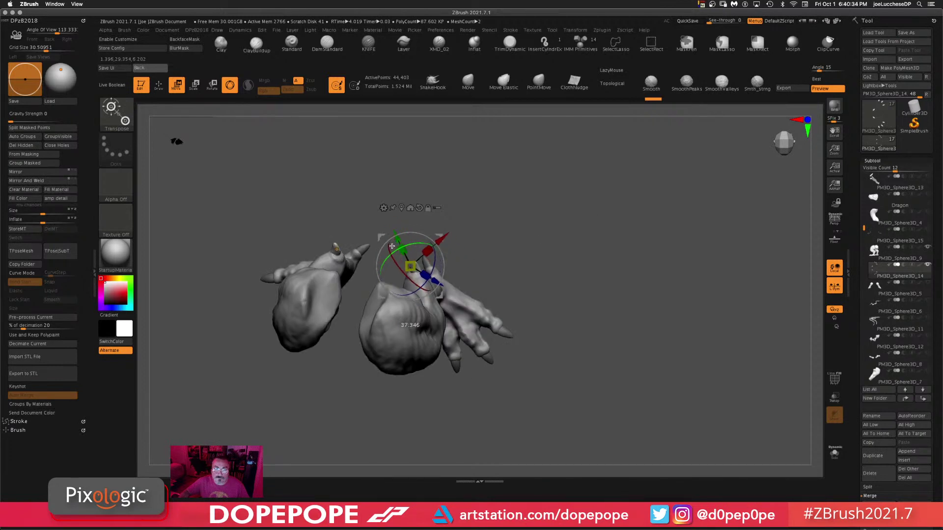
left_click_drag(392, 246, 509, 250)
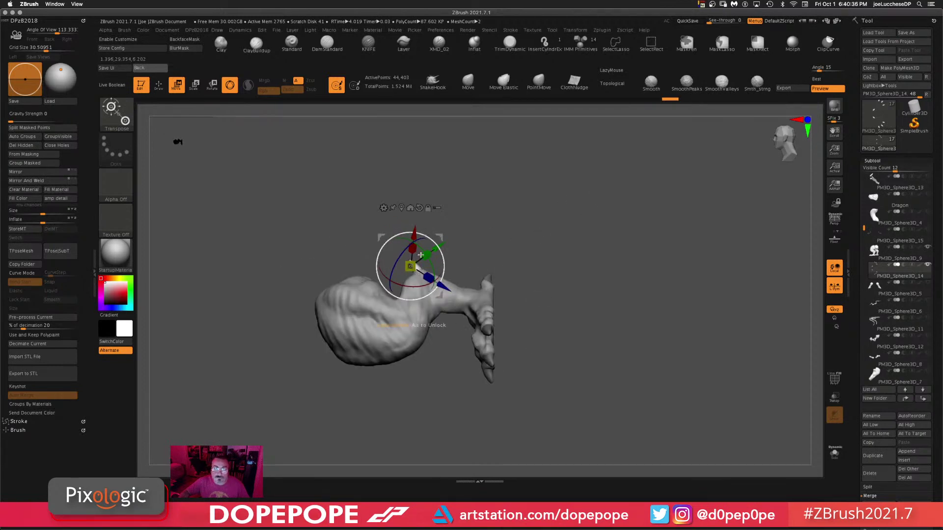
left_click_drag(545, 206, 446, 285)
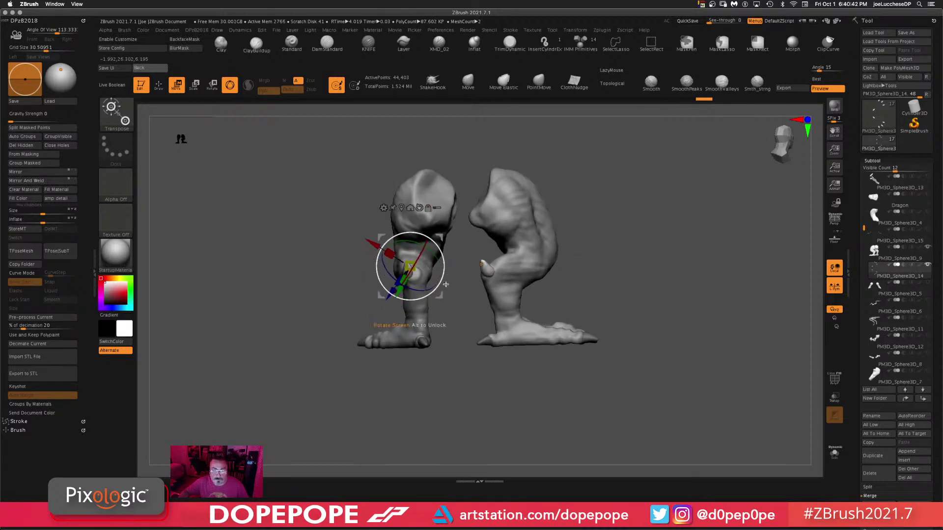
left_click_drag(414, 240, 395, 243)
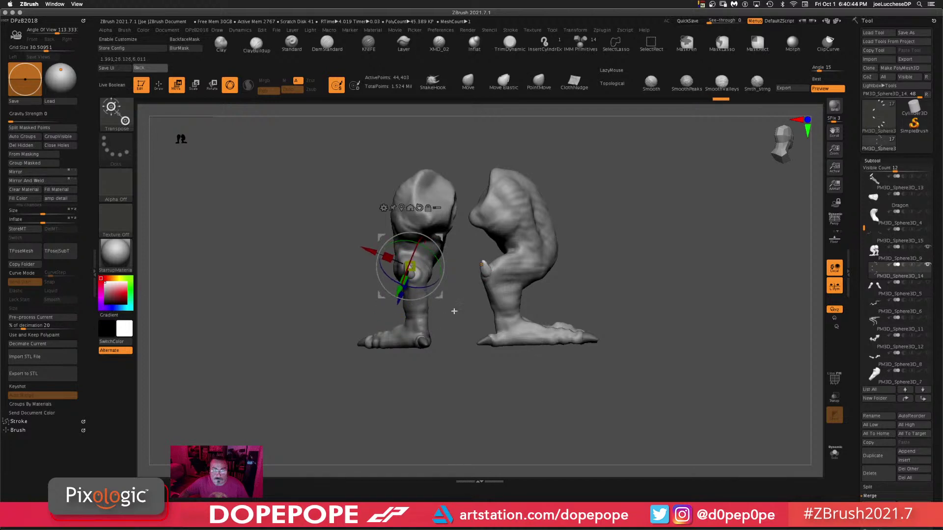
left_click_drag(447, 290, 690, 252)
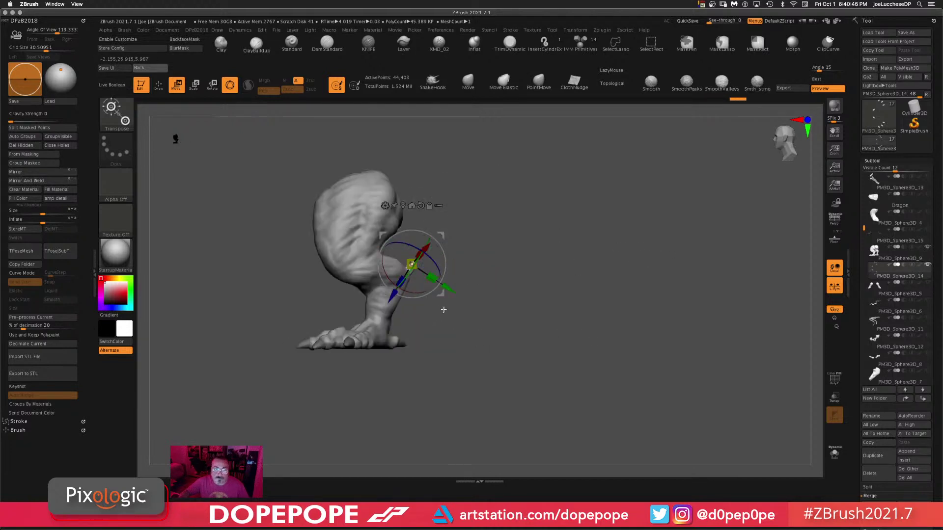
- Move the Gizmo pivot to the hock claw's base and tilt the claw slightly to seat it on the joint
left_click_drag(505, 270, 684, 347)
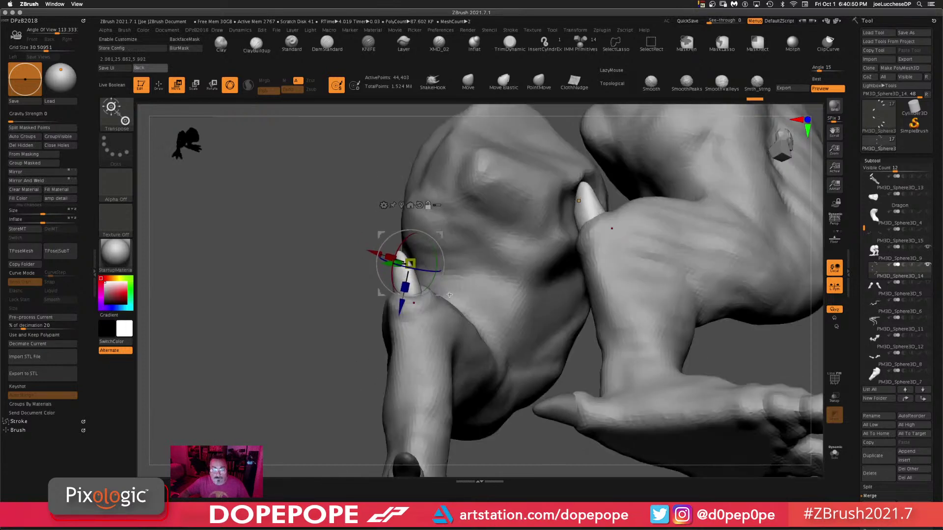
left_click_drag(434, 292, 427, 320, "alt")
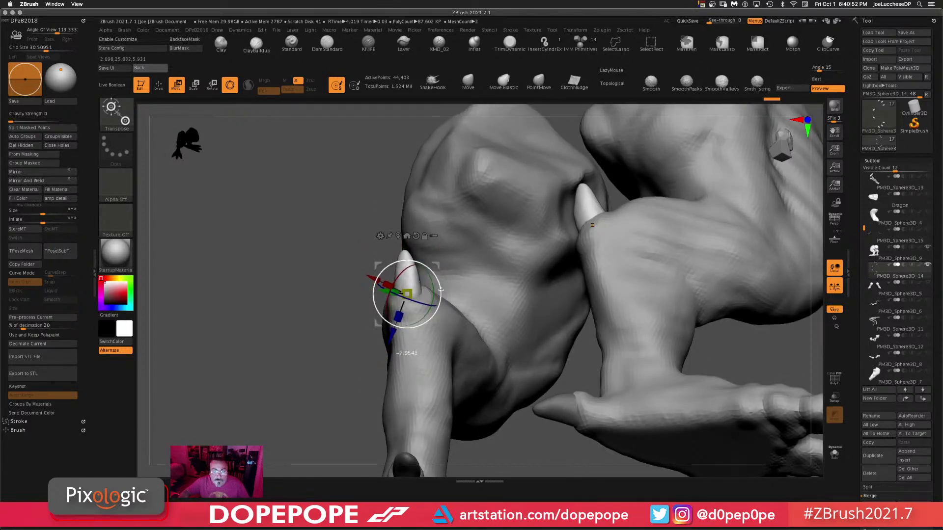
mouse_move(267, 236)
left_mouse_down("alt")
mouse_move(288, 263)
mouse_move(263, 313)
left_mouse_up("alt")
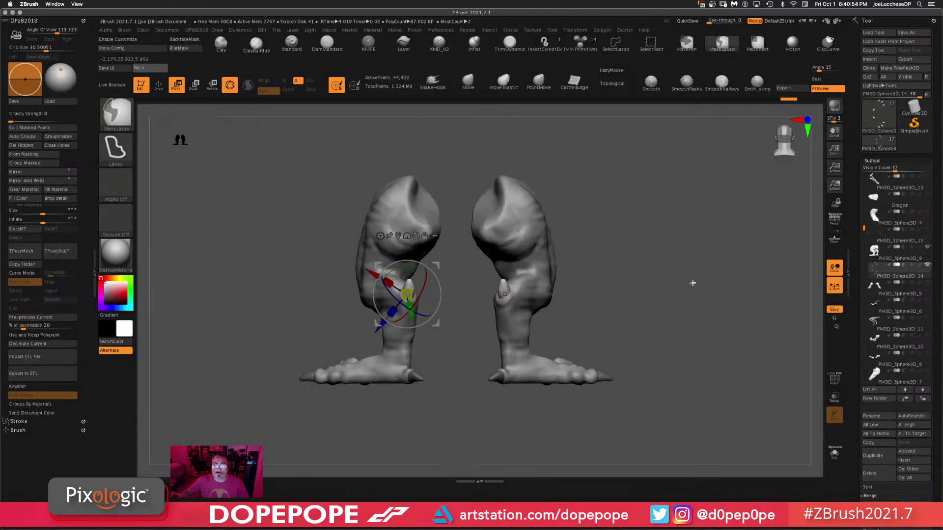
- Clear the mask on the claws subtool and apply Mirror And Weld
mouse_move(692, 282)
left_mouse_down("ctrl")
mouse_move(628, 335)
mouse_move(647, 270)
left_mouse_up("ctrl")
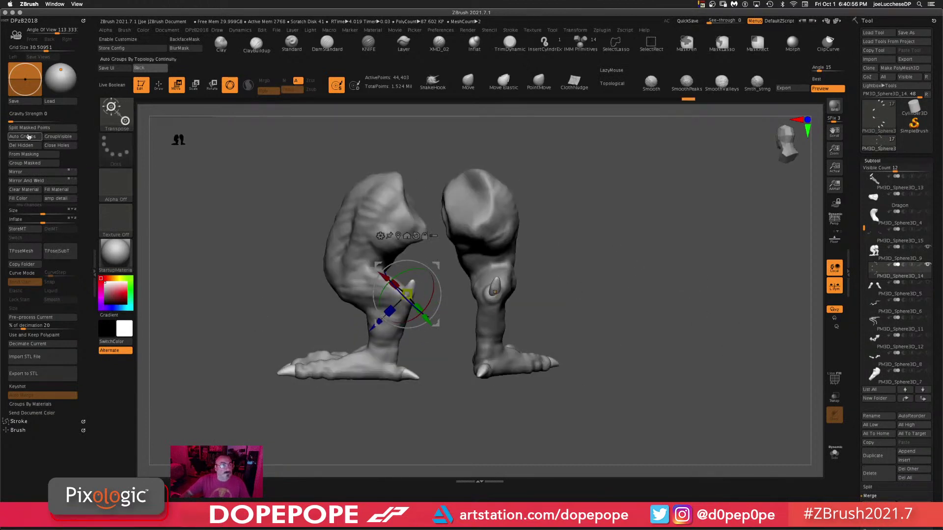
left_click(37, 182)
left_click_drag(615, 268, 618, 283)
- Reshape and reposition the hock claws with the Move brush, matching them to the joint from several angles
left_click(468, 82)
left_click_drag(693, 224, 609, 227)
left_click_drag(451, 276, 444, 272, "shift")
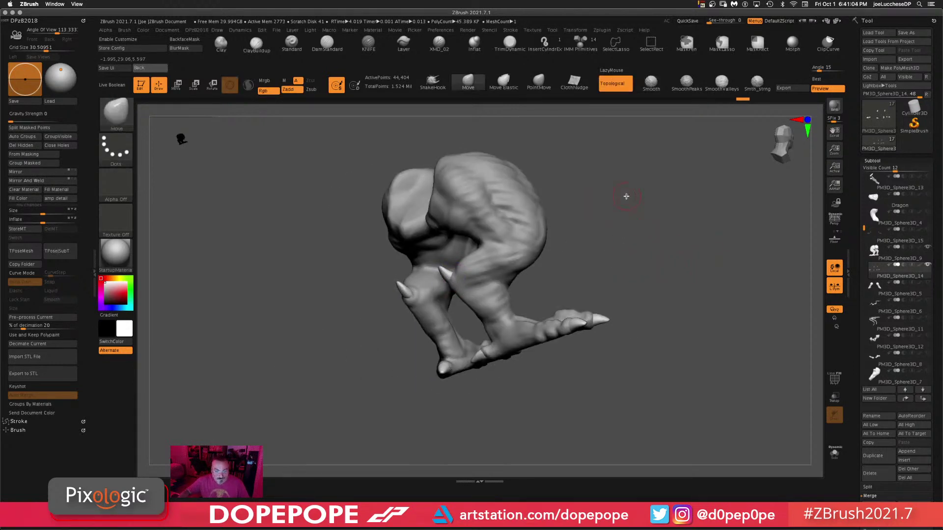
left_click_drag(626, 197, 447, 290)
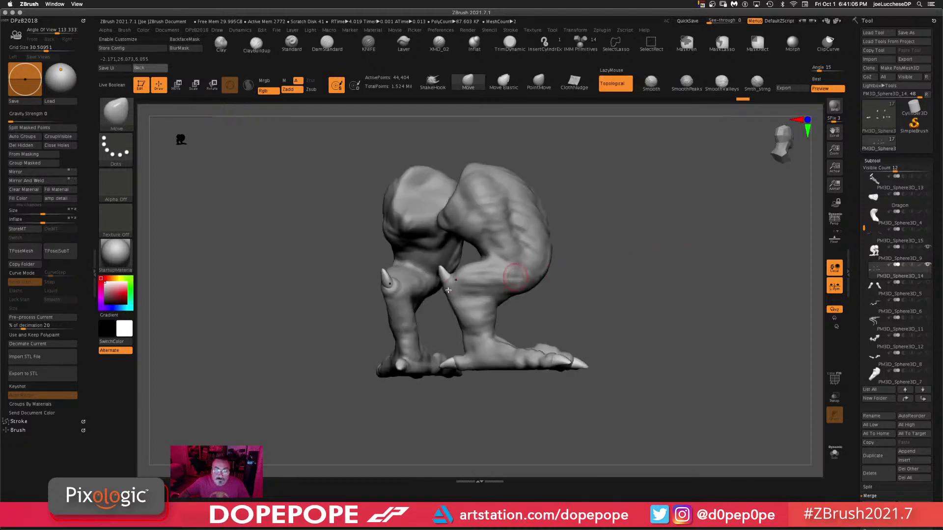
left_click_drag(658, 224, 702, 189)
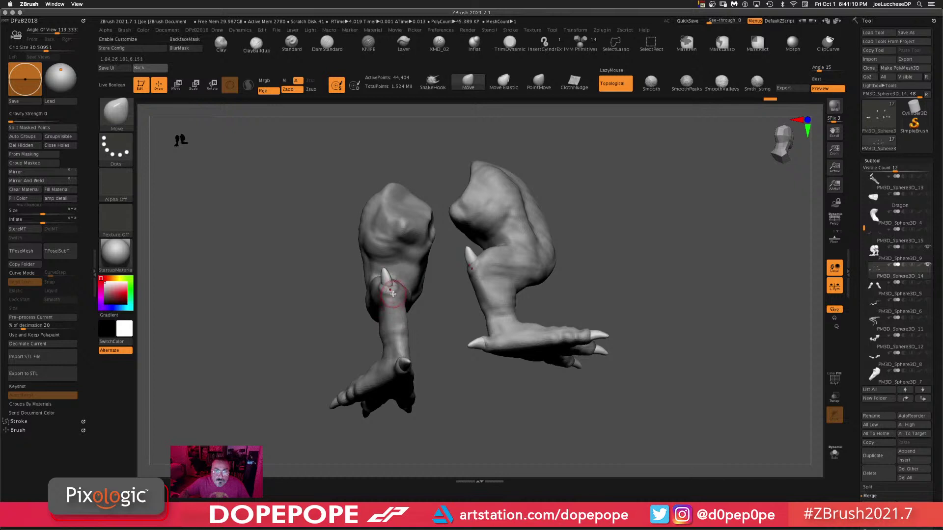
- Select the leg subtool, pull the hock surface around the claw bases with the Move brush, and remesh the legs
left_click(490, 305, "alt")
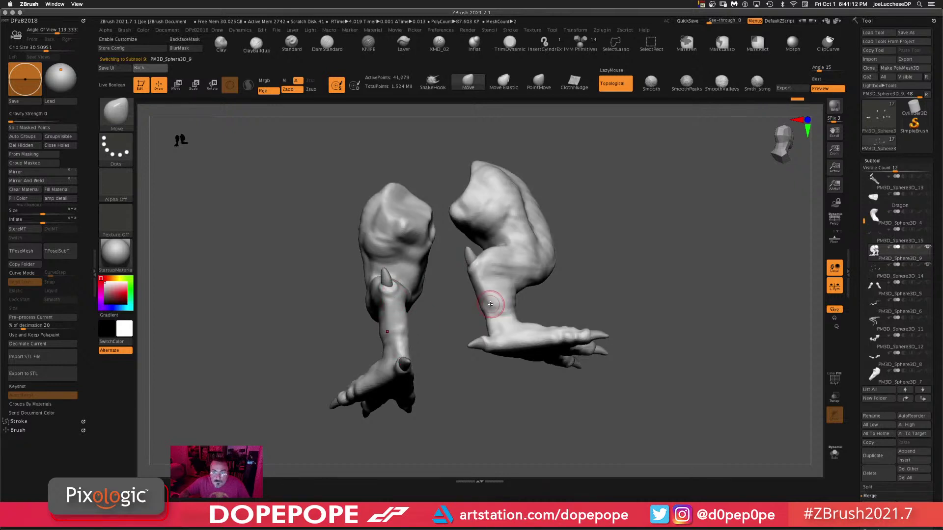
left_click_drag(393, 288, 392, 289)
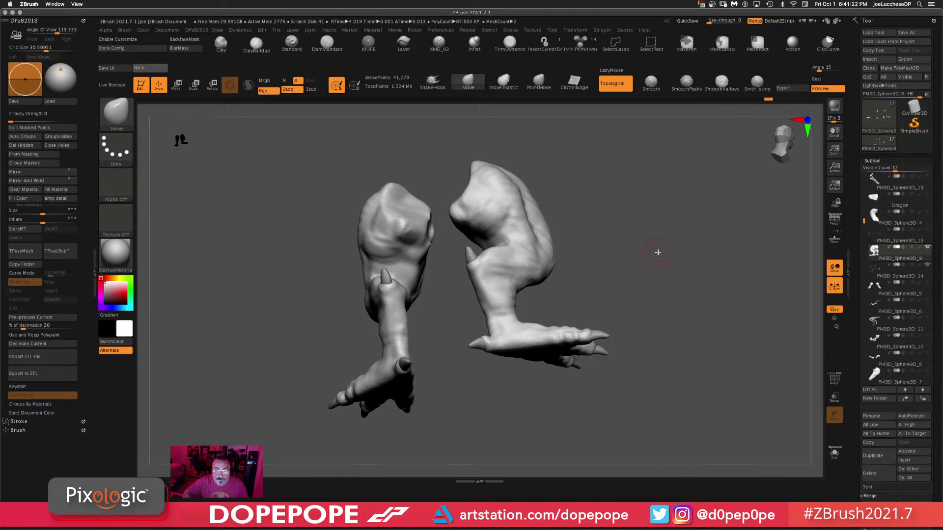
mouse_move(657, 245)
left_mouse_down("ctrl")
mouse_move(653, 324)
mouse_move(670, 284)
mouse_move(659, 278)
left_mouse_up("ctrl")
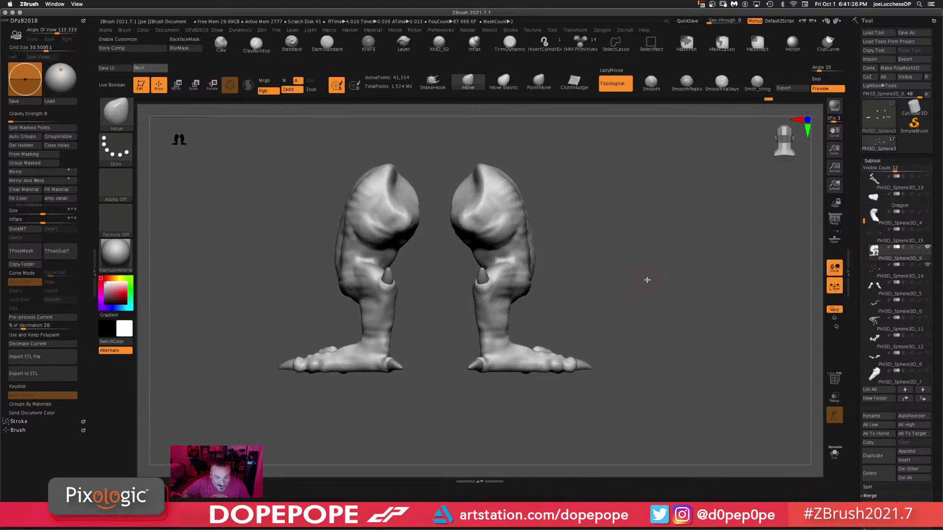
left_click_drag(624, 314, 623, 285)
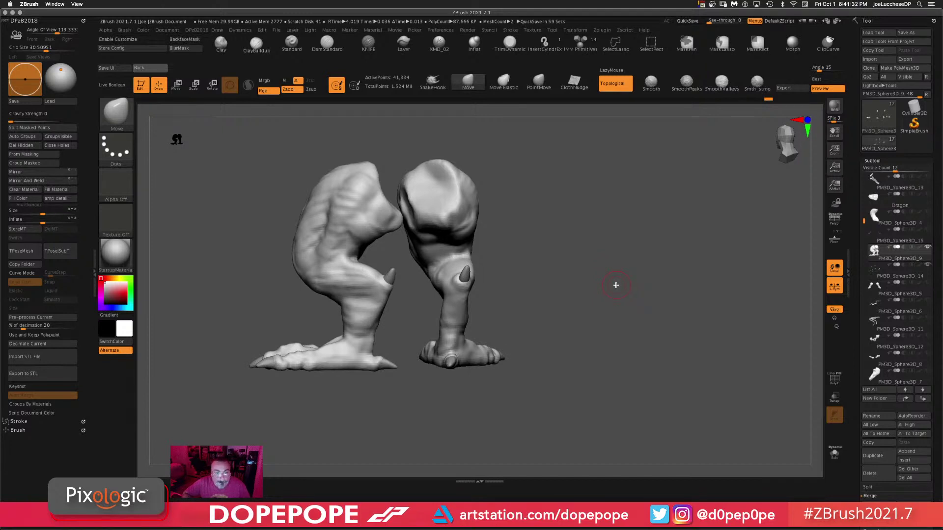
- Examine the legs, feet and hock claws from the front, side and back
left_click_drag(605, 324, 562, 313)
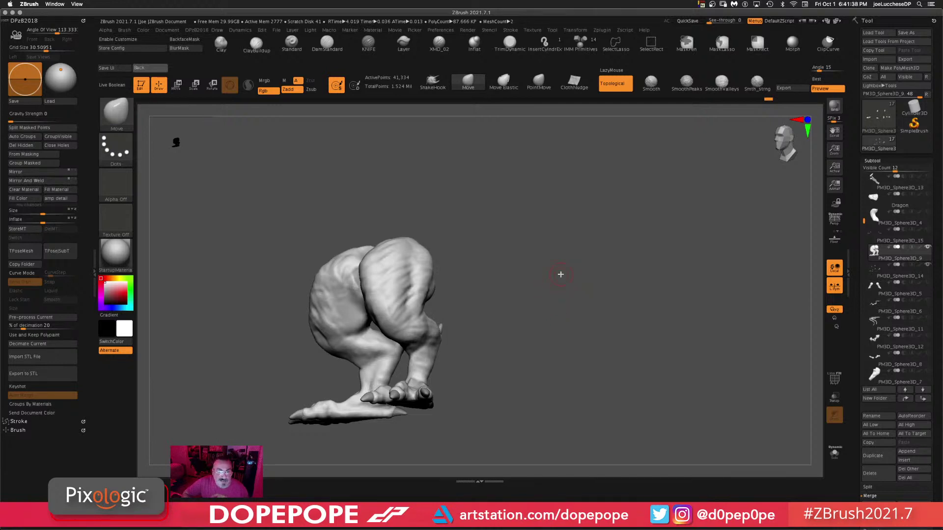
left_click_drag(561, 275, 552, 285)
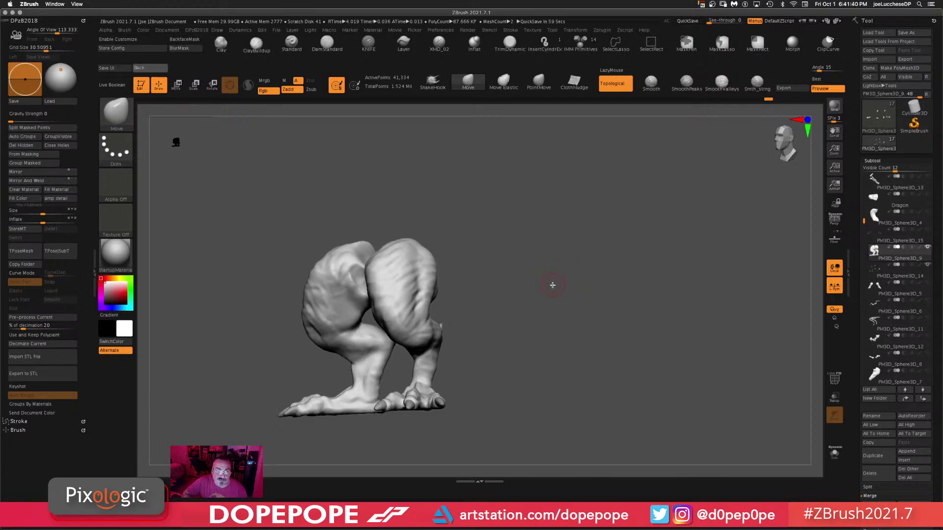
left_click_drag(532, 288, 597, 270, "shift")
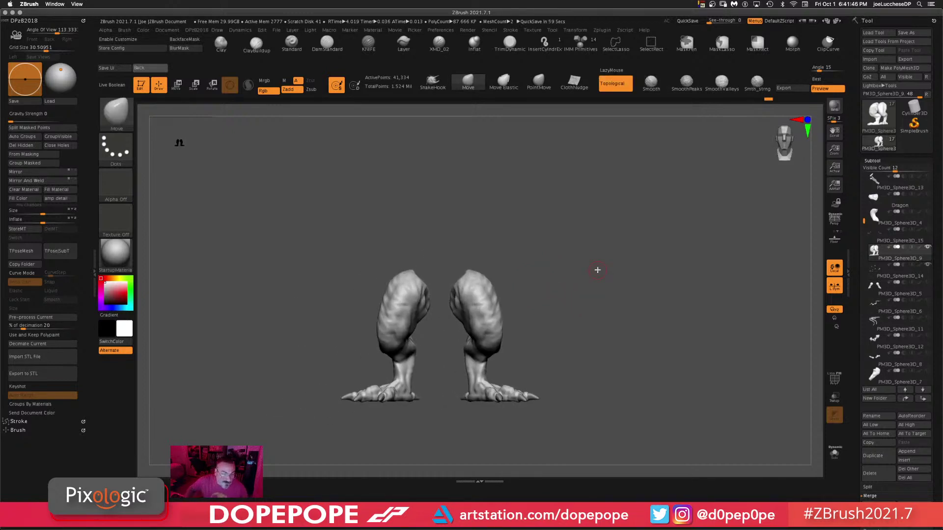
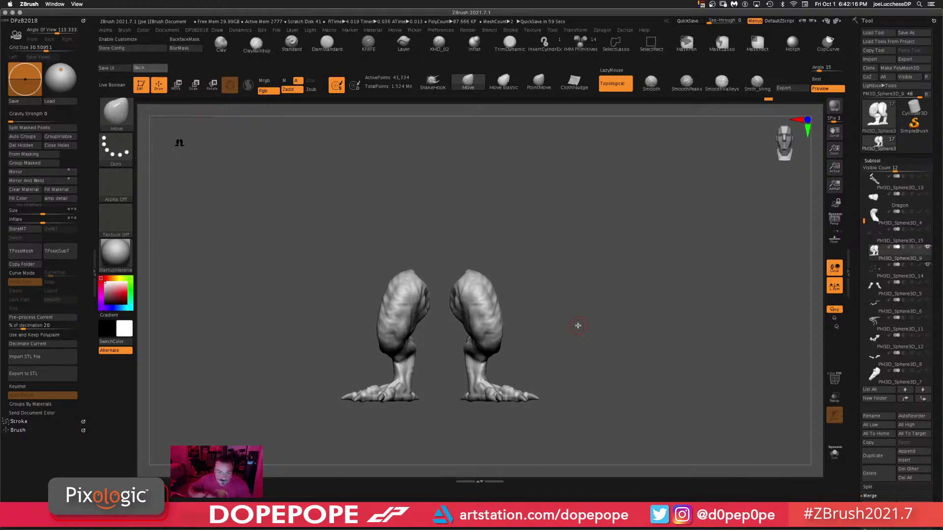
left_click_drag(511, 338, 596, 379)
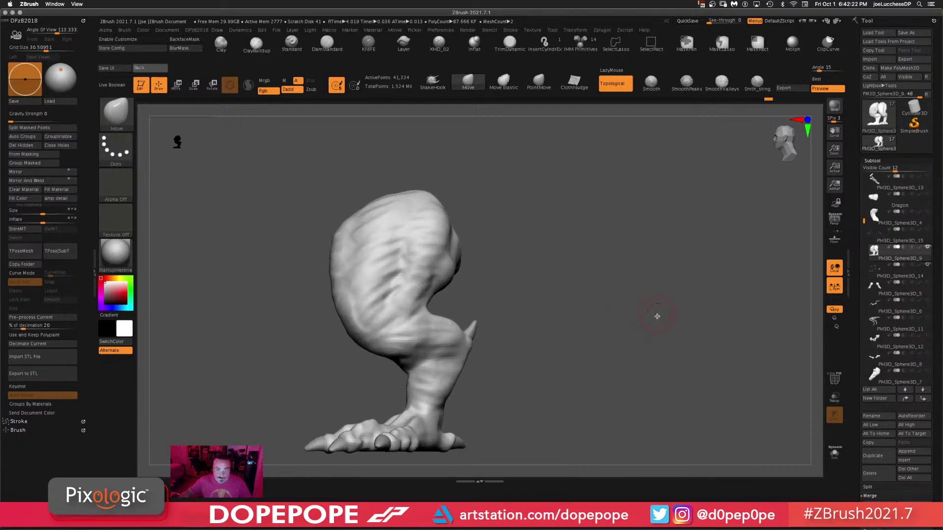
left_click_drag(557, 366, 632, 246)
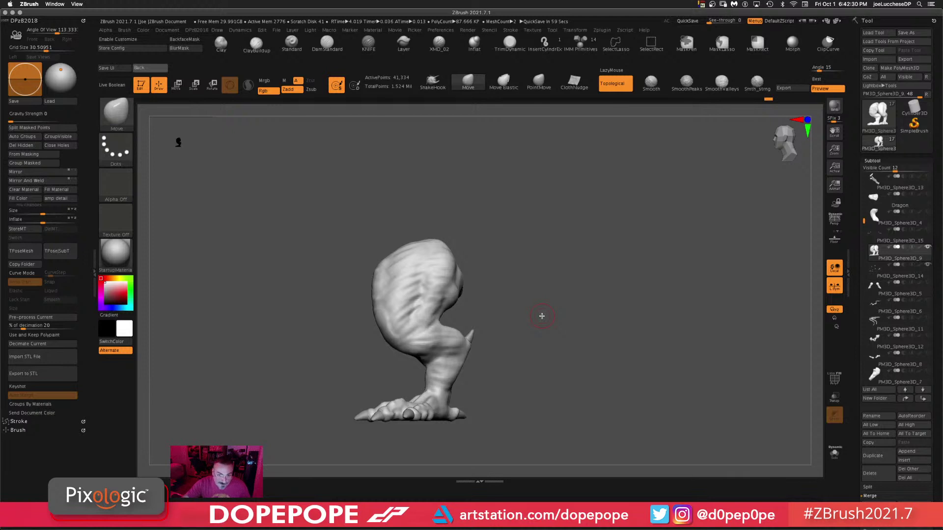
mouse_move(592, 300)
left_mouse_down()
mouse_move(590, 348)
mouse_move(585, 262)
mouse_move(600, 295)
mouse_move(497, 326)
mouse_move(509, 317)
left_mouse_up()
- Adjust the Move brush's draw size, reshape the toes and upper surface of the feet, and remesh the legs
key("space")
left_click(477, 335)
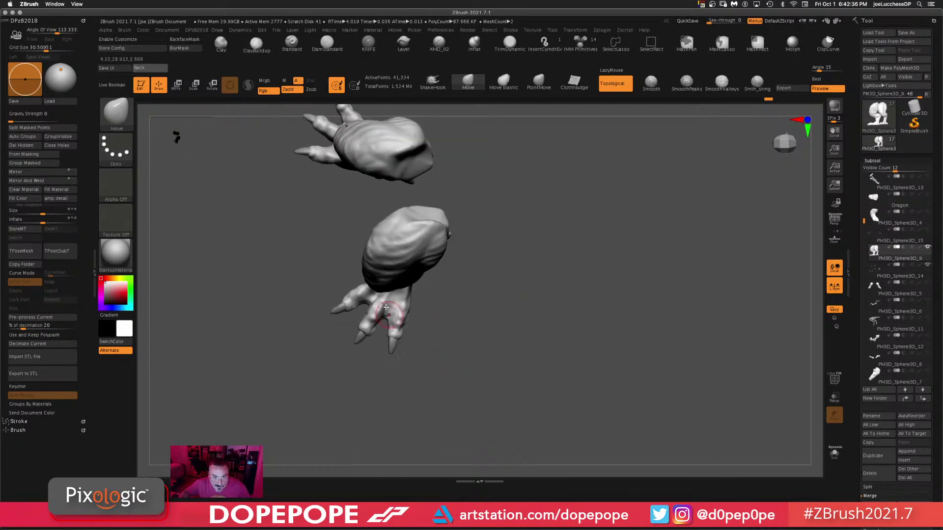
key("space")
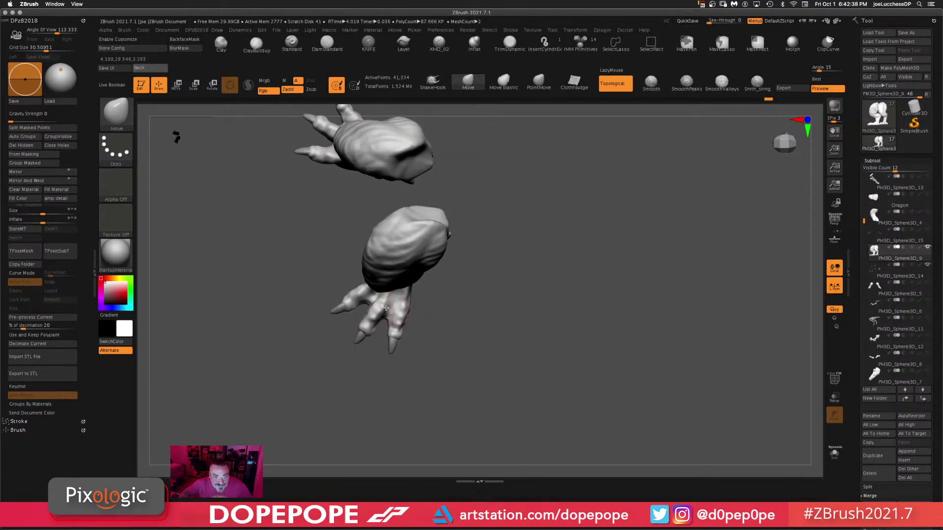
left_click_drag(516, 304, 591, 302)
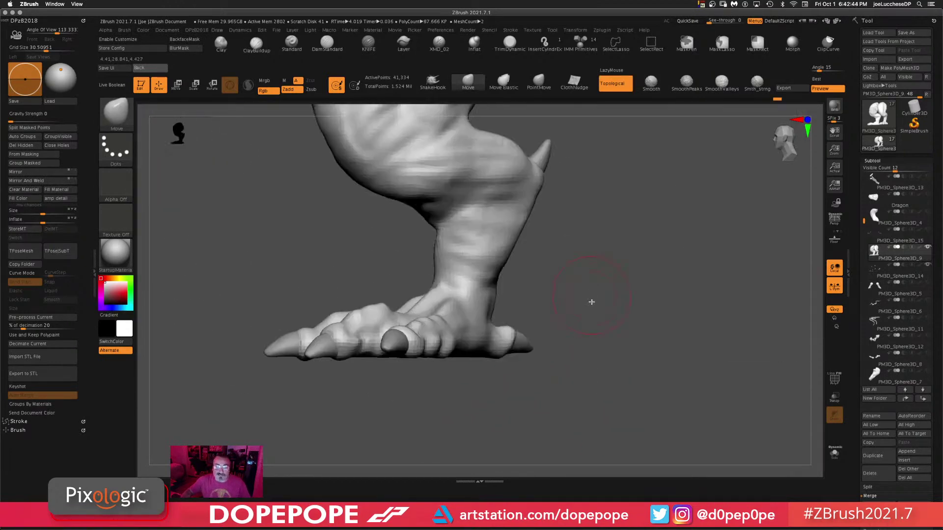
left_click_drag(627, 378, 551, 279)
key("space")
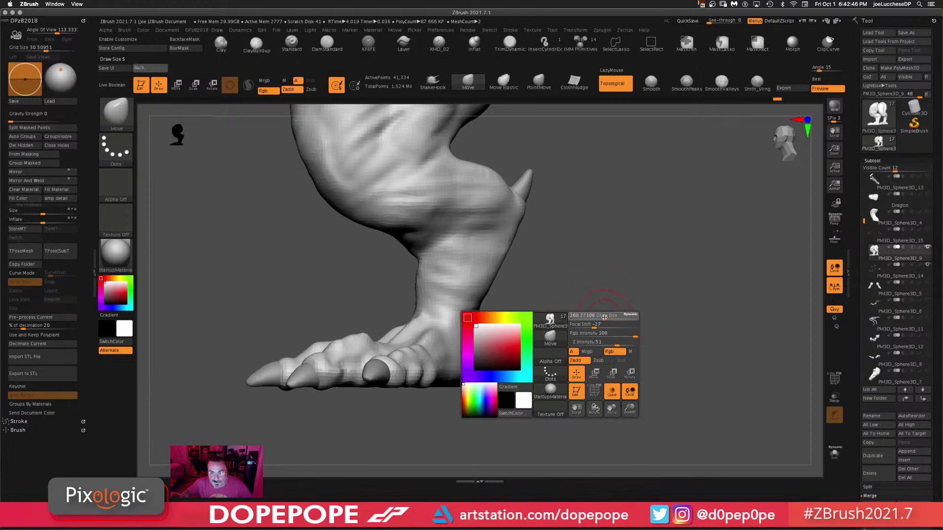
mouse_move(611, 316)
left_mouse_down()
mouse_move(605, 299)
mouse_move(355, 338)
left_mouse_up()
left_click_drag(465, 425, 469, 447)
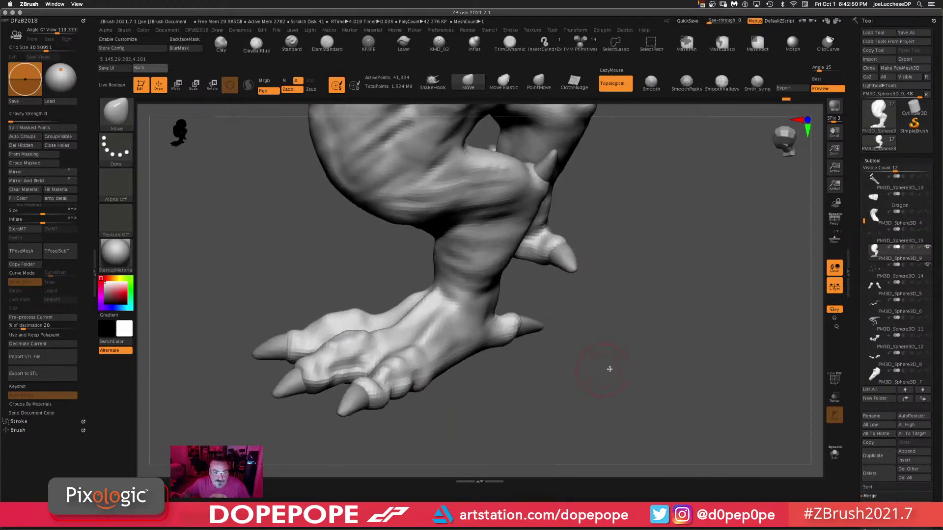
left_click_drag(610, 369, 419, 346)
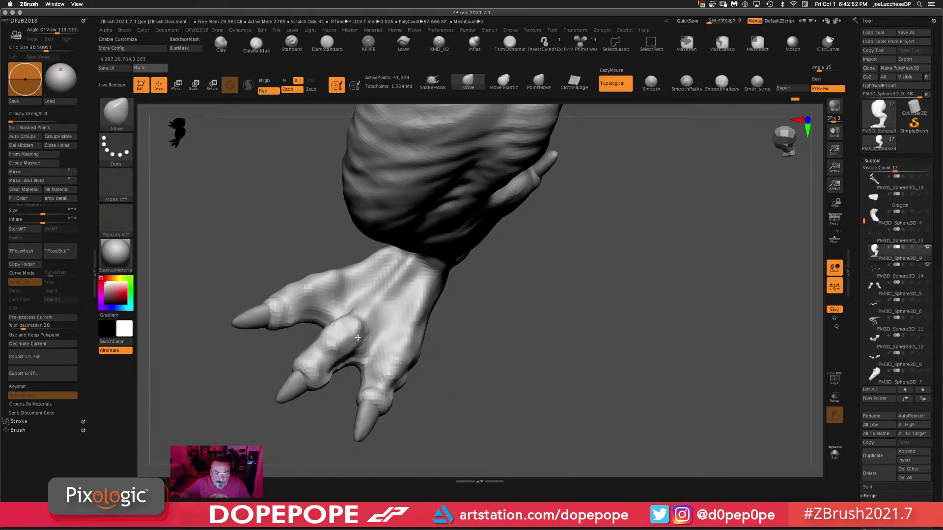
mouse_move(569, 347)
left_mouse_down()
mouse_move(562, 362)
mouse_move(515, 344)
left_mouse_up()
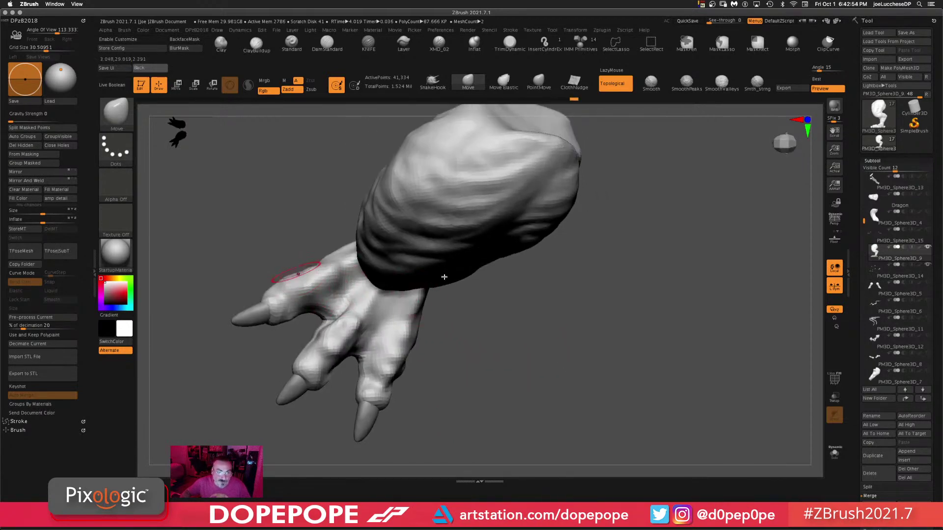
left_click_drag(444, 277, 535, 378)
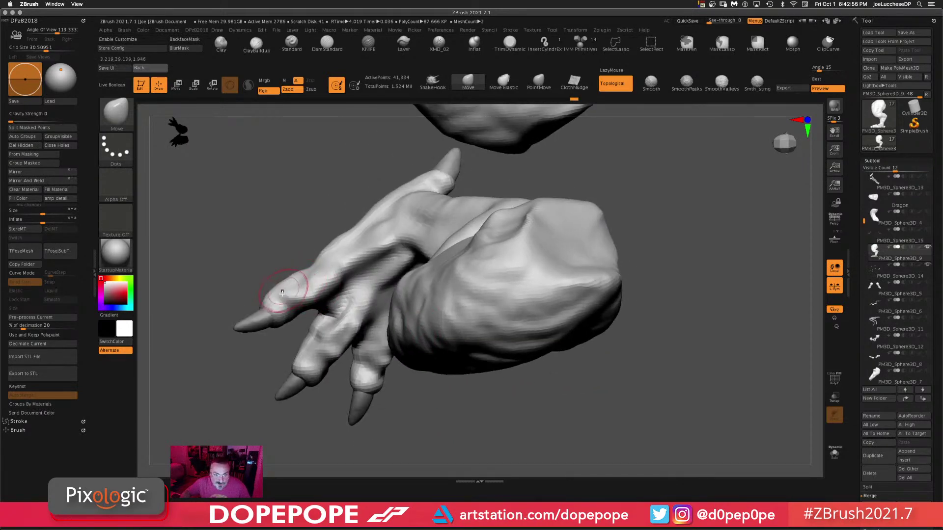
mouse_move(677, 406)
left_mouse_down()
mouse_move(651, 382)
mouse_move(417, 312)
left_mouse_up()
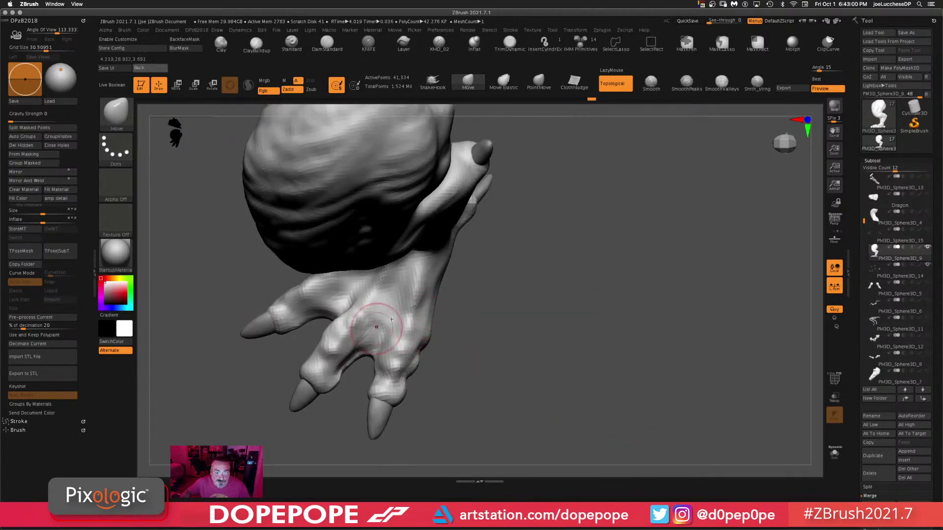
mouse_move(569, 314)
left_mouse_down()
mouse_move(589, 328)
mouse_move(580, 324)
mouse_move(595, 304)
mouse_move(639, 381)
mouse_move(604, 341)
mouse_move(581, 411)
mouse_move(569, 373)
left_mouse_up()
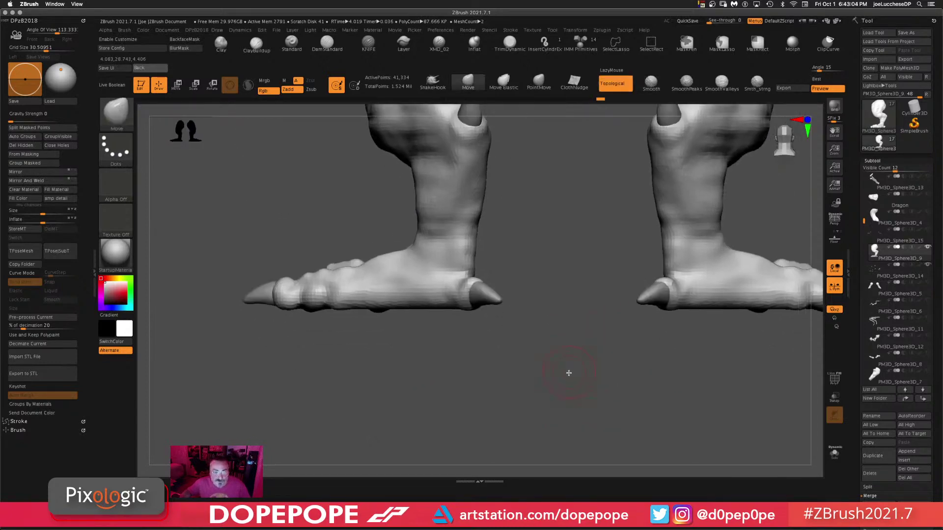
mouse_move(648, 381)
left_mouse_down()
mouse_move(517, 383)
mouse_move(640, 326)
left_mouse_up()
- Resize the Move brush and shape the flesh around the heel claw bases so it wraps the claws from every angle
key("space")
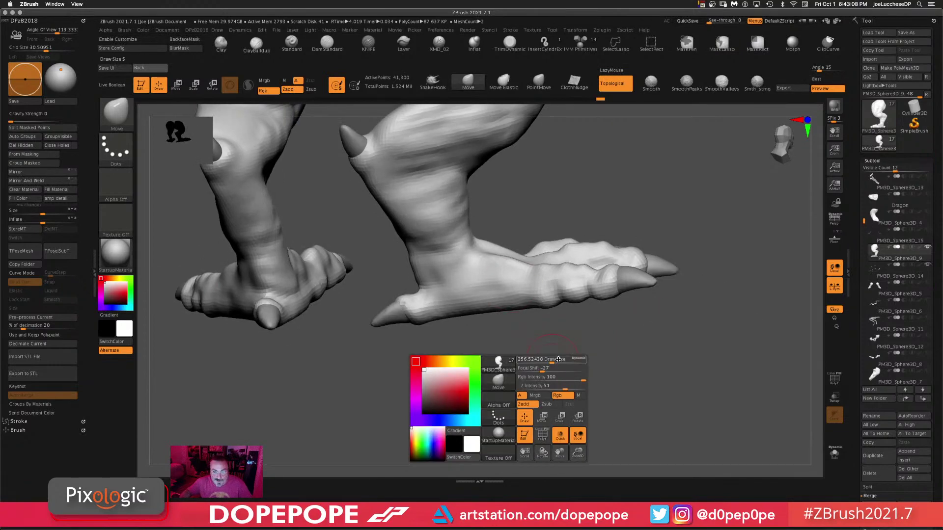
left_click(550, 361)
left_click_drag(471, 385, 520, 349)
left_click_drag(315, 359, 330, 348)
left_click_drag(336, 303, 326, 277)
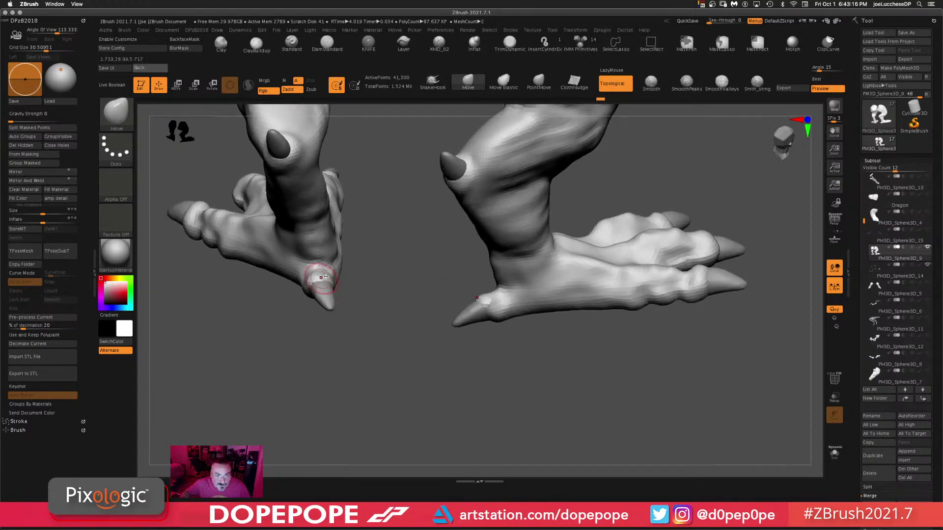
left_click_drag(365, 313, 305, 267)
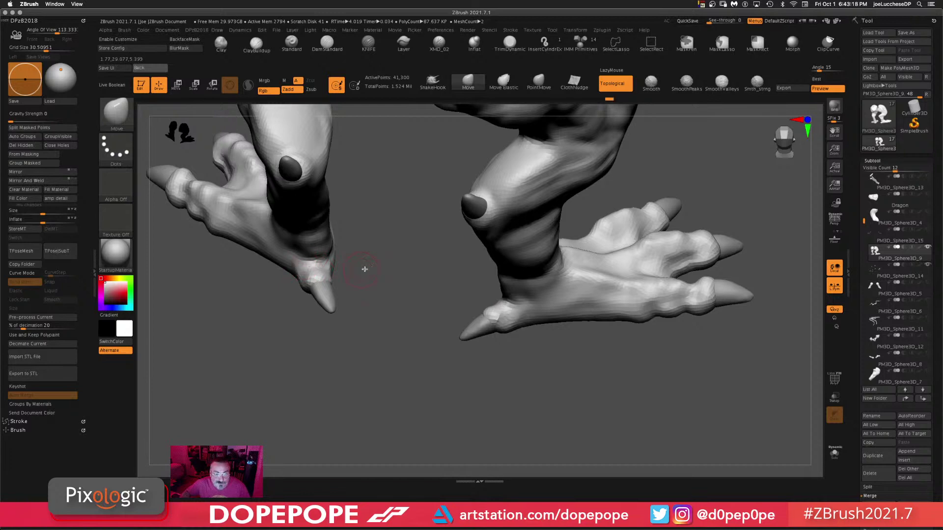
left_click_drag(364, 268, 346, 255)
mouse_move(358, 285)
left_mouse_down()
mouse_move(362, 249)
mouse_move(375, 236)
mouse_move(398, 282)
left_mouse_up()
key("space")
key("space")
left_click_drag(294, 250, 303, 258)
left_click_drag(376, 260, 337, 255)
left_click_drag(389, 305, 355, 344)
left_click_drag(322, 273, 311, 267)
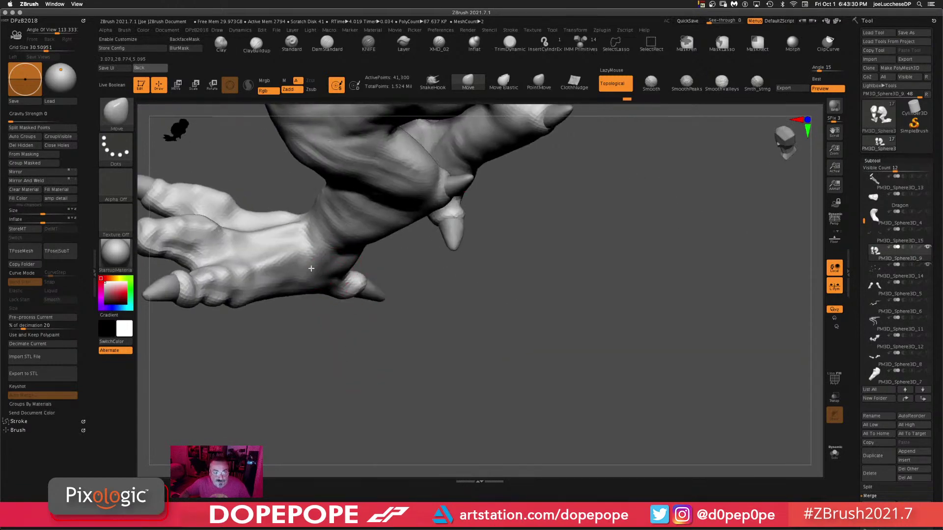
- Carve creases into the soles with the DamStandard brush, separating the heel pad and toe bases from the main pad
mouse_move(373, 353)
left_mouse_down()
mouse_move(452, 395)
mouse_move(511, 381)
mouse_move(507, 398)
mouse_move(520, 370)
mouse_move(530, 160)
left_mouse_up()
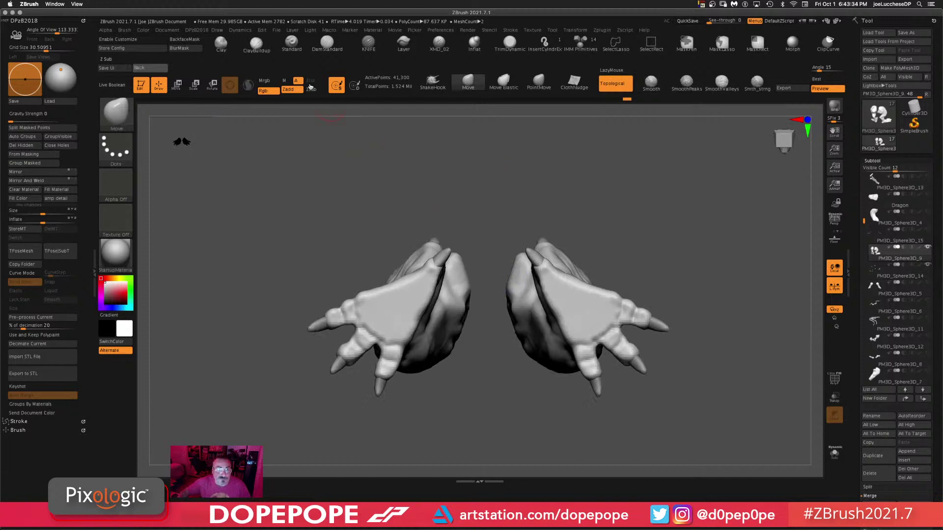
left_click(328, 45)
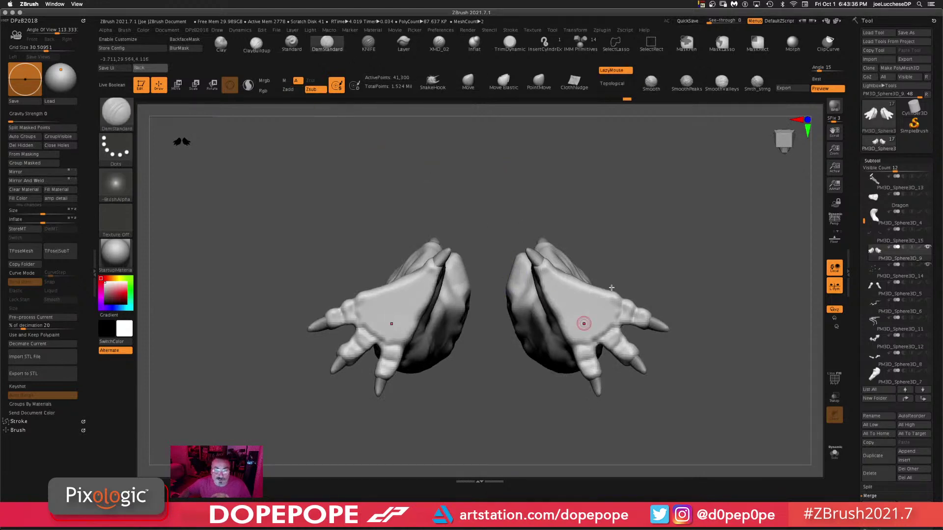
left_click_drag(693, 289, 712, 358, "alt")
left_click_drag(466, 284, 442, 267)
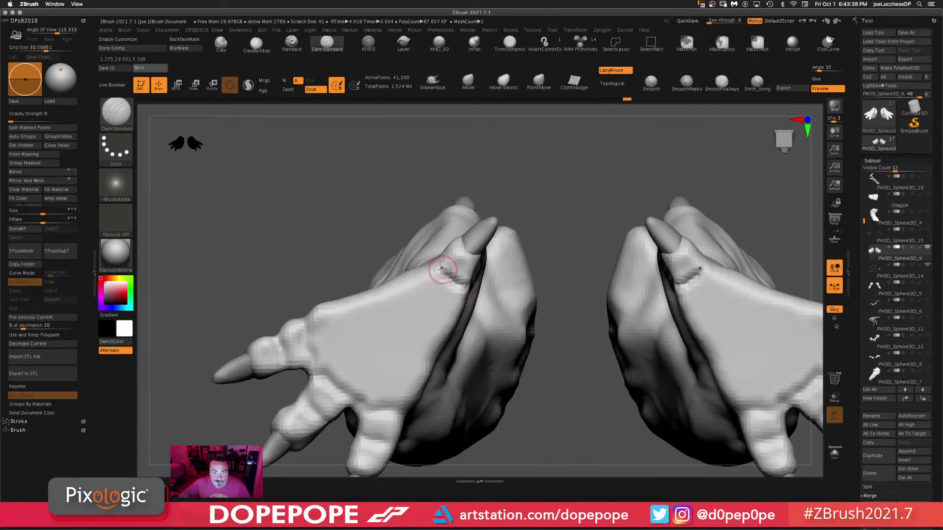
left_click_drag(559, 197, 513, 147, "alt")
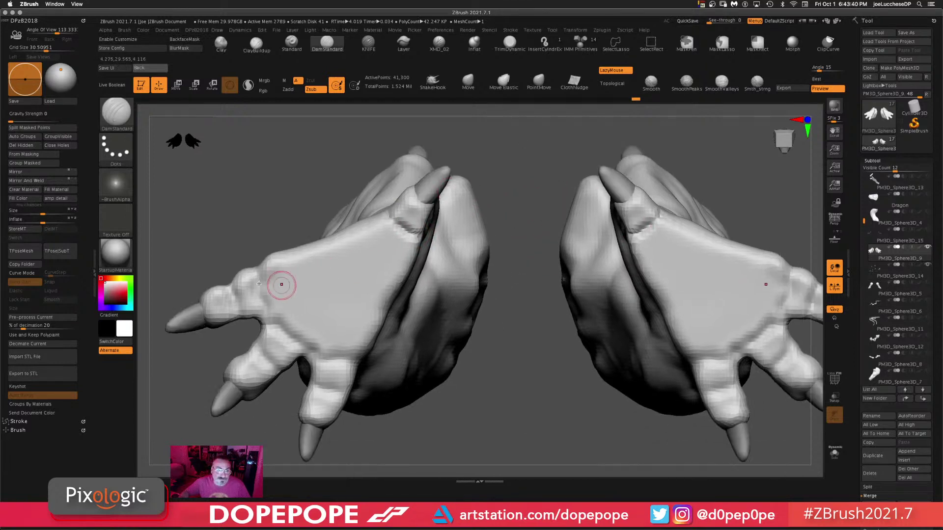
left_click_drag(265, 267, 272, 315)
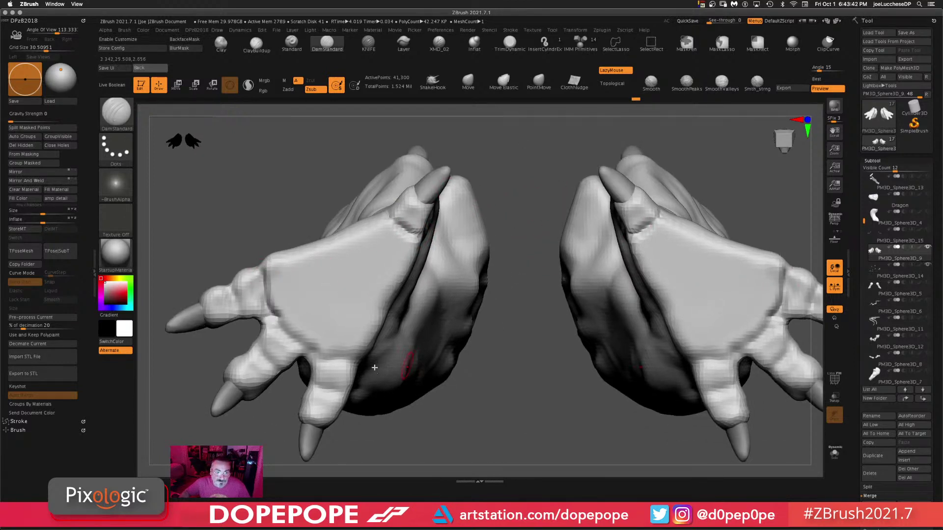
left_click_drag(312, 355, 363, 359)
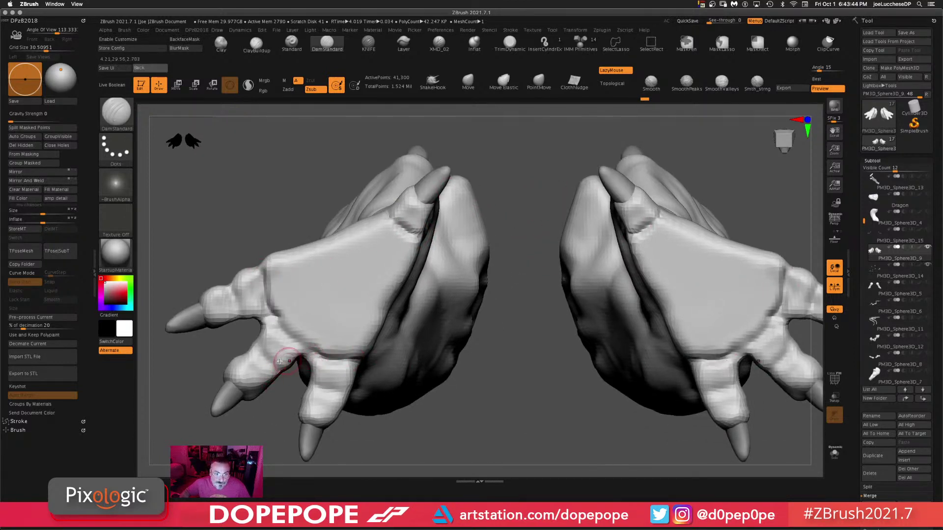
- Cut creases across the undersides of the toes with DamStandard to define the individual toe pads
mouse_move(258, 348)
left_mouse_down()
mouse_move(266, 386)
mouse_move(261, 377)
left_mouse_up()
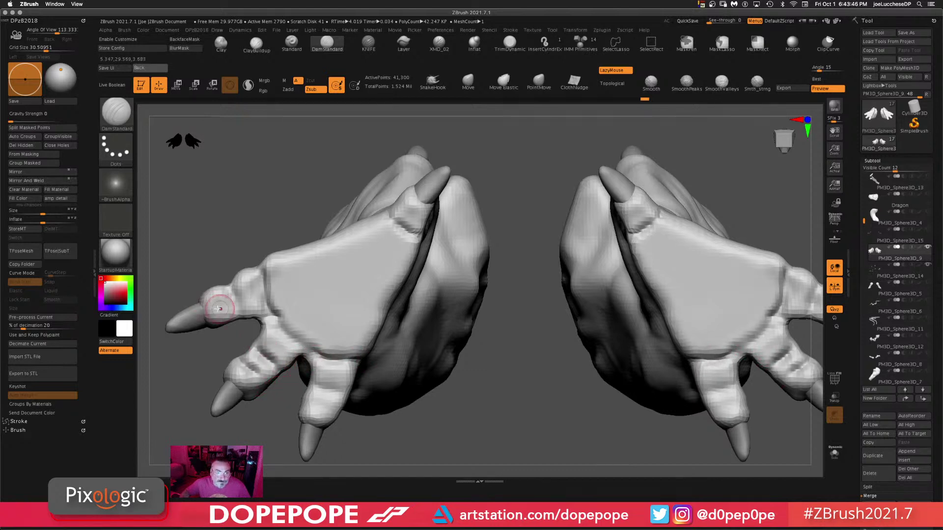
left_click_drag(217, 294, 222, 321)
mouse_move(309, 401)
left_mouse_down()
mouse_move(332, 402)
mouse_move(346, 383)
left_mouse_up()
left_click_drag(590, 391, 486, 364, "alt")
- Examine the creased soles and the overall leg shape from below, front and both sides
left_click_drag(661, 245, 633, 220)
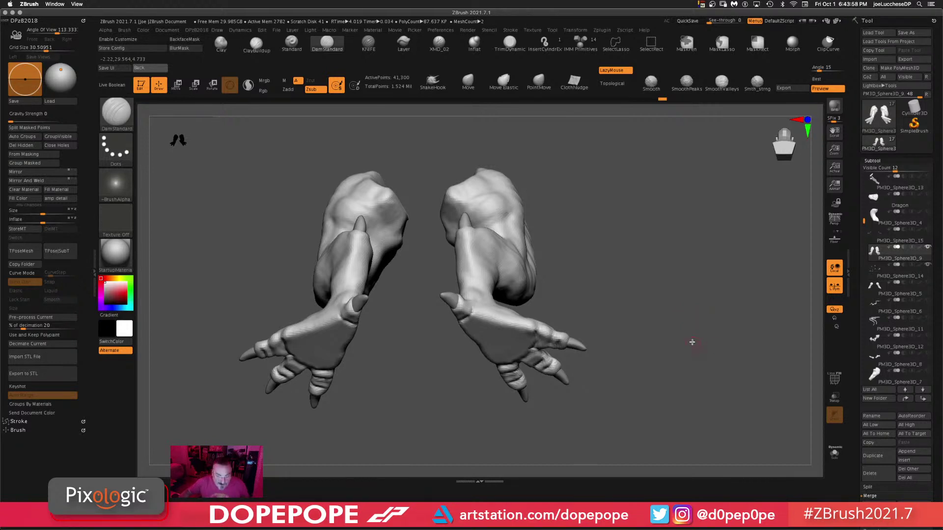
mouse_move(573, 281)
left_mouse_down()
mouse_move(642, 309)
mouse_move(648, 288)
mouse_move(638, 334)
mouse_move(691, 322)
mouse_move(589, 343)
mouse_move(574, 273)
mouse_move(652, 271)
left_mouse_up()
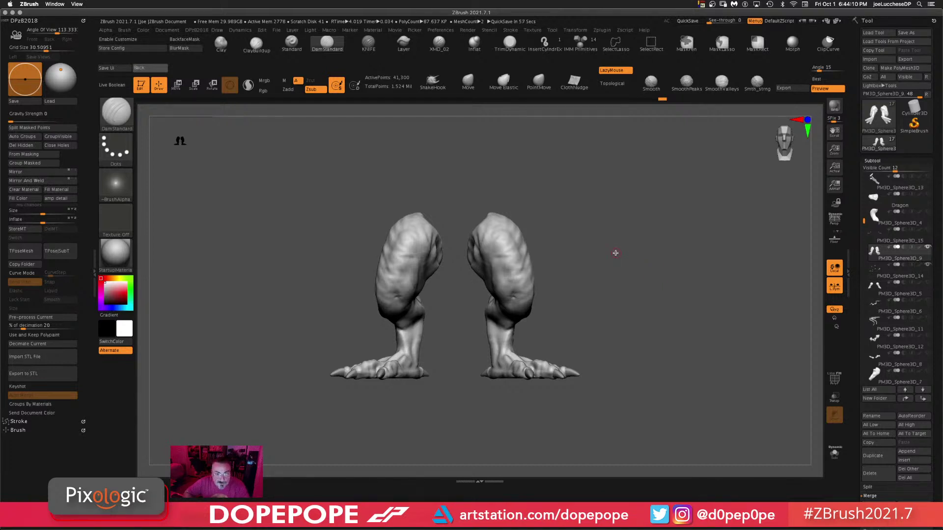
left_click_drag(717, 231, 610, 305)
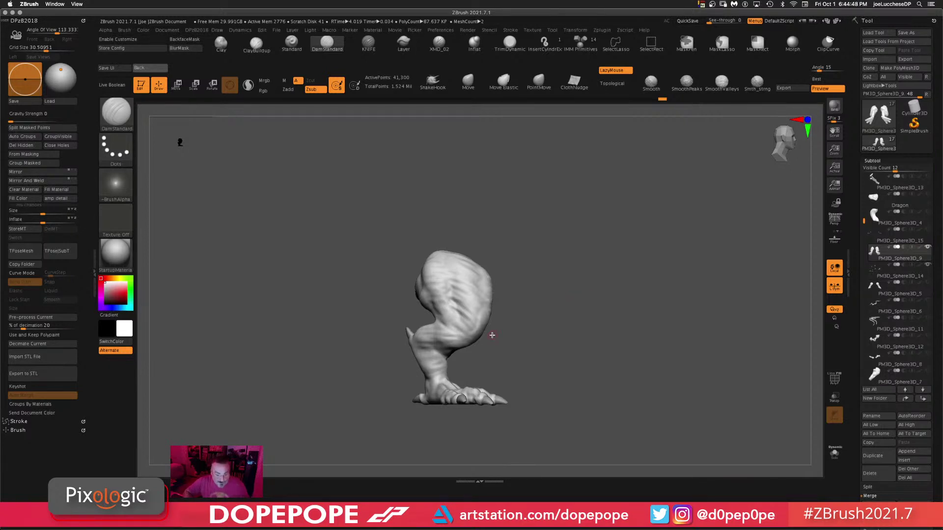
left_click_drag(585, 333, 596, 363)
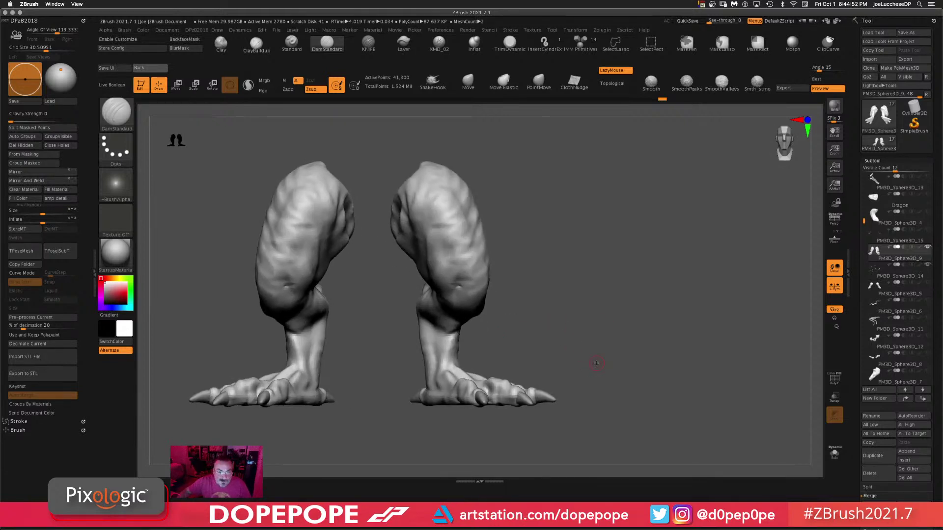
mouse_move(689, 279)
left_mouse_down()
mouse_move(554, 274)
mouse_move(505, 299)
mouse_move(501, 280)
left_mouse_up()
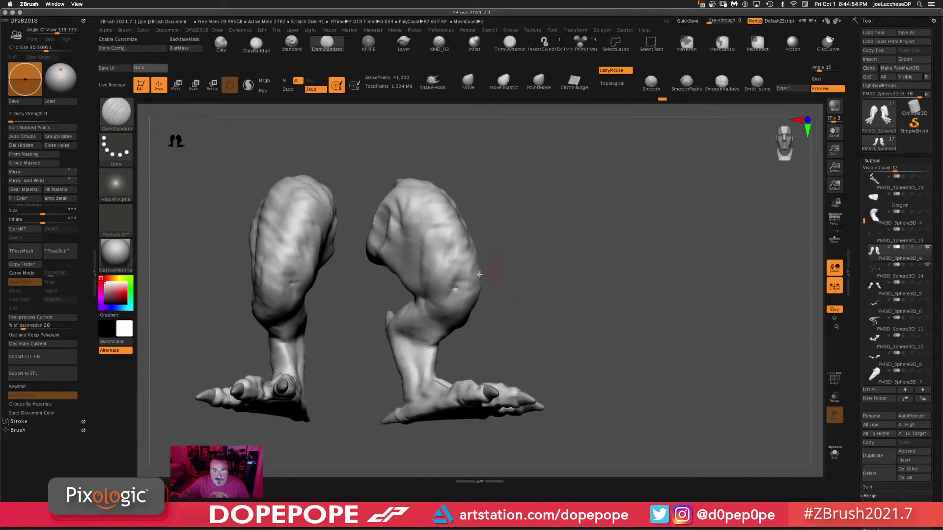
mouse_move(544, 250)
left_mouse_down()
mouse_move(522, 293)
mouse_move(638, 258)
mouse_move(652, 213)
left_mouse_up()
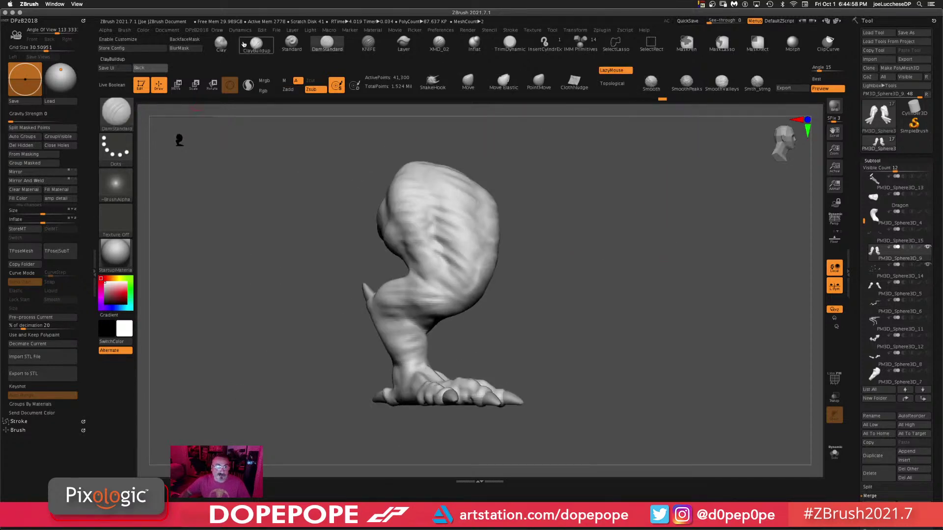
mouse_move(667, 195)
left_mouse_down()
mouse_move(612, 198)
mouse_move(706, 312)
mouse_move(600, 267)
mouse_move(637, 299)
mouse_move(637, 123)
left_mouse_up()
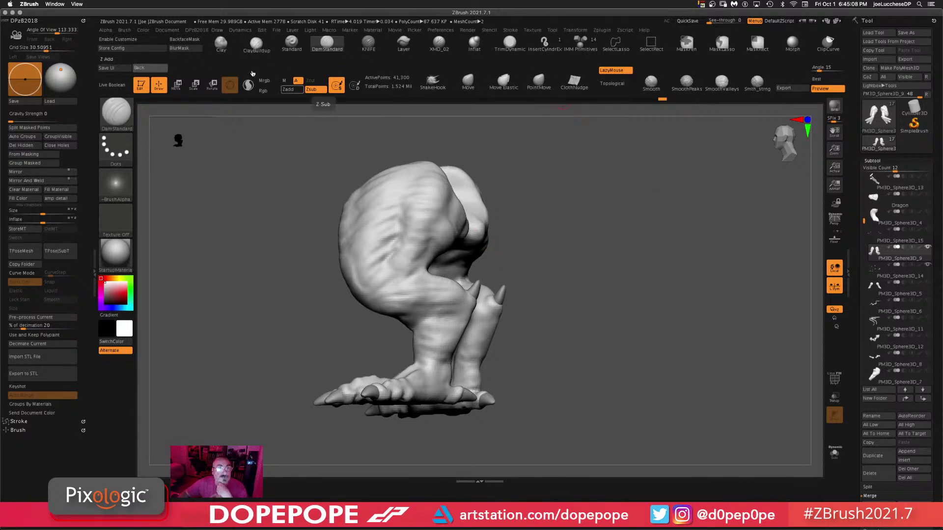
- Adjust the form of the thighs and hocks with the Move brush
left_click(468, 83)
left_click_drag(600, 295, 682, 265)
left_click_drag(650, 225, 449, 185)
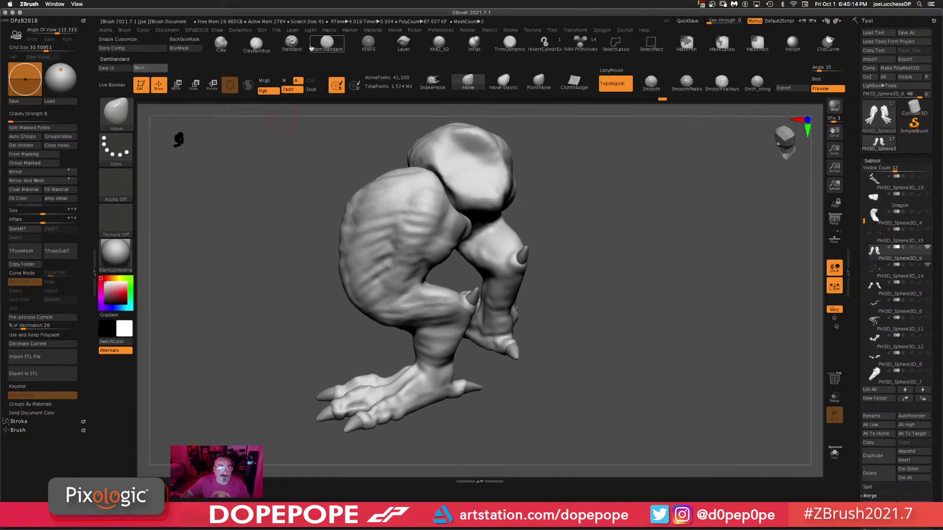
- Carve the fold where each thigh meets the calf with the DamStandard brush, following it around the inner and outer leg
left_click(327, 43)
left_click_drag(697, 235, 602, 199)
mouse_move(376, 278)
left_mouse_down()
mouse_move(414, 285)
mouse_move(360, 289)
left_mouse_up()
mouse_move(718, 250)
left_mouse_down()
mouse_move(720, 284)
mouse_move(643, 316)
mouse_move(692, 383)
mouse_move(408, 280)
mouse_move(429, 297)
left_mouse_up()
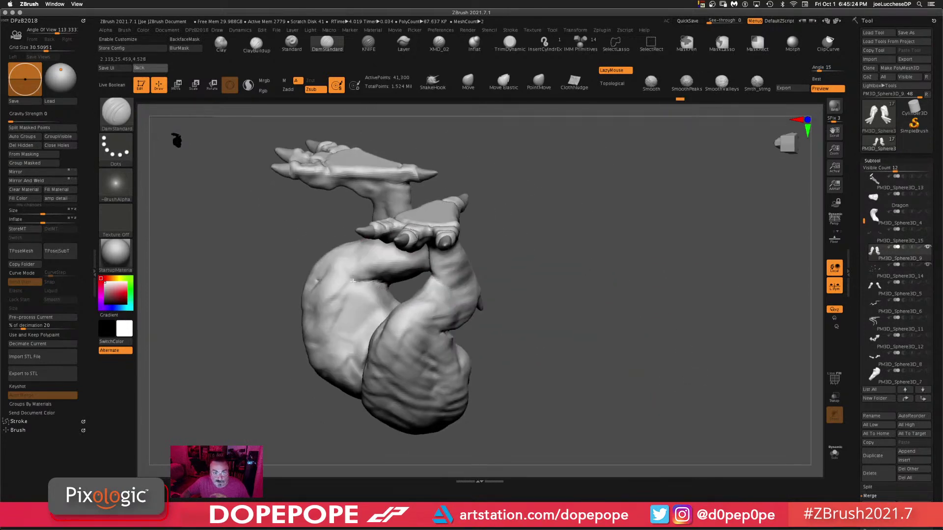
left_click_drag(652, 280, 389, 286)
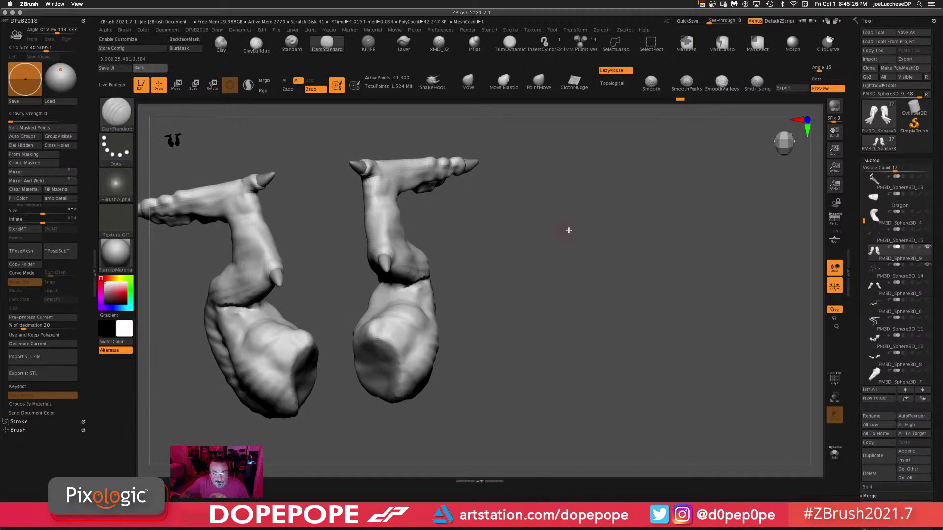
left_click_drag(569, 229, 417, 279)
left_click_drag(635, 249, 446, 298)
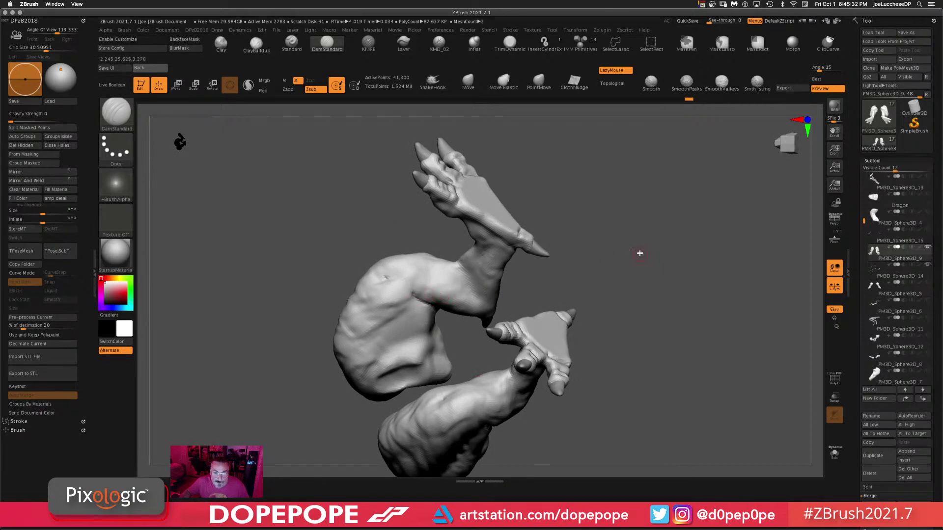
left_click_drag(640, 253, 420, 298)
left_click_drag(462, 223, 696, 194)
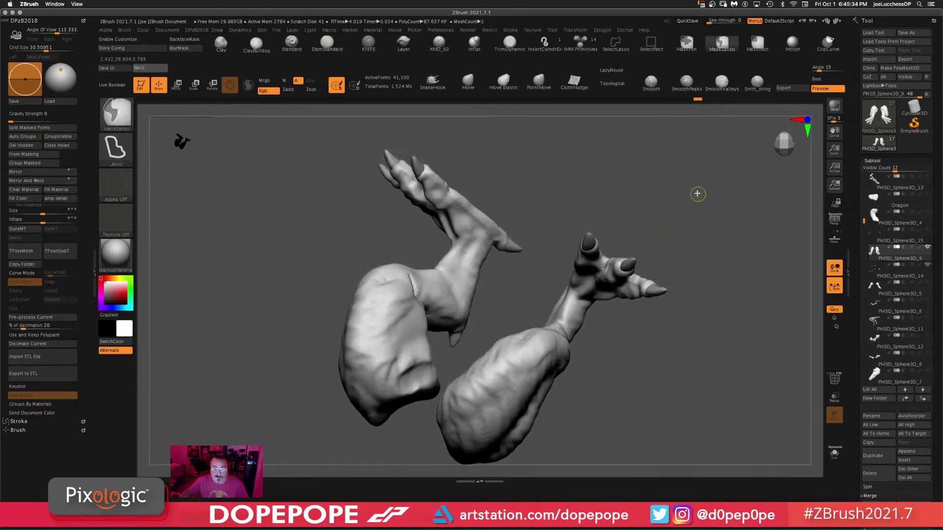
left_click_drag(663, 452, 683, 286)
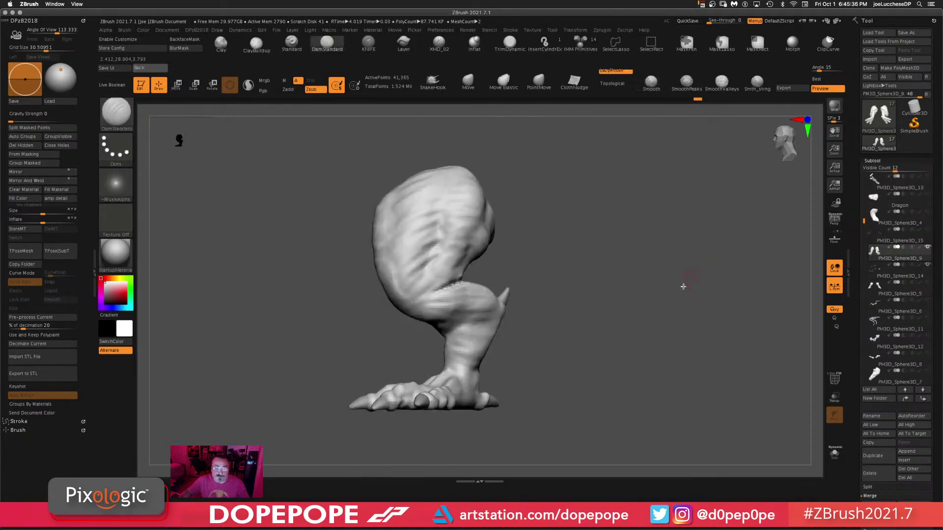
- Resize the Move brush and refine the contour of the calves and hocks in side view
mouse_move(619, 291)
left_mouse_down()
mouse_move(678, 295)
mouse_move(575, 218)
mouse_move(557, 290)
mouse_move(544, 289)
mouse_move(576, 280)
mouse_move(559, 299)
mouse_move(514, 314)
left_mouse_up()
left_click(467, 83)
key("space")
mouse_move(608, 307)
left_mouse_down()
mouse_move(587, 303)
mouse_move(445, 339)
left_mouse_up()
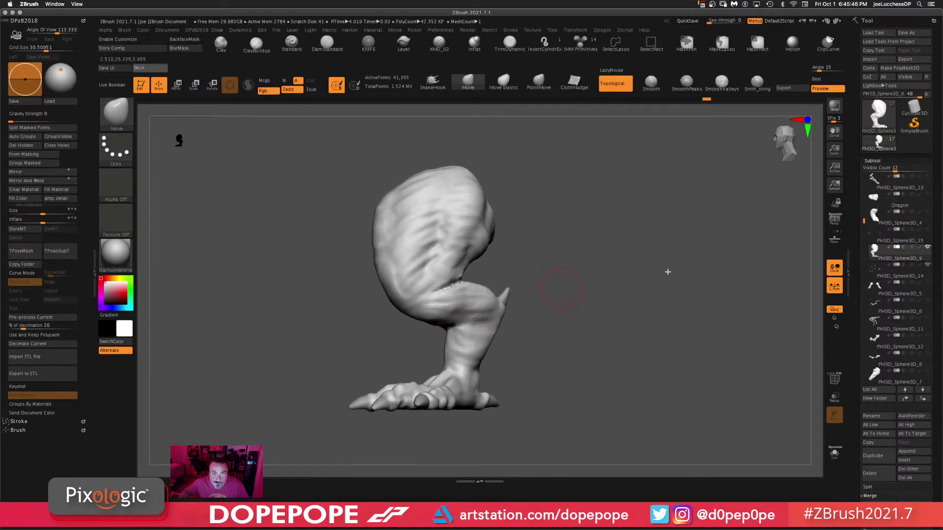
left_click_drag(667, 271, 495, 316)
left_click_drag(595, 267, 584, 216)
- Build up volume over the knees at the base of the thighs with a resized ClayBuildup brush
left_click(256, 45)
left_click_drag(660, 226, 590, 280)
key("space")
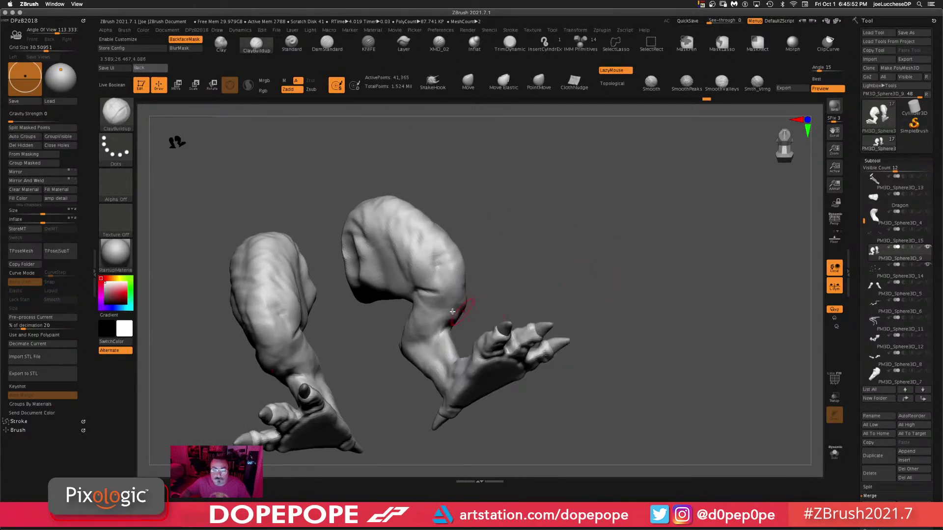
mouse_move(452, 312)
left_mouse_down()
mouse_move(436, 319)
mouse_move(443, 293)
left_mouse_up()
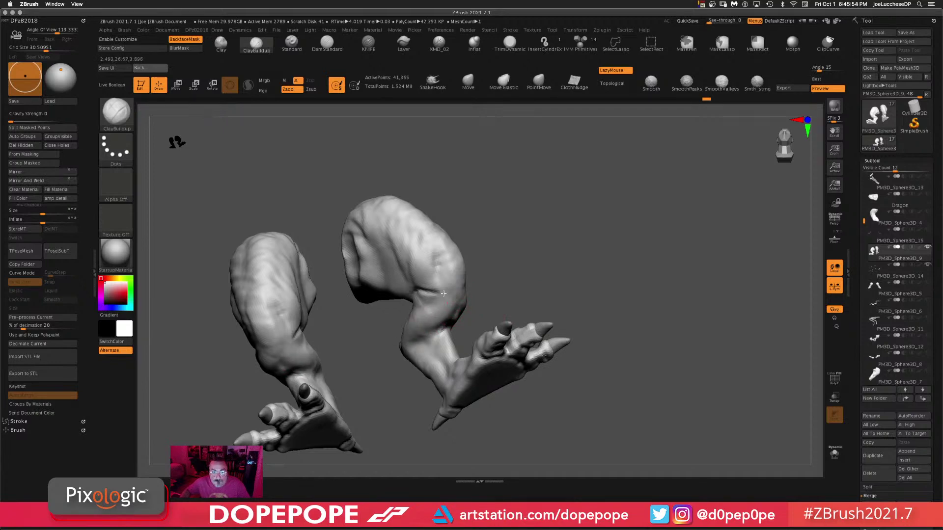
left_click_drag(565, 260, 674, 266)
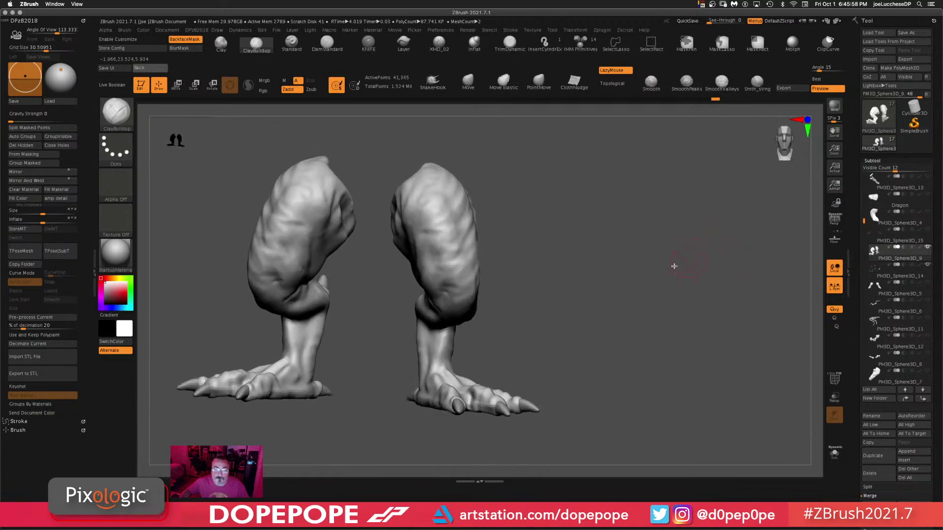
- Cut creases around the kneecaps with the DamStandard brush, separating the knees from the thighs and calves
left_click(326, 42)
left_click_drag(618, 302, 460, 295)
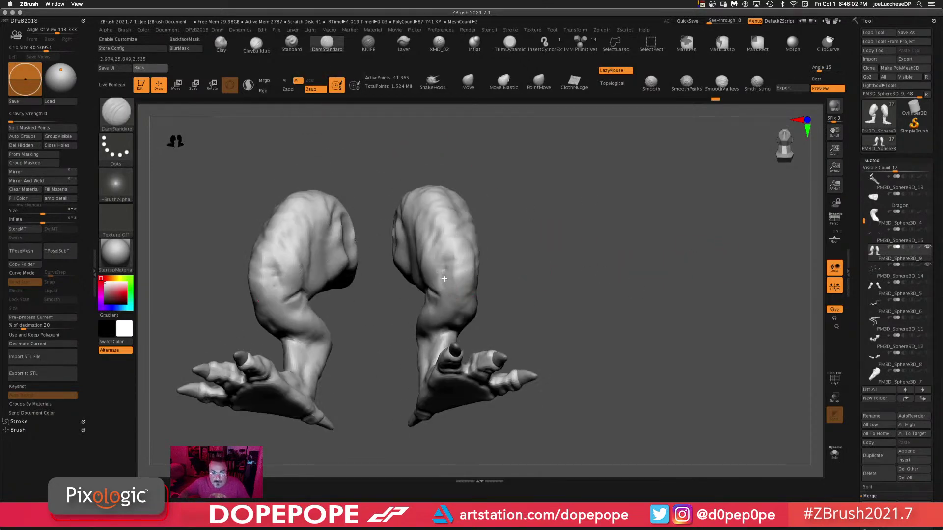
left_click_drag(545, 257, 465, 296)
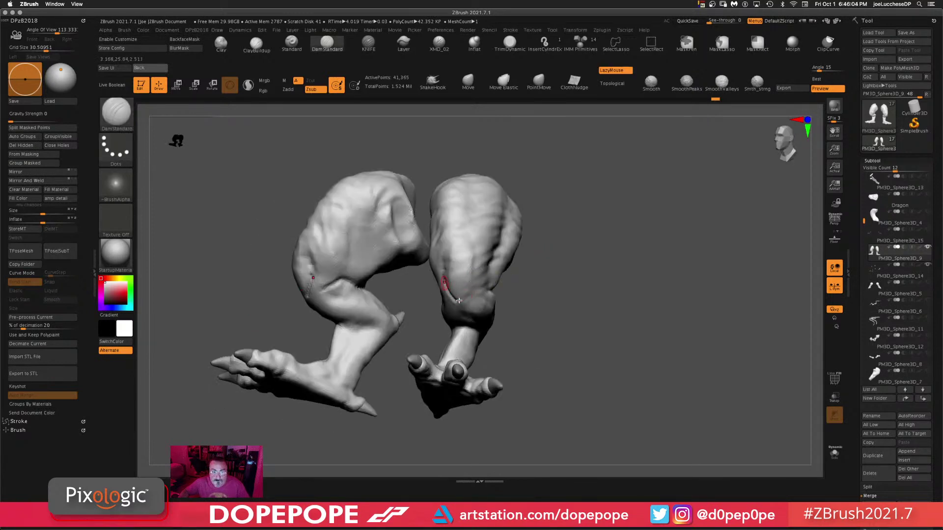
left_click_drag(556, 229, 489, 302)
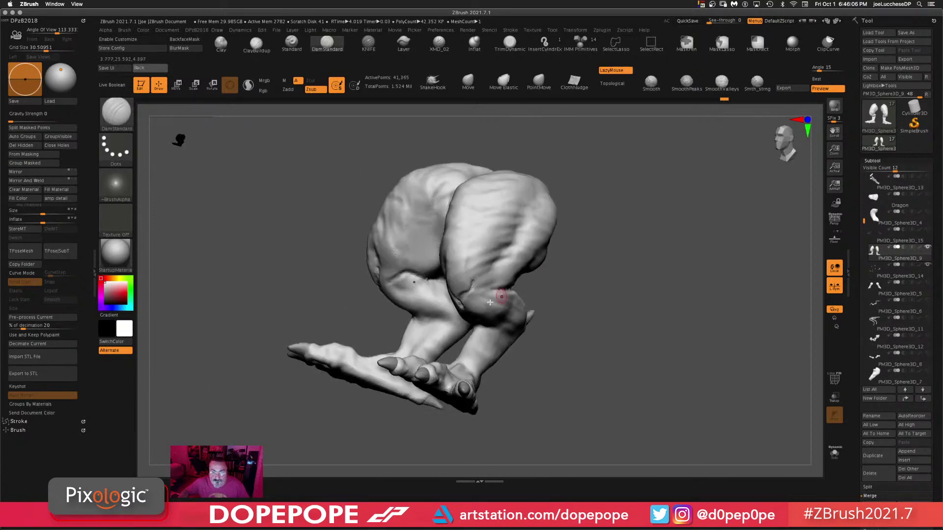
left_click_drag(655, 253, 520, 297)
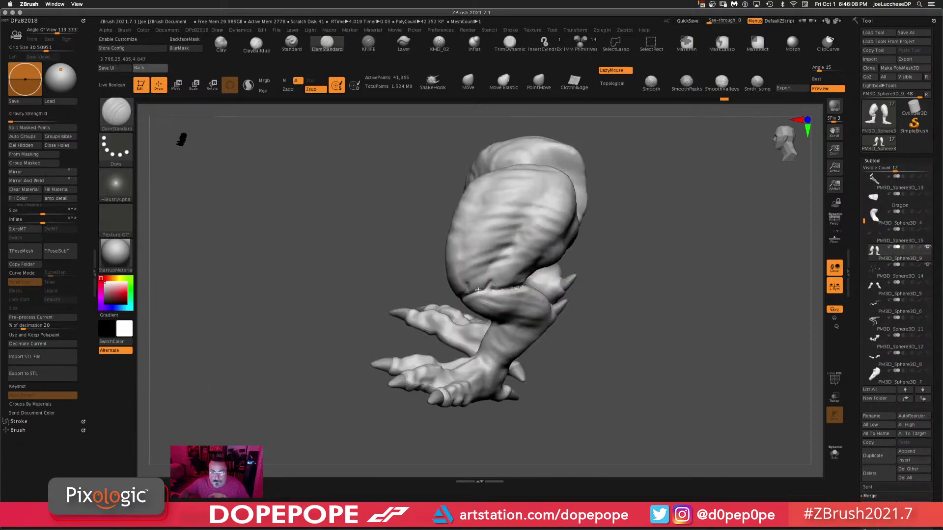
left_click_drag(693, 252, 484, 293)
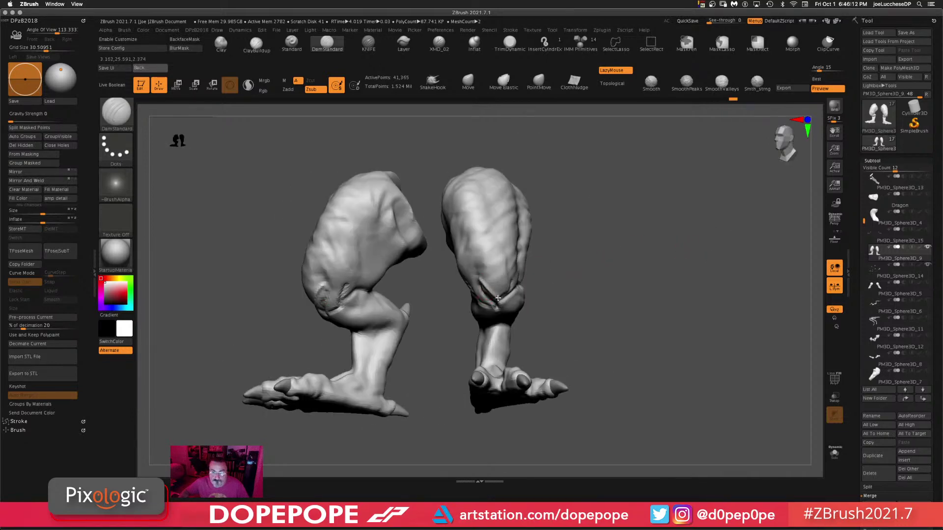
left_click_drag(565, 192, 671, 240)
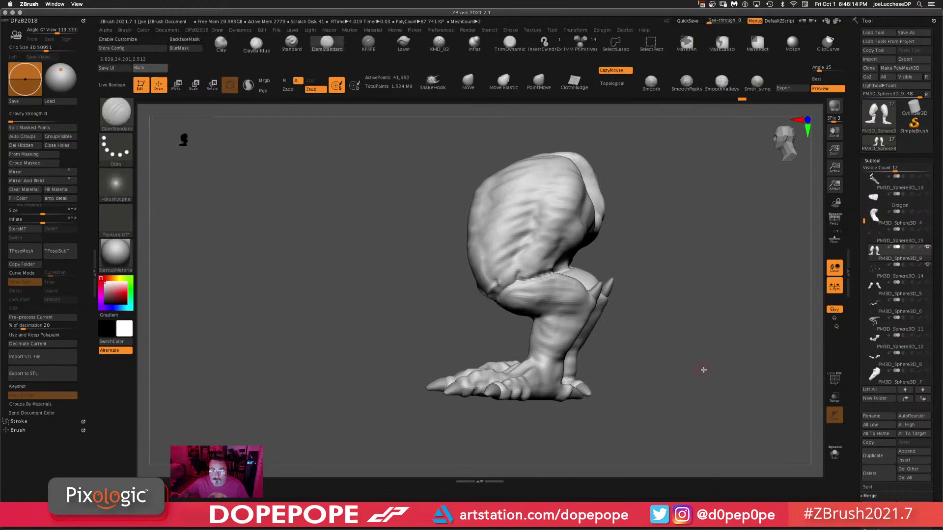
left_click_drag(702, 371, 515, 287)
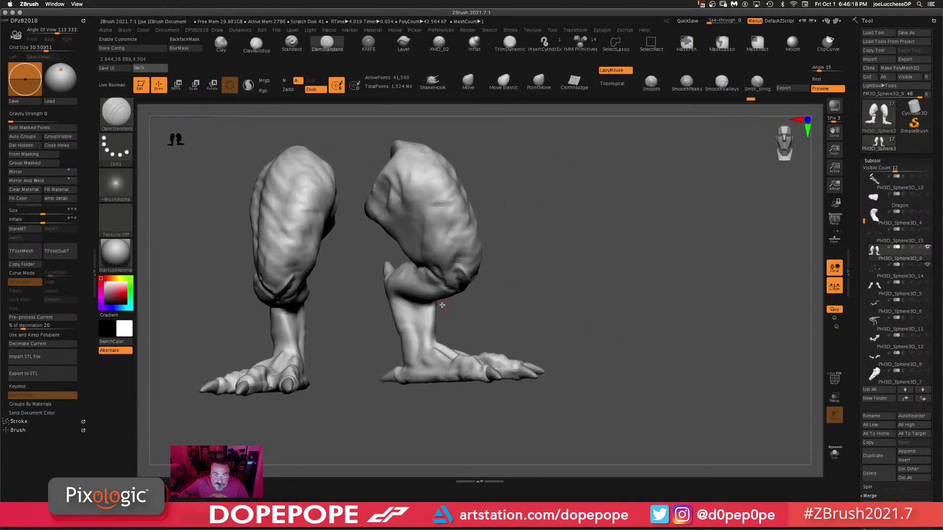
- Carve lengthwise grooves down the lower legs into the ankles with DamStandard to define the tendons
left_click_drag(402, 302, 421, 351)
left_click_drag(564, 337, 528, 330)
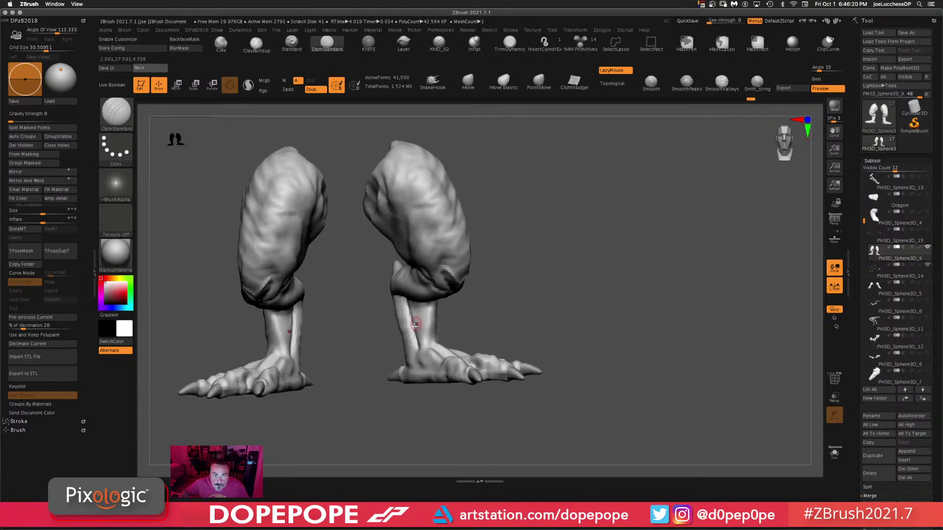
left_click_drag(412, 310, 424, 367)
mouse_move(505, 361)
left_mouse_down()
mouse_move(599, 322)
mouse_move(450, 326)
mouse_move(421, 305)
mouse_move(421, 354)
left_mouse_up()
mouse_move(595, 282)
left_mouse_down()
mouse_move(432, 310)
mouse_move(410, 347)
left_mouse_up()
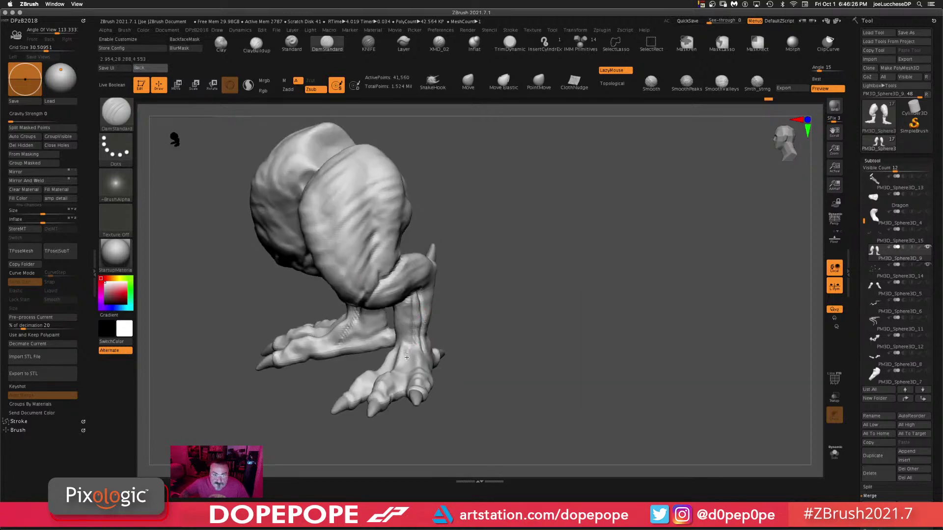
left_click_drag(532, 286, 653, 294)
mouse_move(584, 221)
left_mouse_down()
mouse_move(524, 234)
mouse_move(518, 287)
mouse_move(486, 287)
left_mouse_up()
- Exit solo display of the legs by showing all the subtools, and frame the whole dragon
left_click_drag(680, 224, 633, 472, "ctrl+shift")
key("b")
key("d")
key("s")
mouse_move(597, 354)
left_mouse_down()
mouse_move(607, 332)
mouse_move(625, 354)
mouse_move(573, 252)
mouse_move(622, 253)
mouse_move(585, 296)
mouse_move(702, 265)
mouse_move(648, 299)
left_mouse_up()
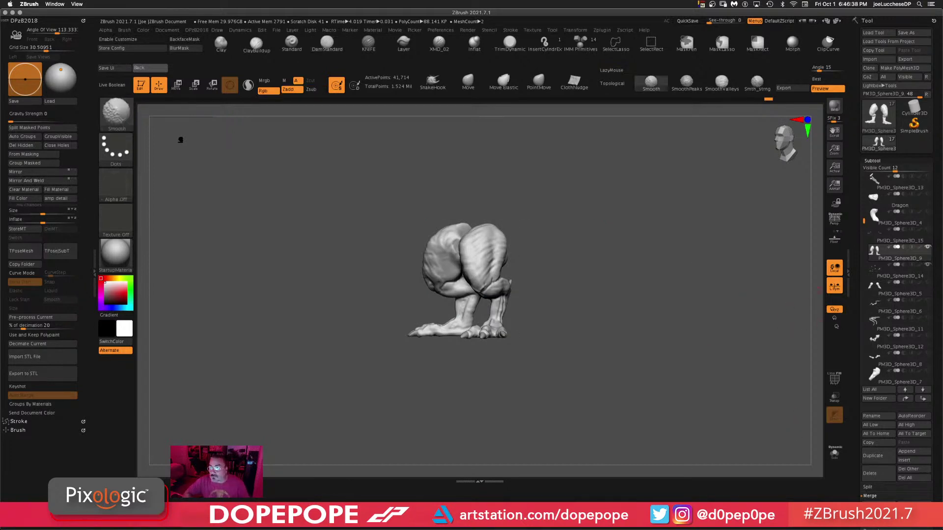
left_click(928, 248, "shift")
left_click(929, 249, "shift")
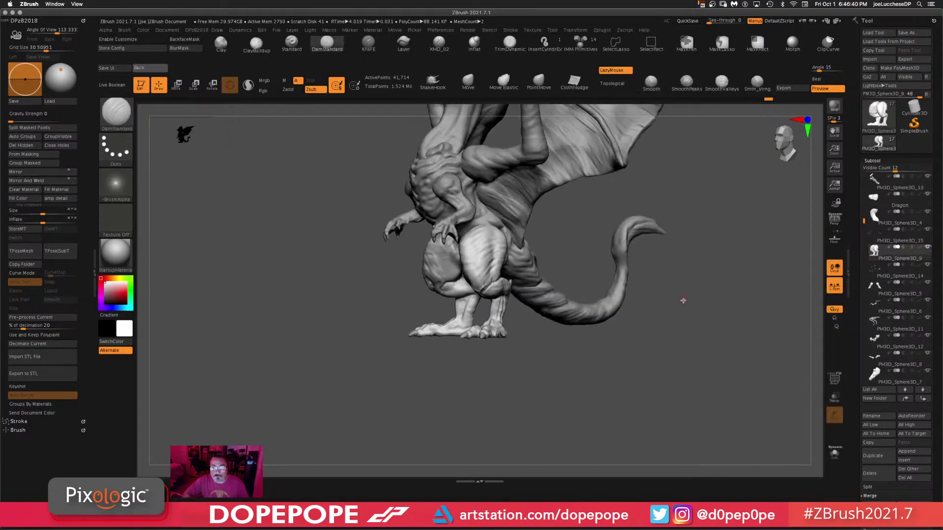
left_click_drag(682, 300, 622, 316)
scroll(891, 221, "up", 4)
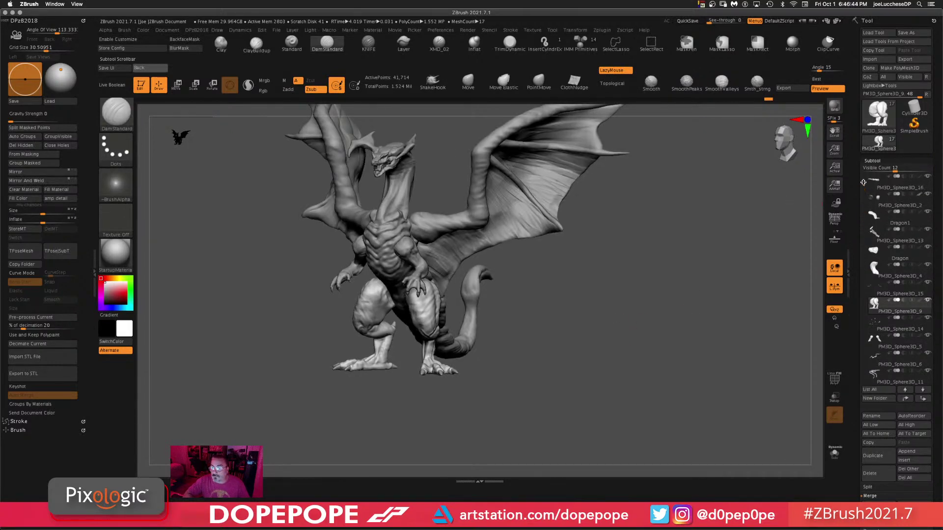
- Select the PM3D_Sphere3D_2 subtool and save the tool as Dragon3.ztl, replacing the existing file
left_click(891, 223)
left_click_drag(579, 260, 615, 280)
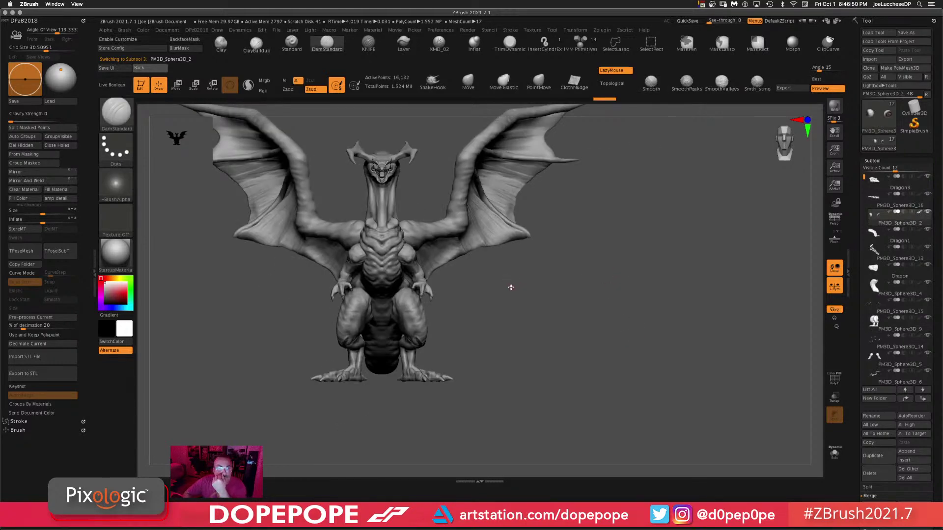
left_click_drag(510, 288, 550, 285)
left_click(906, 32)
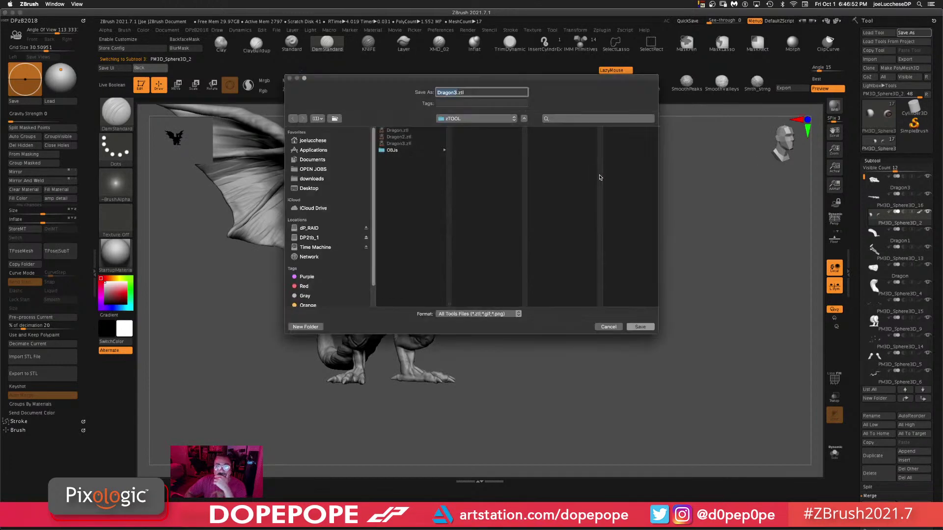
left_click(649, 328)
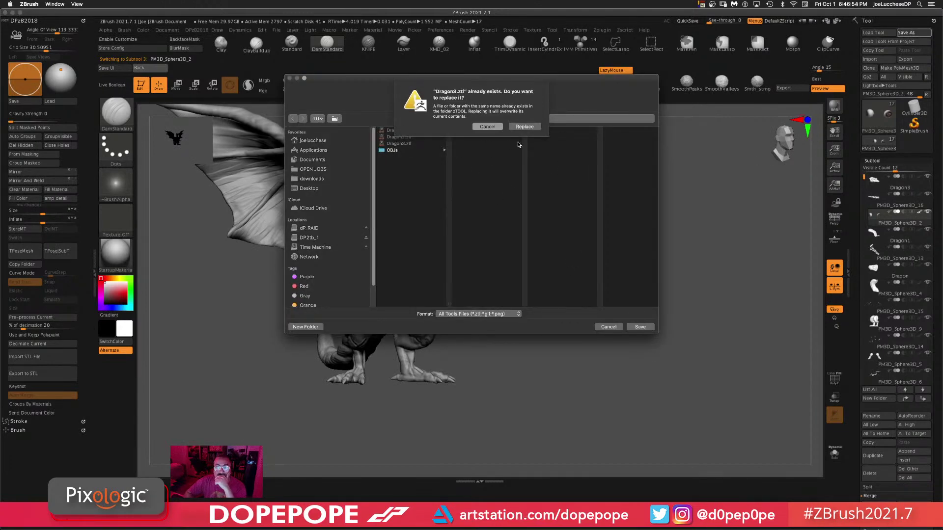
left_click(528, 127)
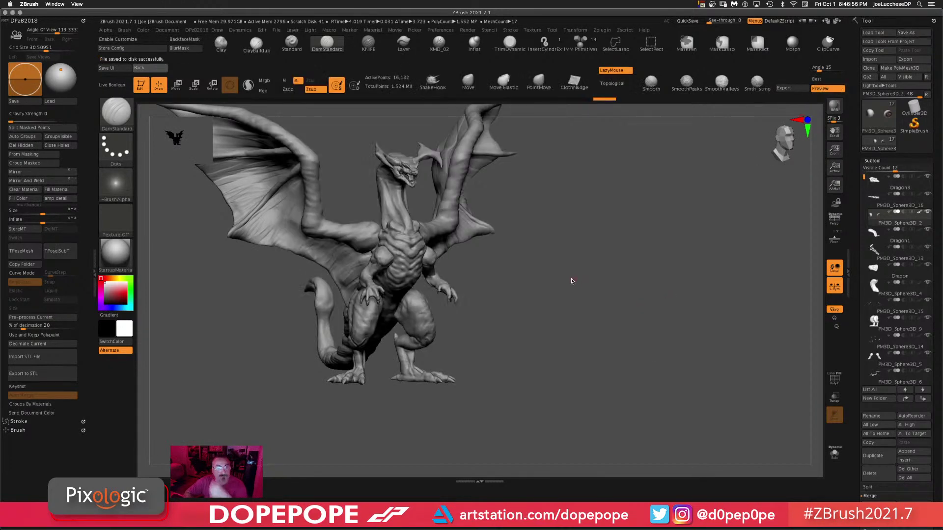
- Examine the complete dragon's pose and proportions from the front, both three-quarter sides and above
left_click(575, 278)
left_click_drag(559, 261, 655, 329, "alt")
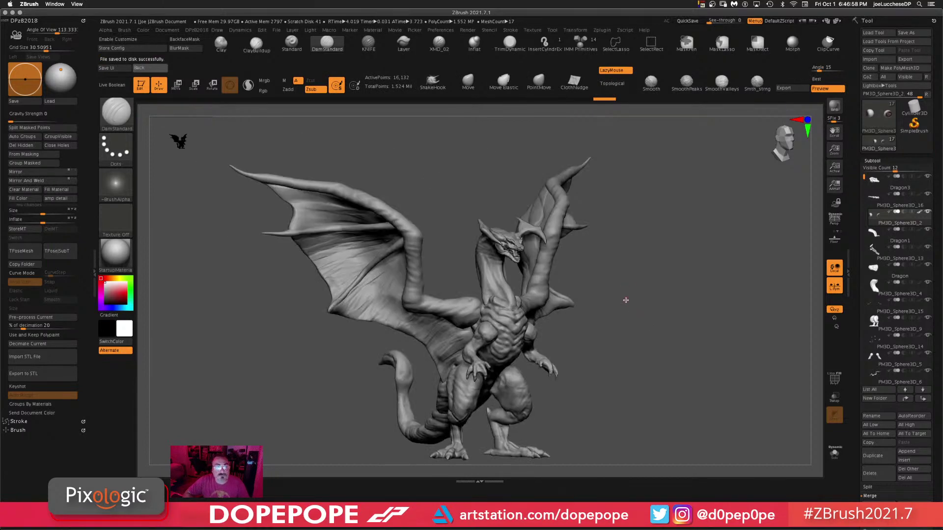
left_click_drag(640, 293, 613, 286, "alt")
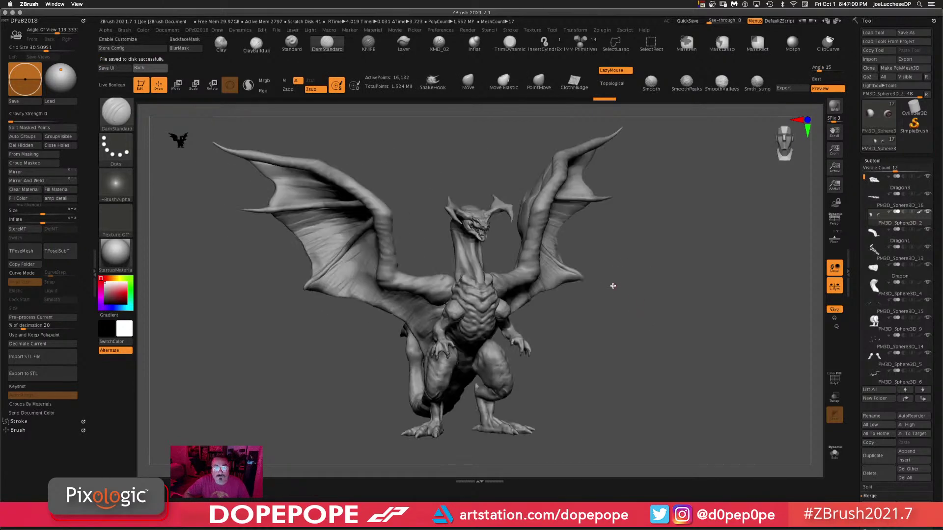
left_click_drag(460, 169, 414, 149)
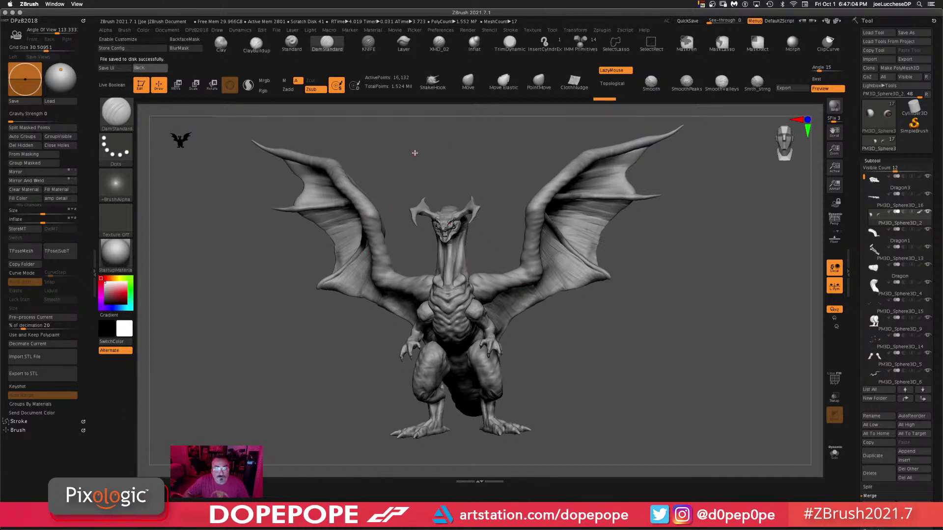
left_click_drag(414, 152, 406, 183, "shift")
left_click_drag(665, 232, 707, 254)
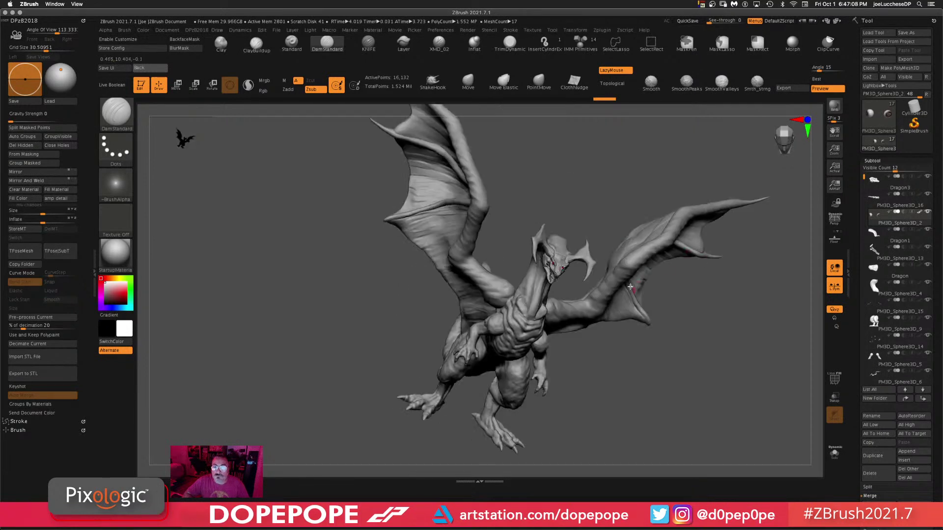
- Select the wing bone subtool PM3D_Sphere3D_6 and pull a long curved claw out of the wing's wrist joint with SnakeHook
left_click(630, 286, "alt")
left_click_drag(684, 311, 697, 341)
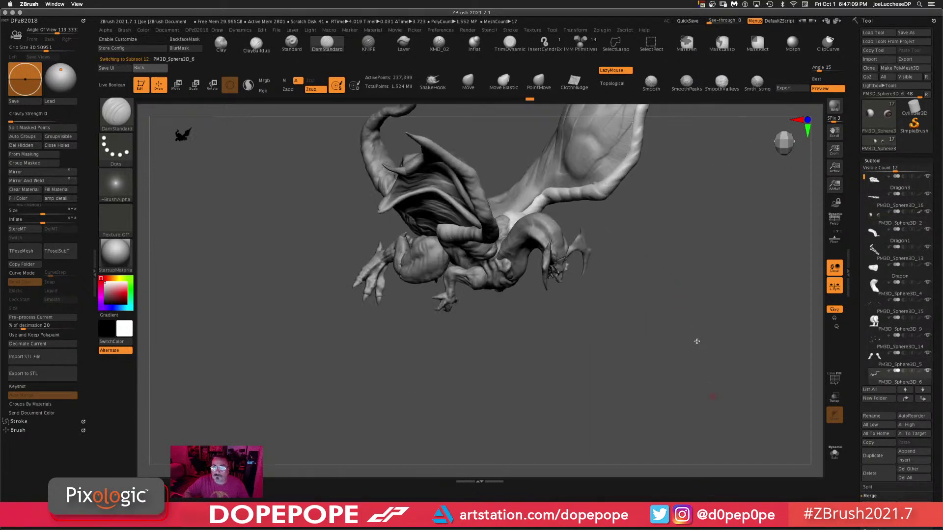
left_click(442, 82)
key("space")
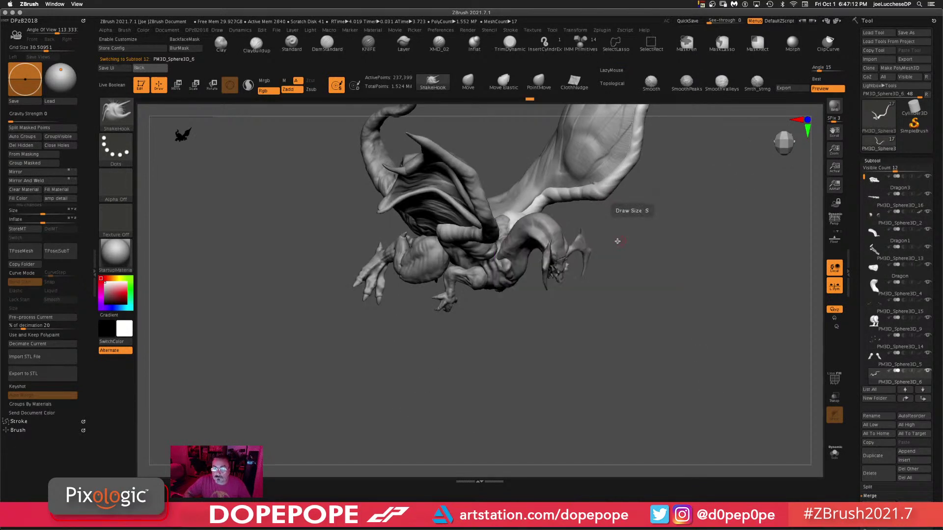
left_click_drag(690, 325, 565, 364, "alt")
left_click_drag(566, 295, 590, 370, "alt")
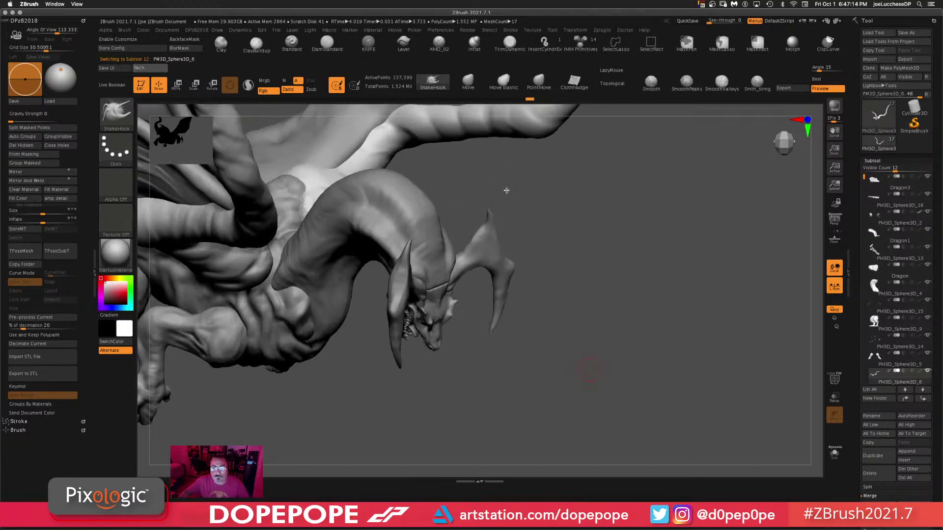
left_click_drag(607, 192, 606, 290, "alt")
key("space")
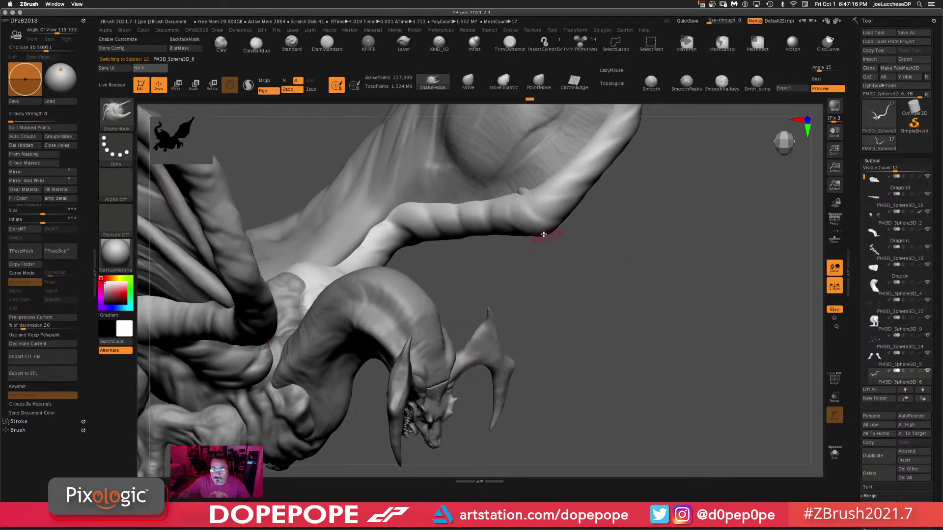
mouse_move(543, 234)
left_mouse_down()
mouse_move(557, 241)
mouse_move(569, 286)
left_mouse_up()
mouse_move(574, 341)
left_mouse_down()
mouse_move(661, 265)
mouse_move(687, 278)
mouse_move(514, 245)
mouse_move(536, 245)
mouse_move(539, 258)
left_mouse_up()
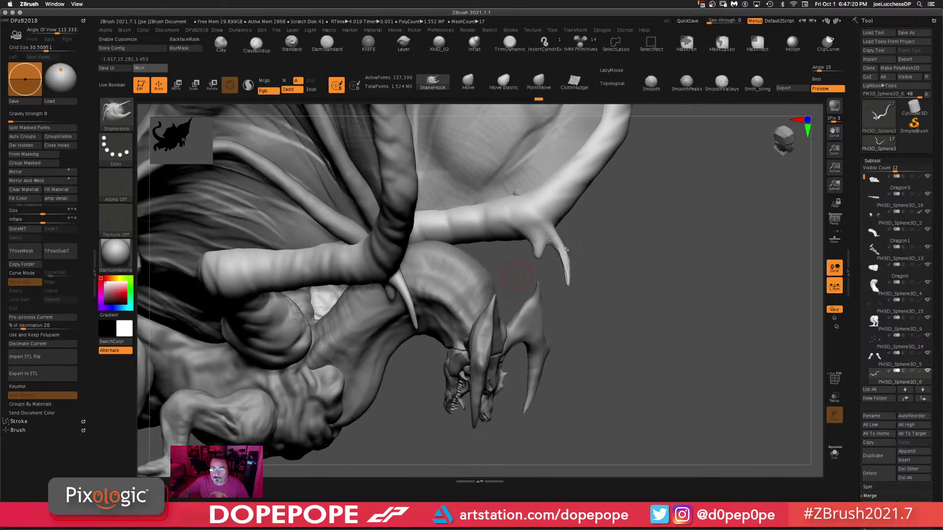
- Undo the stubby second claw, remesh the wing bones with DynaMesh, and pull a smaller claw beside the first, remeshing again
key("ctrl+z")
key("space")
mouse_move(688, 217)
left_mouse_down("ctrl")
mouse_move(675, 270)
mouse_move(687, 435)
left_mouse_up("ctrl")
key("space")
left_click(665, 231)
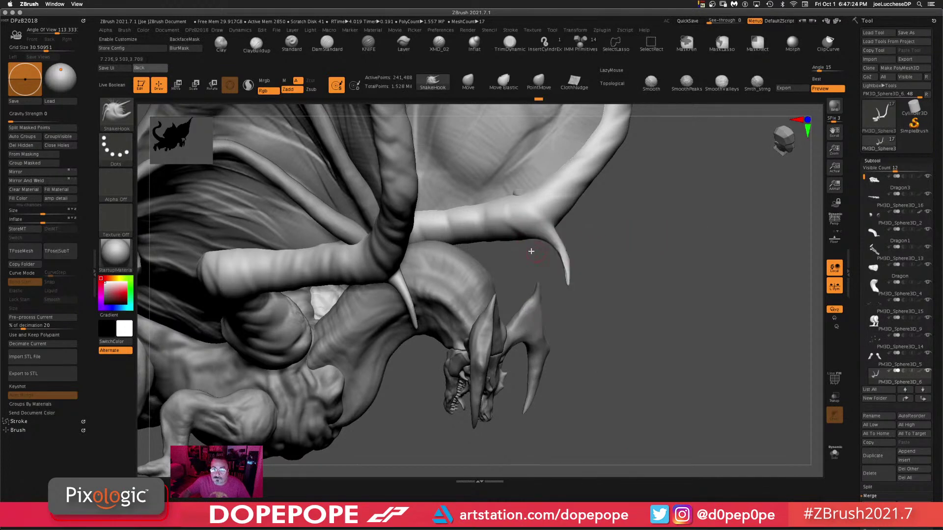
left_click_drag(524, 237, 530, 266)
left_click_drag(727, 226, 713, 393, "ctrl")
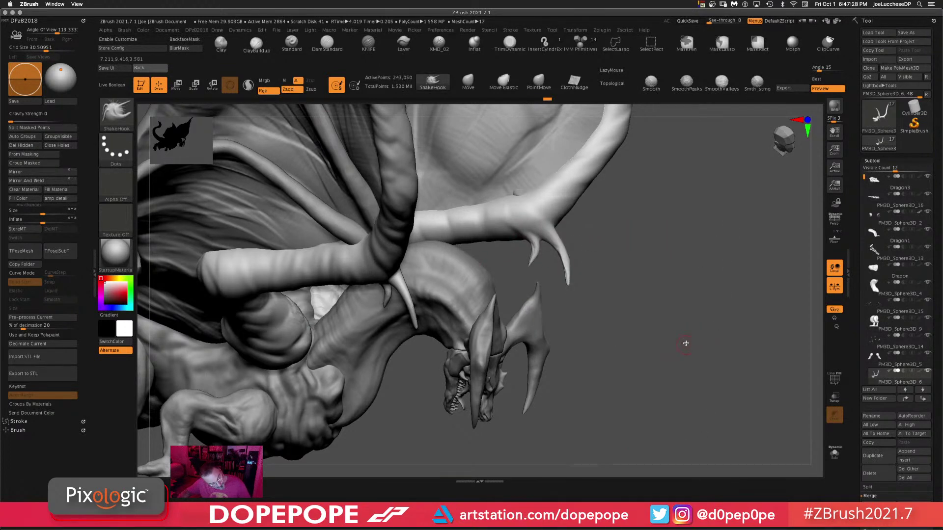
- Pull a pointed spike out of the outer bend of the wing's leading edge and remesh the wing bones with DynaMesh
left_click_drag(673, 339, 551, 217, "alt")
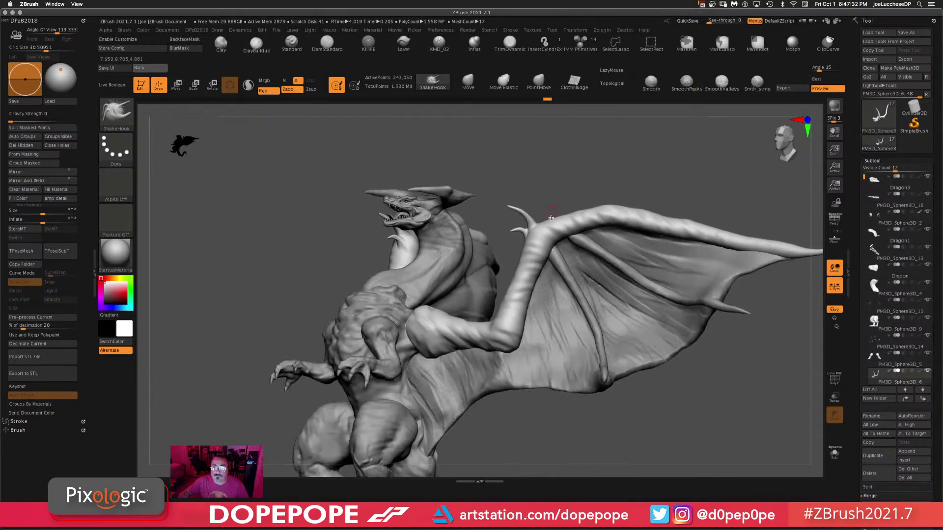
left_click_drag(650, 153, 718, 309)
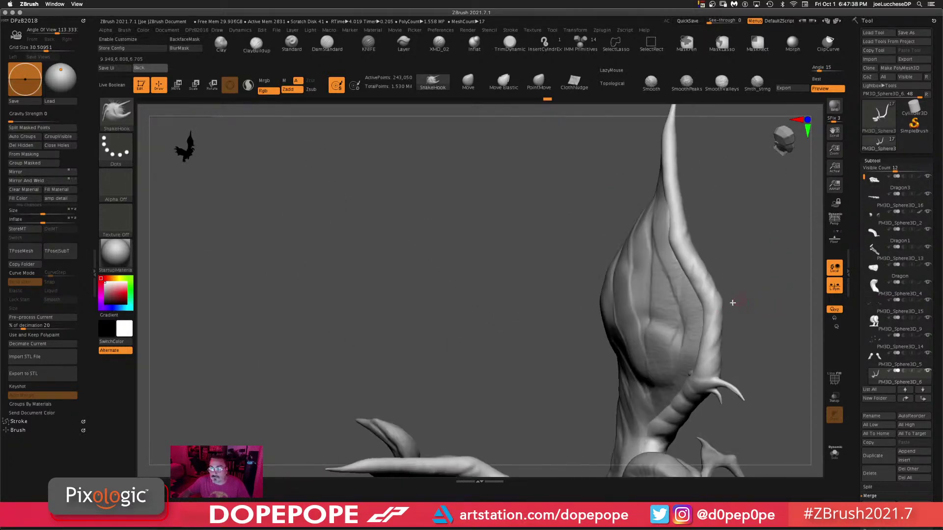
left_click_drag(773, 294, 786, 417, "ctrl")
mouse_move(766, 344)
left_mouse_down()
mouse_move(719, 231)
mouse_move(573, 206)
mouse_move(699, 236)
mouse_move(634, 251)
mouse_move(623, 266)
mouse_move(608, 262)
mouse_move(637, 302)
mouse_move(602, 261)
mouse_move(646, 228)
left_mouse_up()
- Examine the wing claws and spikes against the whole dragon from the front, side, three-quarter angles and above
left_click_drag(619, 309, 649, 311)
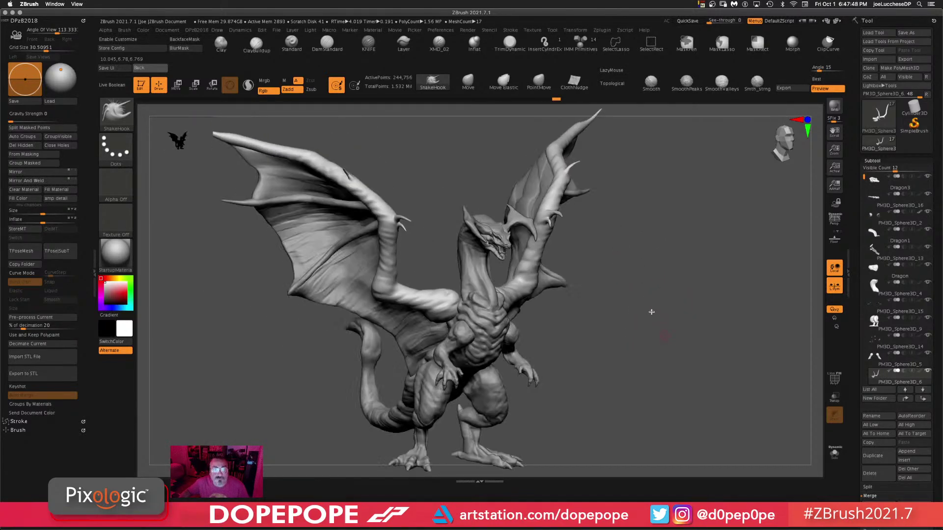
left_click_drag(627, 244, 675, 278)
left_click_drag(668, 335, 653, 314)
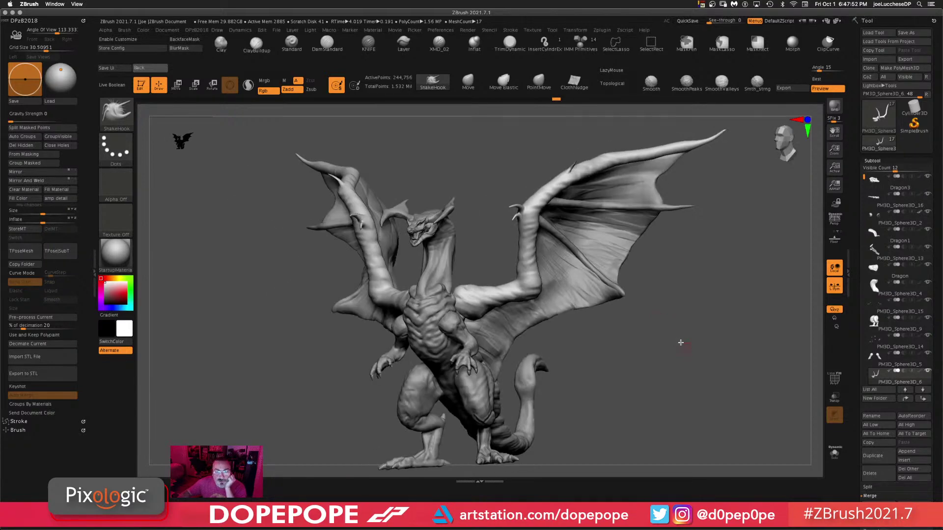
left_click_drag(680, 342, 665, 299)
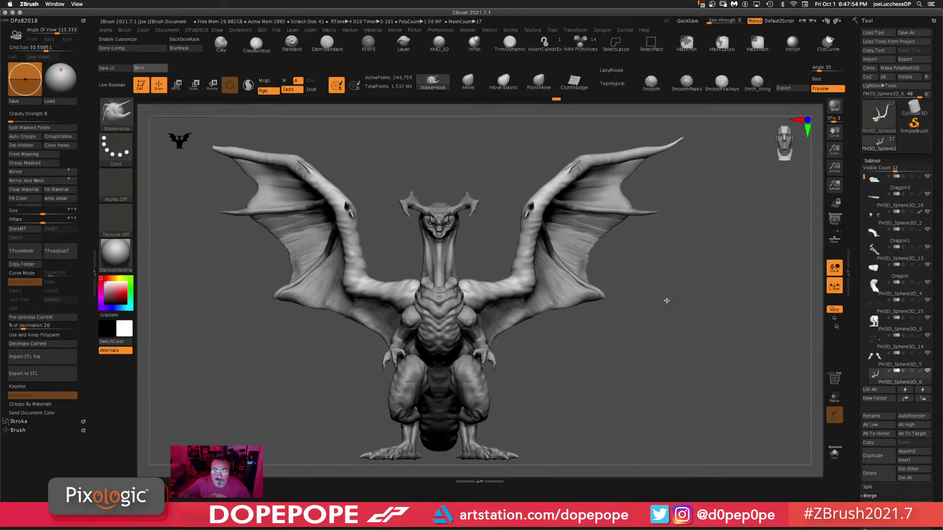
left_click_drag(653, 365, 668, 301)
left_click_drag(634, 357, 600, 336, "shift")
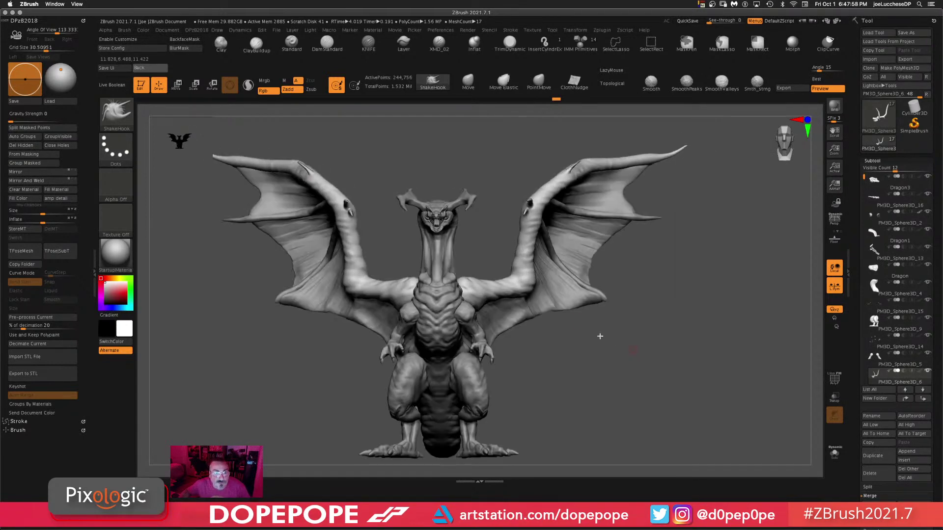
left_click_drag(393, 141, 436, 475)
left_click_drag(372, 268, 366, 183, "alt")
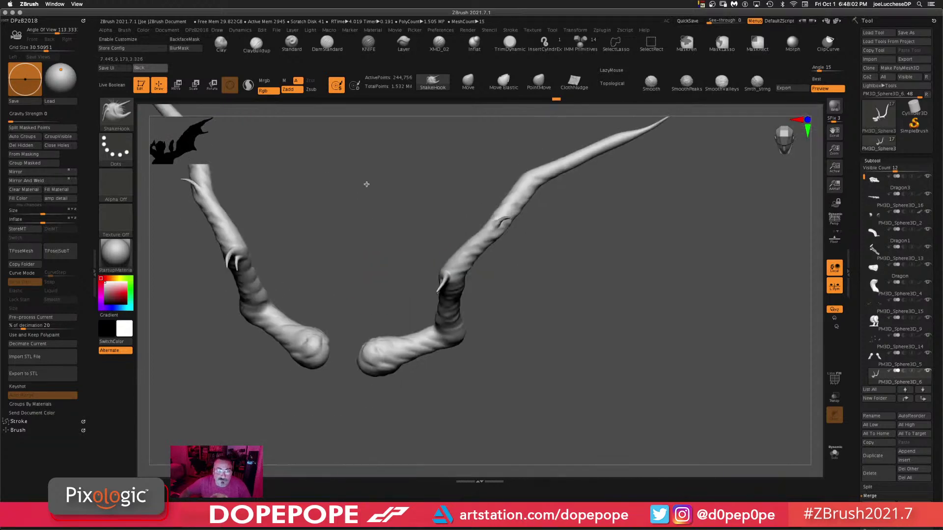
left_click_drag(641, 295, 379, 166)
left_click_drag(344, 210, 622, 290)
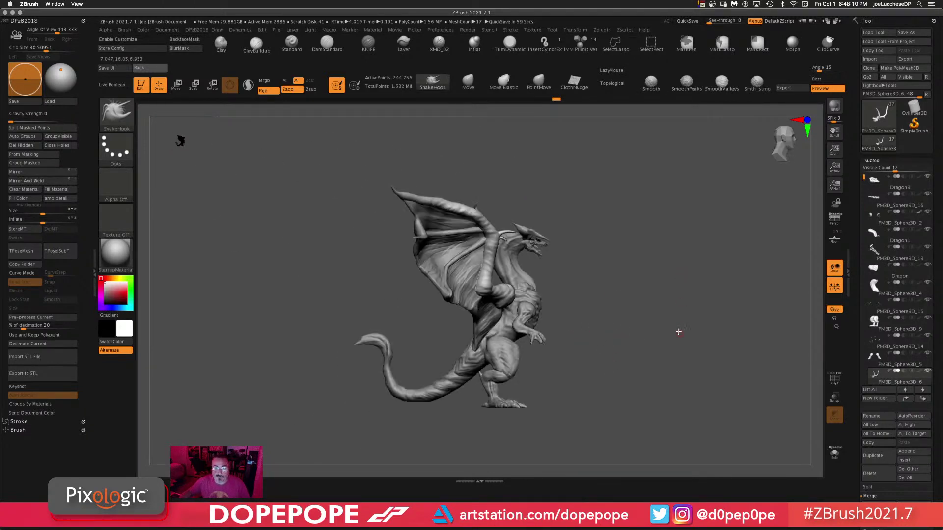
left_click_drag(678, 332, 650, 261)
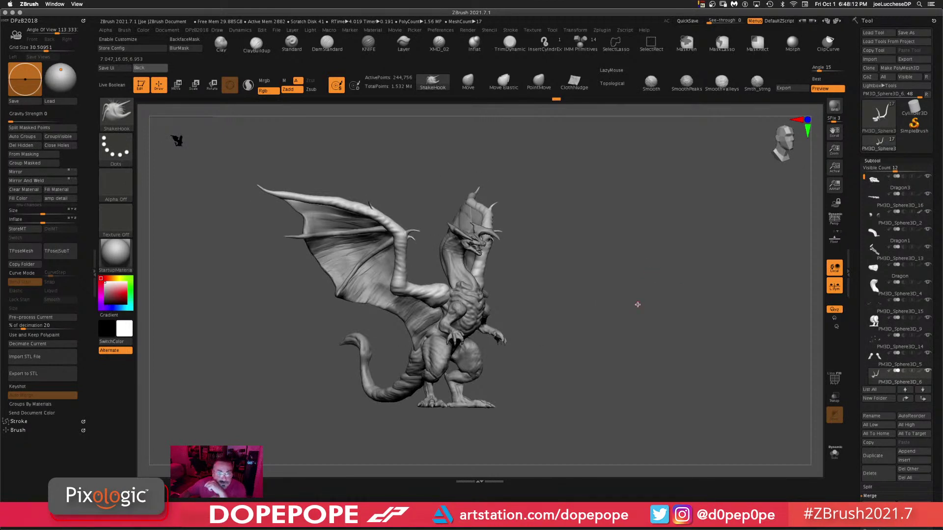
left_click_drag(638, 305, 613, 322)
left_click_drag(602, 279, 608, 286)
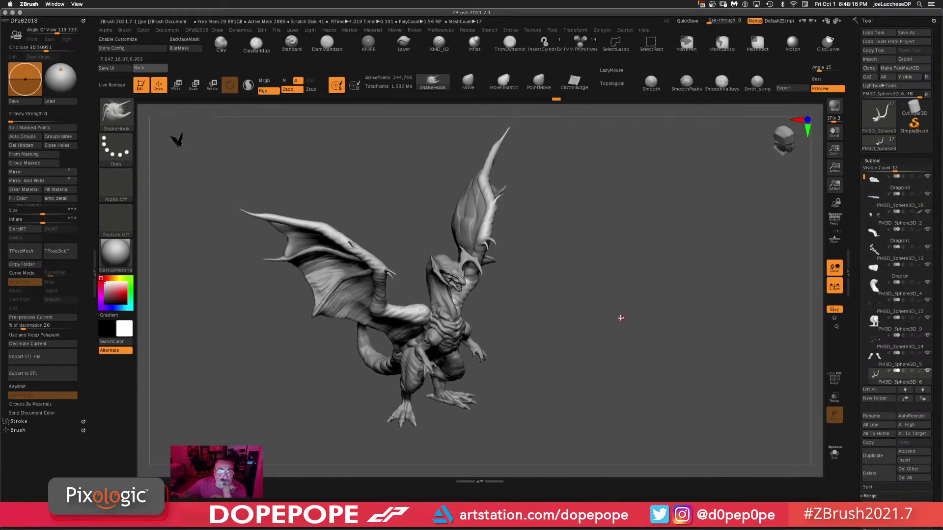
mouse_move(612, 282)
left_mouse_down()
mouse_move(604, 354)
mouse_move(583, 323)
mouse_move(612, 277)
left_mouse_up()
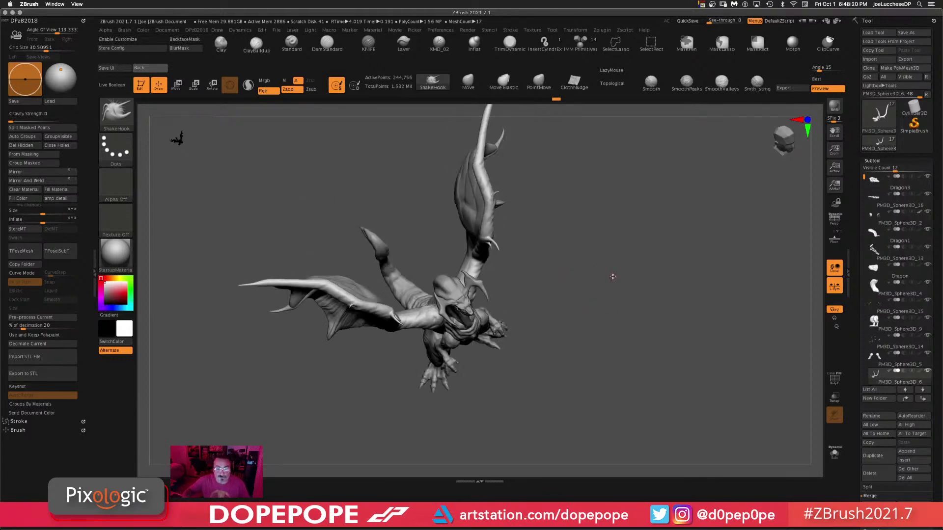
- Carve the first scale outlines into the shoulder ends of the wing arms with a small XMD_02 brush
mouse_move(581, 385)
left_mouse_down()
mouse_move(593, 309)
mouse_move(617, 339)
mouse_move(591, 333)
mouse_move(611, 360)
mouse_move(574, 337)
mouse_move(670, 280)
mouse_move(683, 289)
mouse_move(682, 326)
mouse_move(631, 252)
left_mouse_up()
left_click(434, 45)
left_click_drag(722, 240, 709, 175)
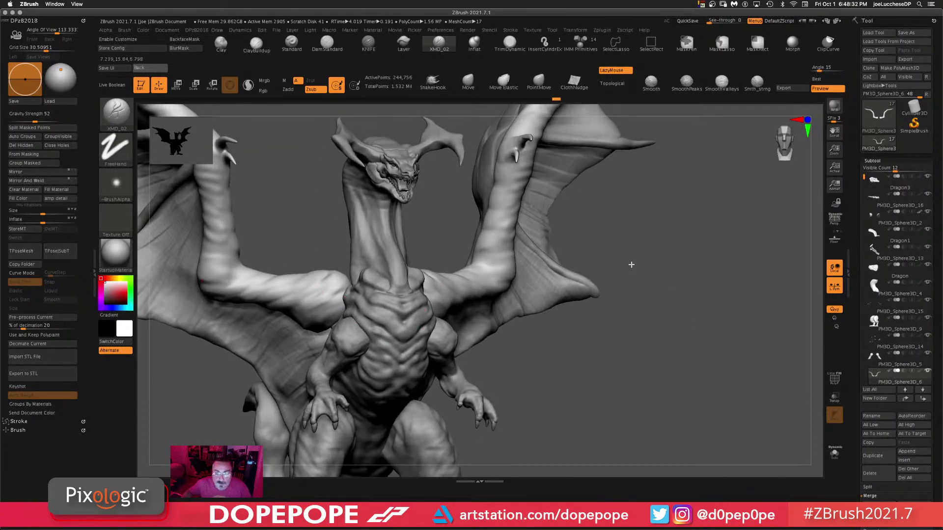
key("space")
left_click_drag(647, 262, 526, 274)
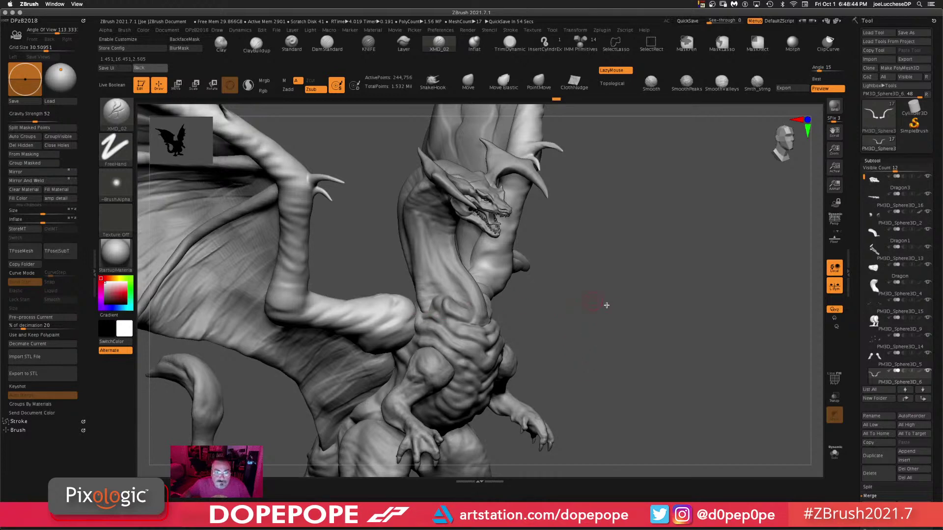
left_click_drag(609, 320, 589, 344)
left_click_drag(597, 307, 630, 293)
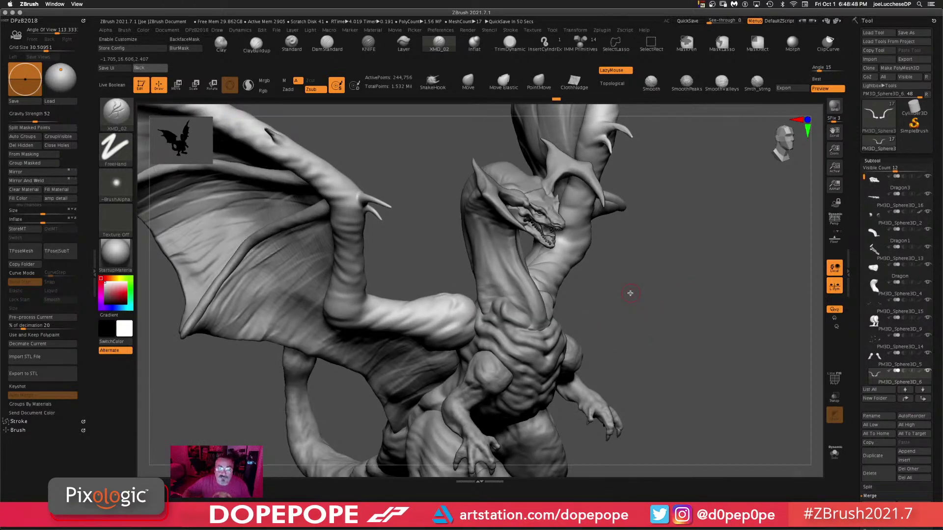
left_click_drag(675, 296, 704, 325)
left_click_drag(467, 337, 451, 344)
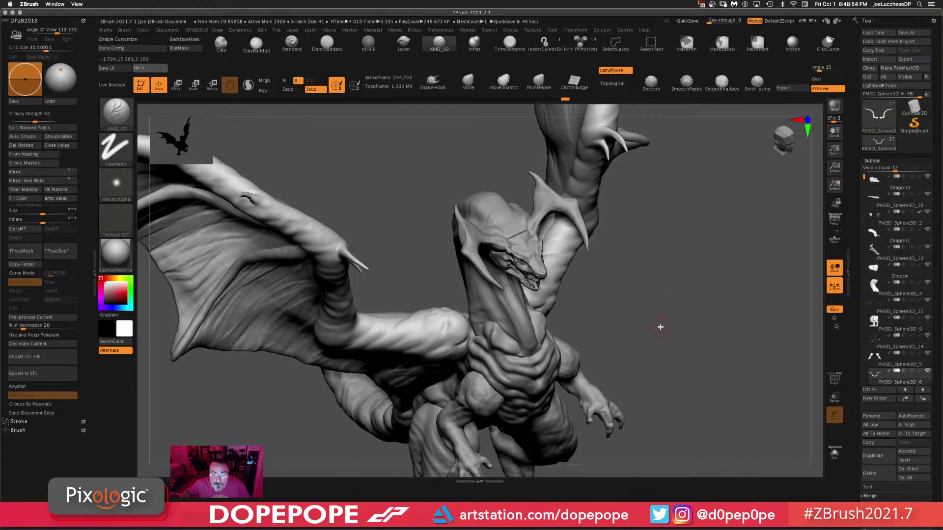
key("space")
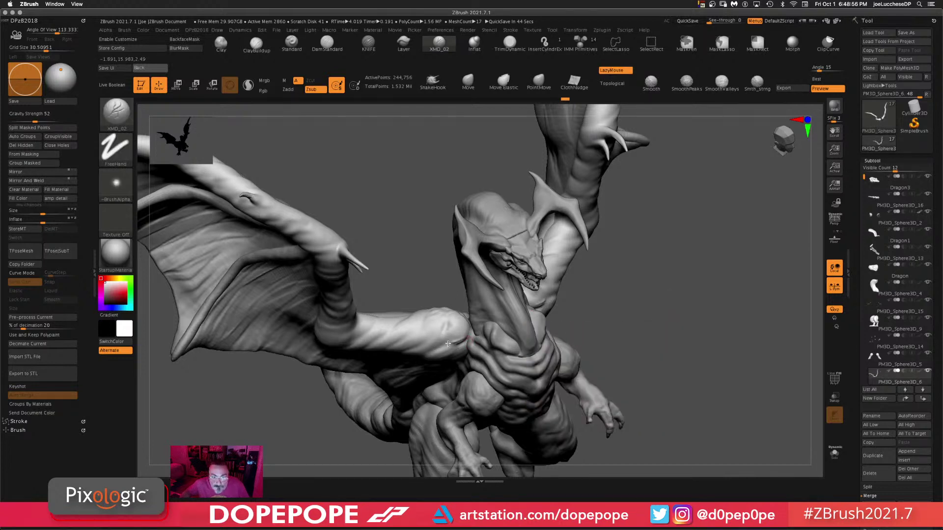
left_click(408, 328)
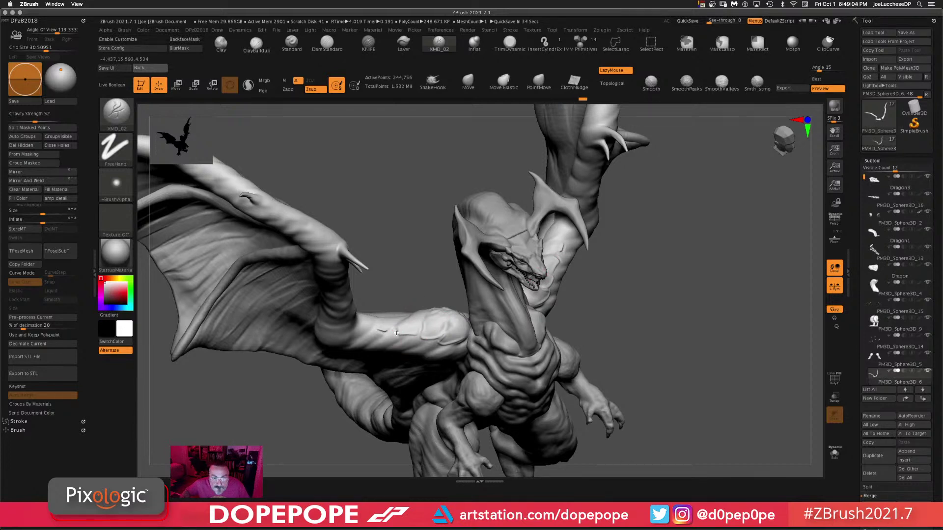
- Extend the overlapping scale pattern from the shoulders along the upper wing arms
left_click_drag(397, 333, 416, 338)
left_click_drag(734, 289, 756, 281)
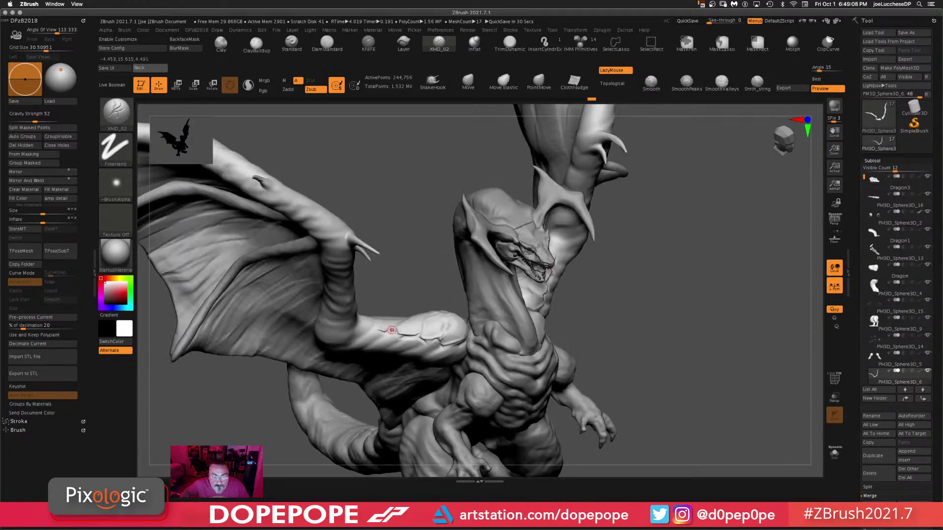
mouse_move(400, 336)
left_mouse_down()
mouse_move(385, 335)
mouse_move(423, 351)
mouse_move(445, 347)
mouse_move(439, 357)
mouse_move(453, 345)
left_mouse_up()
left_click_drag(670, 294, 625, 299)
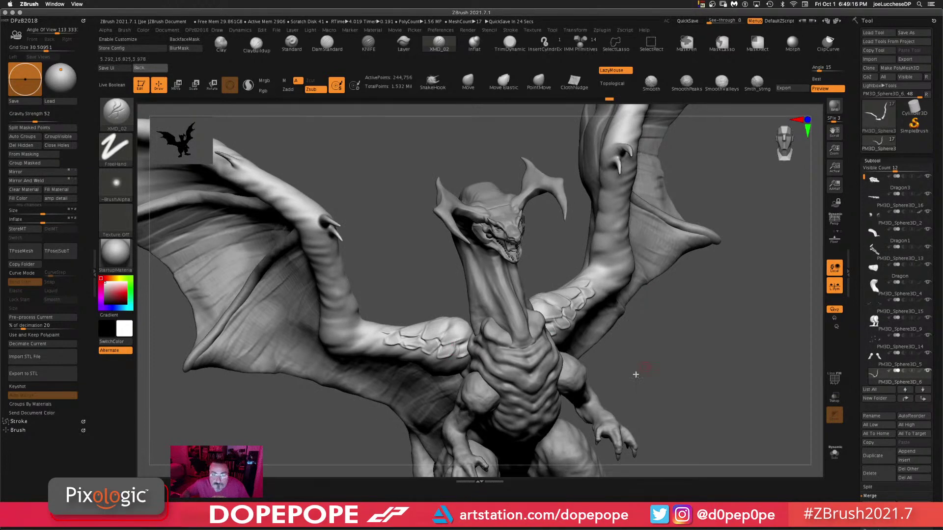
- Fill in further scales from the shoulders to the wing elbows and remesh the wing bones with DynaMesh
left_click_drag(635, 375, 632, 393)
left_click_drag(471, 328, 470, 337)
left_click_drag(700, 366, 696, 326)
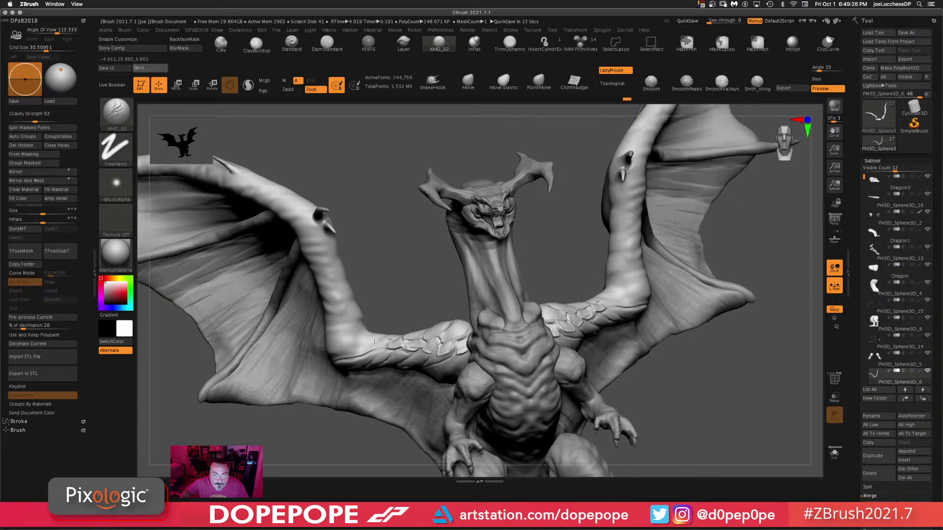
left_click_drag(373, 332, 366, 342)
mouse_move(753, 338)
left_mouse_down("ctrl")
mouse_move(724, 415)
mouse_move(727, 437)
left_mouse_up("ctrl")
- Examine the scaled wing arms against the whole dragon from three-quarter and near-front views
mouse_move(701, 409)
left_mouse_down("alt")
mouse_move(647, 346)
mouse_move(597, 349)
mouse_move(582, 326)
mouse_move(569, 343)
mouse_move(652, 270)
mouse_move(688, 285)
mouse_move(703, 366)
left_mouse_up("alt")
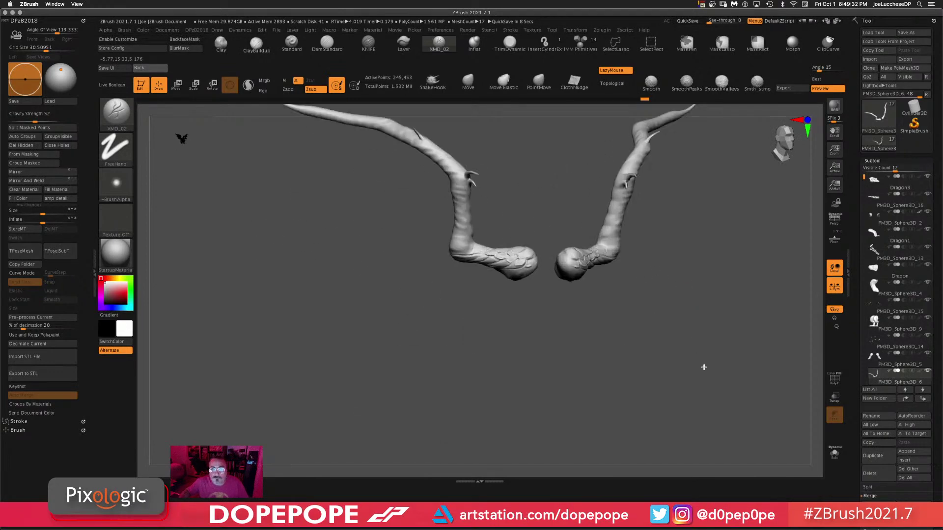
left_click_drag(769, 308, 623, 327, "alt")
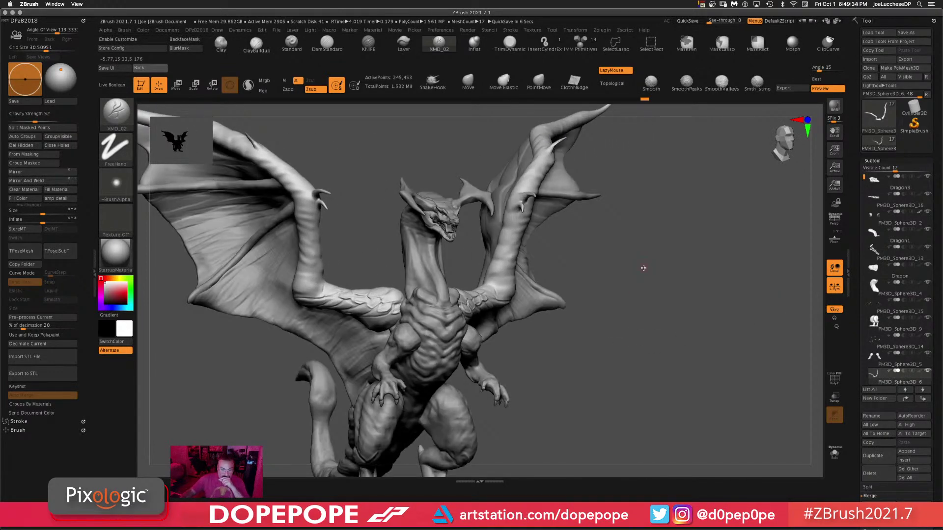
left_click_drag(661, 294, 674, 283)
left_click_drag(666, 325, 672, 262, "alt")
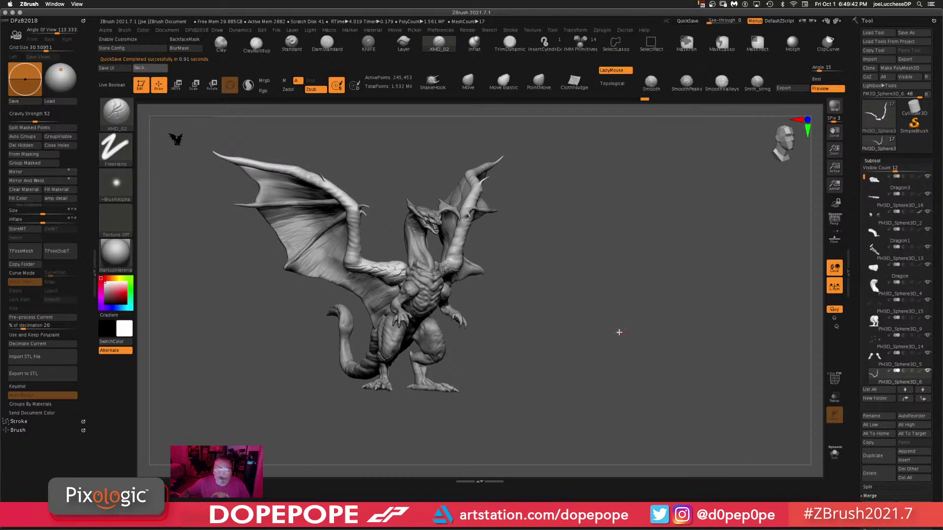
left_click_drag(583, 313, 607, 336, "alt")
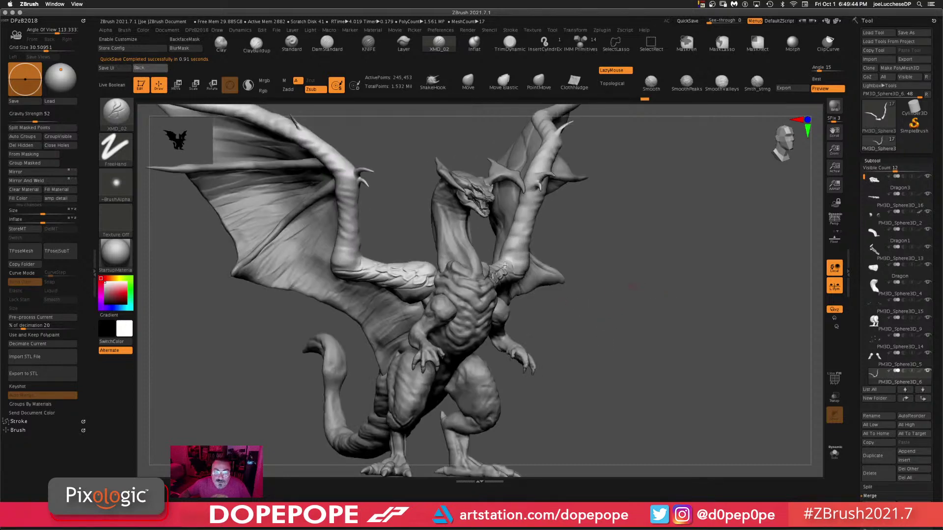
left_click_drag(636, 281, 626, 286)
left_click_drag(649, 325, 560, 319)
- Switch to the neck subtool and carve horizontal crease lines across the front of the throat with the XMD_02 brush
left_click(430, 310, "alt")
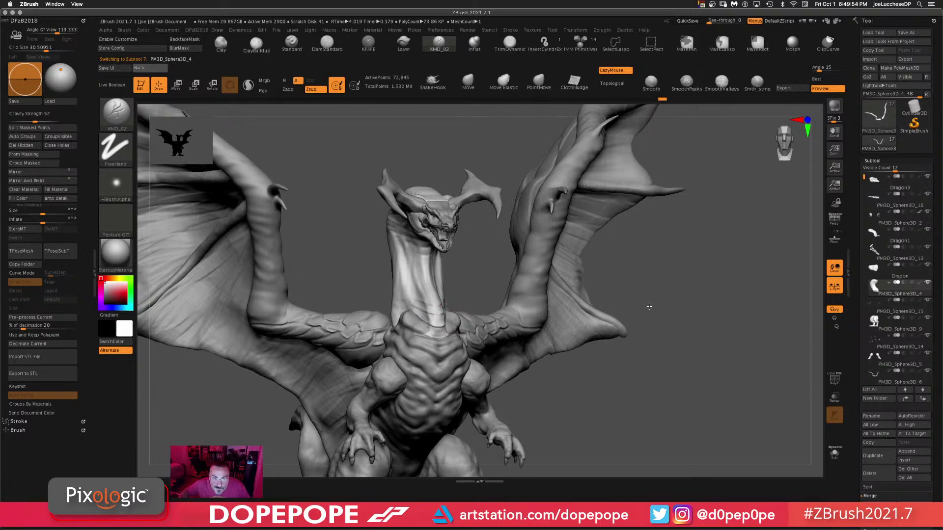
left_click_drag(649, 307, 442, 296)
left_click_drag(344, 282, 442, 290)
mouse_move(441, 289)
right_mouse_down()
mouse_move(501, 270)
mouse_move(441, 285)
right_mouse_up()
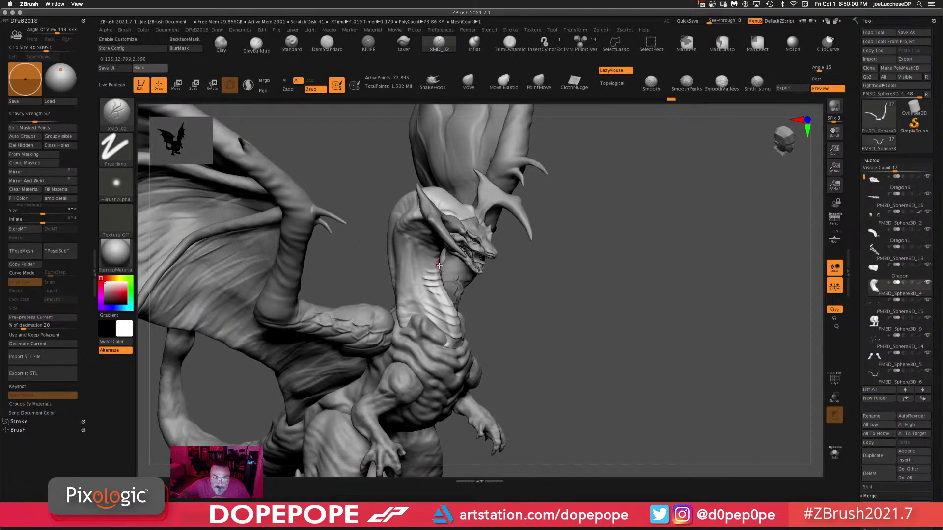
mouse_move(666, 233)
right_mouse_down()
mouse_move(659, 204)
mouse_move(678, 261)
mouse_move(446, 241)
right_mouse_up()
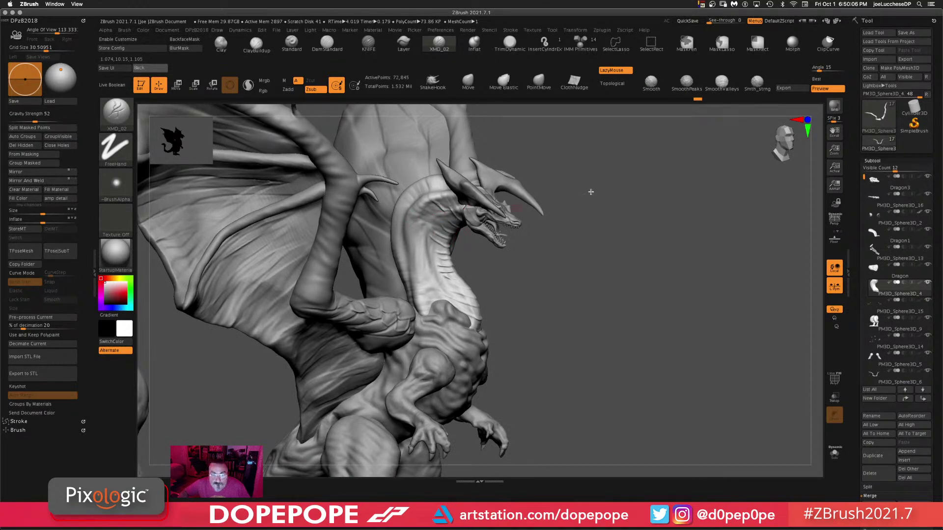
- Extend the carved scale pattern along the sides of the neck from behind the jaw to the chest
right_click_drag(589, 194, 437, 218)
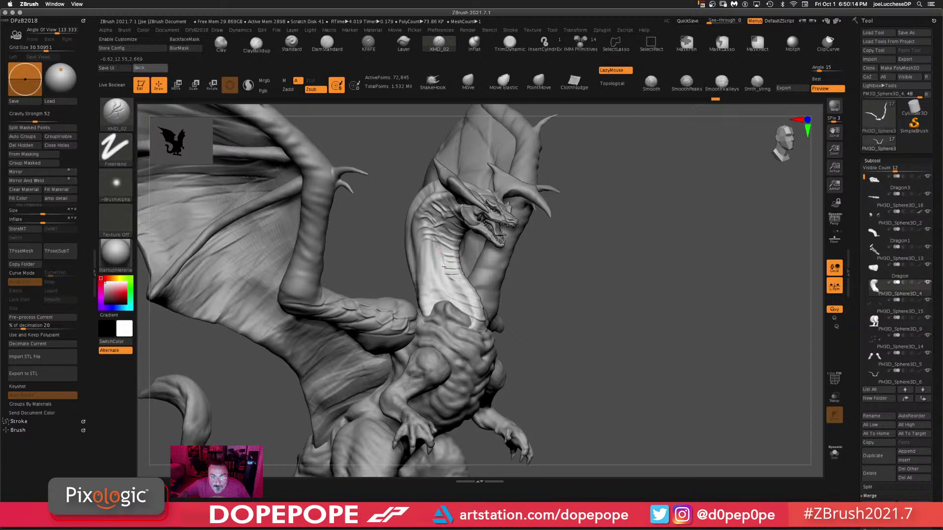
left_click_drag(580, 300, 440, 279)
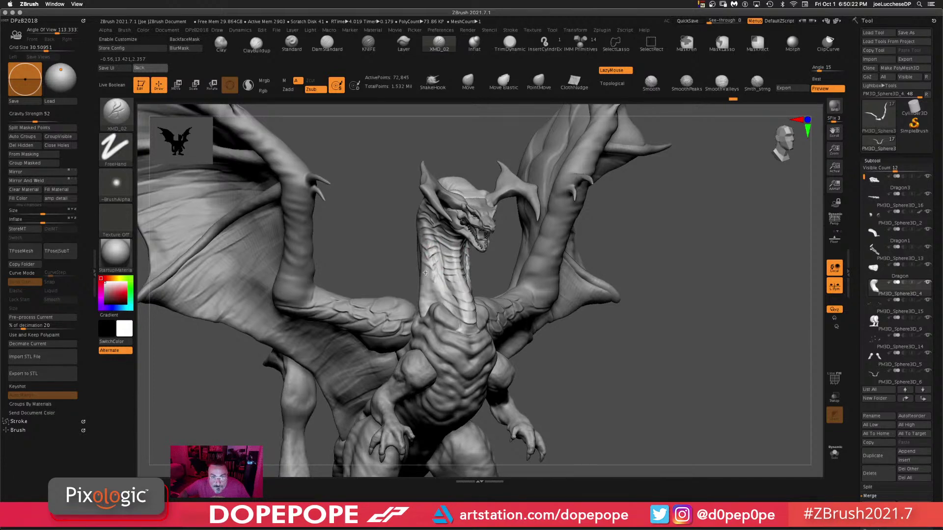
left_click_drag(687, 309, 688, 284)
left_click_drag(745, 305, 660, 237, "alt")
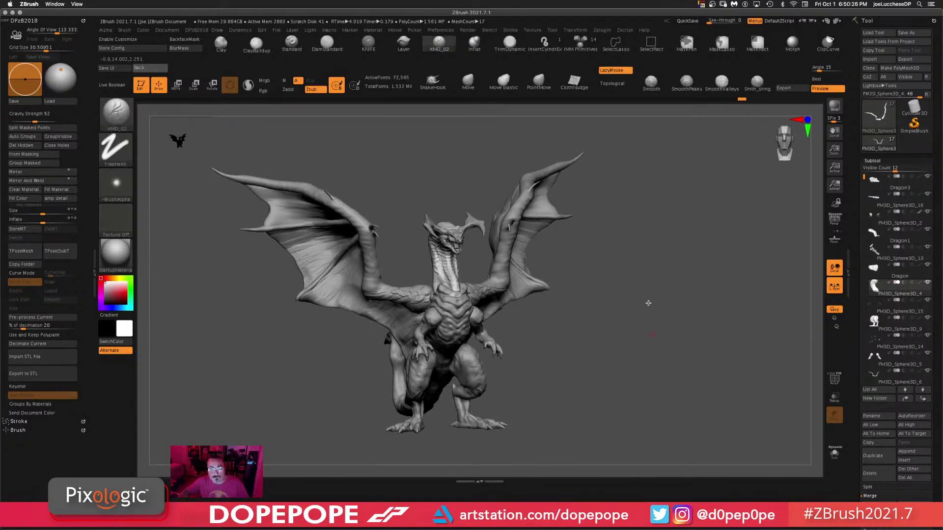
left_click_drag(648, 303, 652, 334, "alt")
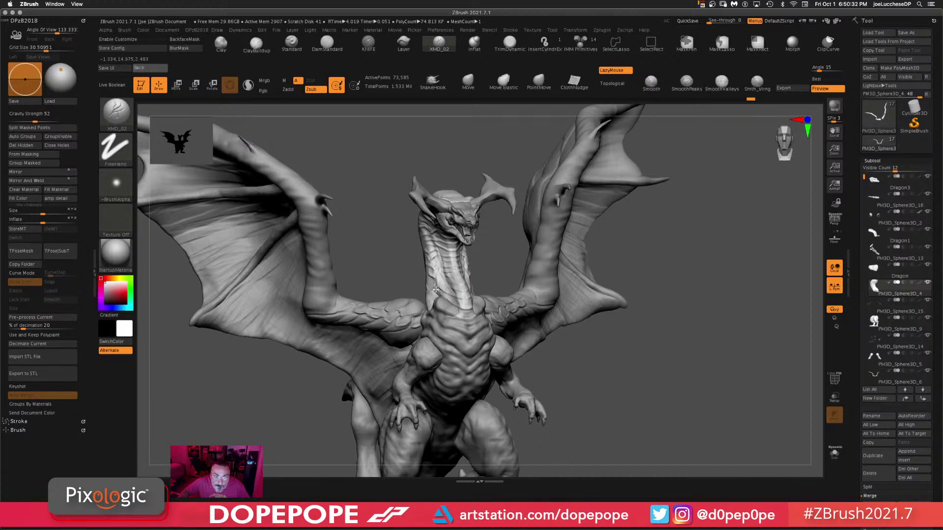
mouse_move(662, 260)
left_mouse_down()
mouse_move(711, 259)
mouse_move(689, 444)
left_mouse_up()
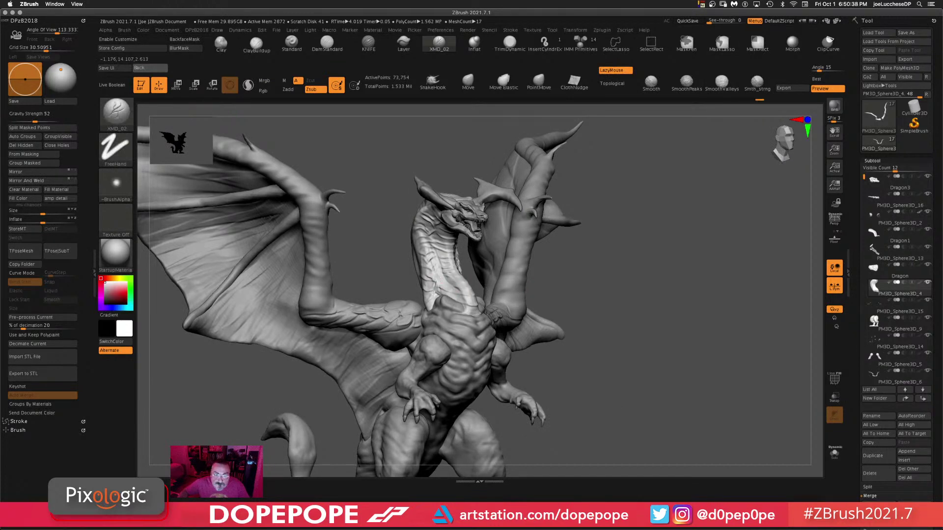
- Select the PM3D_Sphere3D_2 eye subtool and frame the whole dragon in a three-quarter perspective view
left_click_drag(649, 228, 654, 295, "shift")
left_click_drag(680, 403, 678, 330, "alt")
left_click_drag(863, 176, 863, 194)
left_click(878, 220)
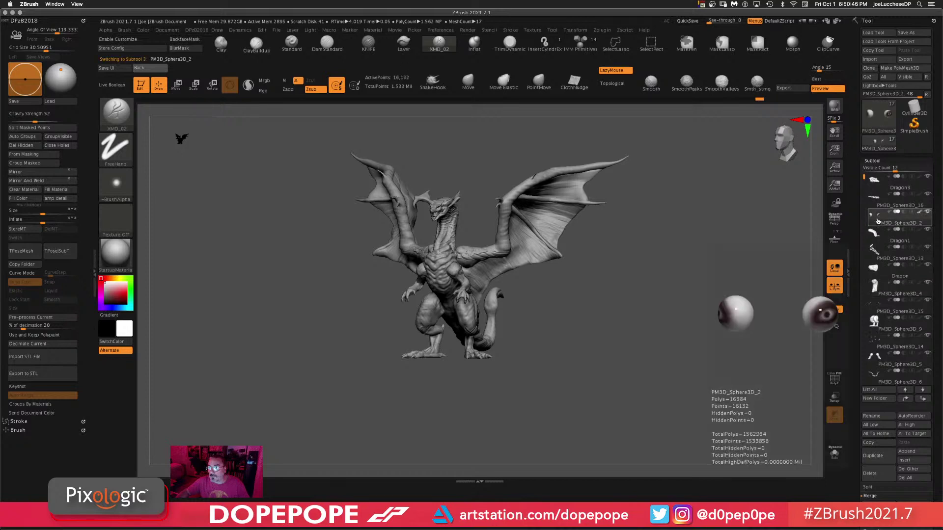
left_click_drag(524, 303, 542, 317)
mouse_move(604, 329)
left_mouse_down("alt")
mouse_move(601, 362)
mouse_move(594, 338)
mouse_move(616, 331)
mouse_move(632, 305)
mouse_move(646, 308)
mouse_move(620, 343)
mouse_move(638, 320)
mouse_move(656, 332)
mouse_move(605, 311)
left_mouse_up("alt")
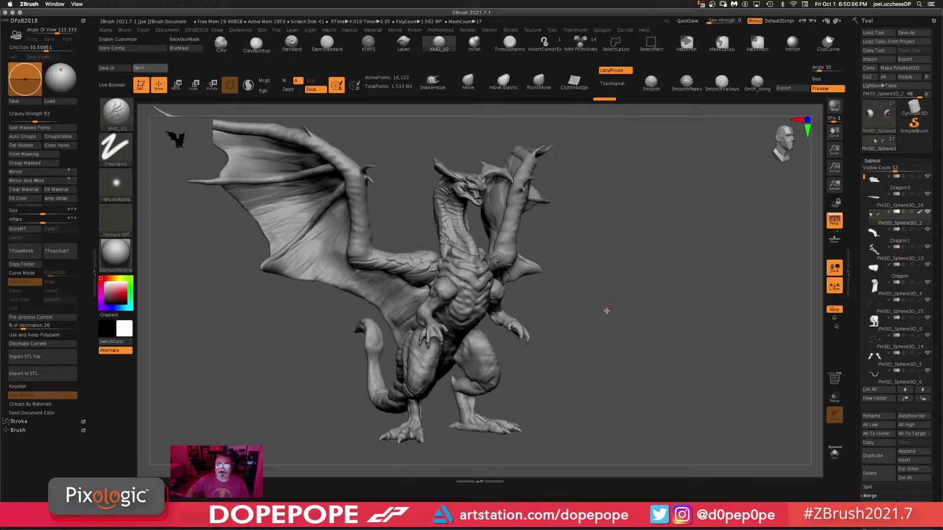
- Save the tool over the existing Dragon3.ztl and turn on the floor grid beneath the dragon
left_click(901, 32)
left_click(639, 325)
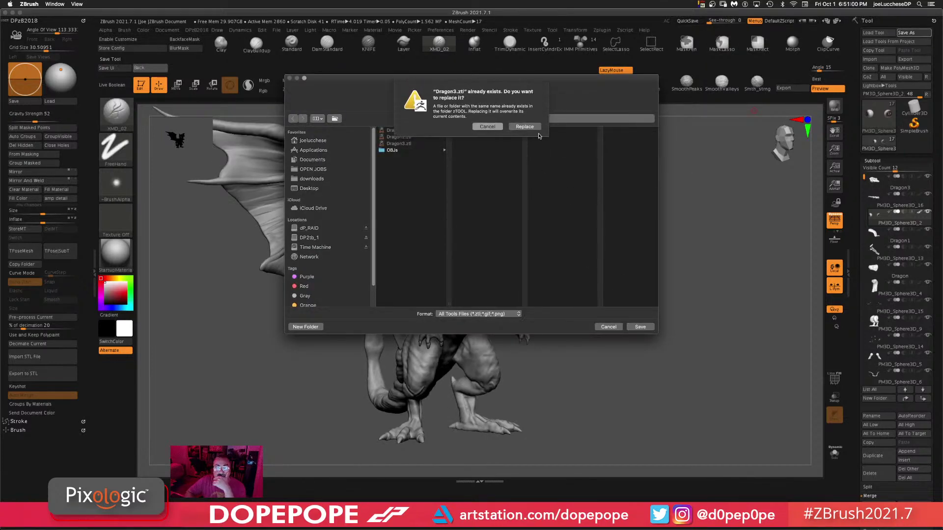
left_click(534, 126)
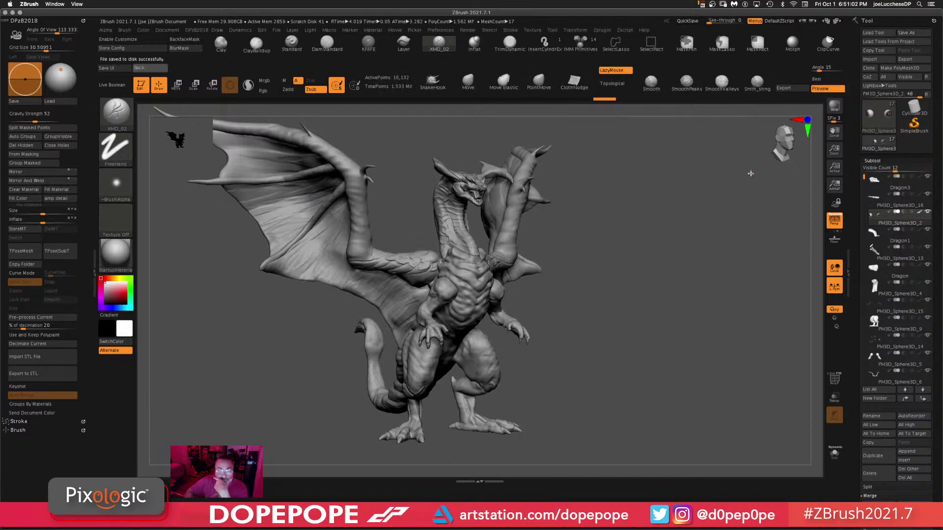
left_click(833, 240)
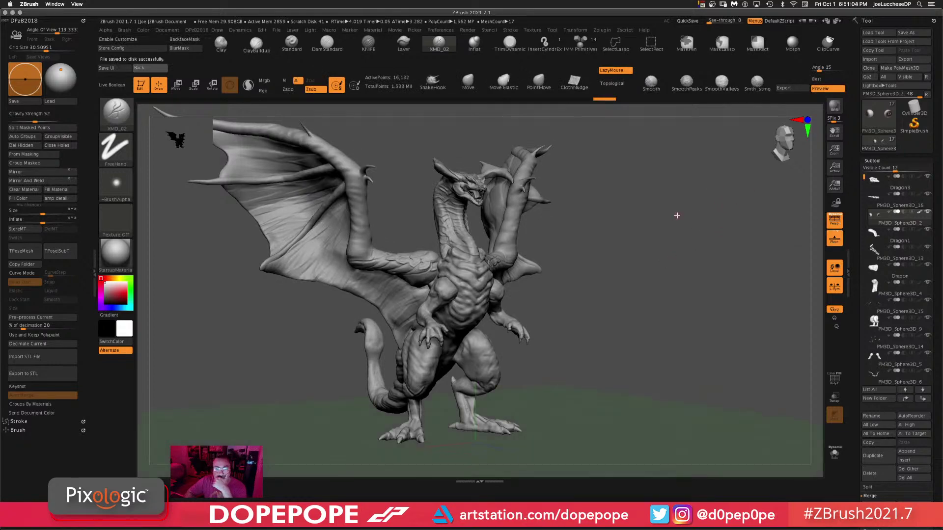
left_click_drag(702, 214, 702, 214)
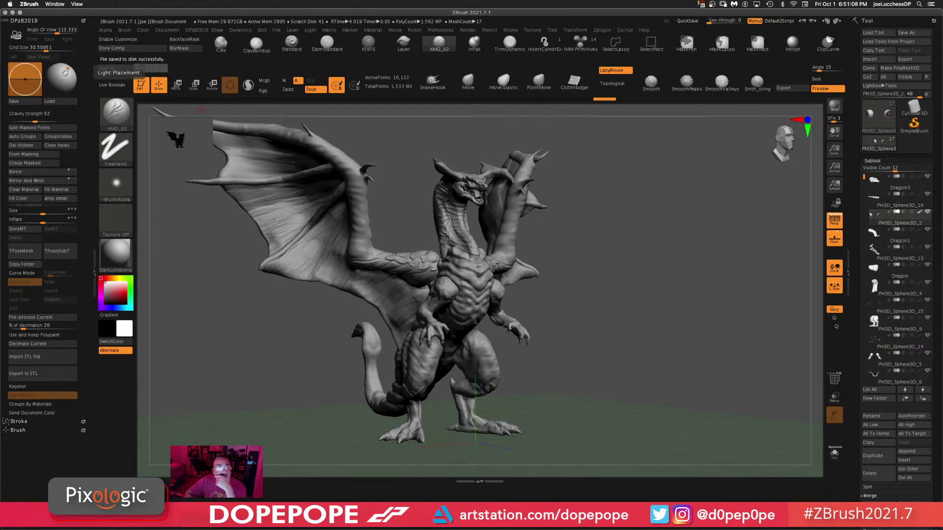
- Reposition the light to the upper left of the light sphere and render a BPR preview with cast shadows
left_click(67, 72)
left_click(57, 72)
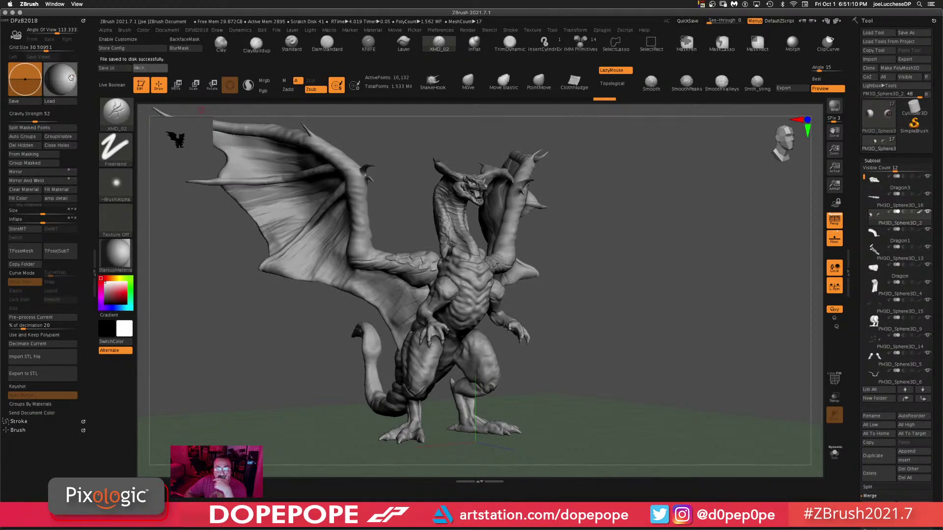
left_click(57, 71)
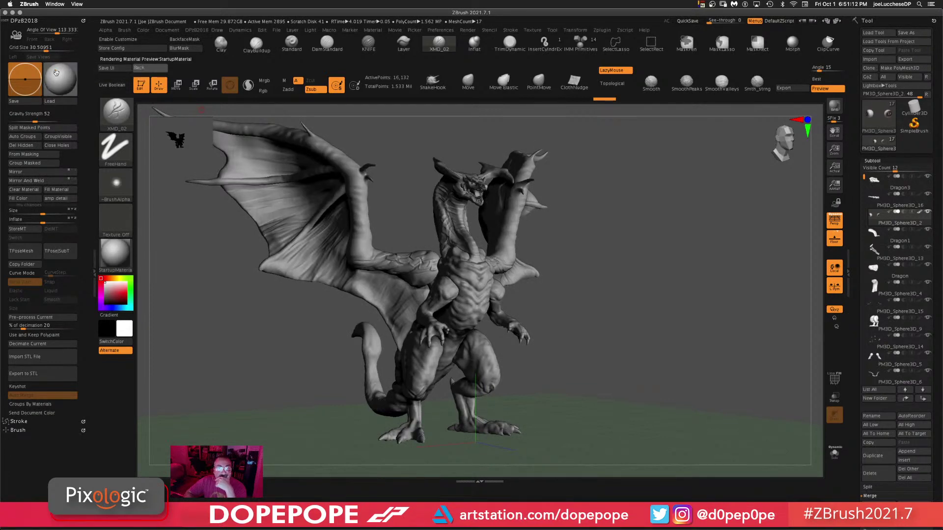
left_click_drag(57, 69, 54, 69)
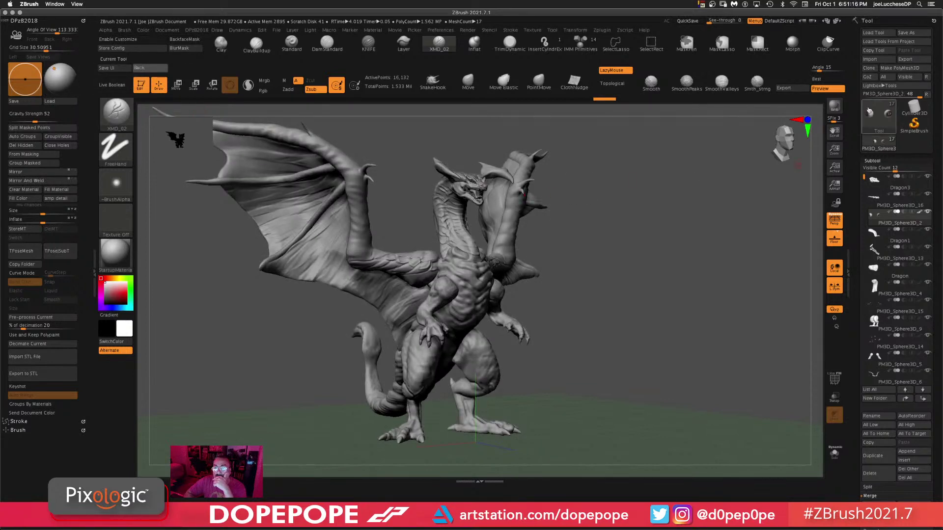
left_click(834, 106)
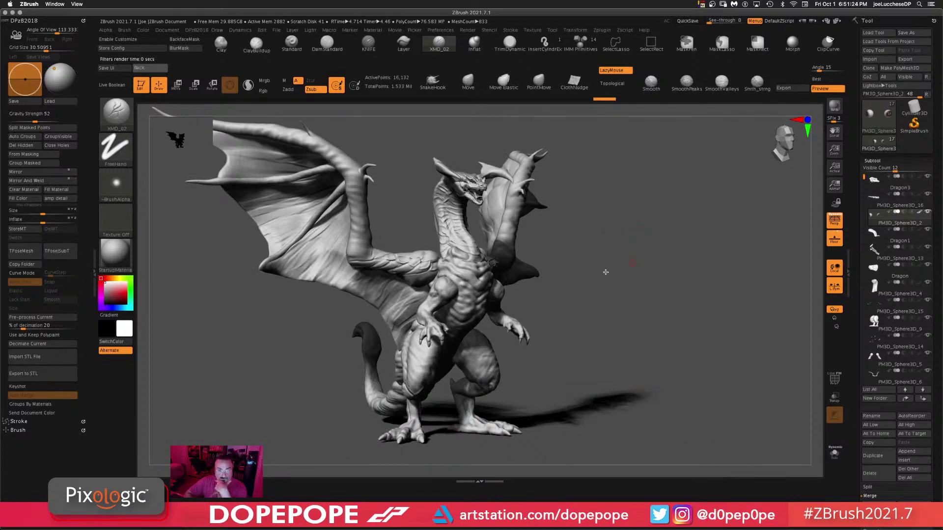
left_click(563, 303)
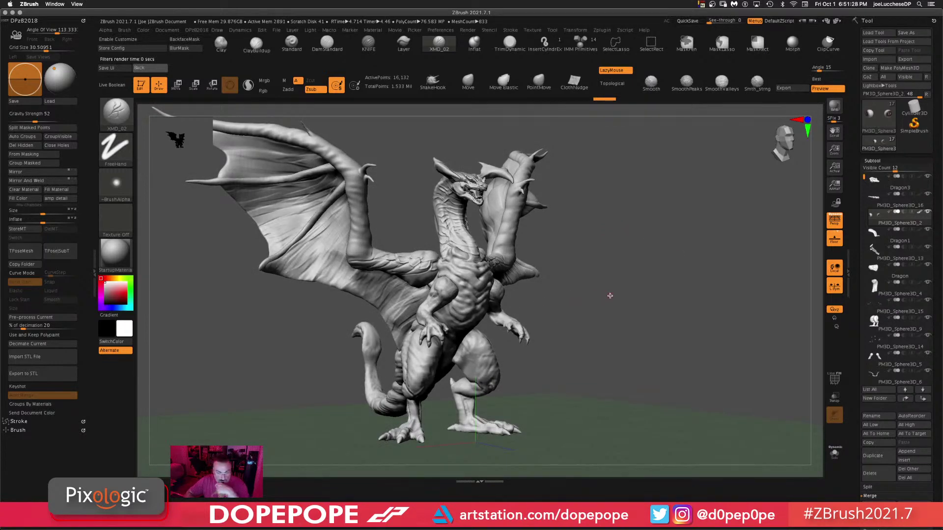
- Try the PolySkin and MatCap GreenClay materials on the dragon
left_click(119, 253)
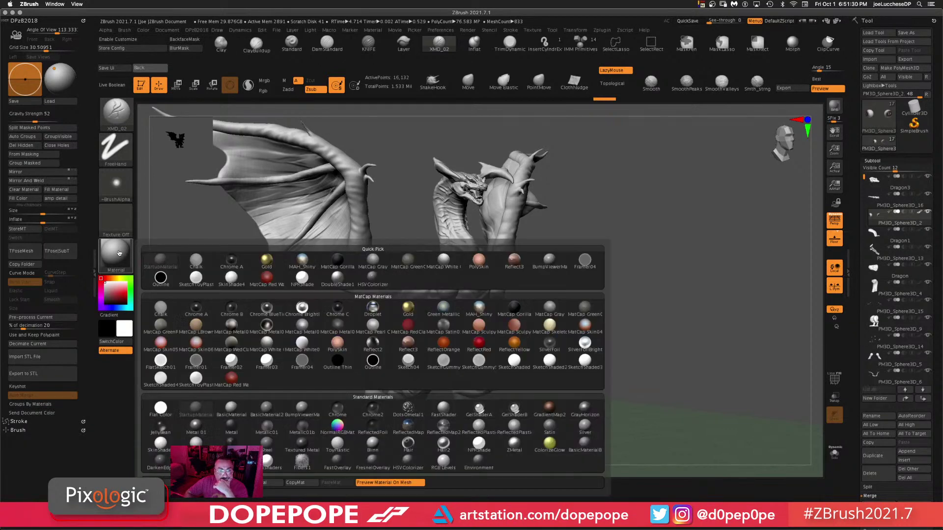
left_click(336, 342)
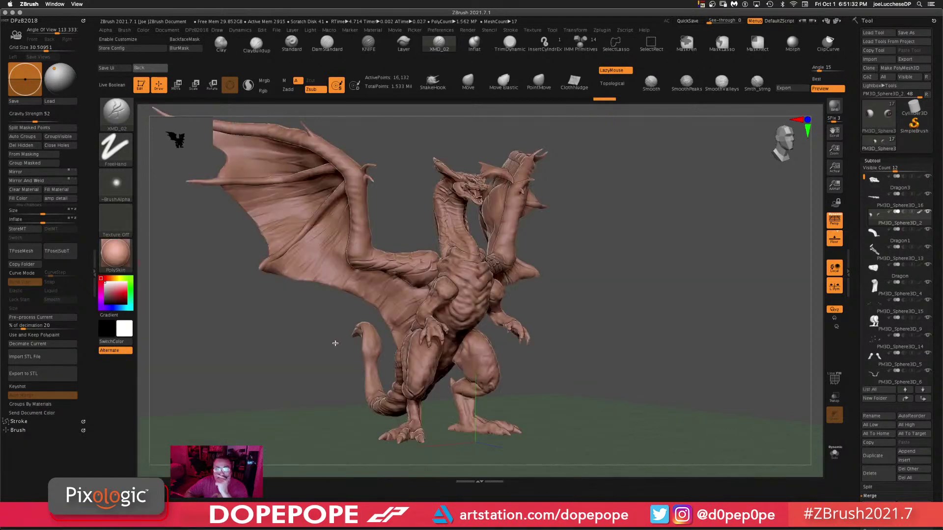
left_click(116, 253)
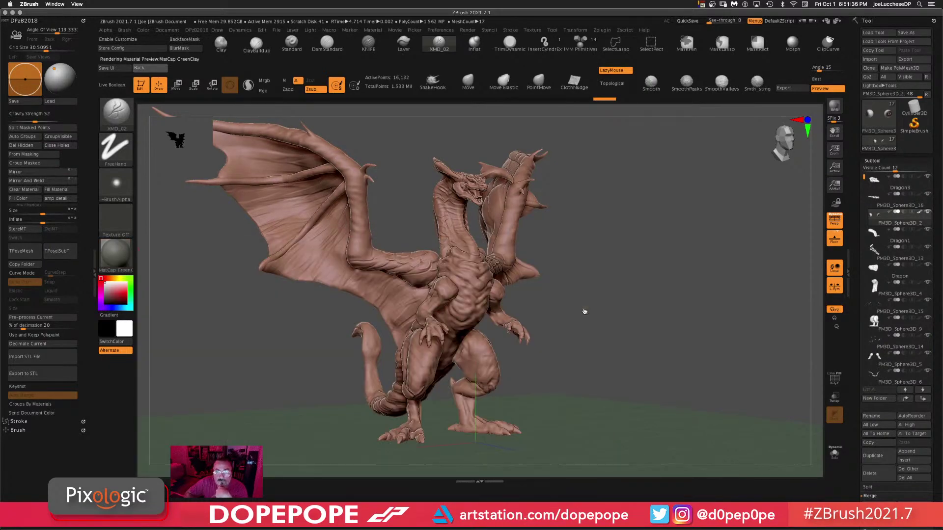
left_click(584, 308)
left_click(116, 255)
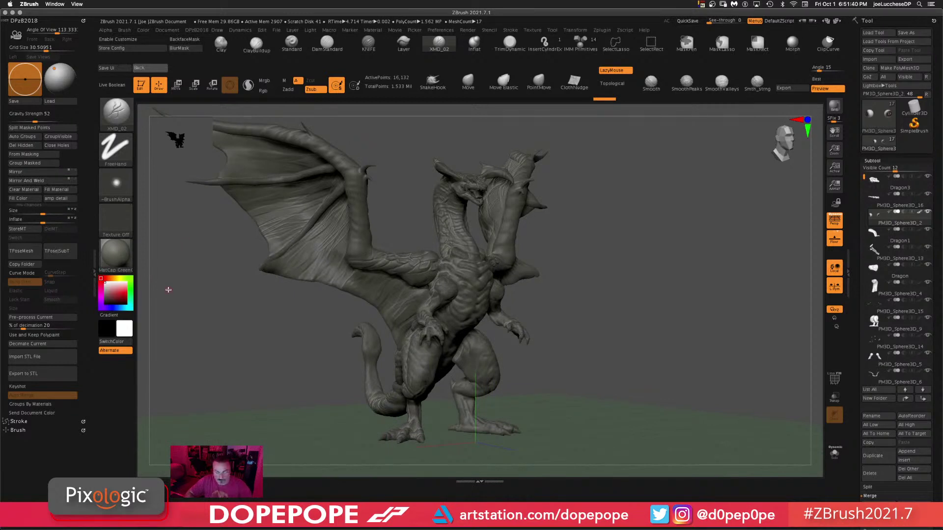
- Browse the LightBox material library and apply the AntiqueBronze material to the dragon
key("comma")
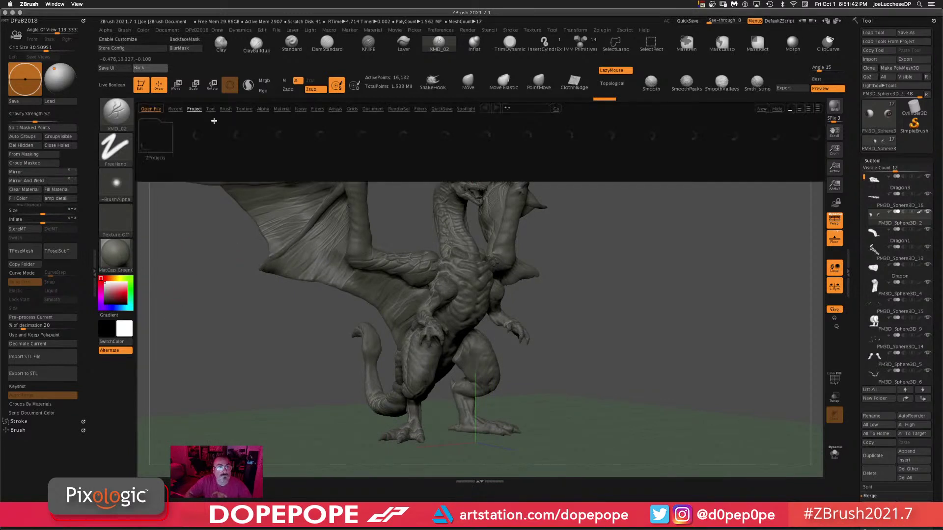
left_click(283, 109)
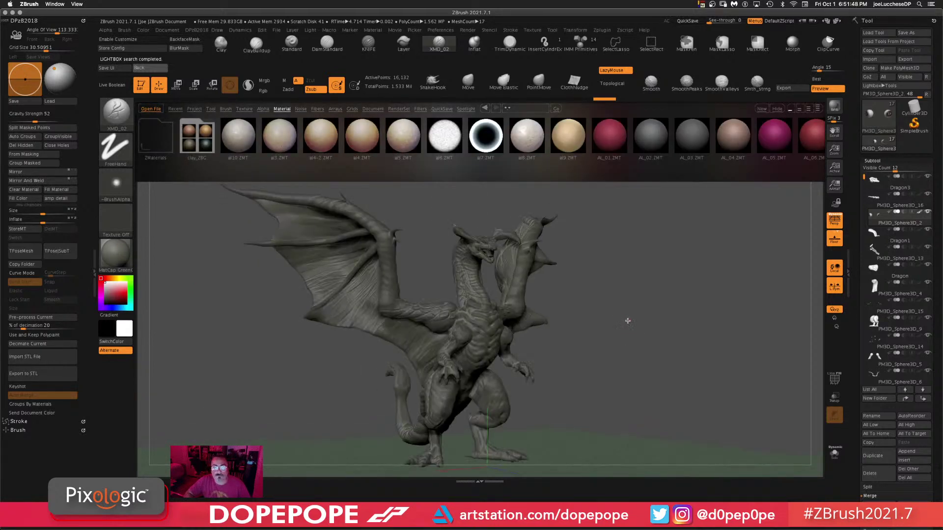
key("p")
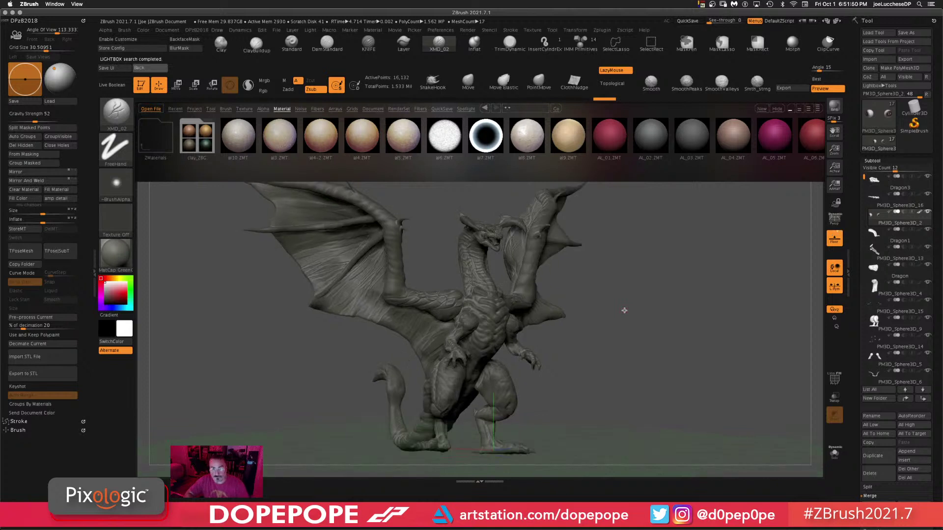
key("p")
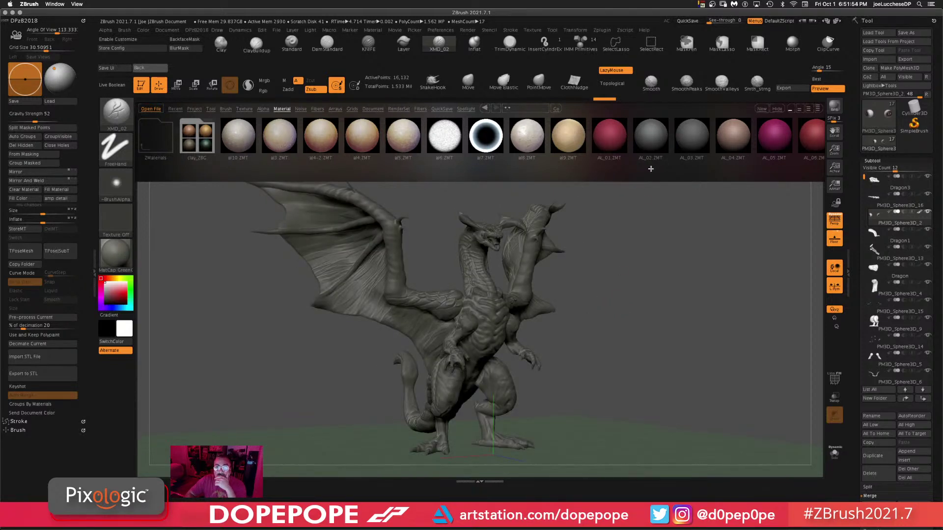
left_click_drag(500, 178, 469, 155)
scroll(430, 154, "right", 10)
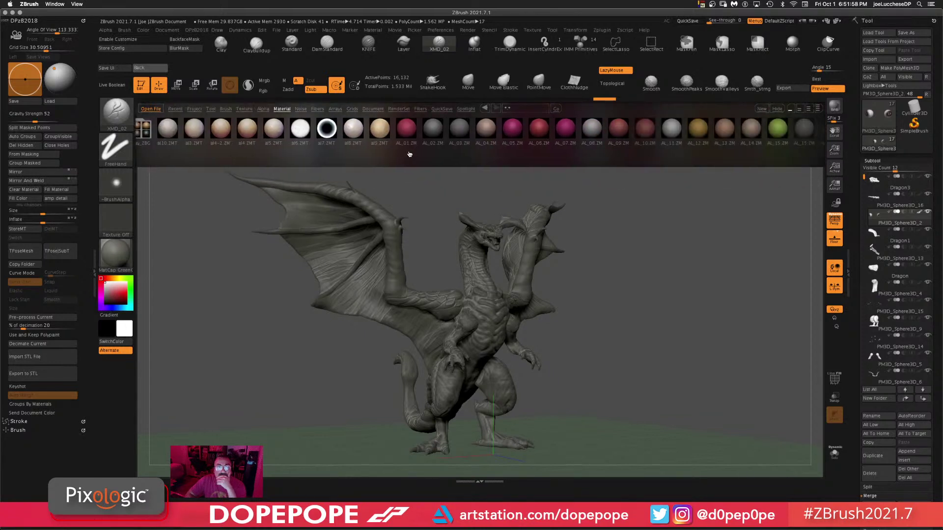
scroll(687, 155, "right", 10)
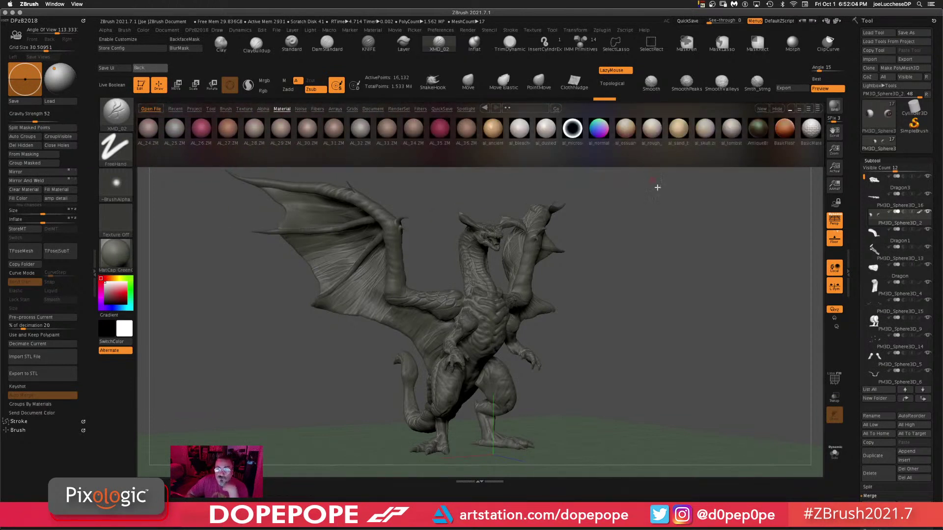
double_click(757, 137)
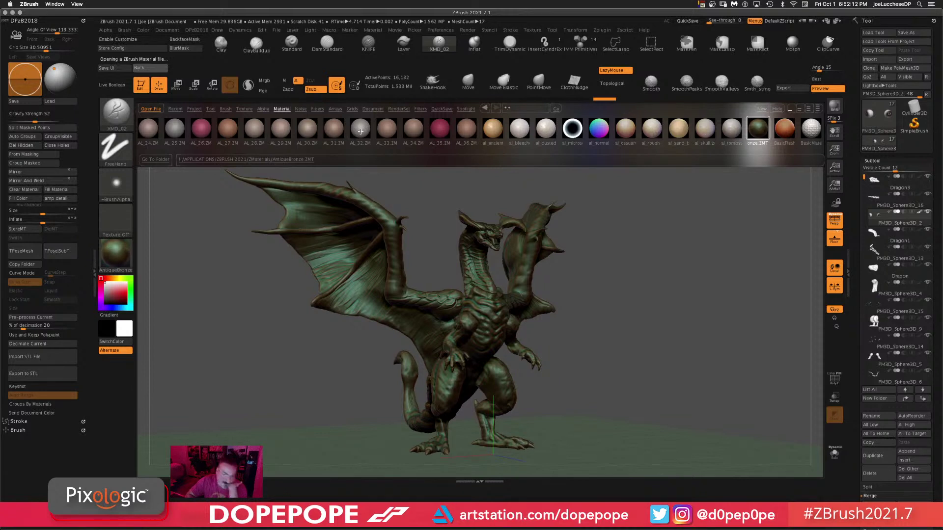
- Try the AL_29, al_ancient_bone and al_rough_bone materials on the dragon
left_click(283, 130)
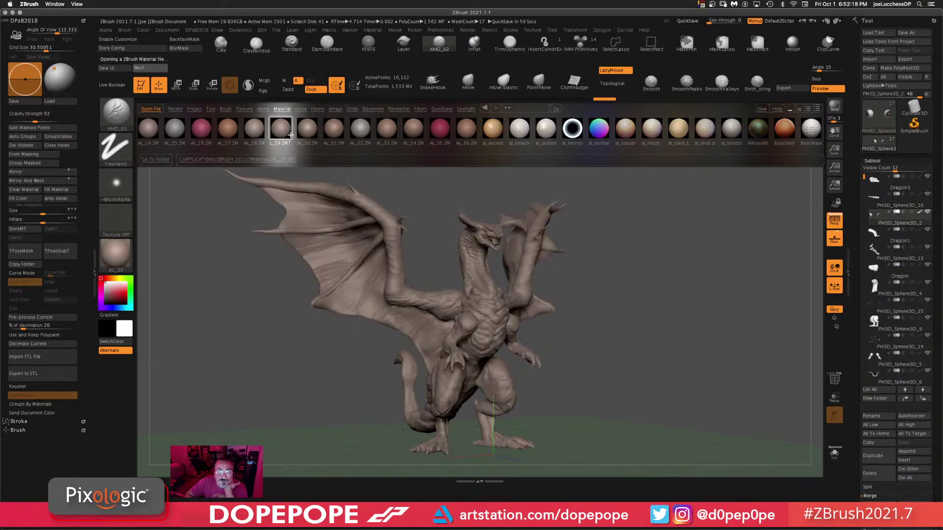
scroll(498, 149, "right", 4)
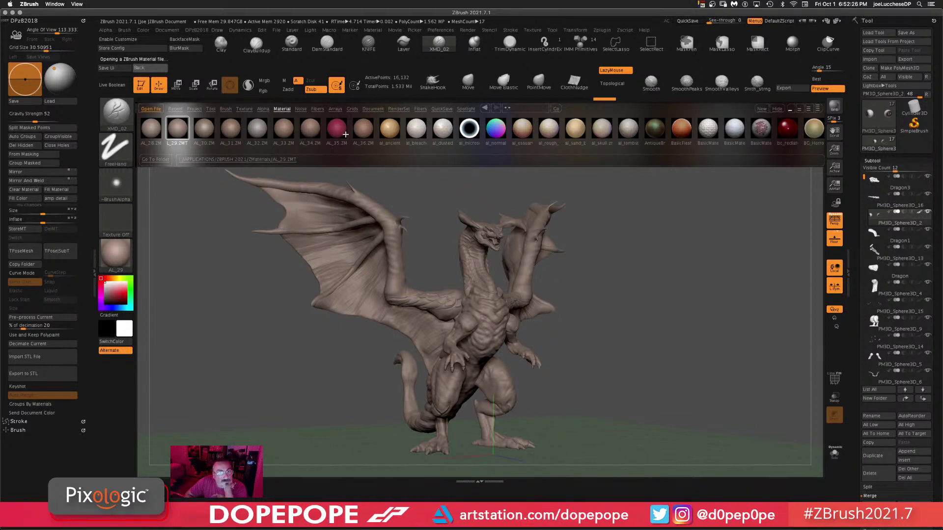
left_click(389, 129)
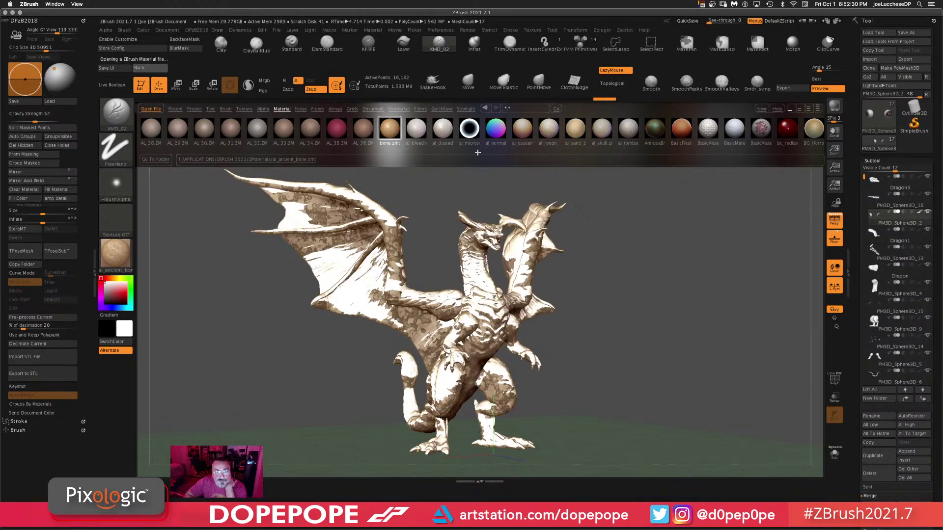
left_click(551, 136)
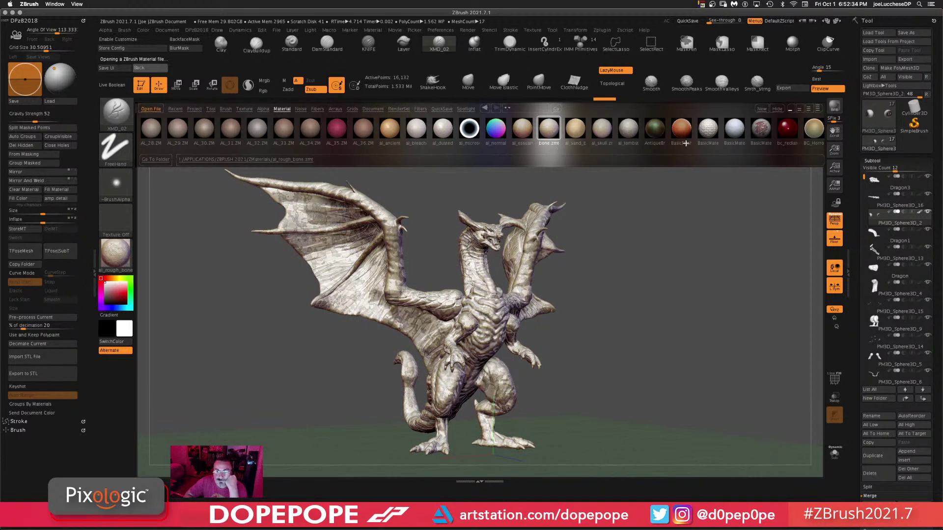
- Try the BC_Horror material on the dragon
left_click_drag(686, 152, 462, 132)
scroll(464, 132, "down", 1)
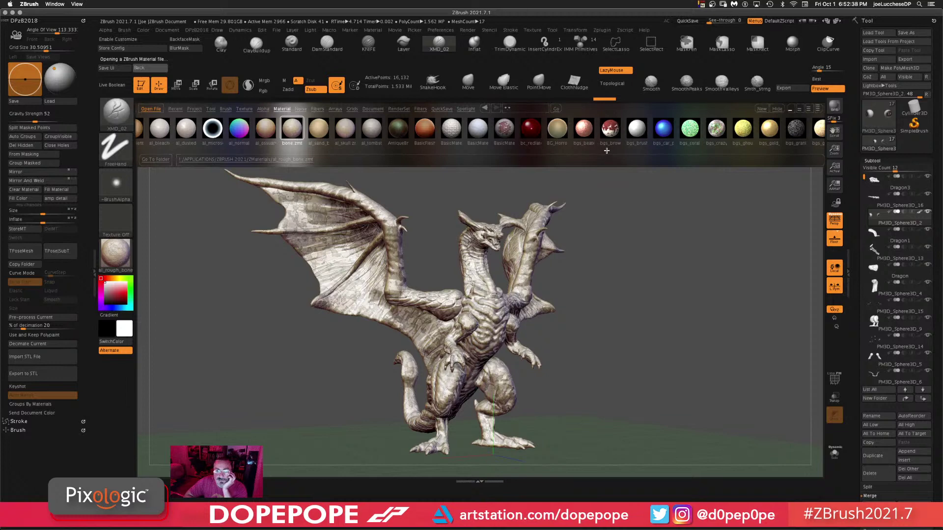
left_click(558, 134)
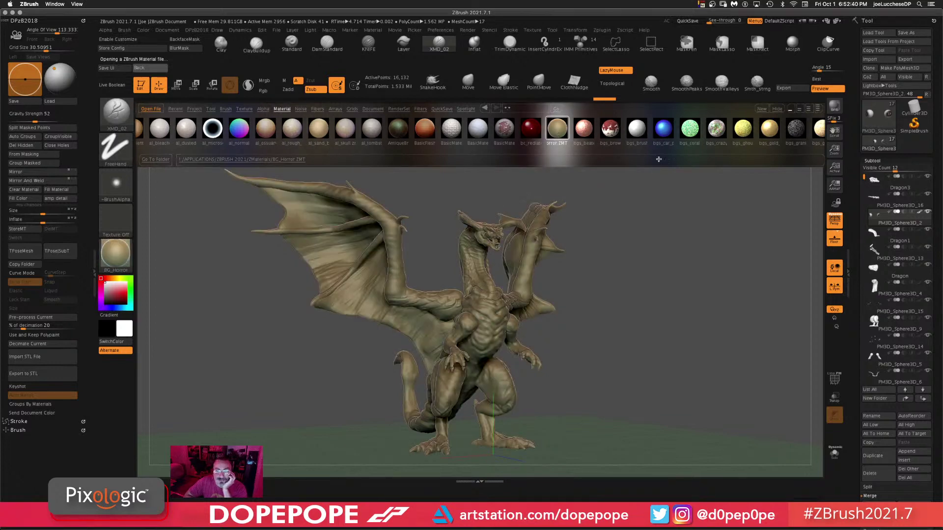
- Browse further through the material library and try the BluePearl material on the dragon
scroll(658, 159, "down", 6)
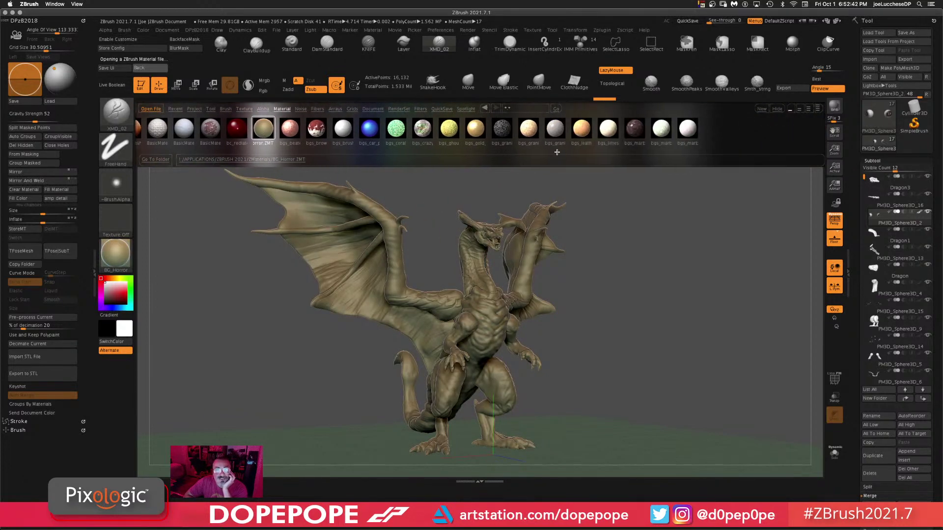
scroll(557, 152, "down", 5)
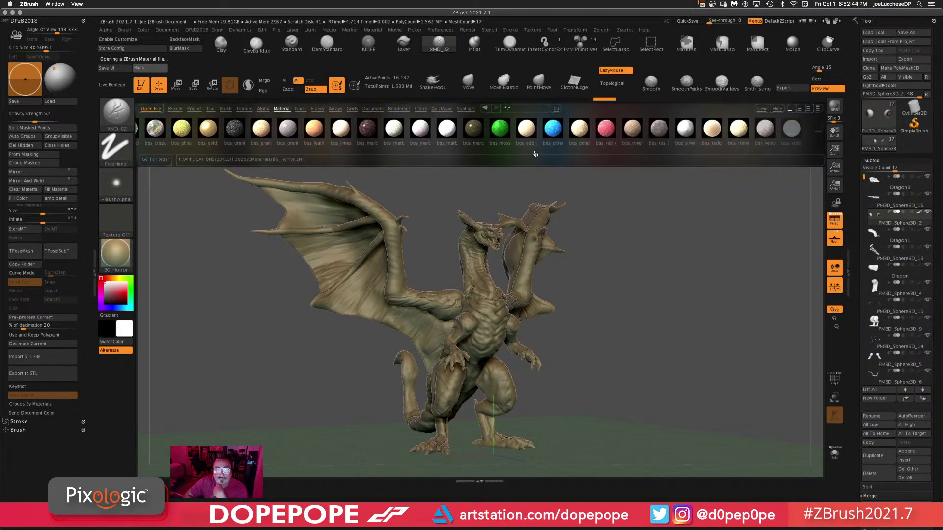
scroll(536, 154, "down", 1)
scroll(609, 154, "down", 1)
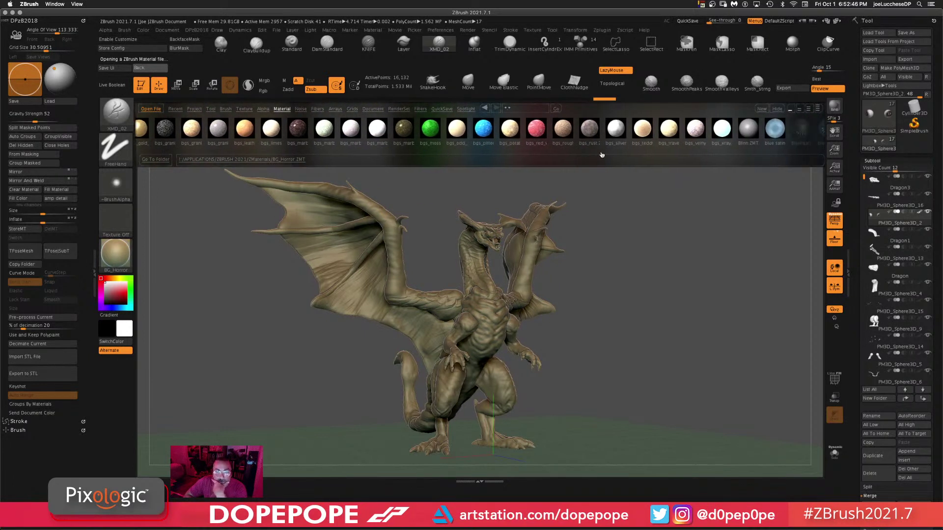
scroll(601, 154, "down", 1)
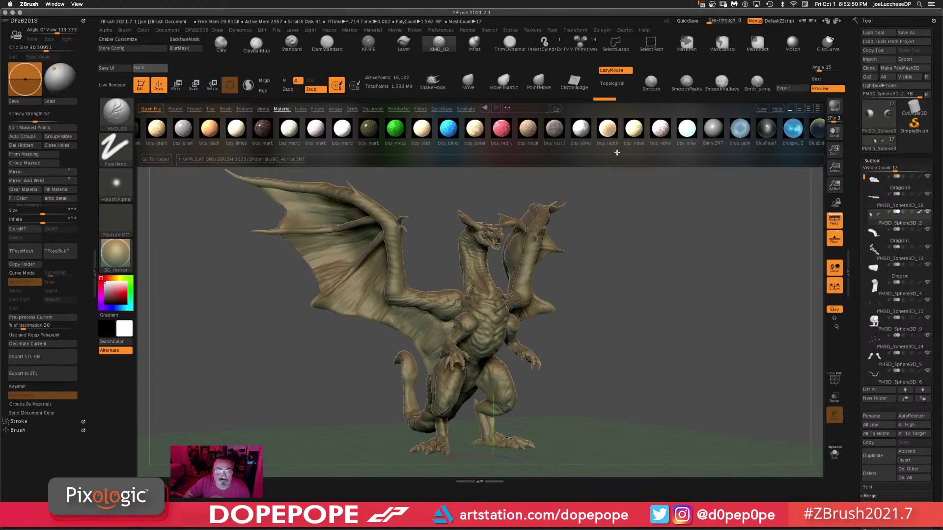
scroll(560, 151, "down", 4)
scroll(564, 153, "down", 2)
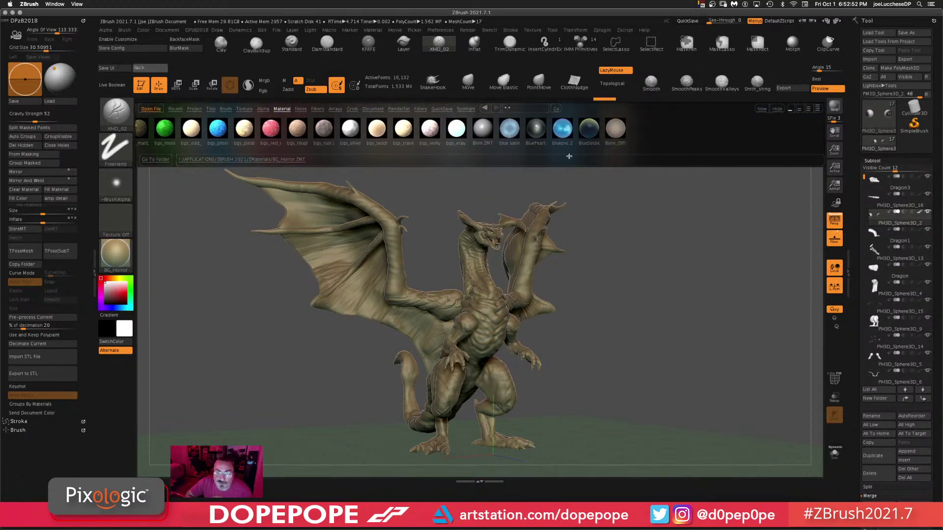
left_click(534, 130)
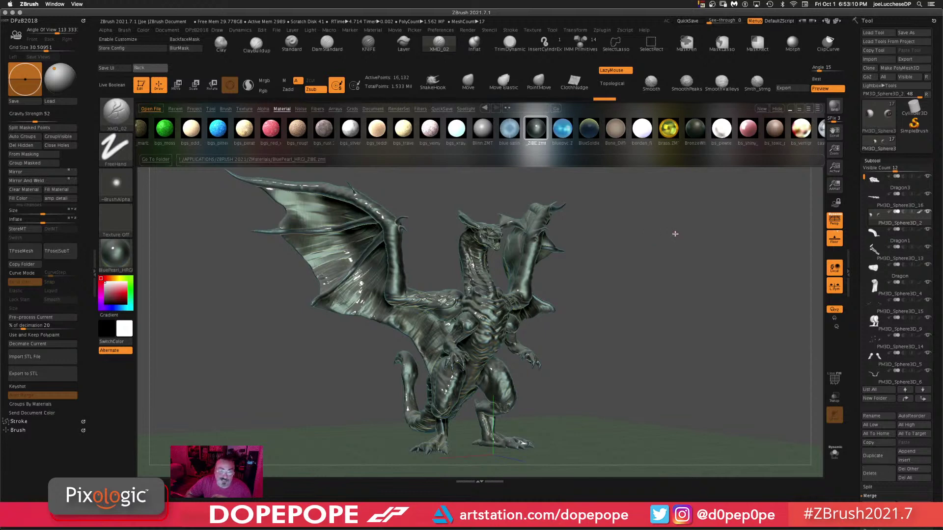
- Try the Blinn, Brass and bs_shiny_paint materials on the dragon, checking the shiny paint from another angle
scroll(538, 151, "down", 3)
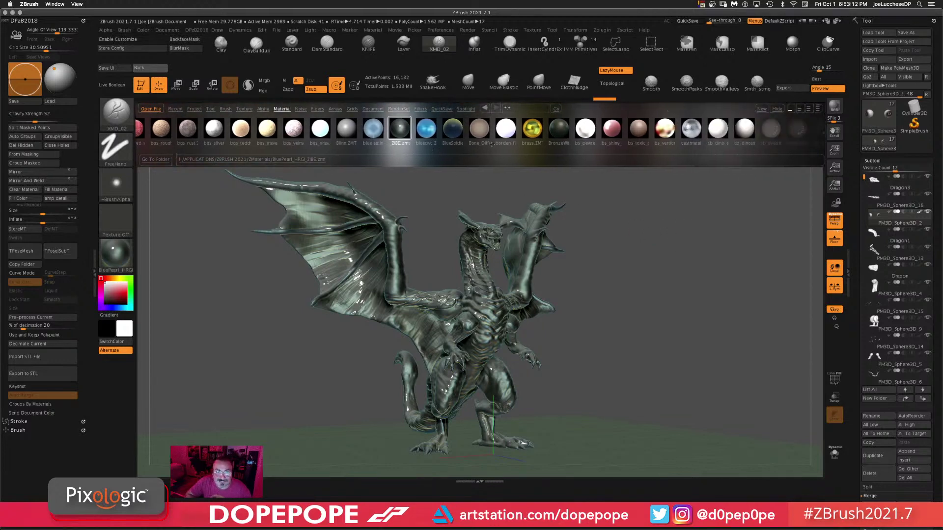
double_click(345, 132)
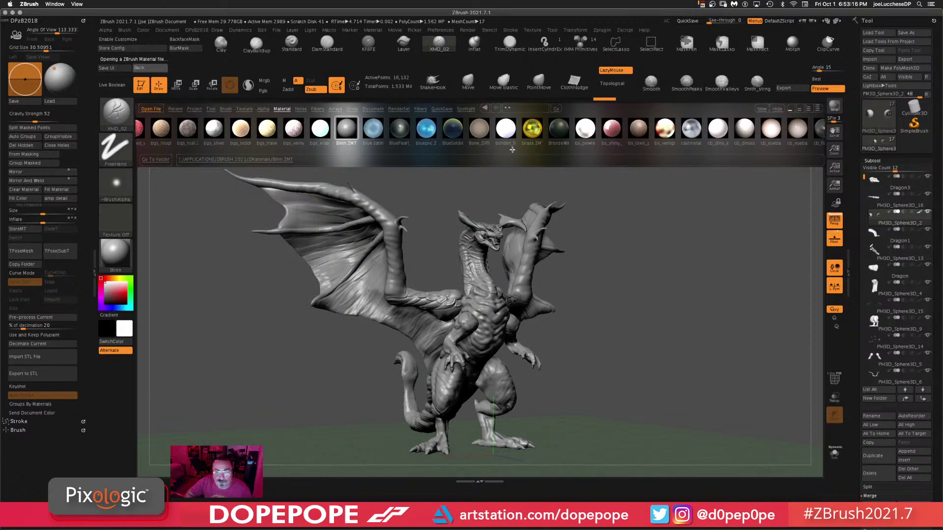
double_click(534, 130)
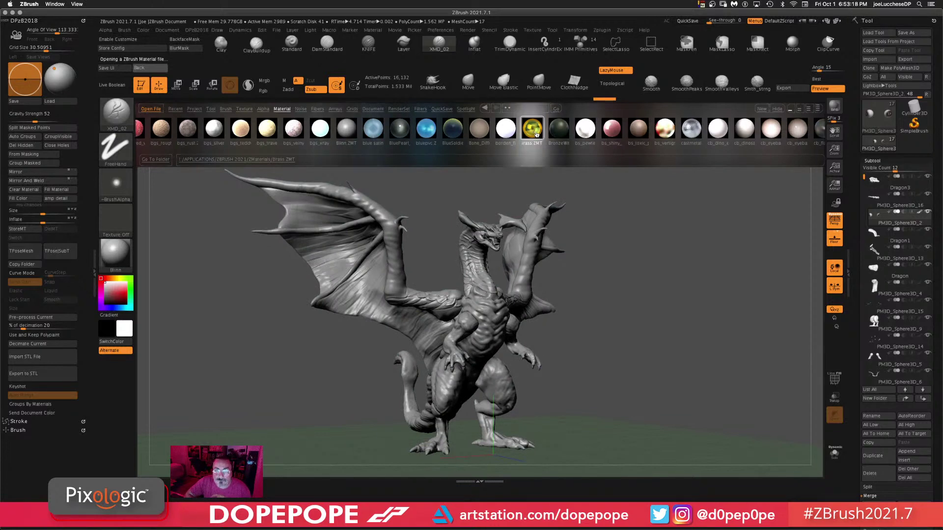
scroll(591, 147, "right", 5)
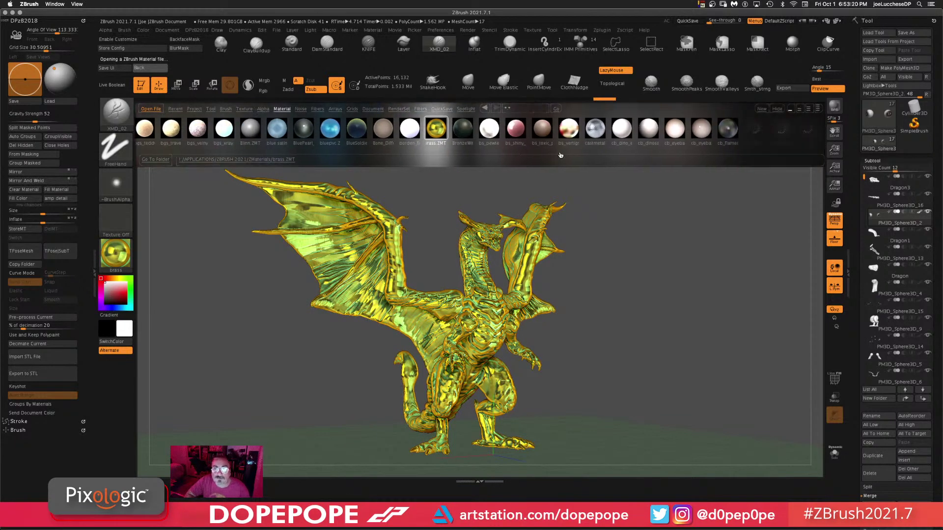
double_click(489, 130)
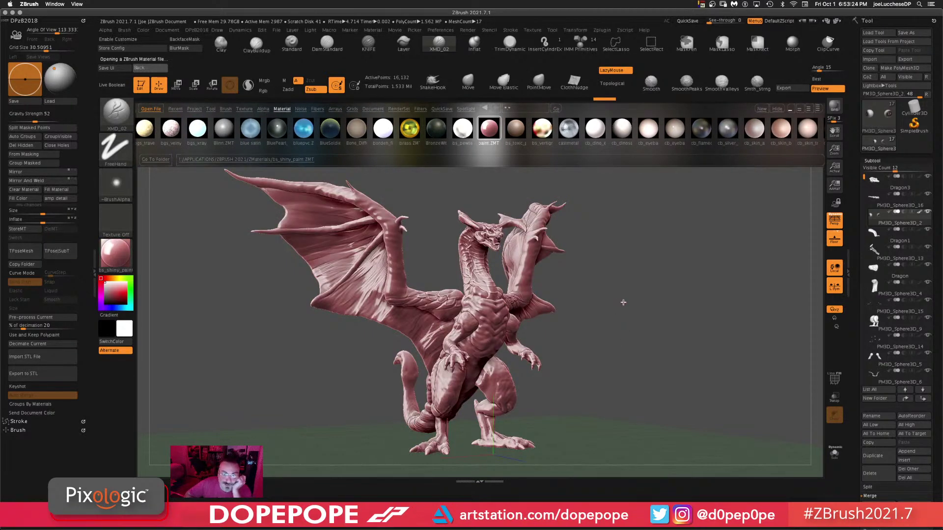
left_click_drag(599, 296, 640, 303)
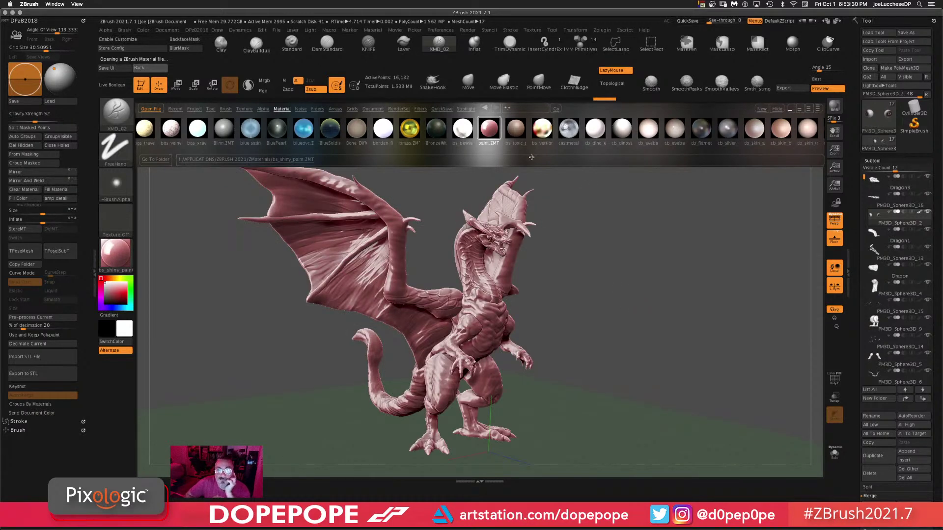
- Try the bs_toxic_papa_wax and Comic_Dark_side materials on the dragon
left_click(516, 128)
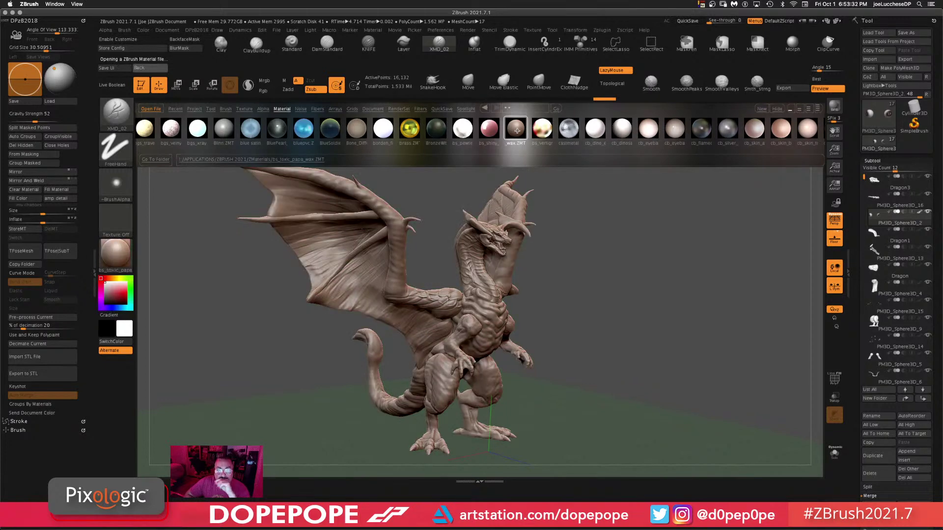
scroll(614, 150, "down", 5)
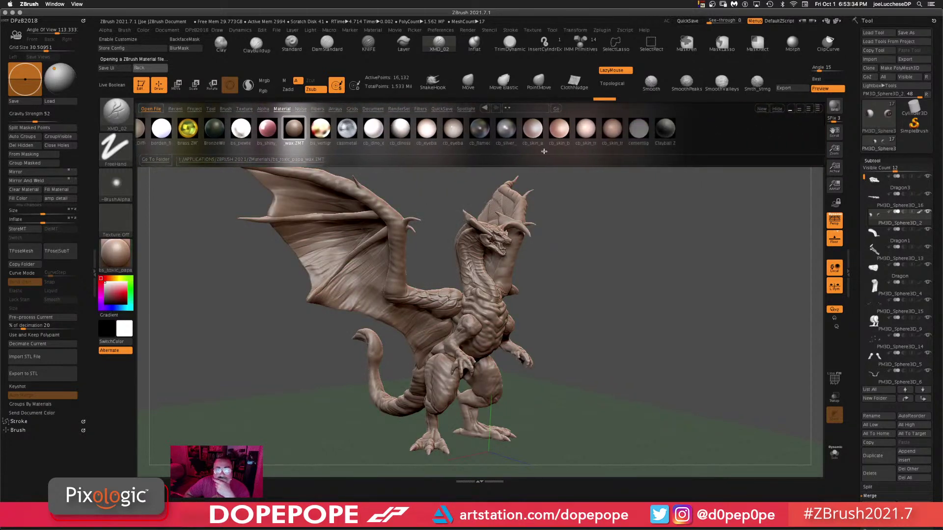
scroll(630, 153, "down", 4)
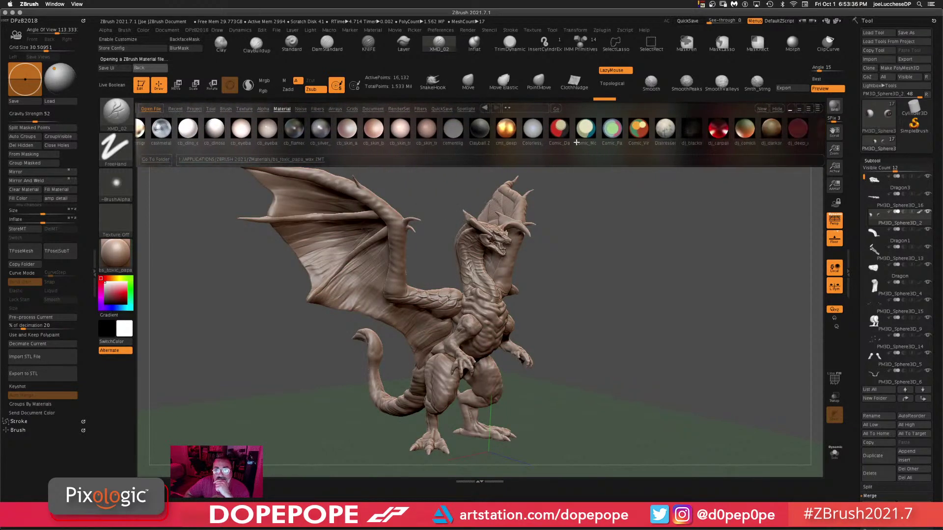
left_click(556, 130)
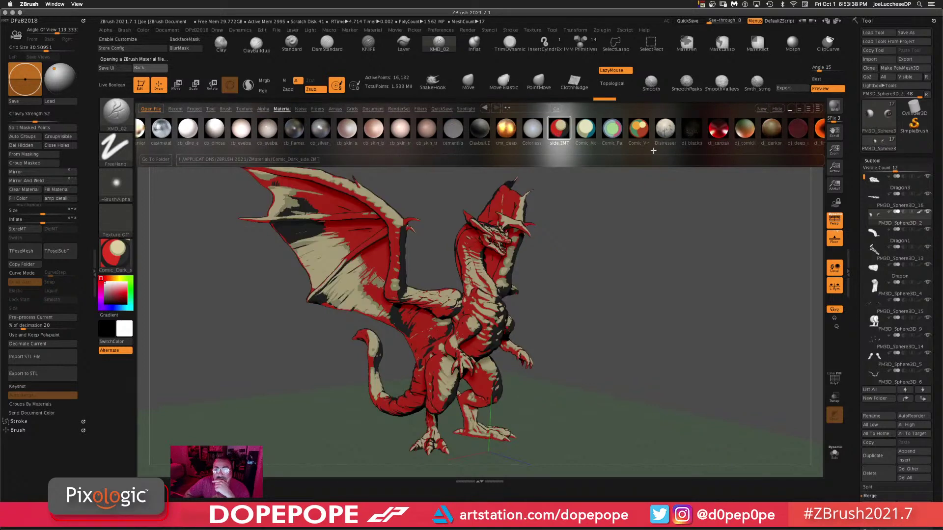
- Try the dk_zombie material on the dragon and check it from a more frontal angle
scroll(653, 151, "down", 9)
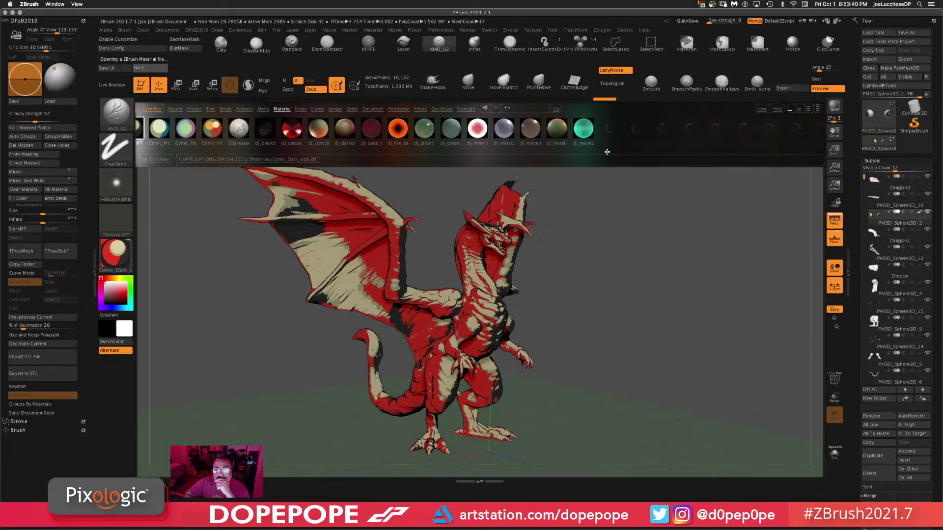
scroll(628, 157, "down", 2)
scroll(588, 142, "right", 3)
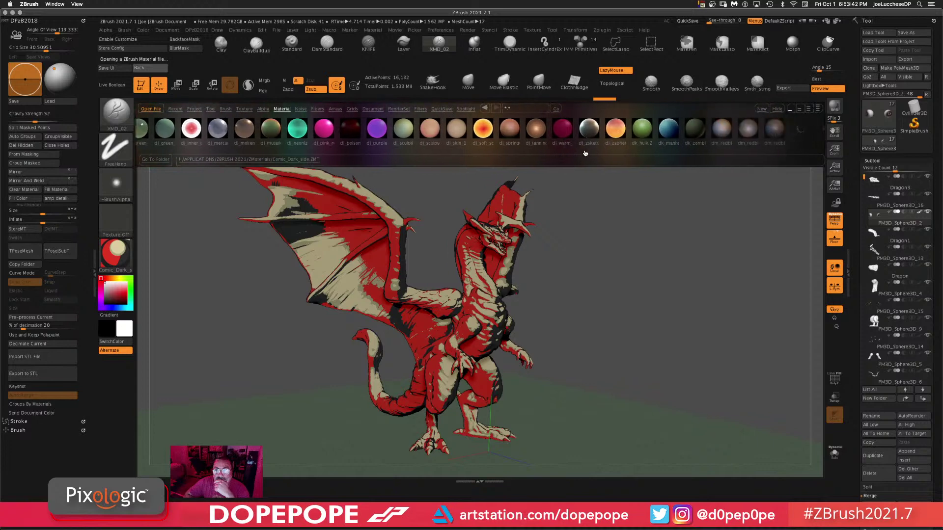
left_click(674, 134)
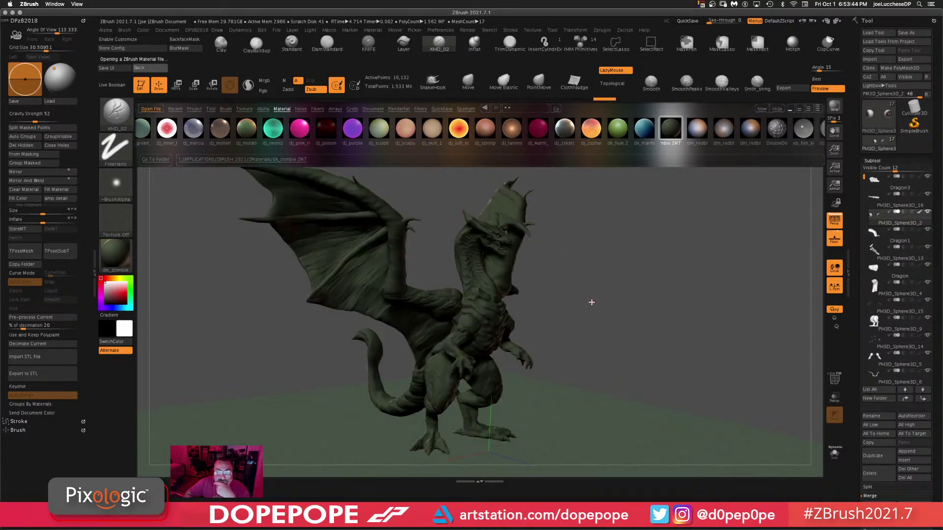
left_click_drag(610, 295, 612, 284)
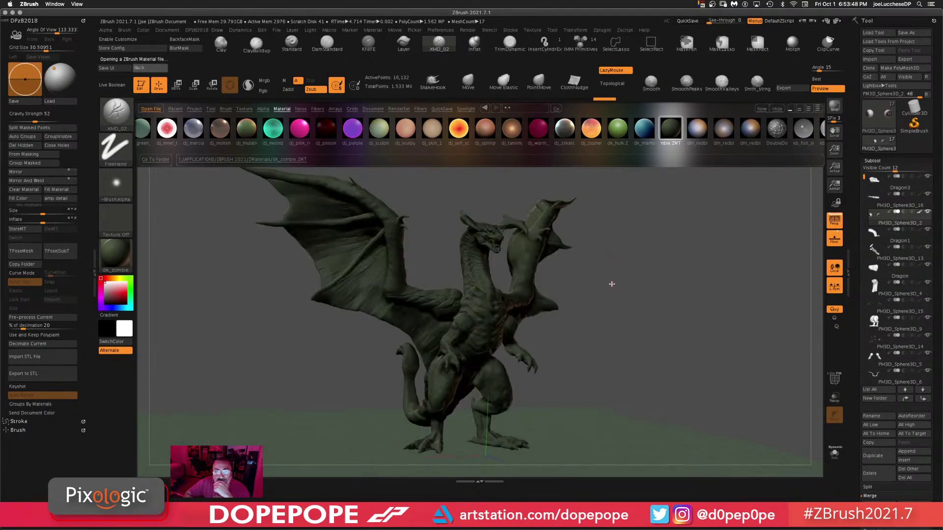
- Try the dj_soft_solar and dm_redbluepewter_02 materials on the dragon
left_click(538, 139)
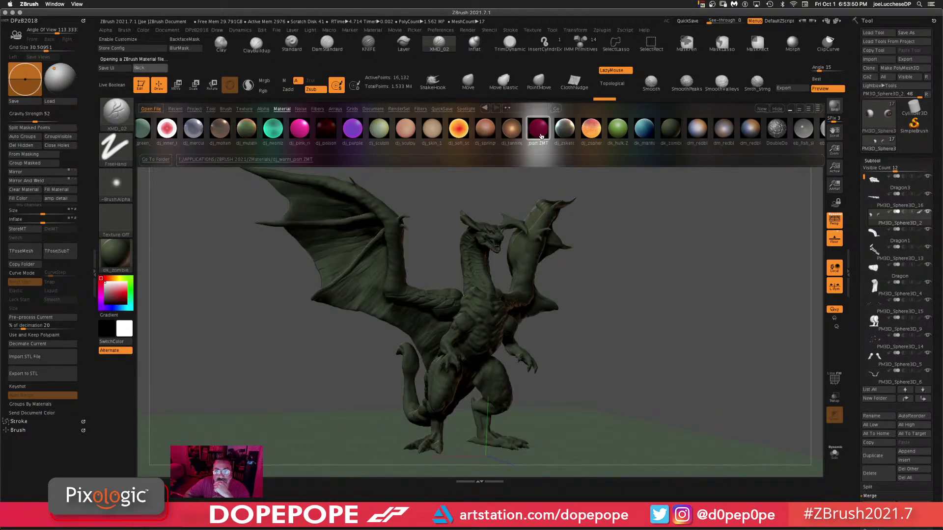
left_click(462, 132)
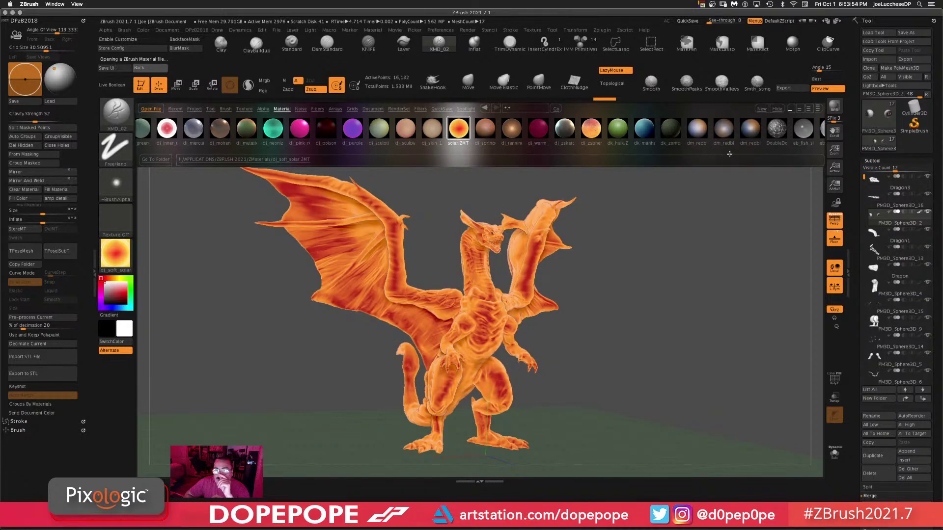
scroll(639, 132, "right", 5)
left_click(587, 129)
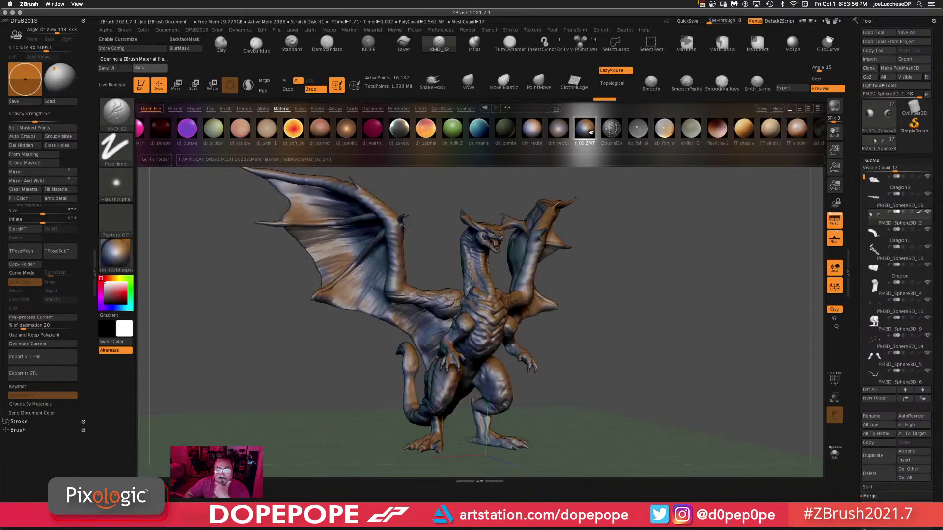
left_click_drag(681, 150, 658, 152)
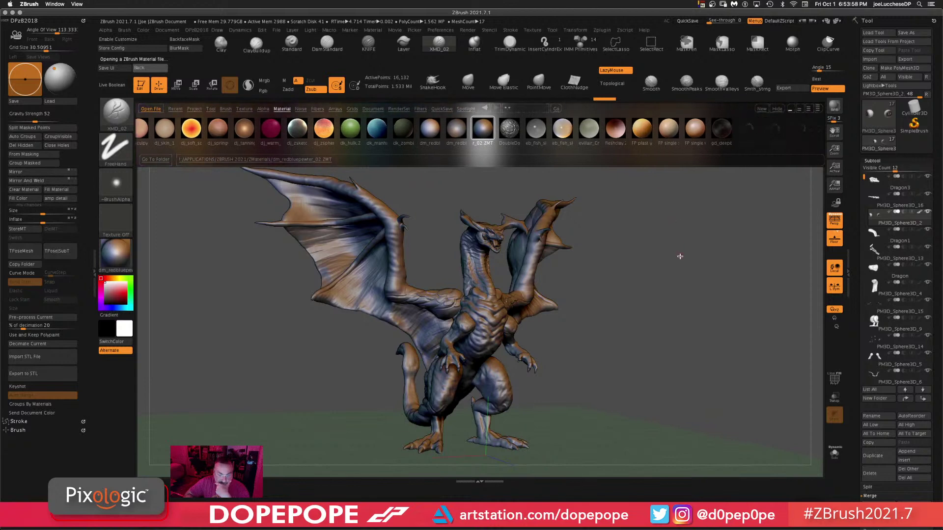
left_click_drag(659, 269, 656, 269)
- Apply the eb_fish_skin_01 material to the dragon and examine its highlights from several angles
left_click(541, 131)
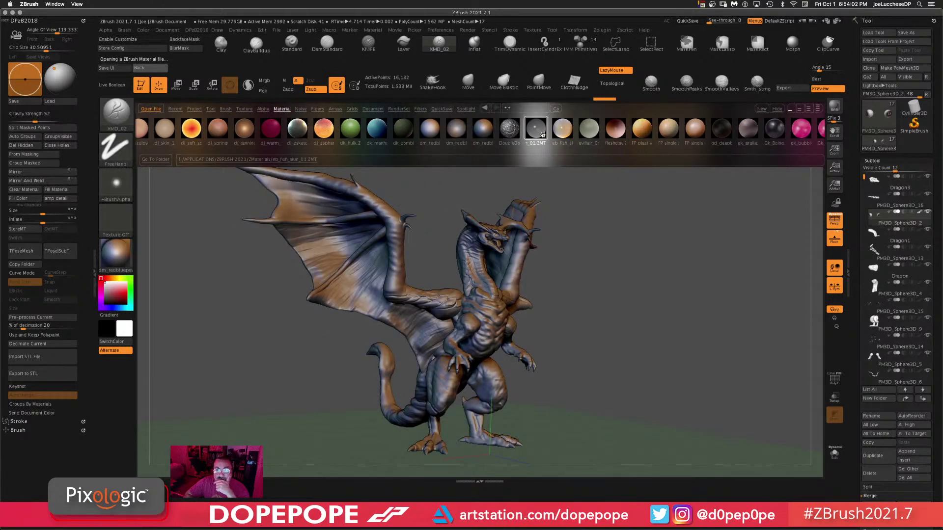
left_click_drag(641, 206, 656, 262)
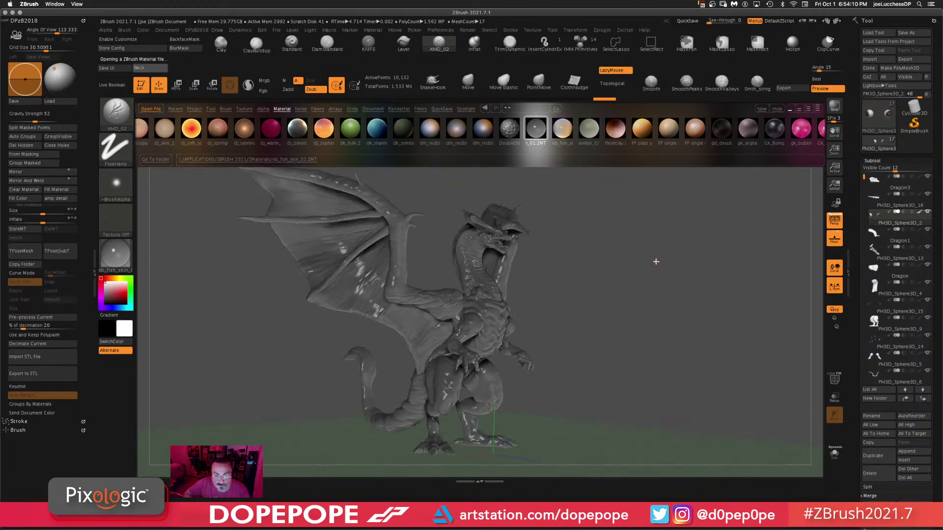
left_click_drag(646, 305, 648, 303)
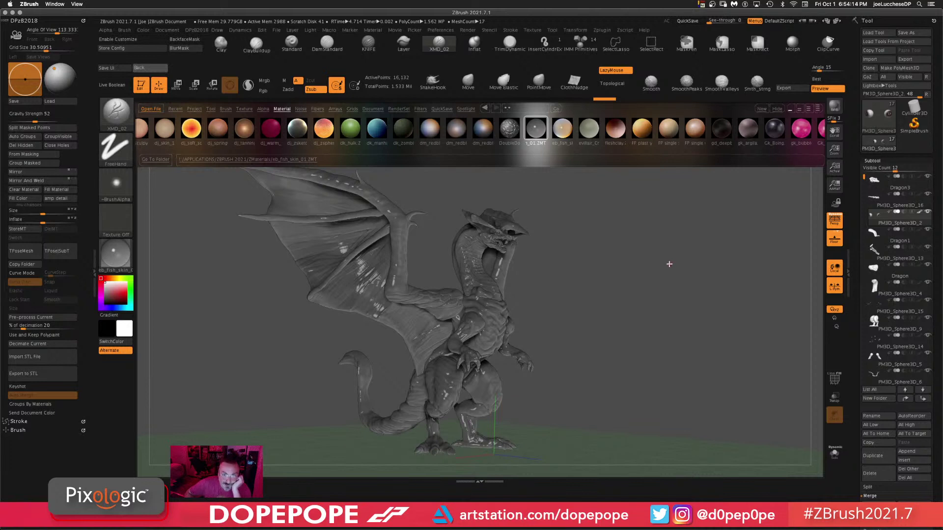
left_click_drag(667, 265, 621, 232)
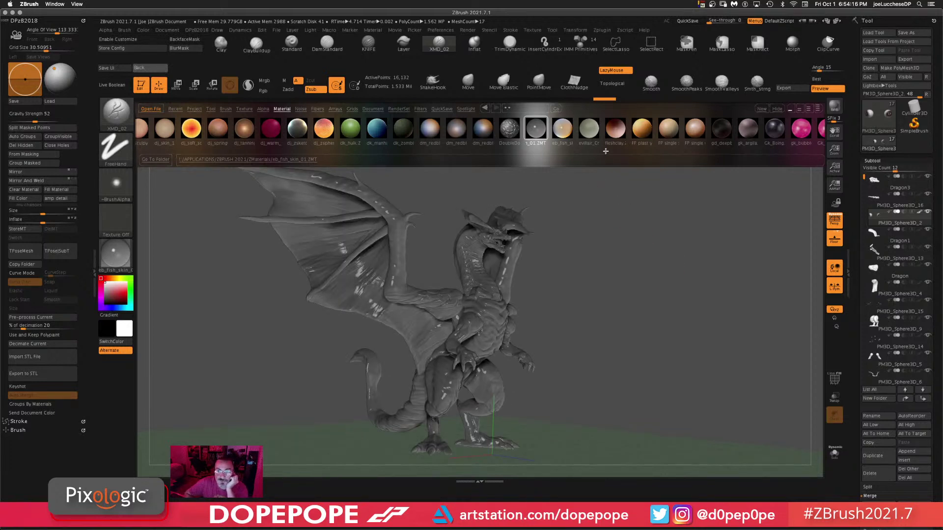
scroll(605, 151, "right", 4)
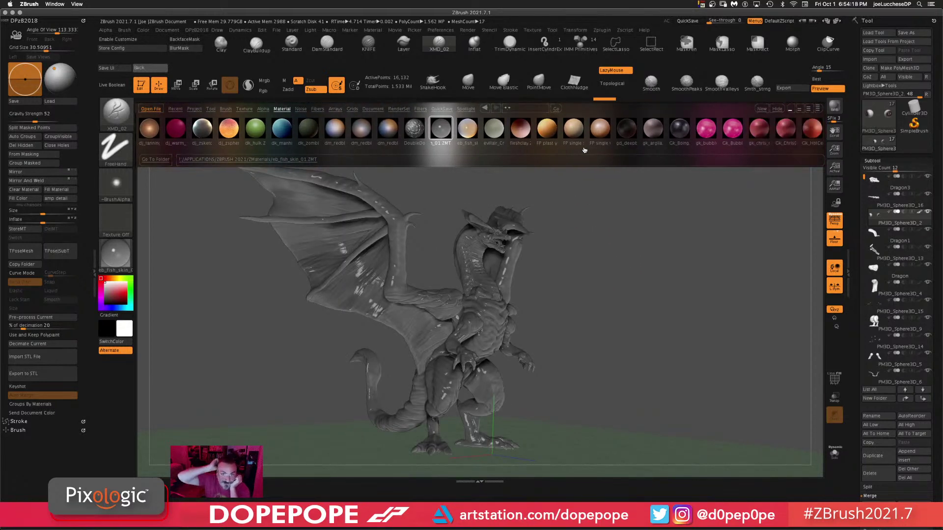
- Browse further through the material library and try the Green Glass material on the dragon
scroll(585, 148, "right", 4)
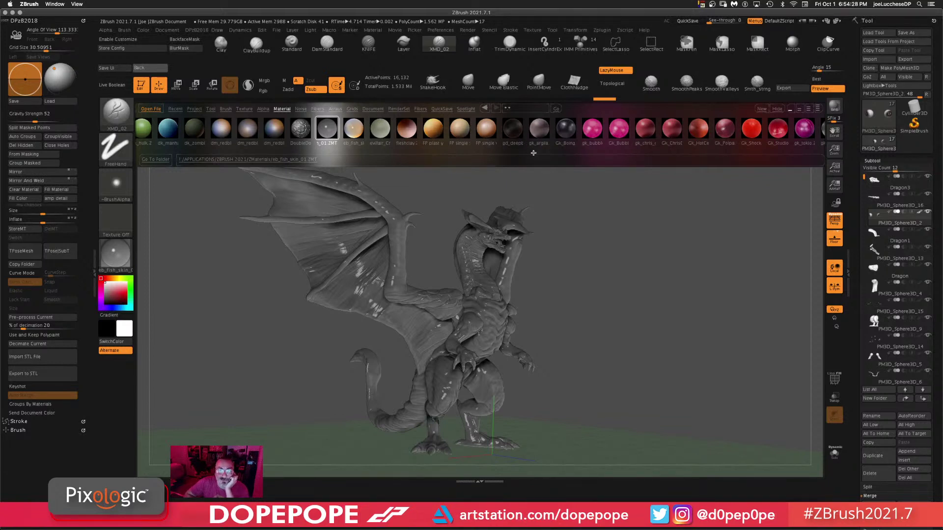
scroll(500, 150, "right", 3)
scroll(499, 150, "right", 9)
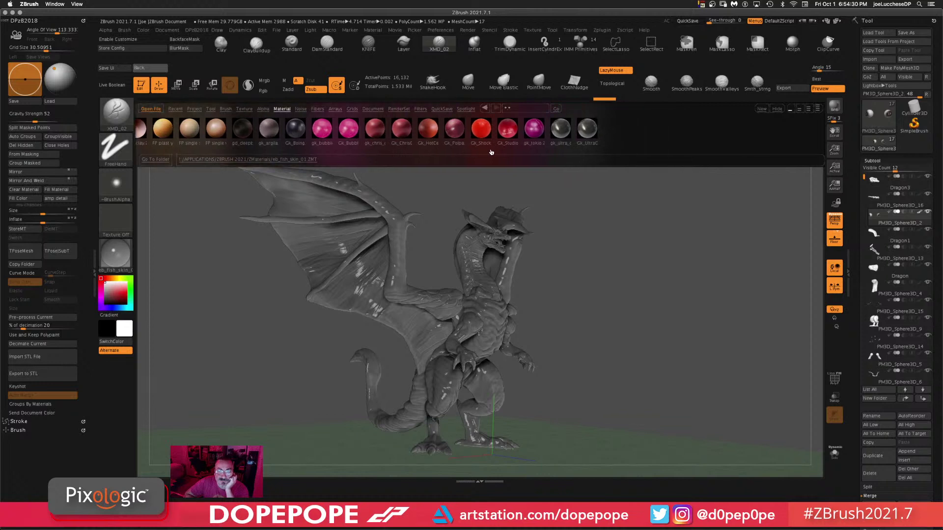
scroll(473, 153, "right", 1)
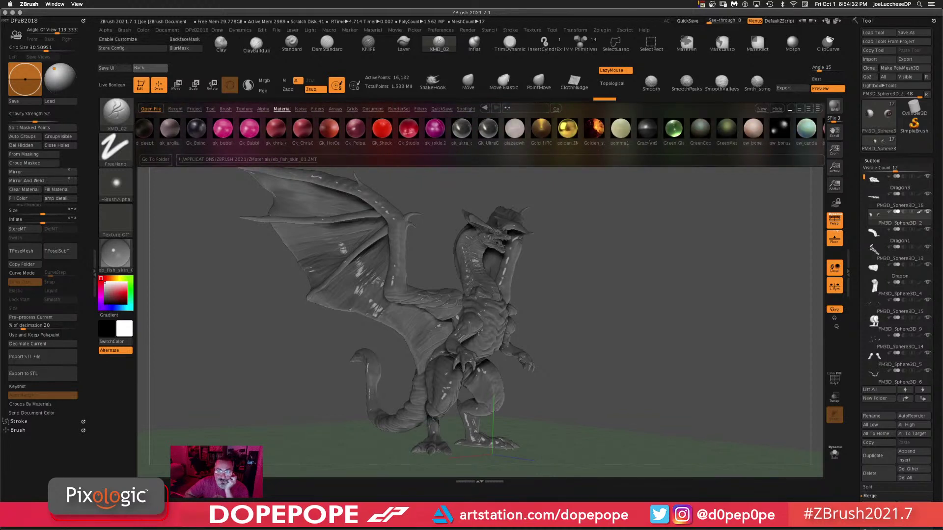
scroll(661, 150, "right", 11)
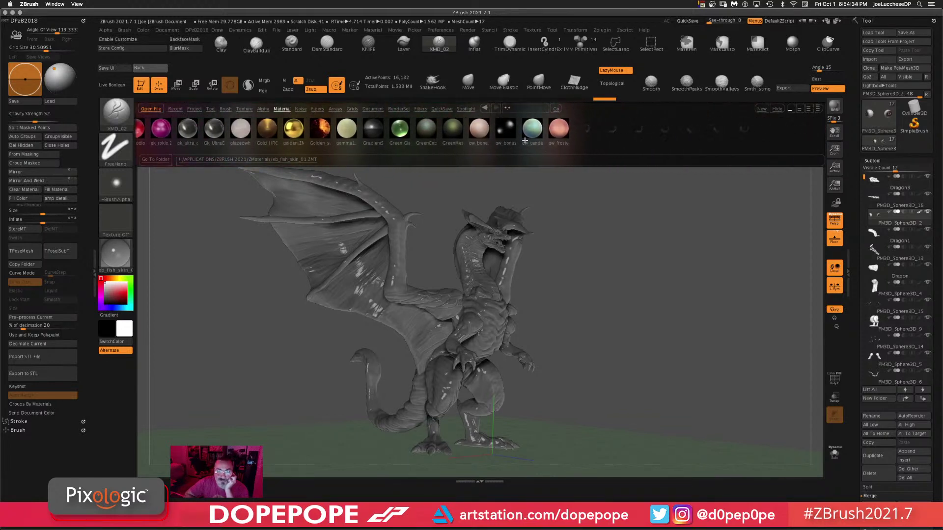
scroll(513, 153, "left", 3)
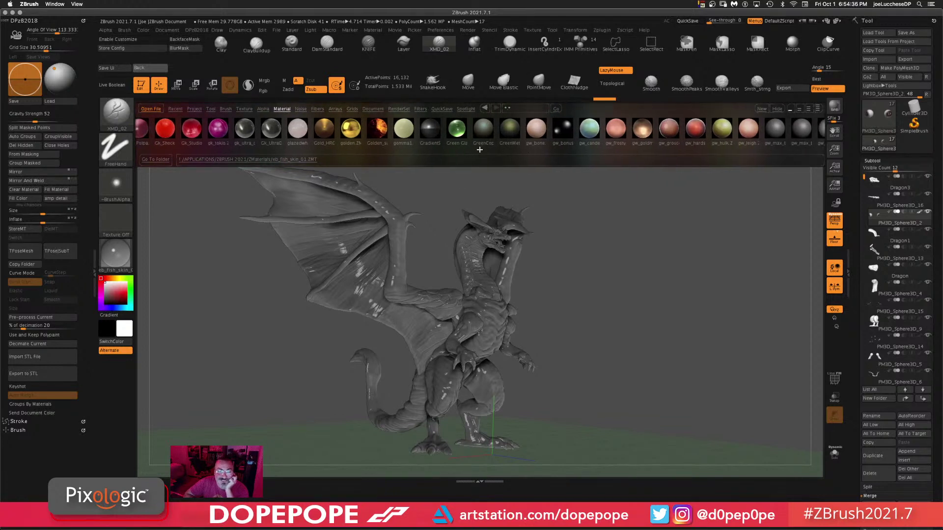
left_click(458, 133)
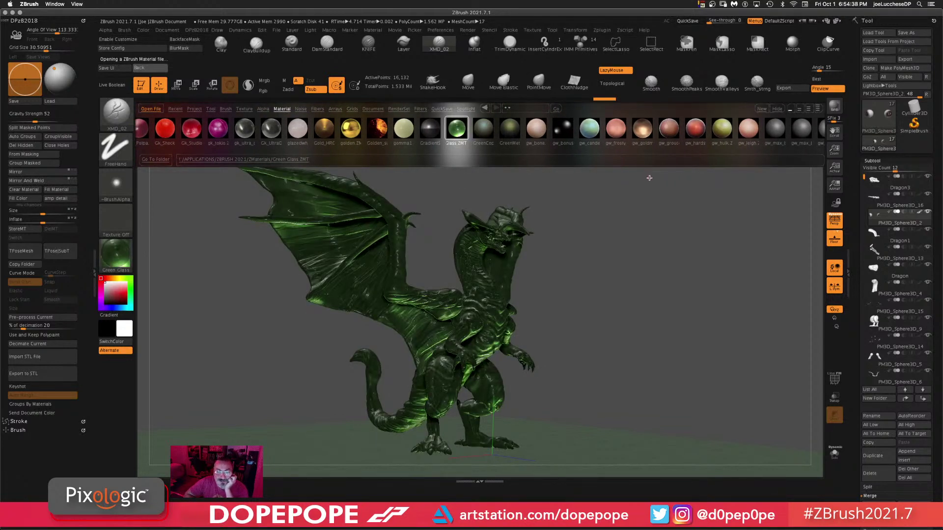
- Try the GreenMetal_HRGI_DBE and gw_hulk materials on the dragon
left_click(513, 132)
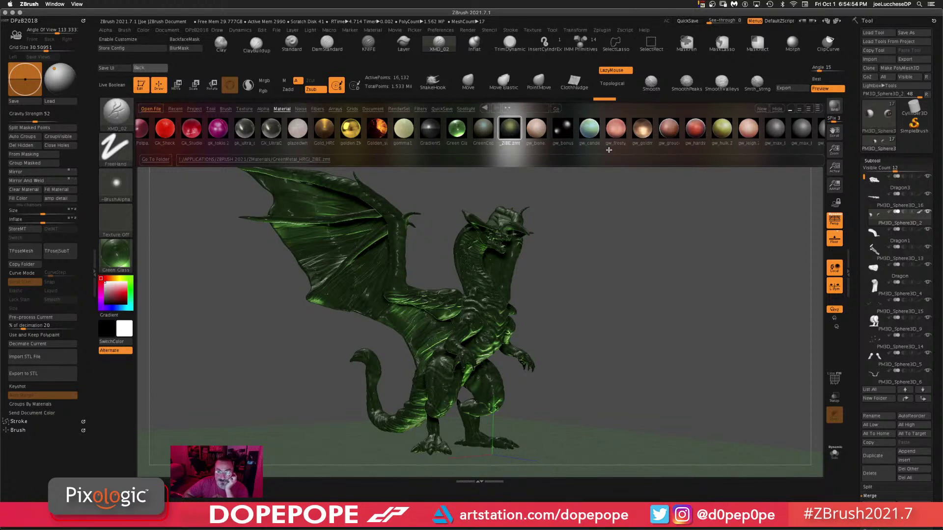
left_click_drag(608, 150, 518, 152)
left_click(450, 132)
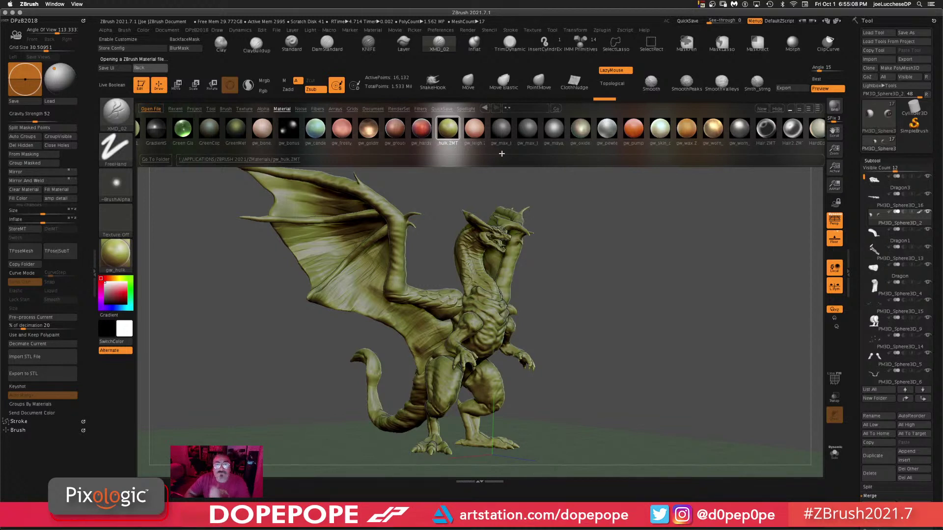
- Try the HardEdge_Green material from the library on the dragon
scroll(511, 143, "right", 5)
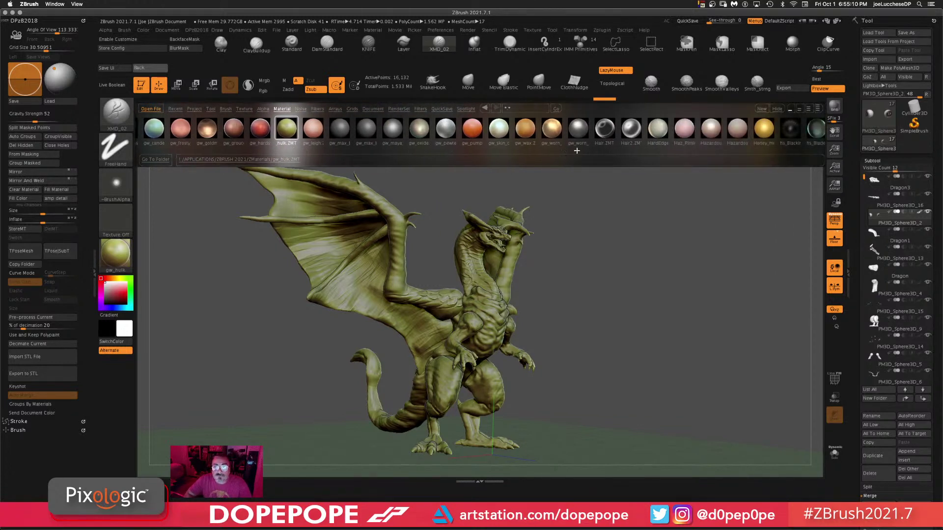
scroll(664, 145, "right", 5)
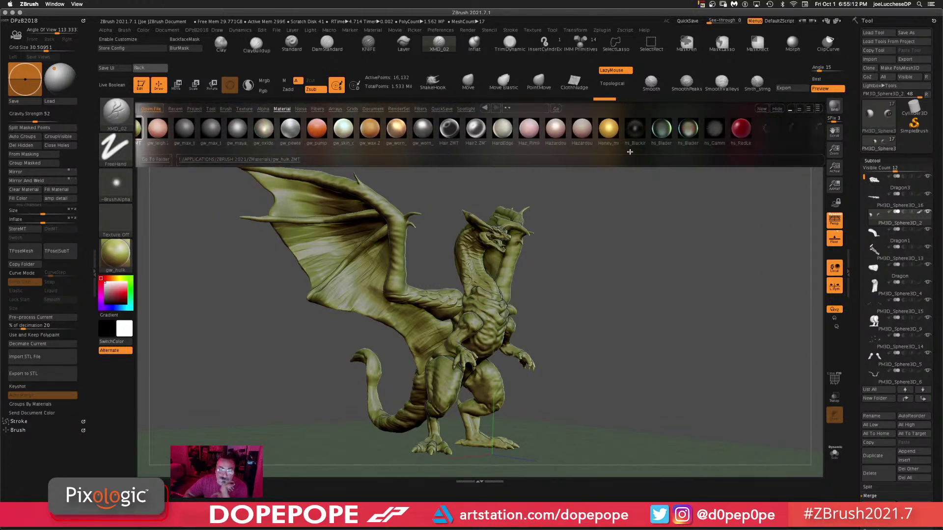
scroll(629, 149, "right", 3)
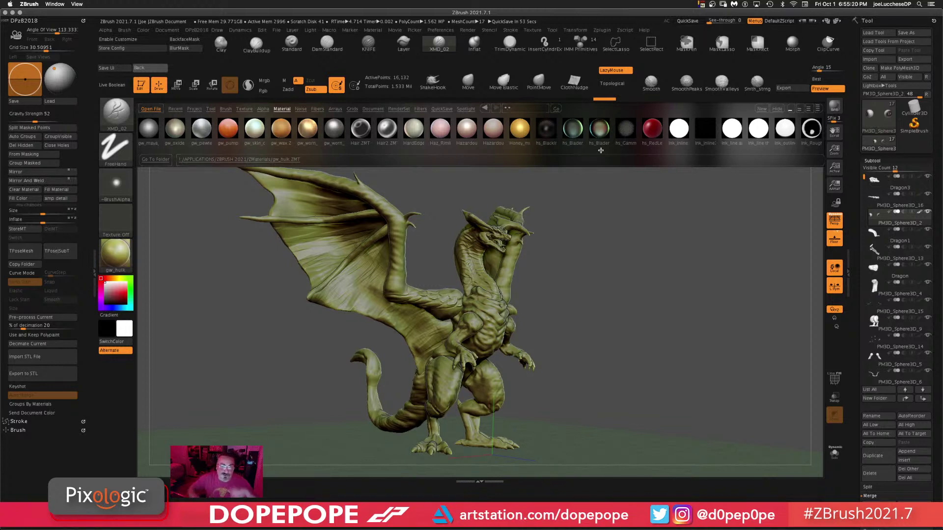
left_click(414, 131)
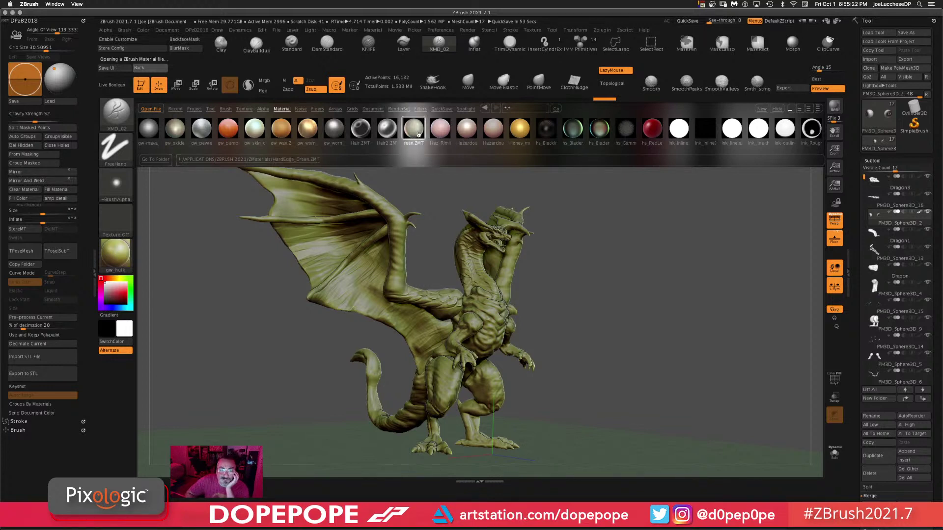
- Try the Iridescent_Purple_HRGI_DBE material on the dragon and check it while turning the model slightly
left_click_drag(523, 151, 364, 155)
scroll(364, 155, "right", 1)
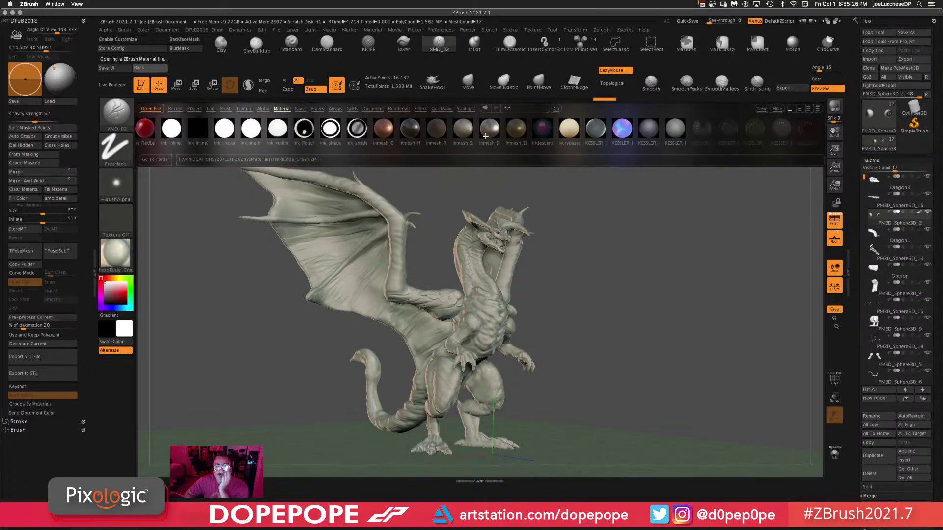
left_click(542, 130)
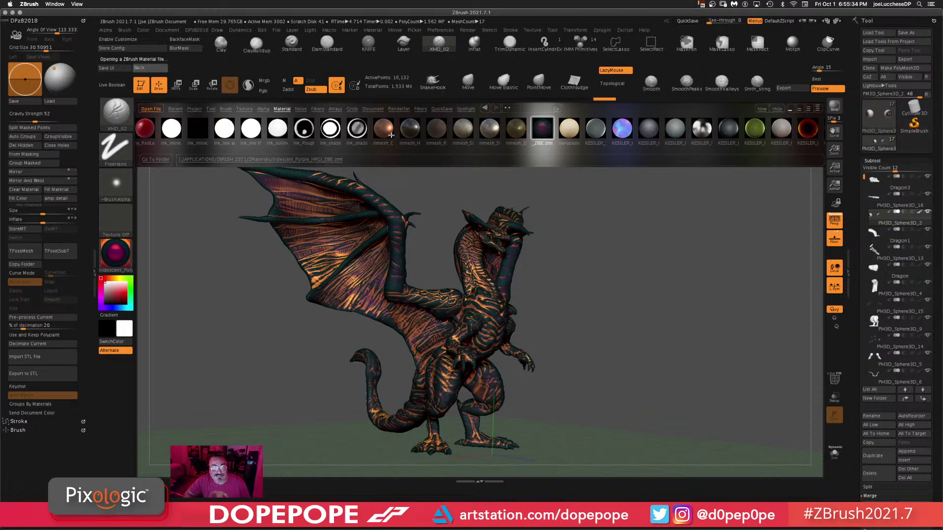
scroll(605, 150, "right", 5)
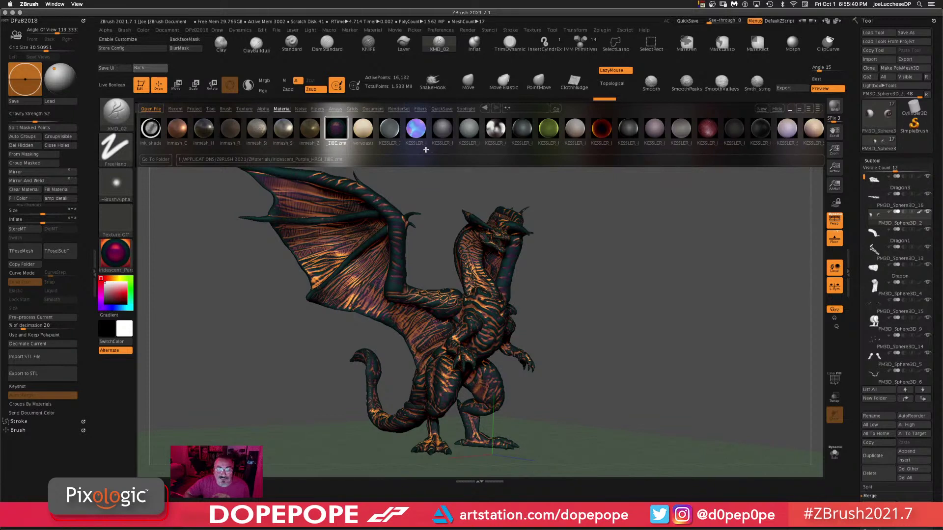
scroll(569, 151, "right", 10)
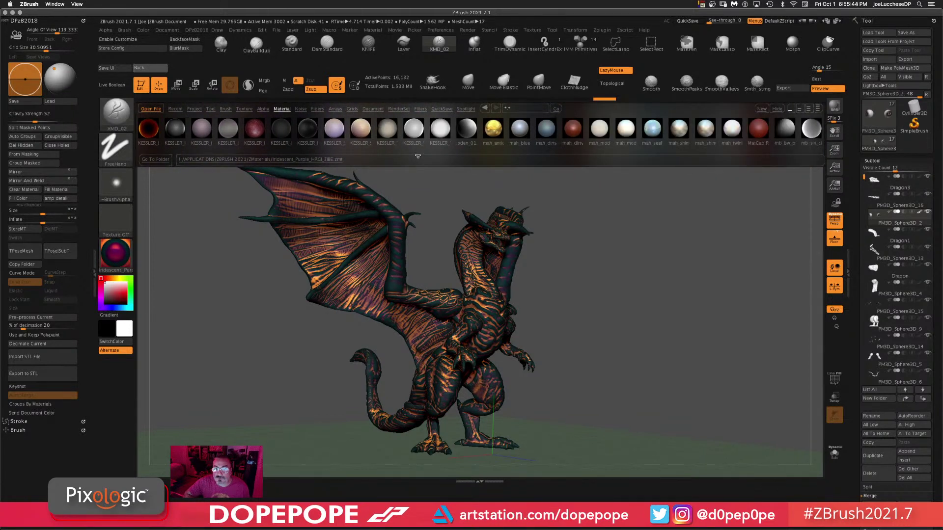
scroll(417, 156, "right", 3)
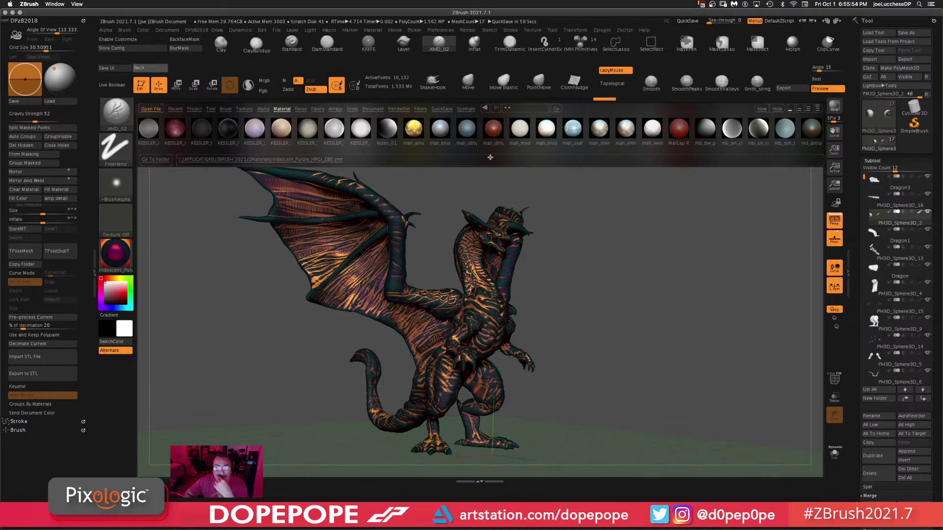
left_click_drag(569, 208, 604, 208)
left_click_drag(654, 291, 672, 325)
left_click_drag(584, 316, 629, 310)
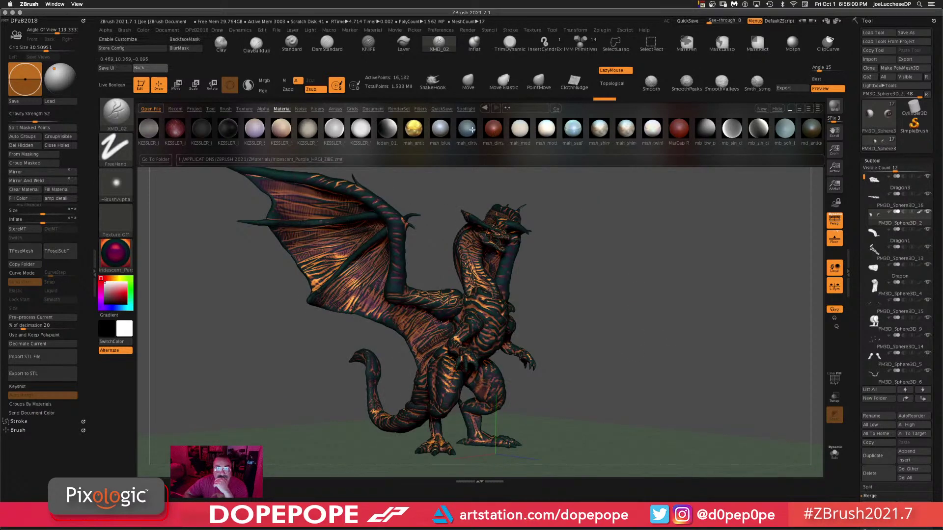
- Try the md_antique_bronze_1, md_antique_bronze_2 and mk_alien_02 materials on the dragon
left_click_drag(649, 146, 569, 154)
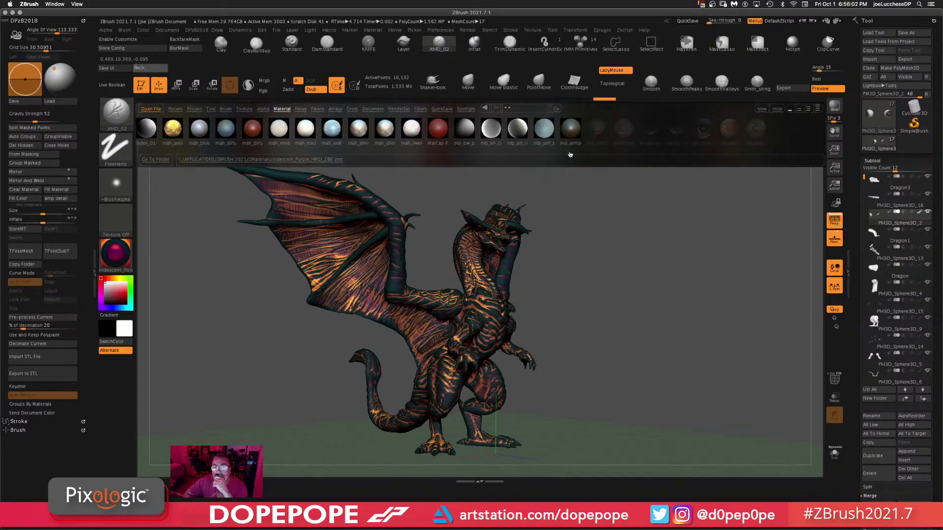
left_click(544, 132)
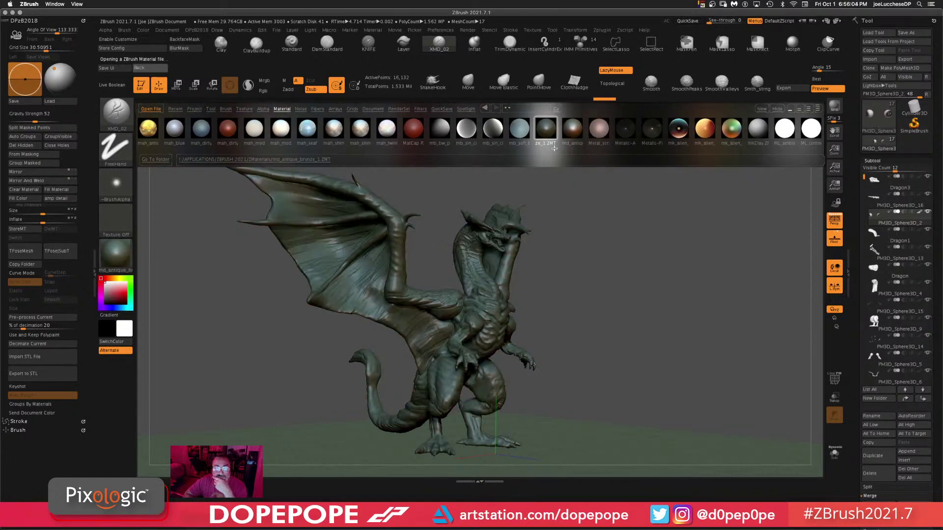
left_click(569, 130)
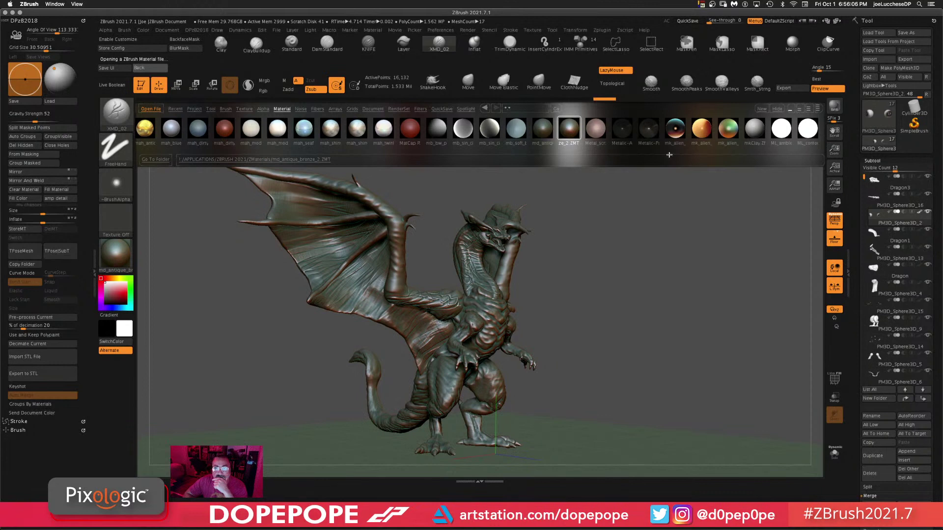
left_click(676, 130)
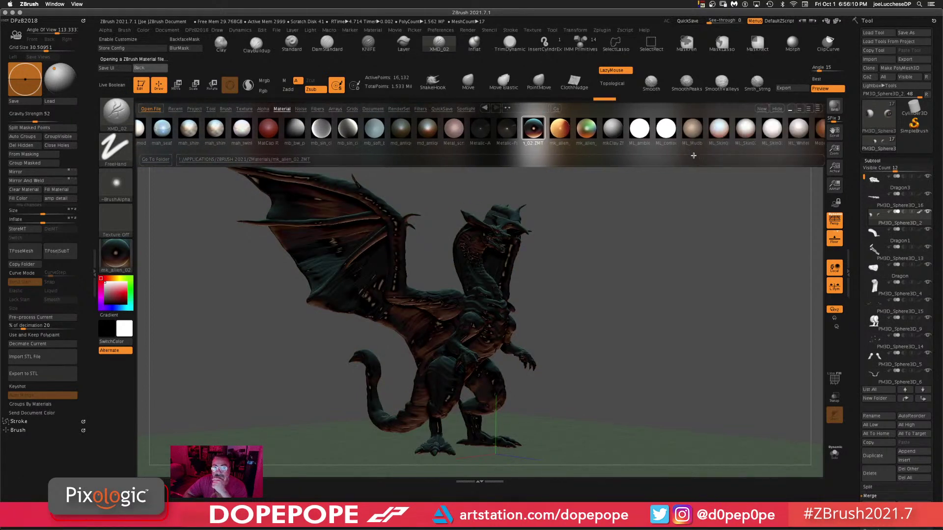
- Apply the ok_graphite material to the dragon, turn it to a more frontal view and make a BPR render
left_click_drag(666, 153, 579, 151)
left_click_drag(693, 151, 539, 149)
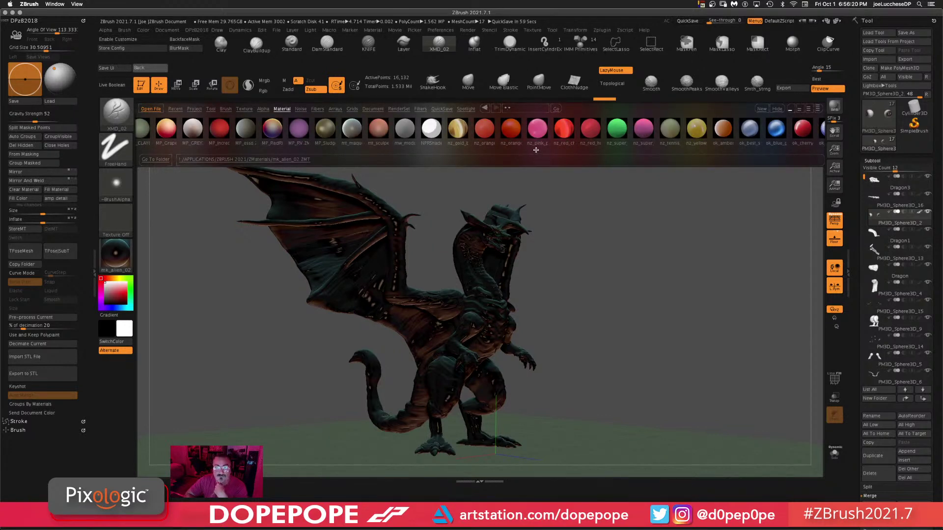
scroll(536, 150, "down", 5)
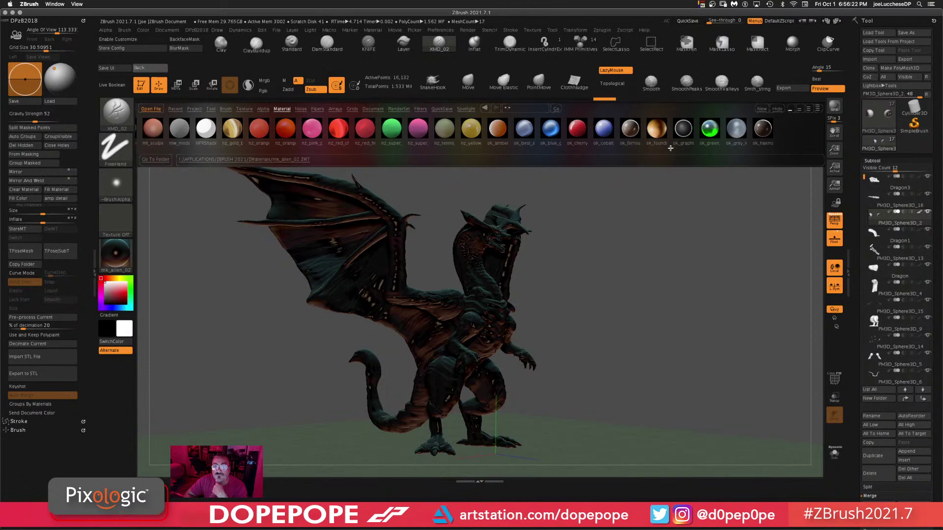
double_click(683, 129)
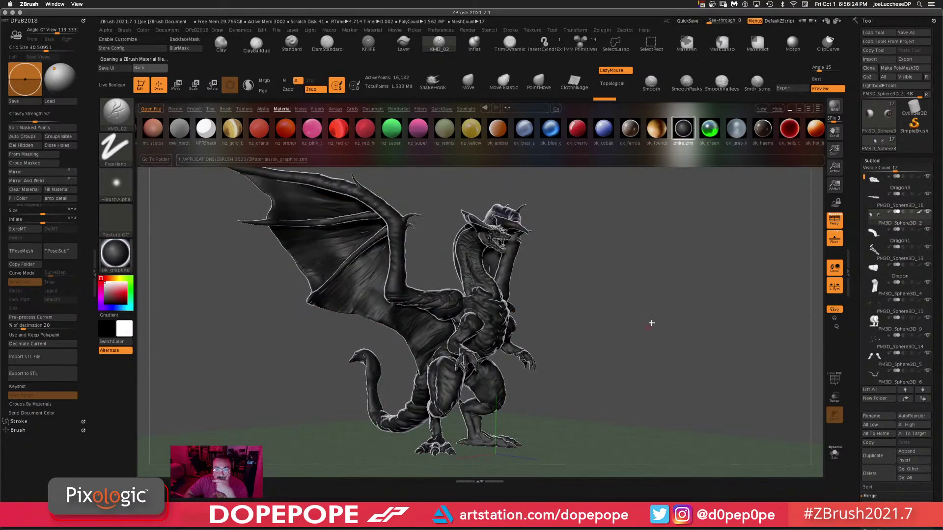
left_click_drag(676, 278, 667, 277)
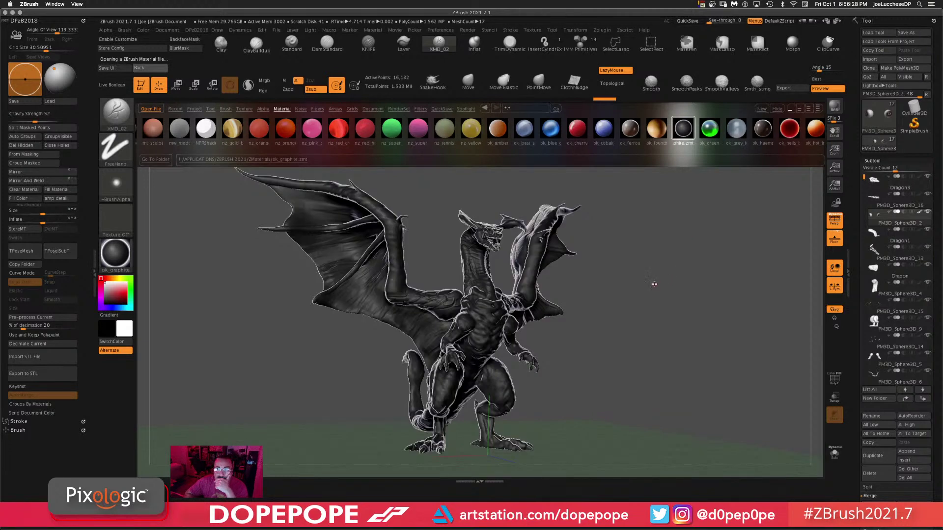
left_click(835, 106)
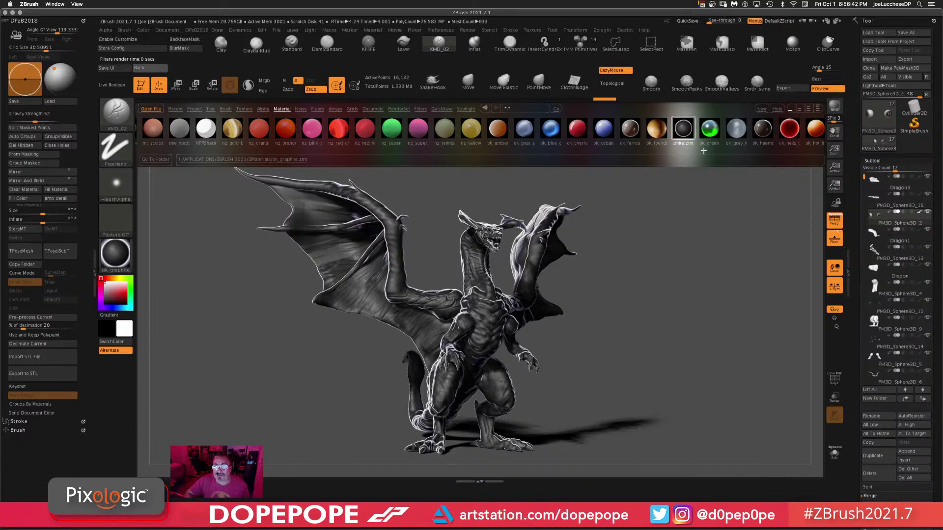
- Try the ok_ice_furnace and PureGold materials on the dragon
left_click_drag(703, 150, 646, 152)
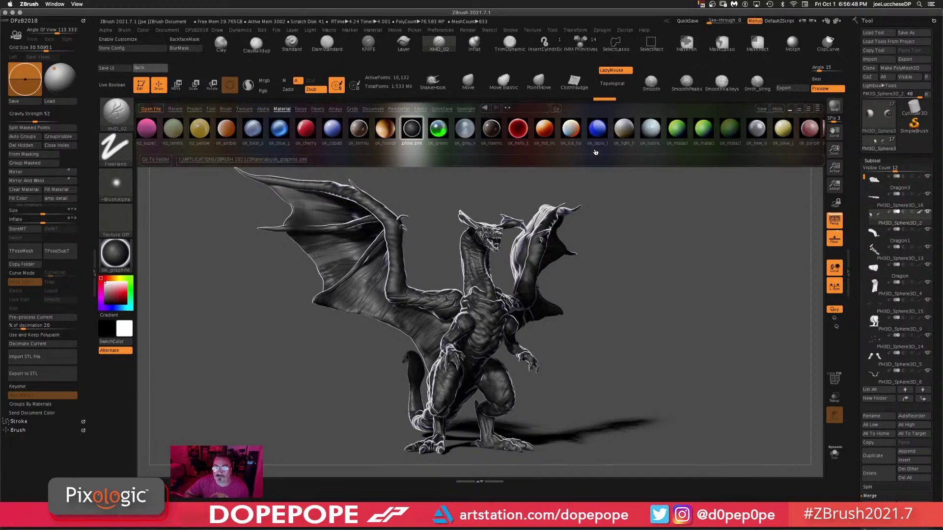
scroll(565, 140, "right", 2)
left_click(539, 136)
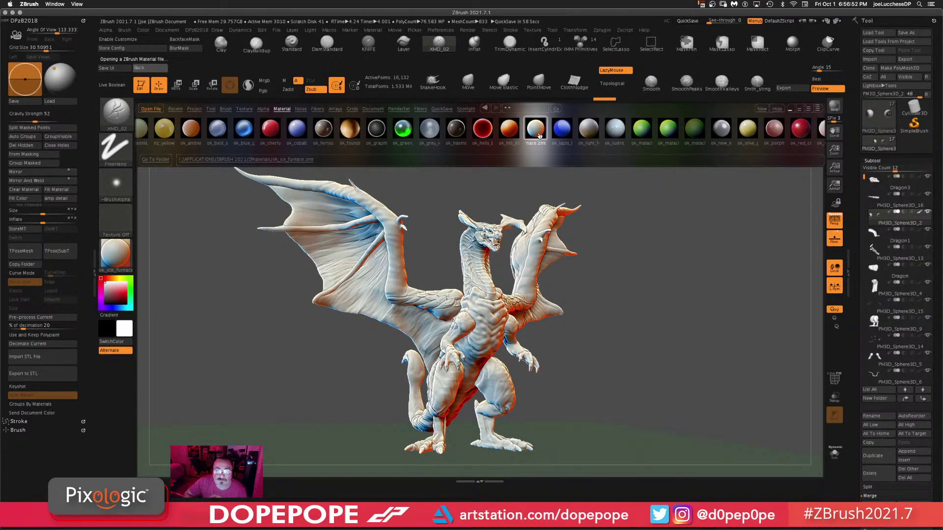
scroll(677, 153, "right", 5)
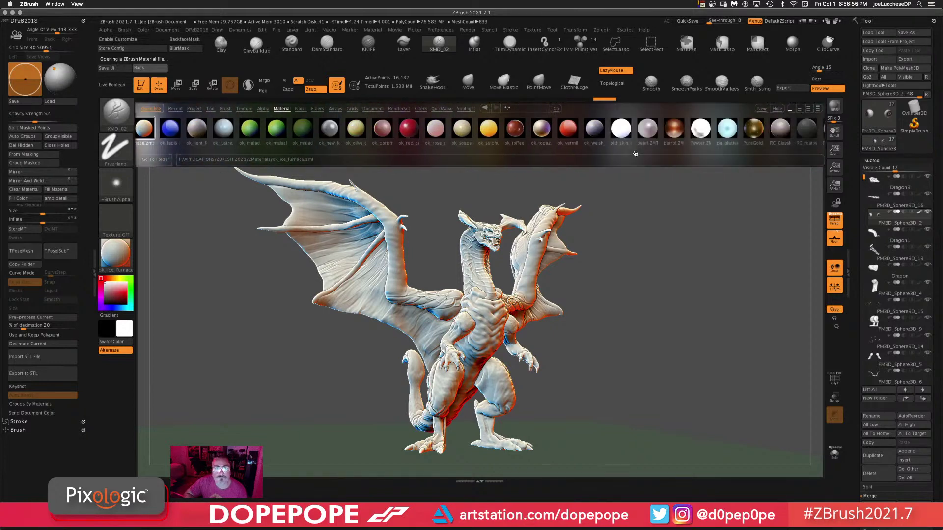
scroll(635, 153, "right", 1)
left_click(708, 133)
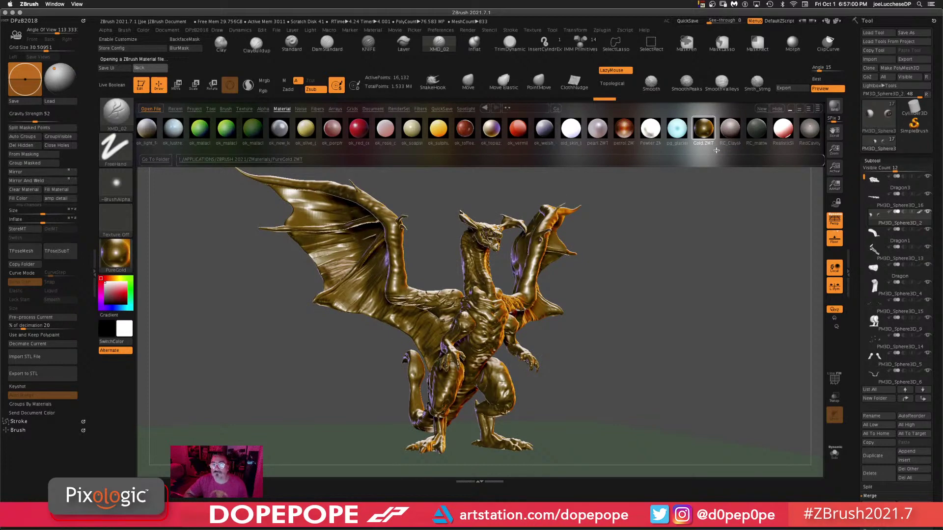
- Try the RedCavity_HRGI_DBE and Redtron_HRGI_DBE materials on the dragon, and apply RS_BigRed_dark
scroll(648, 156, "right", 3)
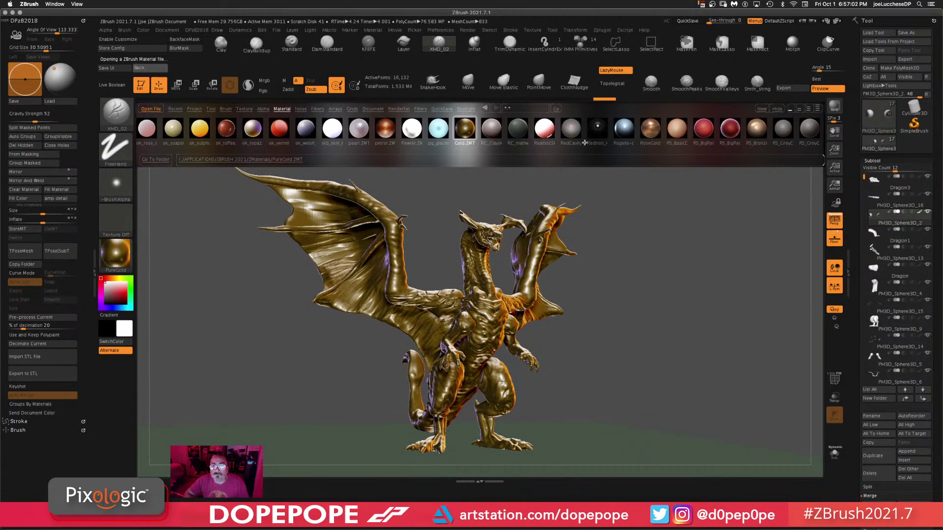
left_click(575, 130)
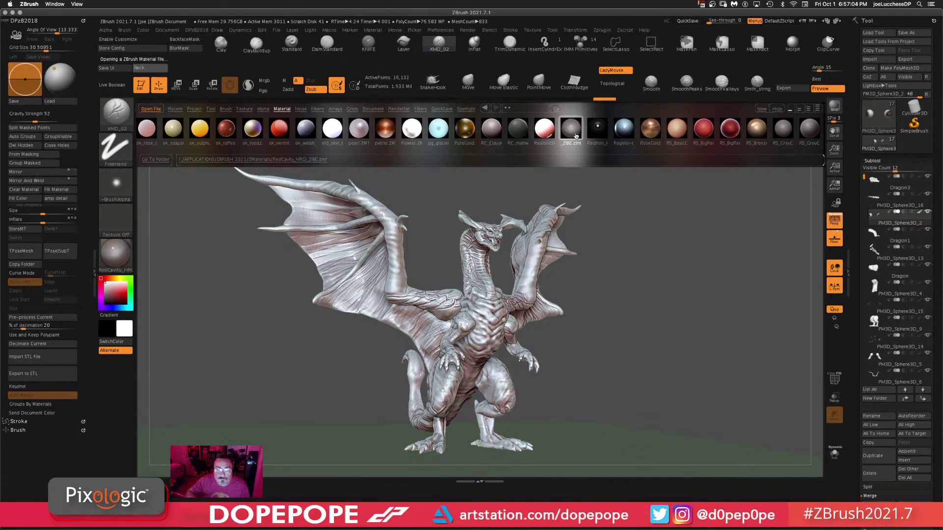
left_click(597, 131)
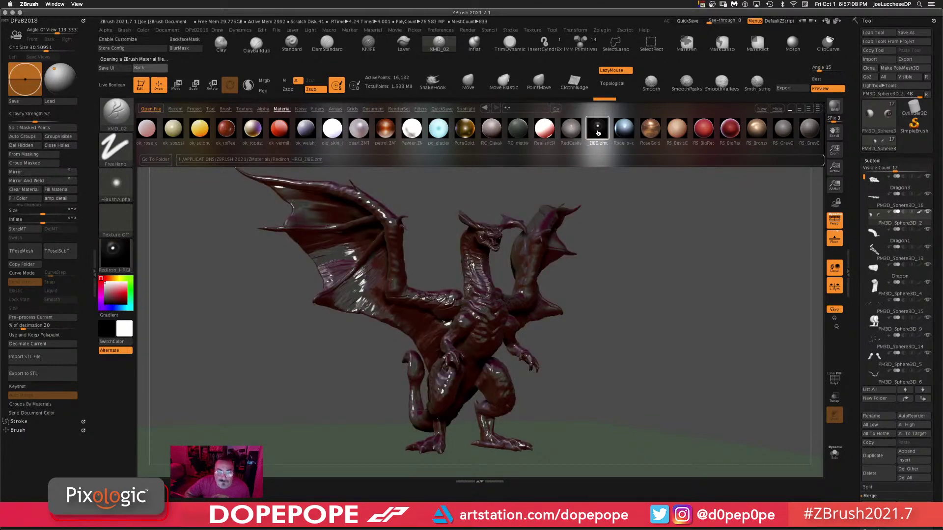
left_click(731, 137)
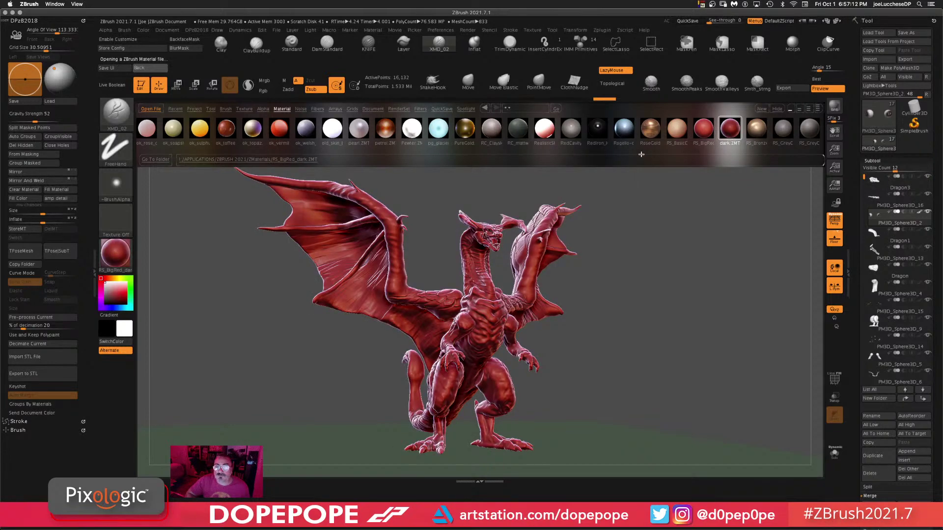
- Try the RoseGold_HRGI_ZBE material on the dragon, and make a BPR render with the RS_Lava material
left_click_drag(666, 152, 623, 153)
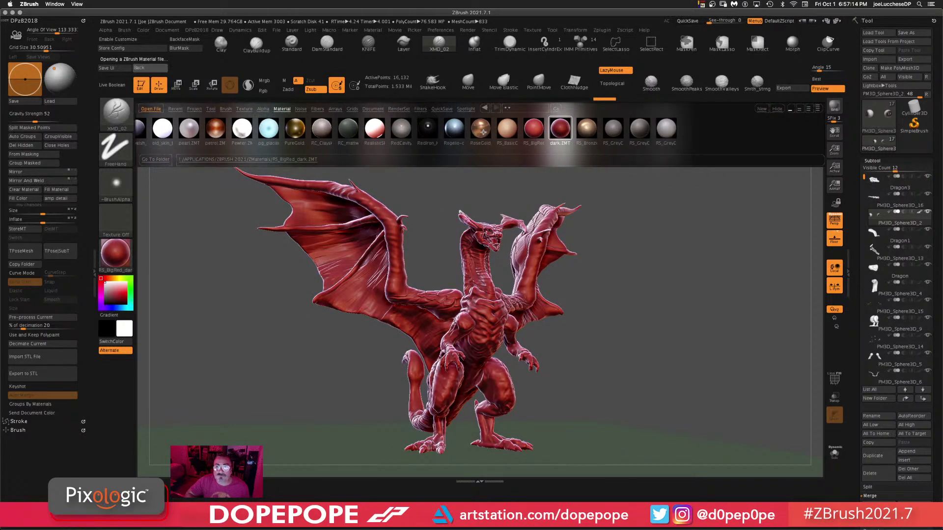
left_click(484, 132)
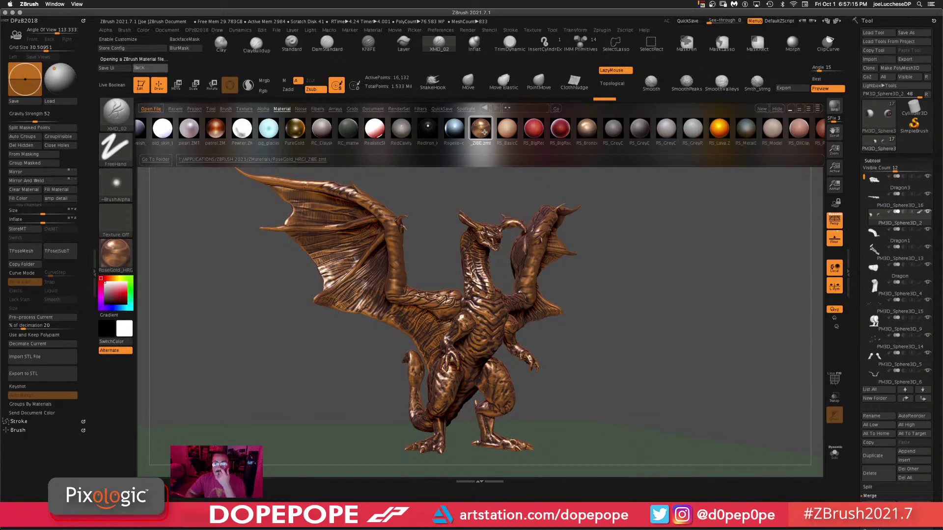
left_click(721, 129)
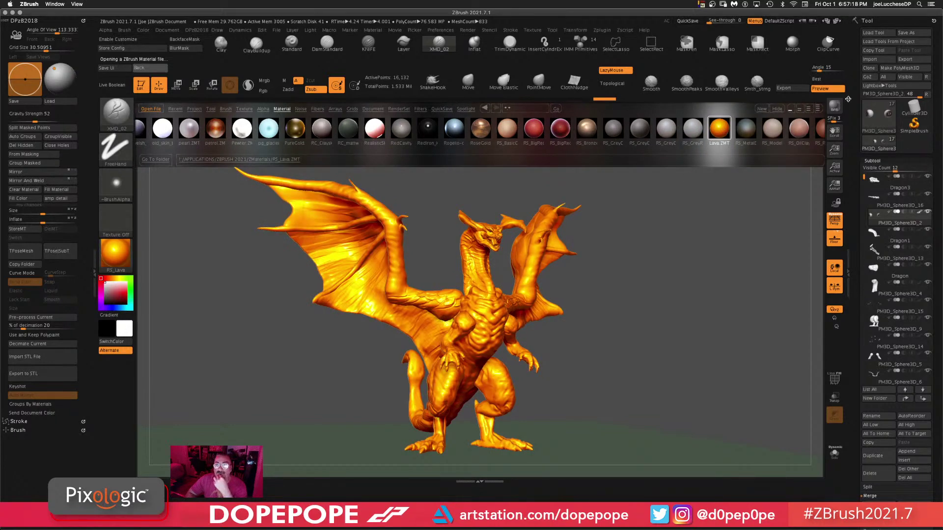
left_click(833, 107)
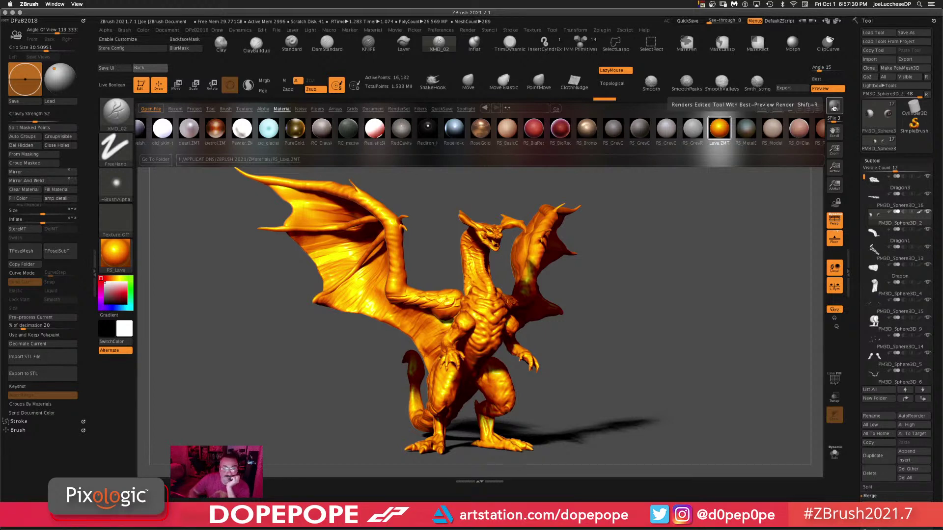
- Browse further through the material library and try the Shapula MatCap-D material on the dragon
scroll(766, 142, "right", 5)
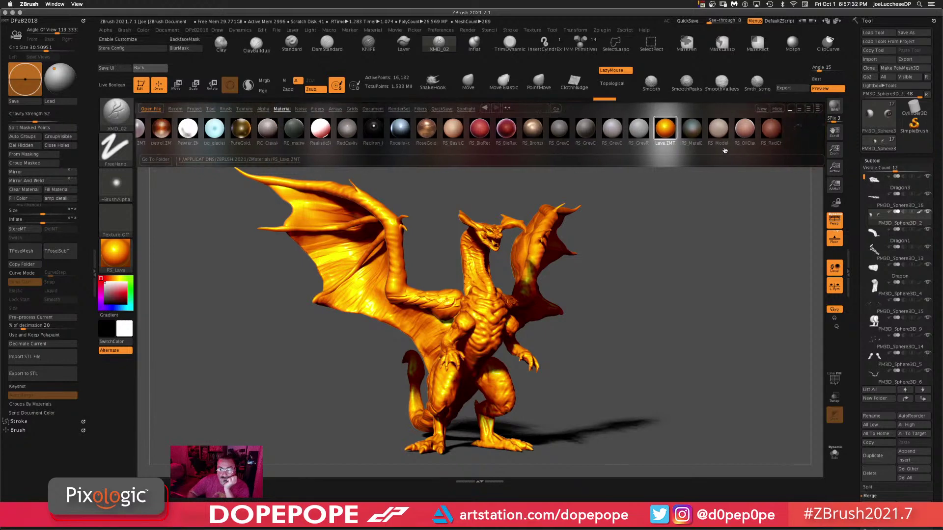
scroll(737, 157, "right", 7)
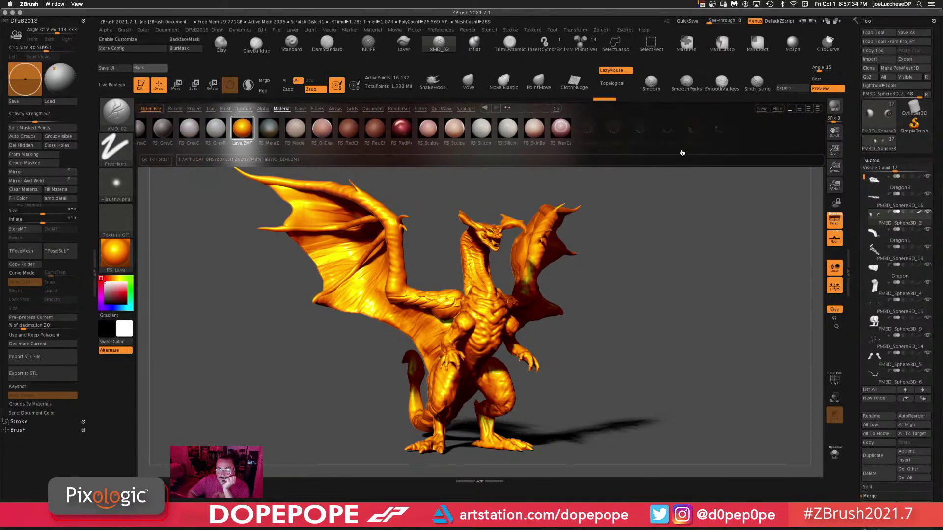
scroll(688, 147, "right", 8)
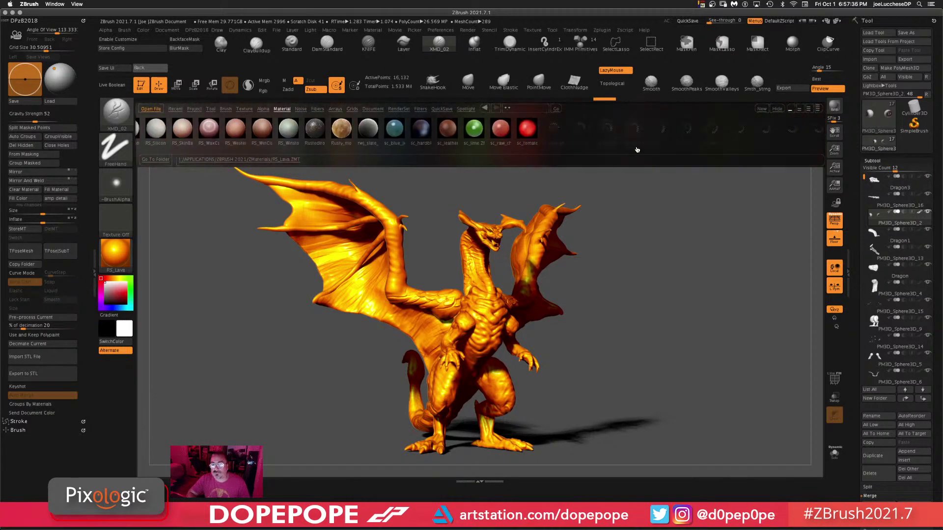
scroll(692, 147, "right", 7)
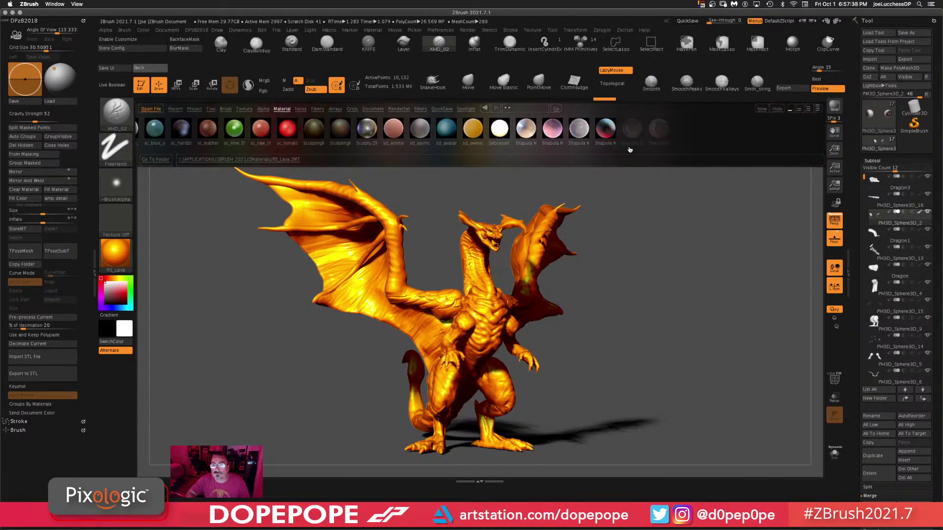
scroll(680, 146, "right", 8)
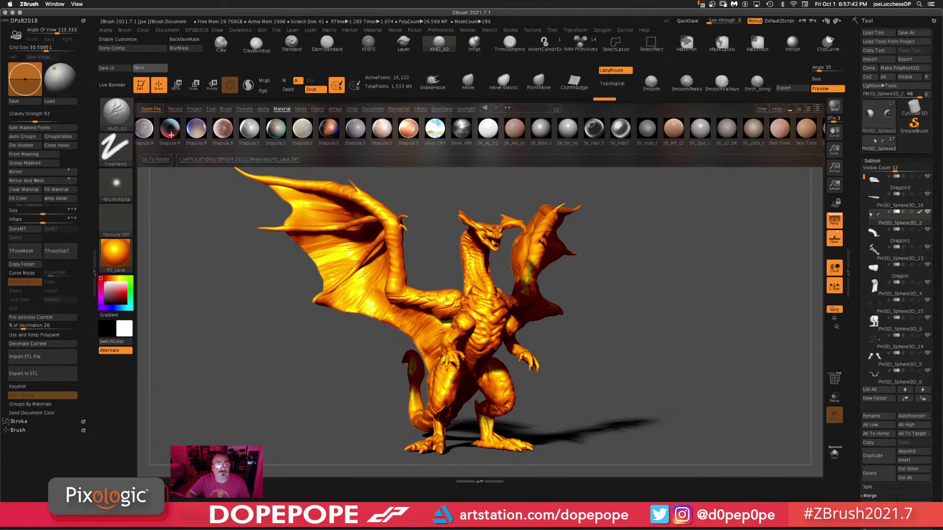
left_click(170, 132)
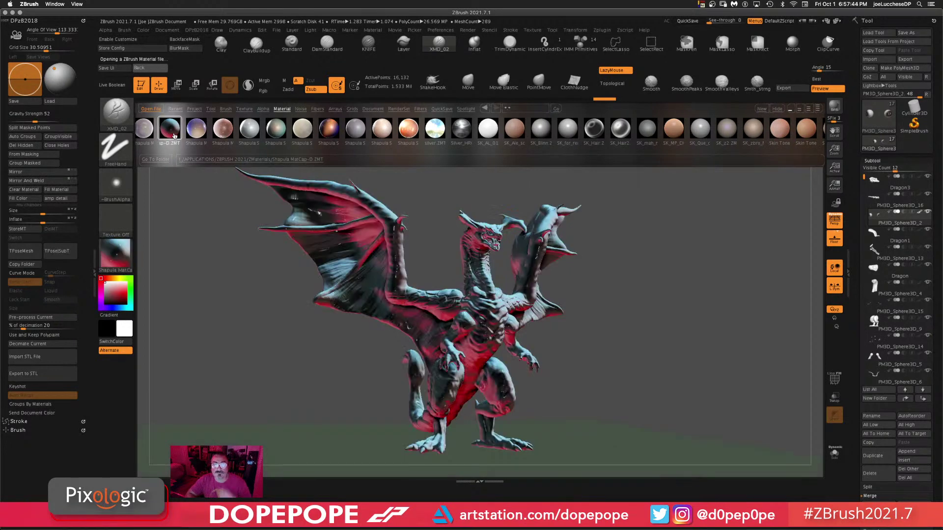
- Try the Tom car paint grey material from the library on the dragon
scroll(470, 148, "right", 10)
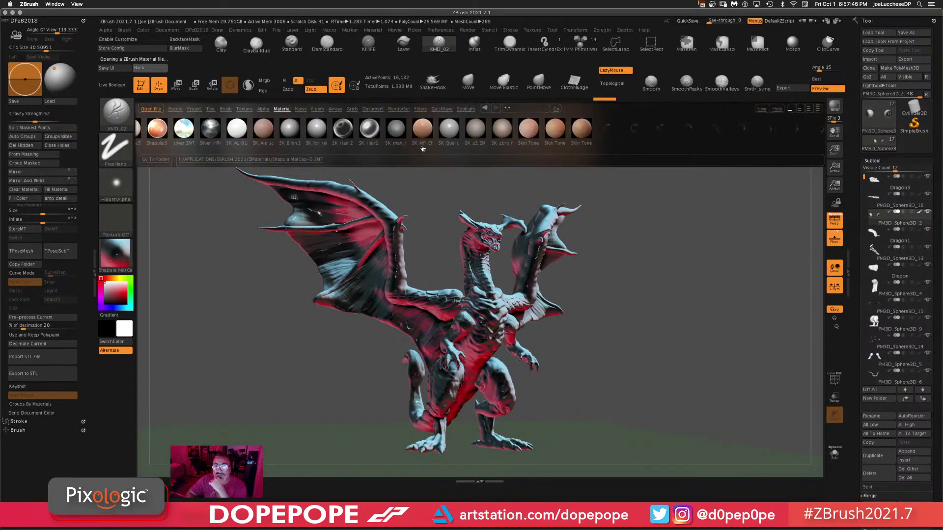
scroll(644, 155, "right", 8)
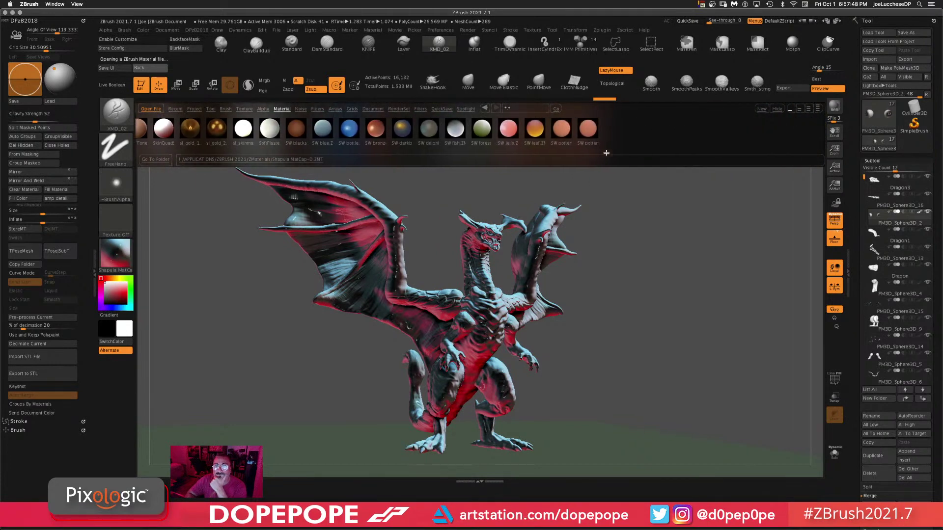
scroll(766, 153, "right", 10)
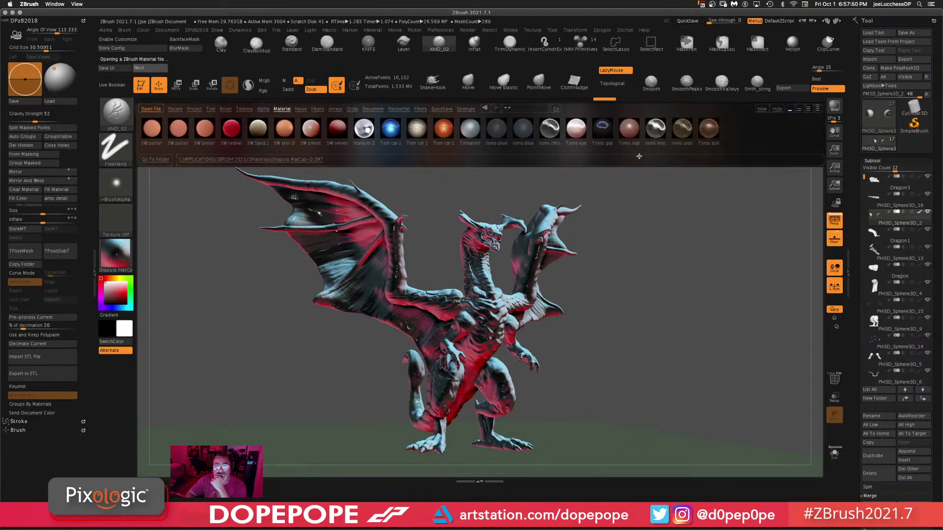
left_click(385, 132)
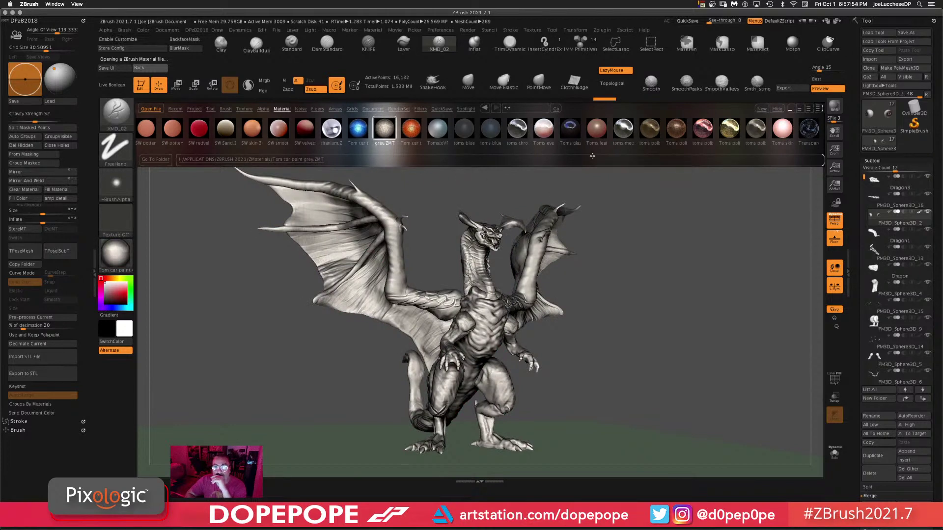
- Apply the StartupMaterial to the dragon and hide the LightBox material browser
left_click(115, 268)
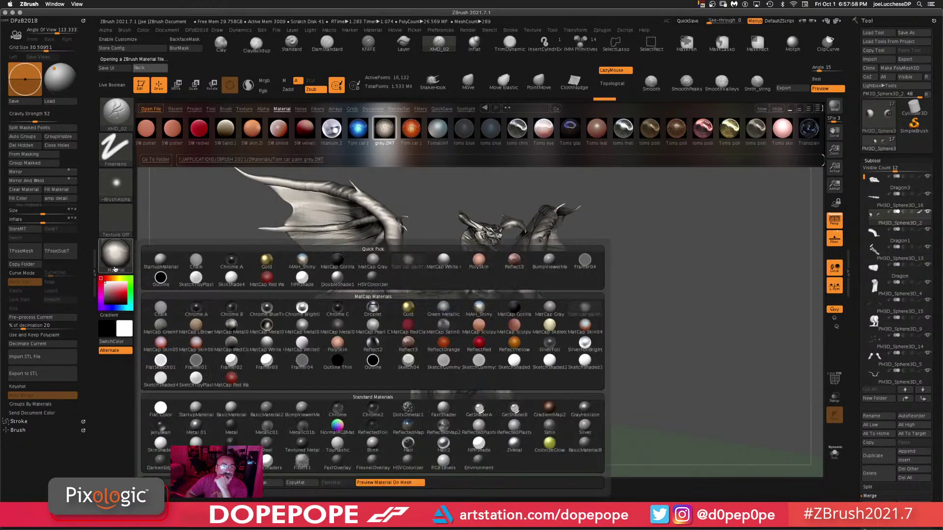
left_click(195, 408)
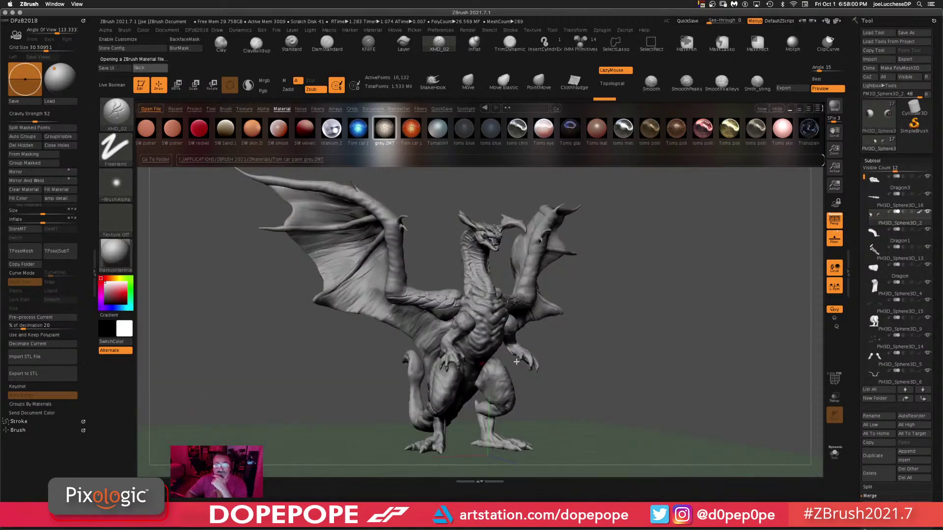
left_click(777, 109)
- Turn the dragon to a straight front view and switch off perspective and the floor grid
left_click_drag(608, 342, 697, 294, "alt")
left_click_drag(652, 383, 656, 344, "alt")
left_click_drag(55, 69, 62, 74)
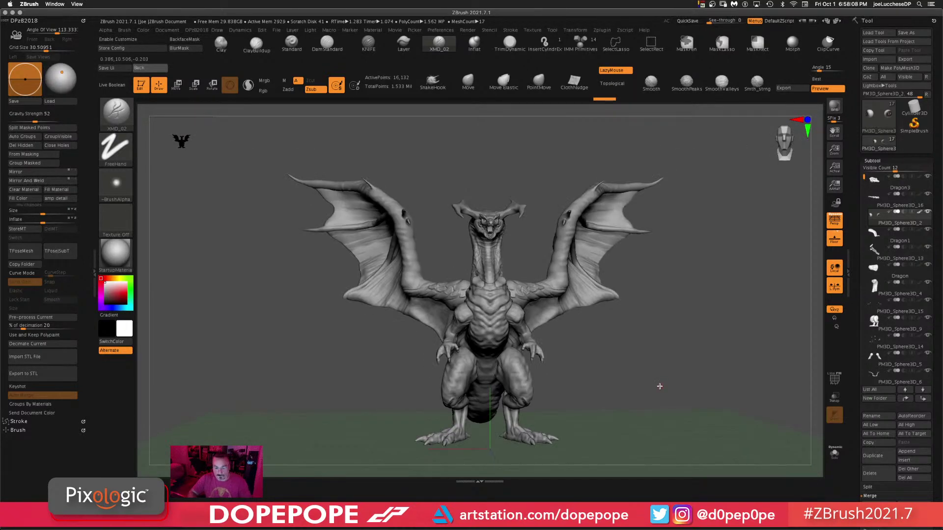
key("p")
mouse_move(653, 347)
left_mouse_down()
mouse_move(667, 347)
mouse_move(659, 347)
left_mouse_up()
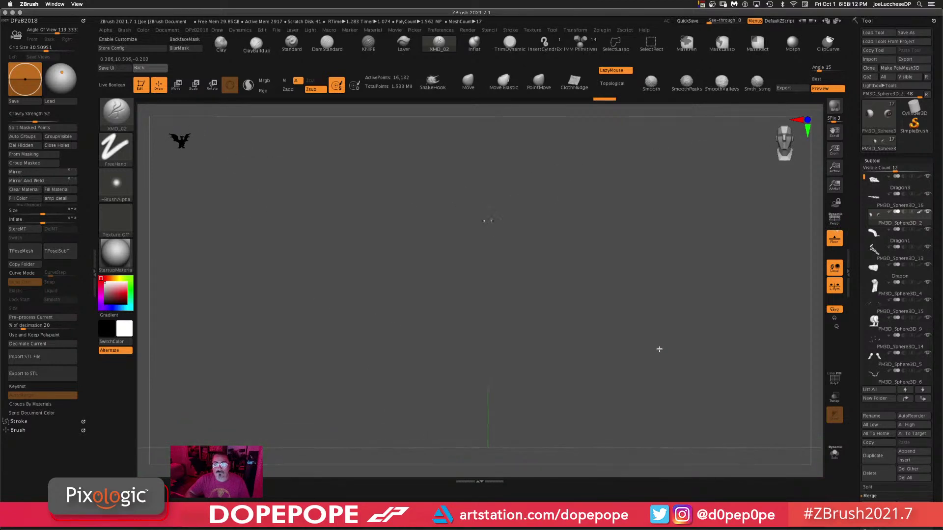
left_click(835, 239)
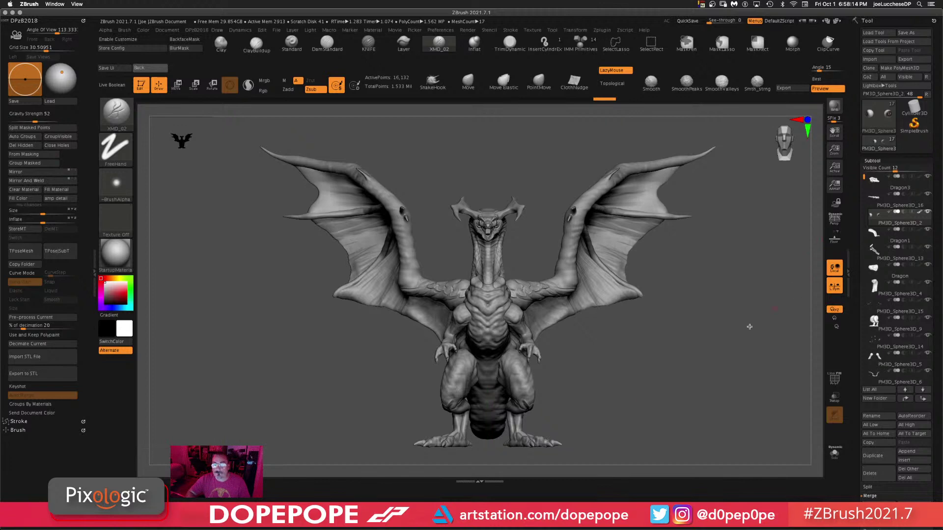
- Shrink the dragon on the canvas's left half, snapshot it there, and place the live dragon beside it on the right
left_click_drag(650, 374, 438, 367, "alt")
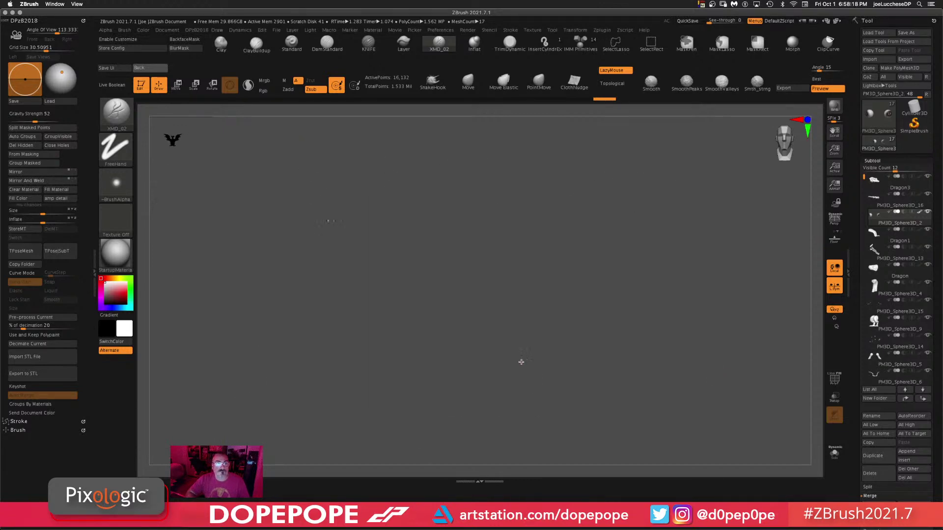
left_click_drag(530, 361, 507, 365, "alt")
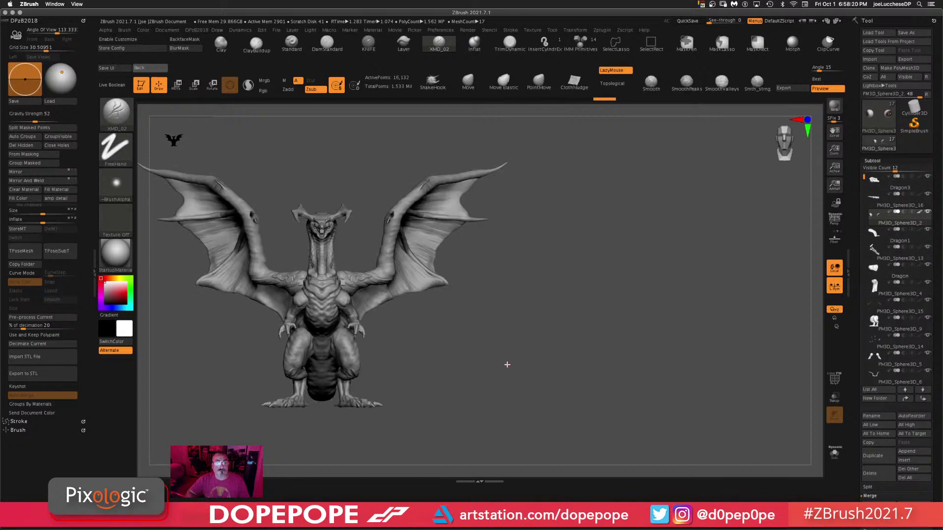
key("shift")
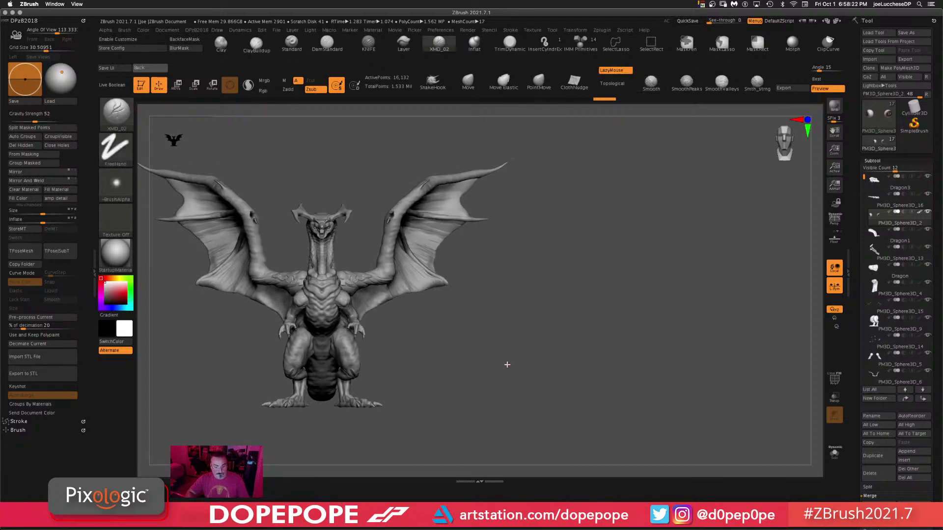
key("shift")
mouse_move(502, 347)
left_mouse_down("alt")
mouse_move(798, 346)
mouse_move(774, 340)
mouse_move(786, 344)
left_mouse_up("alt")
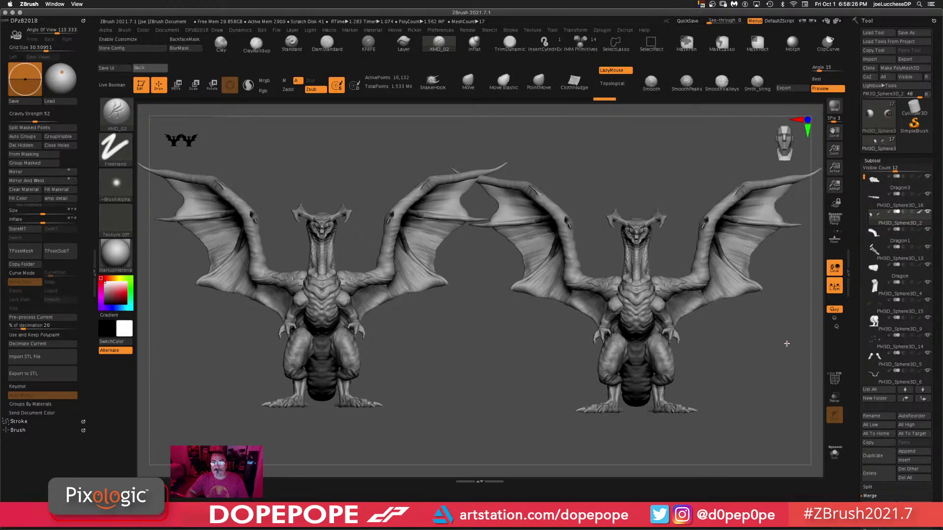
- Load the tool file Dragon2.ztl from the zTOOL folder
left_click(873, 33)
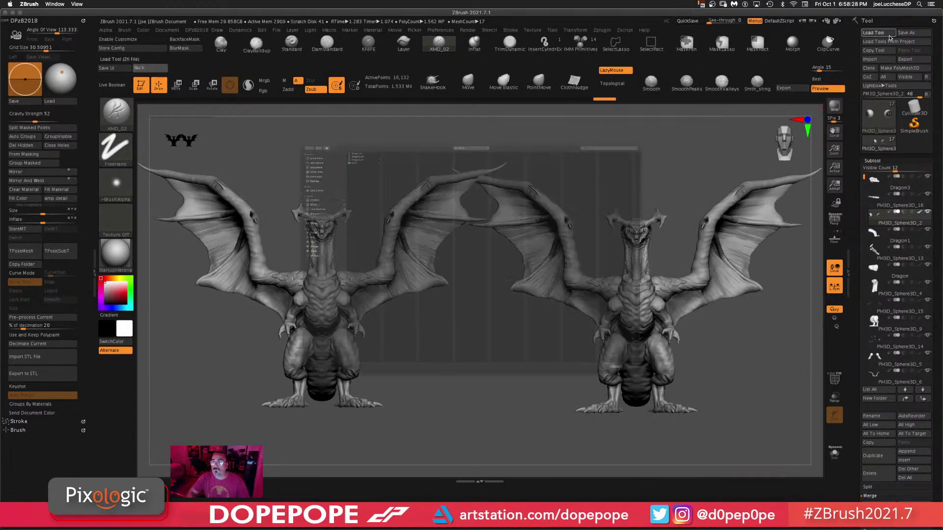
left_click(248, 47)
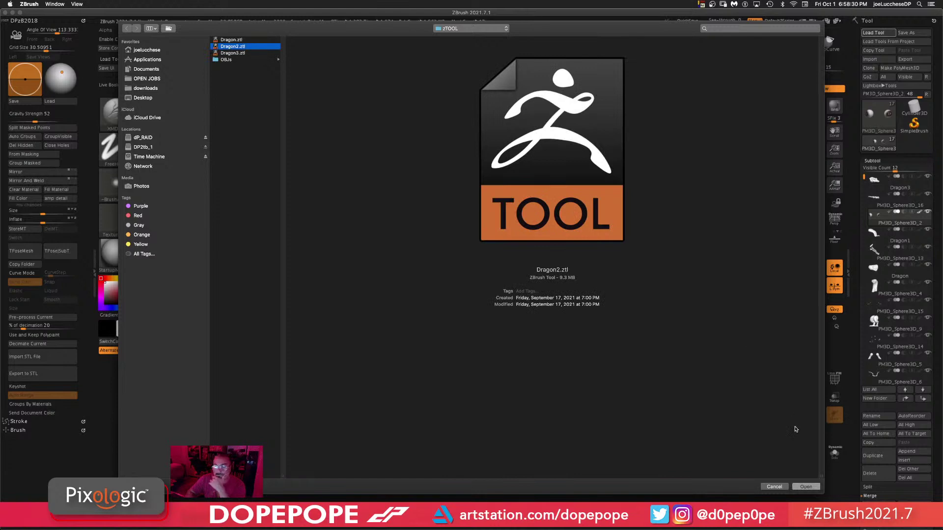
left_click(806, 487)
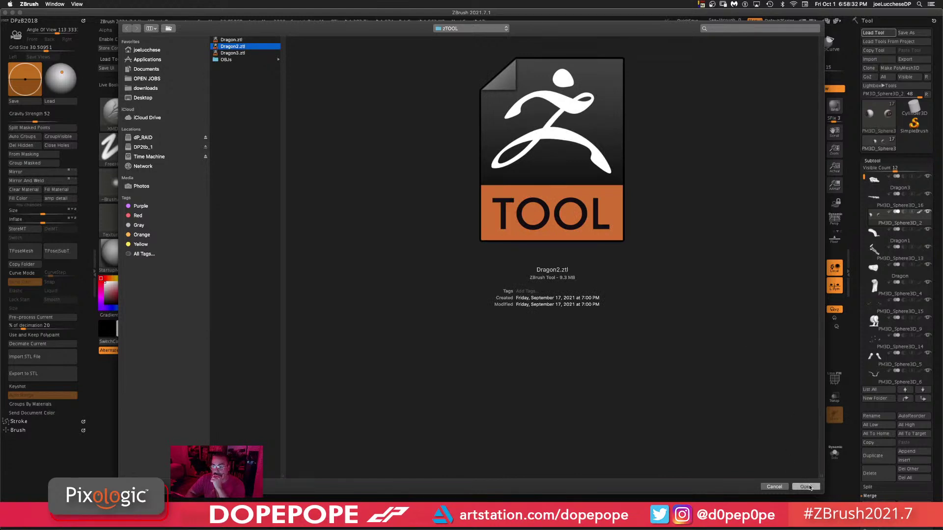